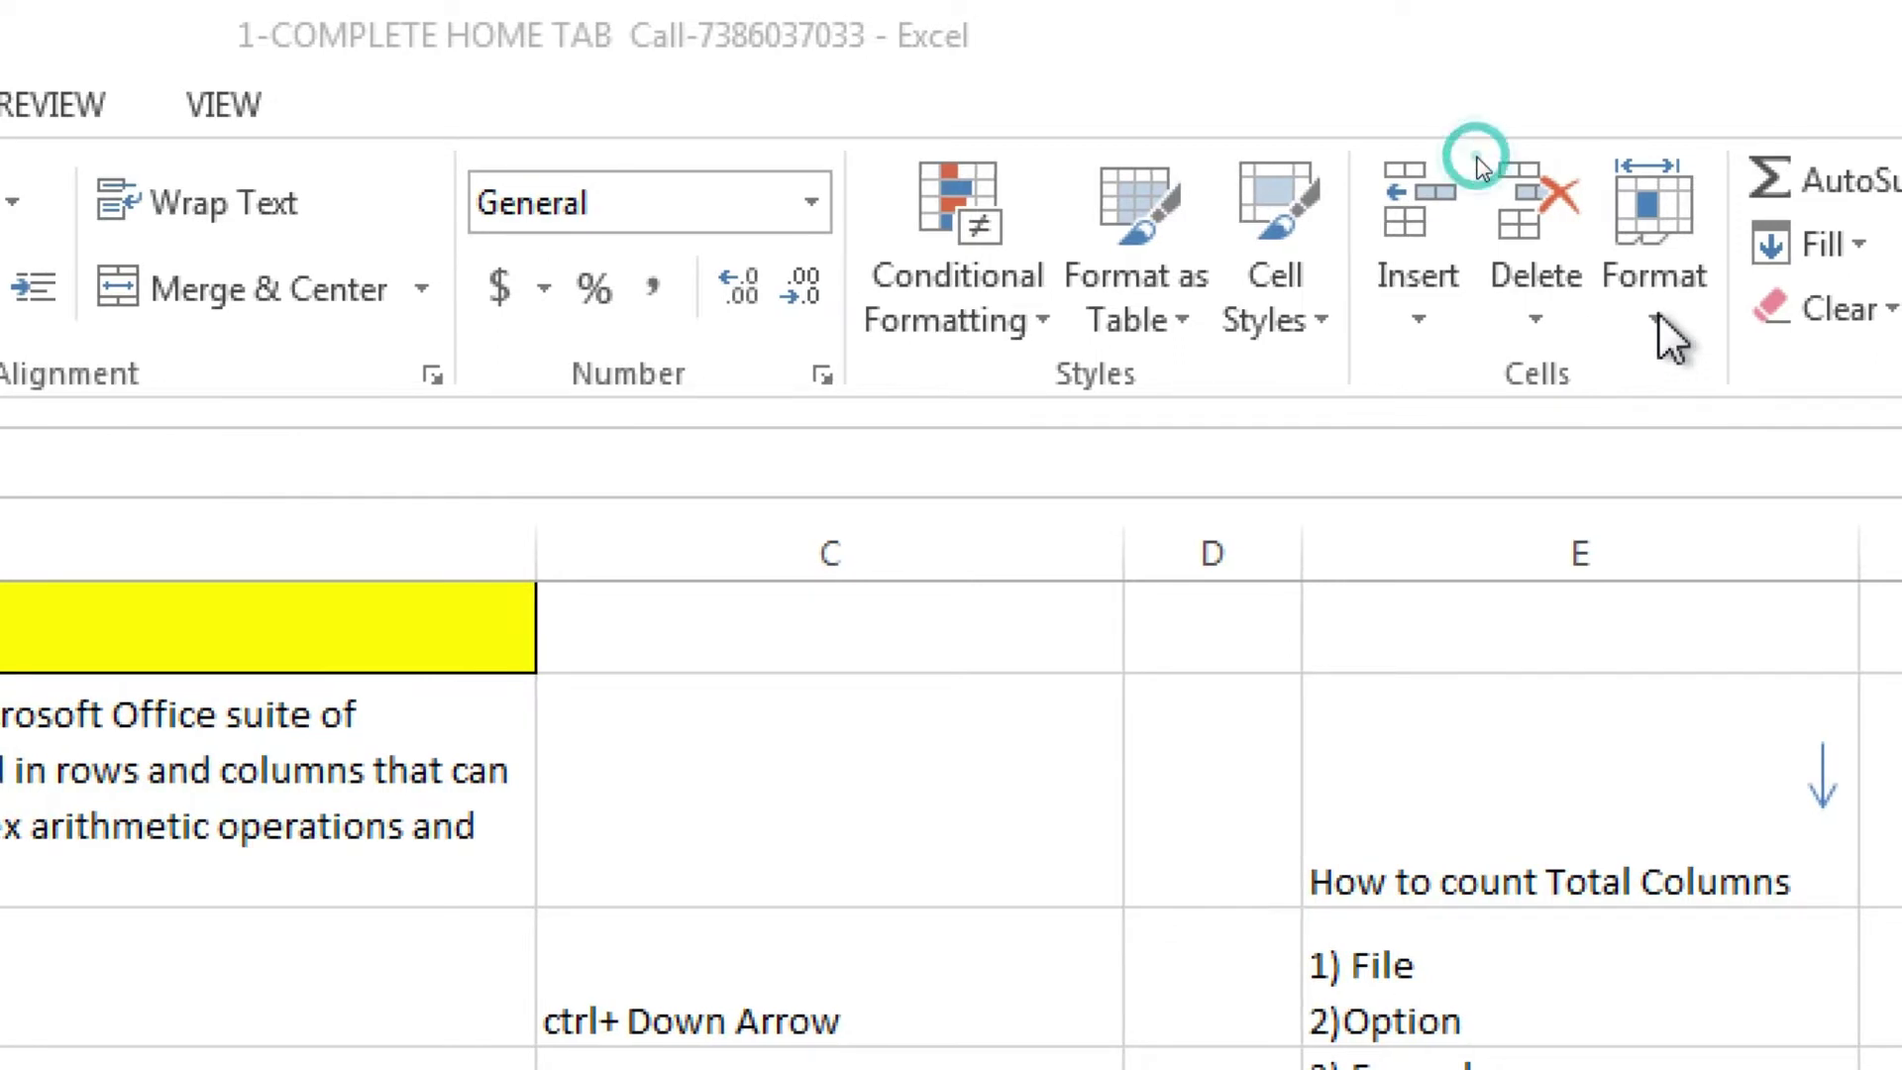
# - Select column E and review the Format cell-size options and the Clear menu choices
pyautogui.hotkey('ctrl', 'space')
pyautogui.click(1656, 317)
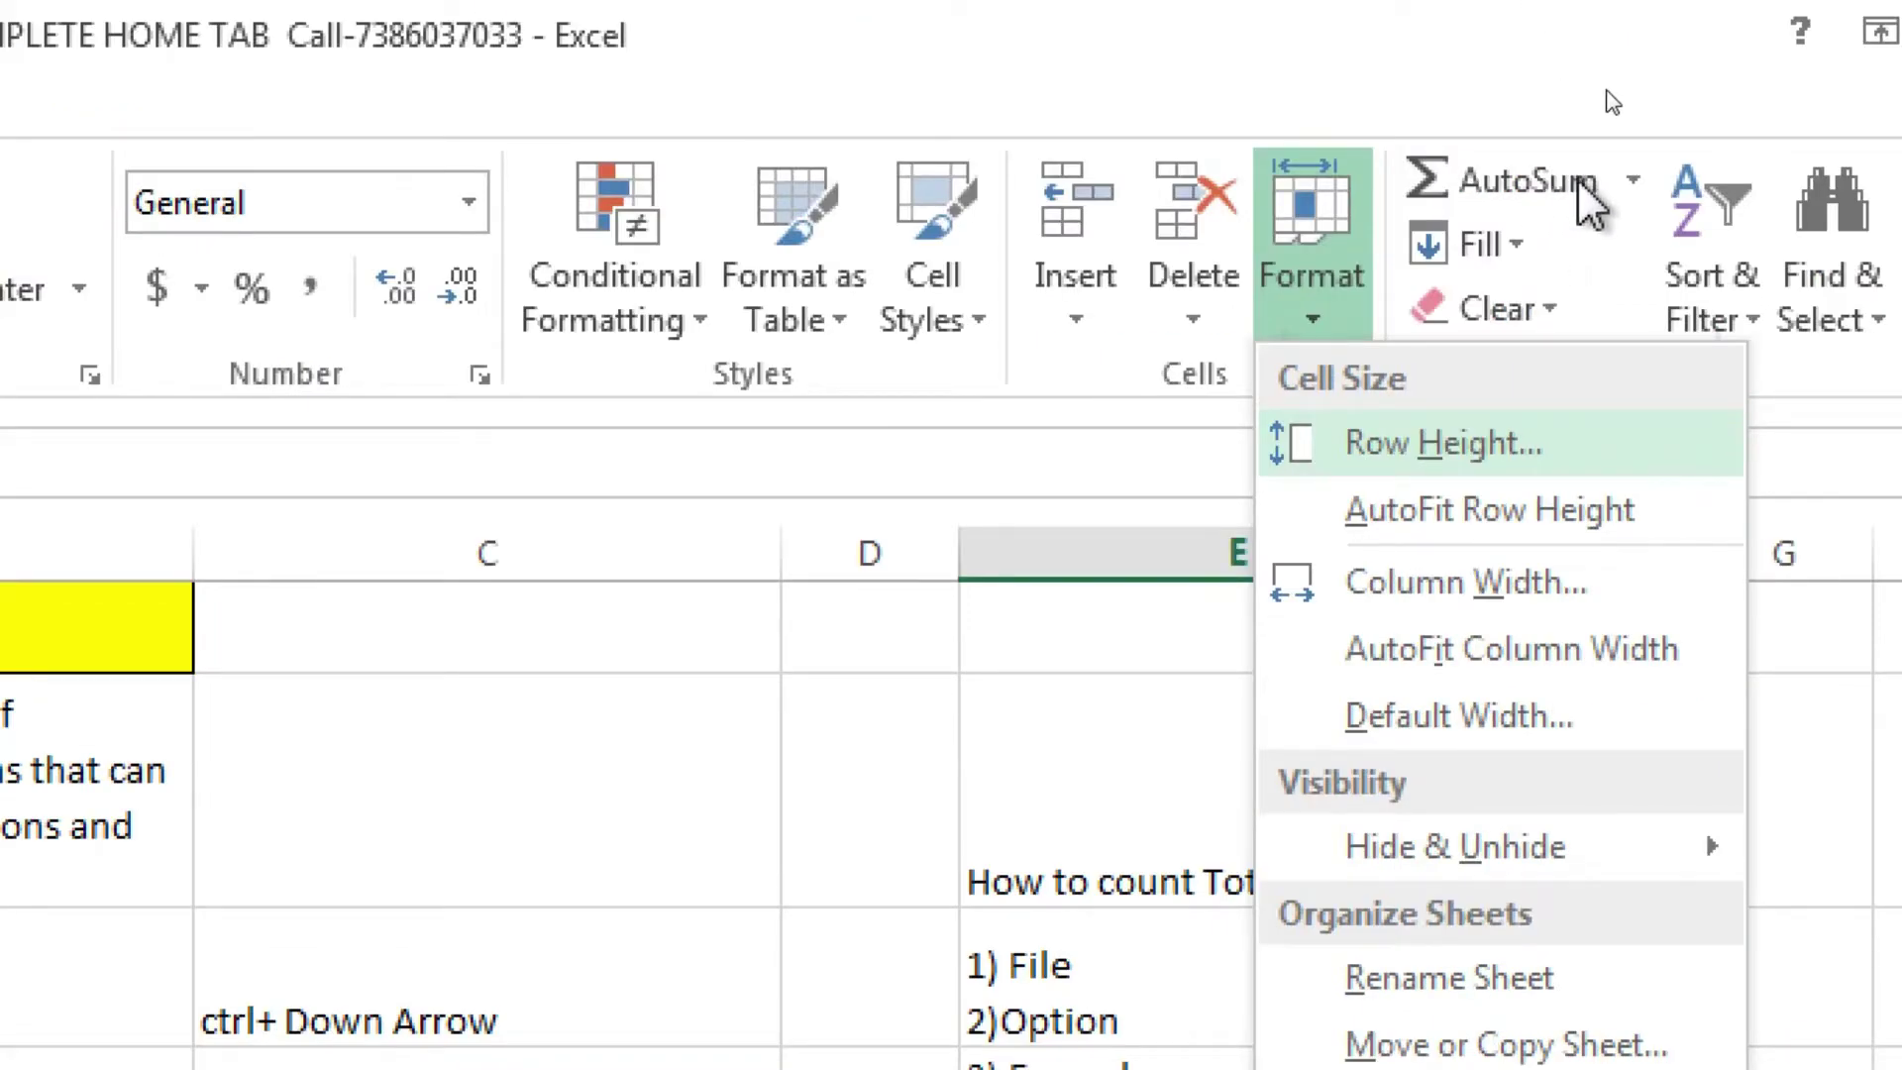
pyautogui.click(1500, 323)
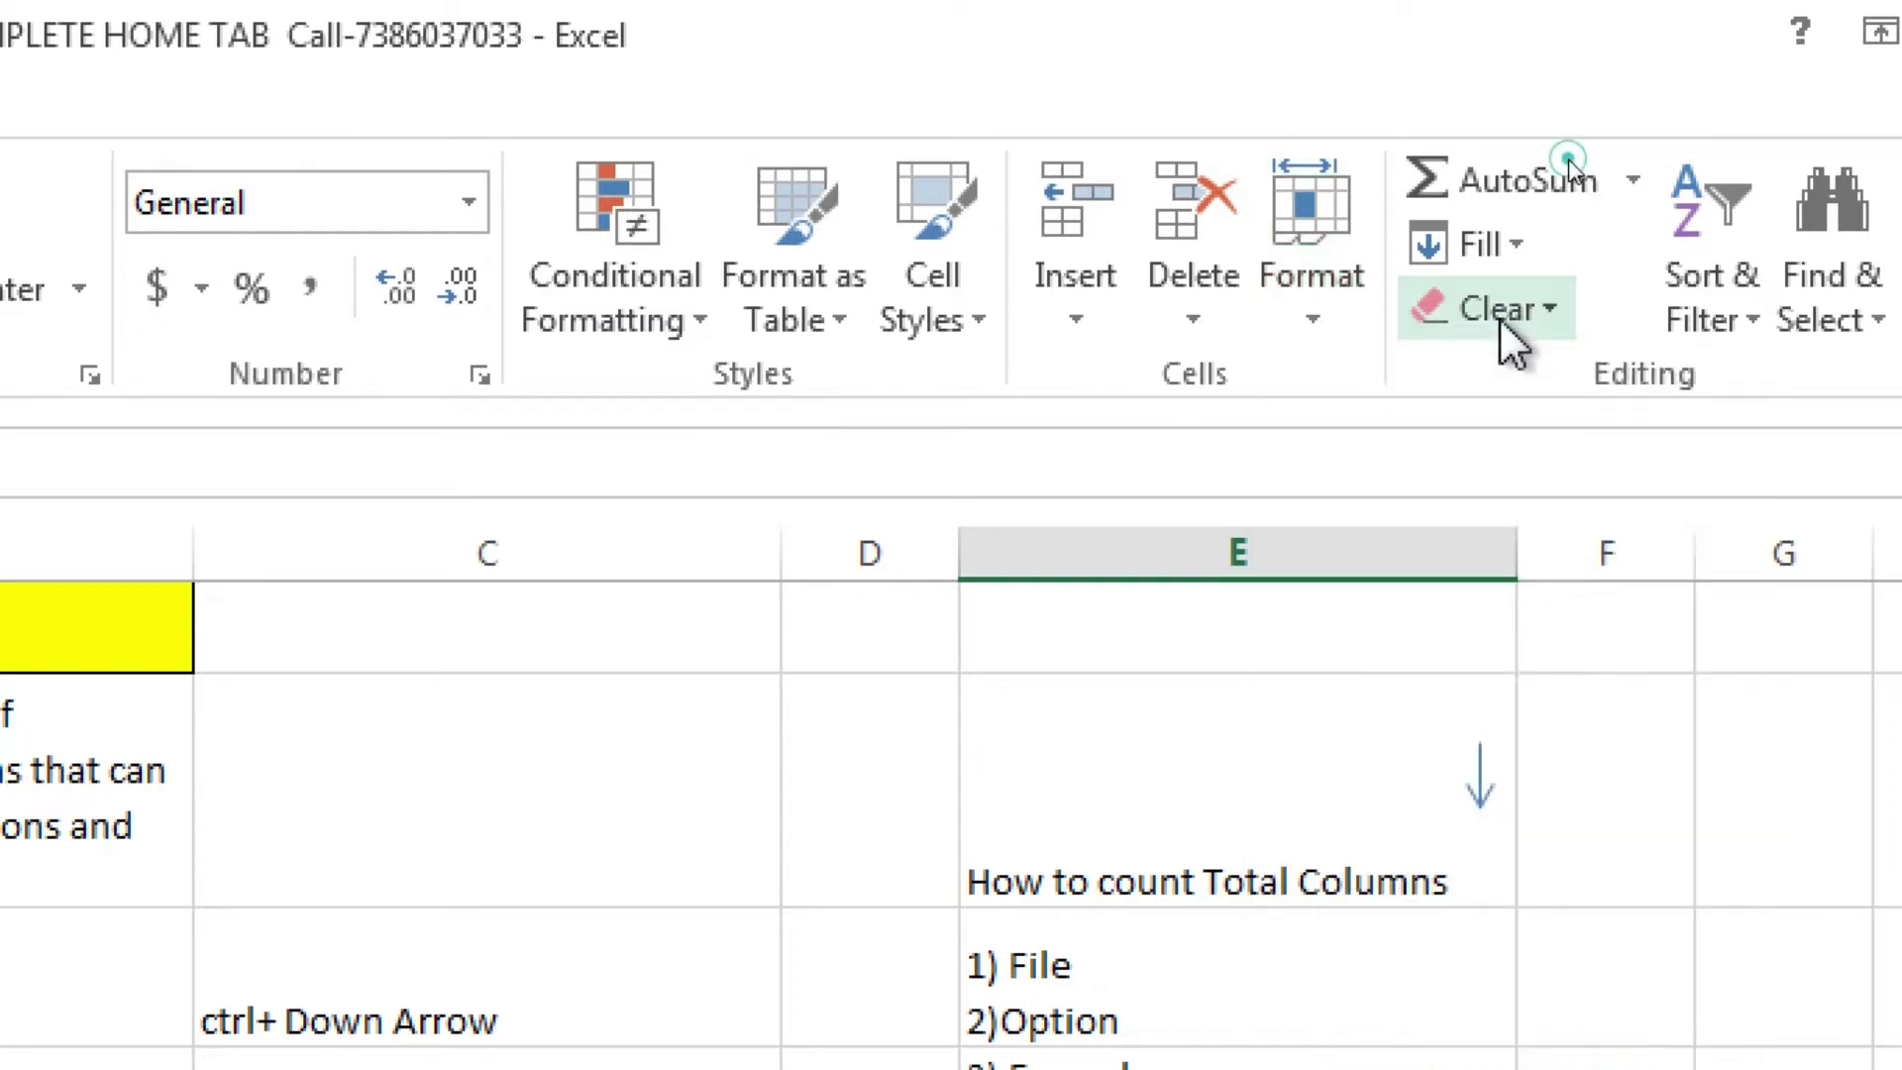
pyautogui.click(1501, 323)
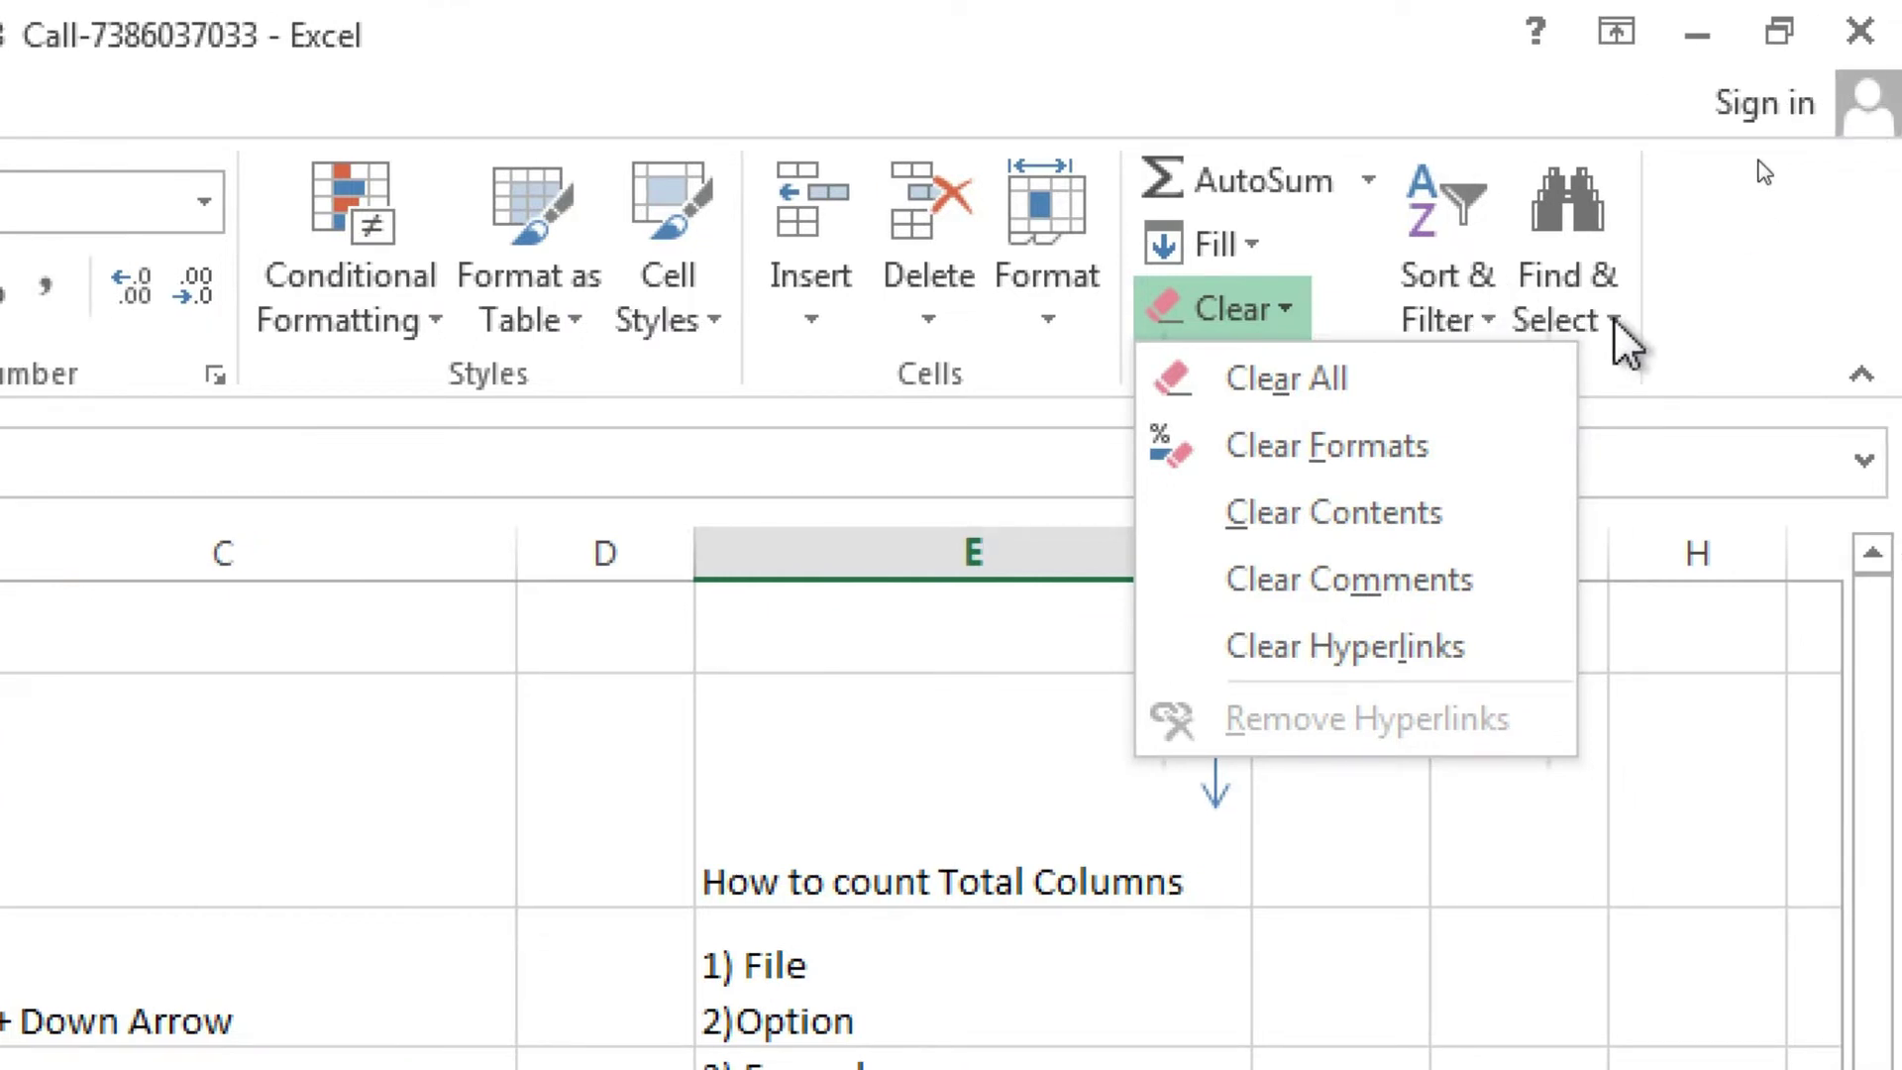
pyautogui.press('Escape')
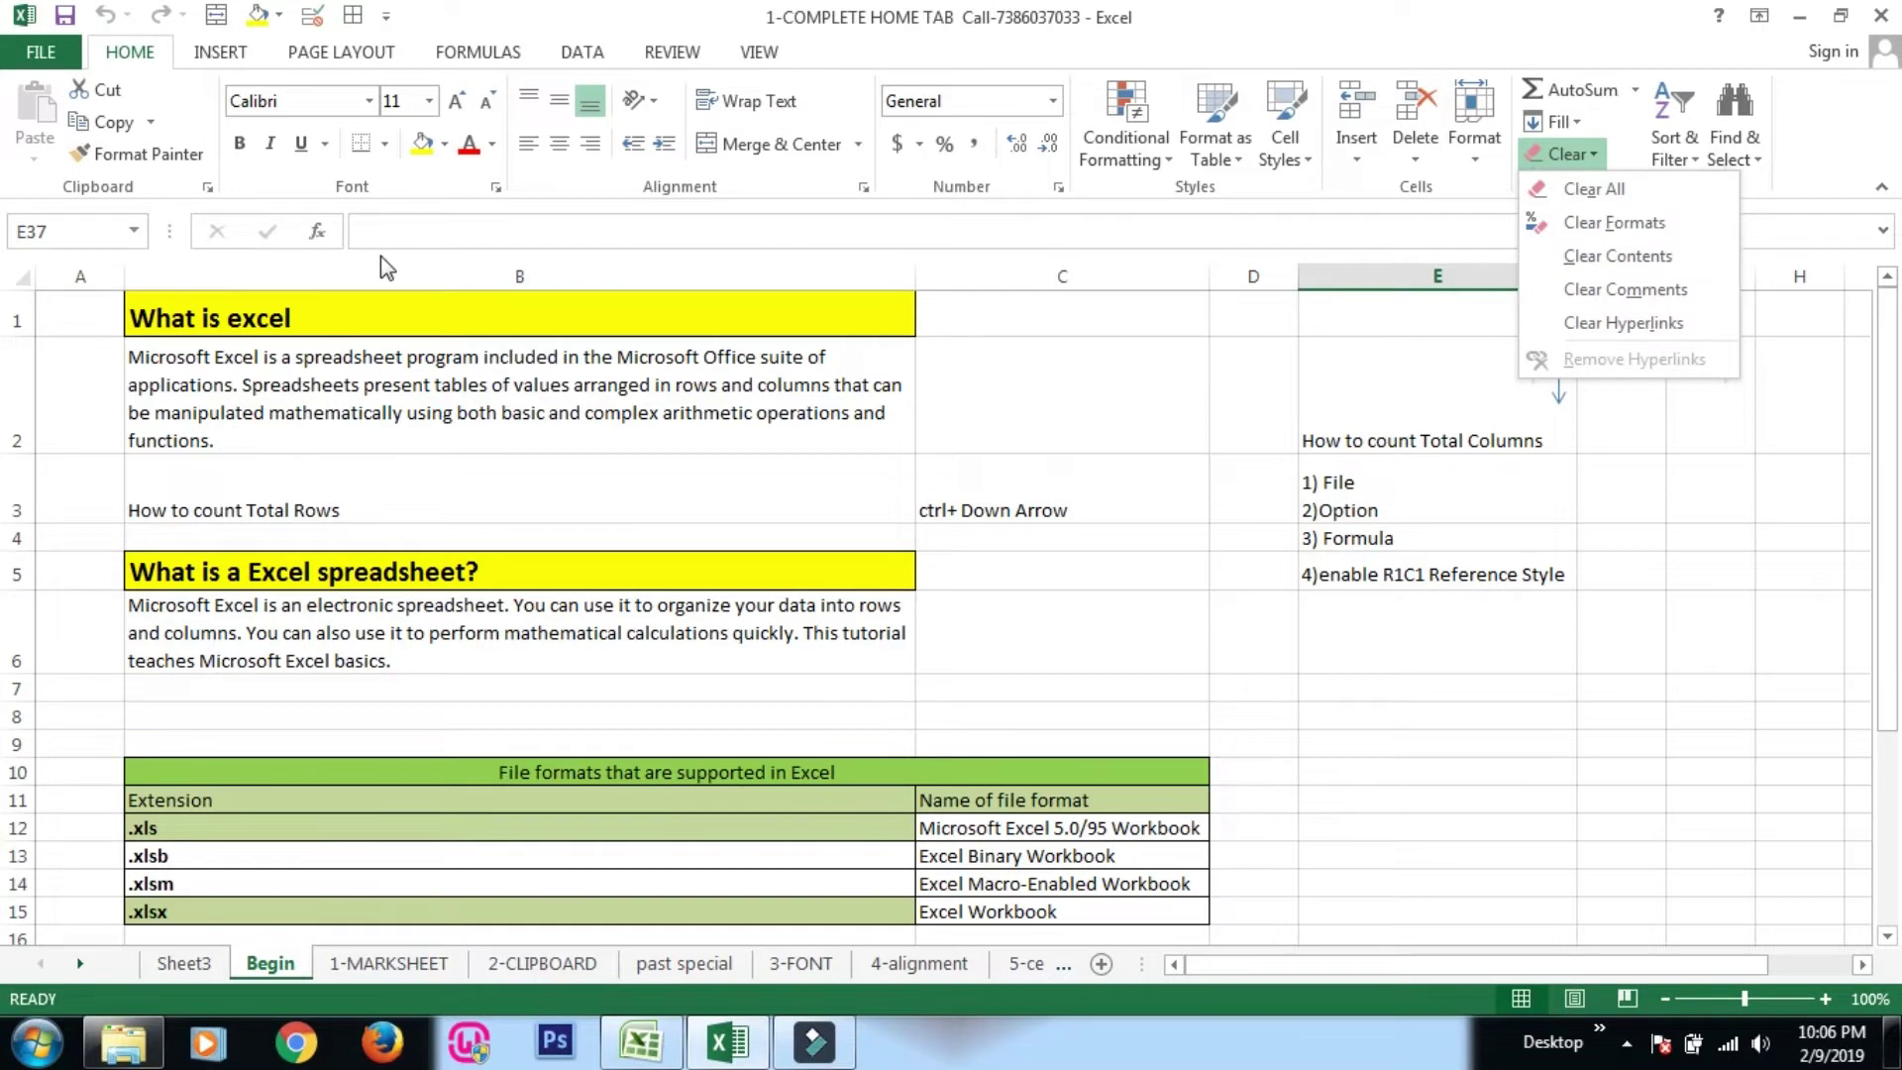
# - Close the Clear menu, then practise selecting rows 2–4, column C, and cells D5 and A3
pyautogui.press('Escape')
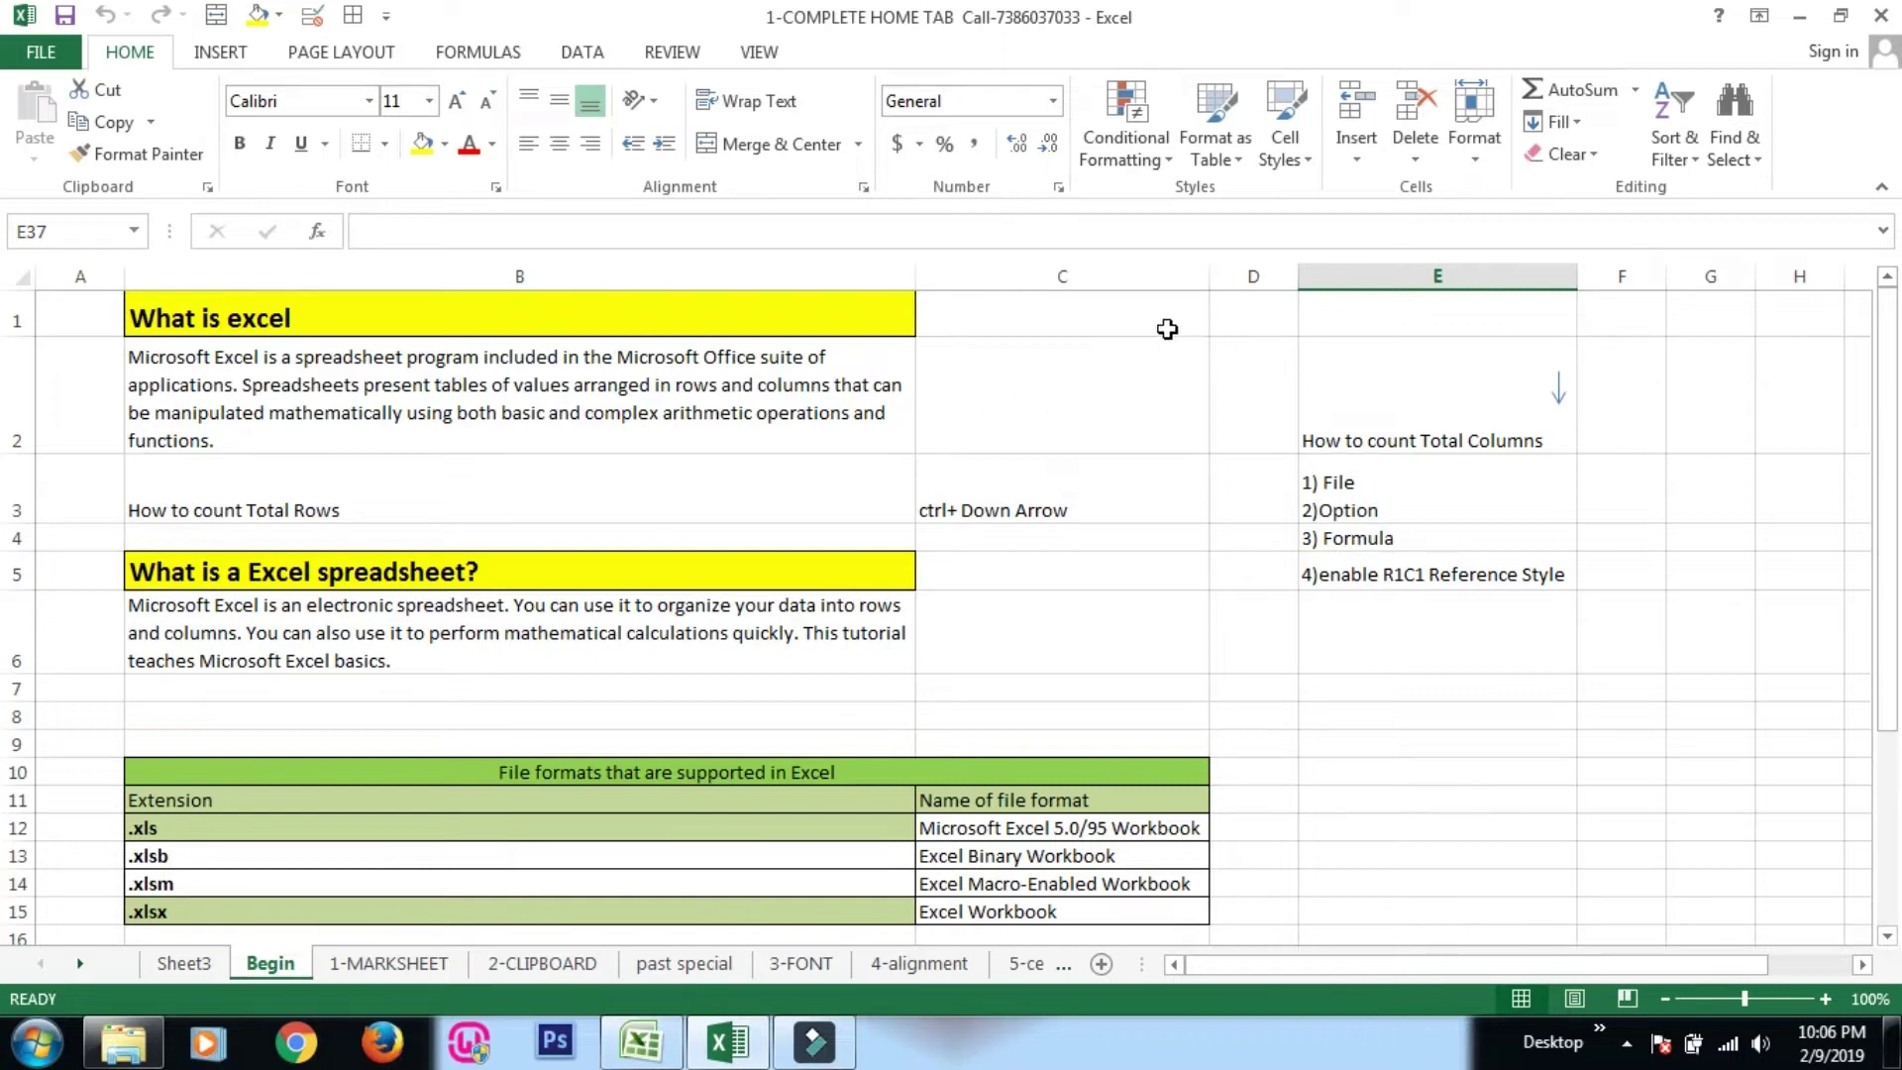
pyautogui.click(21, 398)
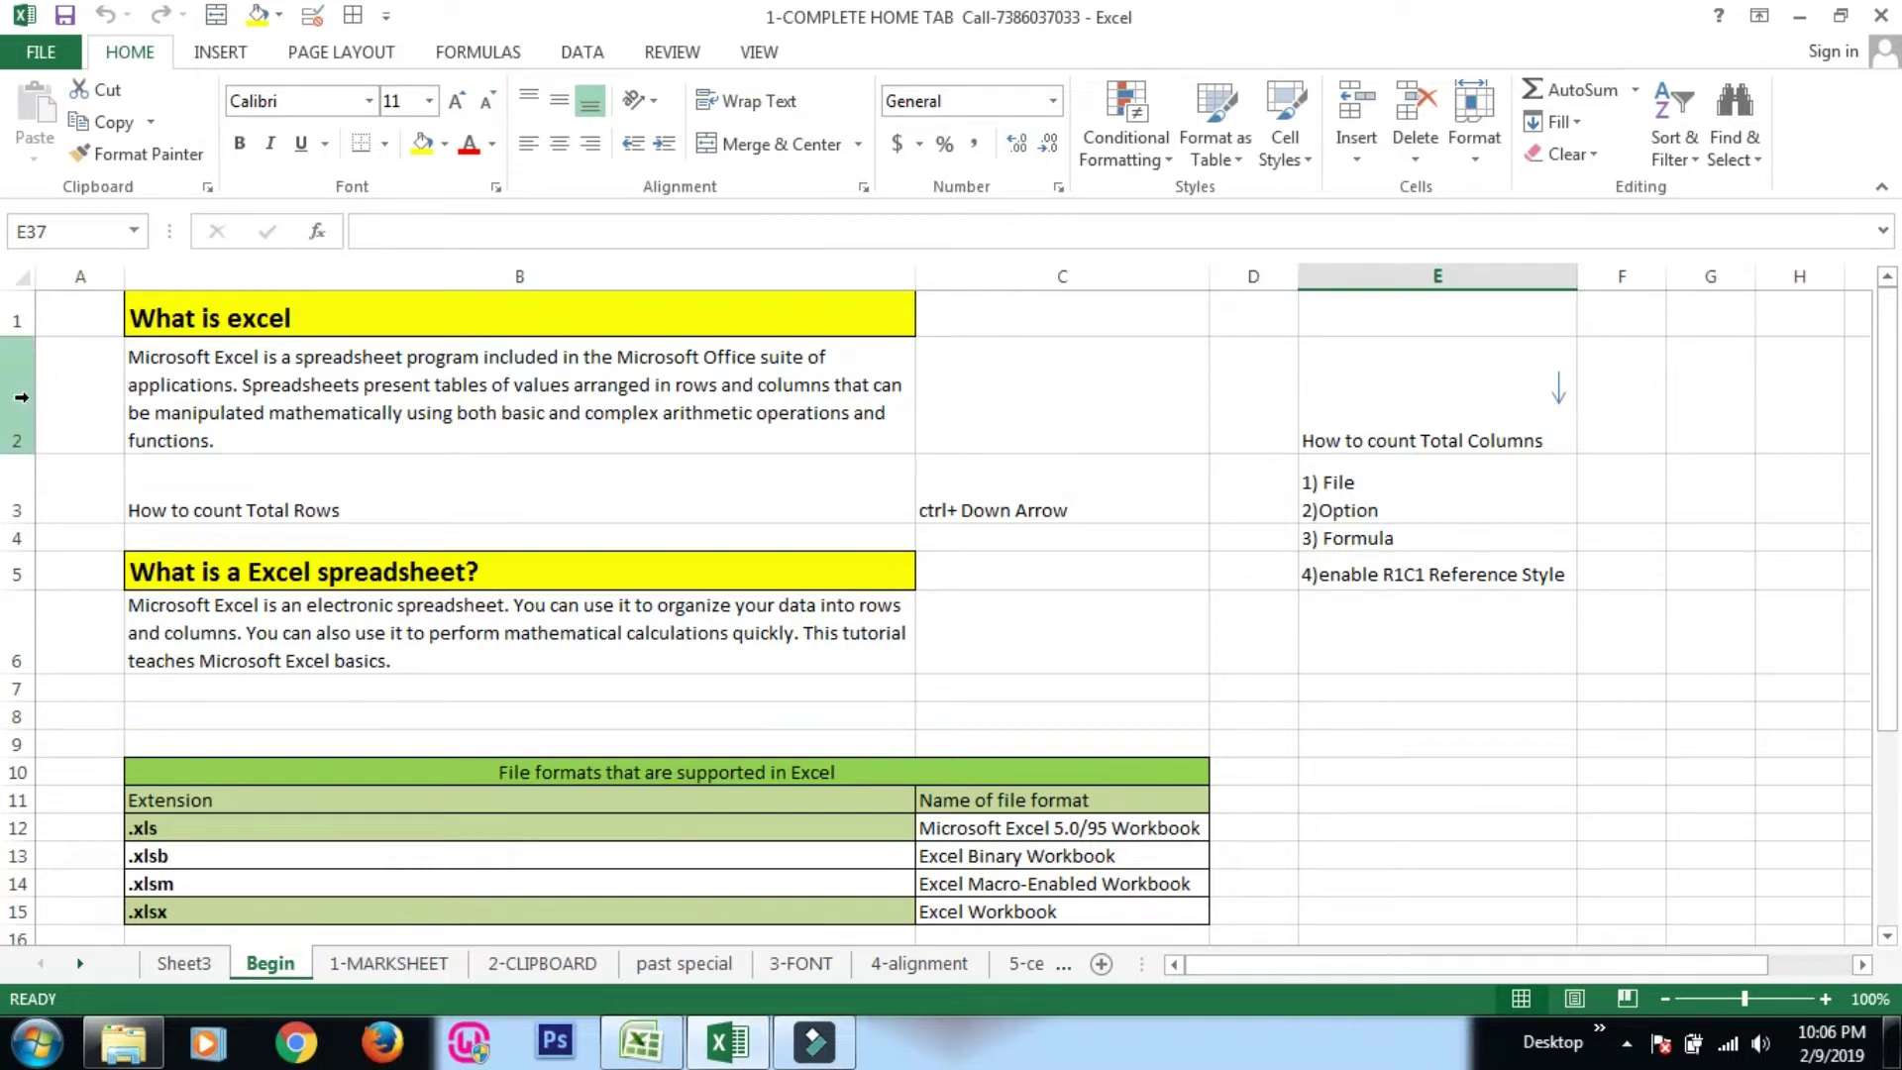
pyautogui.click(22, 398)
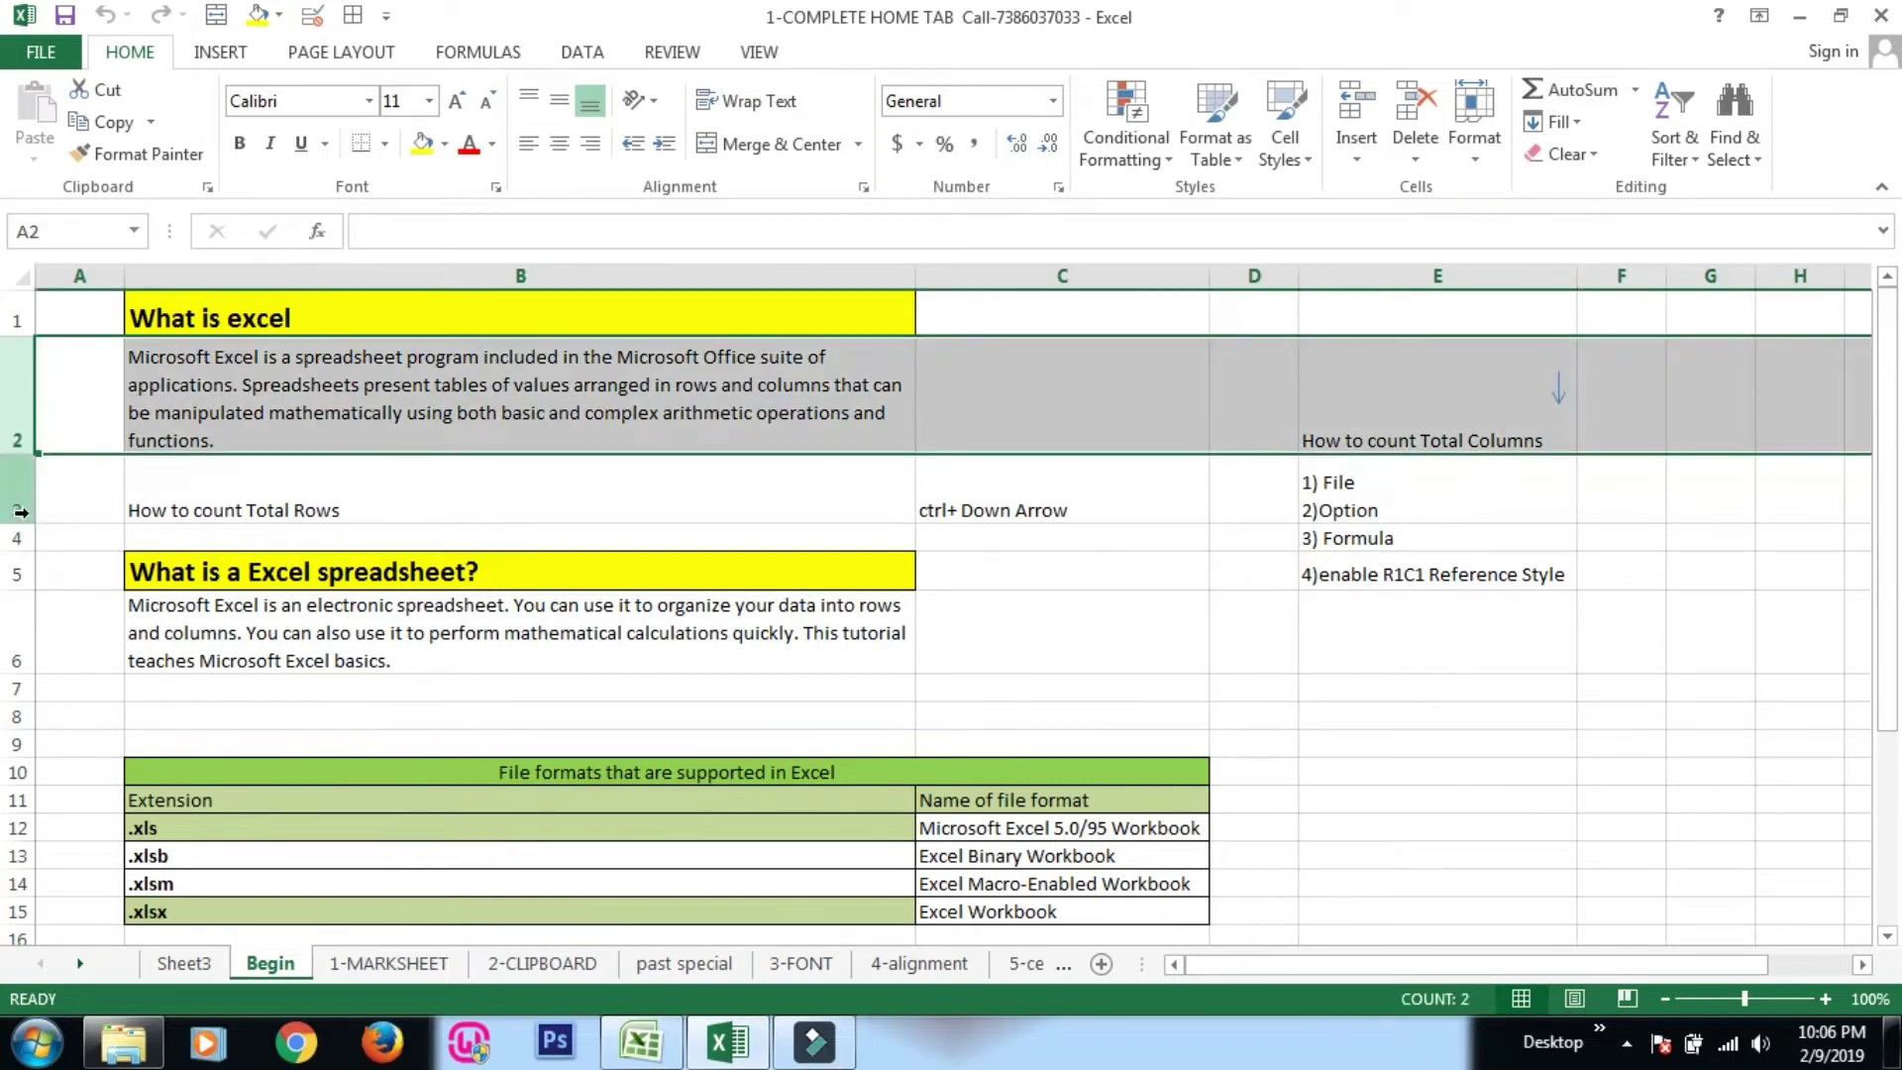
pyautogui.click(22, 510)
pyautogui.click(20, 537)
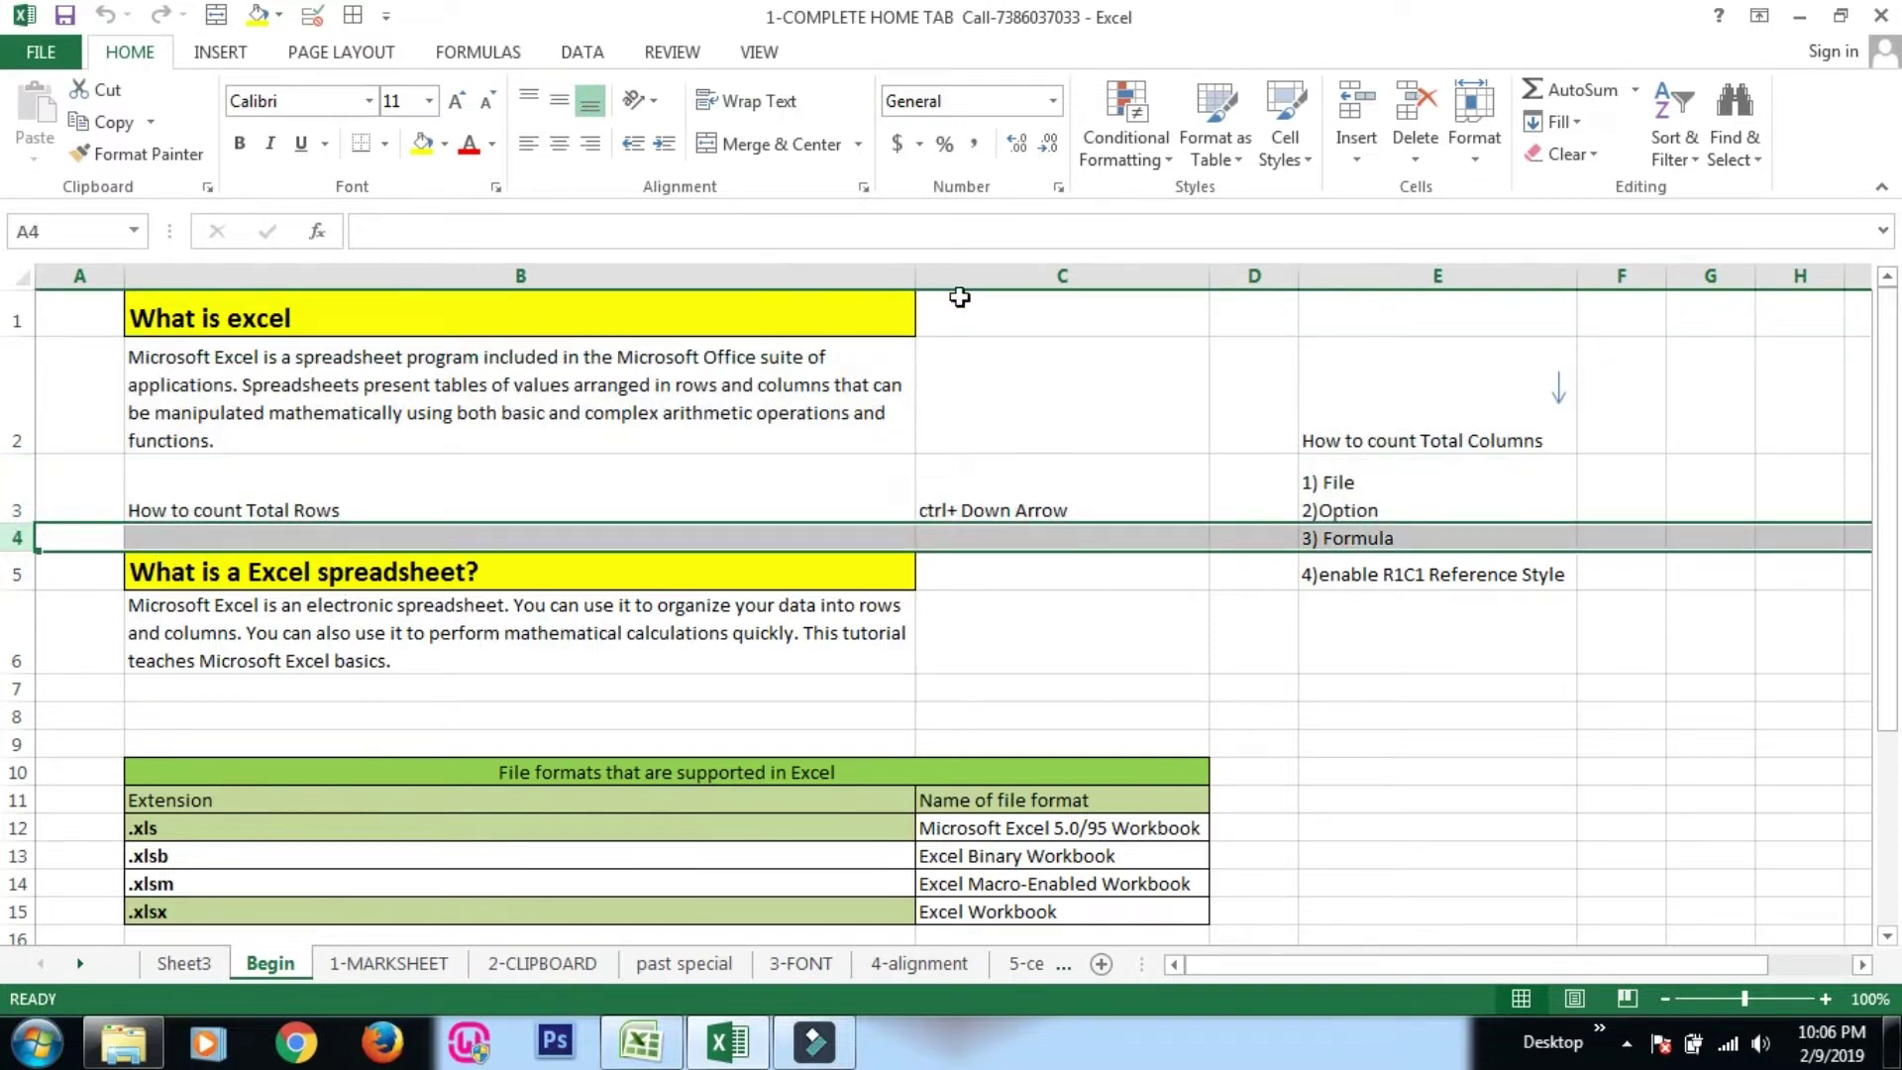
pyautogui.click(964, 267)
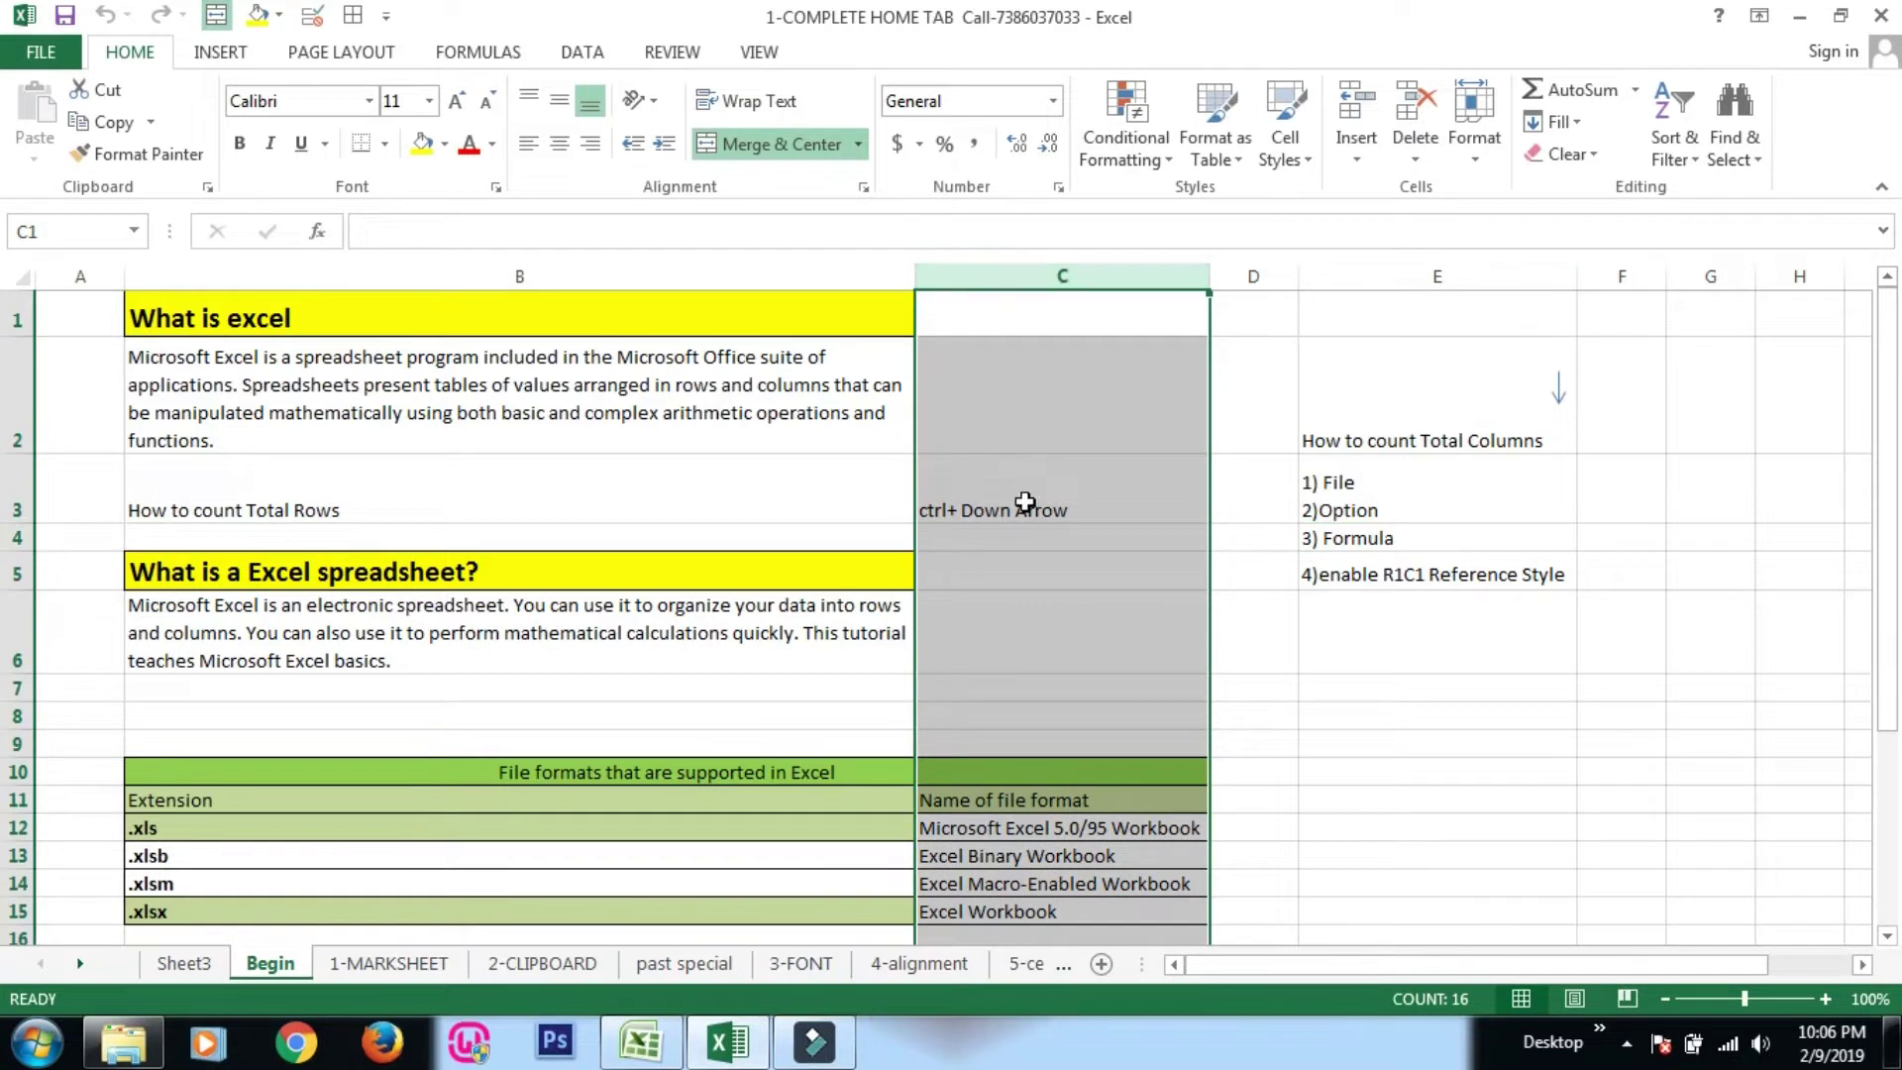
pyautogui.click(1236, 575)
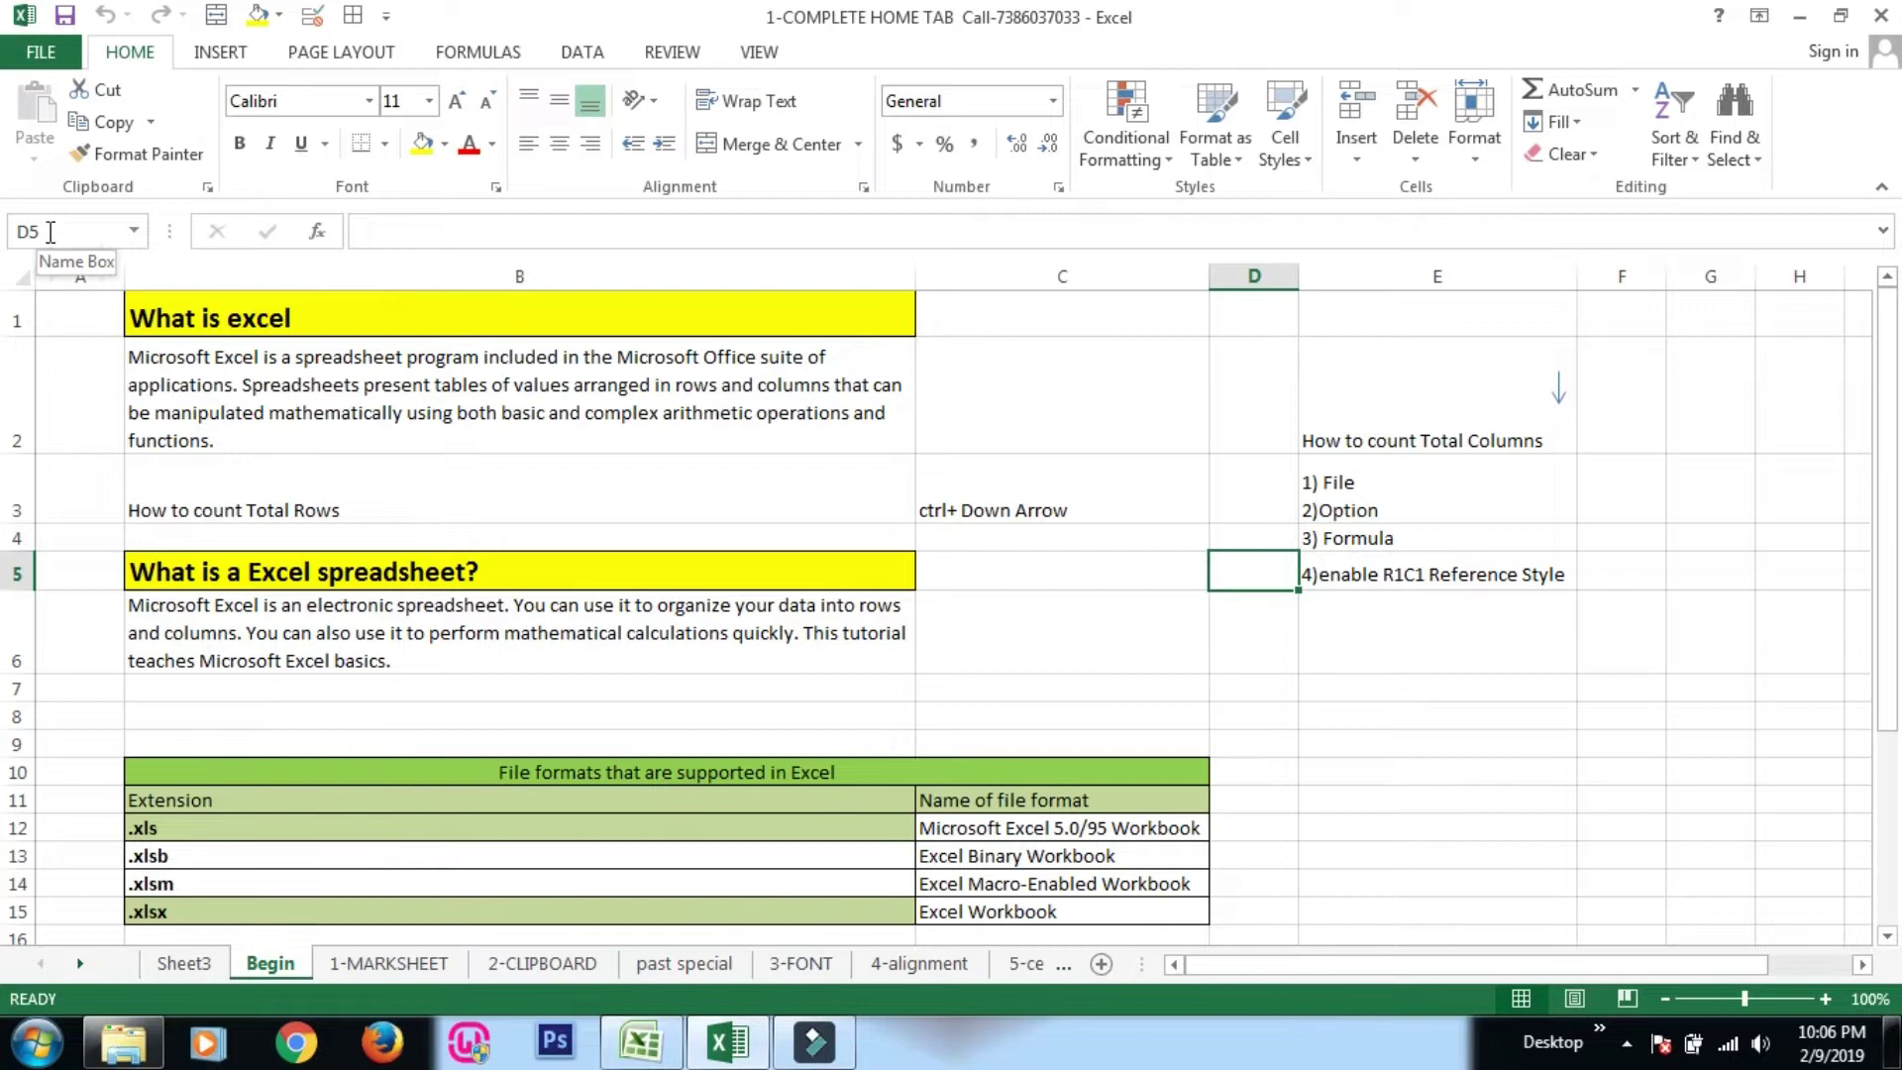
pyautogui.click(88, 483)
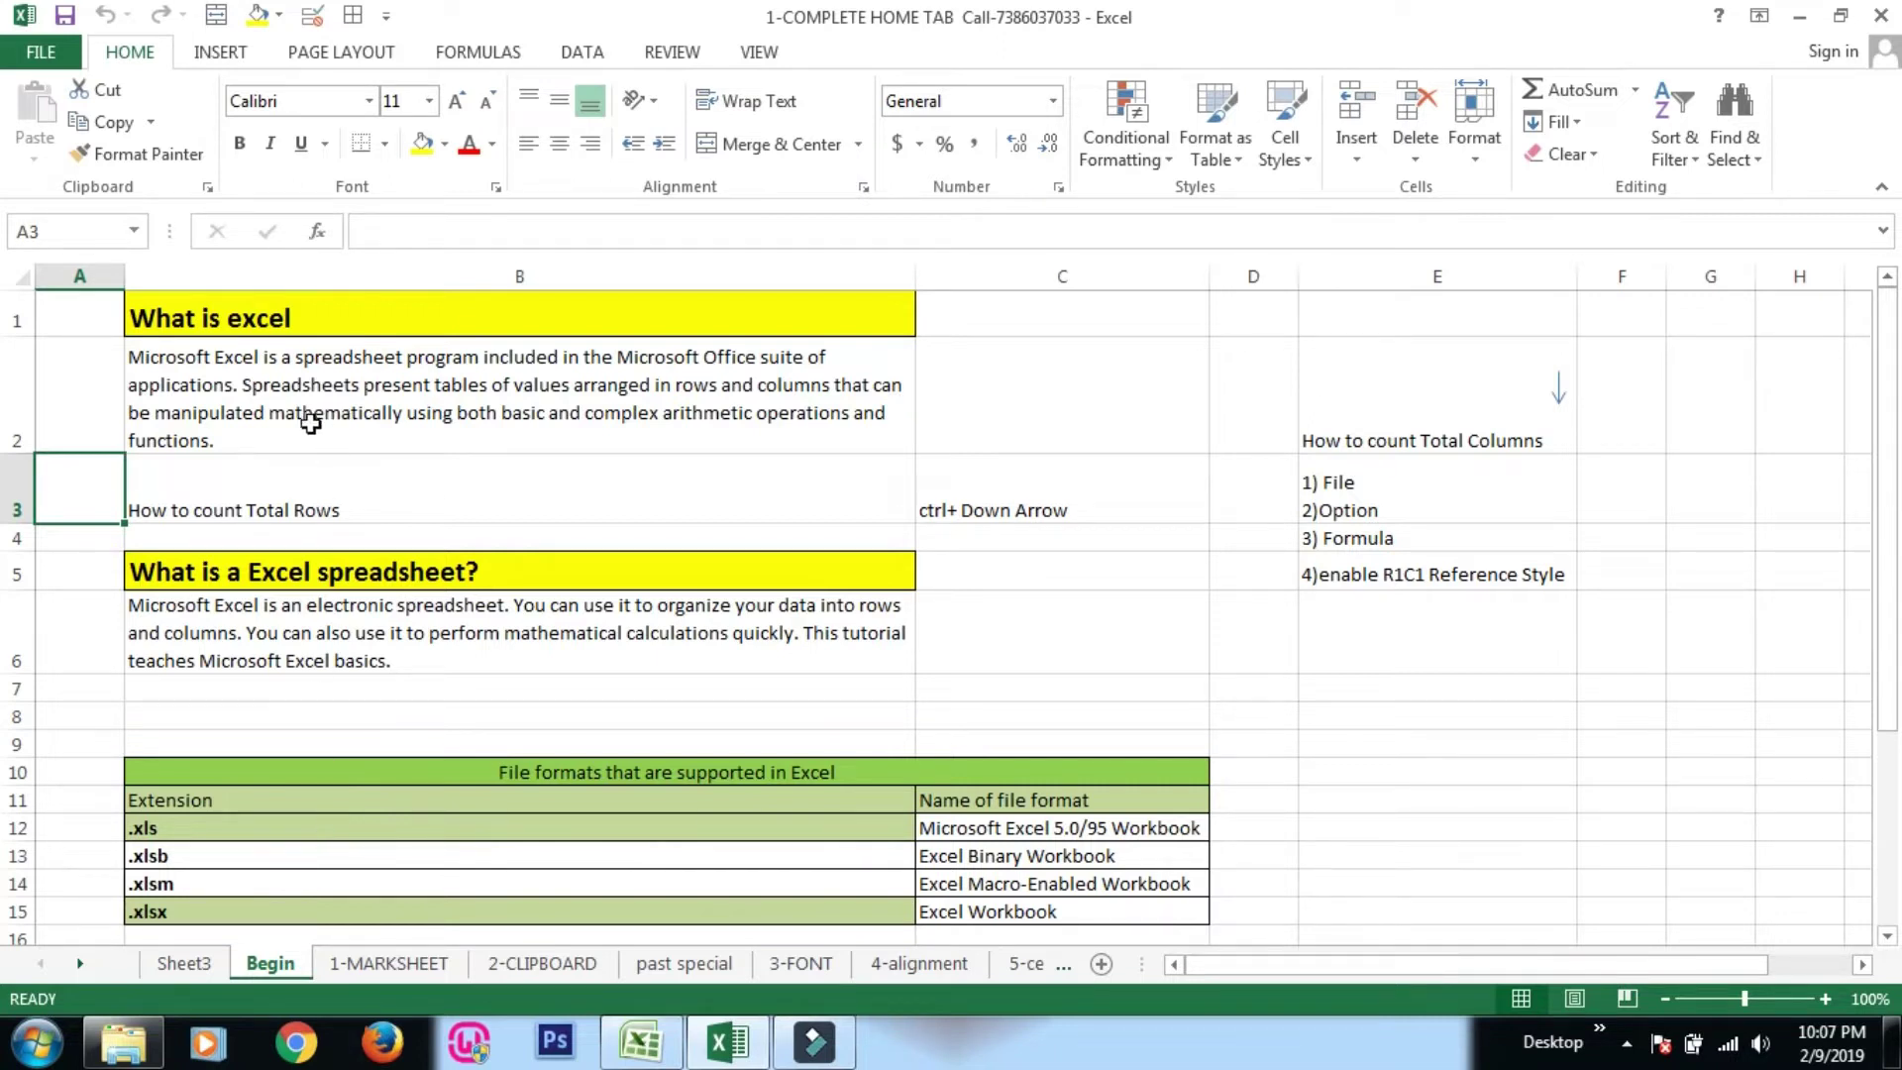
# - Move from B5 and B11 down column B to the Contents table
pyautogui.click(317, 586)
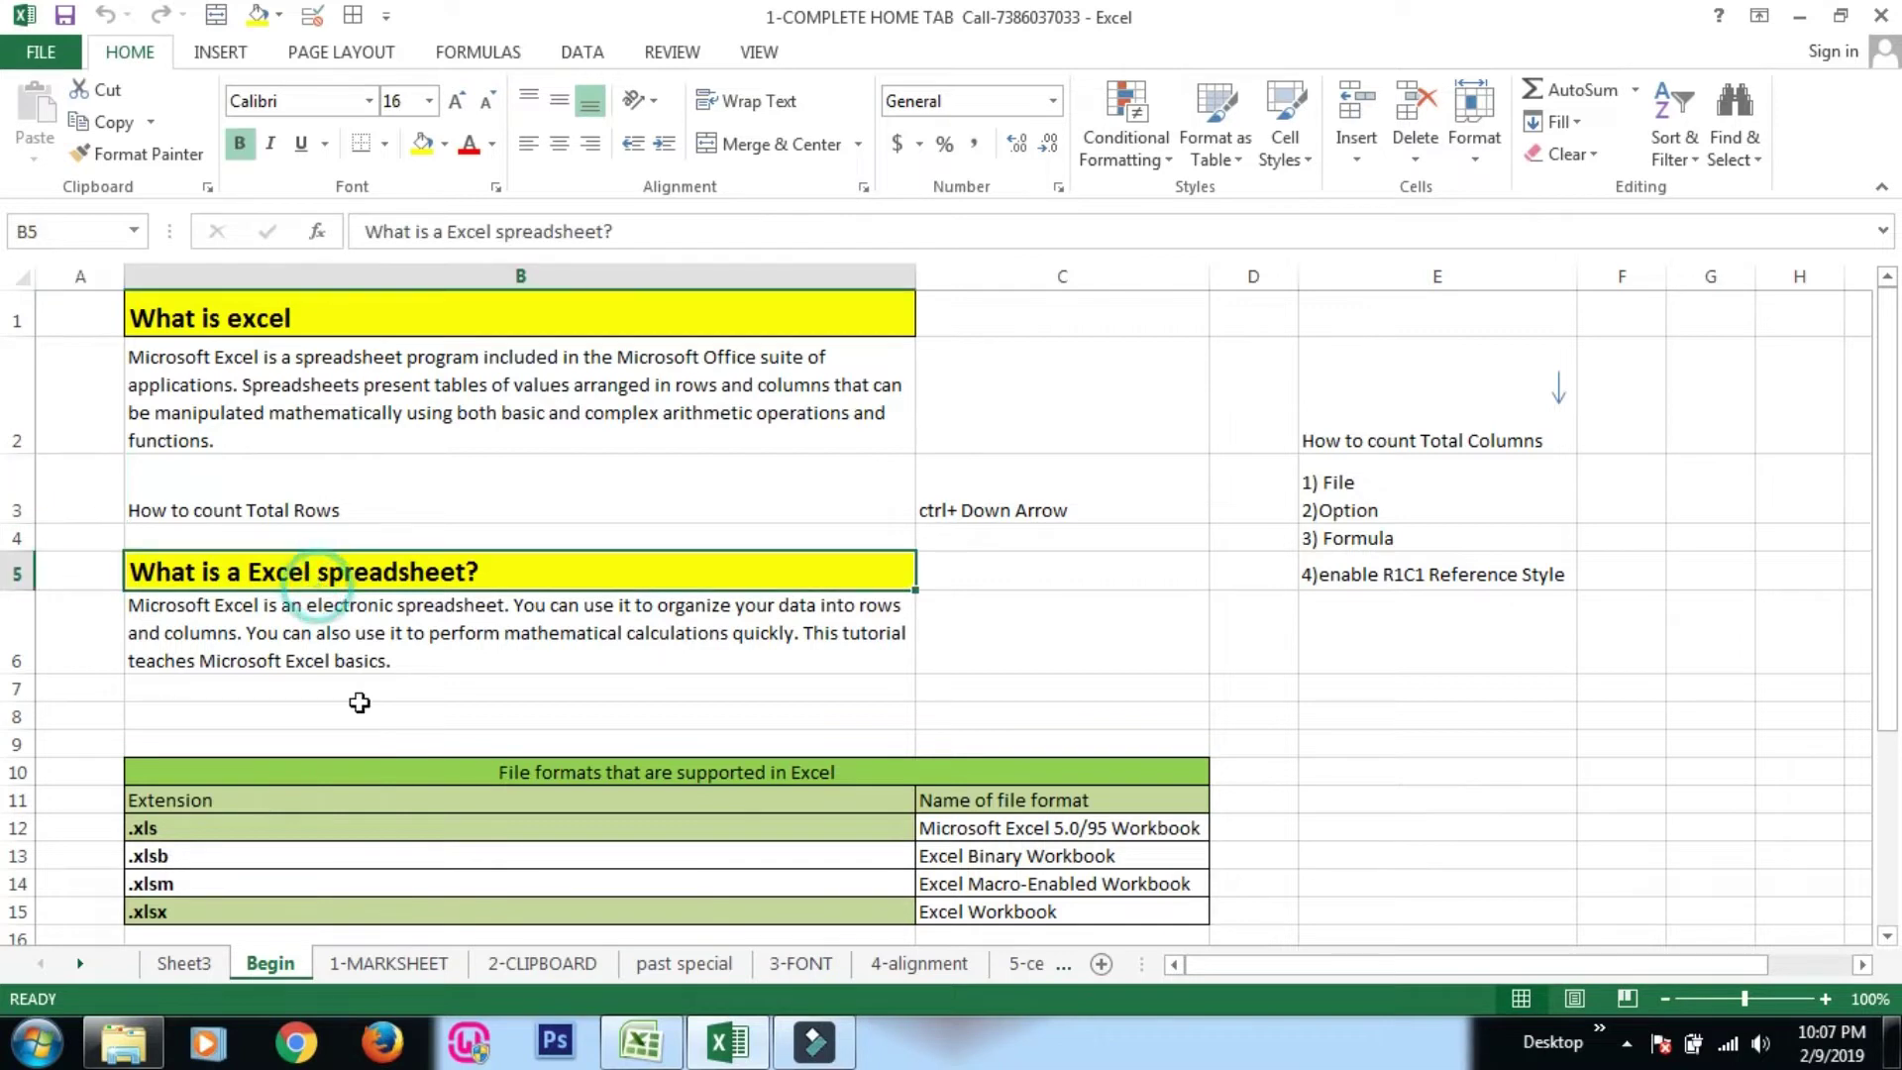
pyautogui.click(396, 797)
pyautogui.press('Down')
pyautogui.press('Down')
pyautogui.press('Down')
pyautogui.press('Down')
pyautogui.press('Down')
pyautogui.press('Down')
pyautogui.press('Down')
pyautogui.press('Down')
pyautogui.press('Down')
pyautogui.press('Down')
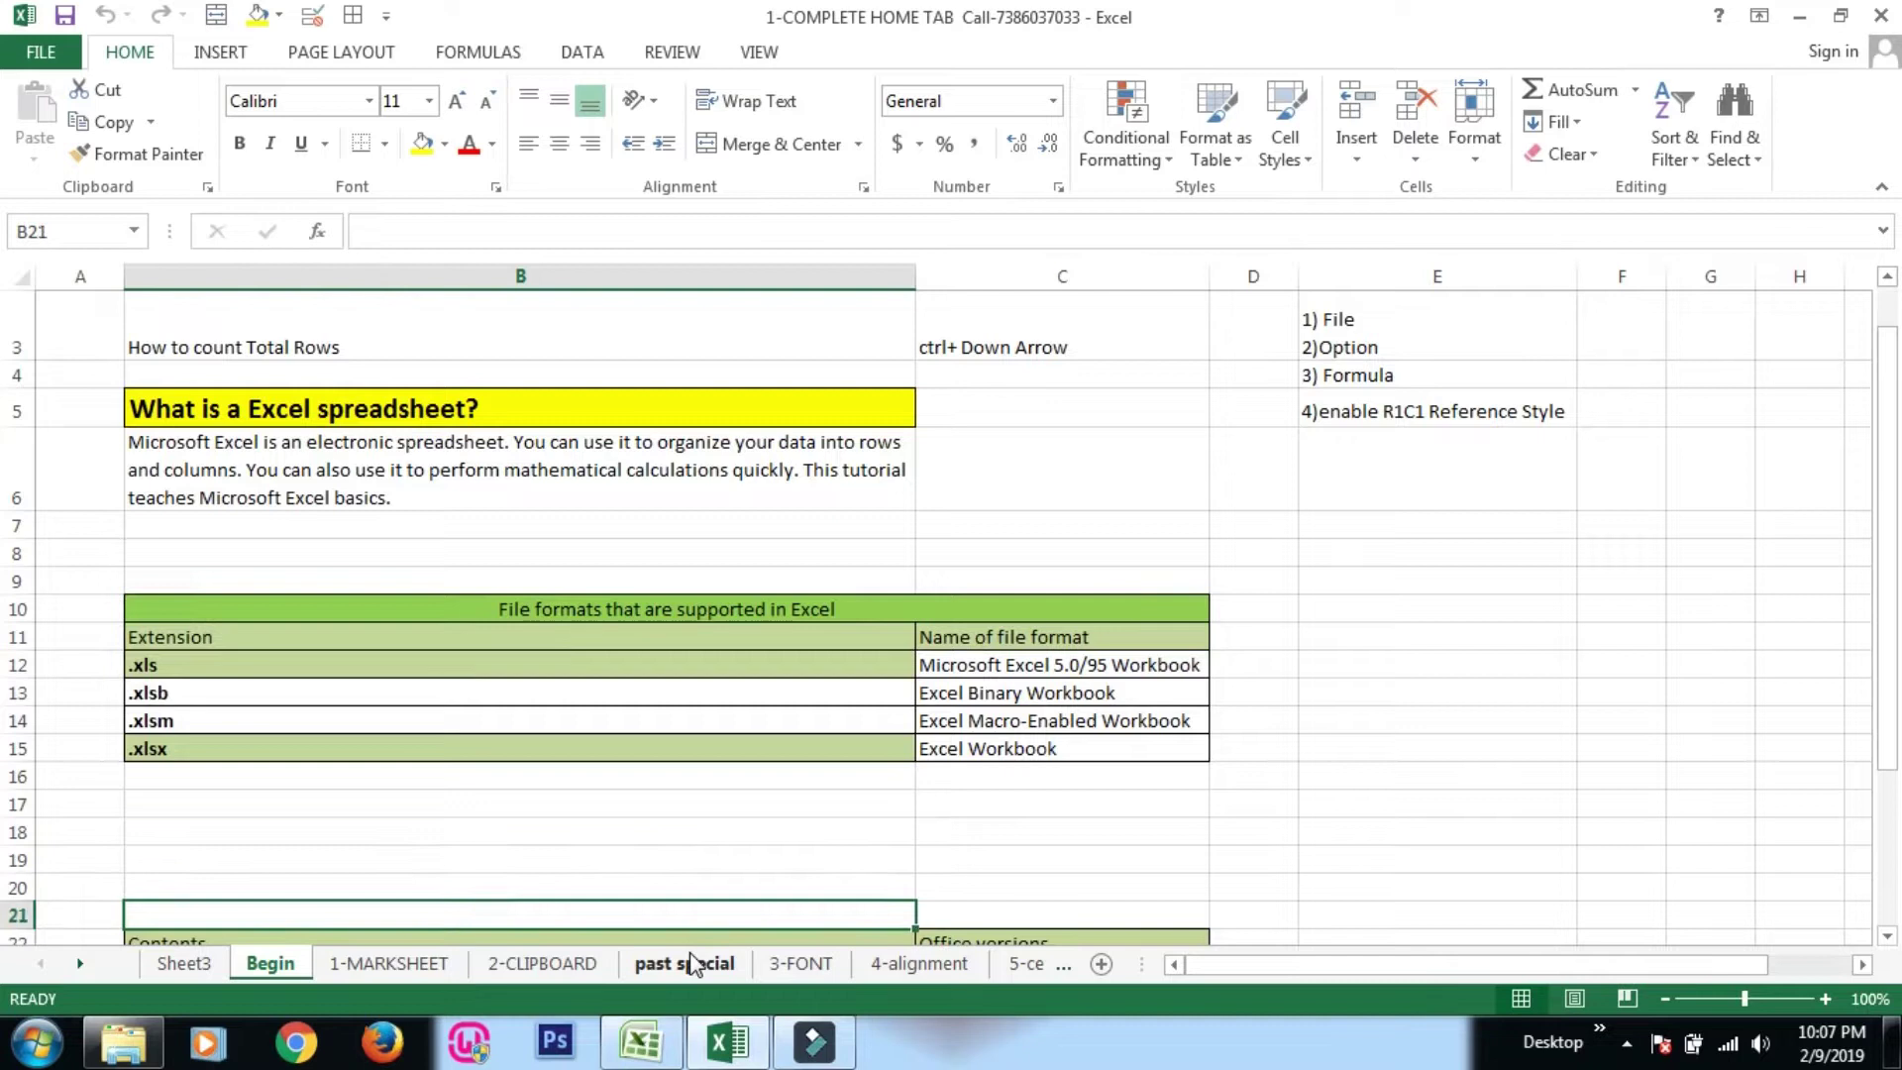
pyautogui.press('Down')
pyautogui.press('Down')
pyautogui.press('Down')
pyautogui.press('Down')
pyautogui.press('Down')
pyautogui.press('Down')
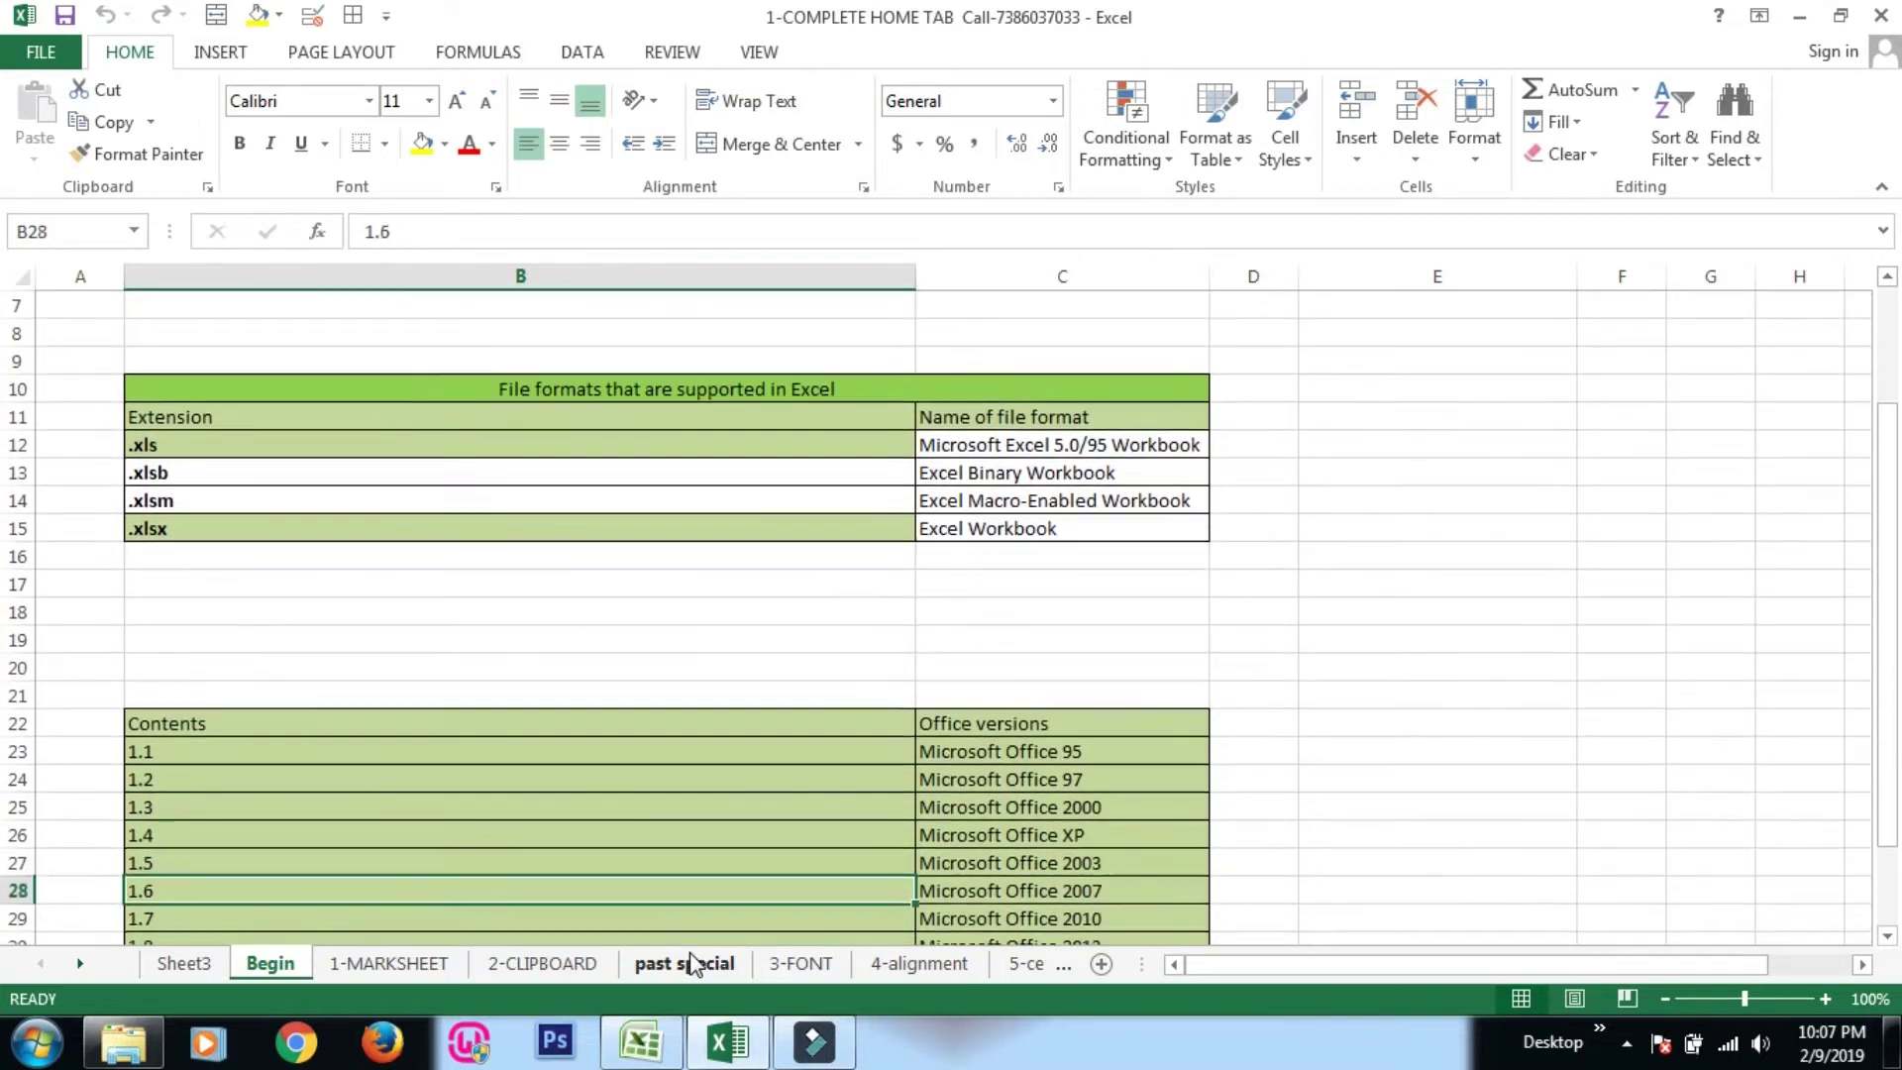
pyautogui.press('Down')
pyautogui.press('Down')
pyautogui.press('Down')
pyautogui.press('Down')
pyautogui.press('Down')
pyautogui.press('Down')
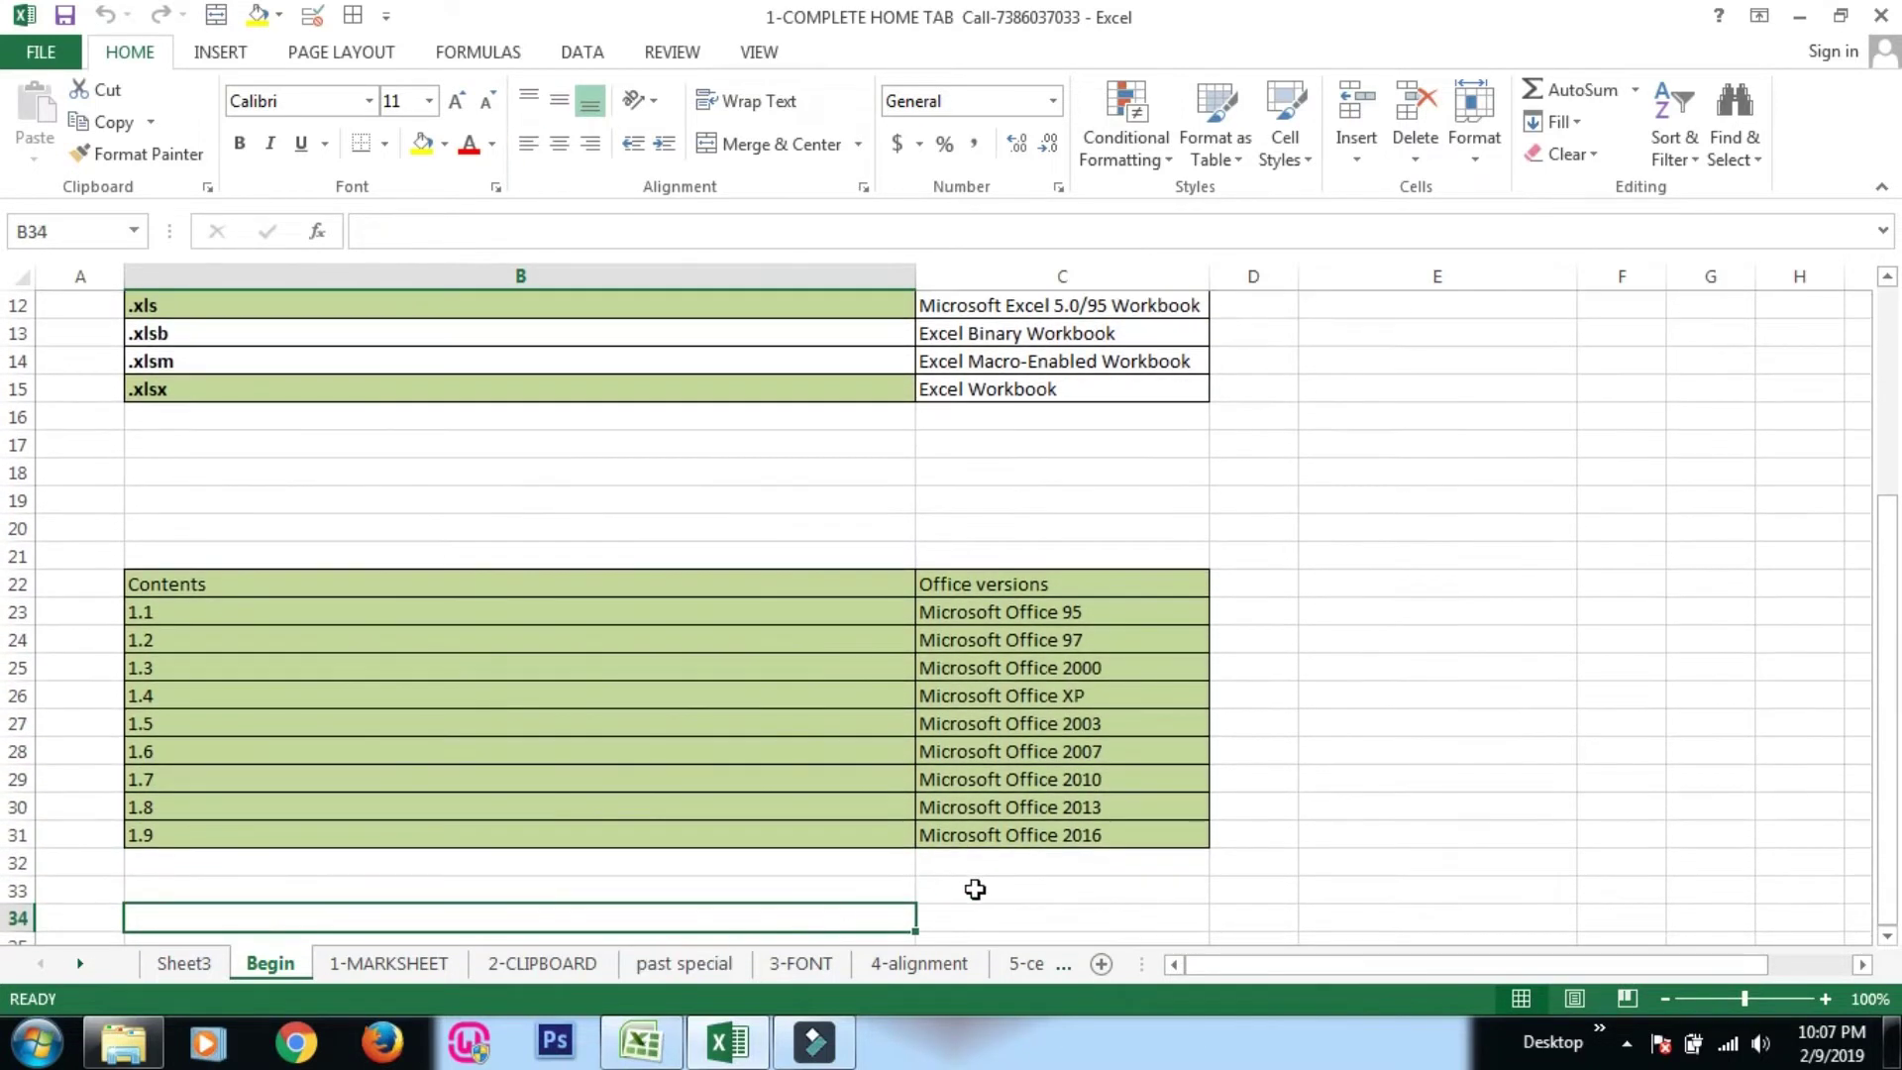
# - Select the Office version cells C22:C27 and C28:C31, ending on Microsoft Office 2013
pyautogui.click(990, 858)
pyautogui.click(990, 840)
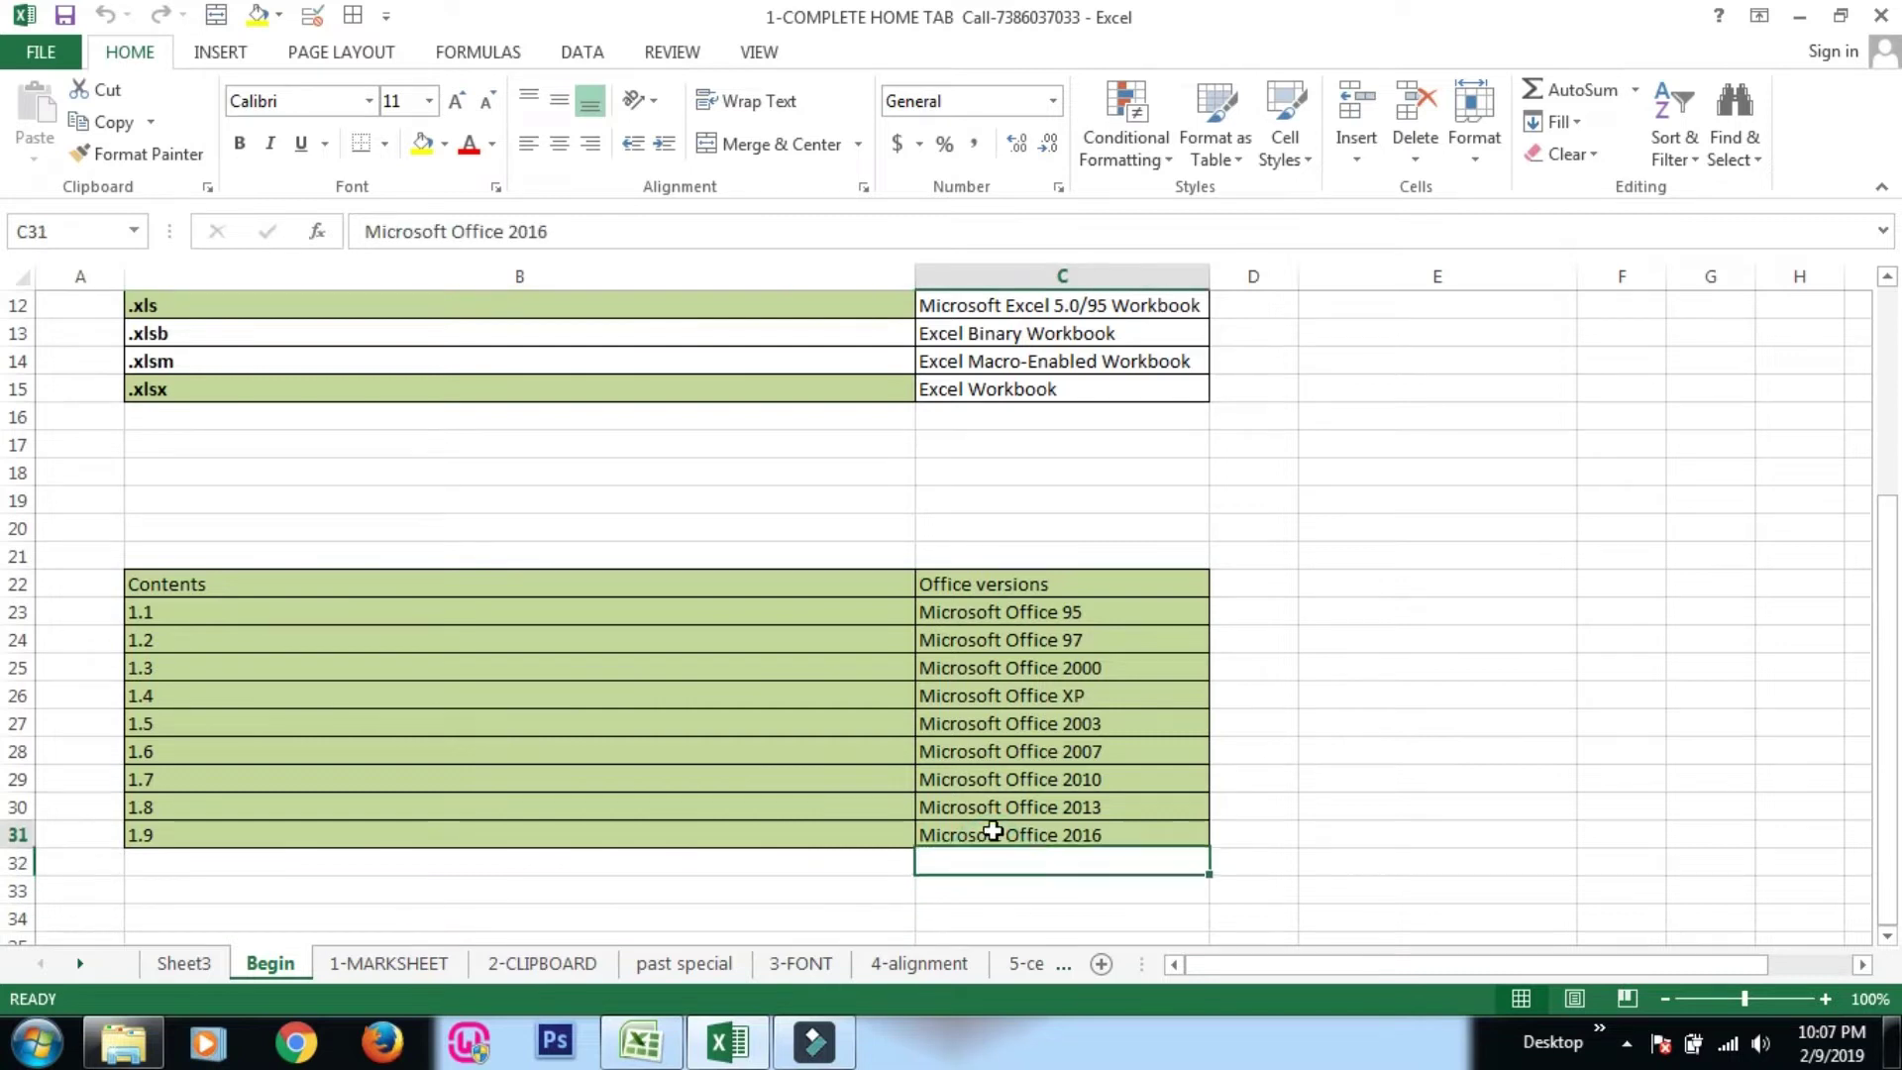
pyautogui.click(1003, 745)
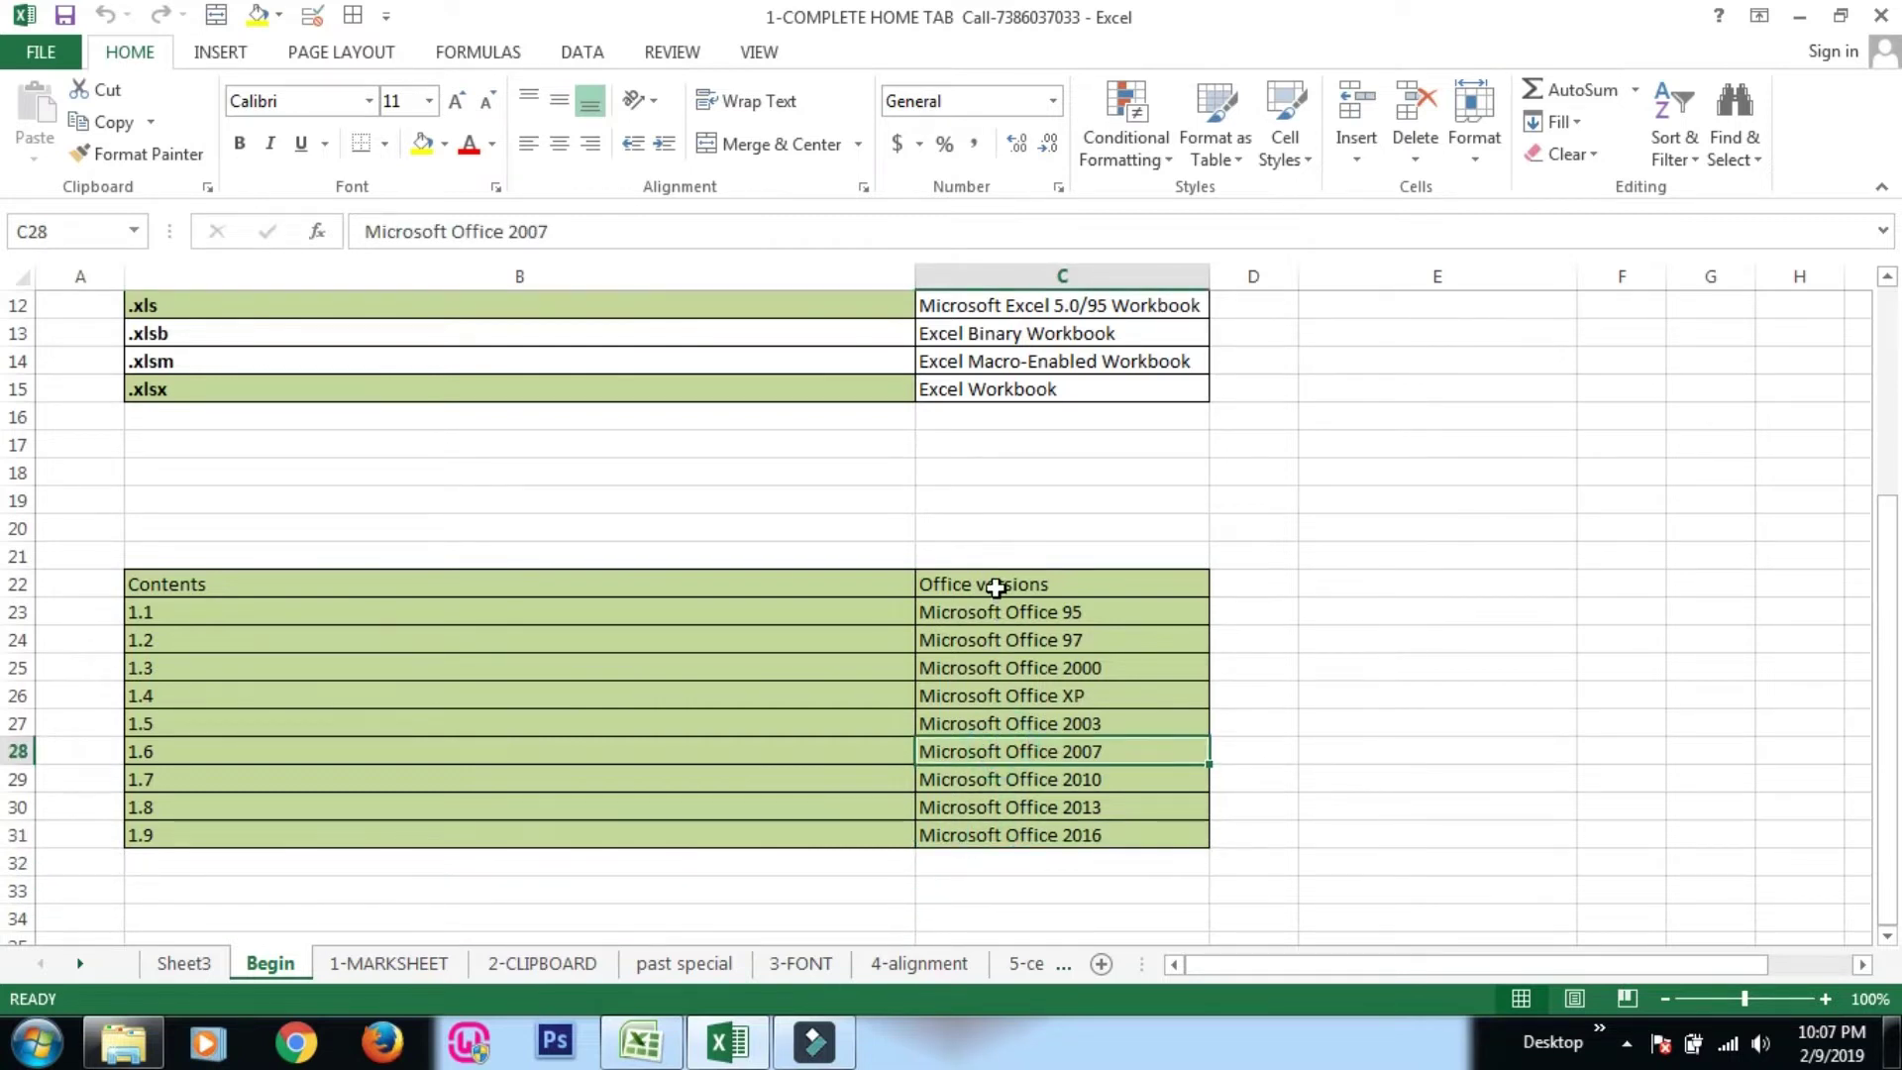
pyautogui.moveTo(996, 588); pyautogui.dragTo(995, 715)
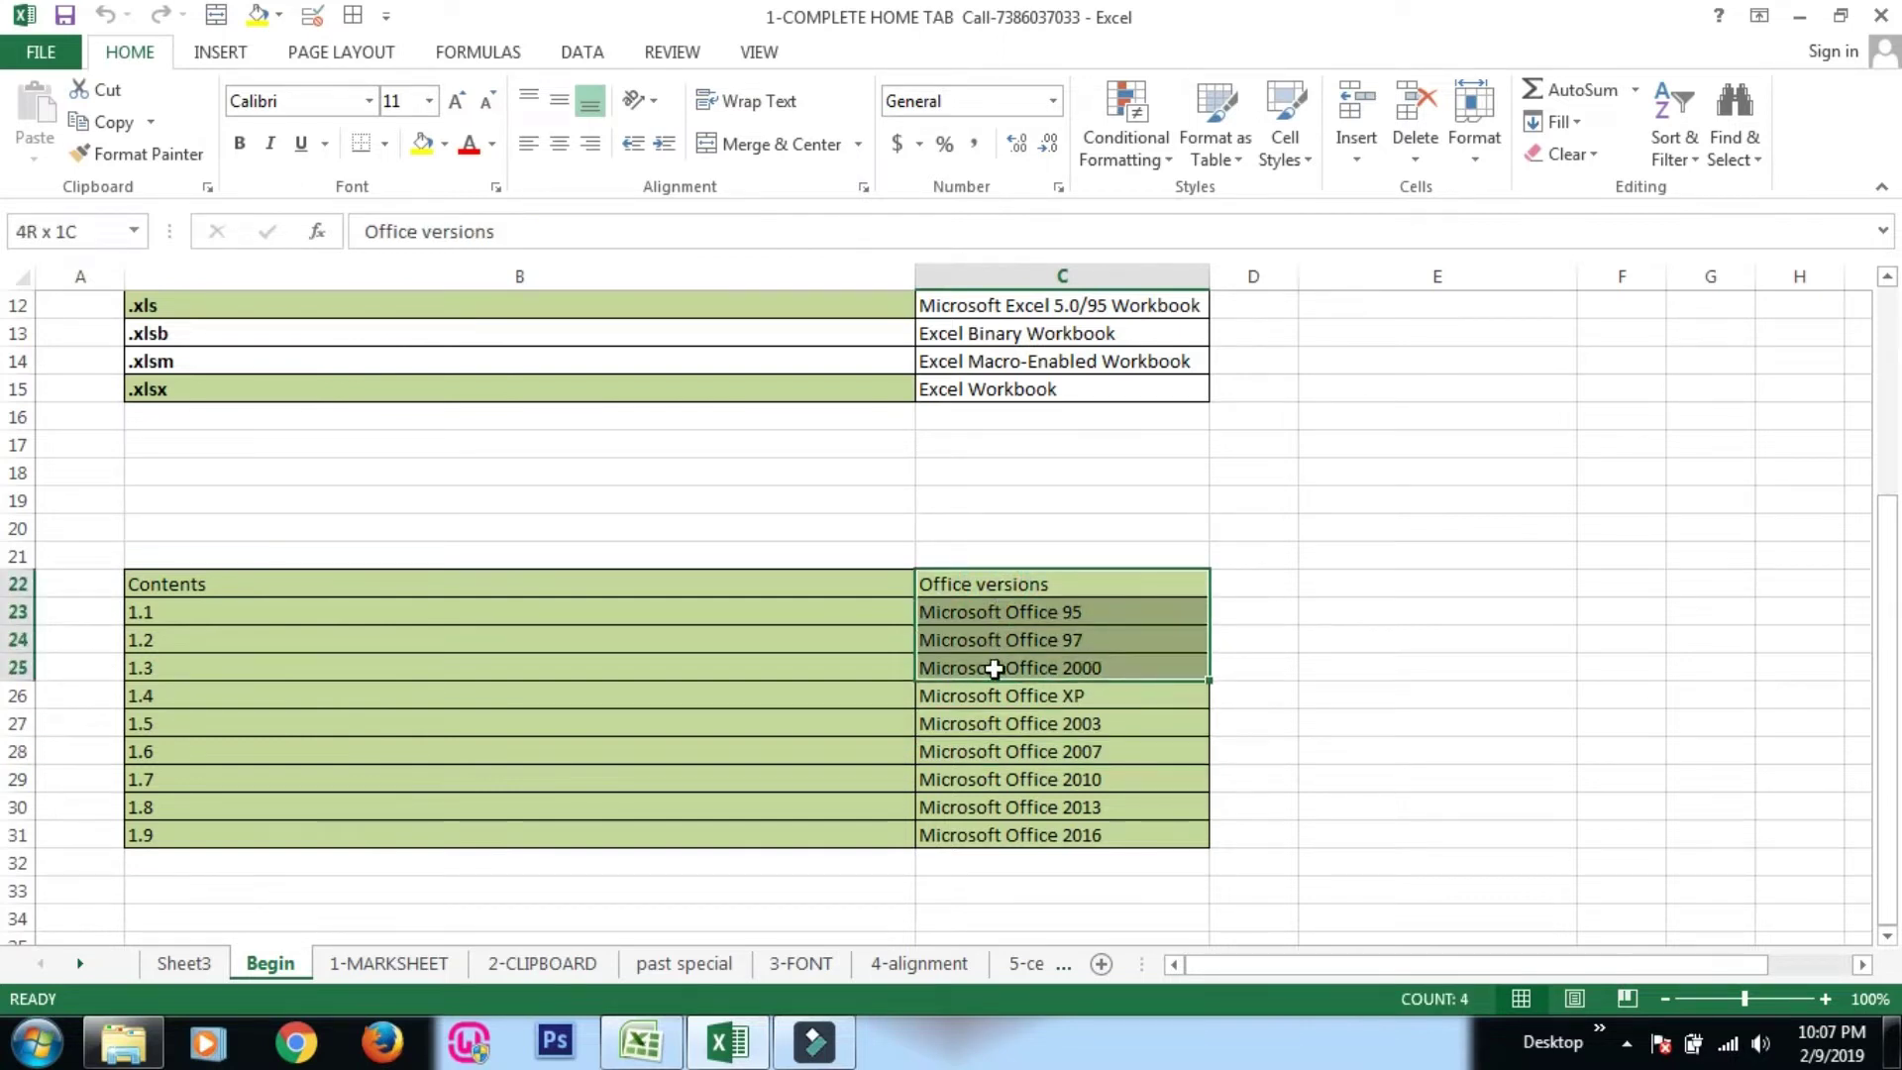
pyautogui.moveTo(994, 716); pyautogui.dragTo(994, 717)
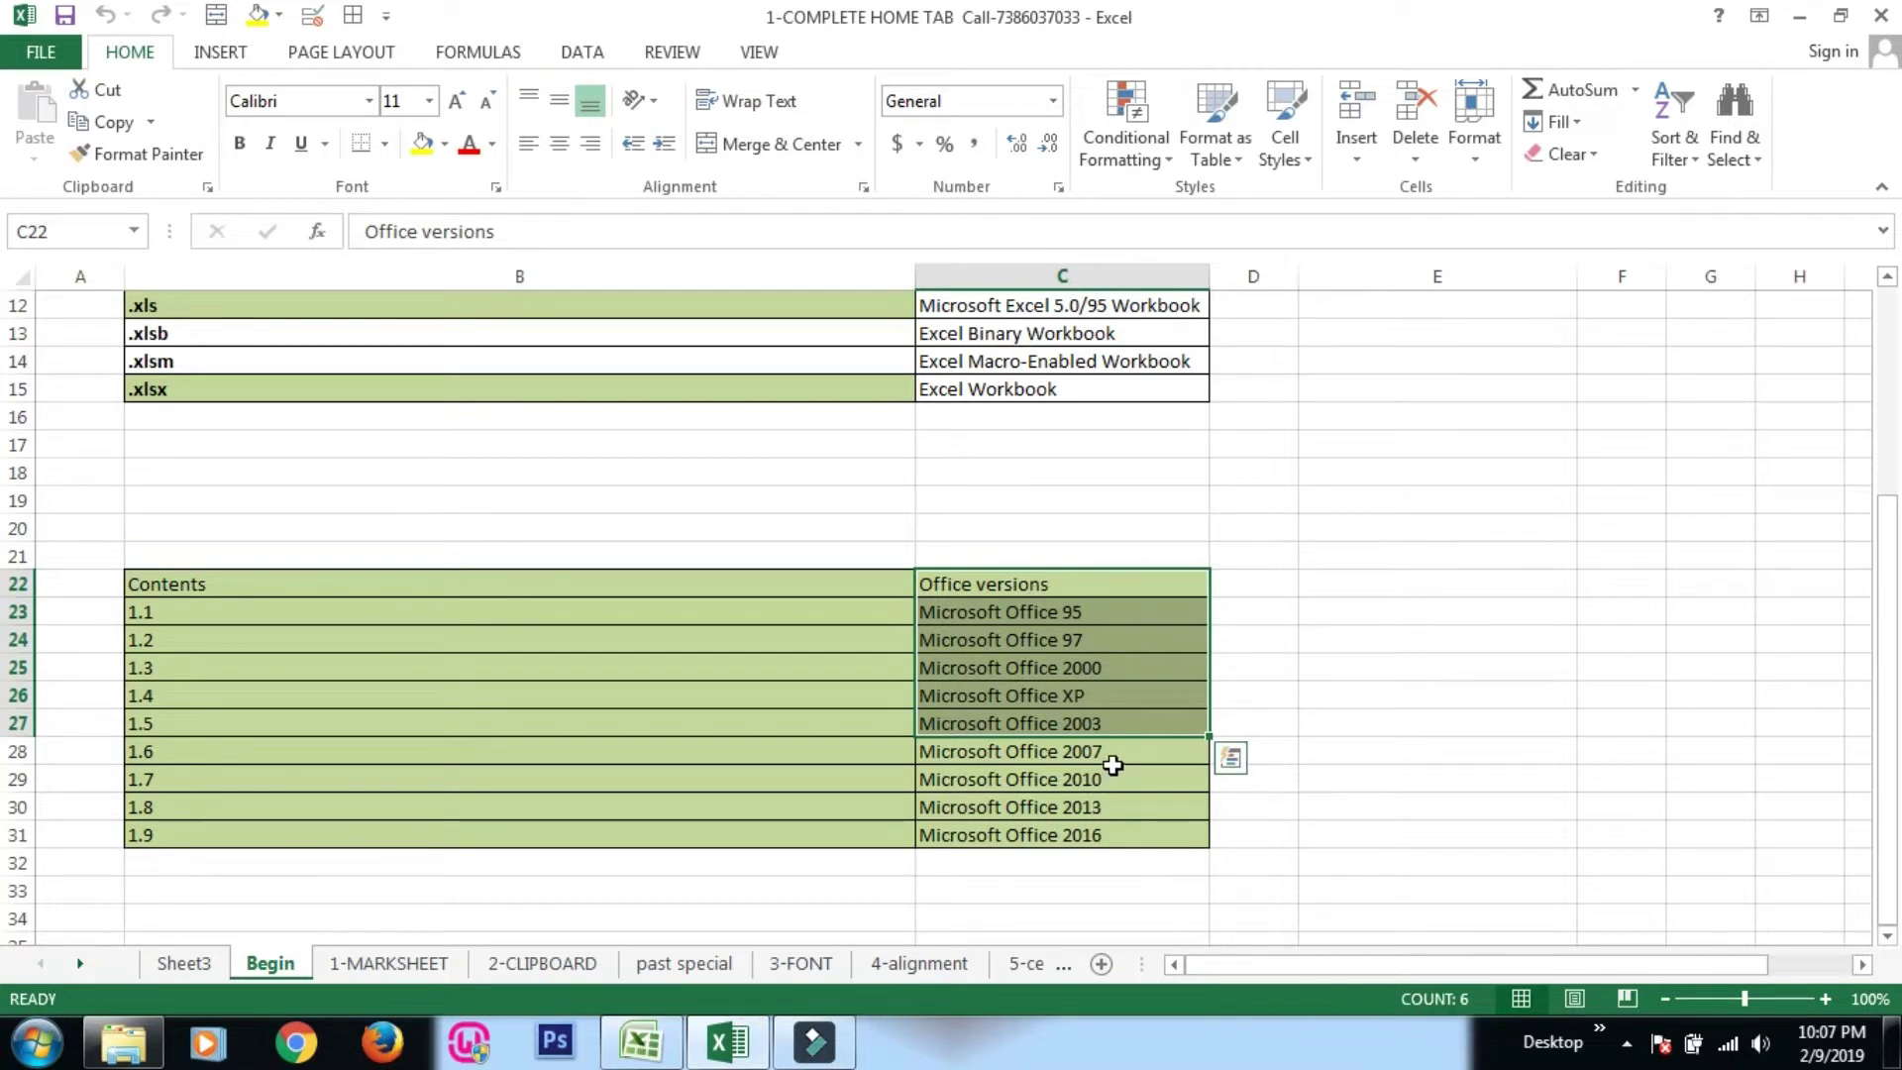
pyautogui.moveTo(1116, 753); pyautogui.dragTo(1117, 834)
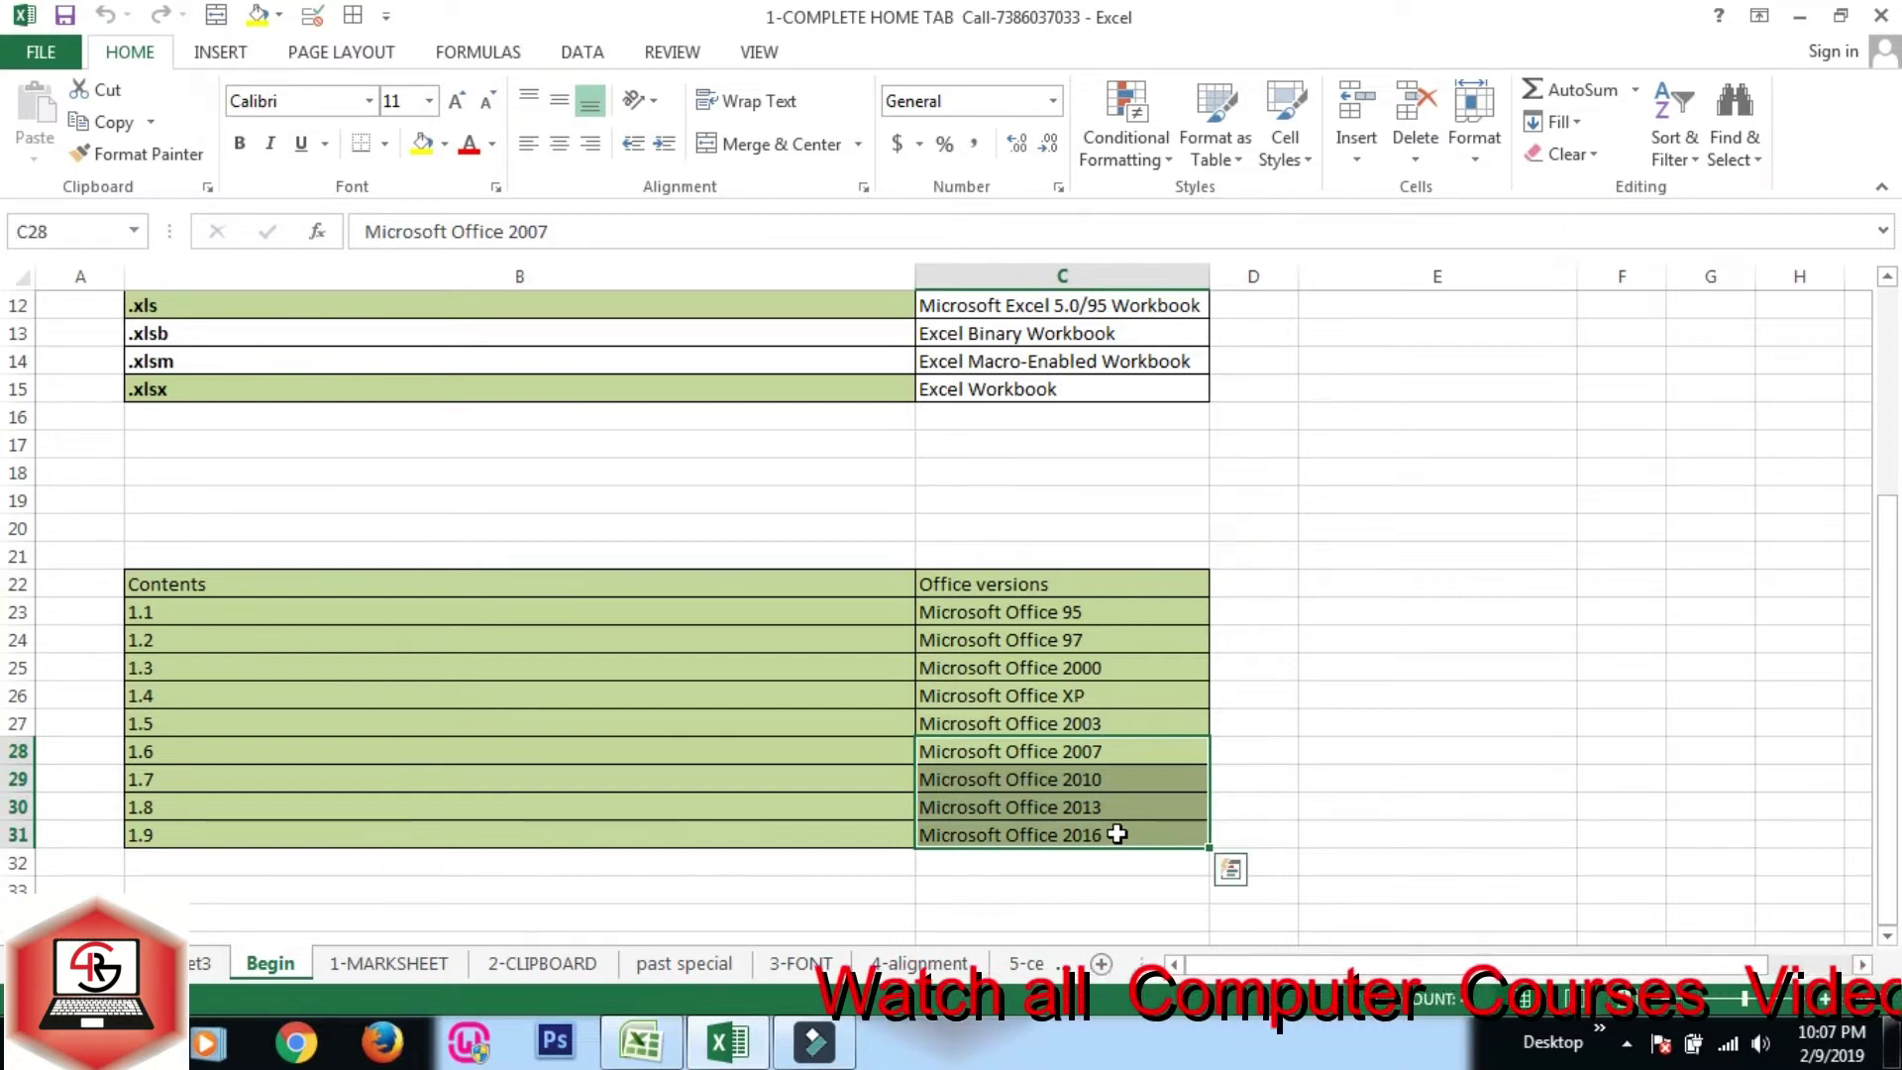
pyautogui.click(1115, 757)
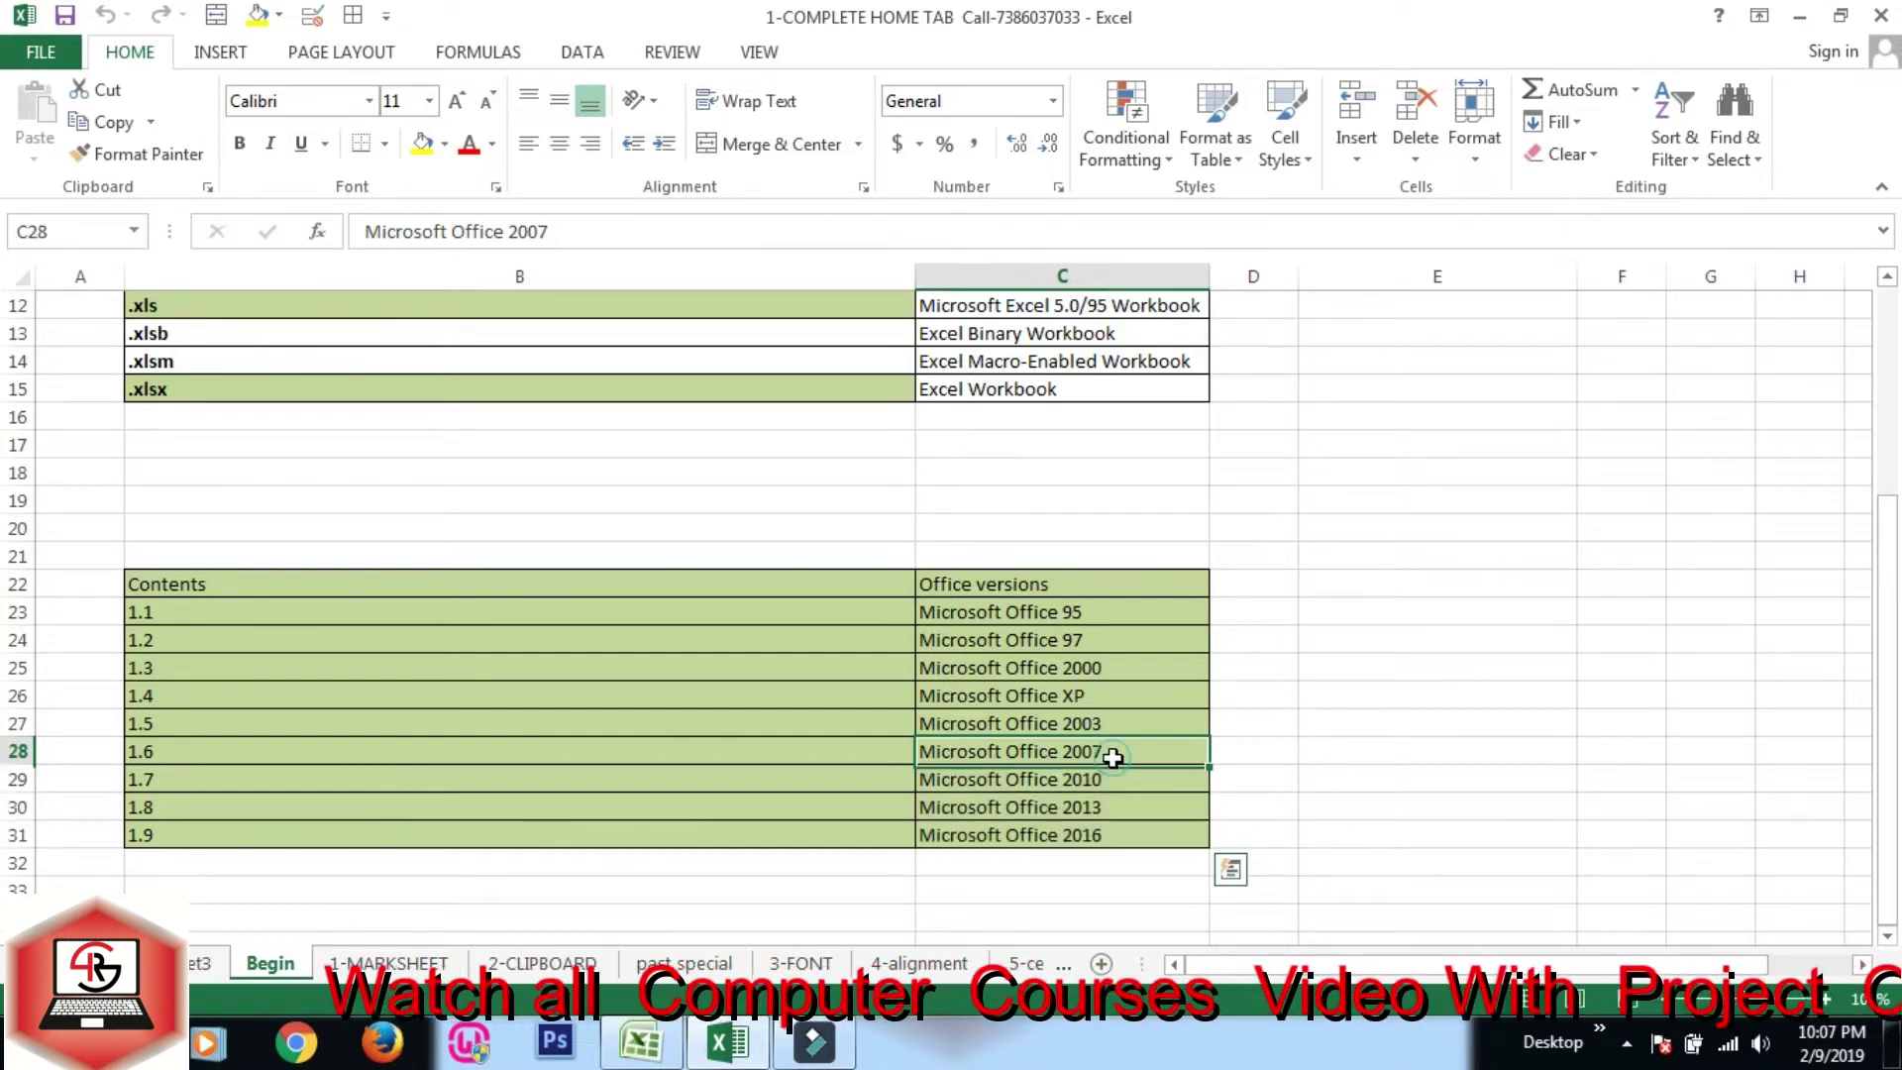
pyautogui.click(1107, 802)
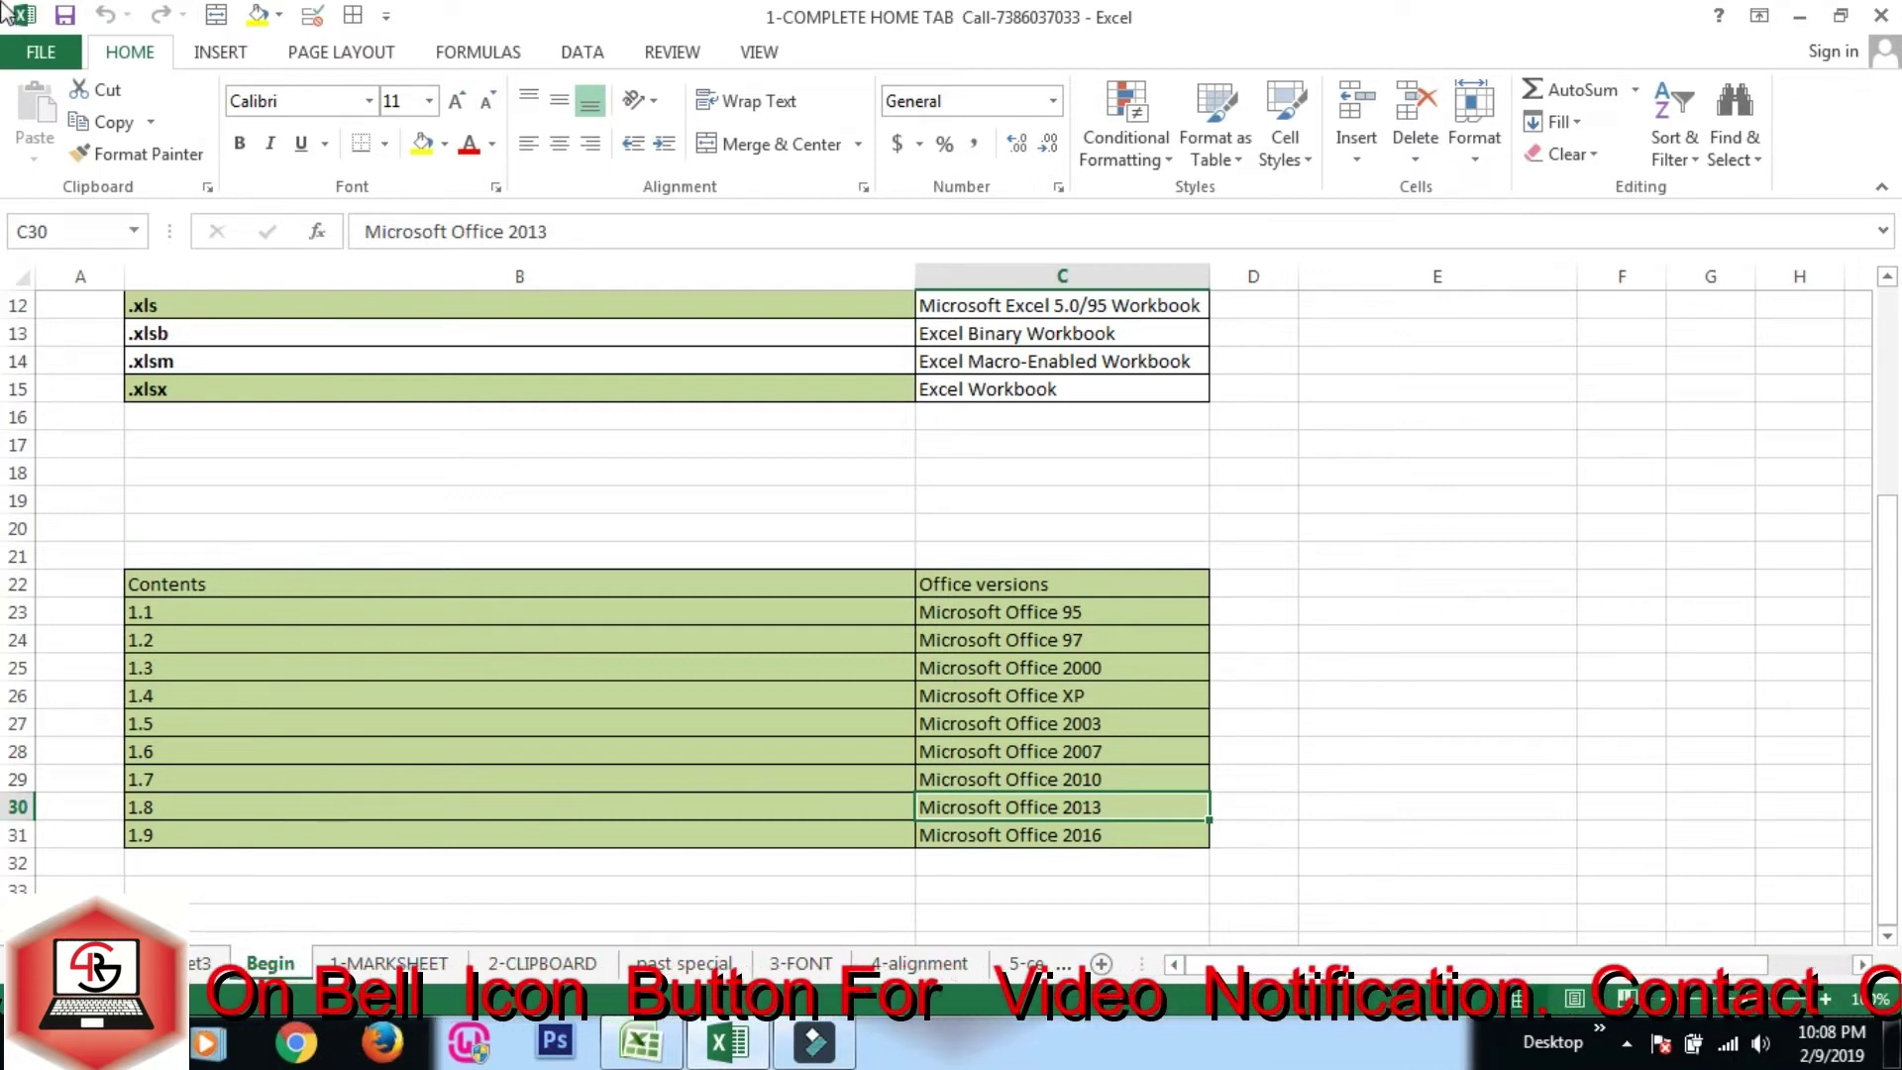
pyautogui.click(30, 55)
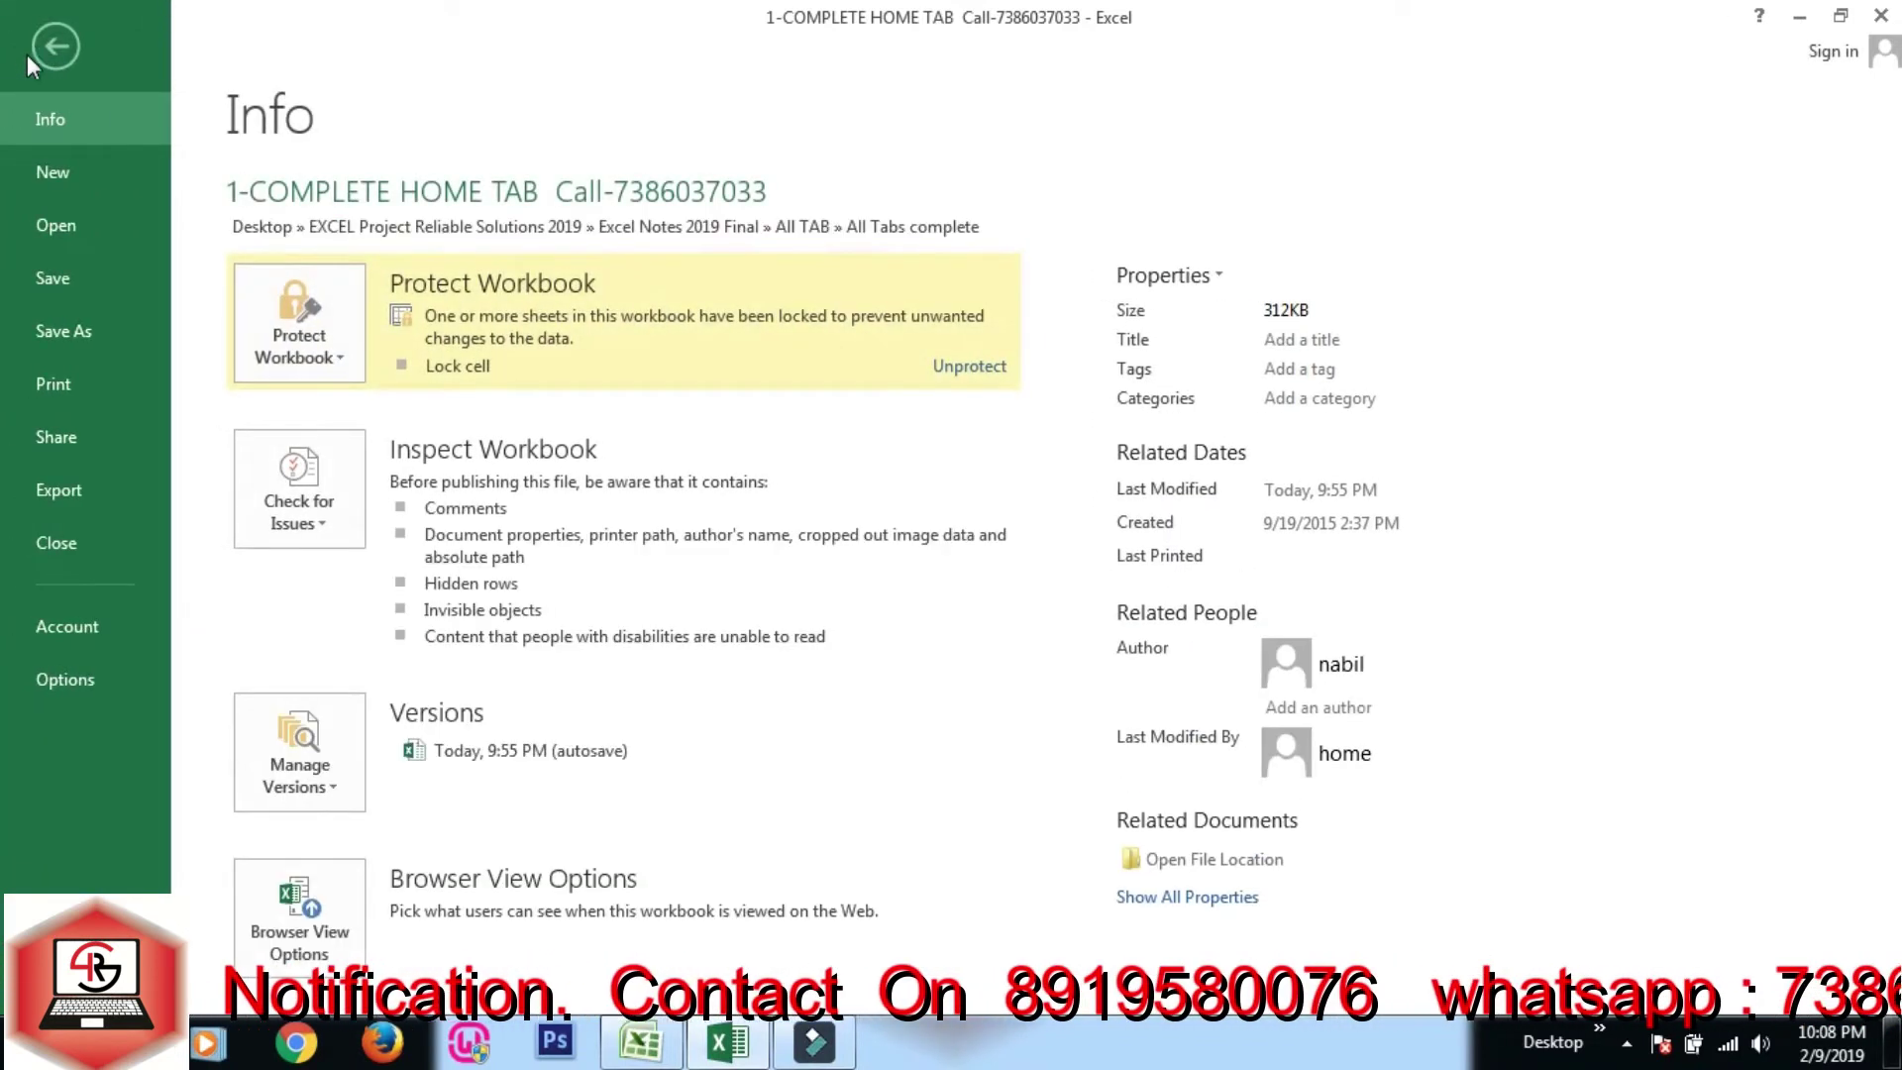
pyautogui.click(61, 630)
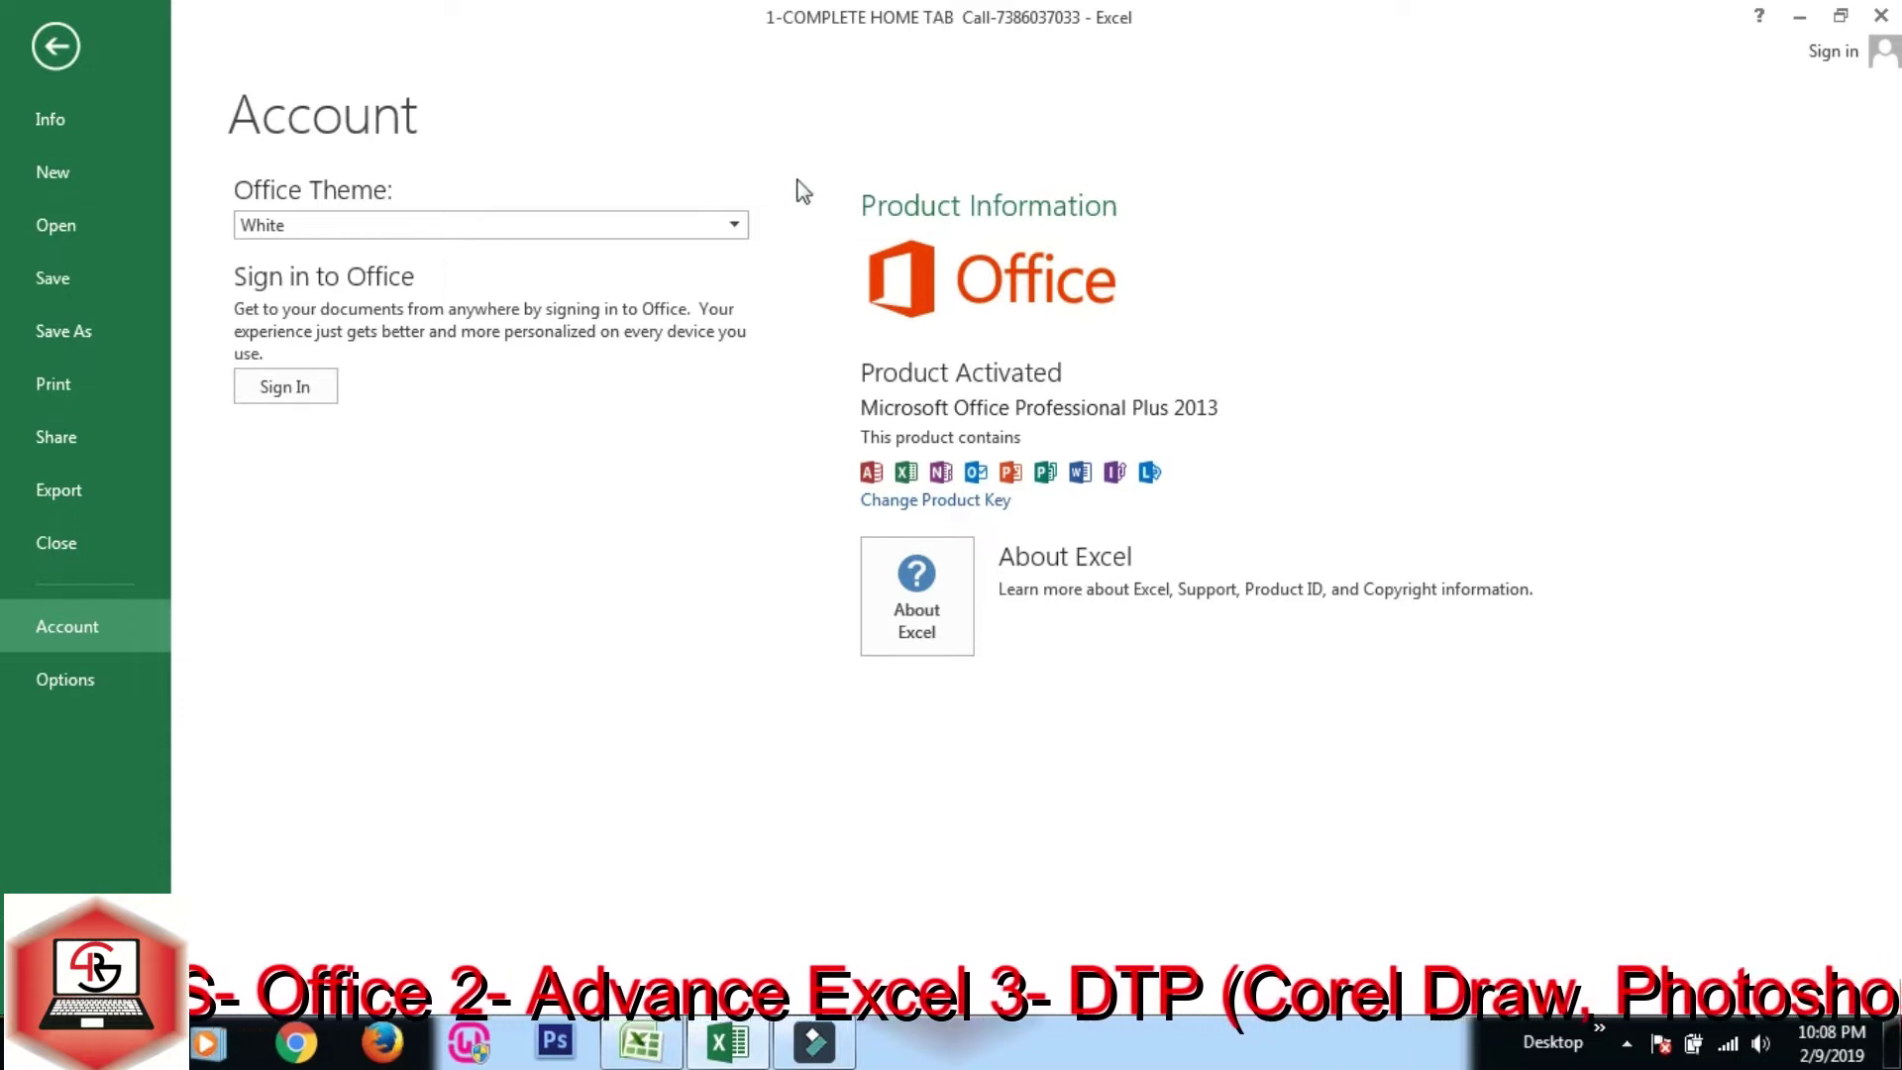
pyautogui.click(54, 44)
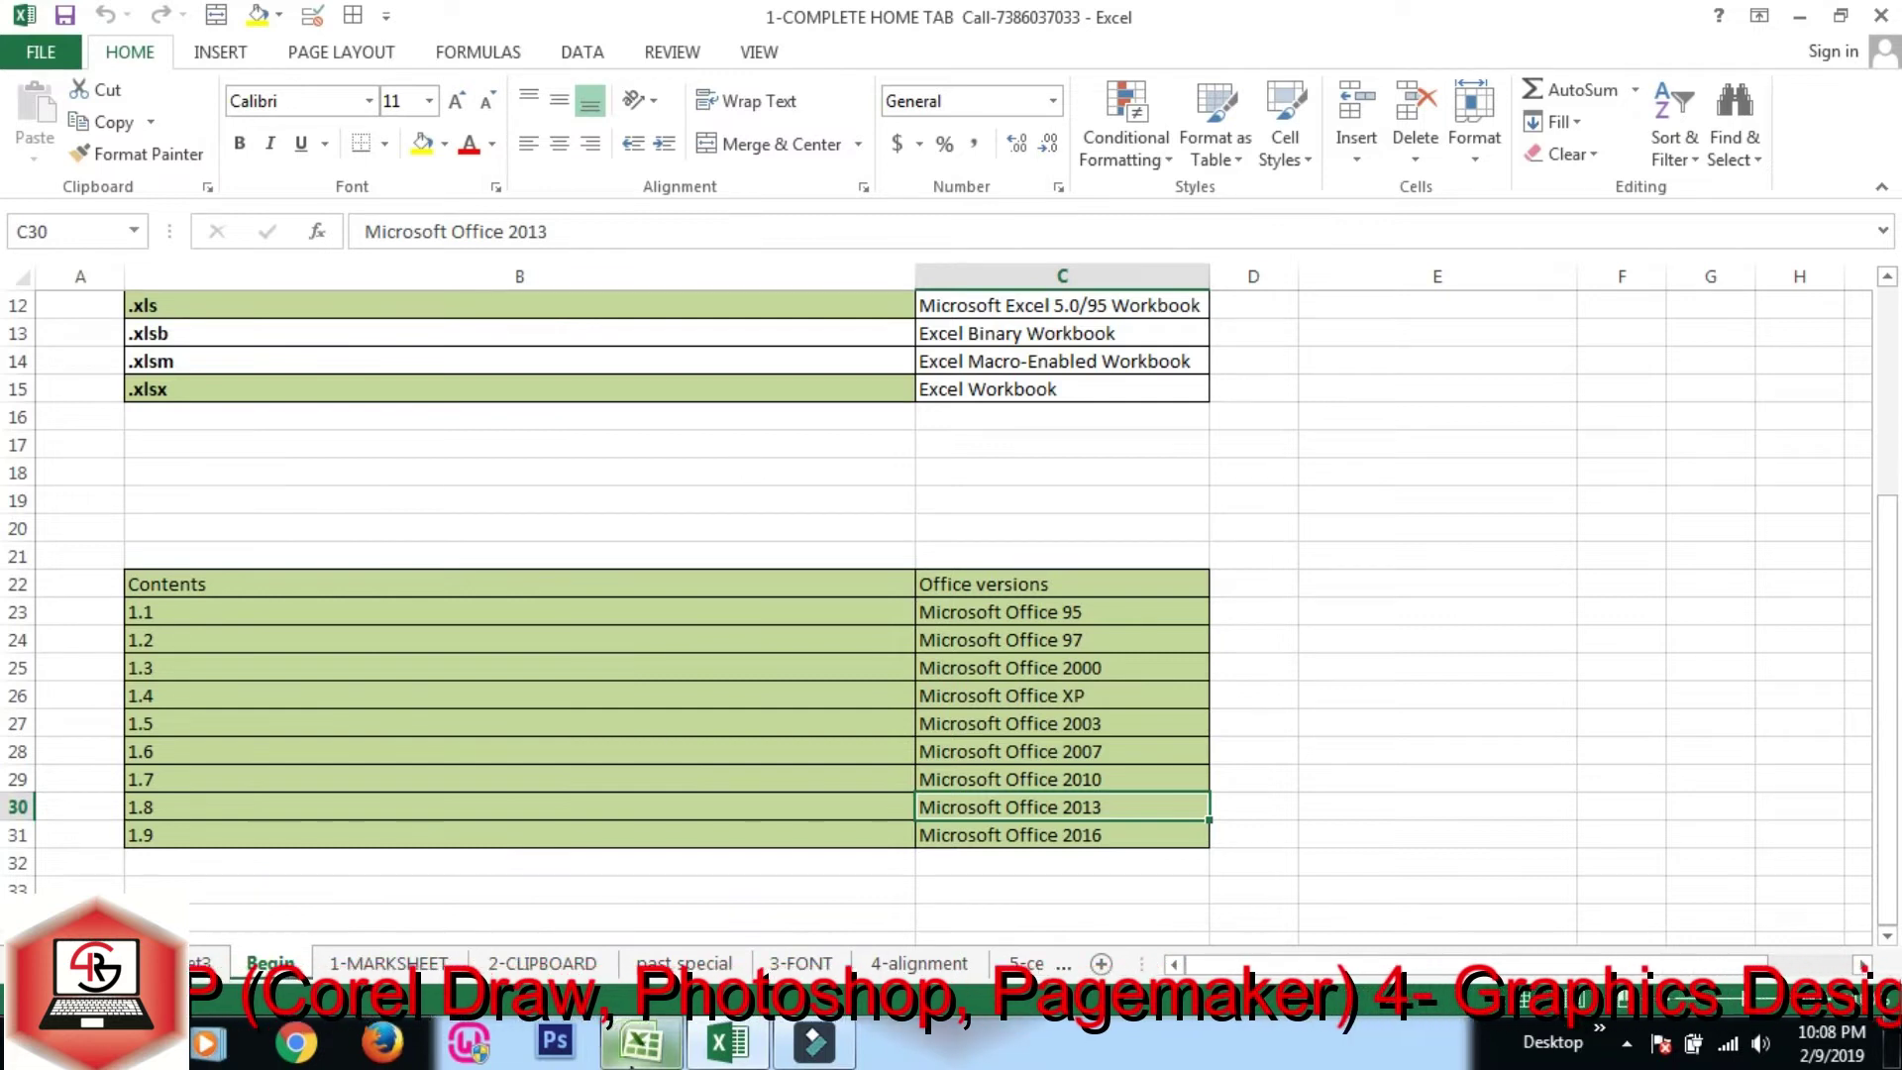
# - Cancel Format Cells in Excel 2007's Book1, then return to the Excel 2013 workbook
pyautogui.click(633, 1059)
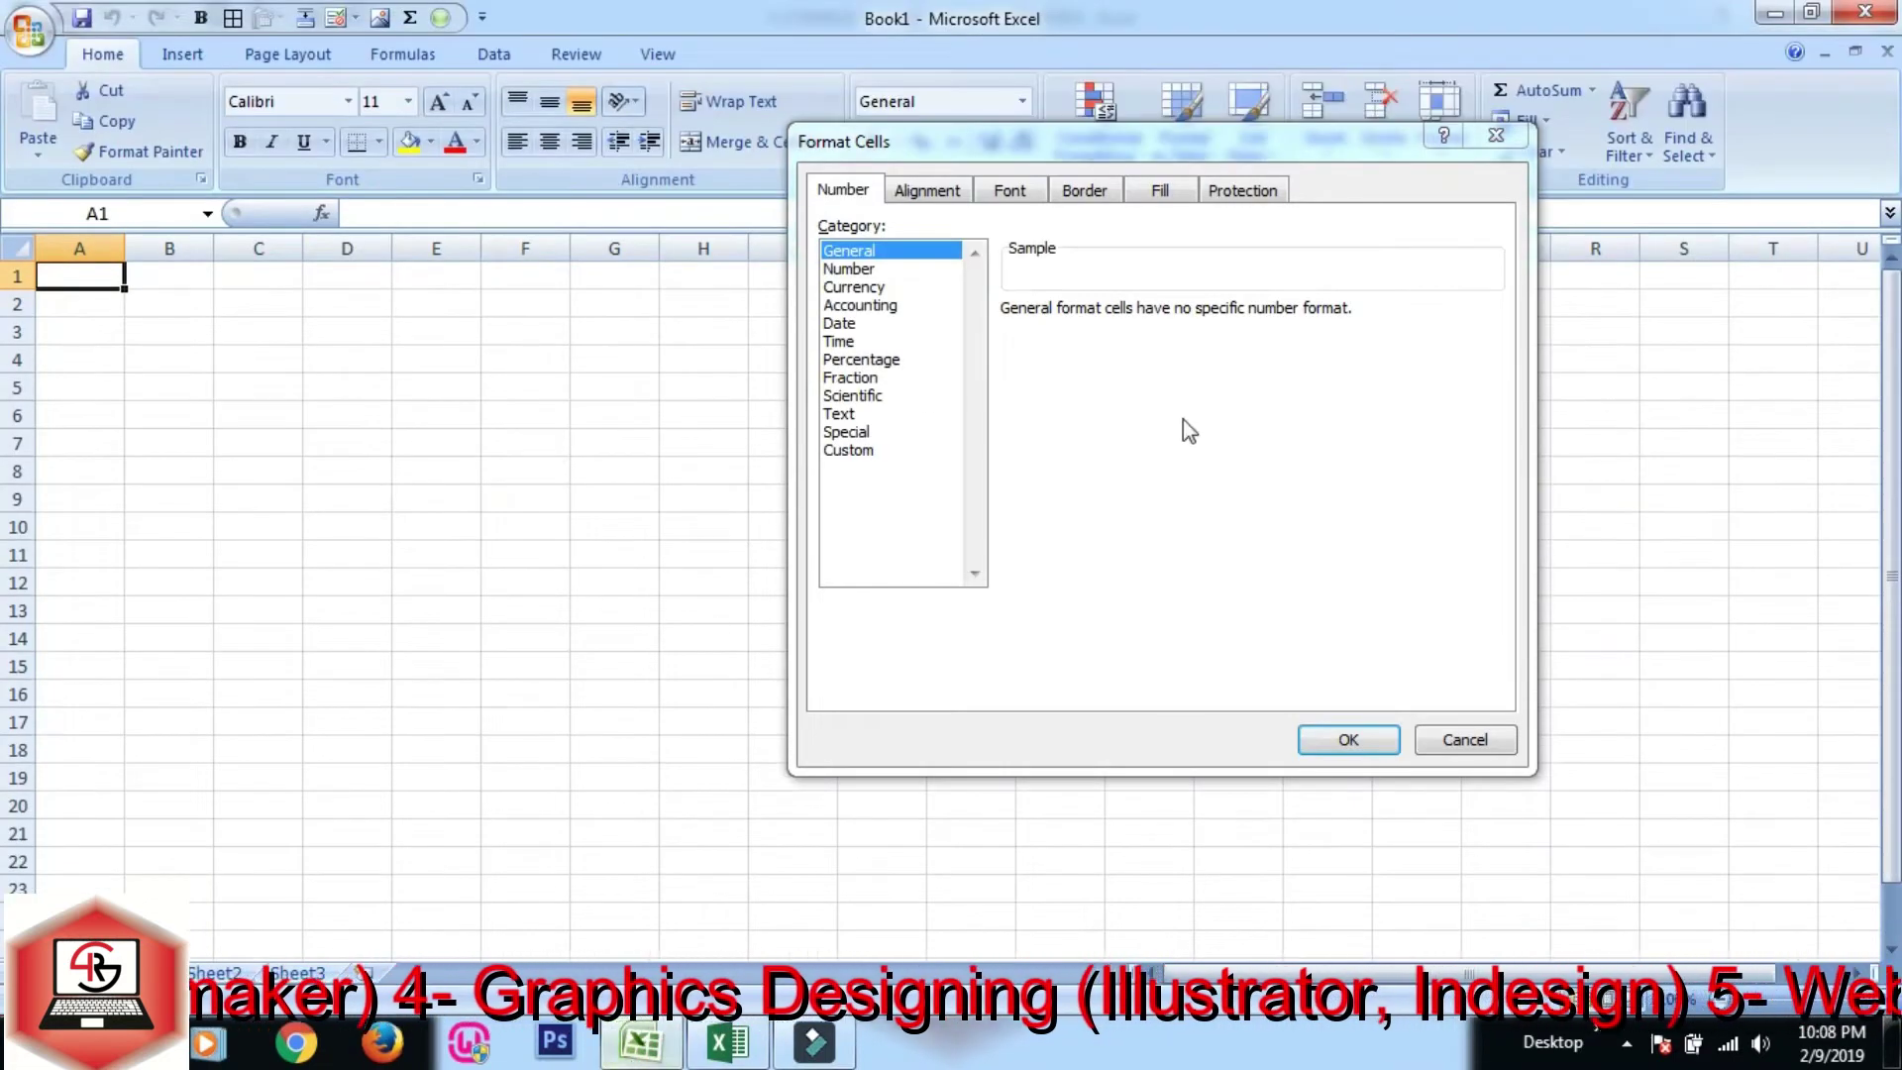
pyautogui.click(1458, 745)
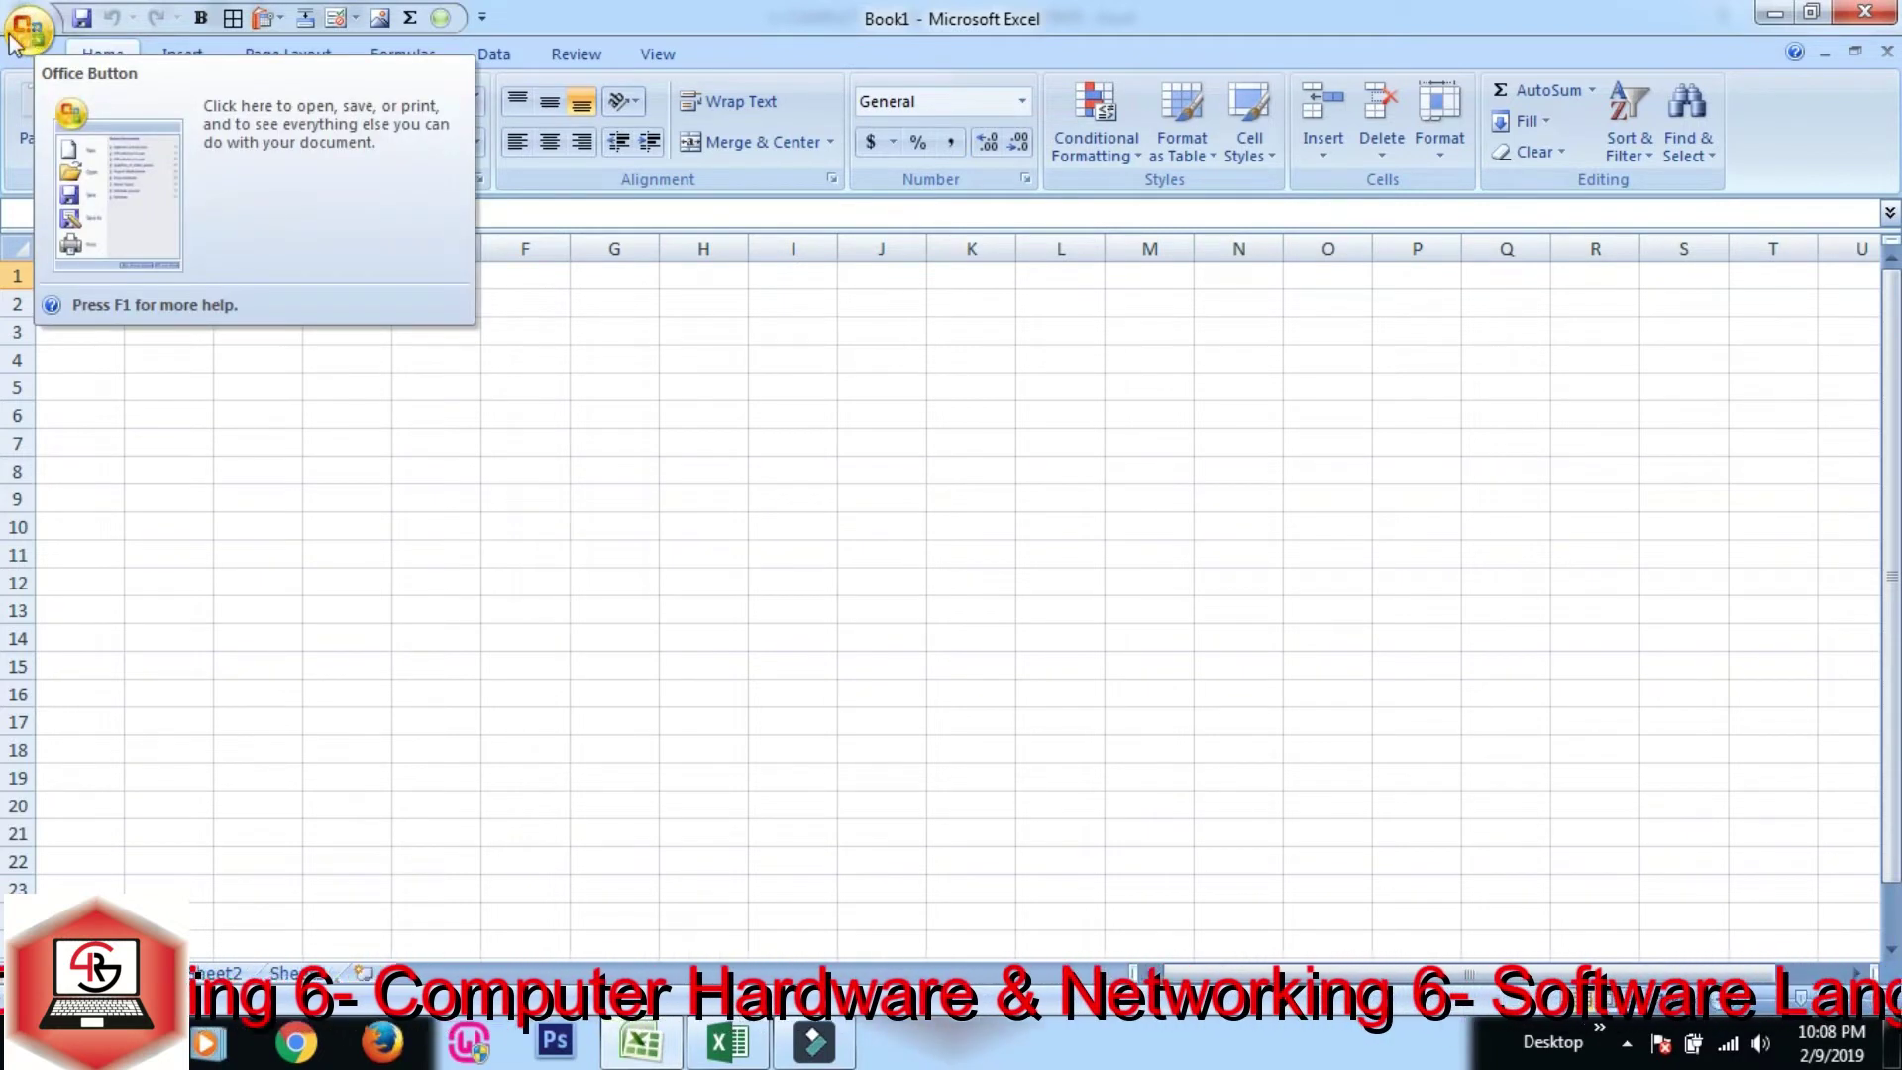
pyautogui.click(724, 1052)
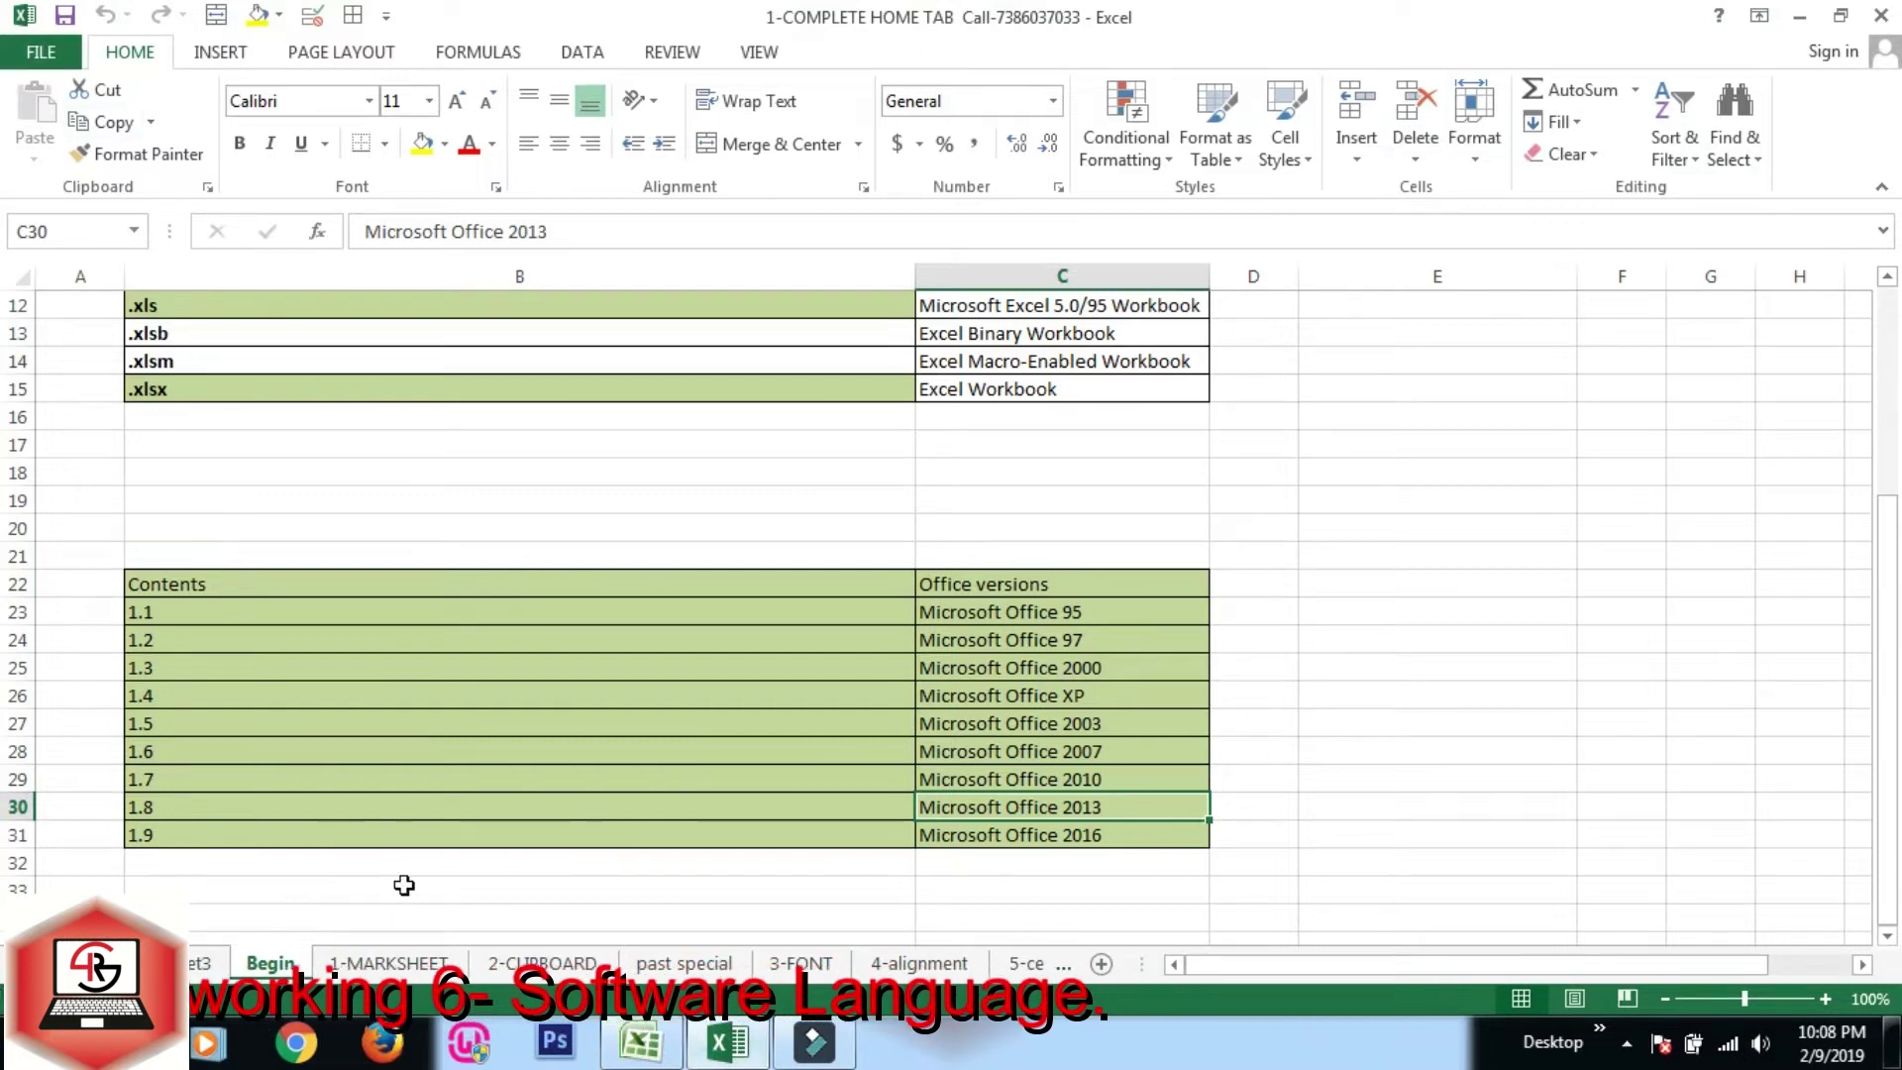
pyautogui.hotkey('alt', 'Tab')
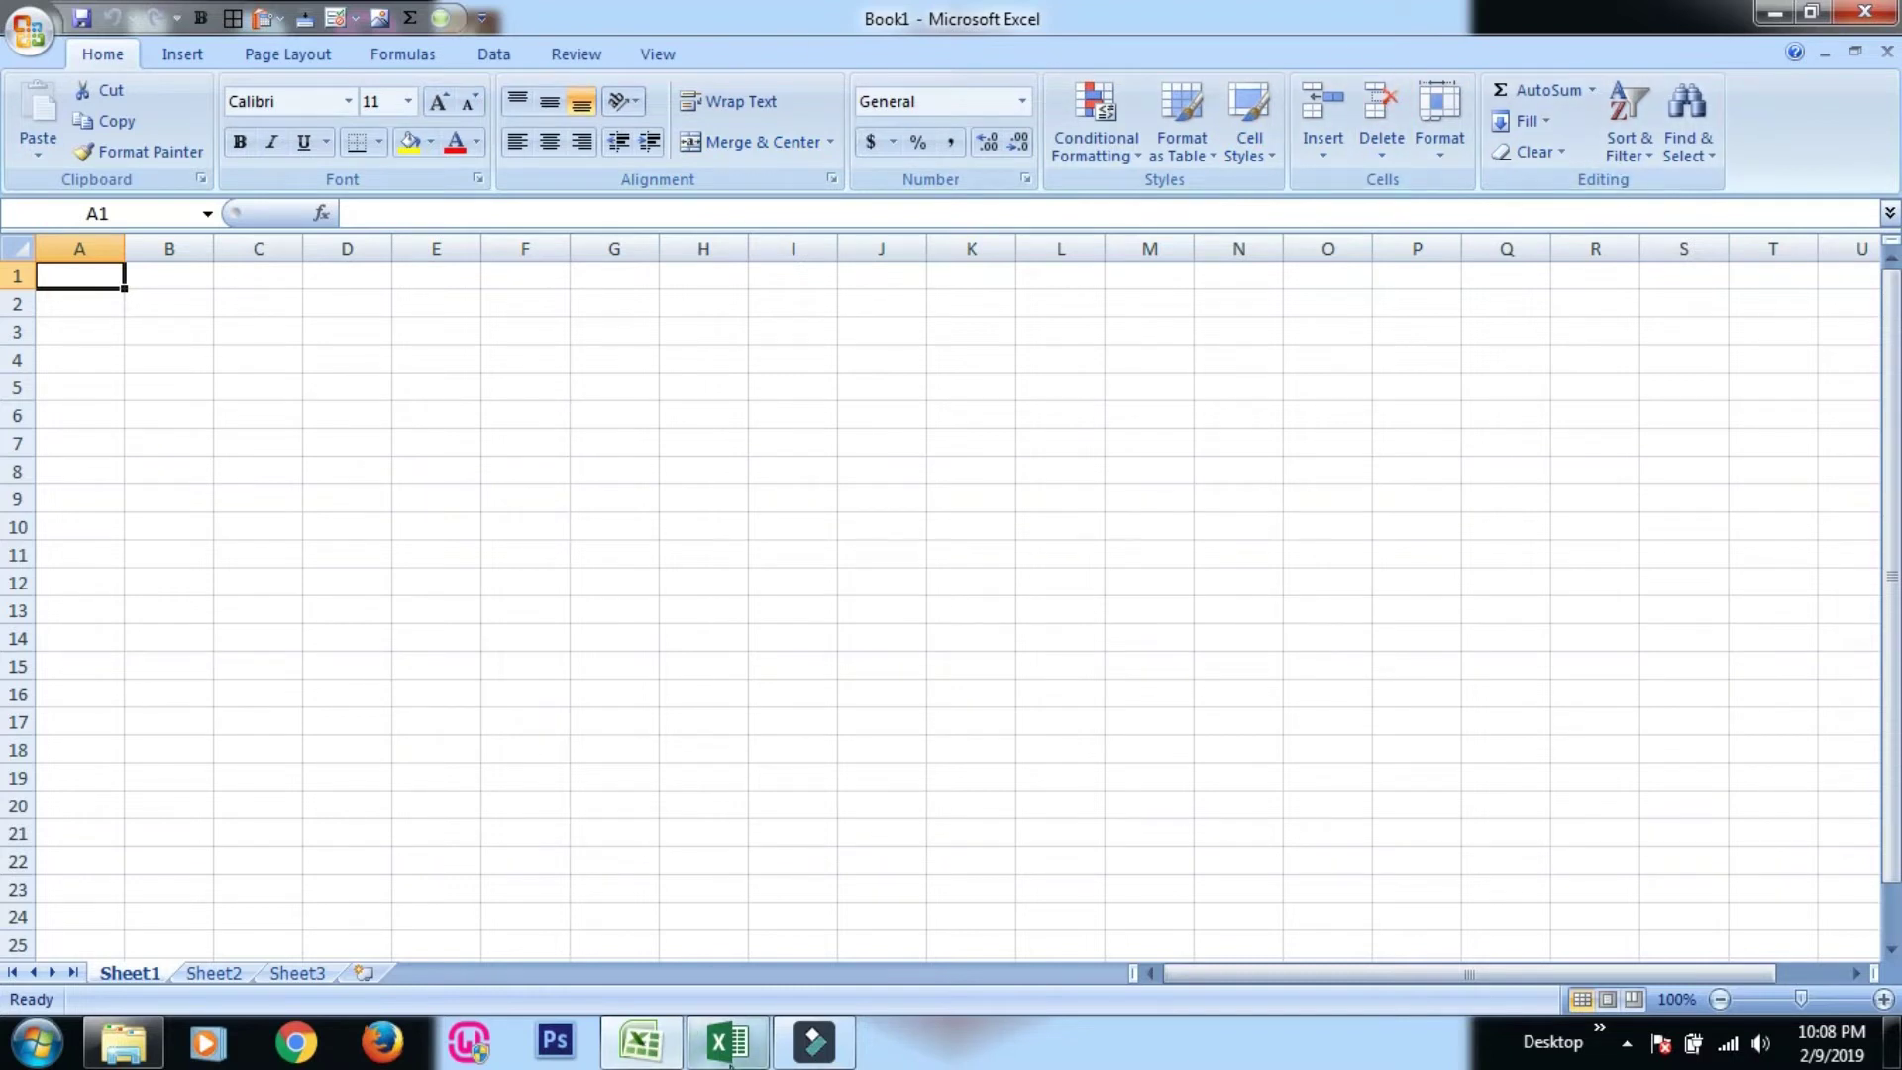
pyautogui.click(728, 1041)
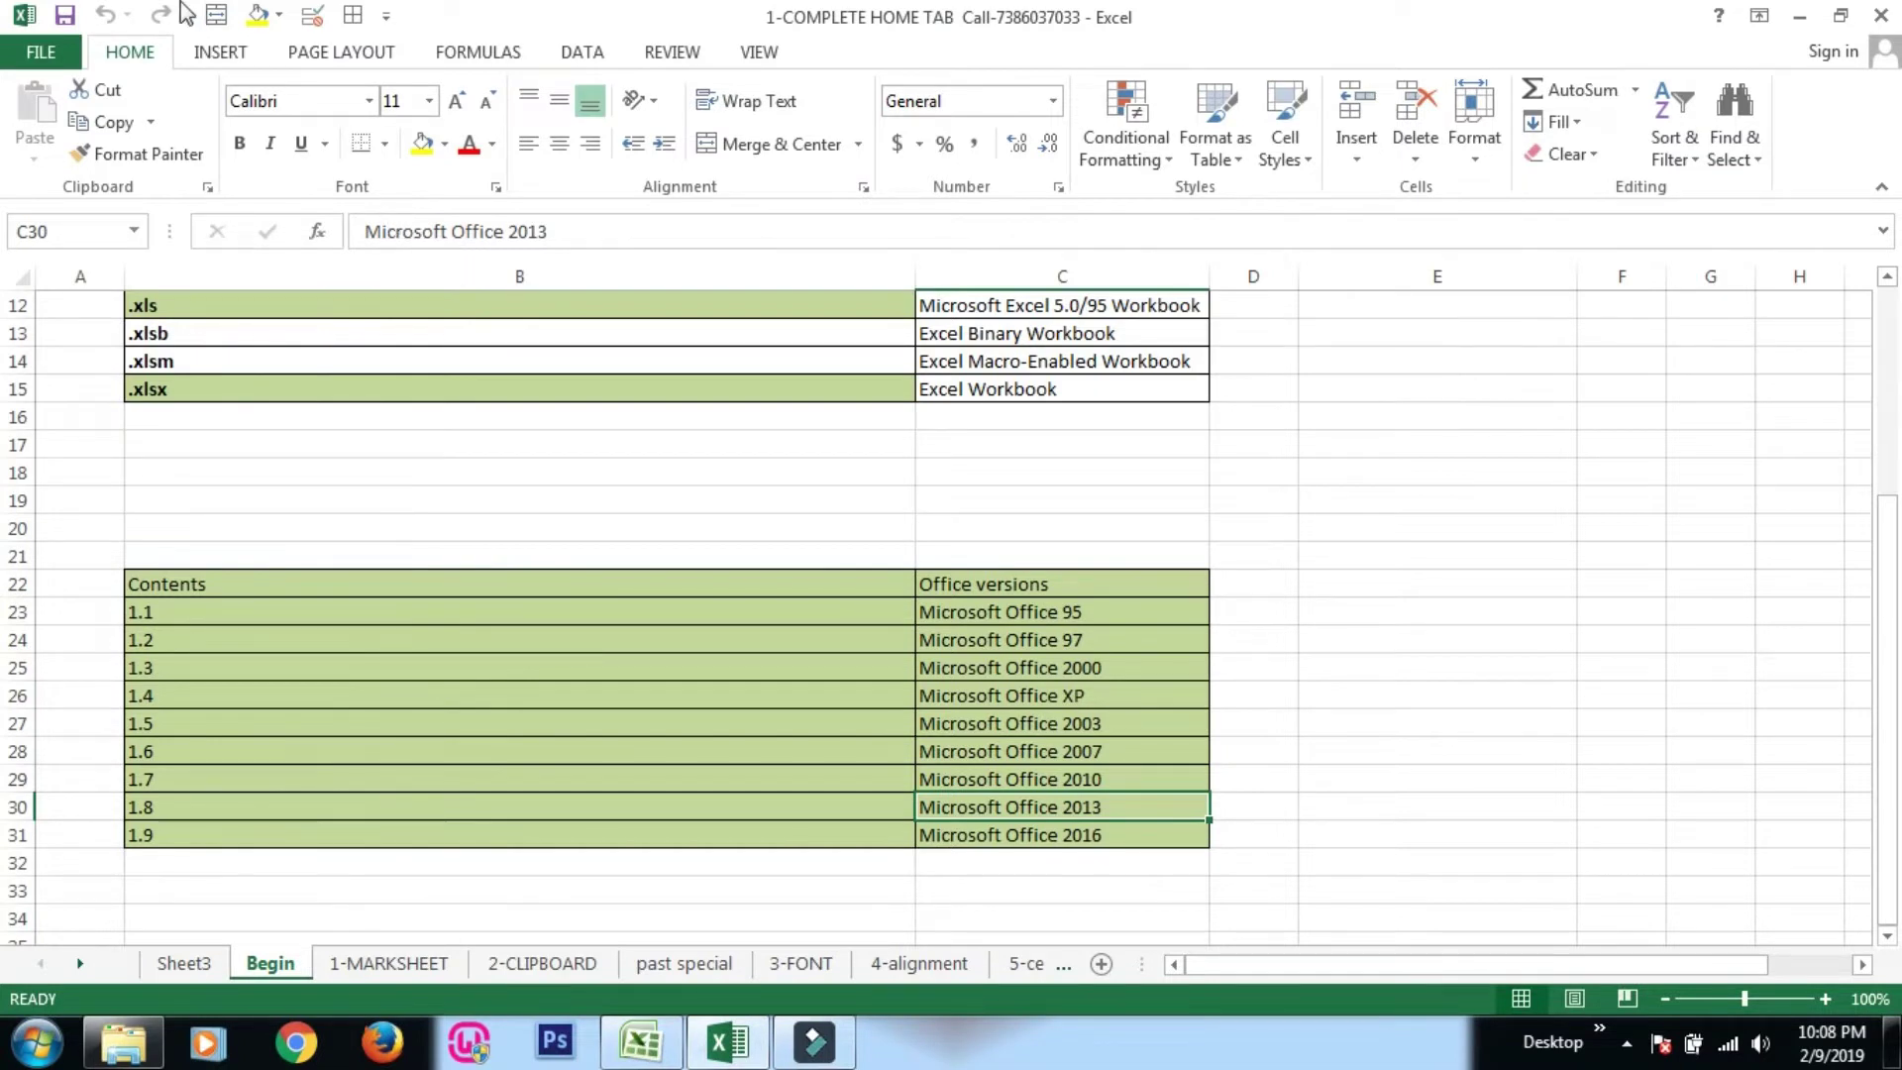
pyautogui.click(220, 55)
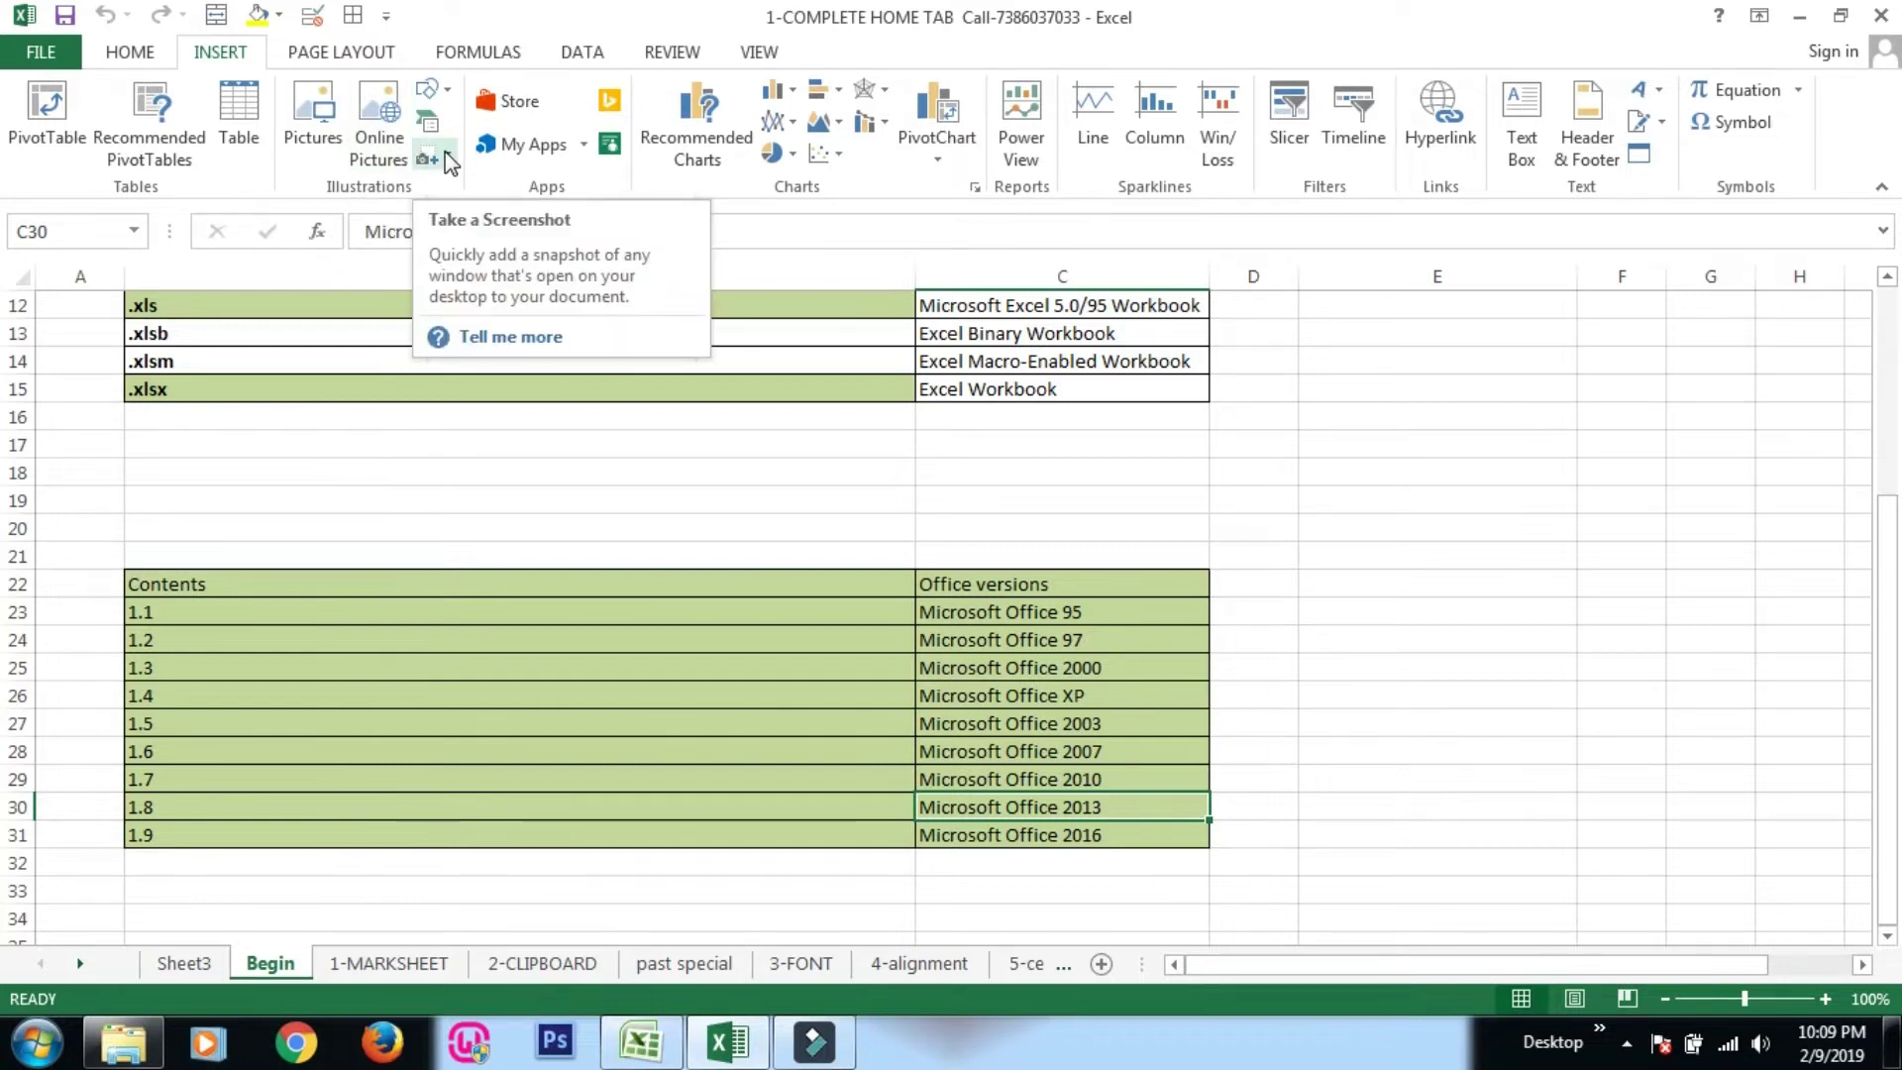
pyautogui.click(640, 1042)
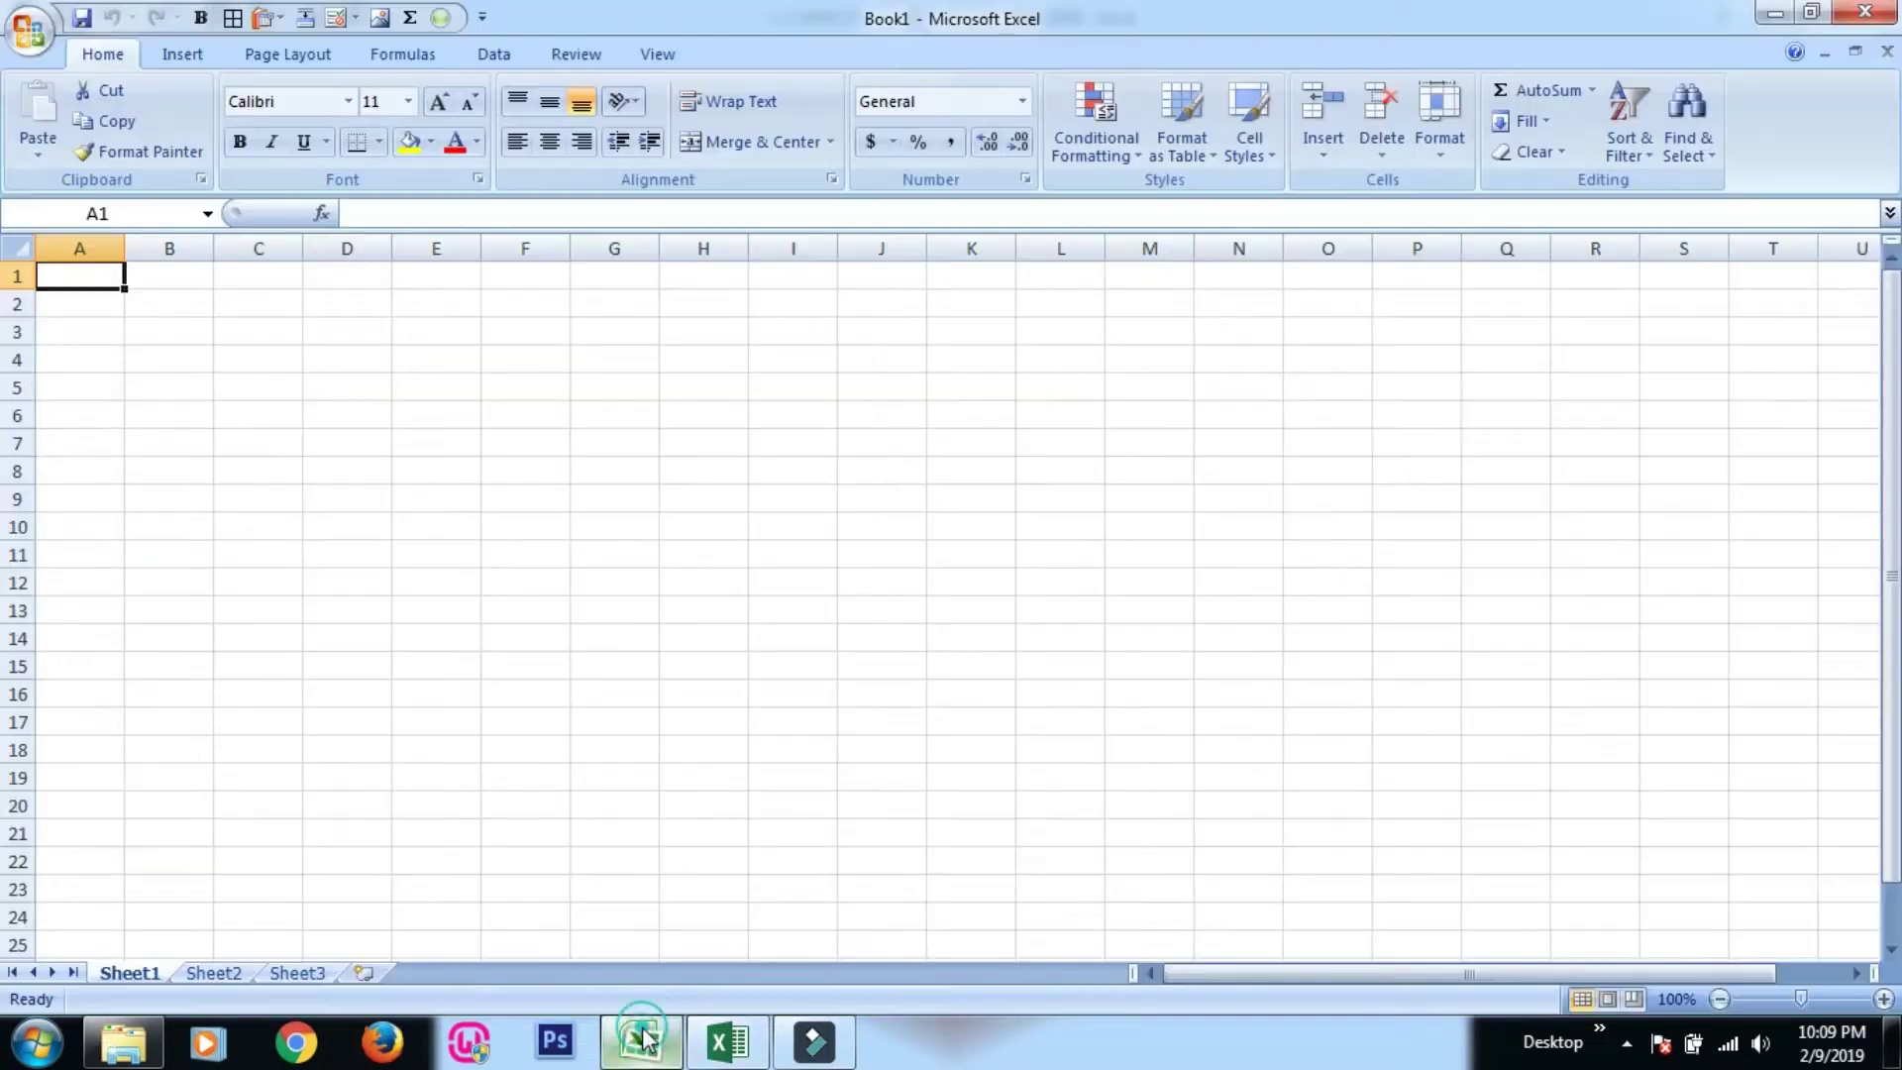
pyautogui.click(178, 57)
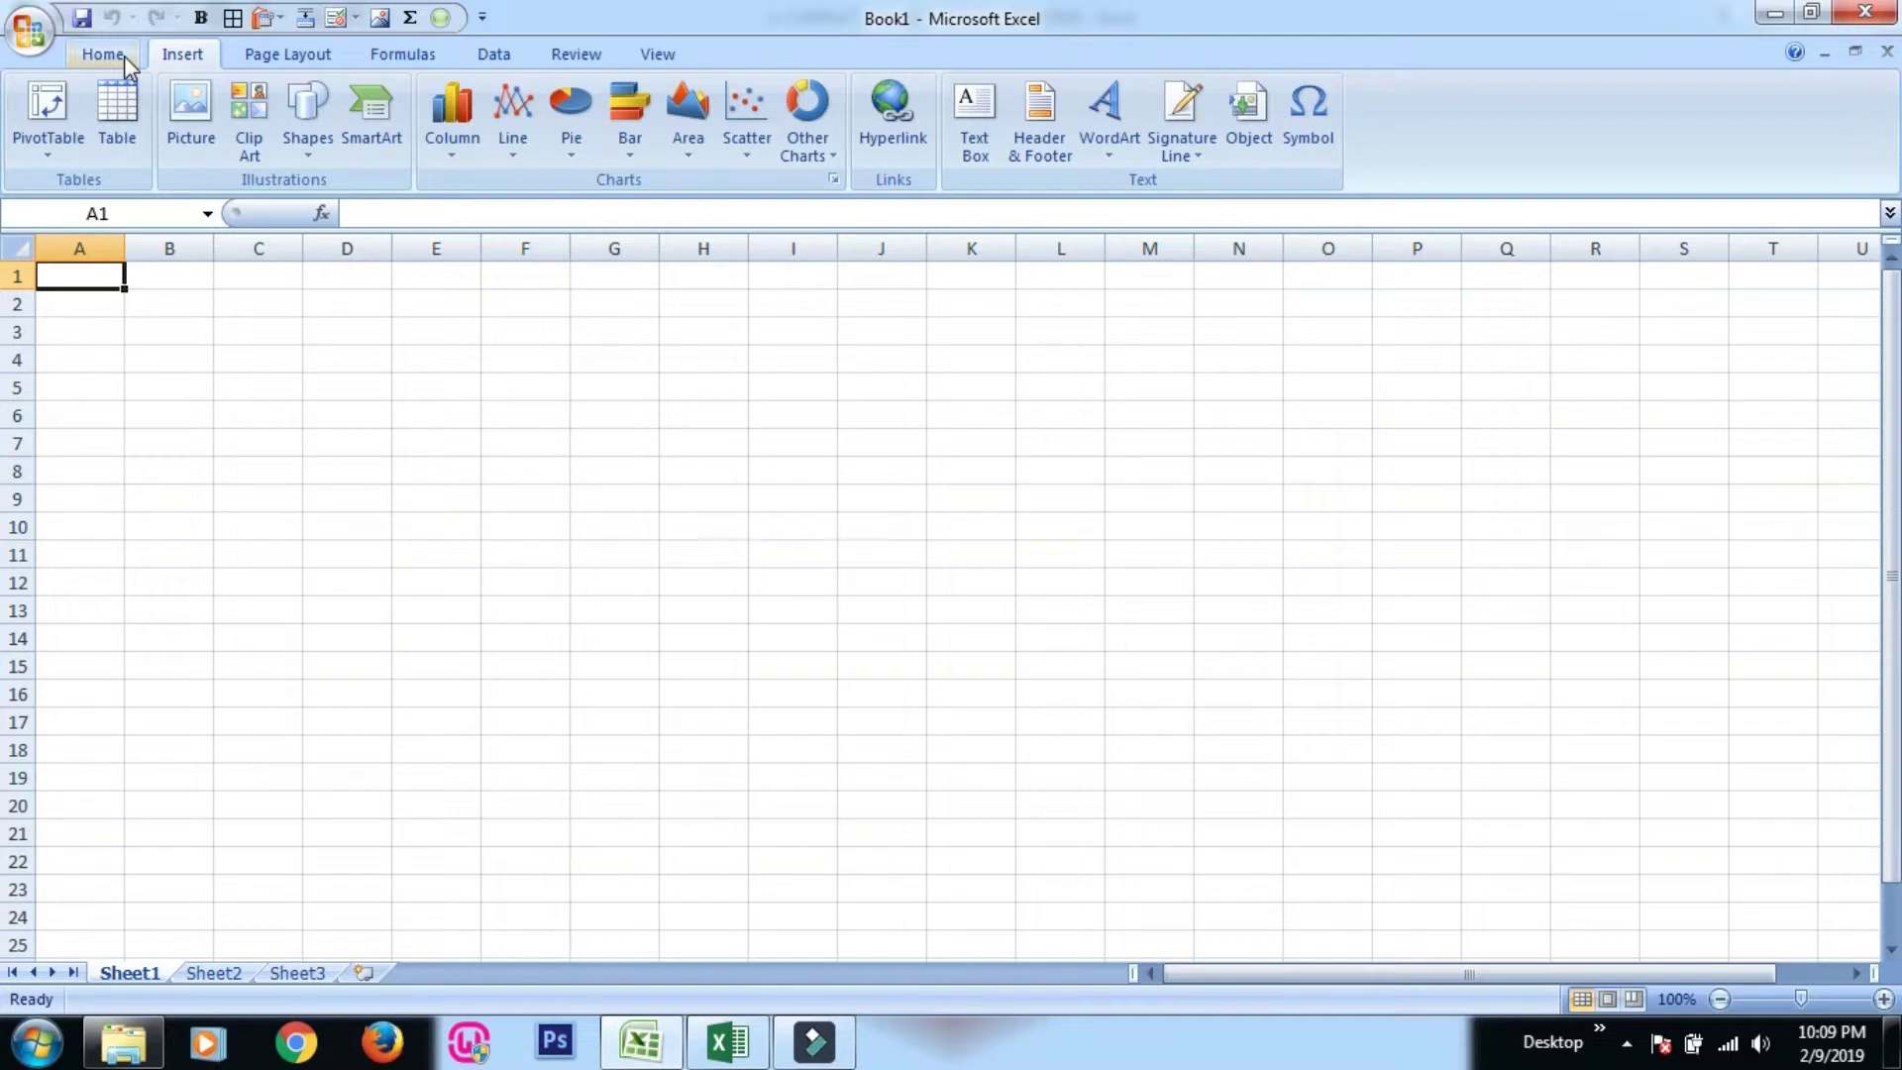
pyautogui.click(123, 55)
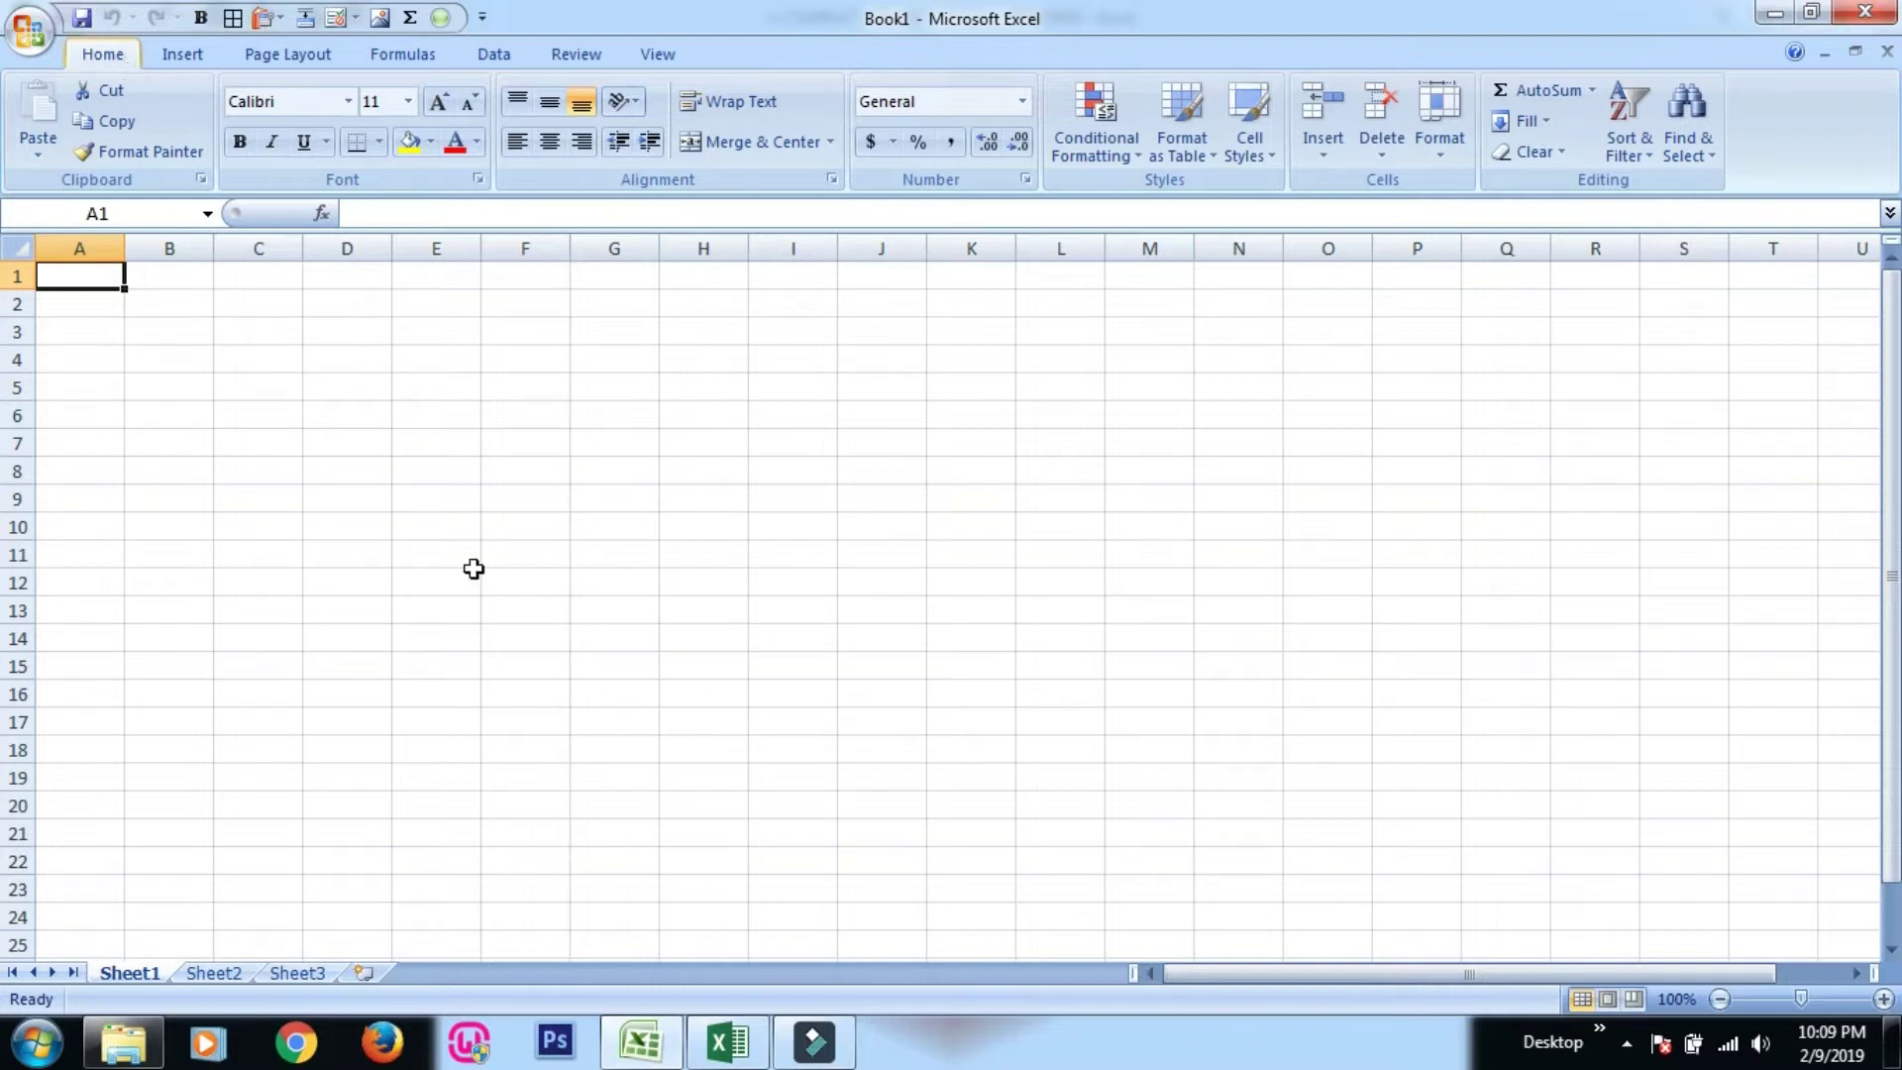
pyautogui.click(730, 1041)
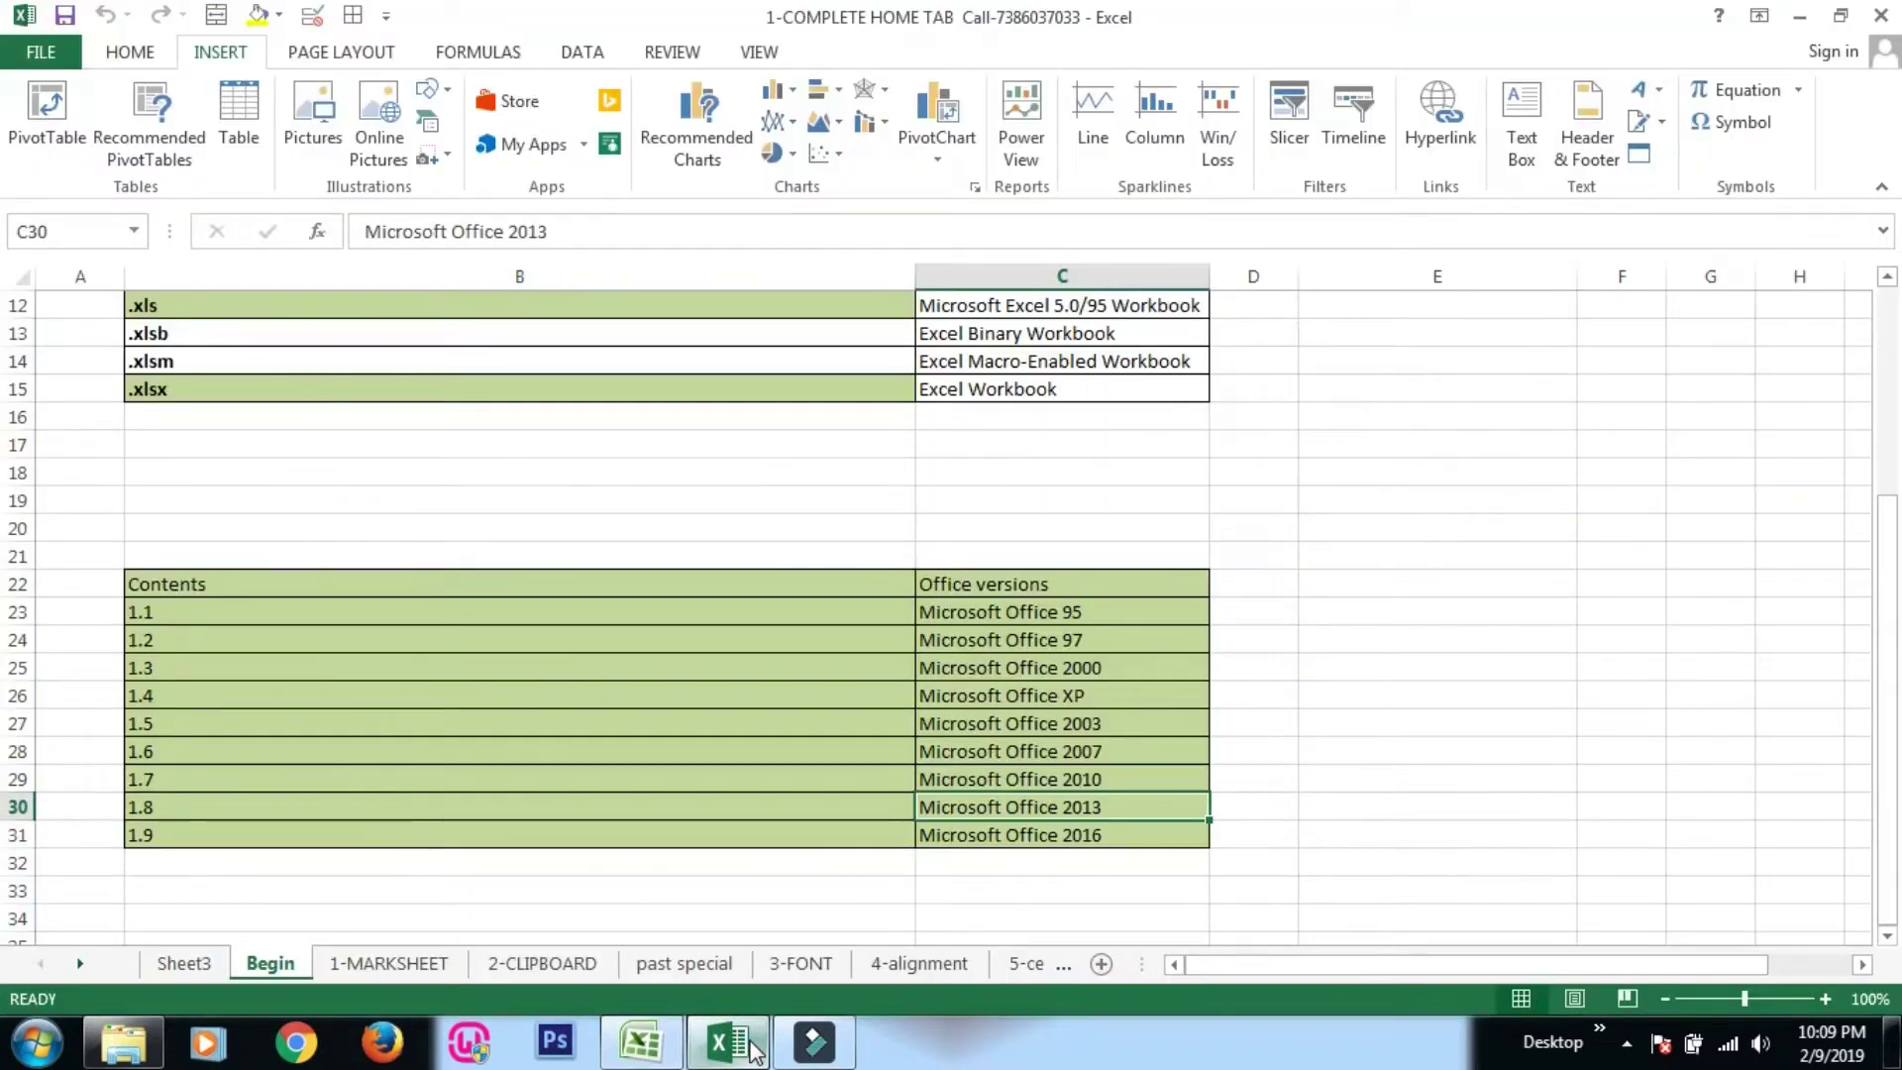
# - Enter two 10-digit phone numbers into cell B34, correcting mistyped digits
pyautogui.click(556, 462)
pyautogui.press('Up')
pyautogui.press('Up')
pyautogui.press('Up')
pyautogui.press('Up')
pyautogui.press('Up')
pyautogui.press('Up')
pyautogui.press('Up')
pyautogui.press('Down')
pyautogui.press('Down')
pyautogui.press('Down')
pyautogui.press('Down')
pyautogui.press('Down')
pyautogui.press('Down')
pyautogui.press('Down')
pyautogui.press('Down')
pyautogui.press('Down')
pyautogui.press('Down')
pyautogui.press('Down')
pyautogui.press('Down')
pyautogui.press('Down')
pyautogui.press('Down')
pyautogui.press('Down')
pyautogui.press('Down')
pyautogui.press('Down')
pyautogui.press('Down')
pyautogui.press('Down')
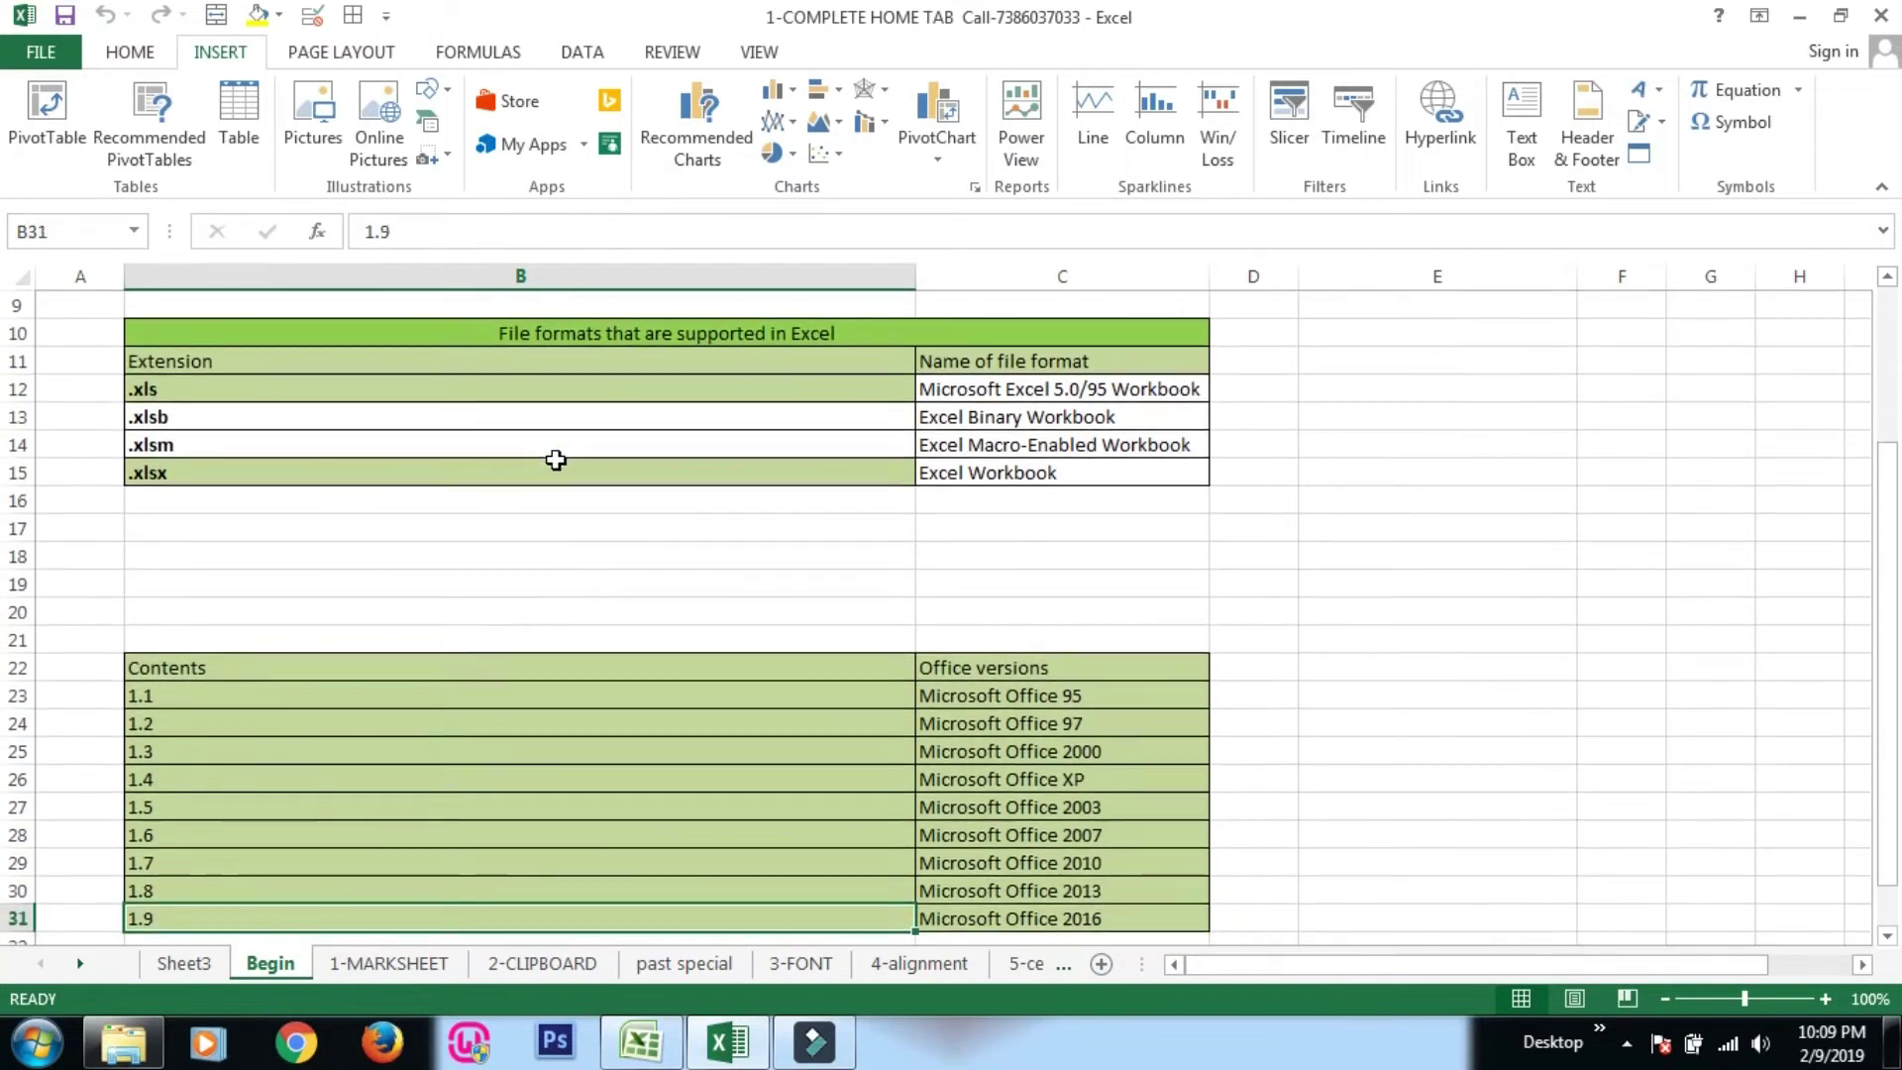
pyautogui.press('Down')
pyautogui.press('Down')
pyautogui.press('Down')
pyautogui.press('Down')
pyautogui.press('Down')
pyautogui.press('Down')
pyautogui.press('Down')
pyautogui.press('Down')
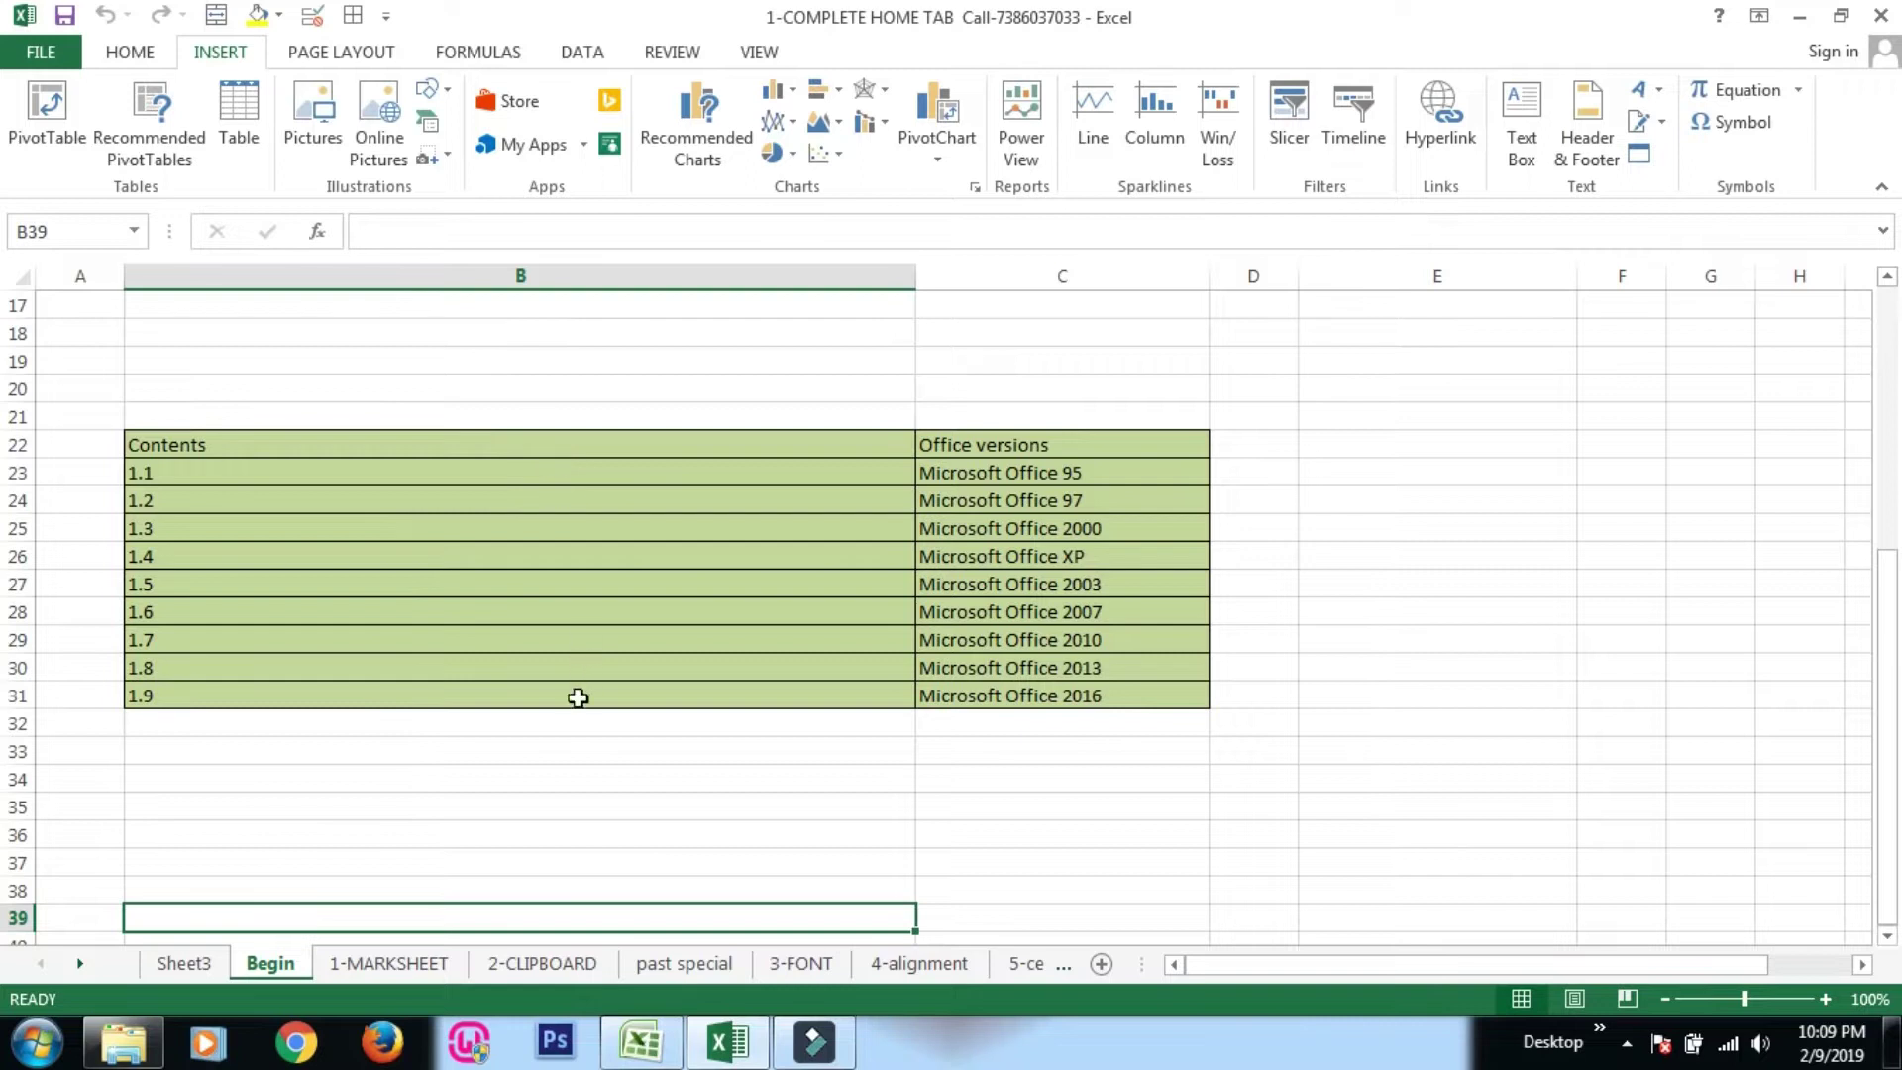
pyautogui.click(552, 772)
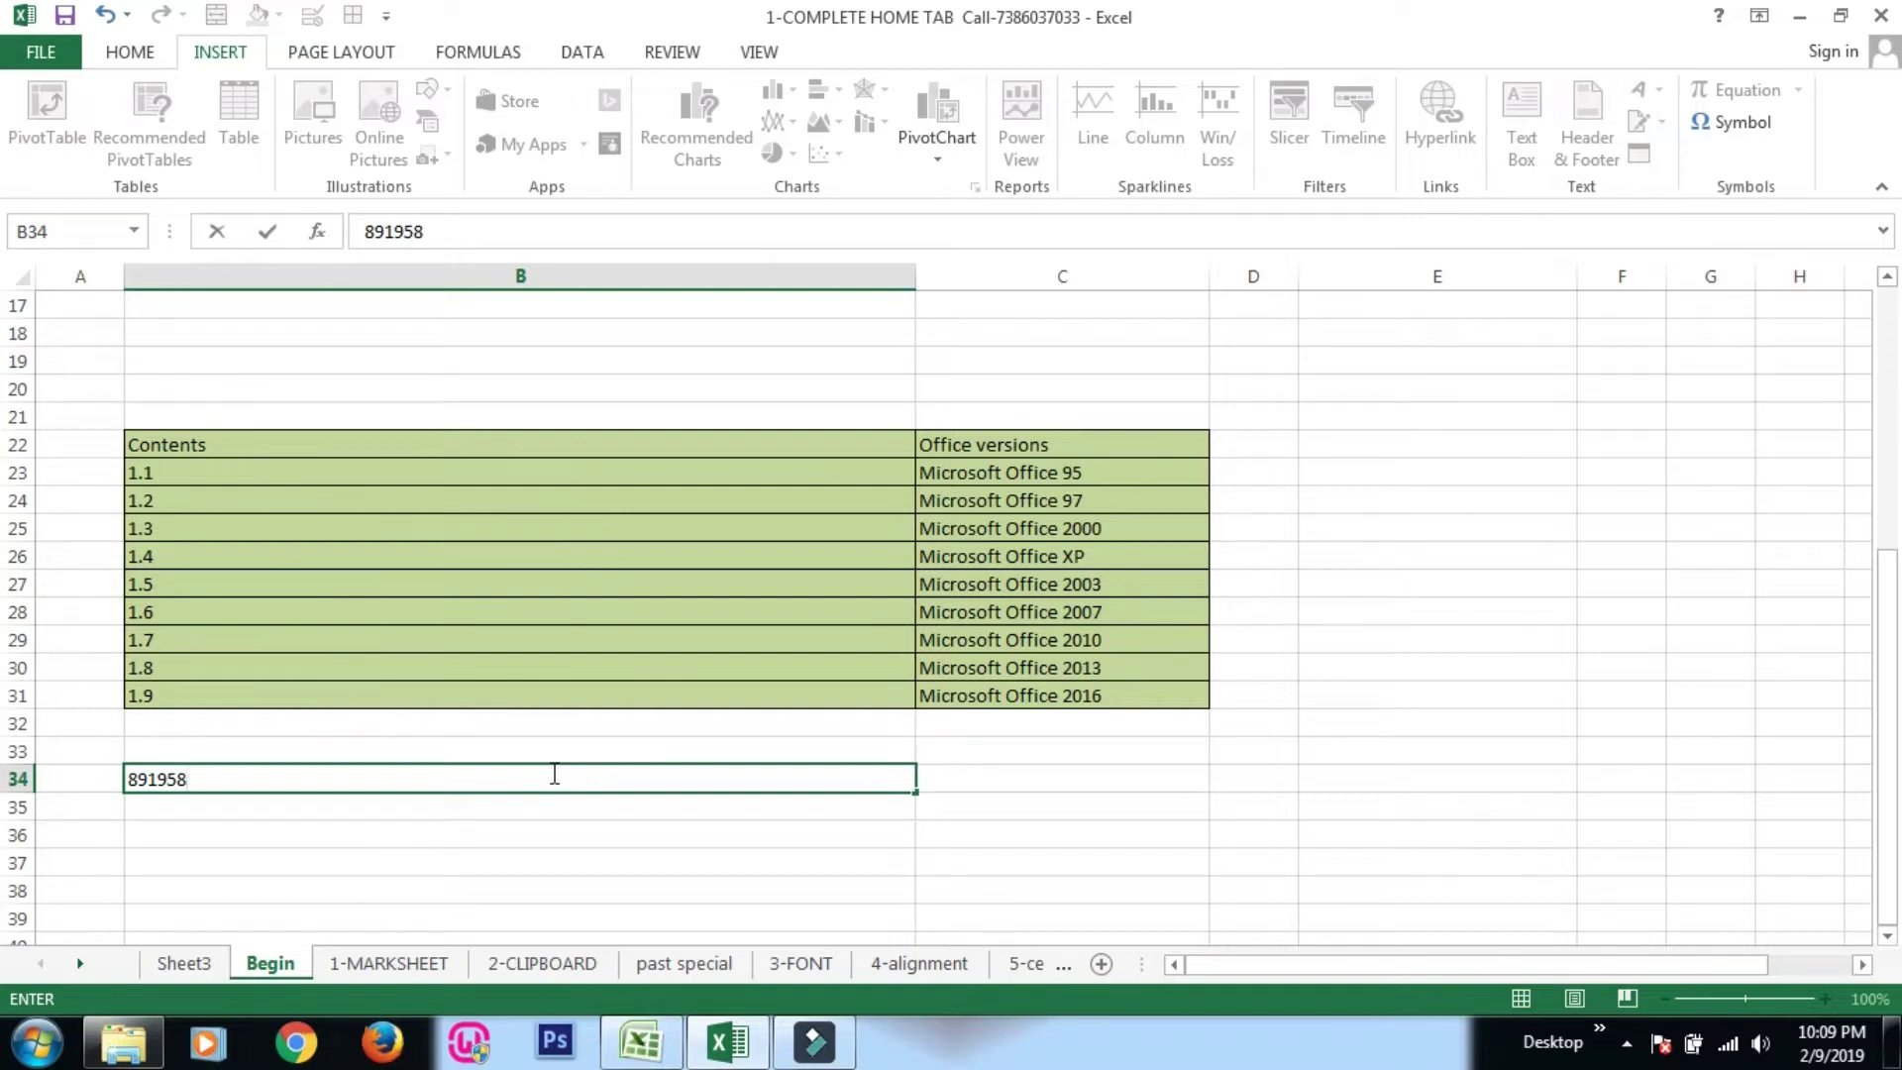
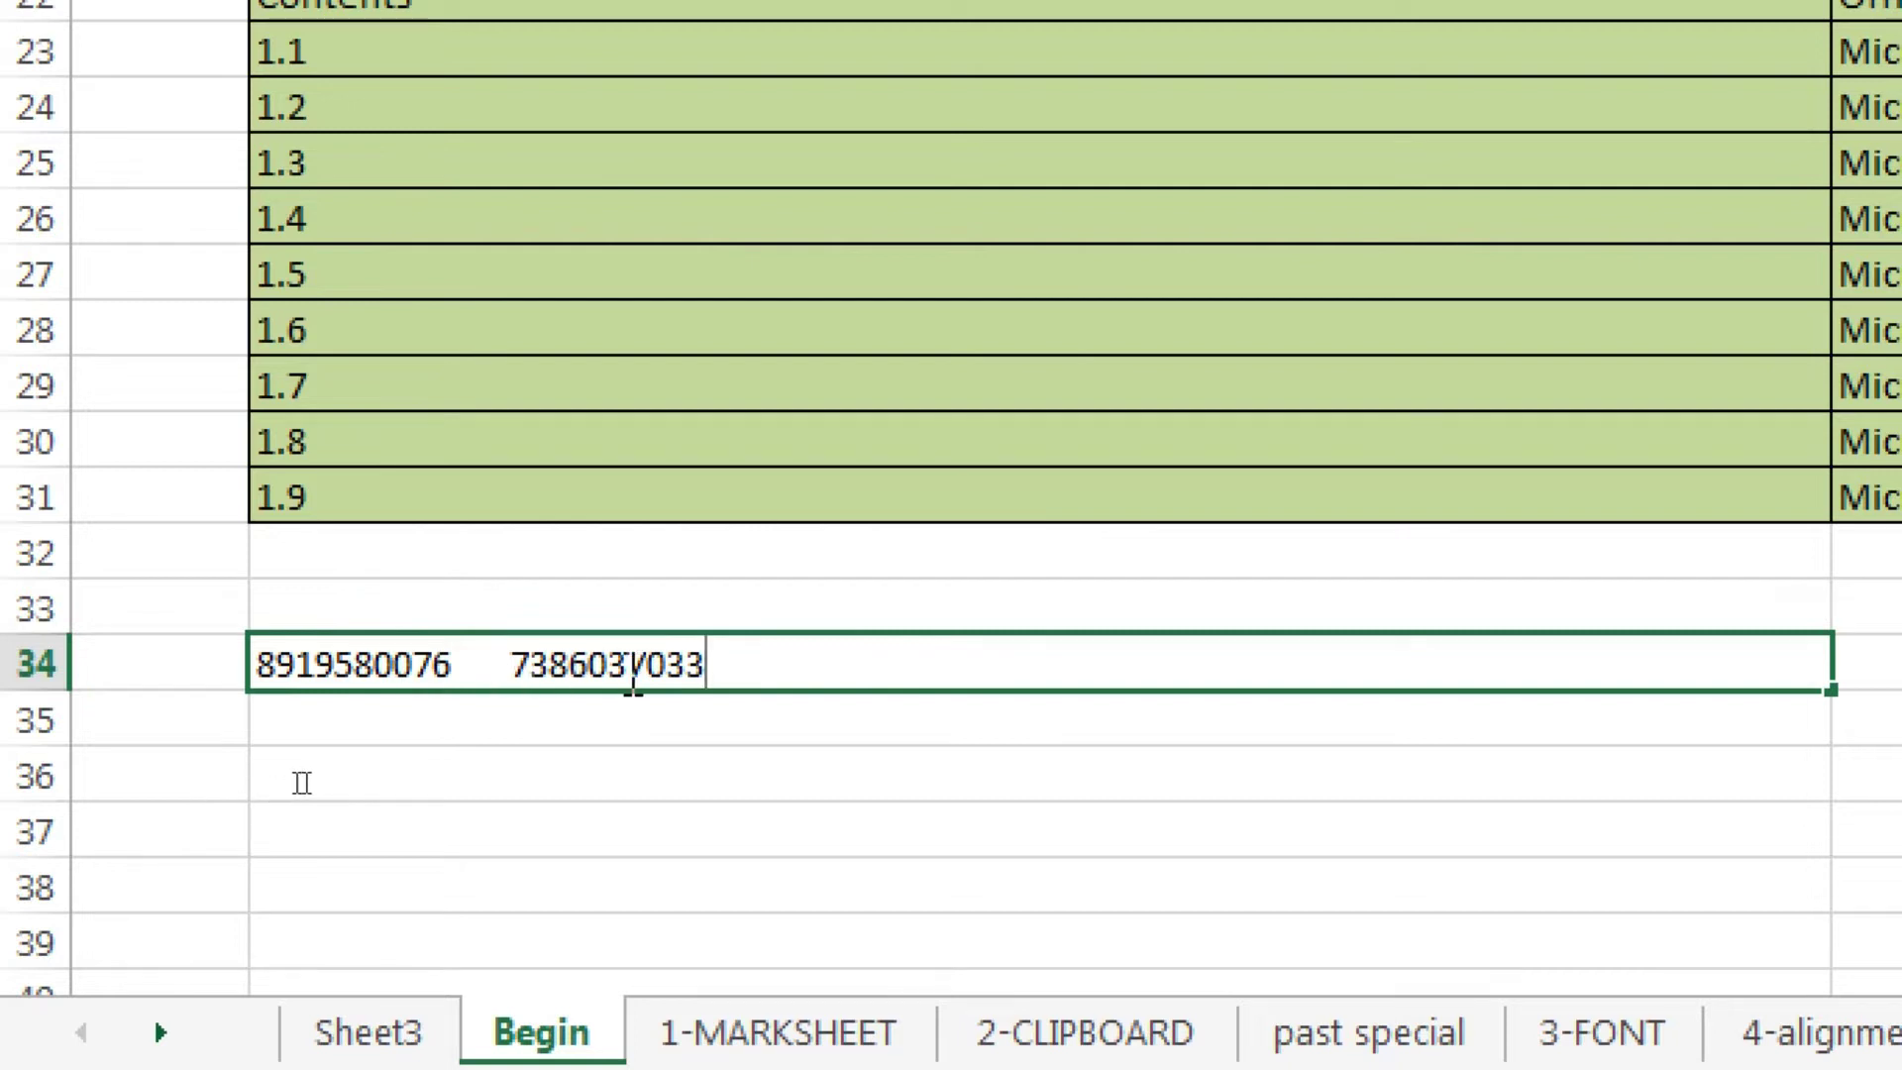
pyautogui.moveTo(508, 664); pyautogui.dragTo(764, 674)
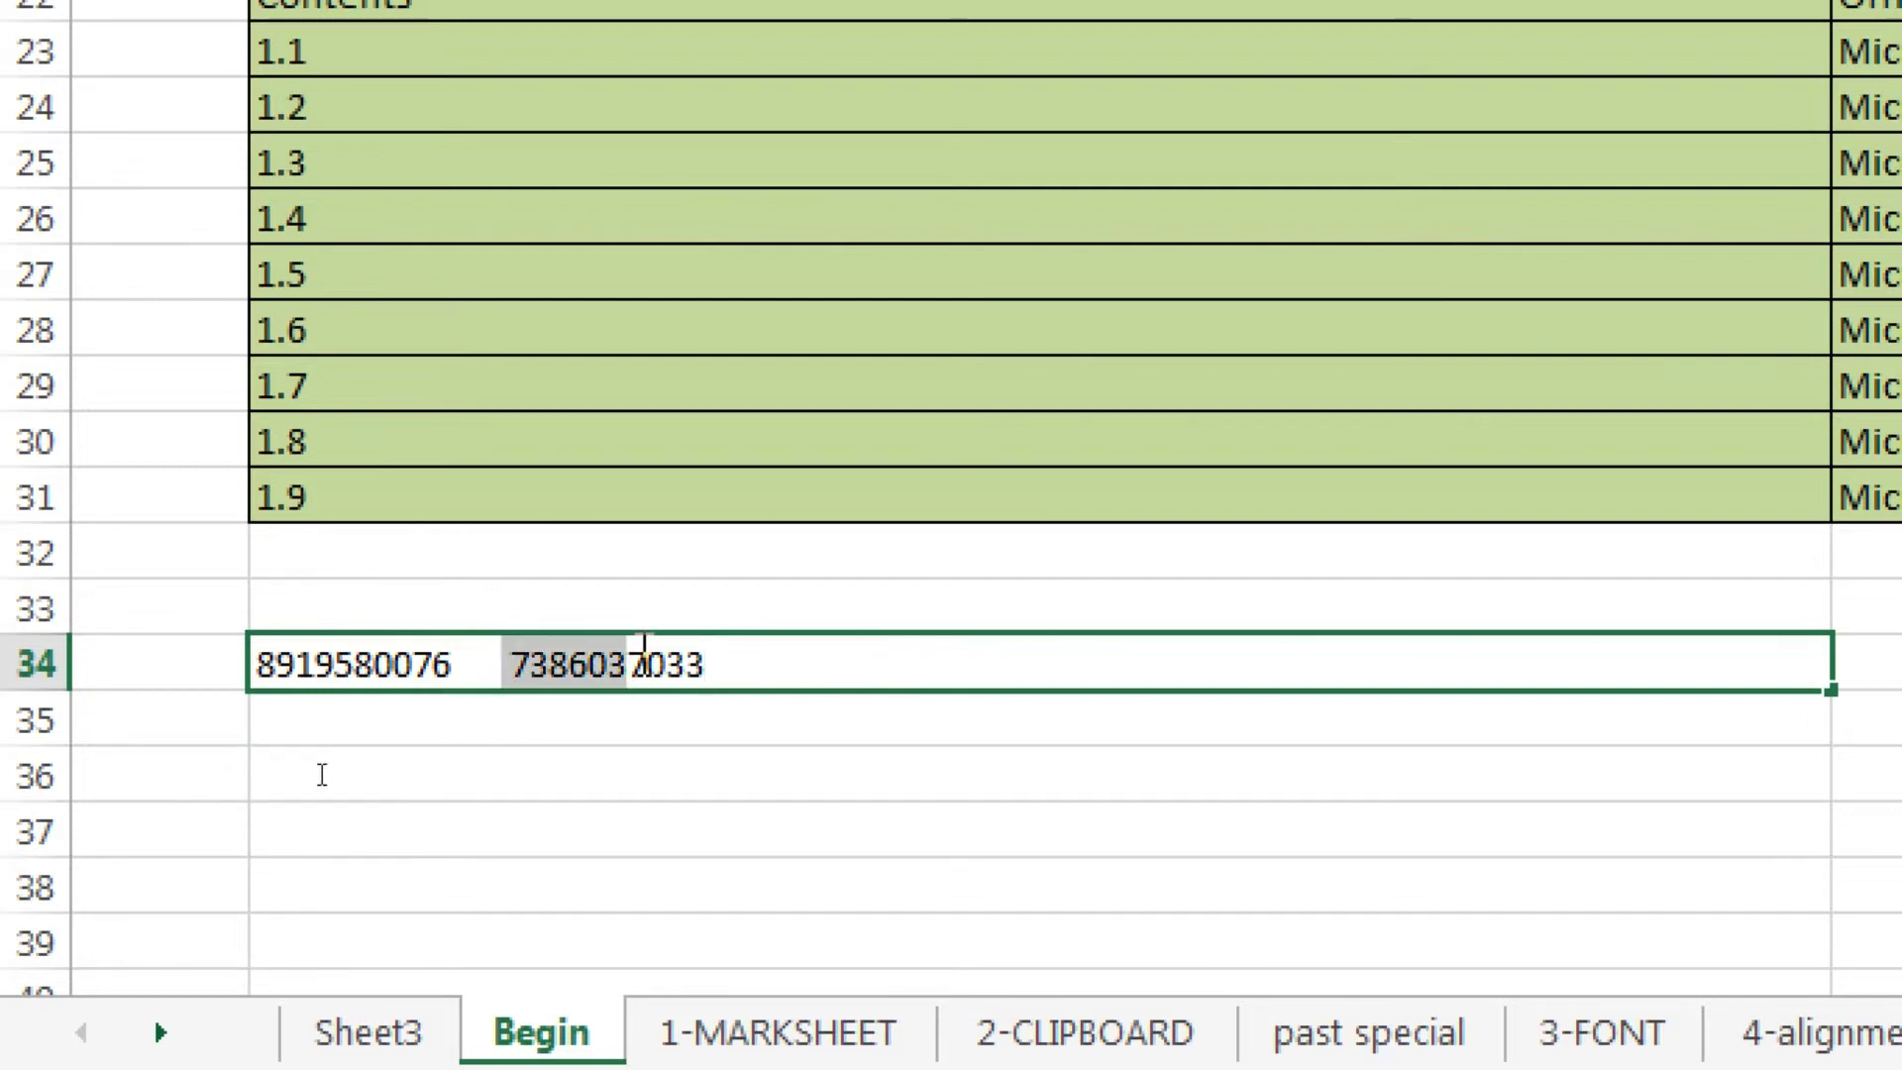
pyautogui.click(610, 778)
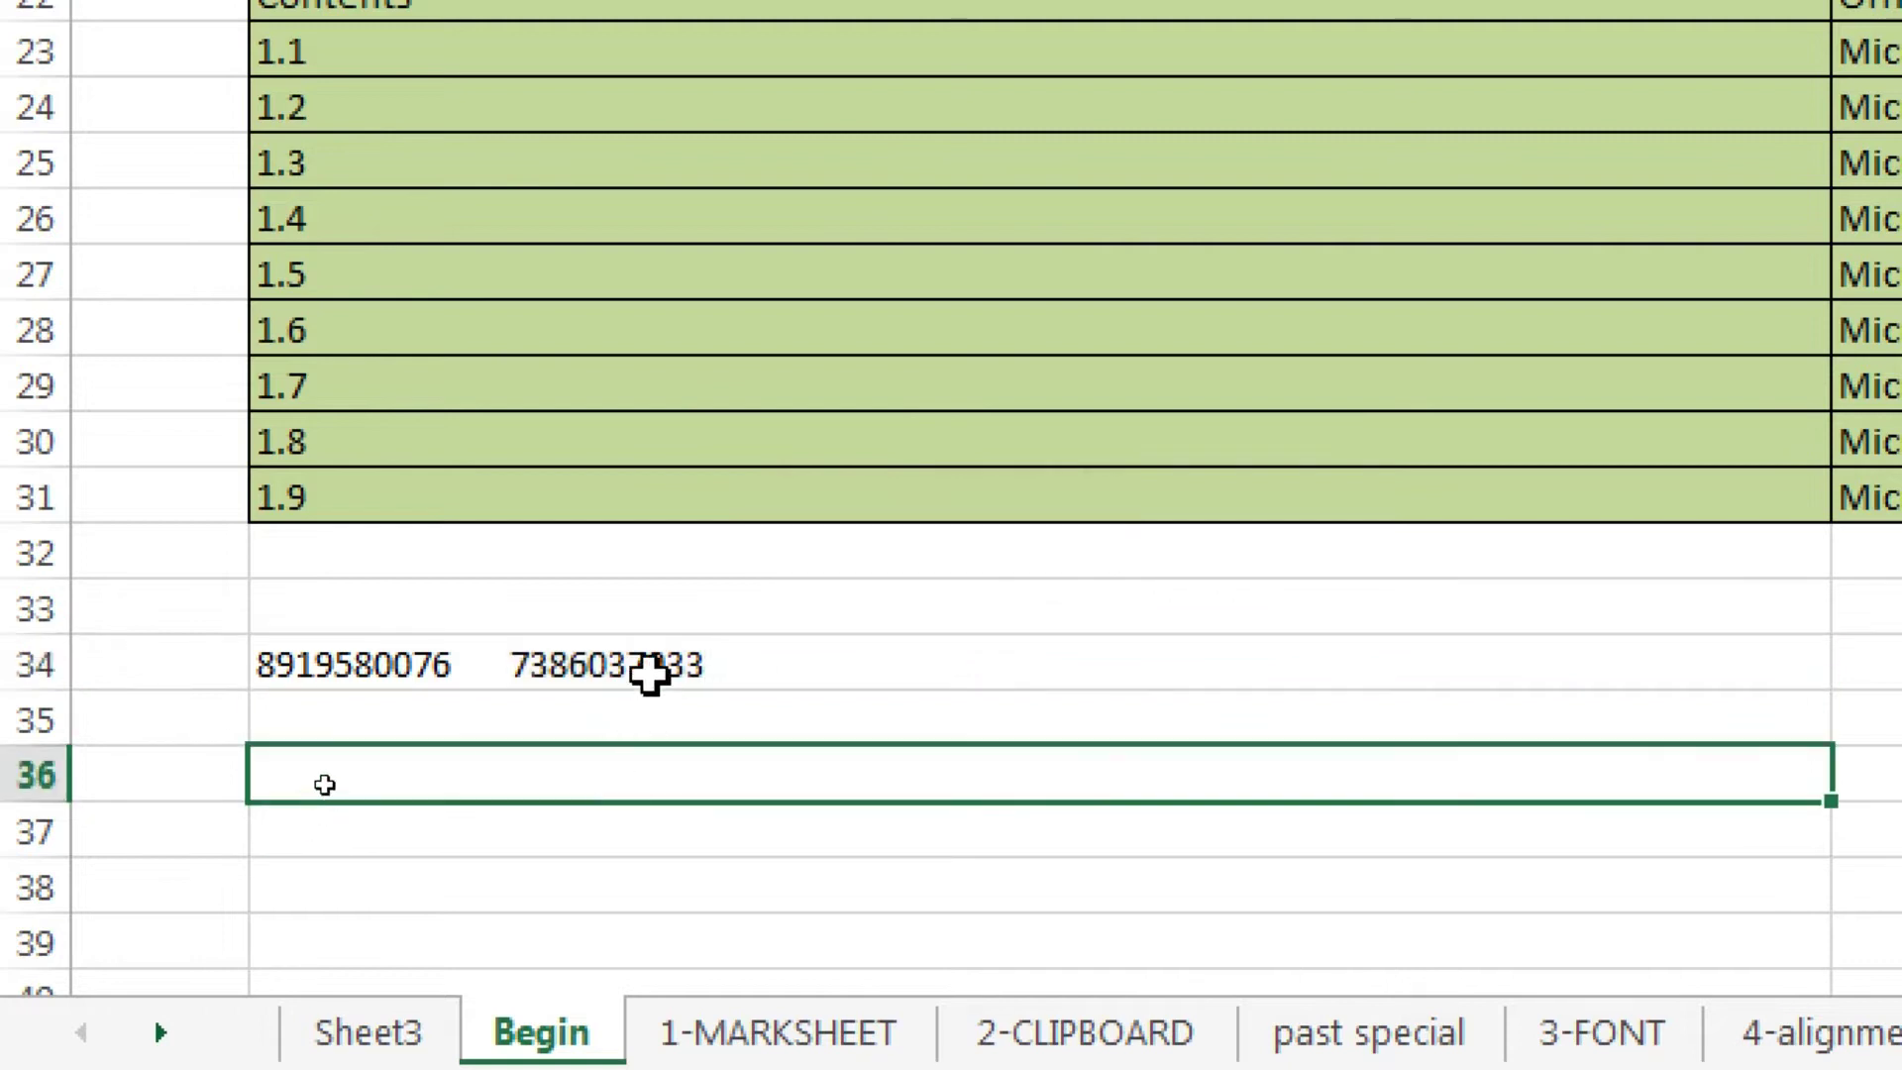
# - Reopen B34 for editing with the cursor placed between the two phone numbers
pyautogui.click(641, 700)
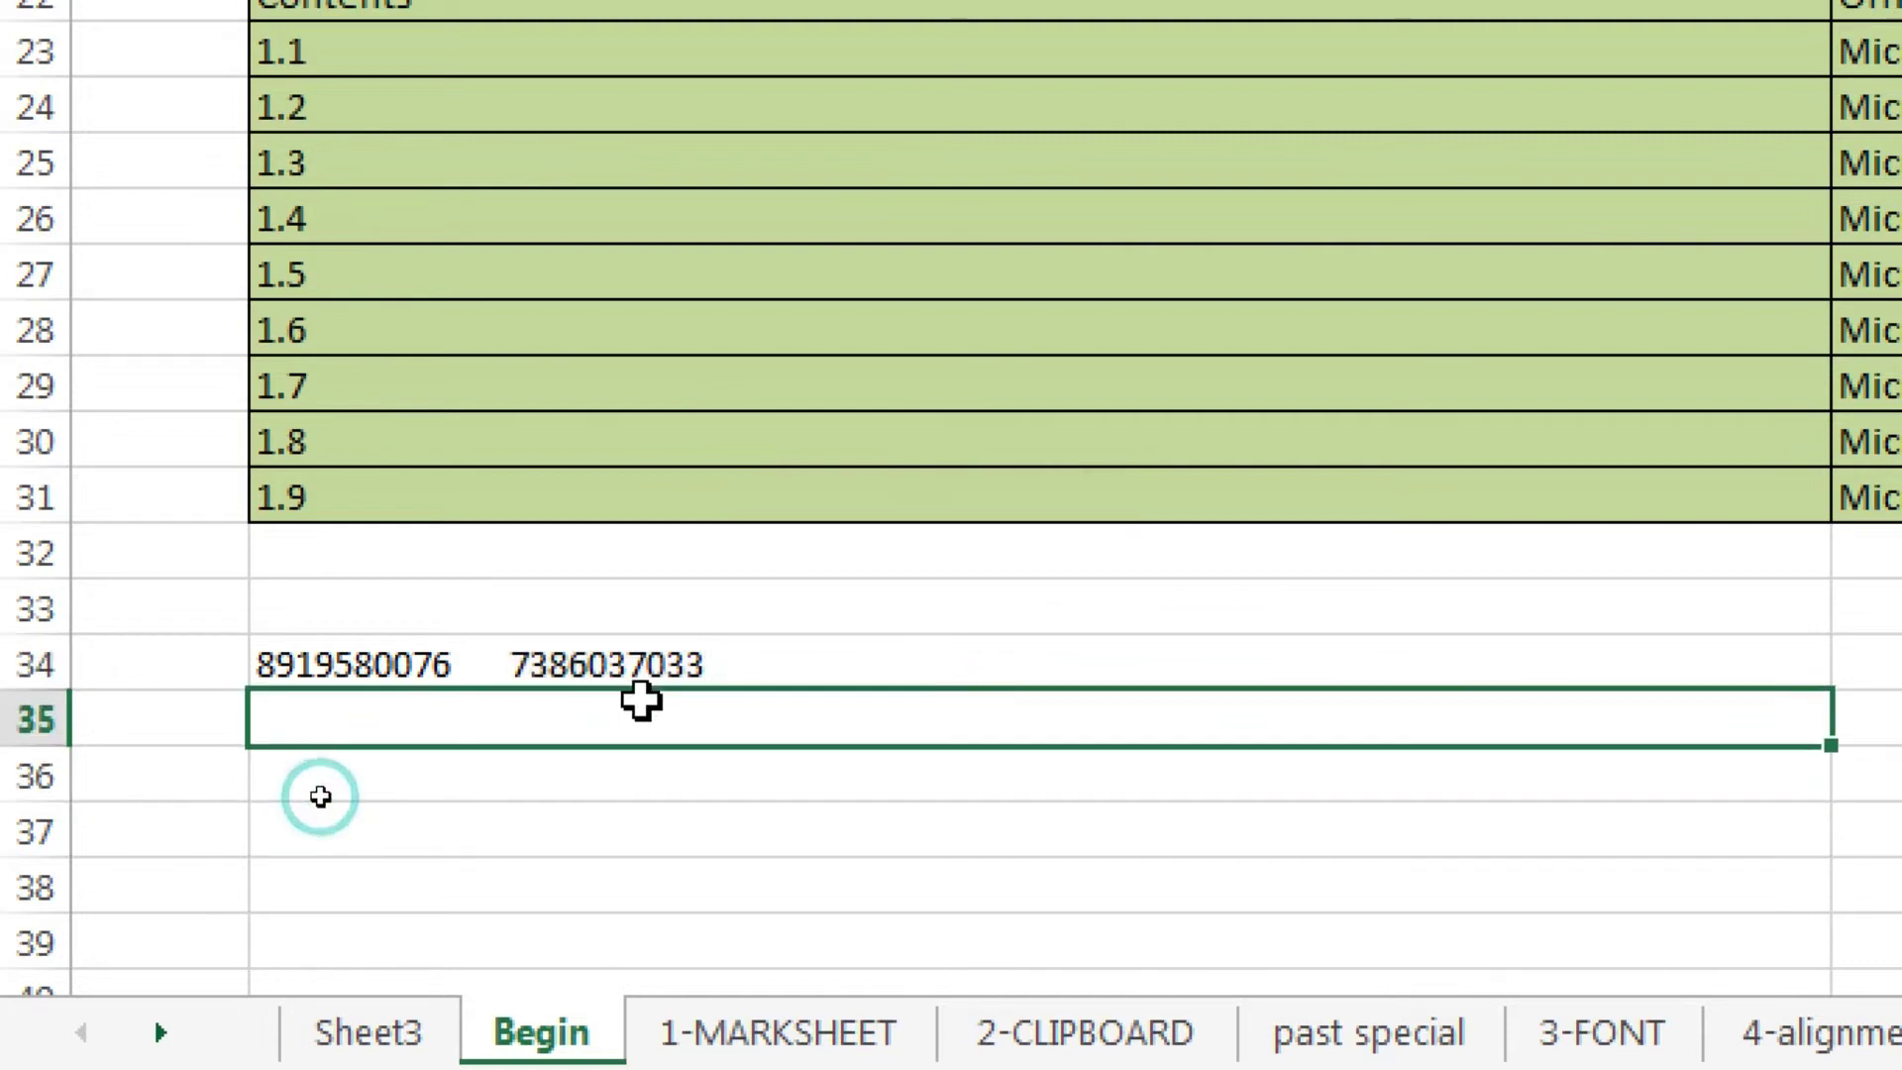
pyautogui.click(706, 654)
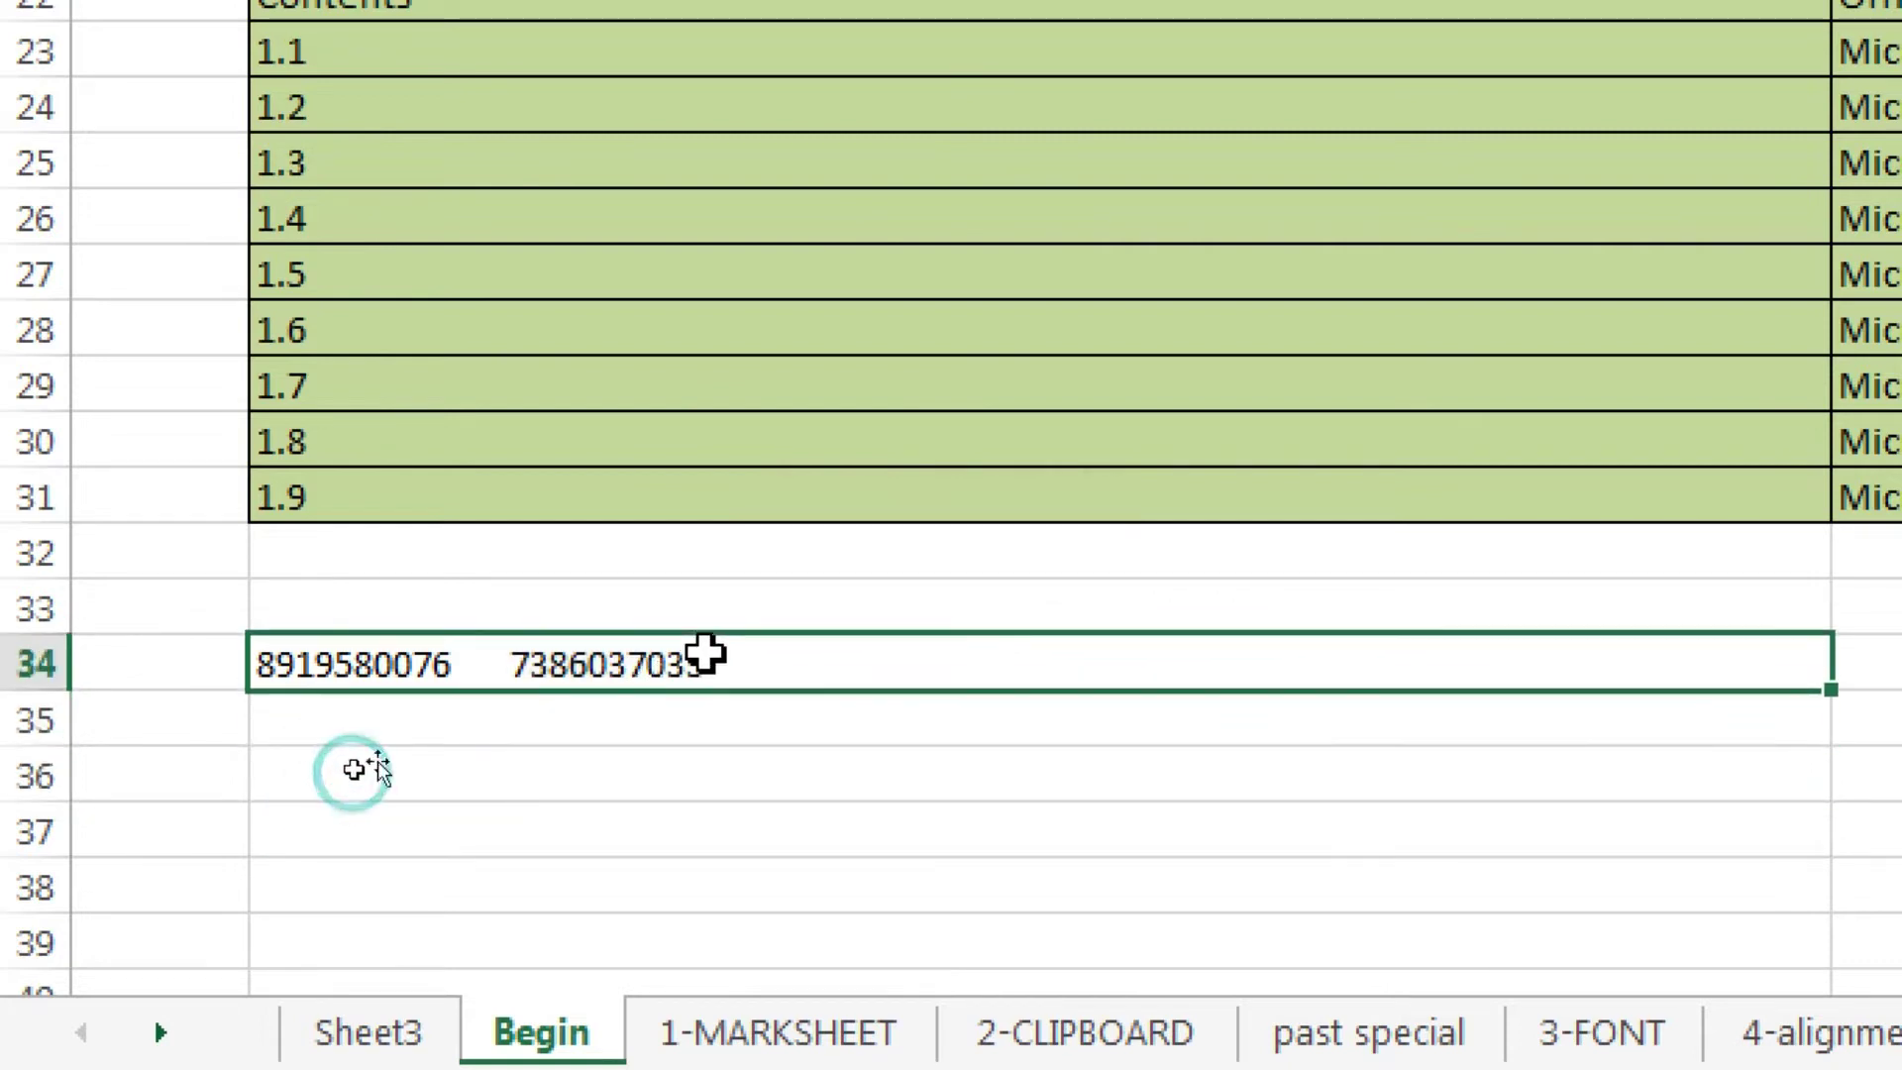
pyautogui.doubleClick(768, 662)
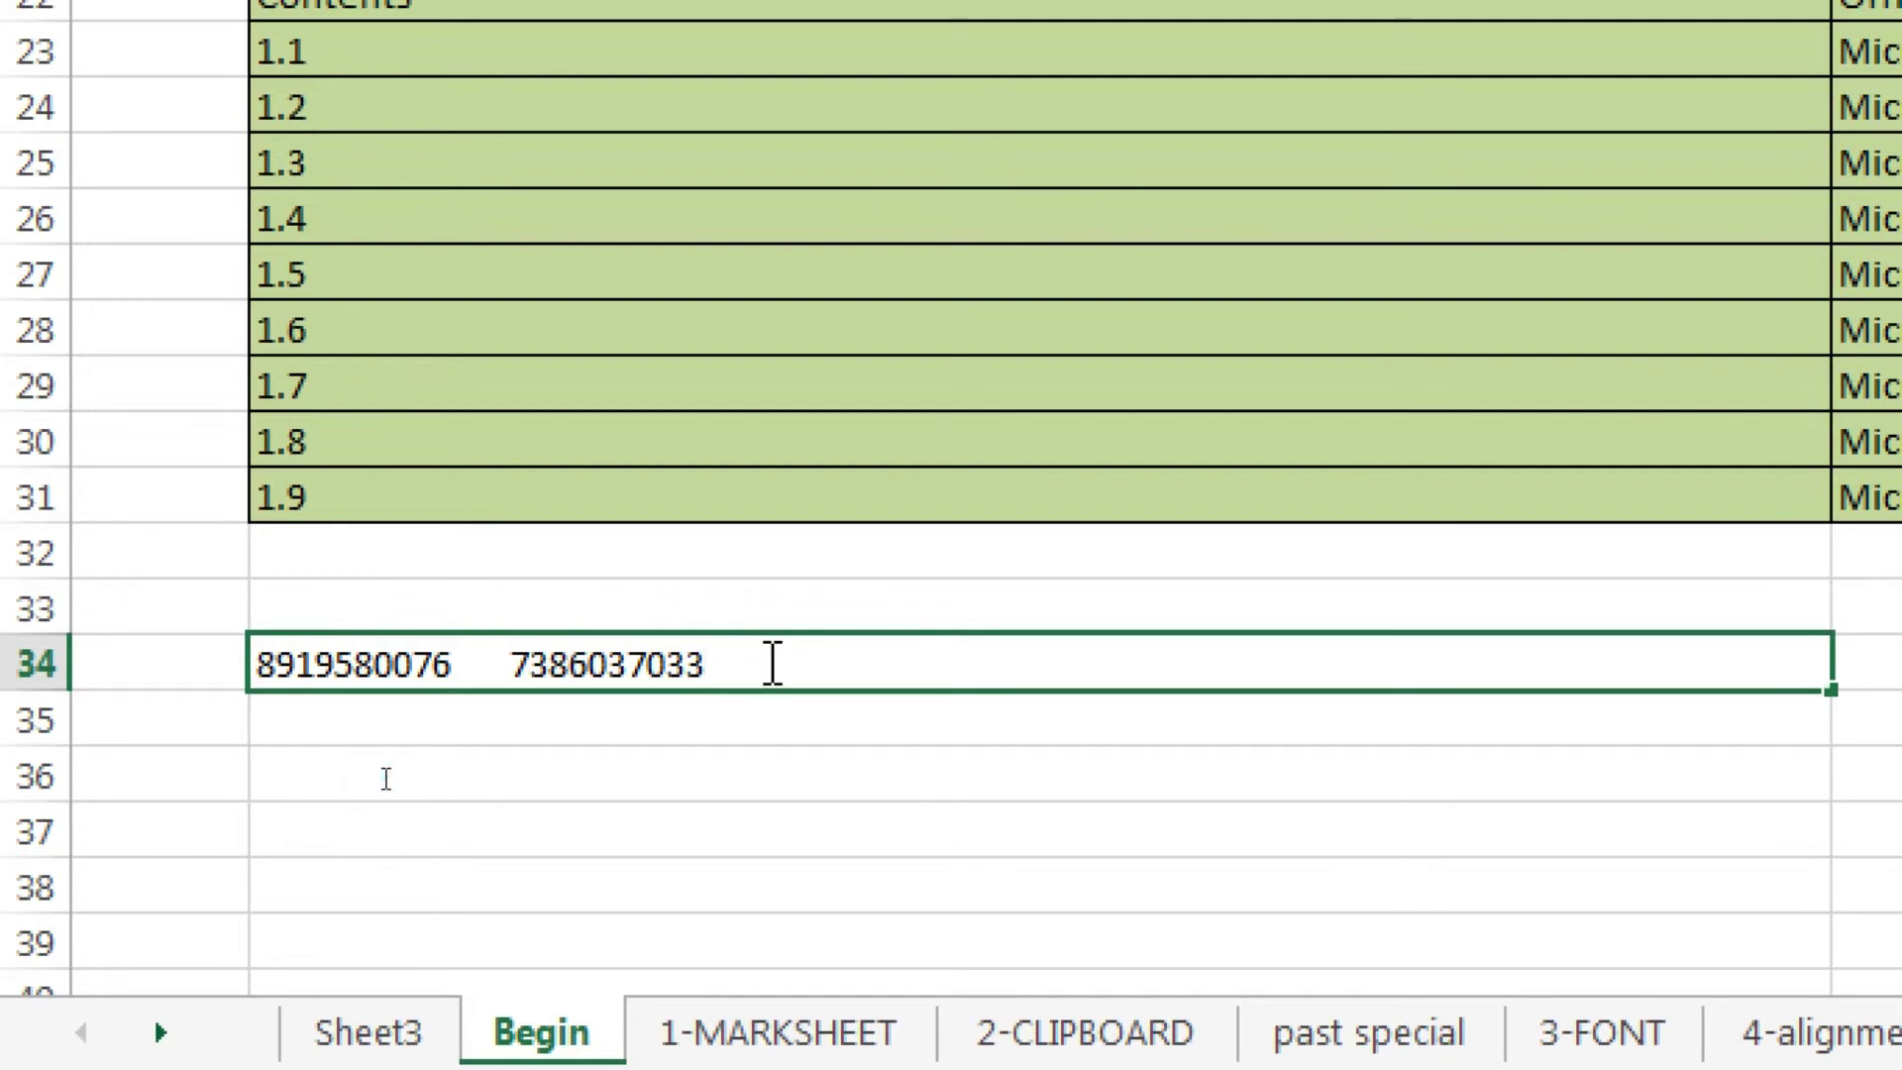
pyautogui.click(471, 662)
# - Dismiss the Start menu and browse the Office version entries in column C
pyautogui.press('super')
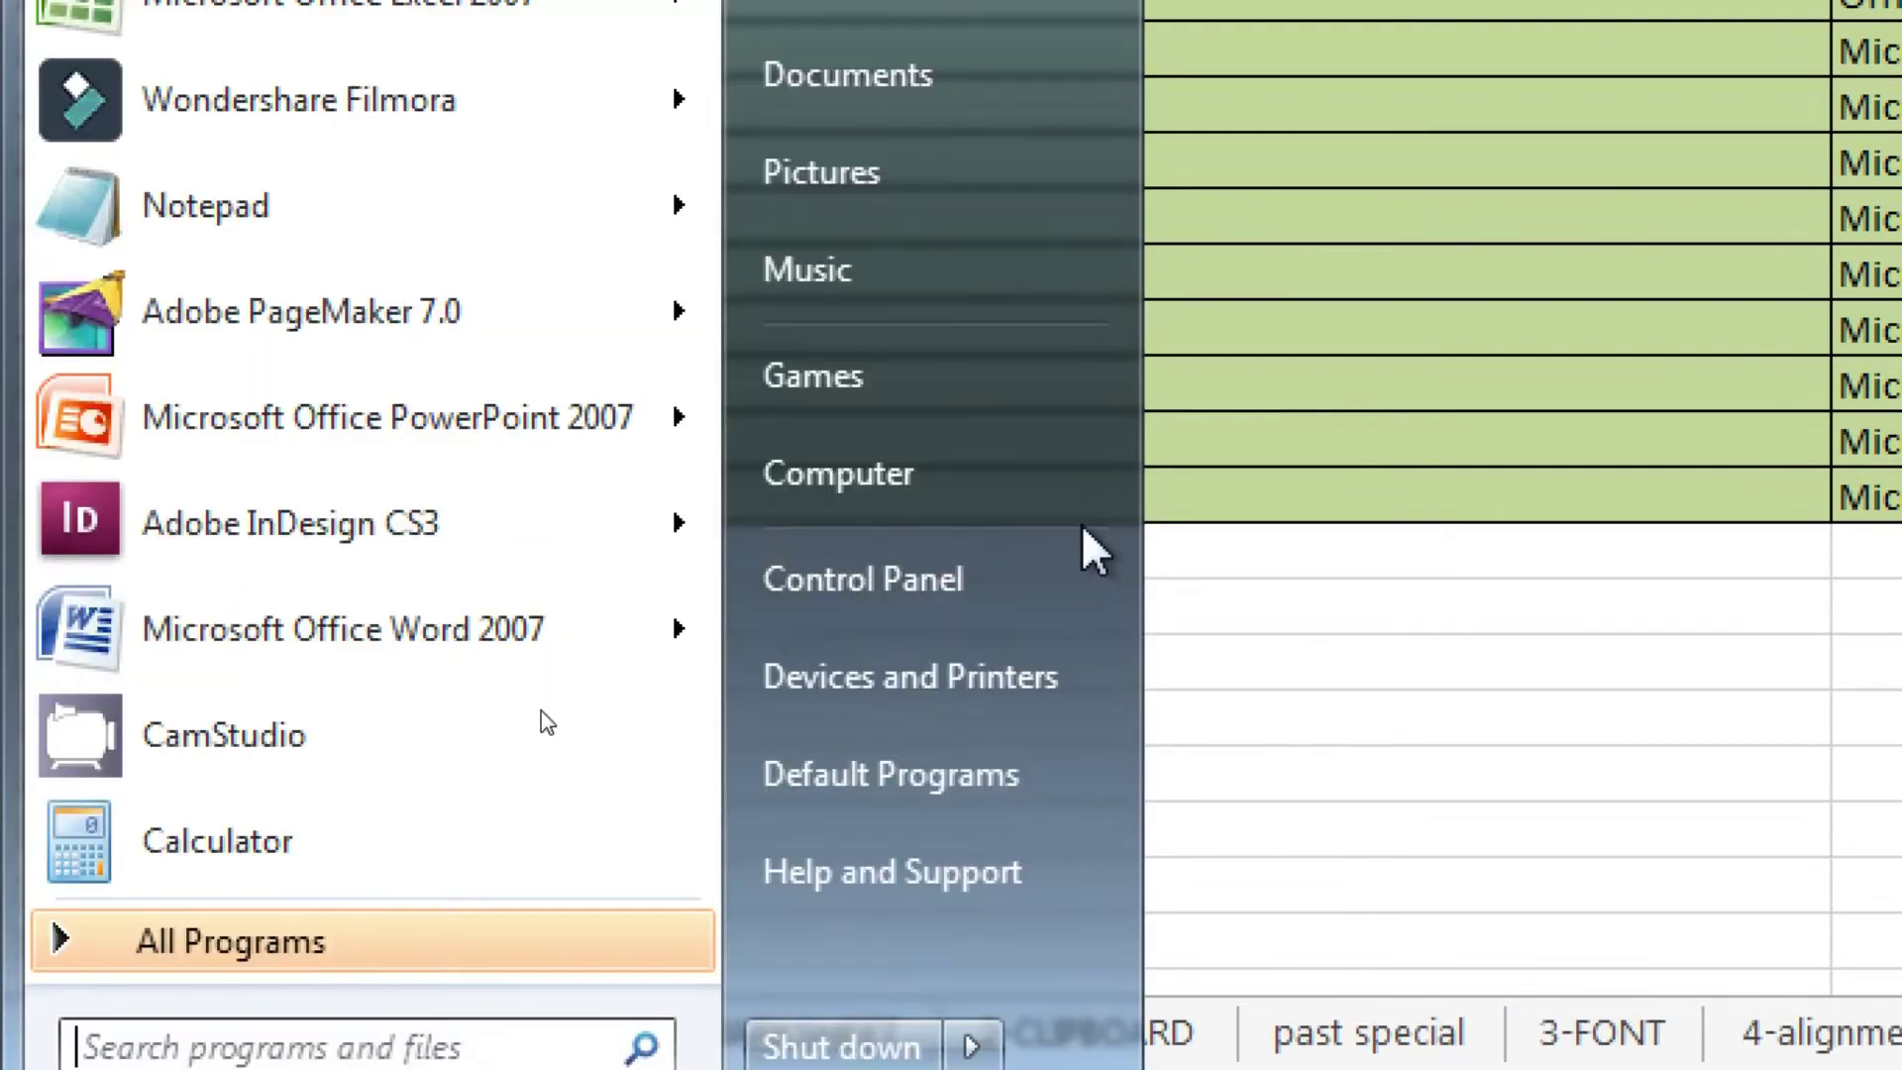
pyautogui.press('Escape')
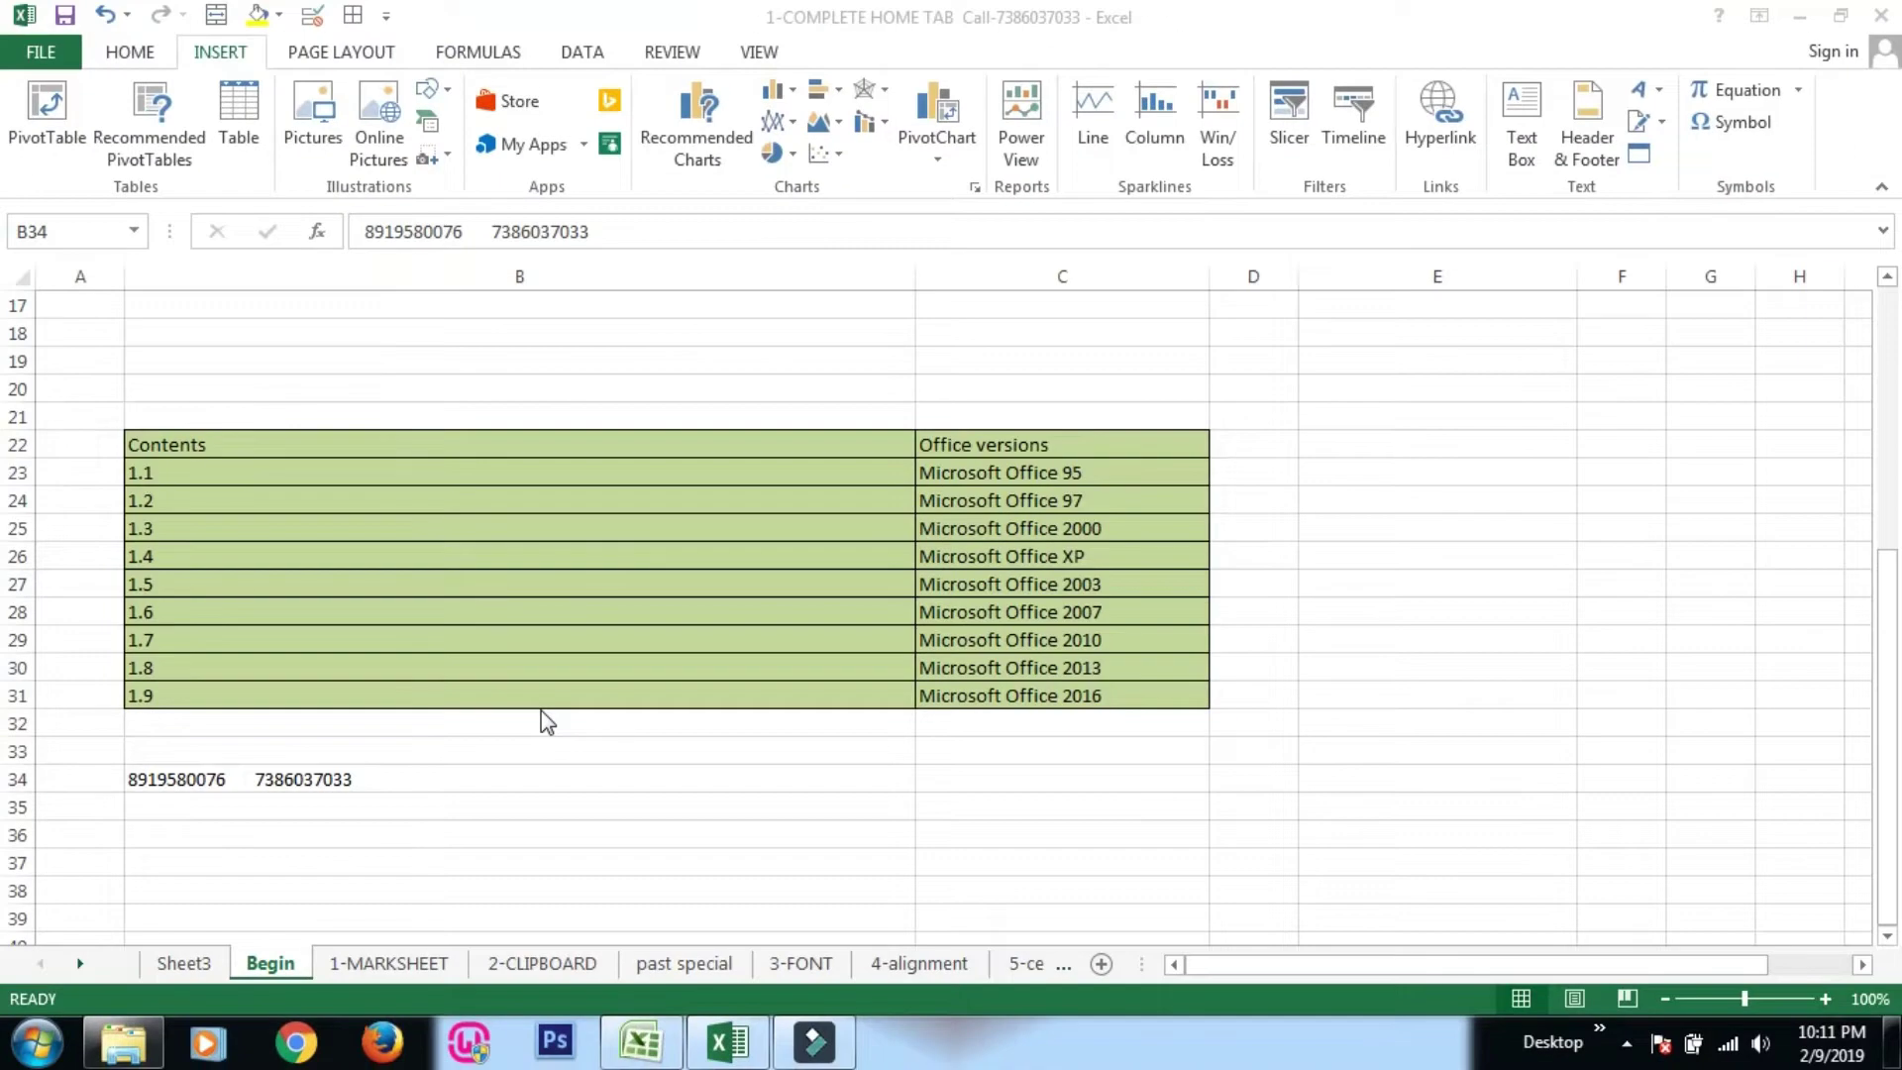
pyautogui.click(597, 434)
pyautogui.click(990, 640)
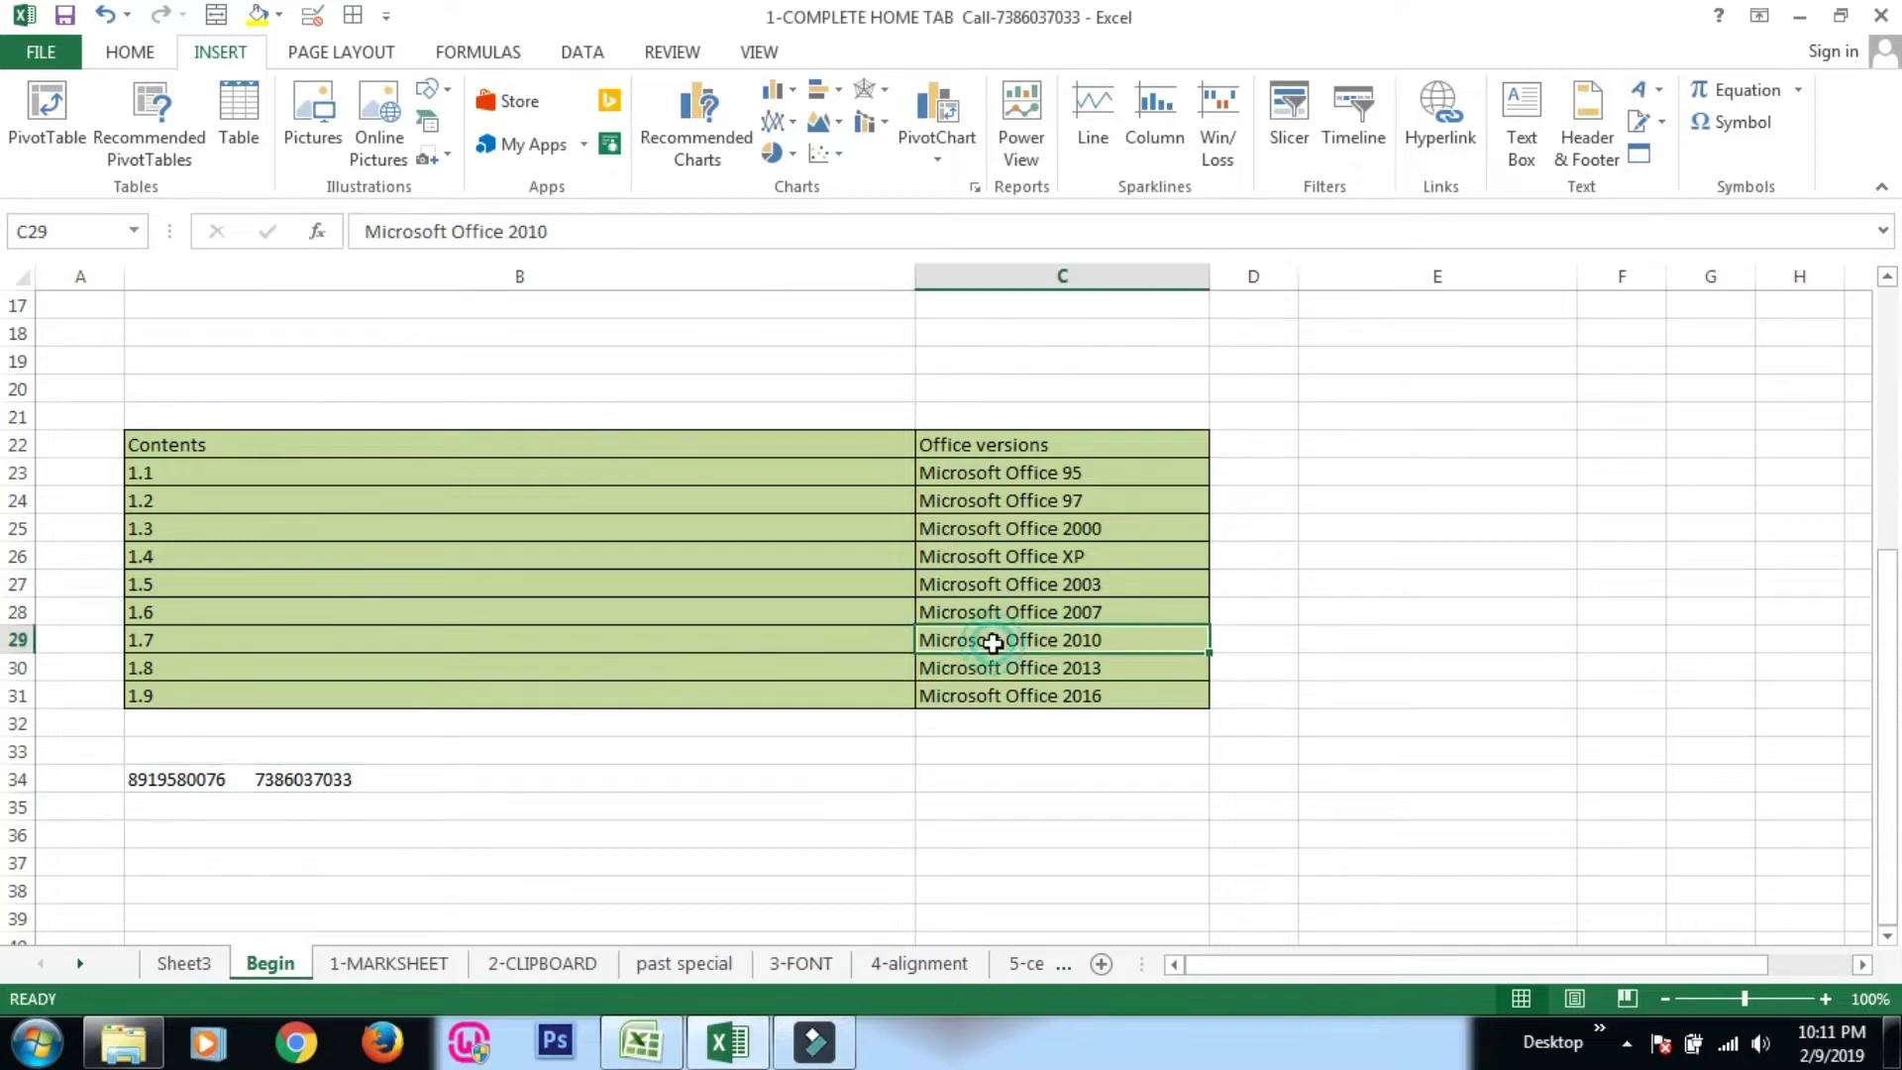
pyautogui.click(1077, 616)
pyautogui.press('Up')
pyautogui.press('Up')
pyautogui.press('Up')
pyautogui.press('Up')
pyautogui.press('Up')
pyautogui.press('Up')
pyautogui.press('Up')
pyautogui.press('Up')
pyautogui.press('Down')
pyautogui.press('Down')
pyautogui.press('Down')
pyautogui.press('Down')
pyautogui.press('Down')
pyautogui.press('Down')
pyautogui.press('Down')
pyautogui.press('Down')
pyautogui.press('Down')
pyautogui.press('Down')
pyautogui.press('Down')
pyautogui.press('Down')
pyautogui.press('Down')
pyautogui.press('Down')
pyautogui.press('Up')
pyautogui.press('Up')
pyautogui.press('Up')
pyautogui.press('Up')
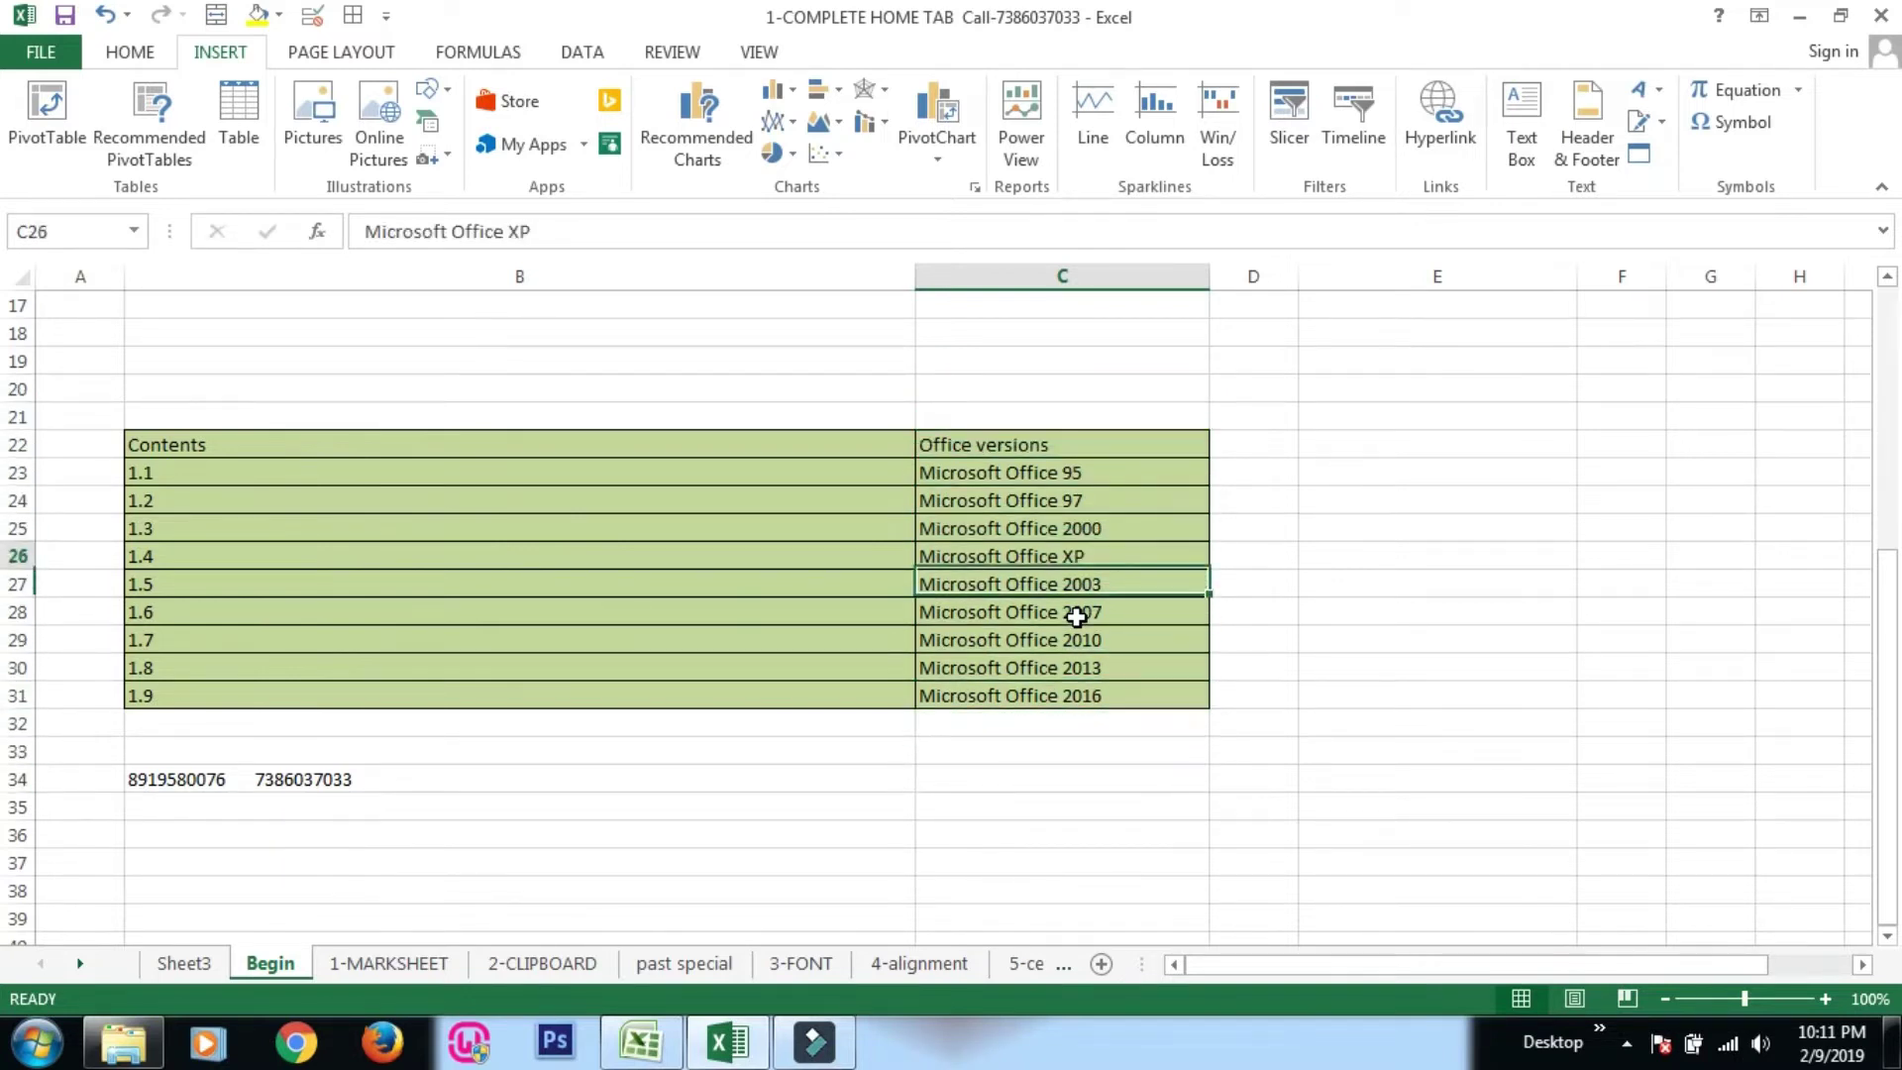
pyautogui.press('Up')
pyautogui.press('Up')
pyautogui.press('Up')
pyautogui.press('Up')
pyautogui.press('Up')
pyautogui.press('Up')
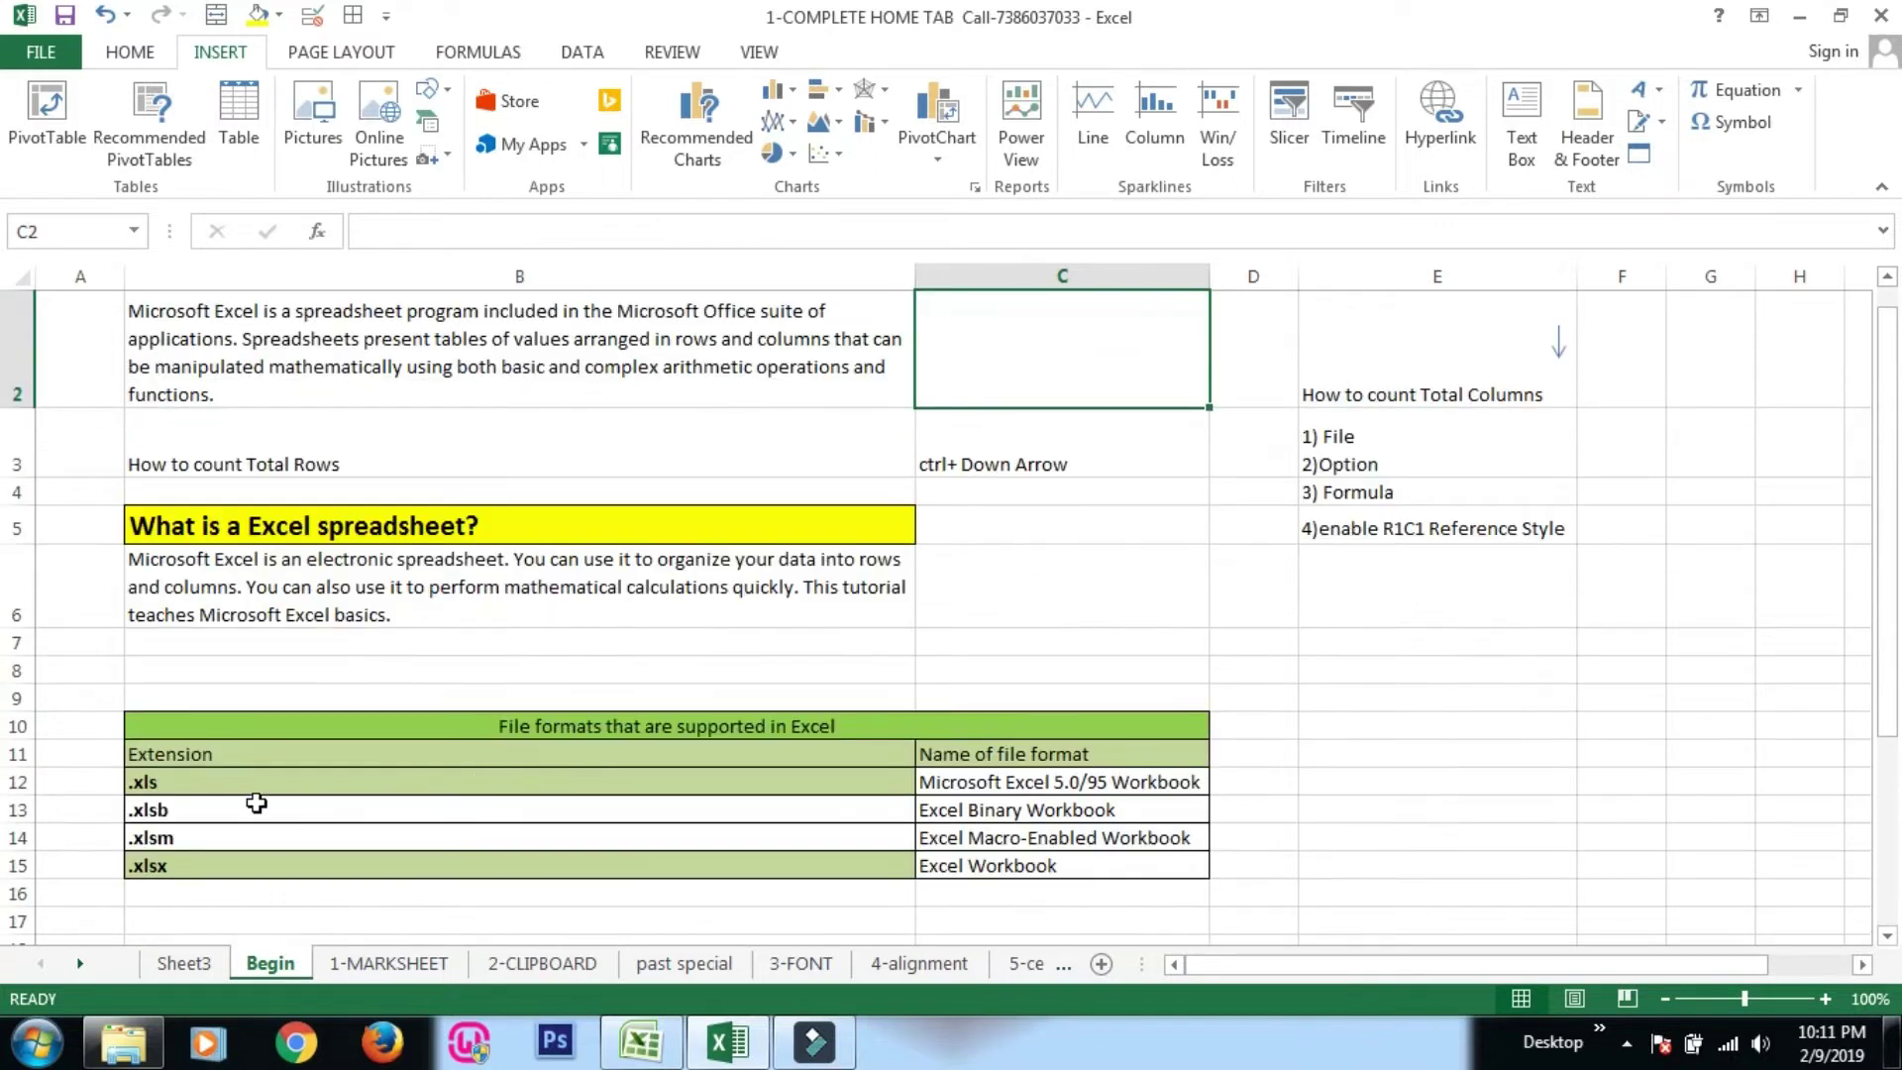
# - Check the .xls and .xlsx extension cells, then switch to the 1-MARKSHEET sheet
pyautogui.click(255, 790)
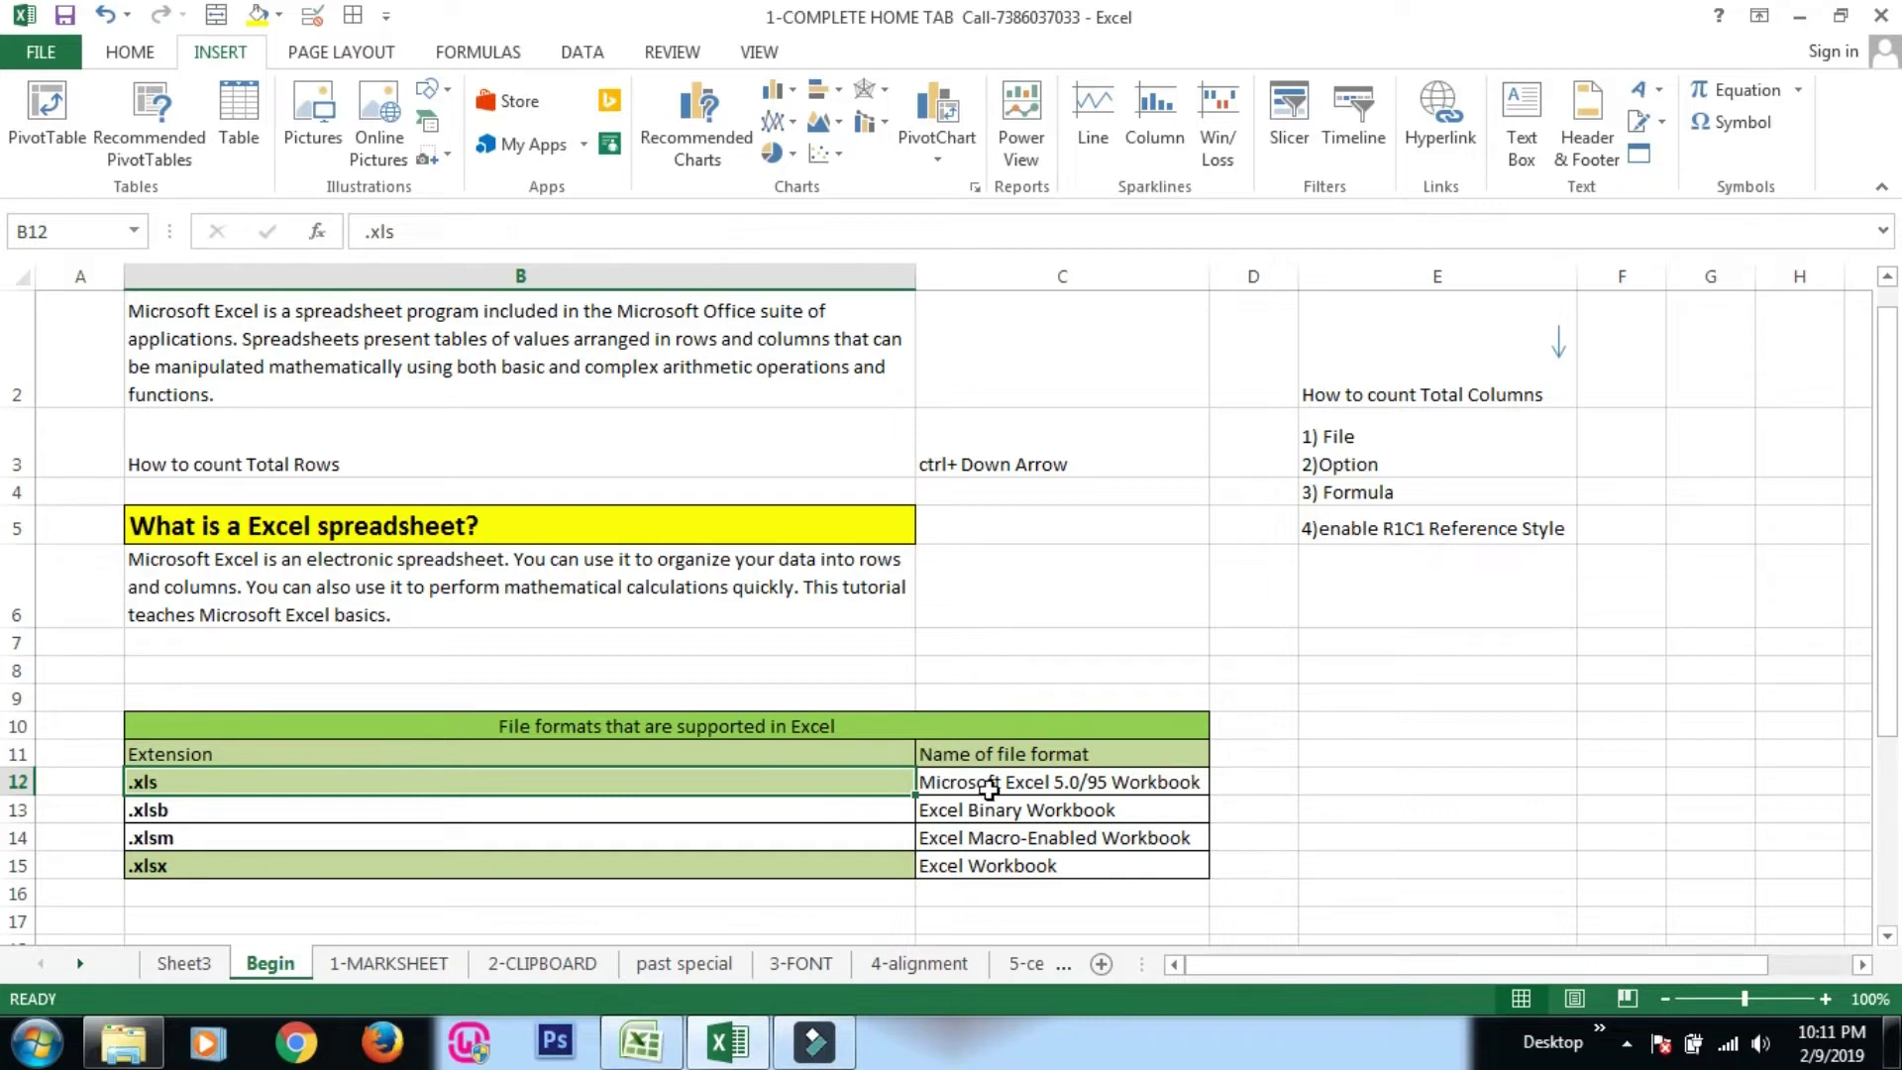
pyautogui.click(283, 847)
pyautogui.click(285, 857)
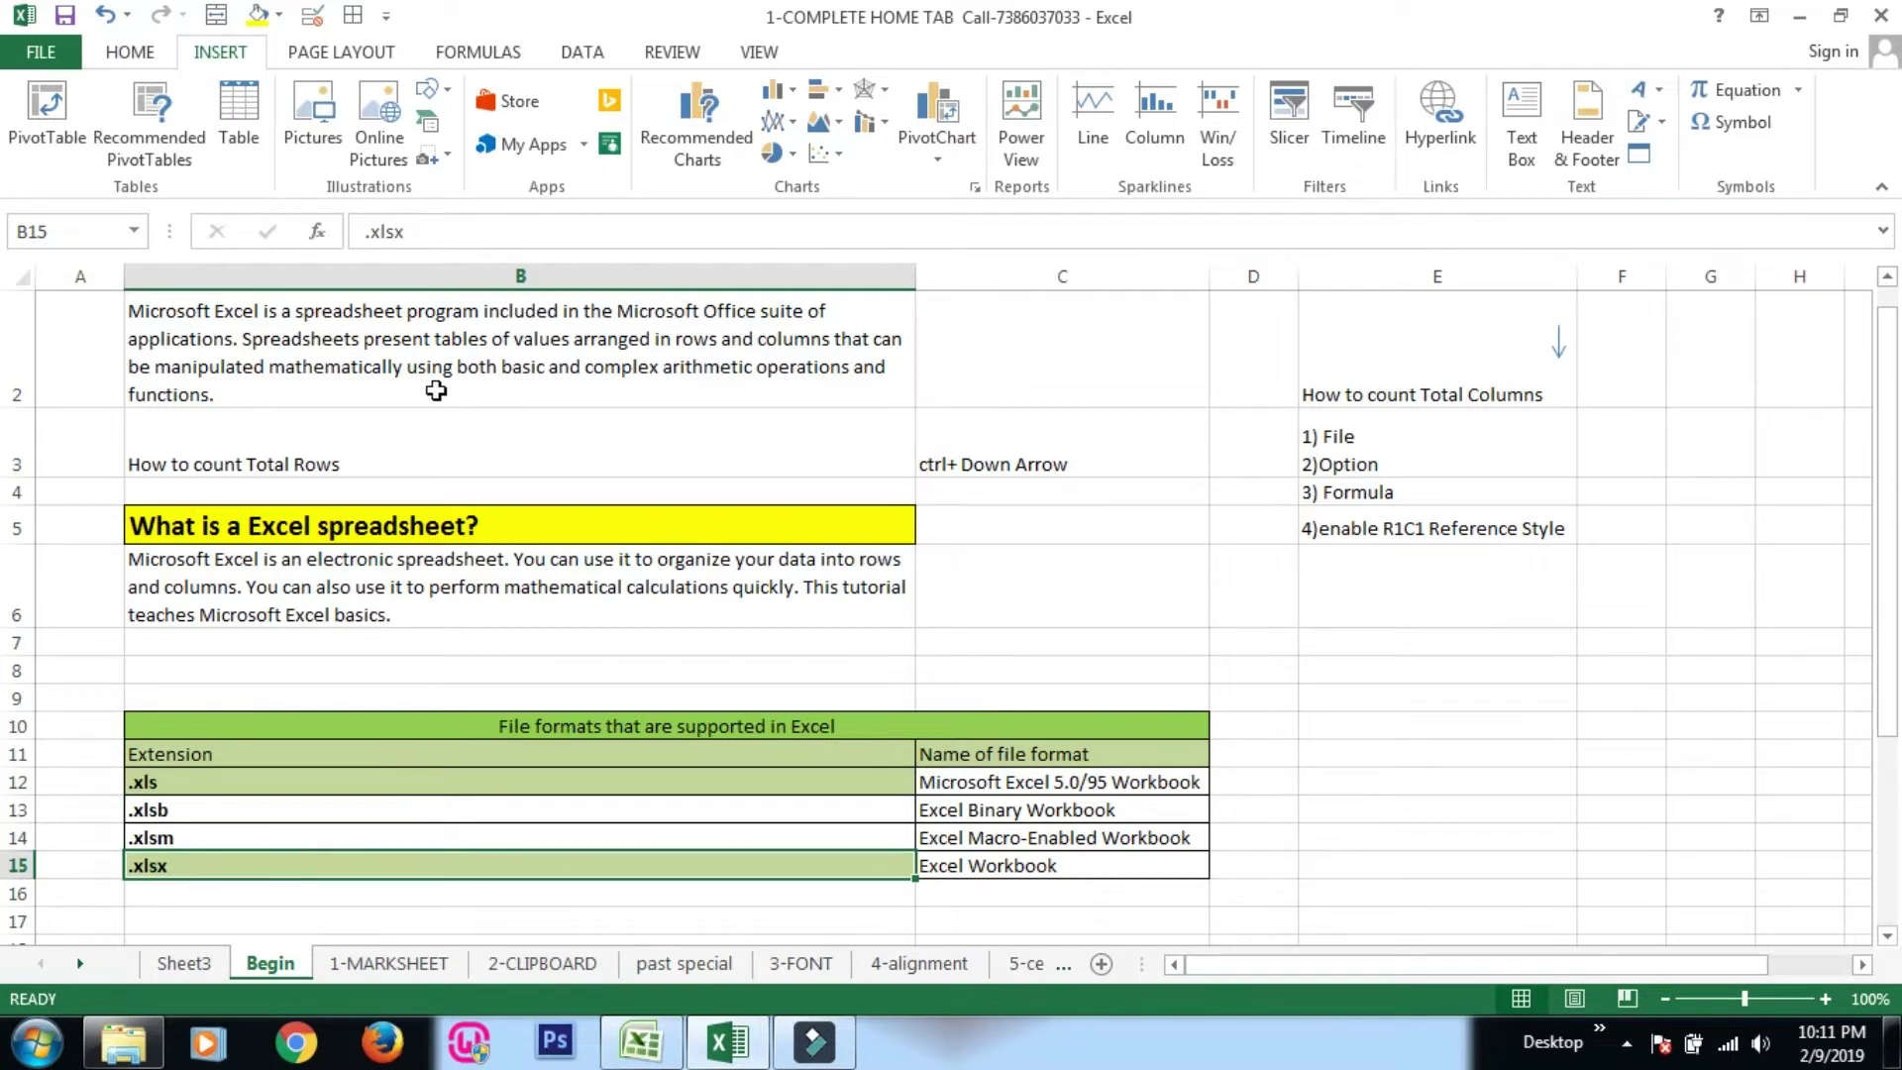
pyautogui.click(469, 465)
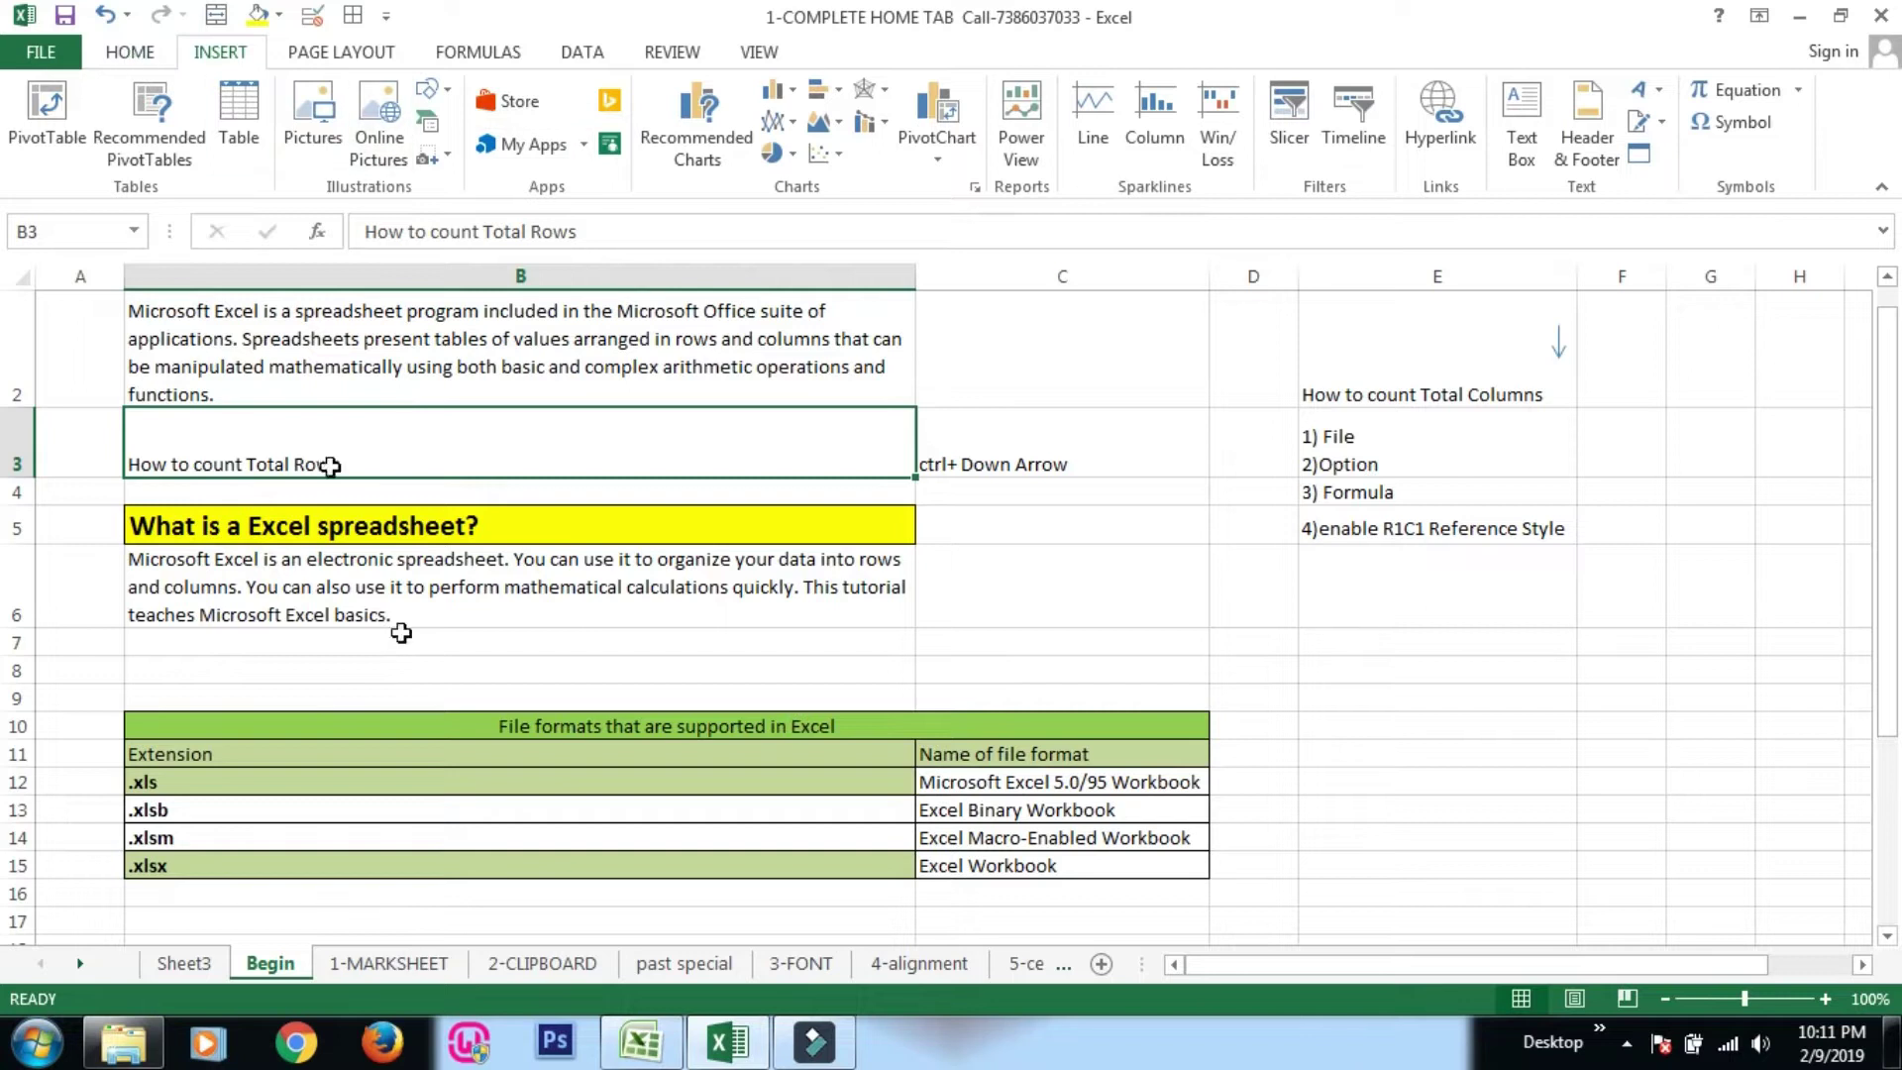
pyautogui.click(406, 966)
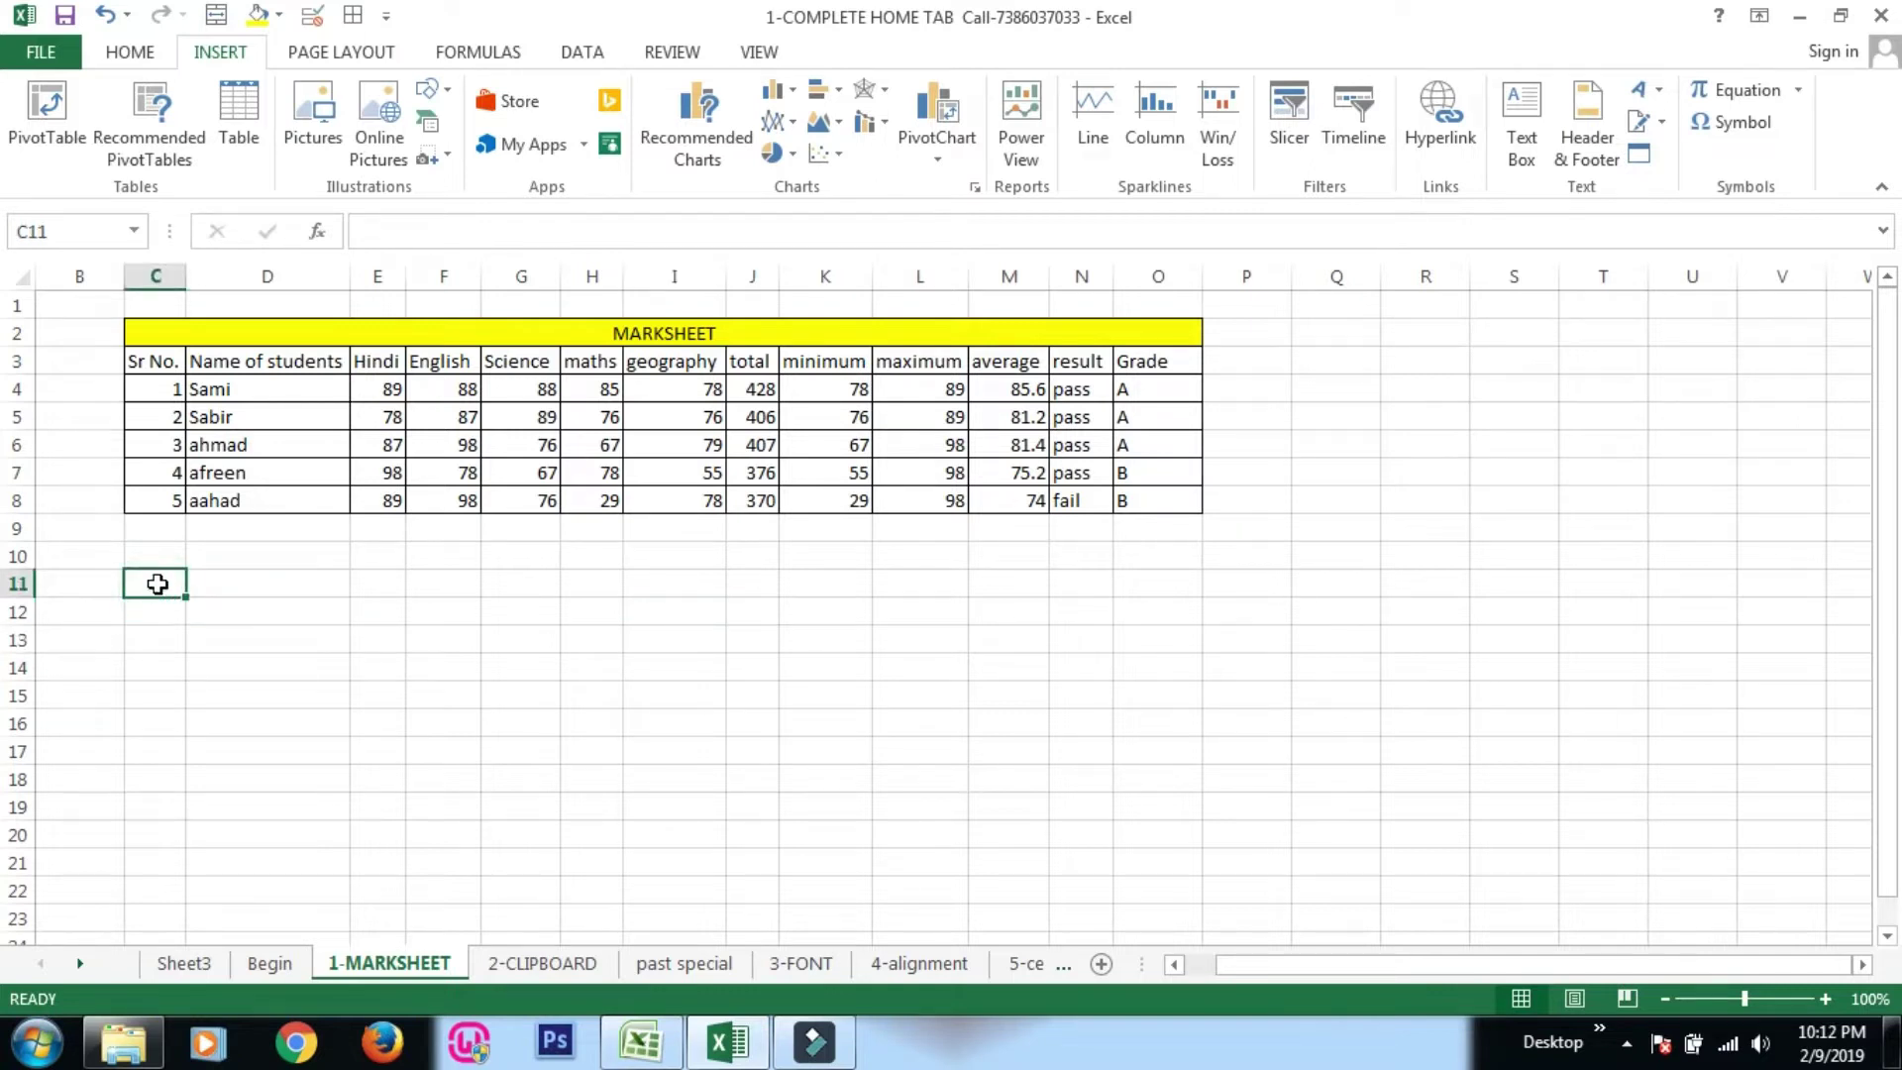
# - Rename the serial number column heading to 'Sr.No'
pyautogui.moveTo(155, 364); pyautogui.dragTo(143, 507)
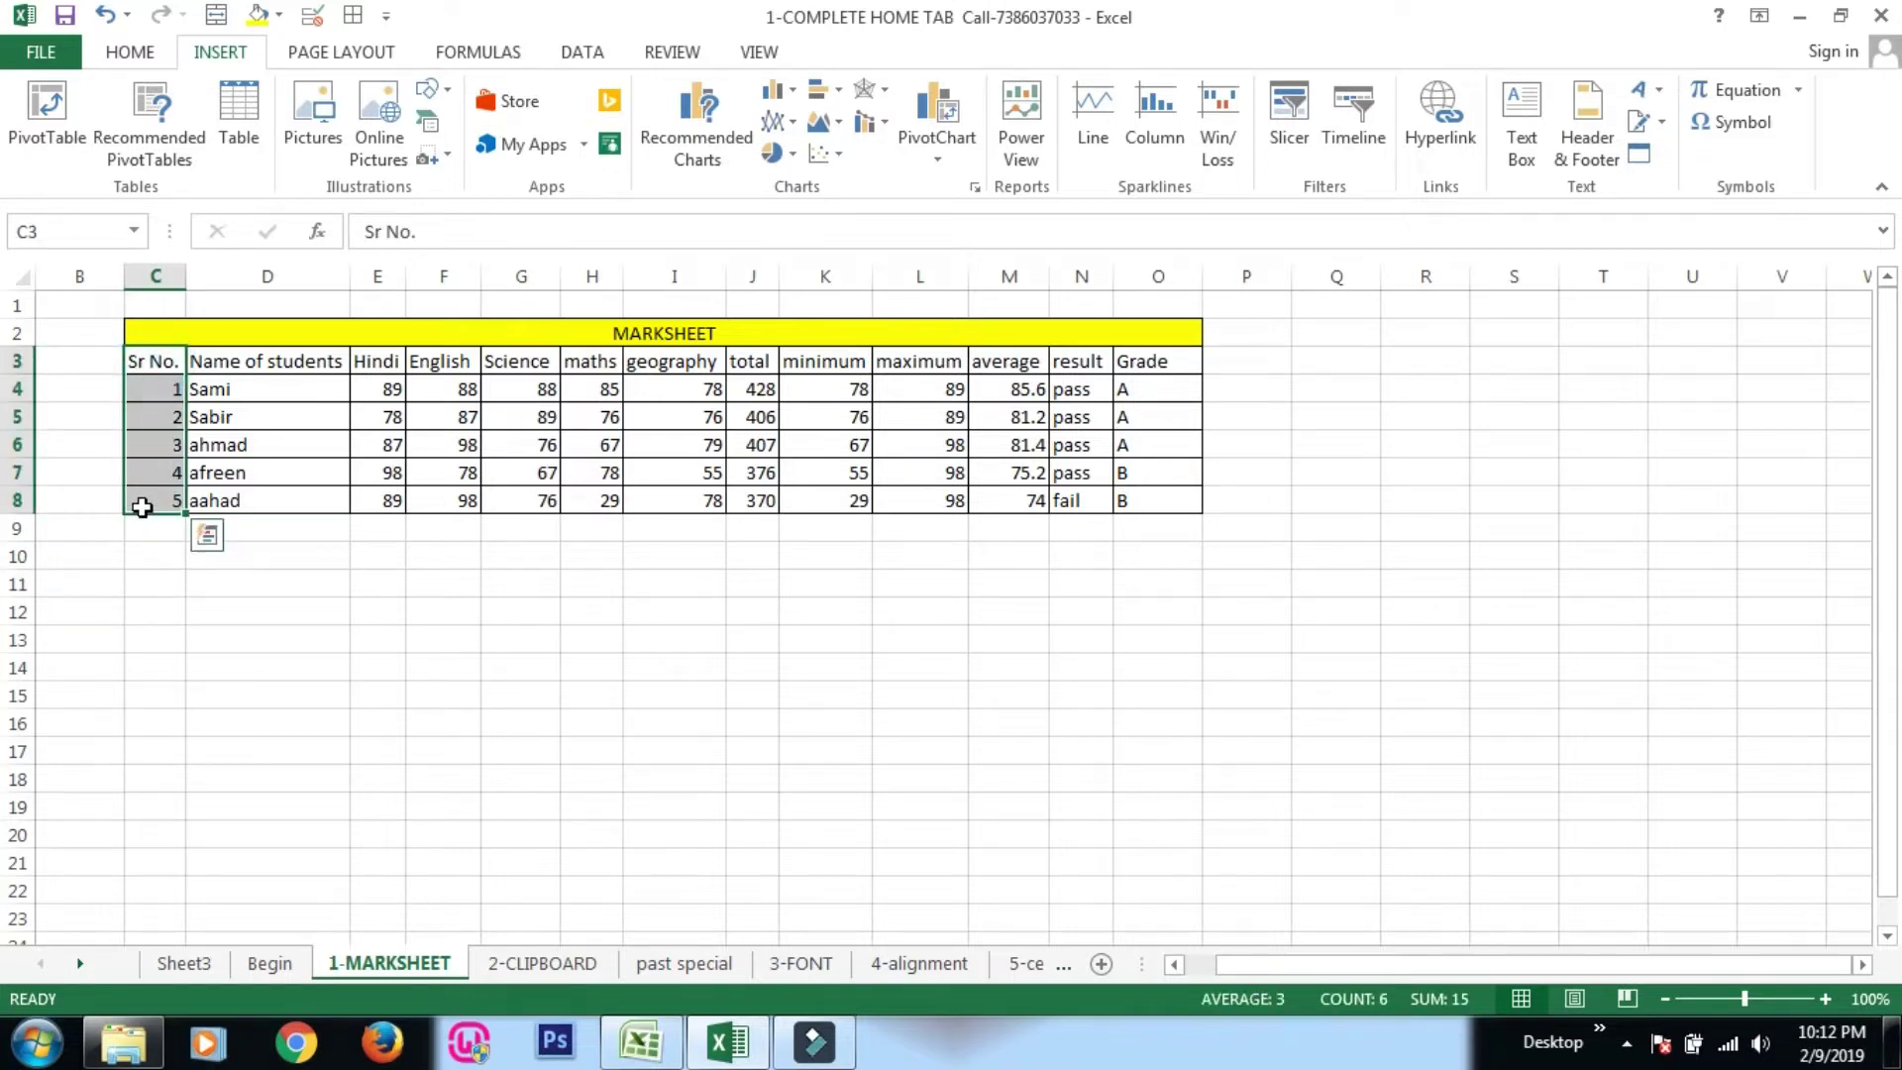
pyautogui.write('Sr.No')
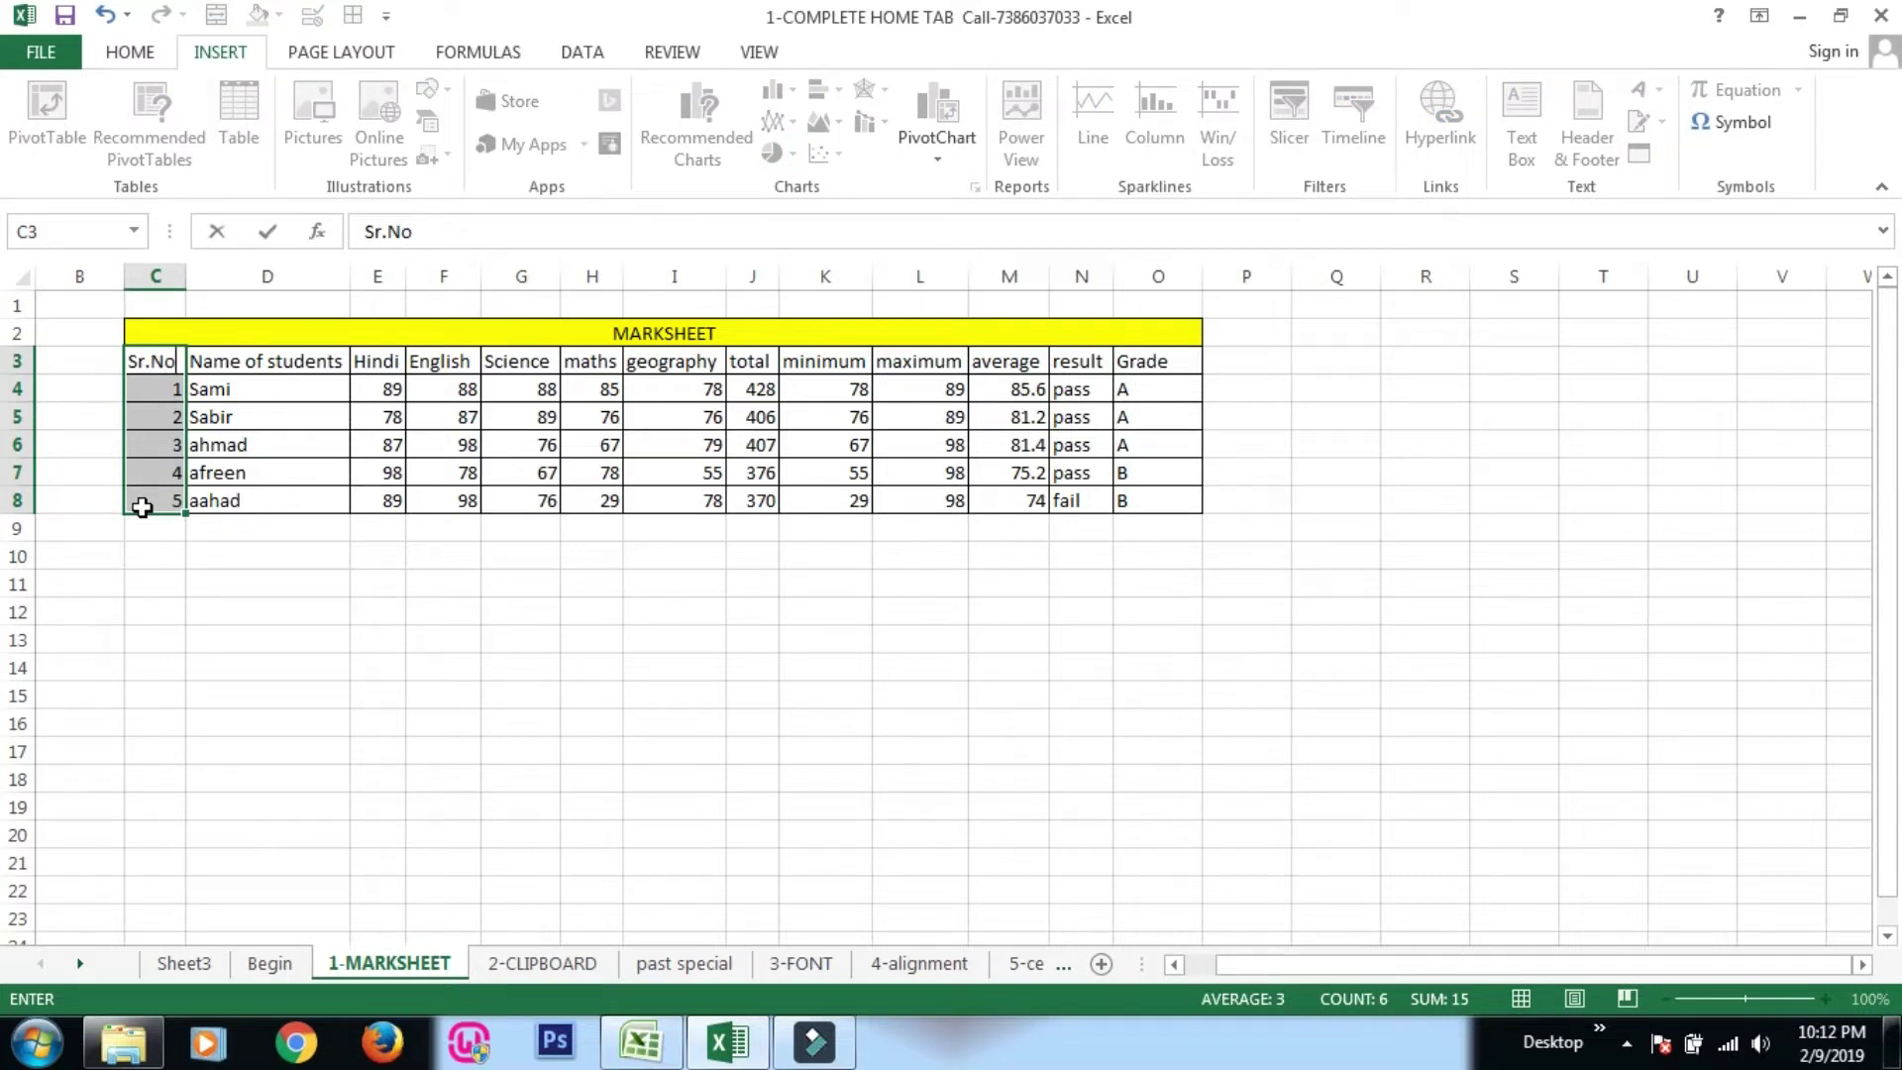
pyautogui.press('Return')
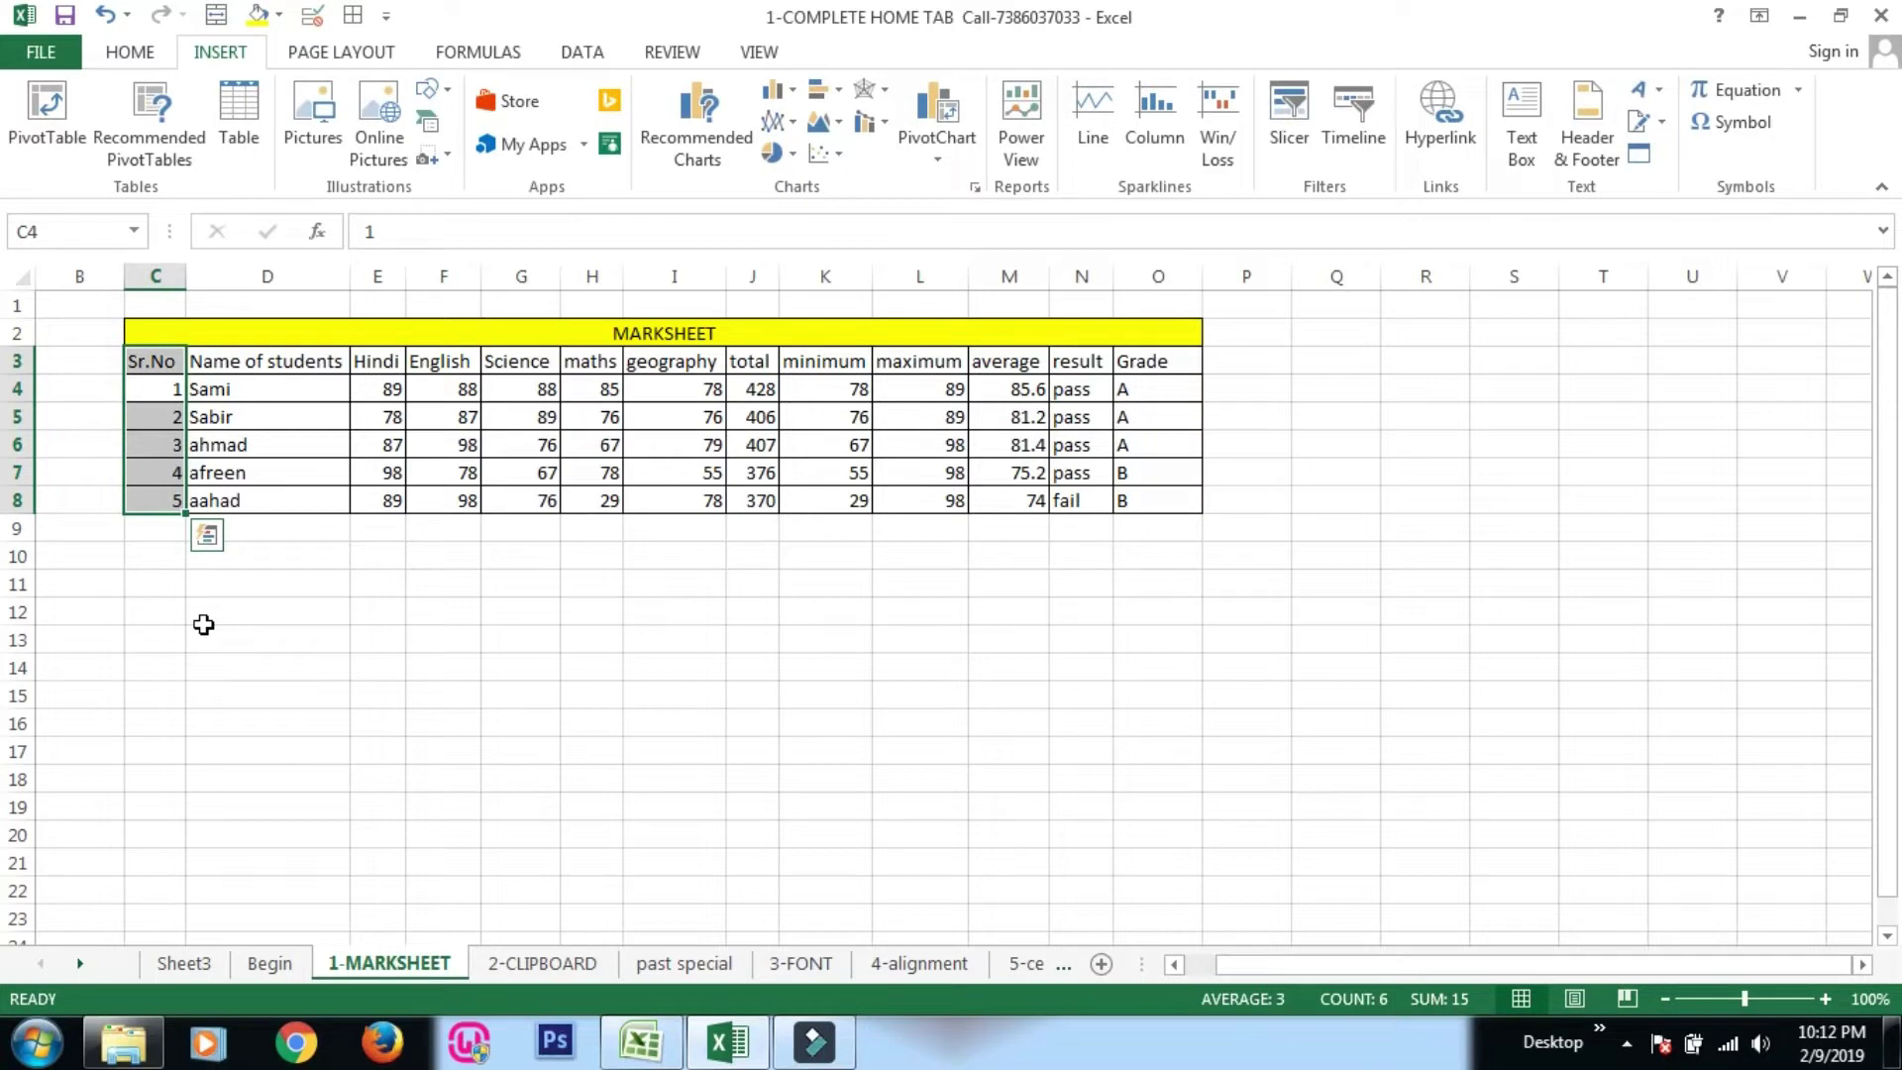
pyautogui.click(223, 662)
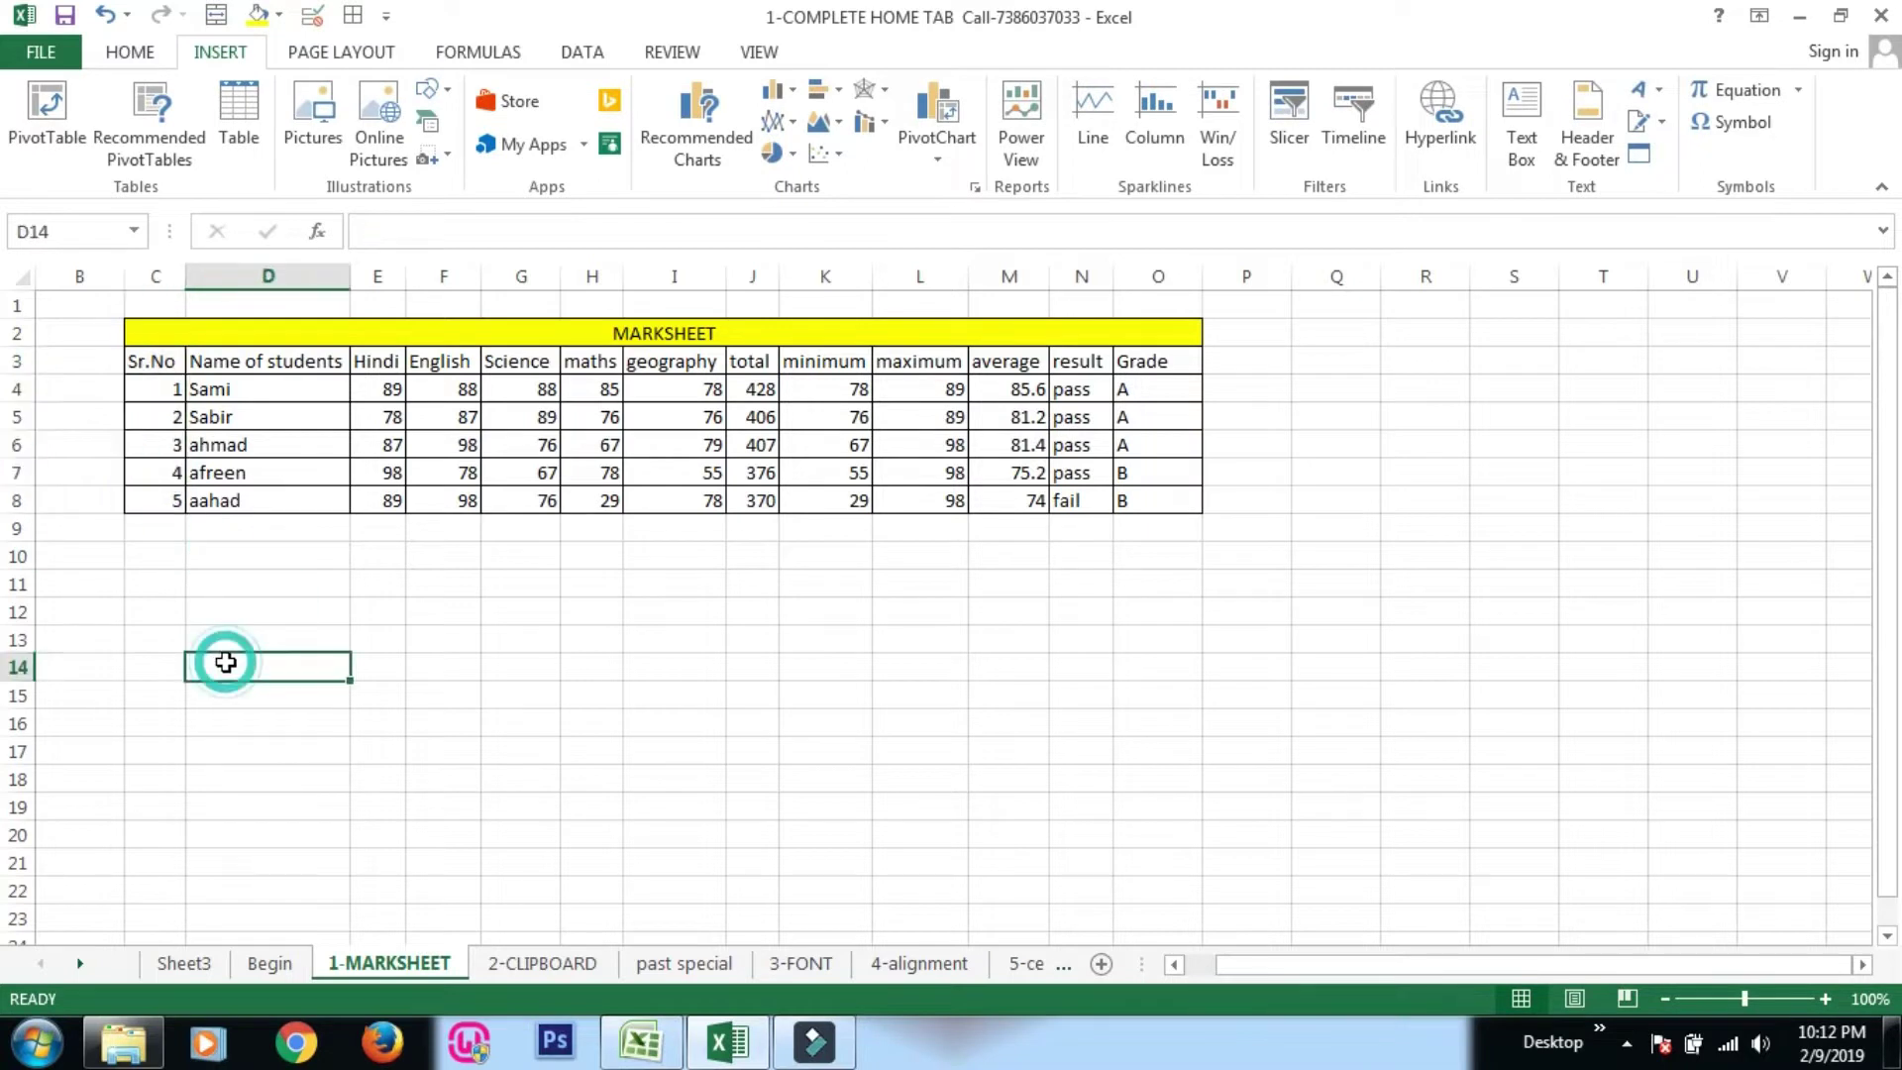
# - Type 1 in C4 and fill down to C8 as a series numbering 1 to 5
pyautogui.click(155, 394)
pyautogui.hotkey('shift', 'Down')
pyautogui.hotkey('shift', 'Down')
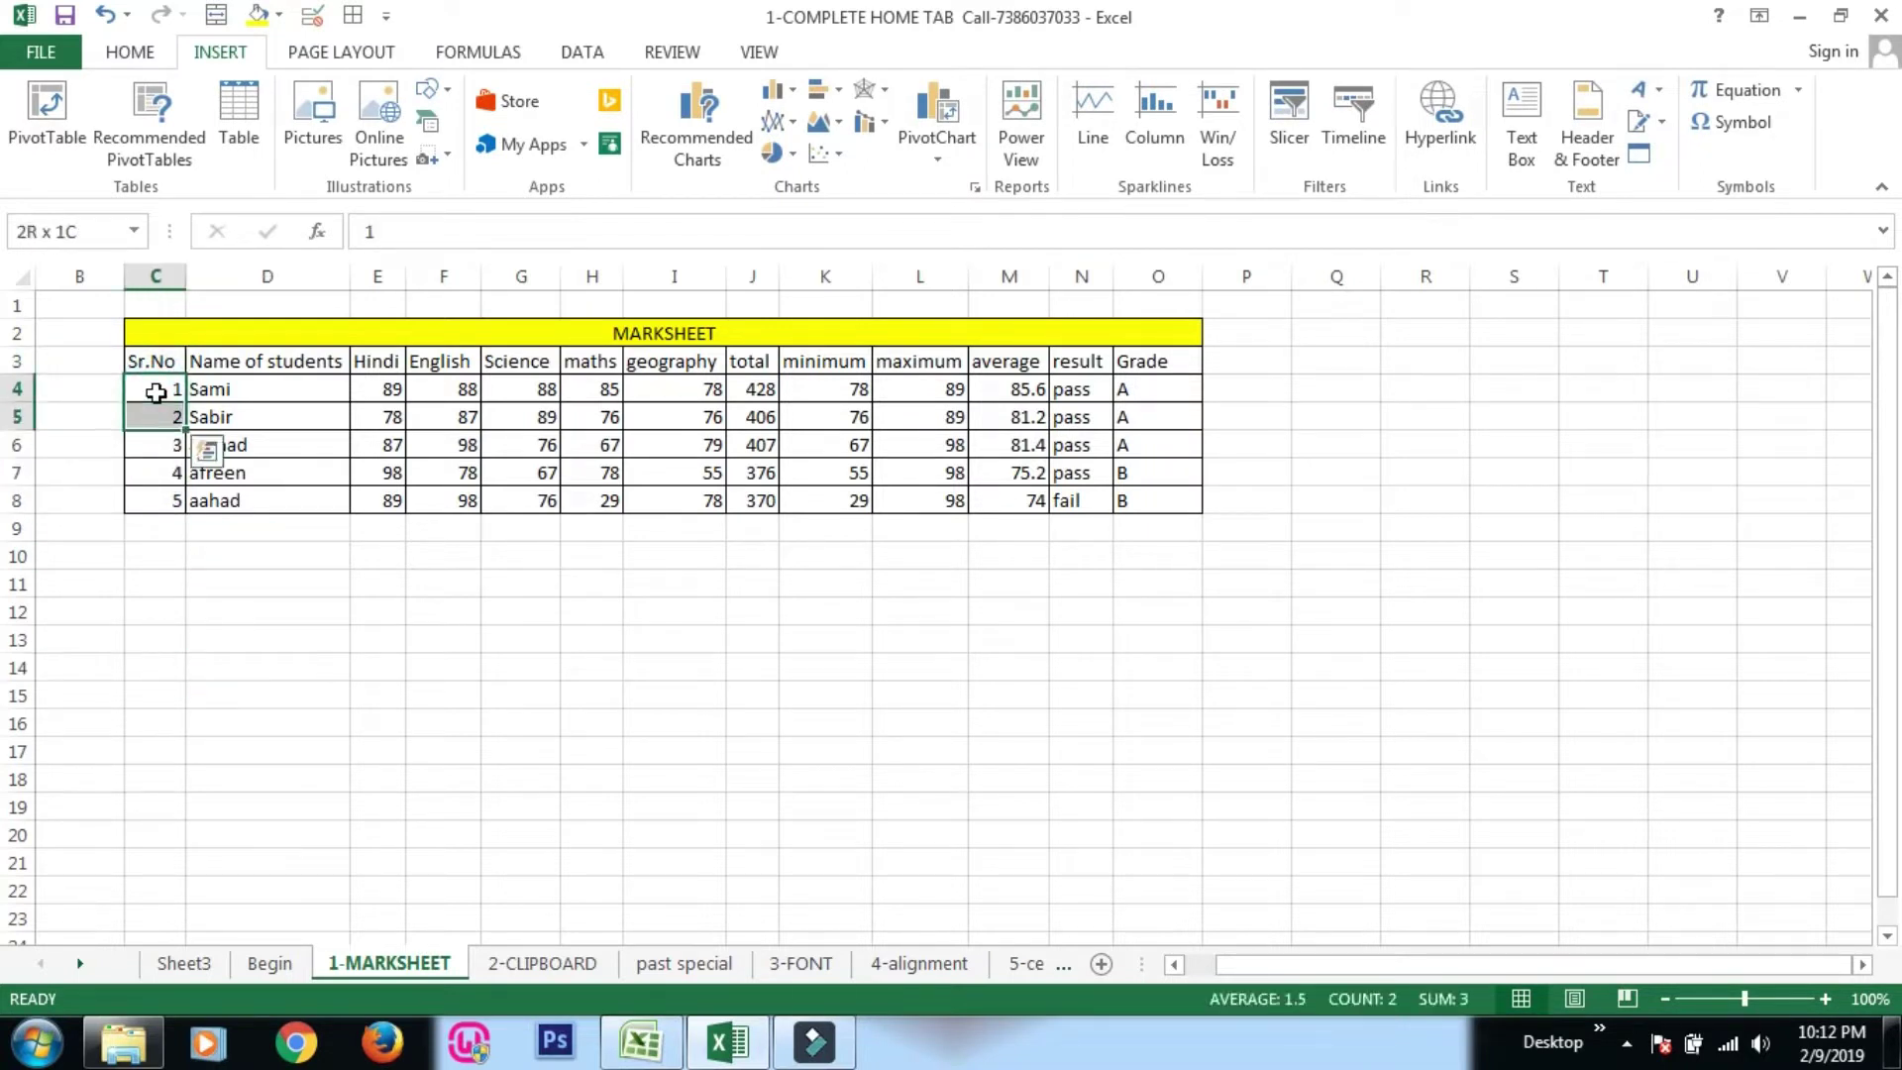
pyautogui.hotkey('shift', 'Down')
pyautogui.hotkey('shift', 'Down')
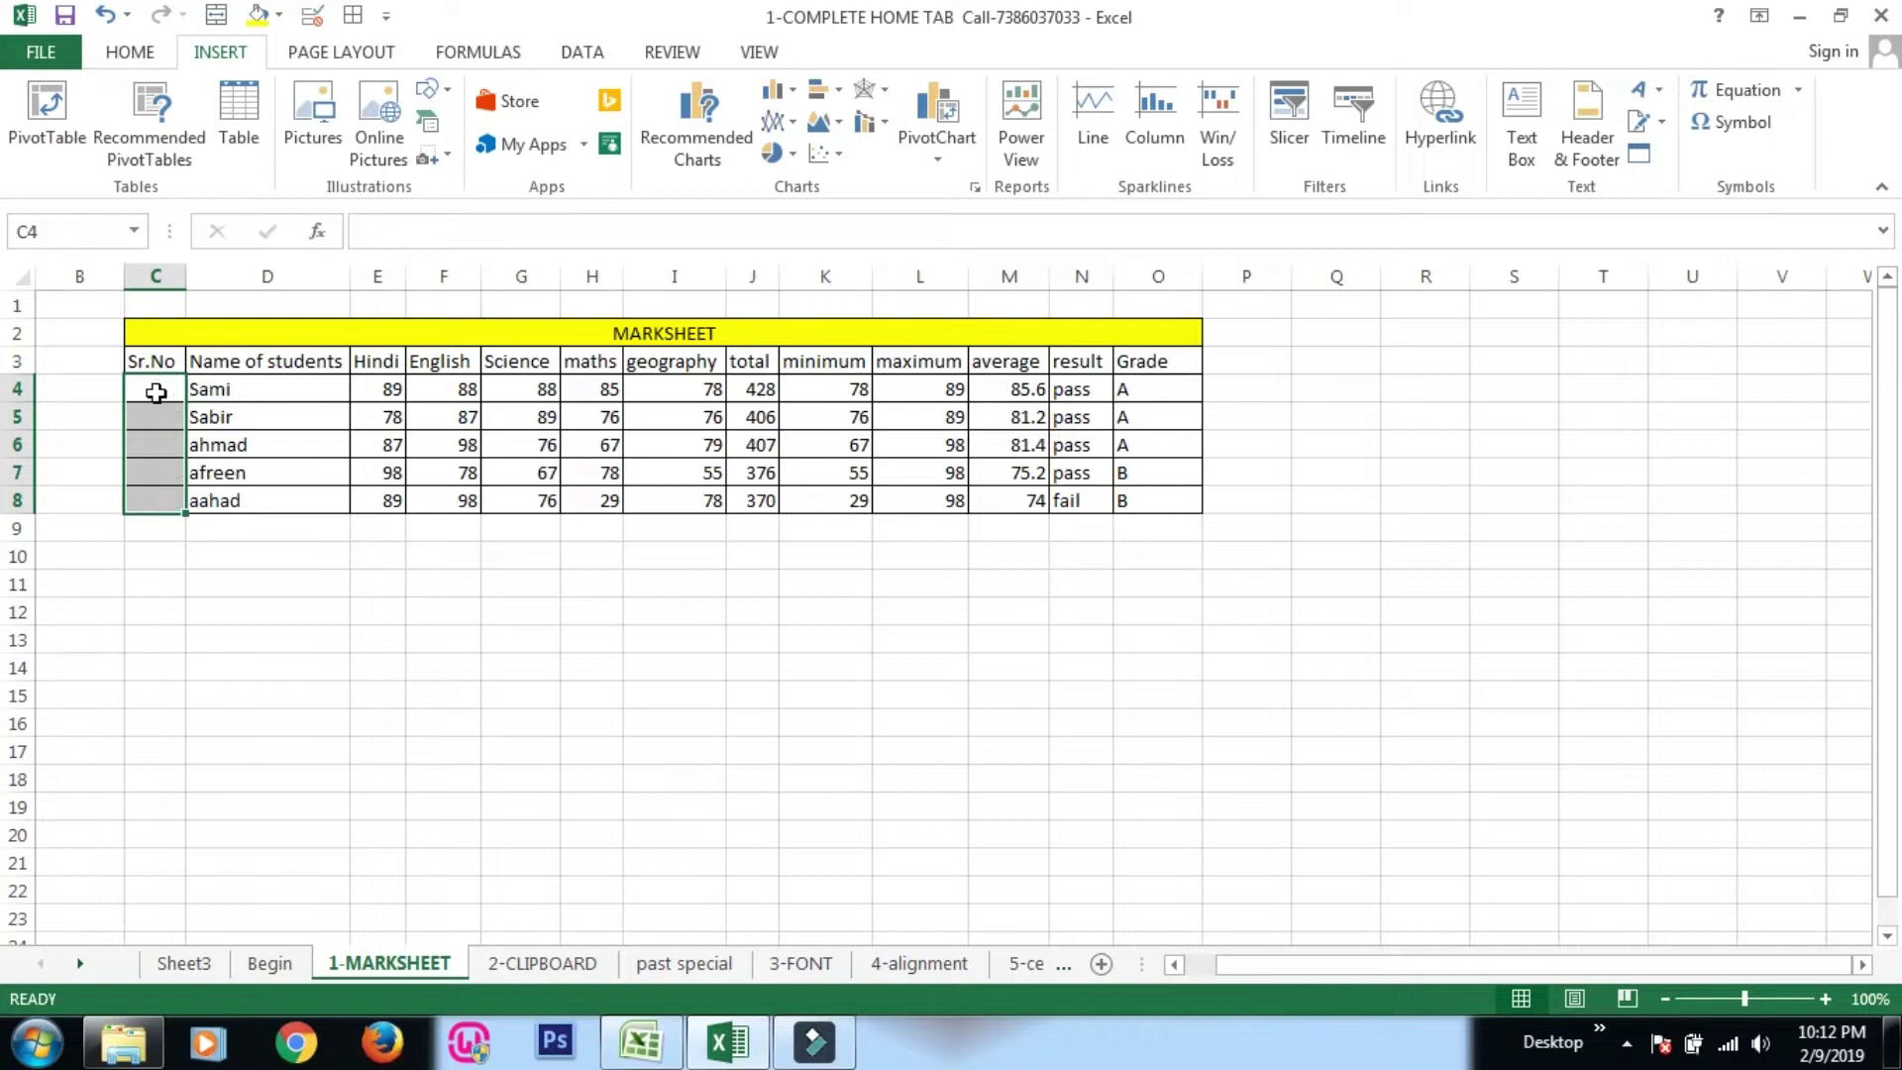
pyautogui.hotkey('ctrl', 'z')
pyautogui.hotkey('ctrl', 'z')
pyautogui.write('1')
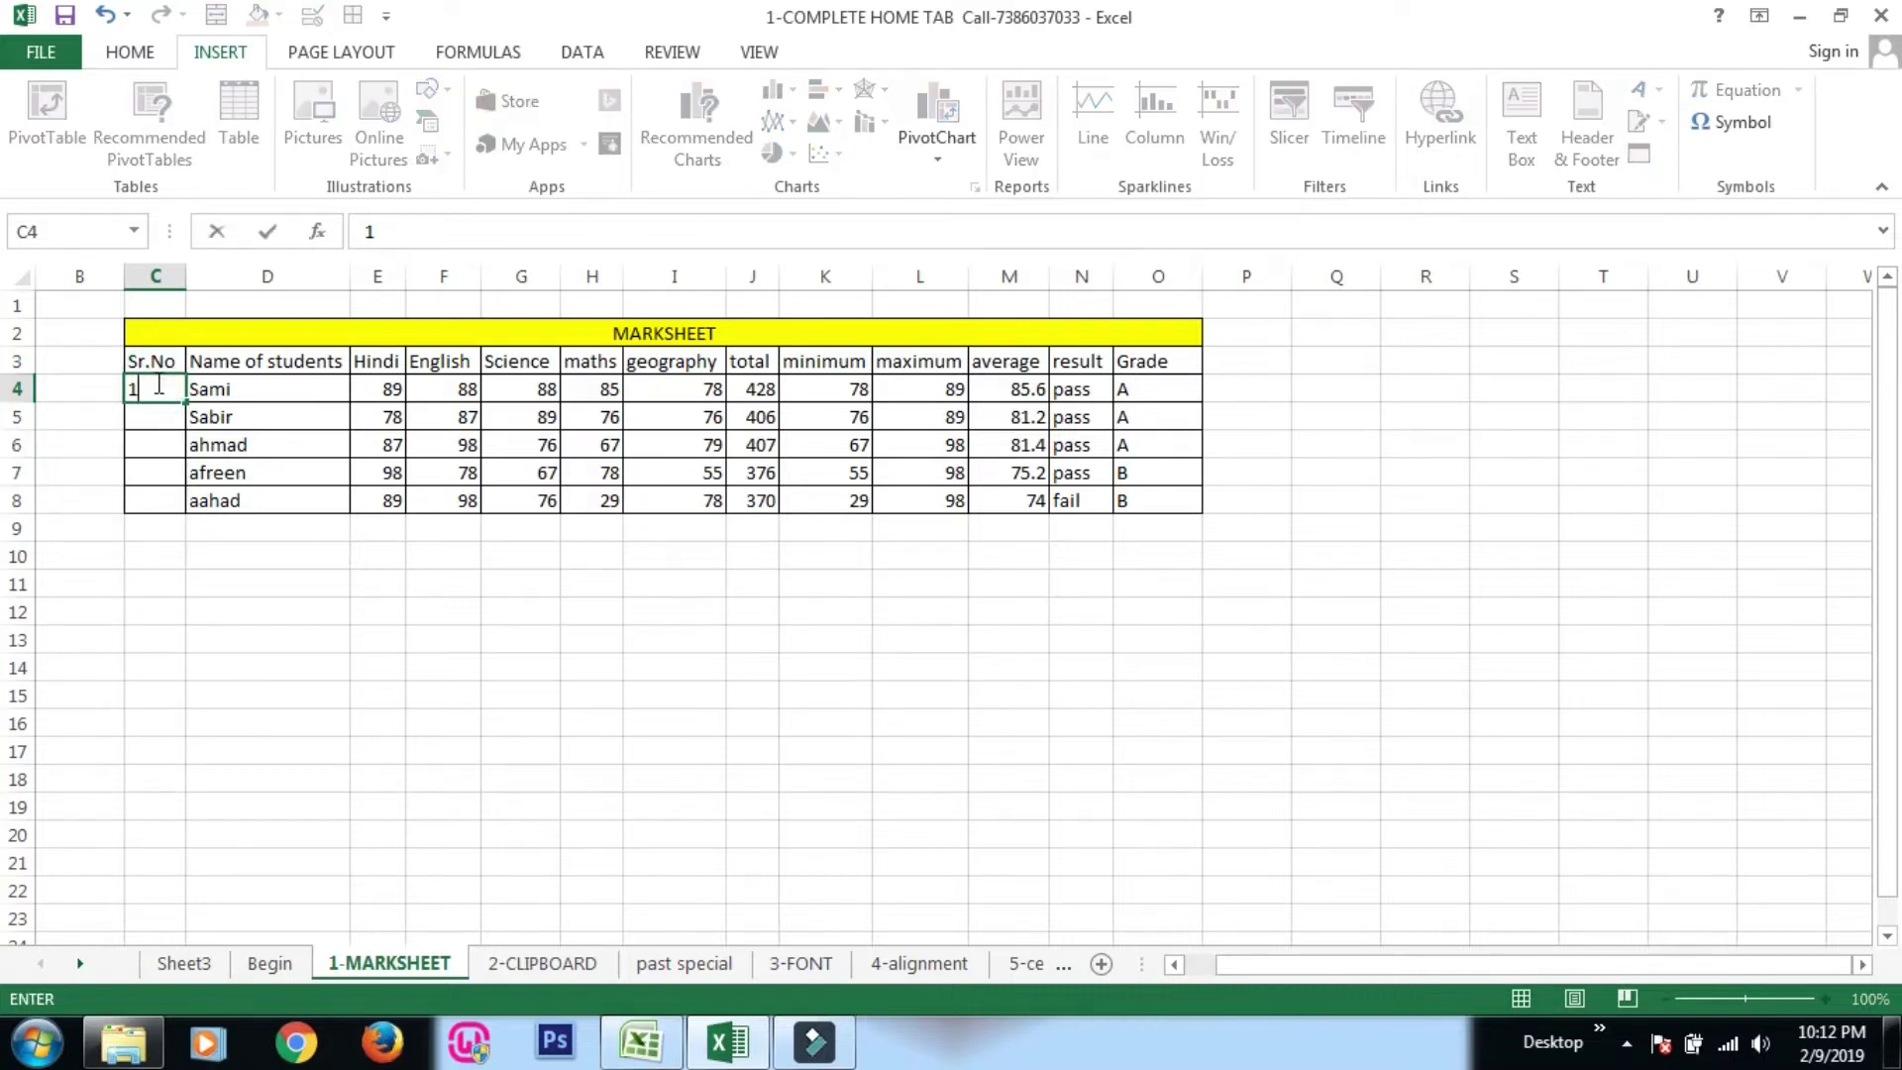
pyautogui.click(217, 578)
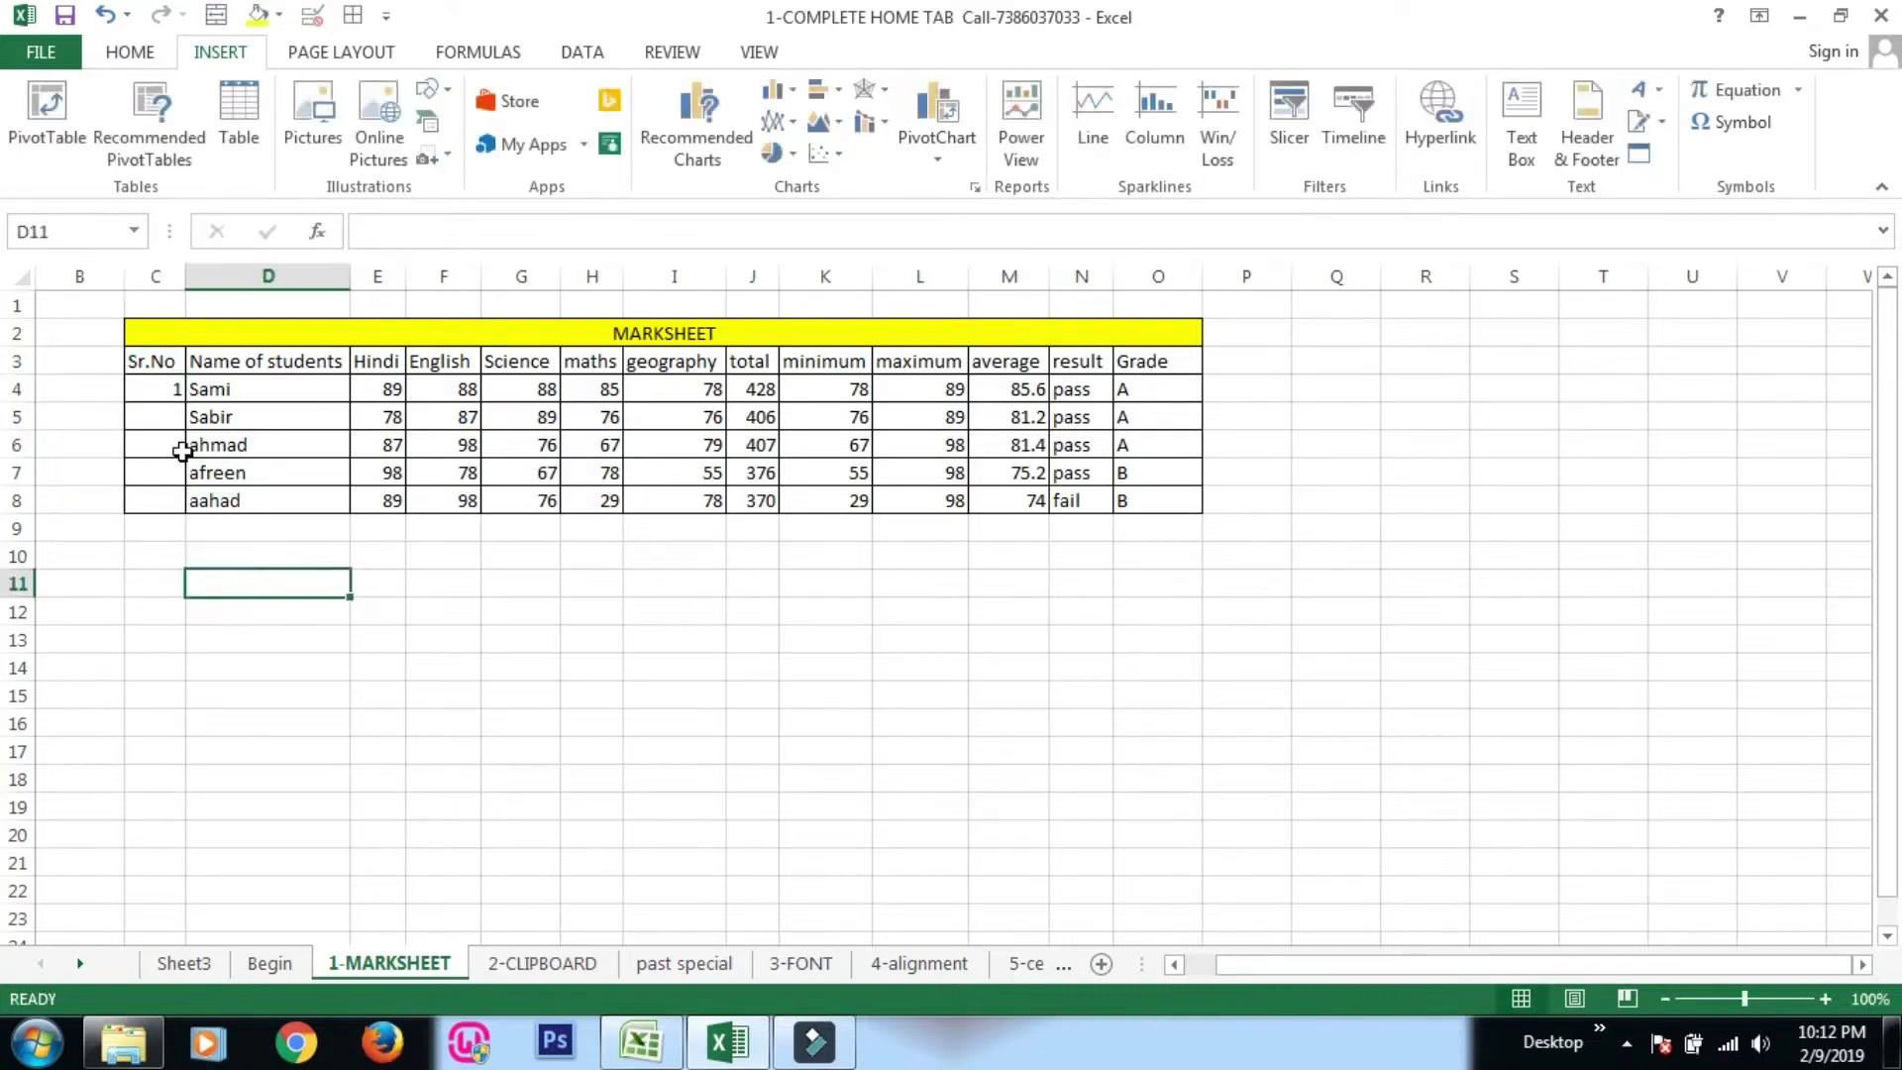
pyautogui.click(173, 397)
pyautogui.moveTo(185, 402); pyautogui.dragTo(174, 504)
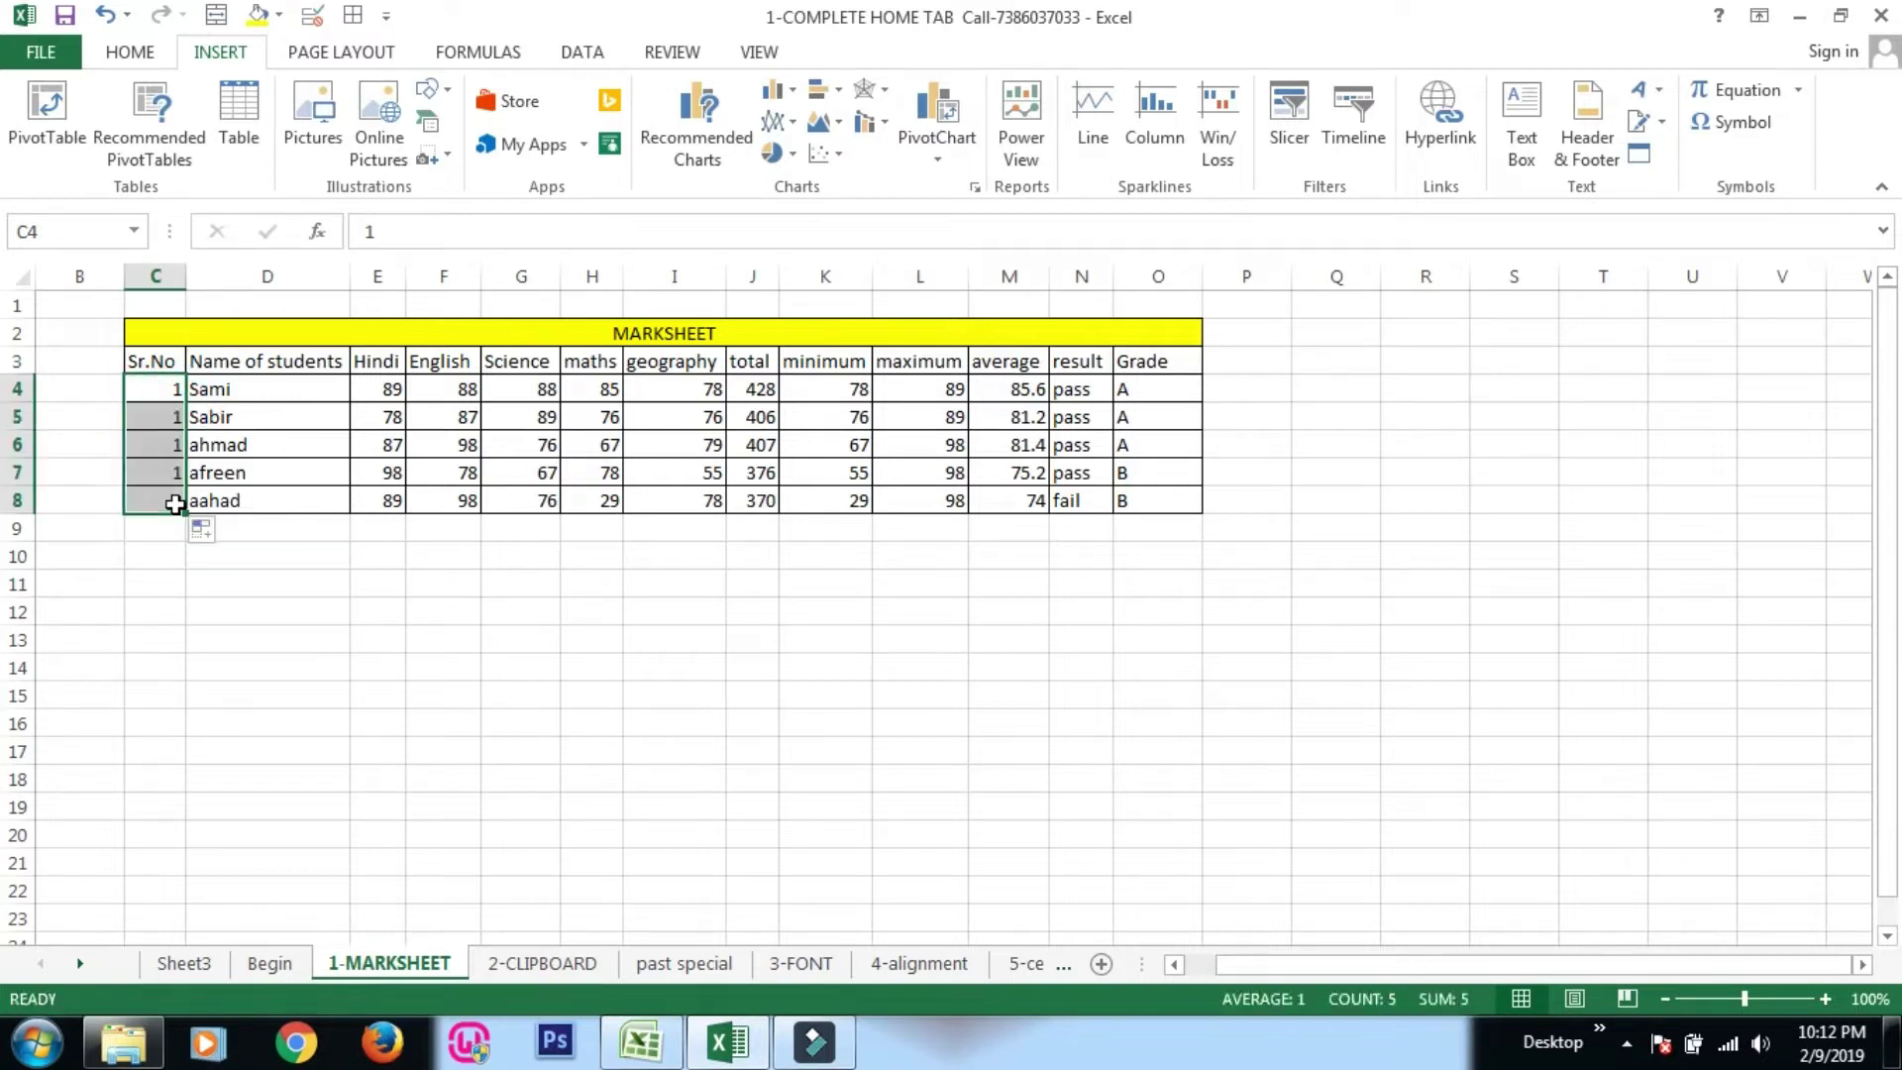
pyautogui.moveTo(205, 531)
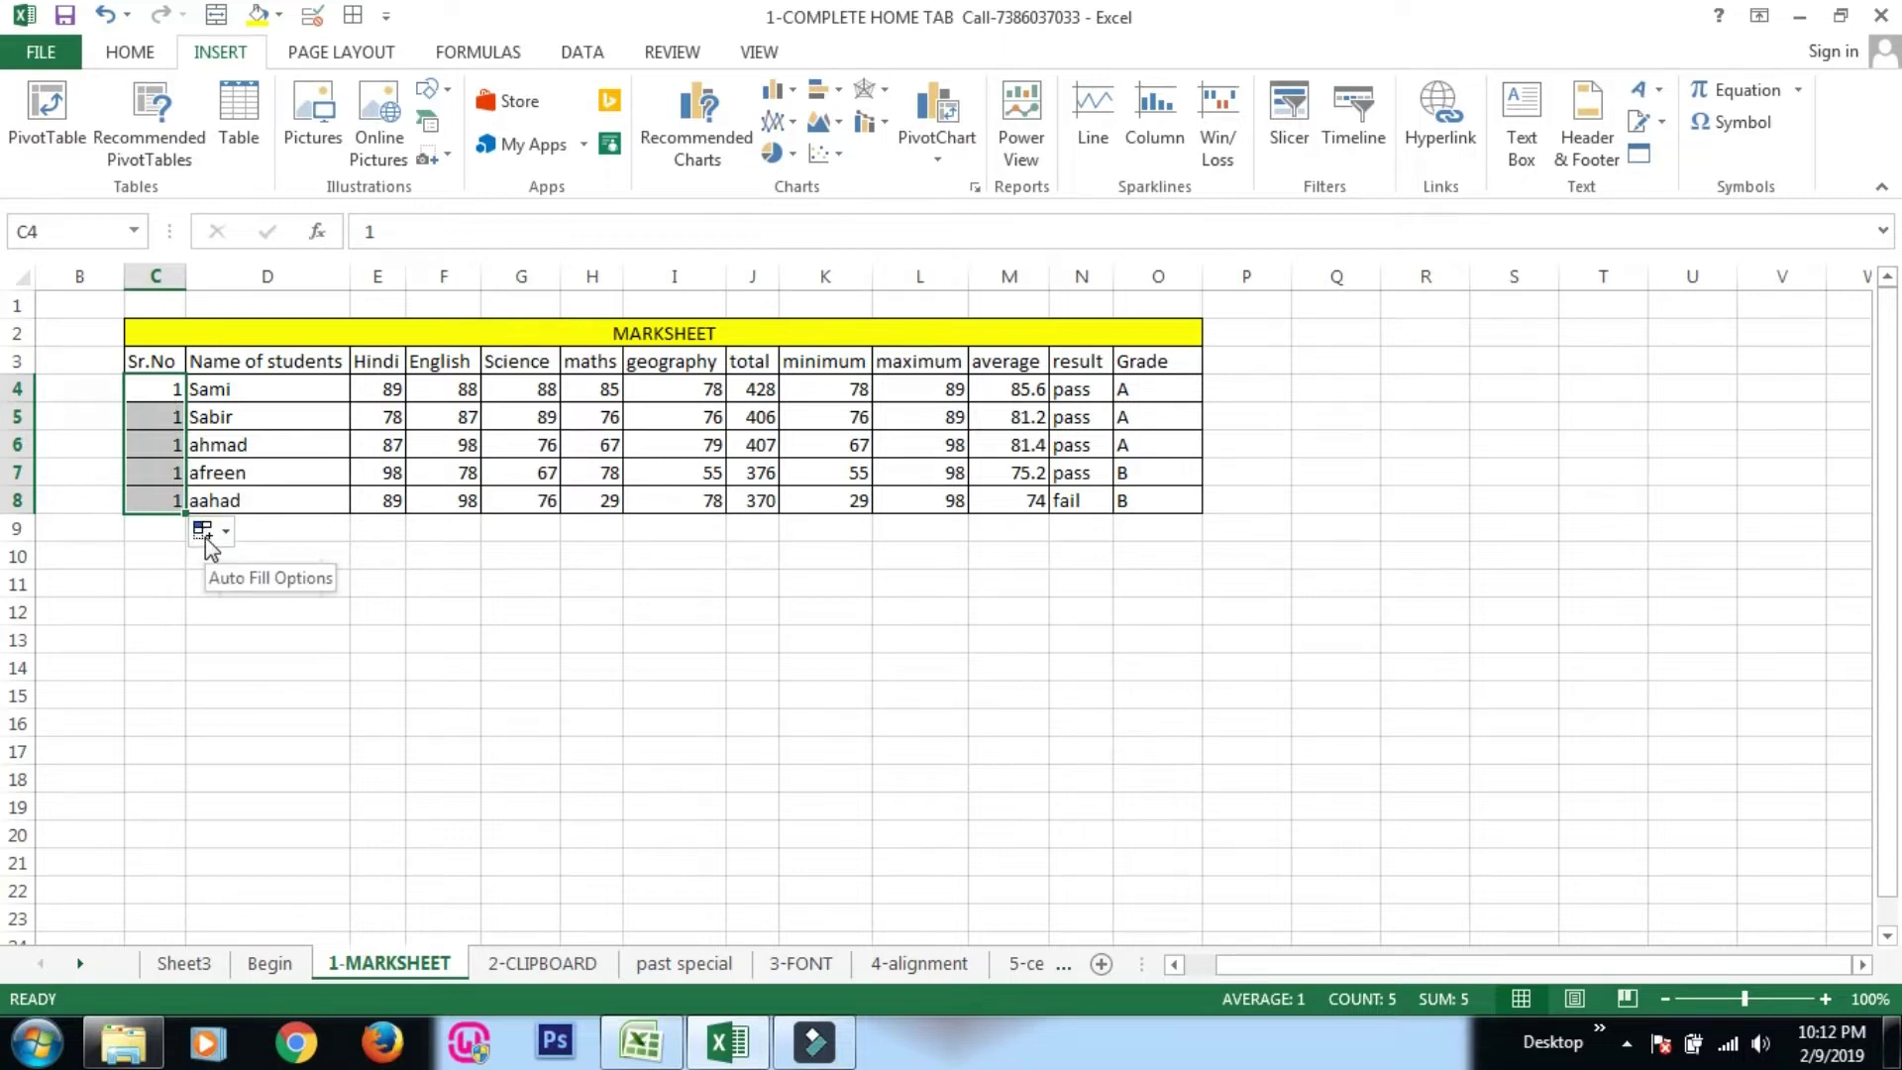
pyautogui.click(210, 539)
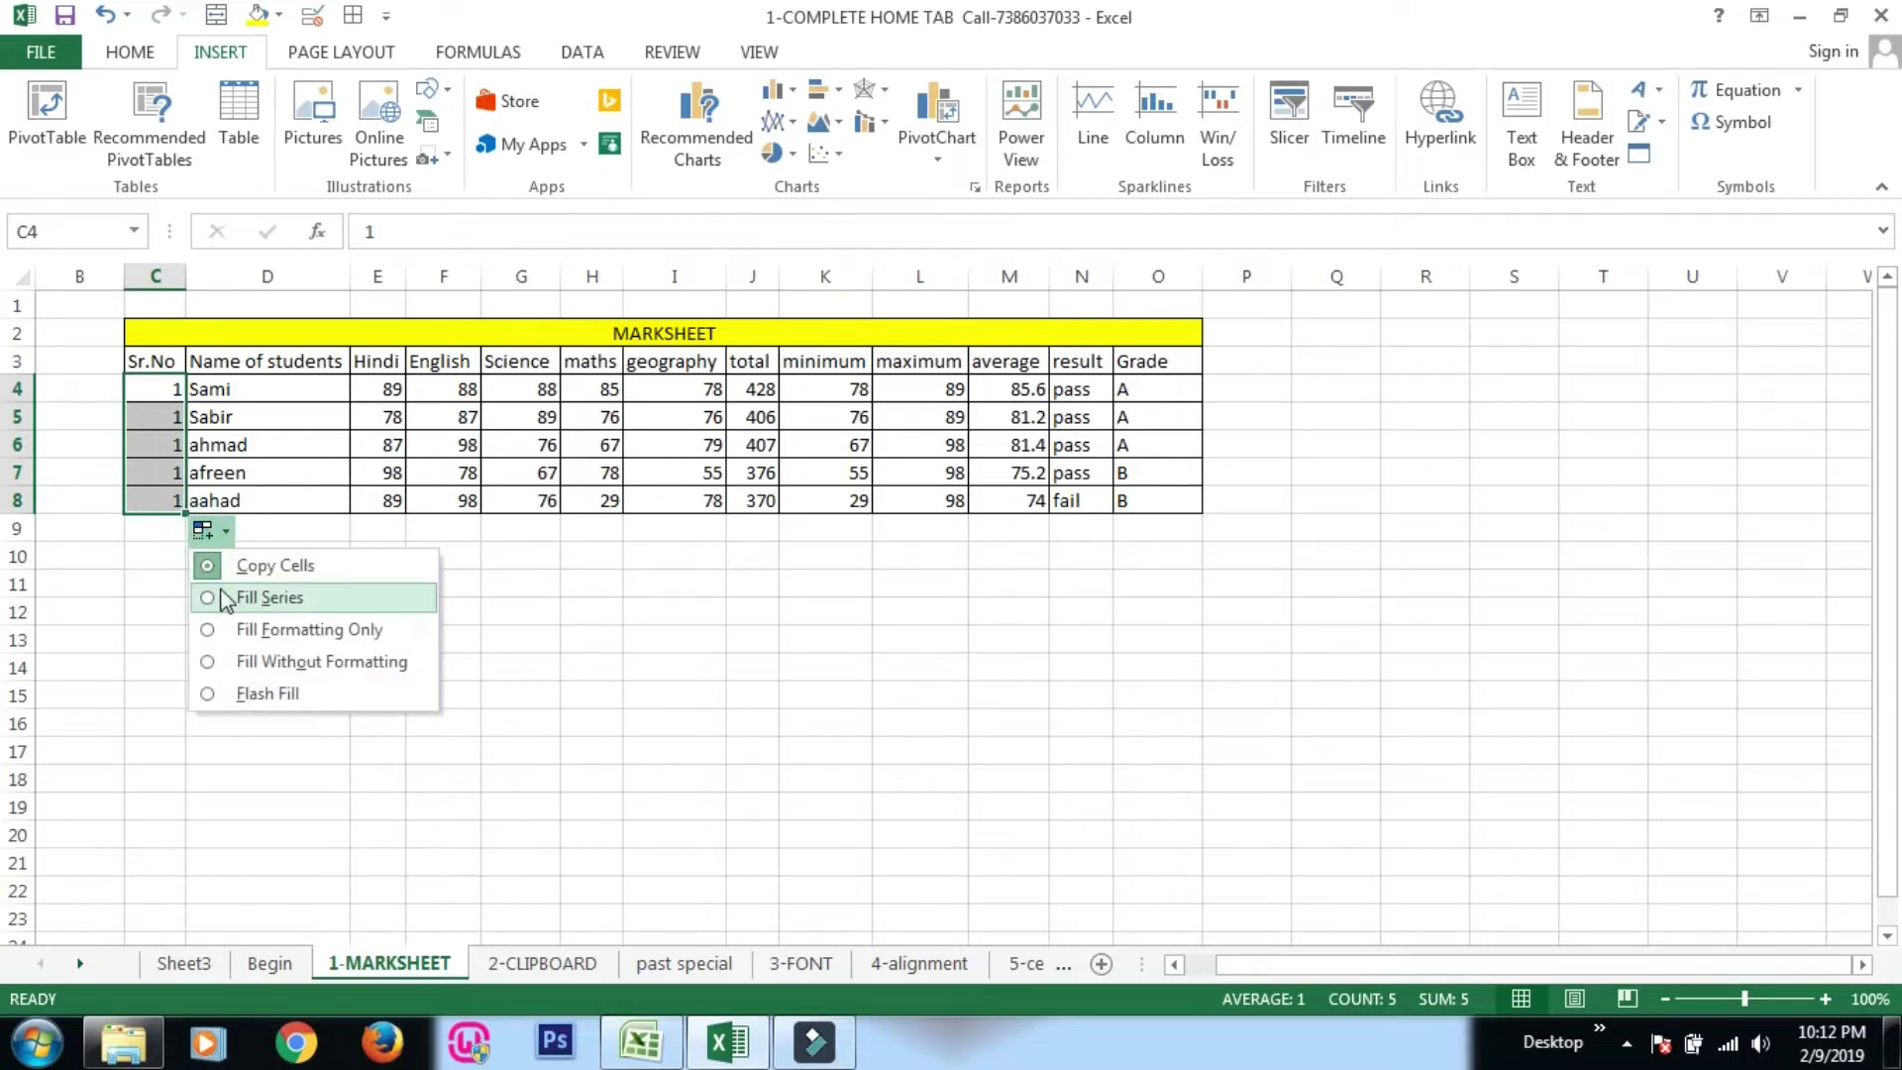
pyautogui.click(224, 598)
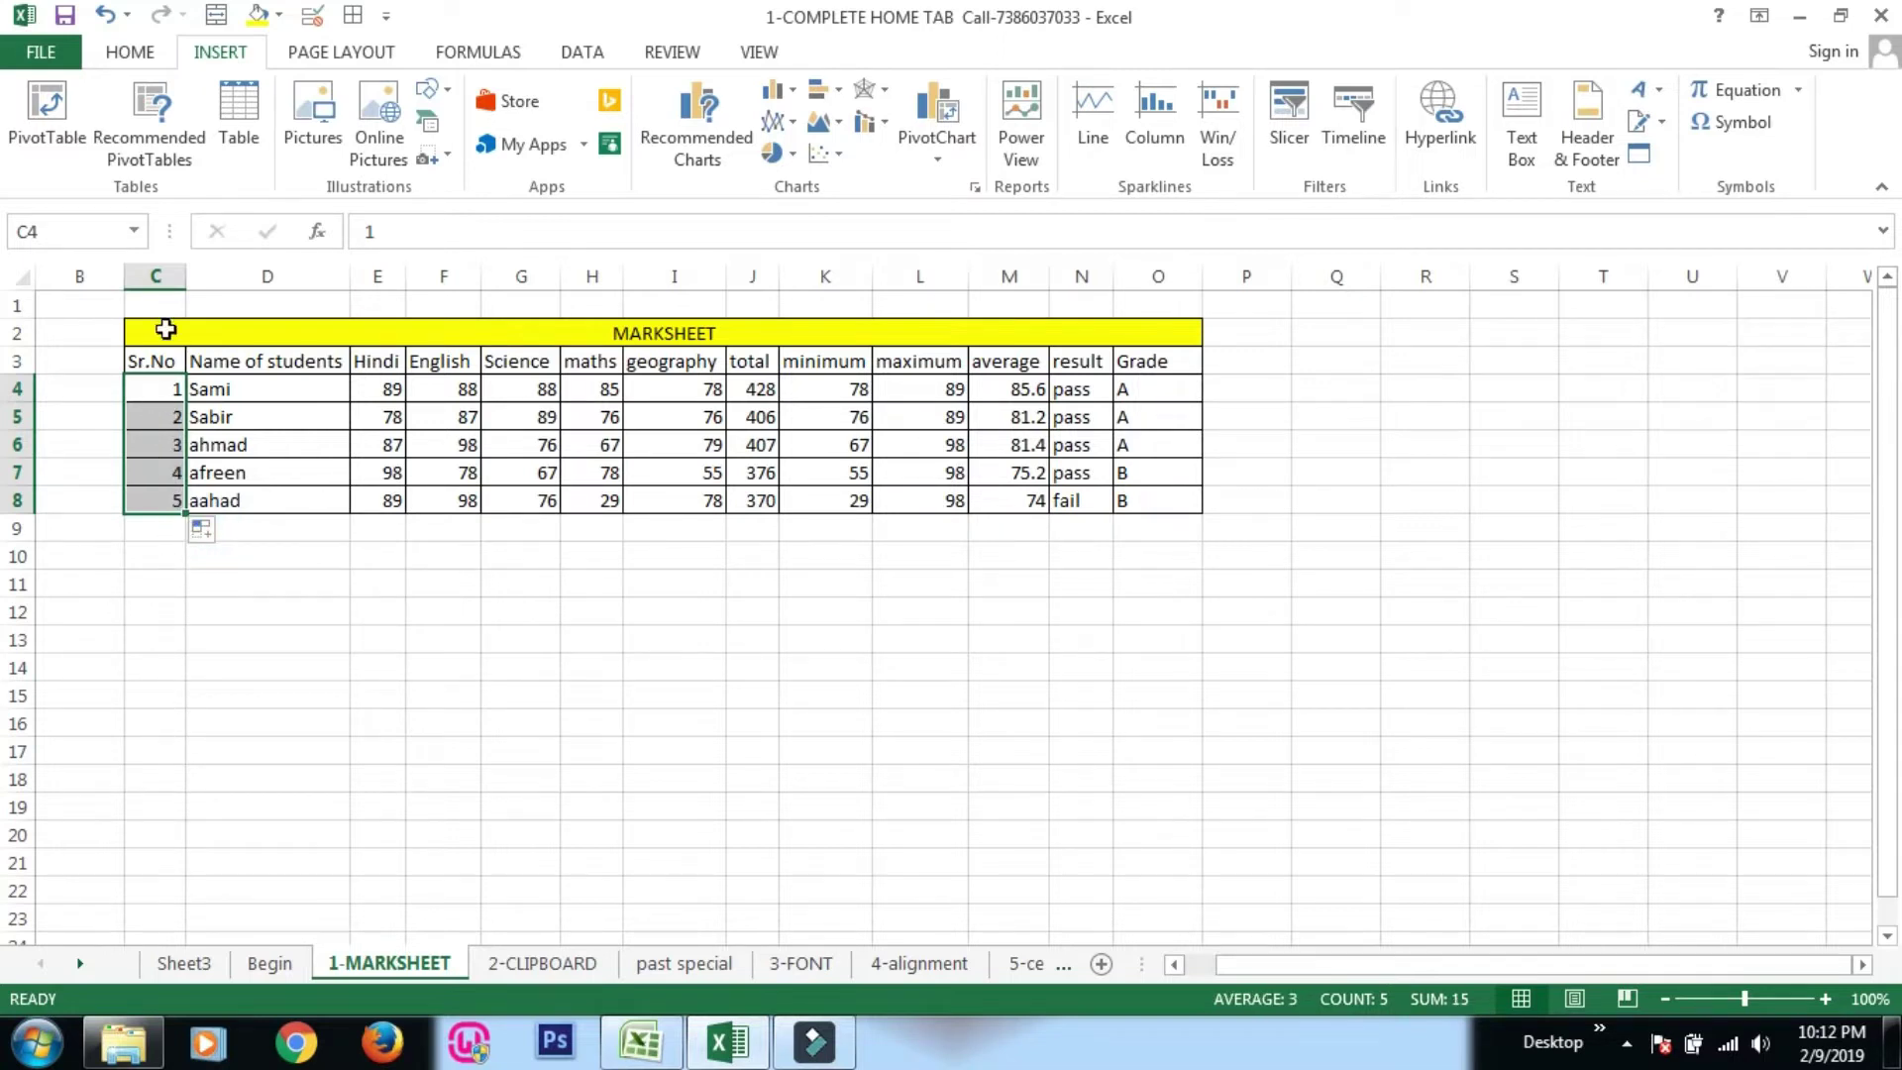
pyautogui.click(252, 746)
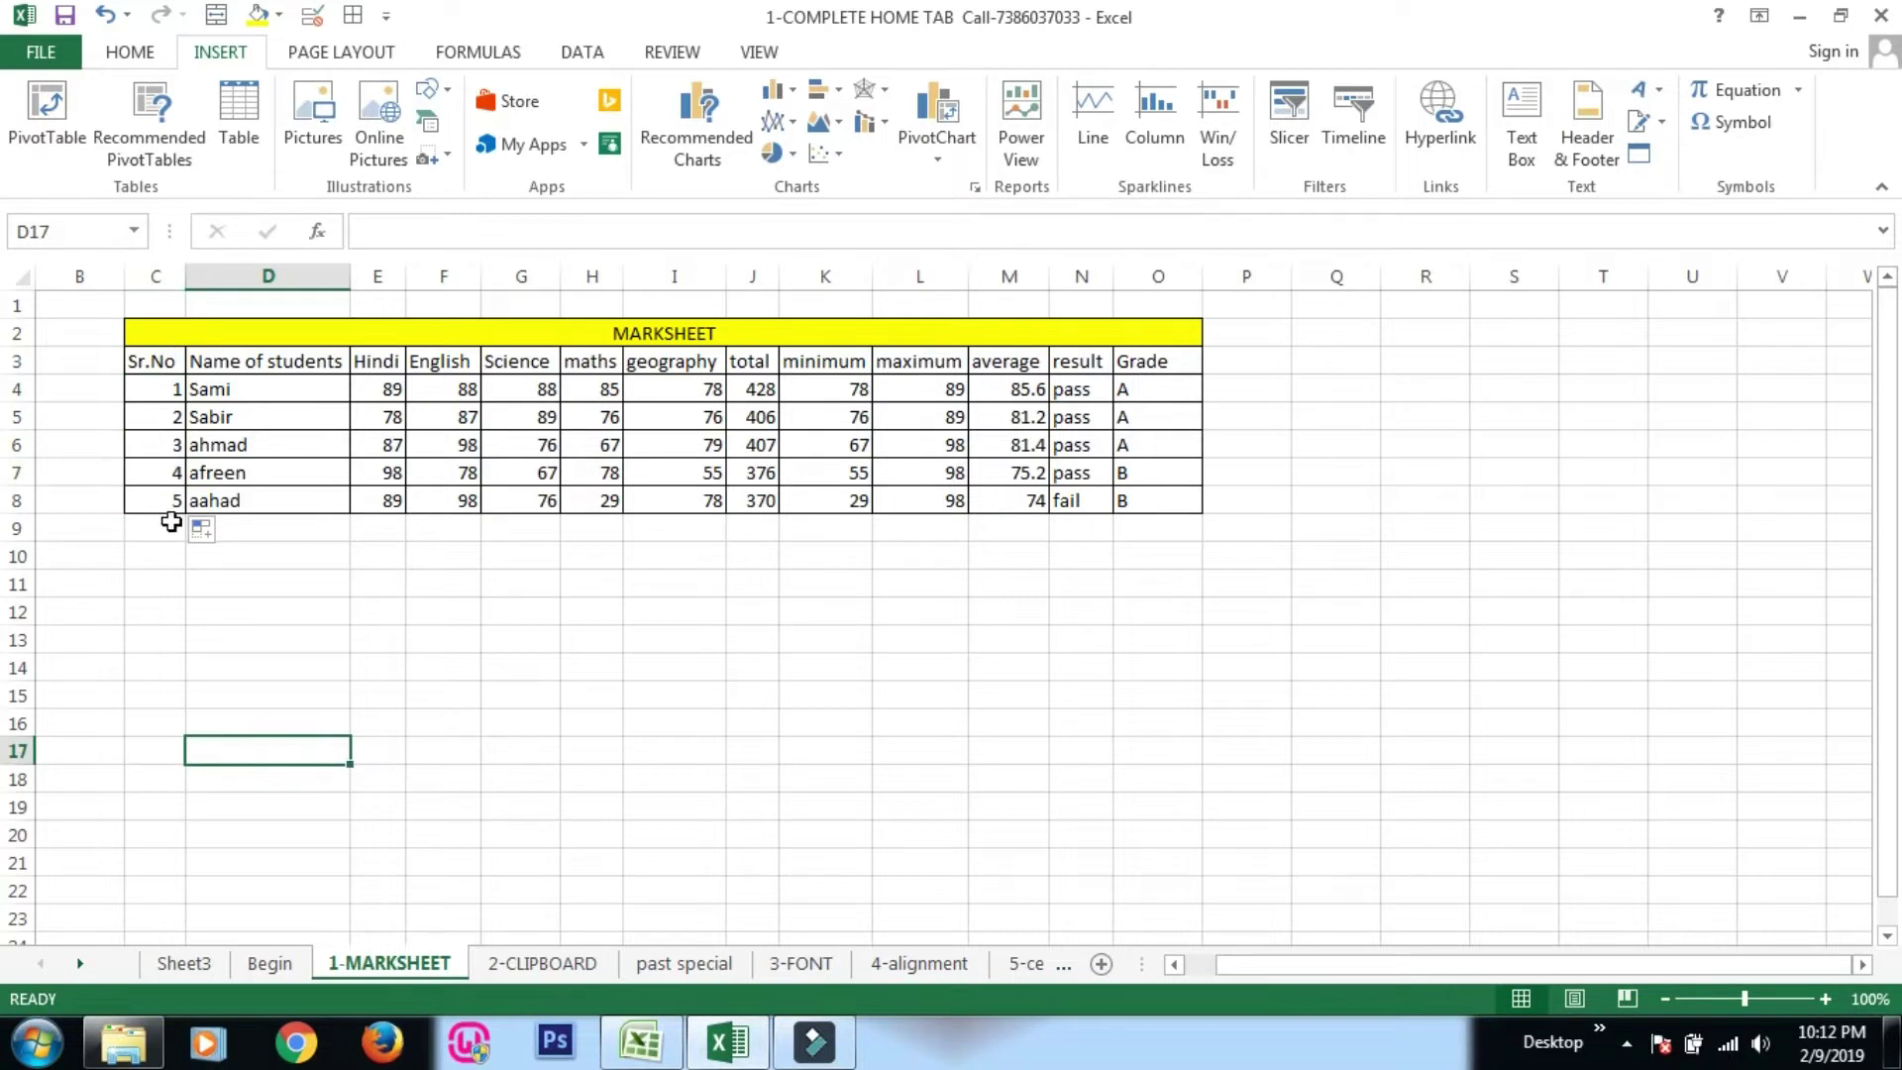
# - Centre the Sr.No values in C4:C8
pyautogui.click(119, 50)
pyautogui.moveTo(170, 392); pyautogui.dragTo(169, 495)
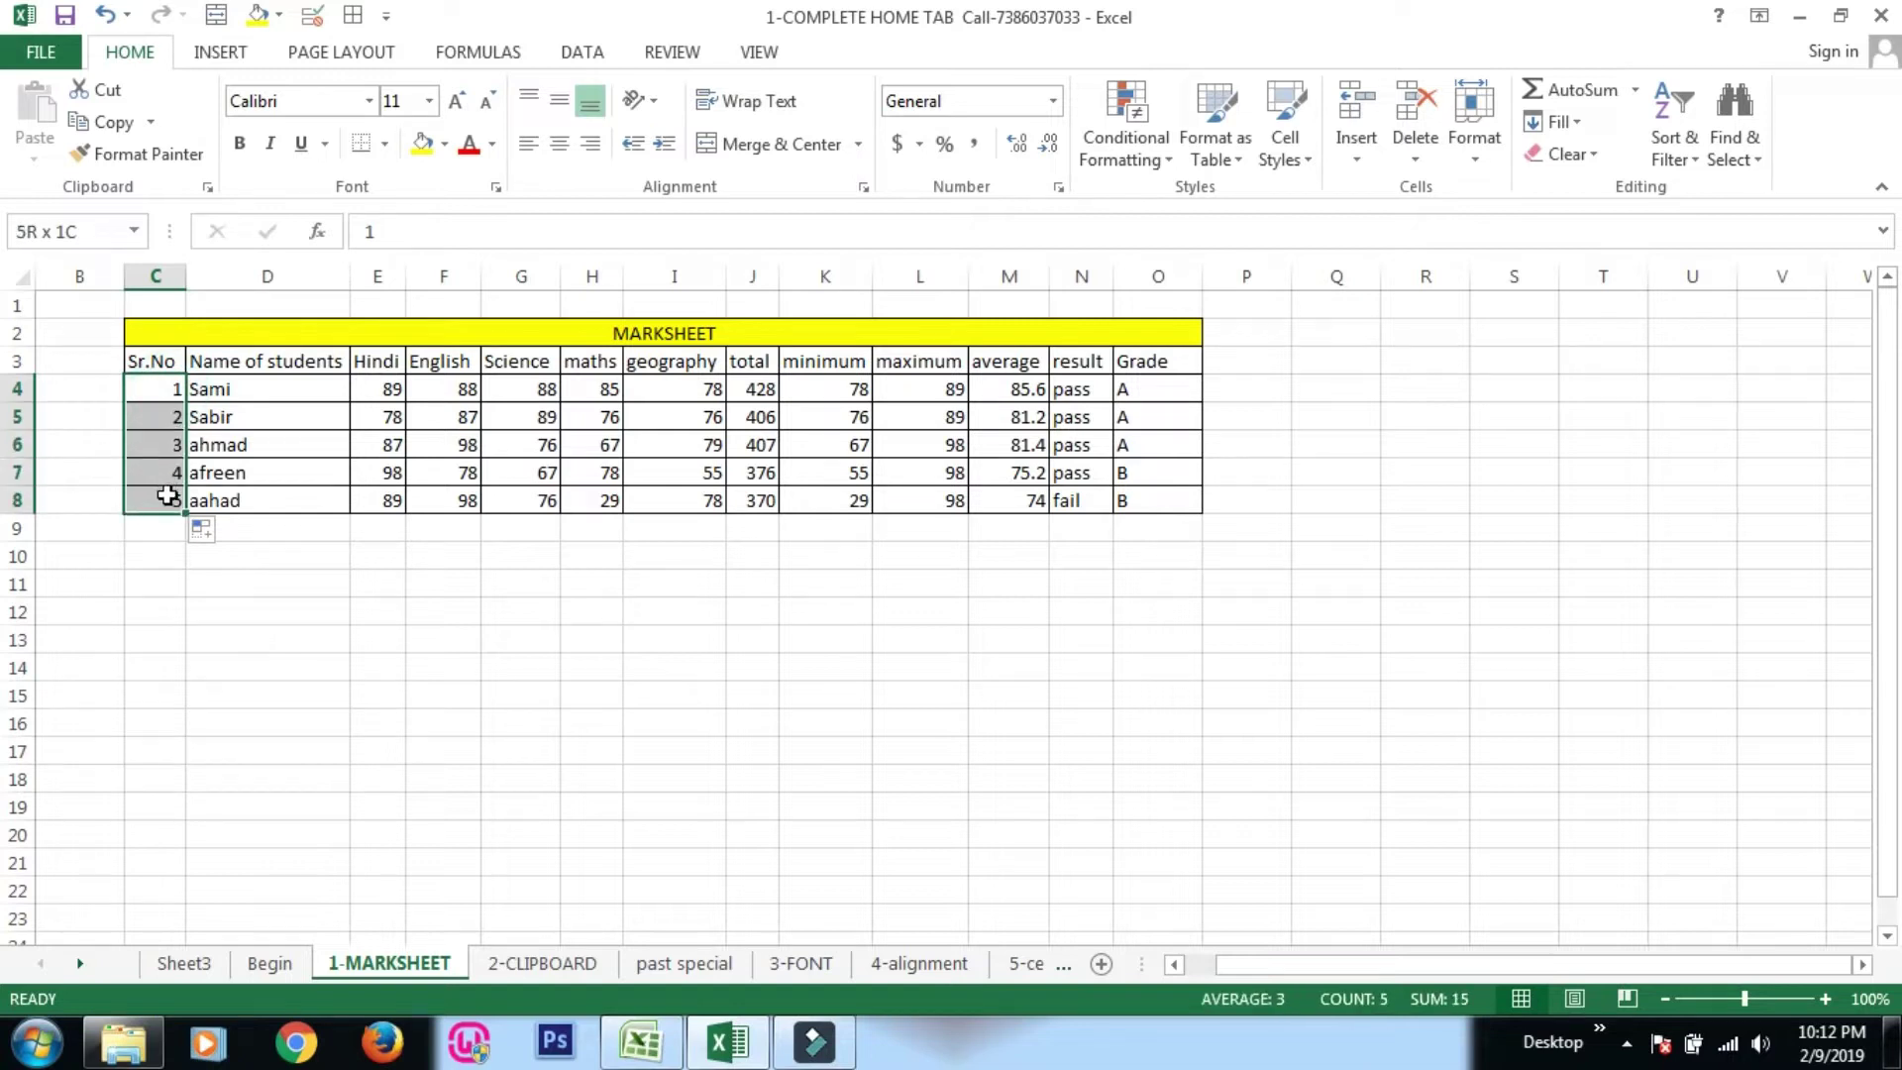
pyautogui.click(560, 145)
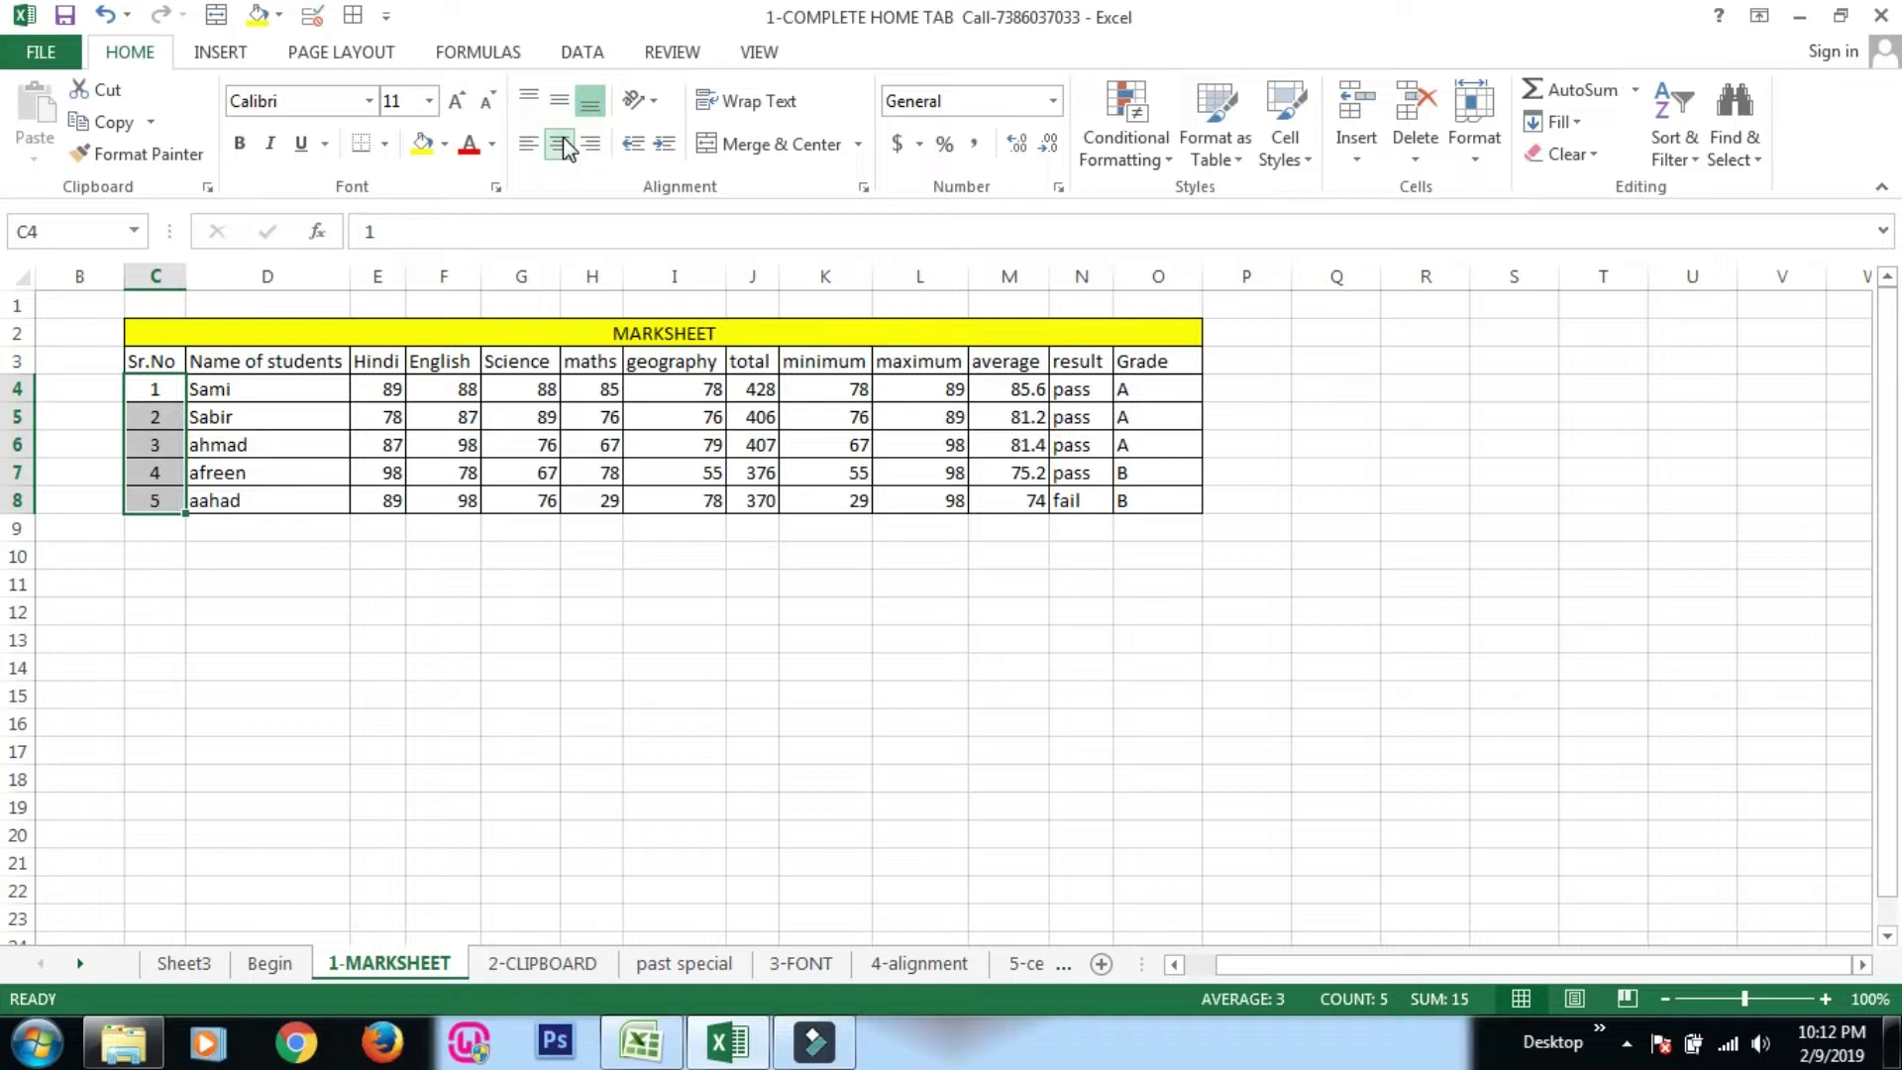
pyautogui.click(263, 638)
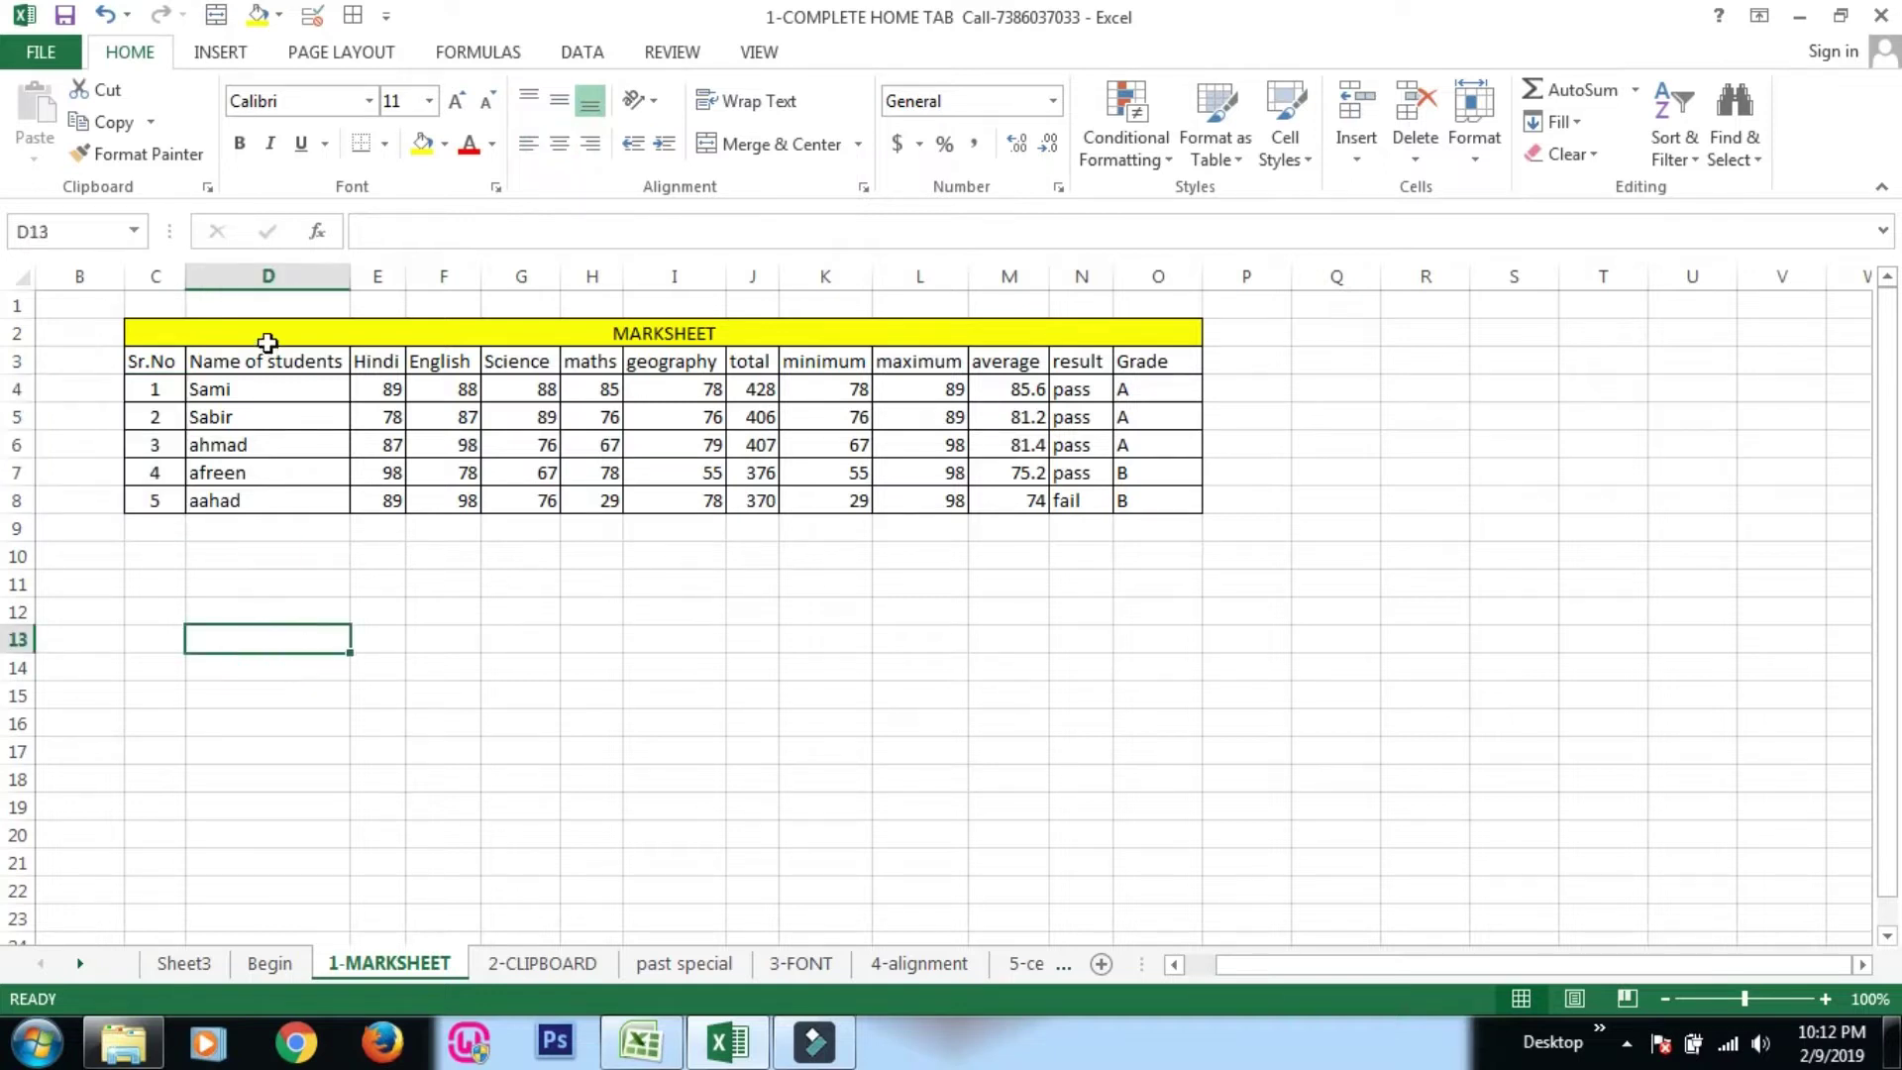
# - Centre all subject marks in E4:I8
pyautogui.click(382, 365)
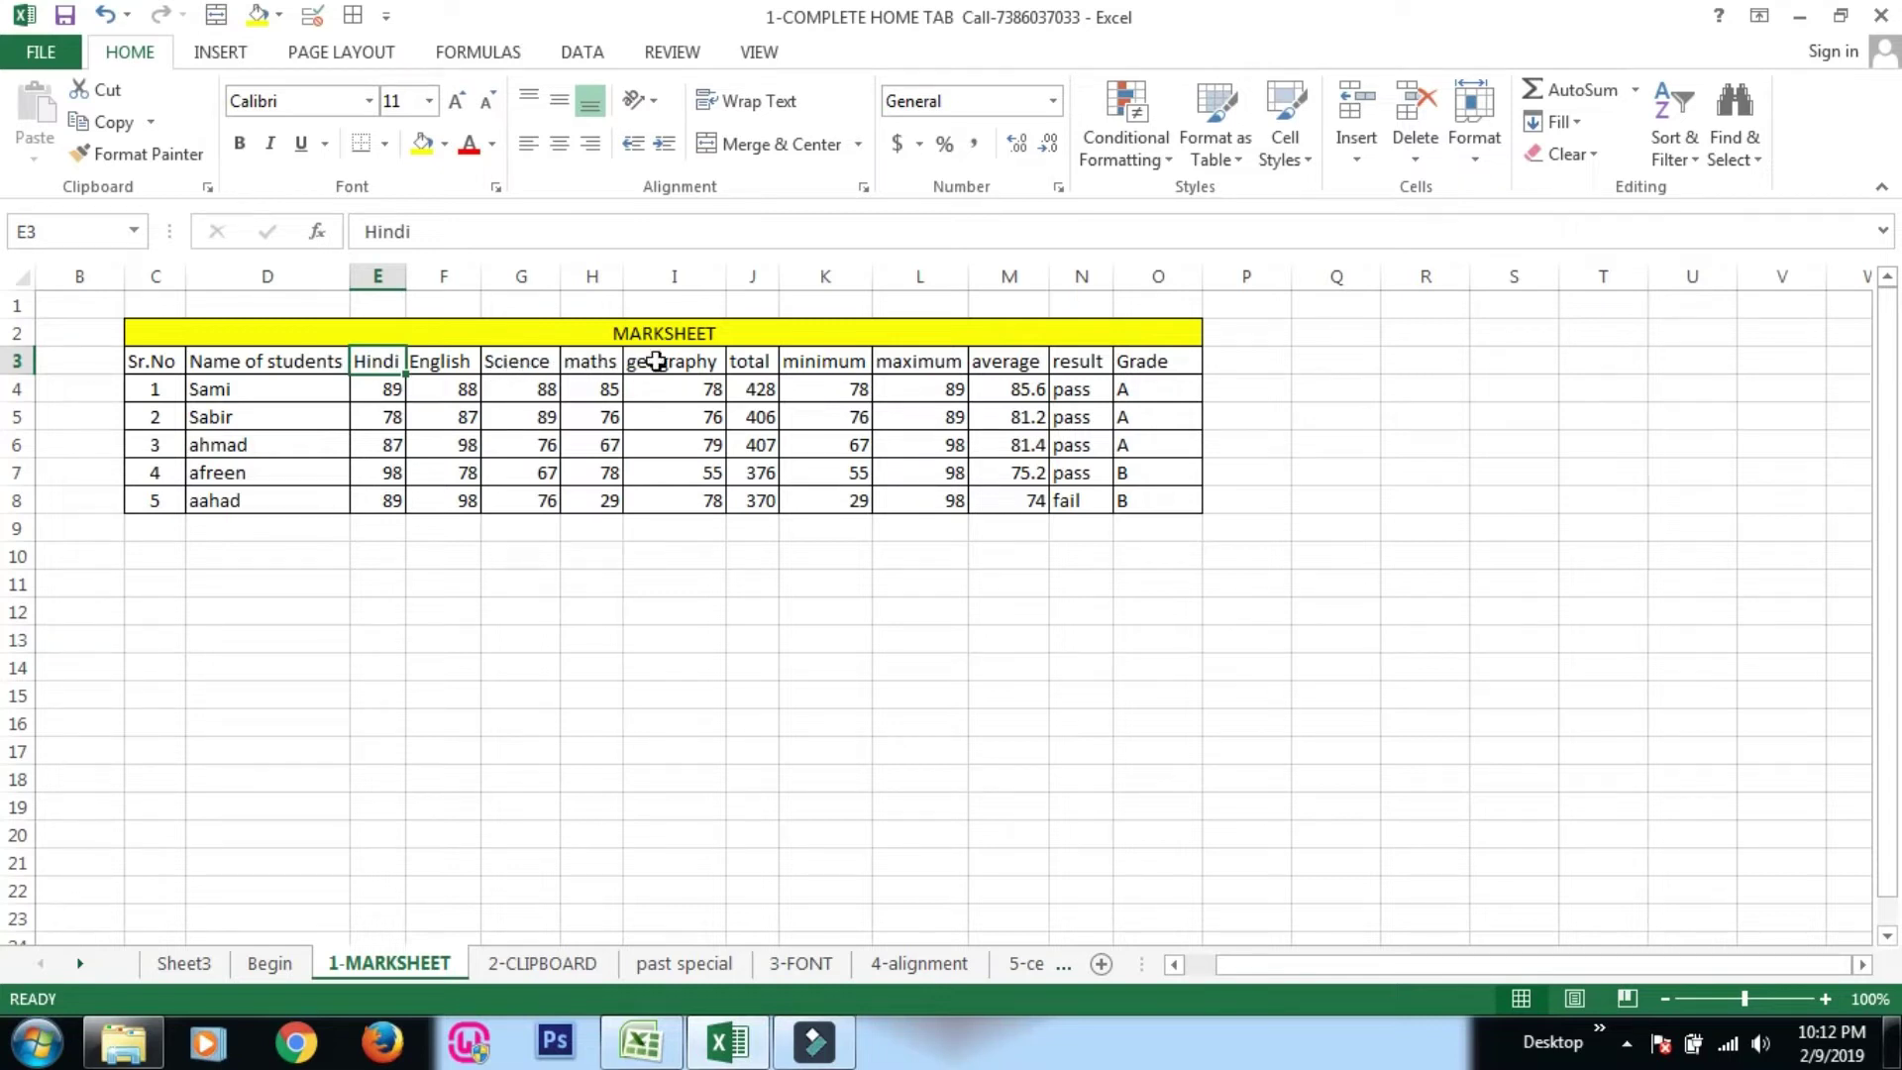
pyautogui.click(695, 362)
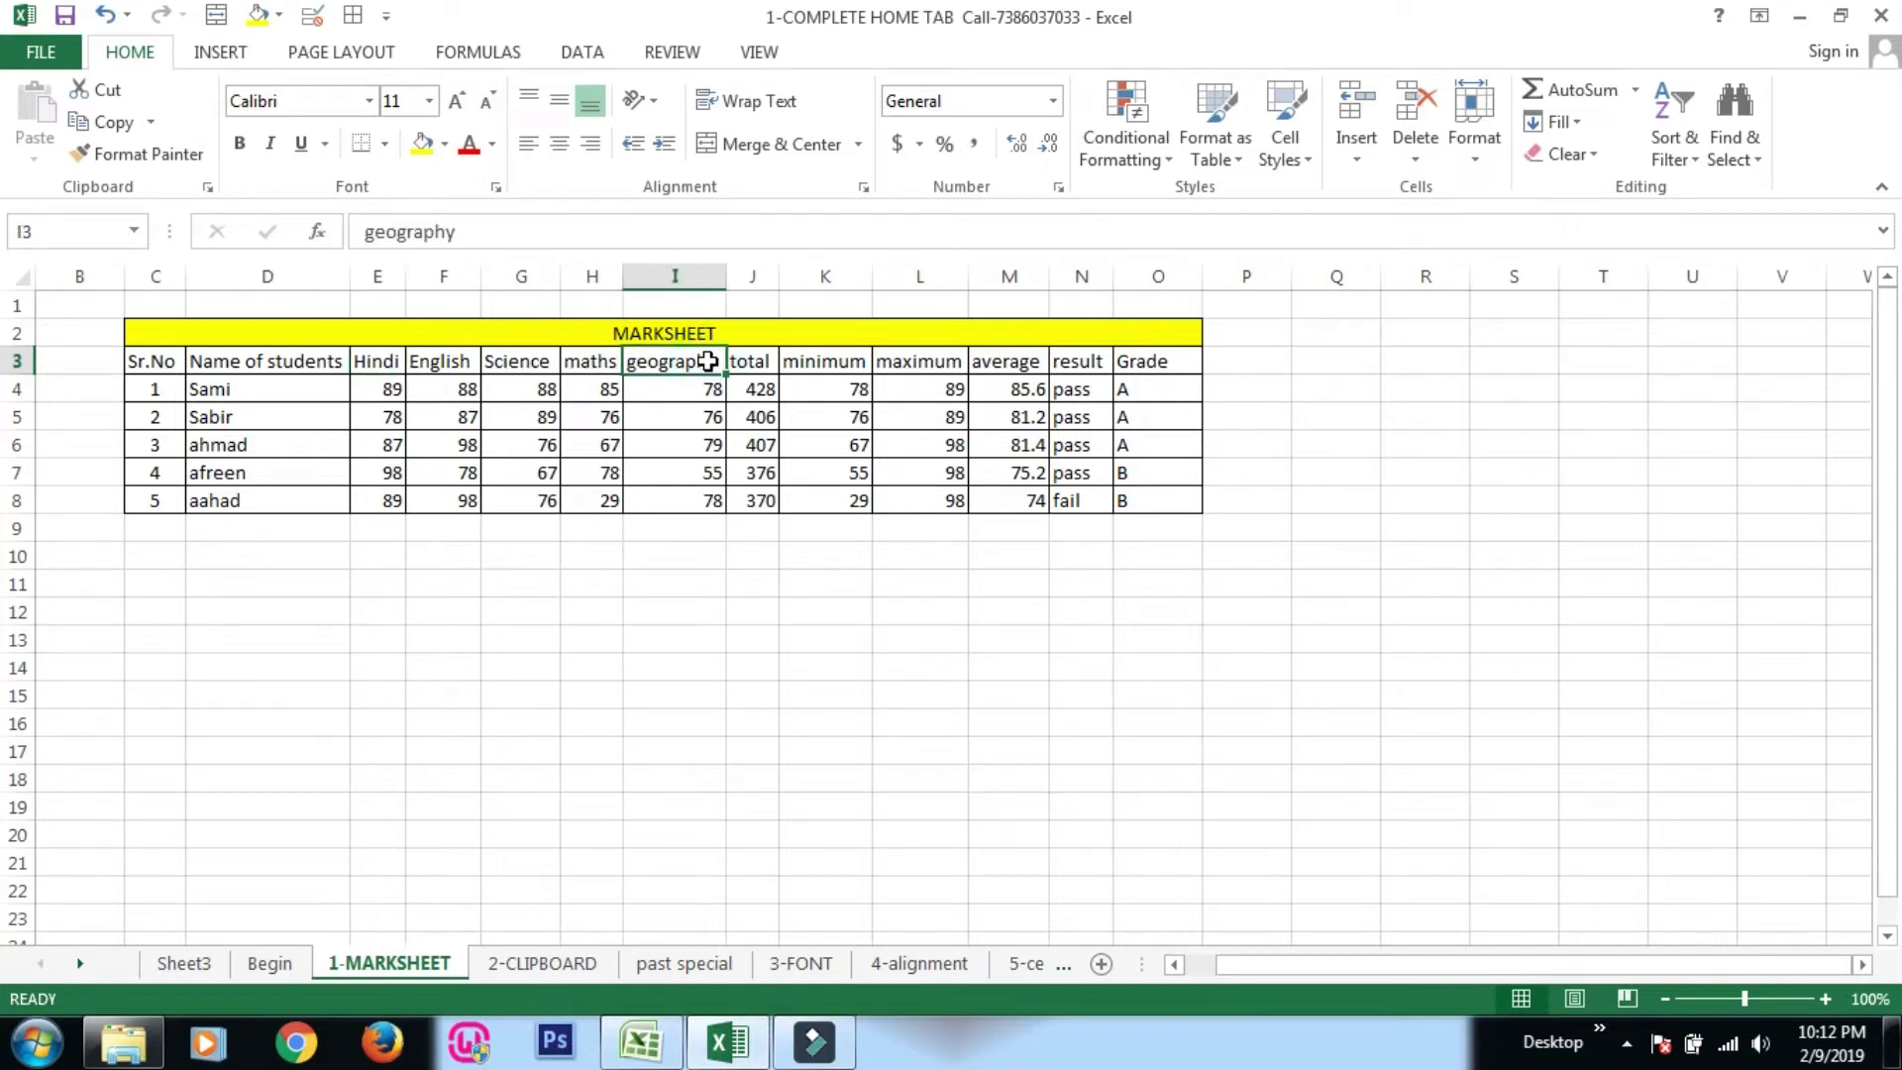
pyautogui.click(390, 386)
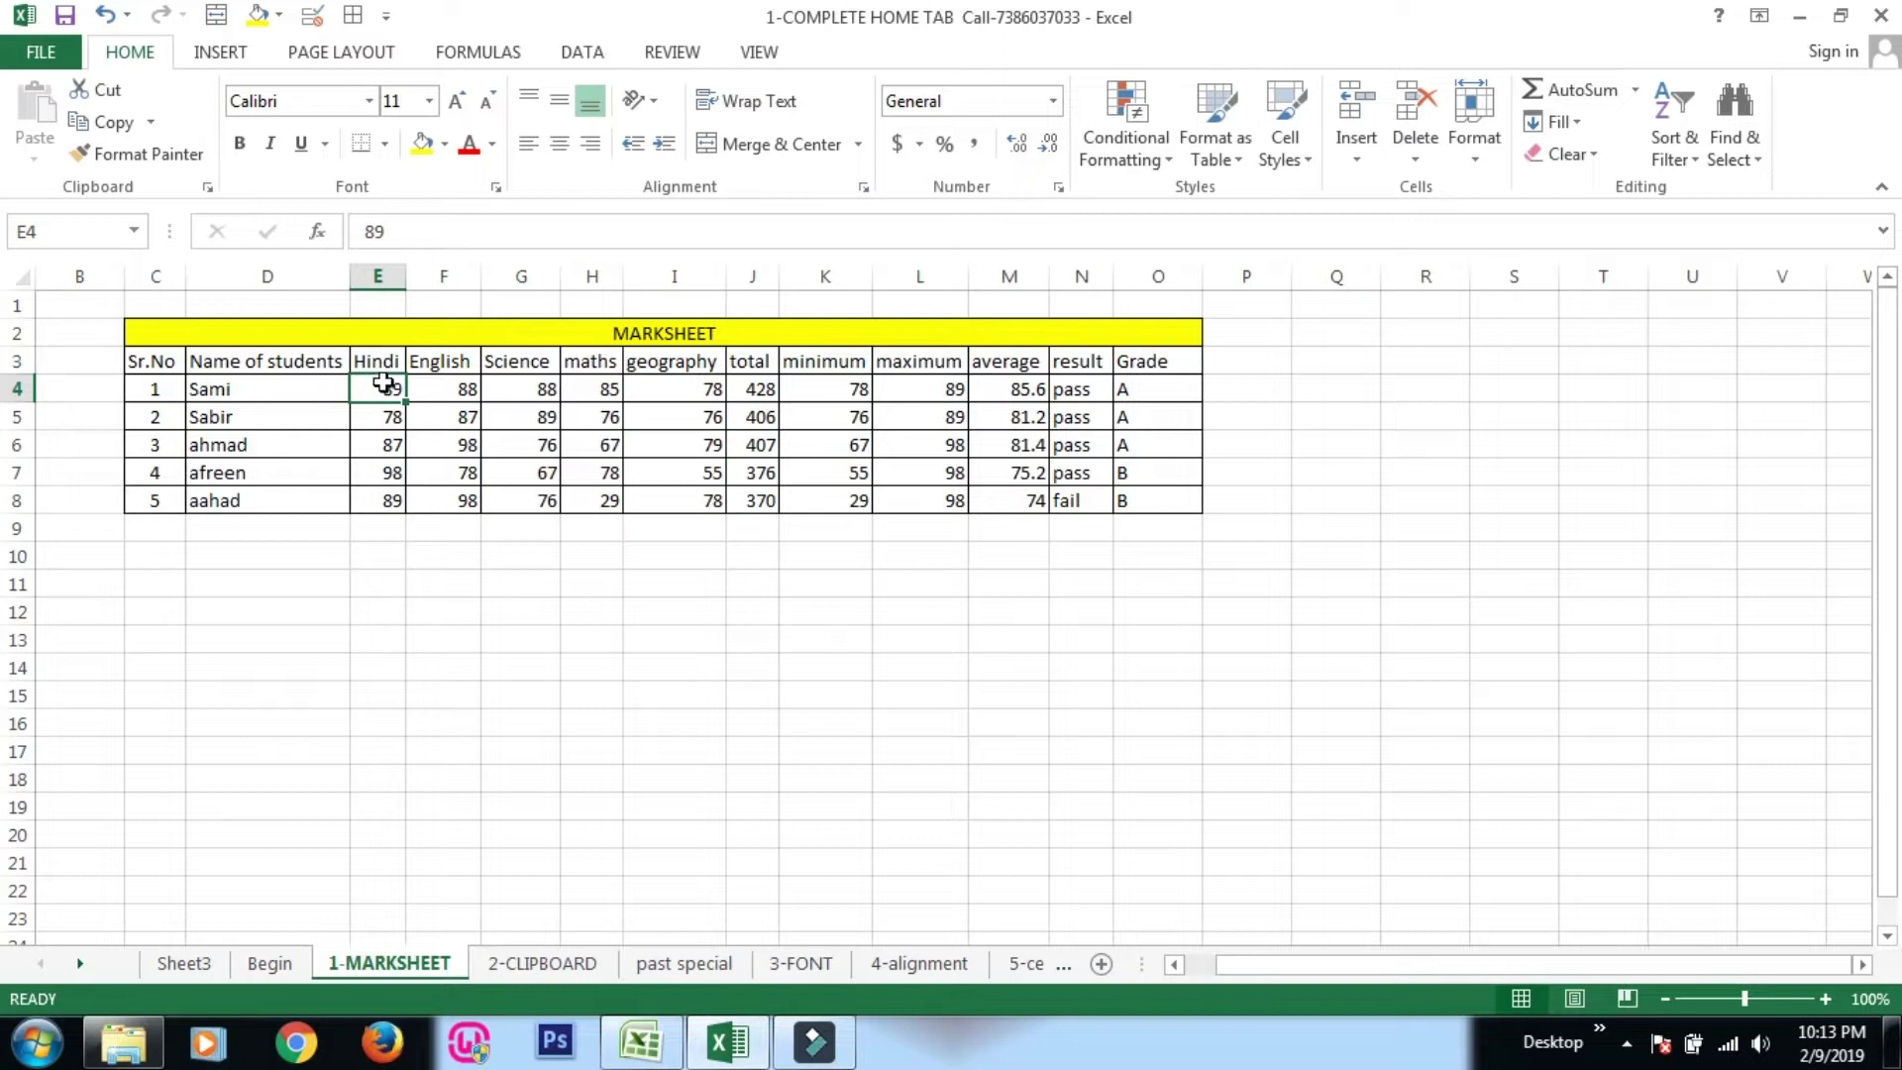
pyautogui.moveTo(384, 384); pyautogui.dragTo(676, 500)
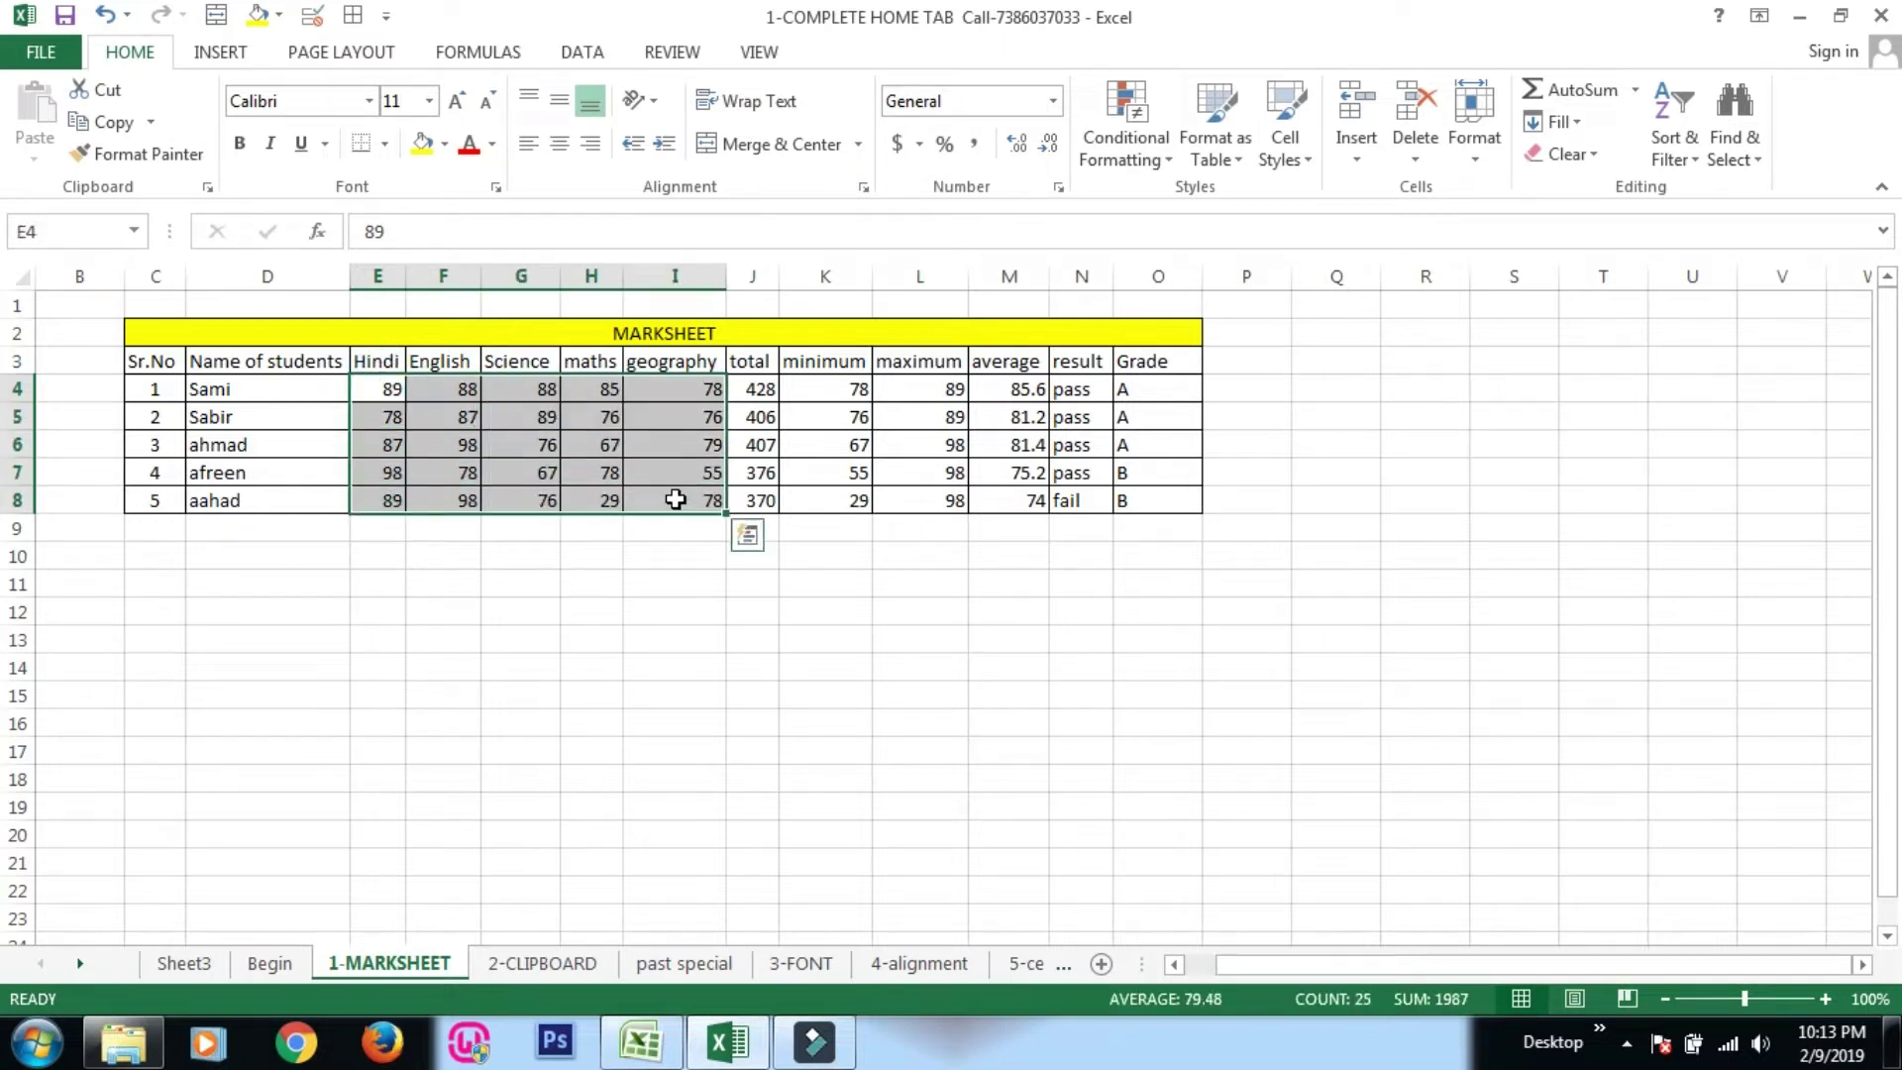
pyautogui.click(560, 141)
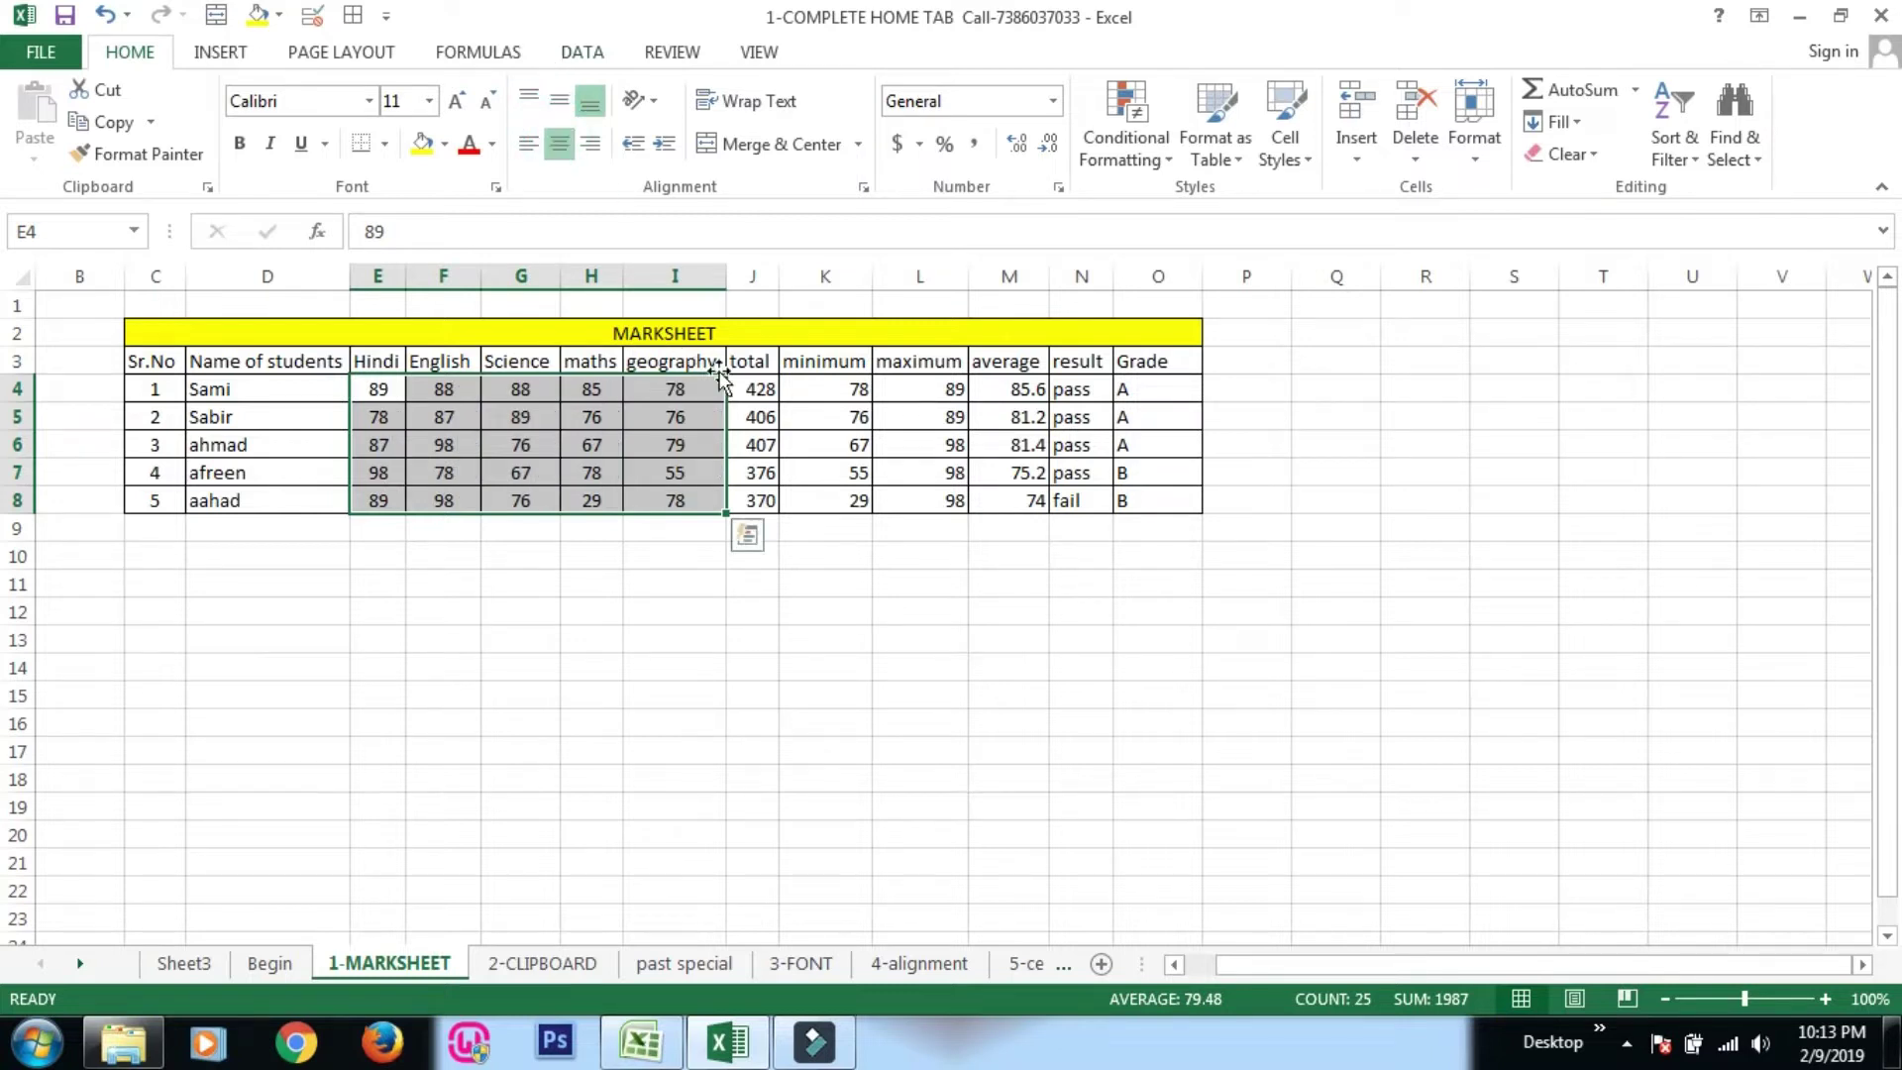
pyautogui.click(748, 361)
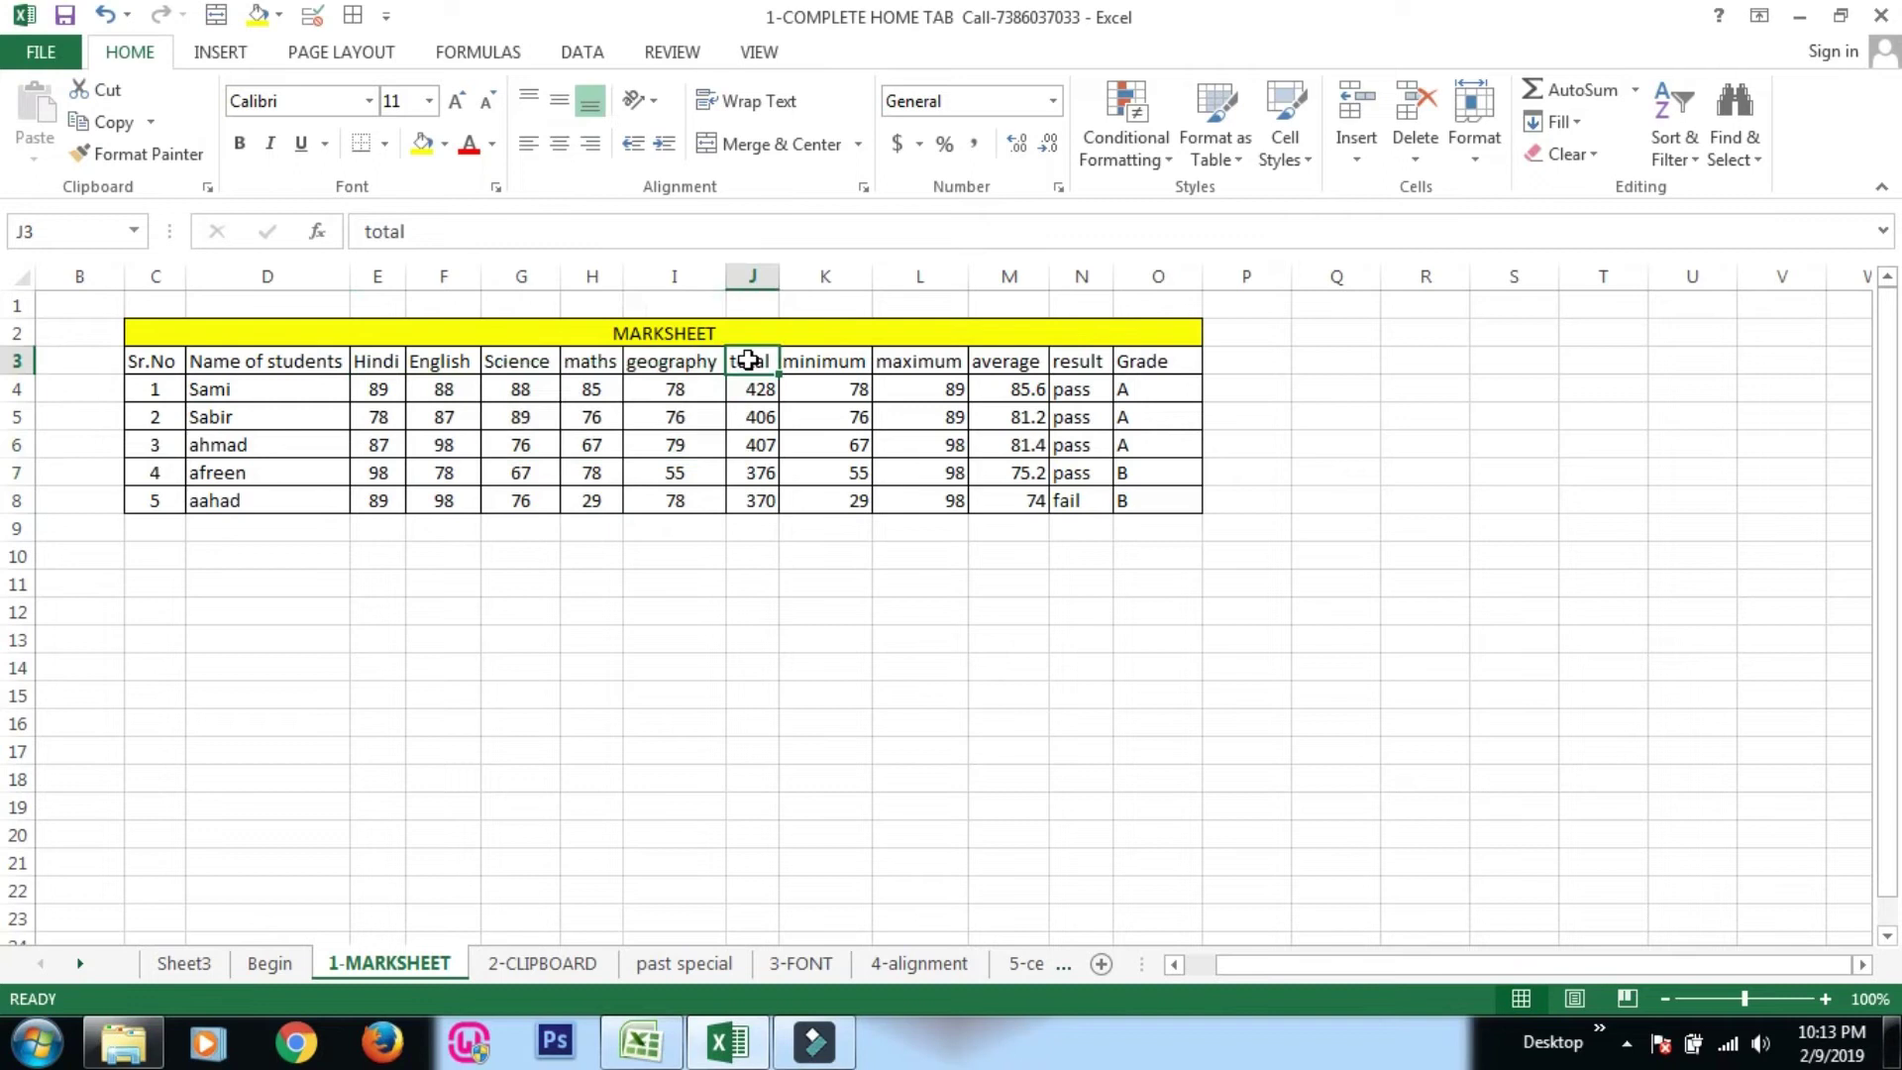
pyautogui.press('Down')
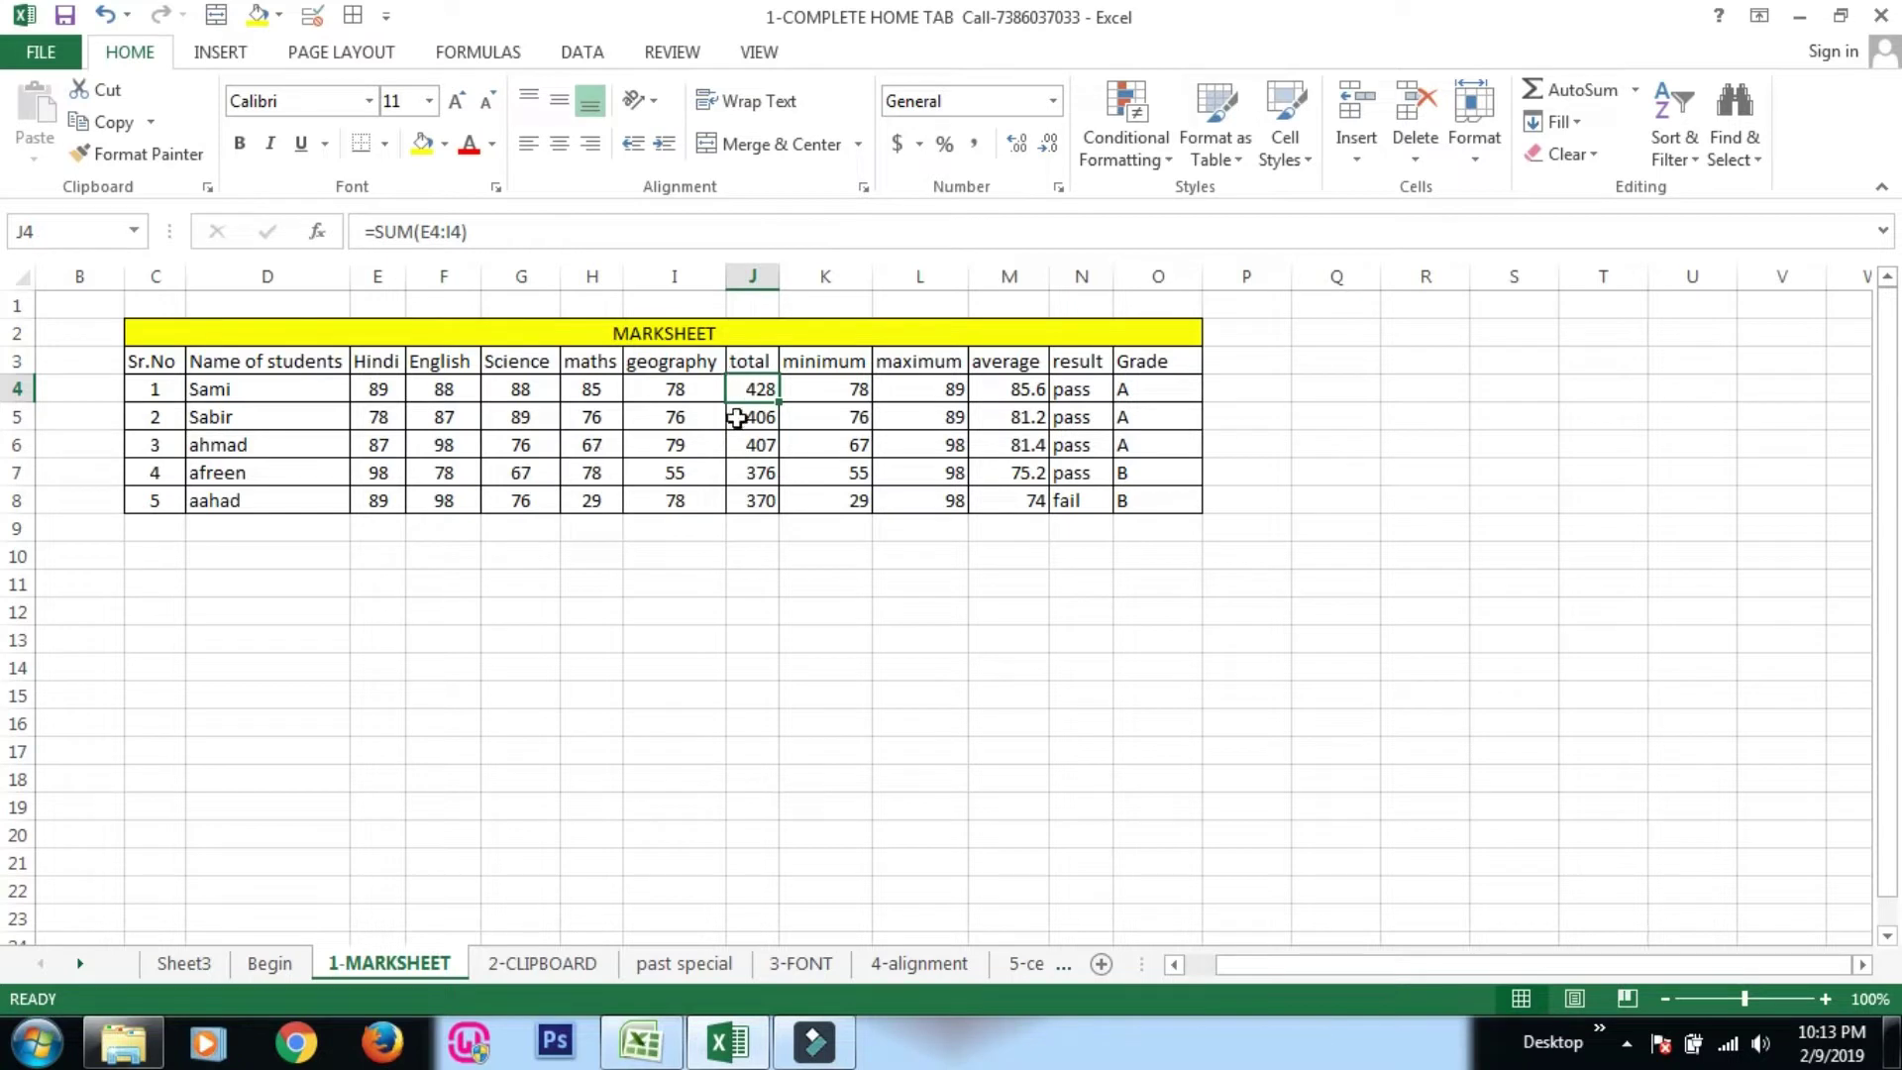
# - Enter =SUM(E4:I4) in J4 and fill it down to J8 for all five totals
pyautogui.click(760, 378)
pyautogui.write('=')
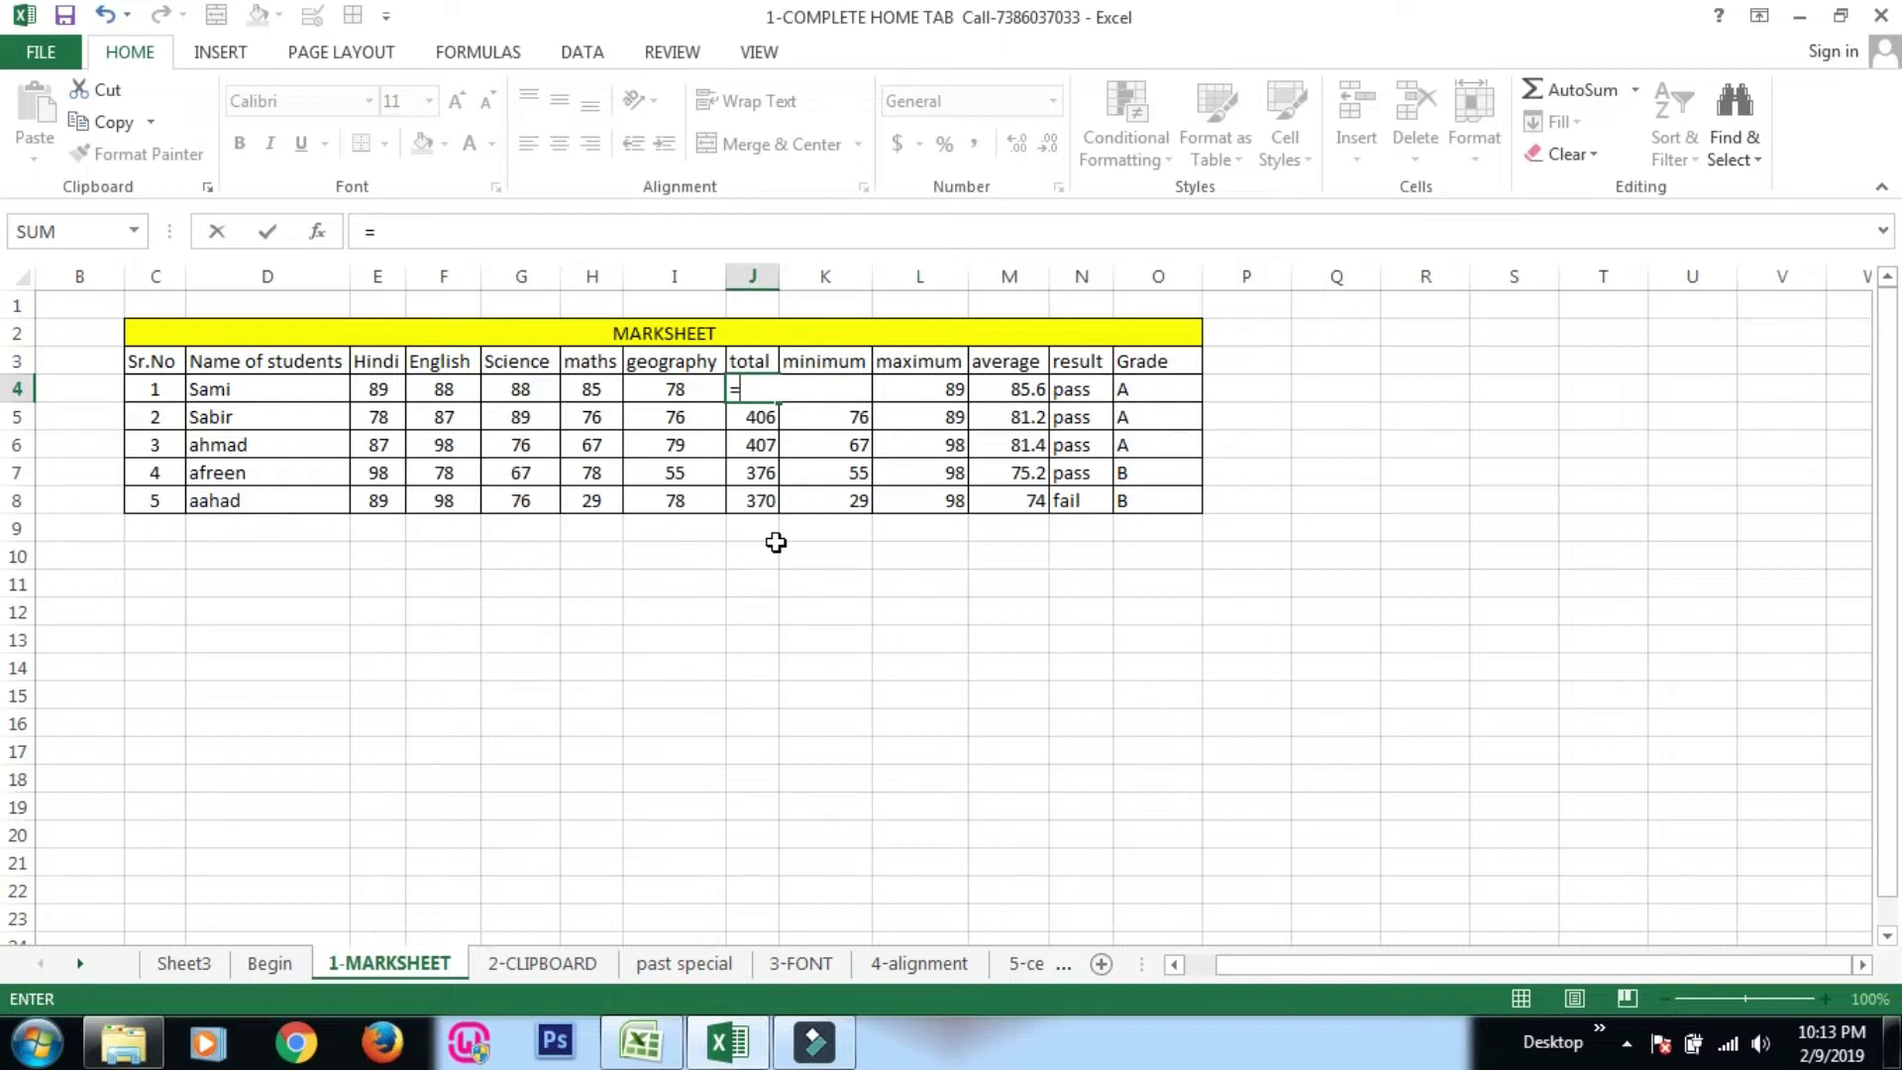
pyautogui.write('sum')
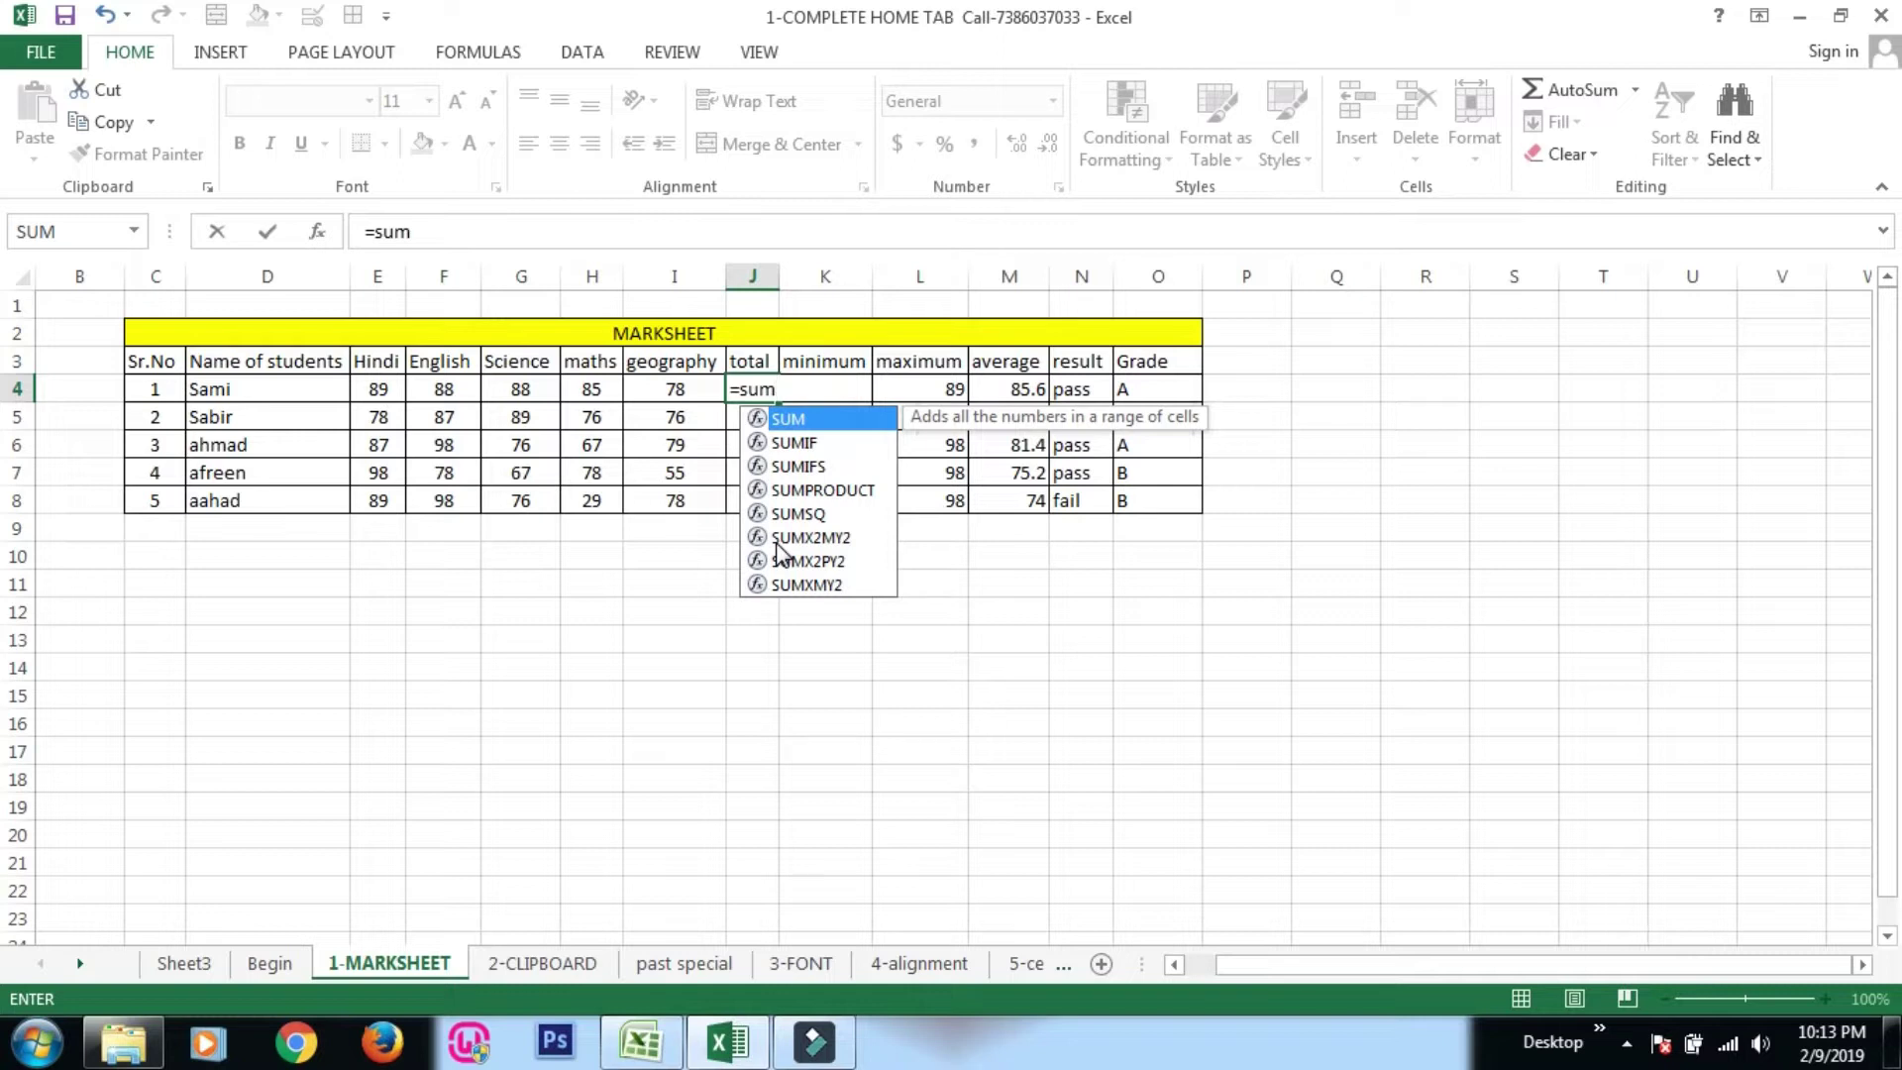
pyautogui.press('Tab')
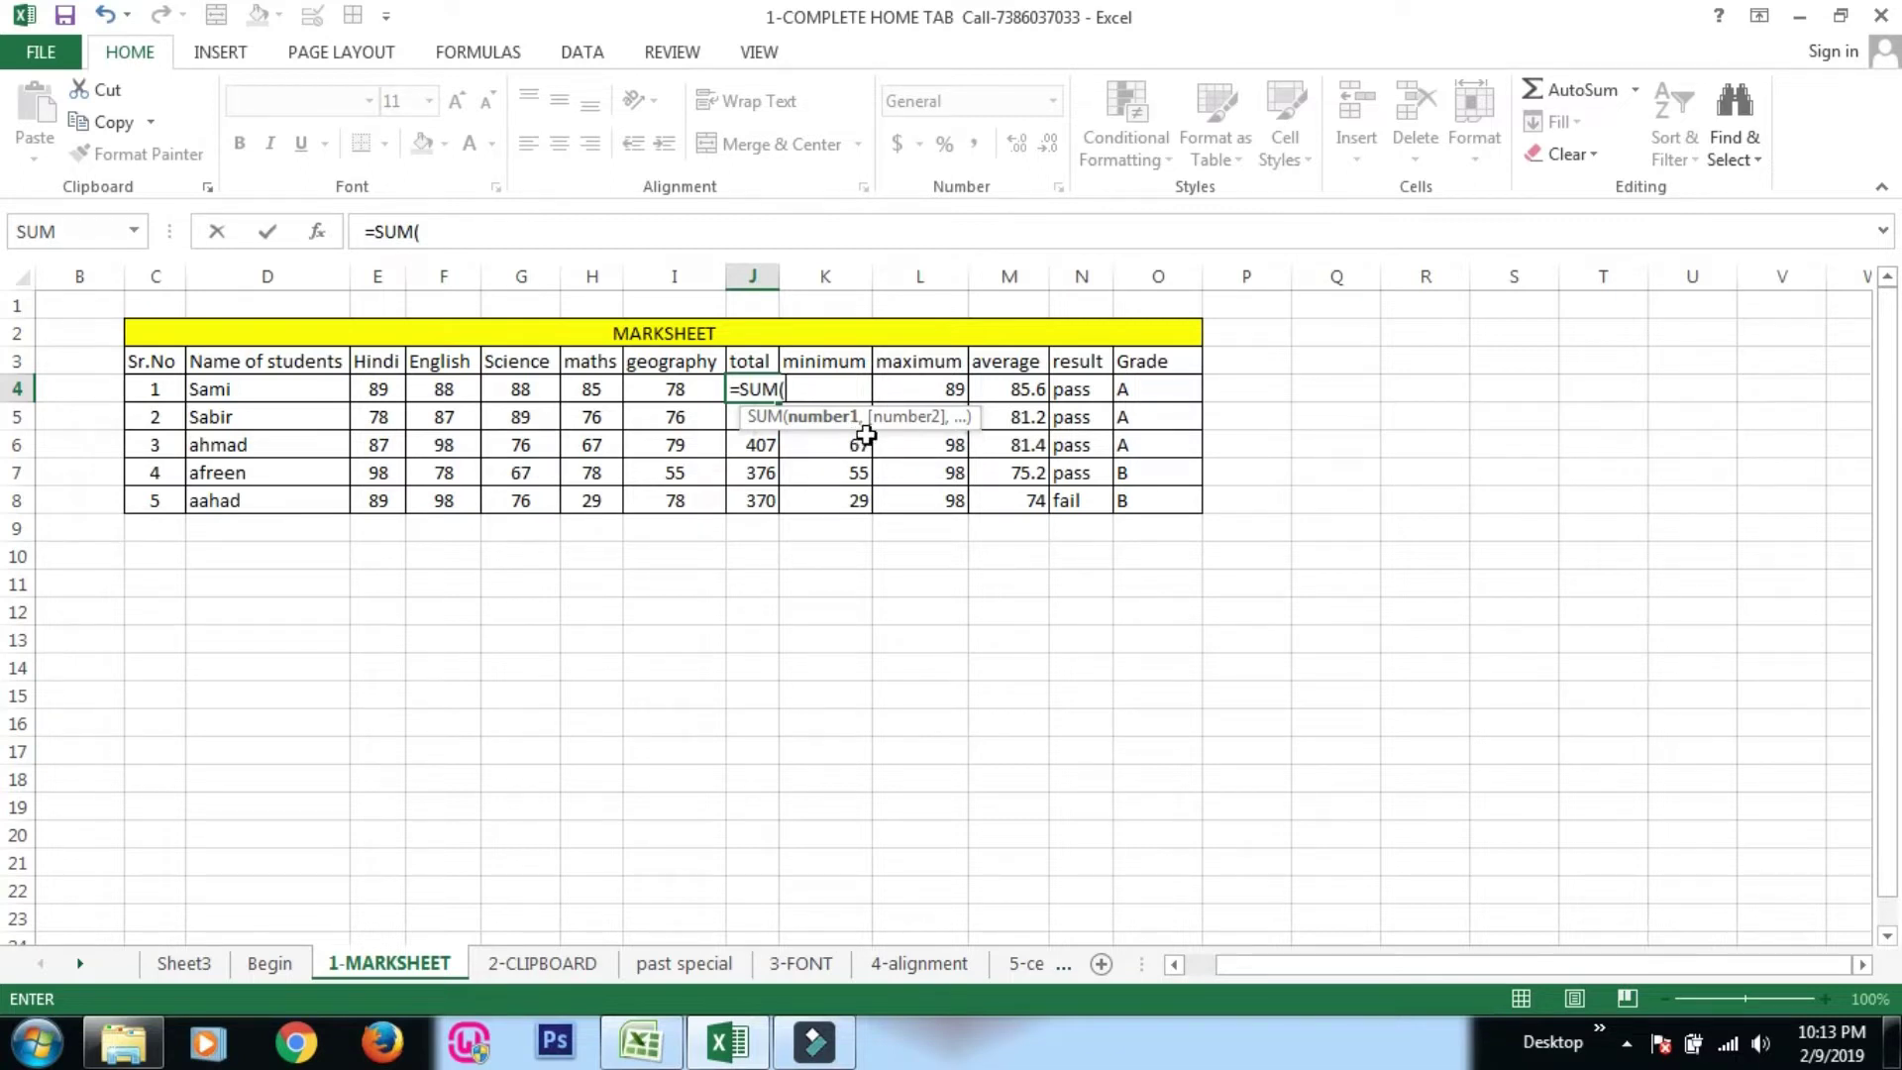
pyautogui.click(381, 389)
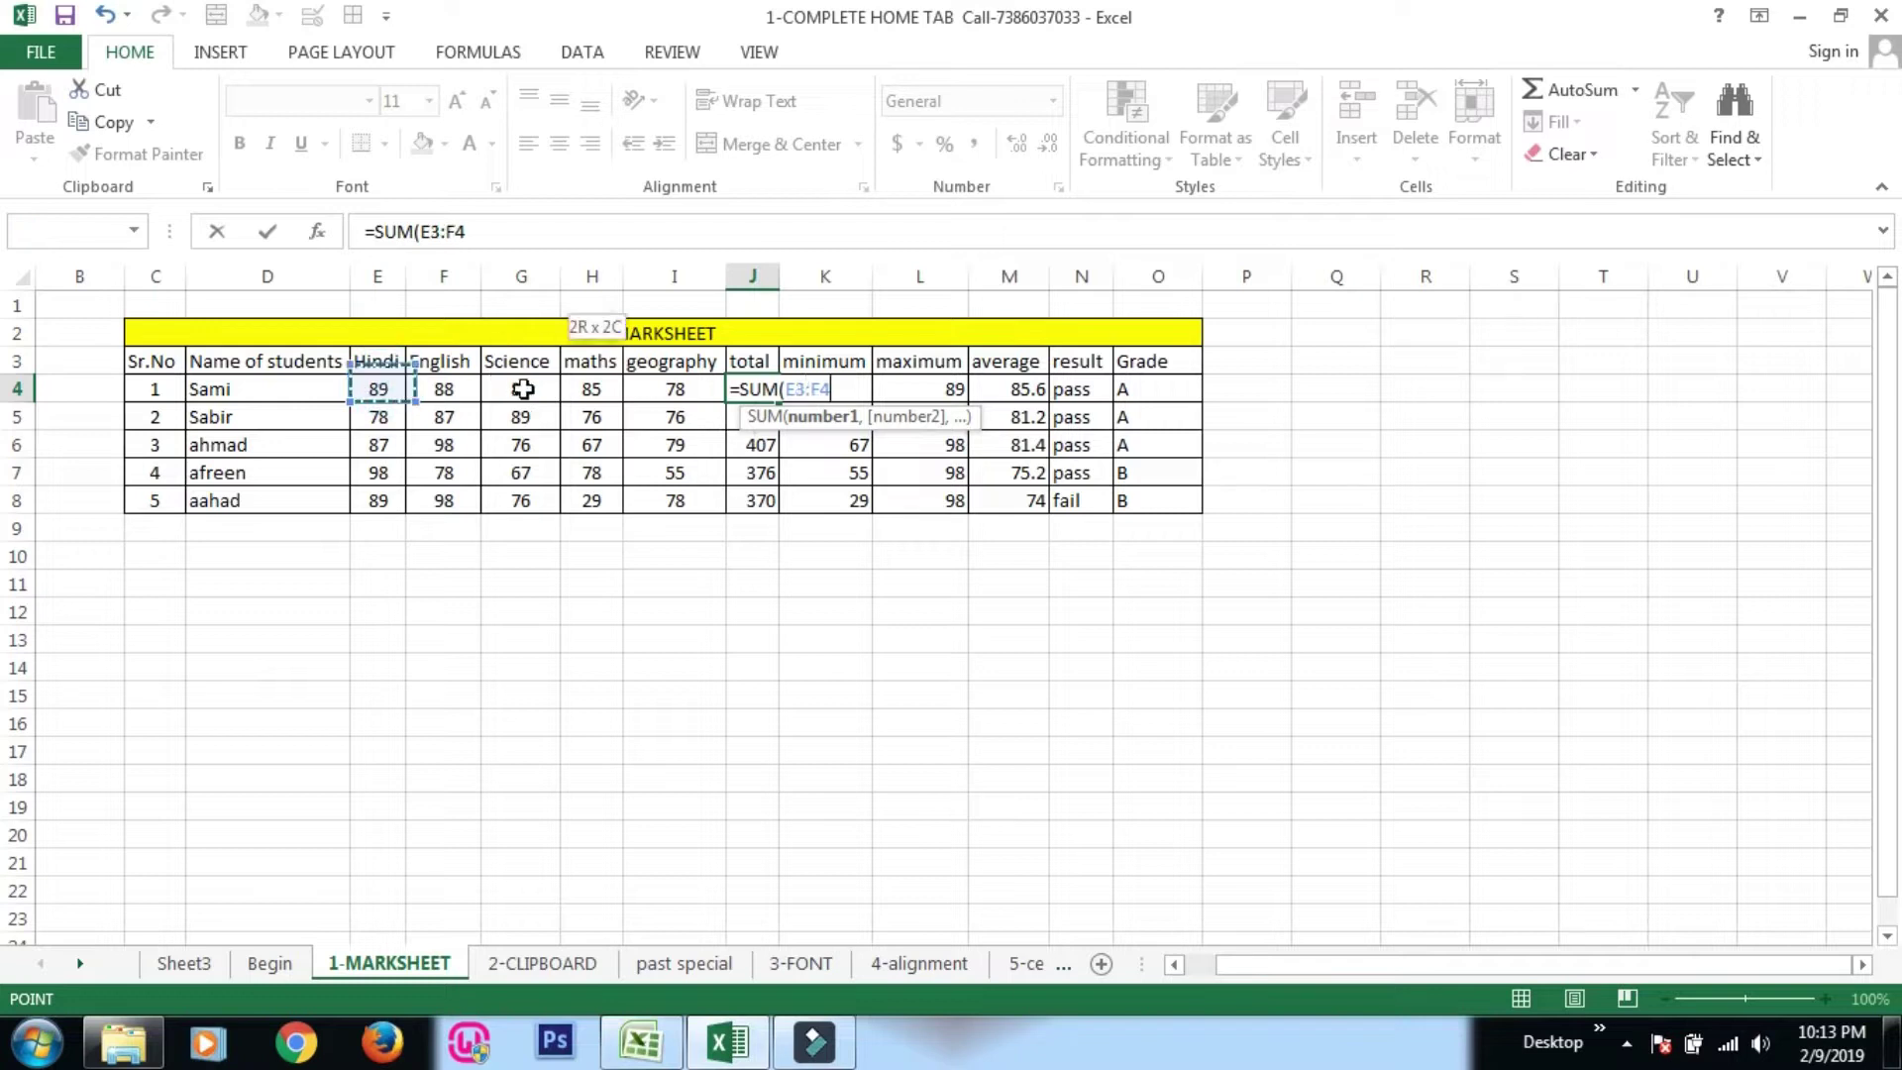
pyautogui.moveTo(383, 382)
pyautogui.mouseDown()
pyautogui.moveTo(677, 403)
pyautogui.moveTo(678, 387)
pyautogui.mouseUp()
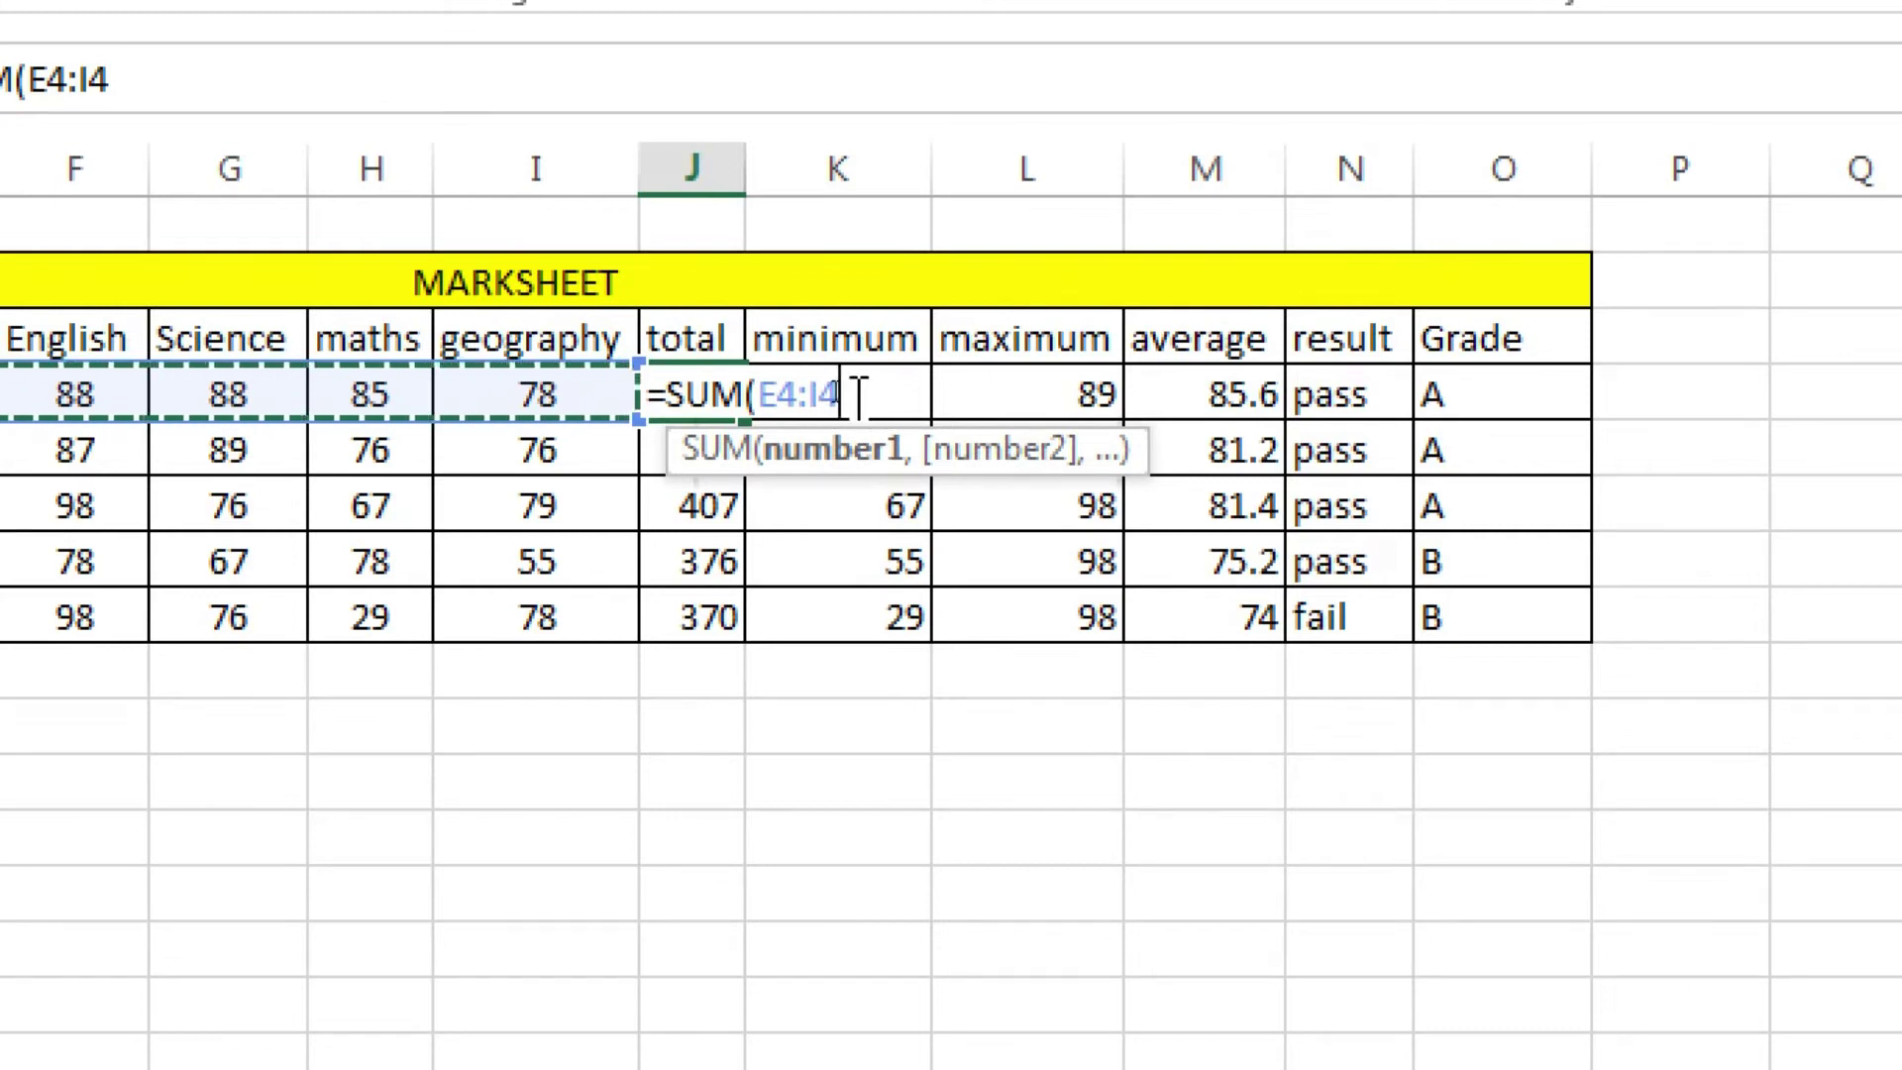
pyautogui.write(')')
pyautogui.press('Return')
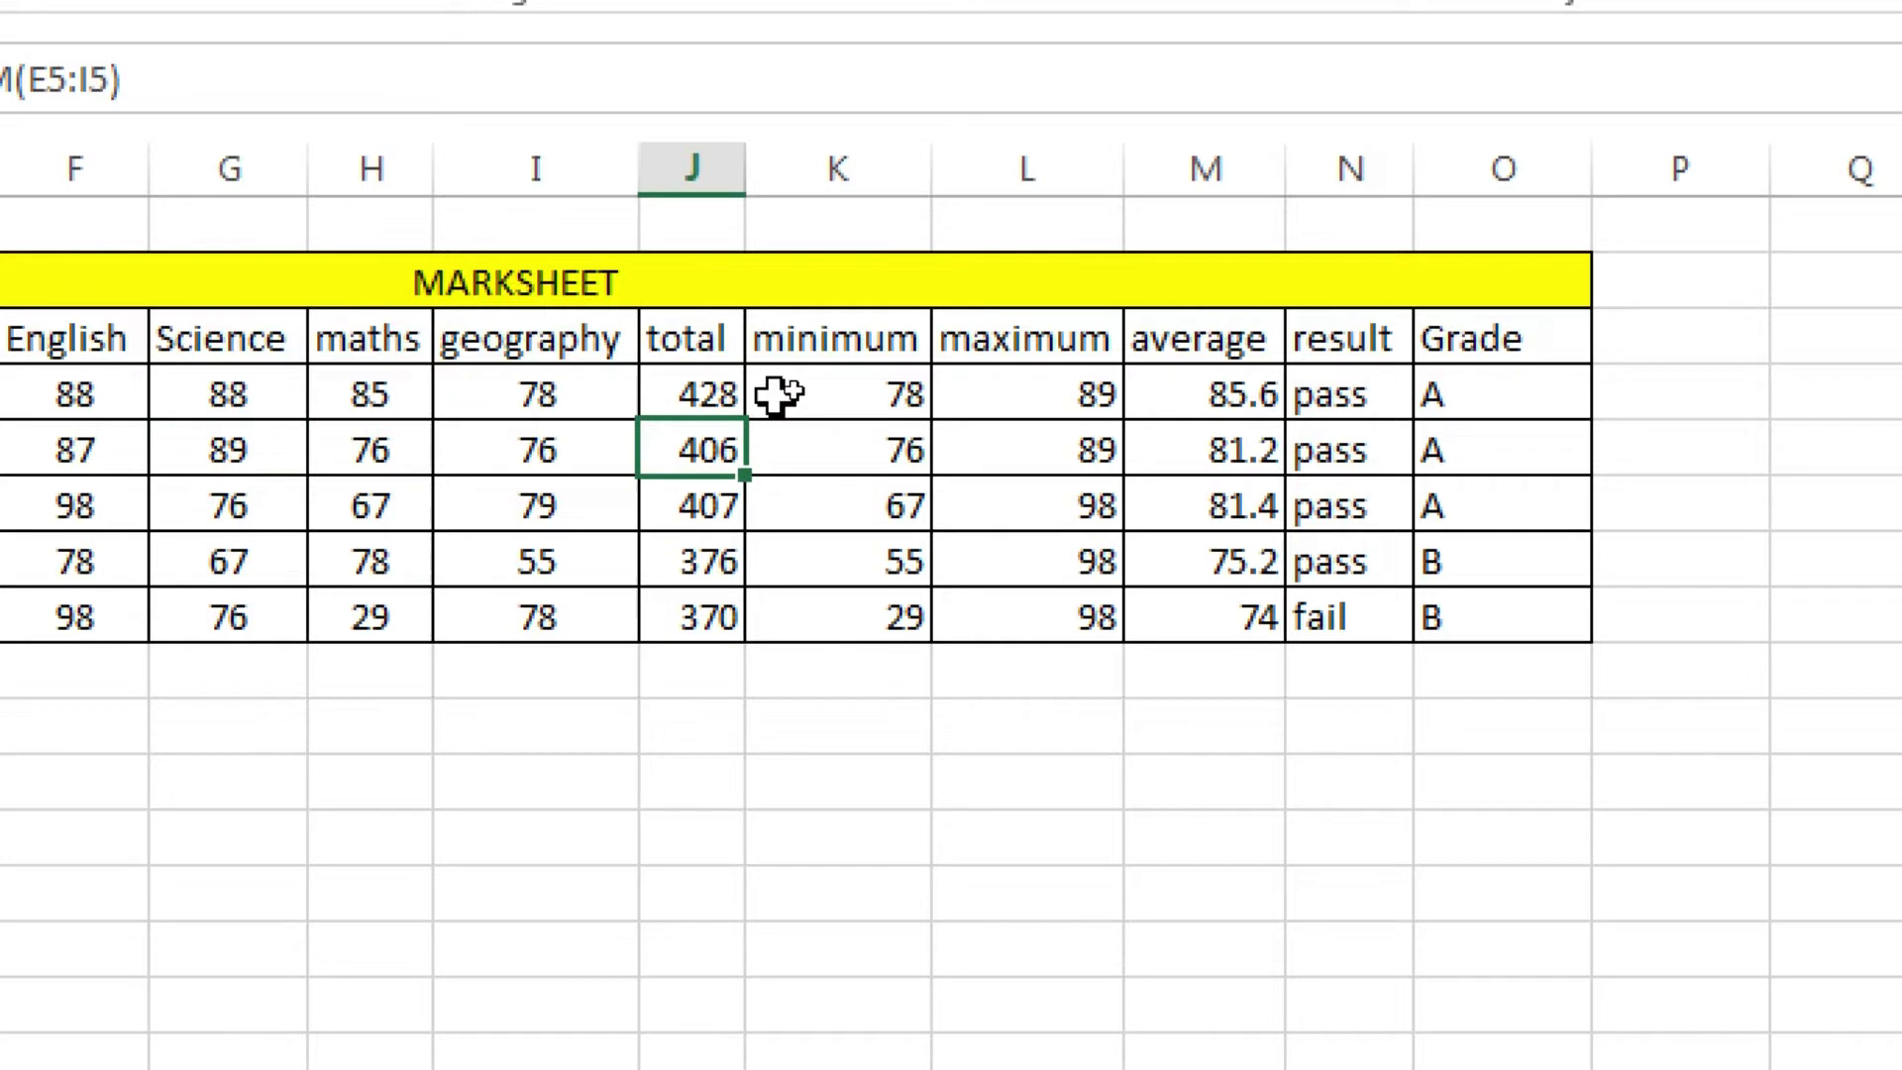
pyautogui.click(702, 391)
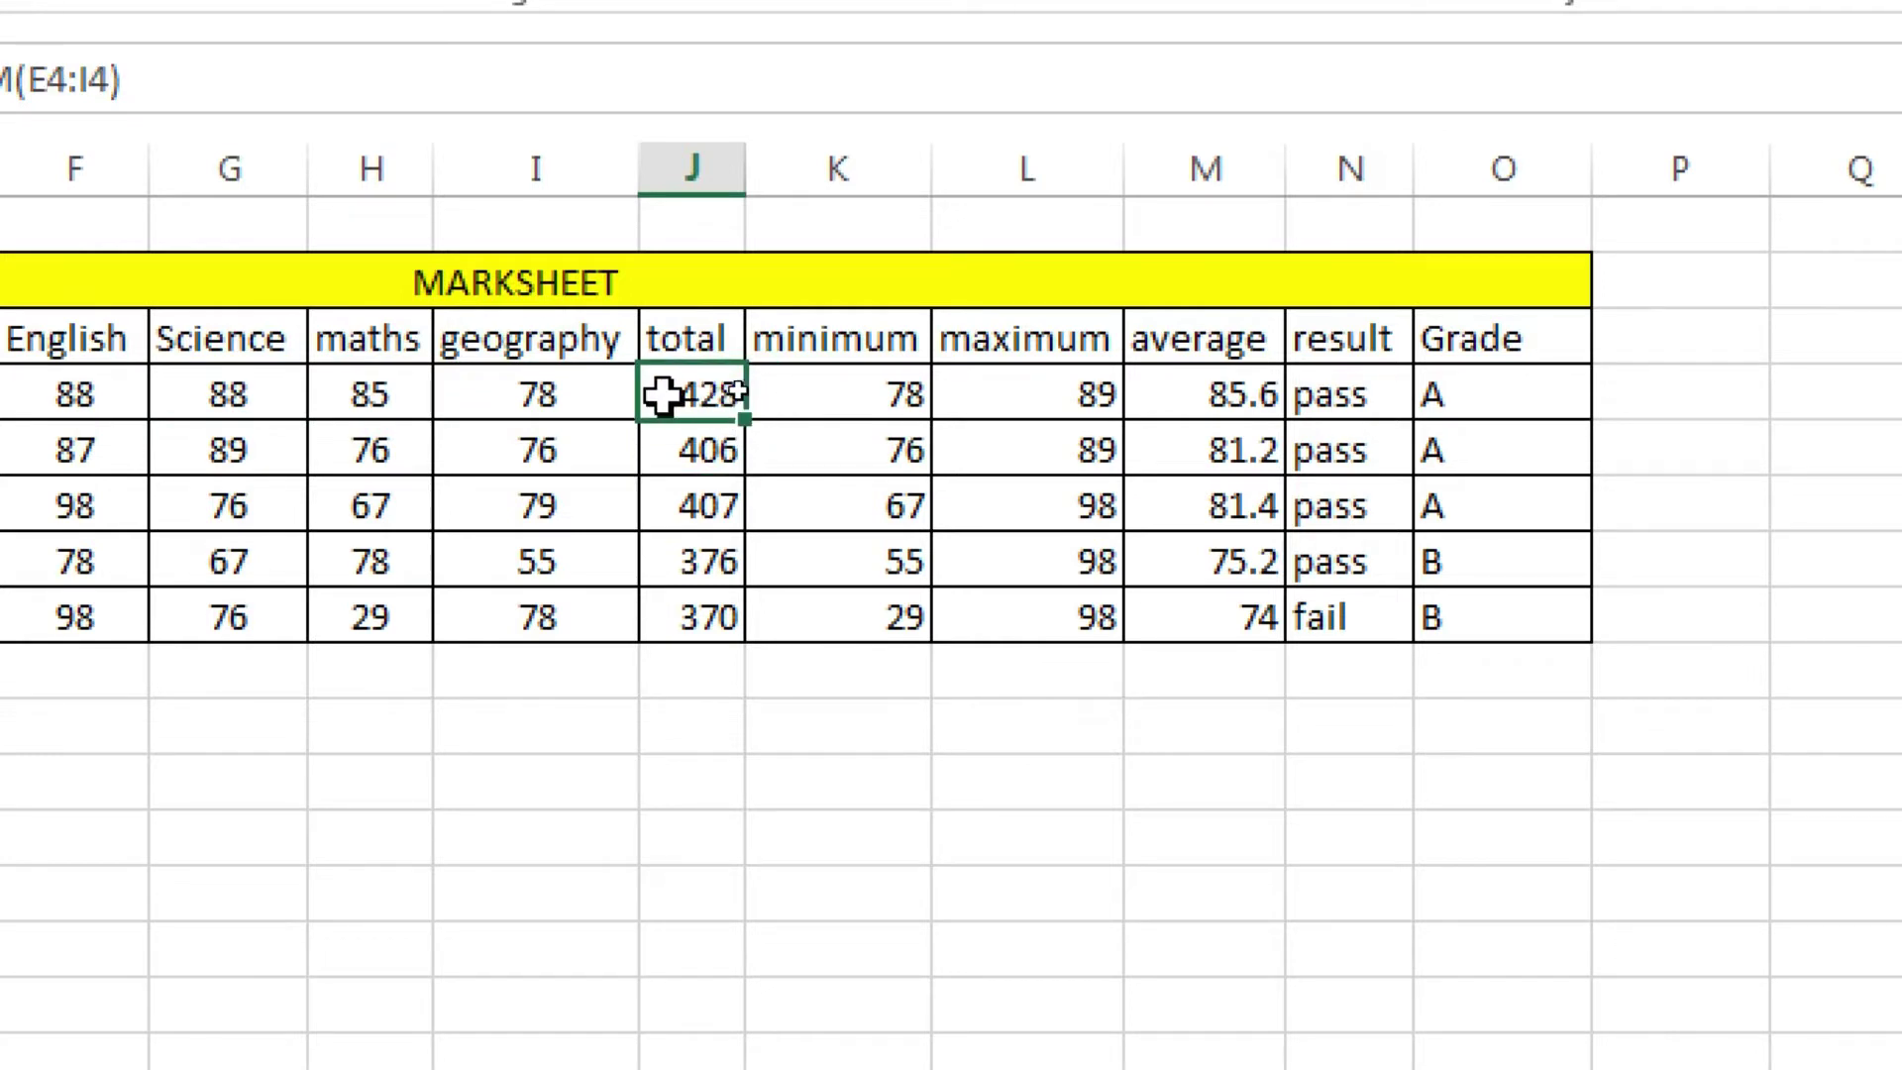
pyautogui.moveTo(750, 423)
pyautogui.mouseDown()
pyautogui.moveTo(745, 701)
pyautogui.moveTo(745, 649)
pyautogui.mouseUp()
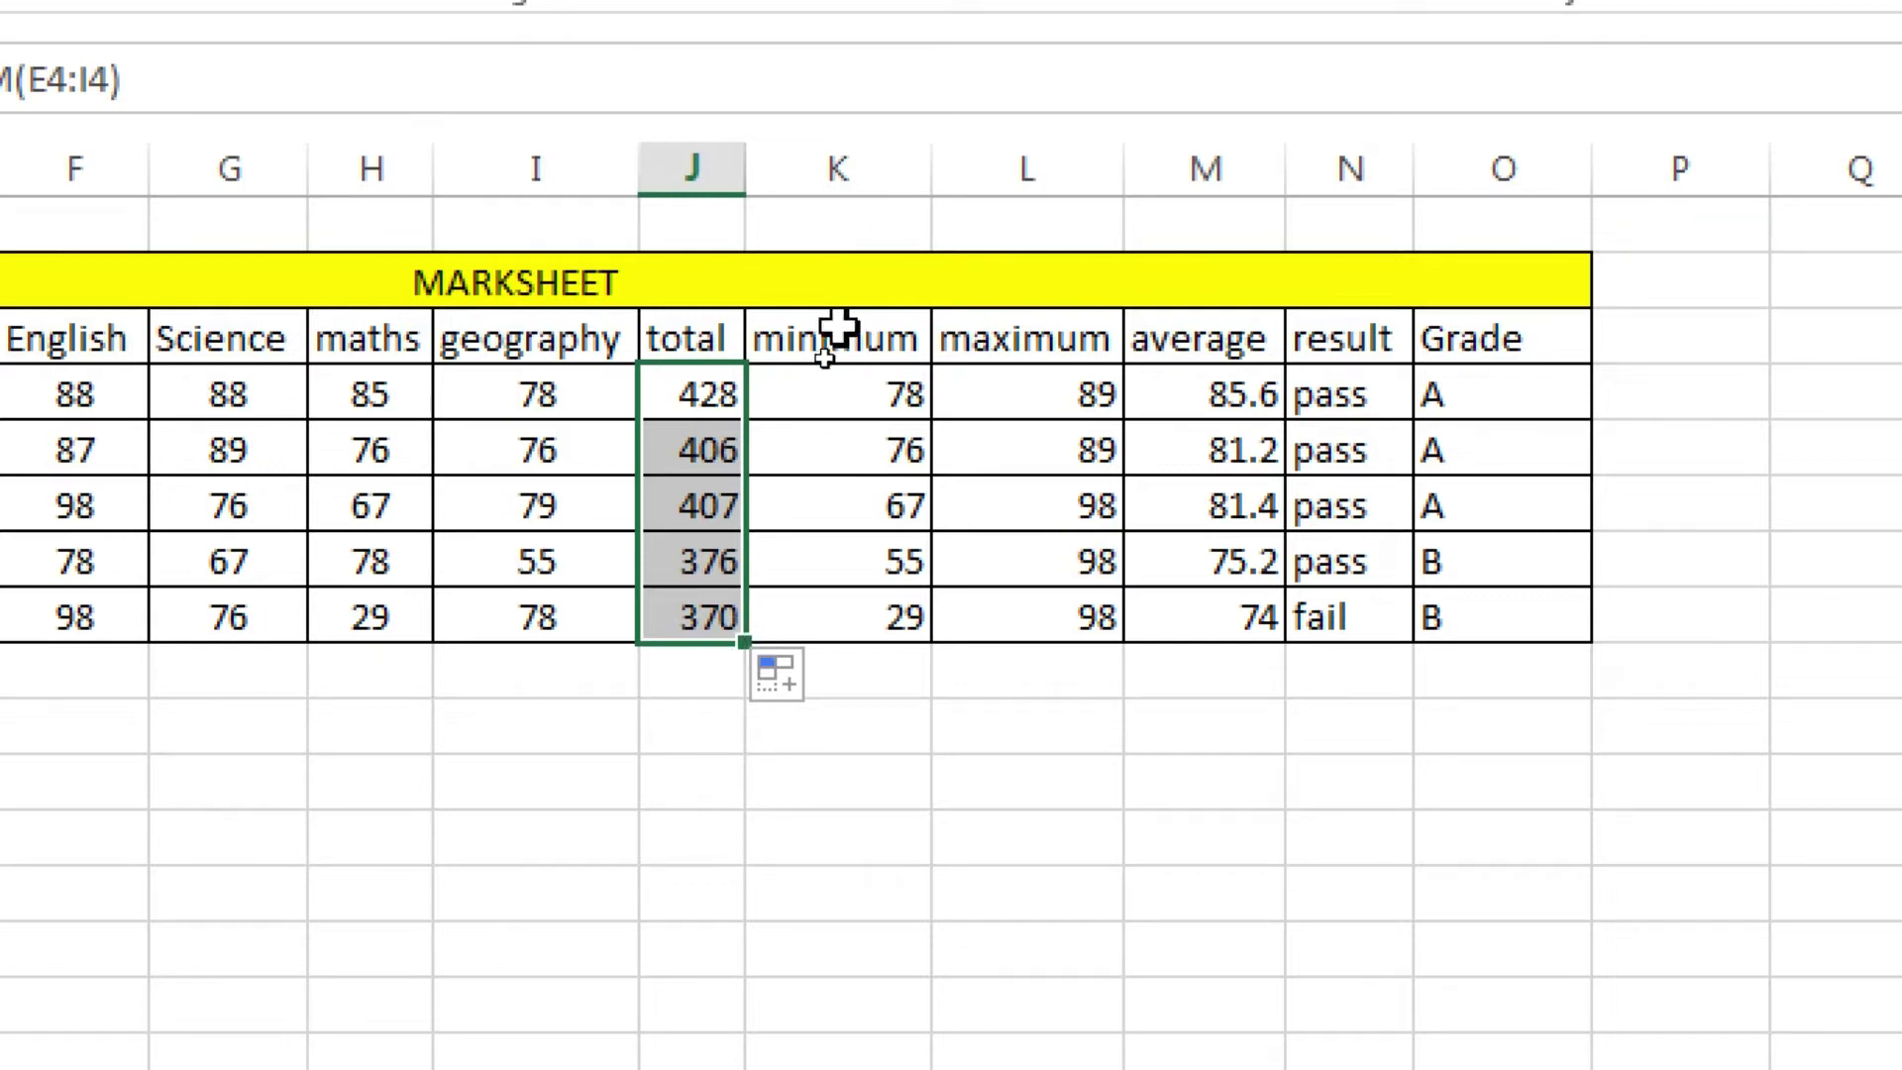
pyautogui.click(819, 387)
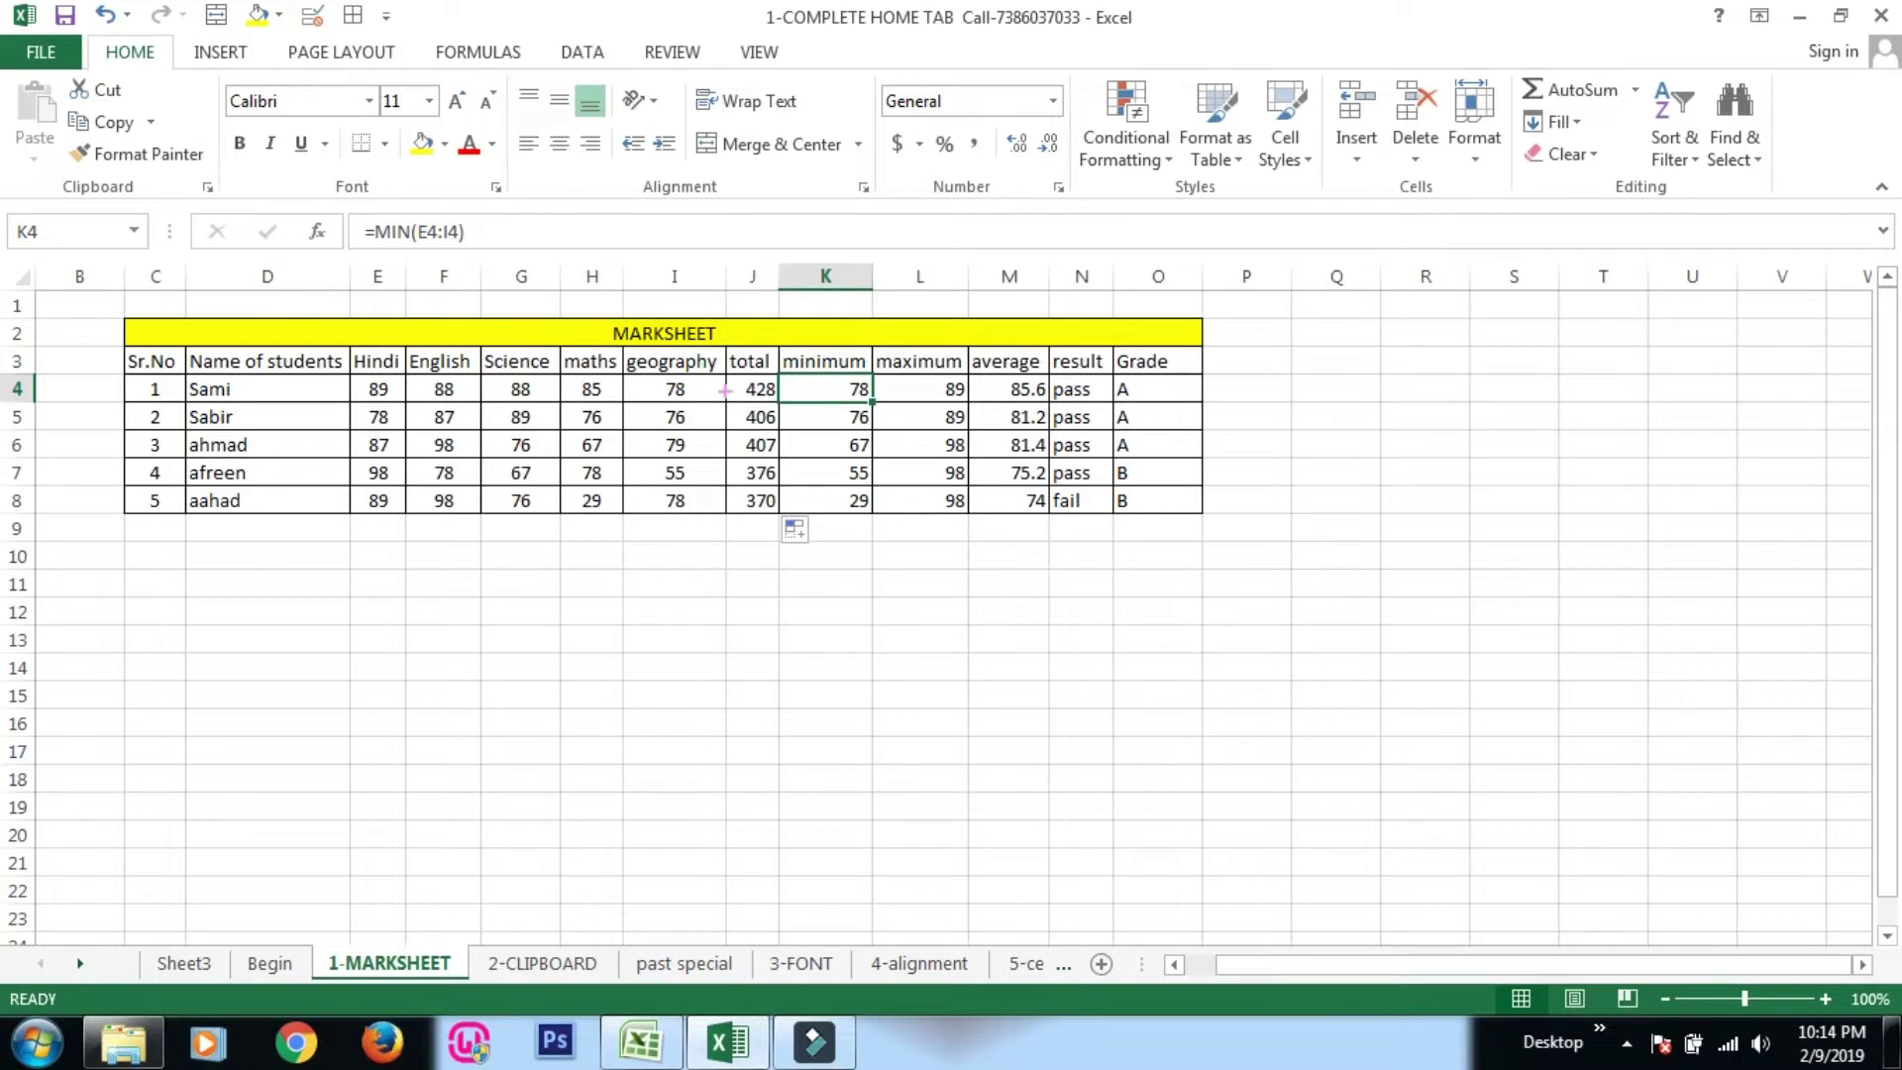
pyautogui.moveTo(726, 374)
pyautogui.mouseDown()
pyautogui.moveTo(780, 400)
pyautogui.moveTo(730, 380)
pyautogui.mouseUp()
pyautogui.press('Escape')
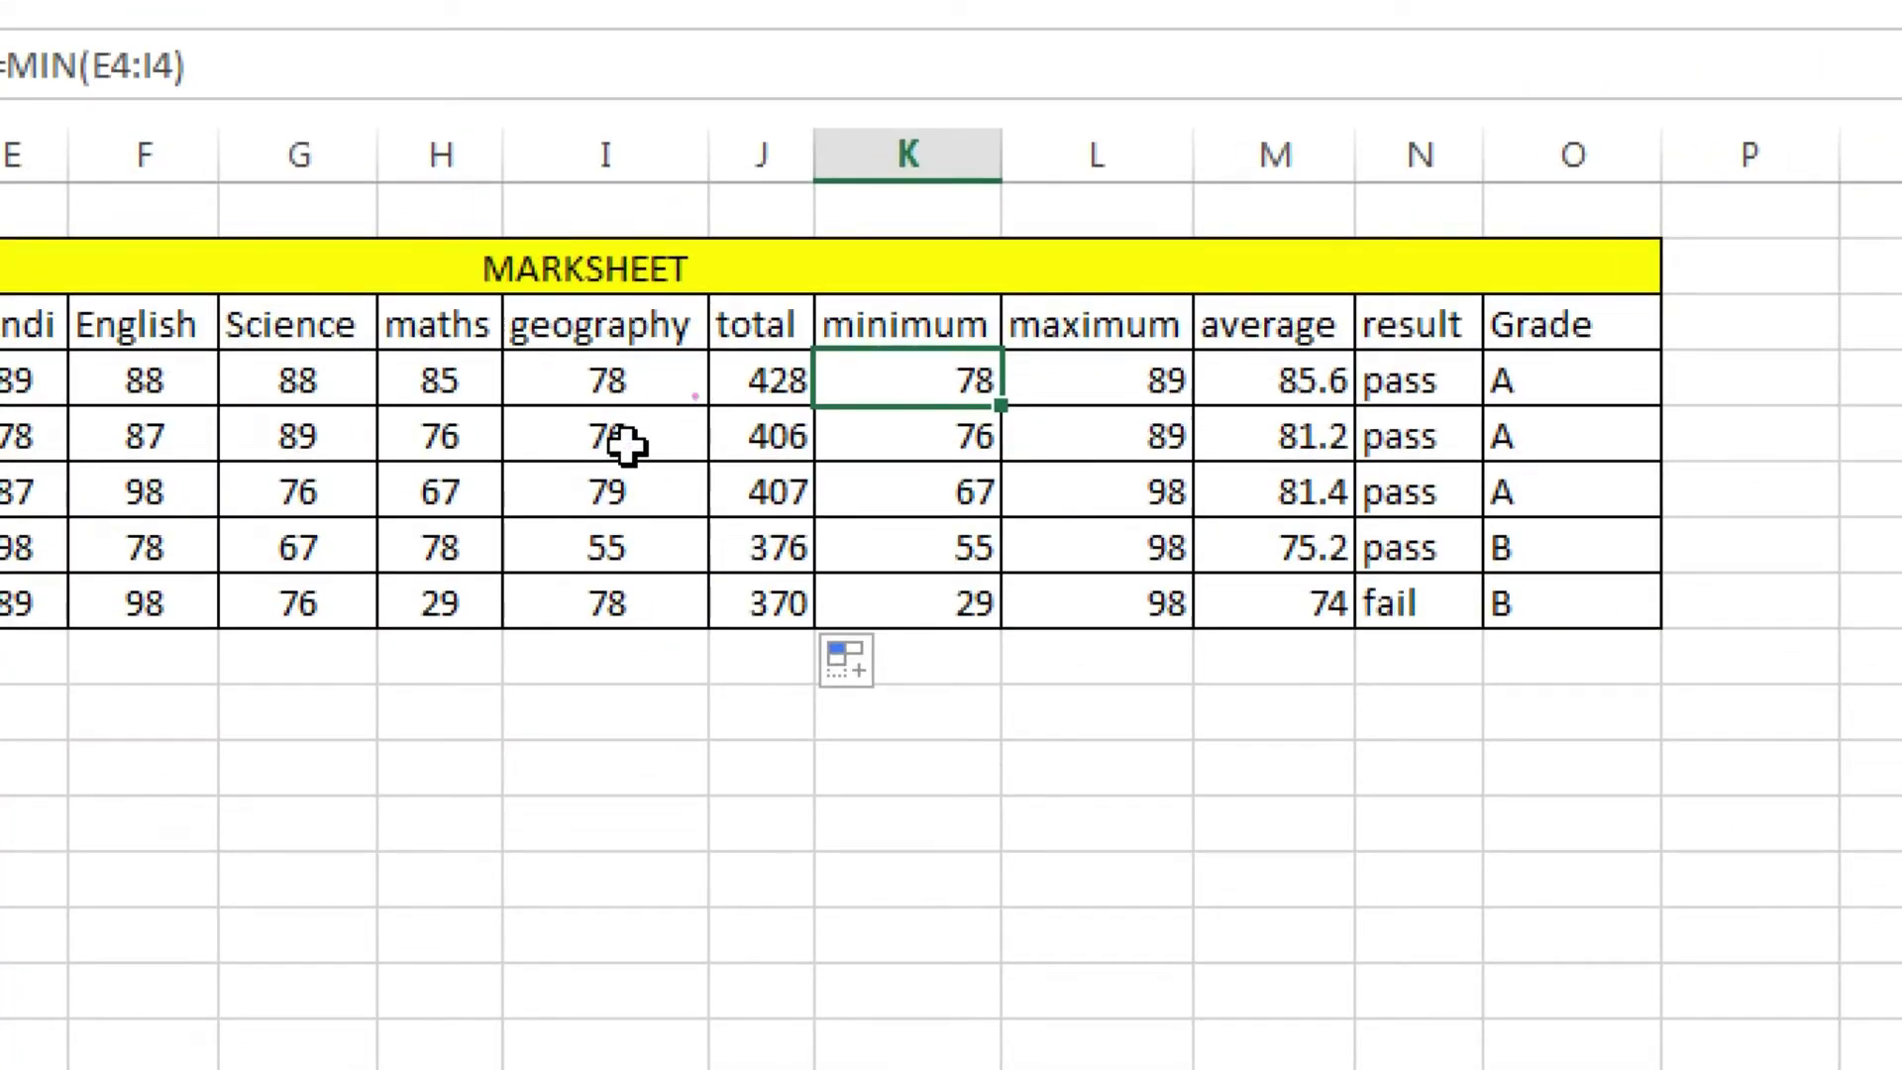
pyautogui.moveTo(695, 395); pyautogui.dragTo(703, 385)
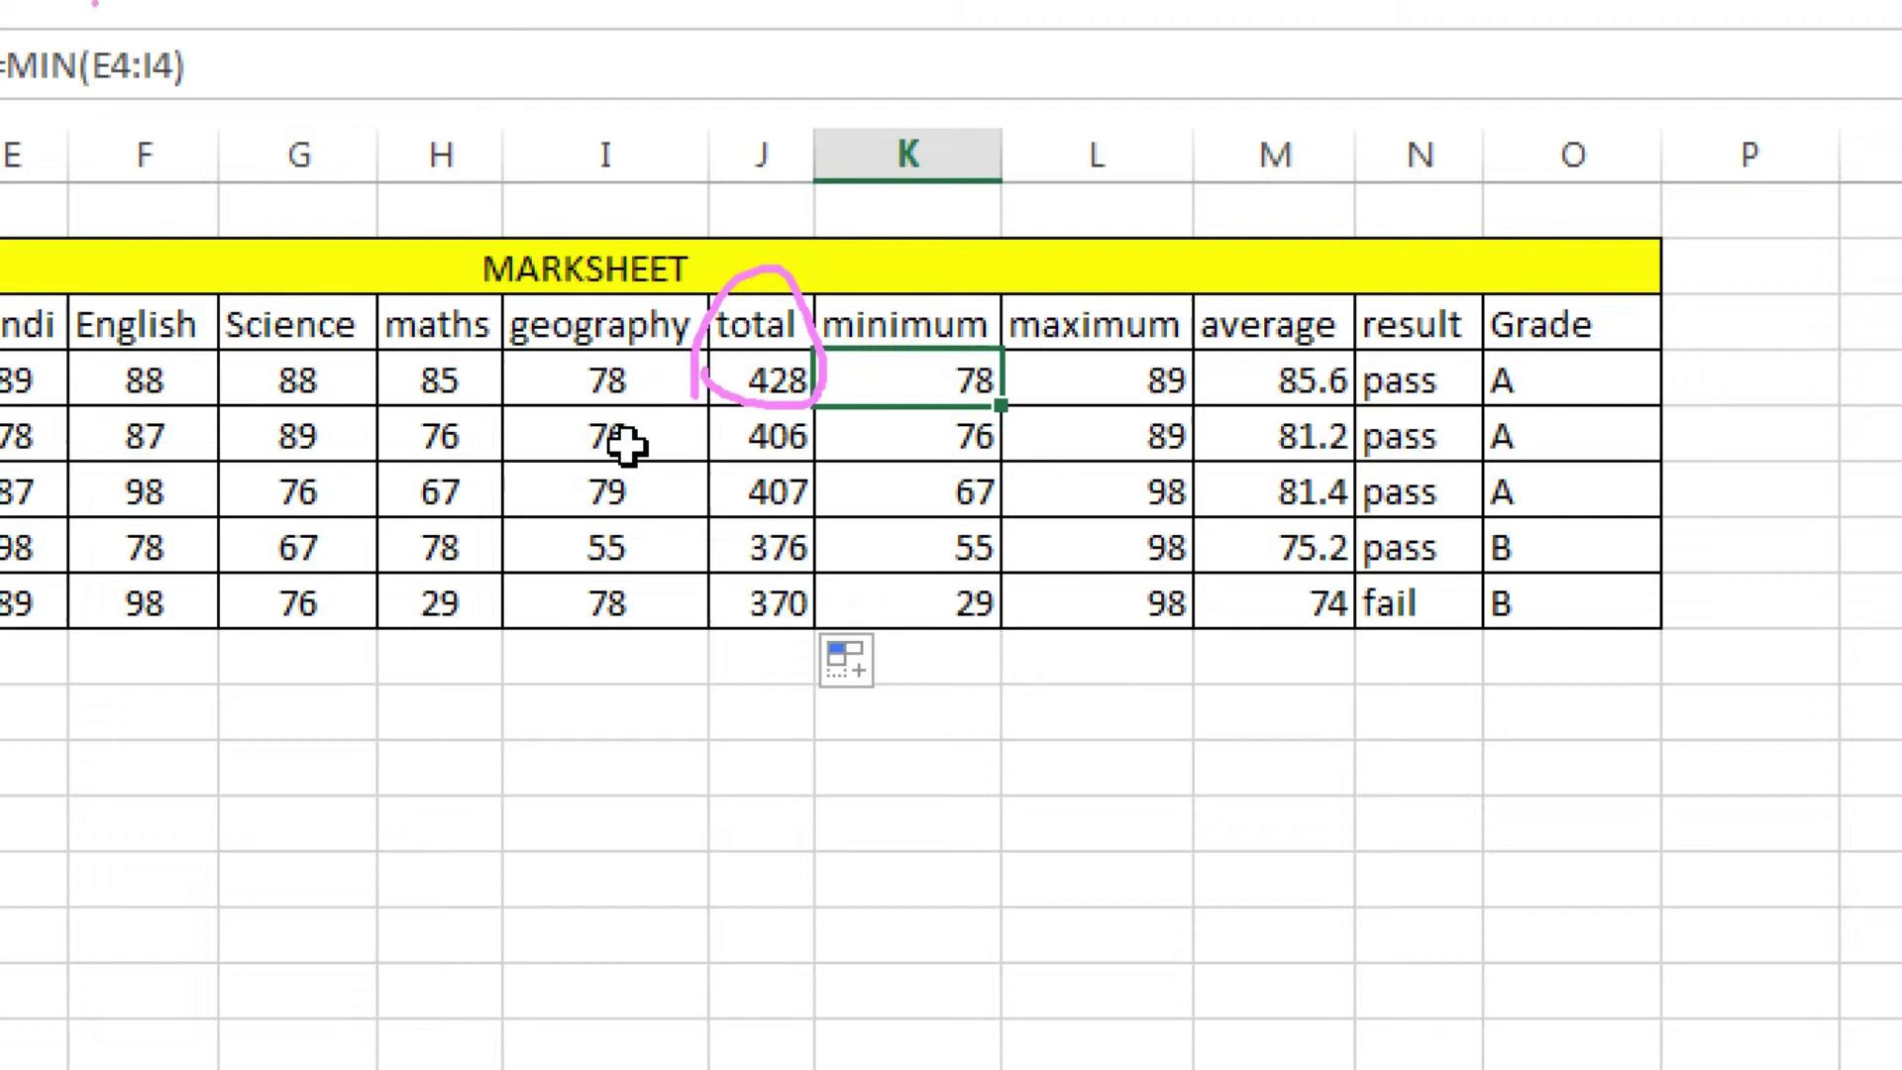
pyautogui.moveTo(72, 84); pyautogui.dragTo(3, 80)
pyautogui.moveTo(117, 99)
pyautogui.mouseDown()
pyautogui.moveTo(84, 34)
pyautogui.moveTo(193, 40)
pyautogui.moveTo(139, 111)
pyautogui.moveTo(121, 99)
pyautogui.mouseUp()
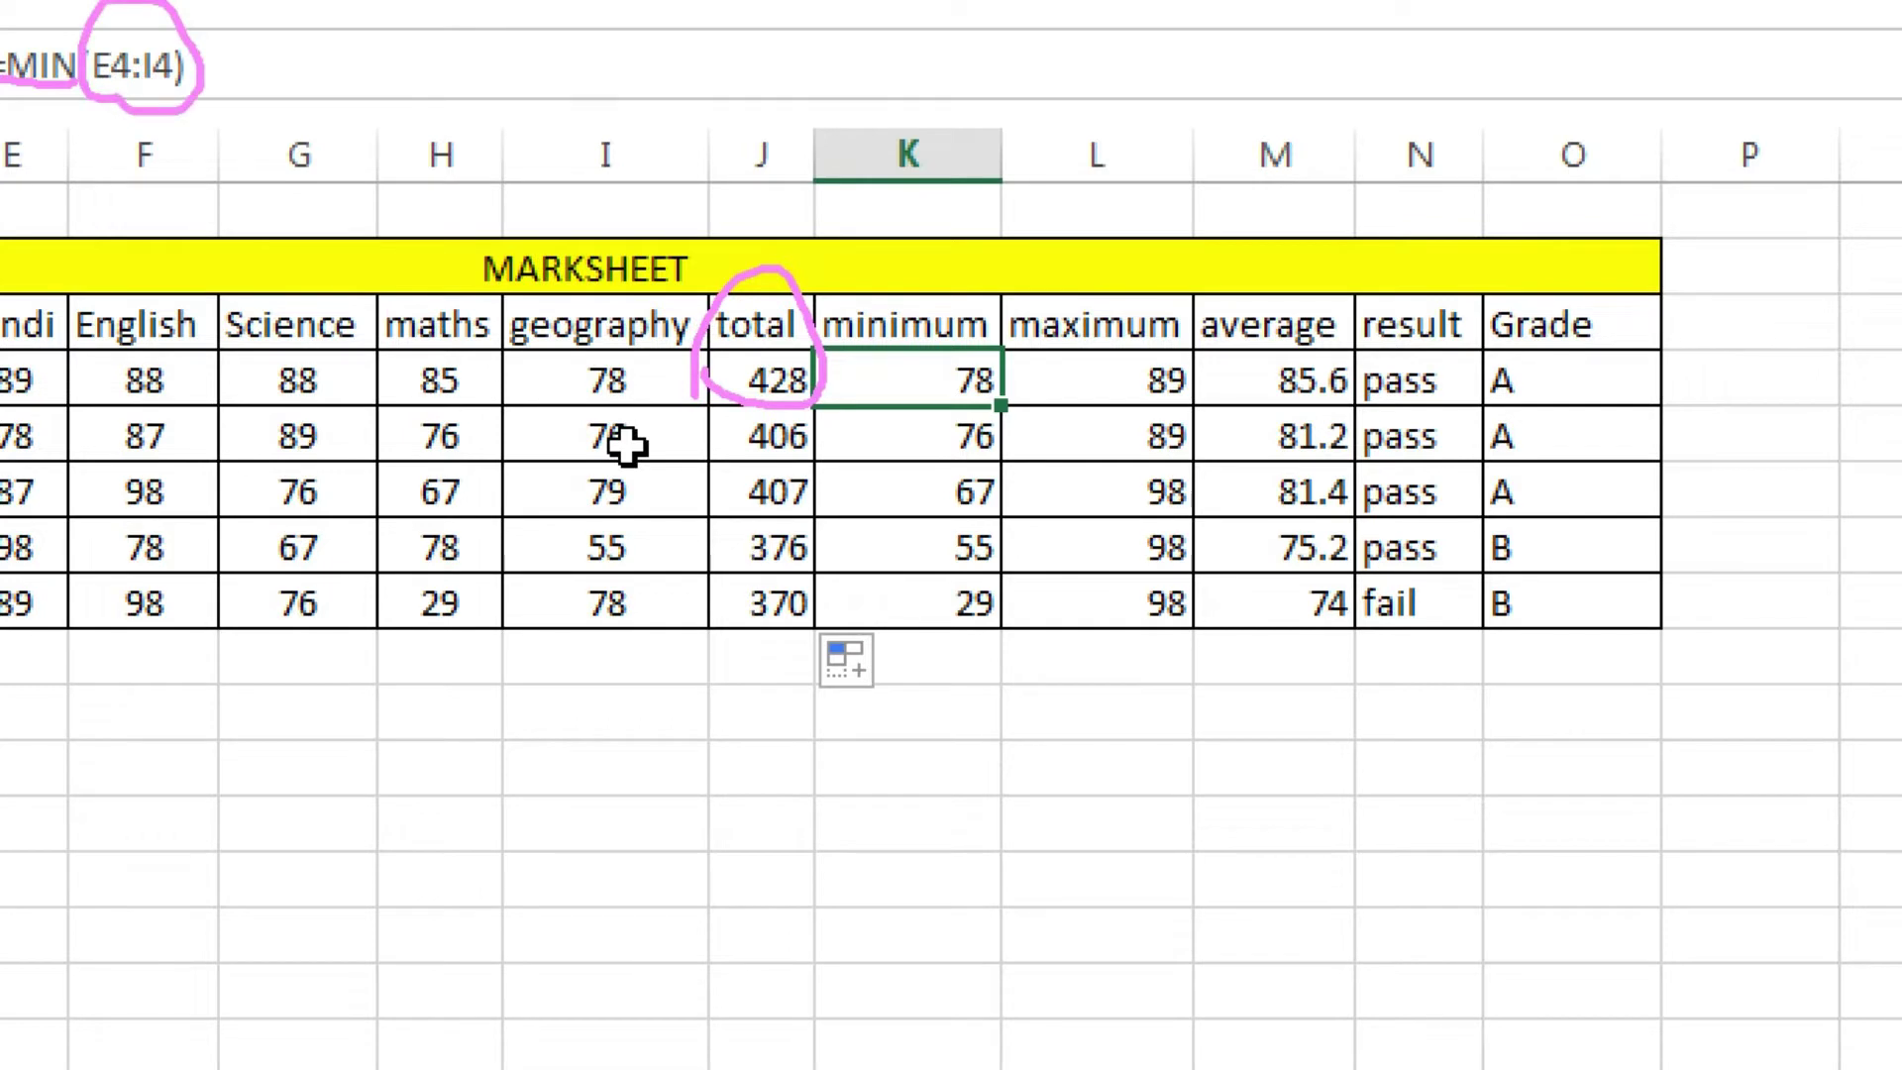
pyautogui.moveTo(117, 99)
pyautogui.mouseDown()
pyautogui.moveTo(107, 14)
pyautogui.moveTo(183, 60)
pyautogui.moveTo(174, 104)
pyautogui.mouseUp()
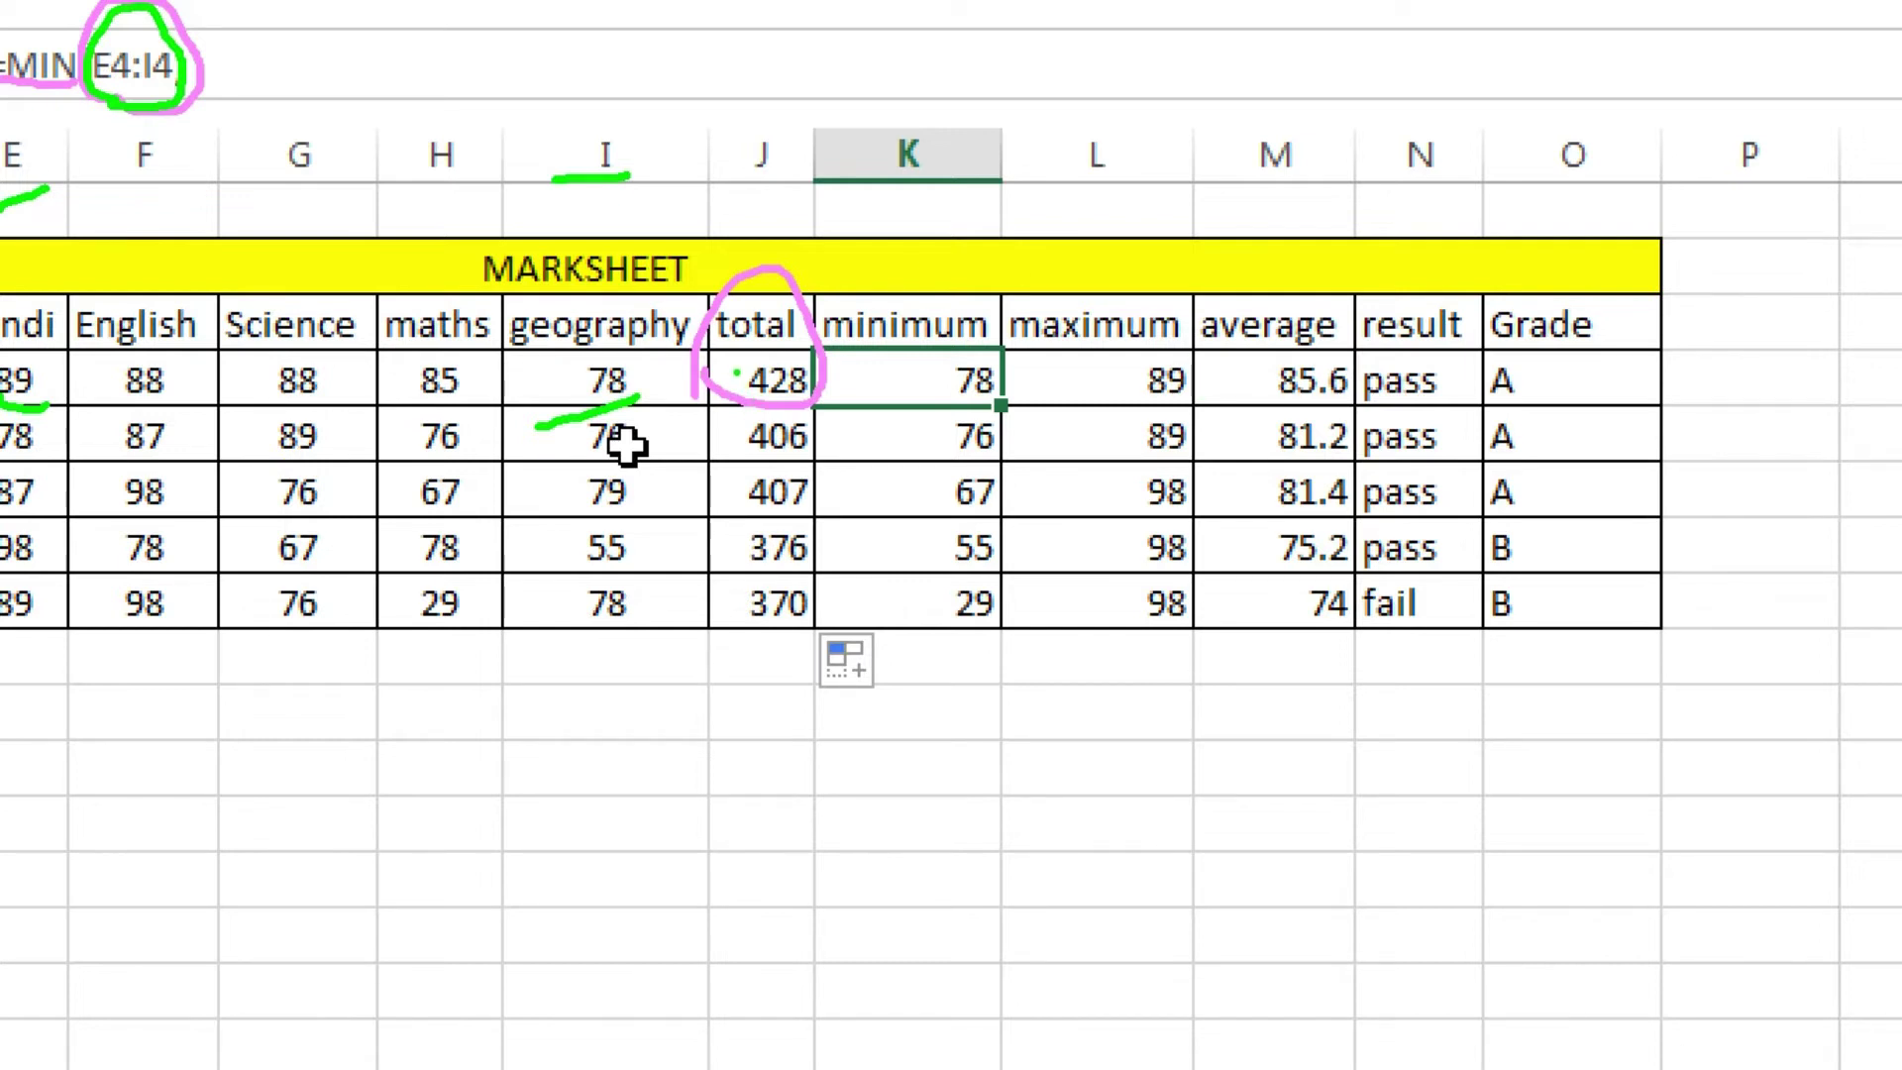
pyautogui.moveTo(683, 760)
pyautogui.mouseDown()
pyautogui.moveTo(630, 842)
pyautogui.moveTo(751, 788)
pyautogui.moveTo(784, 813)
pyautogui.moveTo(805, 753)
pyautogui.moveTo(835, 733)
pyautogui.moveTo(847, 758)
pyautogui.mouseUp()
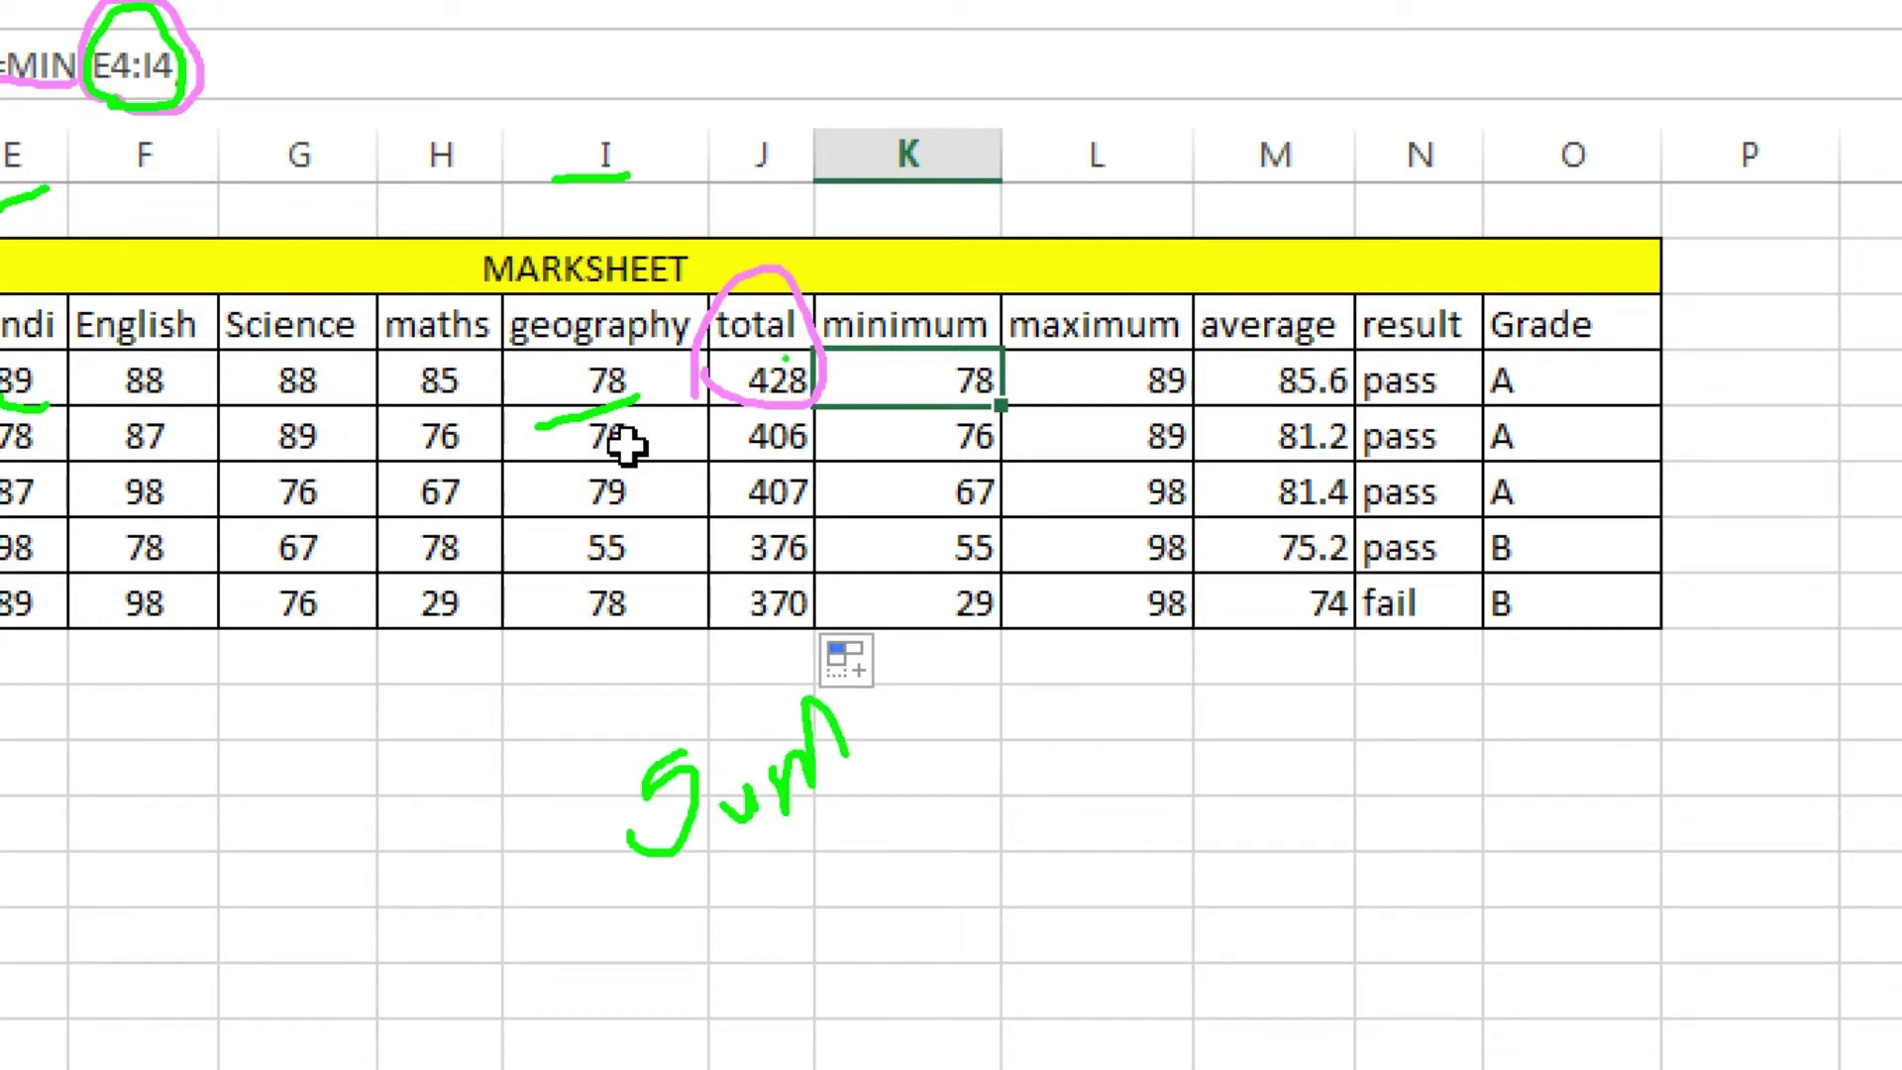
pyautogui.moveTo(763, 946)
pyautogui.mouseDown()
pyautogui.moveTo(741, 854)
pyautogui.moveTo(830, 902)
pyautogui.mouseUp()
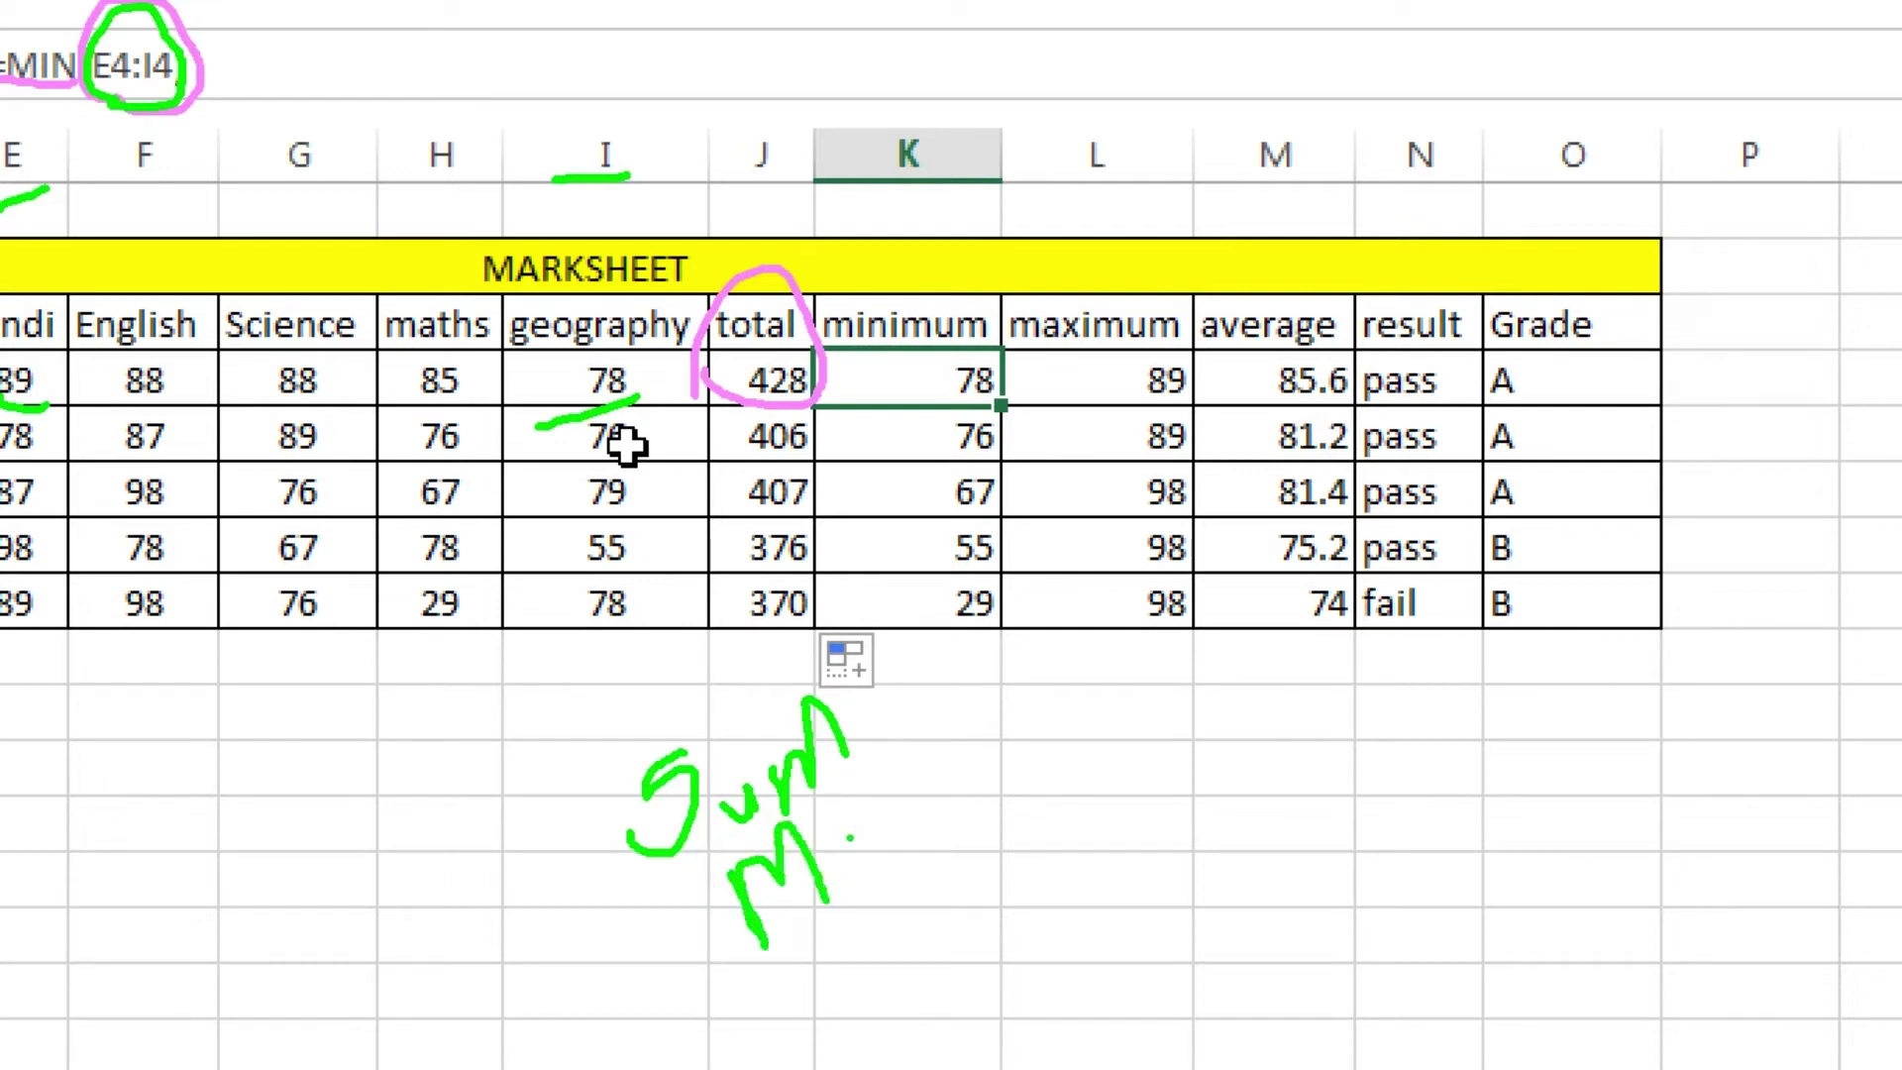
pyautogui.moveTo(856, 838)
pyautogui.mouseDown()
pyautogui.moveTo(862, 878)
pyautogui.moveTo(924, 810)
pyautogui.moveTo(936, 862)
pyautogui.mouseUp()
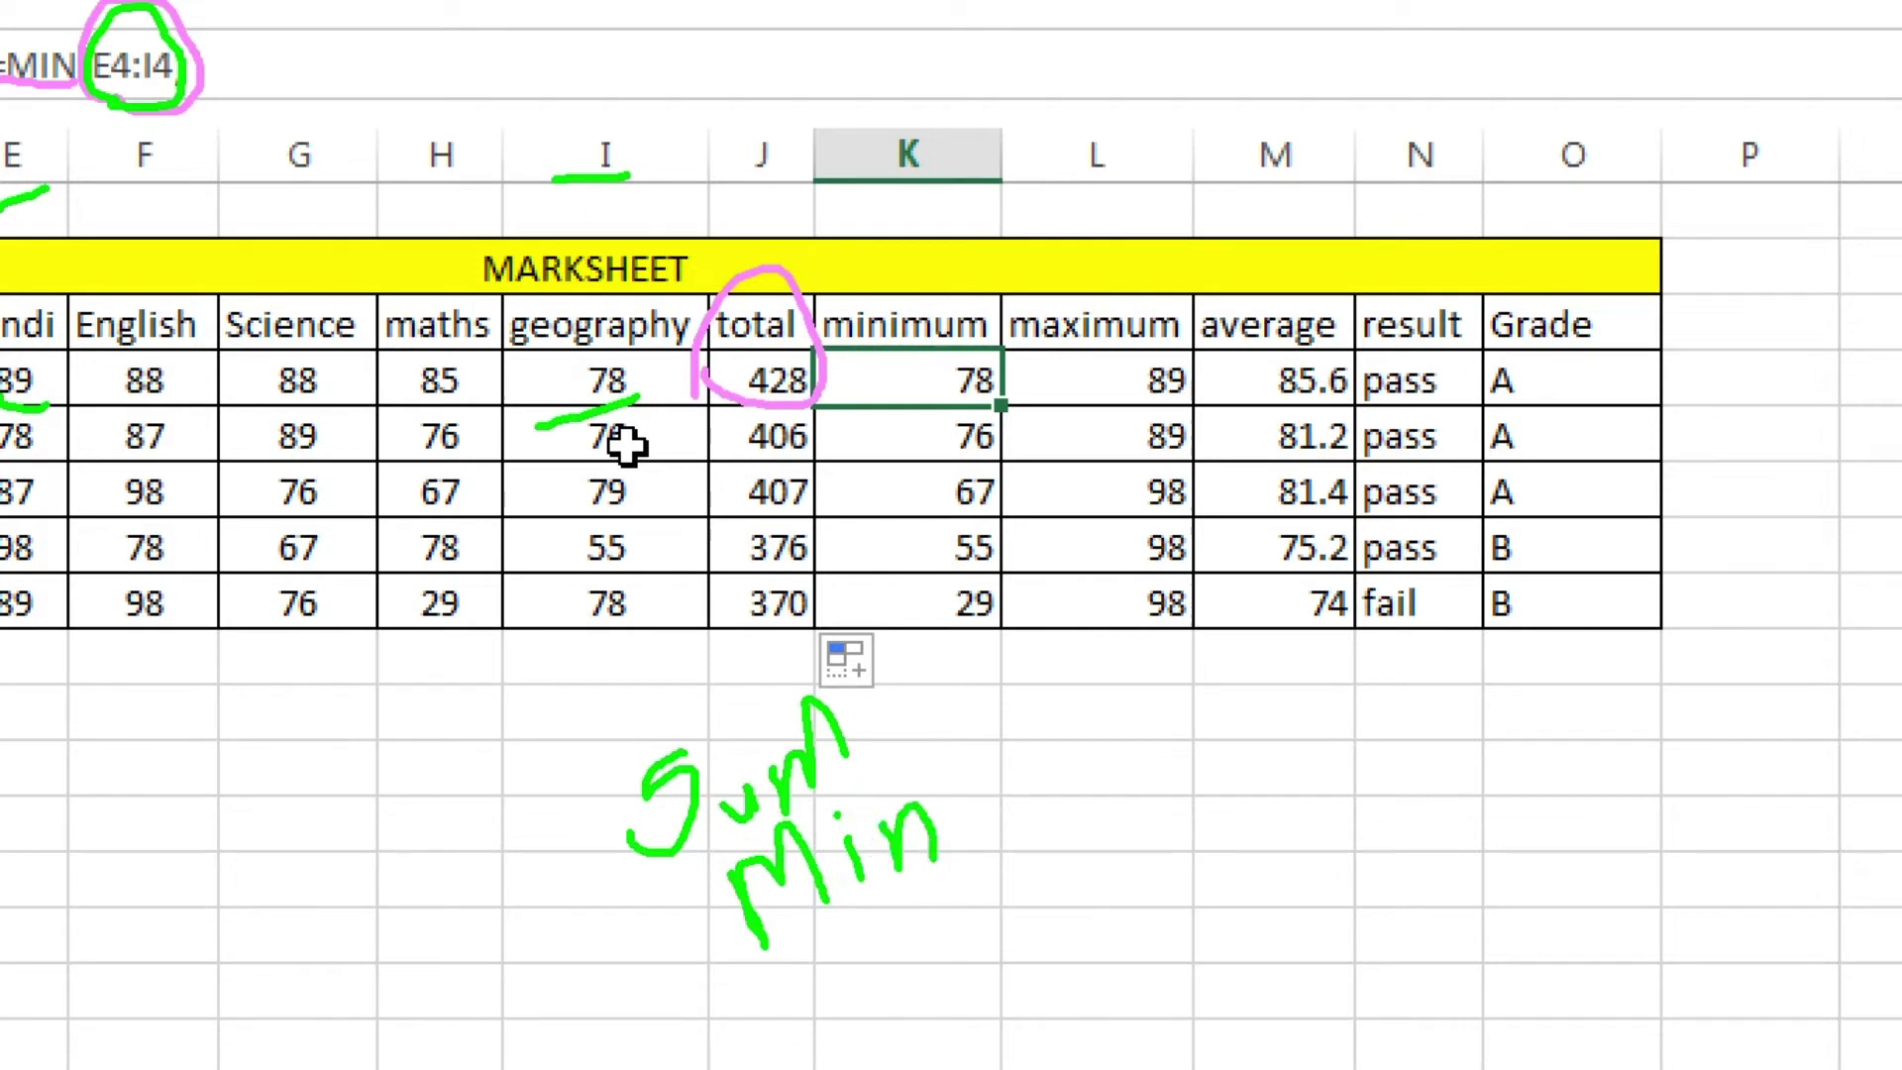
pyautogui.moveTo(785, 976)
pyautogui.mouseDown()
pyautogui.moveTo(822, 1065)
pyautogui.moveTo(844, 1000)
pyautogui.moveTo(887, 990)
pyautogui.mouseUp()
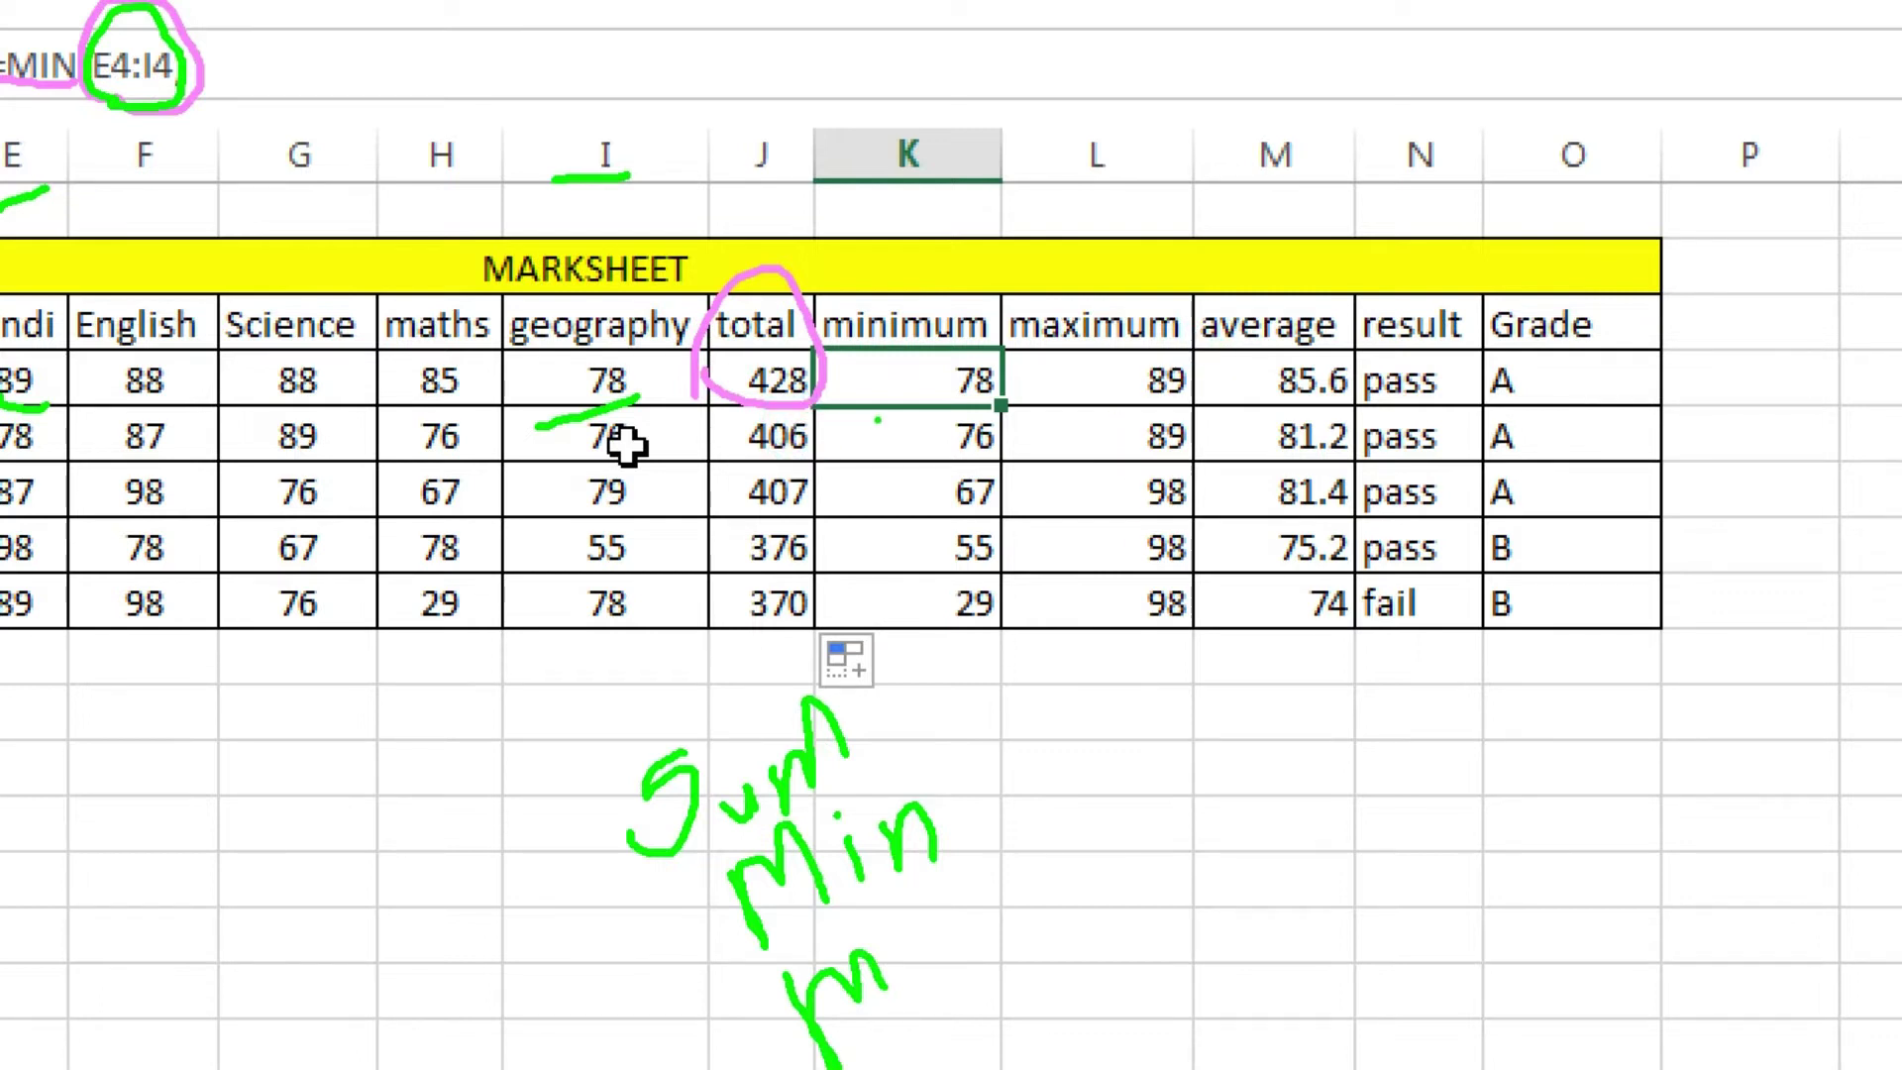
pyautogui.moveTo(1211, 343); pyautogui.dragTo(1256, 373)
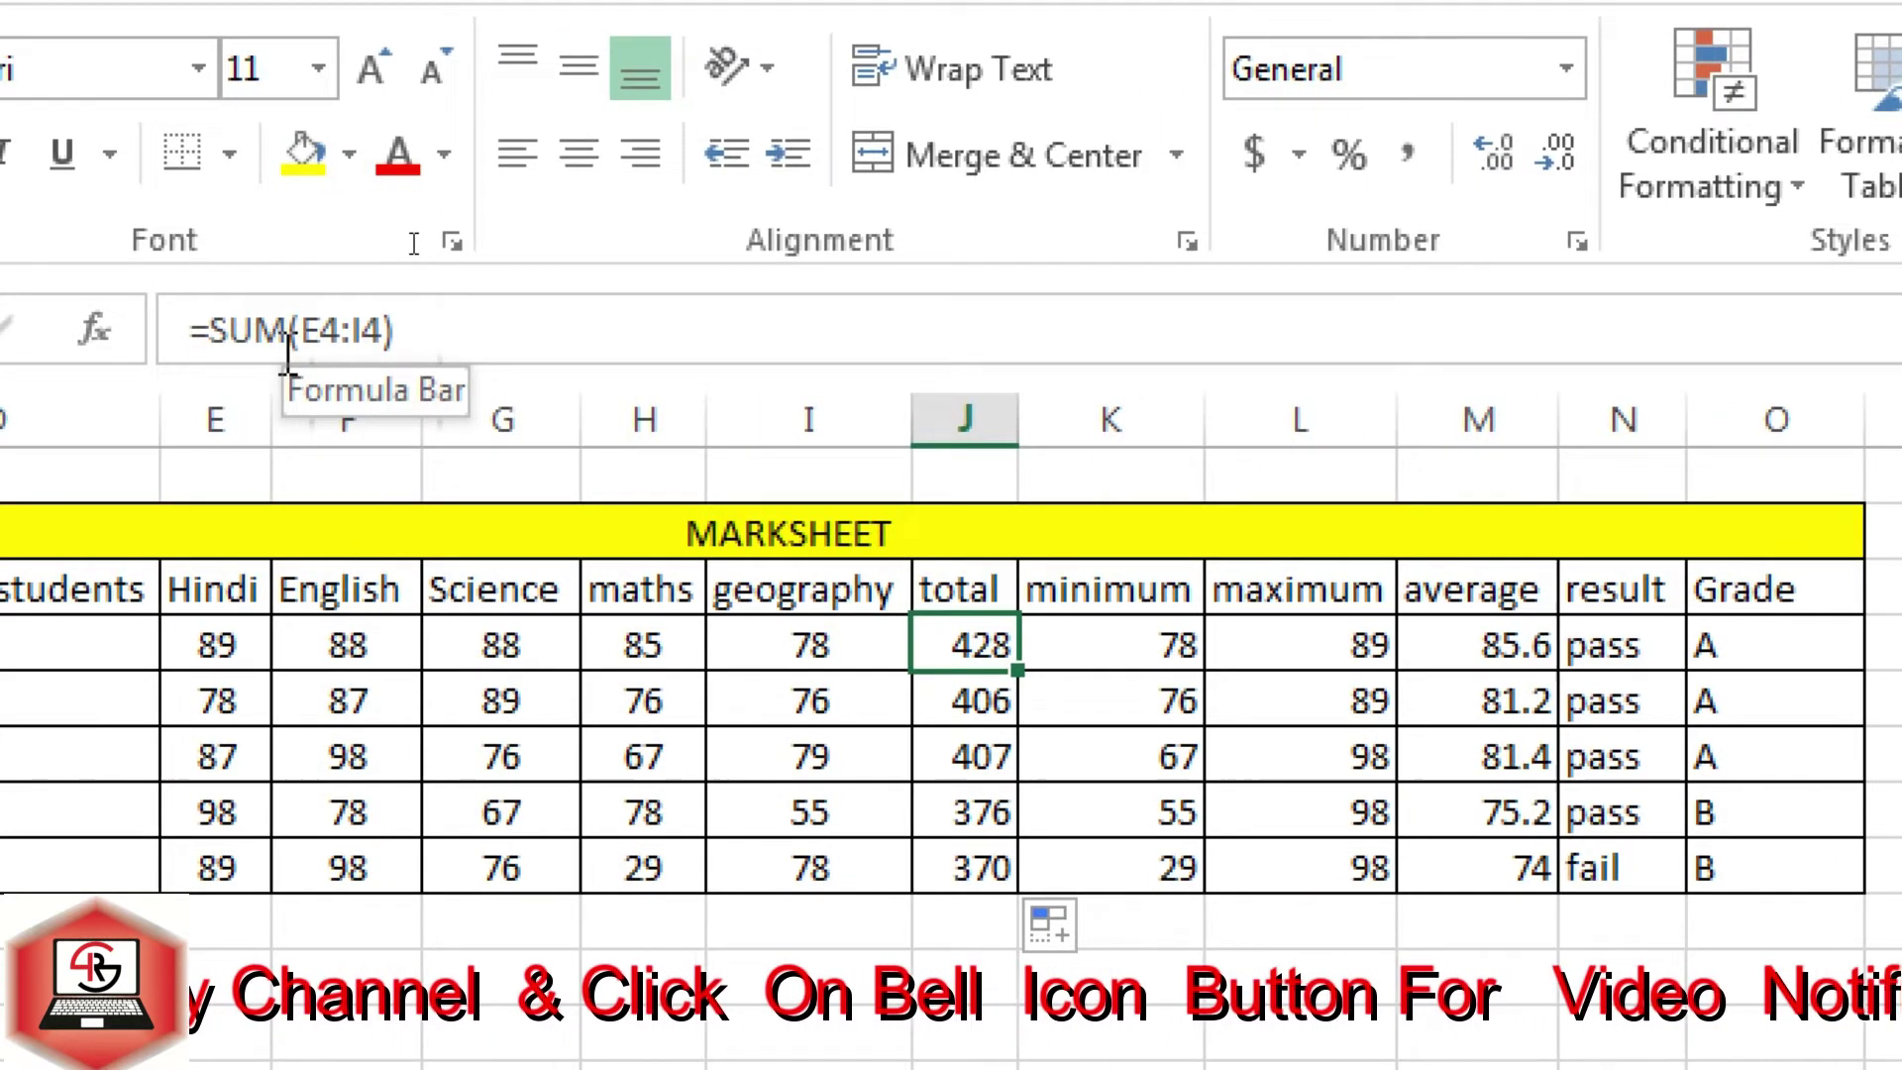
pyautogui.press('Right')
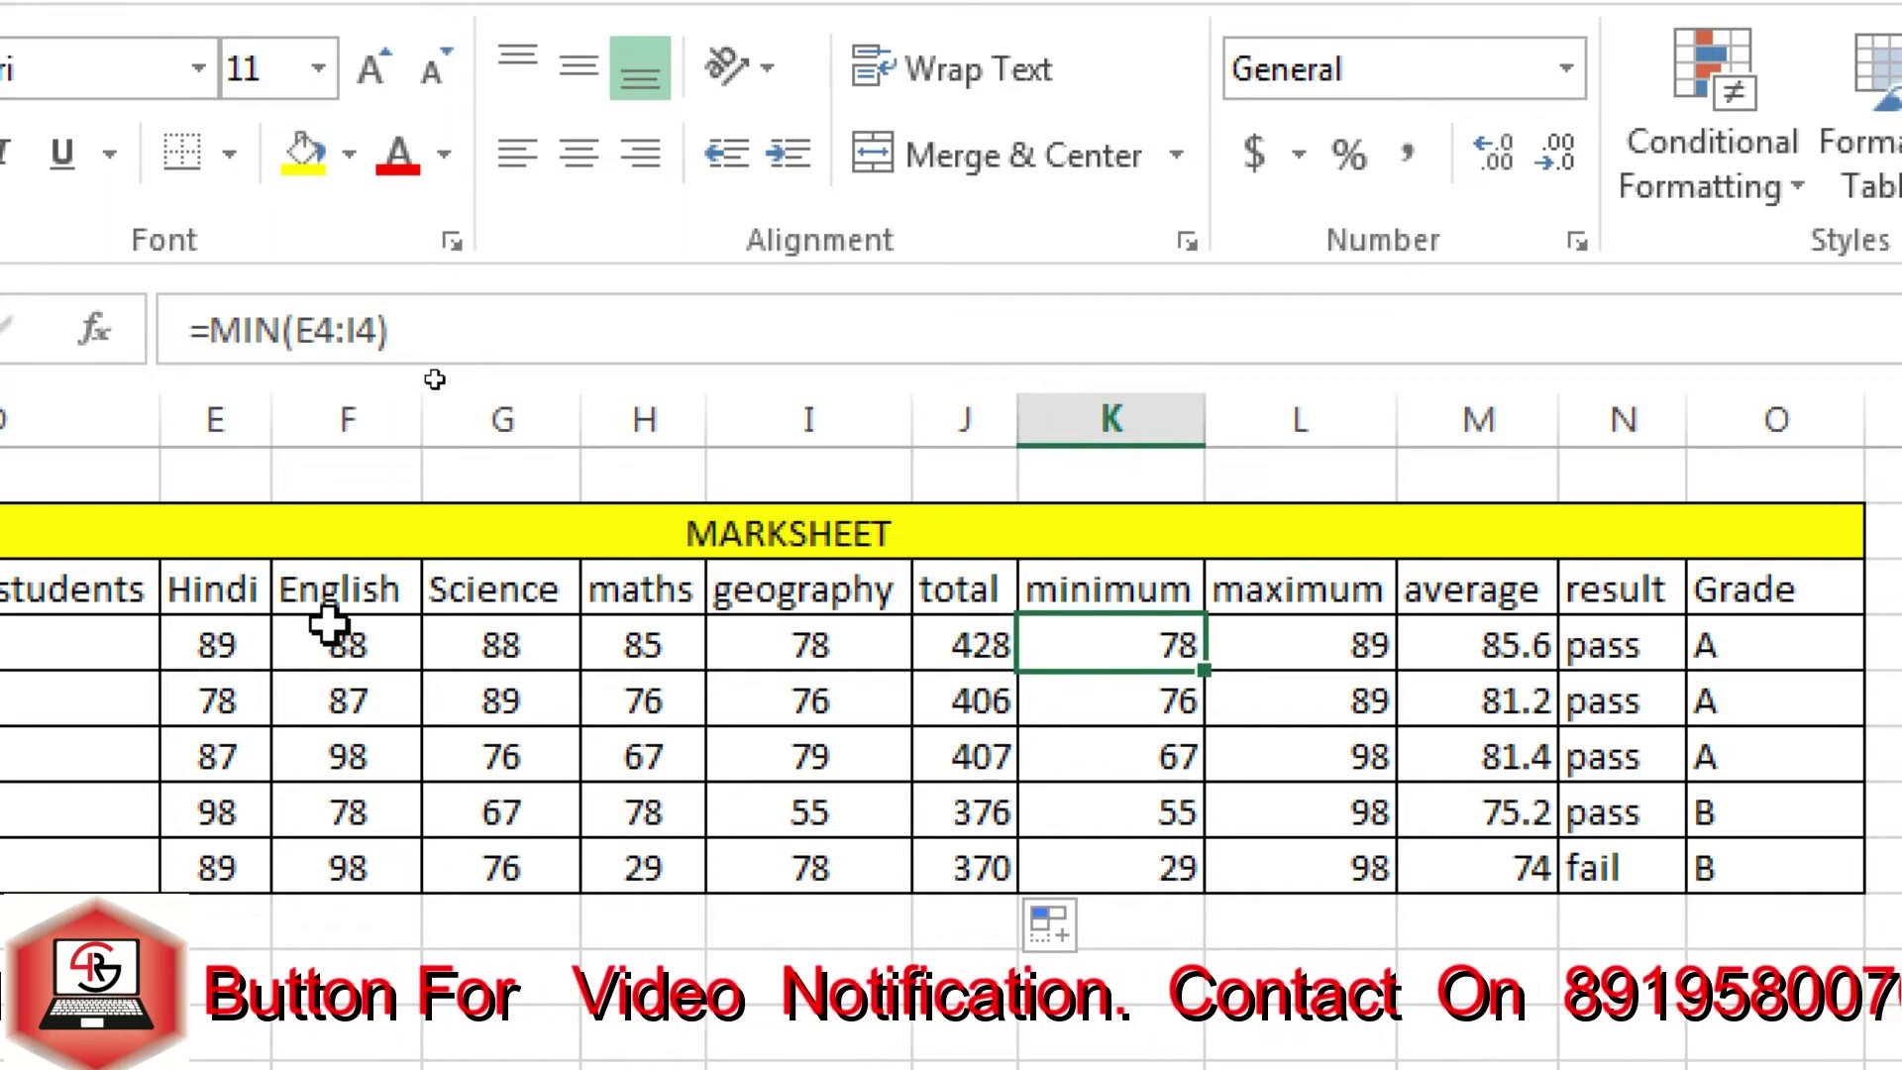
pyautogui.press('Right')
pyautogui.press('Right')
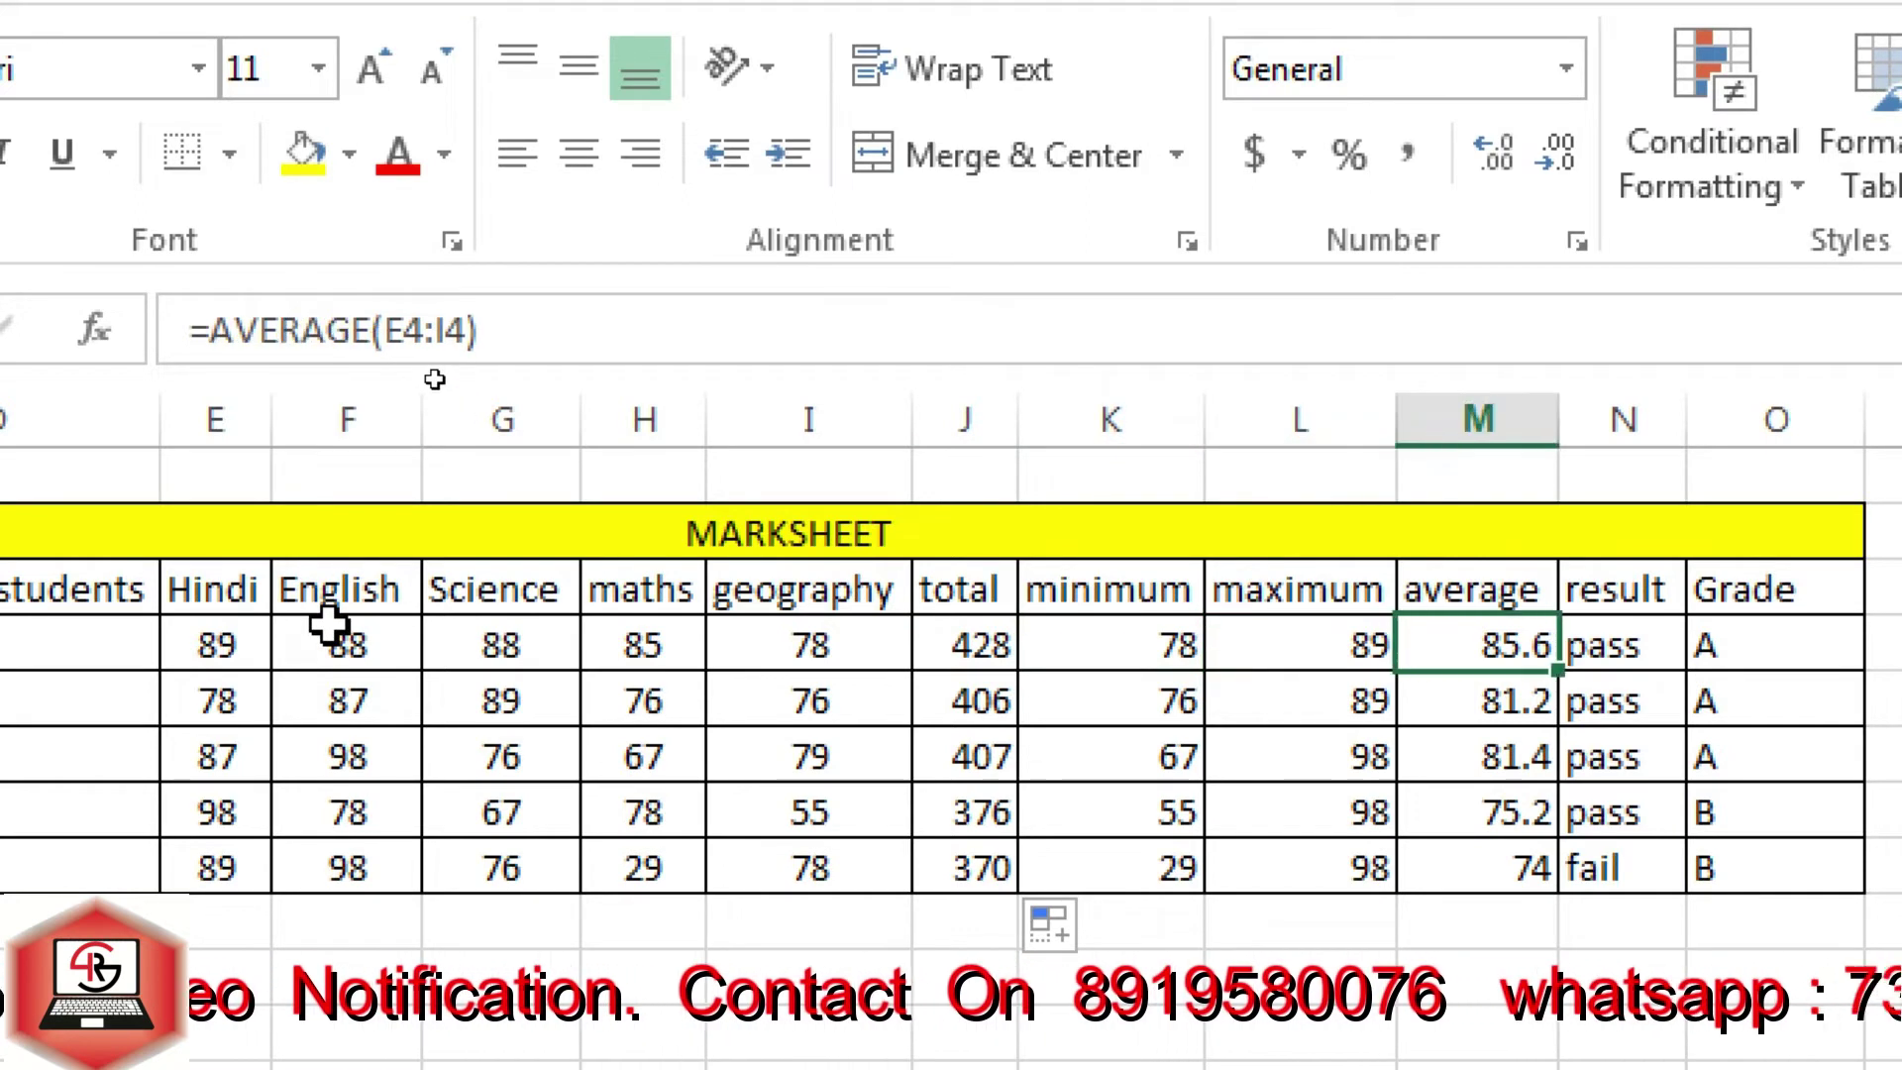
pyautogui.press('Right')
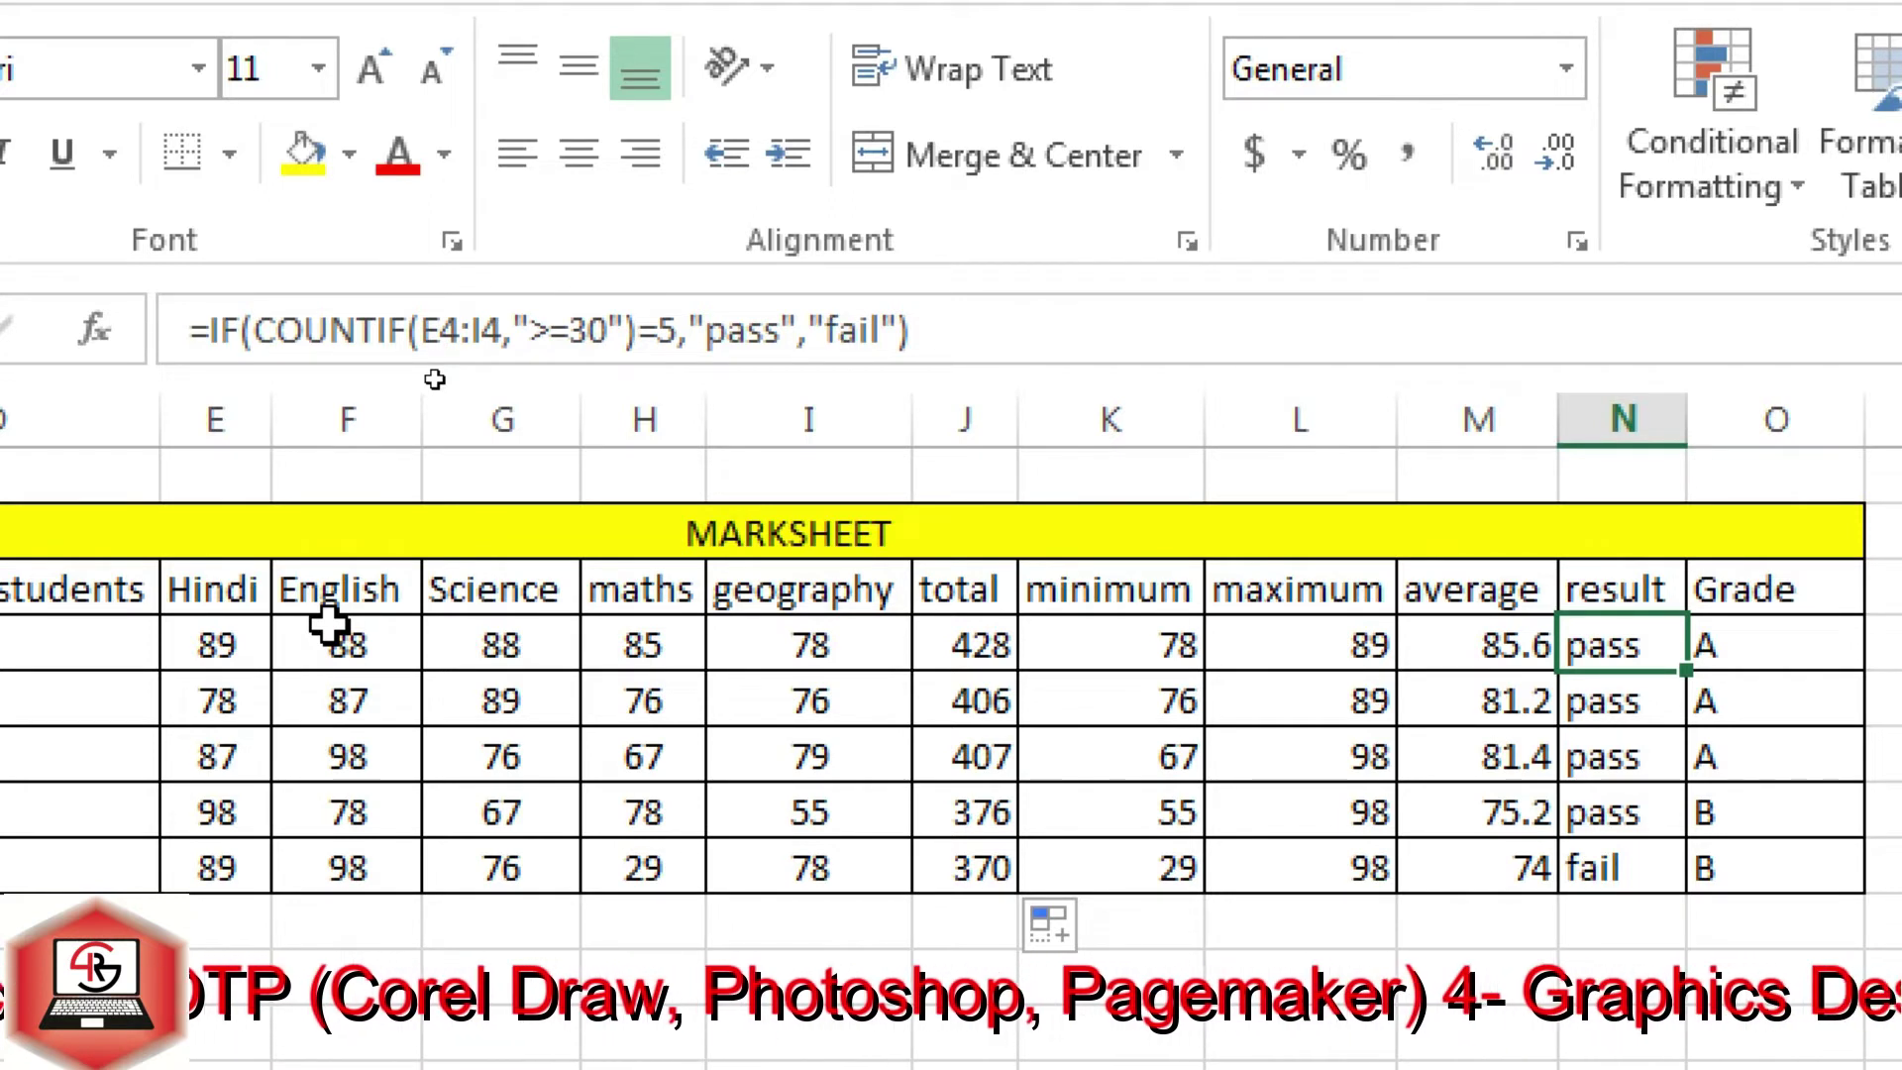
pyautogui.press('Down')
pyautogui.press('Down')
pyautogui.press('Up')
pyautogui.press('Up')
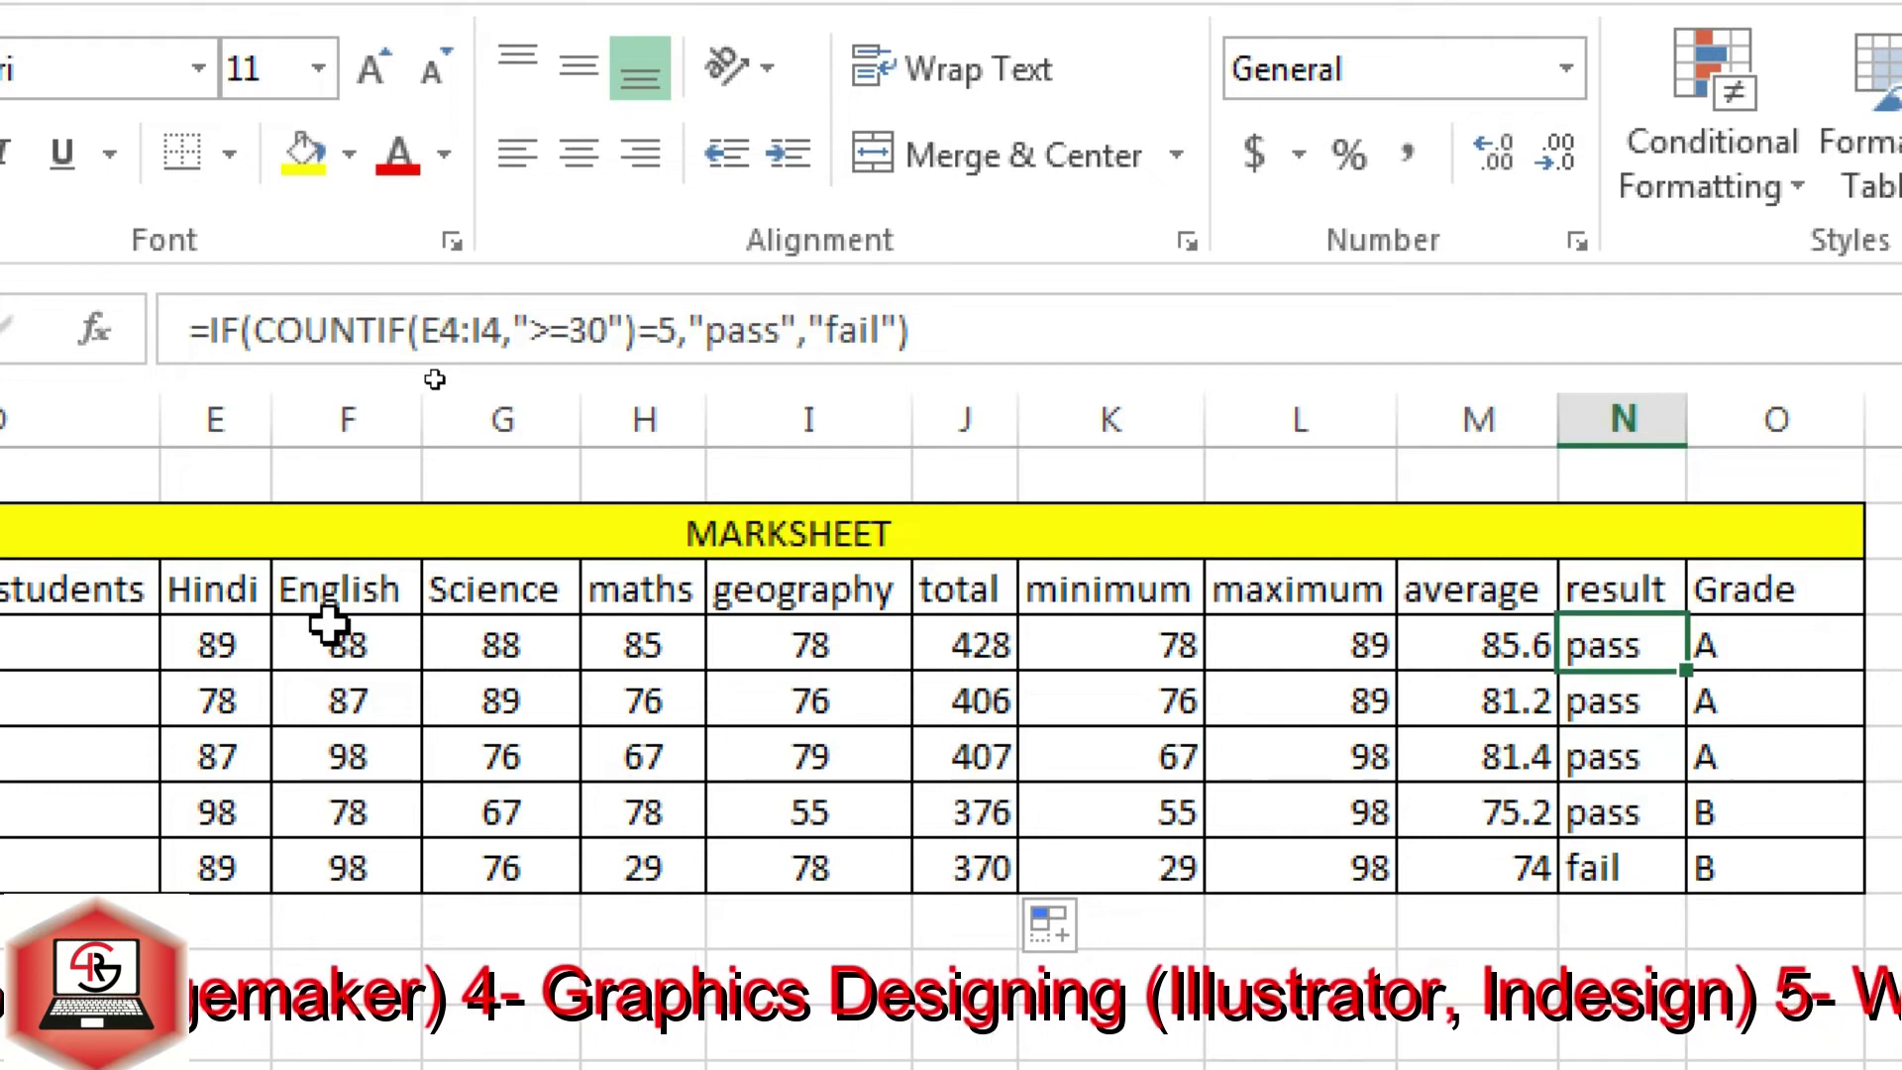
# - In N4, start the formula =if(countif(E4:I4 using the five subject marks as range
pyautogui.write('=')
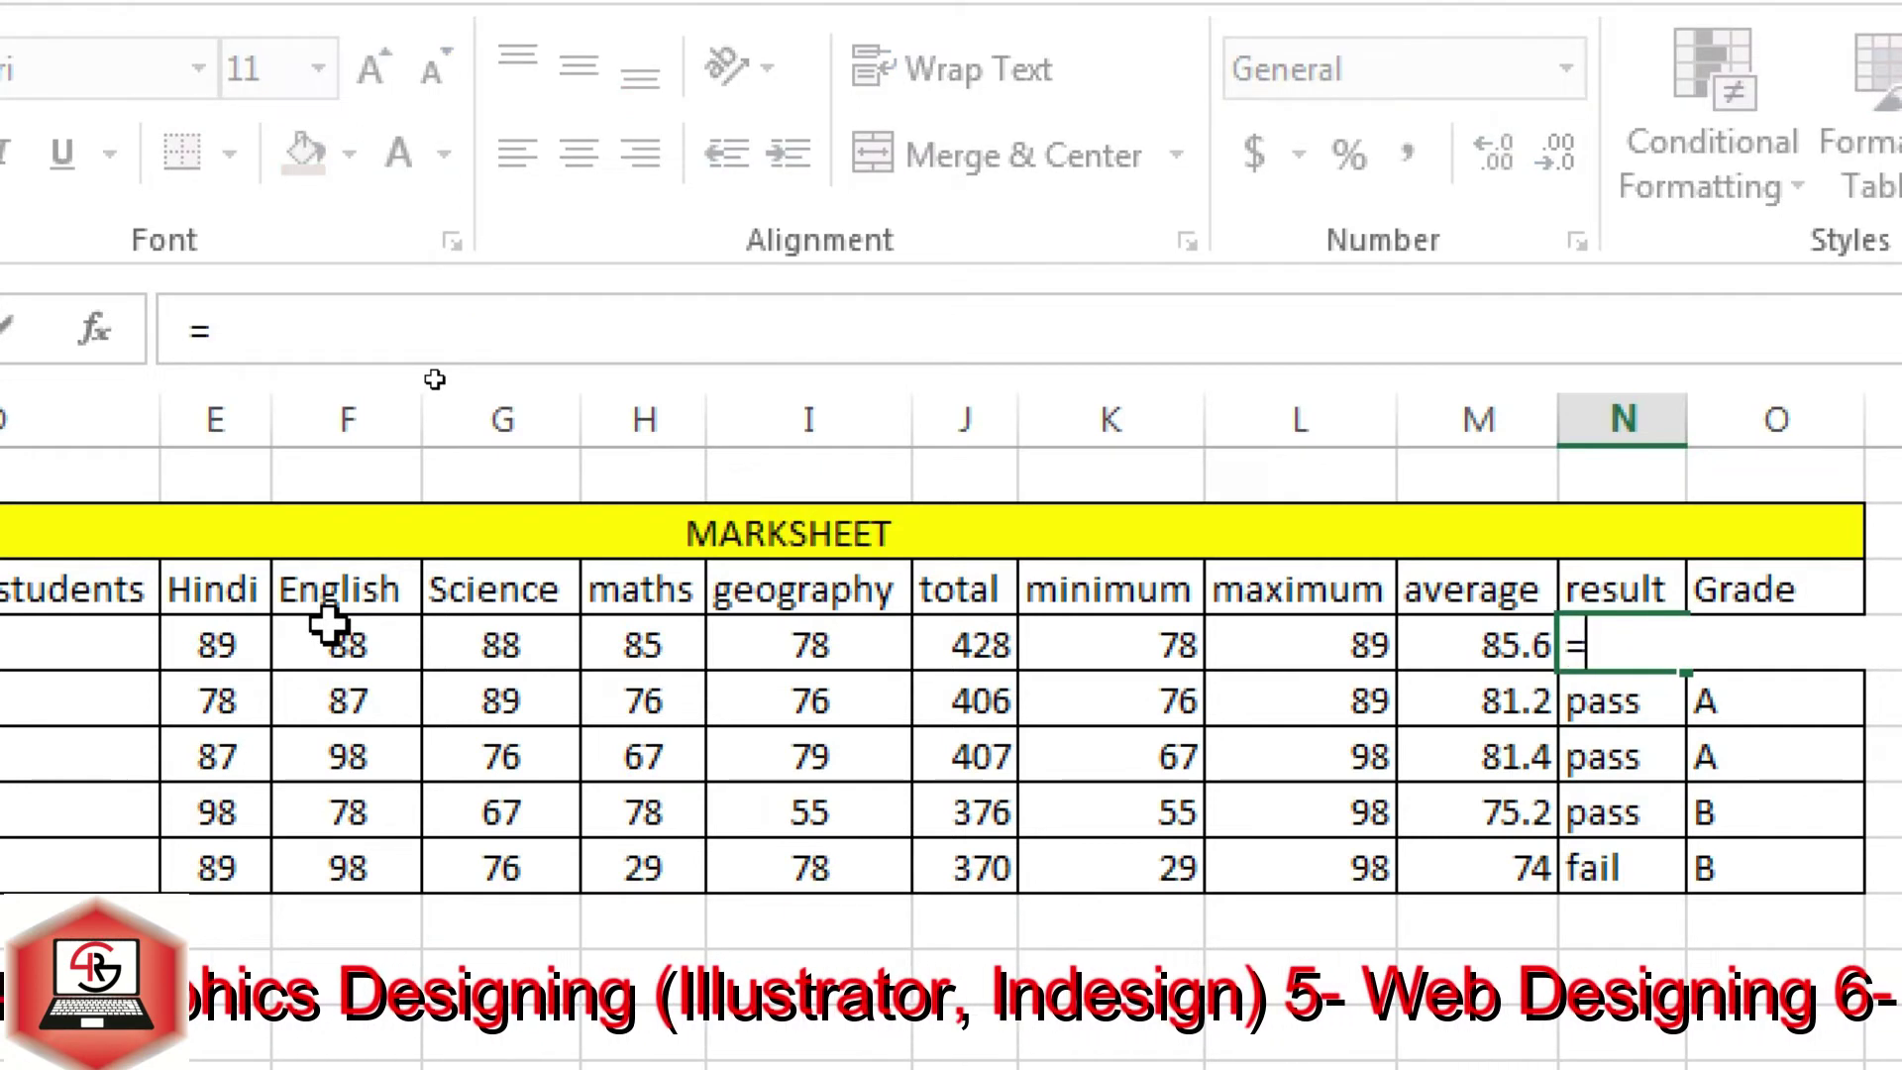
pyautogui.write('if')
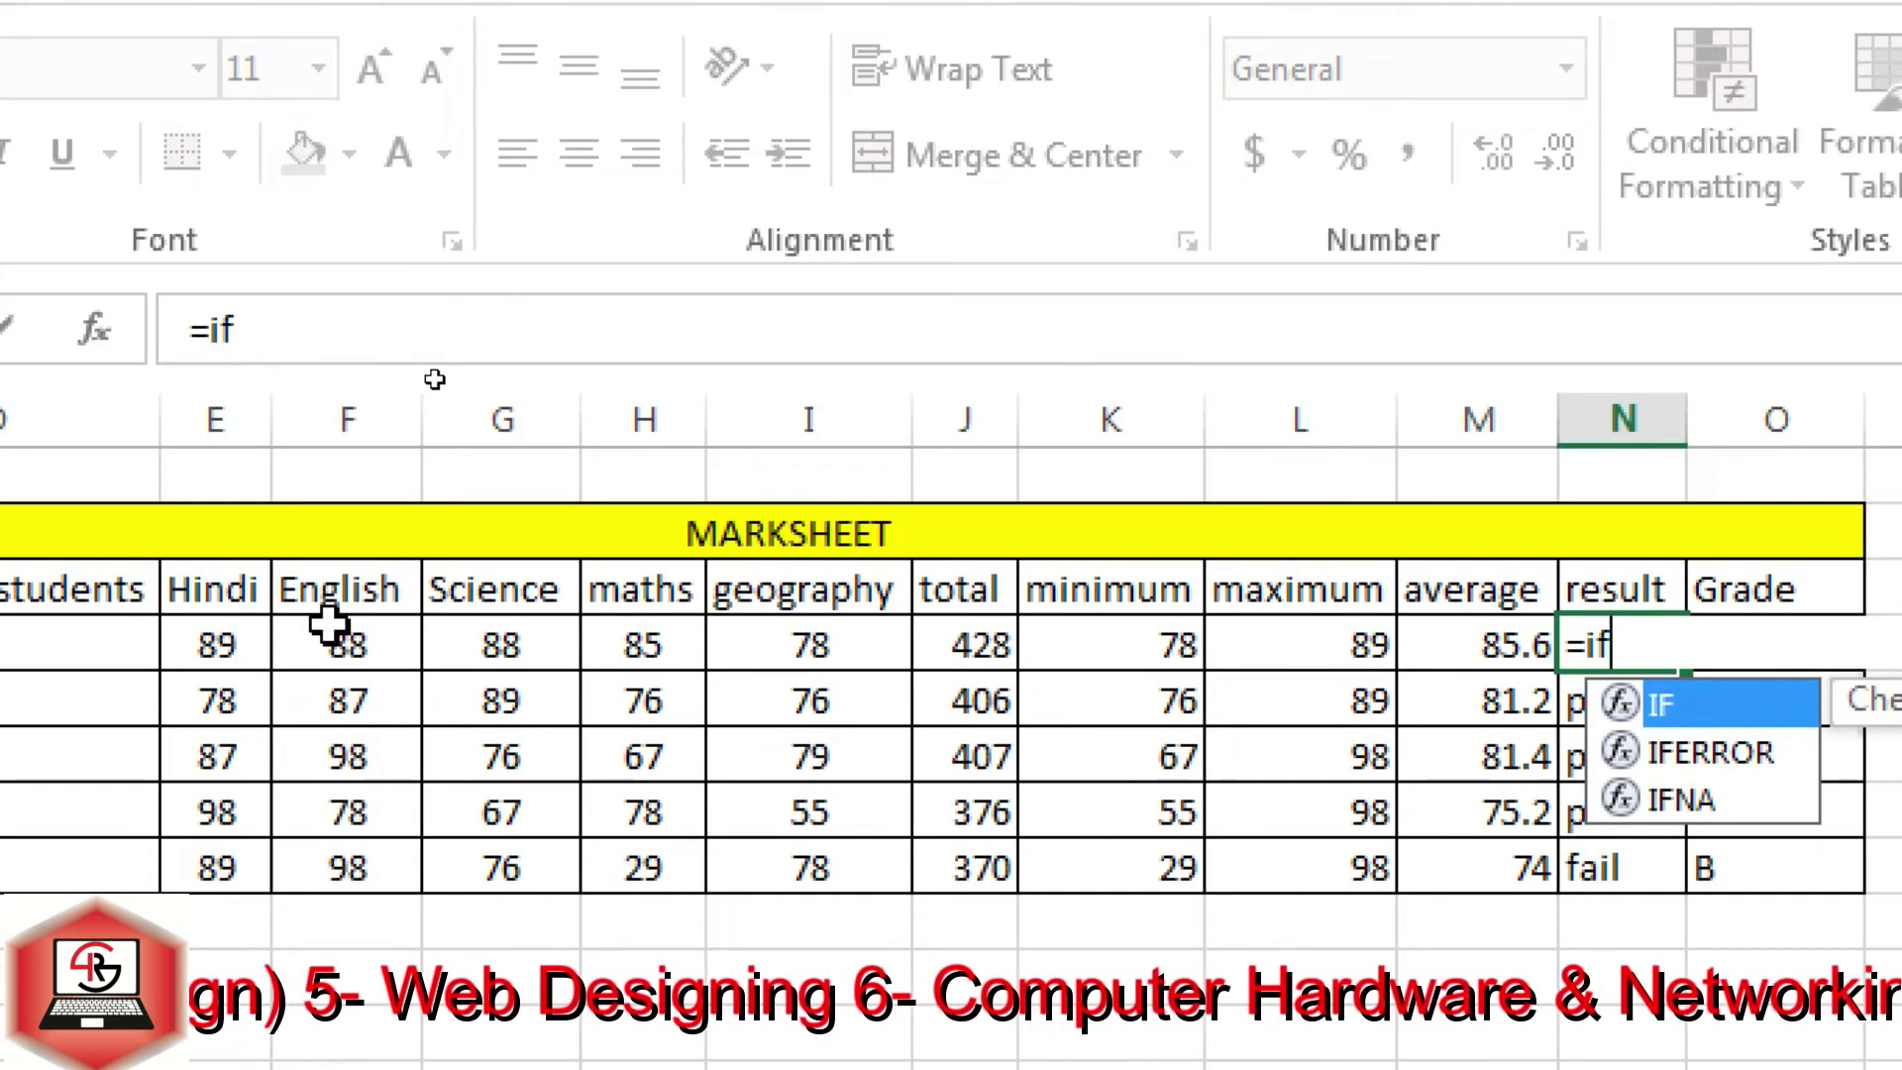
pyautogui.write('(countif')
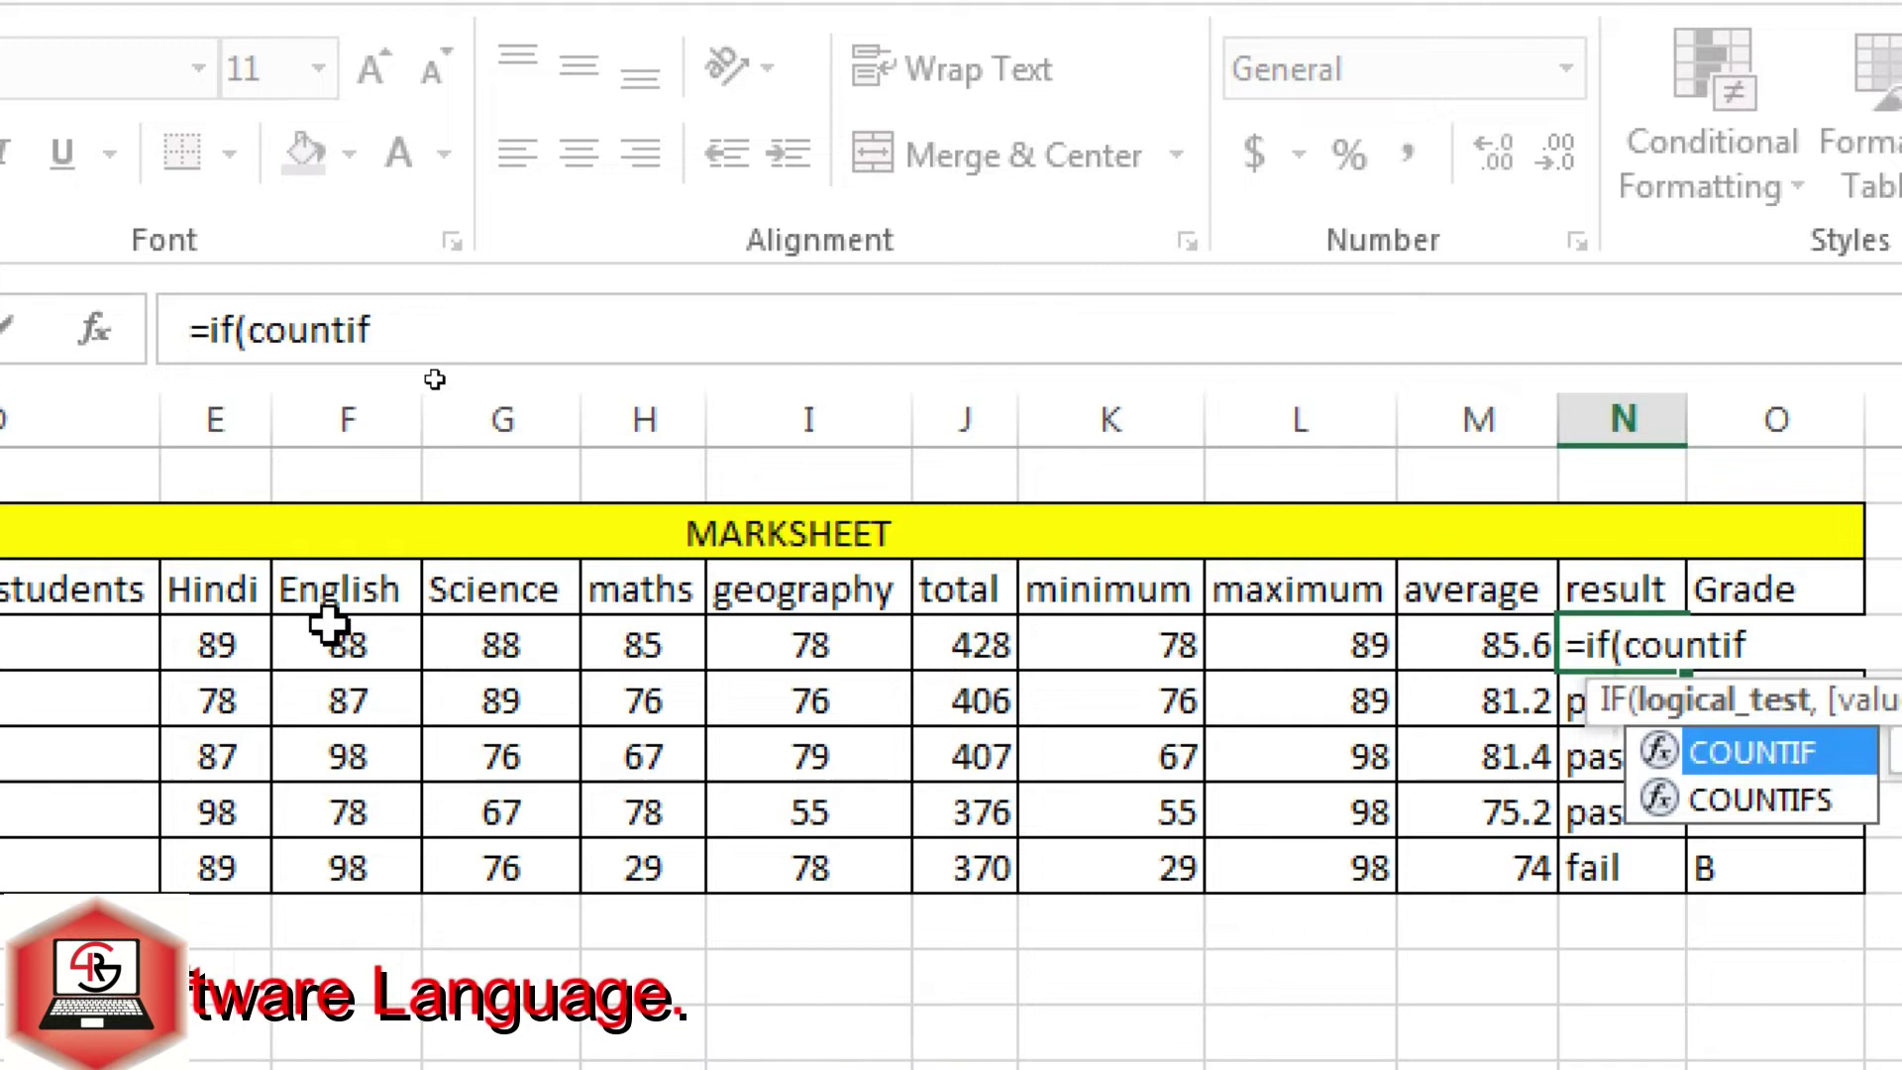
pyautogui.write('(')
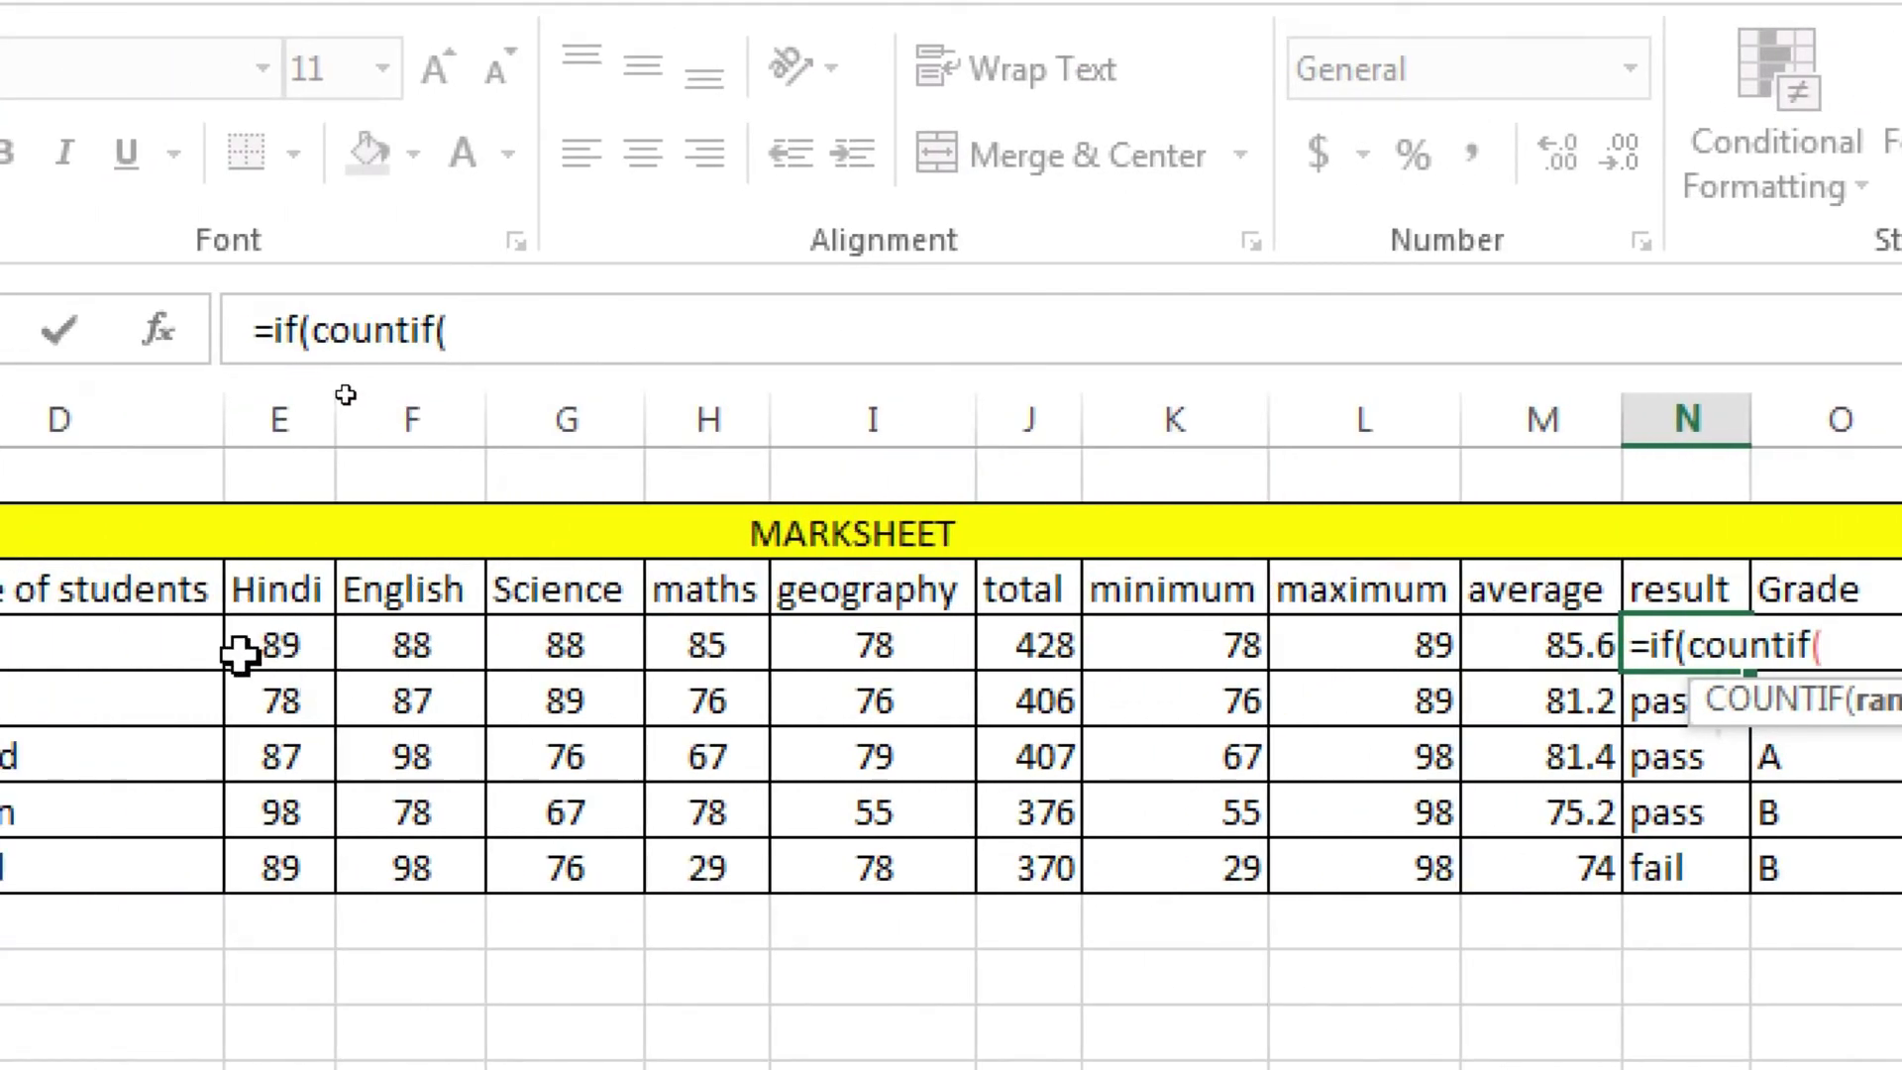
pyautogui.moveTo(397, 634)
pyautogui.mouseDown()
pyautogui.moveTo(652, 619)
pyautogui.moveTo(1061, 639)
pyautogui.mouseUp()
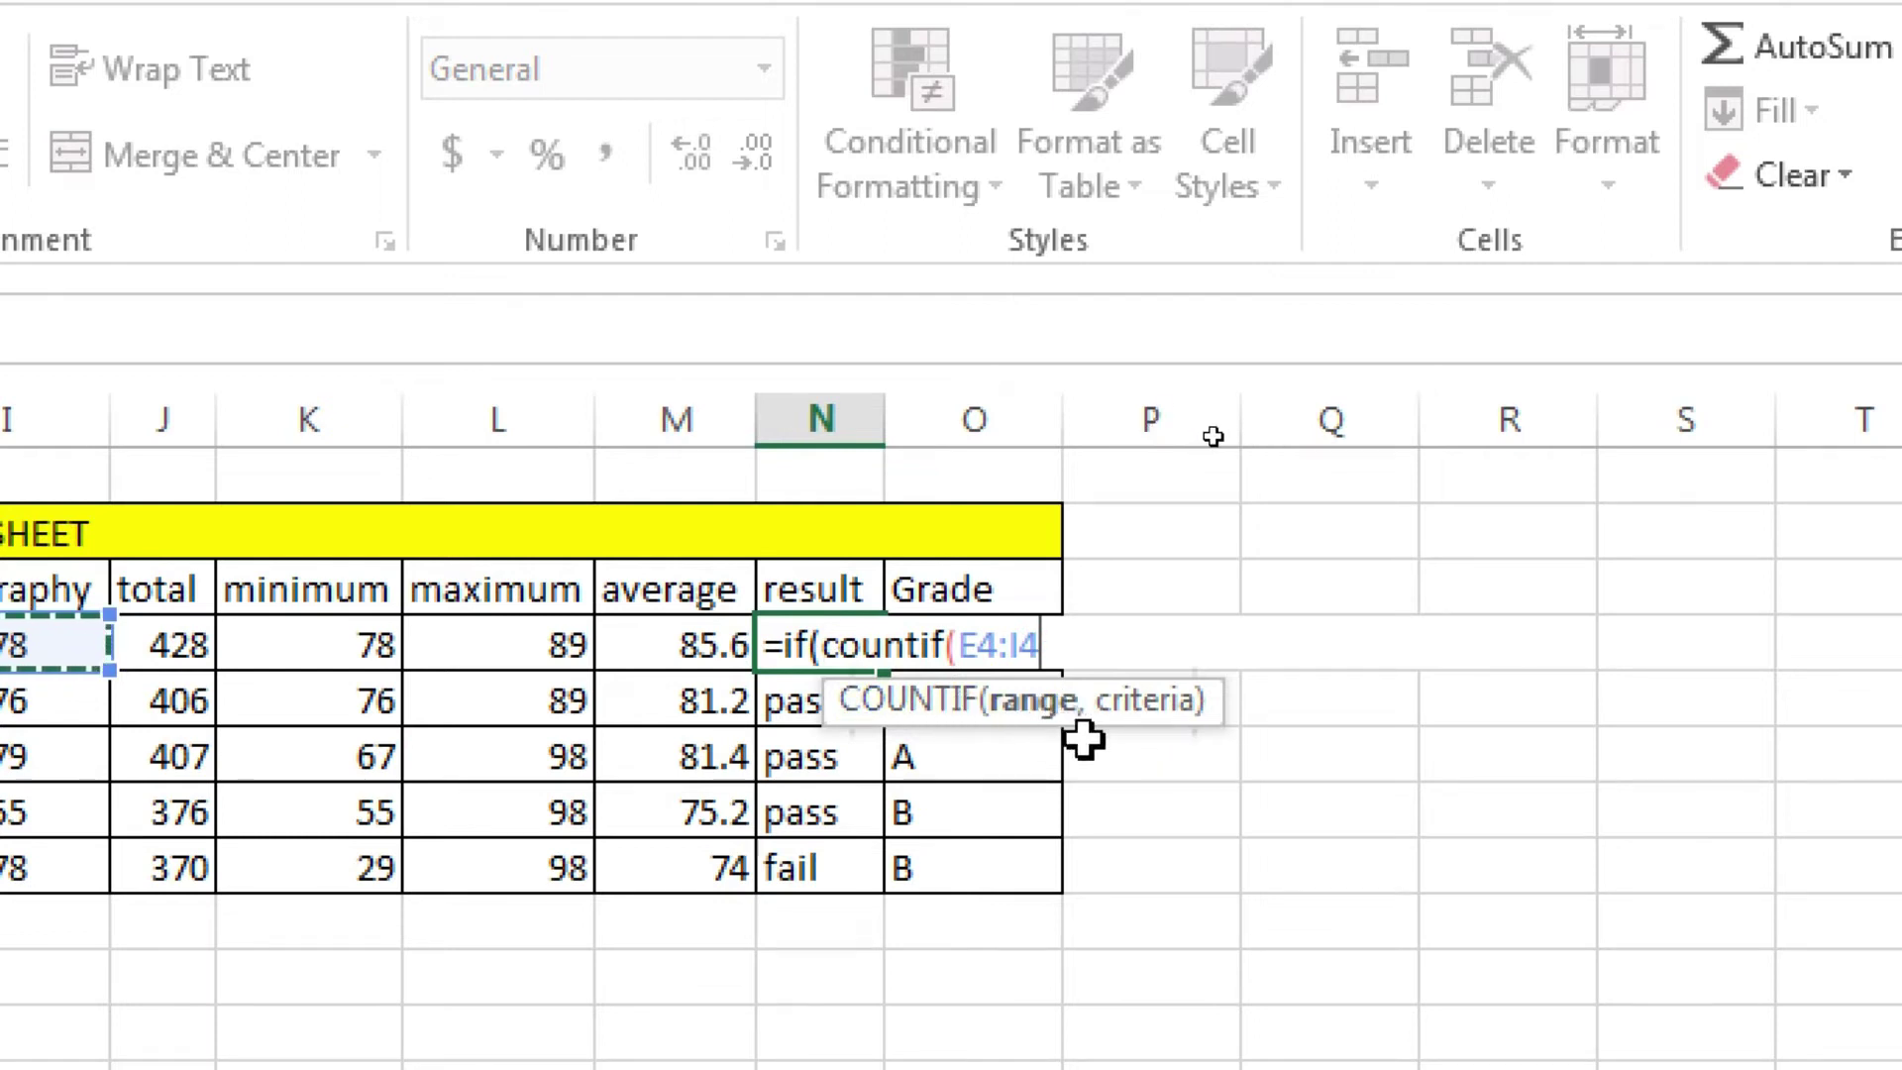
# - Finish and enter N4's formula as =if(countif(E4:I4,">=35")=5,"pass","fail")
pyautogui.write(',')
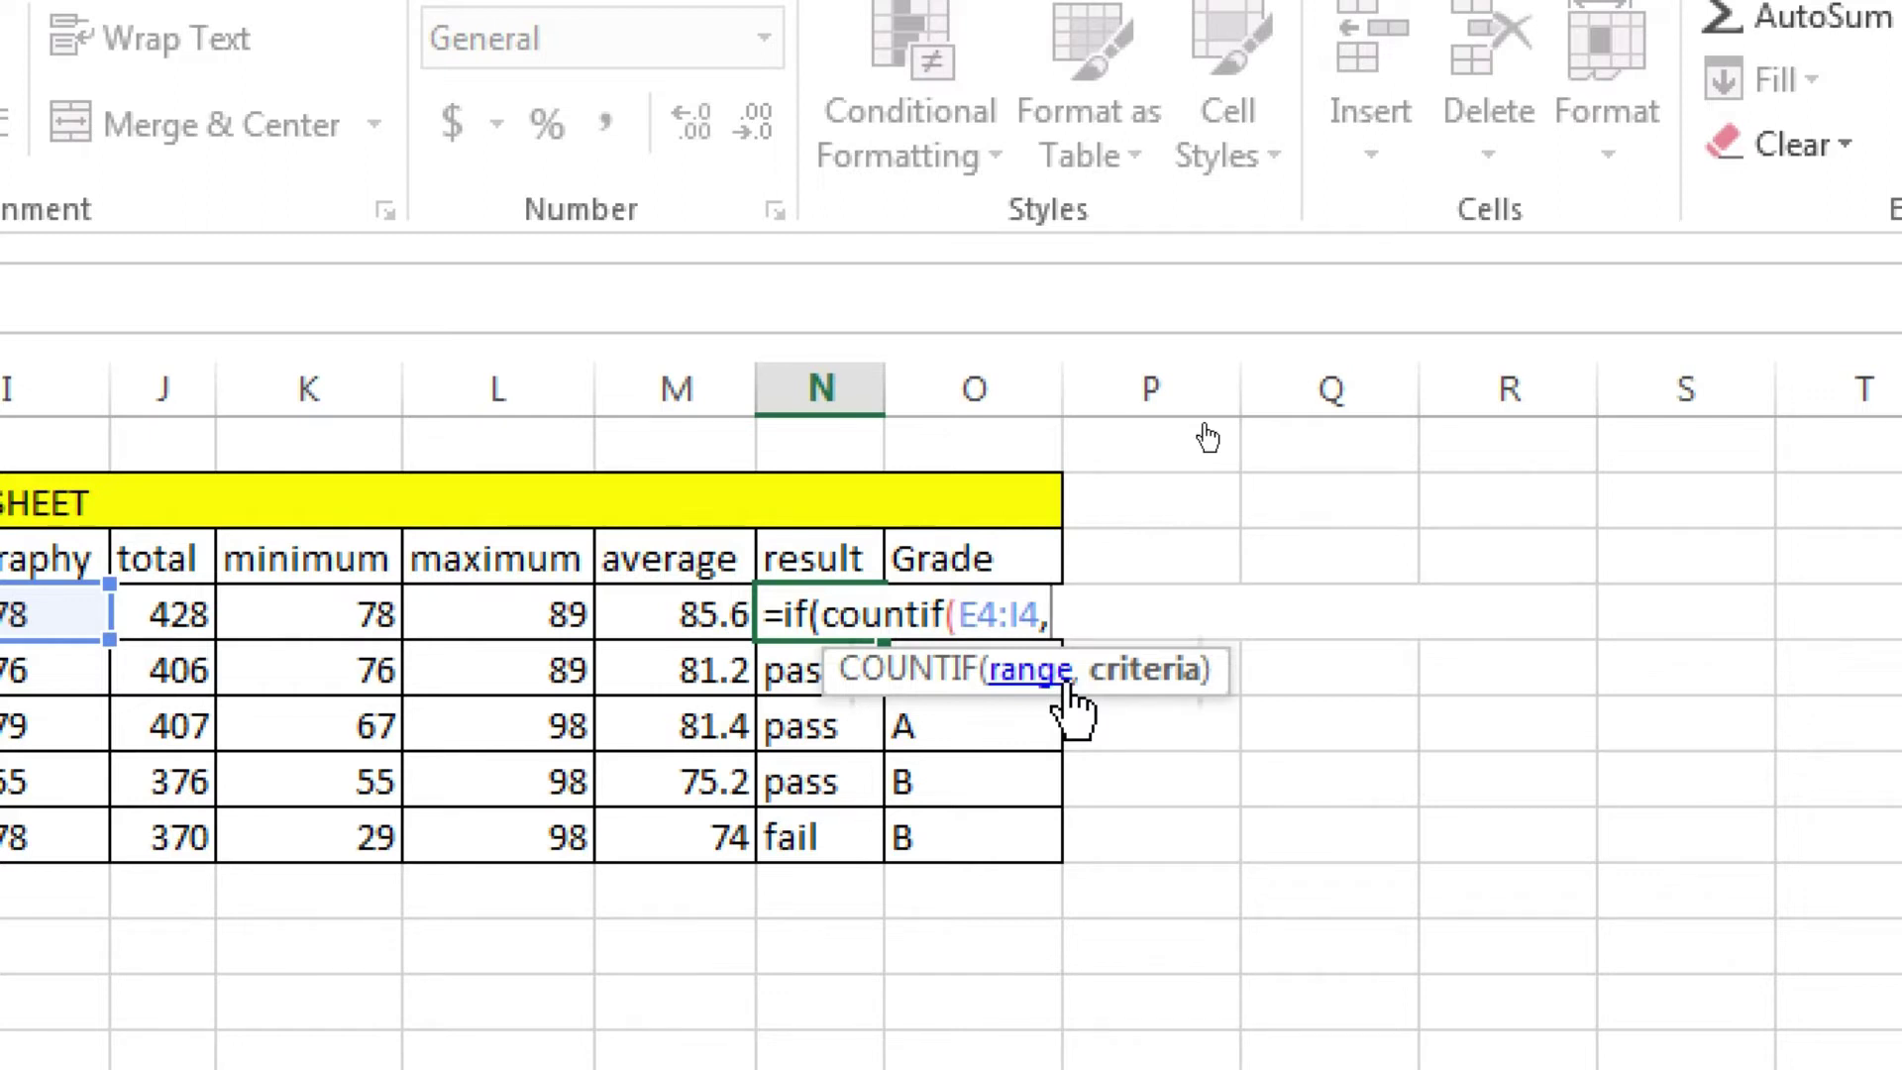
pyautogui.write('"')
pyautogui.write('>')
pyautogui.write('=3')
pyautogui.write('5')
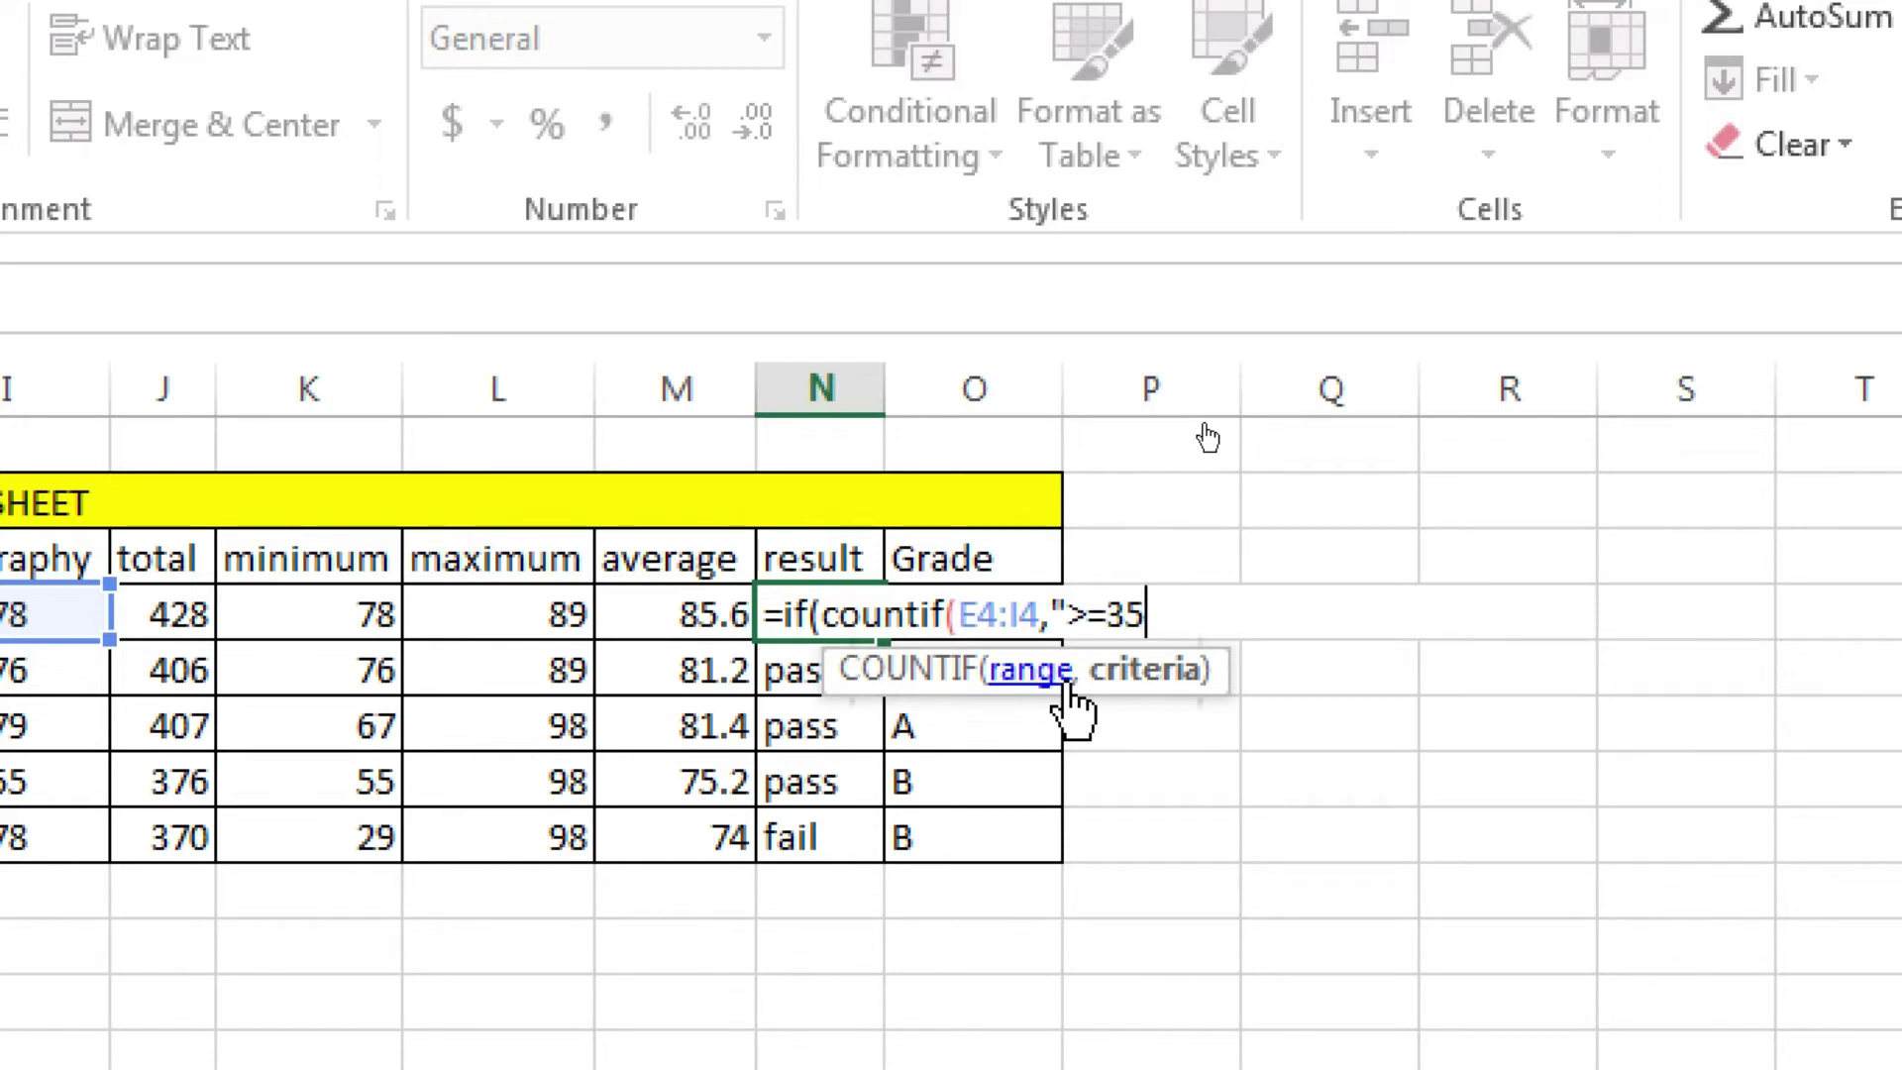
pyautogui.write('"')
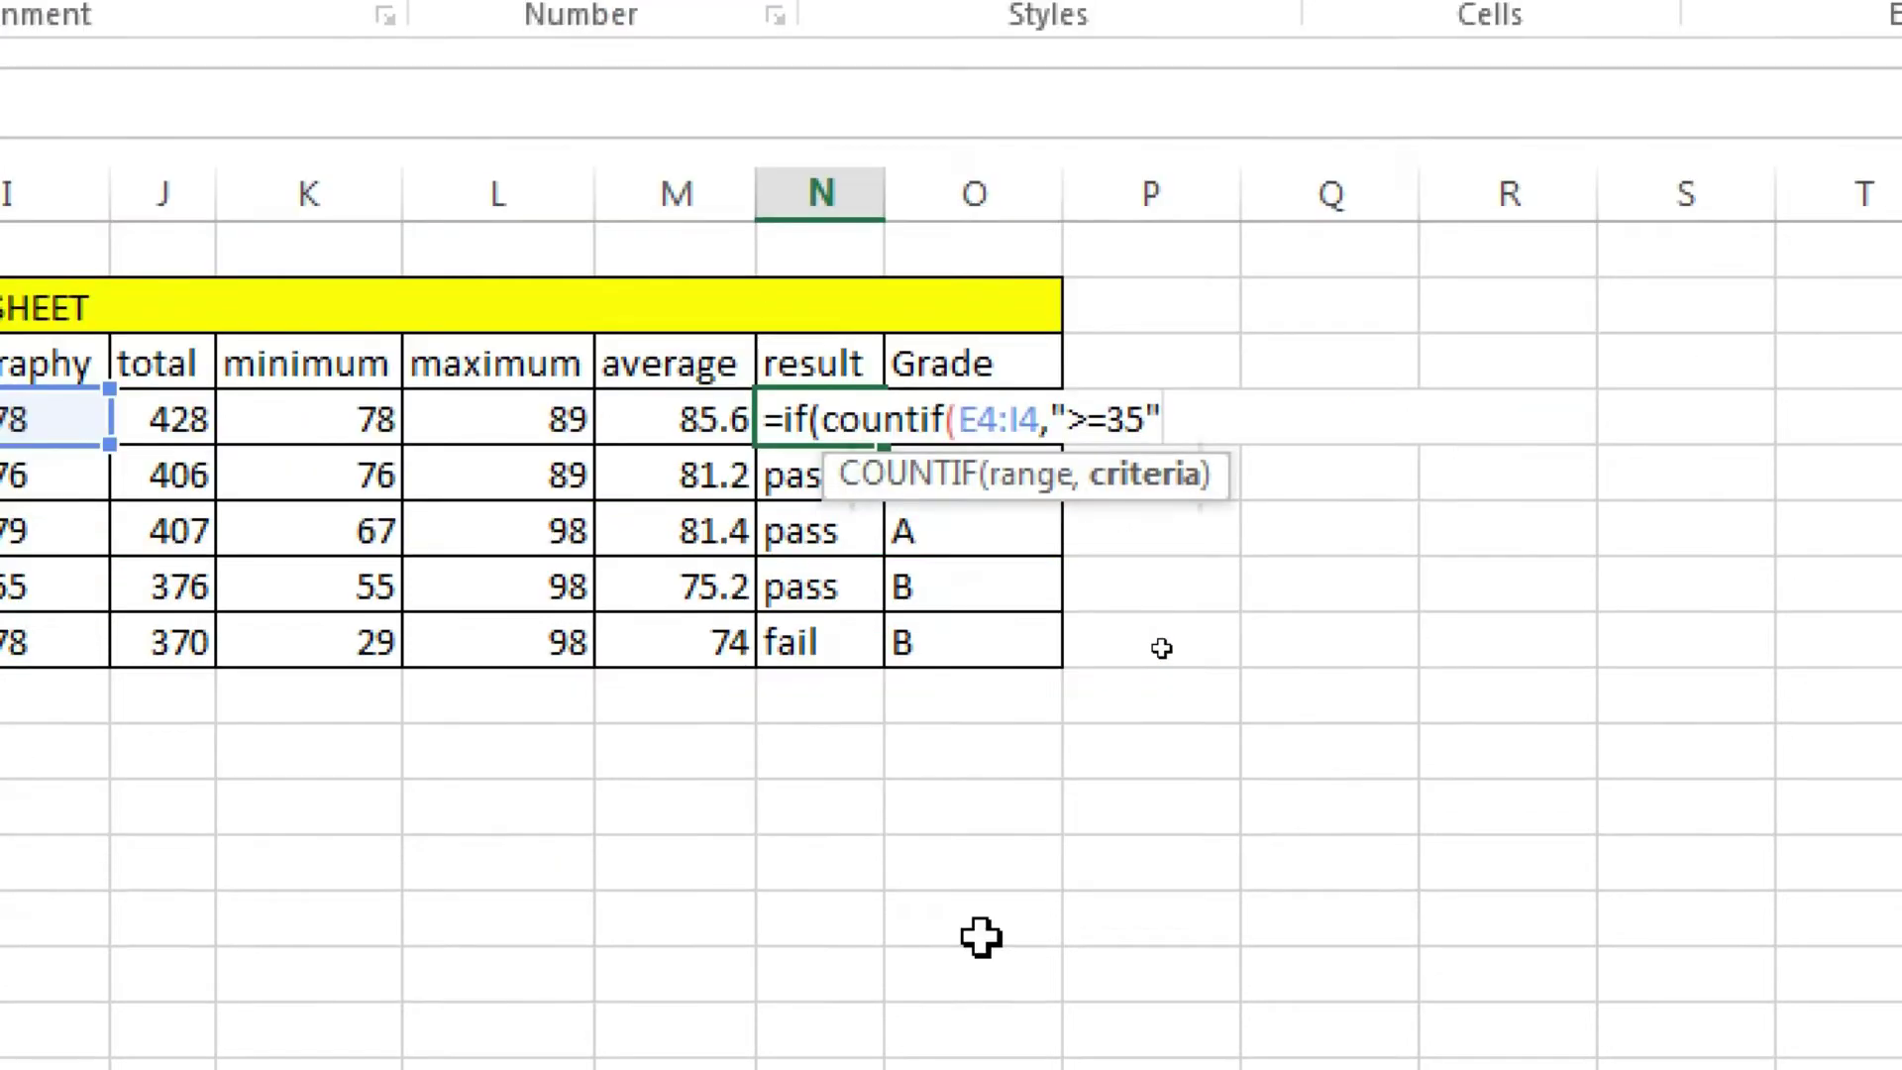
pyautogui.write(')')
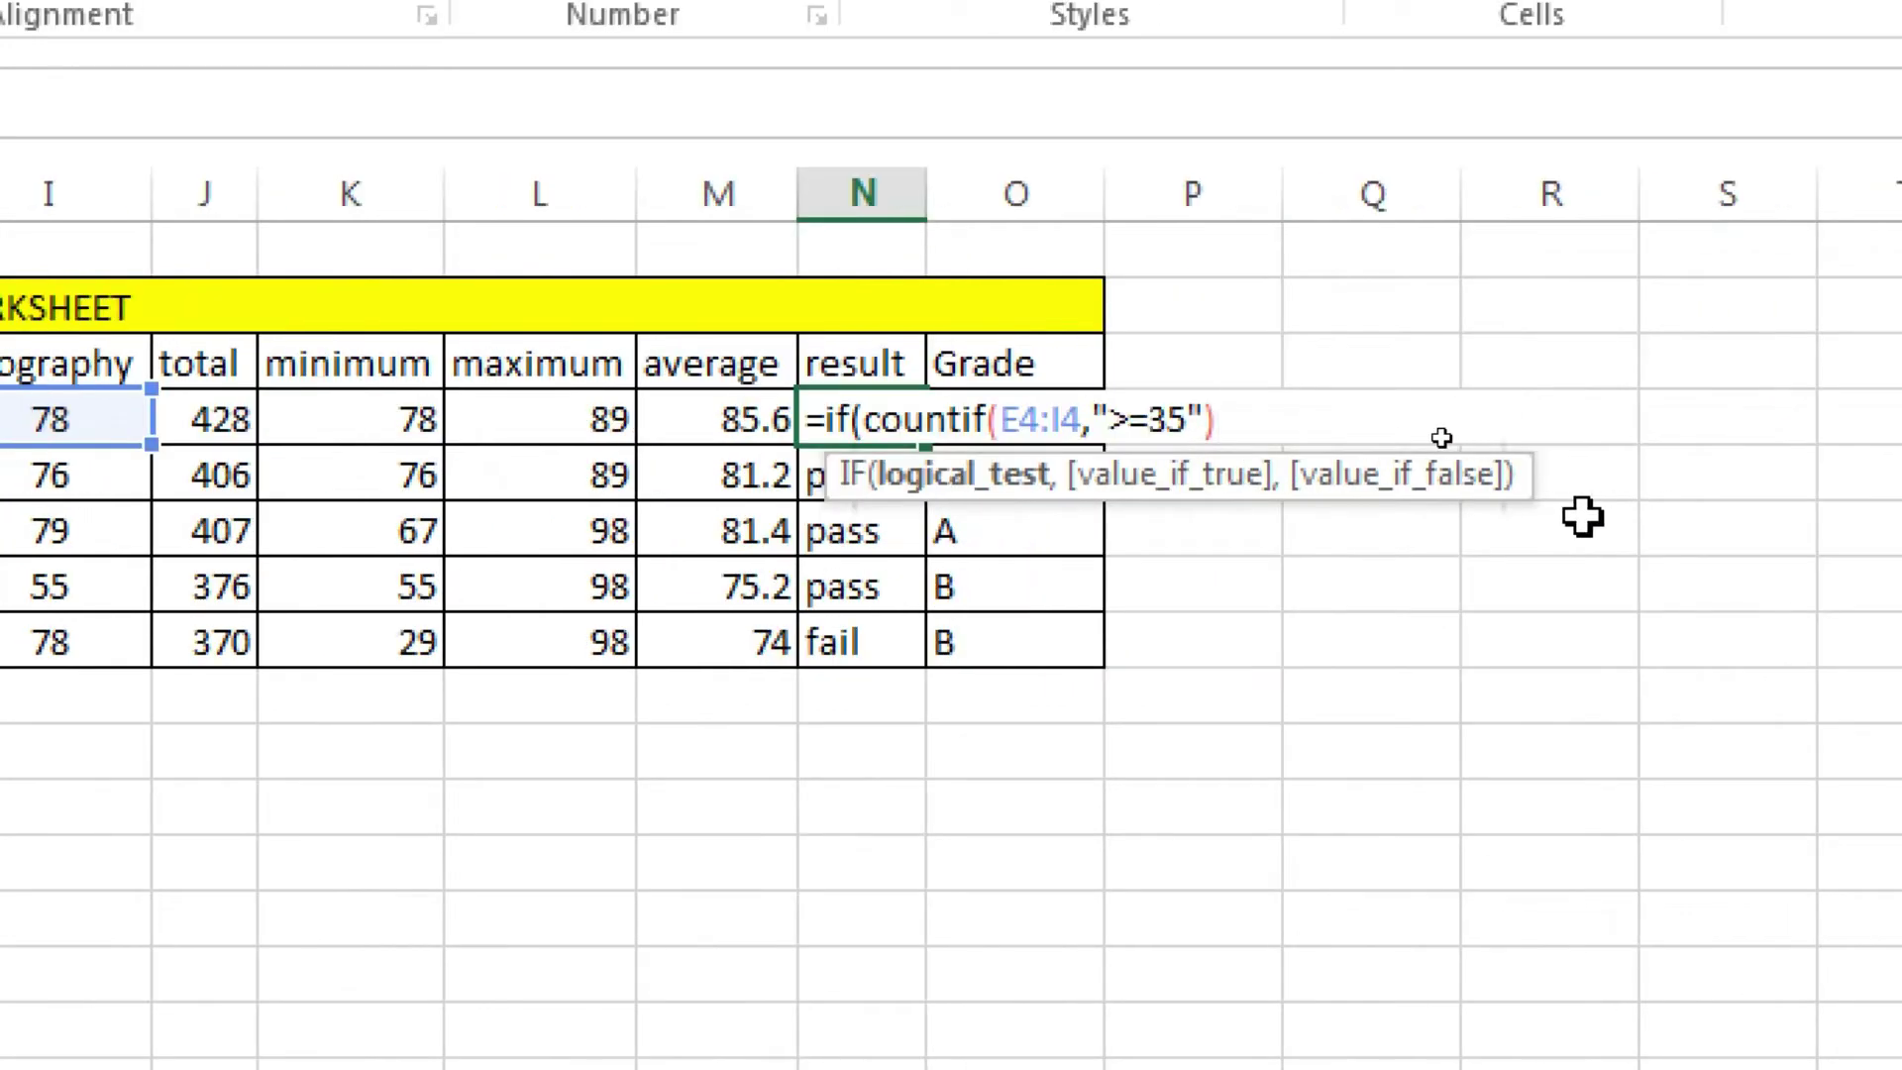
pyautogui.write('=')
pyautogui.write('5')
pyautogui.write(',"p')
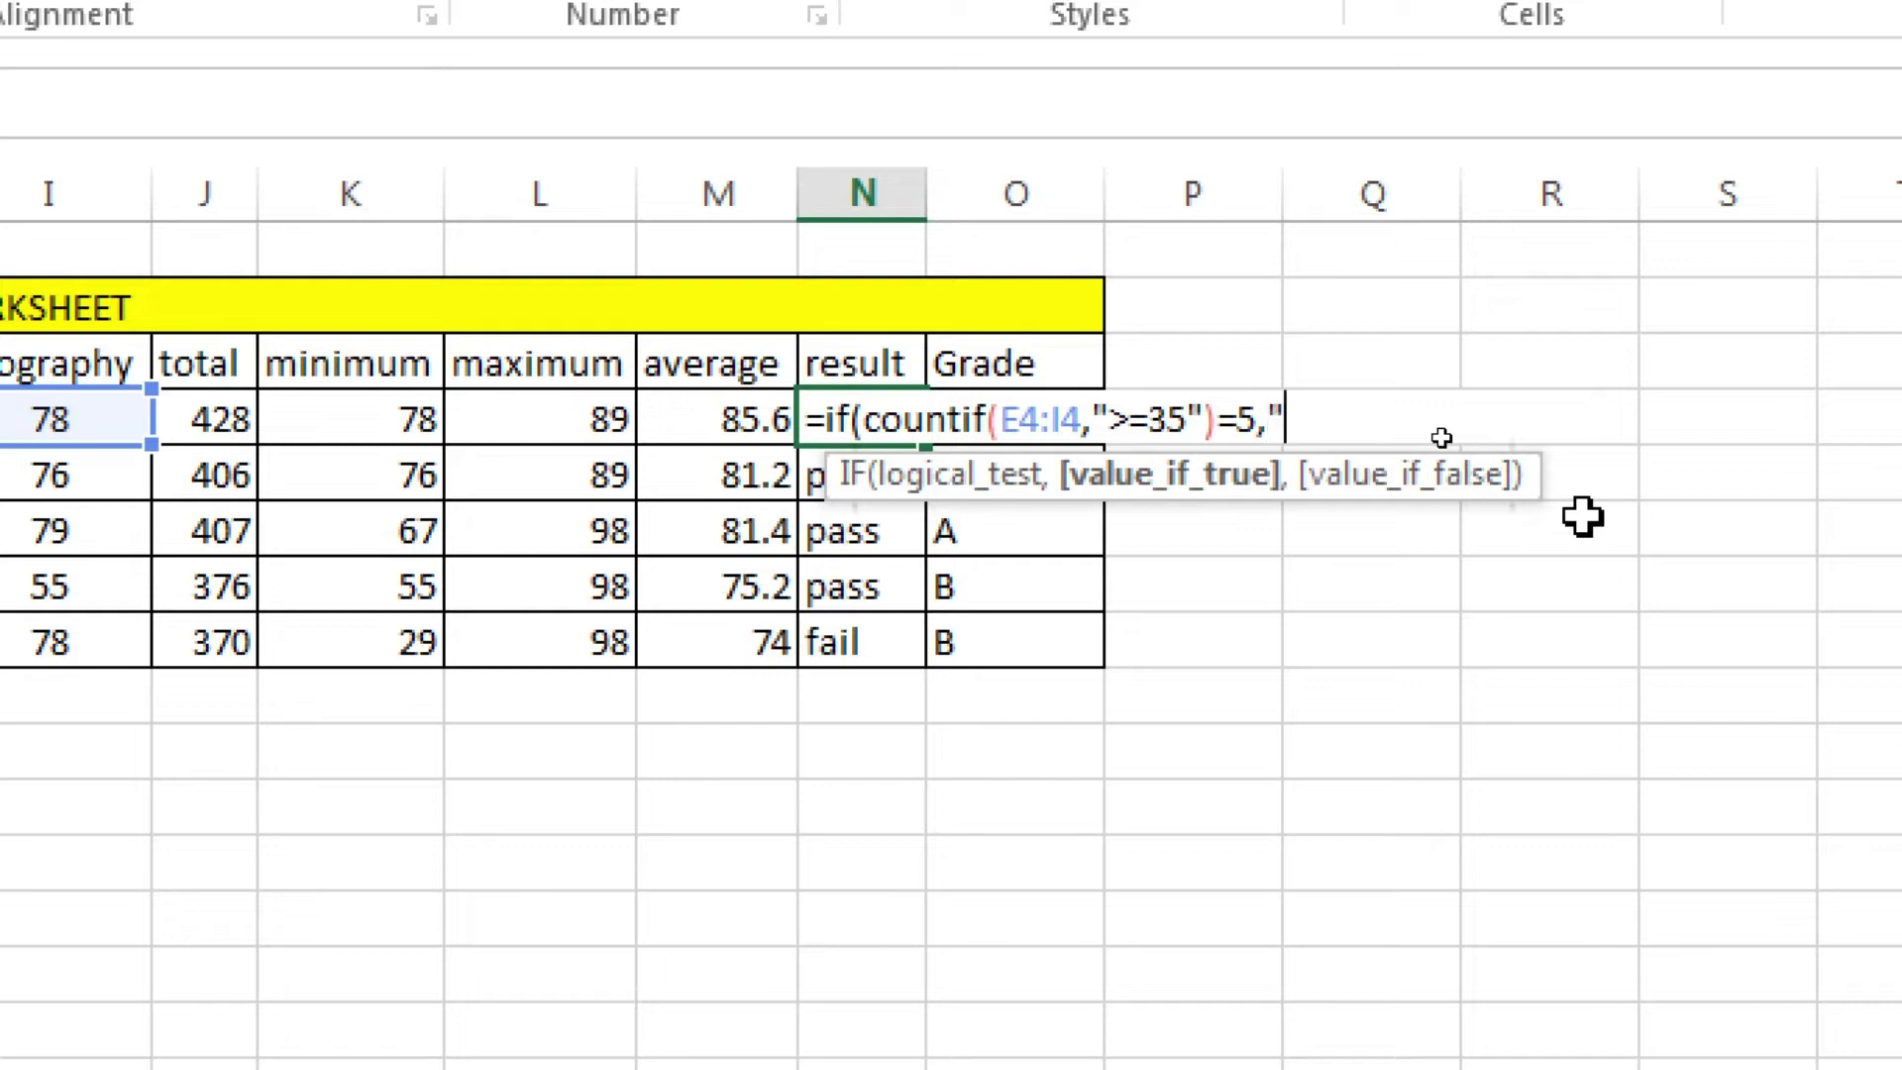
pyautogui.write('ass"')
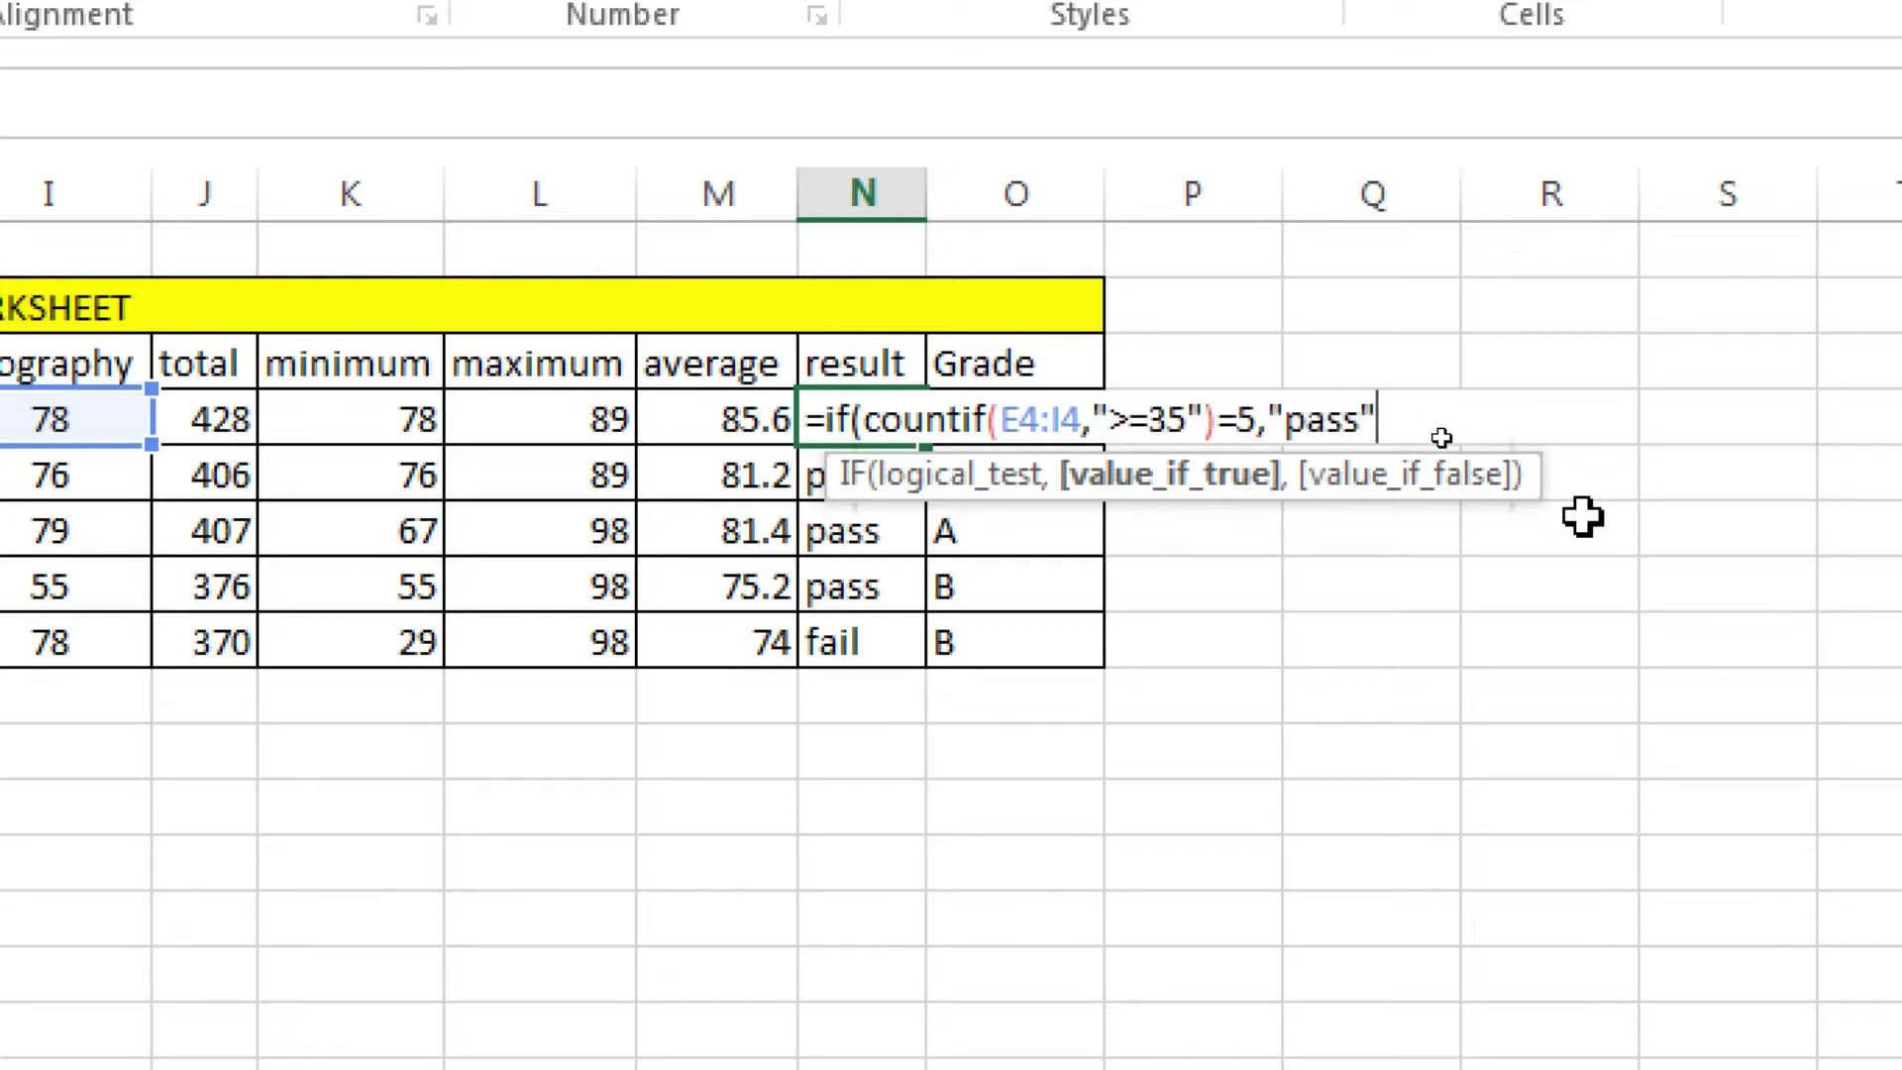
pyautogui.write(',')
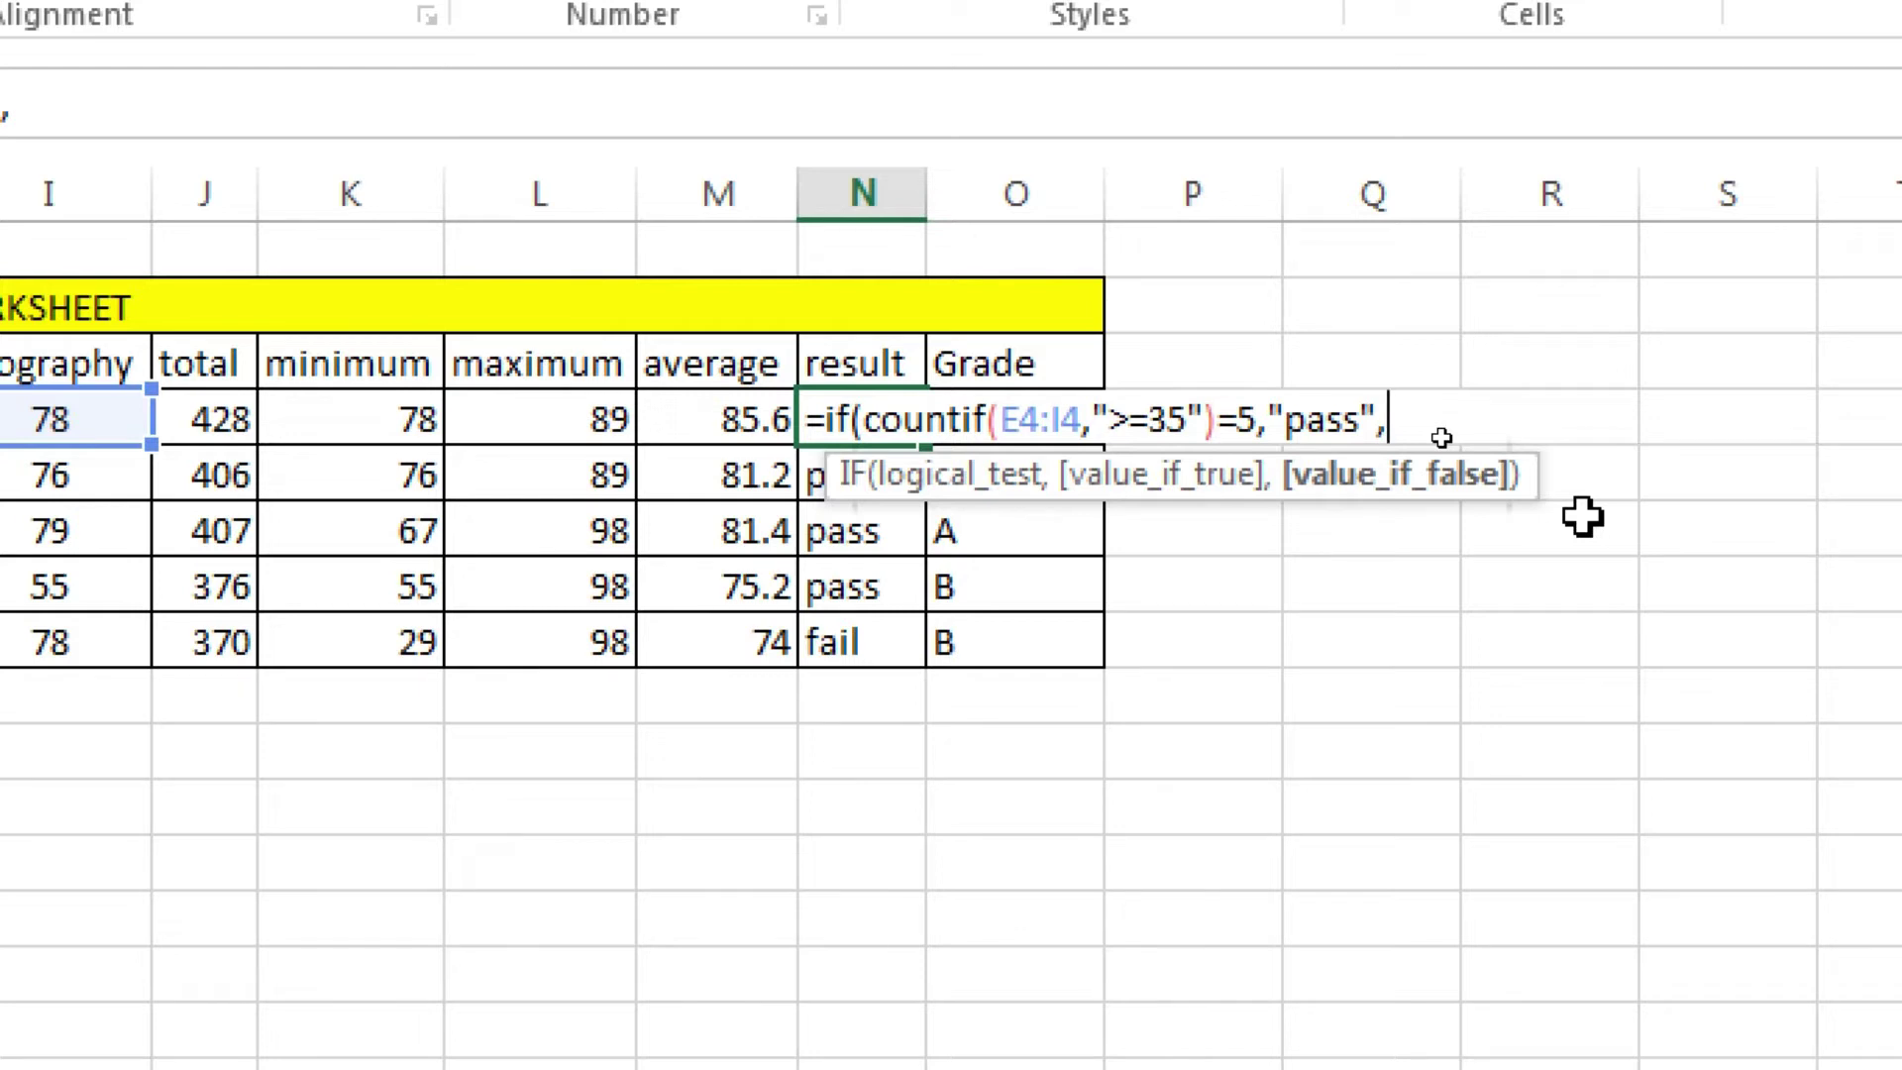
pyautogui.write('fail")')
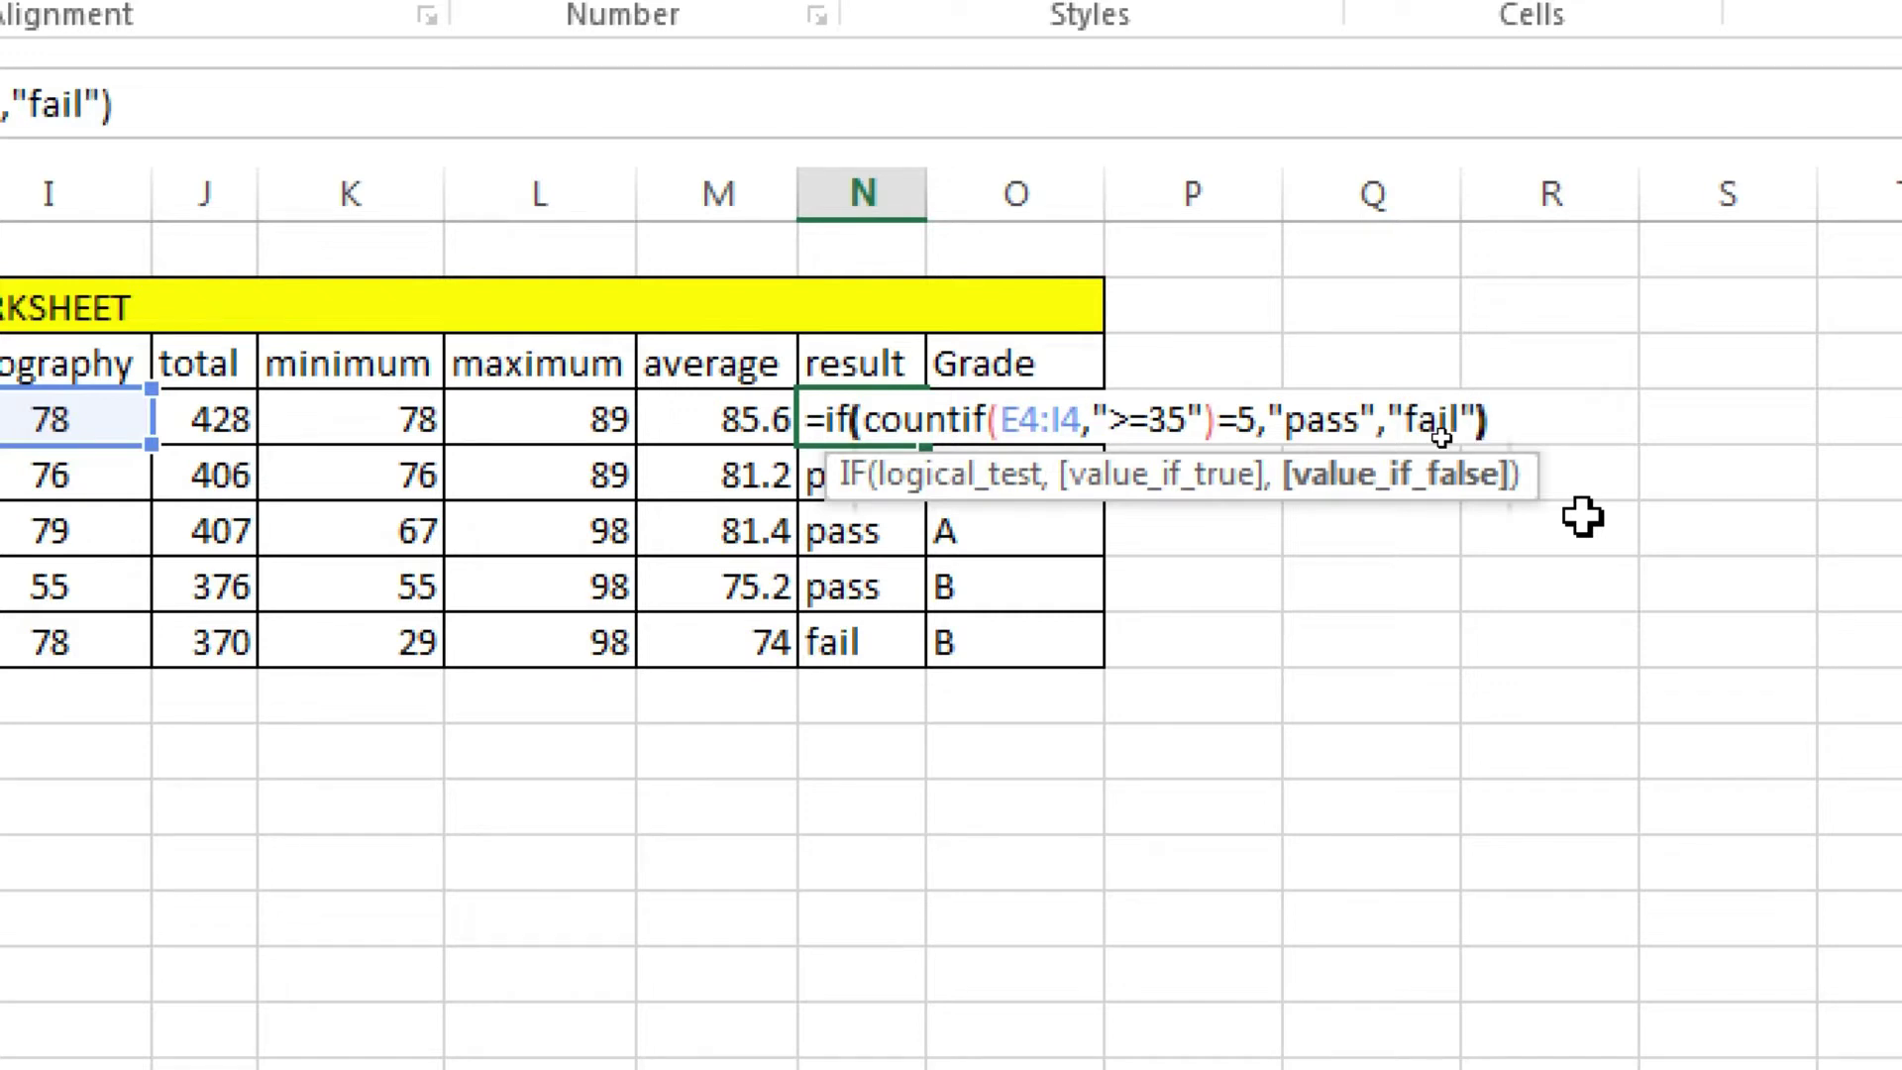
pyautogui.press('Return')
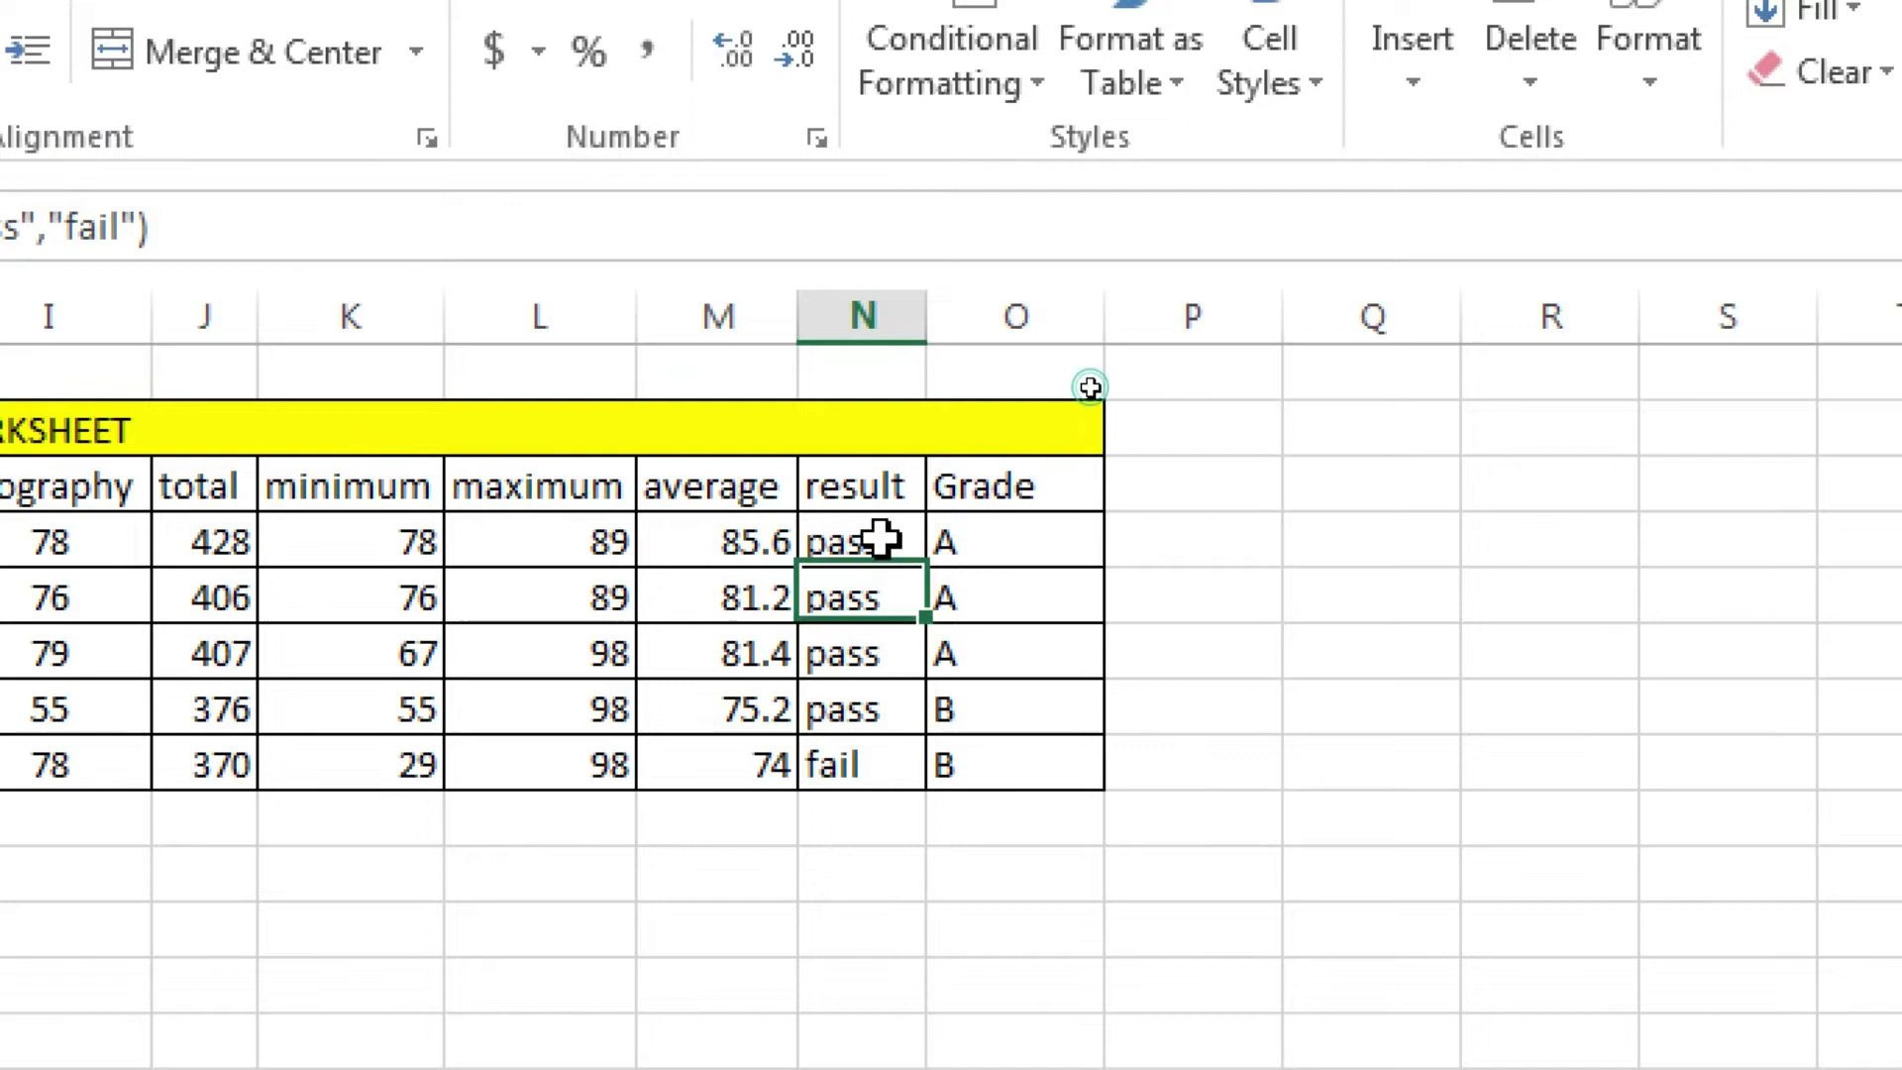
pyautogui.click(881, 540)
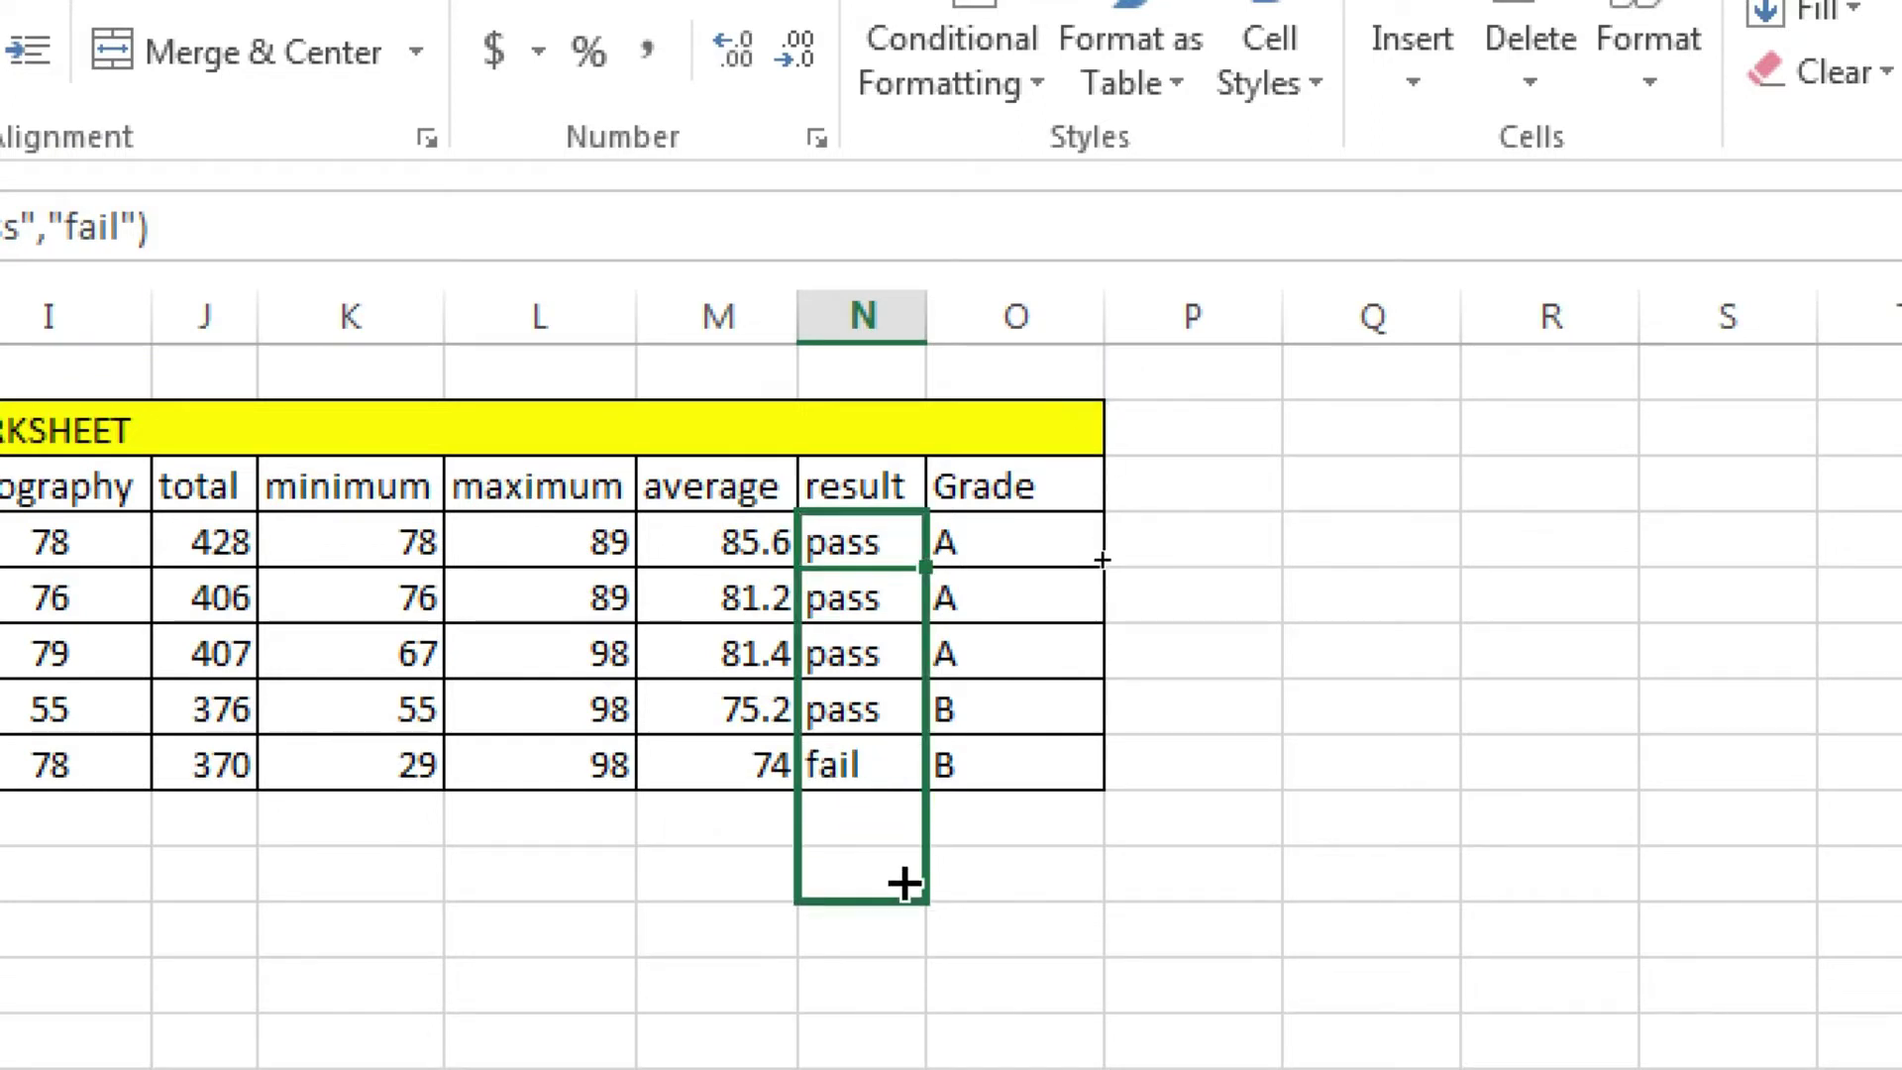
pyautogui.moveTo(910, 776); pyautogui.dragTo(906, 778)
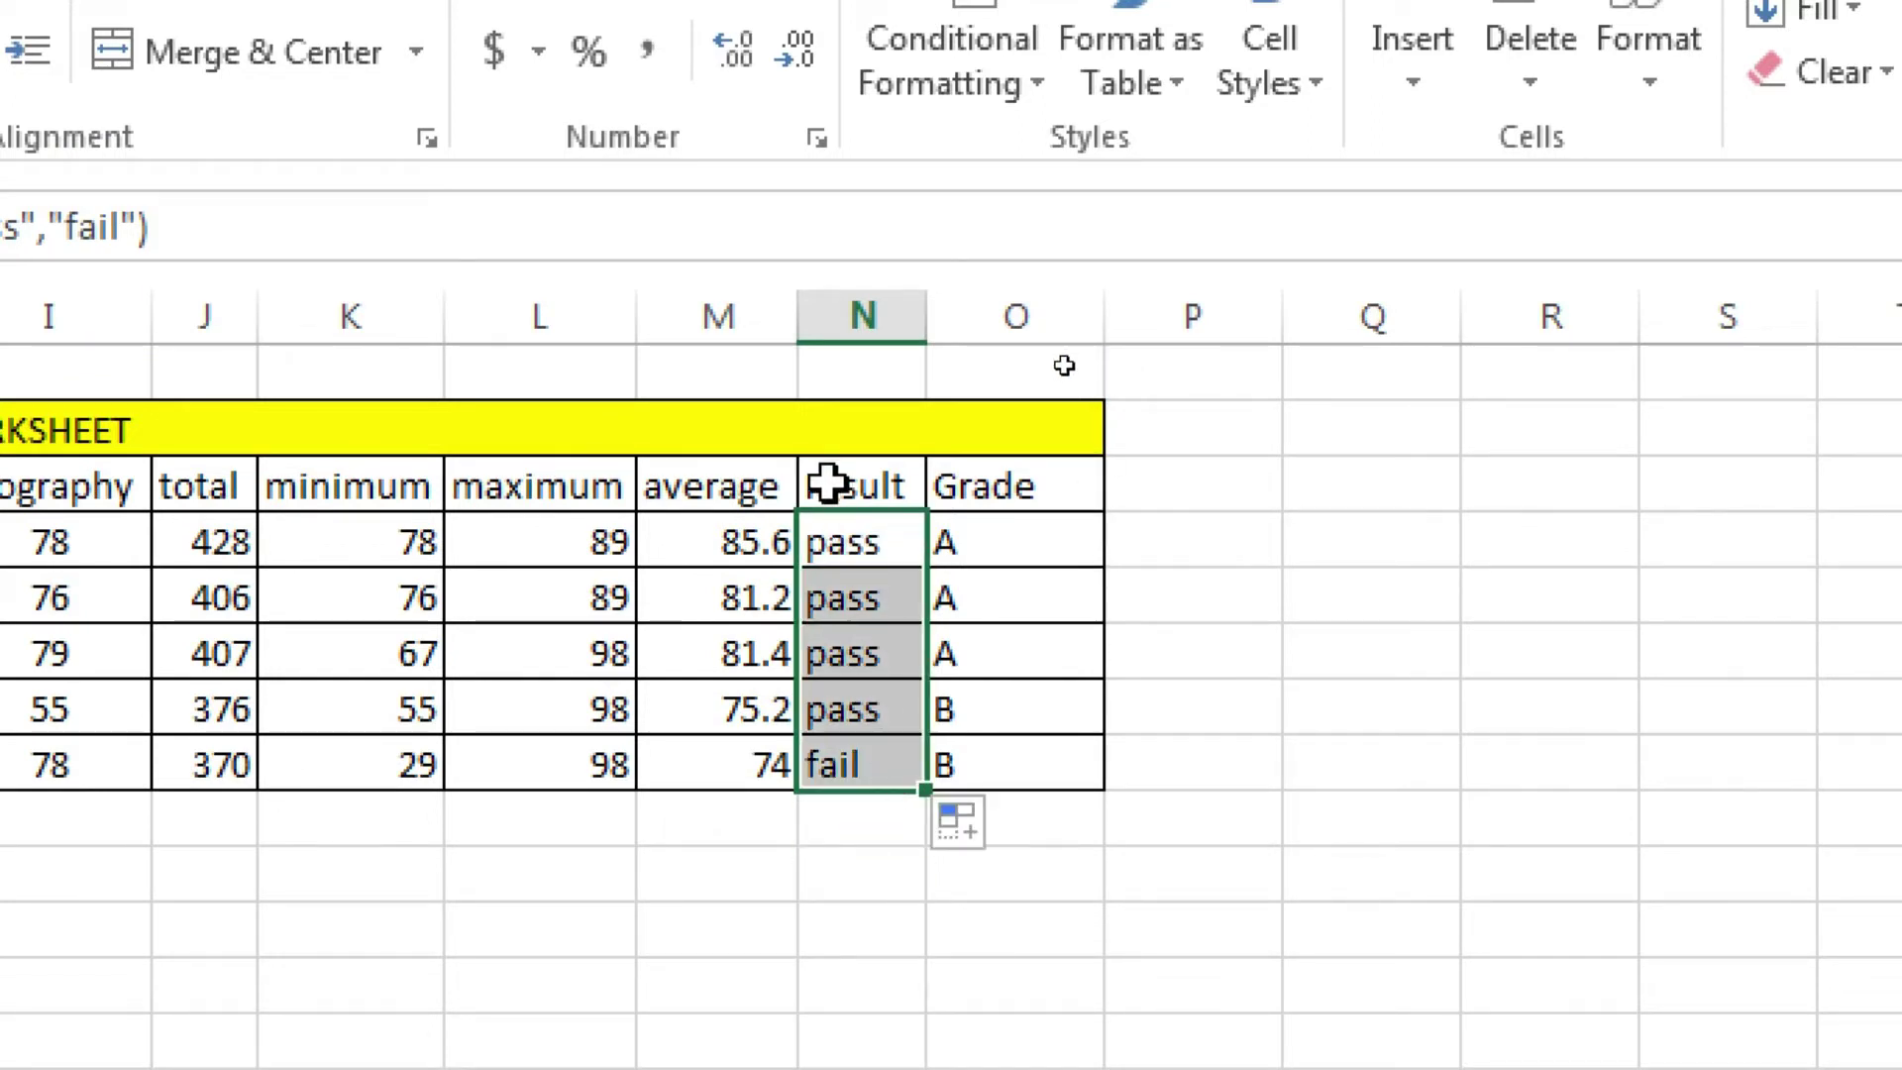
pyautogui.click(837, 527)
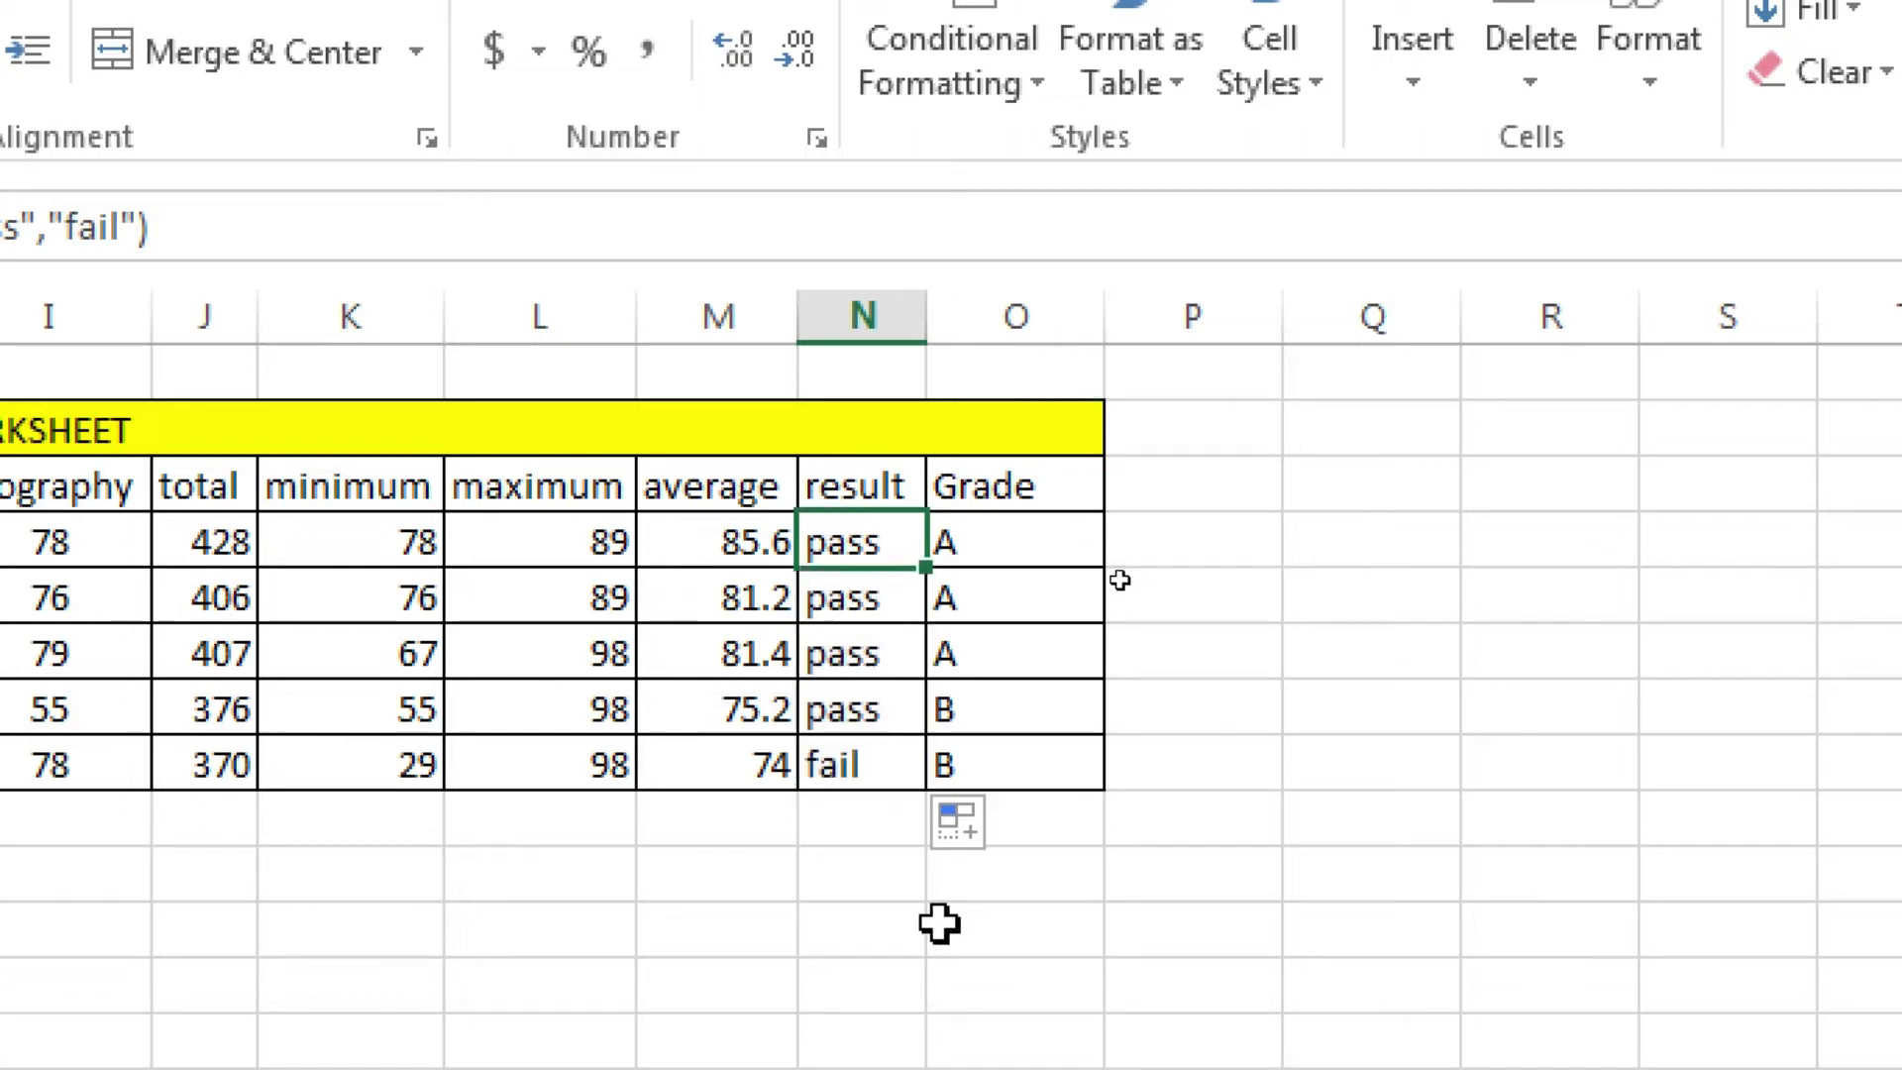
pyautogui.press('Left')
pyautogui.press('Left')
pyautogui.press('Left')
pyautogui.press('Left')
pyautogui.press('Left')
pyautogui.press('Left')
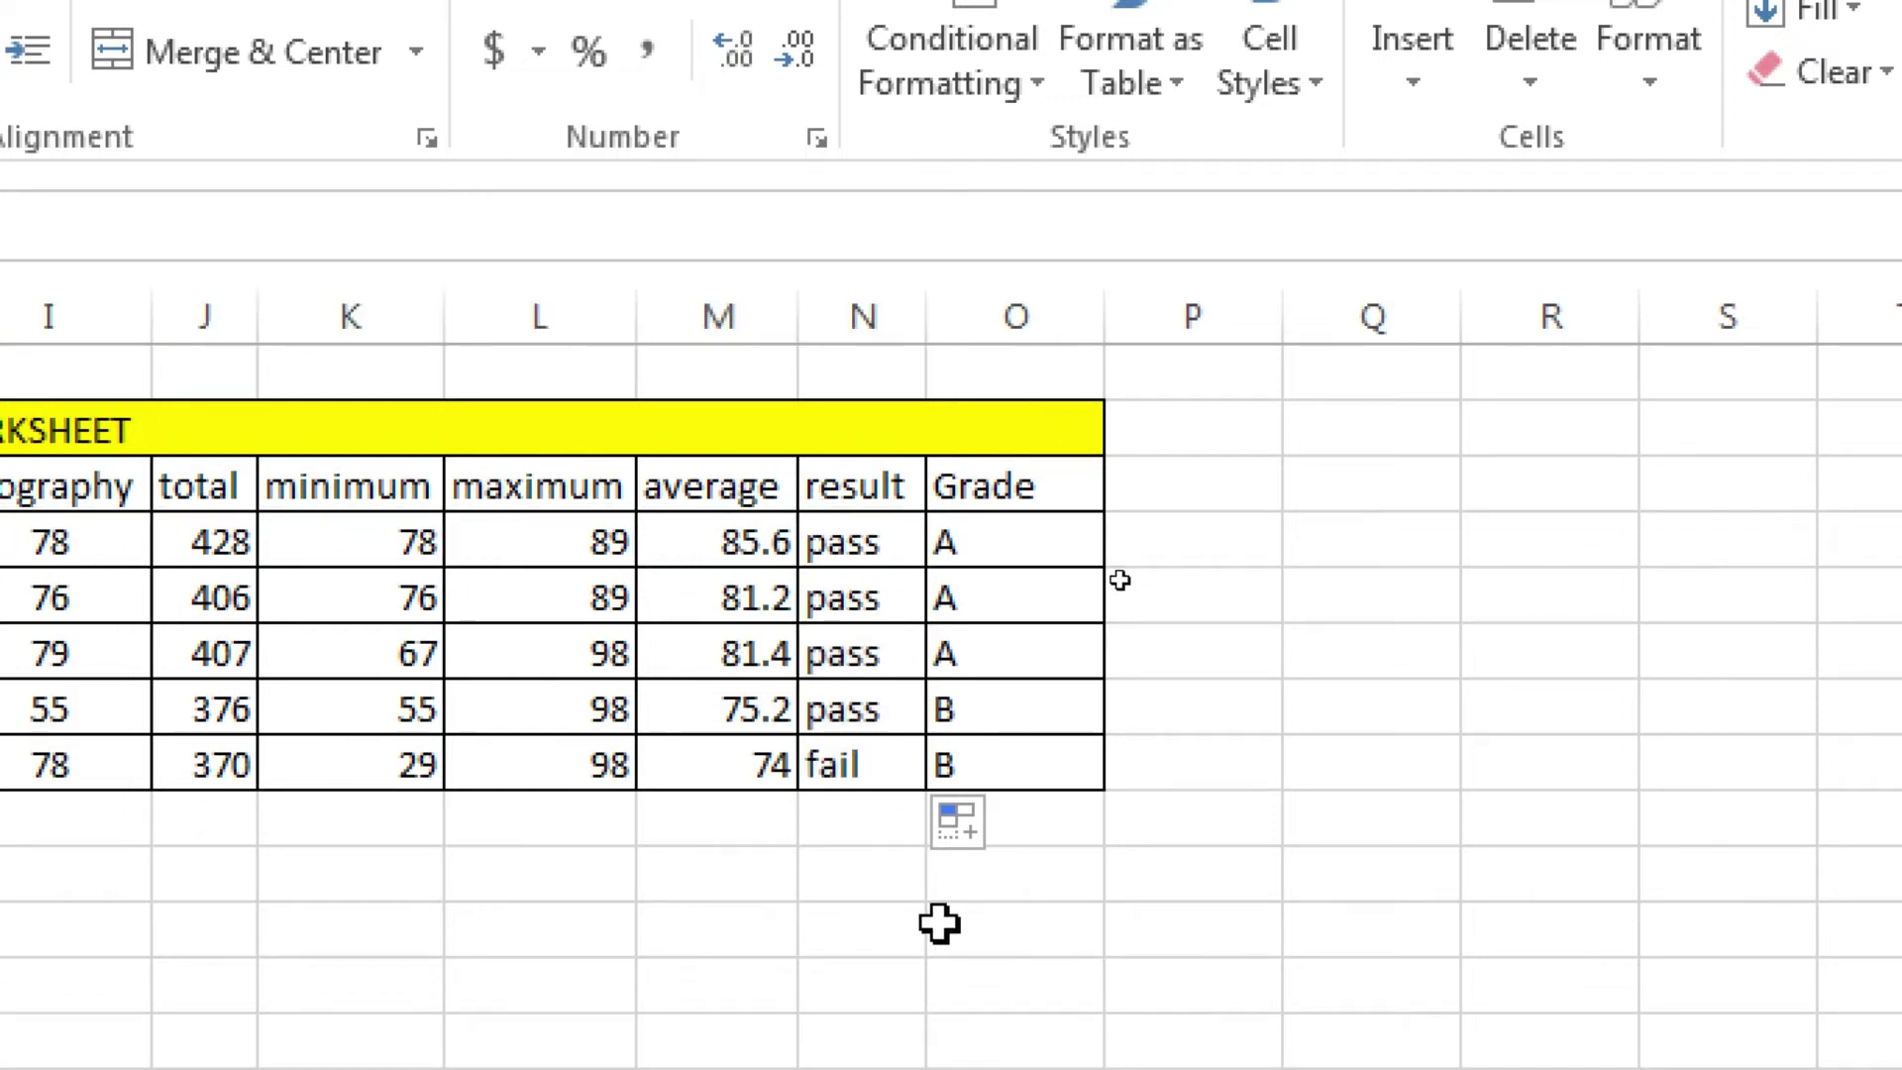
pyautogui.press('Right')
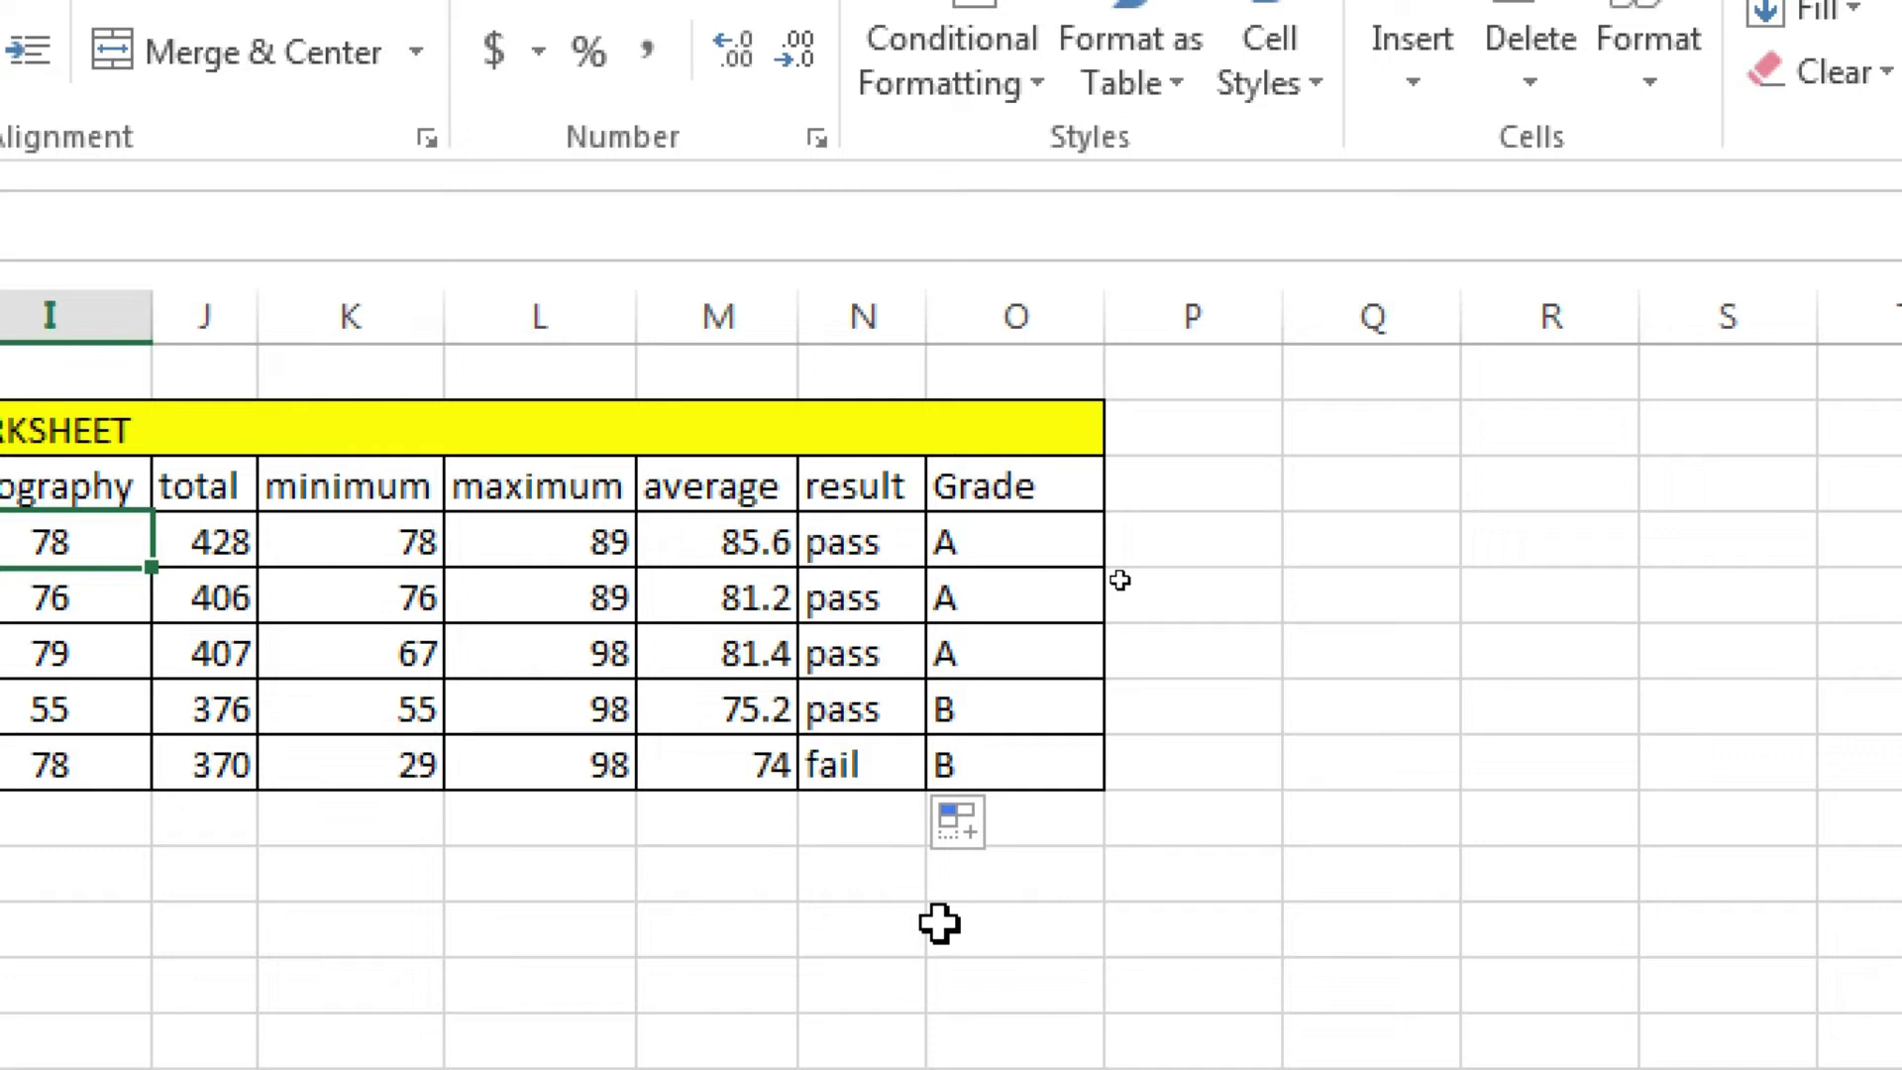
pyautogui.write('34')
pyautogui.press('Return')
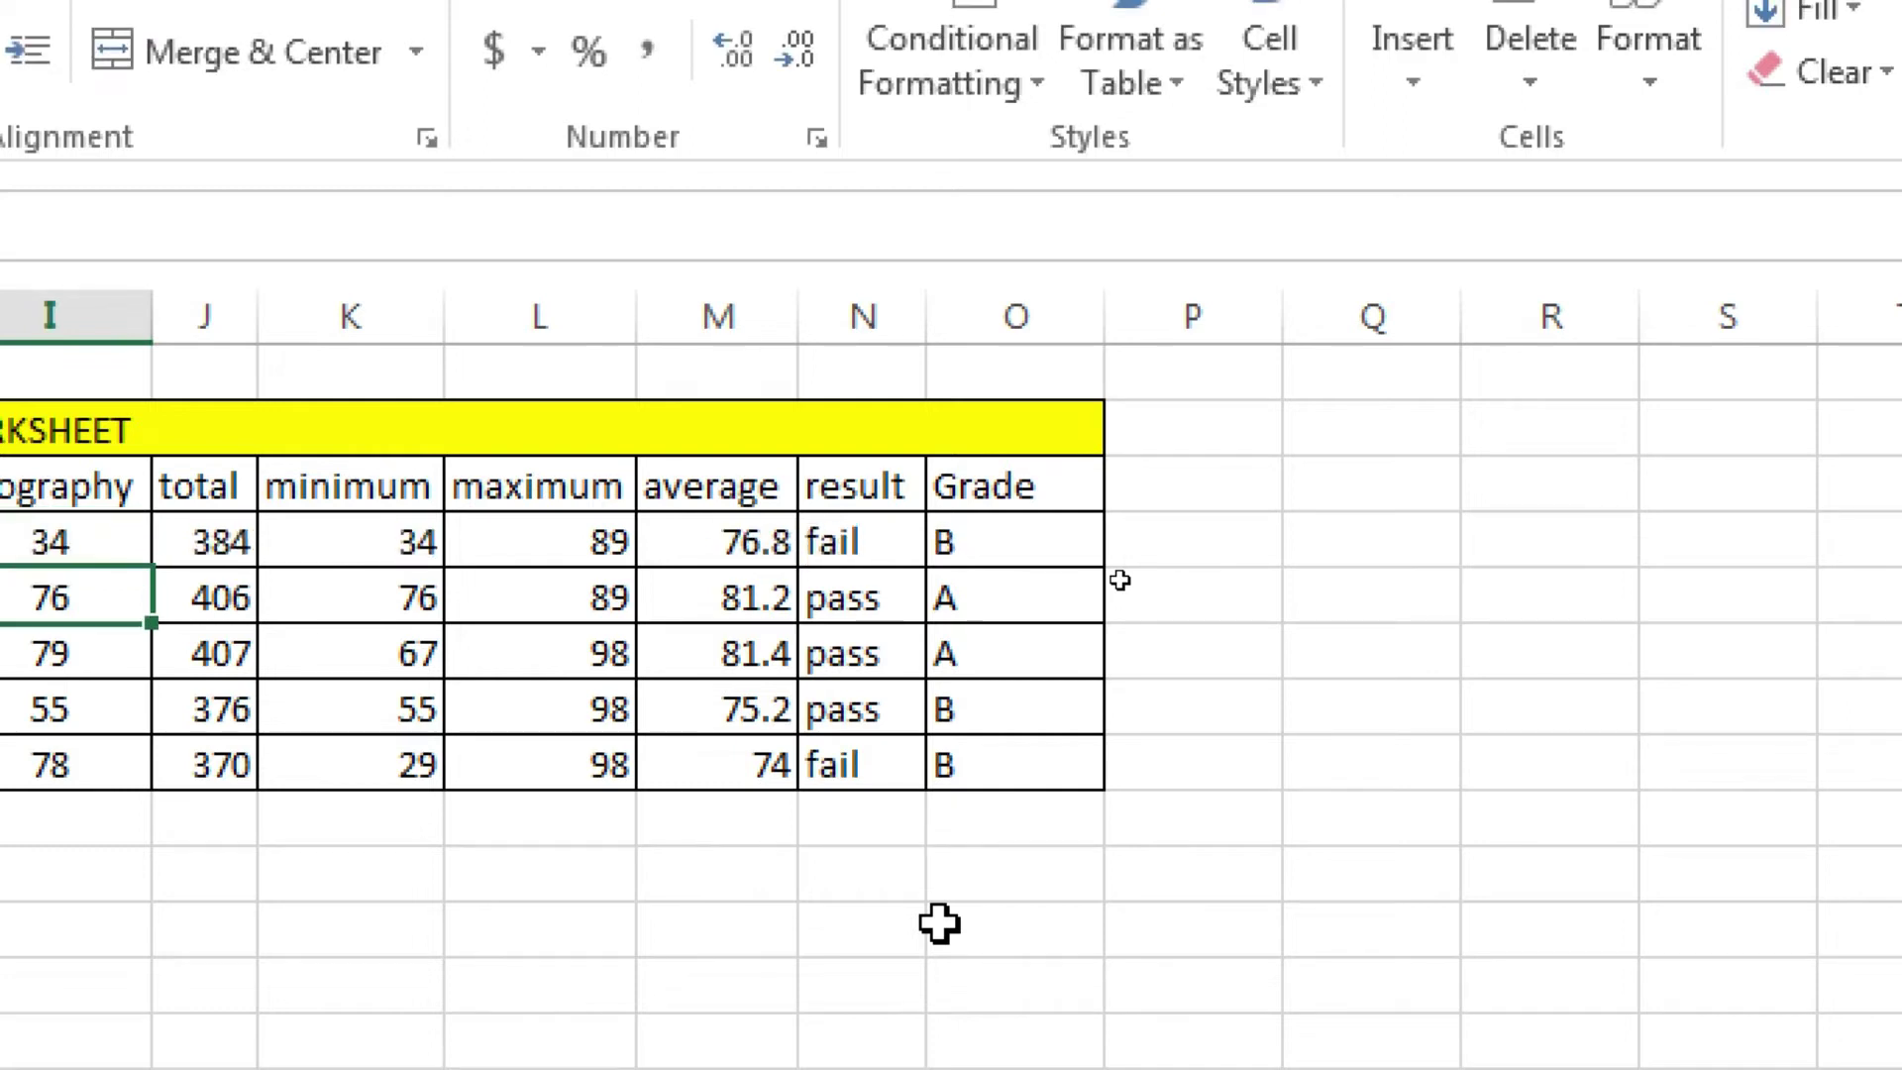
pyautogui.hscroll(2, 1657, 667)
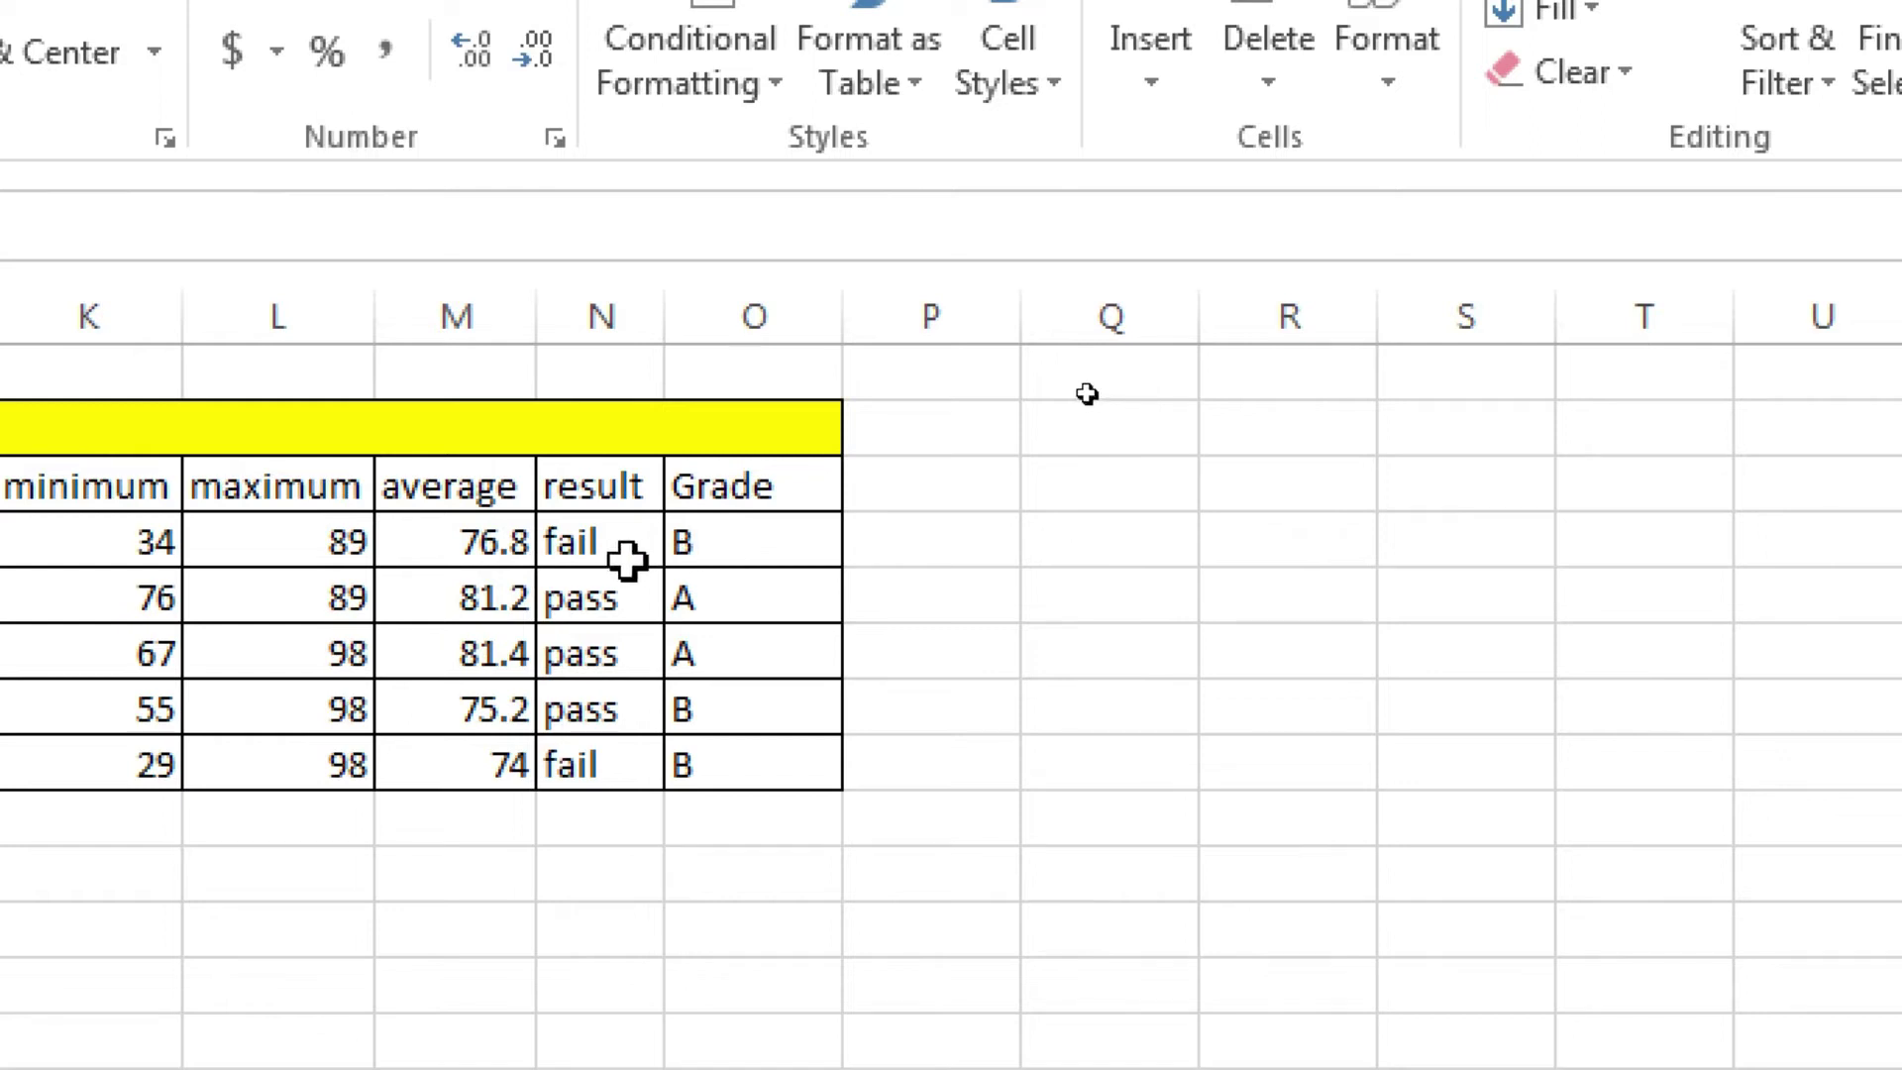
pyautogui.click(614, 548)
pyautogui.press('Left')
pyautogui.press('Left')
pyautogui.press('Left')
pyautogui.press('Left')
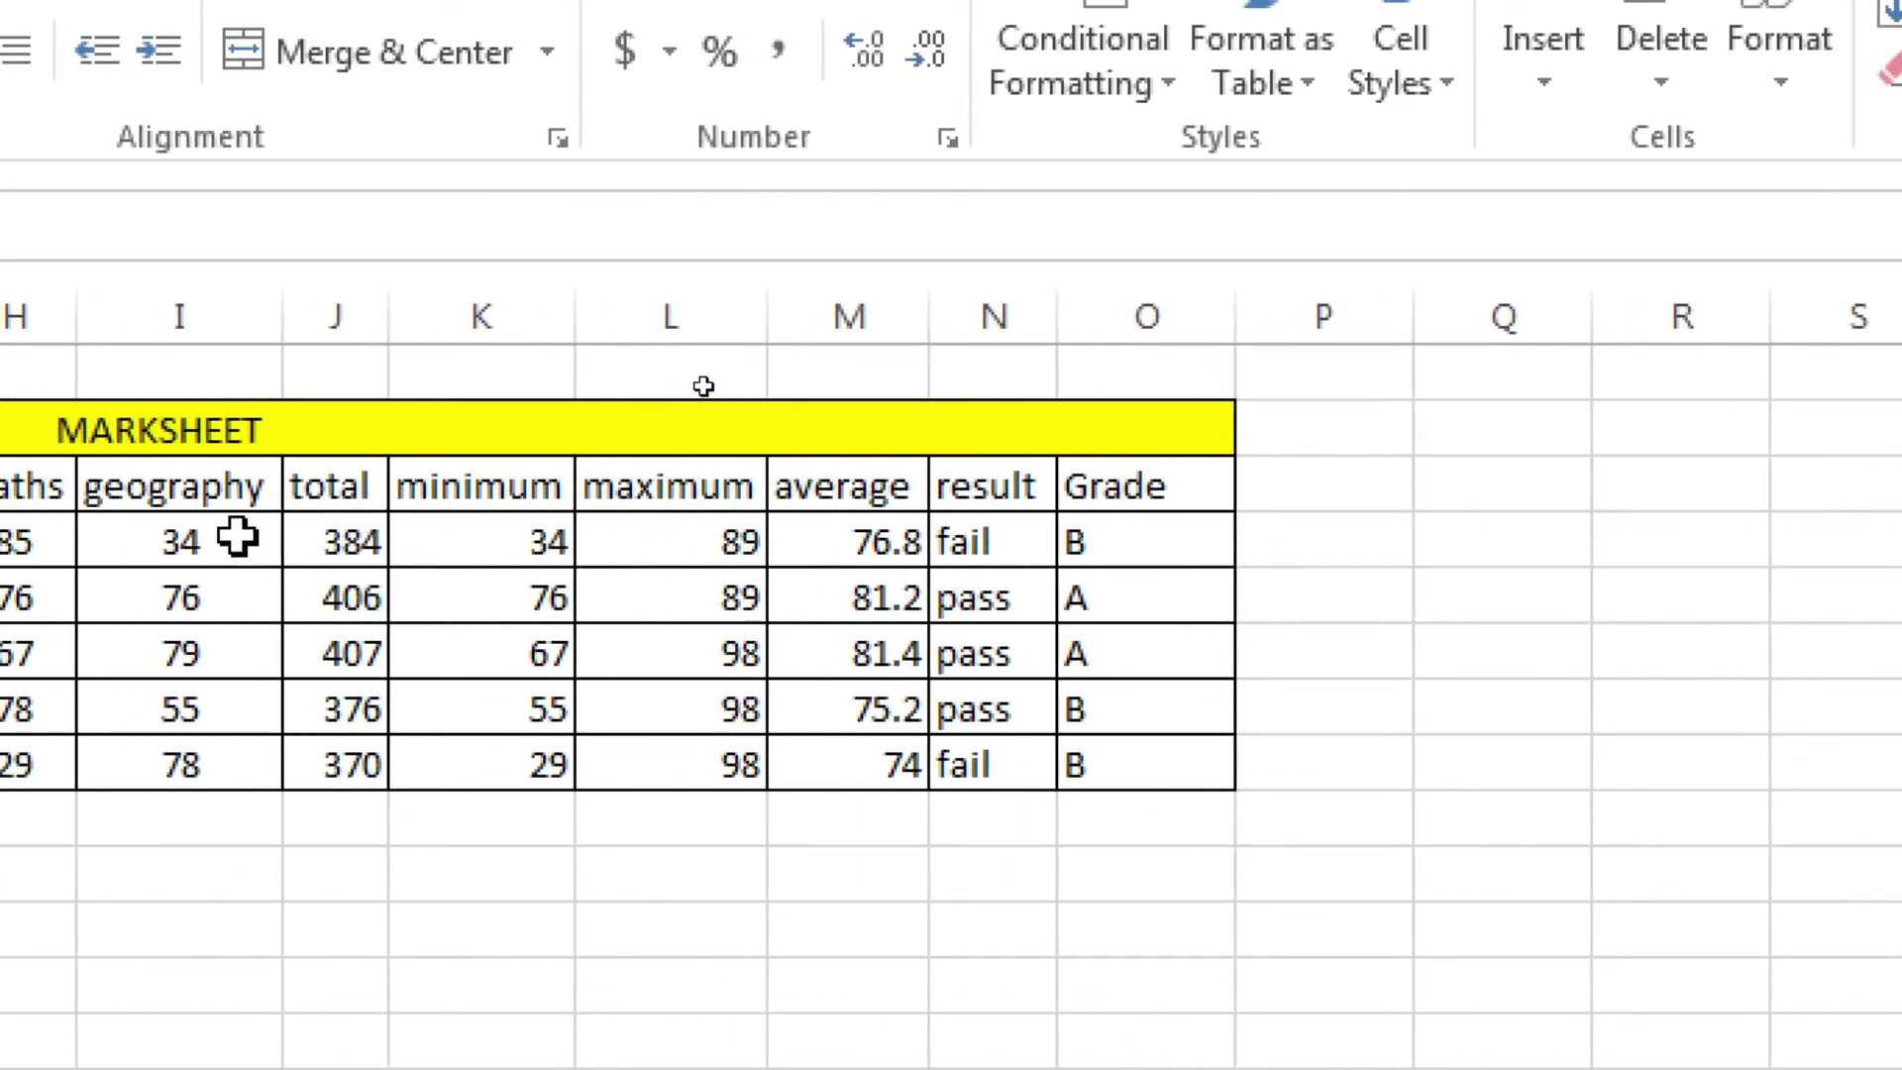
pyautogui.click(237, 538)
pyautogui.write('5')
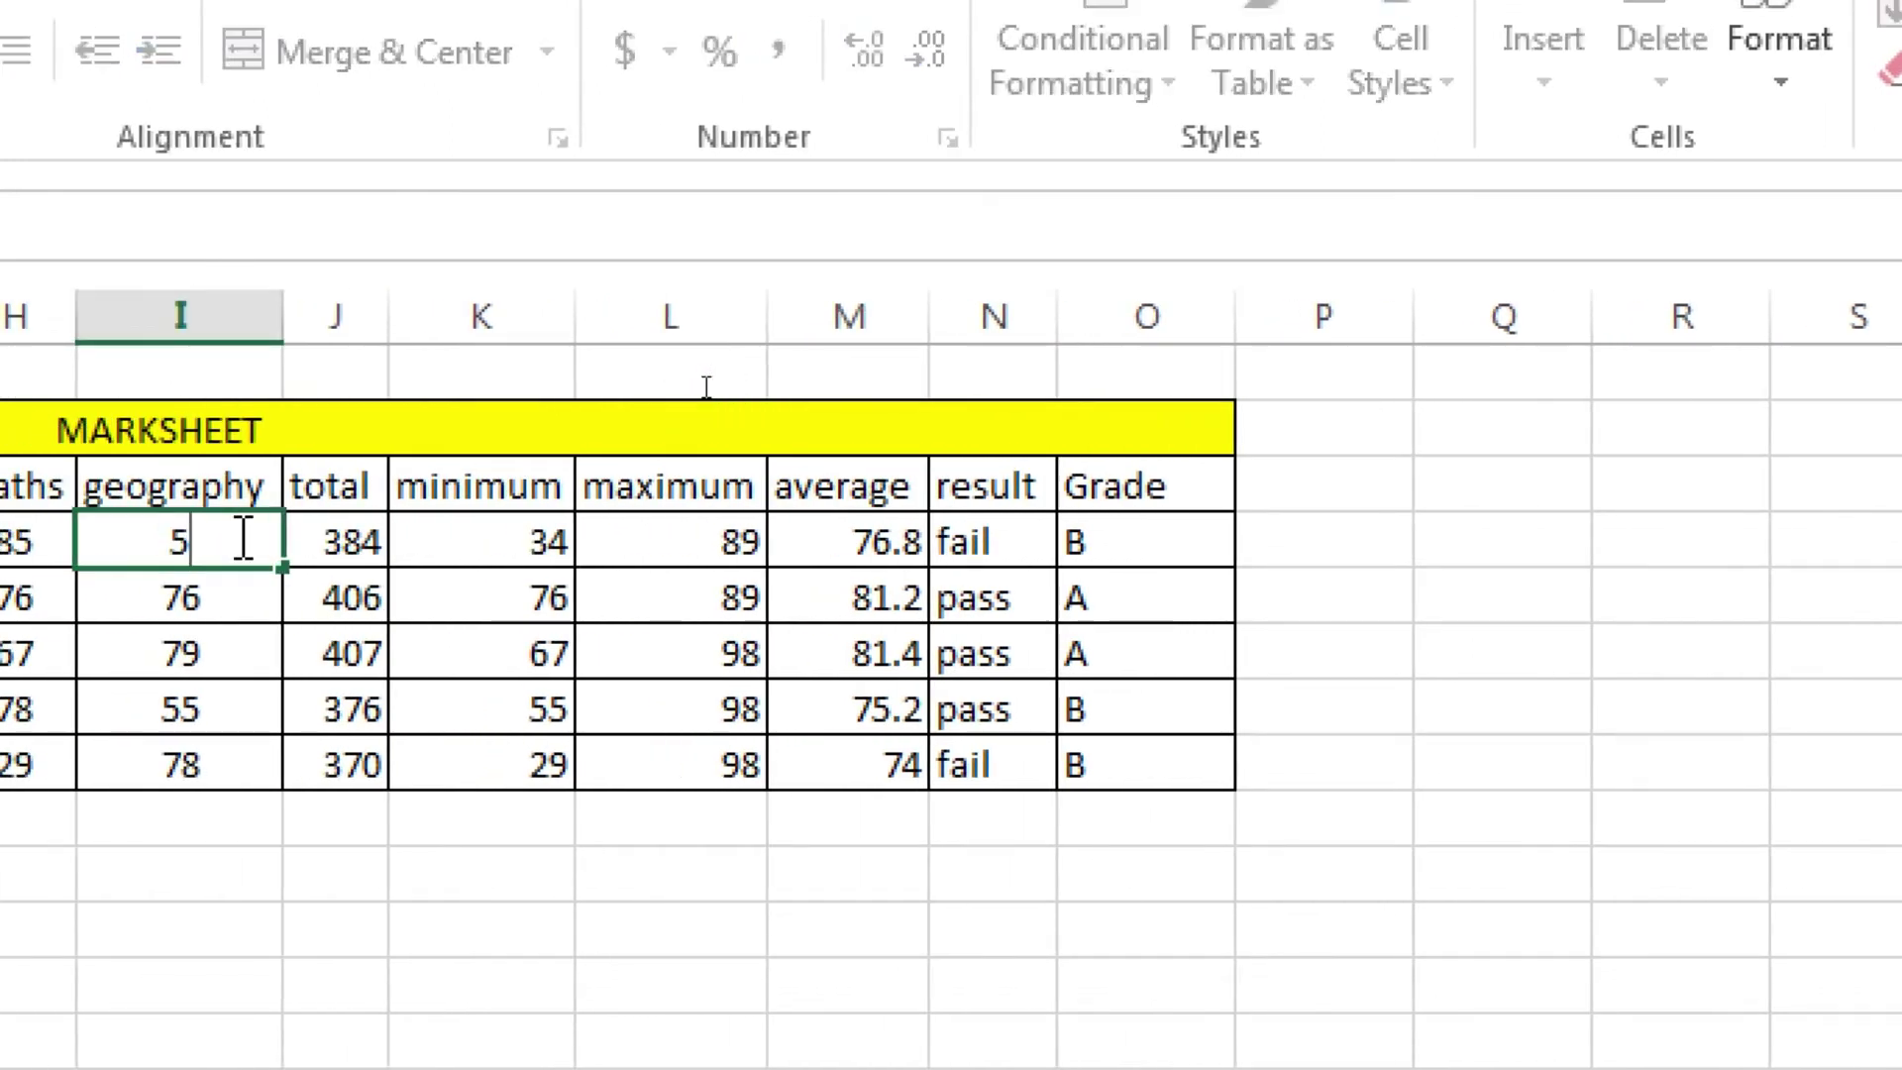
pyautogui.press('Return')
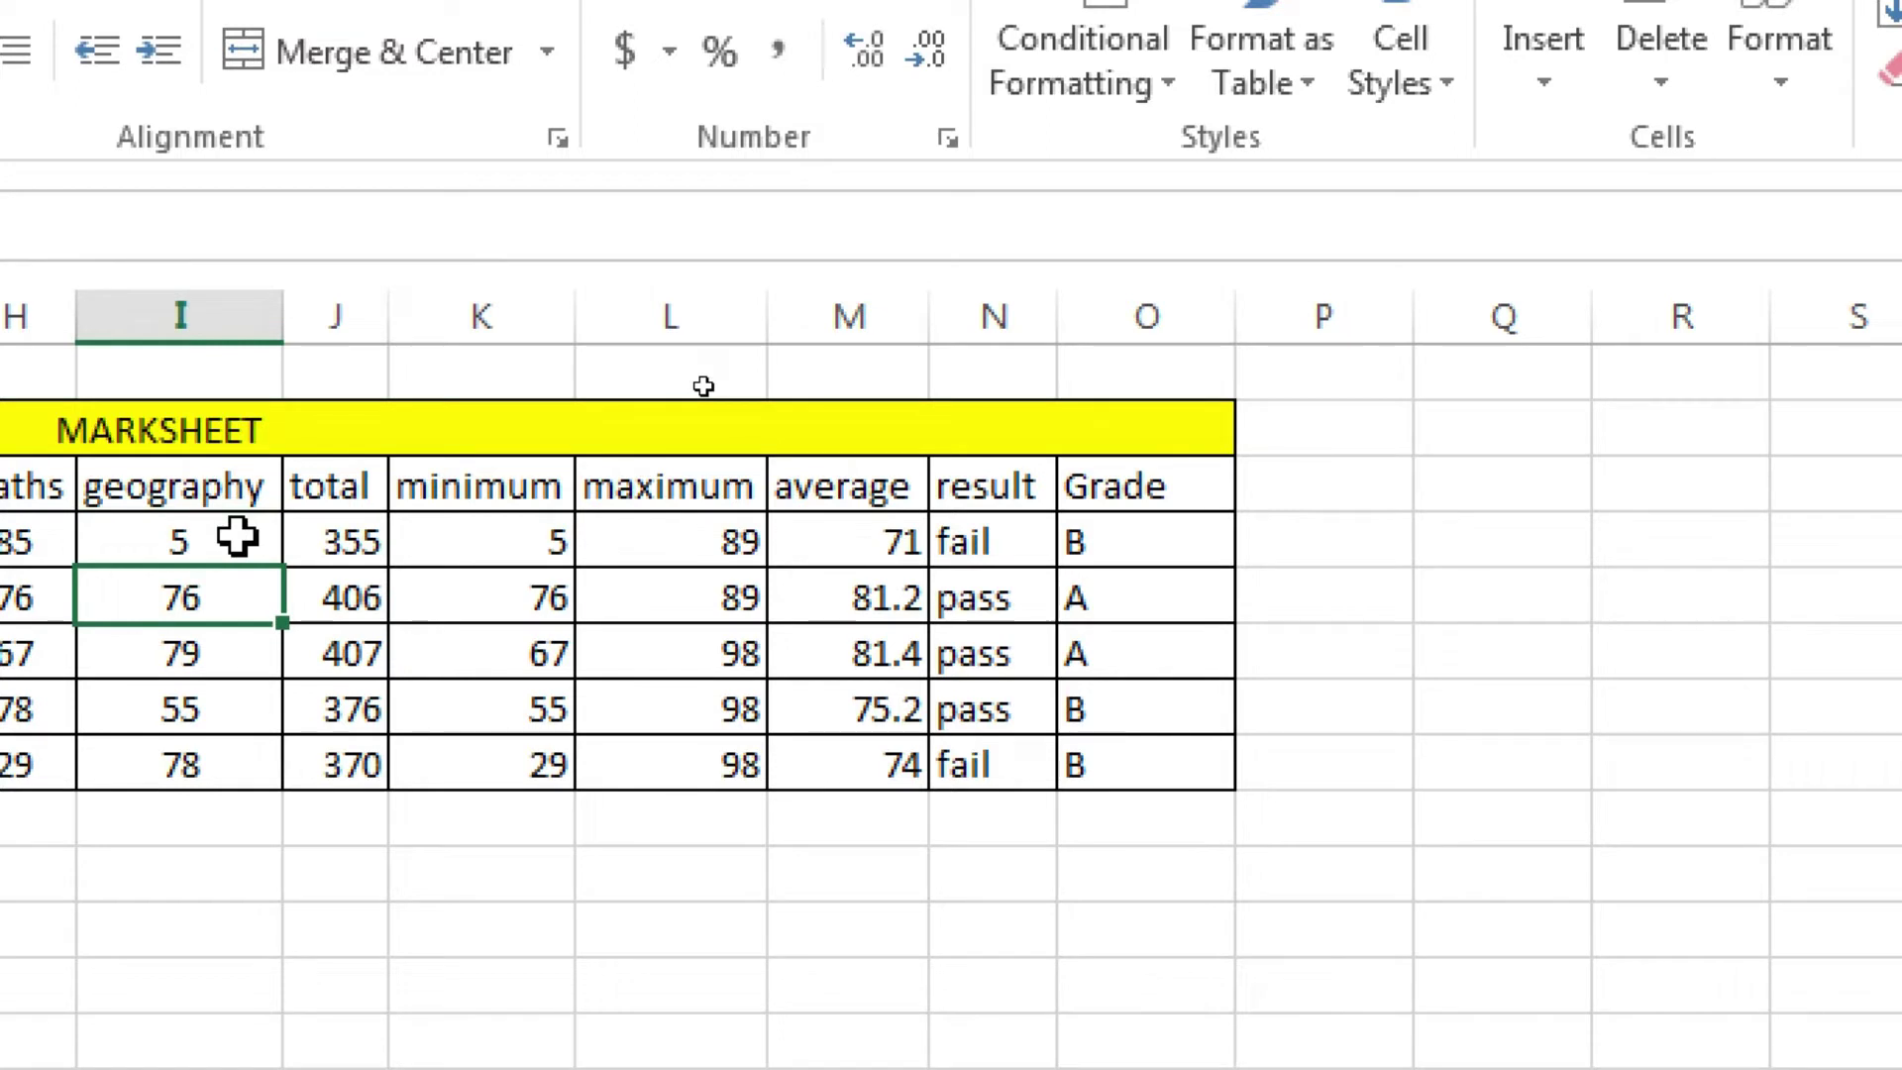
pyautogui.click(236, 538)
pyautogui.write('0')
pyautogui.press('Return')
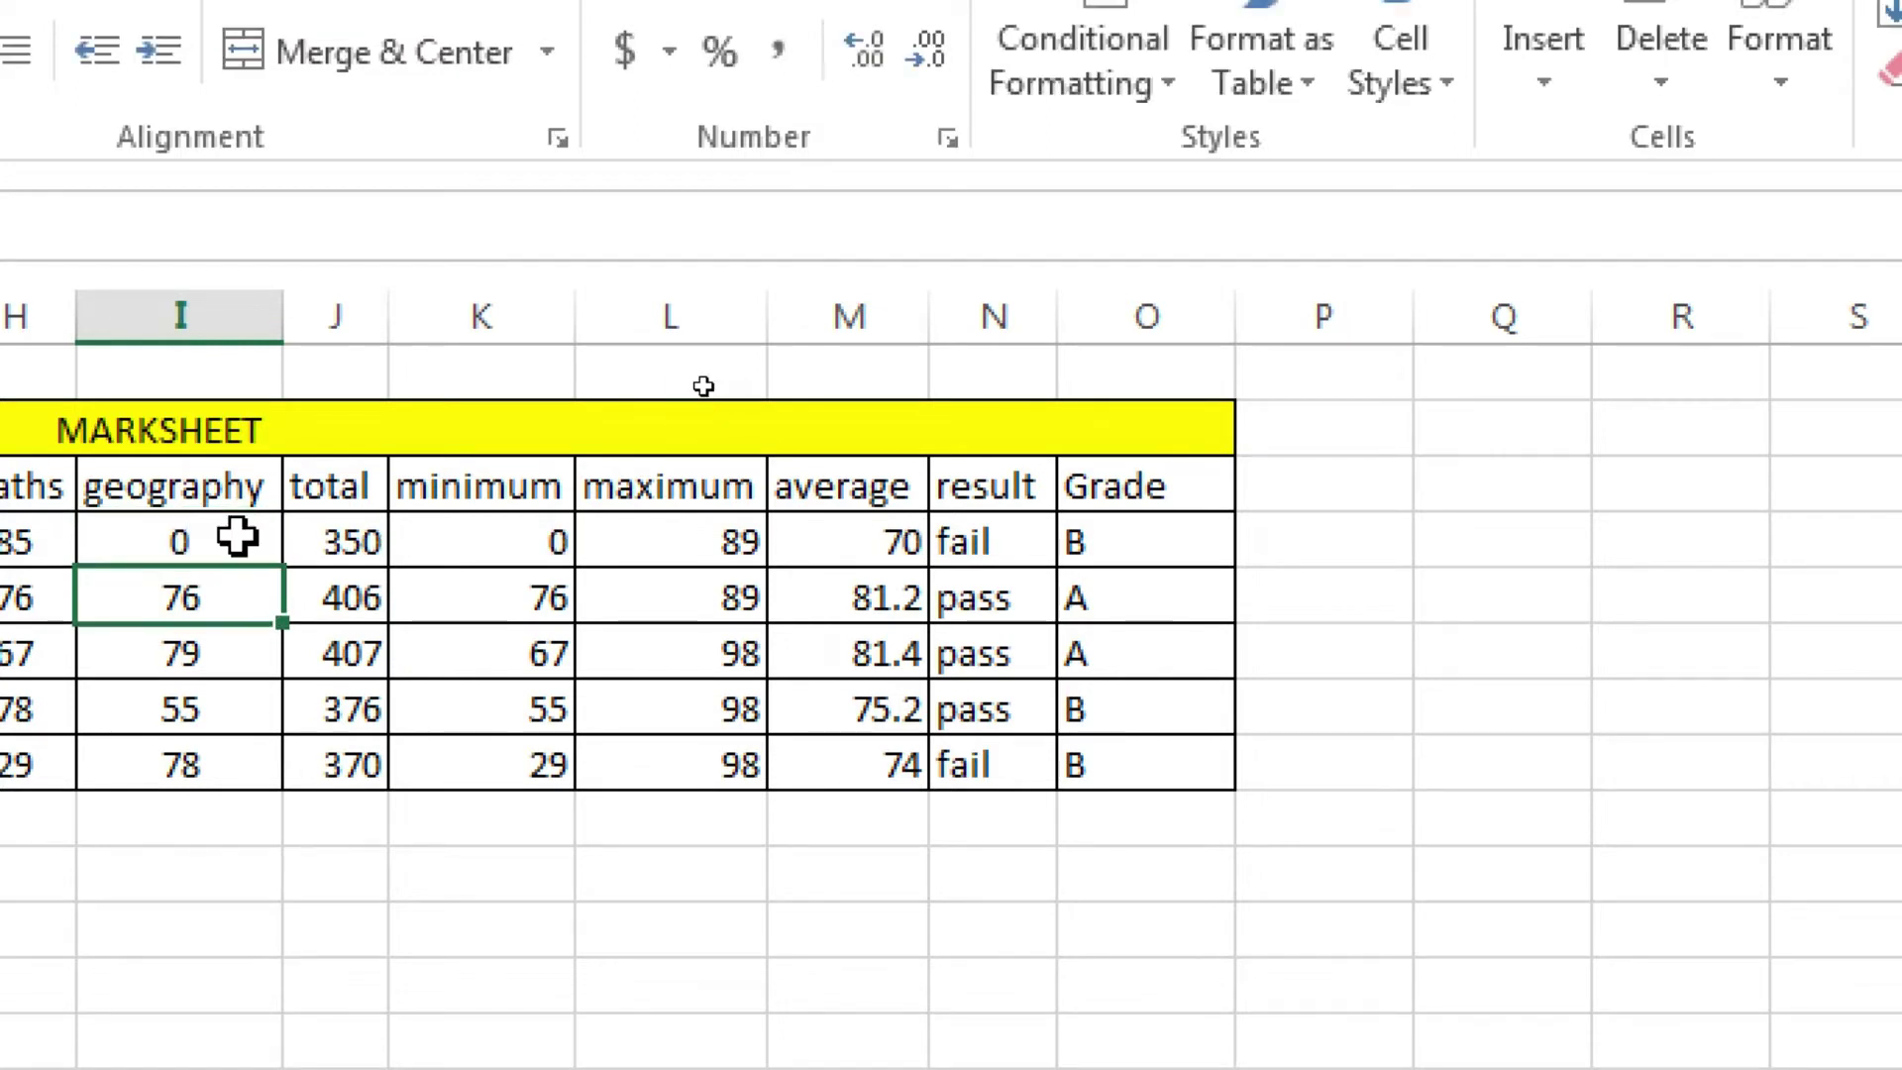
pyautogui.click(236, 538)
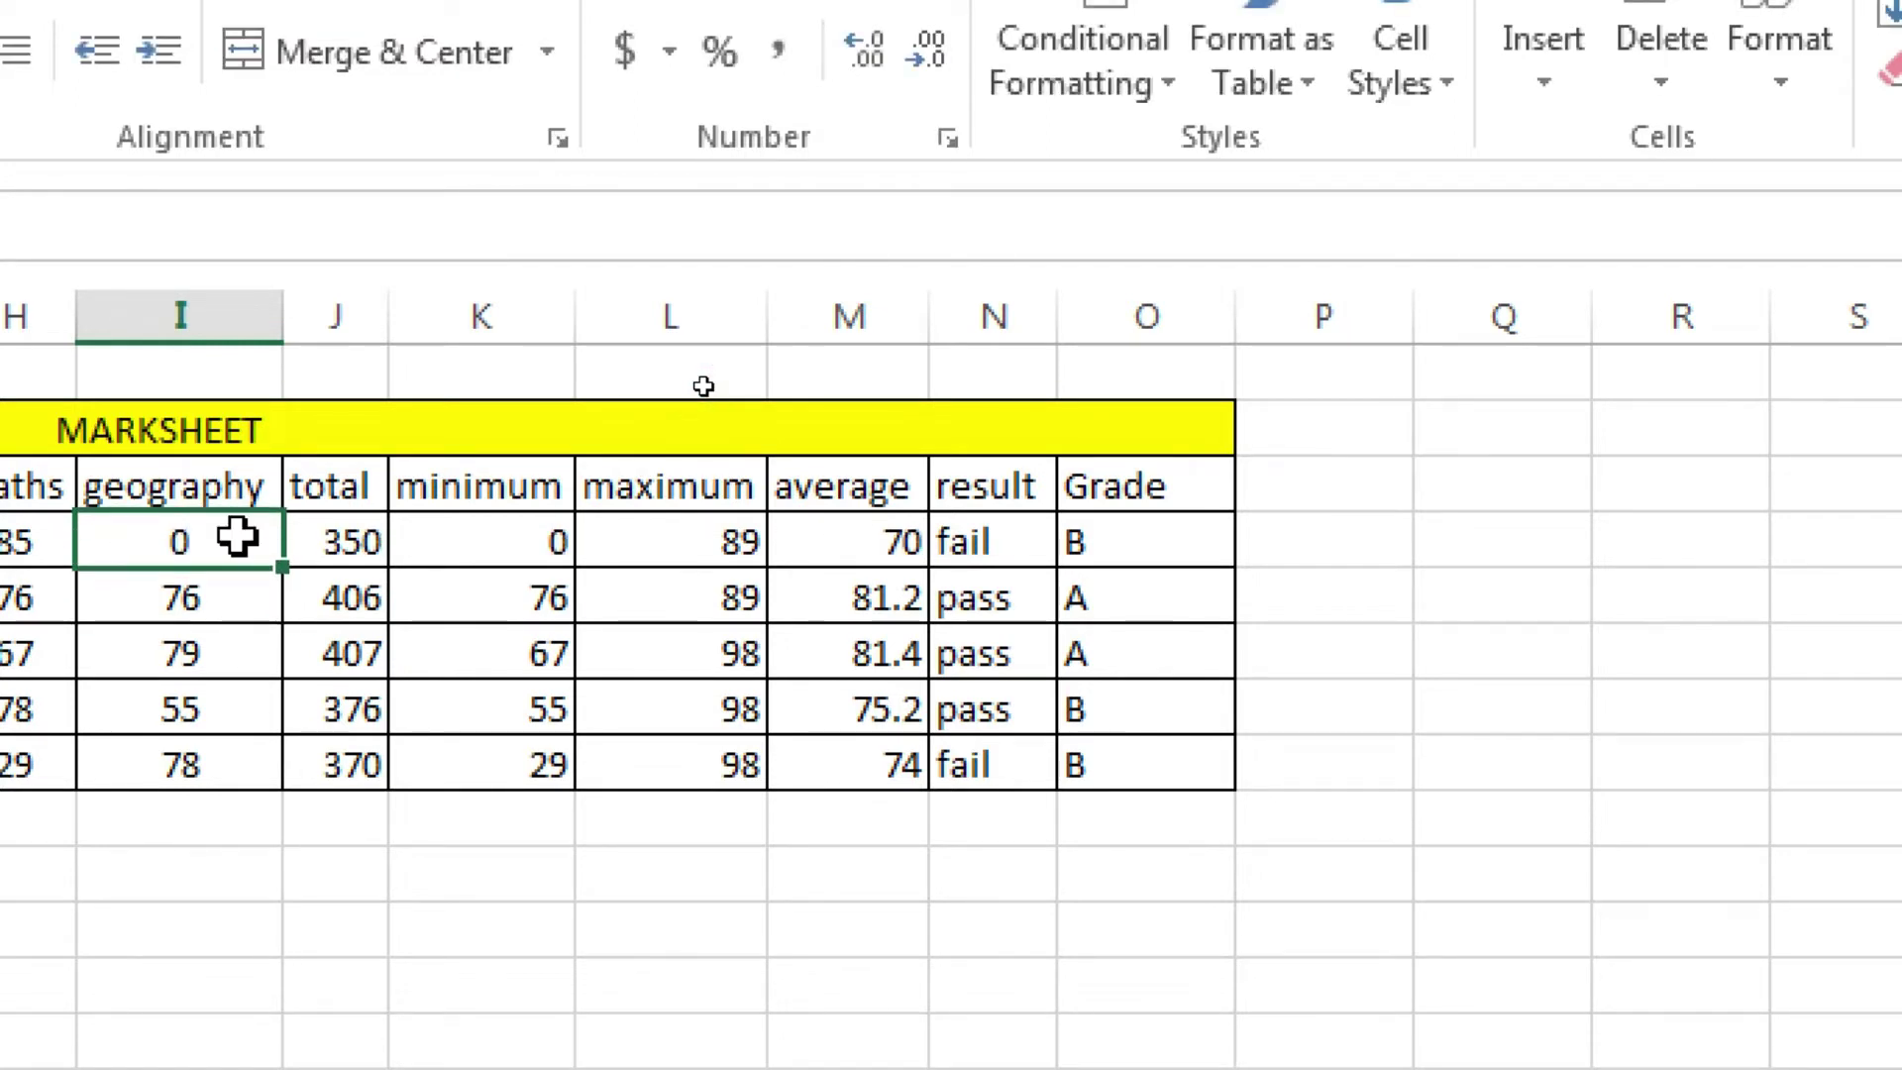
pyautogui.write('35')
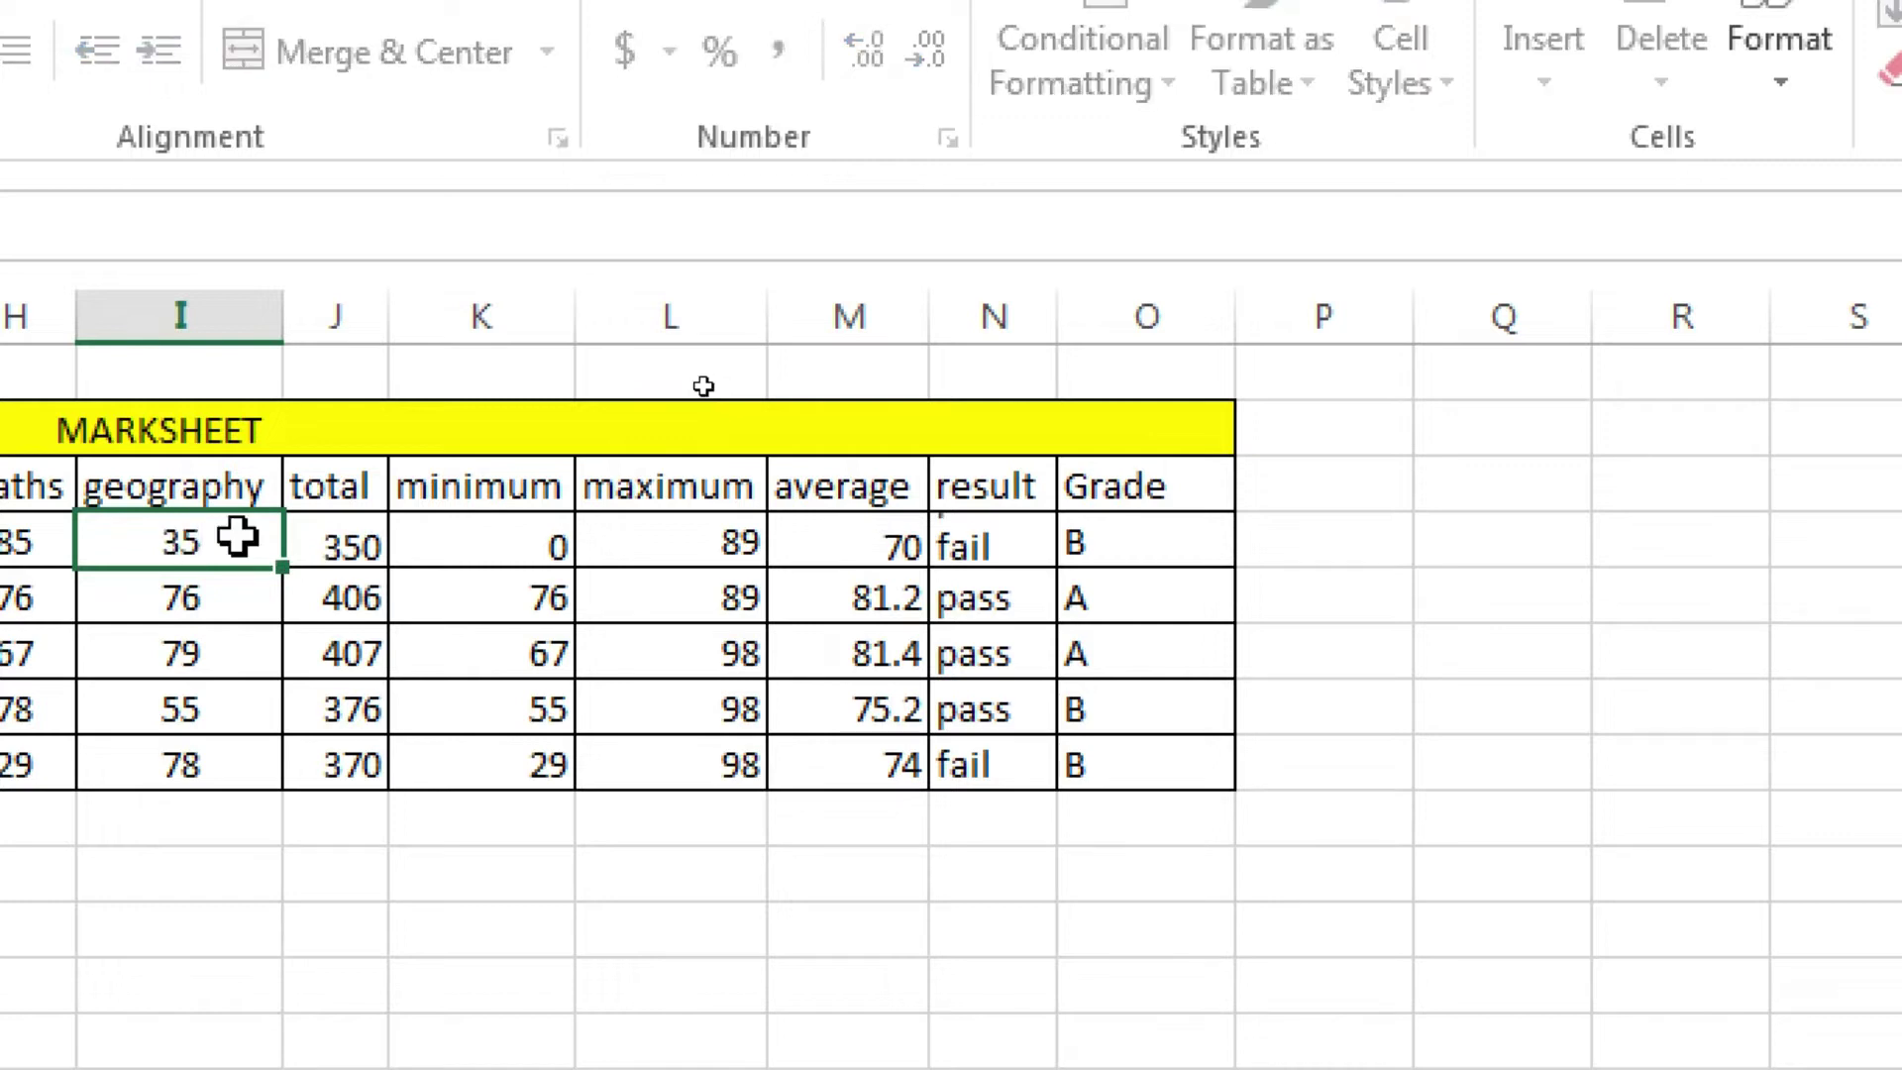
pyautogui.press('Return')
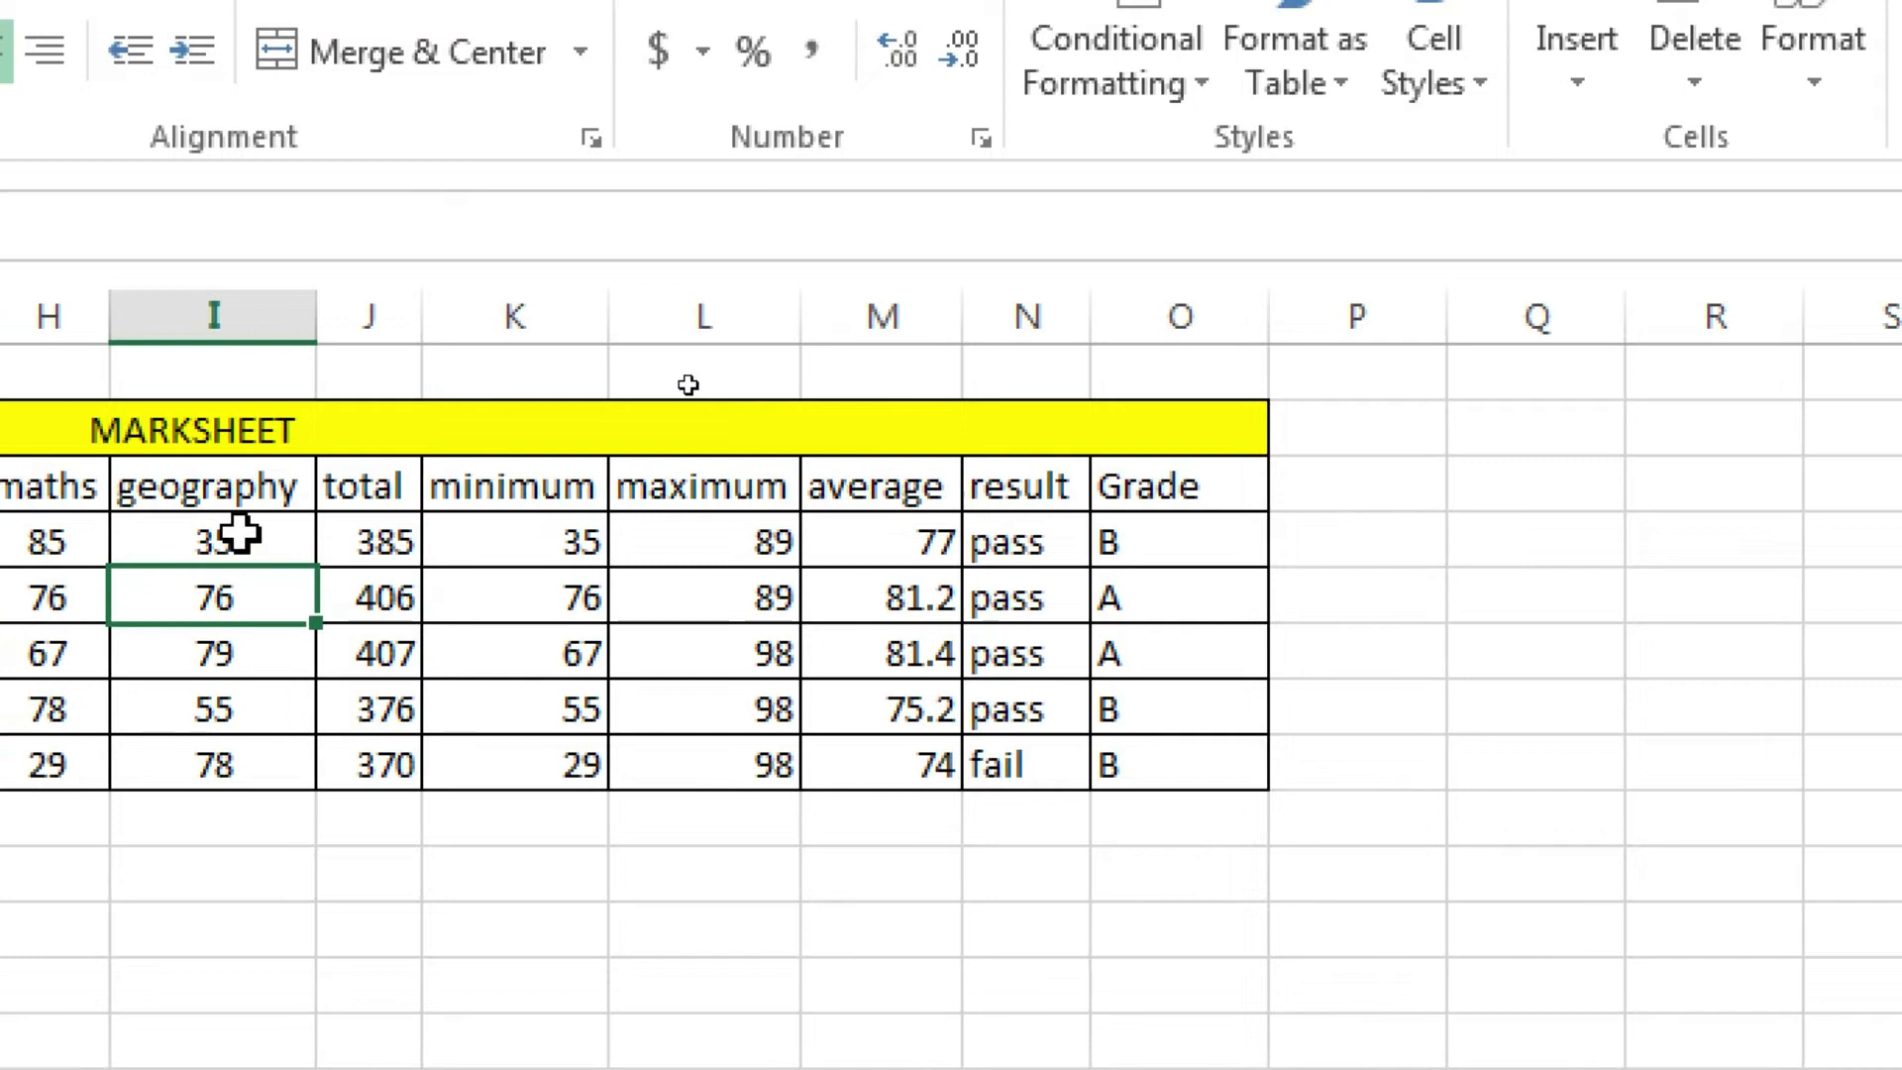
pyautogui.click(240, 540)
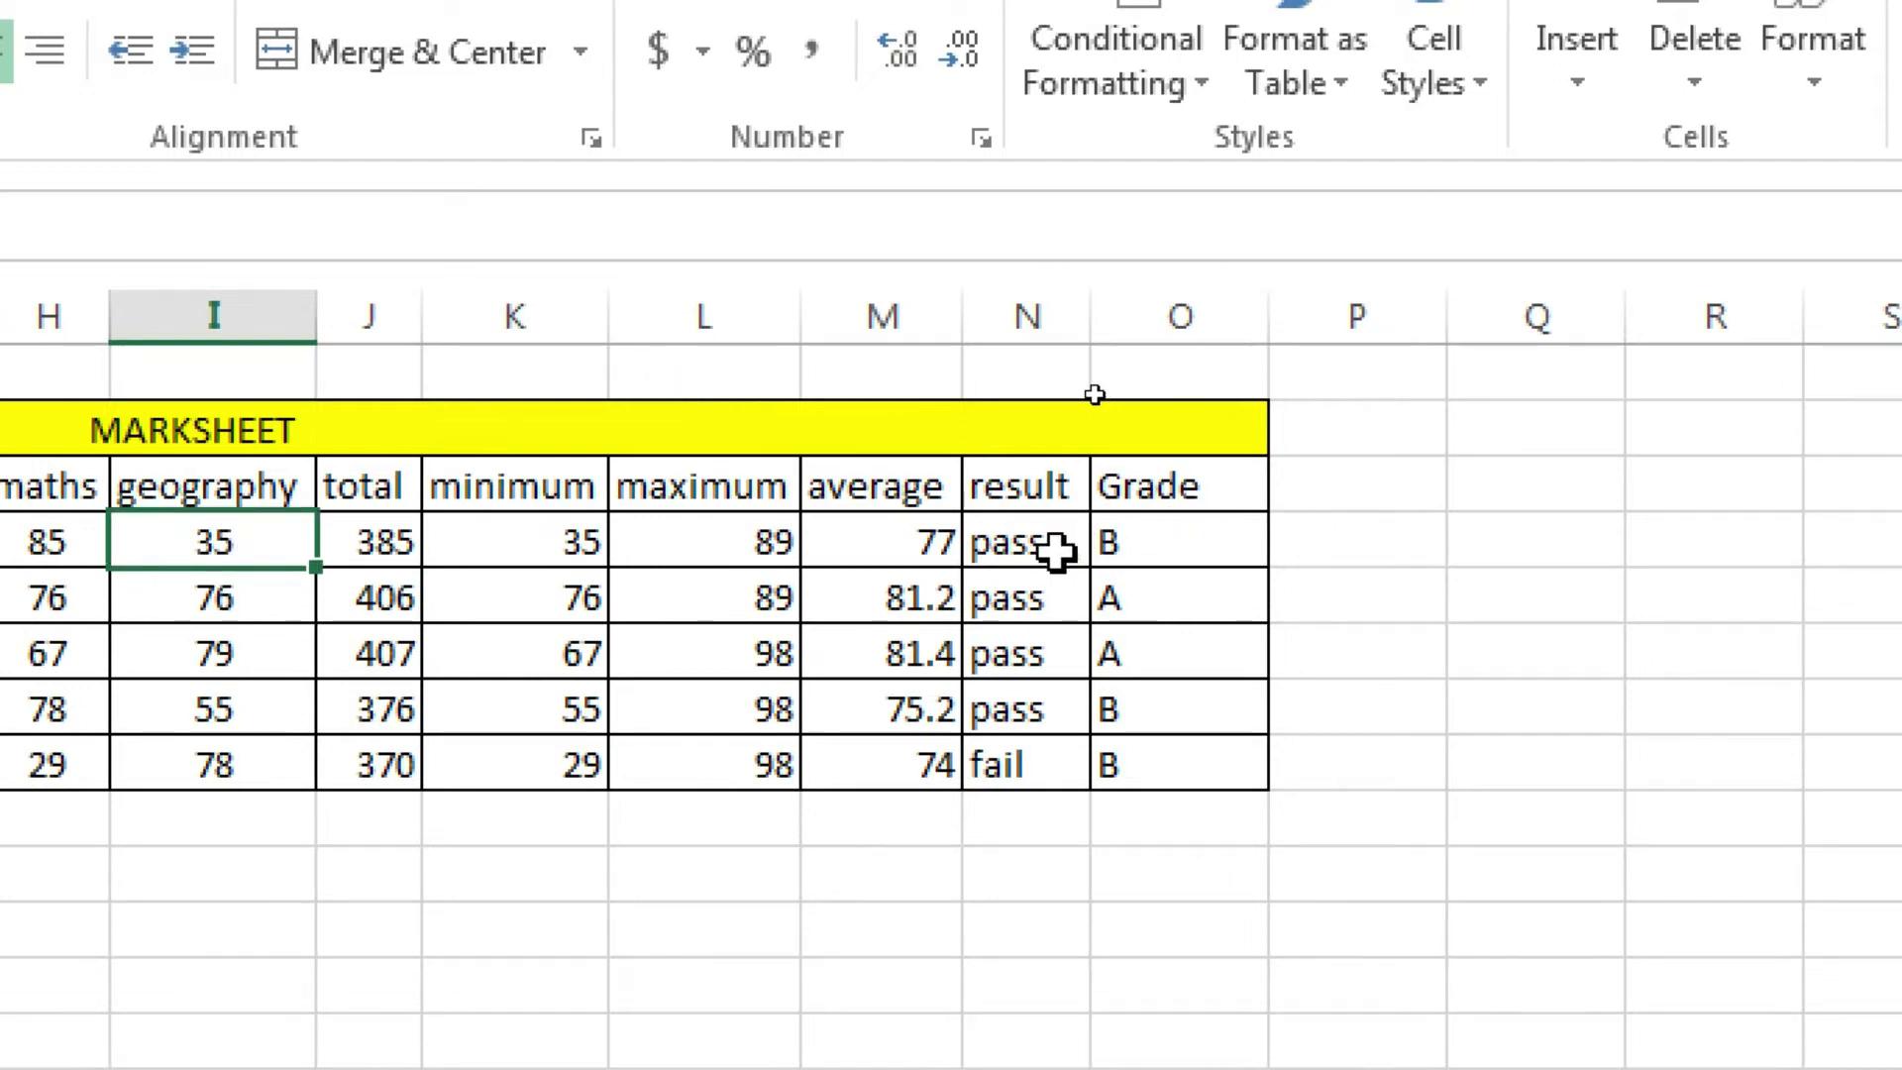
pyautogui.click(1144, 552)
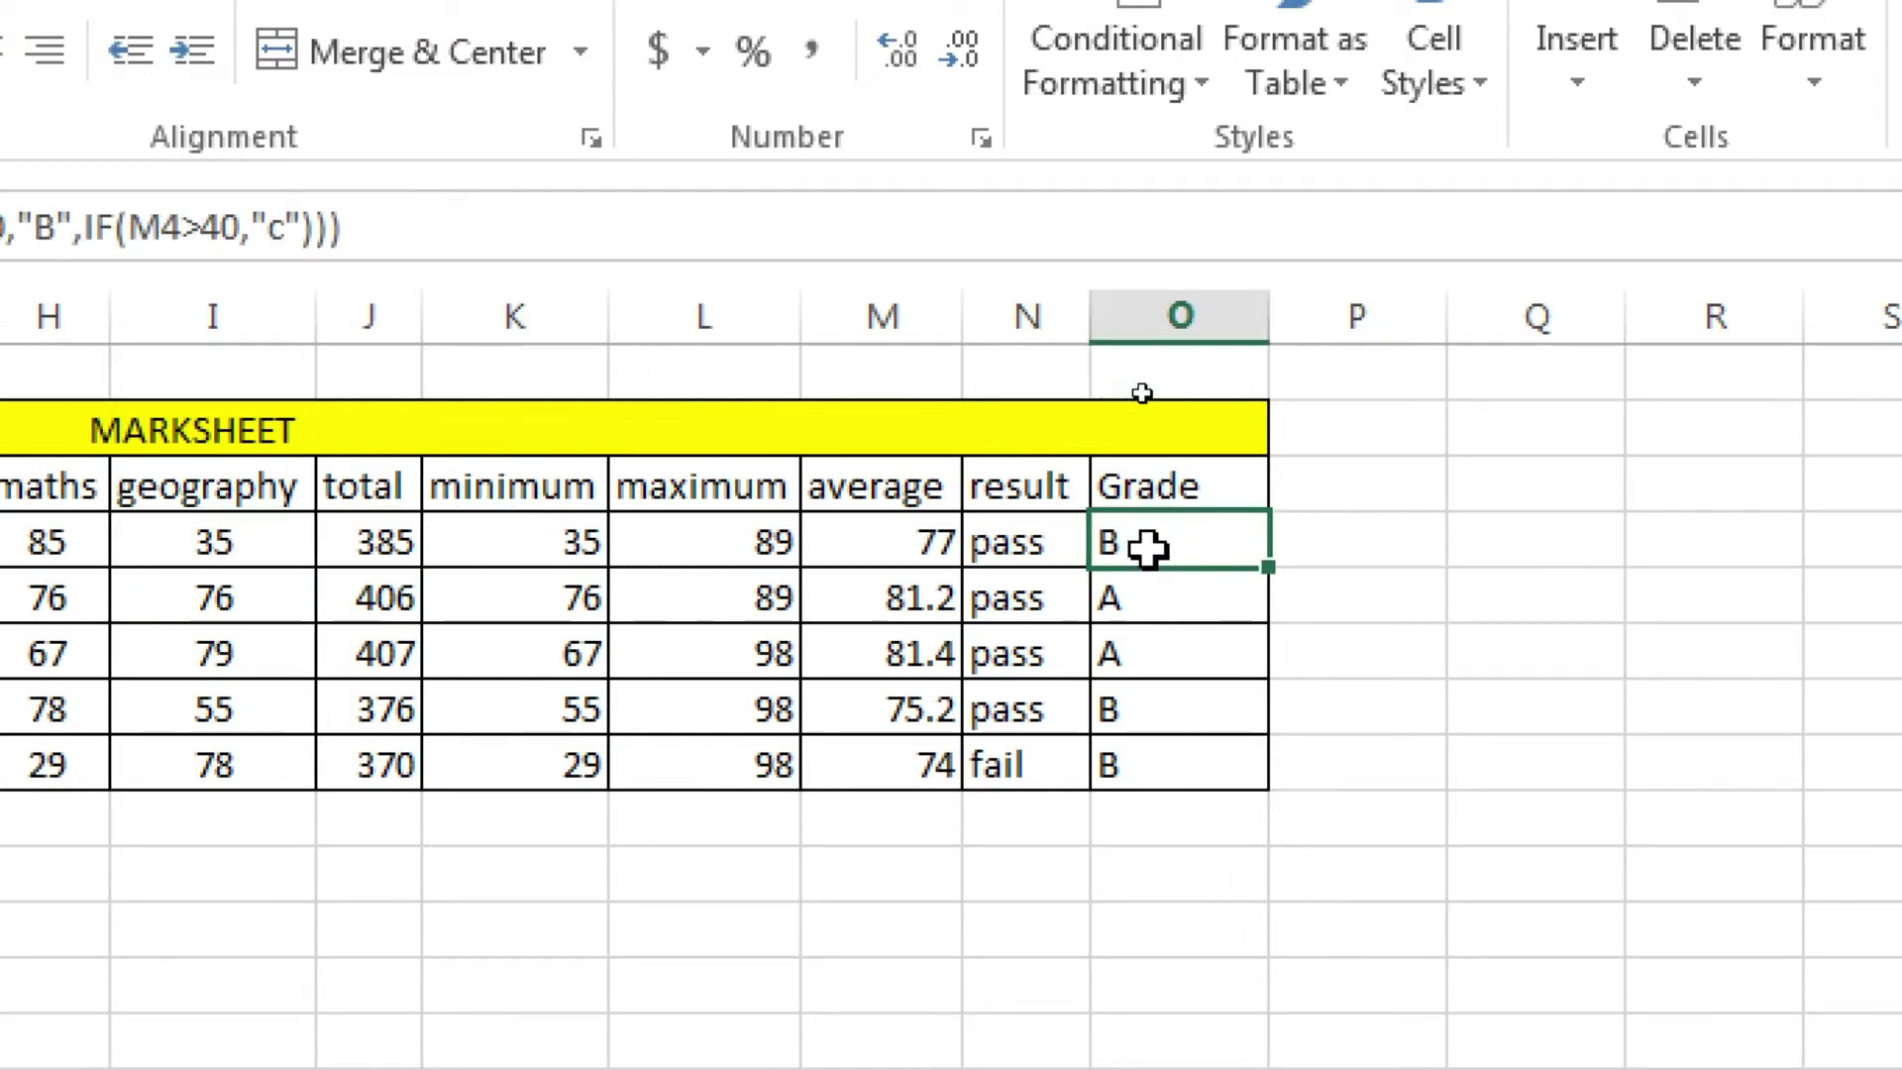
pyautogui.press('Left')
pyautogui.press('Left')
pyautogui.press('Left')
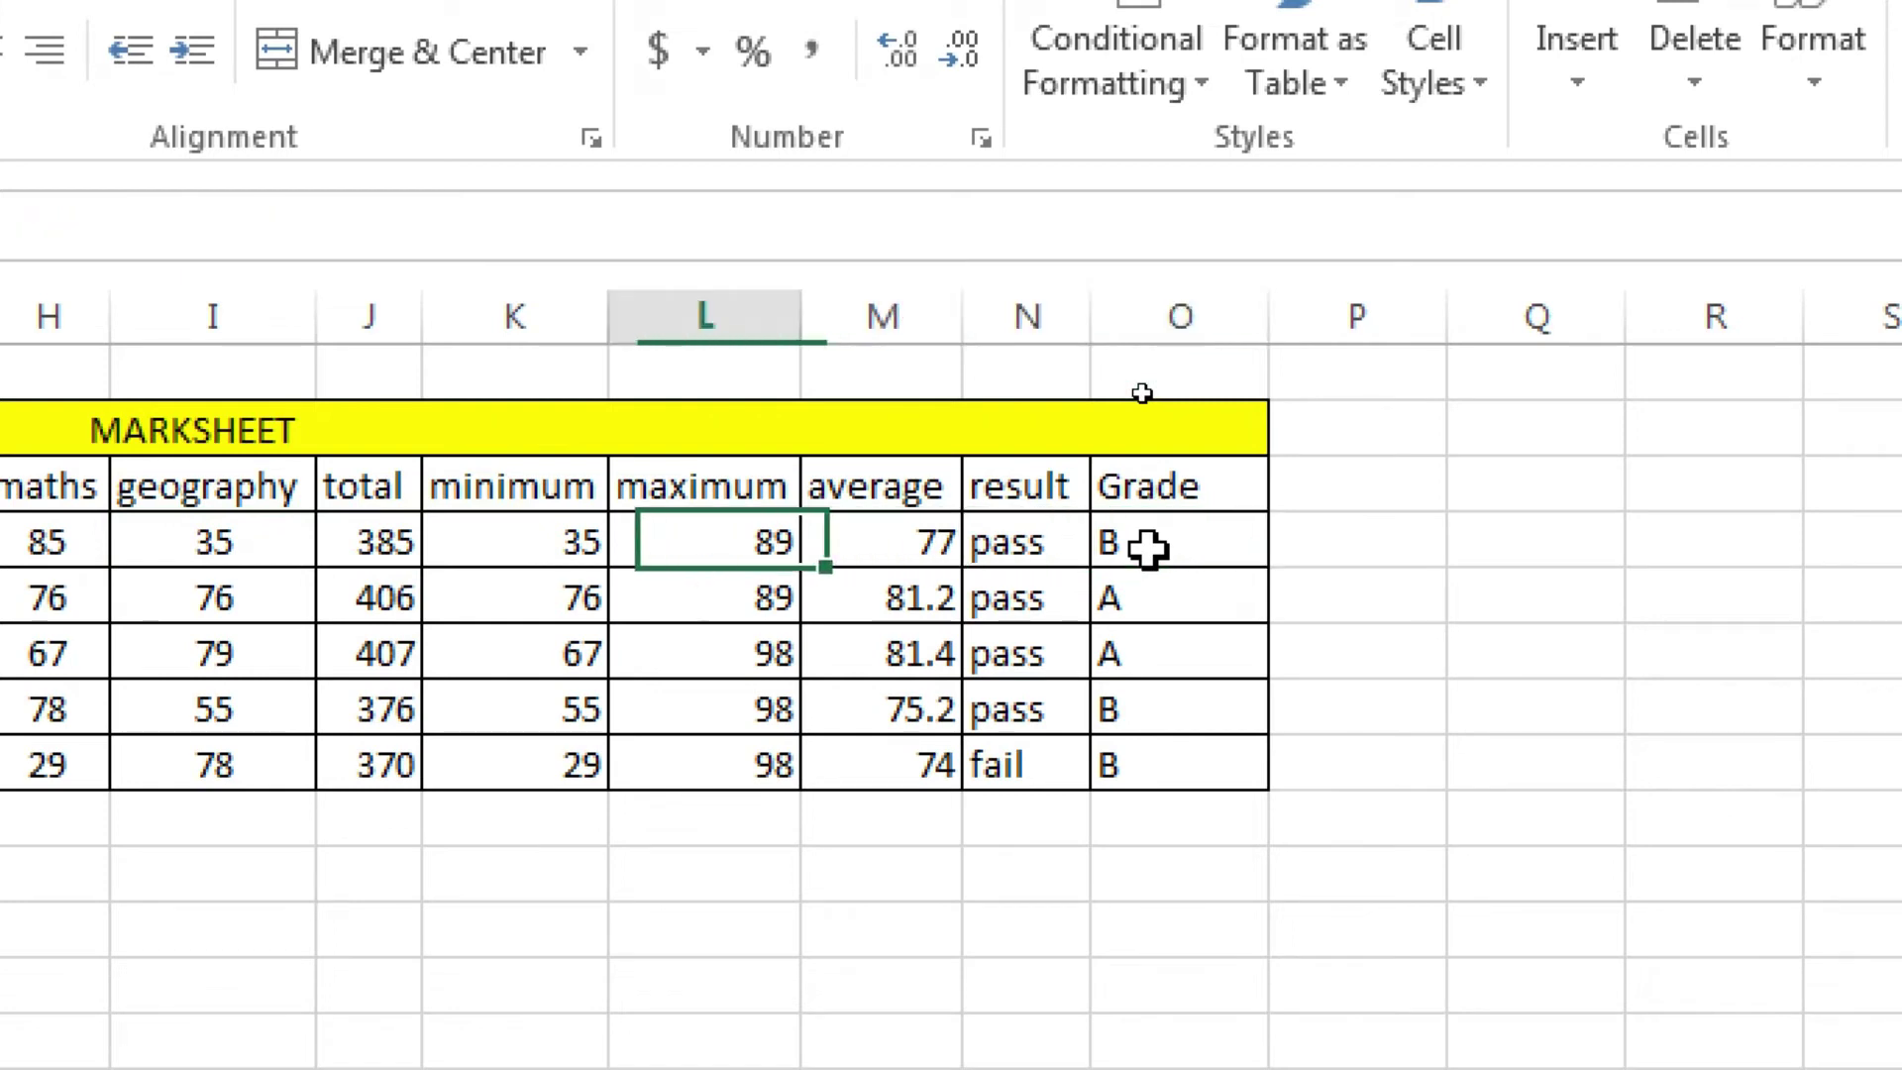
pyautogui.press('Left')
pyautogui.press('Left')
pyautogui.press('Left')
pyautogui.press('Left')
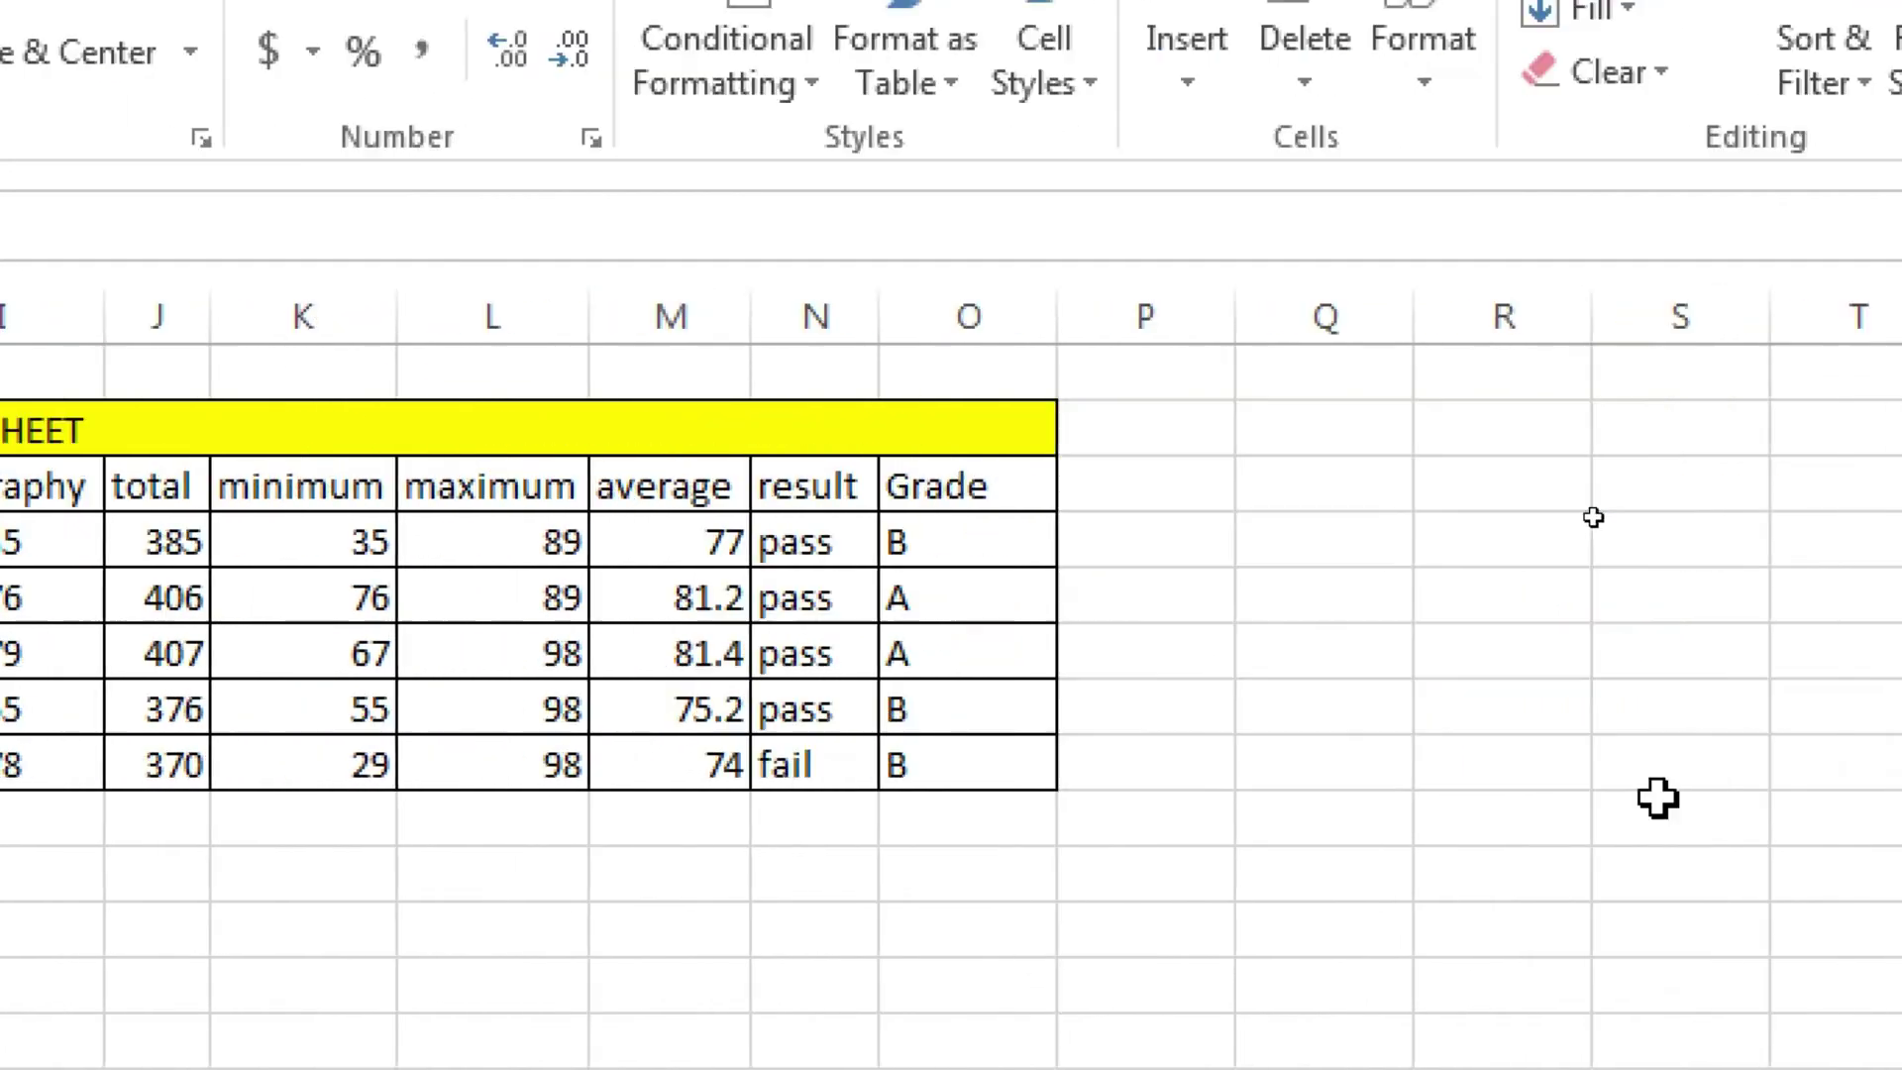
pyautogui.click(937, 525)
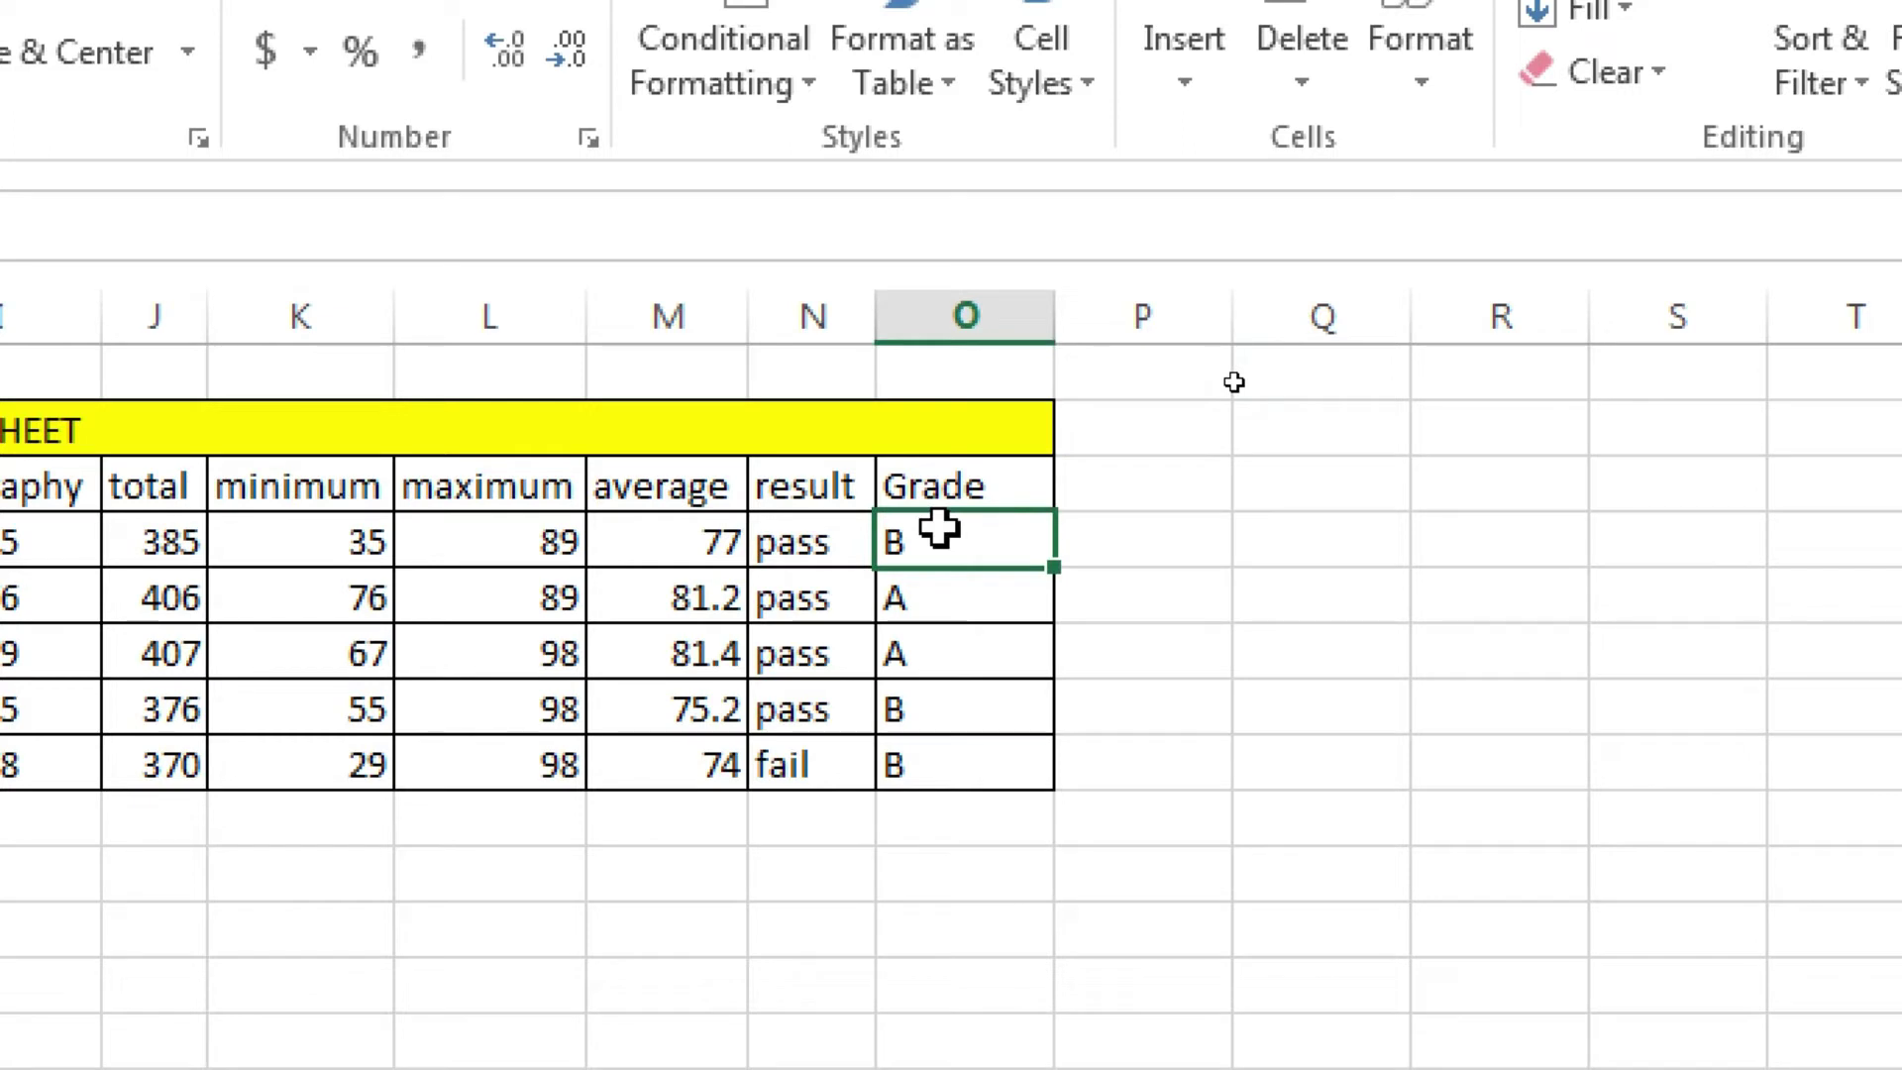
pyautogui.press('Left')
pyautogui.press('Left')
pyautogui.press('Left')
pyautogui.press('Left')
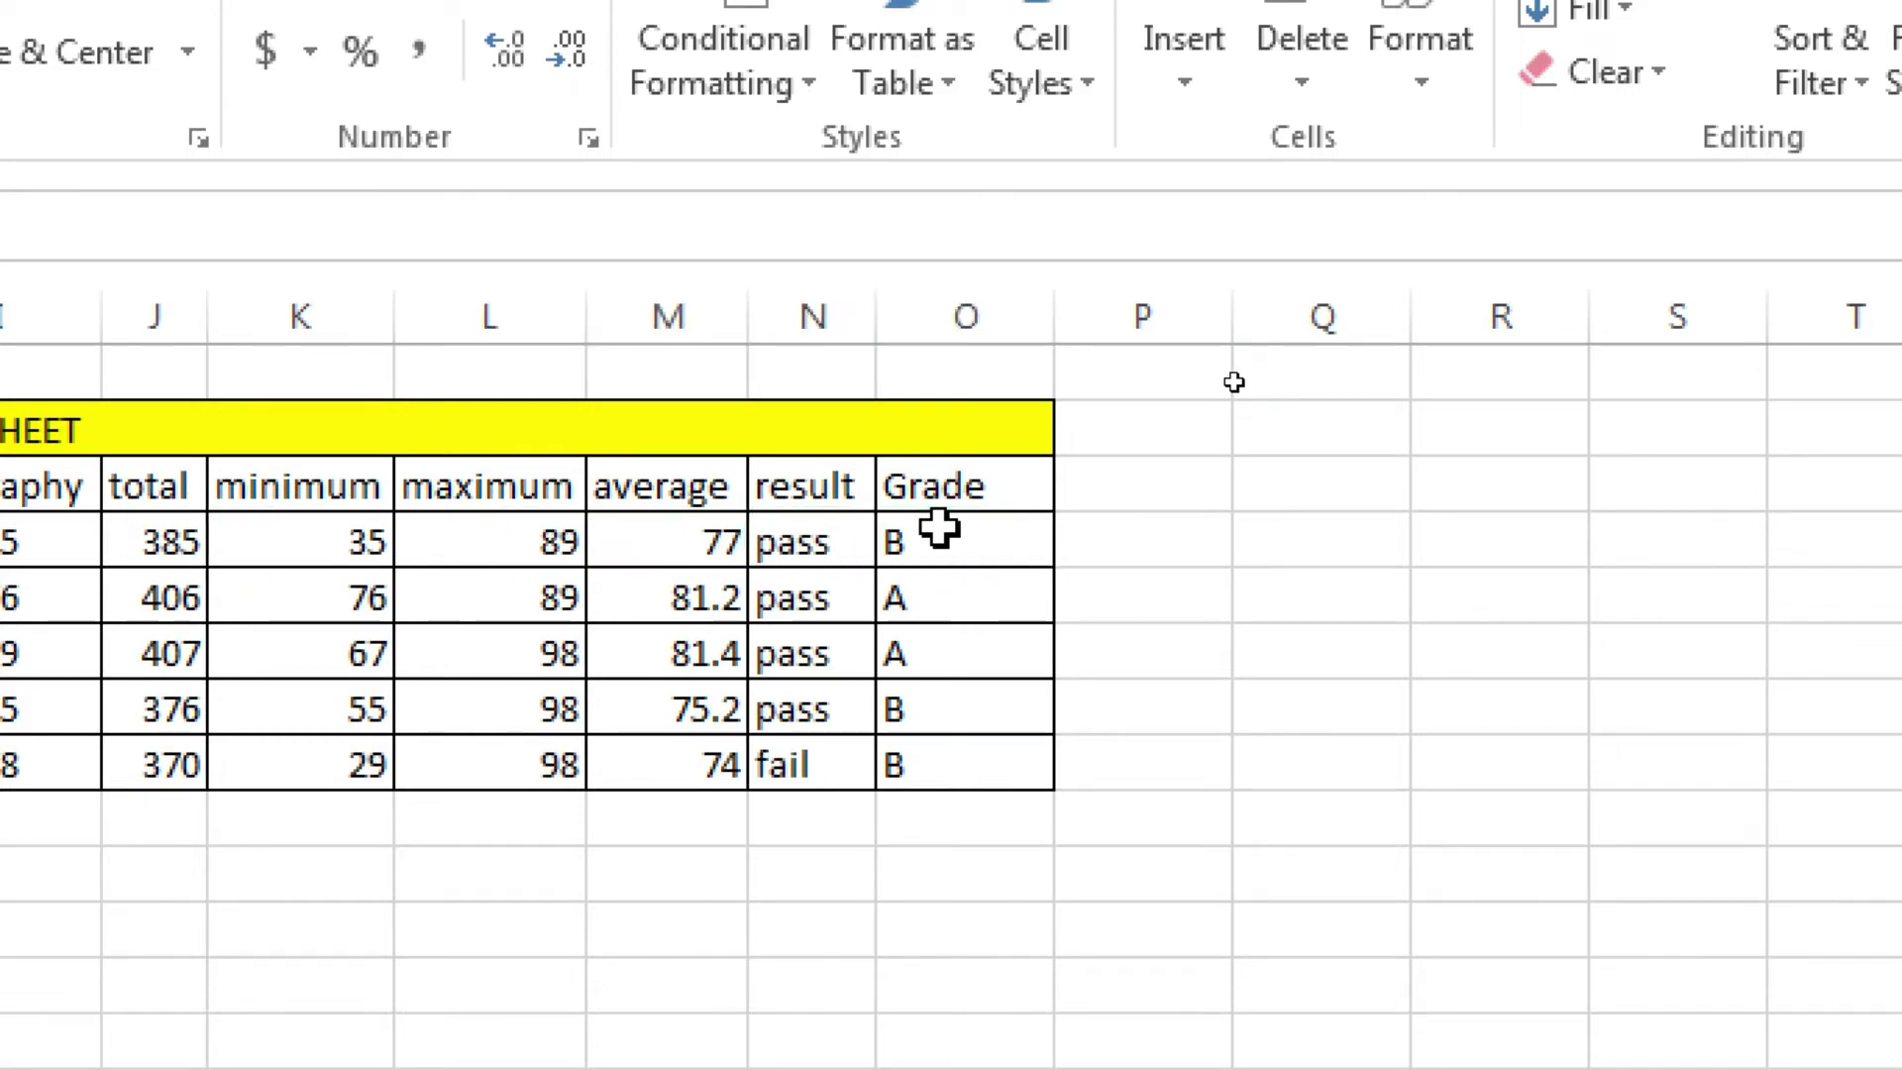
pyautogui.click(936, 525)
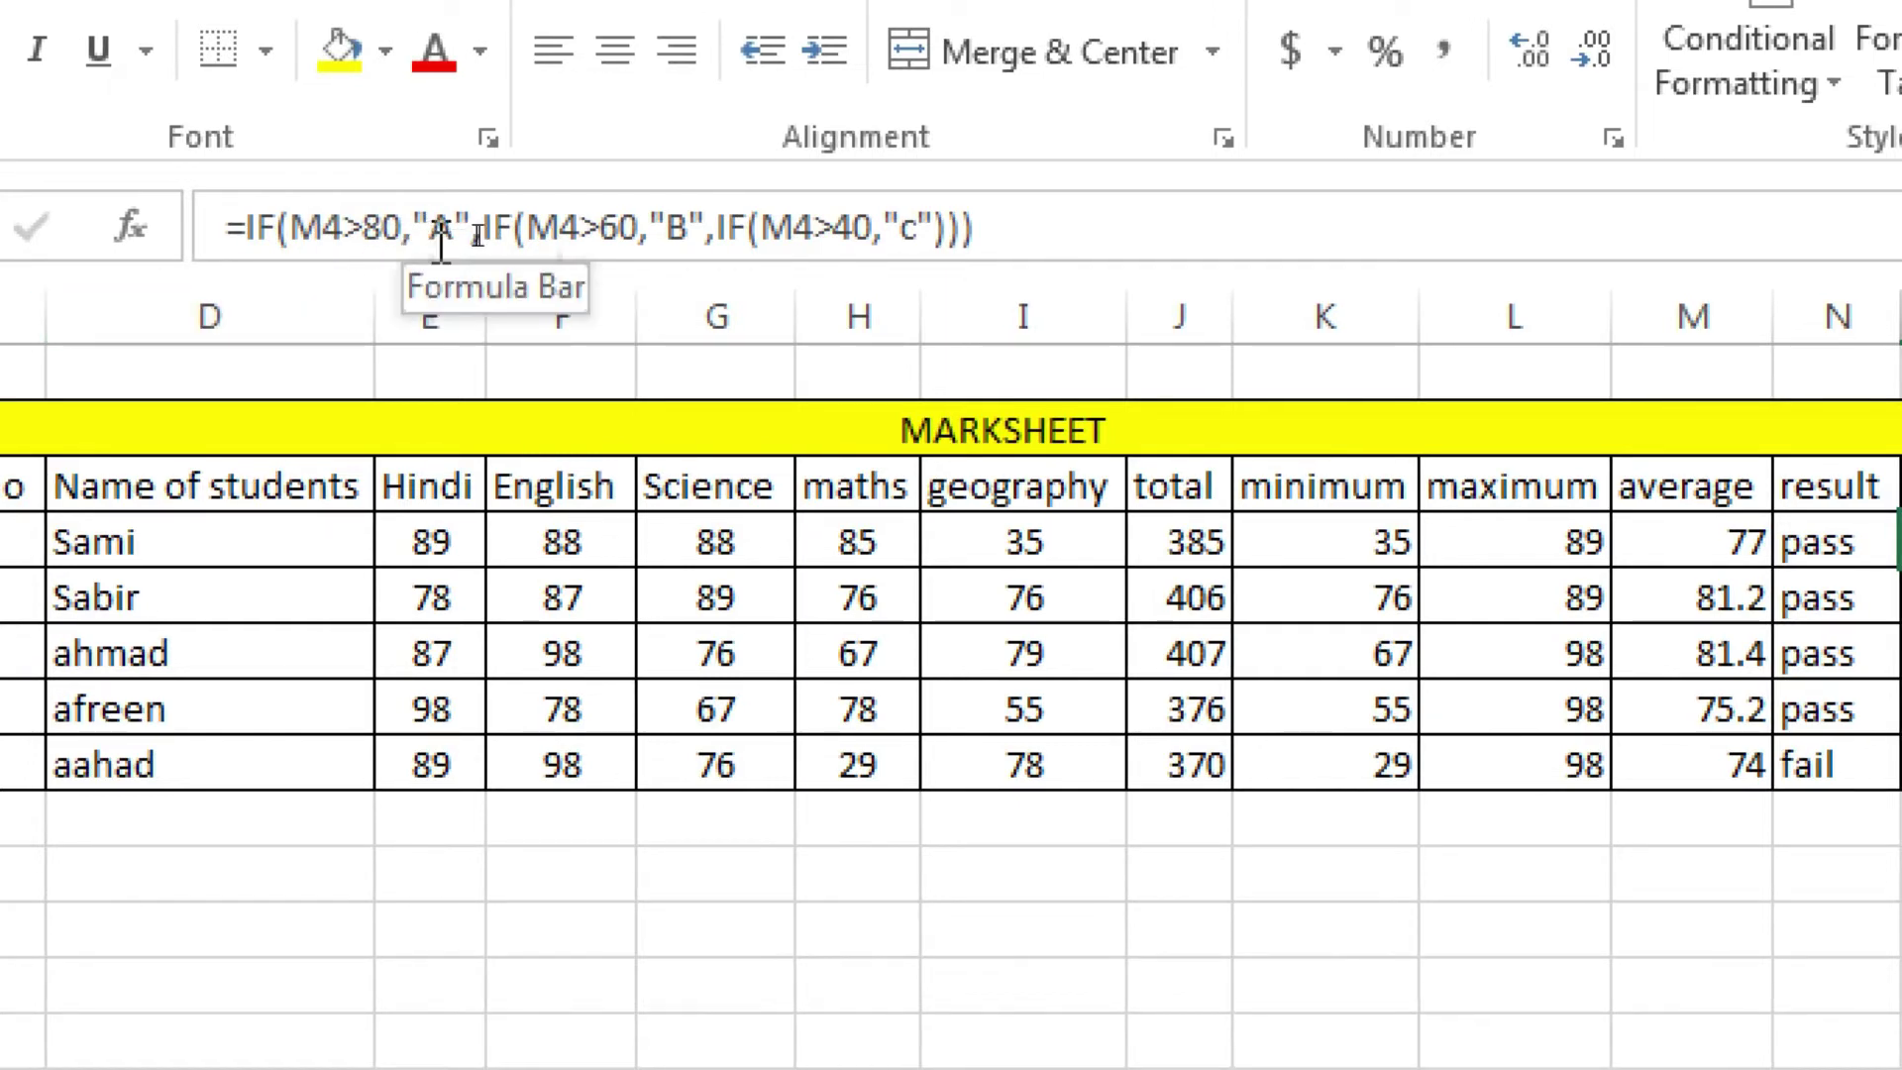
pyautogui.click(484, 230)
pyautogui.moveTo(472, 228); pyautogui.dragTo(238, 226)
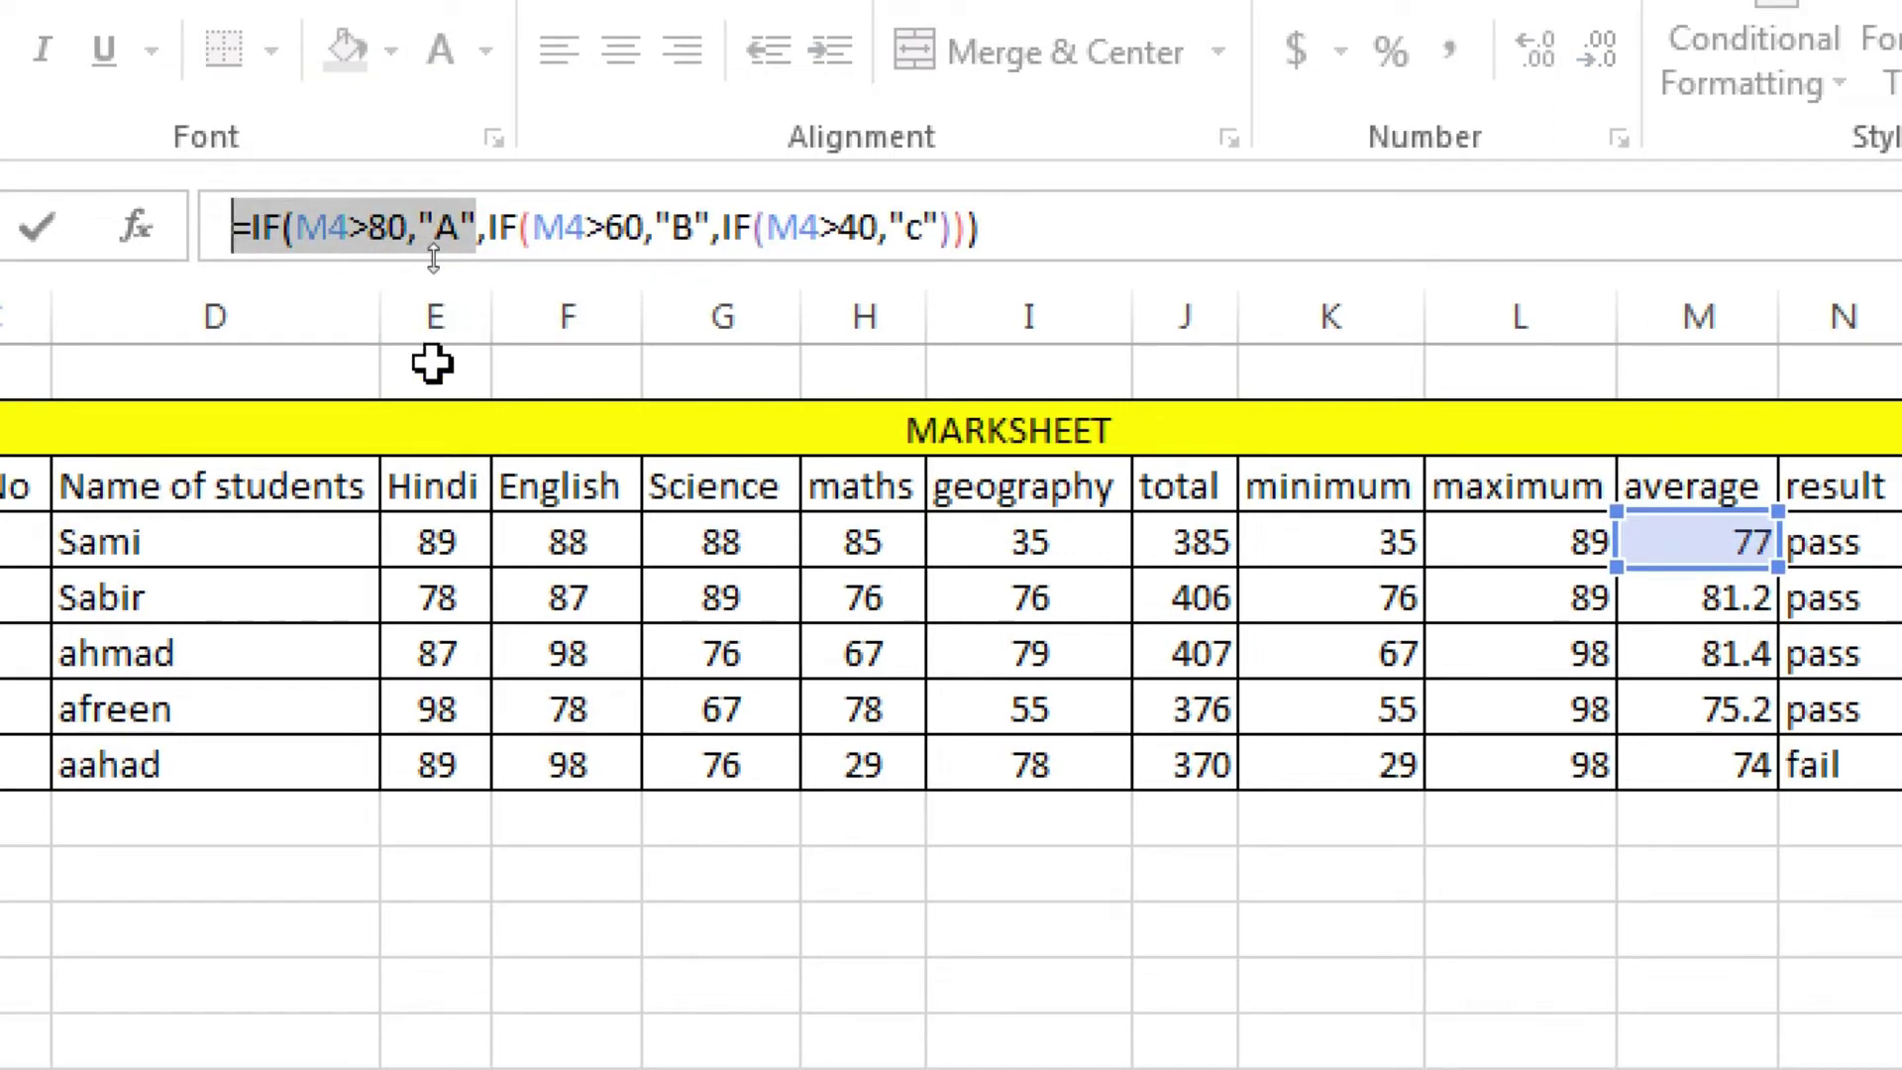
pyautogui.click(374, 285)
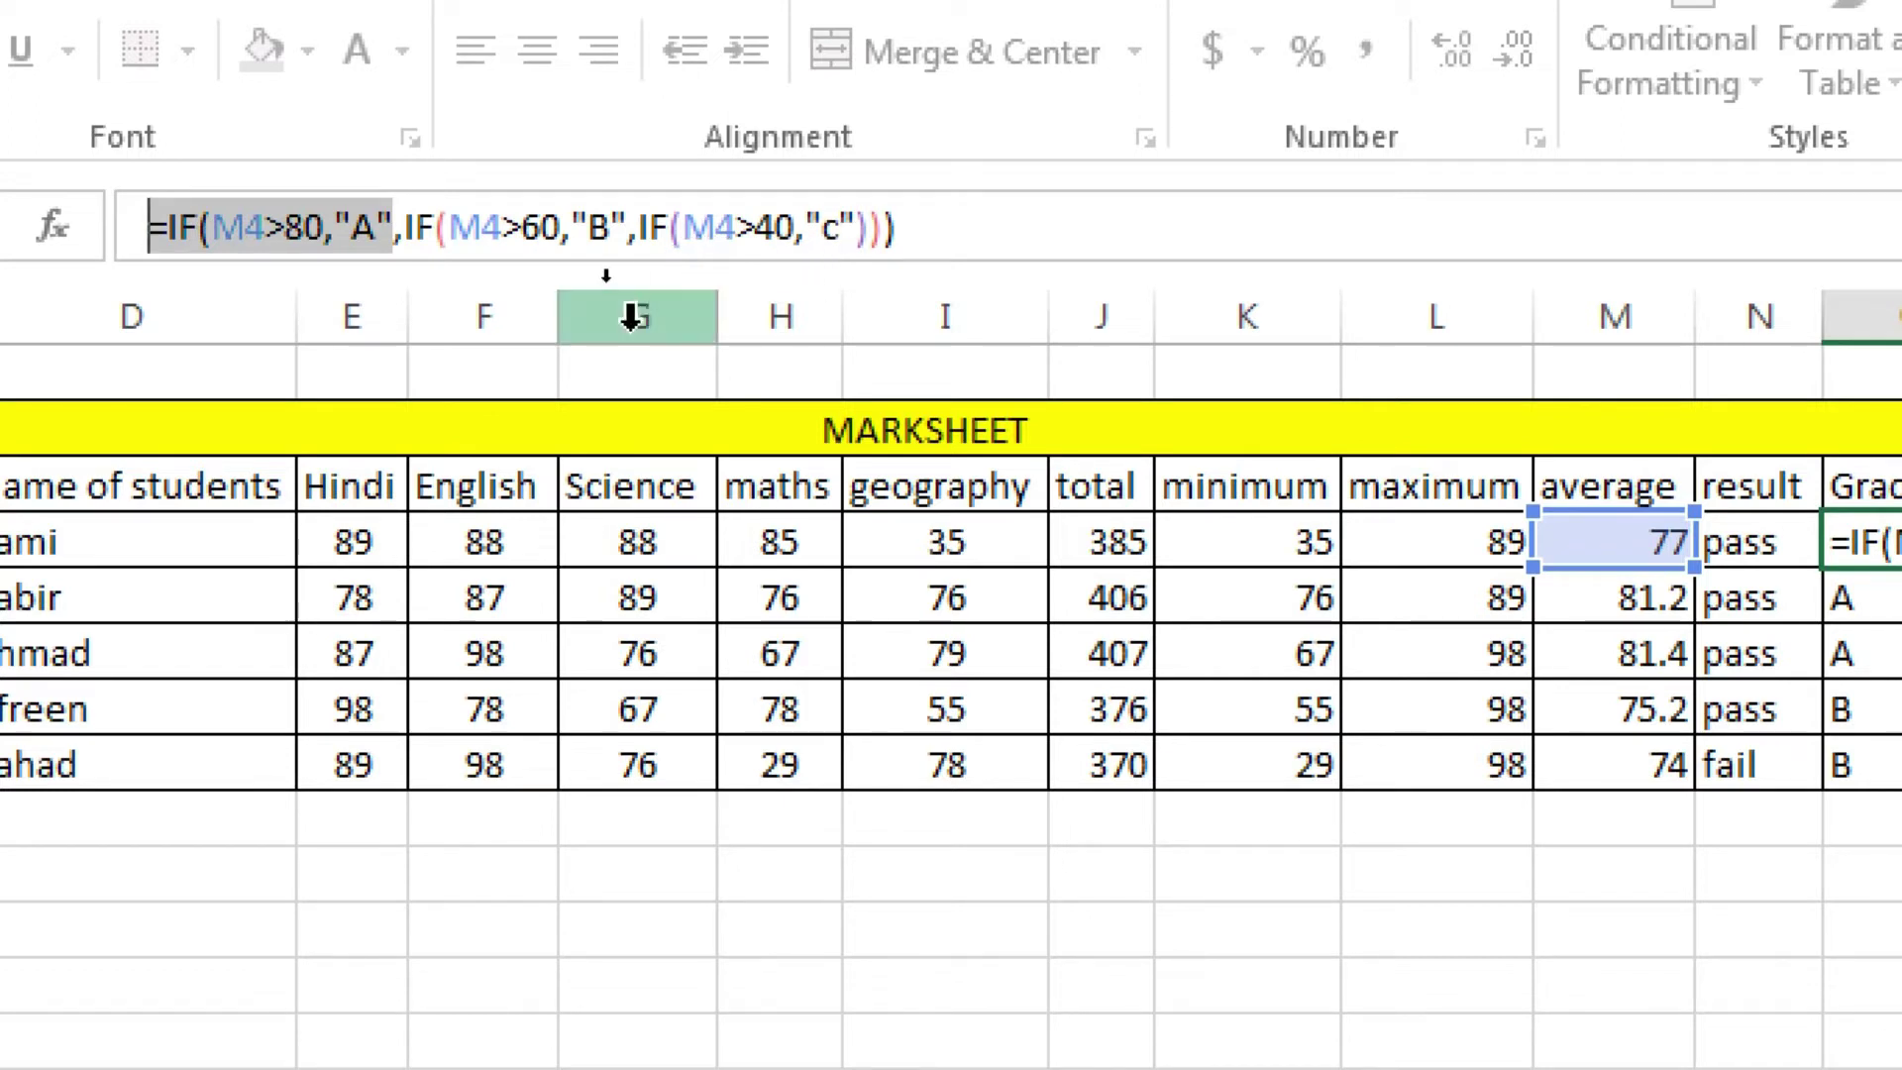
pyautogui.press('Return')
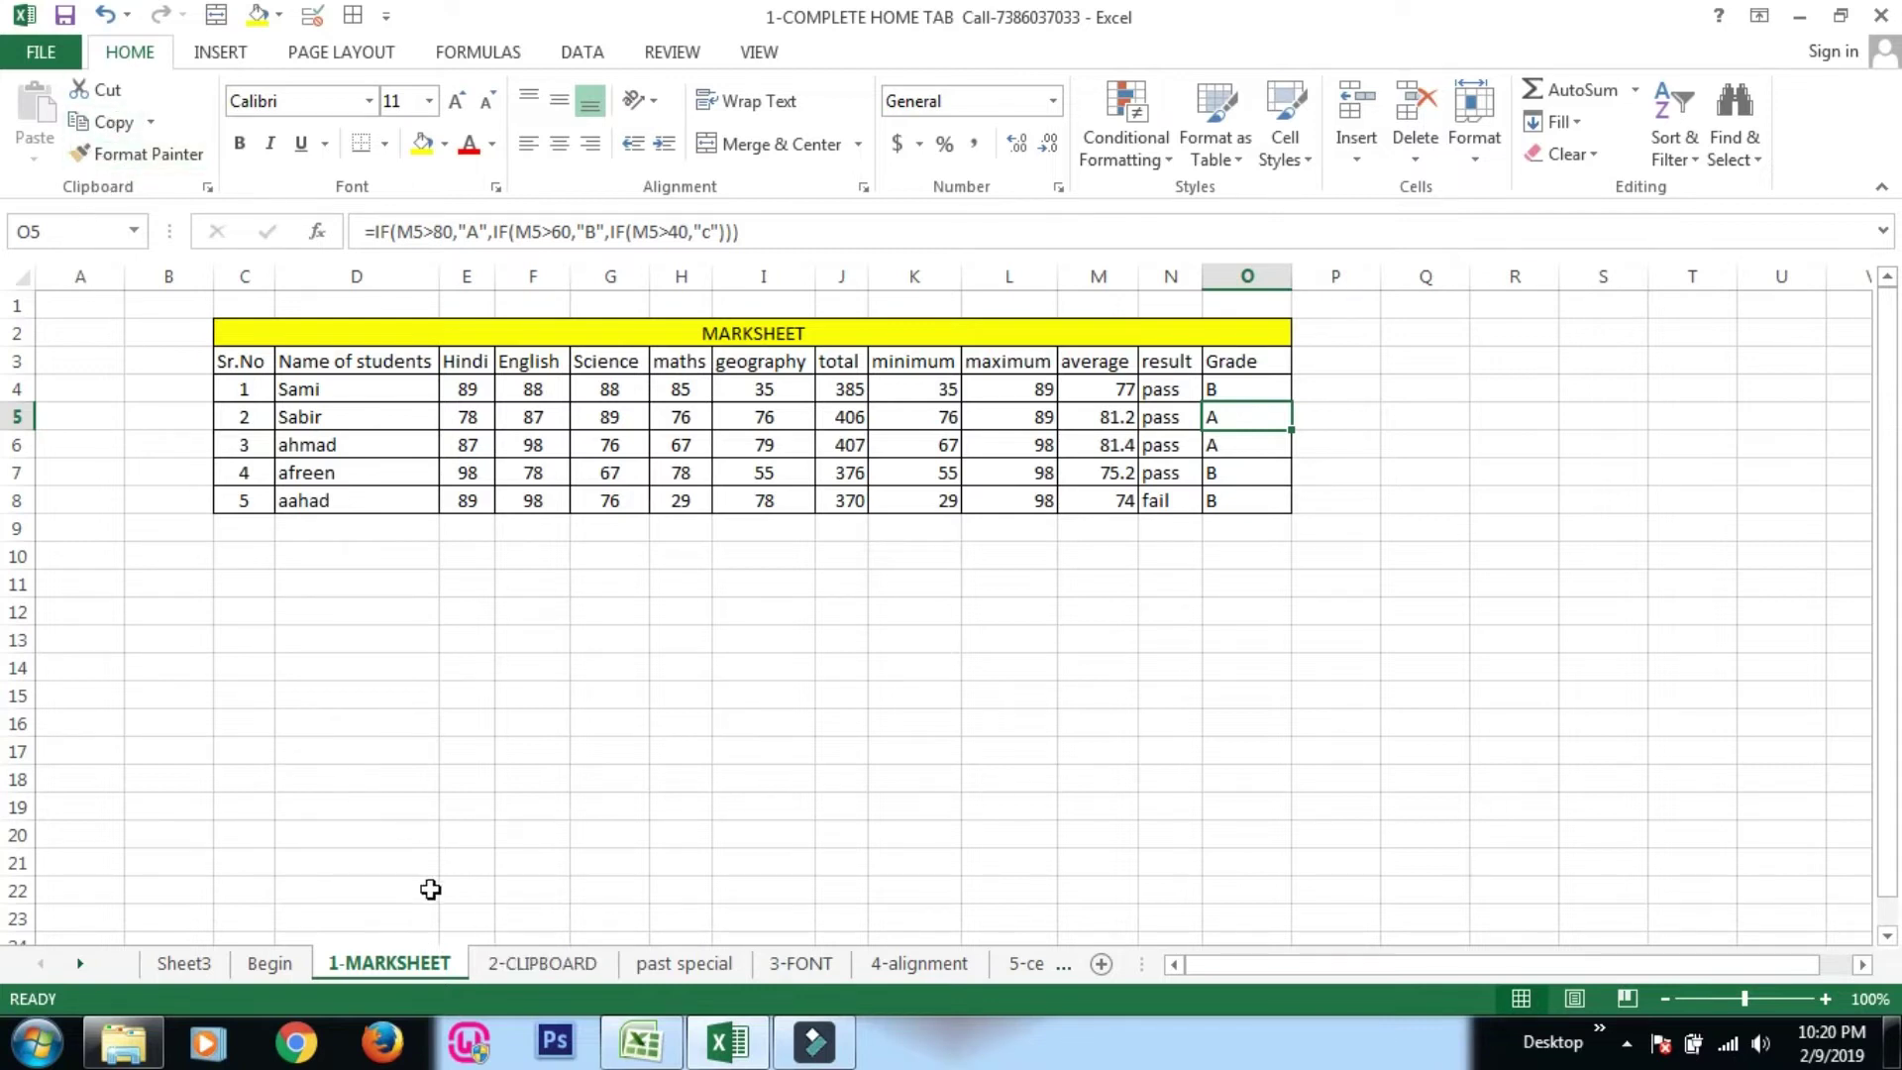
# - Switch to the 2-CLIPBOARD sheet and select the AA cell F5
pyautogui.click(474, 956)
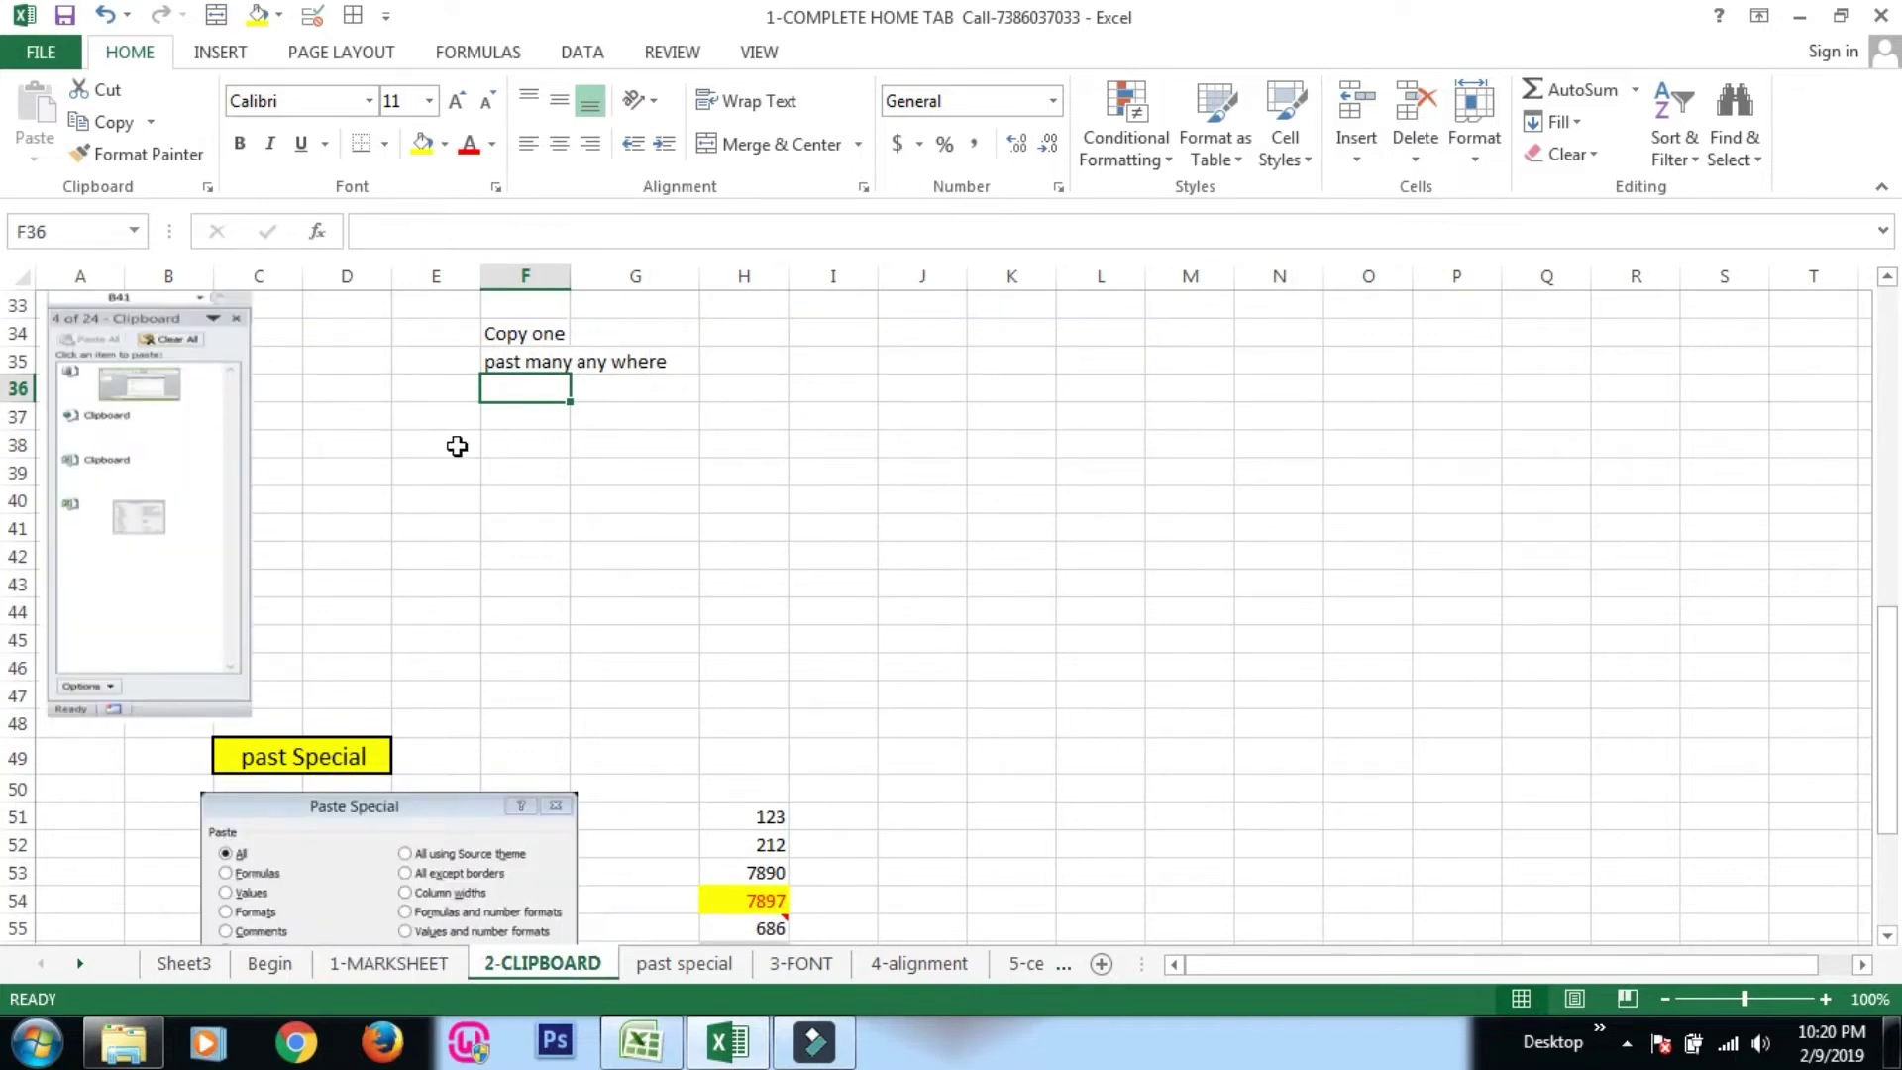
pyautogui.click(456, 445)
pyautogui.press('Up')
pyautogui.press('Up')
pyautogui.press('Up')
pyautogui.press('Up')
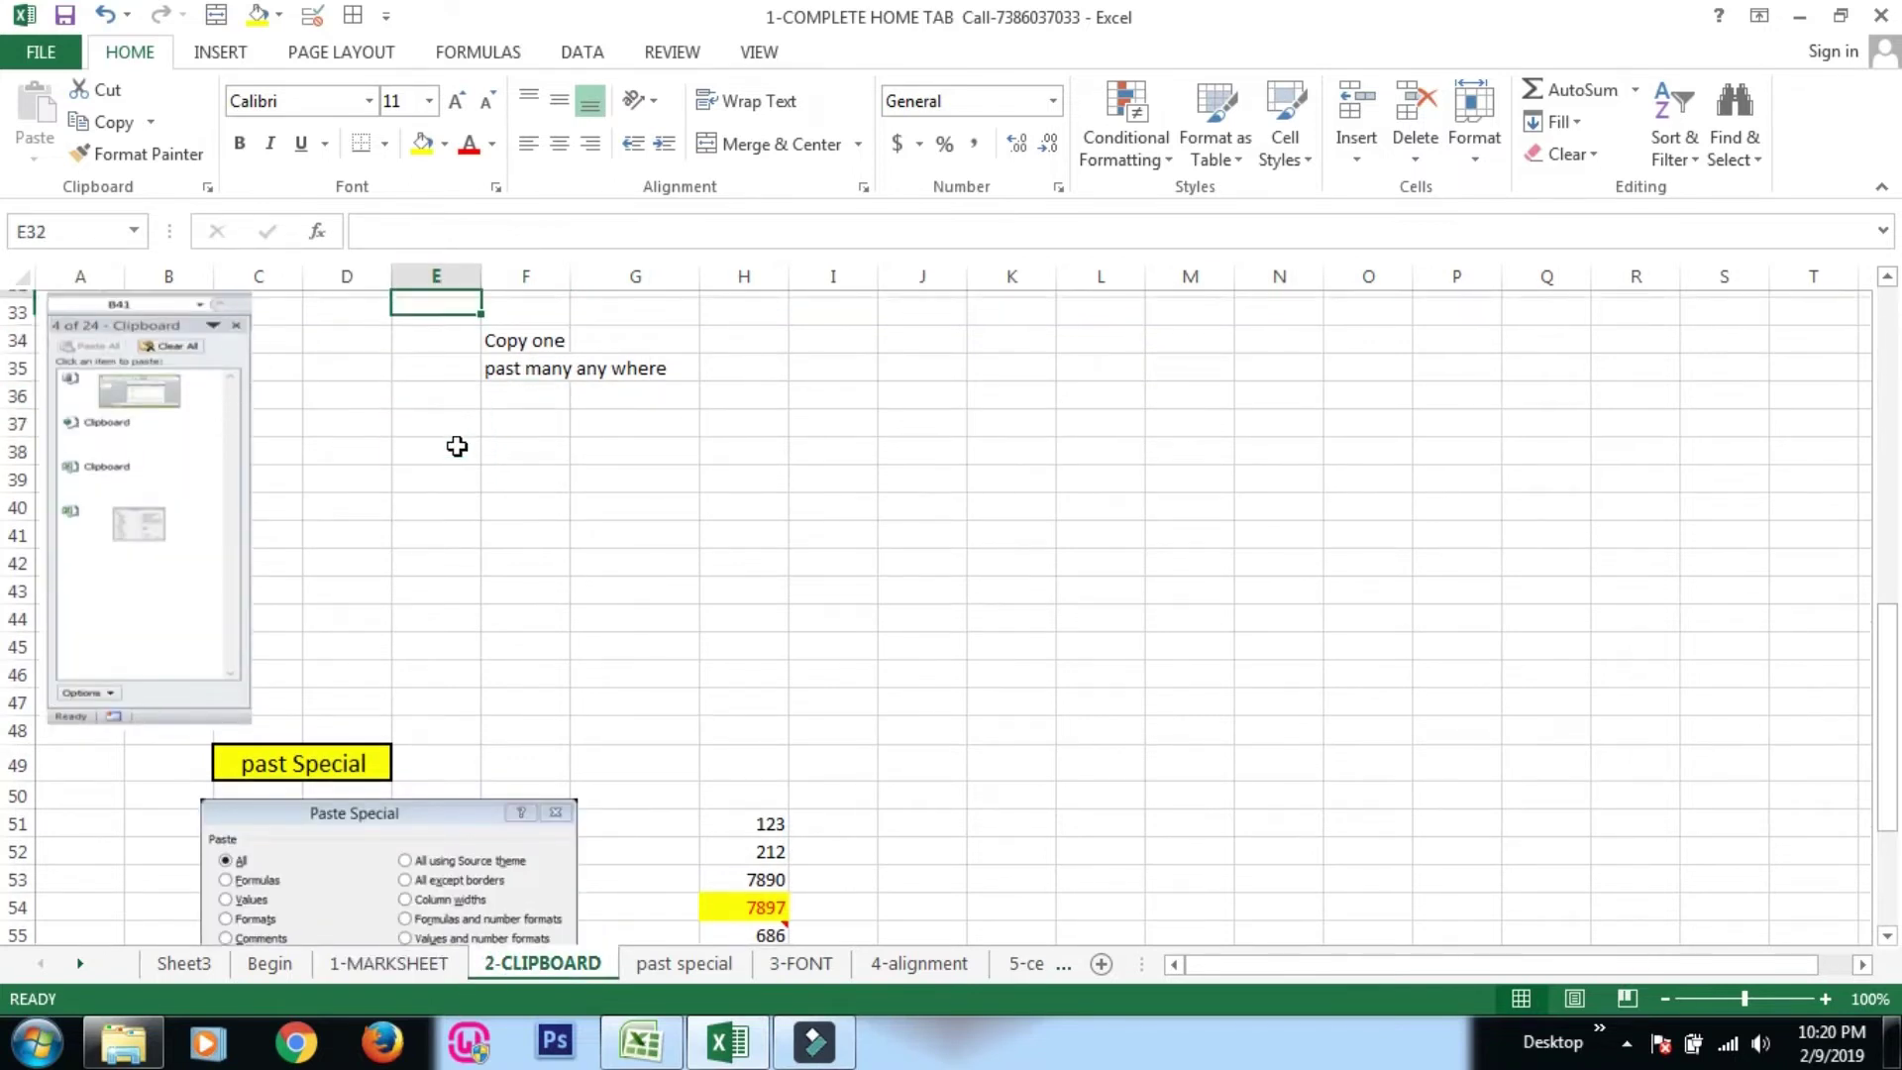
pyautogui.press('Up')
pyautogui.press('Up')
pyautogui.press('Up')
pyautogui.press('Up')
pyautogui.press('Up')
pyautogui.press('Up')
pyautogui.press('Up')
pyautogui.press('Up')
pyautogui.press('Up')
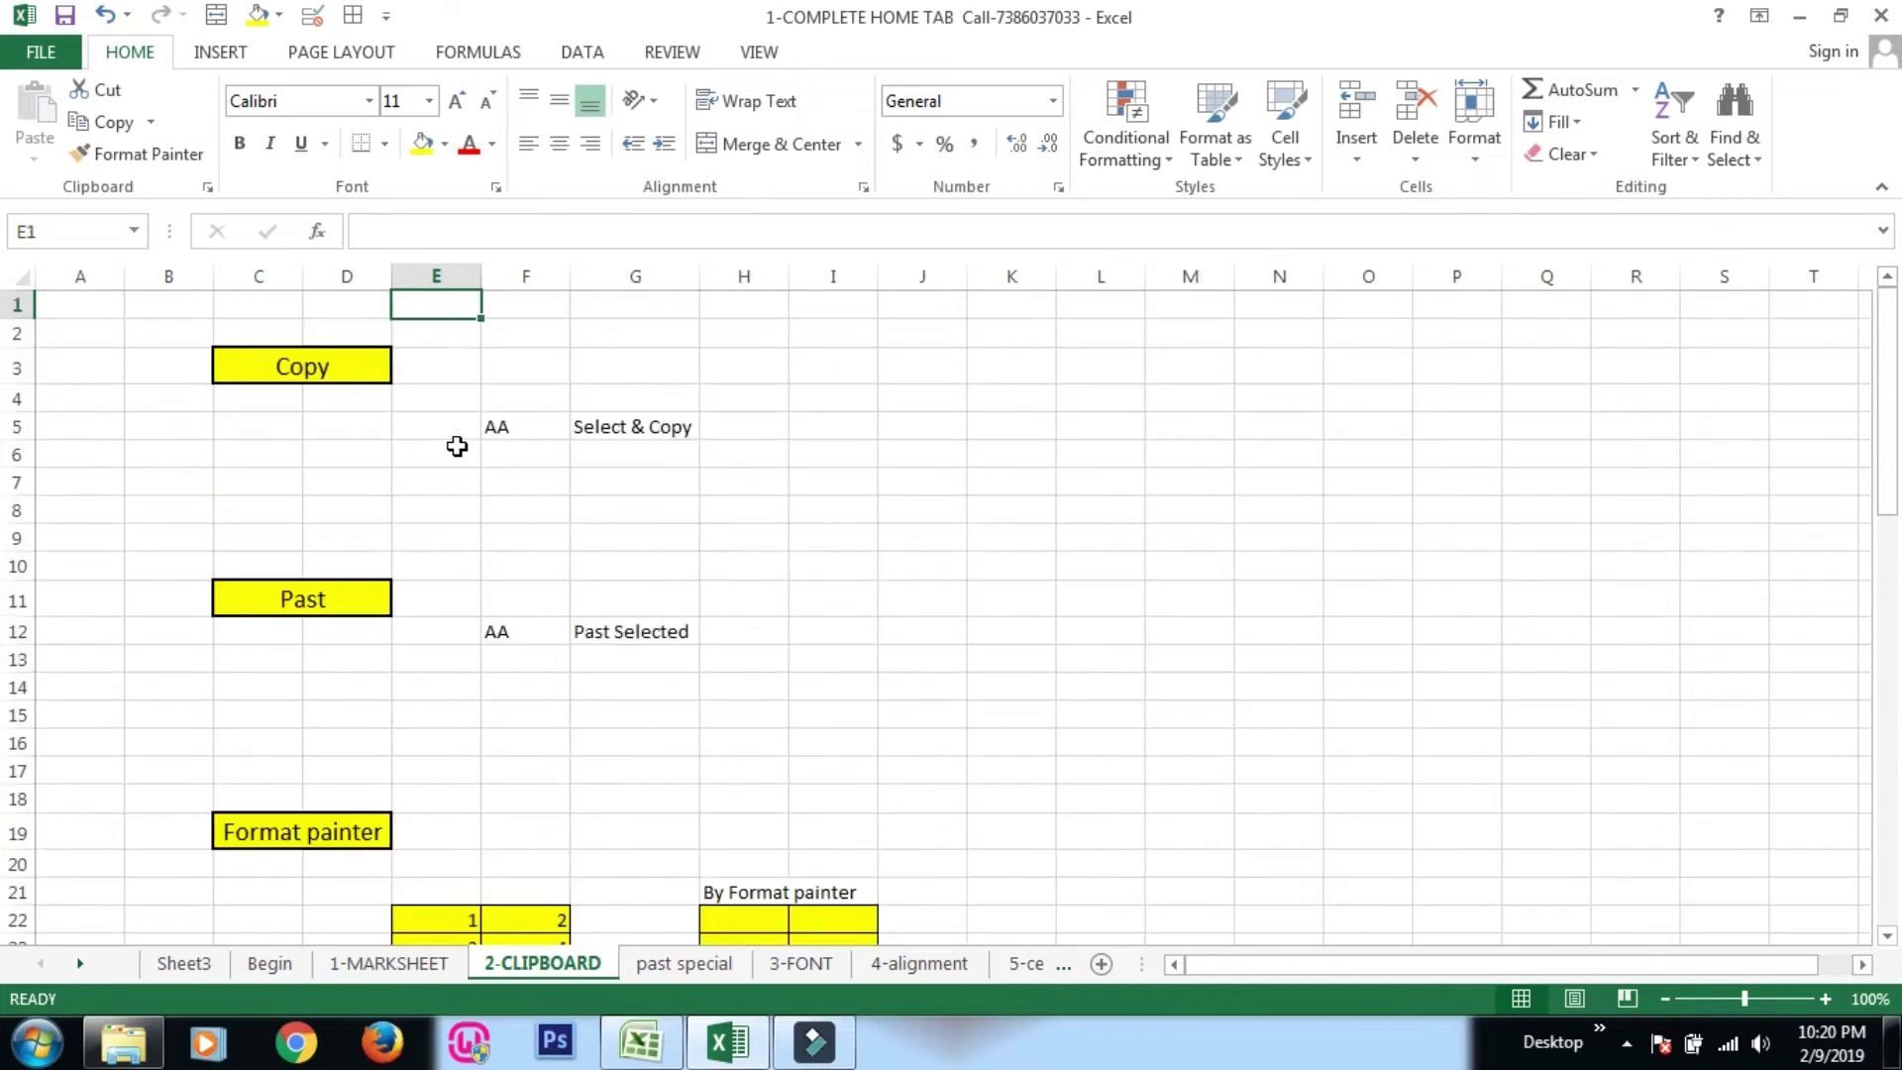
pyautogui.click(503, 431)
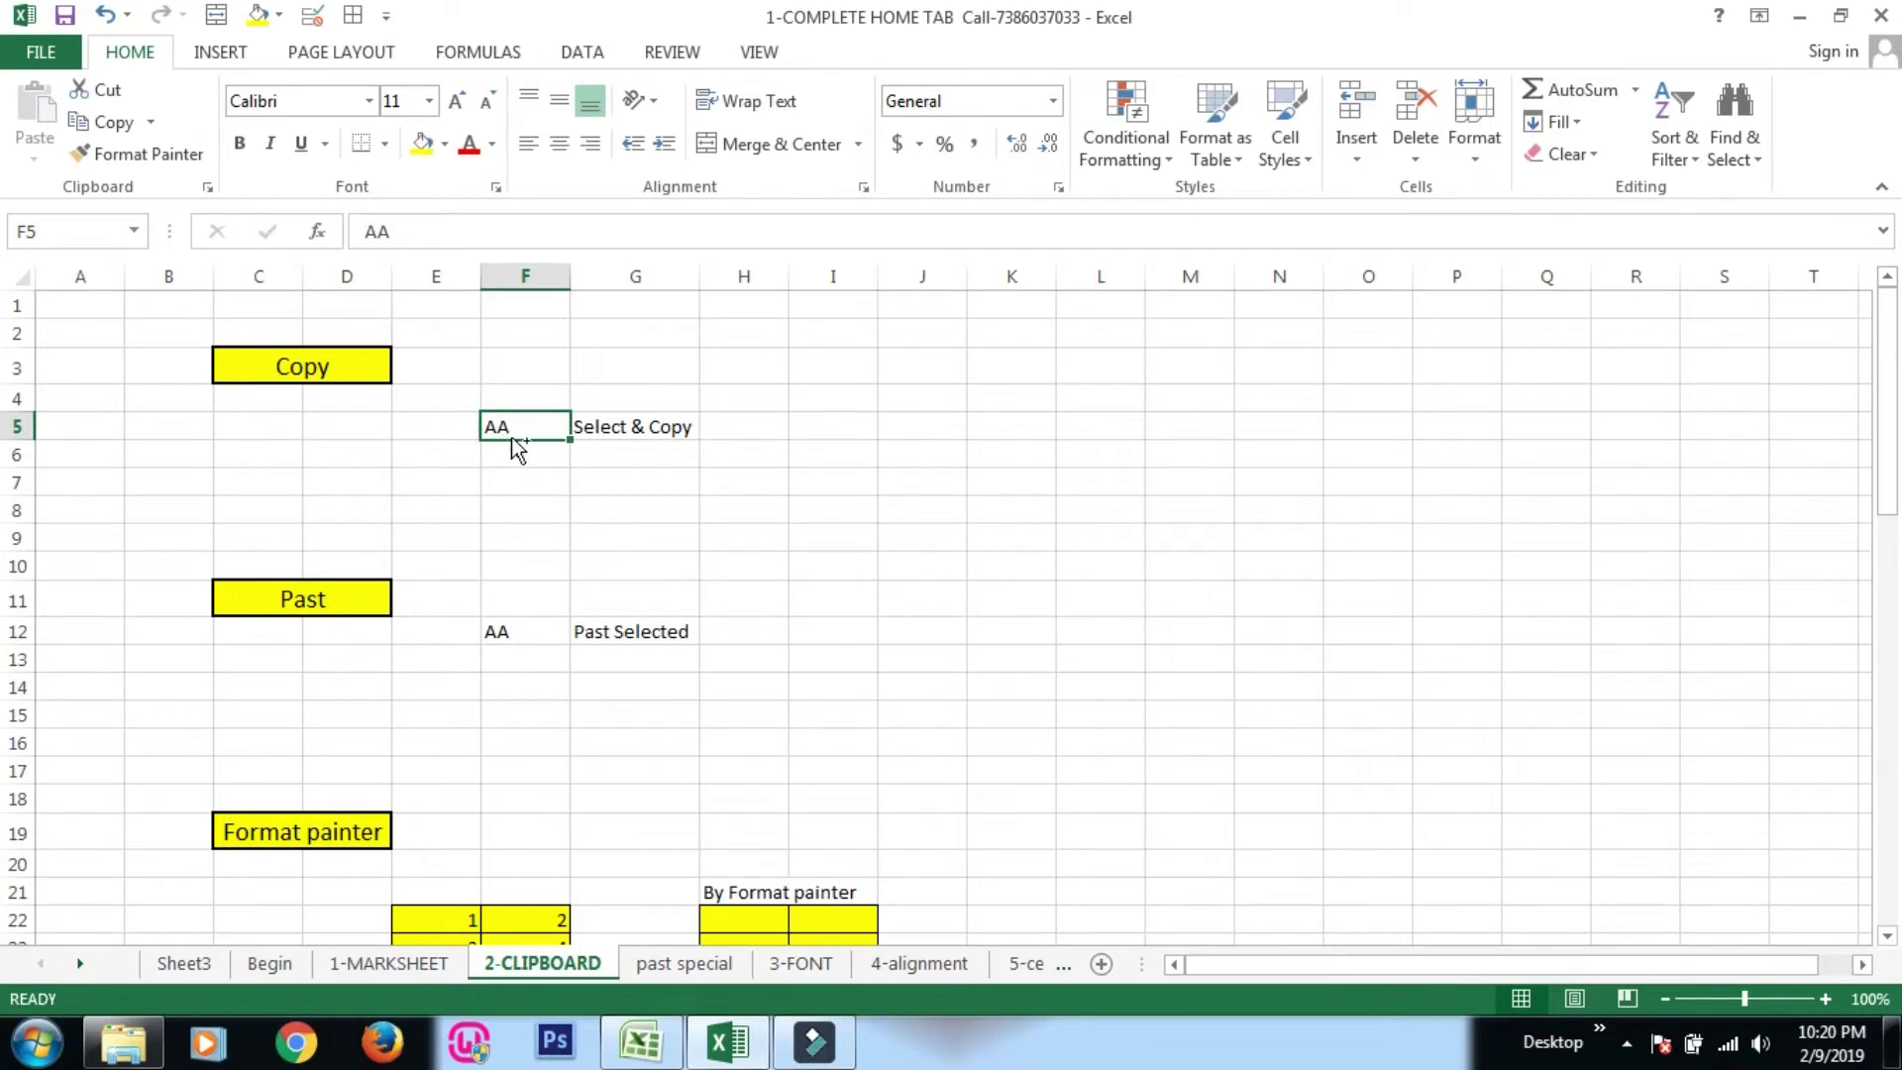
# - Copy F5's AA into F6, then move it on down to F8
pyautogui.hotkey('ctrl', 'c')
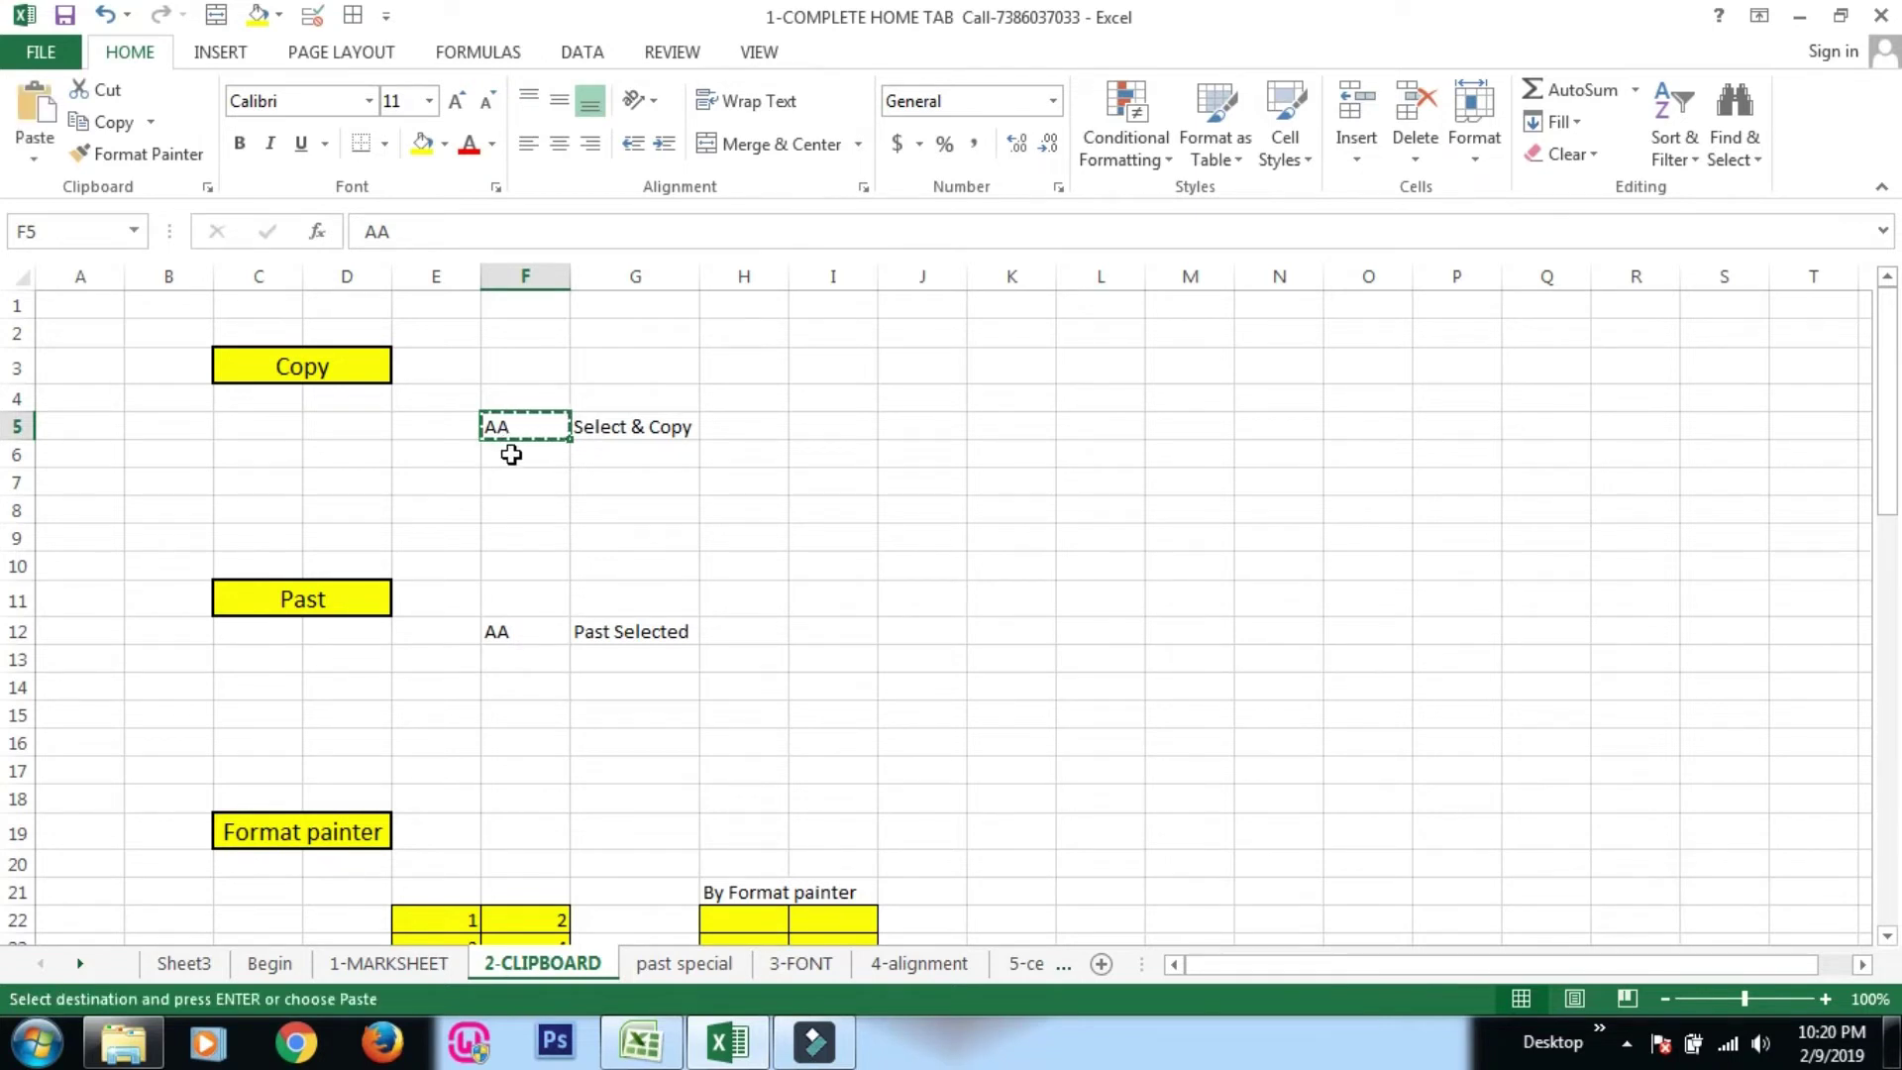
pyautogui.click(511, 454)
pyautogui.hotkey('ctrl', 'v')
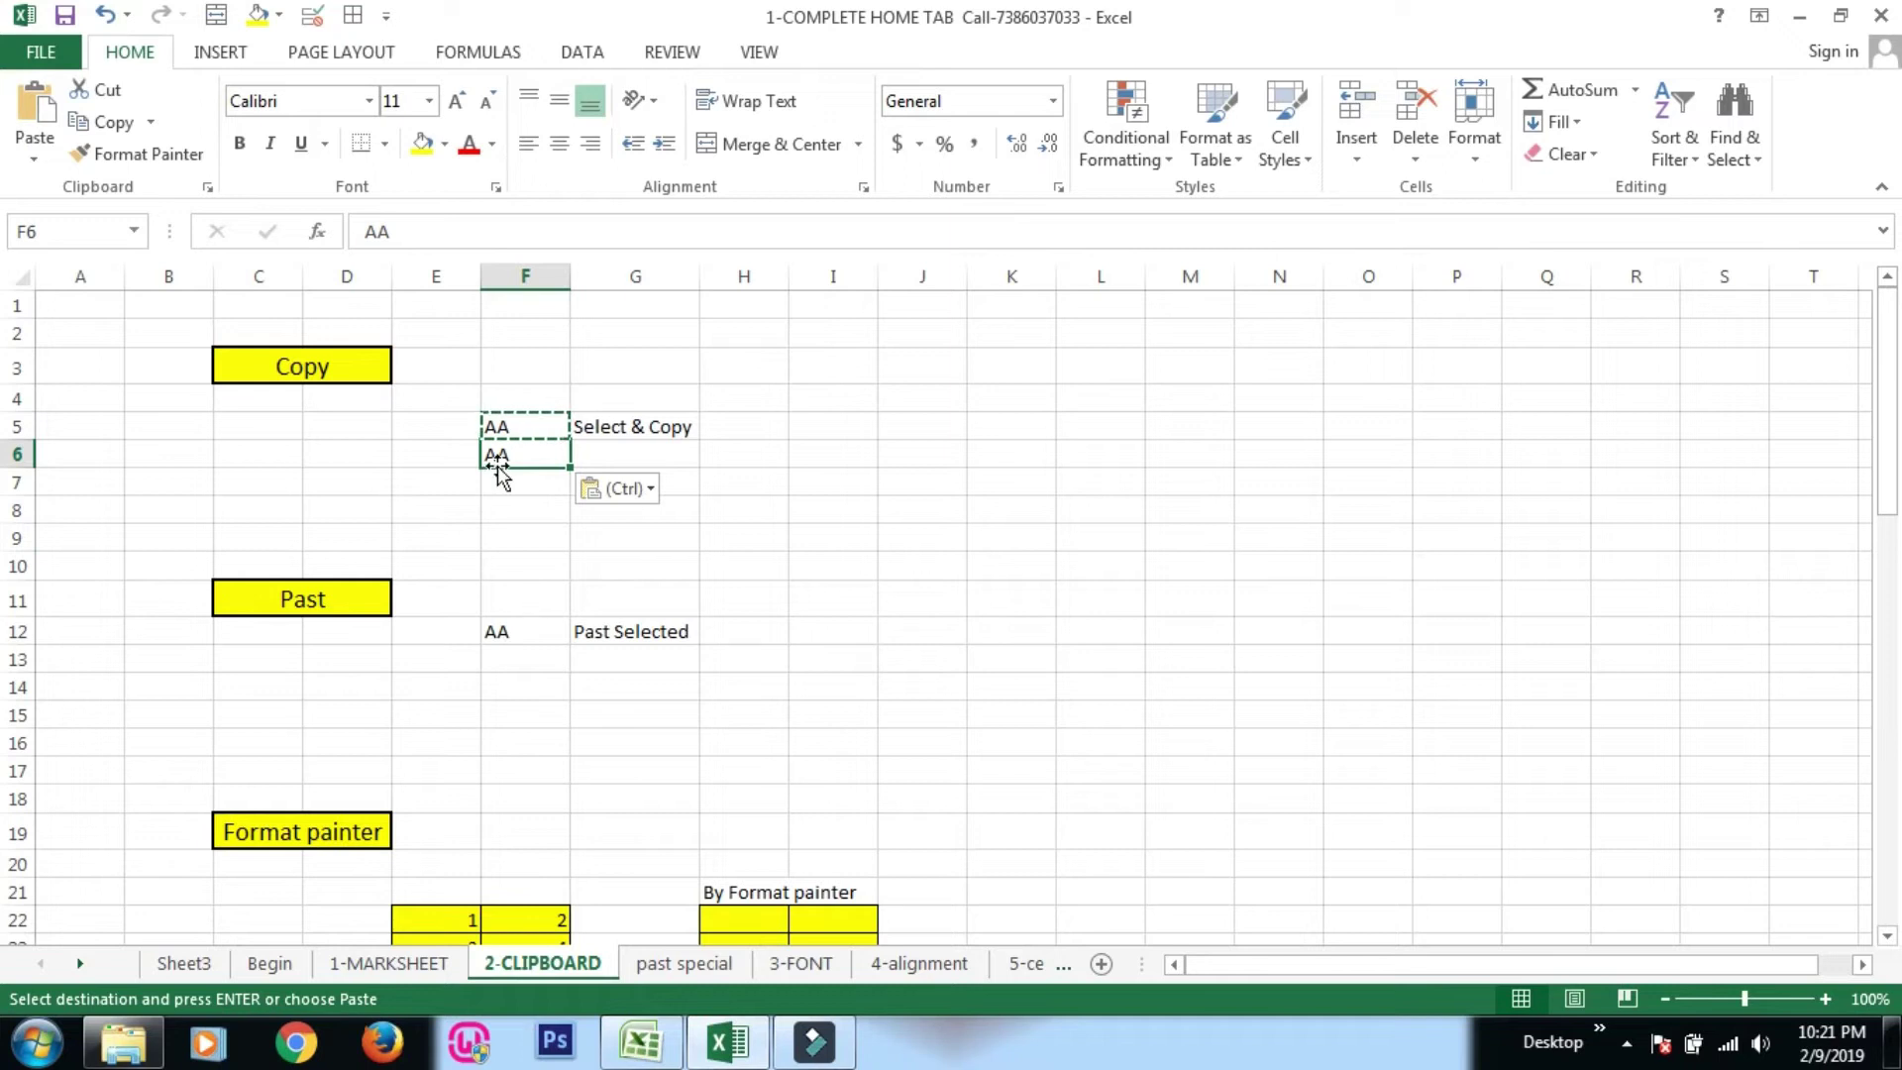
pyautogui.press('Escape')
pyautogui.hotkey('ctrl', 'c')
pyautogui.press('Down')
pyautogui.press('Down')
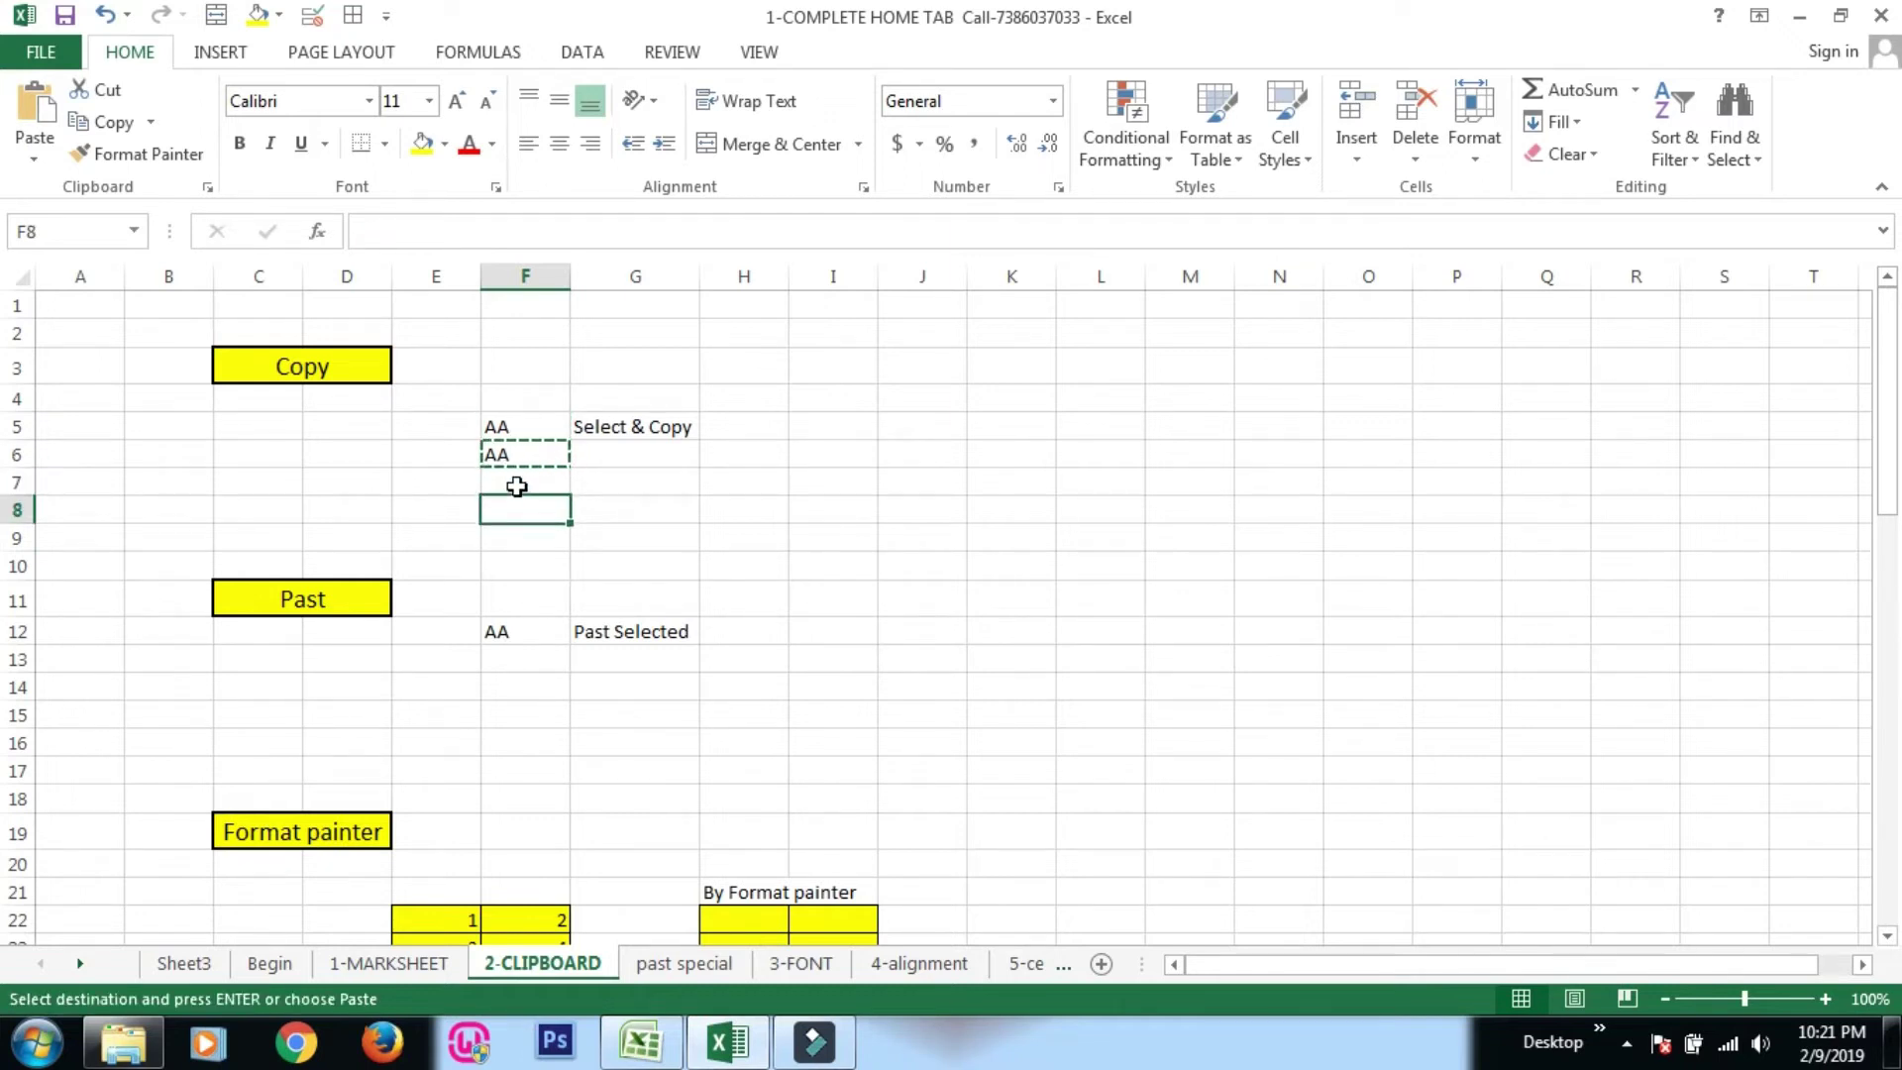
pyautogui.press('Return')
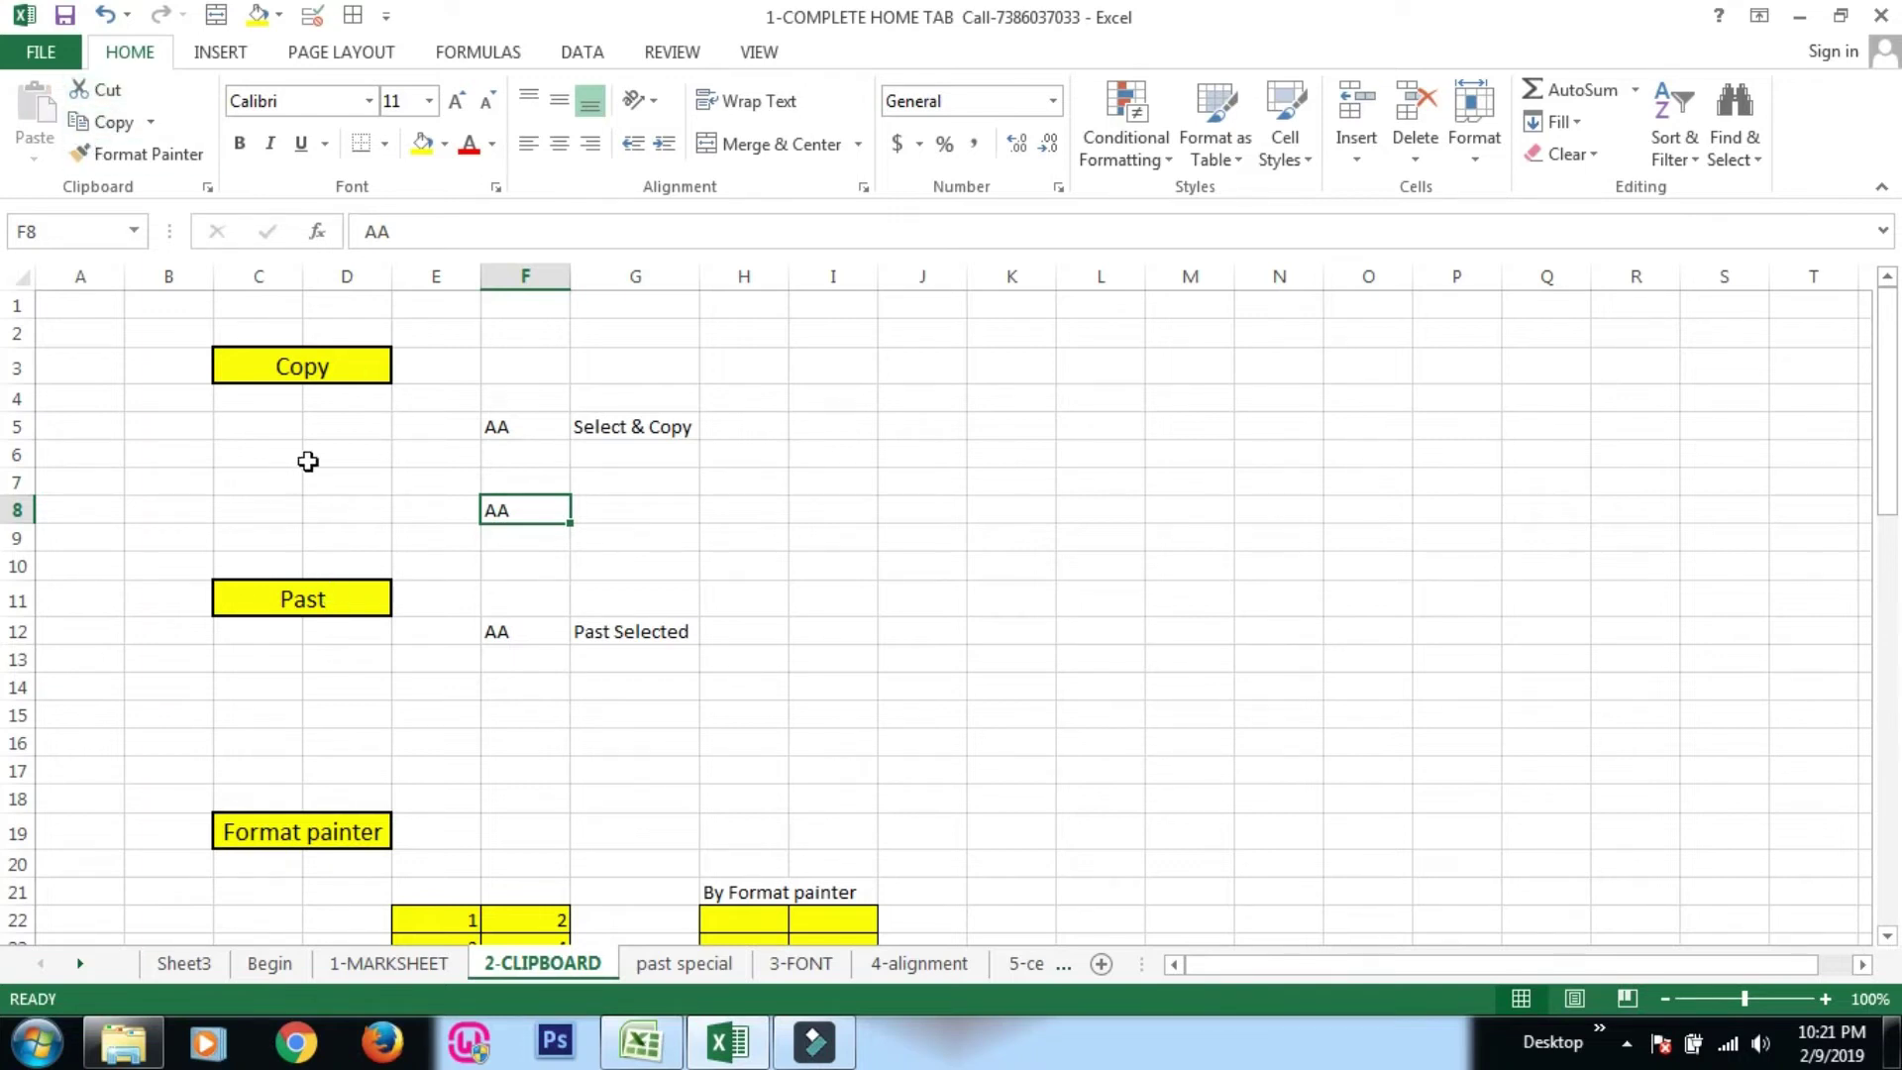
# - Give G12's Past Selected red text, yellow fill and #44 Font at a slightly reduced size 12
pyautogui.click(605, 634)
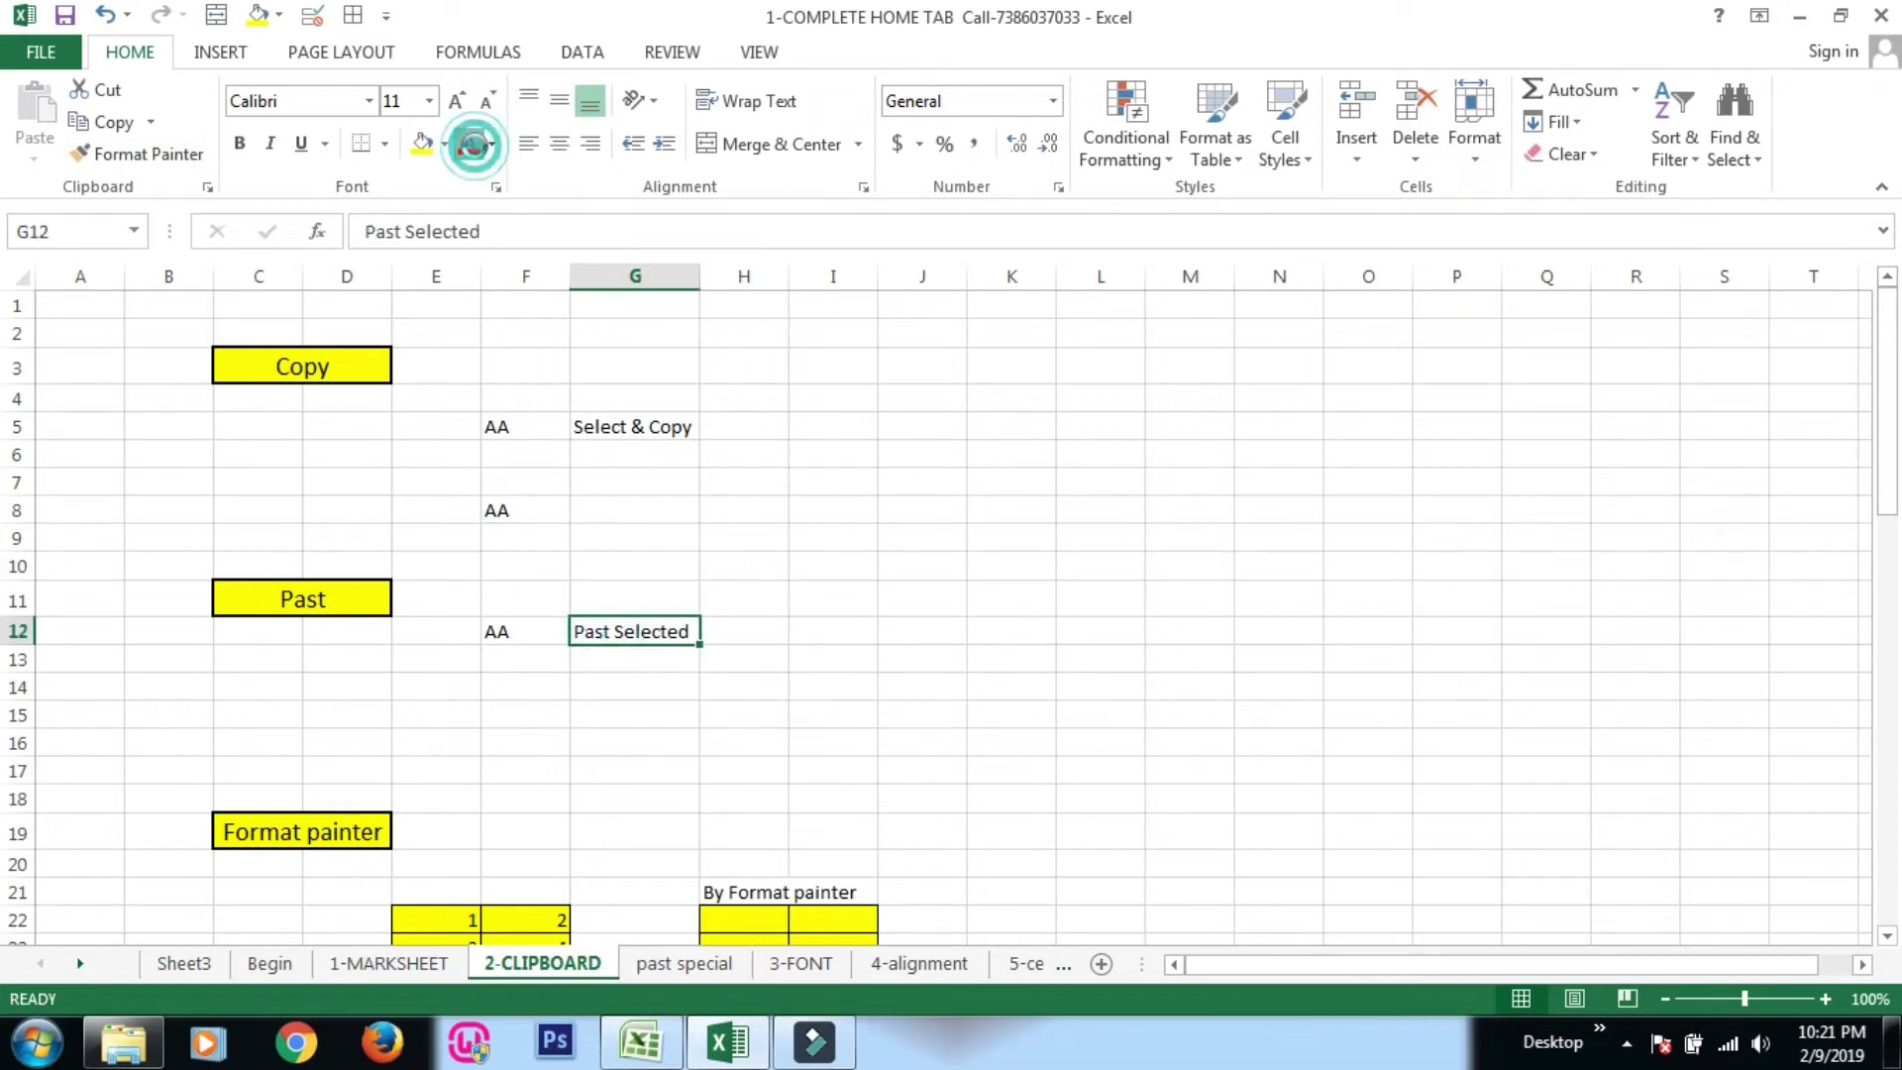
pyautogui.click(473, 149)
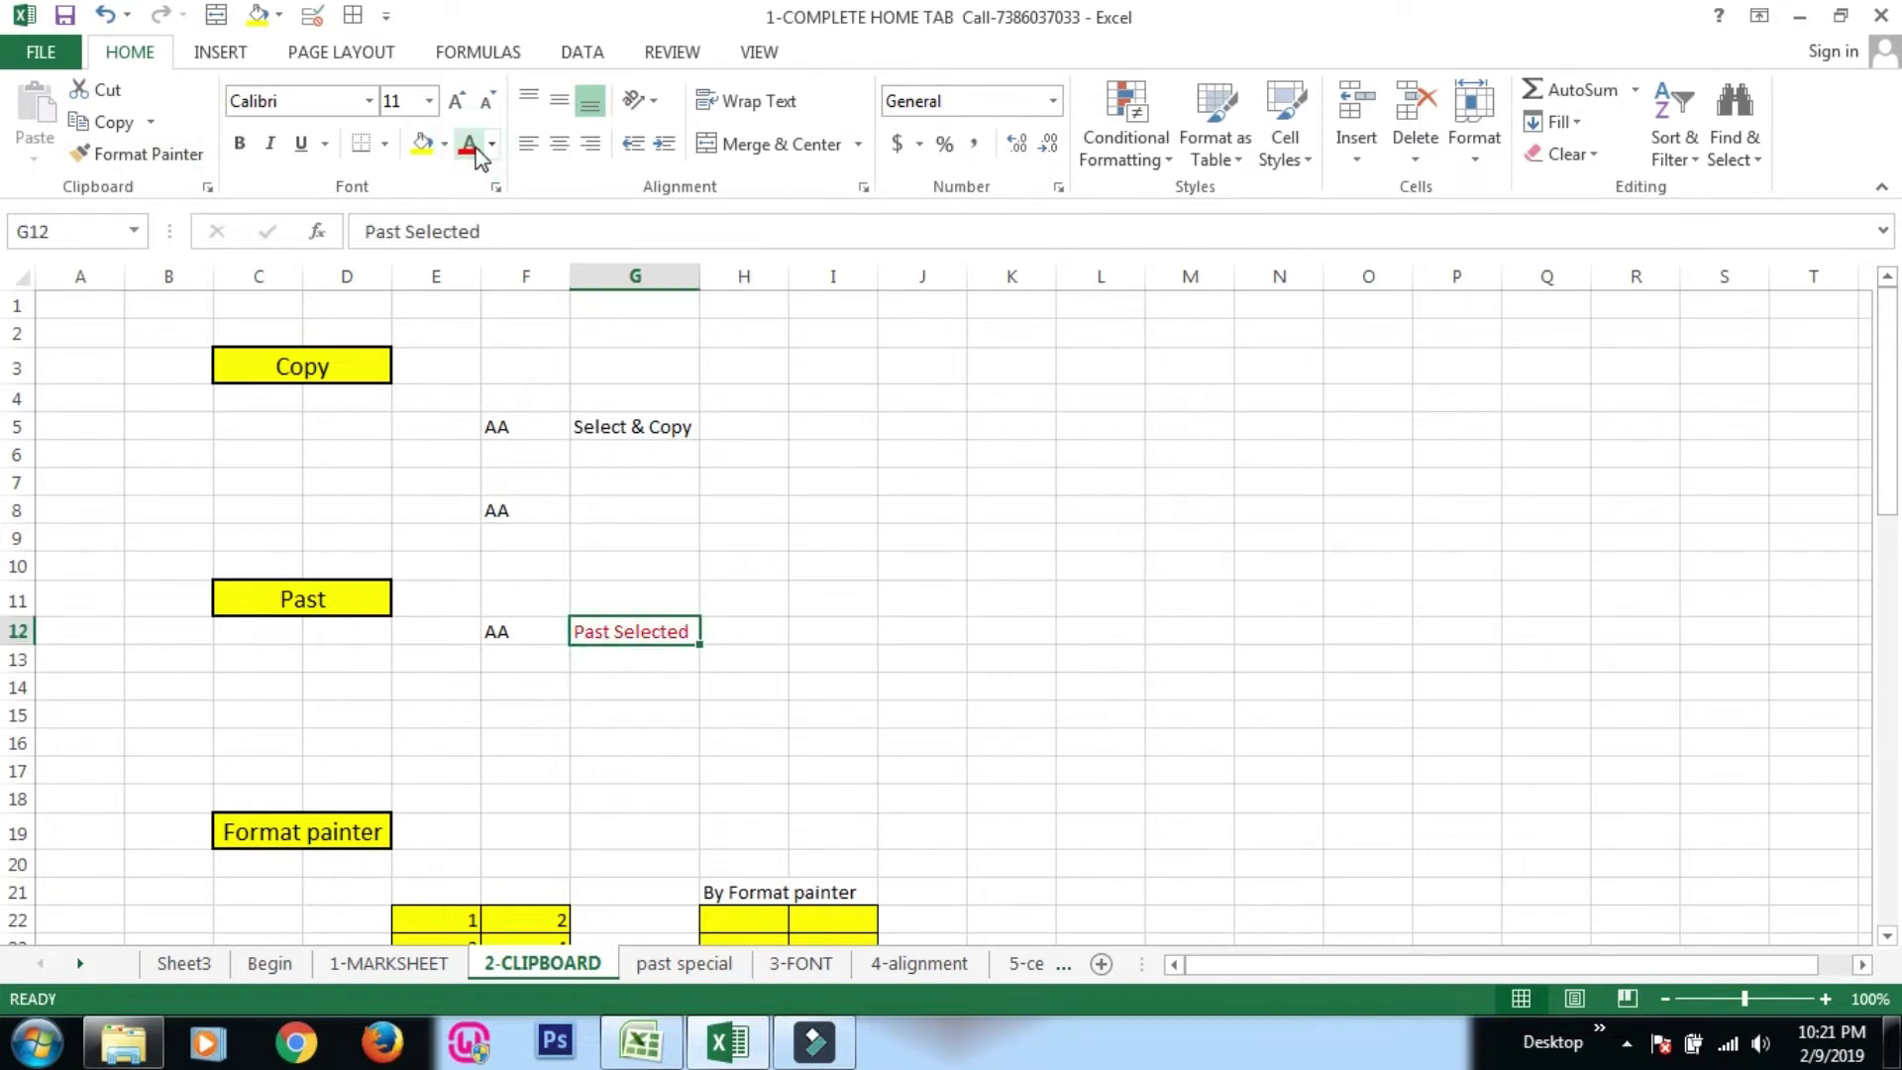
pyautogui.click(424, 146)
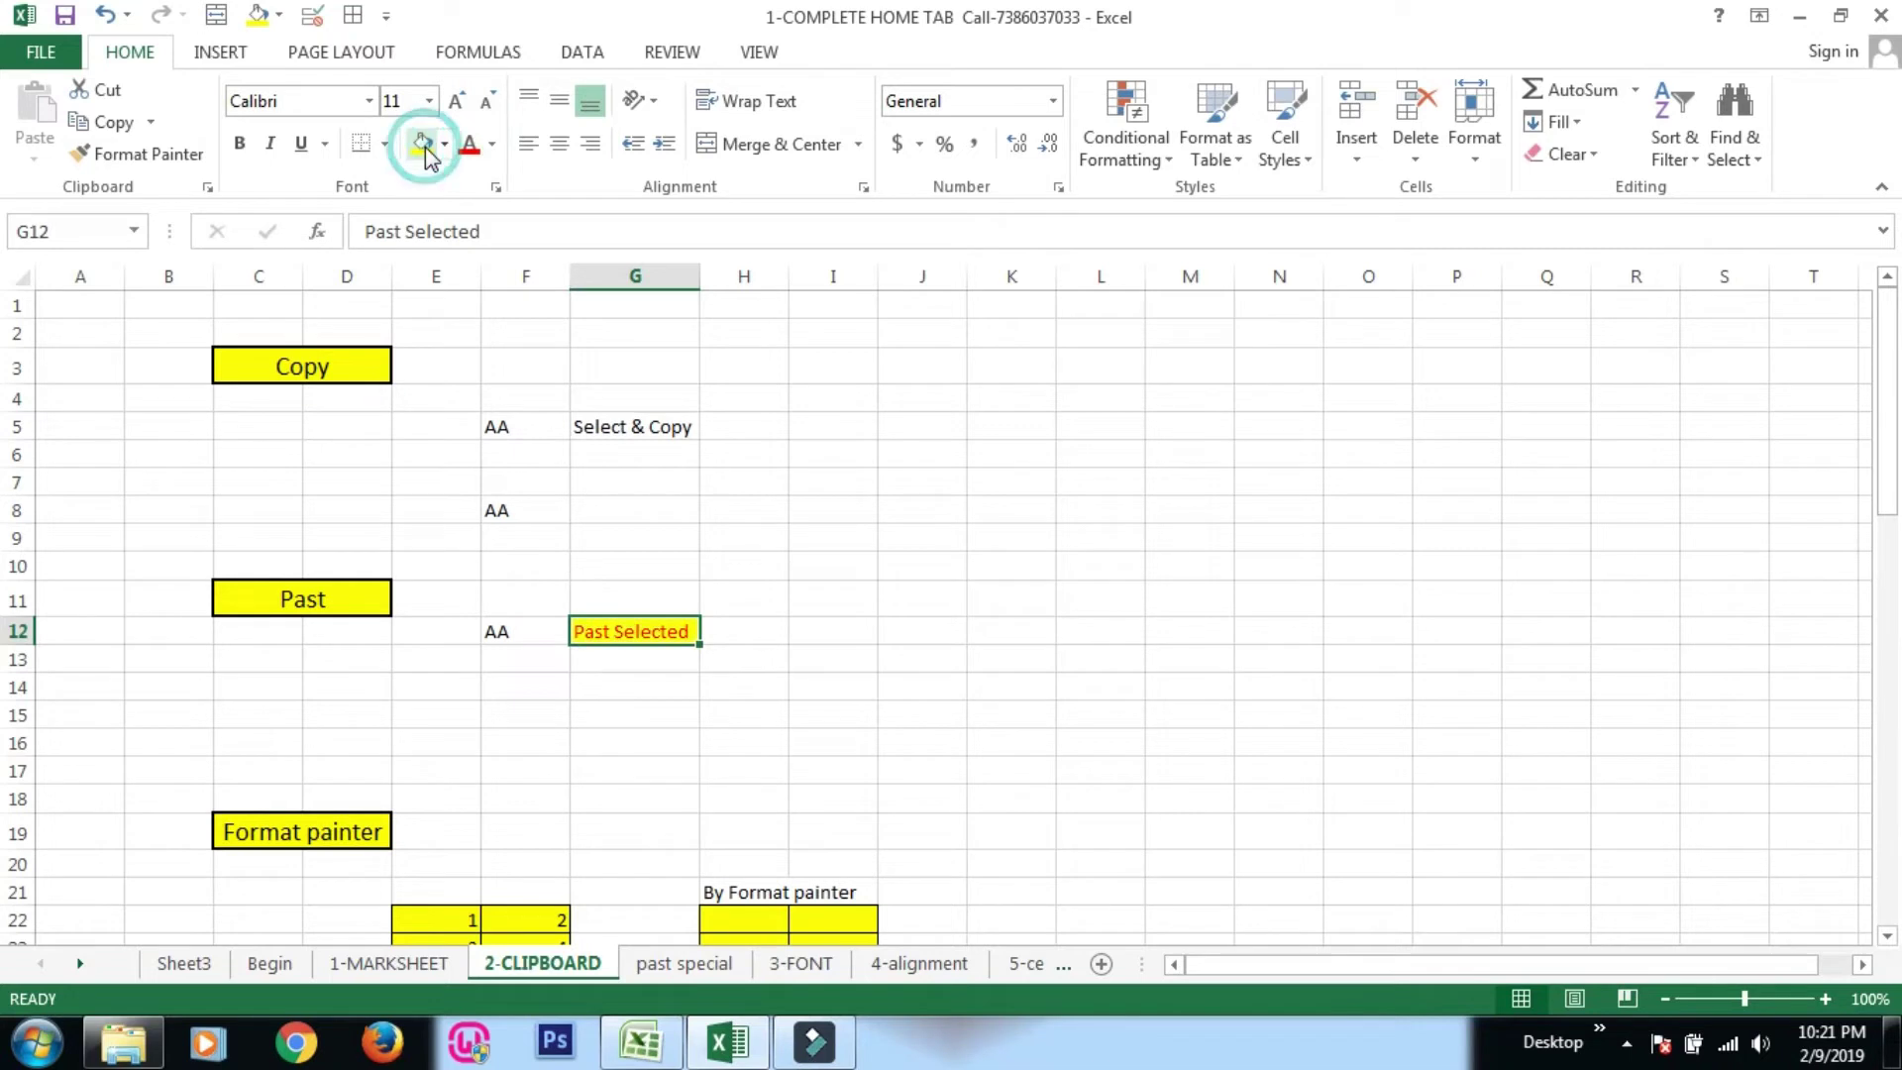
pyautogui.click(369, 101)
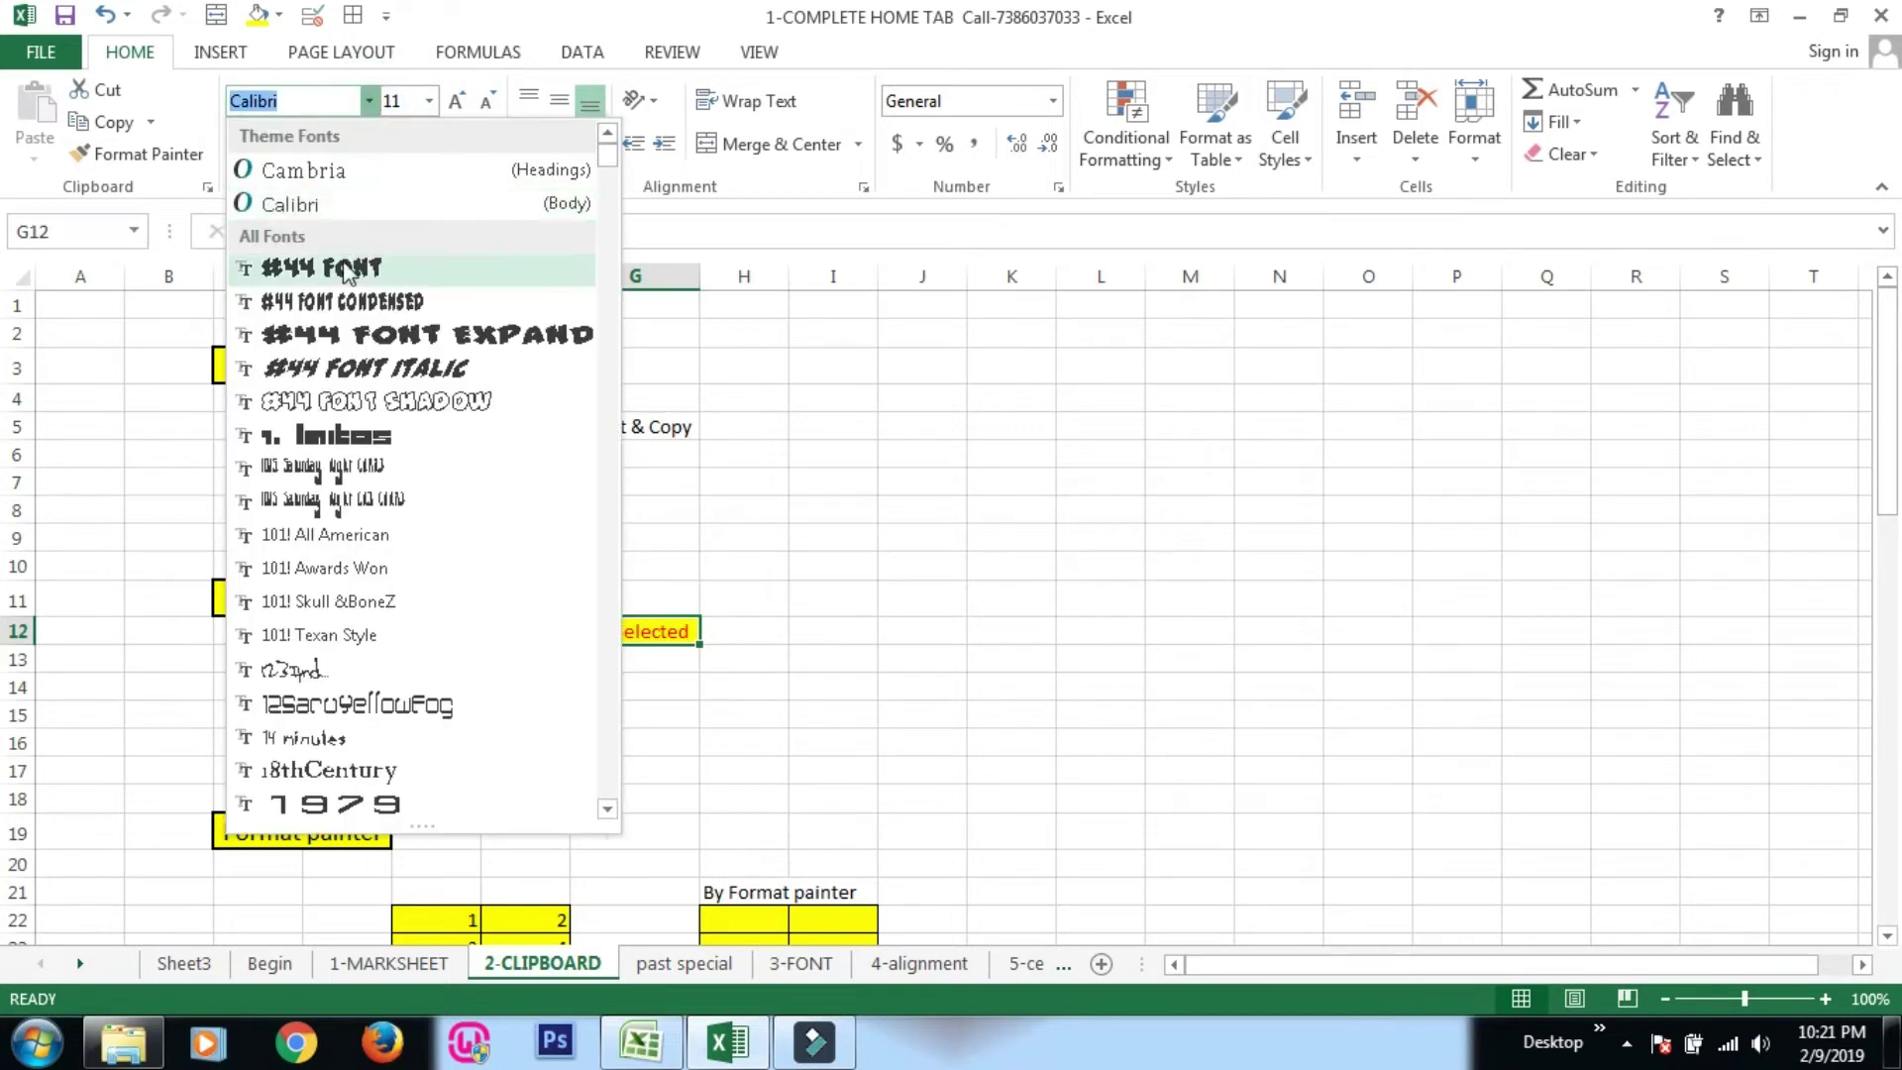
pyautogui.click(342, 266)
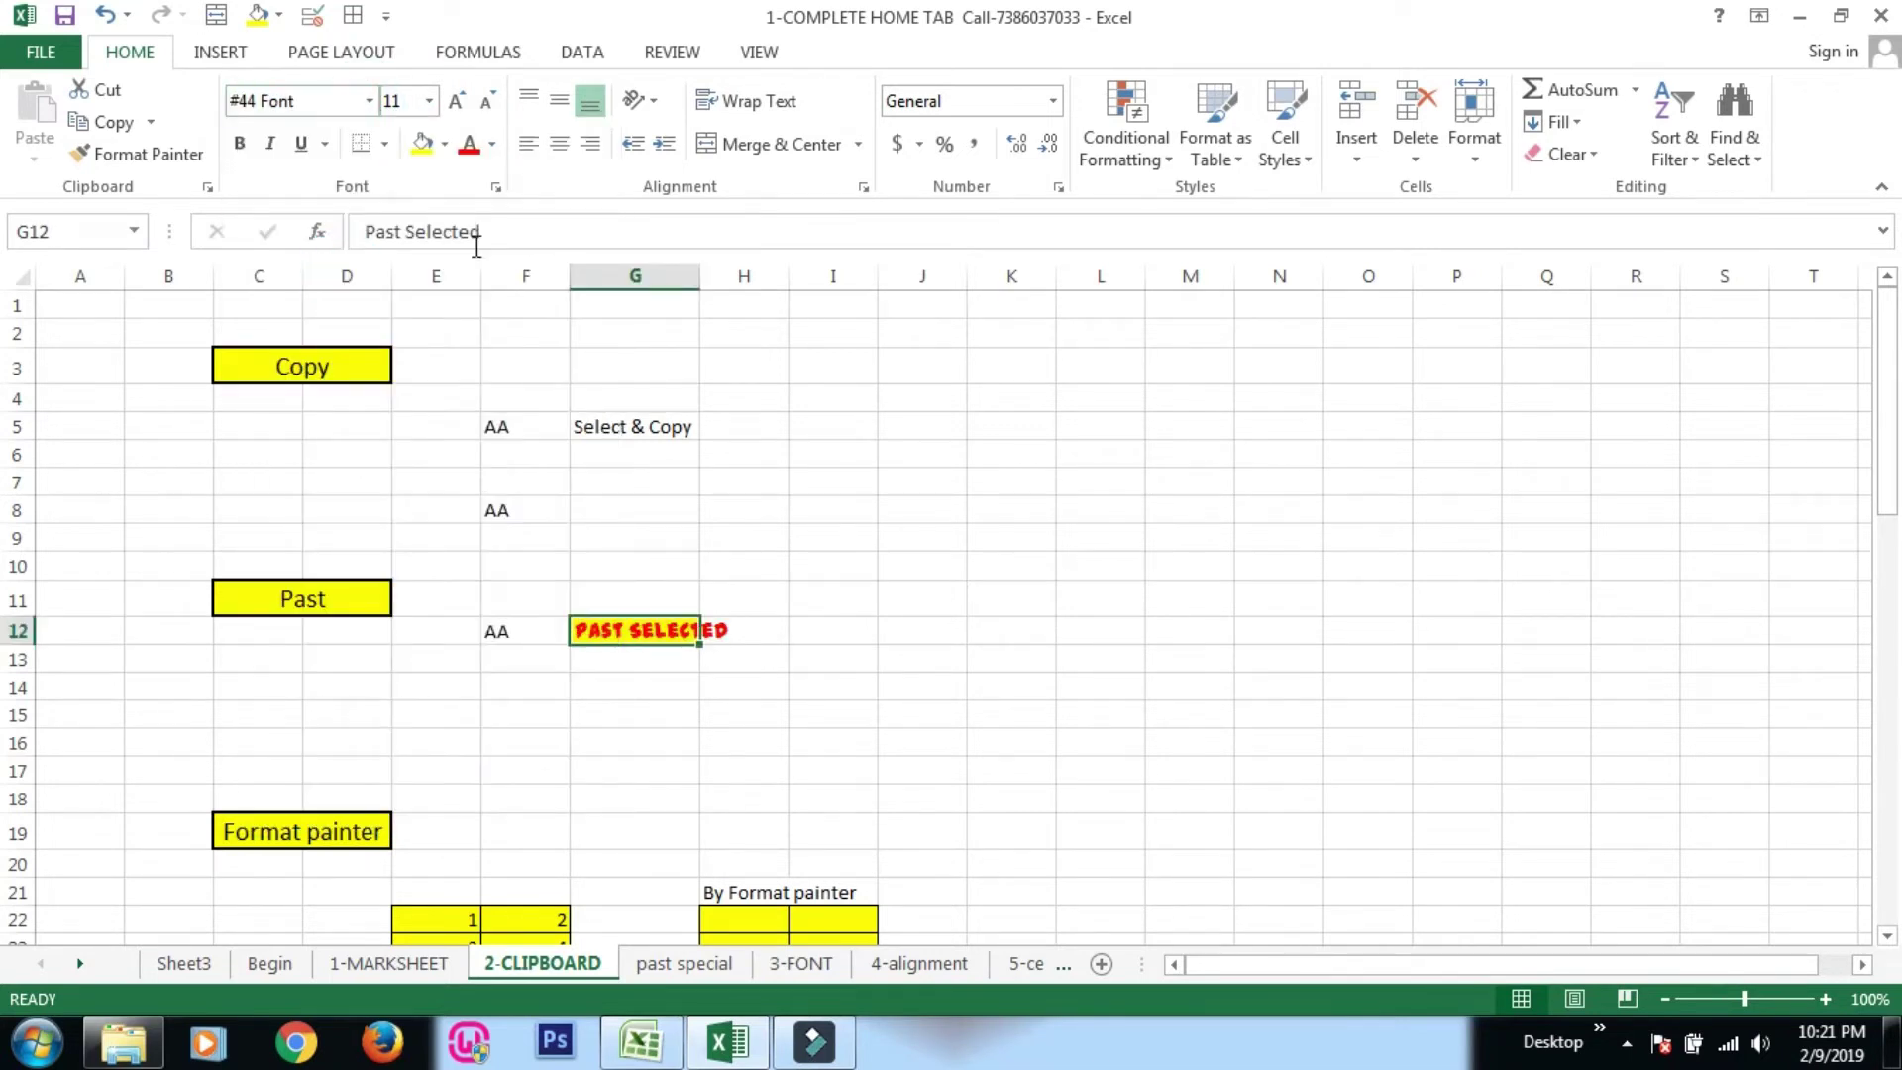
pyautogui.click(429, 100)
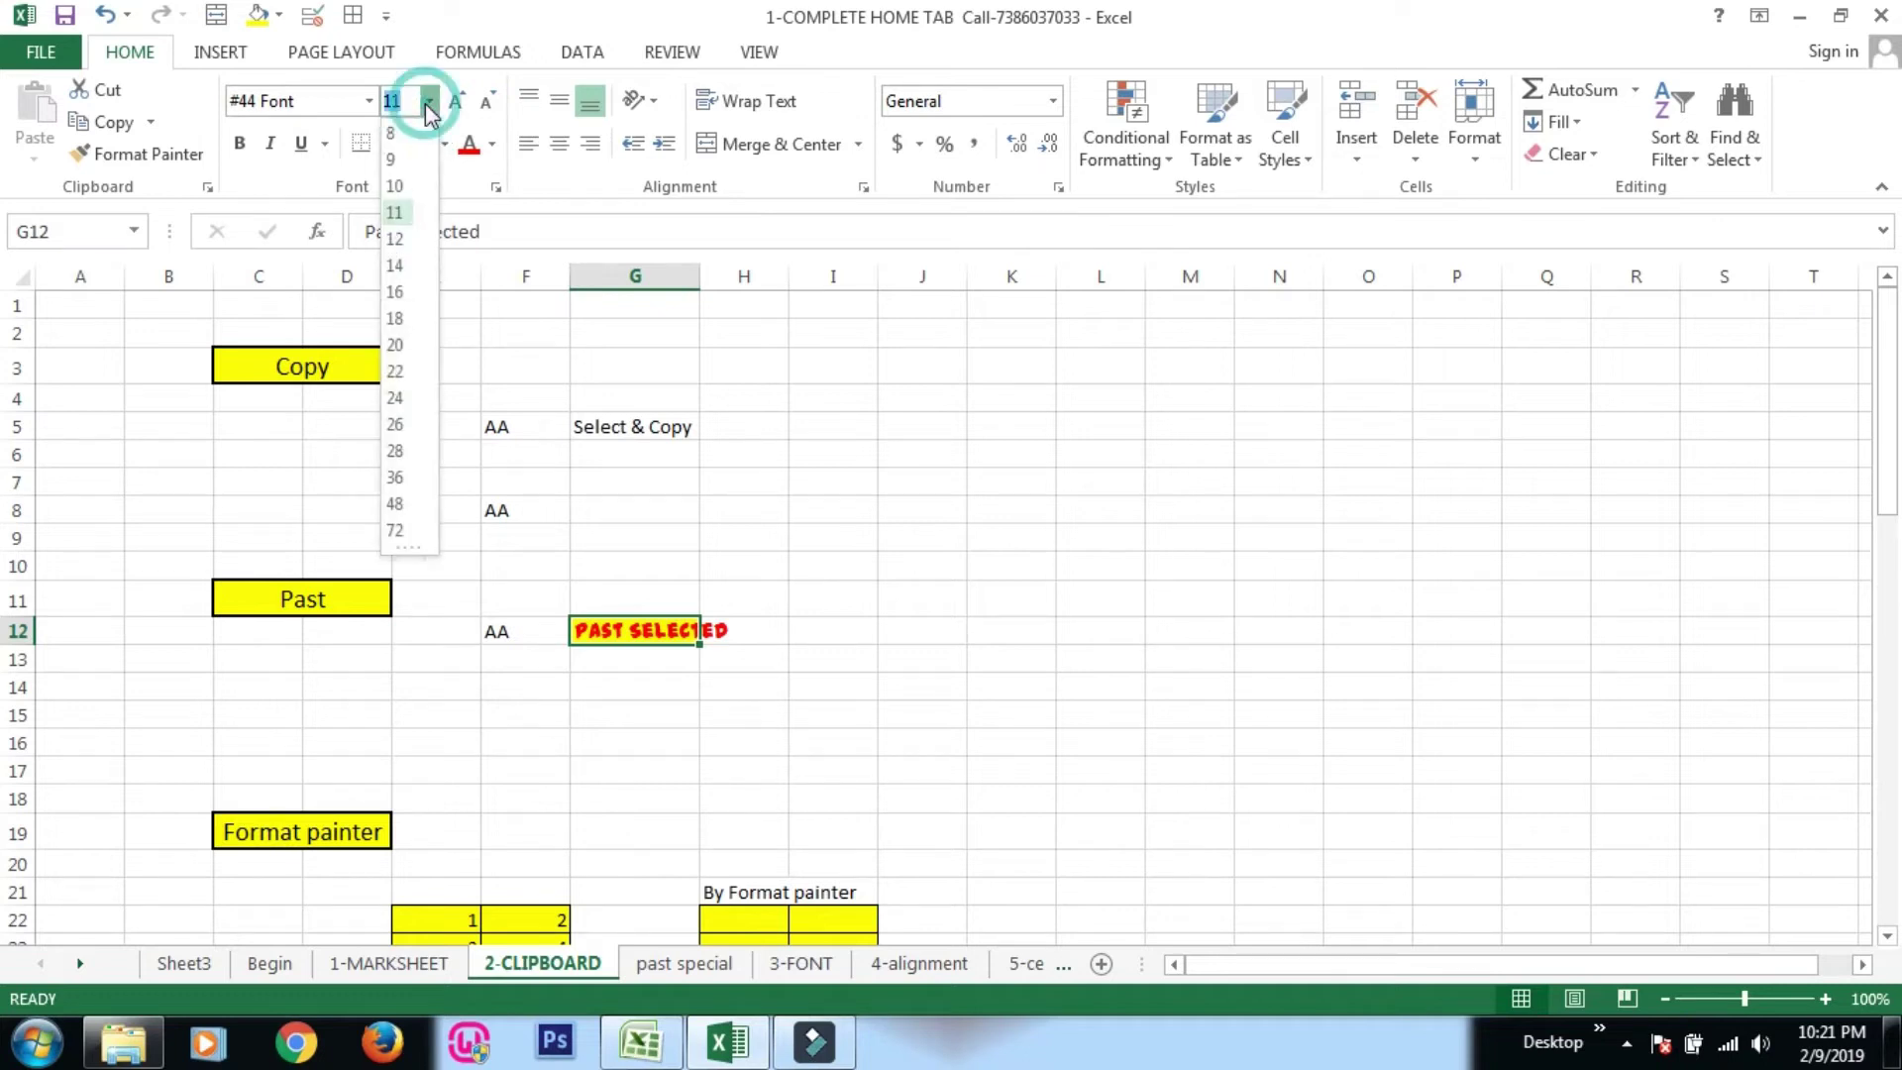
pyautogui.click(396, 239)
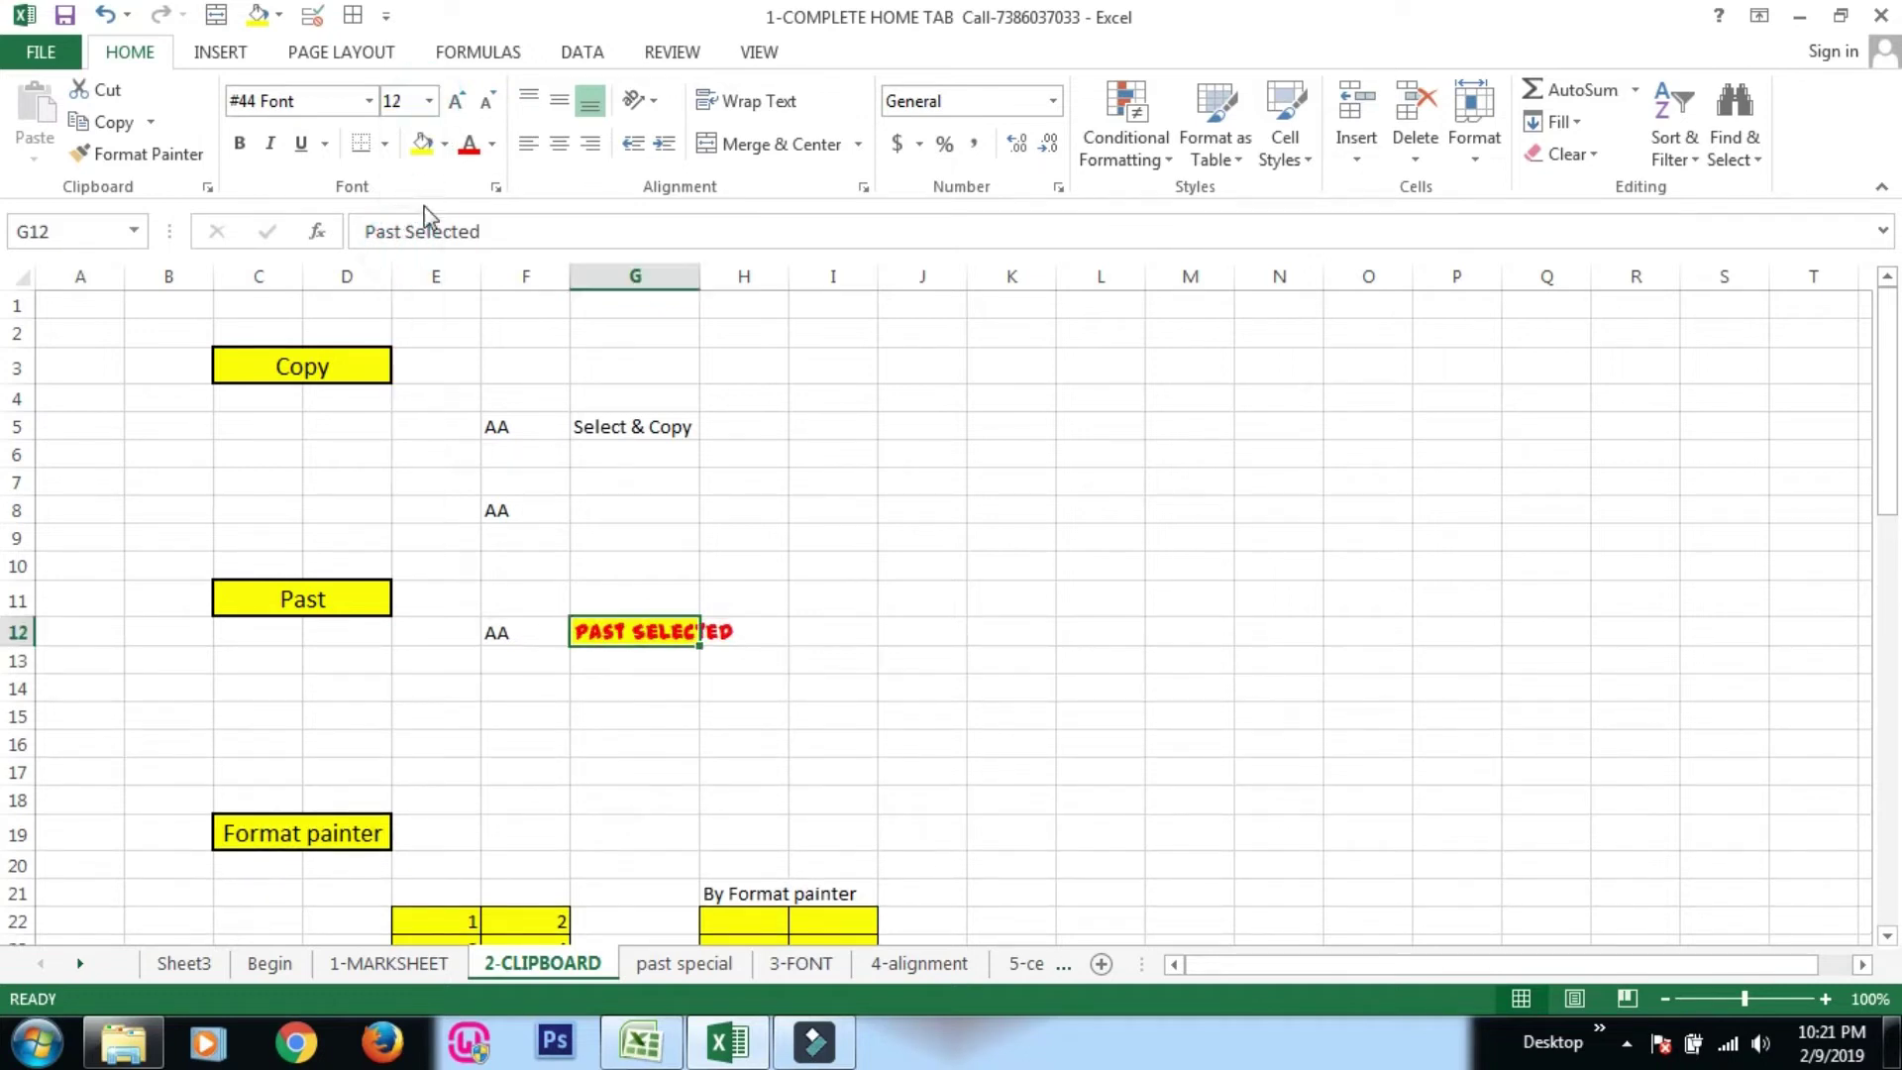
pyautogui.click(483, 103)
pyautogui.click(483, 103)
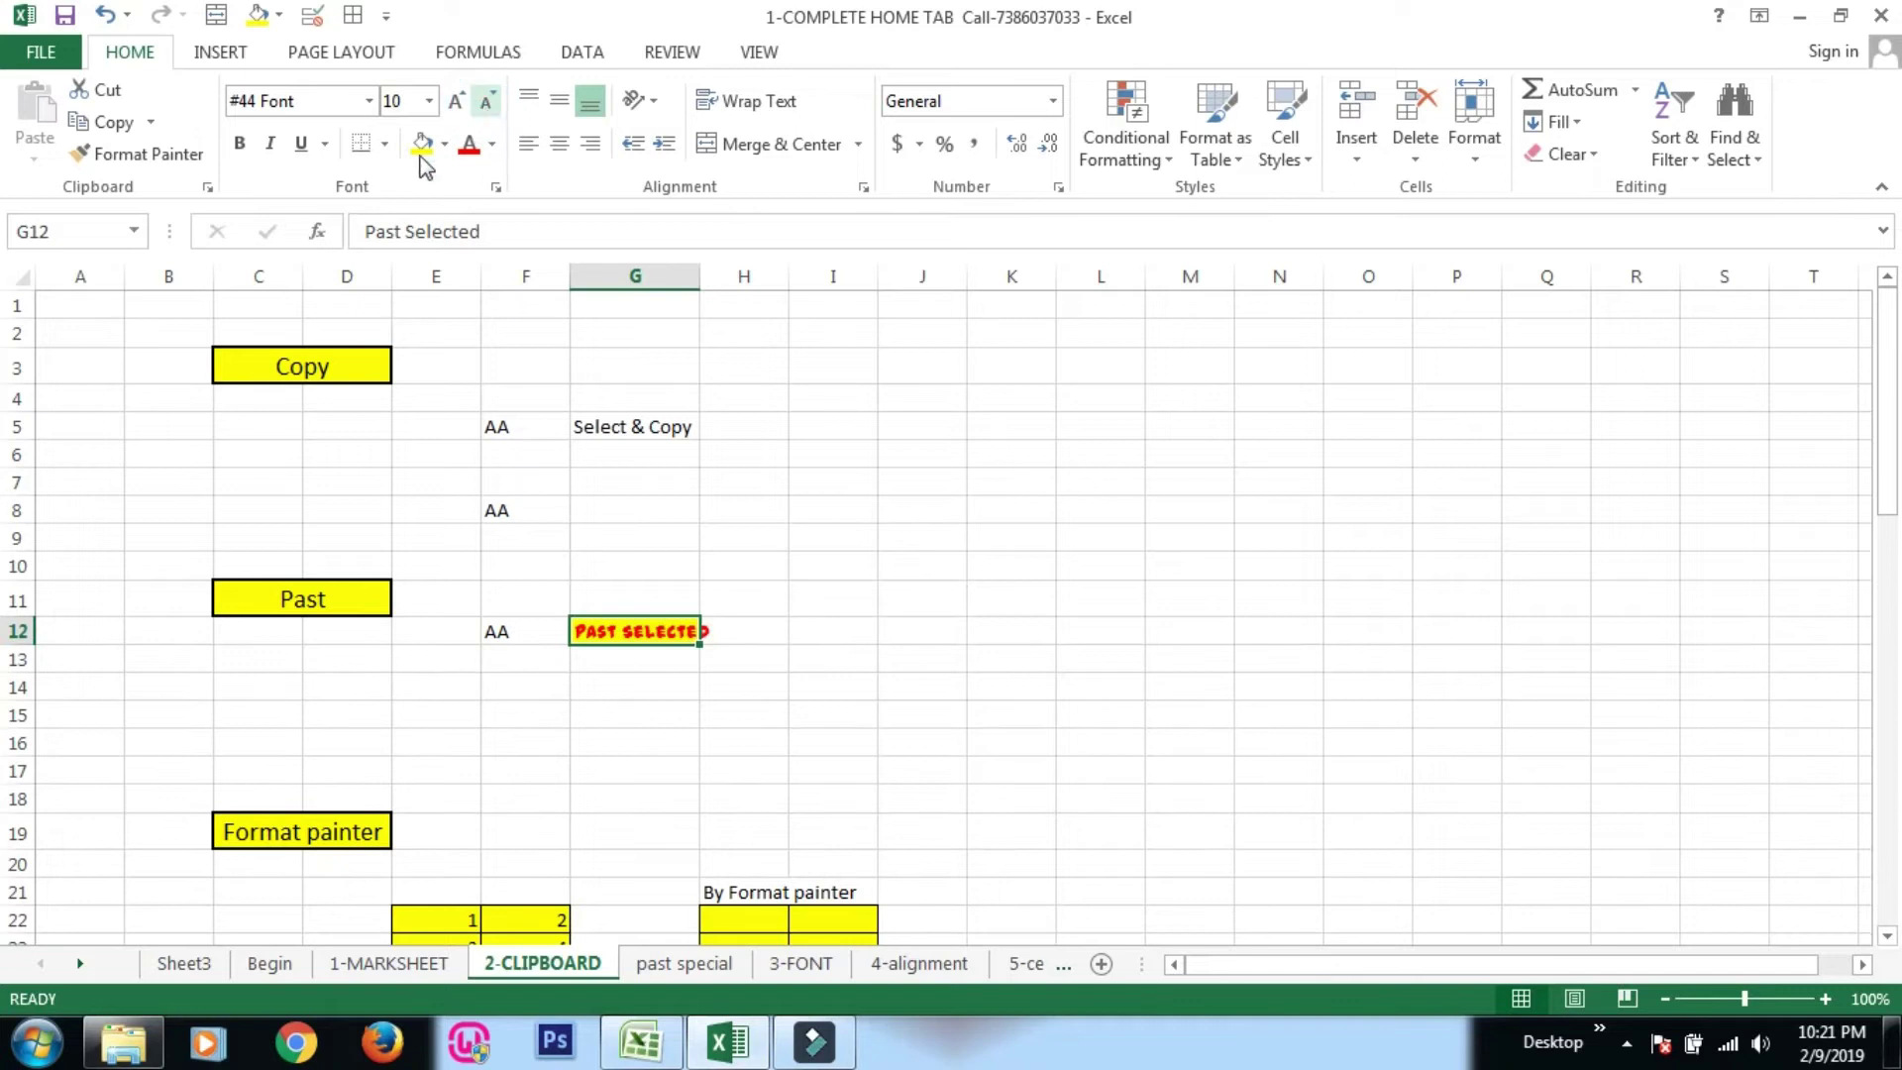
# - Add a thick box border, bold, italic and double underline to G12, then autofit column G
pyautogui.click(388, 145)
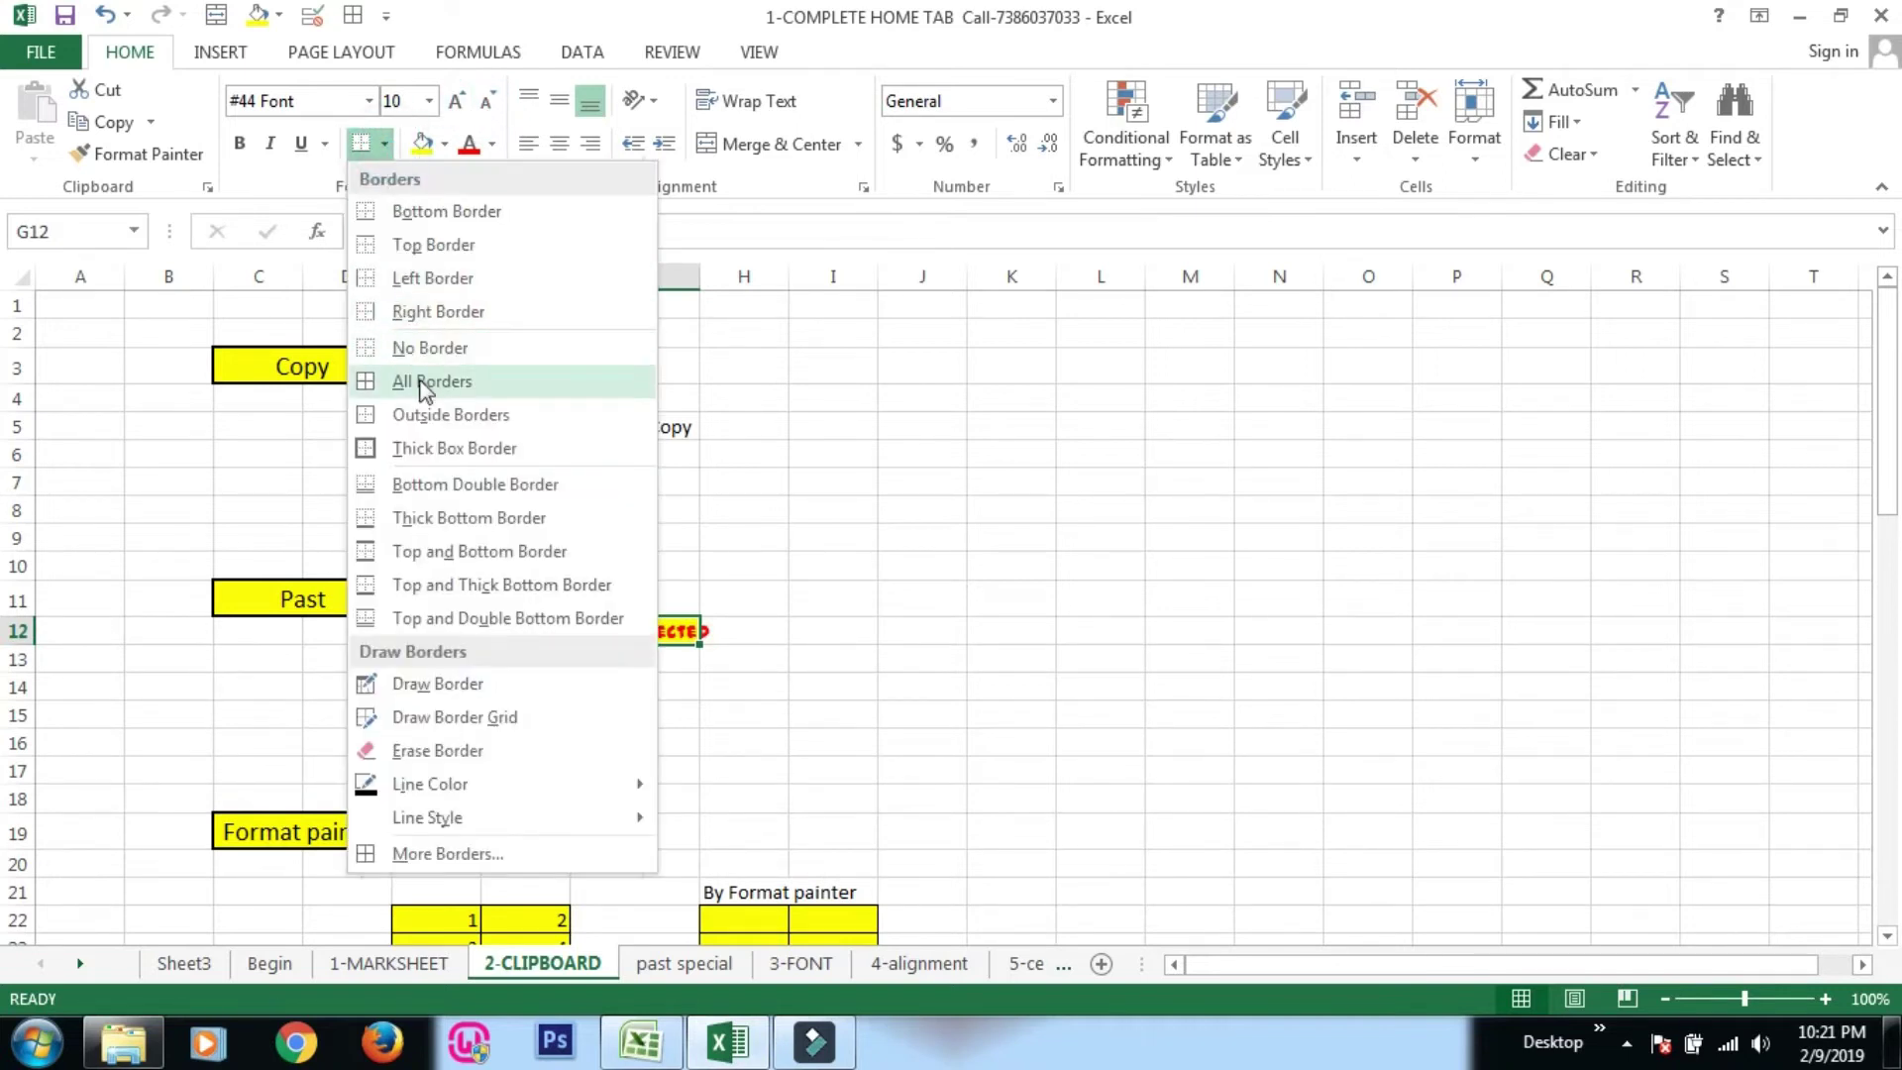
pyautogui.click(426, 451)
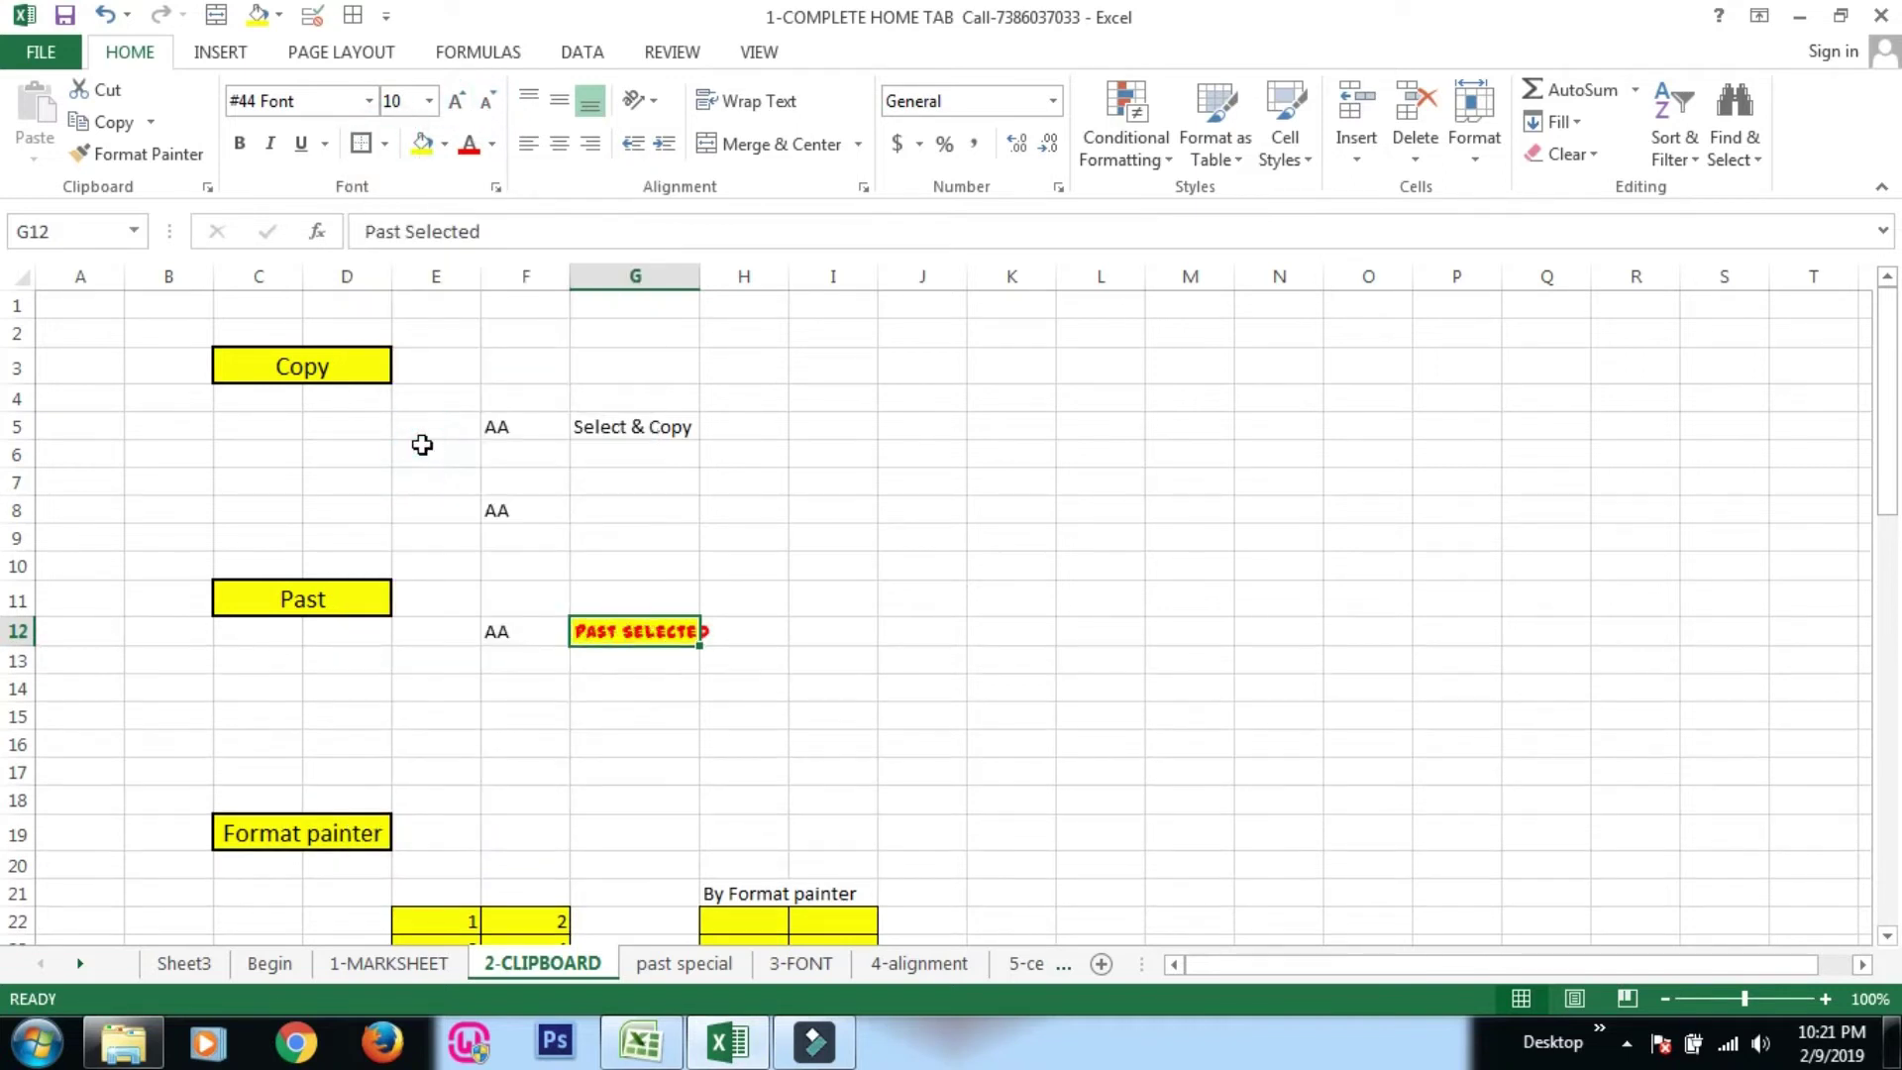
pyautogui.click(305, 146)
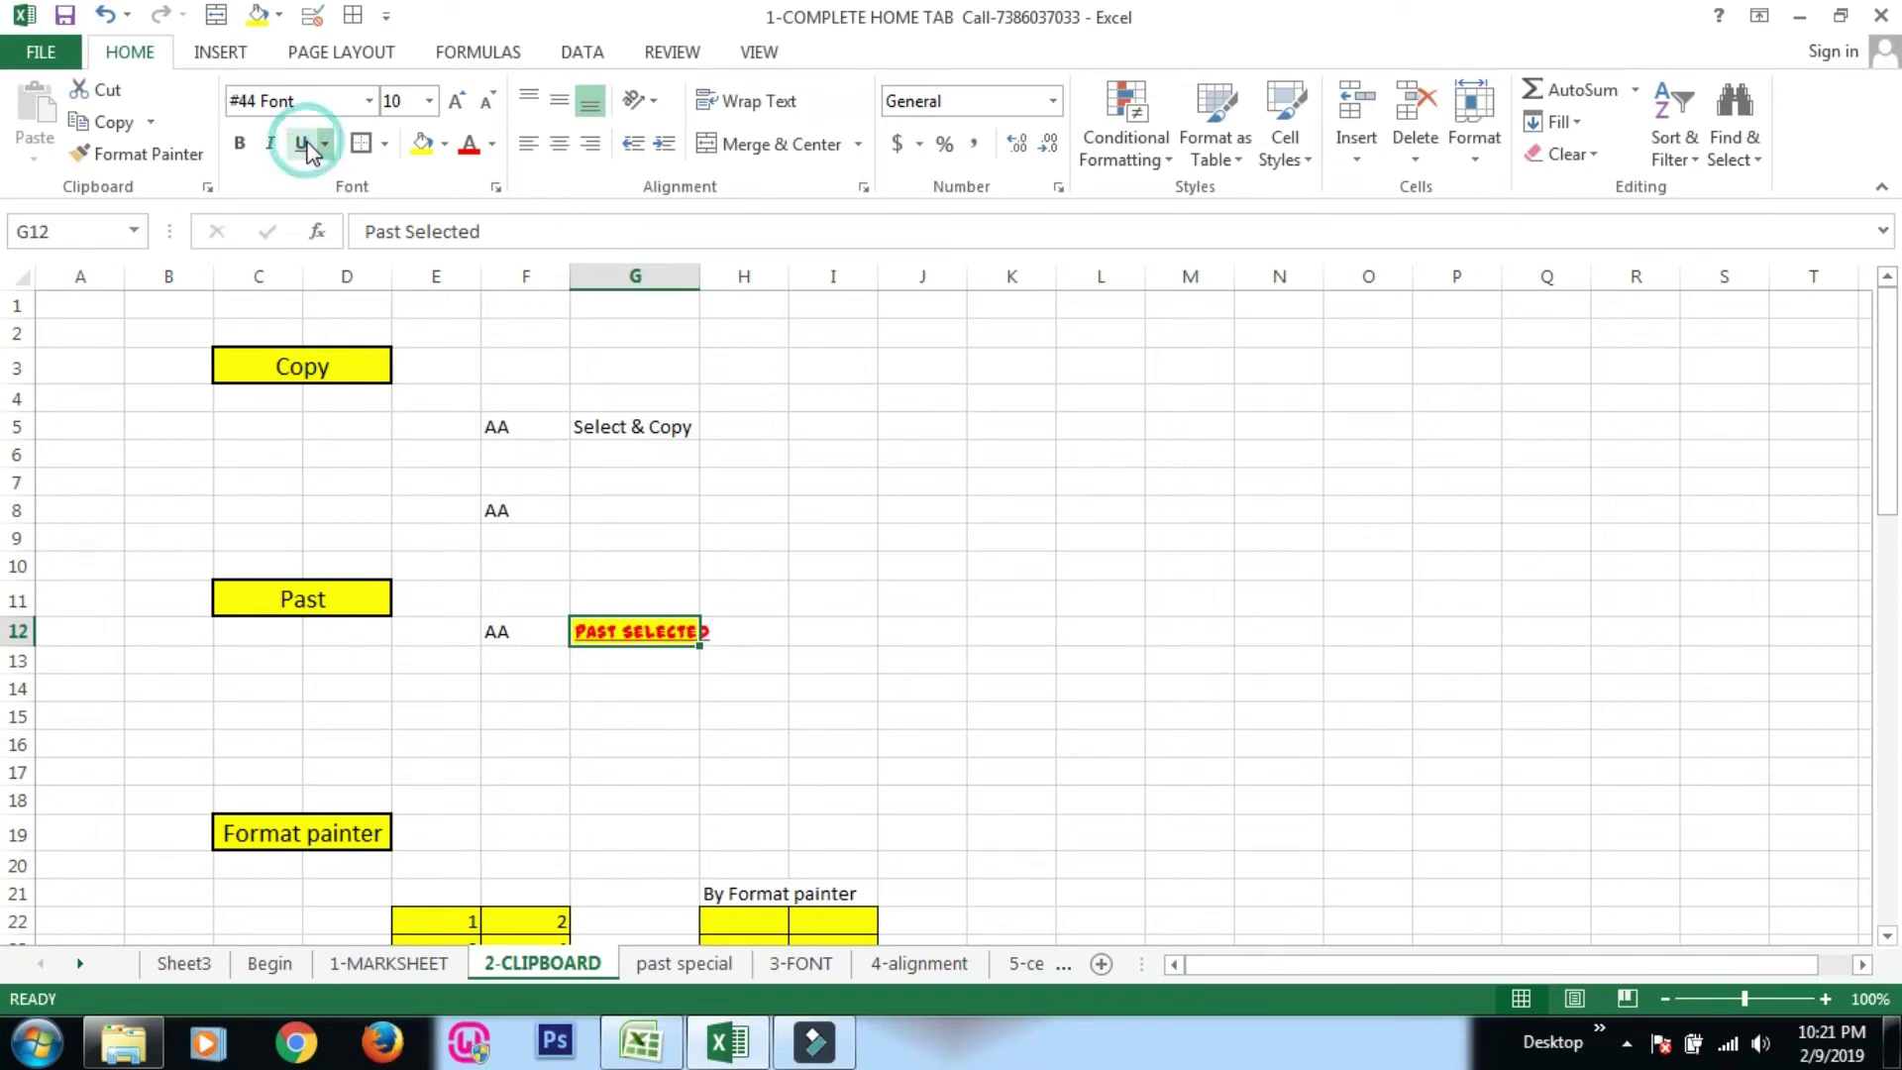
pyautogui.click(273, 146)
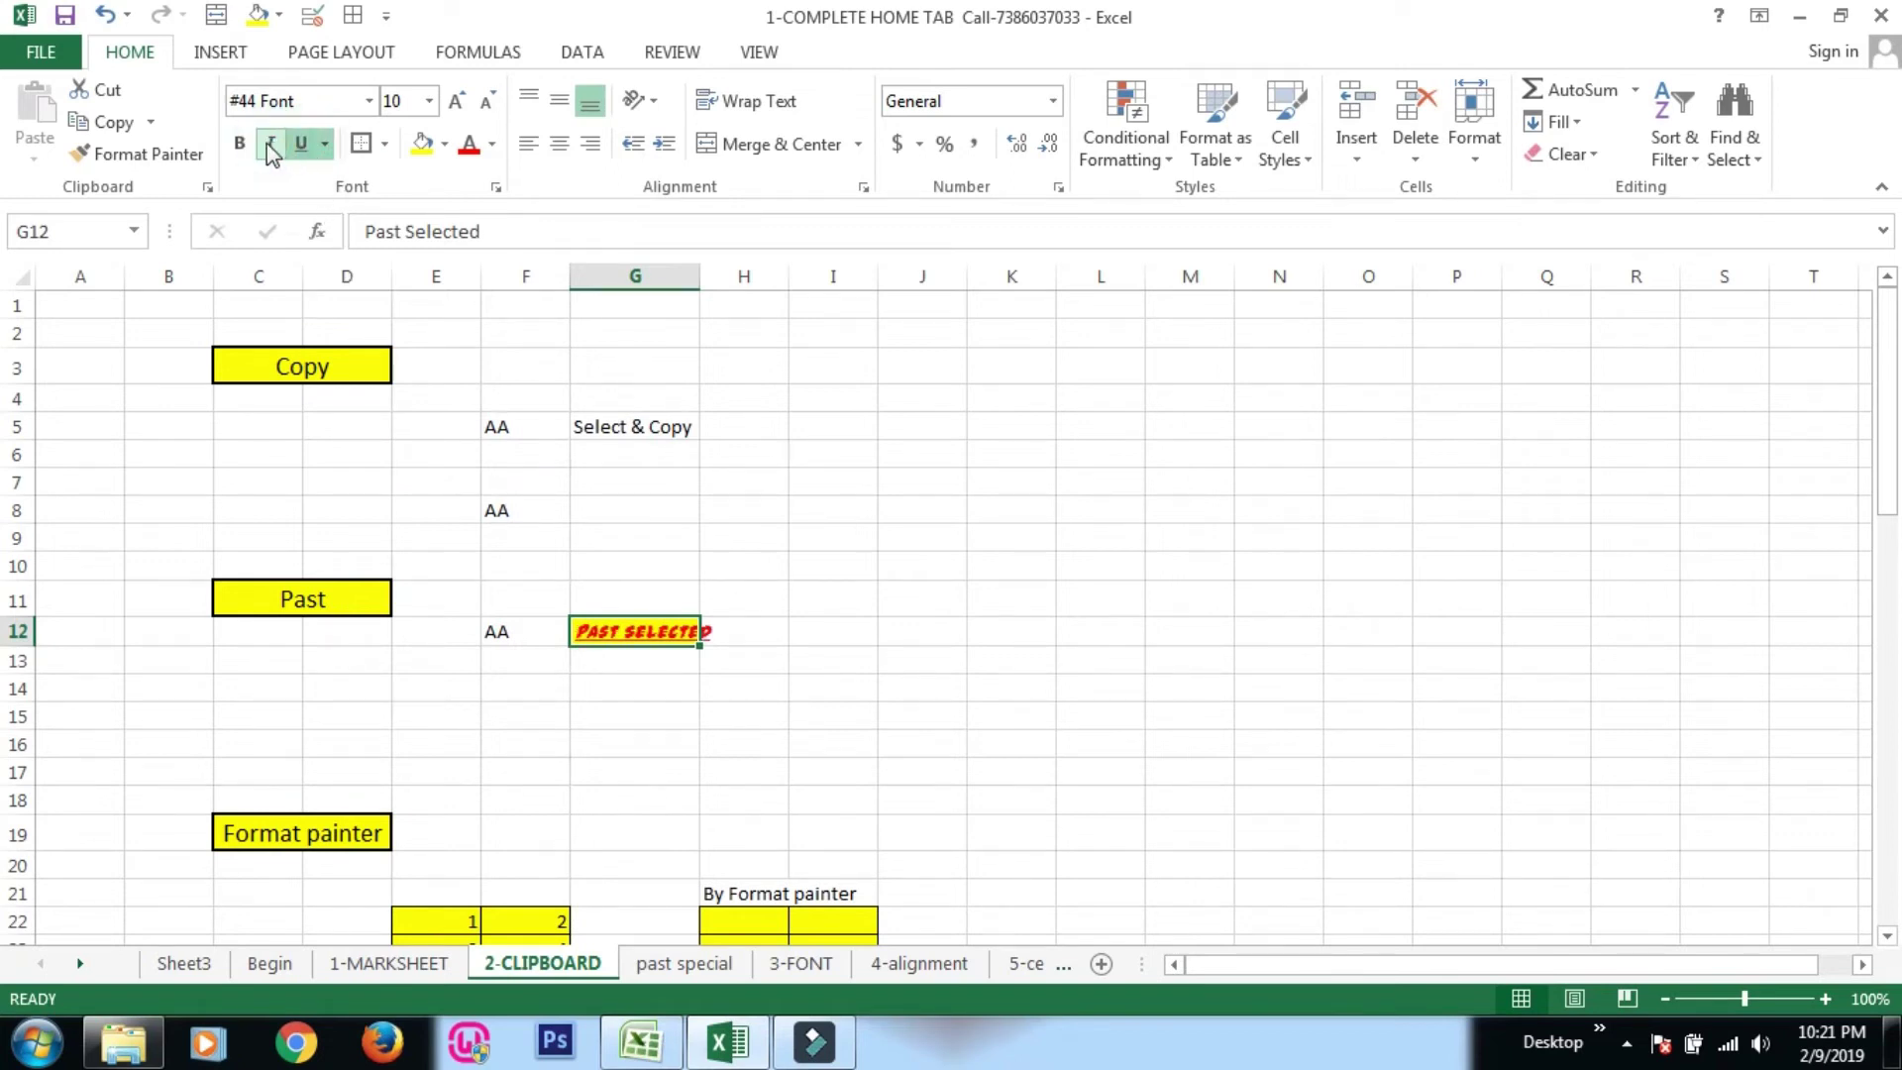
pyautogui.click(247, 141)
pyautogui.click(327, 144)
pyautogui.click(366, 212)
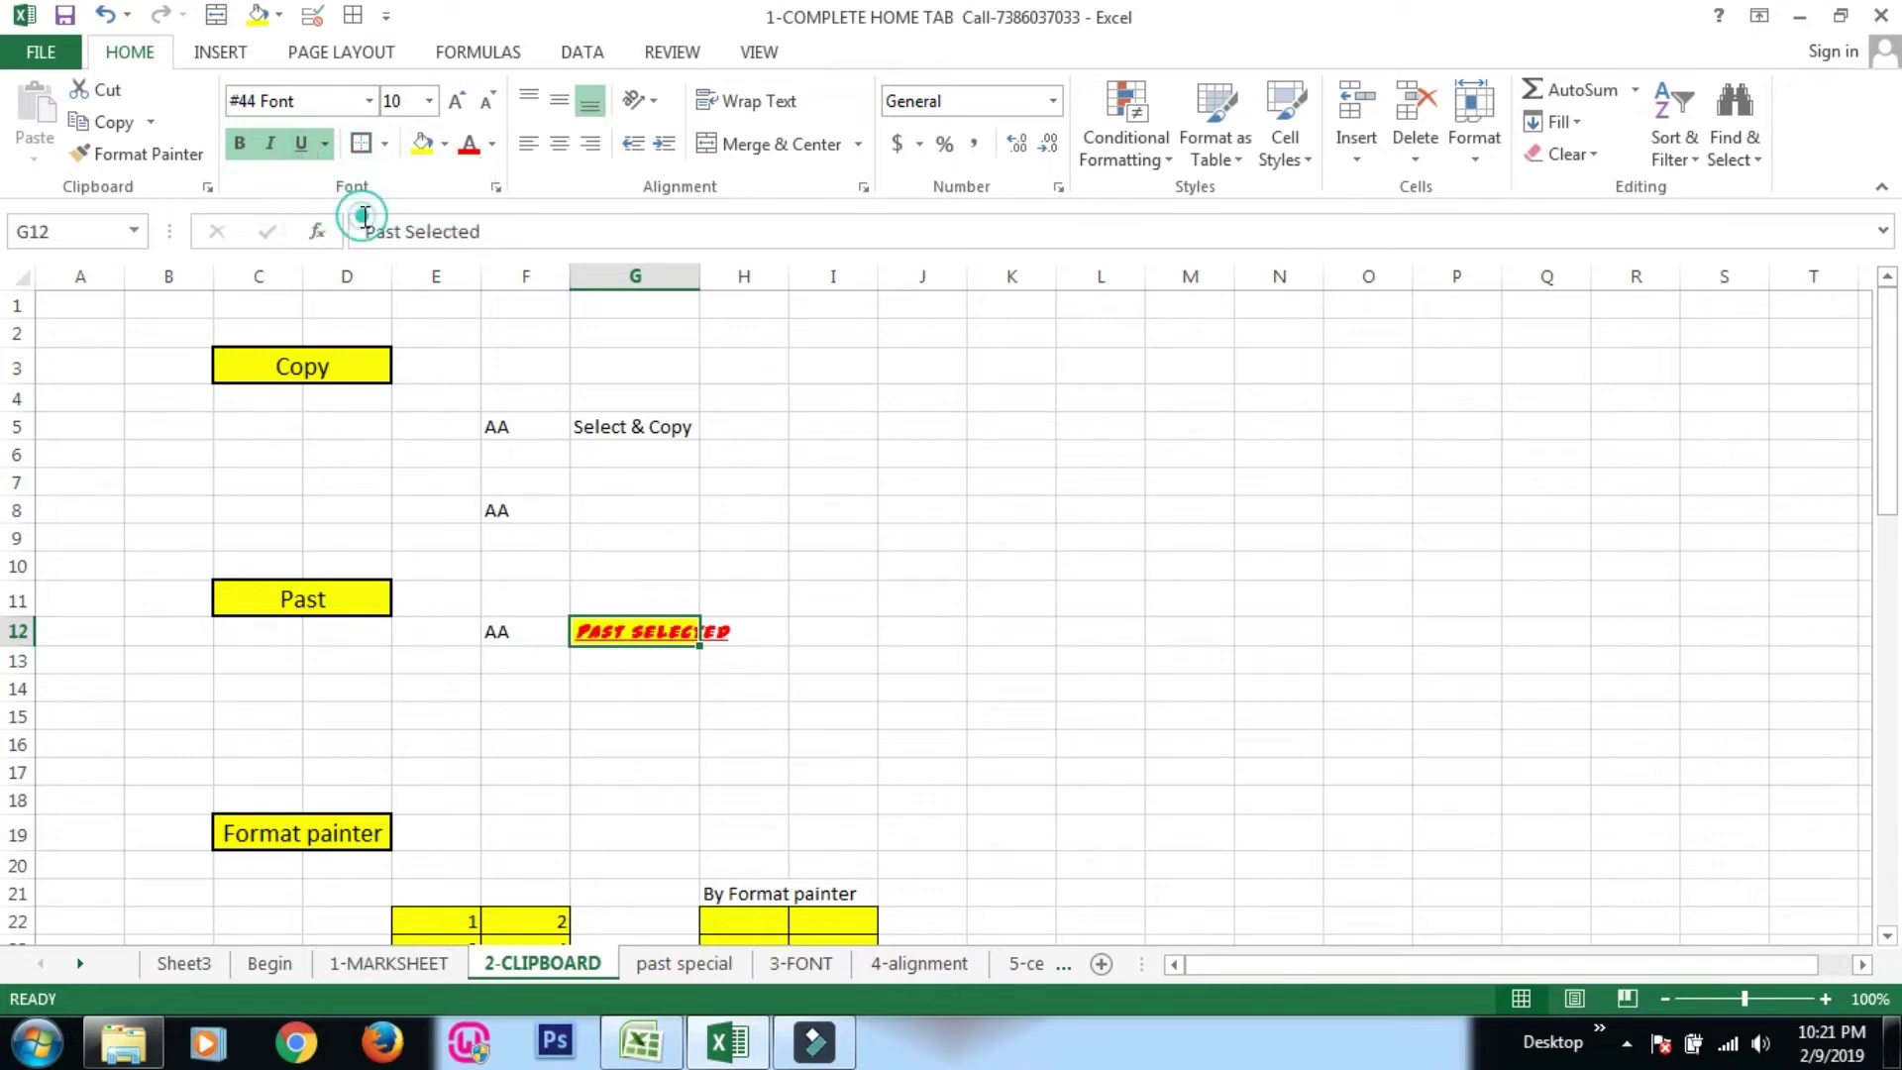
pyautogui.doubleClick(703, 282)
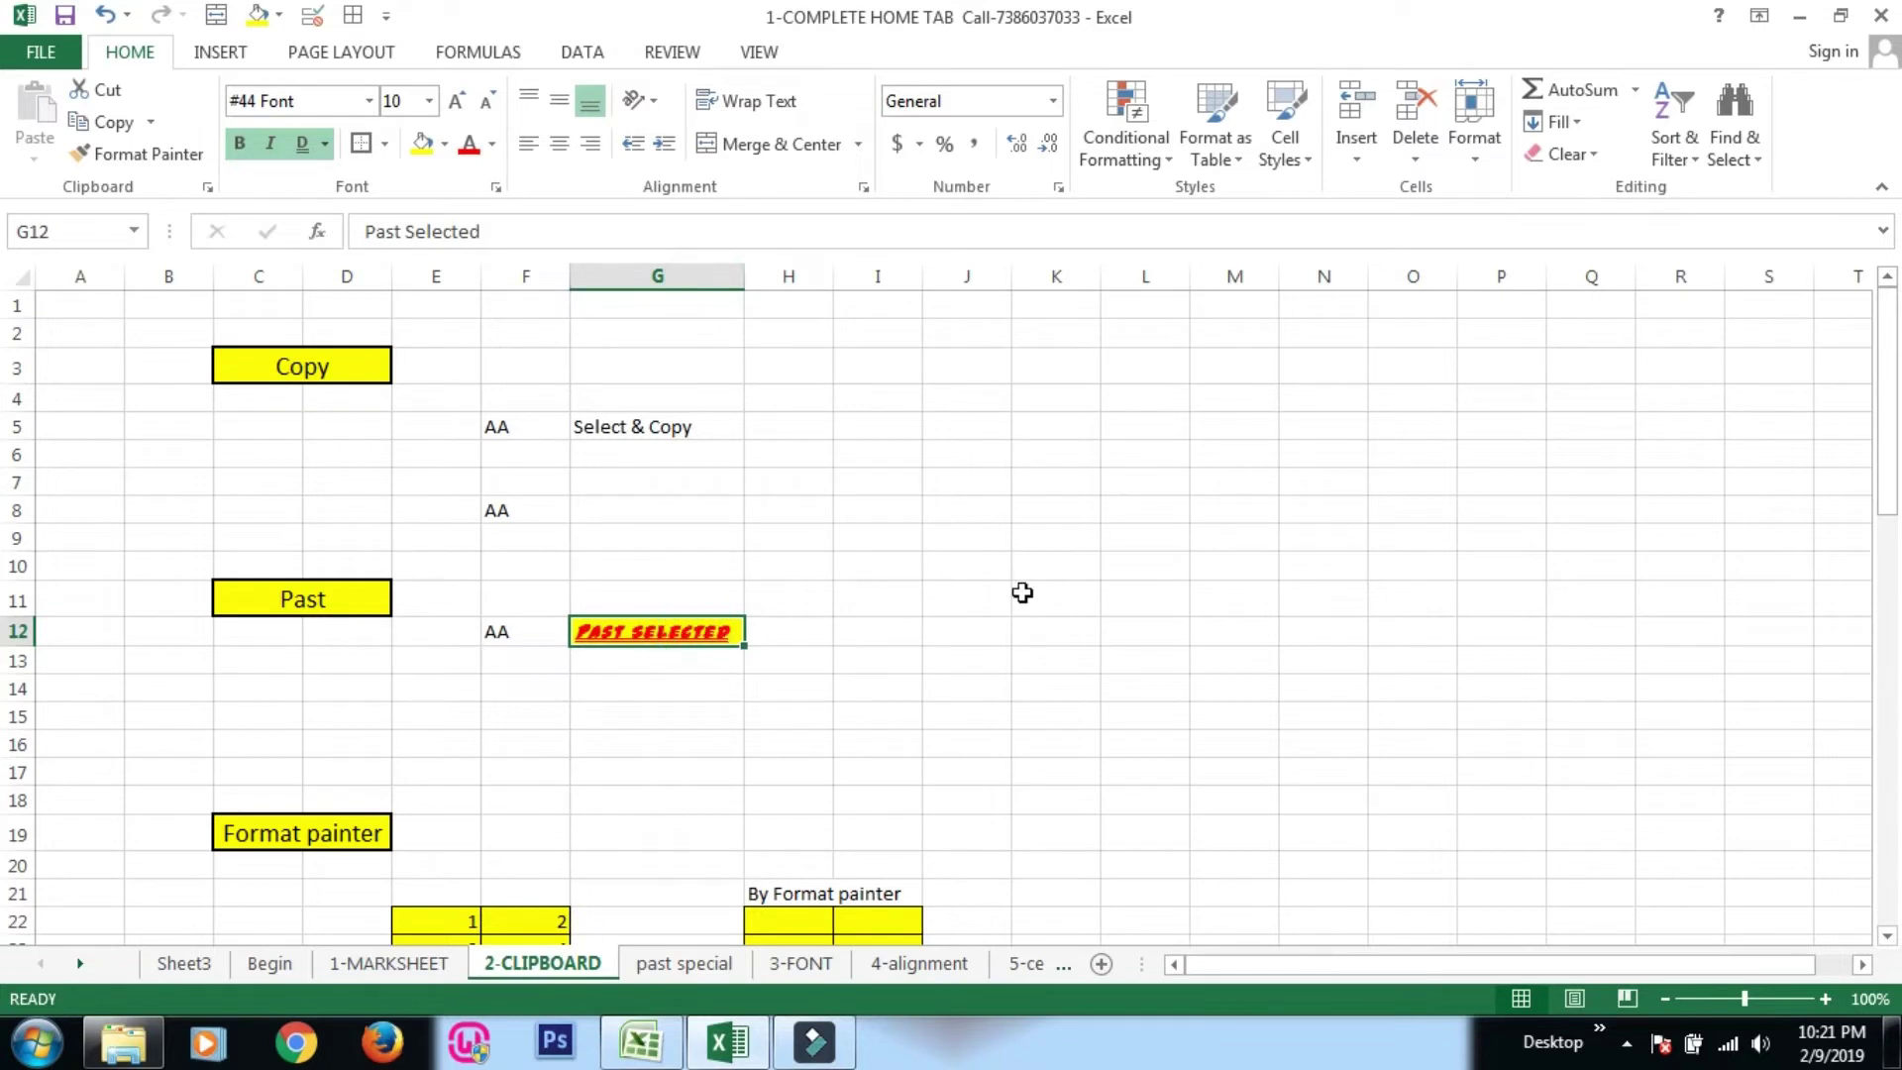
# - Select M4:Q14 and briefly visit the past special sheet before returning to 2-CLIPBOARD
pyautogui.moveTo(1216, 390); pyautogui.dragTo(1582, 686)
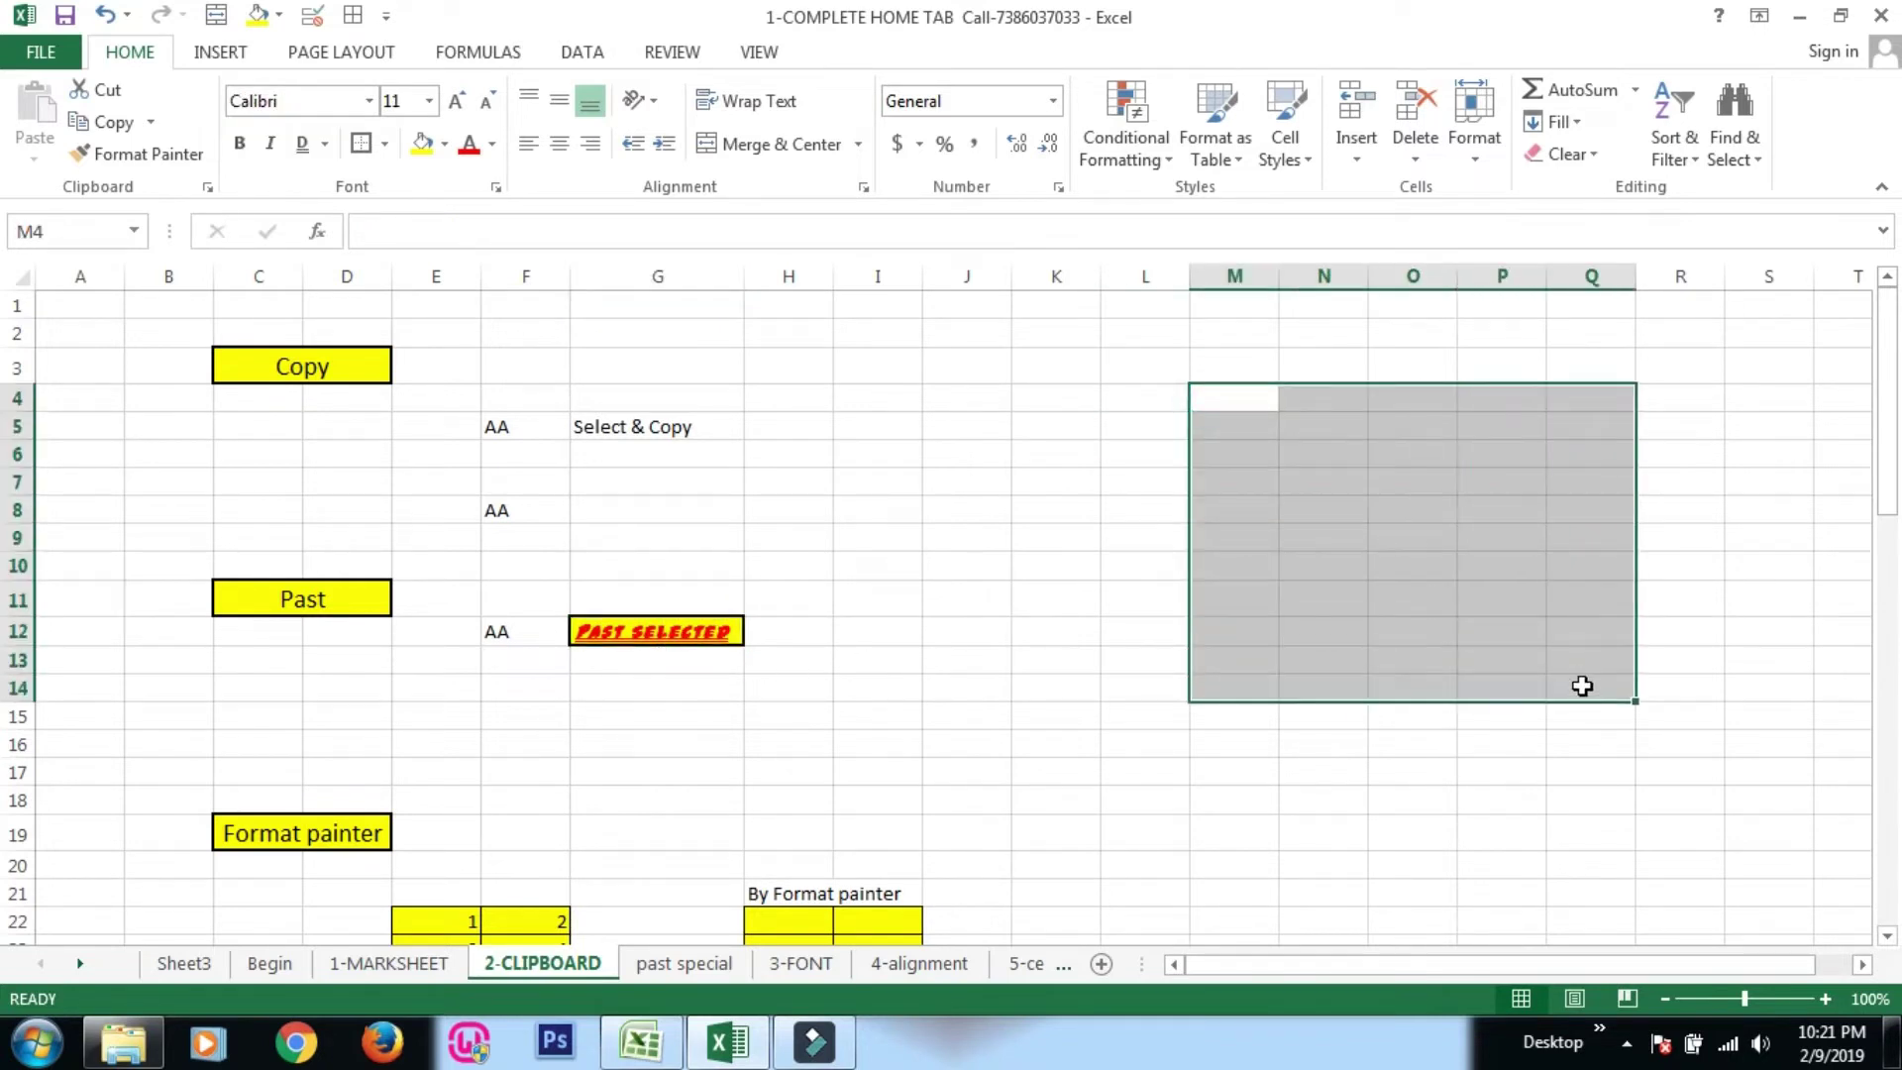
pyautogui.click(716, 964)
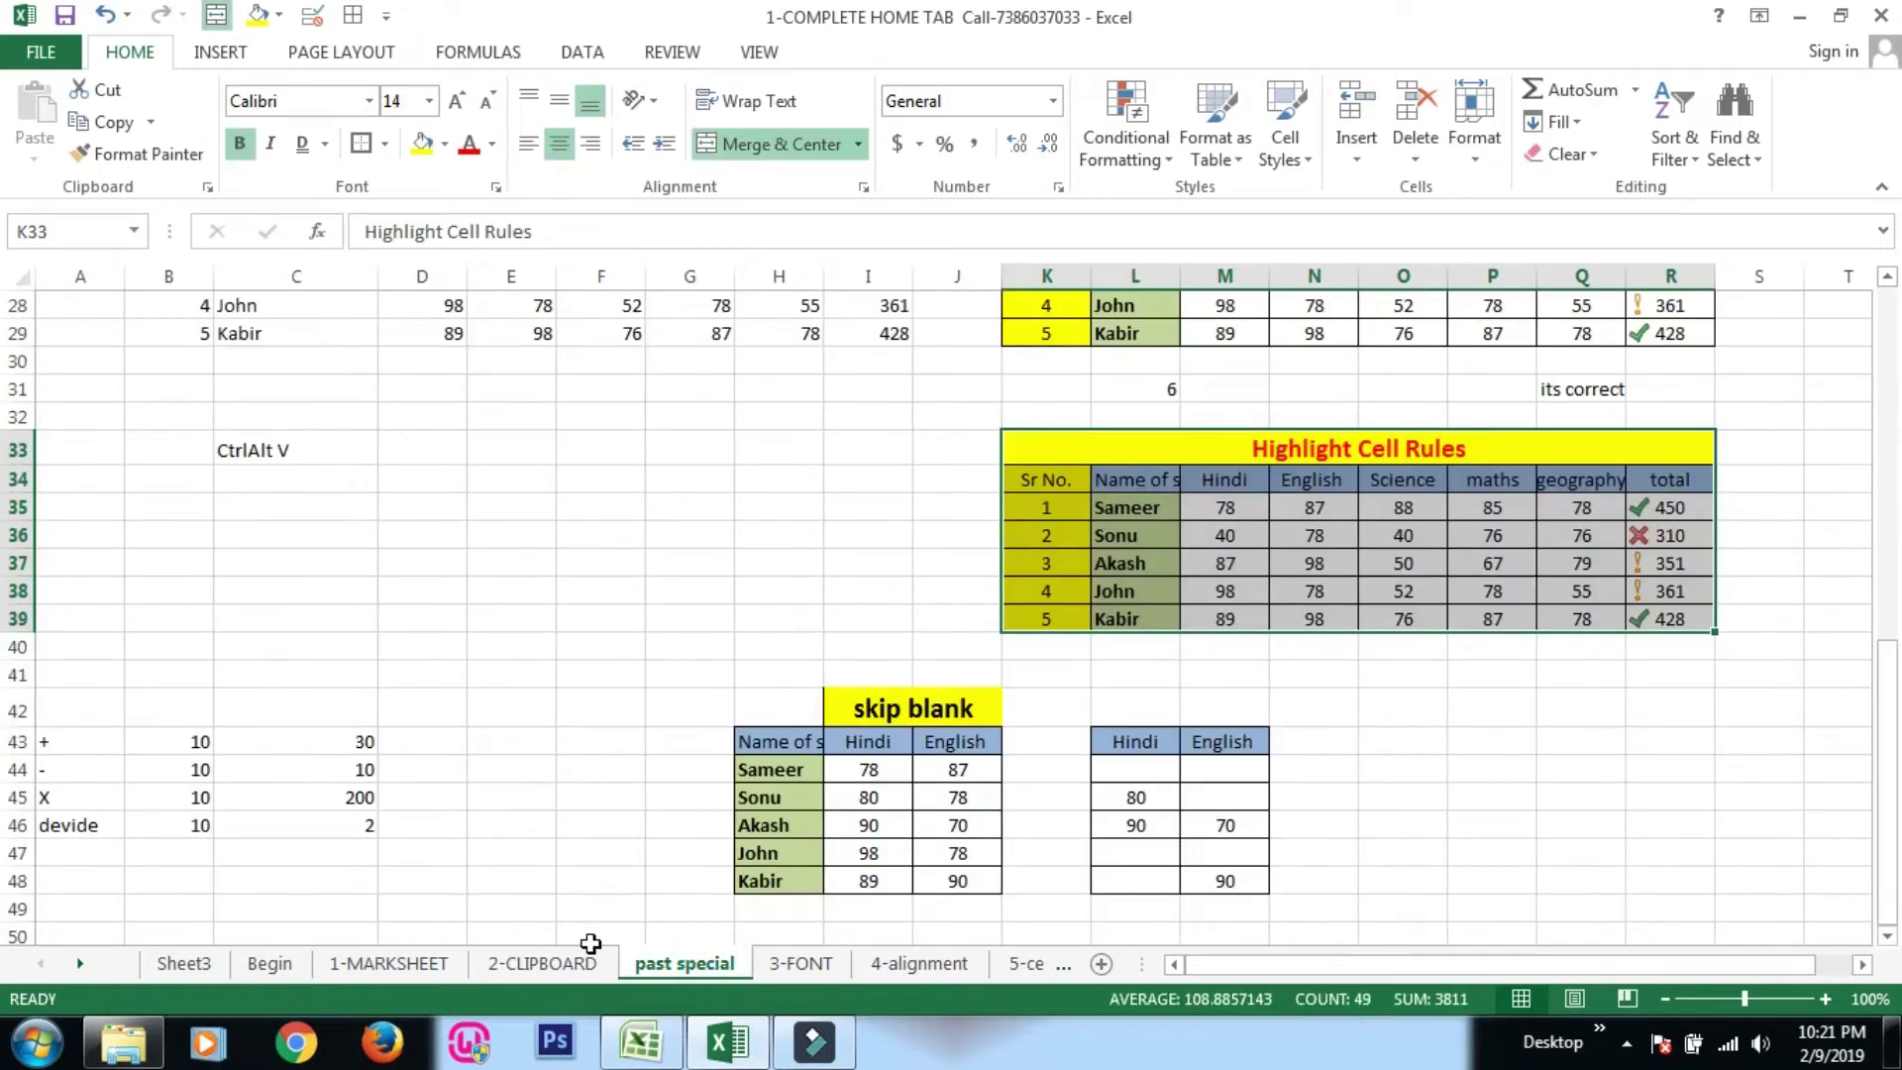
pyautogui.click(560, 963)
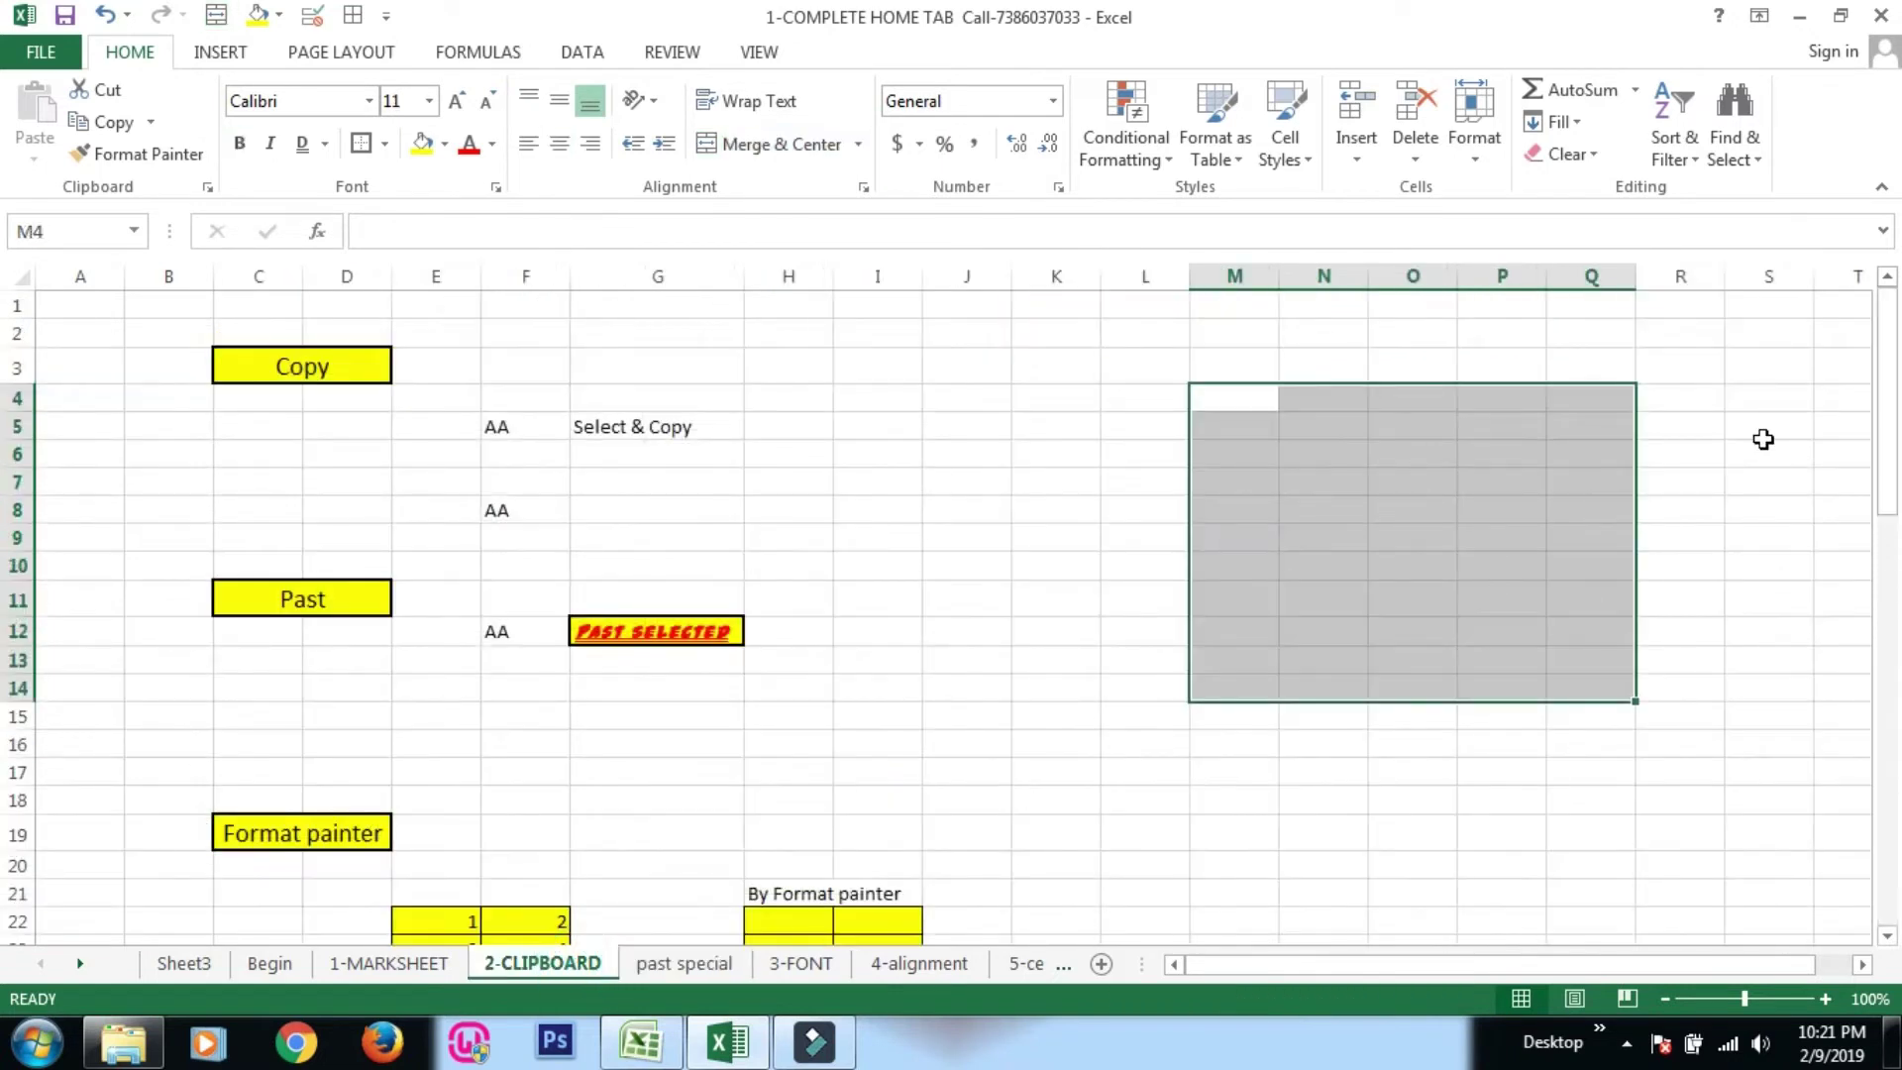
pyautogui.moveTo(1886, 403)
pyautogui.mouseDown()
pyautogui.moveTo(1894, 572)
pyautogui.moveTo(1887, 456)
pyautogui.mouseUp()
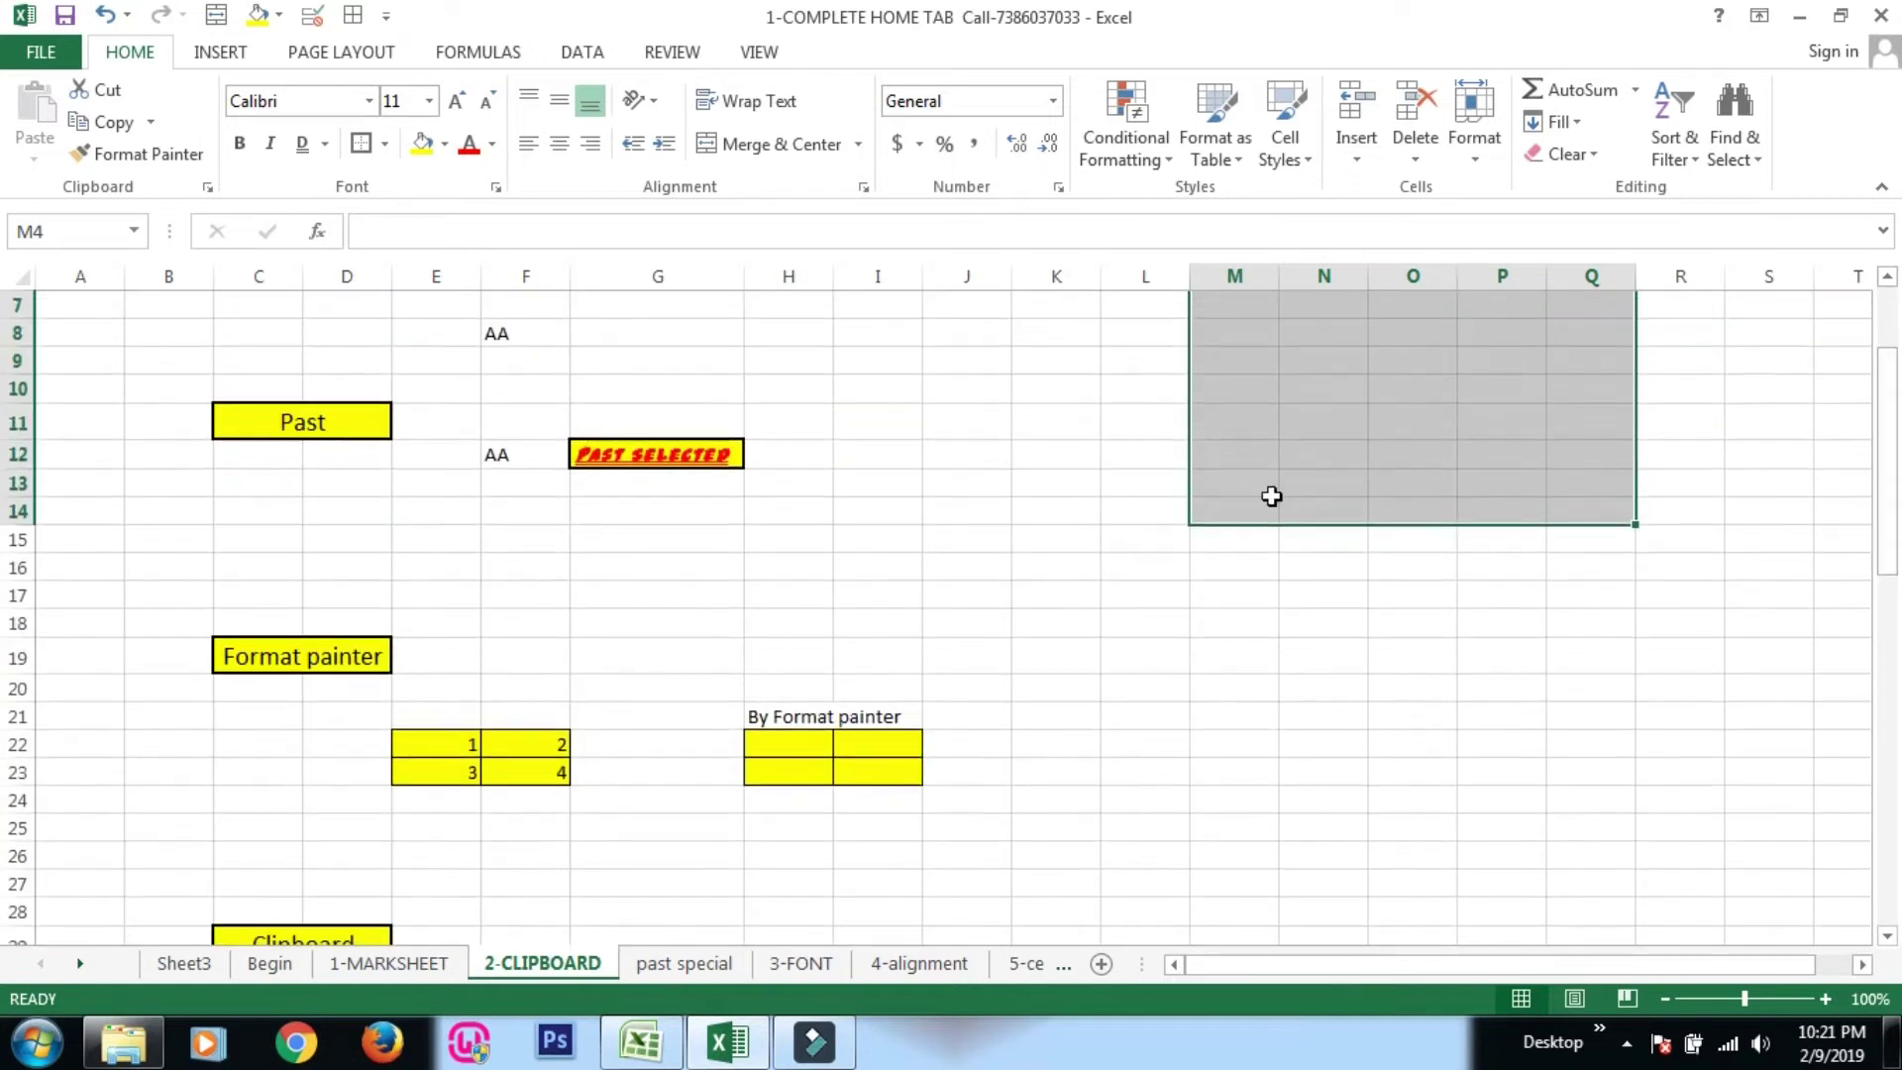
# - Type random filler text into K13, J14 and J15, then reselect G12
pyautogui.click(1063, 472)
pyautogui.write('f ff vcvc vcbvc bvcbvc')
pyautogui.press('Escape')
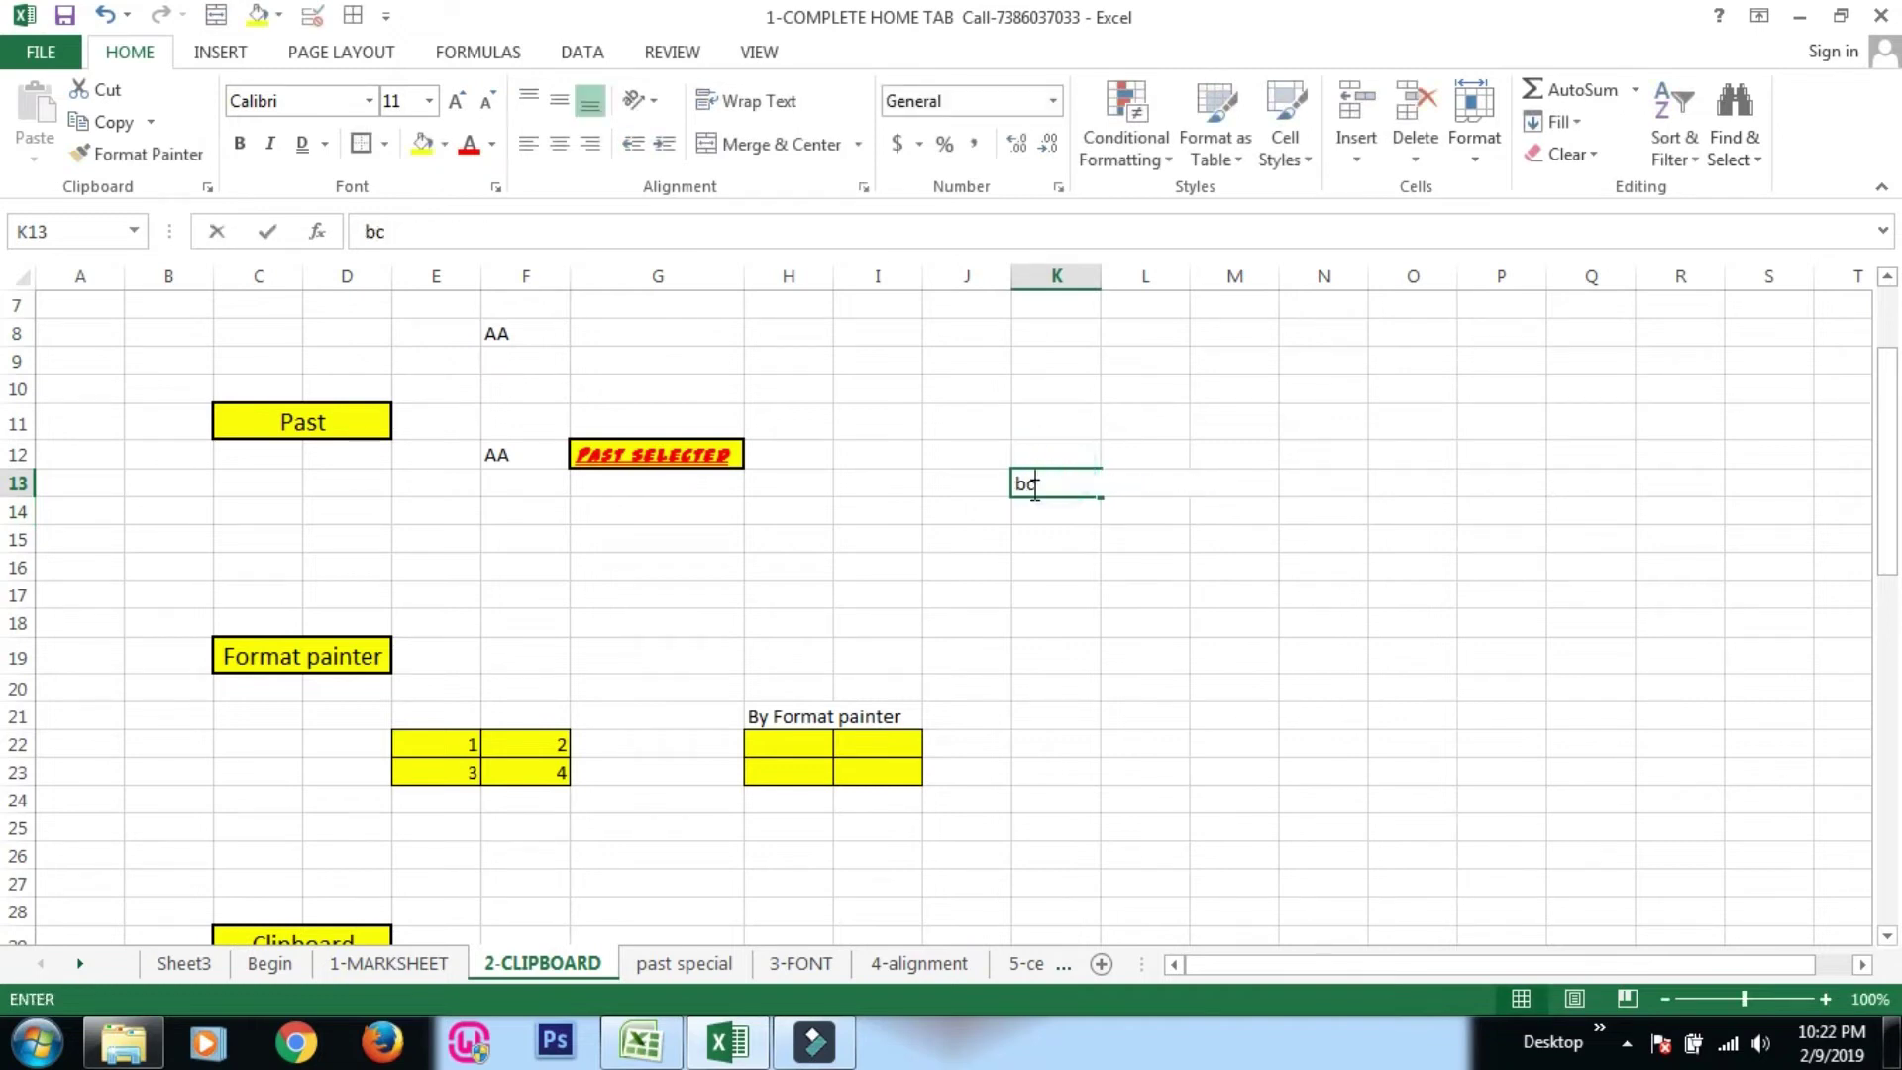
pyautogui.write('bcbvcbvc')
pyautogui.click(1001, 509)
pyautogui.write('cbvcbvcbvcbvbm,nm,')
pyautogui.press('Return')
pyautogui.write('bnvbn')
pyautogui.click(1001, 511)
pyautogui.doubleClick(994, 511)
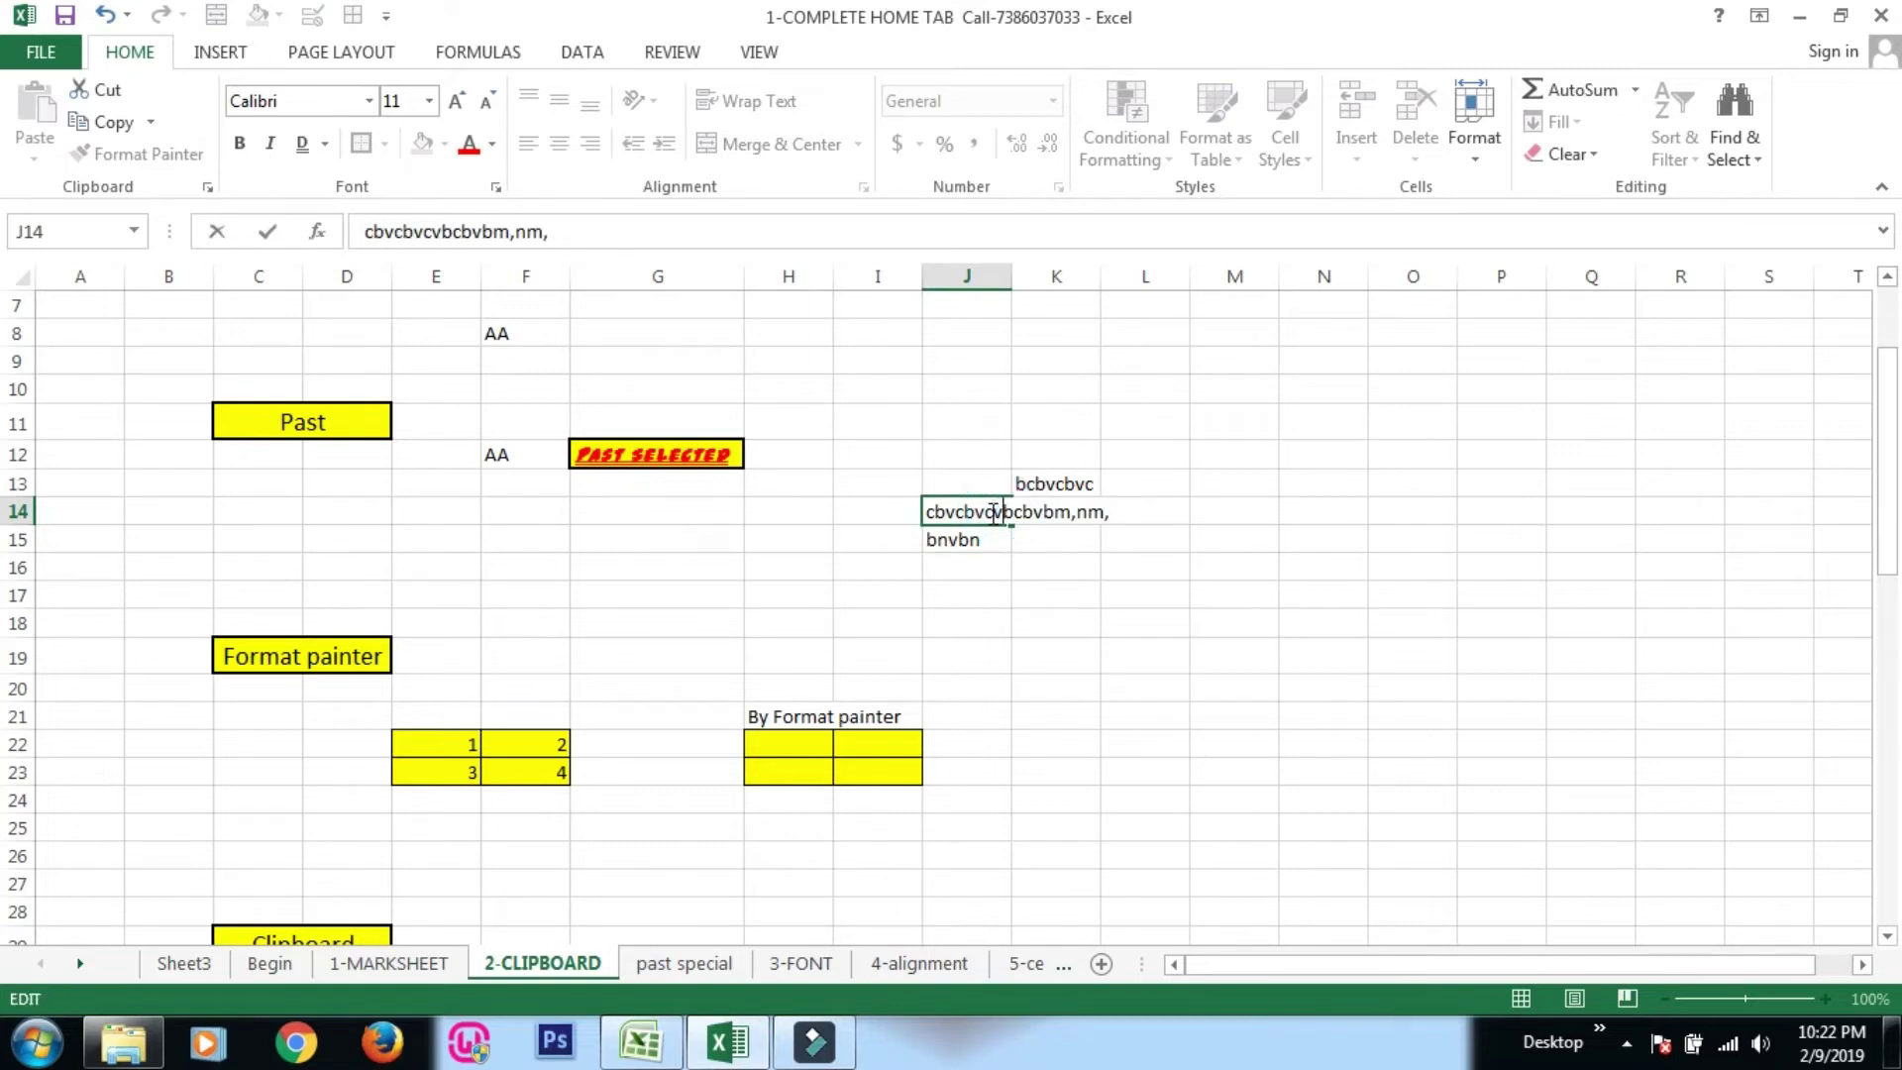
pyautogui.click(814, 413)
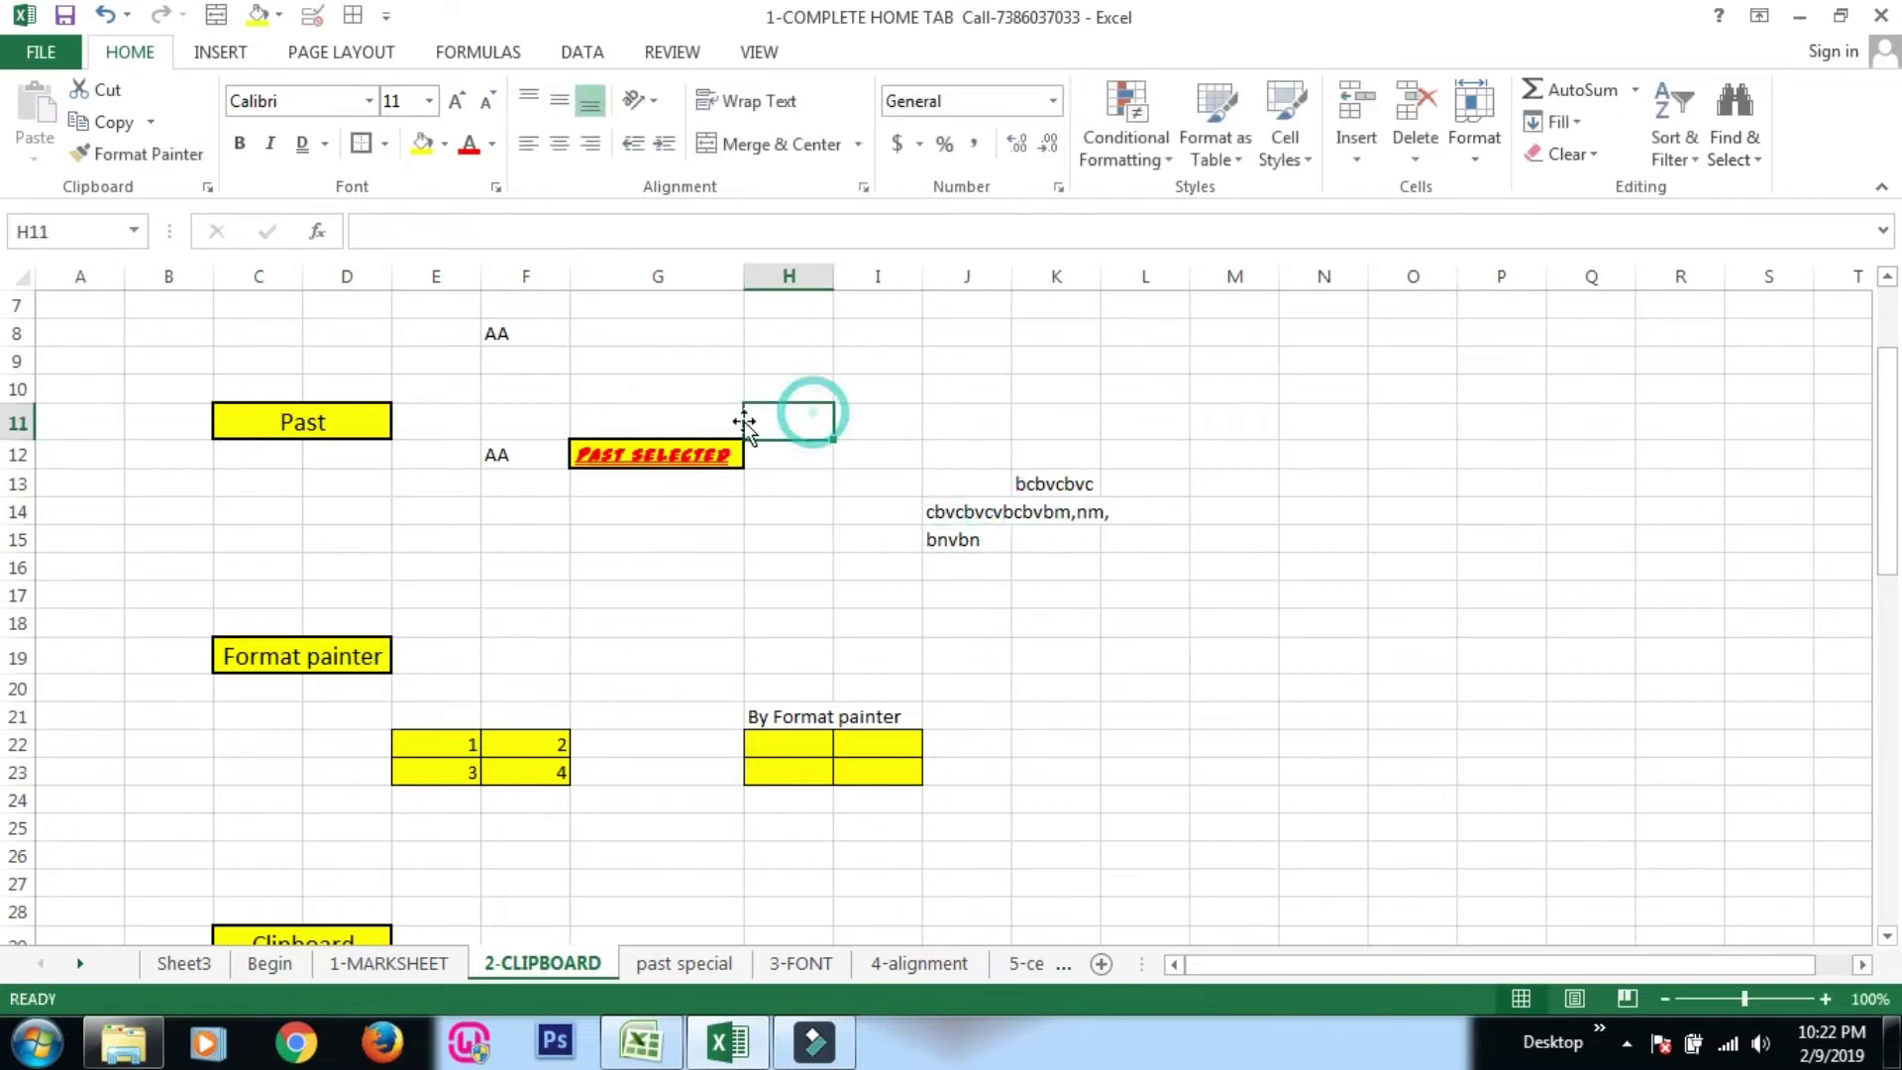
pyautogui.click(703, 452)
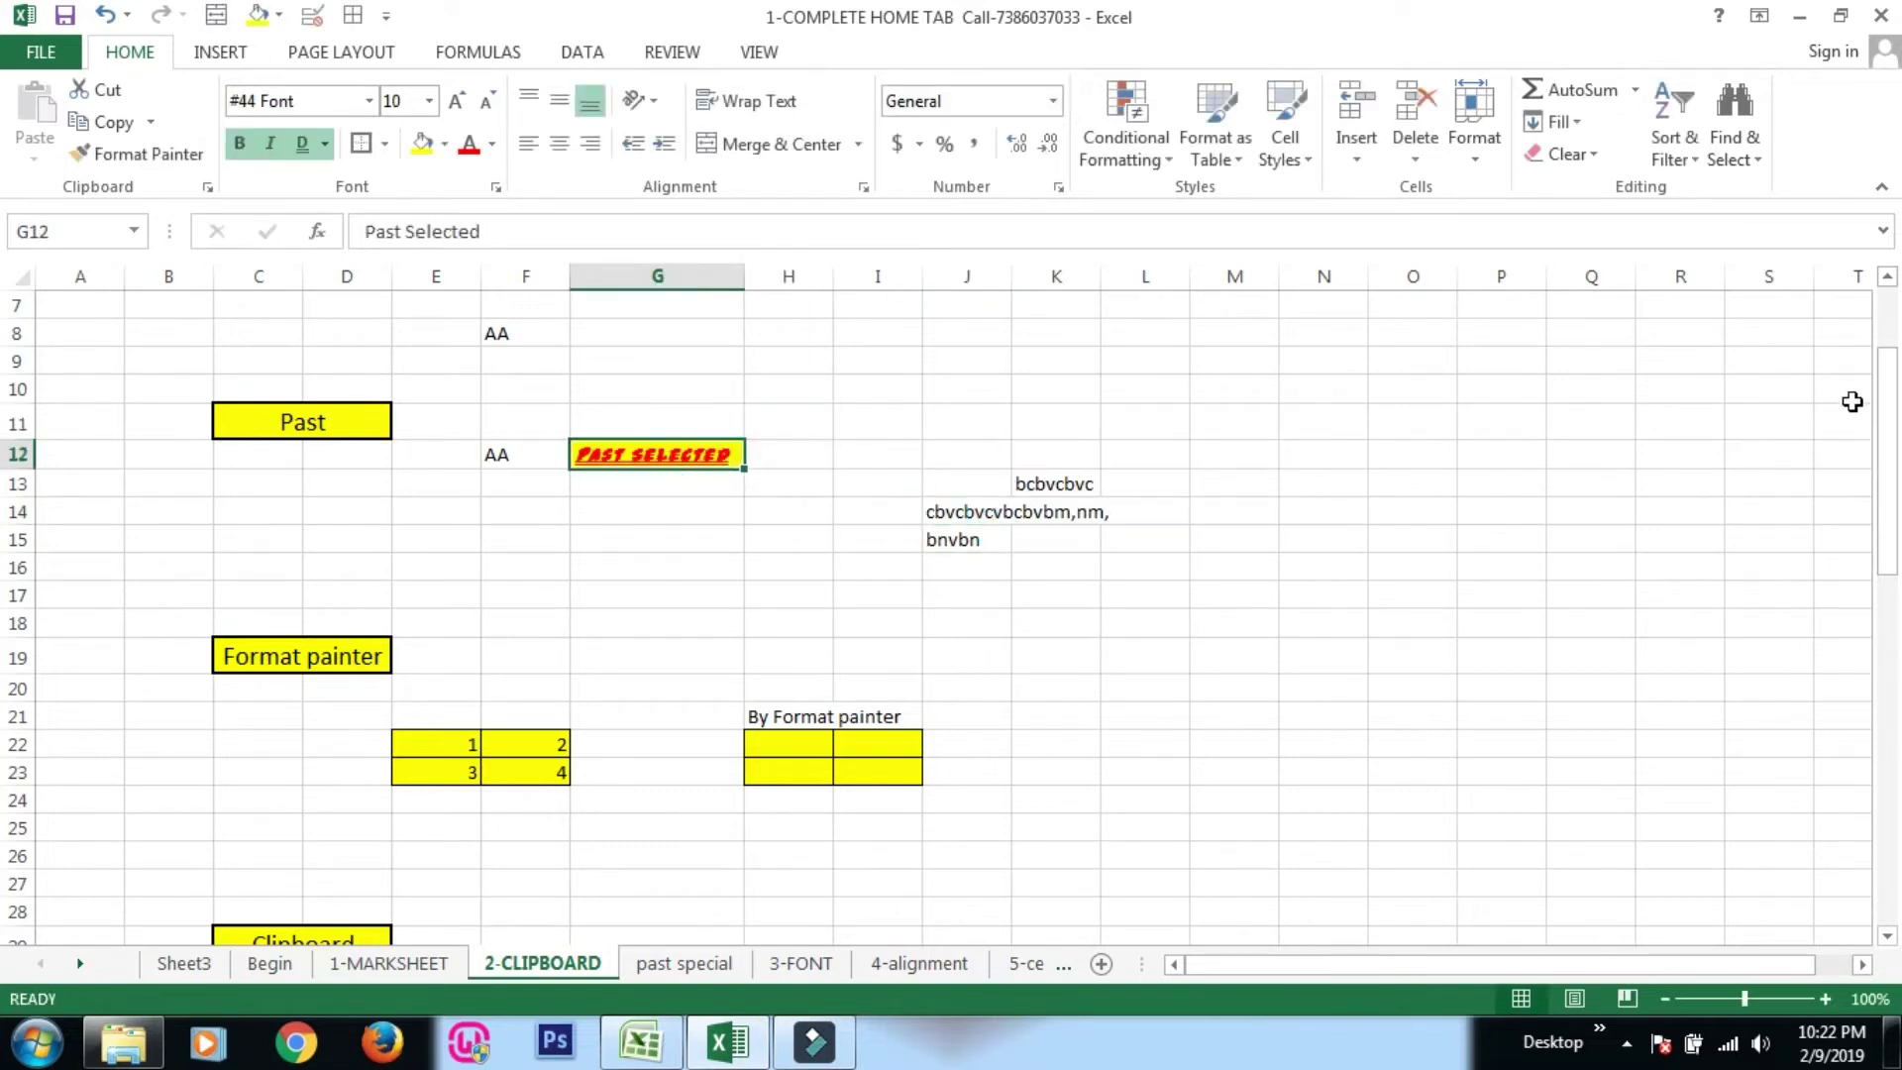
# - Copy G12's formatting onto I12:L15 with the Format Painter
pyautogui.moveTo(1890, 408); pyautogui.dragTo(1890, 352)
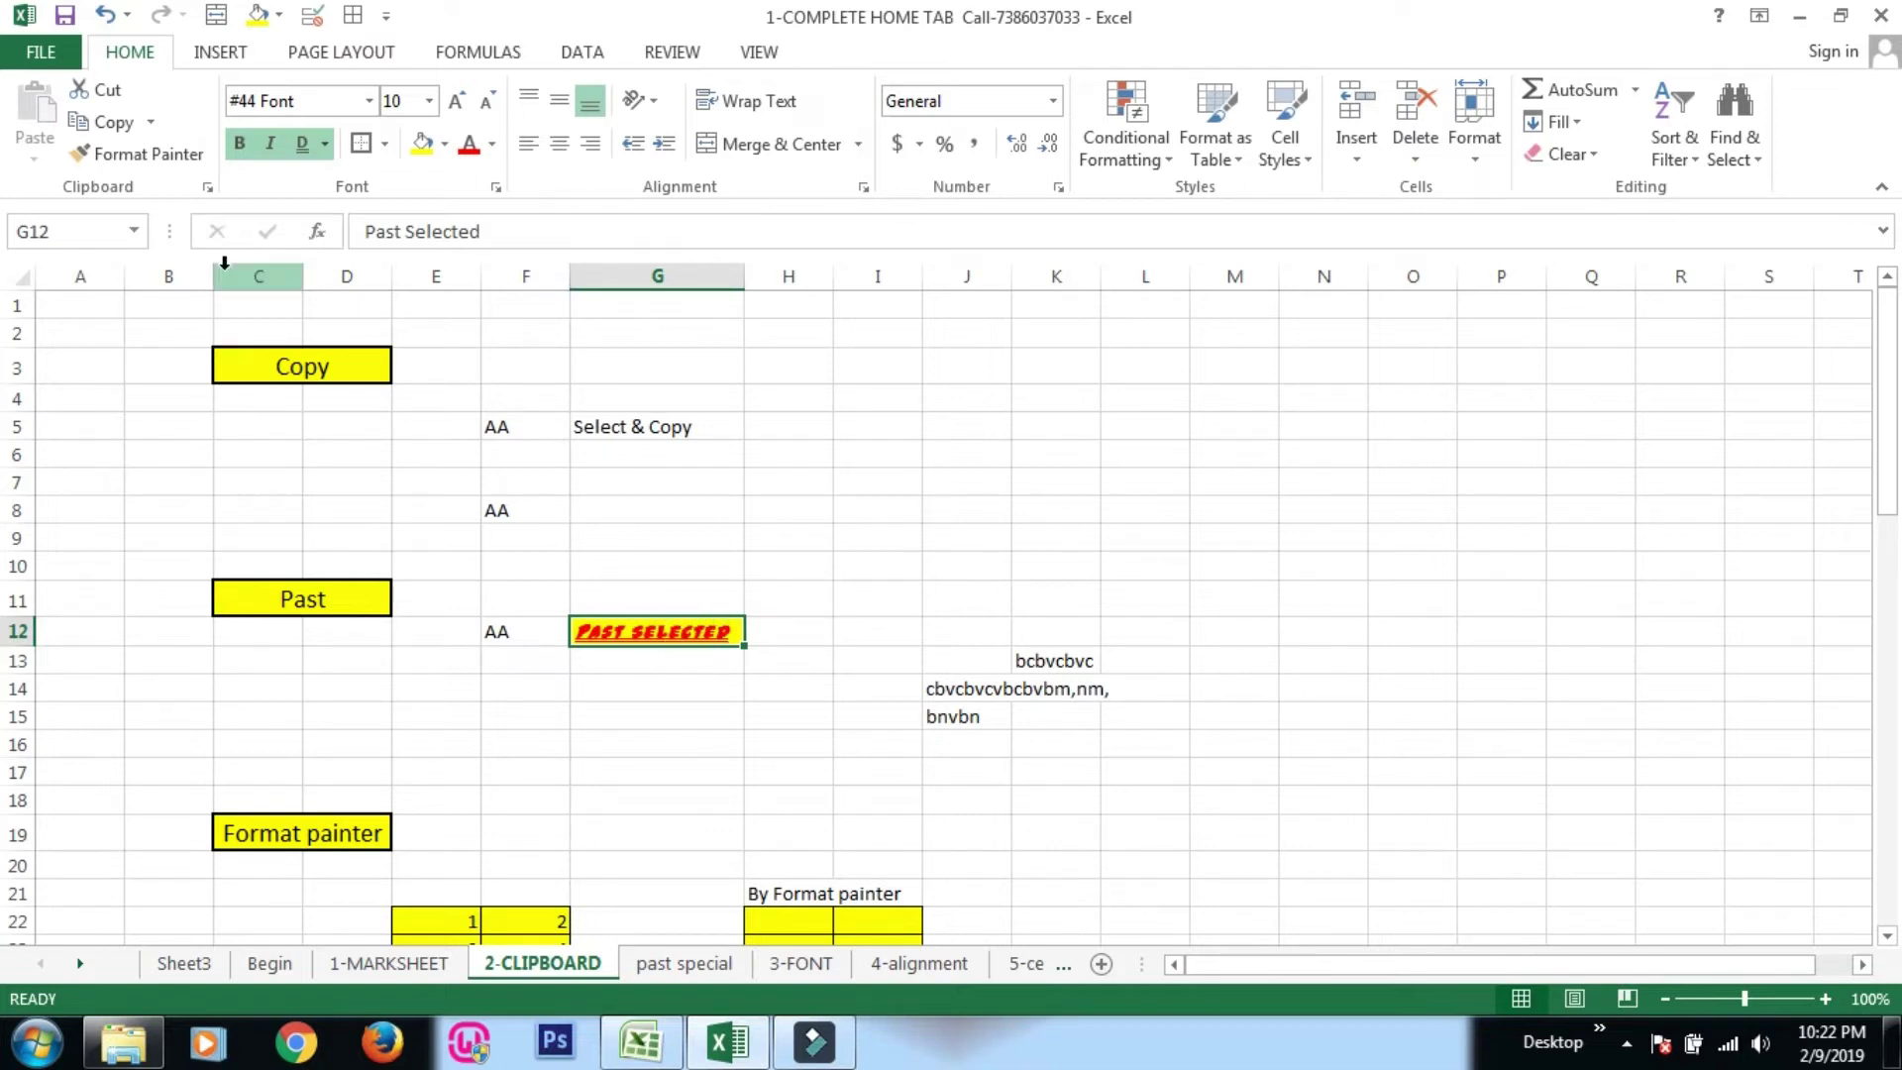
pyautogui.click(138, 156)
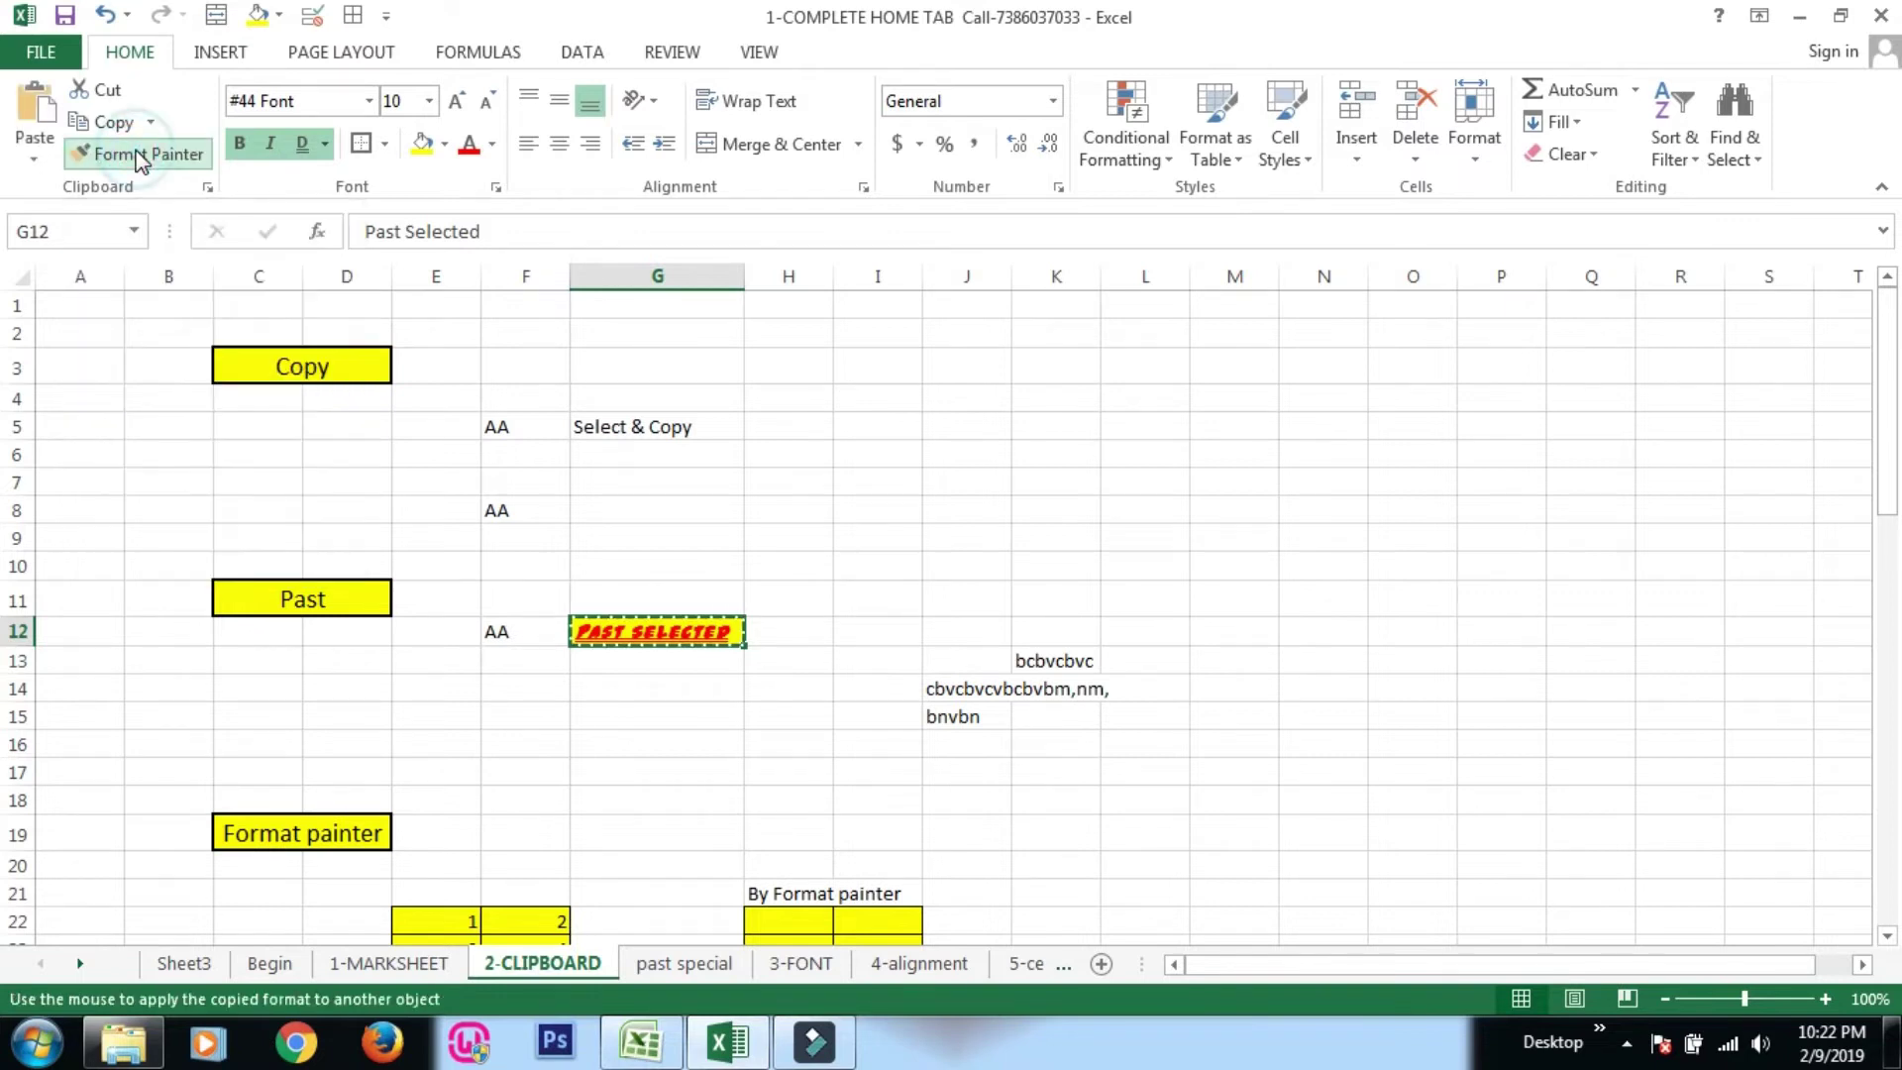
pyautogui.moveTo(896, 631); pyautogui.dragTo(1112, 722)
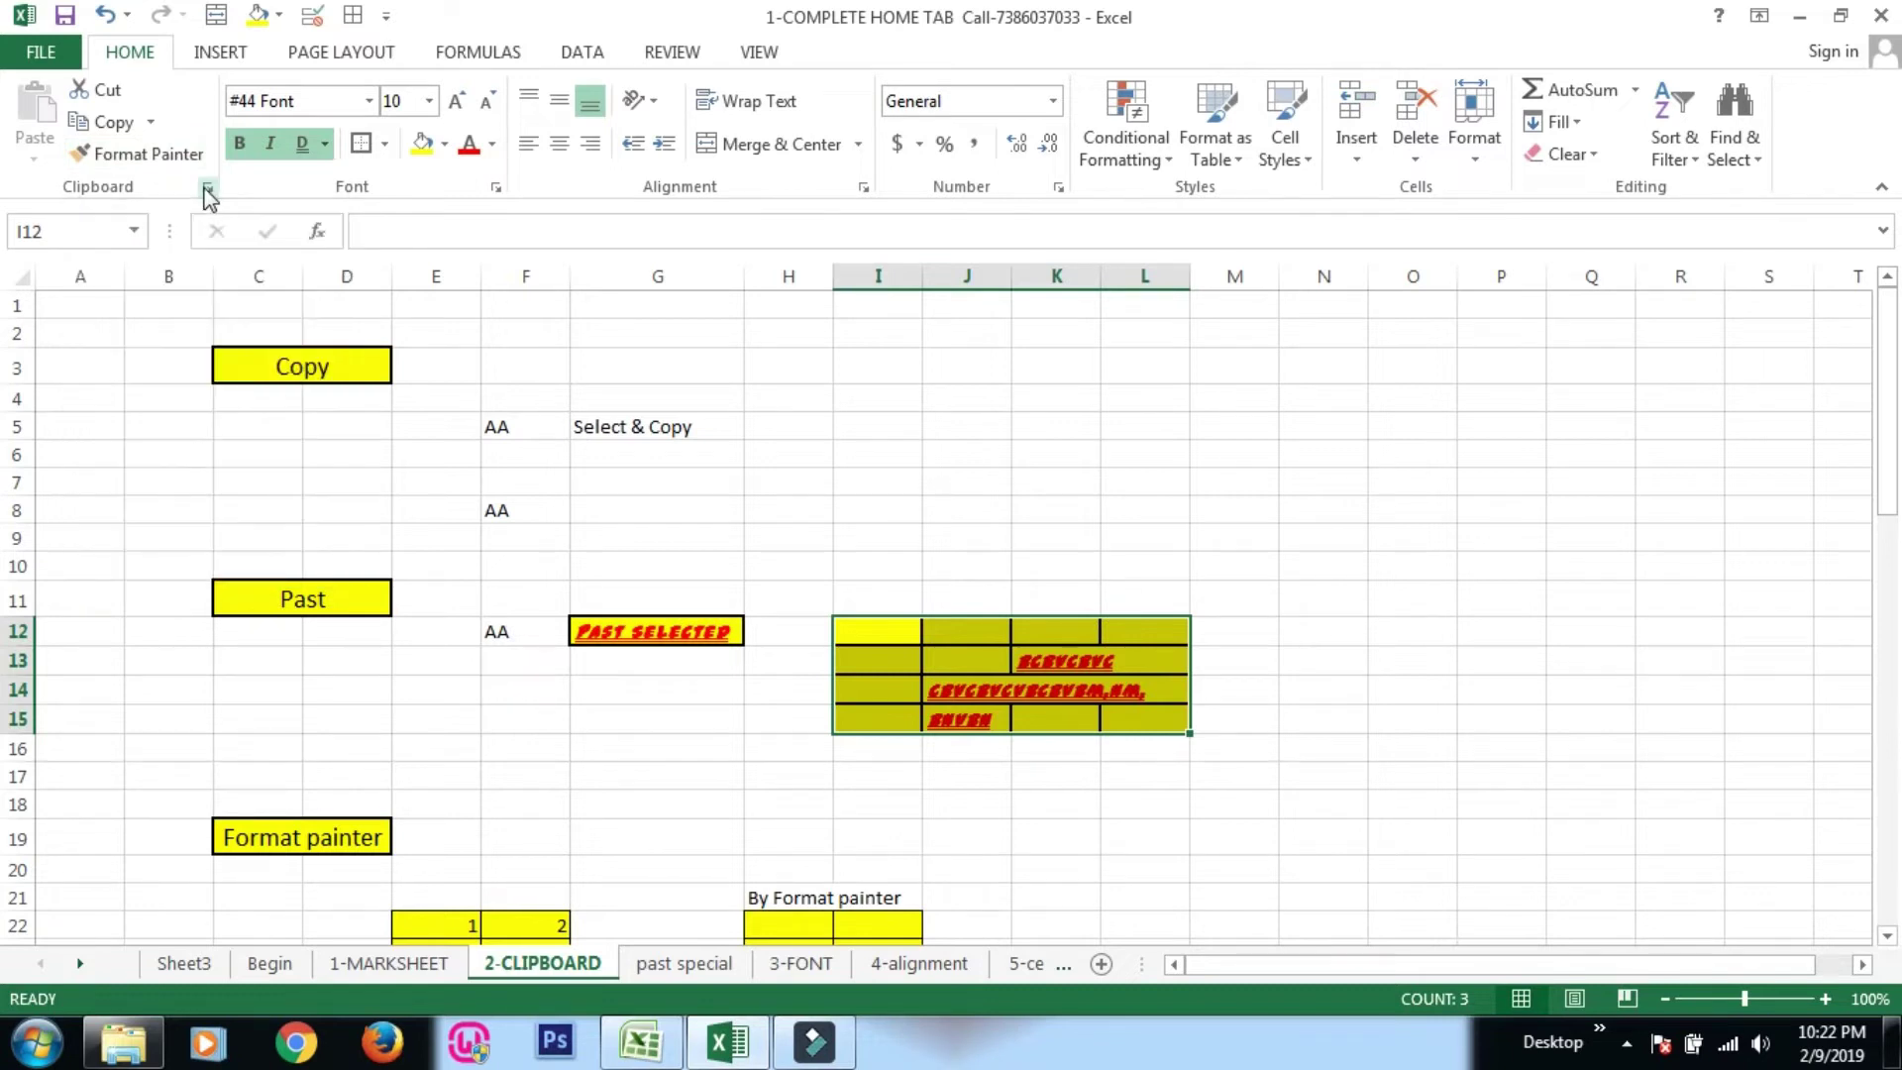
# - Enter y in N8 and z in P8
pyautogui.click(1341, 507)
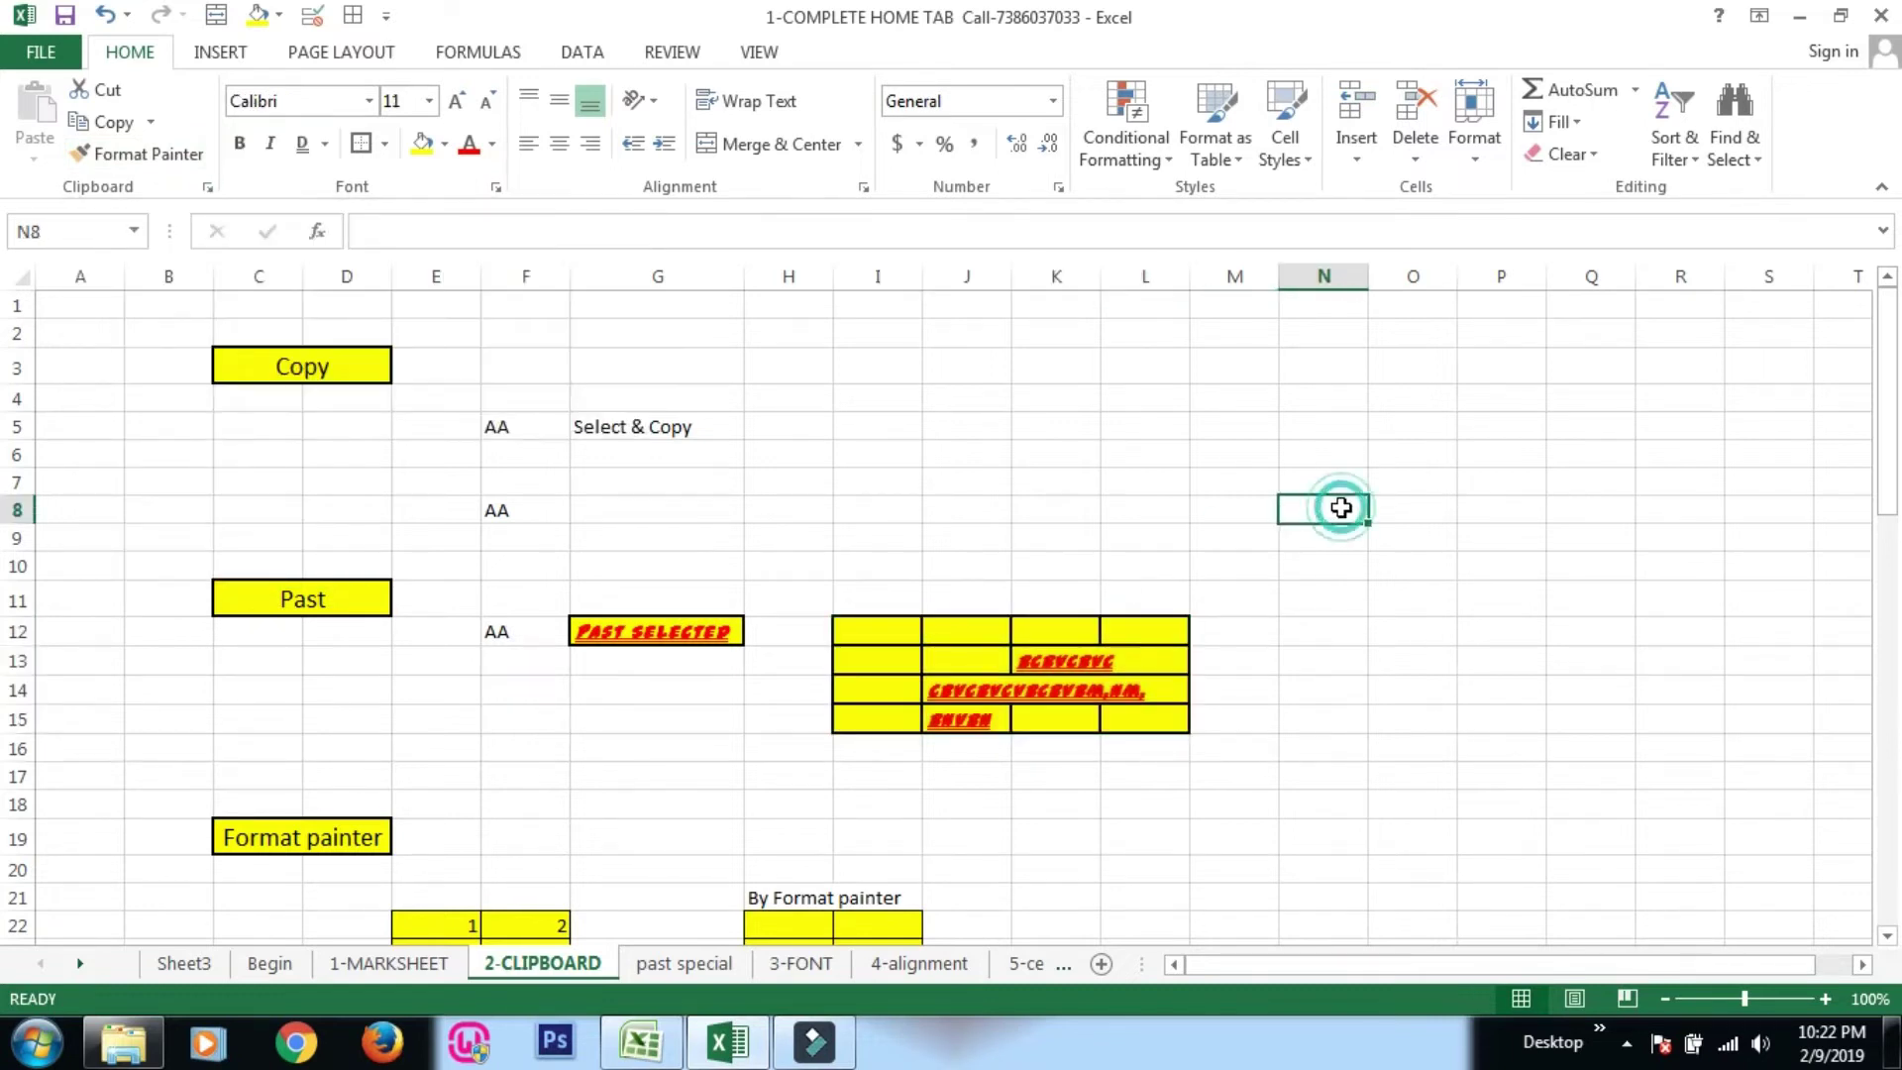
pyautogui.write('y')
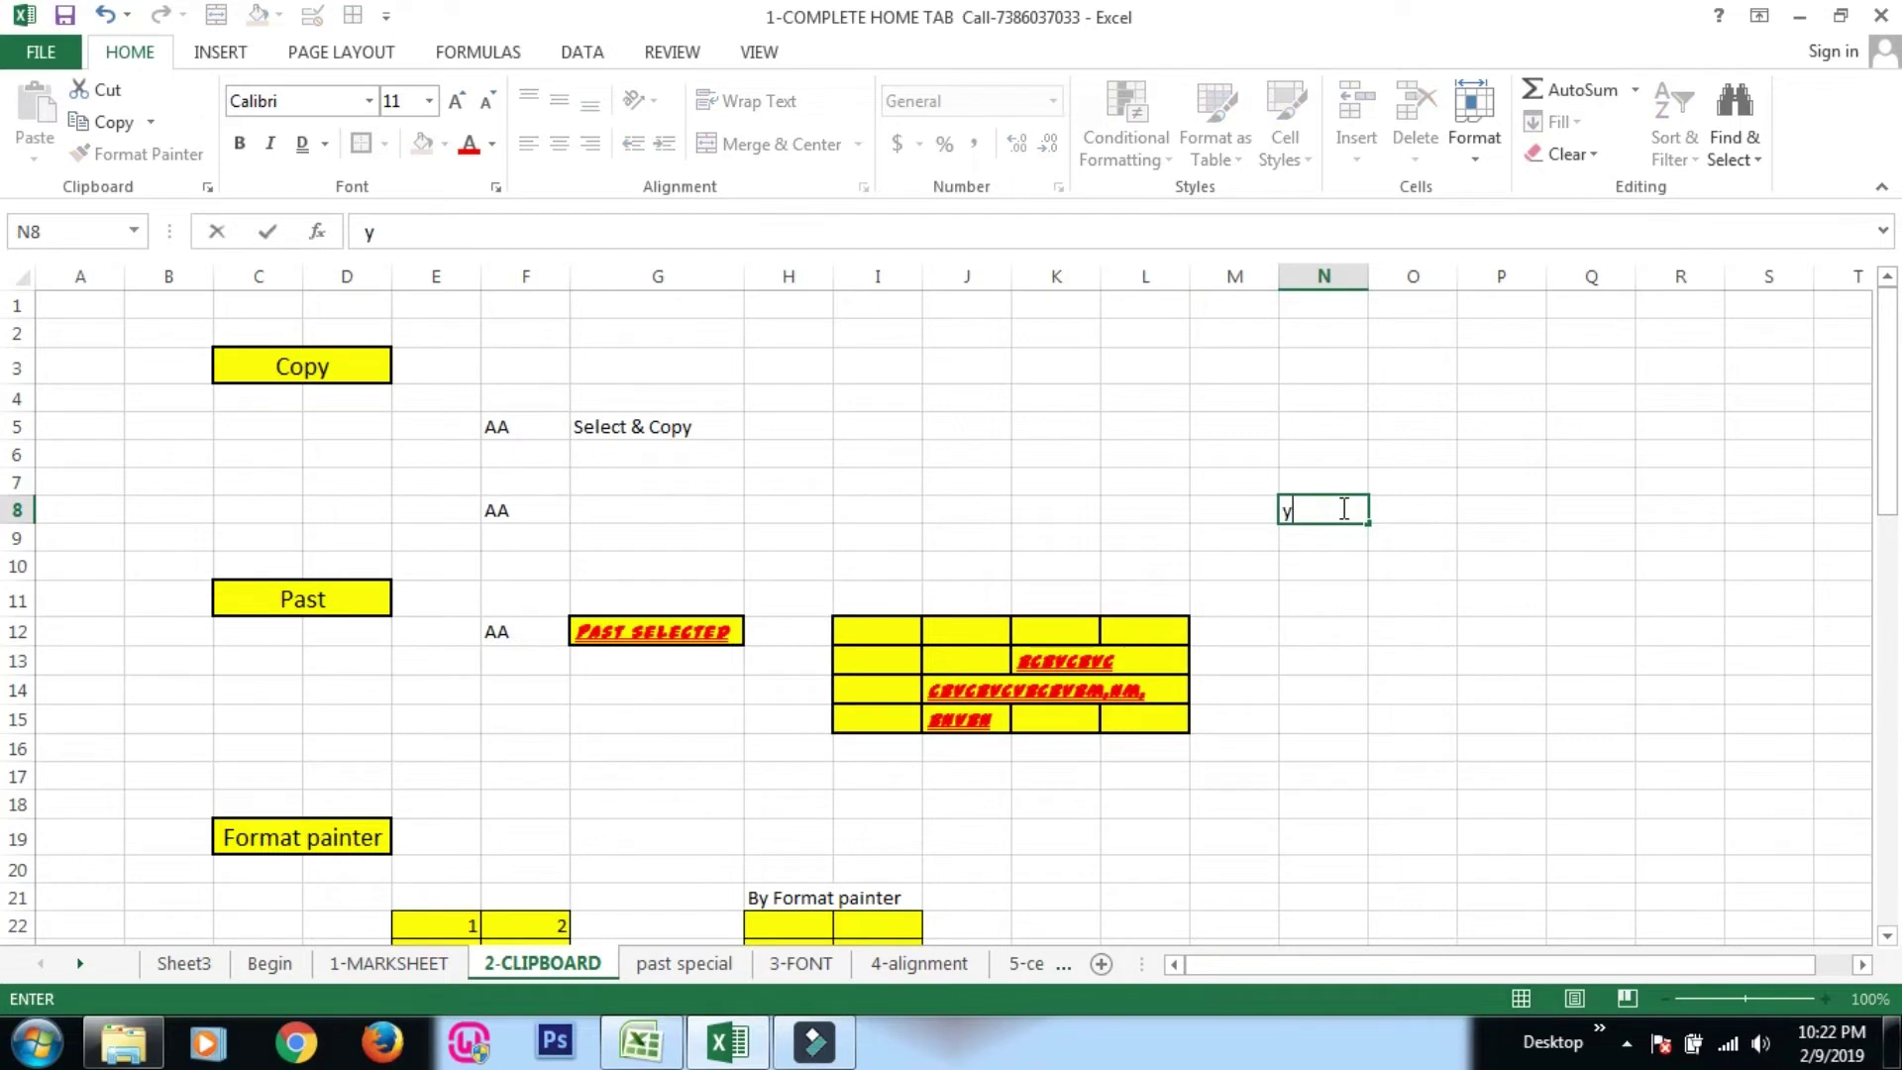
pyautogui.click(1470, 515)
pyautogui.write('z')
pyautogui.click(1451, 588)
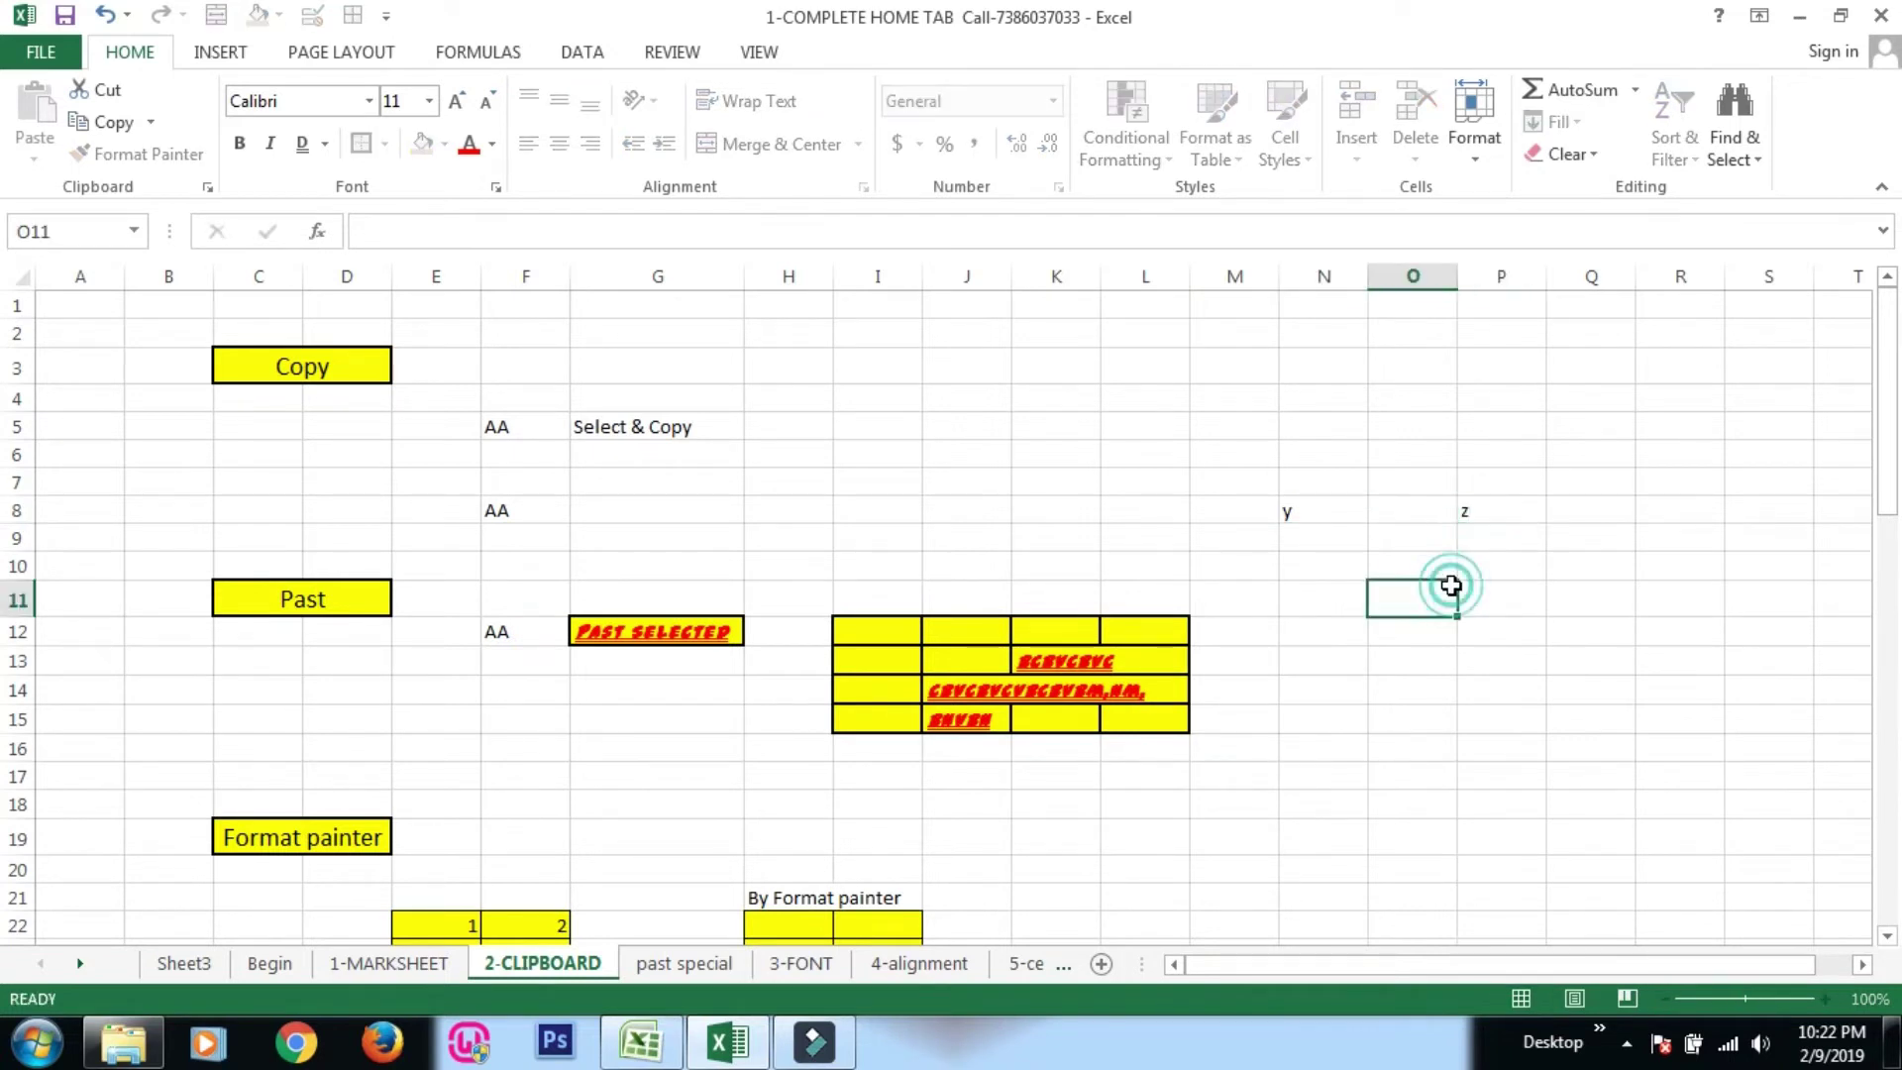
# - Copy N8's y into O12 using the right-click menu
pyautogui.rightClick(1320, 506)
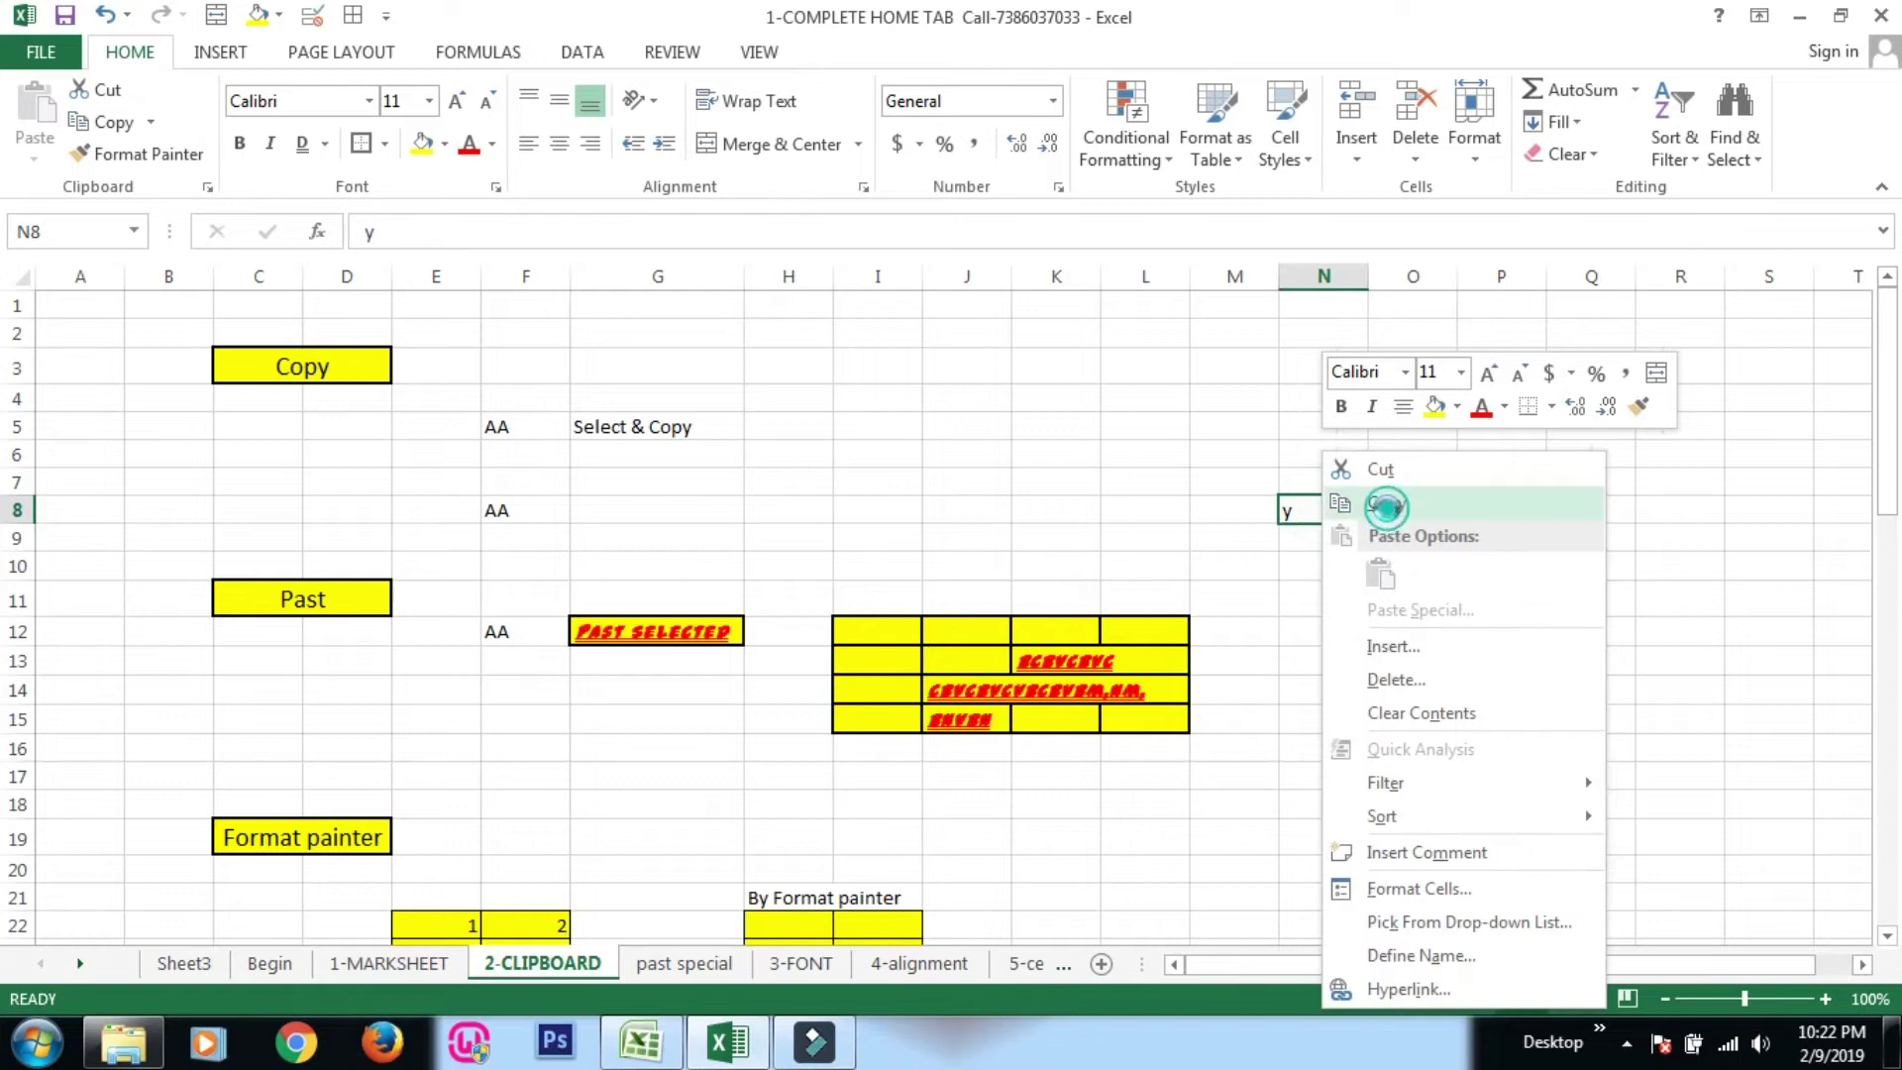
pyautogui.click(1387, 502)
pyautogui.rightClick(1401, 634)
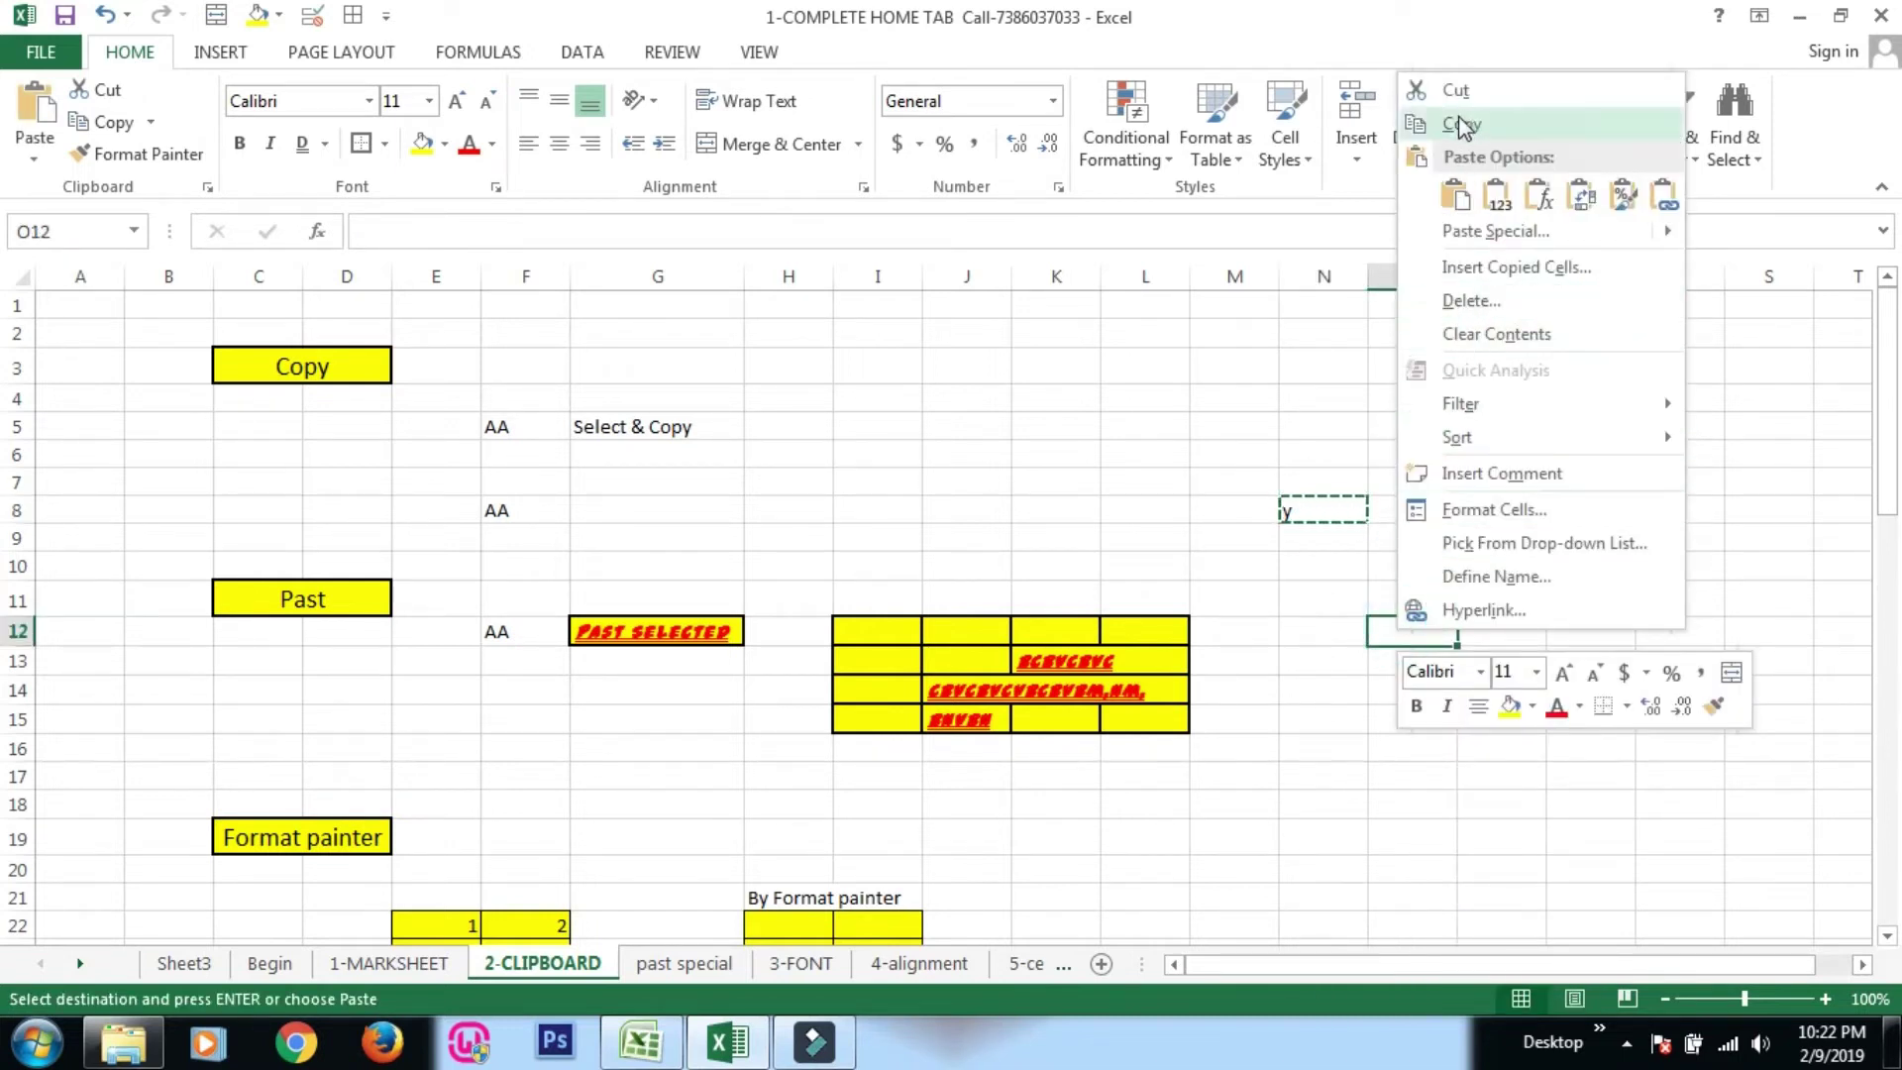
pyautogui.click(1454, 196)
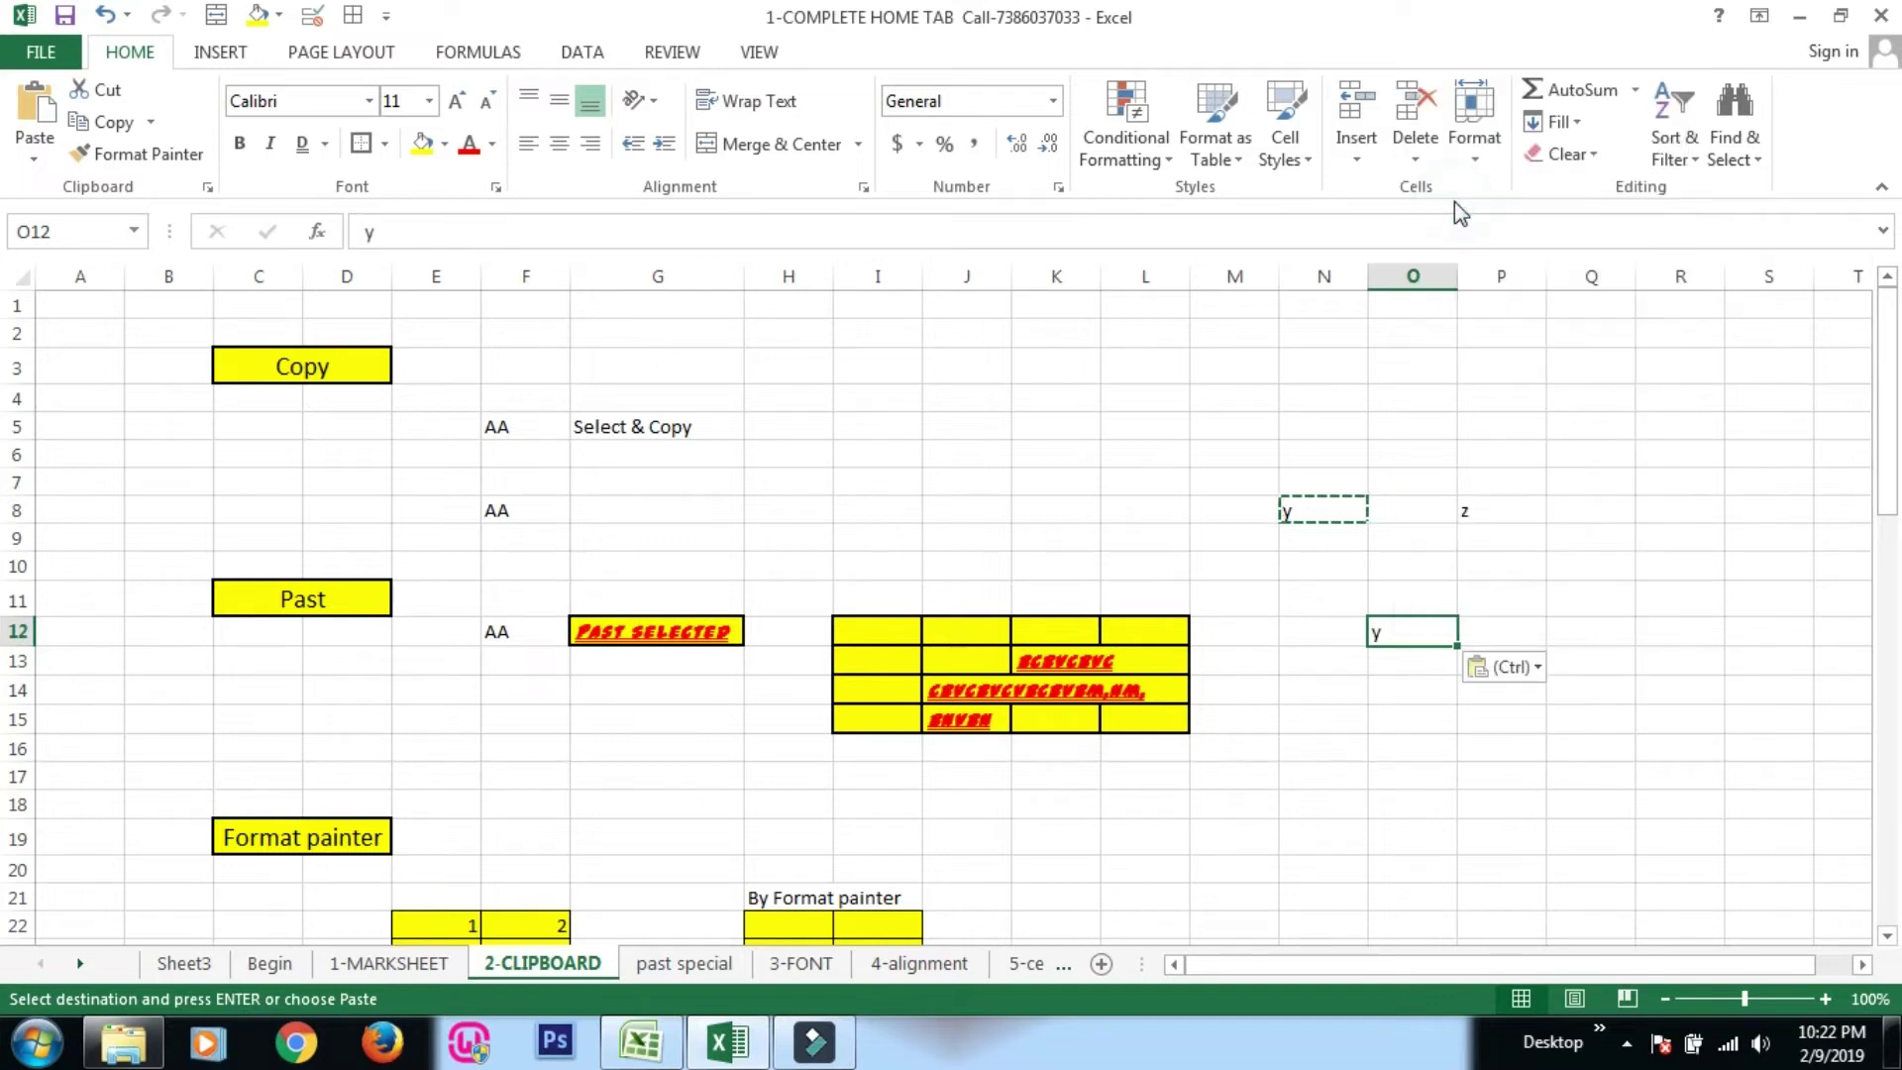
# - Copy P8's z and paste it into P12 and O14
pyautogui.click(1481, 510)
pyautogui.rightClick(1483, 510)
pyautogui.click(1526, 508)
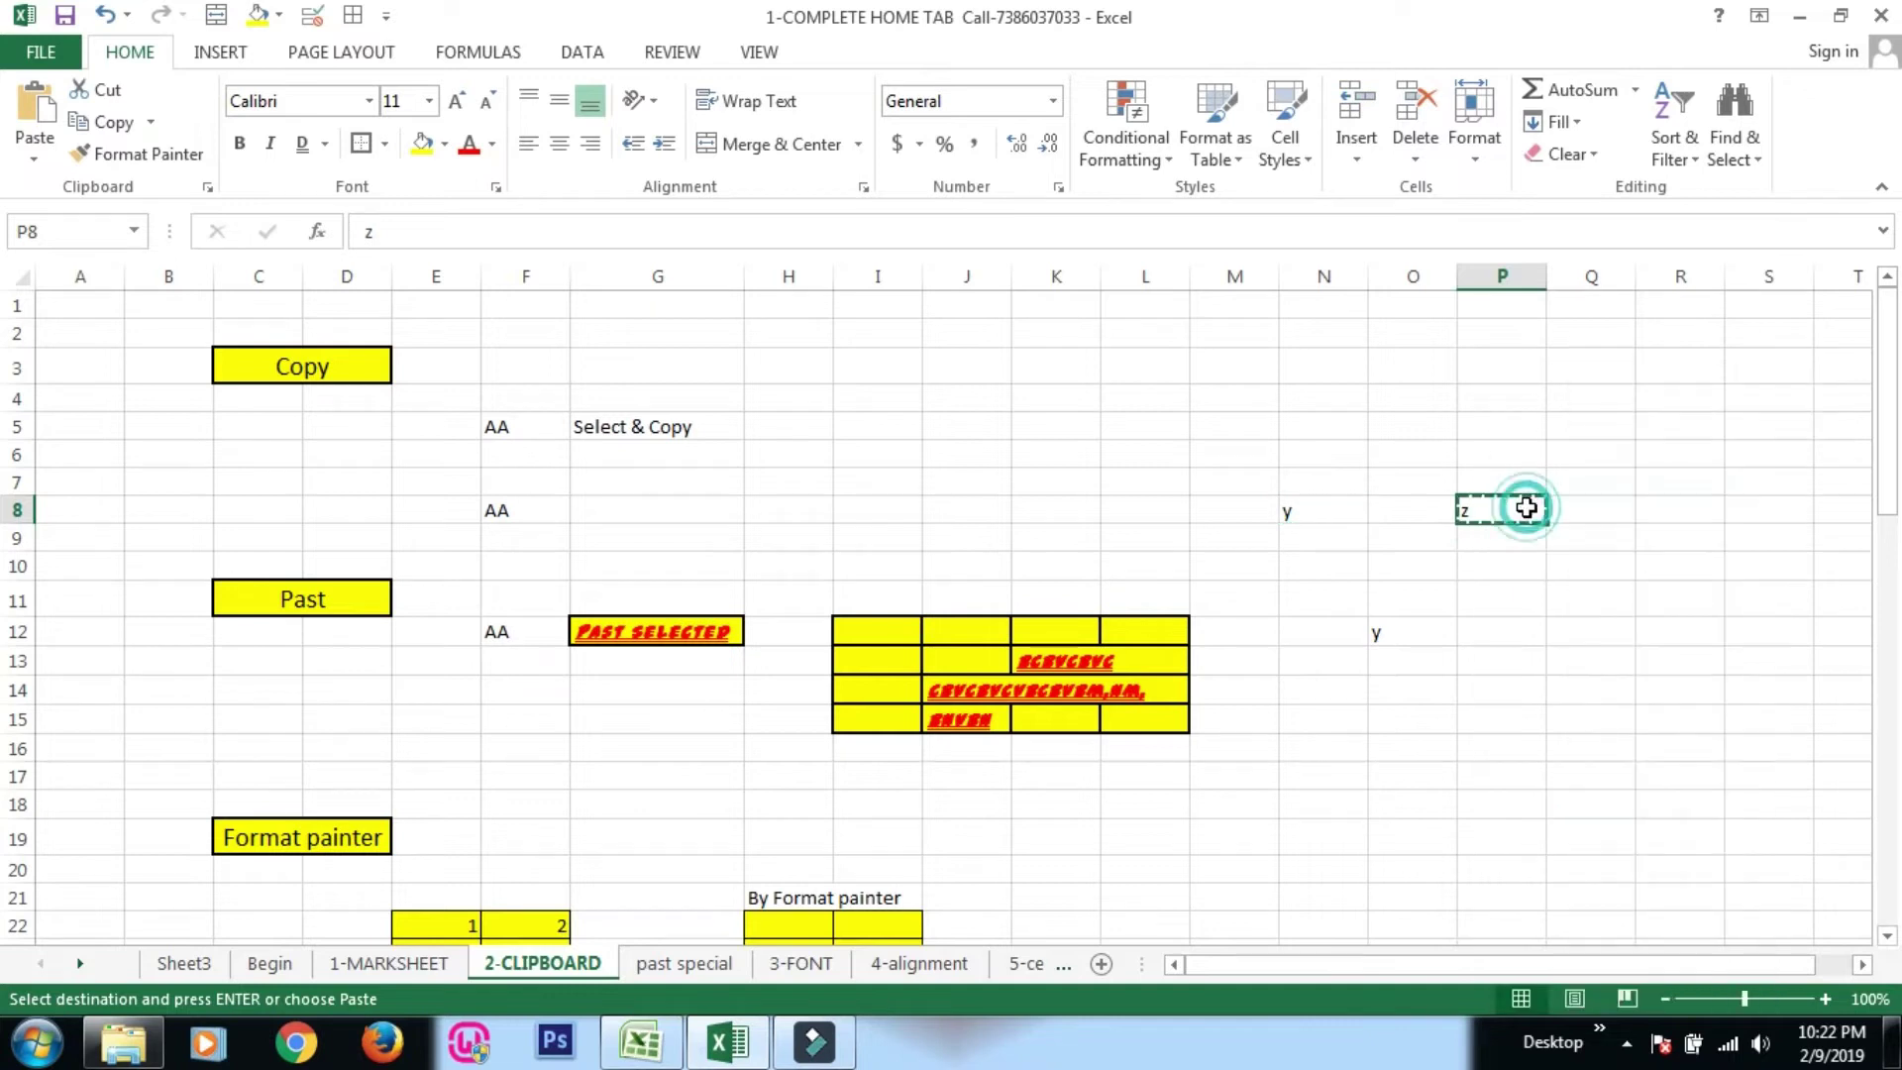
pyautogui.click(1478, 637)
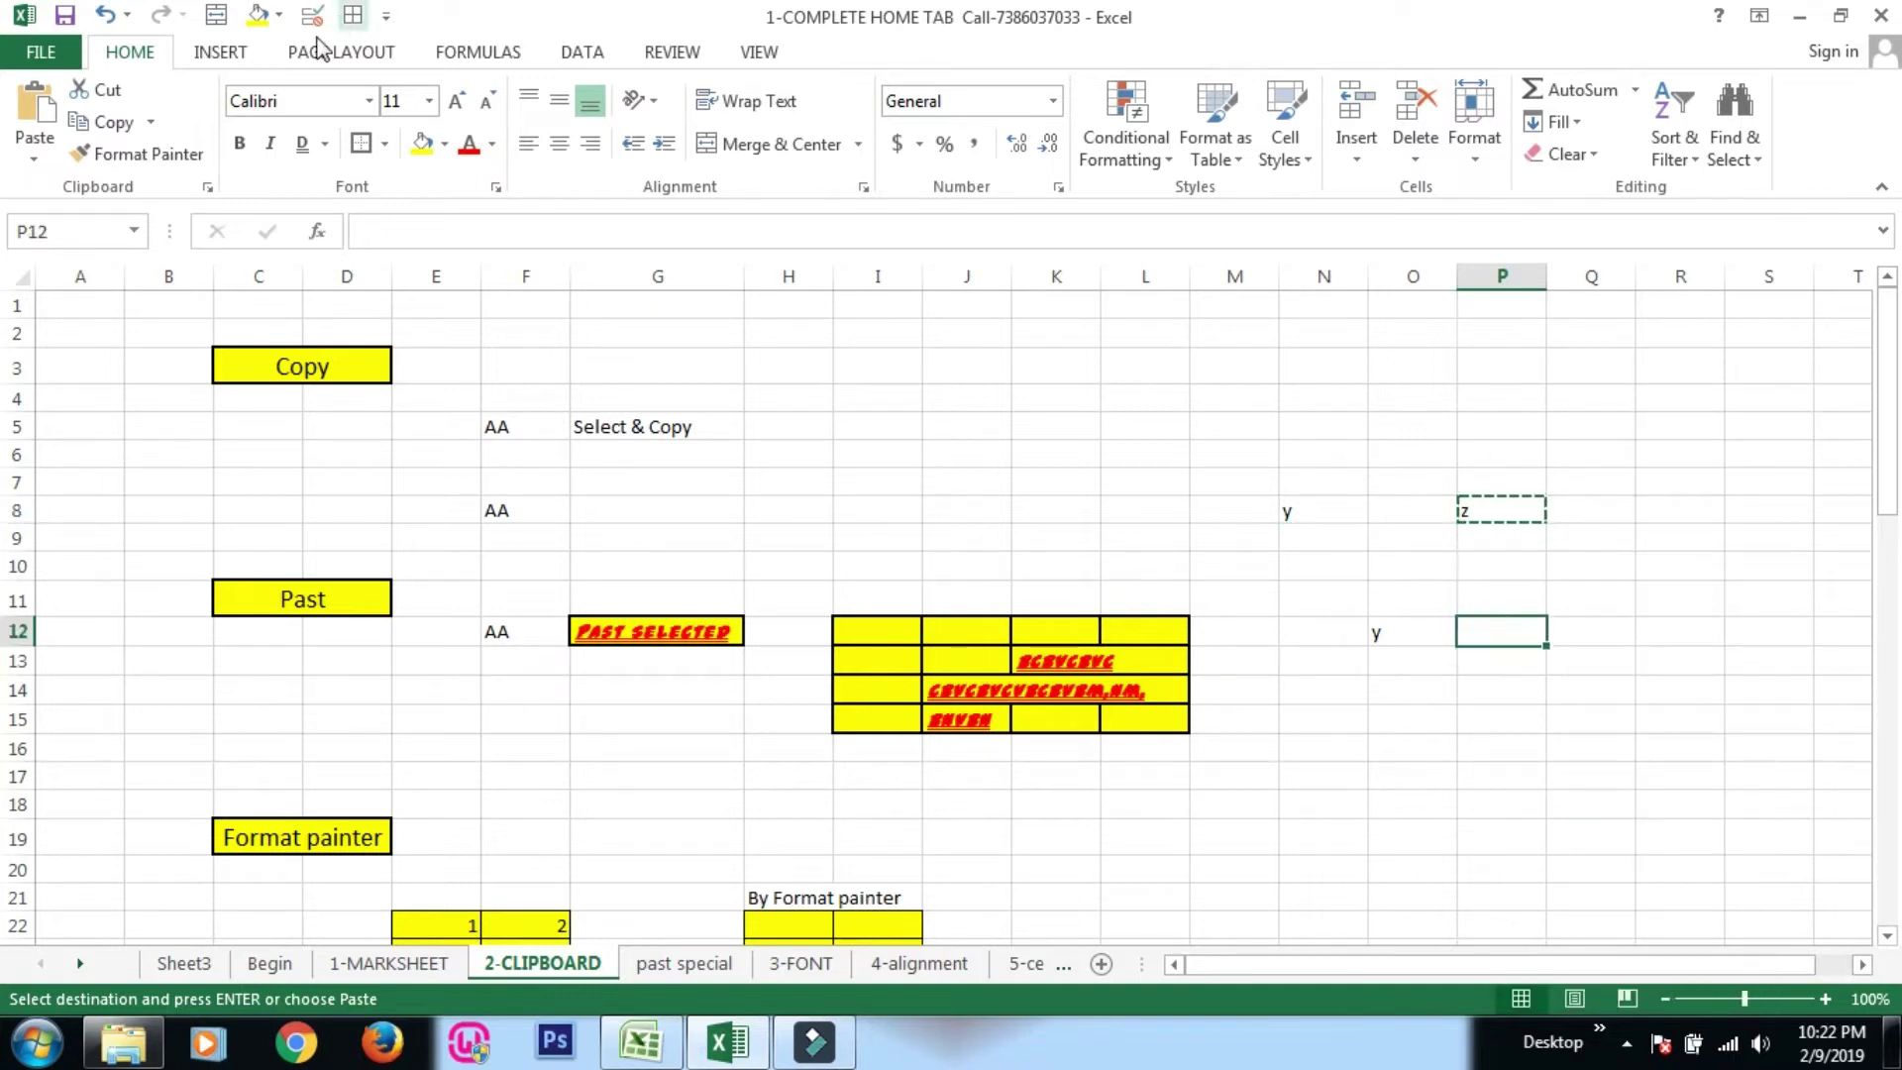
pyautogui.click(39, 111)
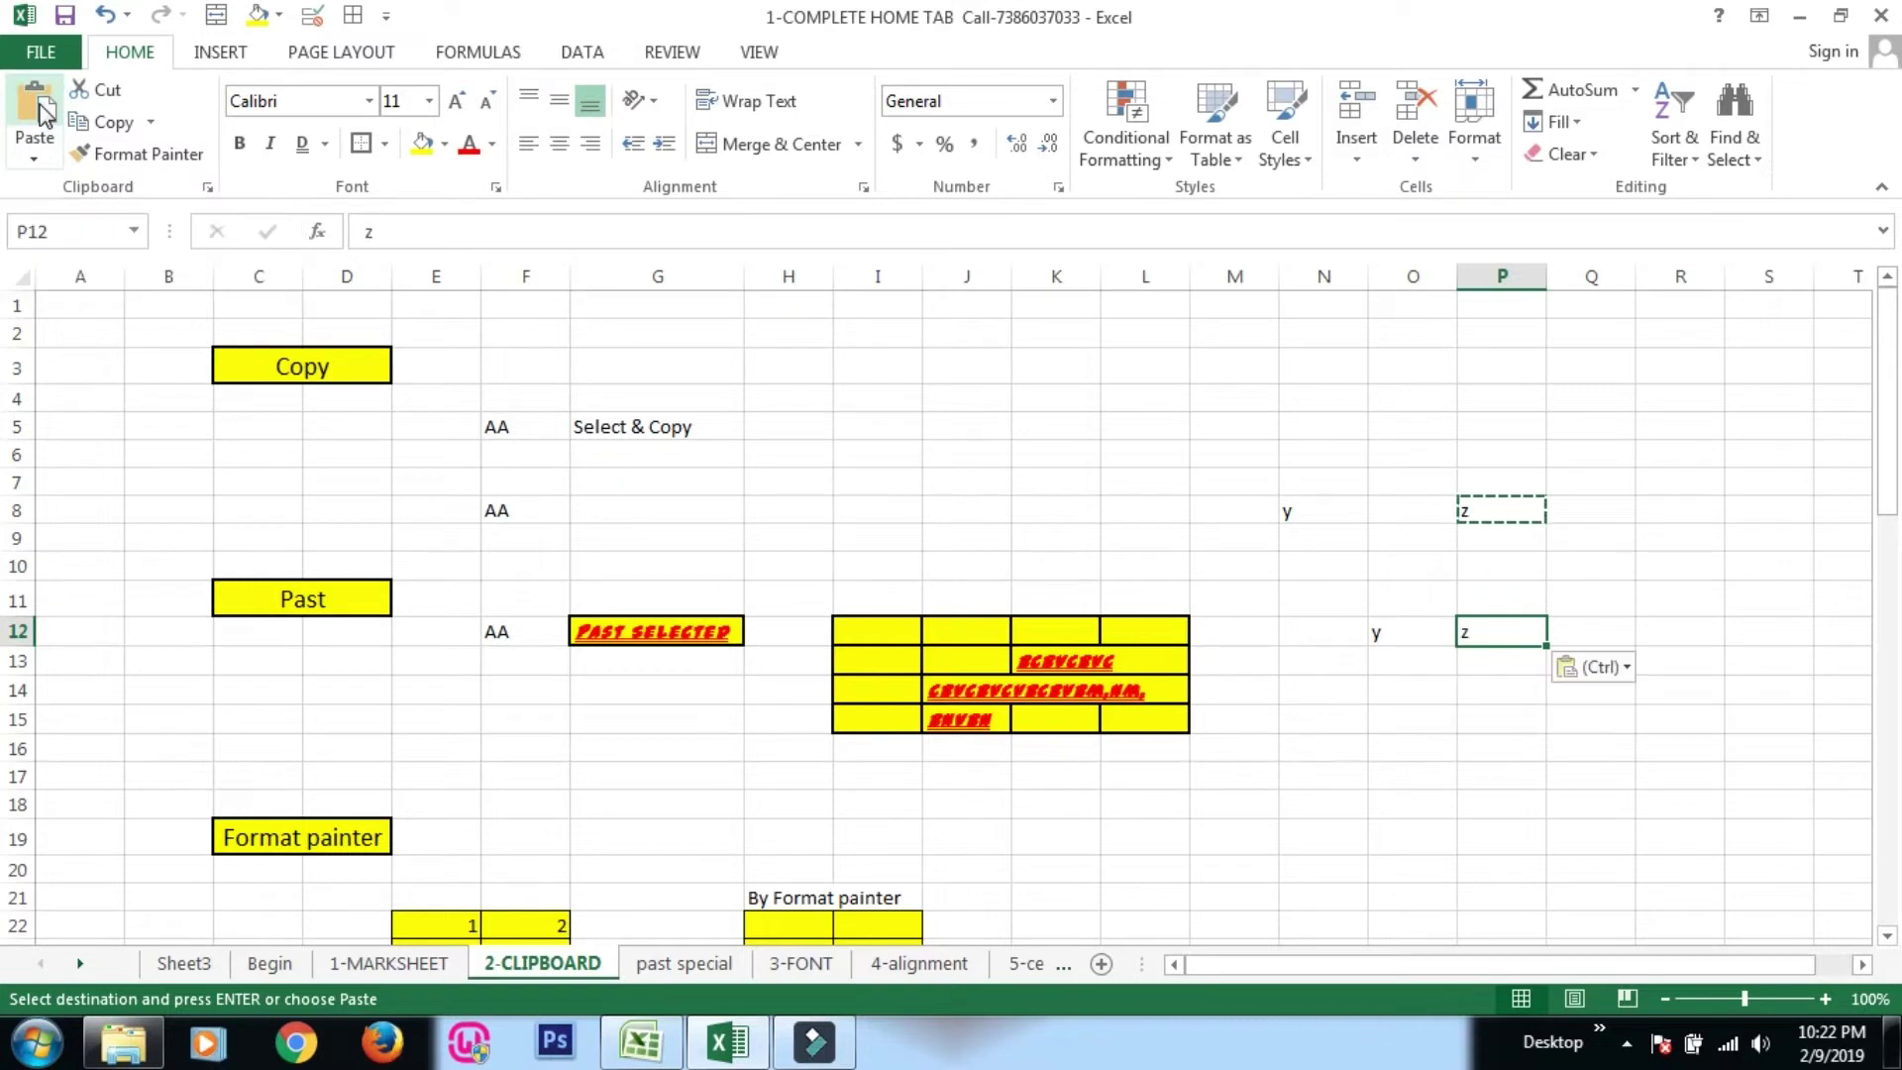
pyautogui.click(1394, 686)
pyautogui.rightClick(1394, 686)
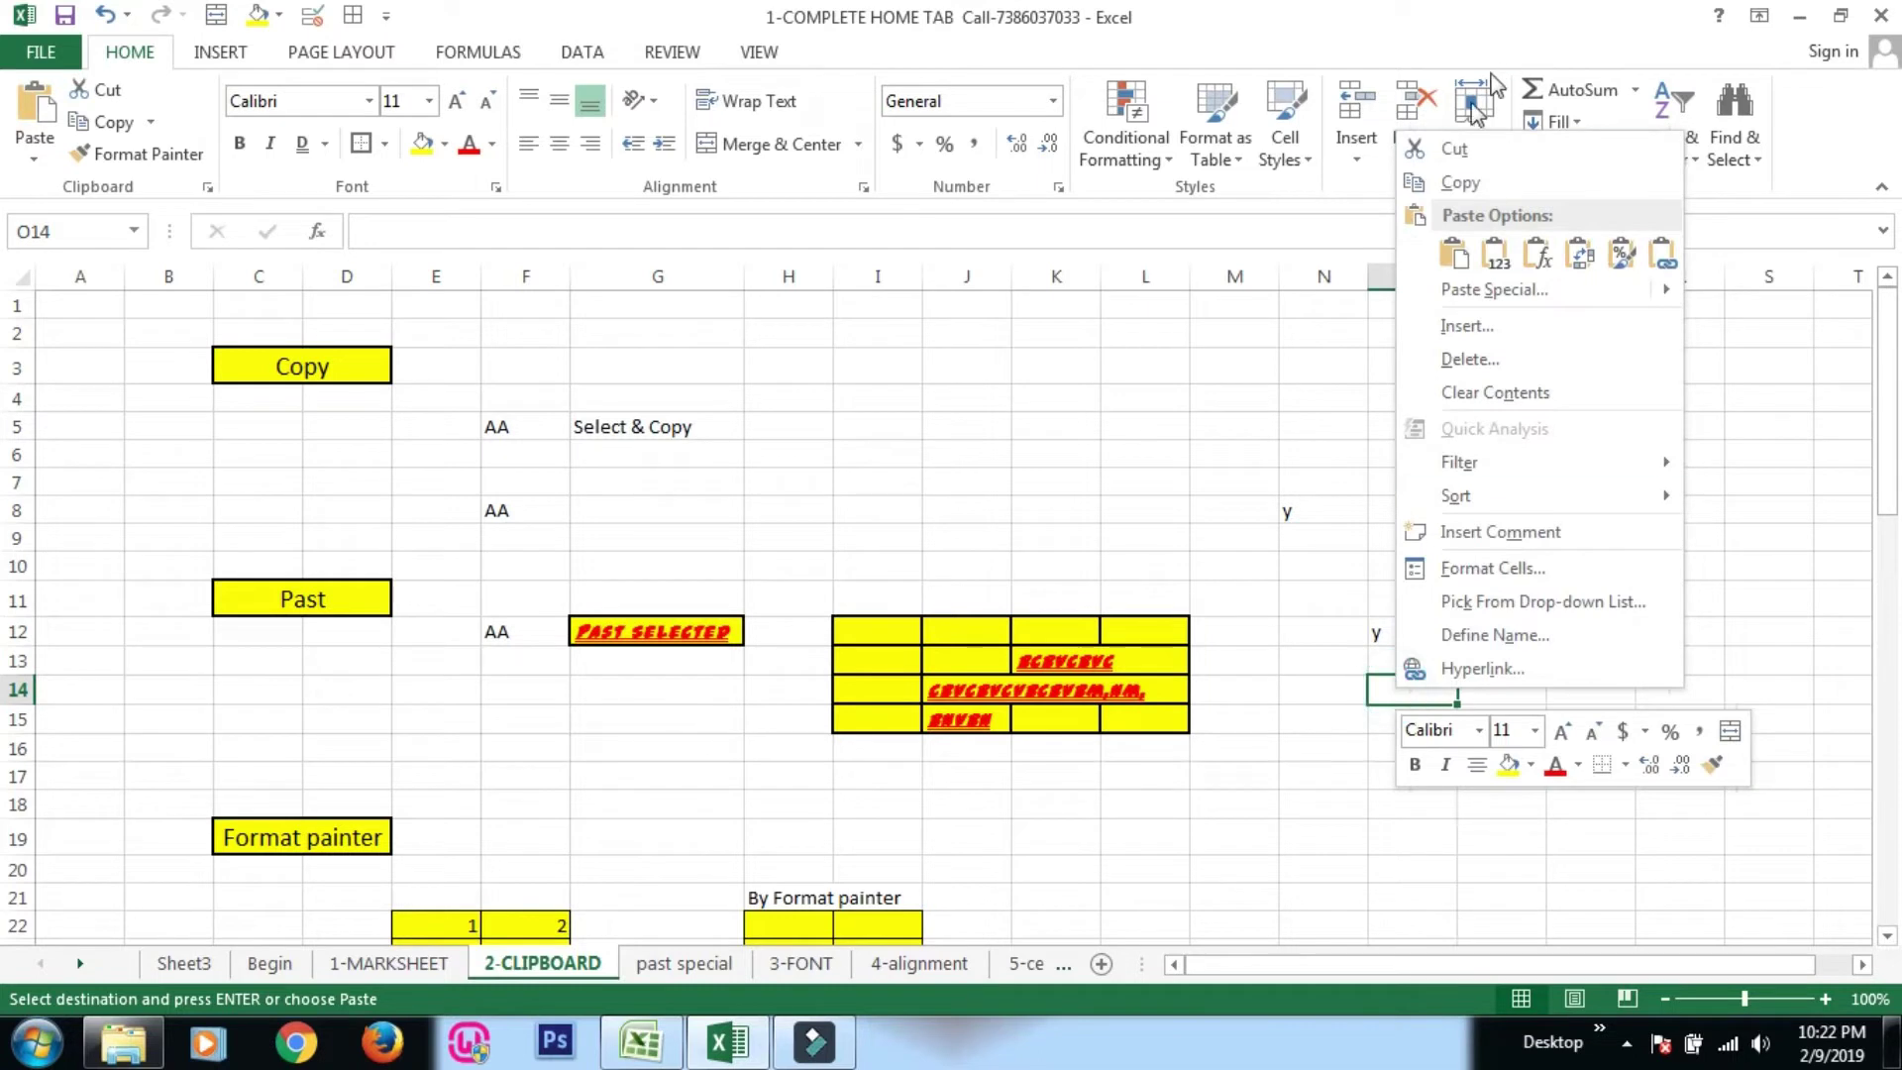
pyautogui.click(32, 122)
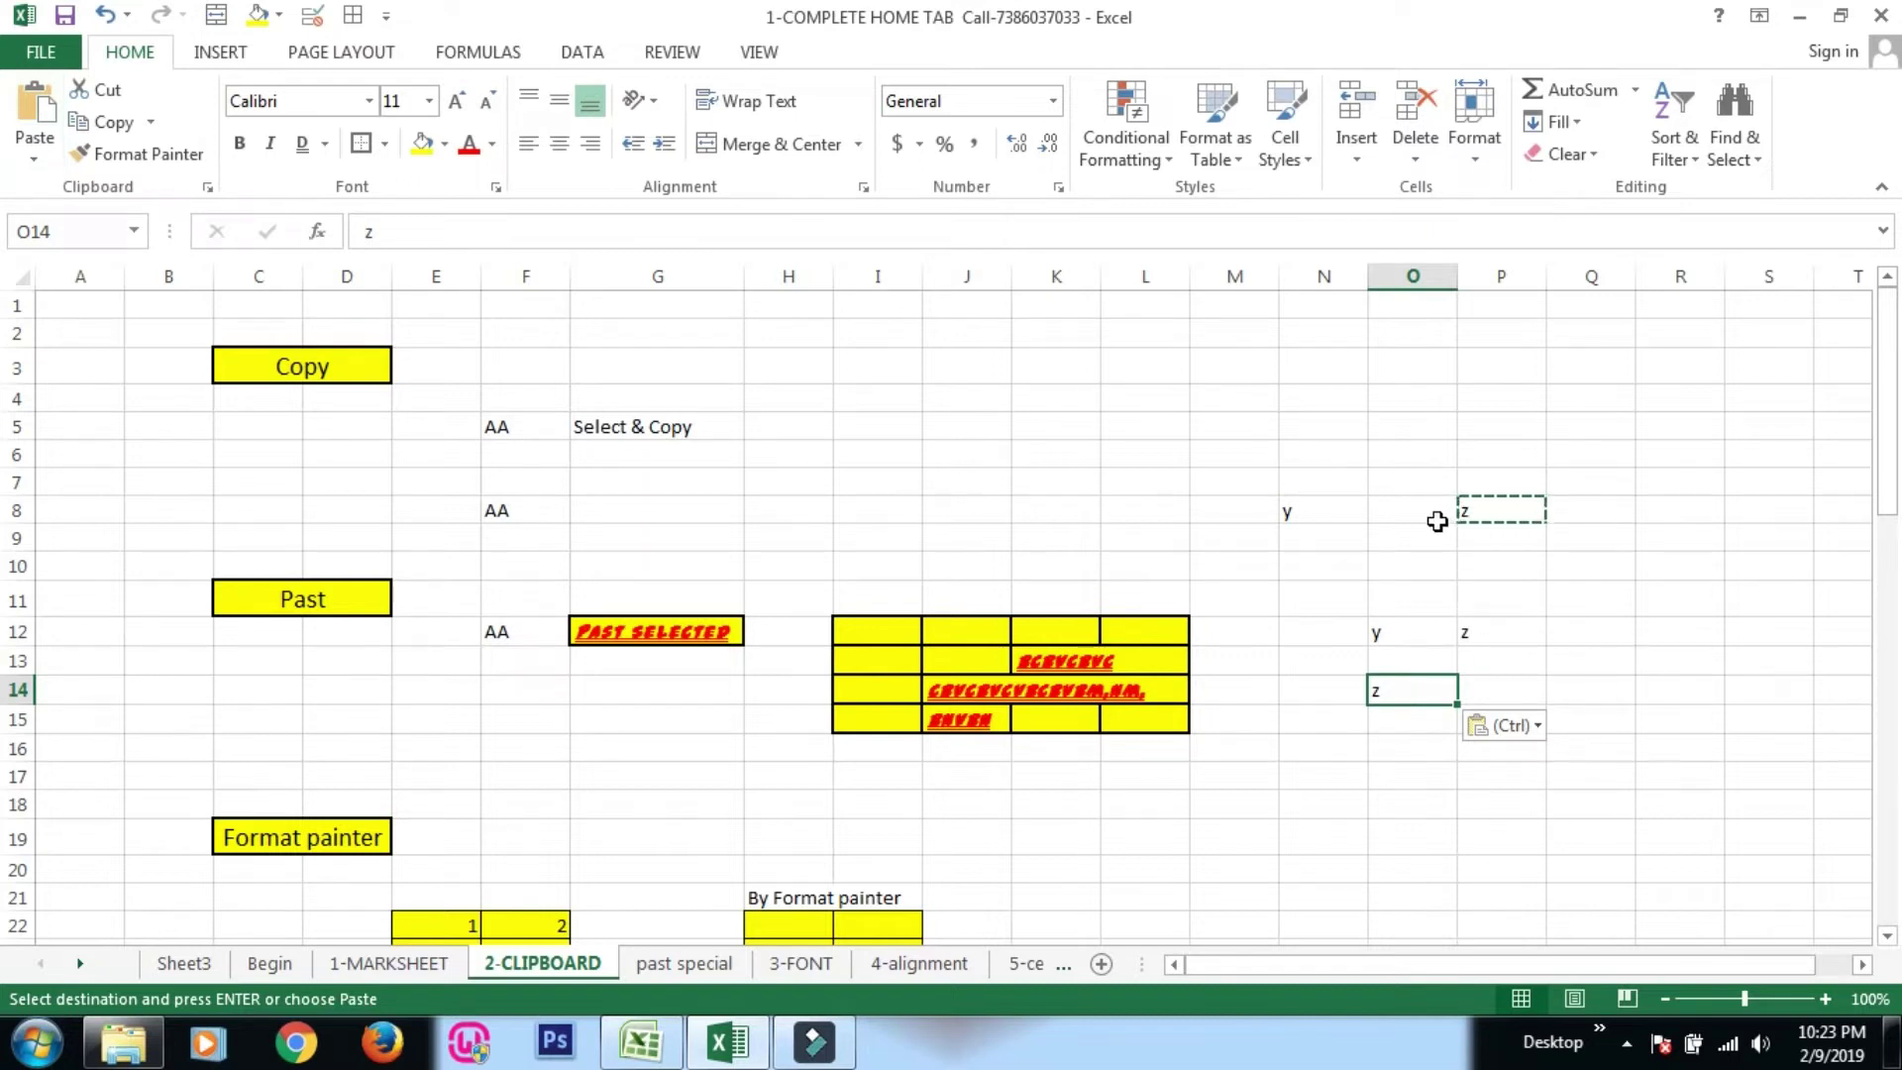
# - Show the Clipboard pane and enter 1 in I3 and 3 in K3
pyautogui.click(208, 187)
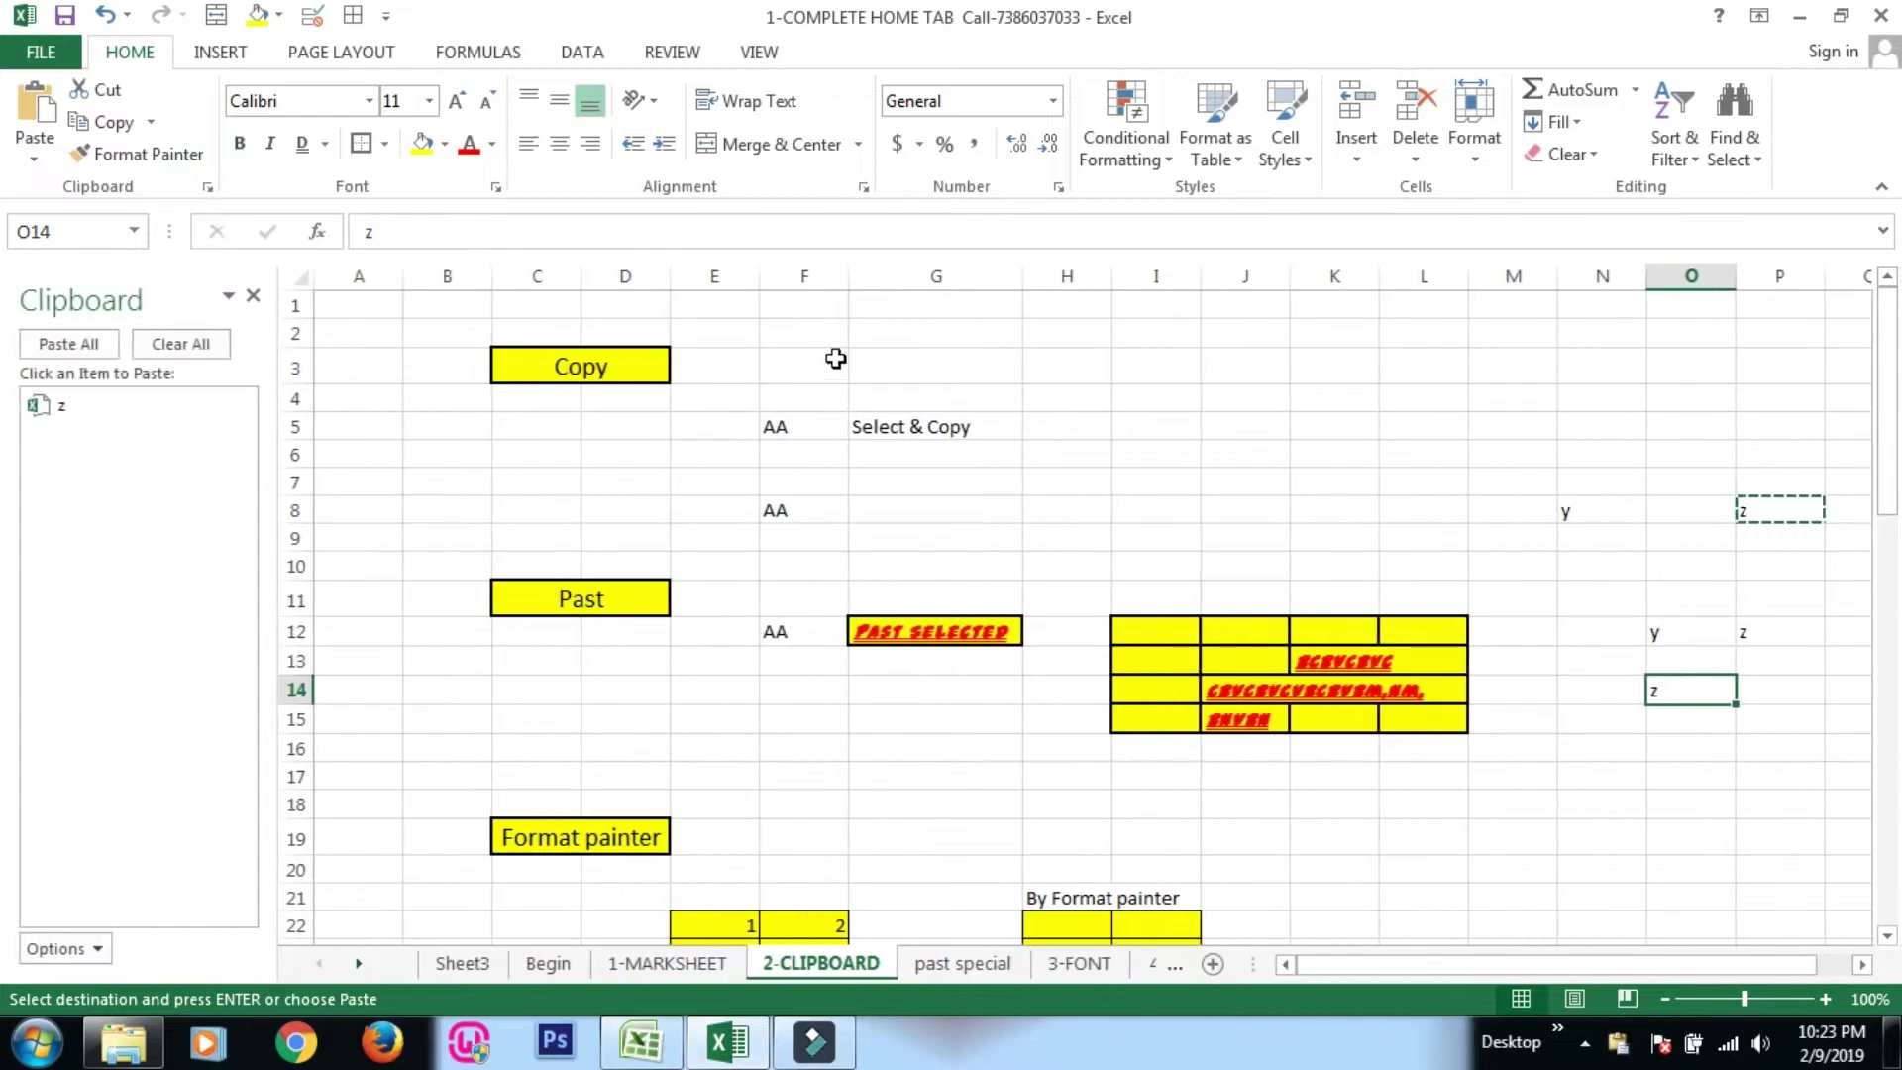
pyautogui.click(1603, 513)
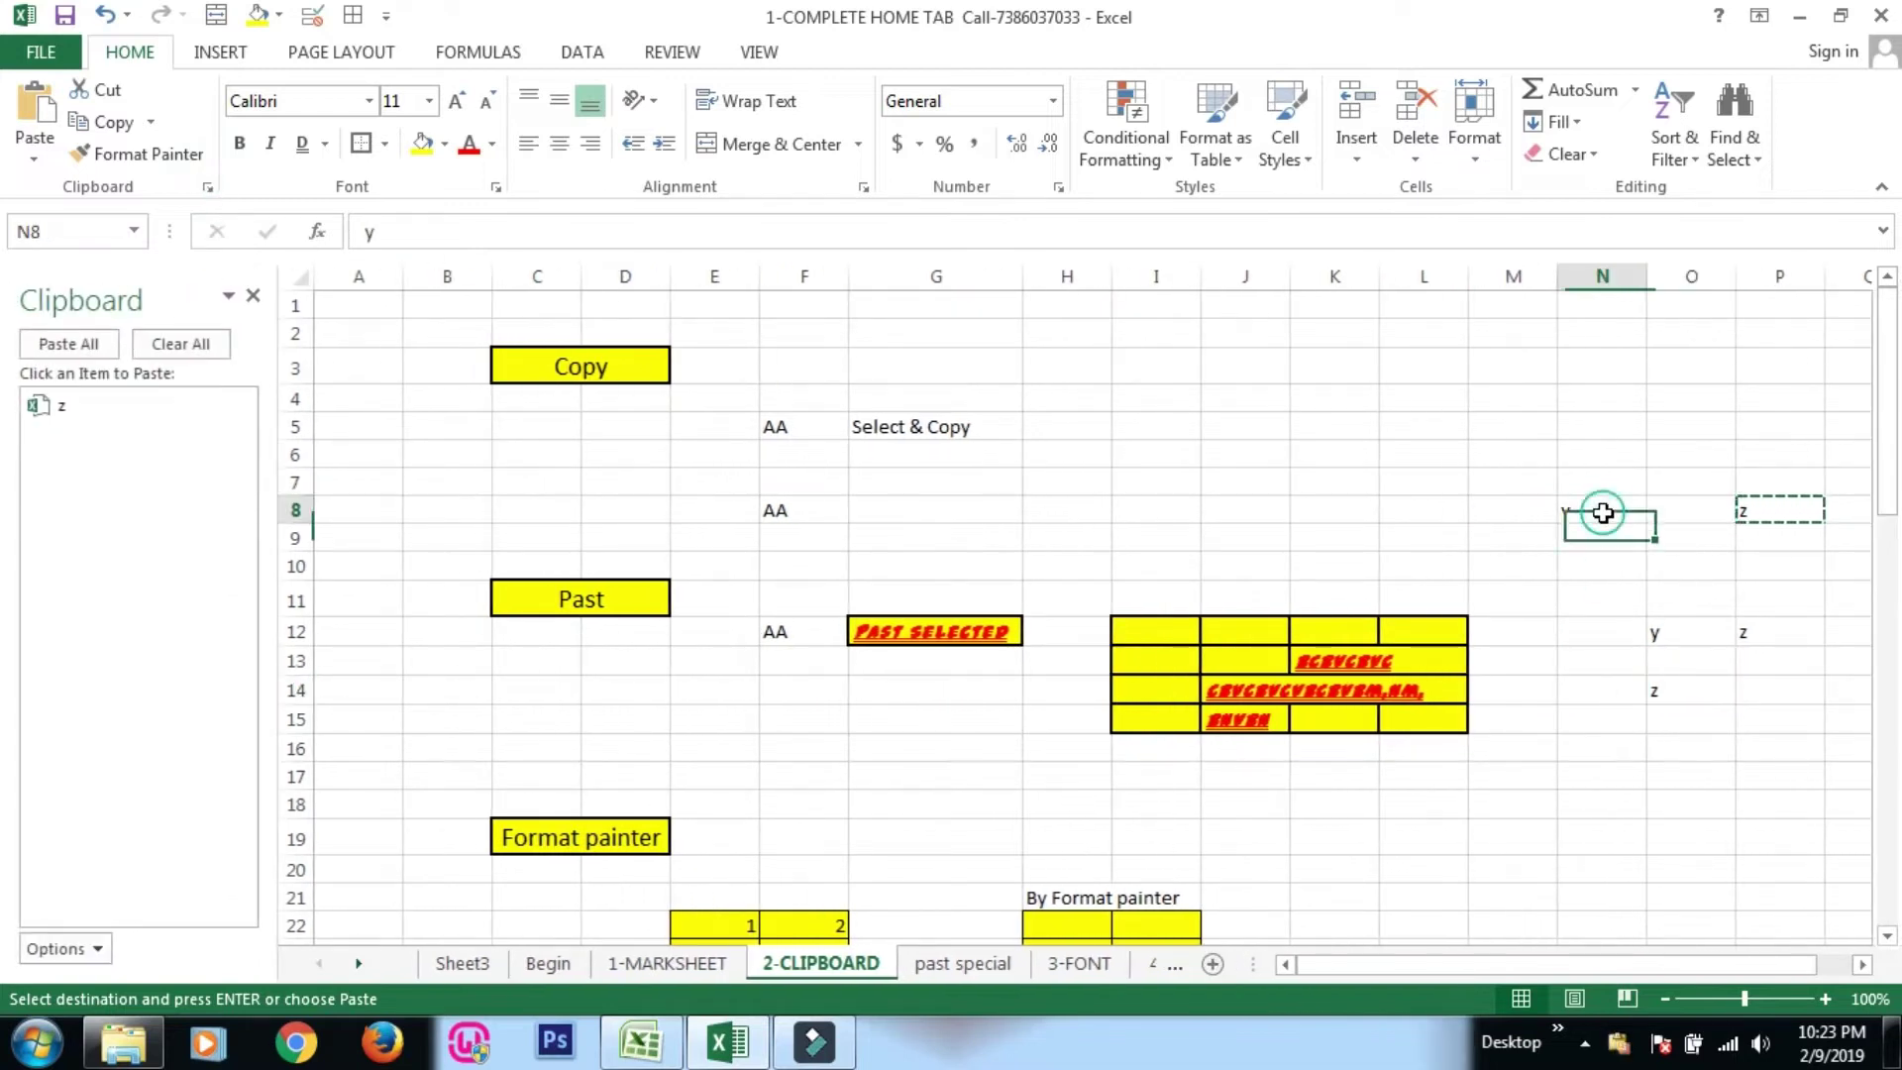
pyautogui.click(1155, 364)
pyautogui.press('Escape')
pyautogui.write('1')
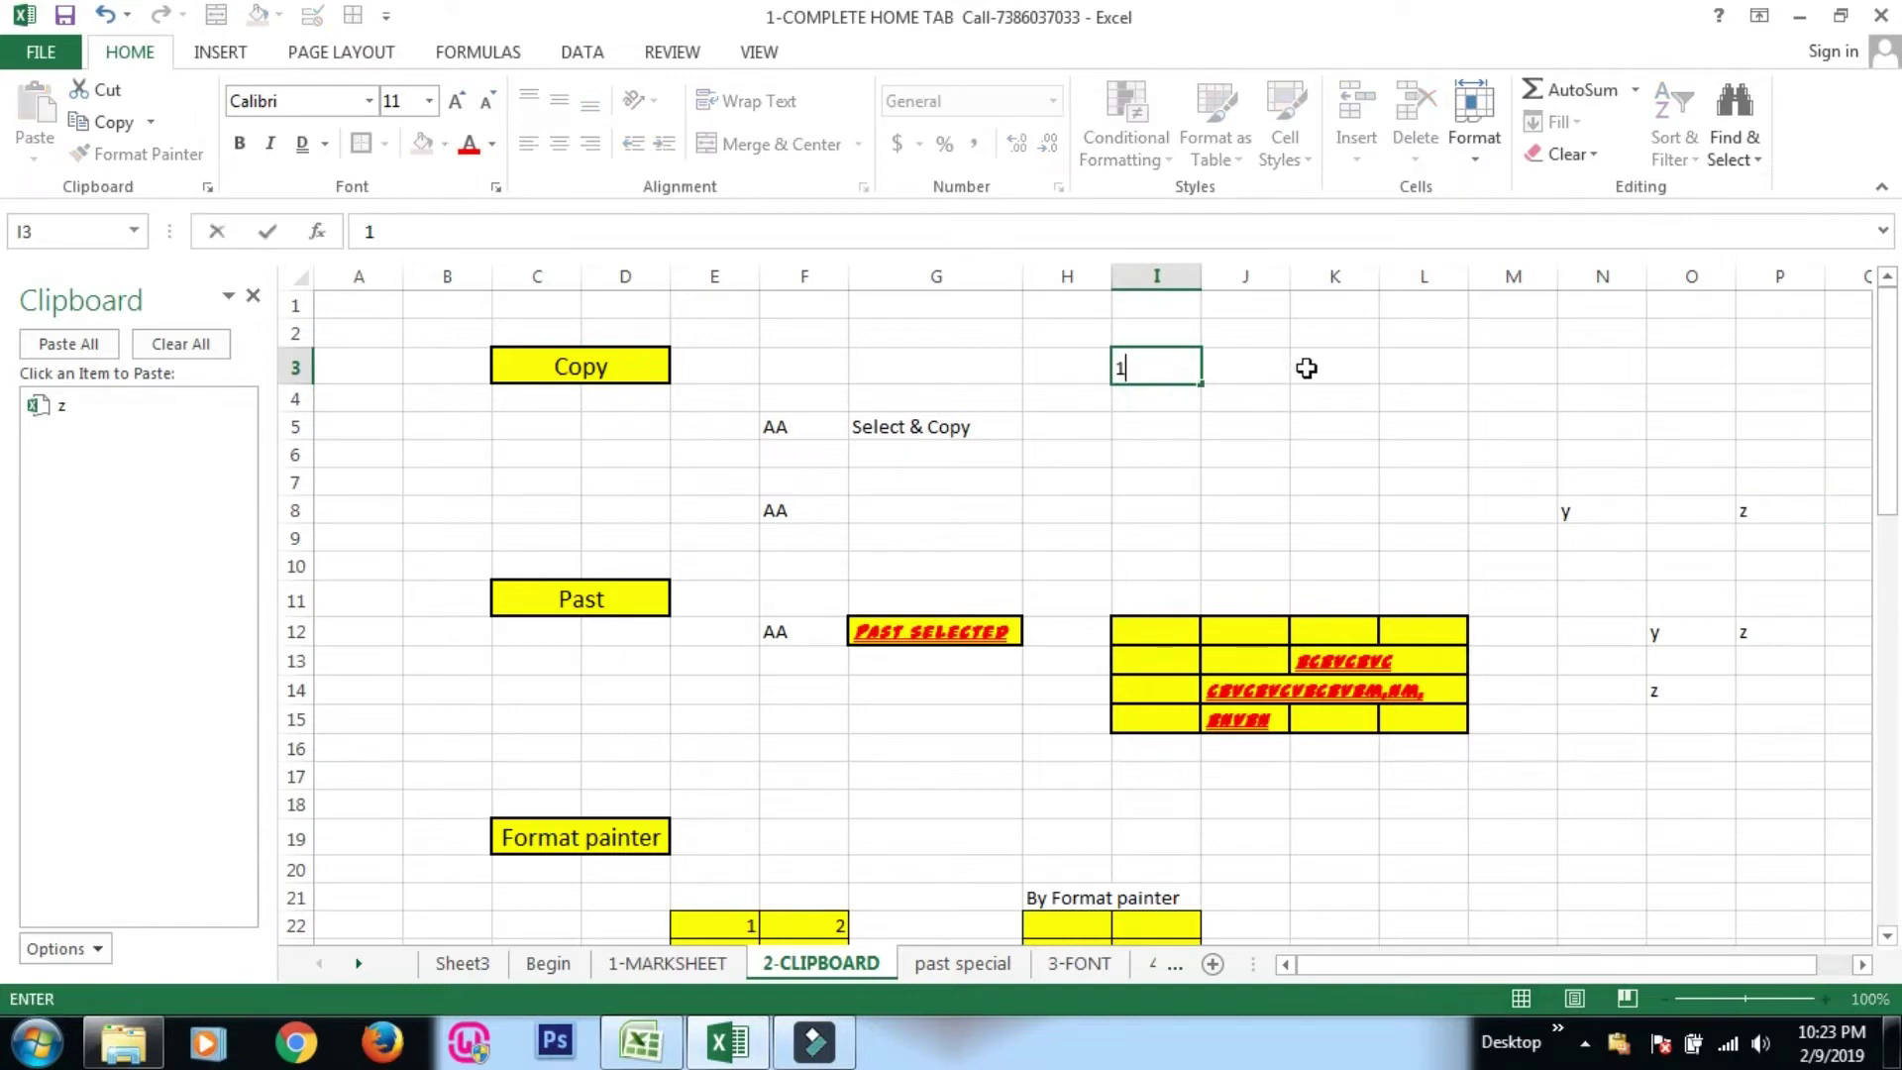
pyautogui.click(1309, 370)
pyautogui.write('3')
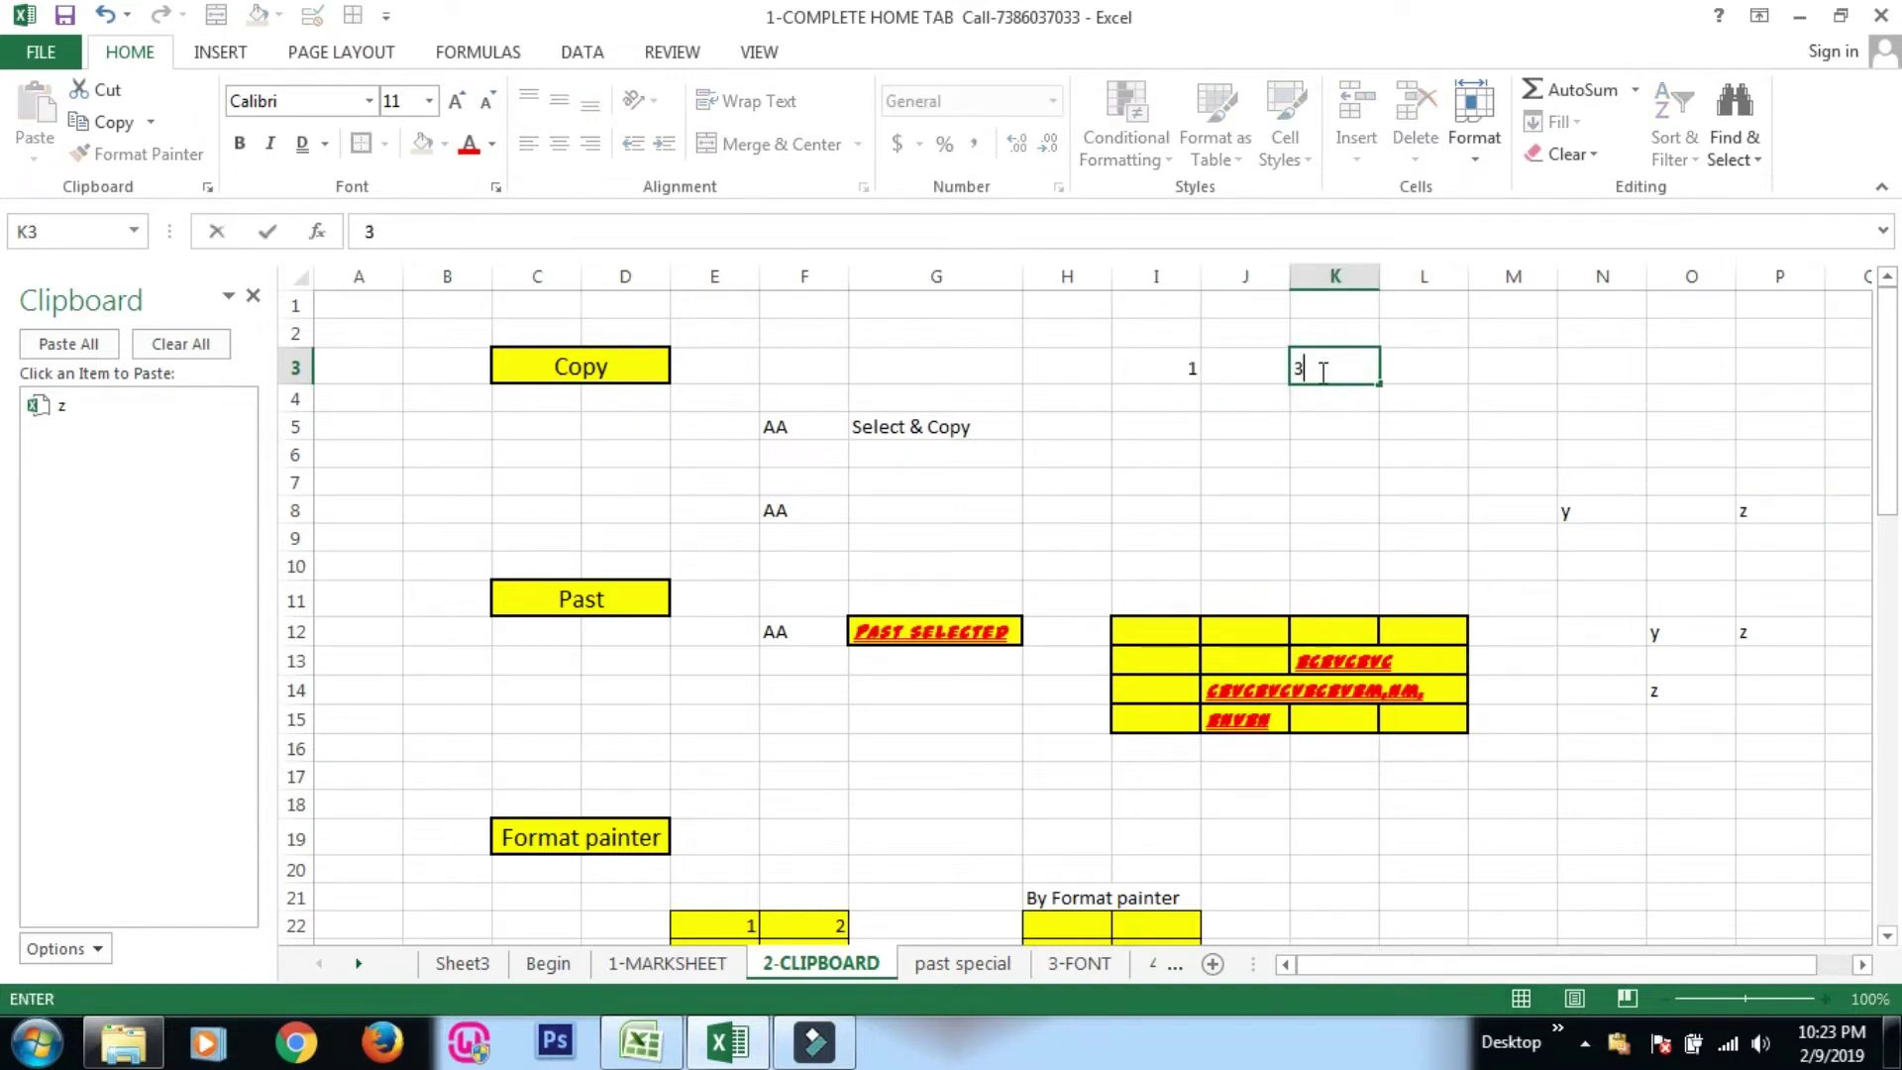
pyautogui.click(1171, 371)
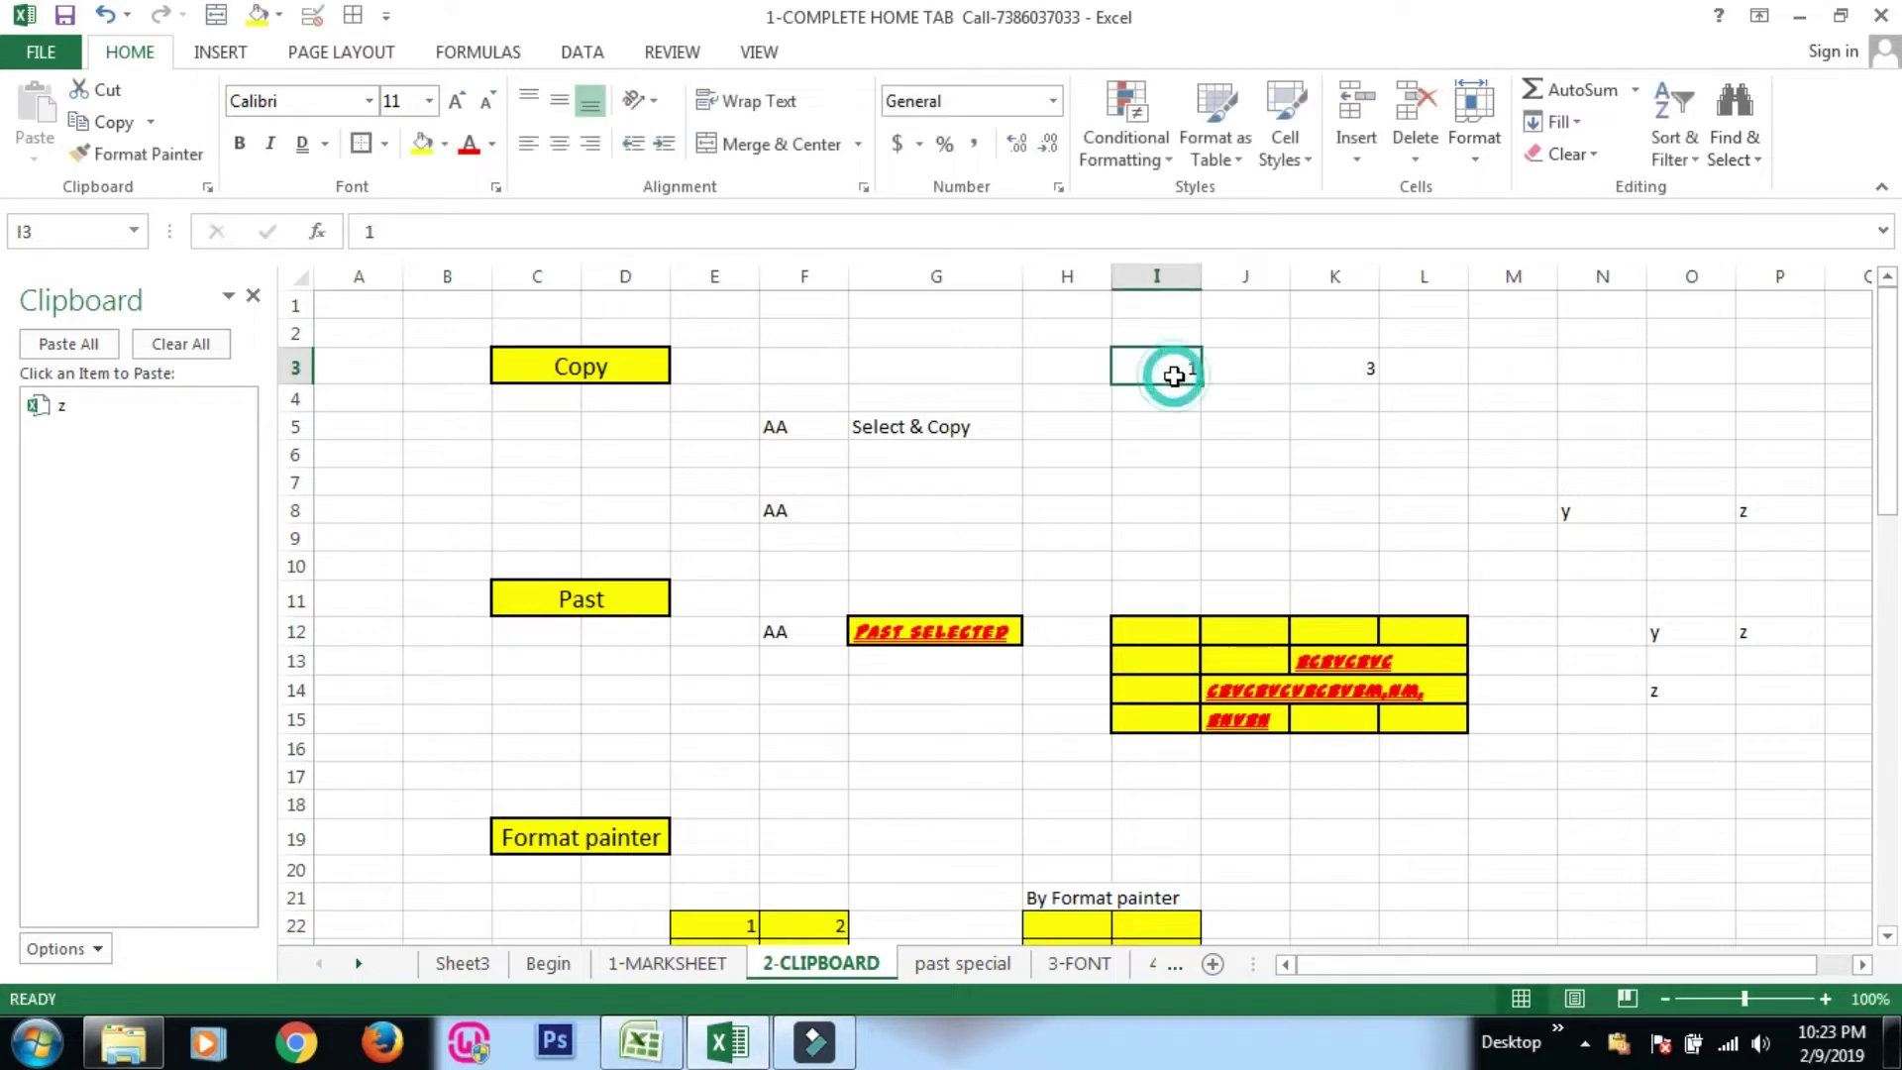
# - Copy I3 and K3 to the clipboard, then paste 3 into I6 and z into J6
pyautogui.click(104, 121)
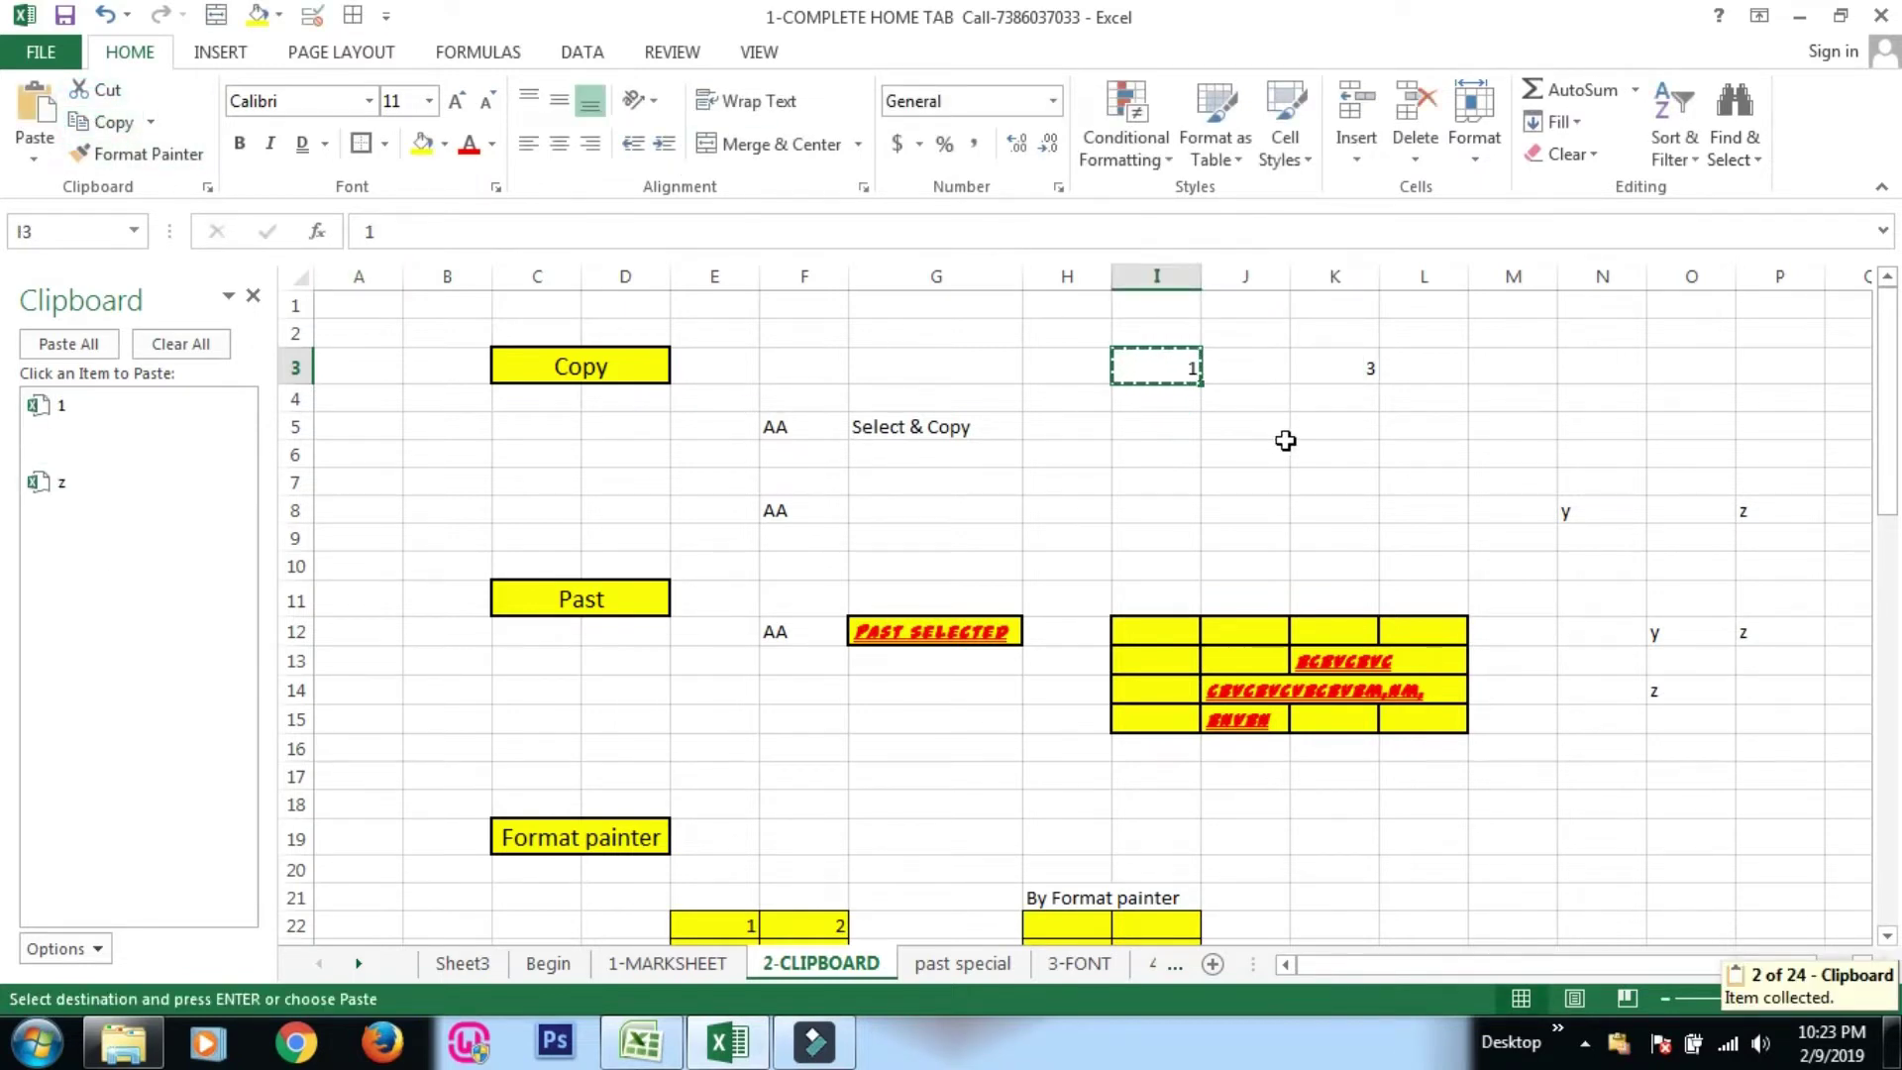
pyautogui.click(1345, 368)
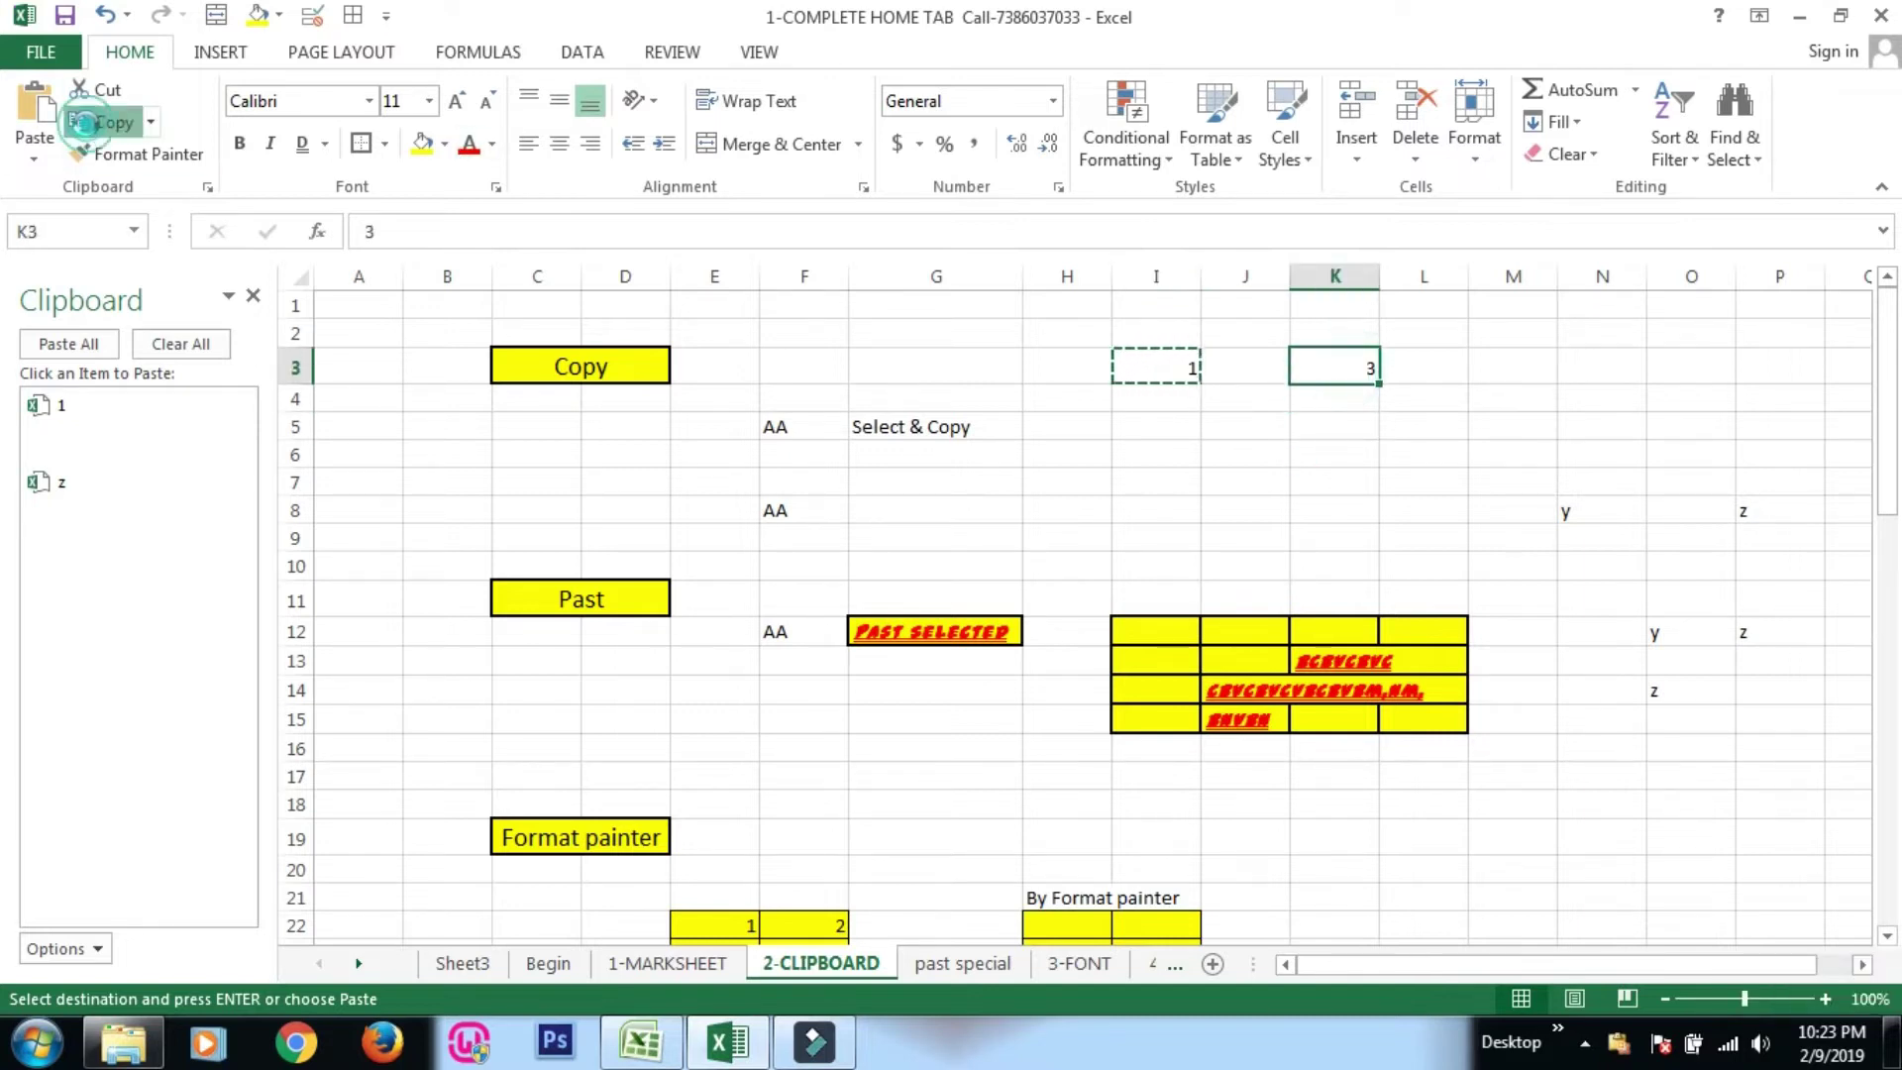
pyautogui.click(104, 122)
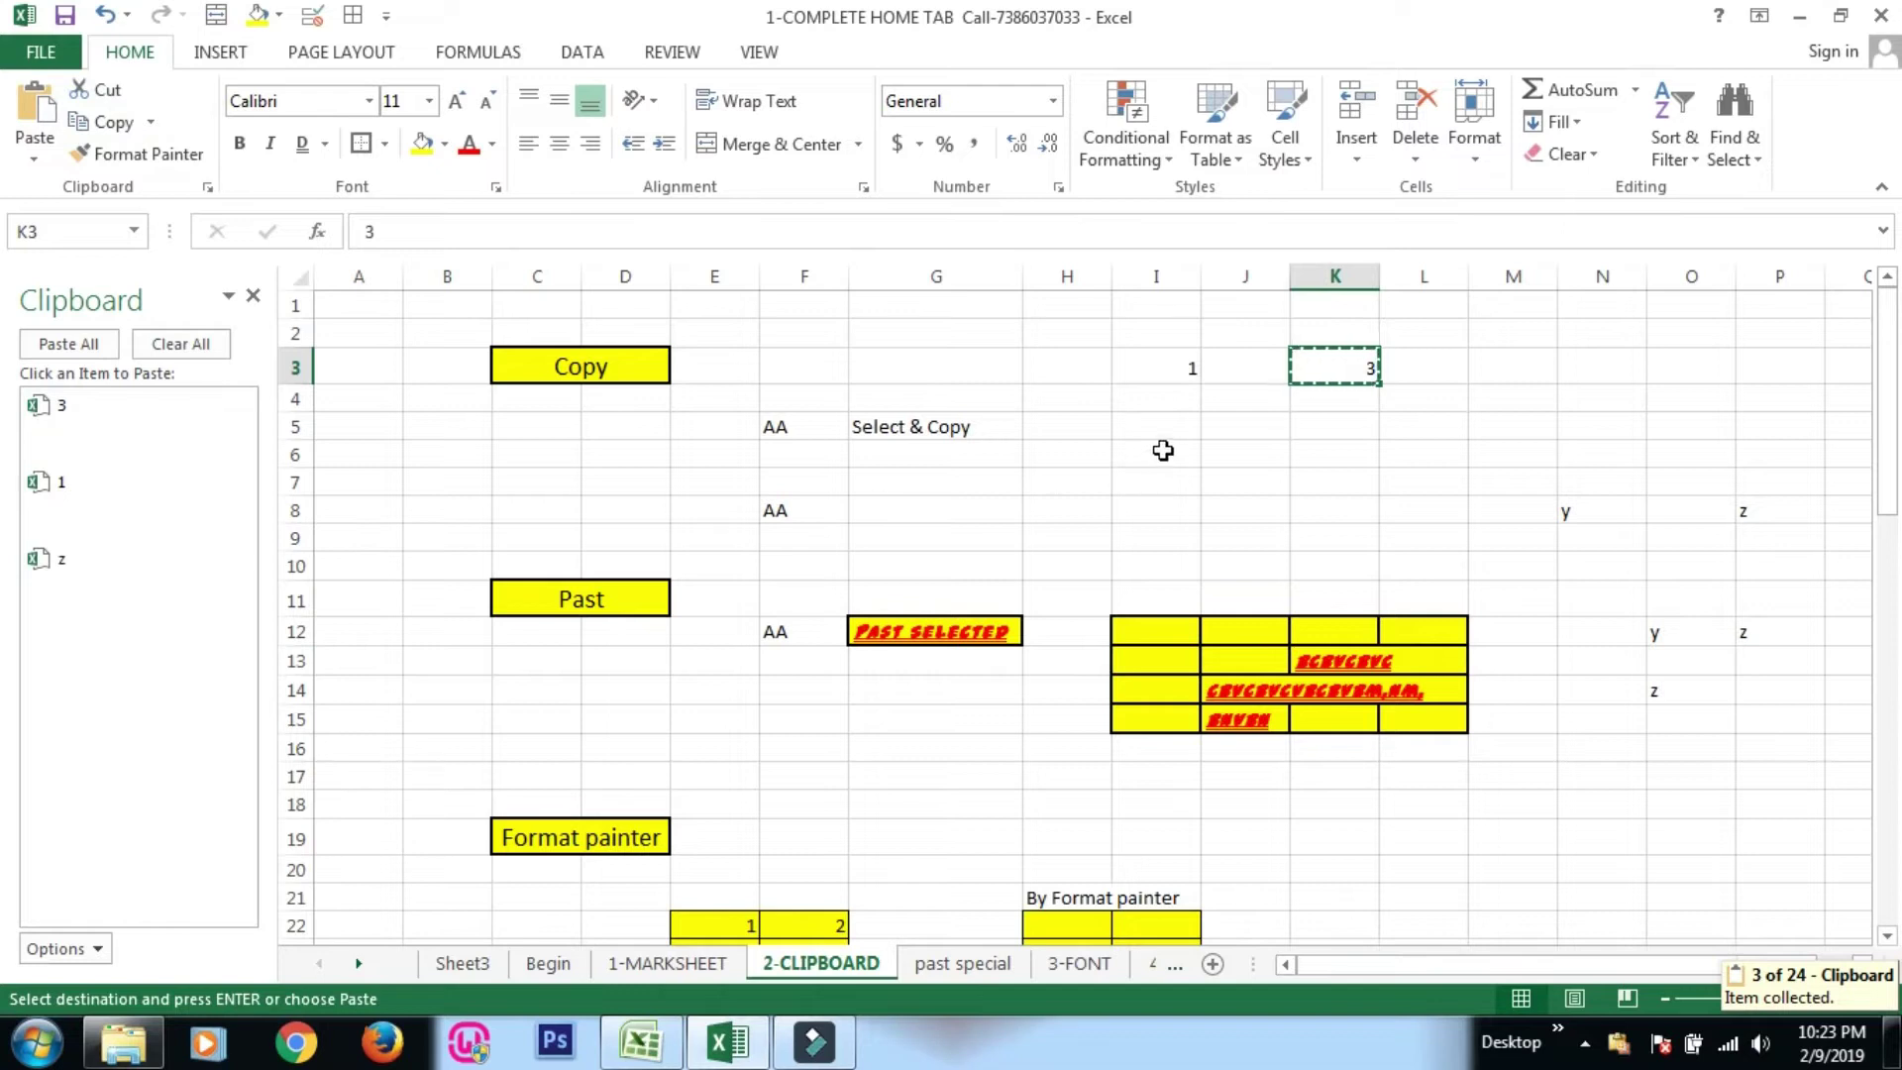
pyautogui.click(1163, 451)
pyautogui.click(61, 404)
pyautogui.click(1235, 456)
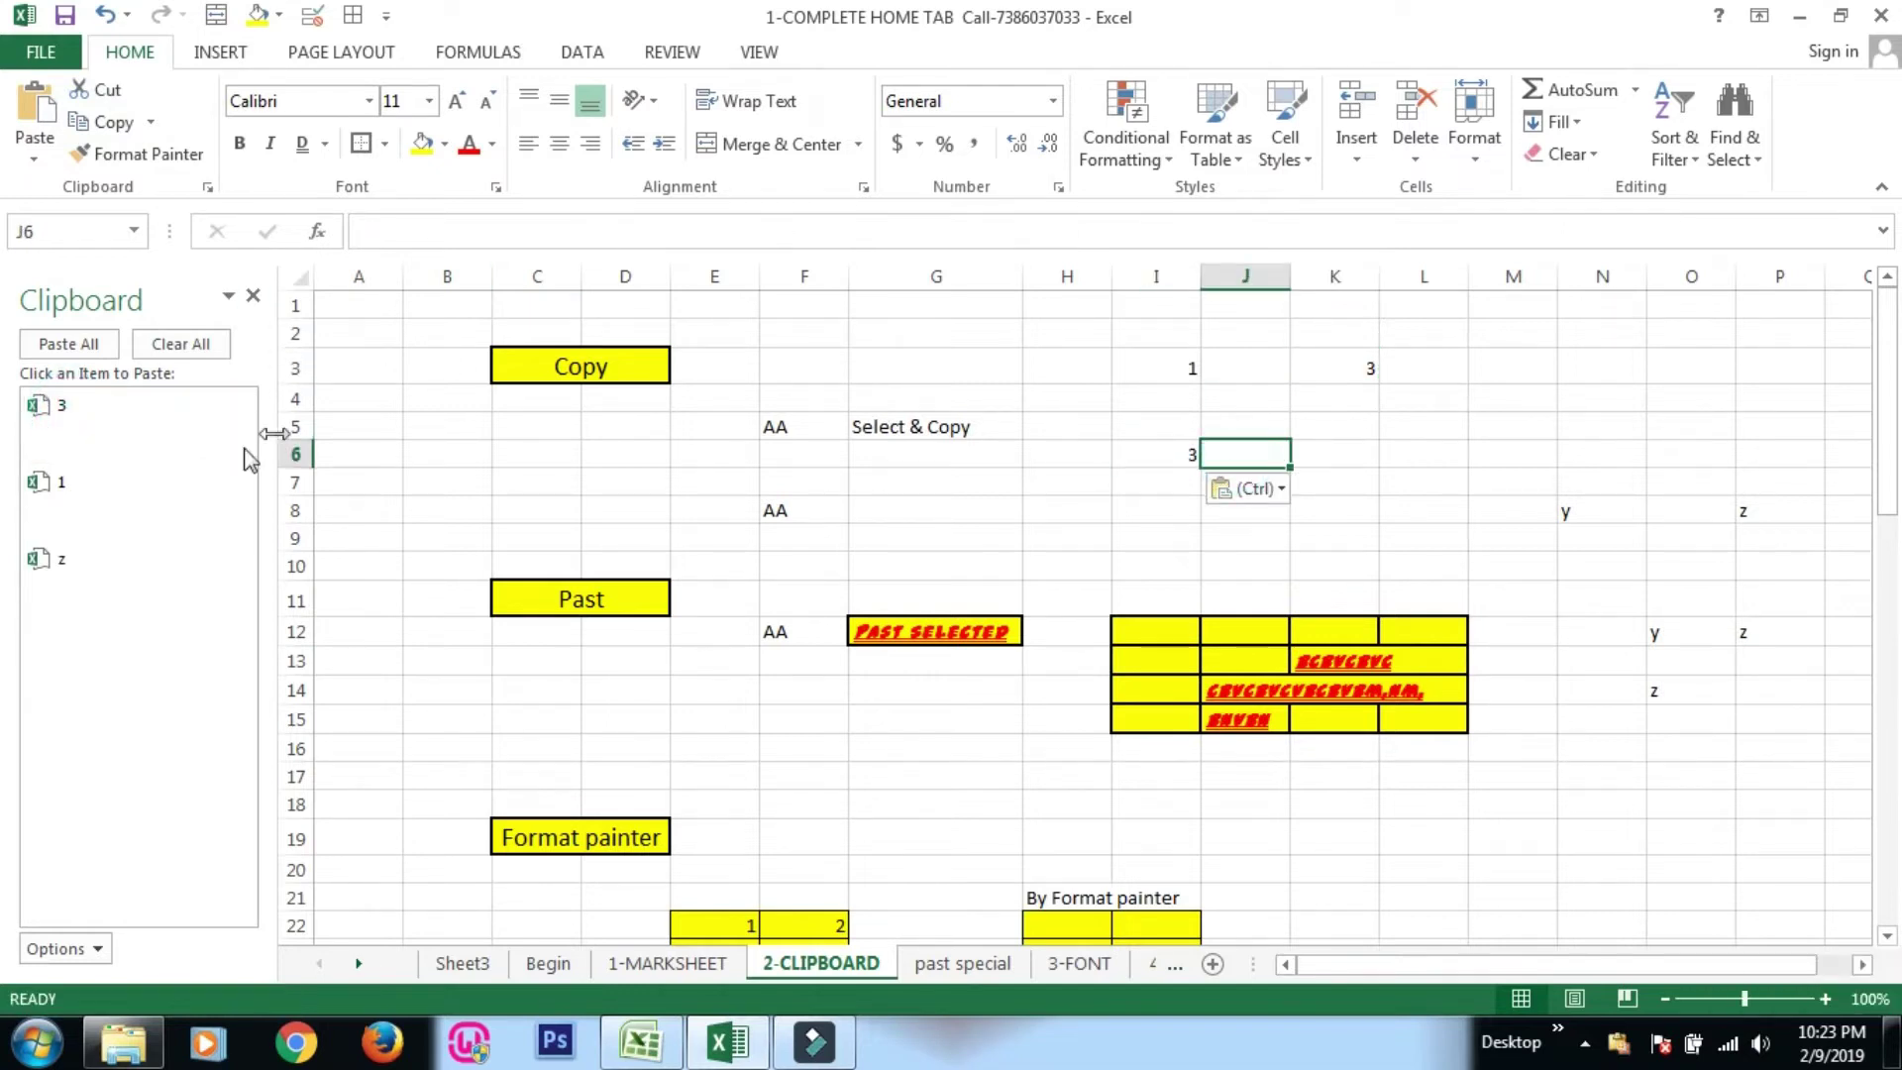
pyautogui.click(91, 500)
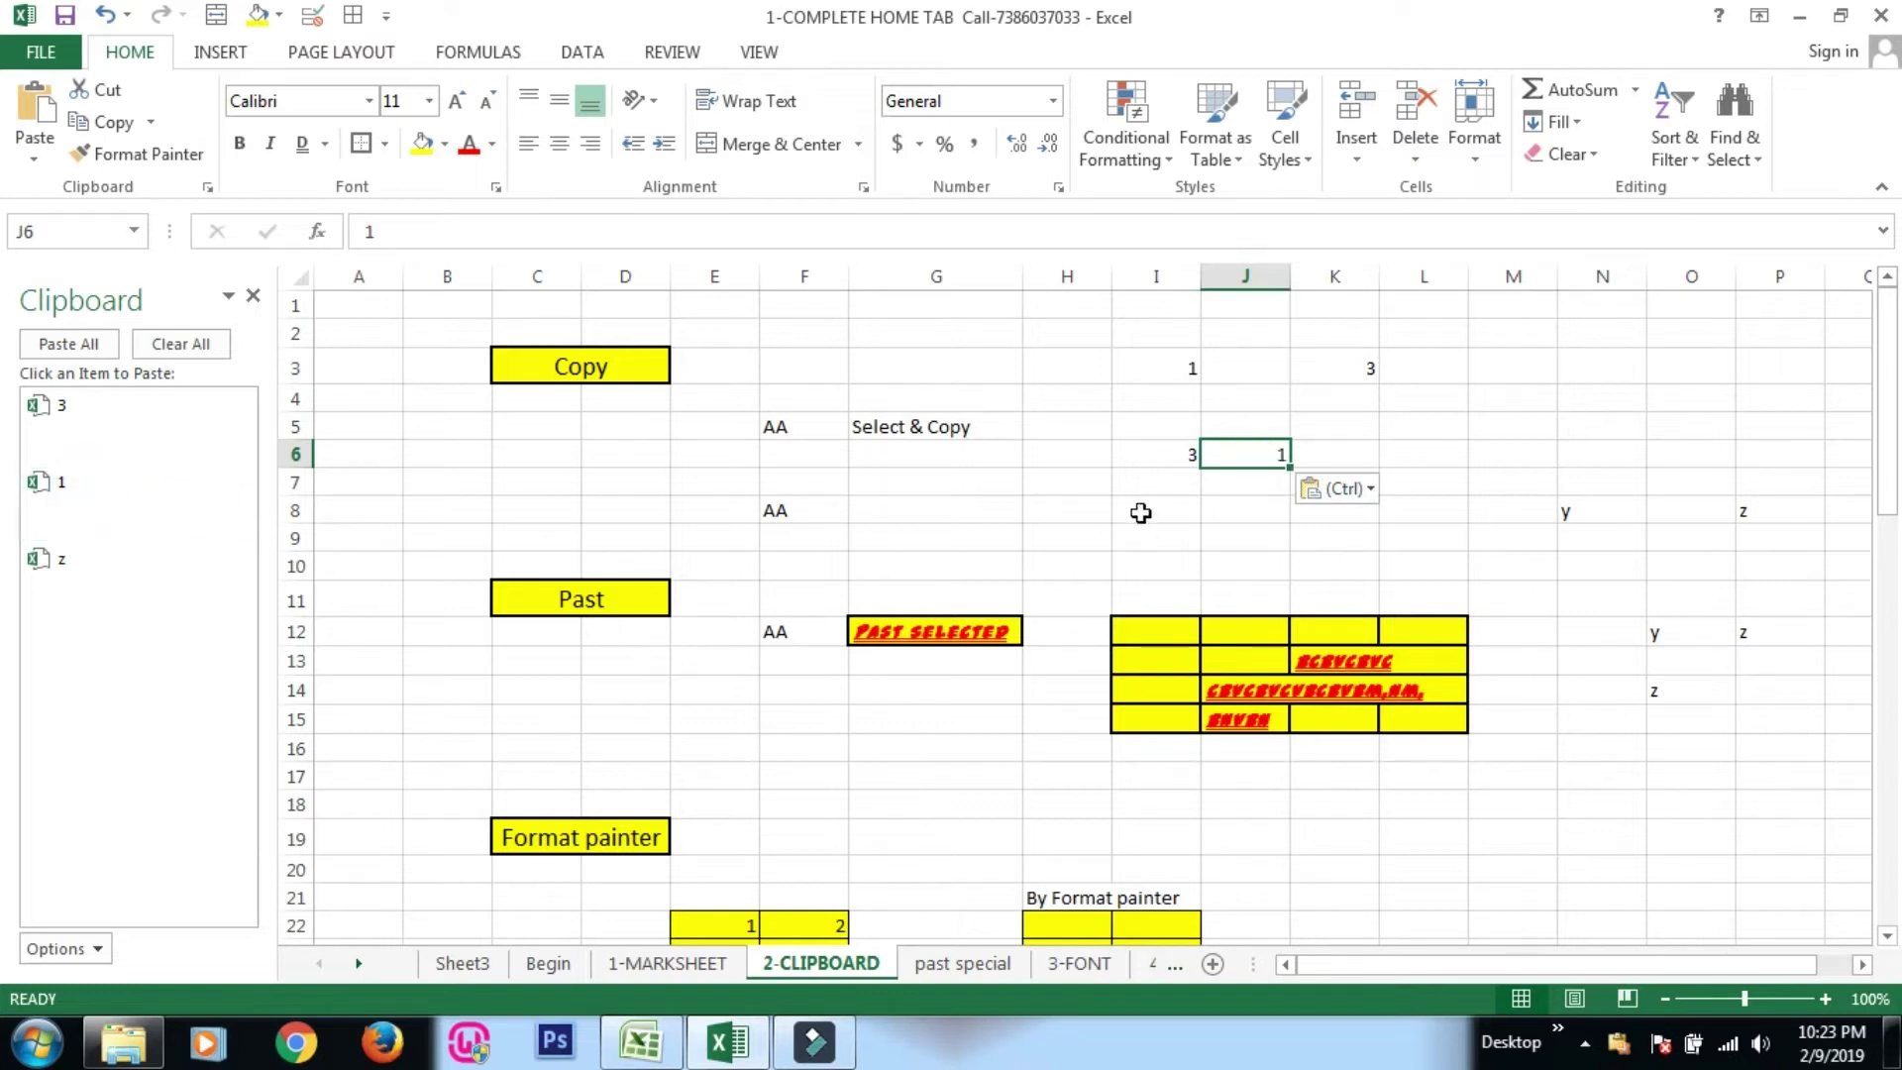
pyautogui.click(72, 574)
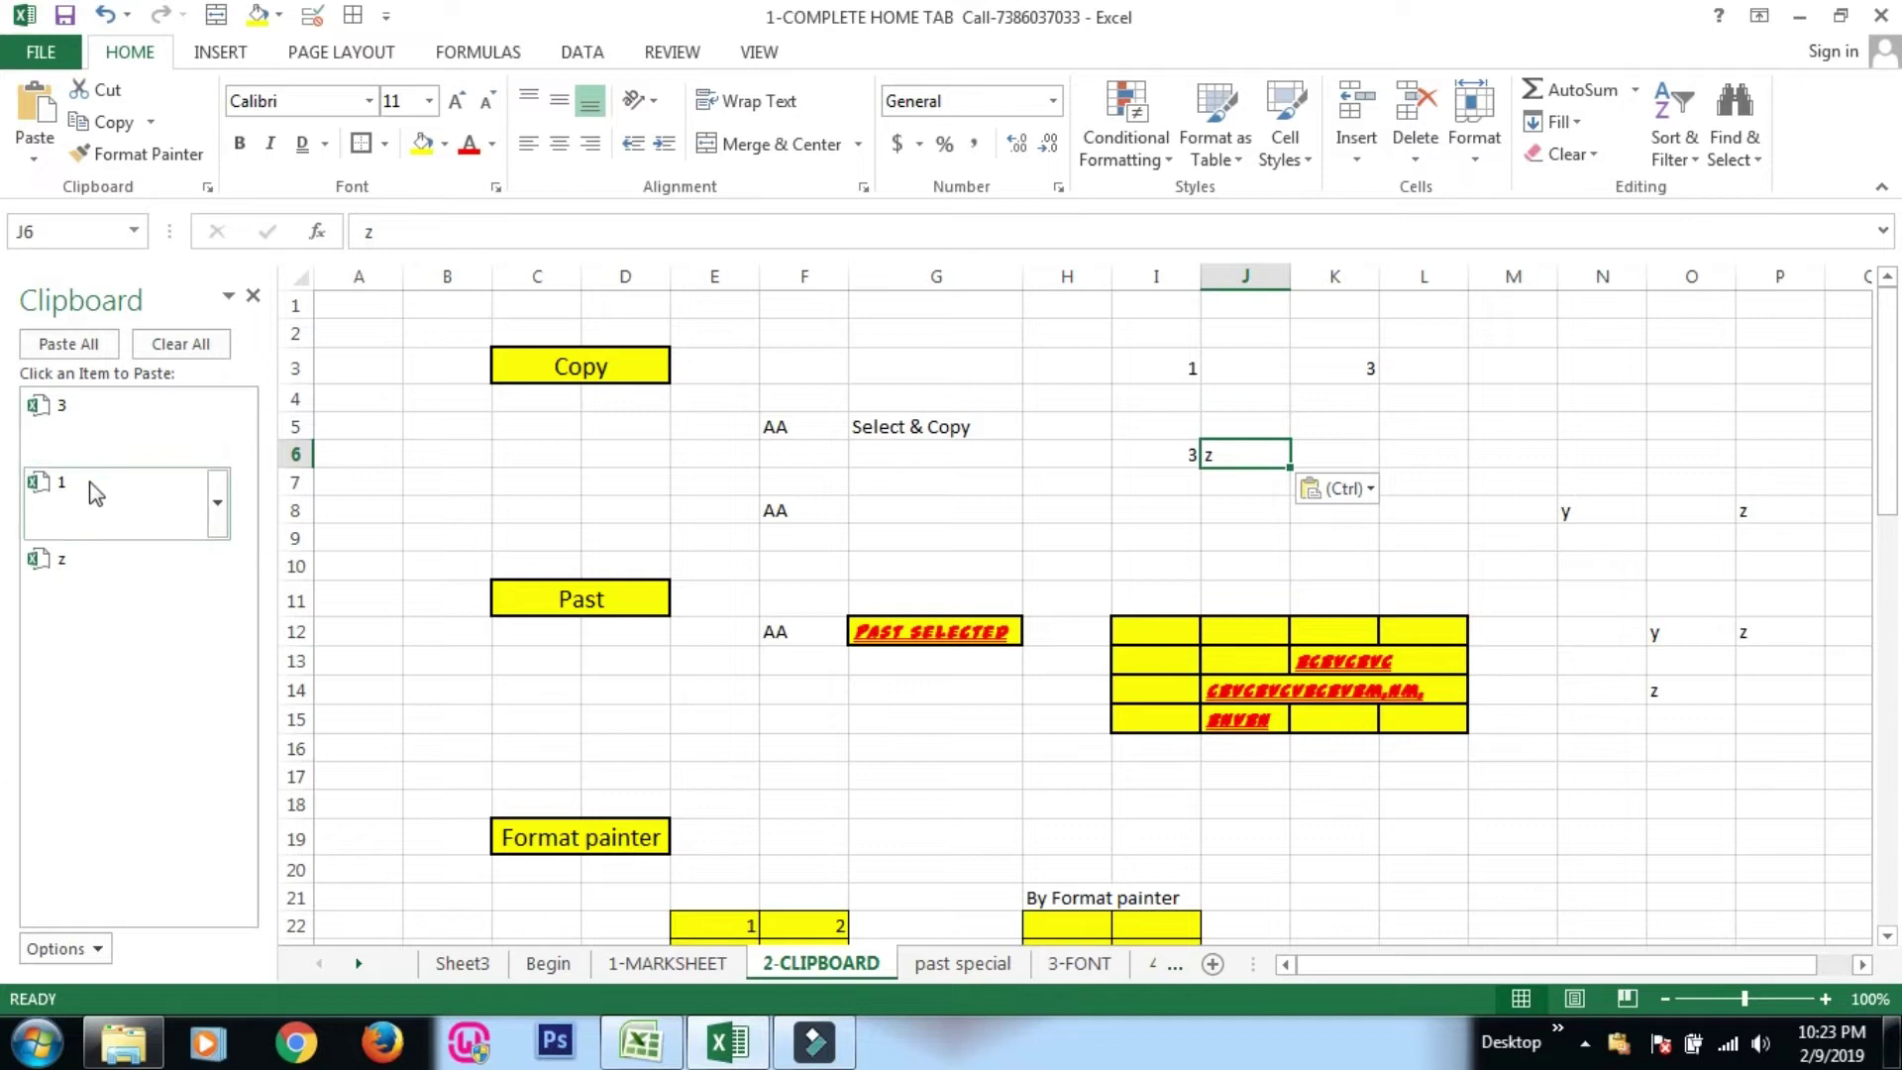
pyautogui.moveTo(119, 424)
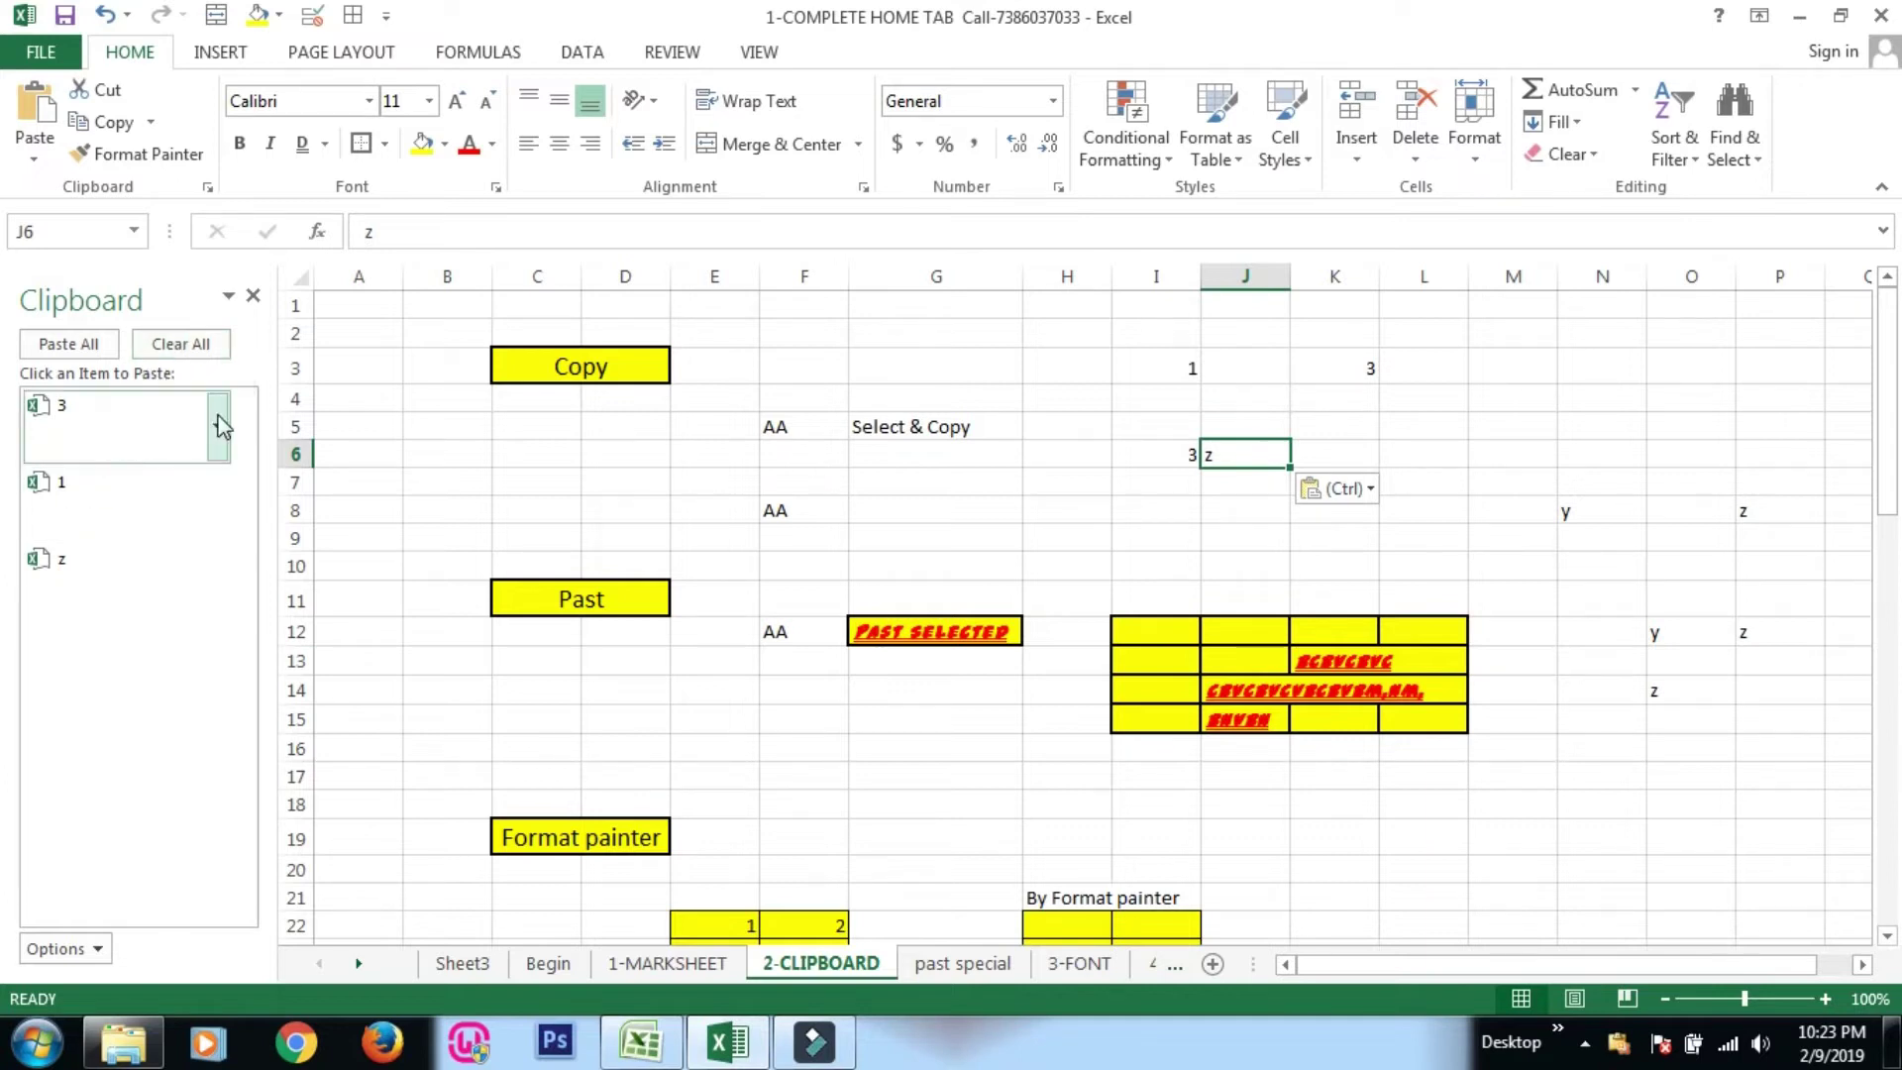
# - Paste All clipboard items so J6:J8 read z, 1 and 3, then close the pane
pyautogui.click(217, 425)
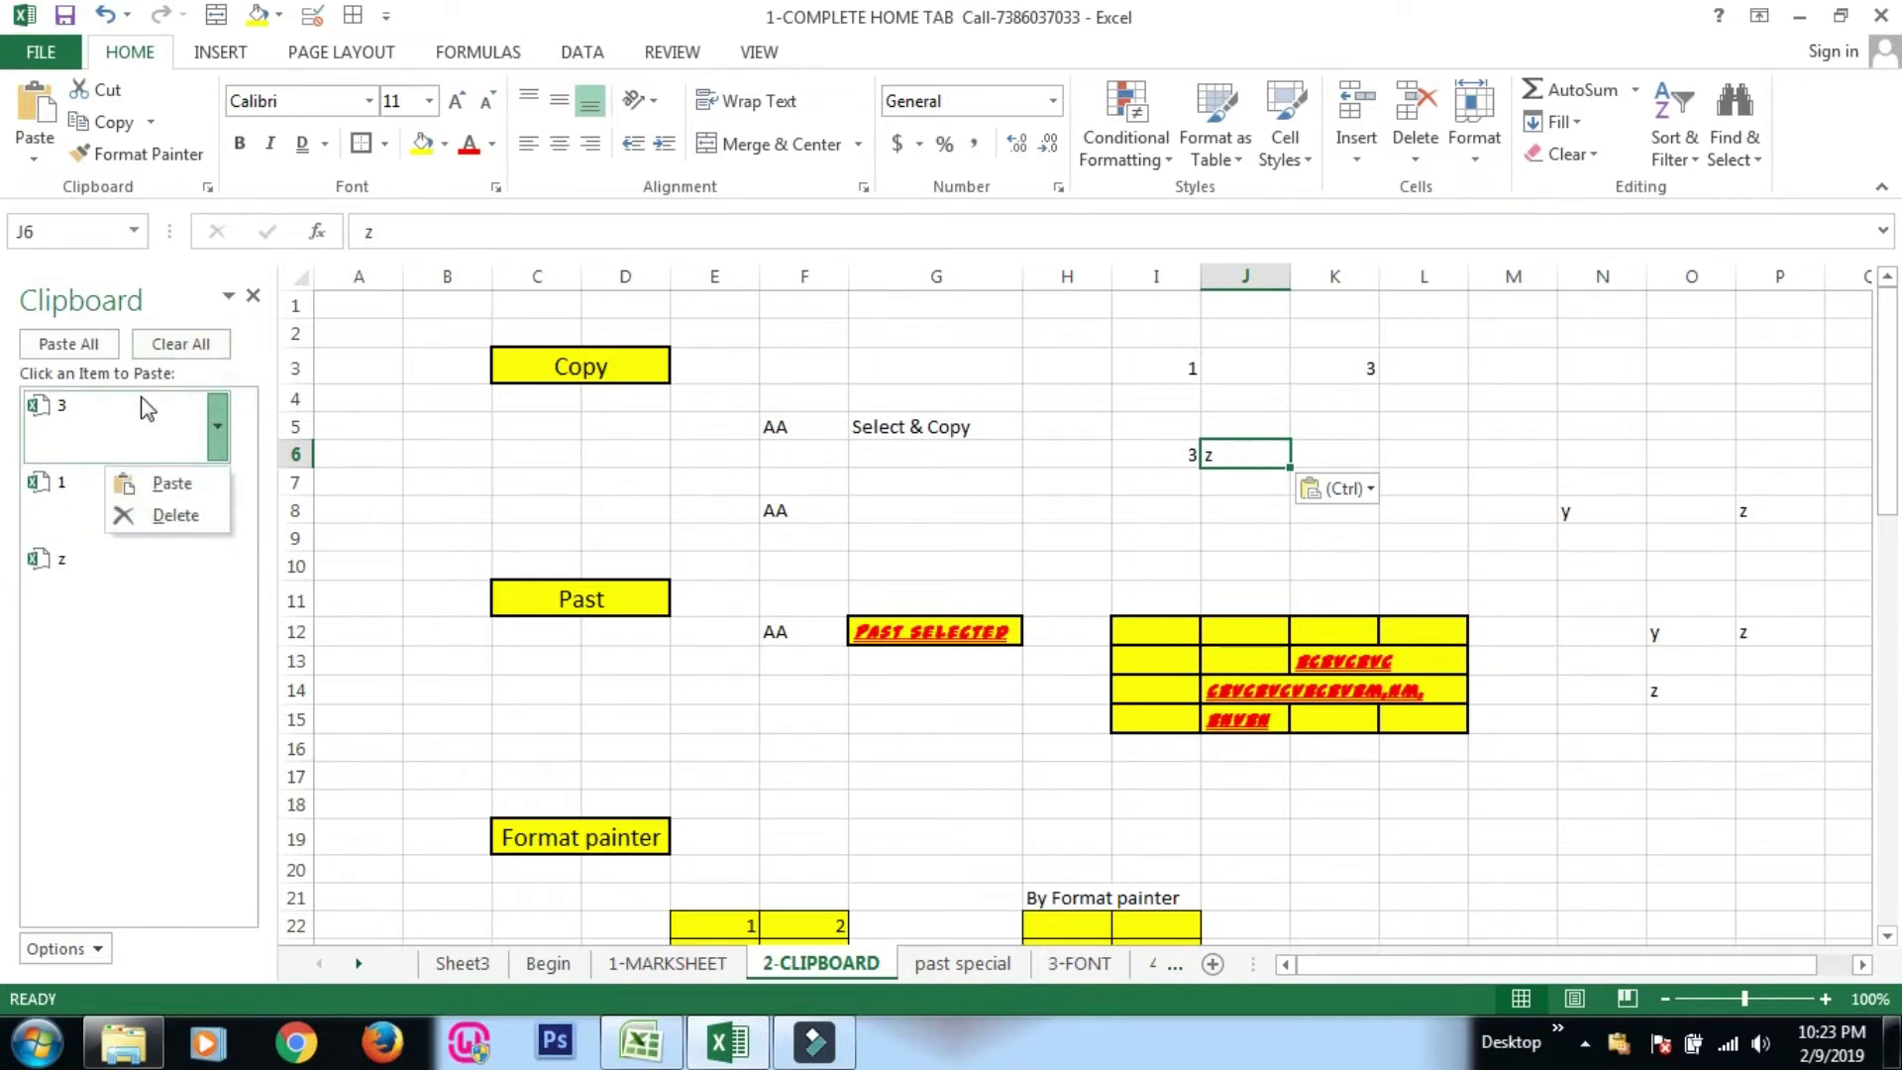
pyautogui.click(69, 343)
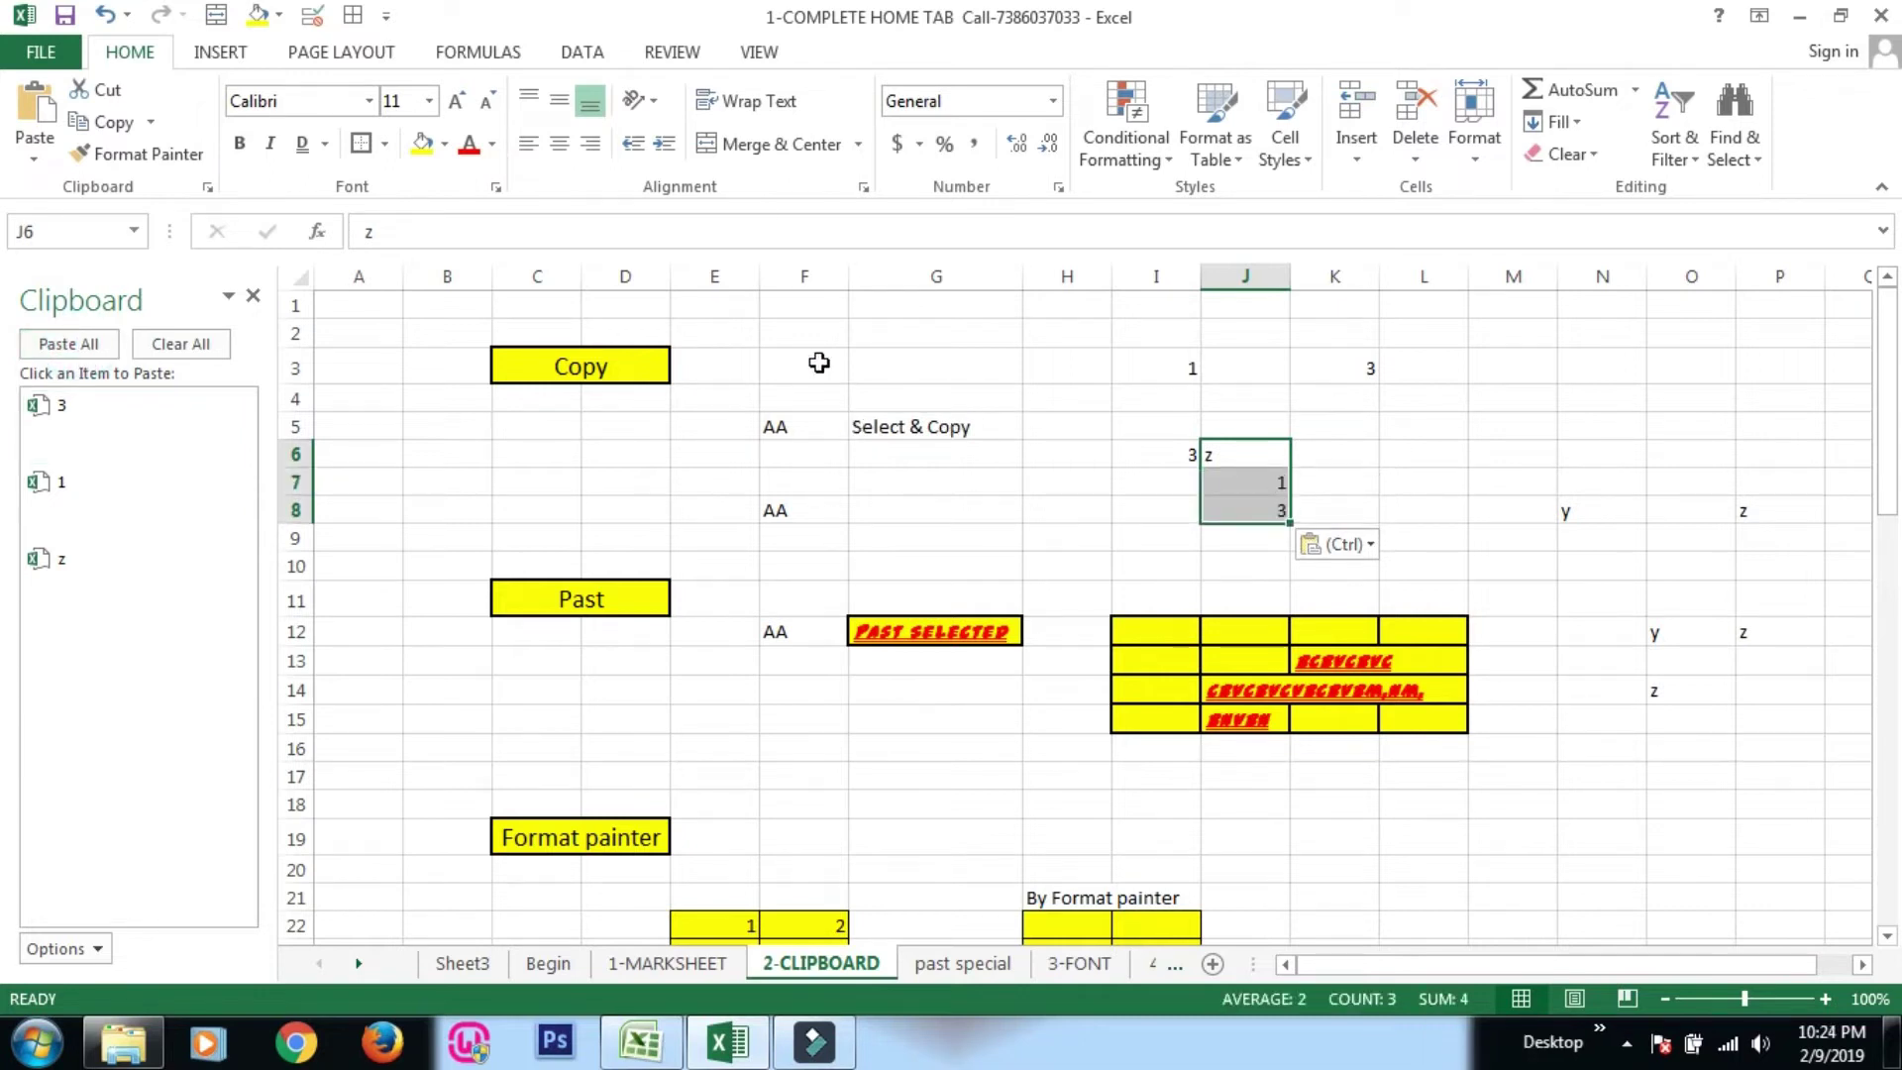
pyautogui.click(818, 337)
pyautogui.click(490, 453)
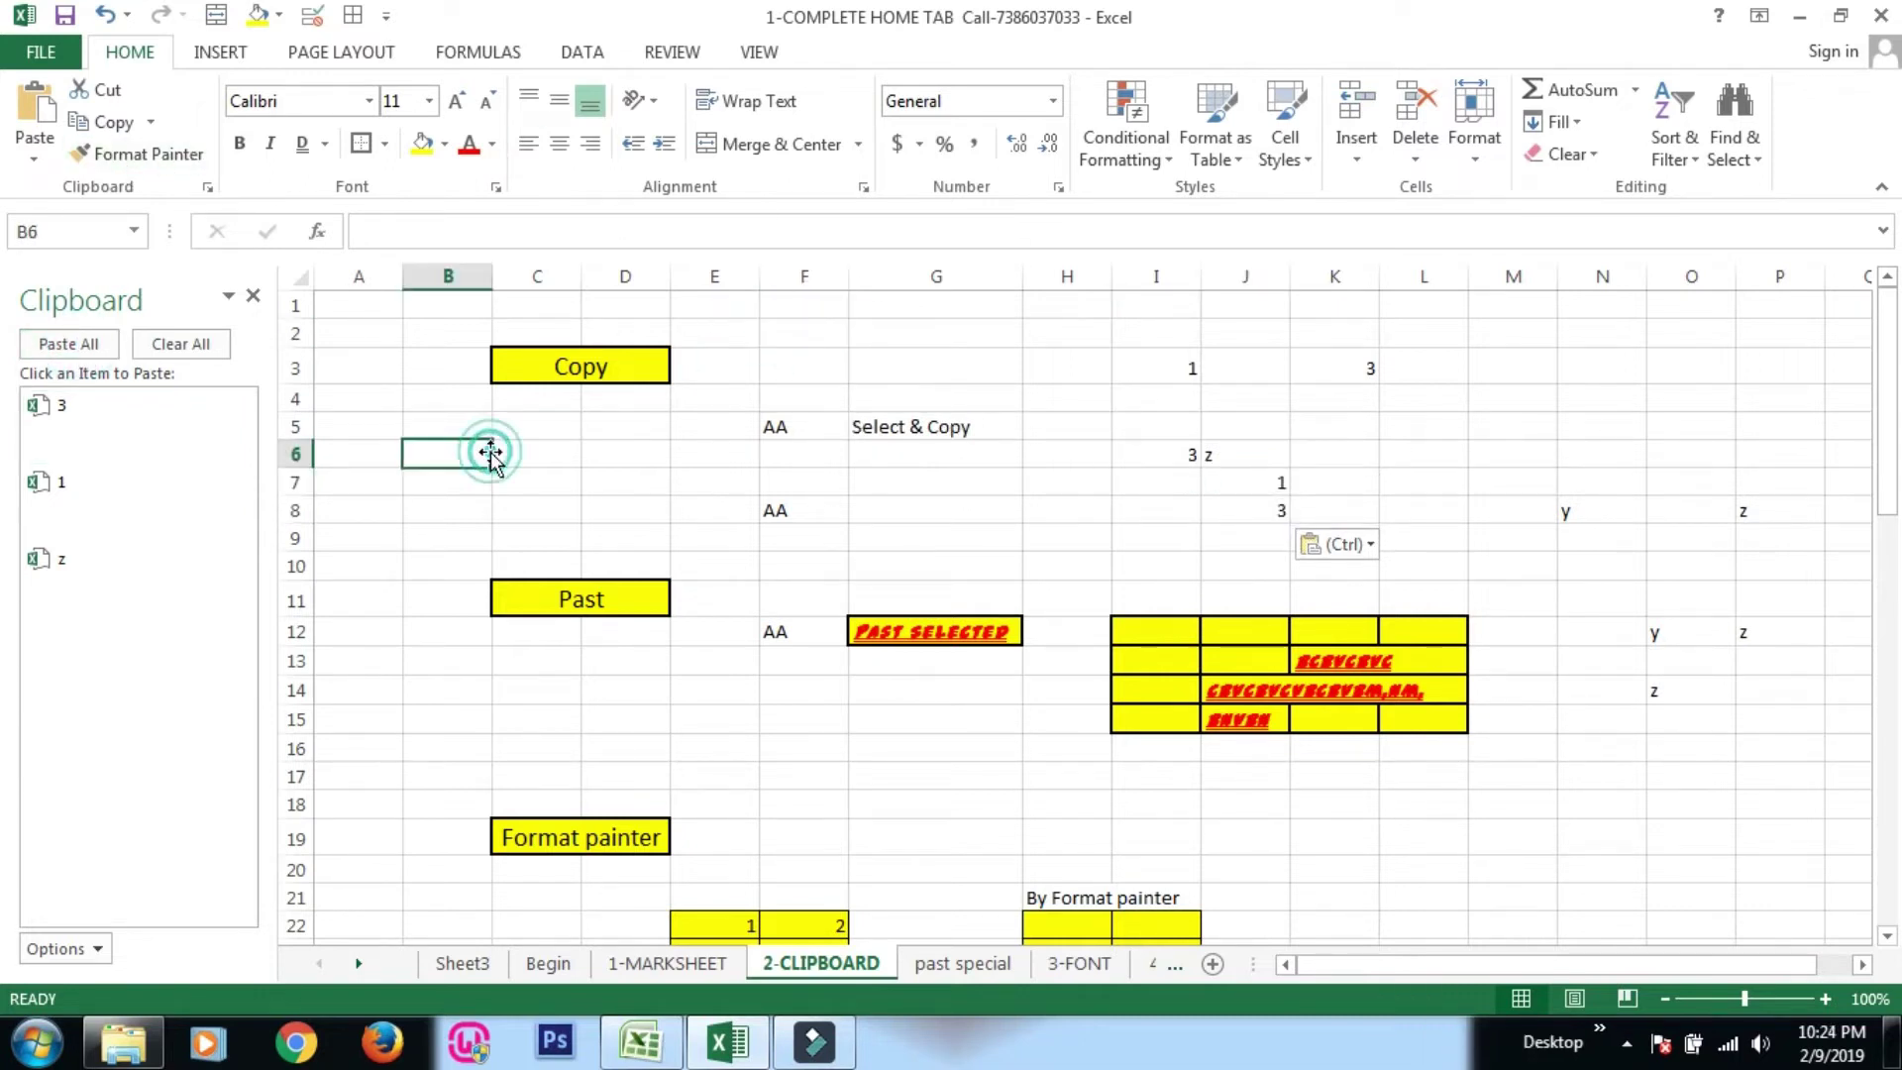
pyautogui.click(254, 295)
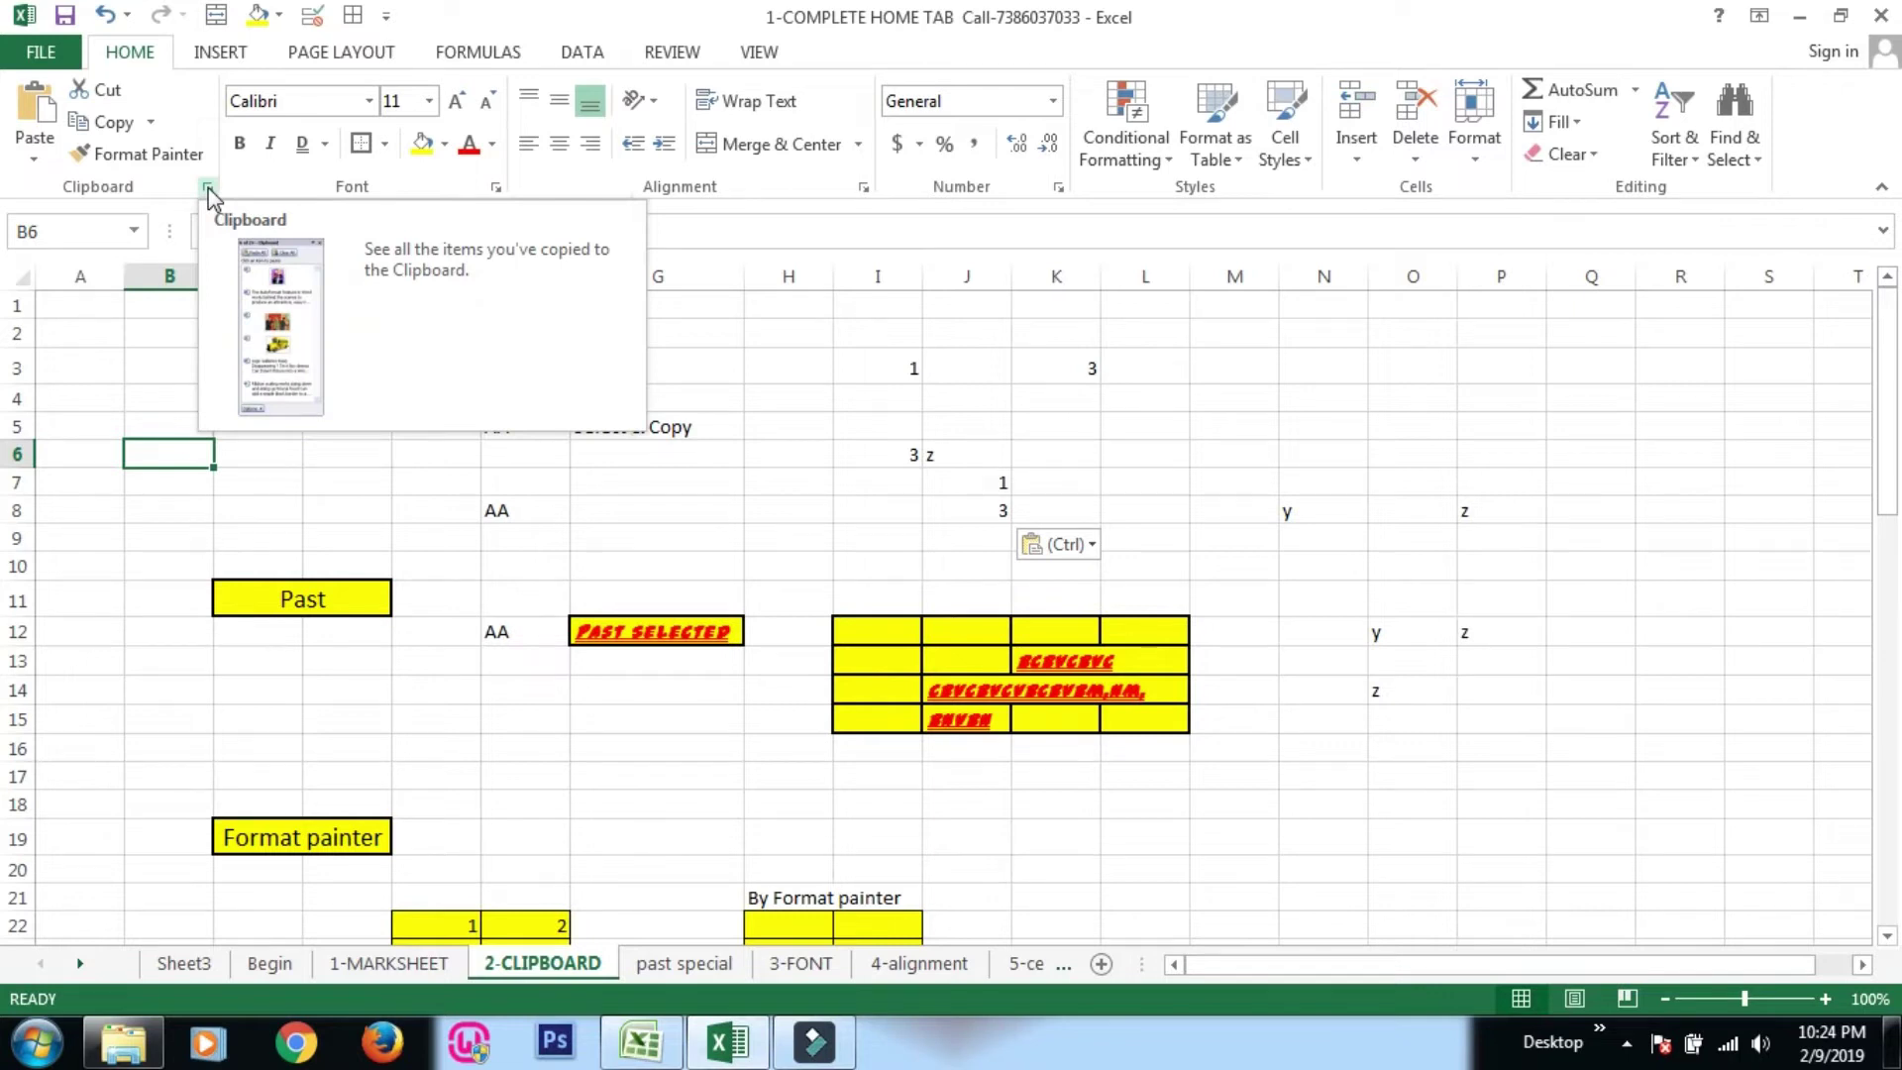
pyautogui.click(208, 188)
pyautogui.click(208, 188)
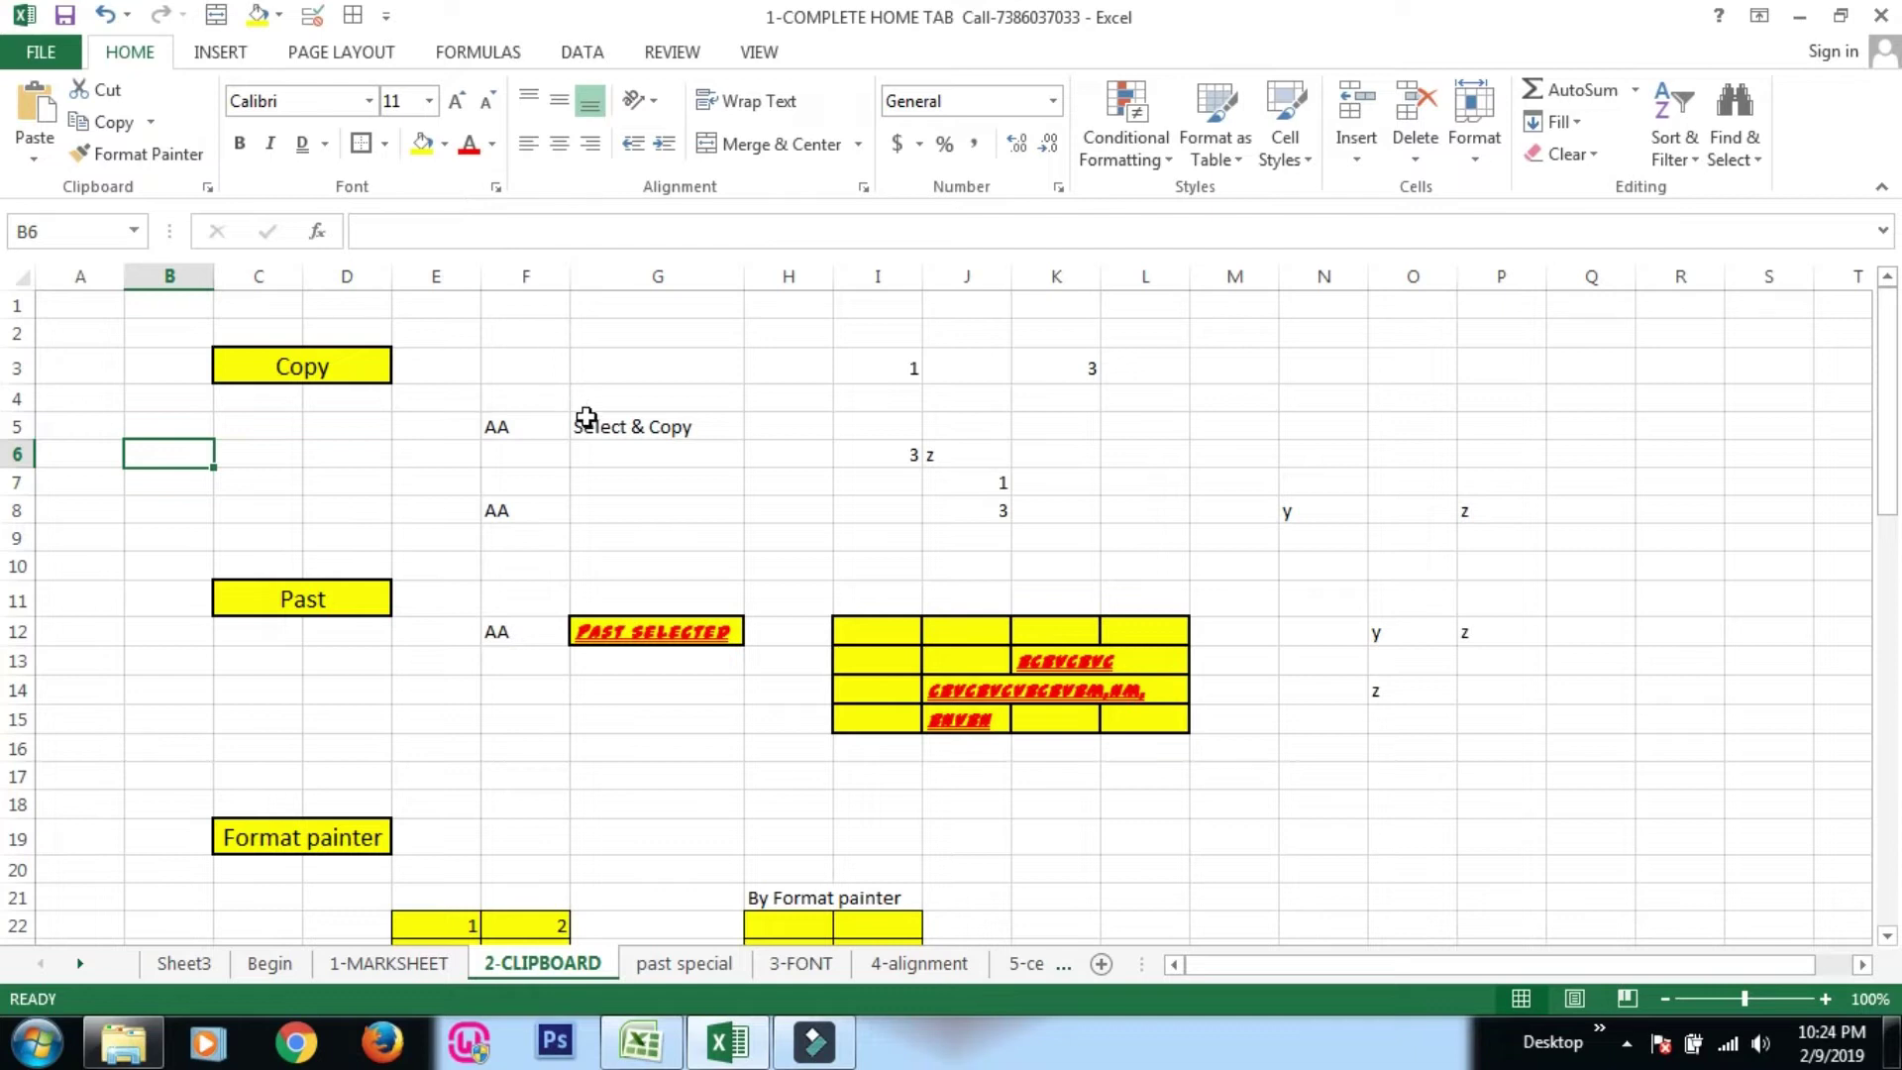
# - Try left, centre and right alignment on G5 and make row 5 much taller
pyautogui.click(616, 433)
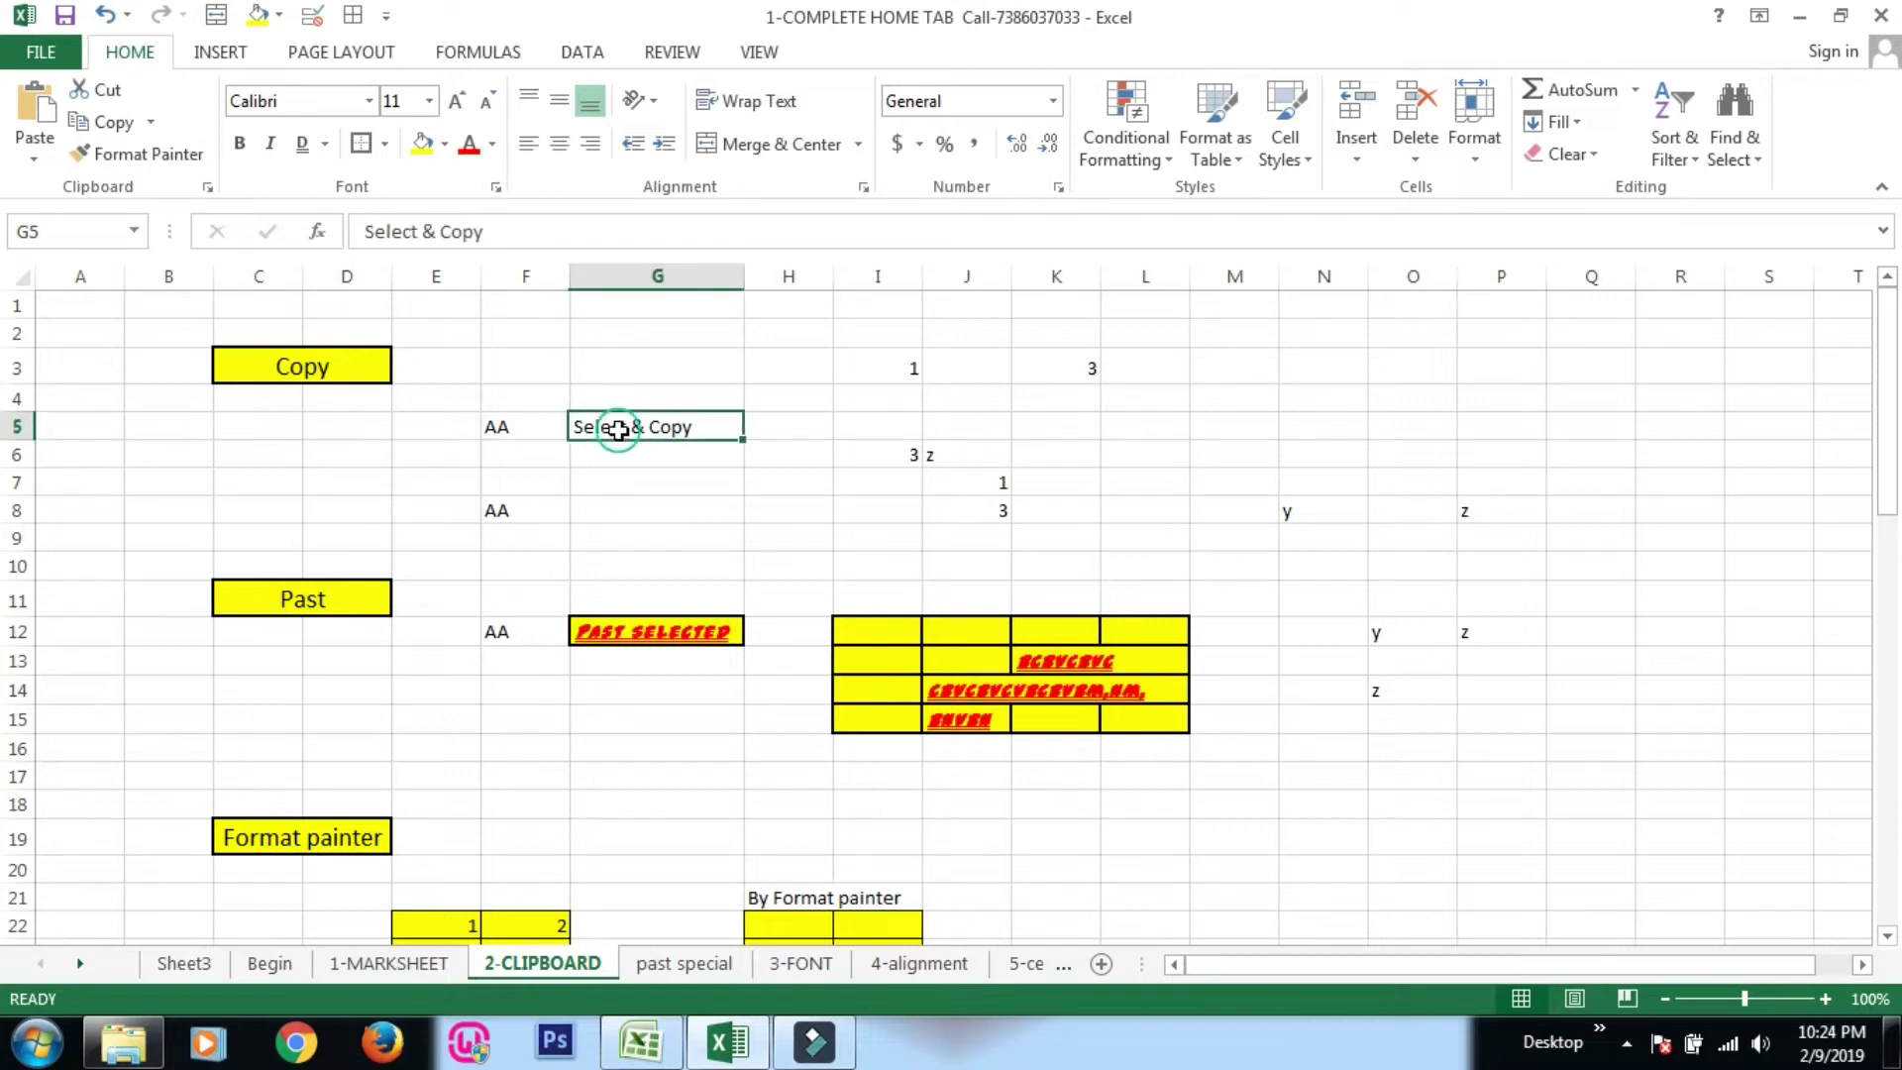
pyautogui.click(562, 147)
pyautogui.click(597, 142)
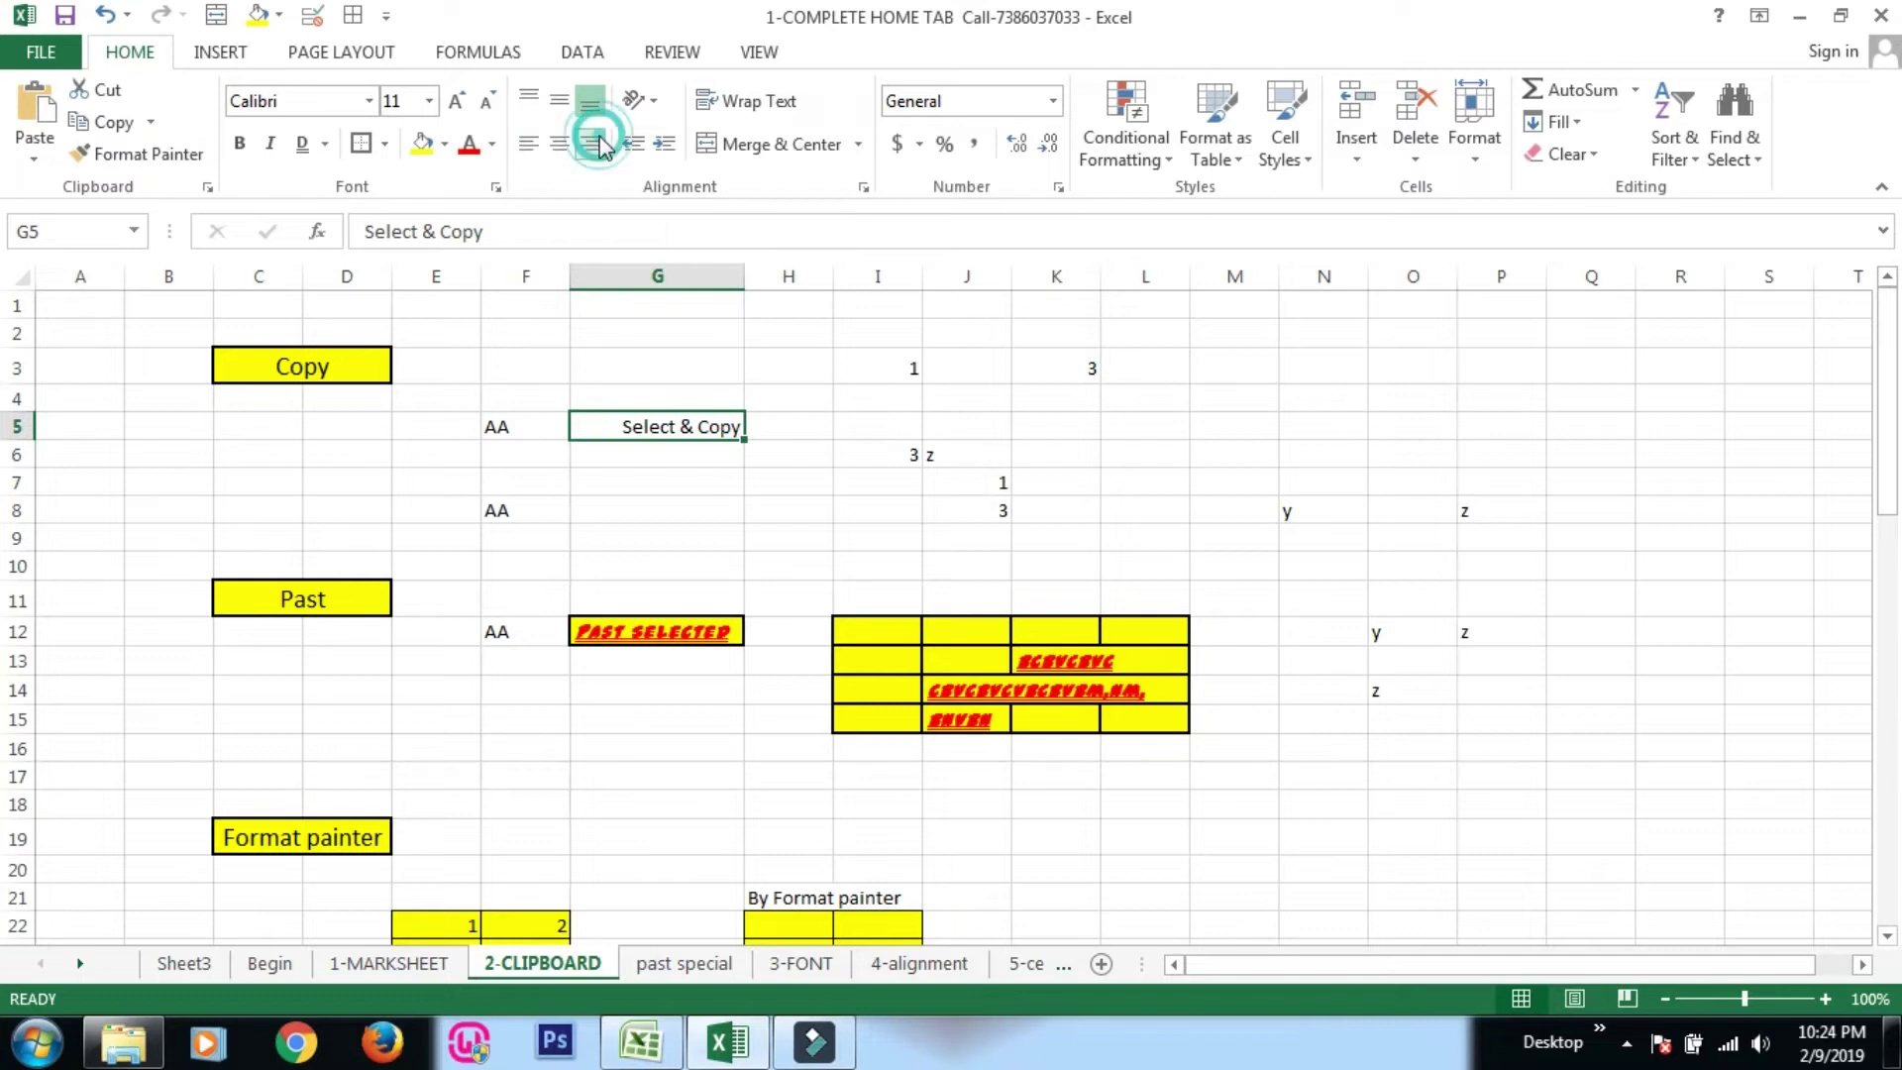
pyautogui.click(528, 144)
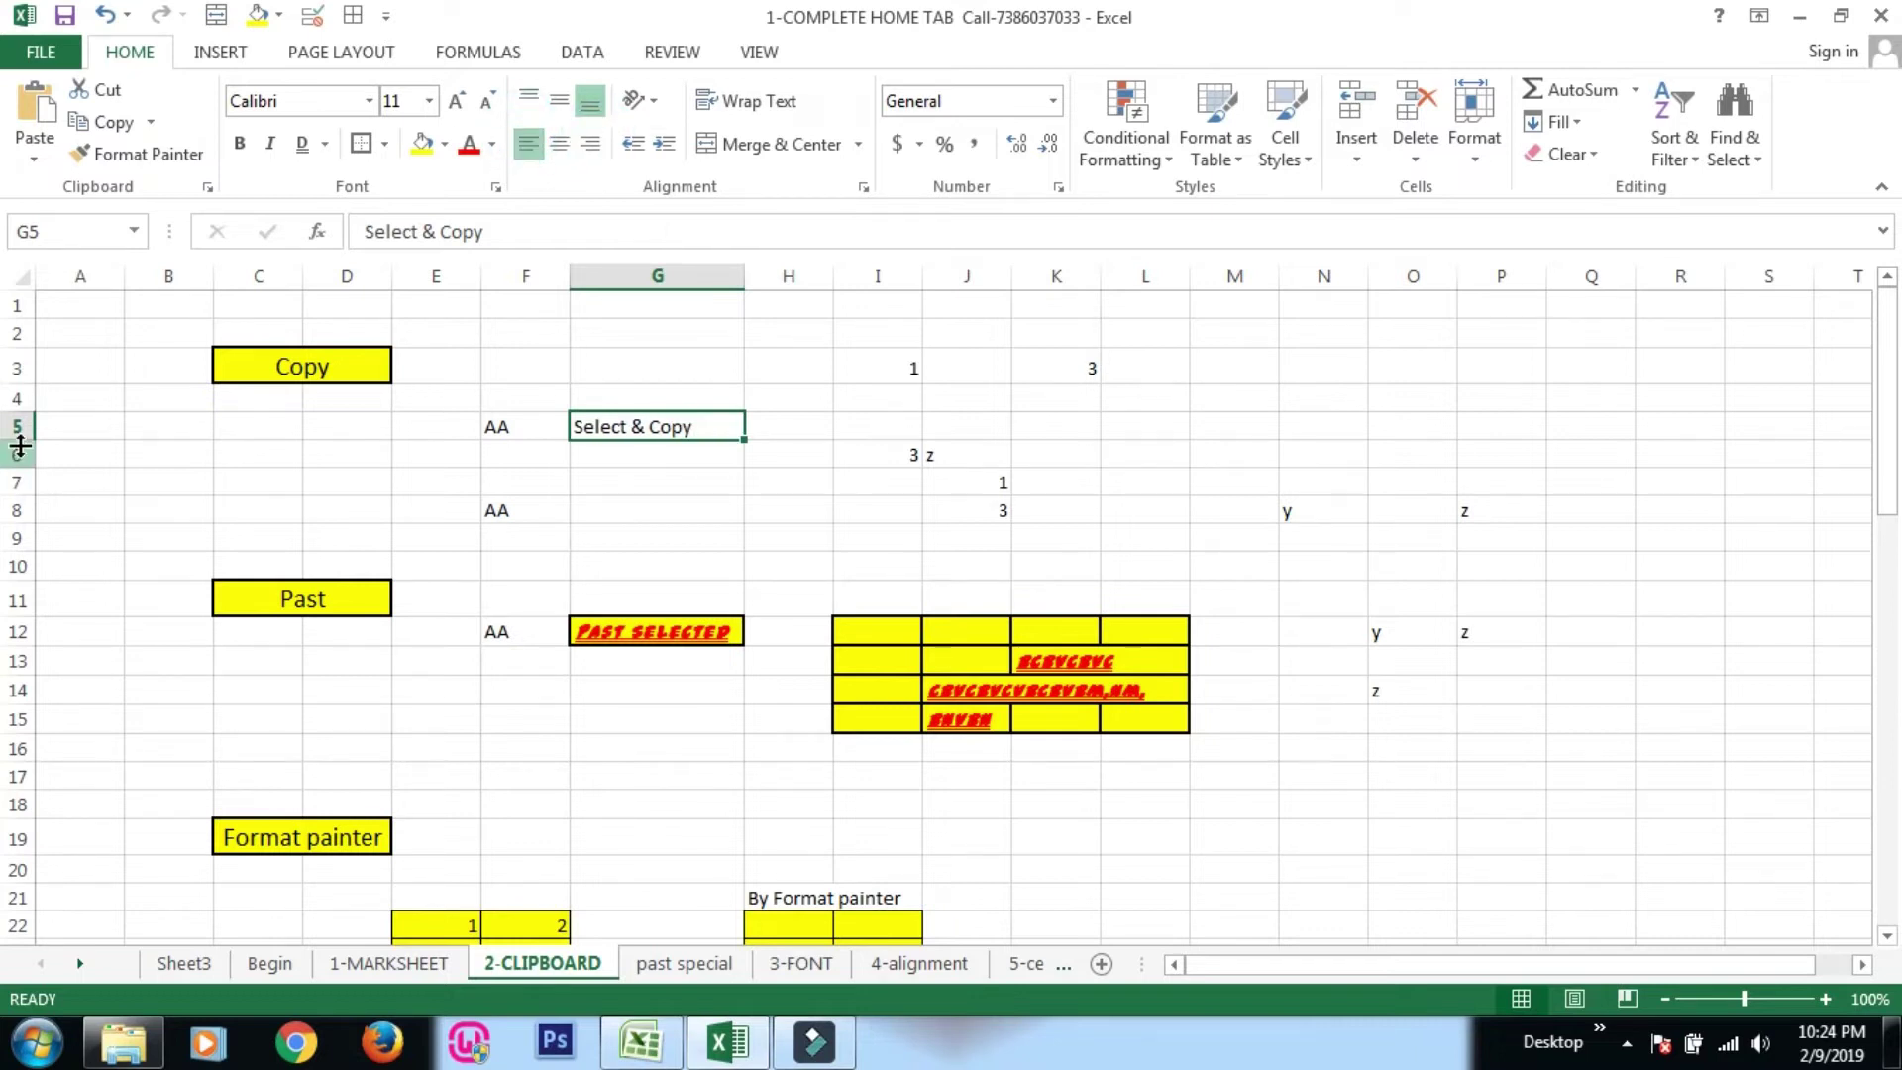
pyautogui.moveTo(20, 446); pyautogui.dragTo(19, 518)
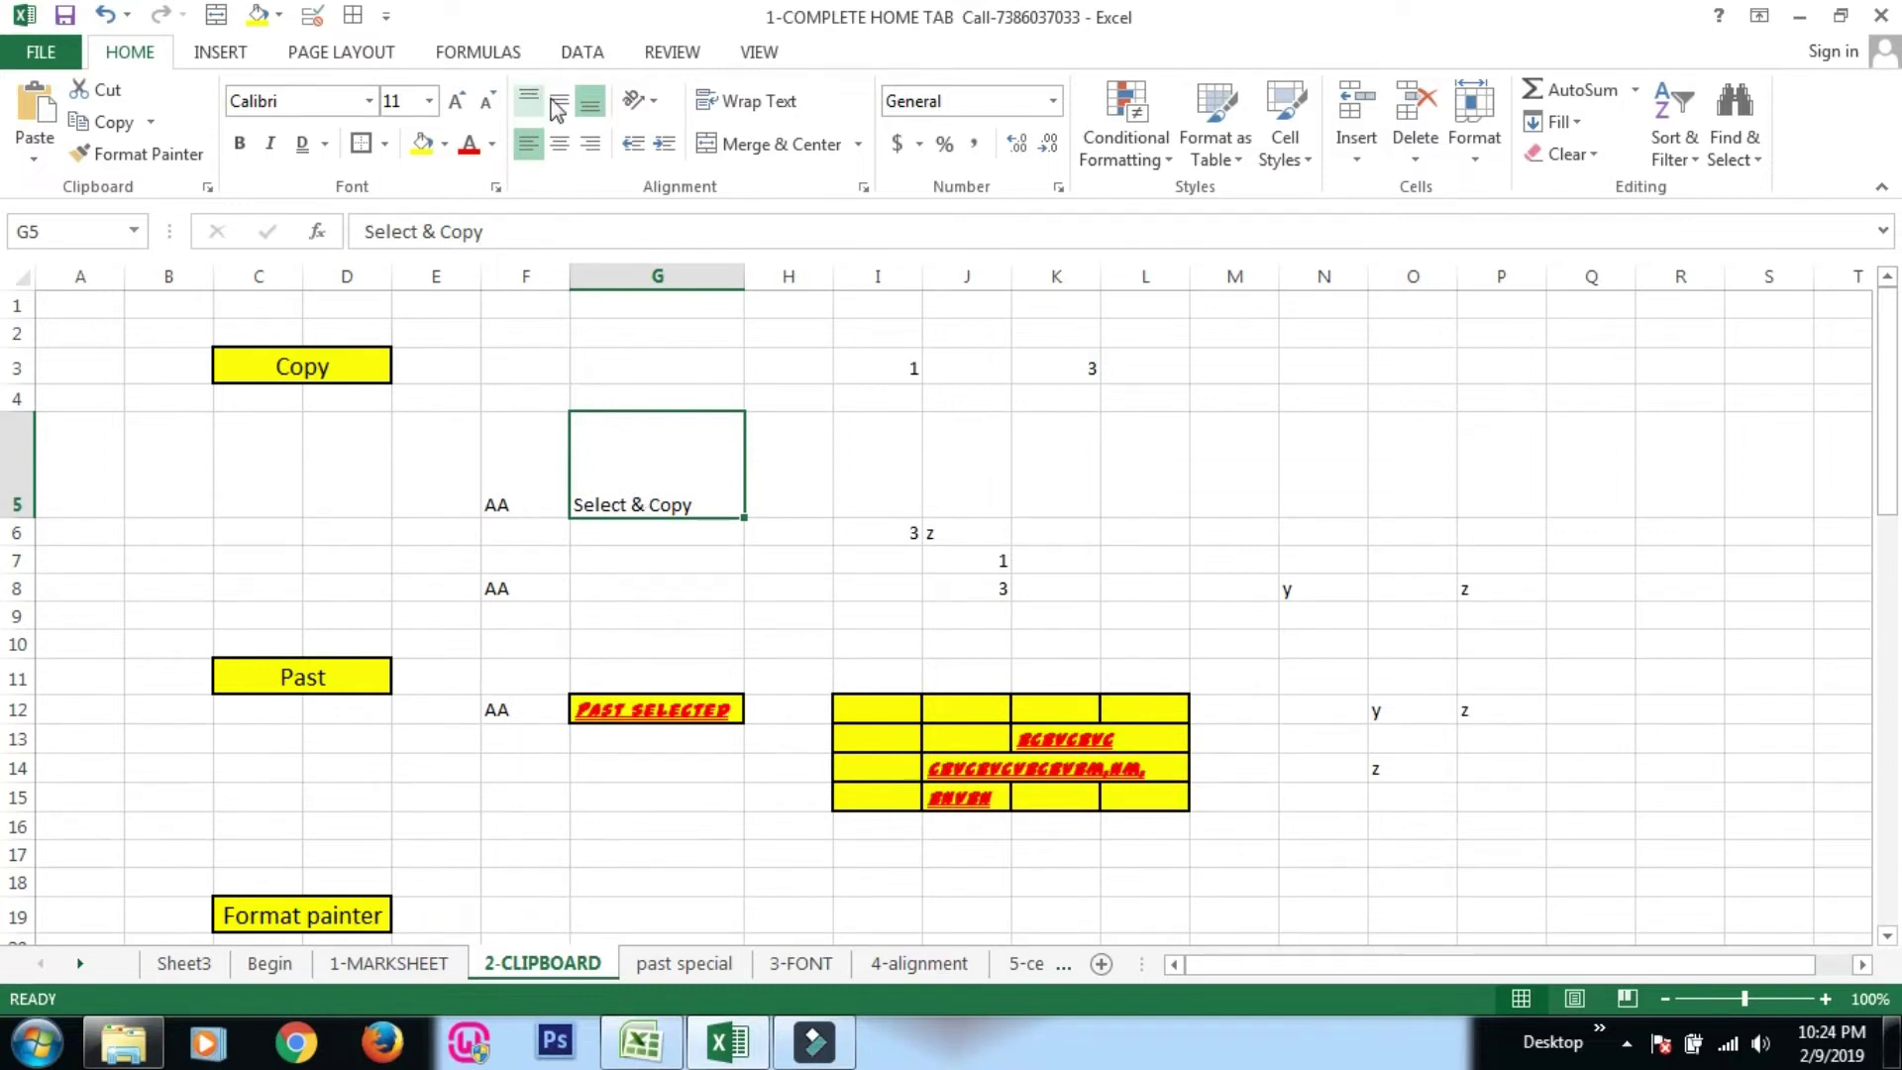
pyautogui.click(663, 483)
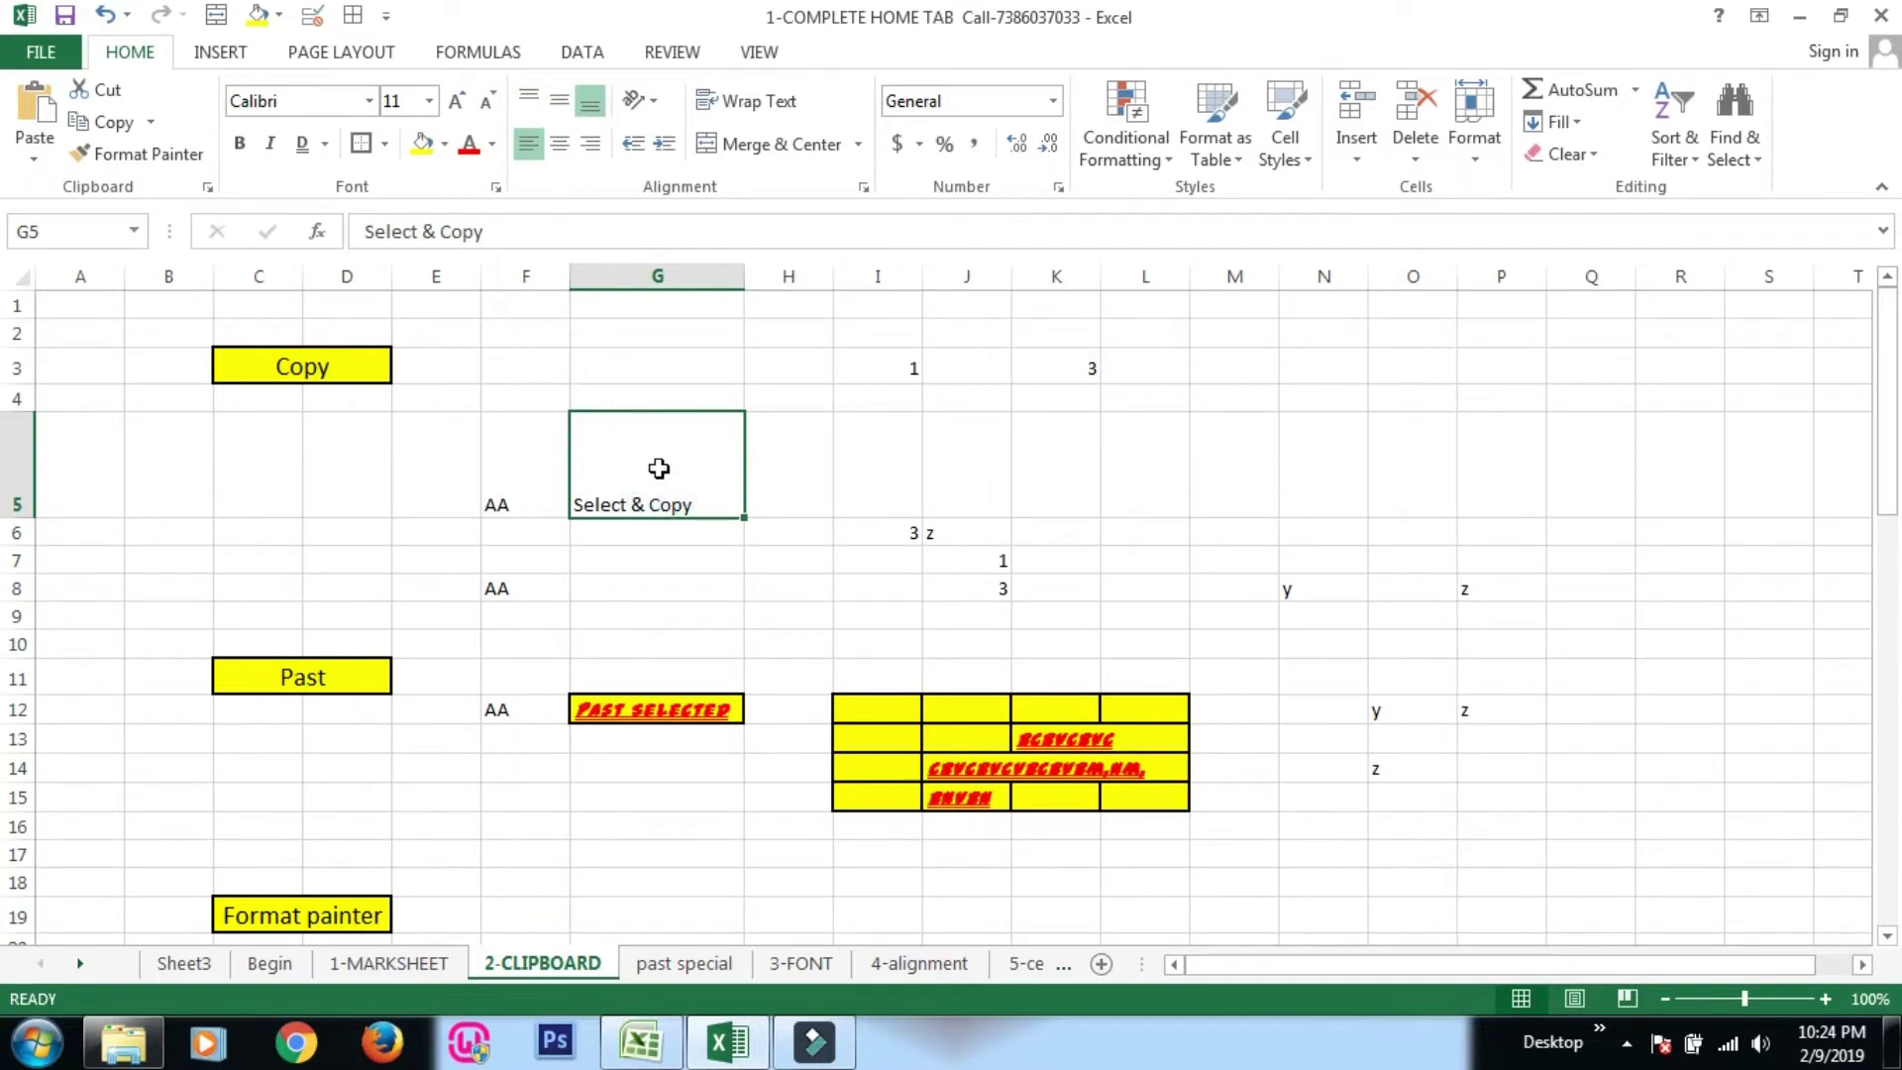
pyautogui.click(559, 143)
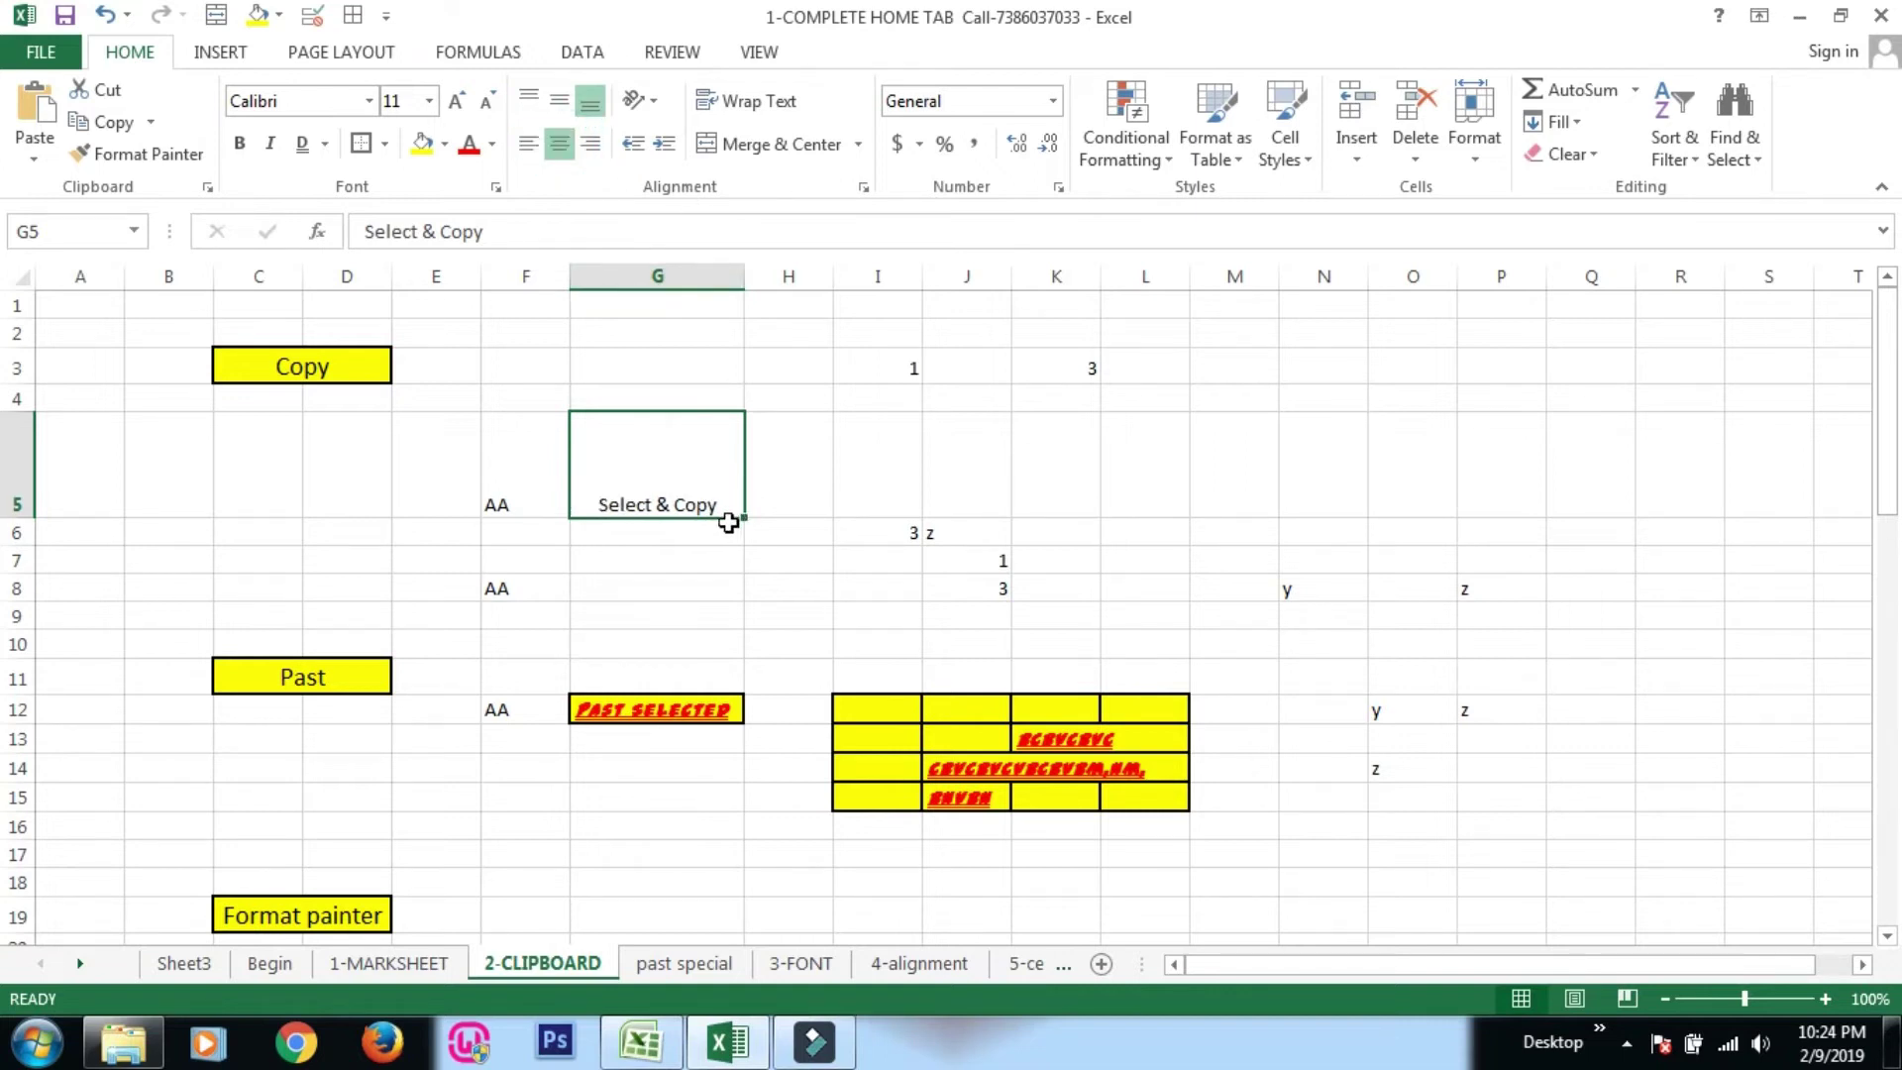
# - Middle-align G5's Select & Copy vertically and give it a left indent
pyautogui.click(673, 467)
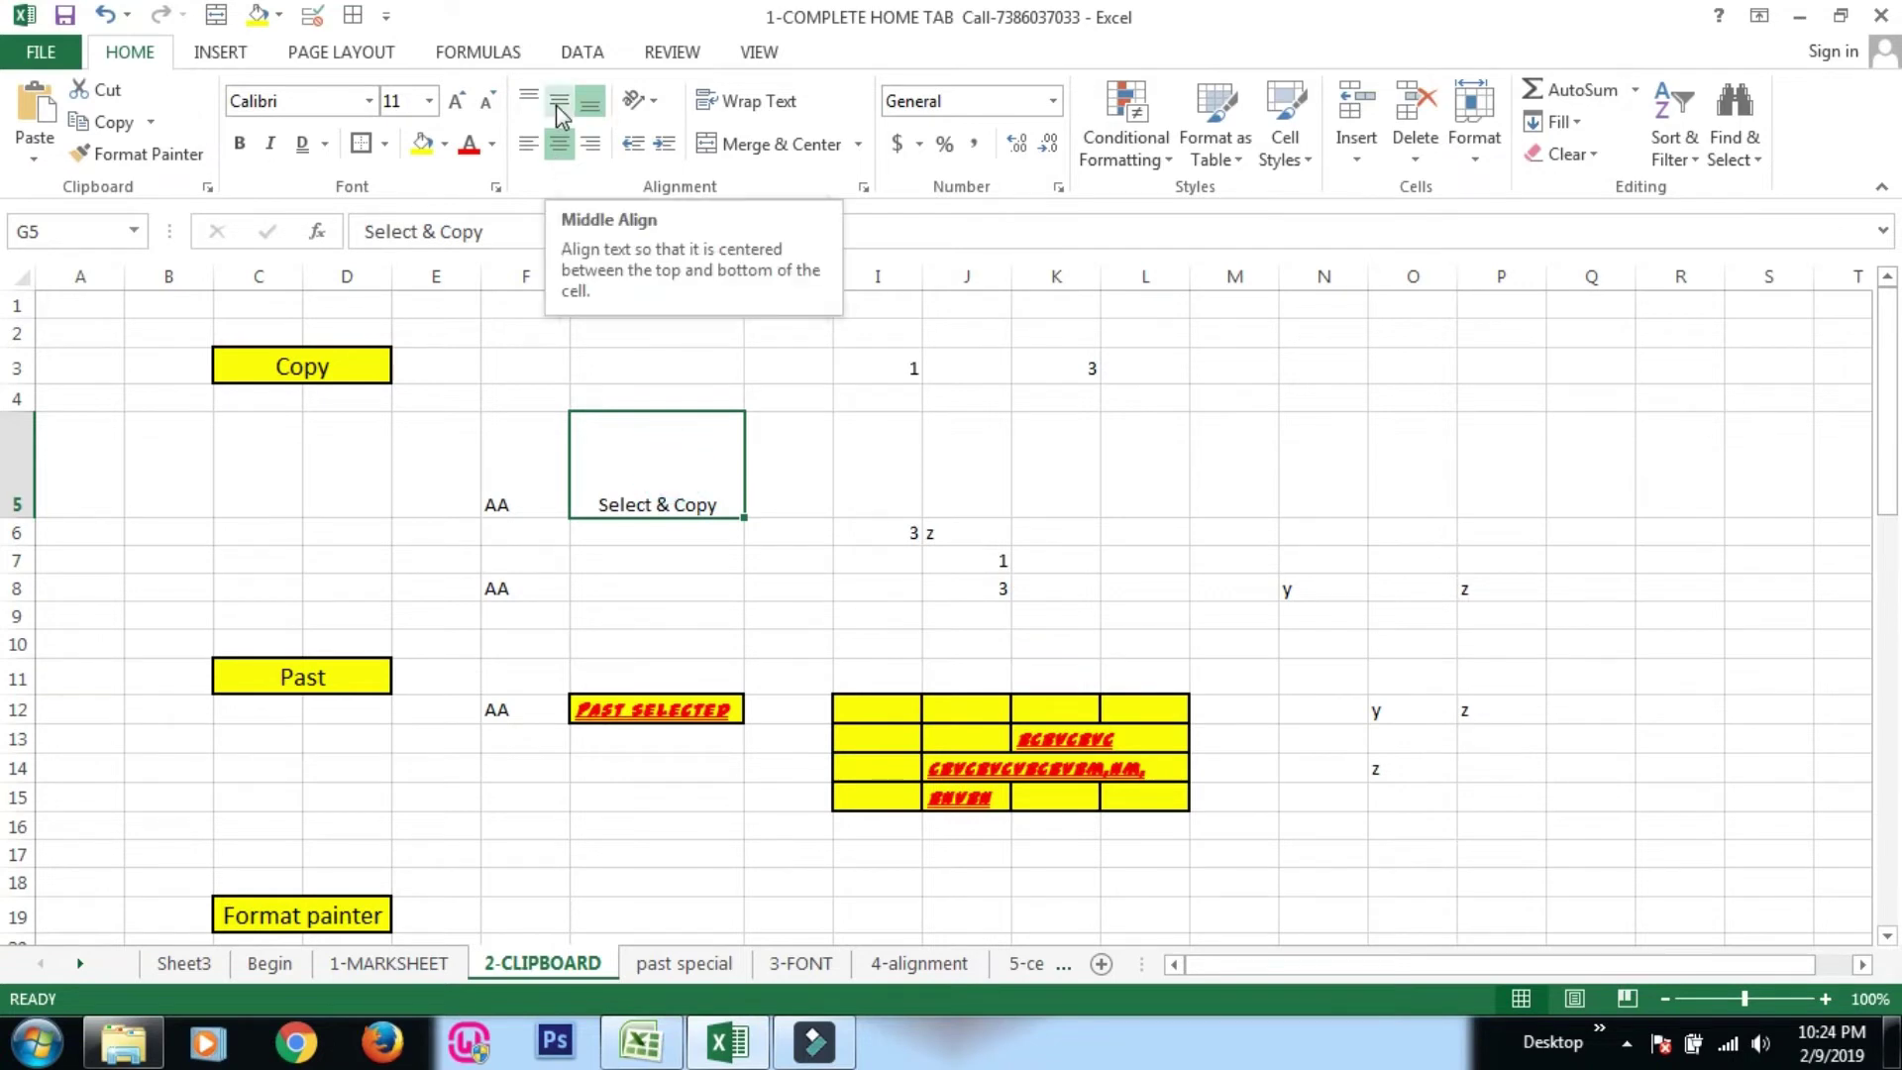
pyautogui.click(556, 104)
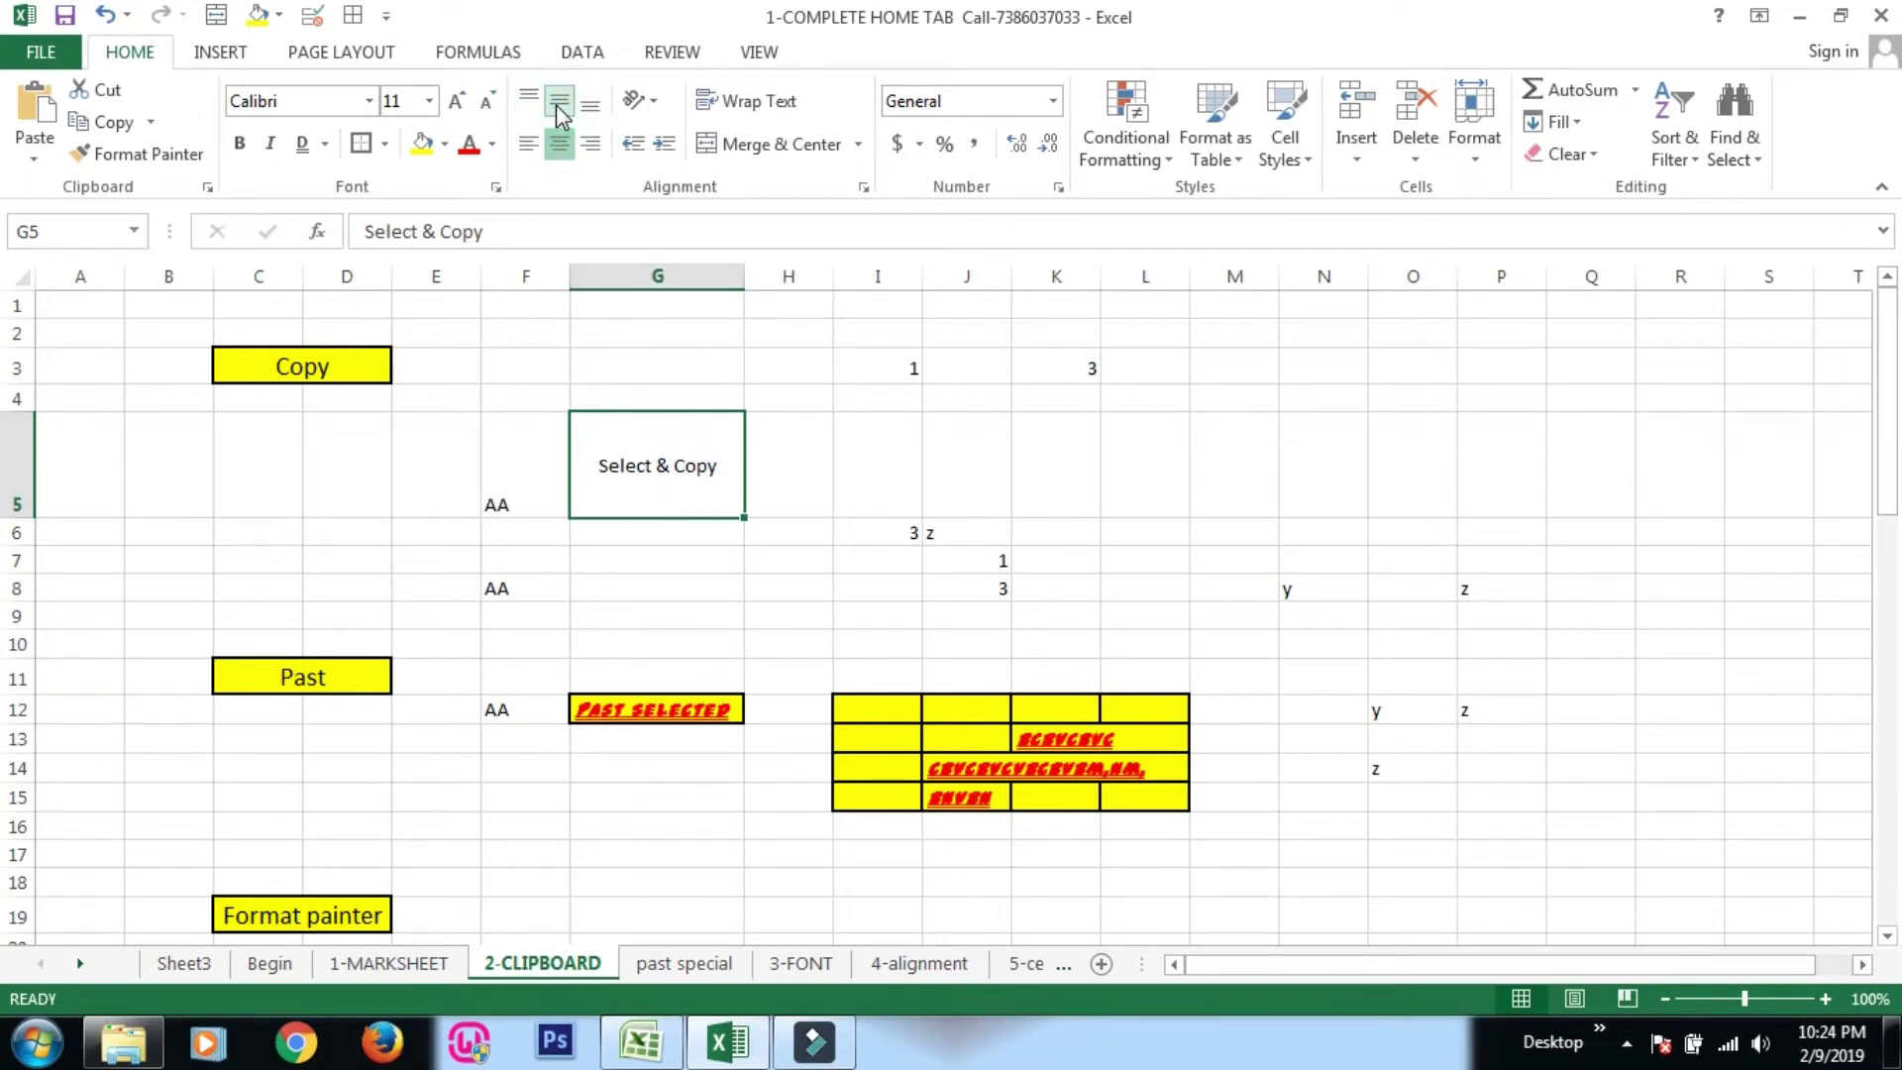
pyautogui.click(529, 99)
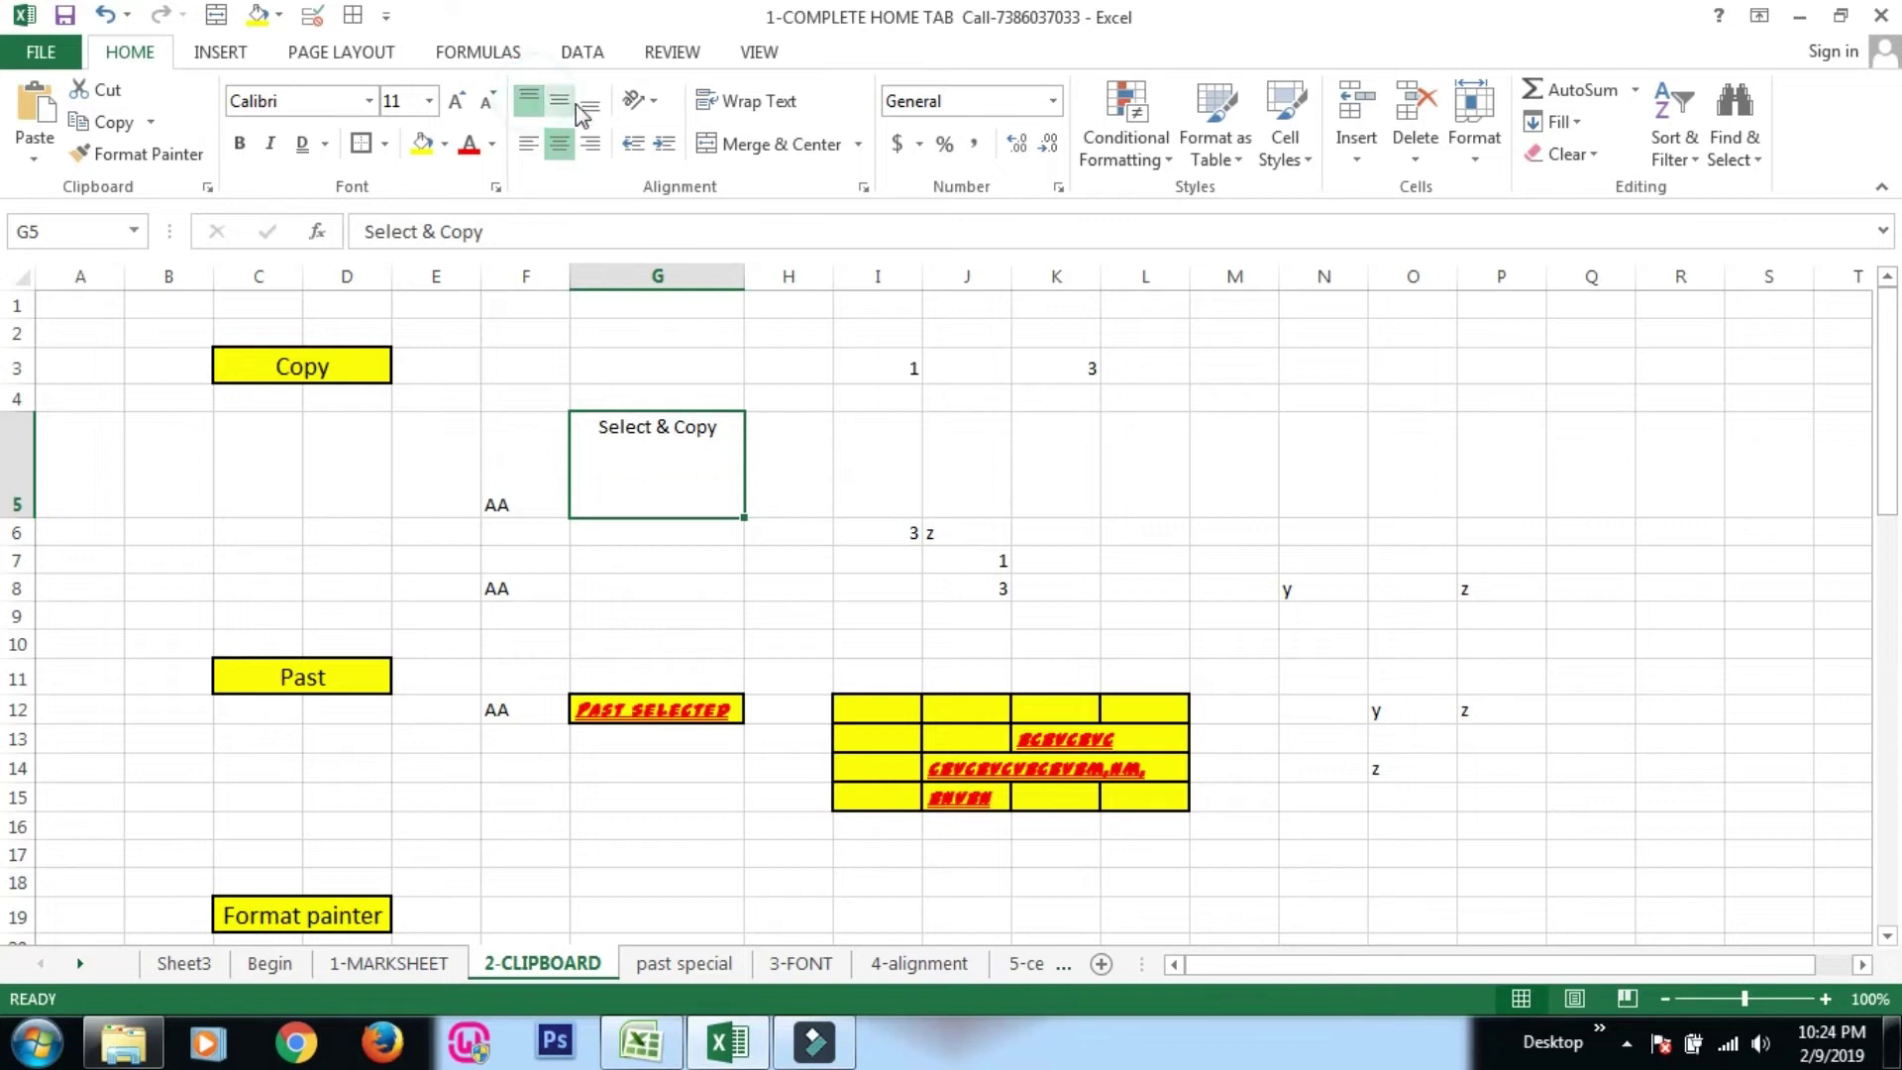
pyautogui.click(561, 103)
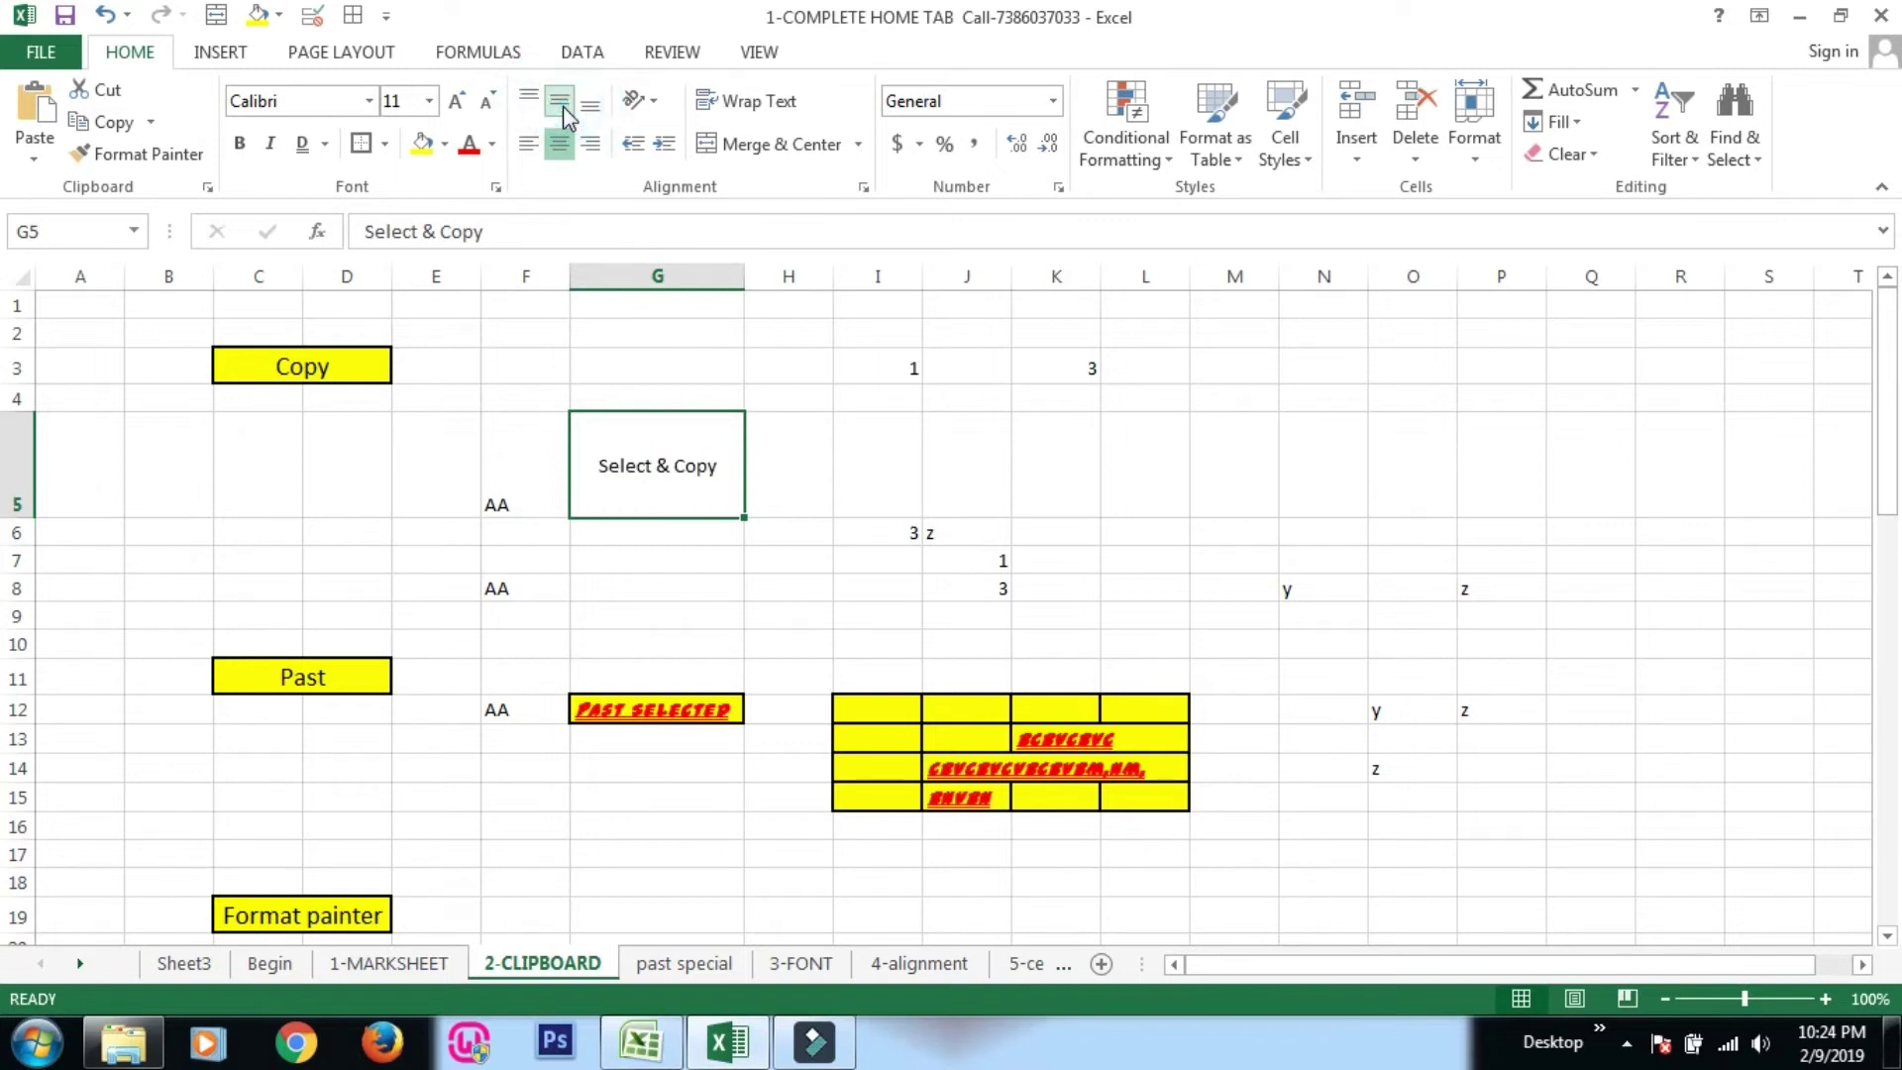
pyautogui.click(661, 147)
pyautogui.click(662, 147)
pyautogui.click(661, 147)
pyautogui.click(662, 146)
pyautogui.click(633, 146)
pyautogui.click(633, 147)
pyautogui.click(662, 146)
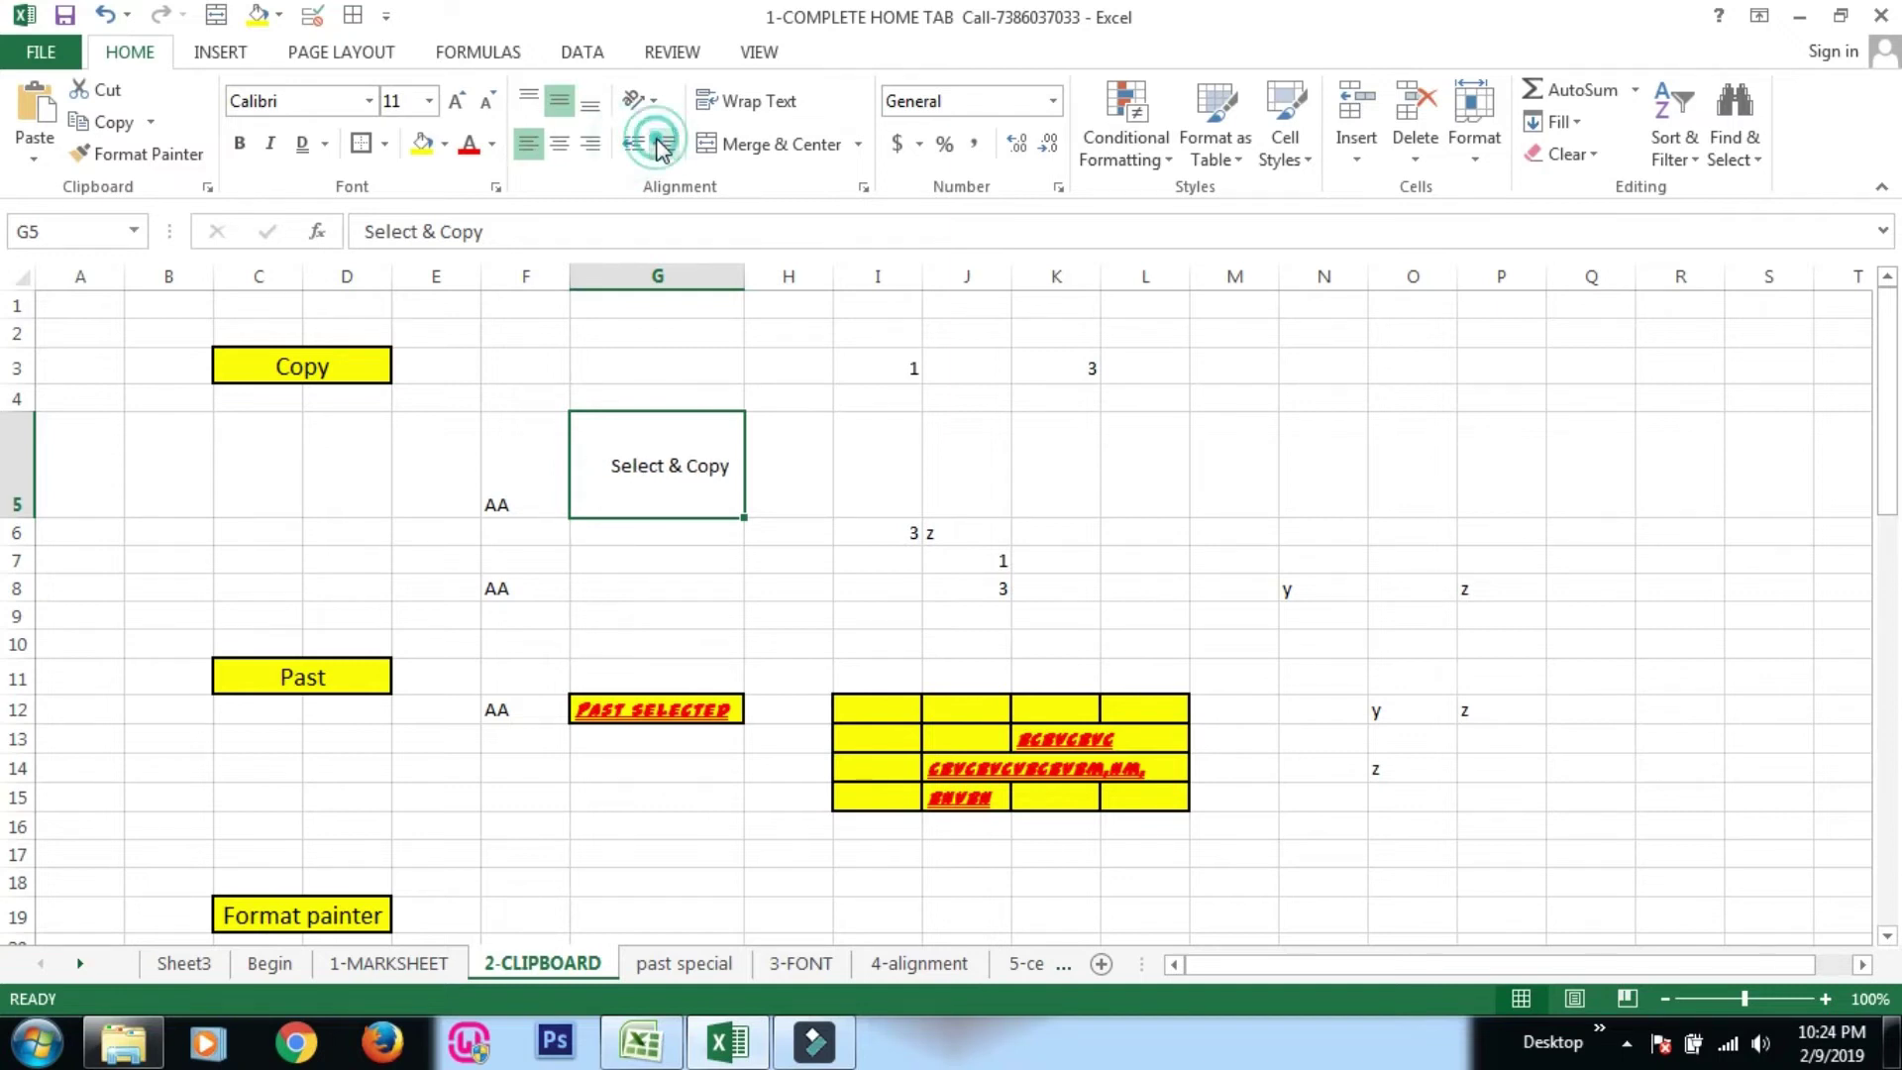
# - Rotate G5's Select & Copy text to 15 degrees in the Format Cells alignment settings
pyautogui.click(650, 105)
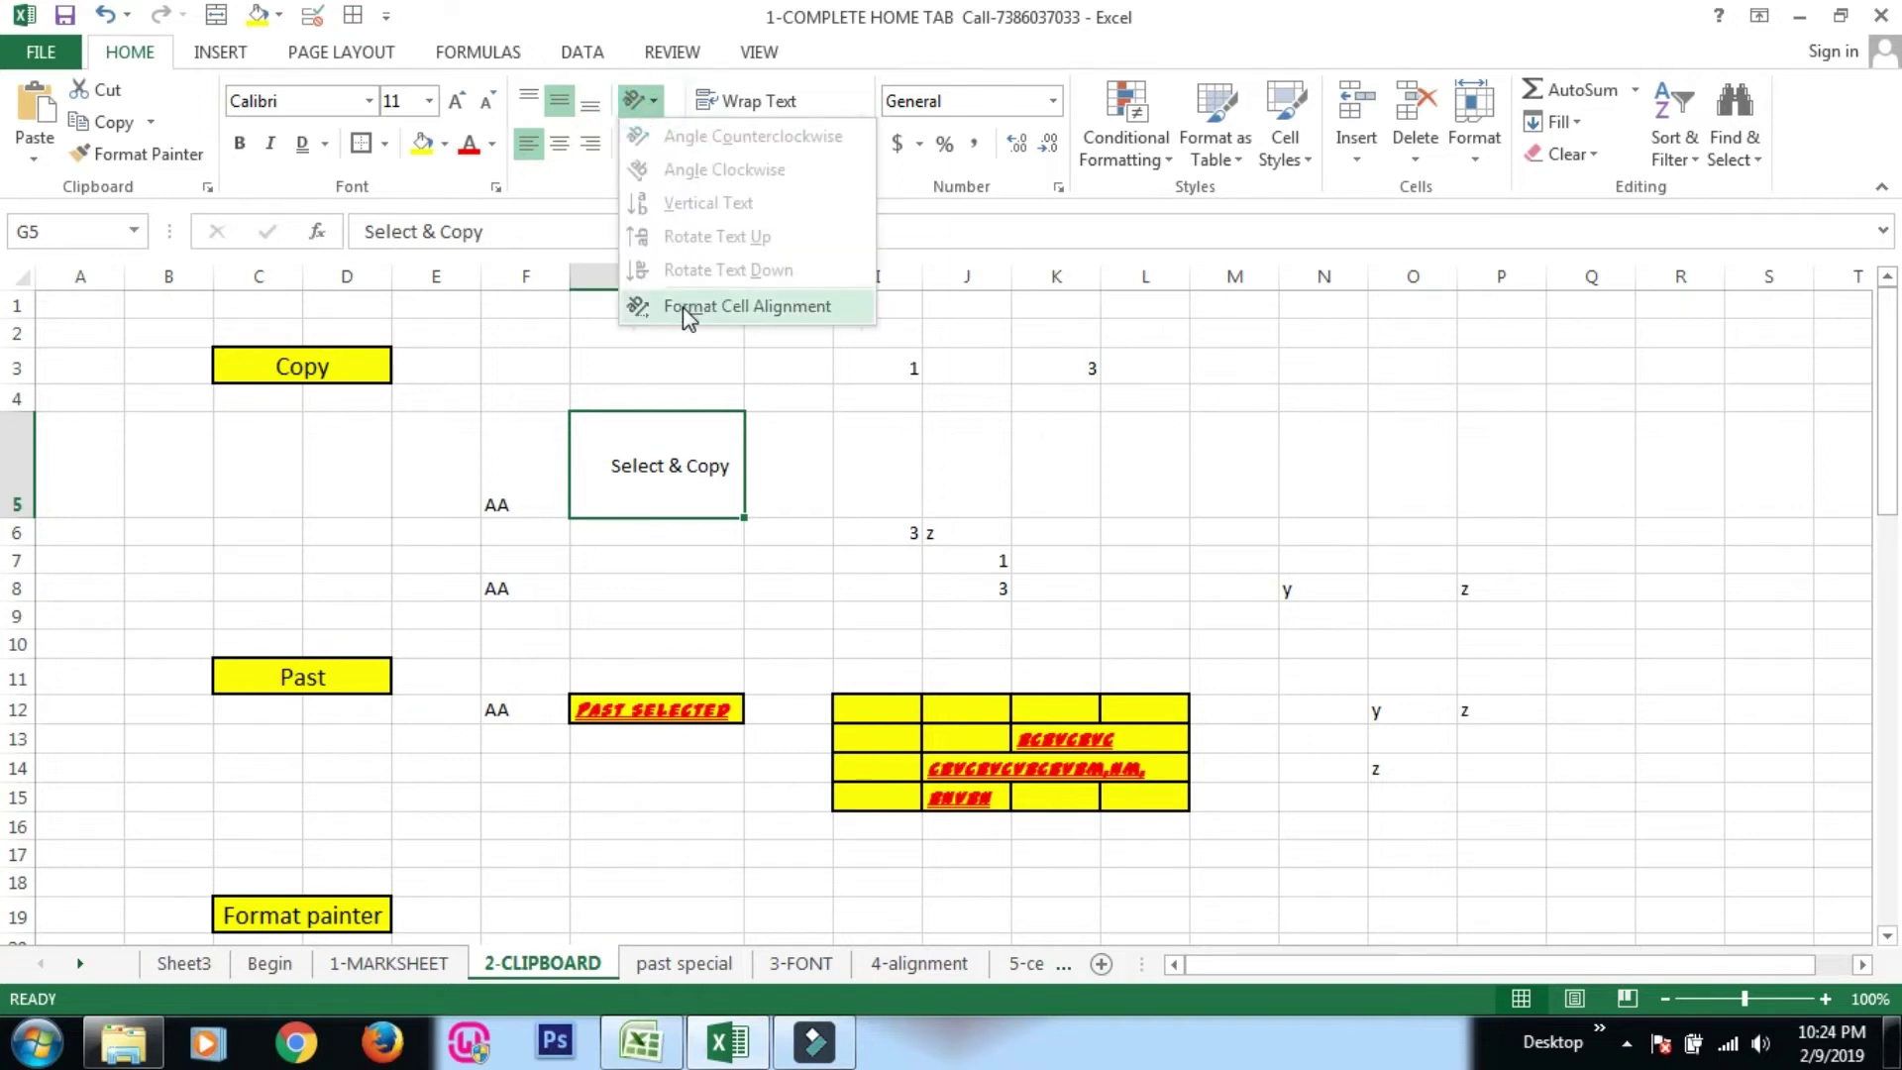
pyautogui.click(682, 306)
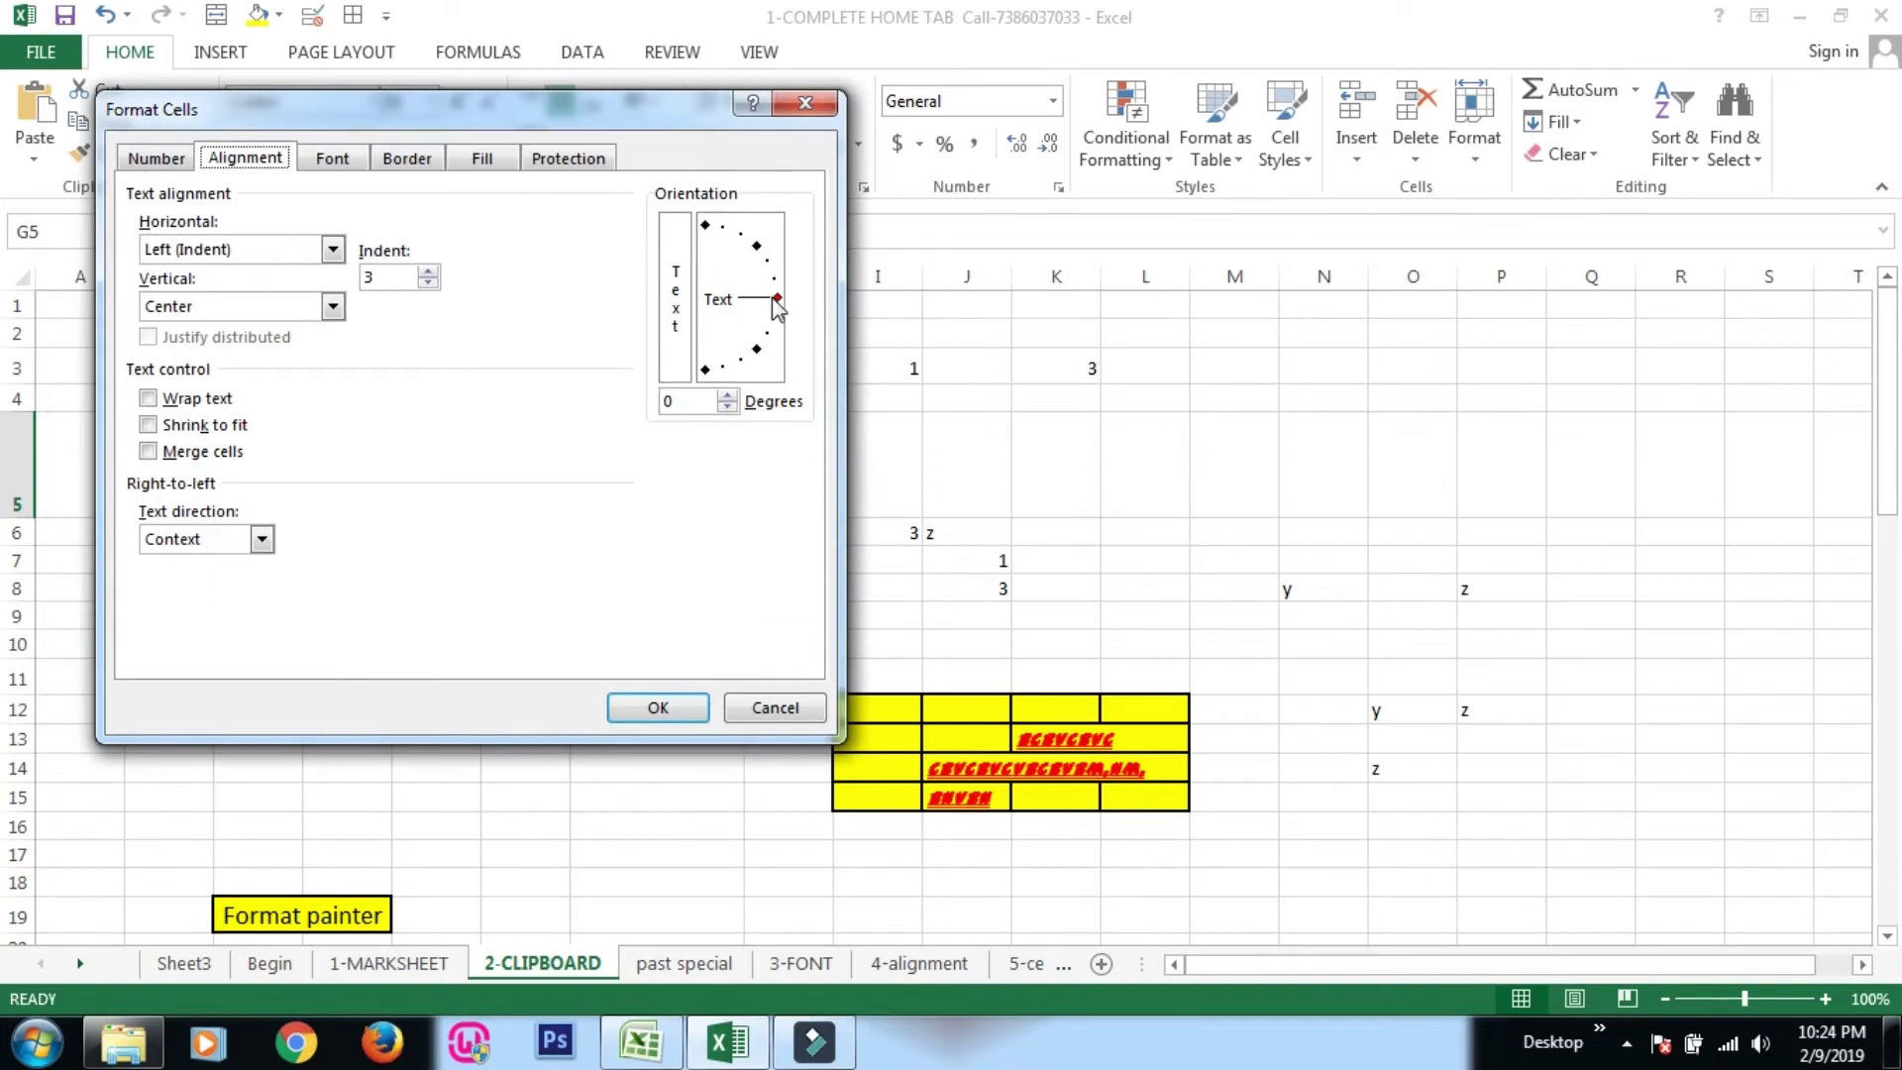
pyautogui.moveTo(775, 298); pyautogui.dragTo(773, 284)
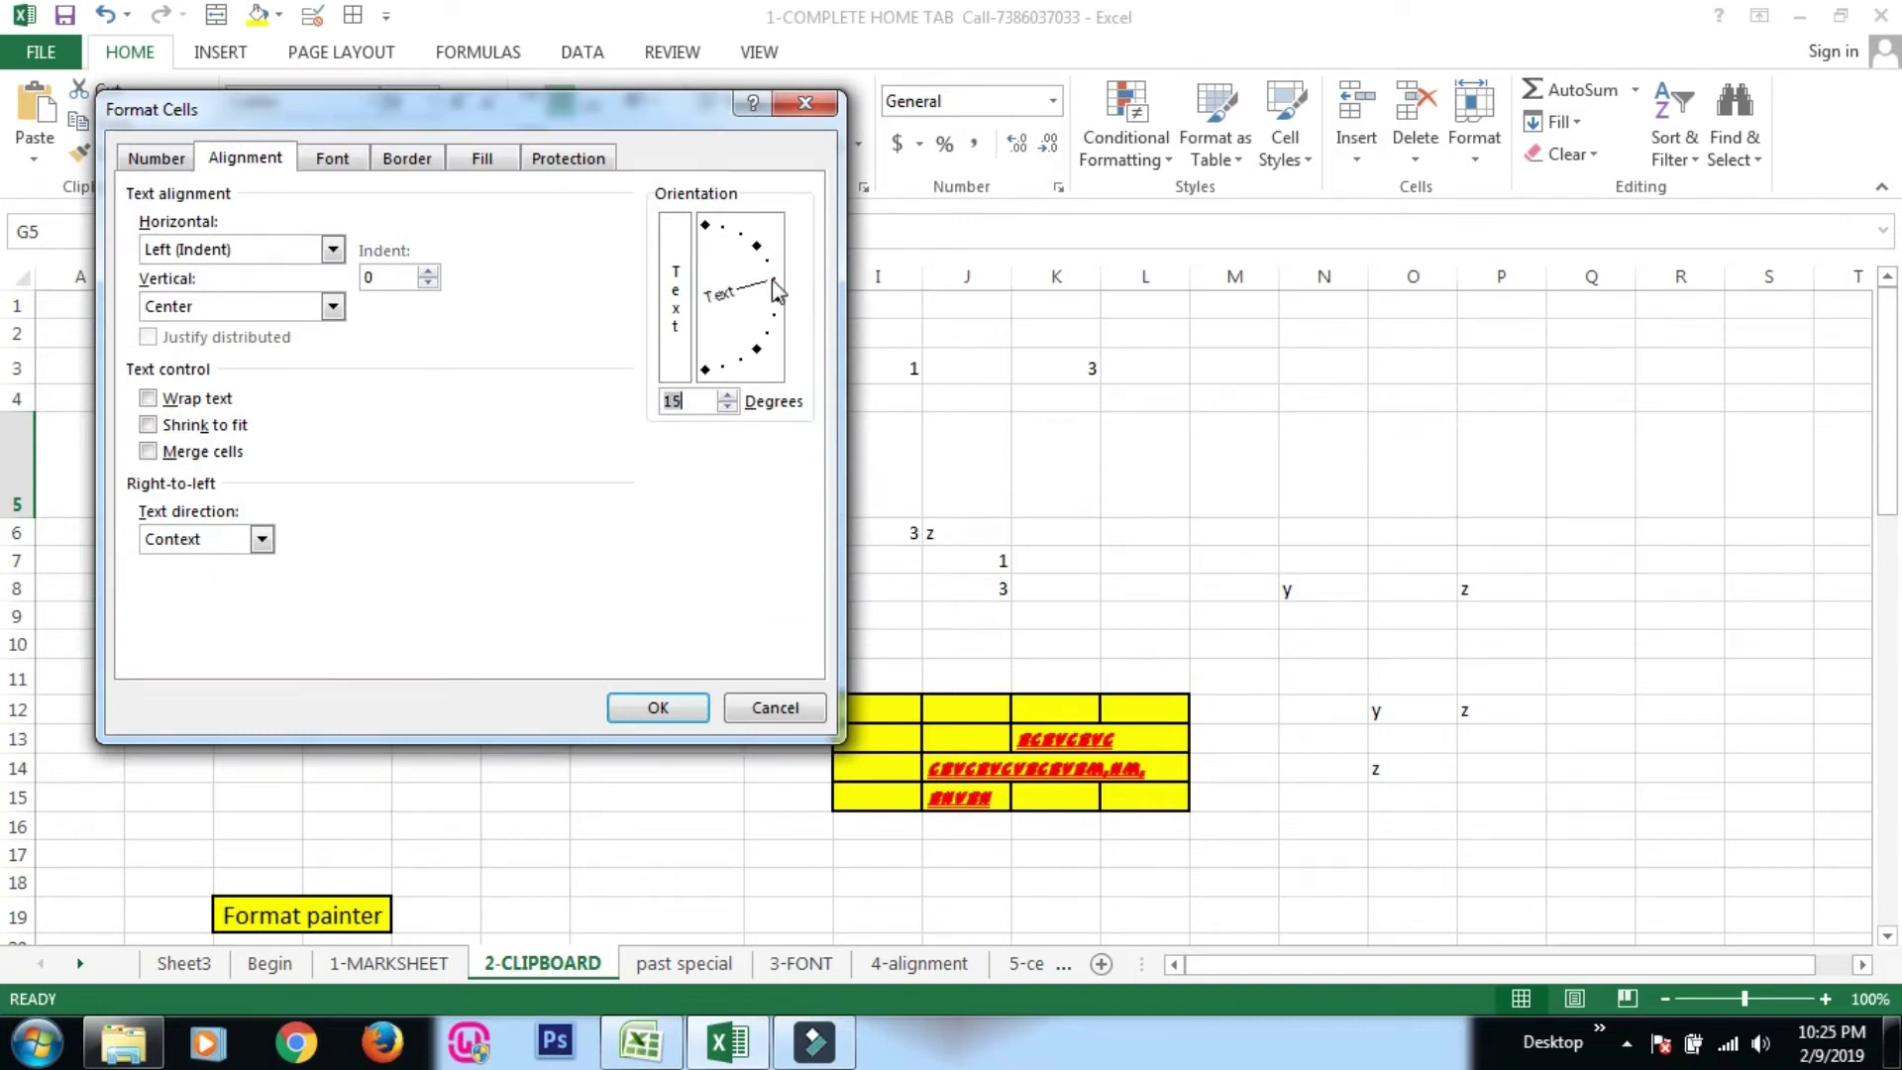
pyautogui.click(657, 706)
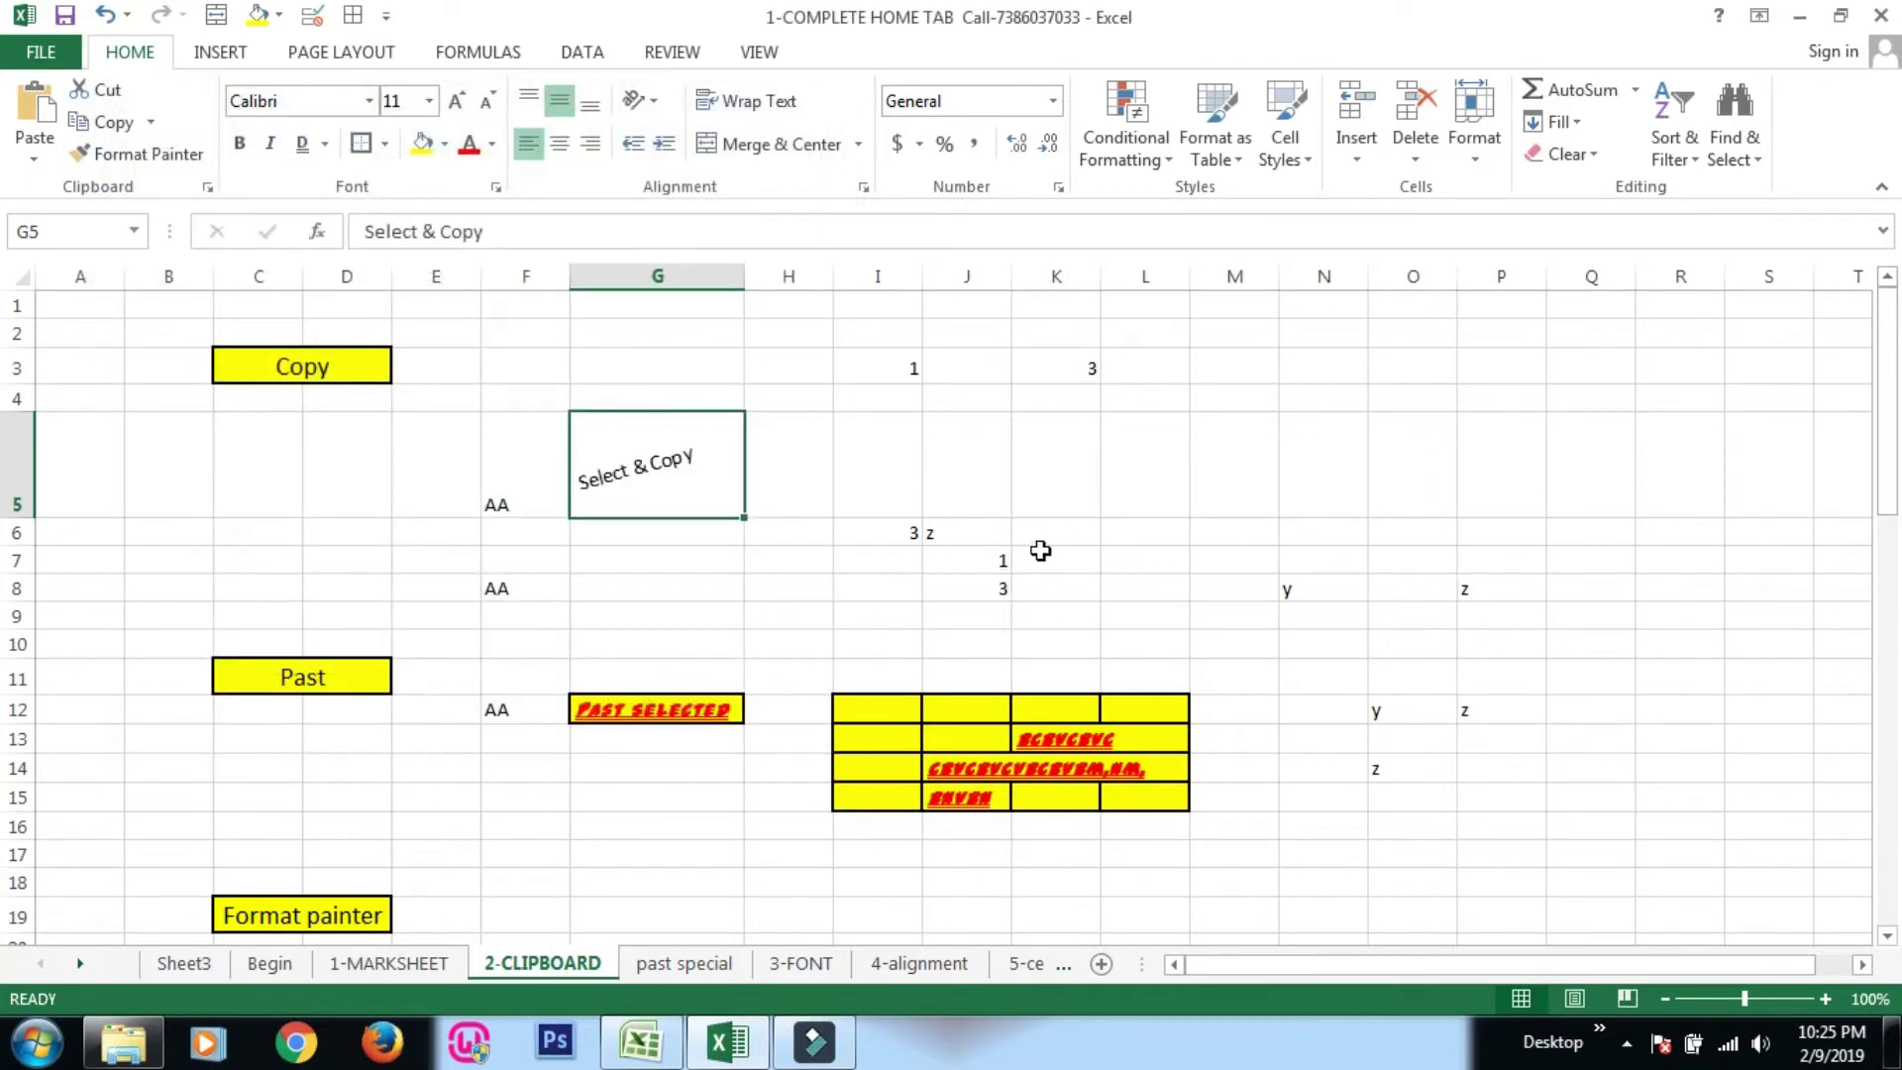
# - Enter Reliable Solution in I9 and select that cell again
pyautogui.click(1117, 538)
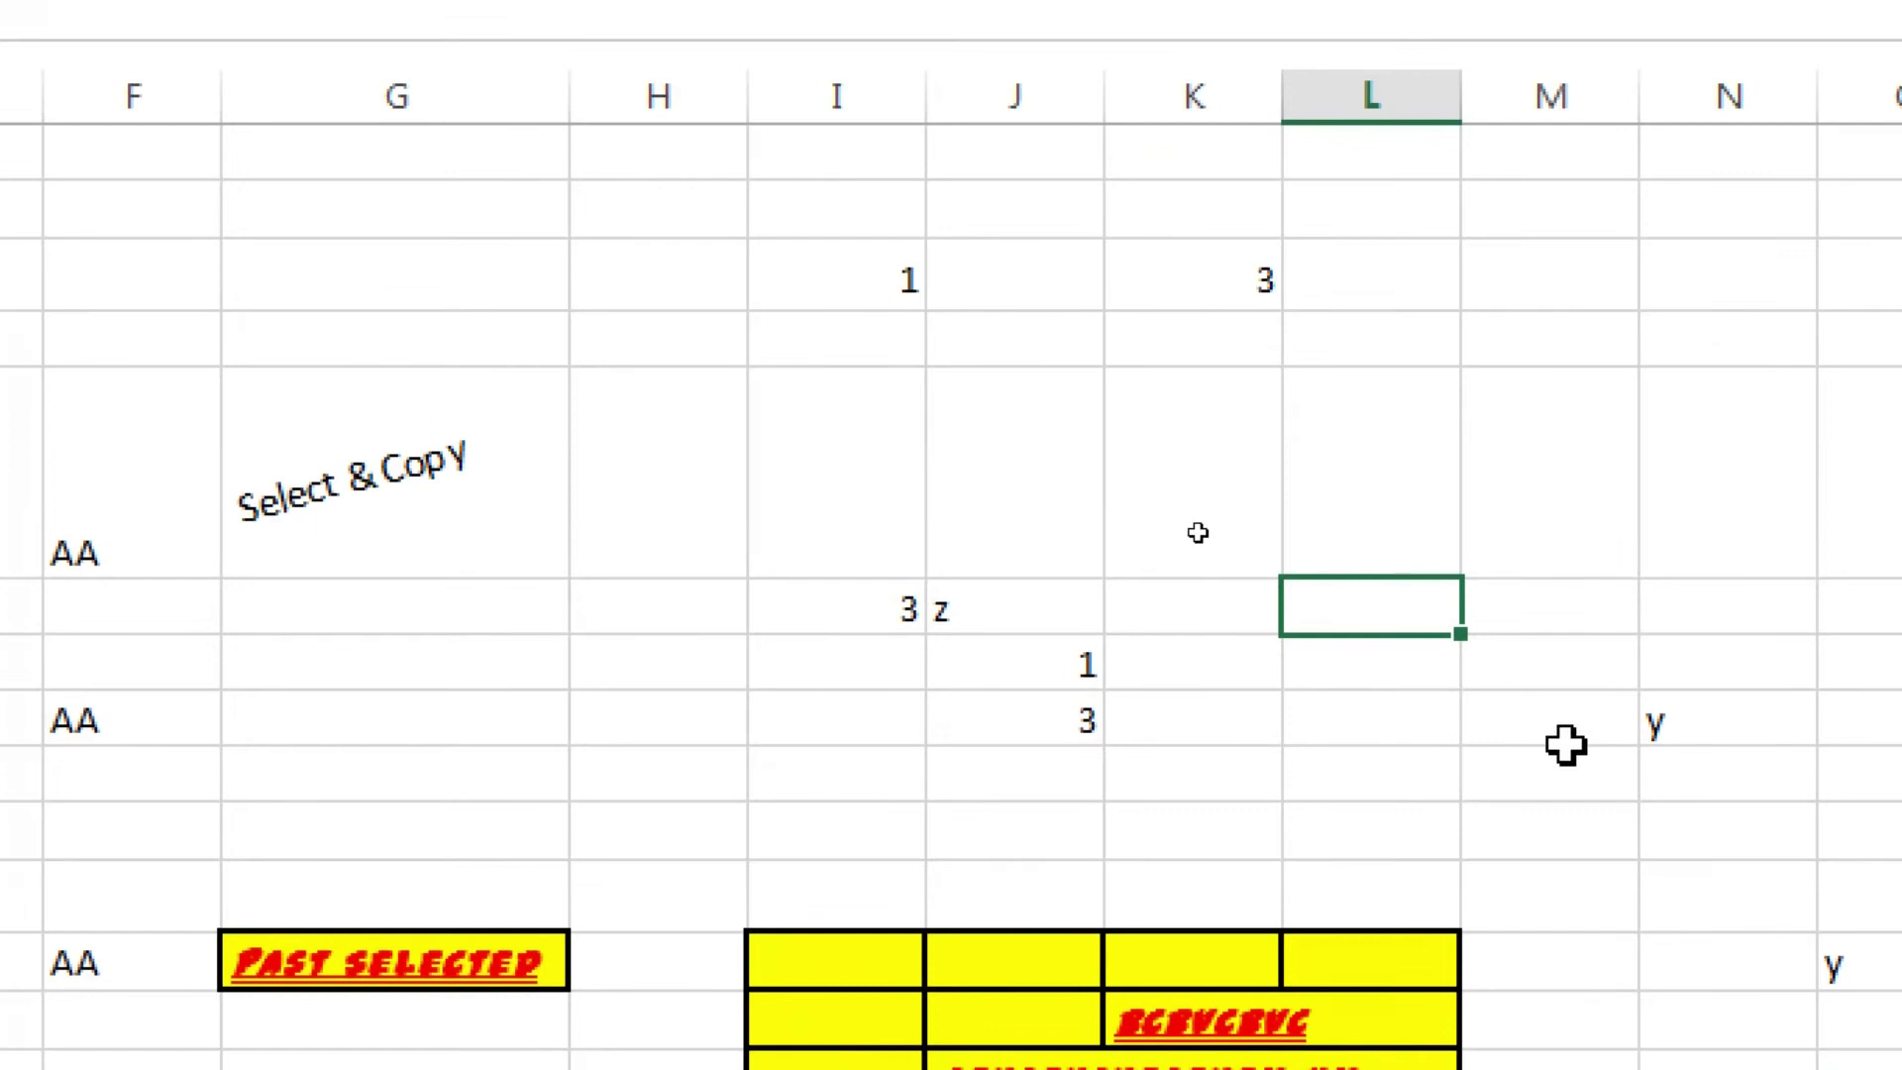
pyautogui.click(777, 769)
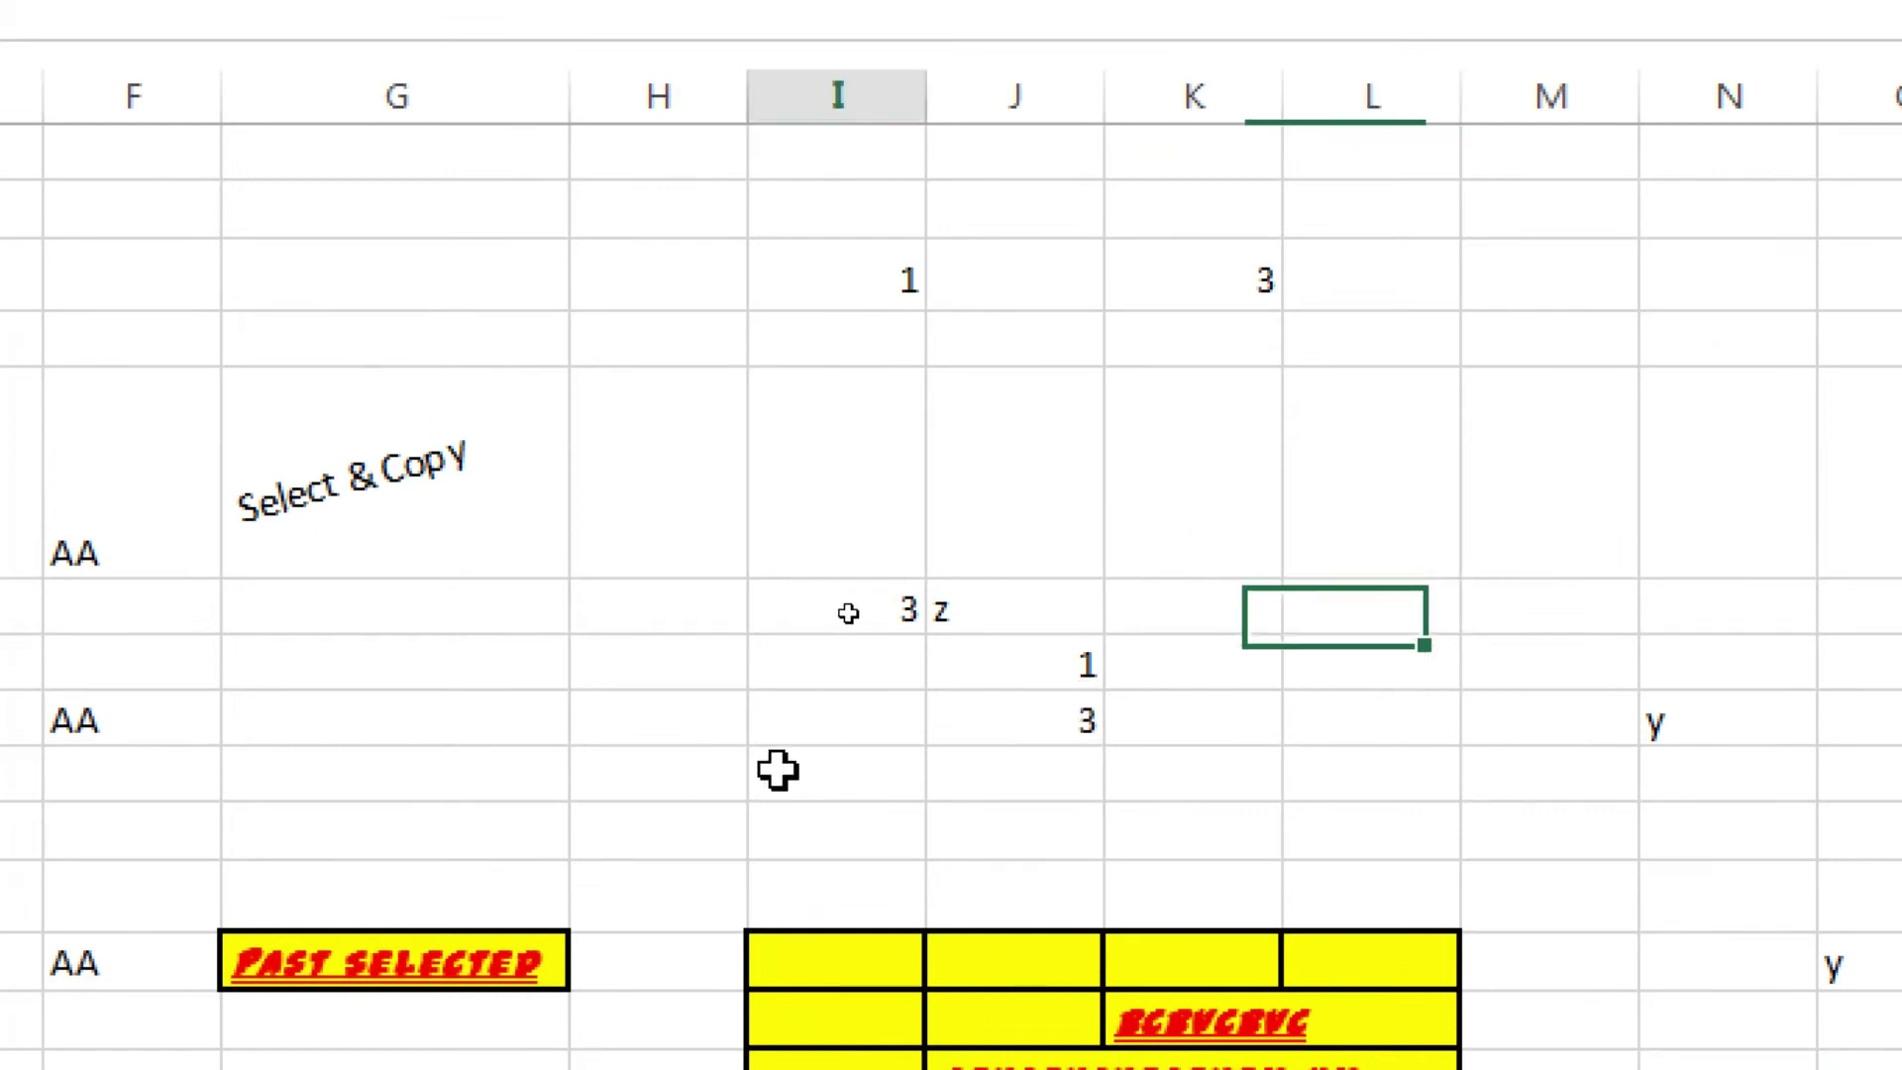
pyautogui.write('Reliable Solution')
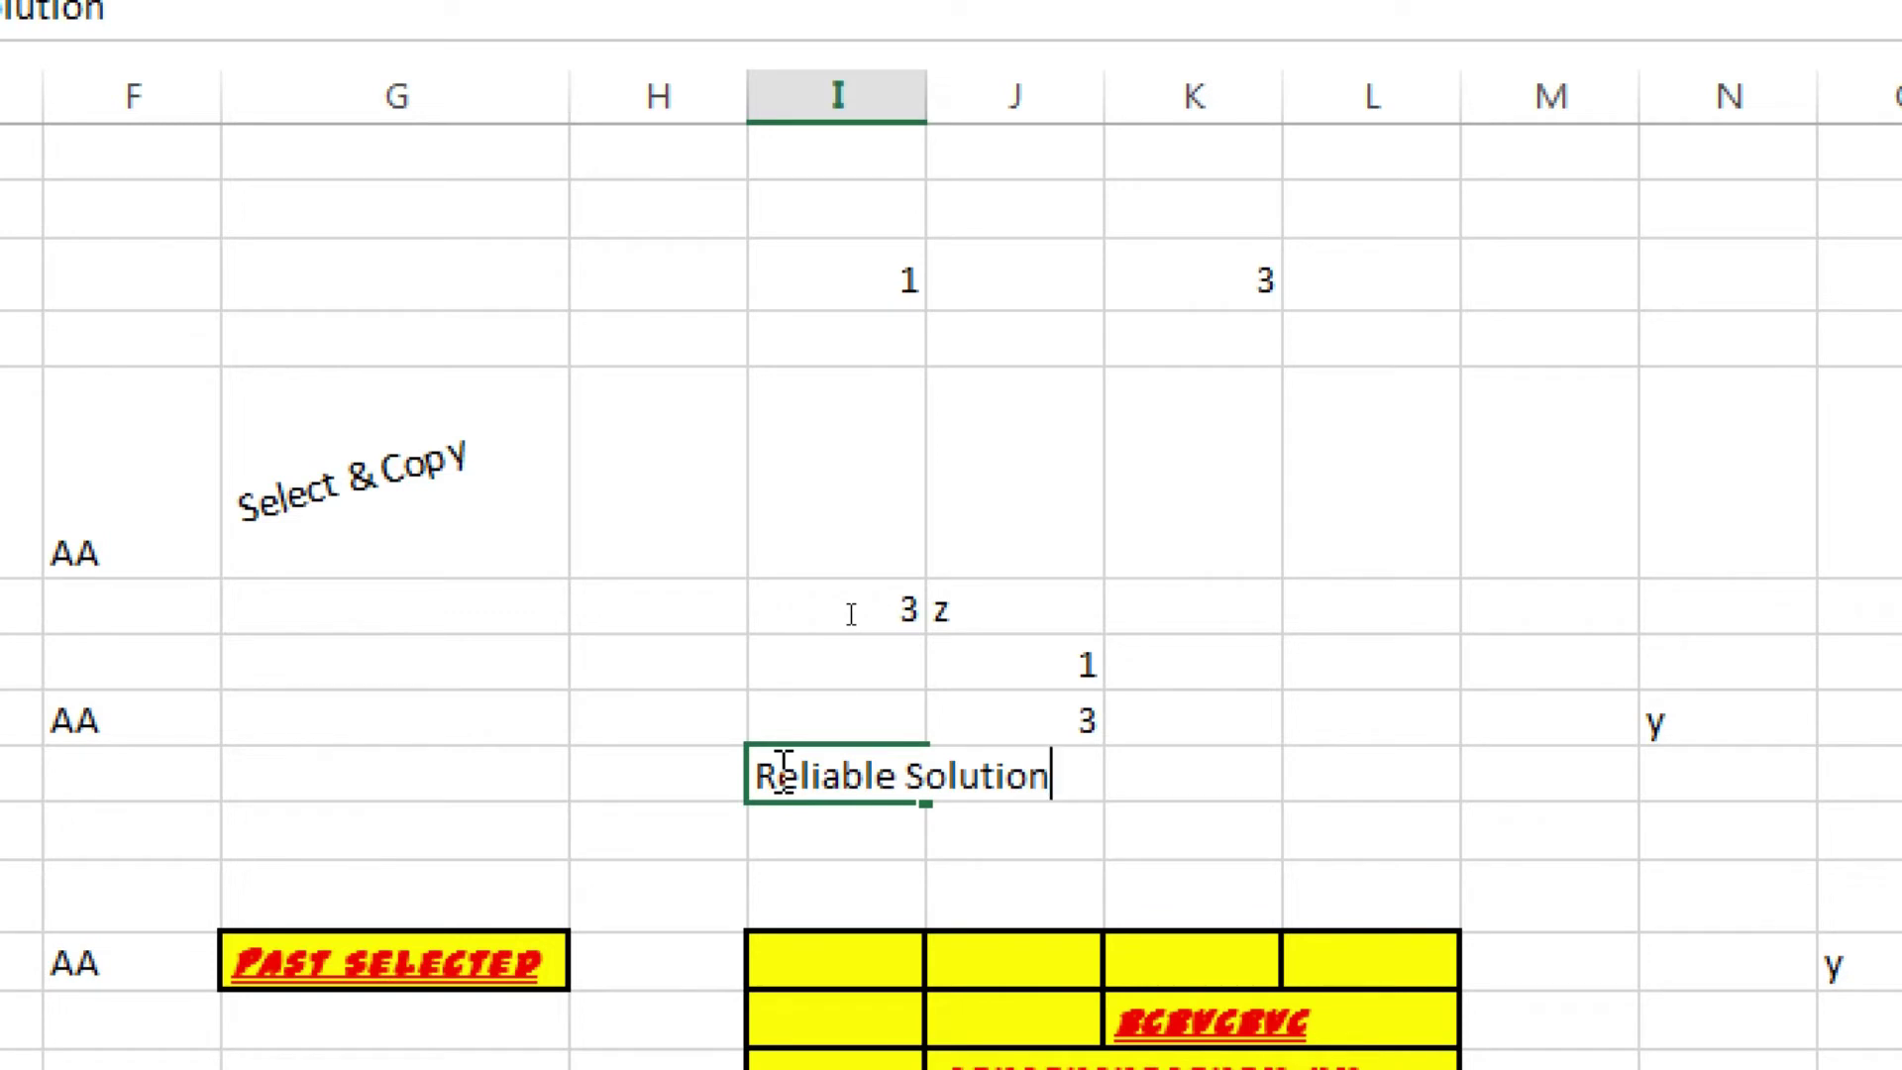
pyautogui.press('Return')
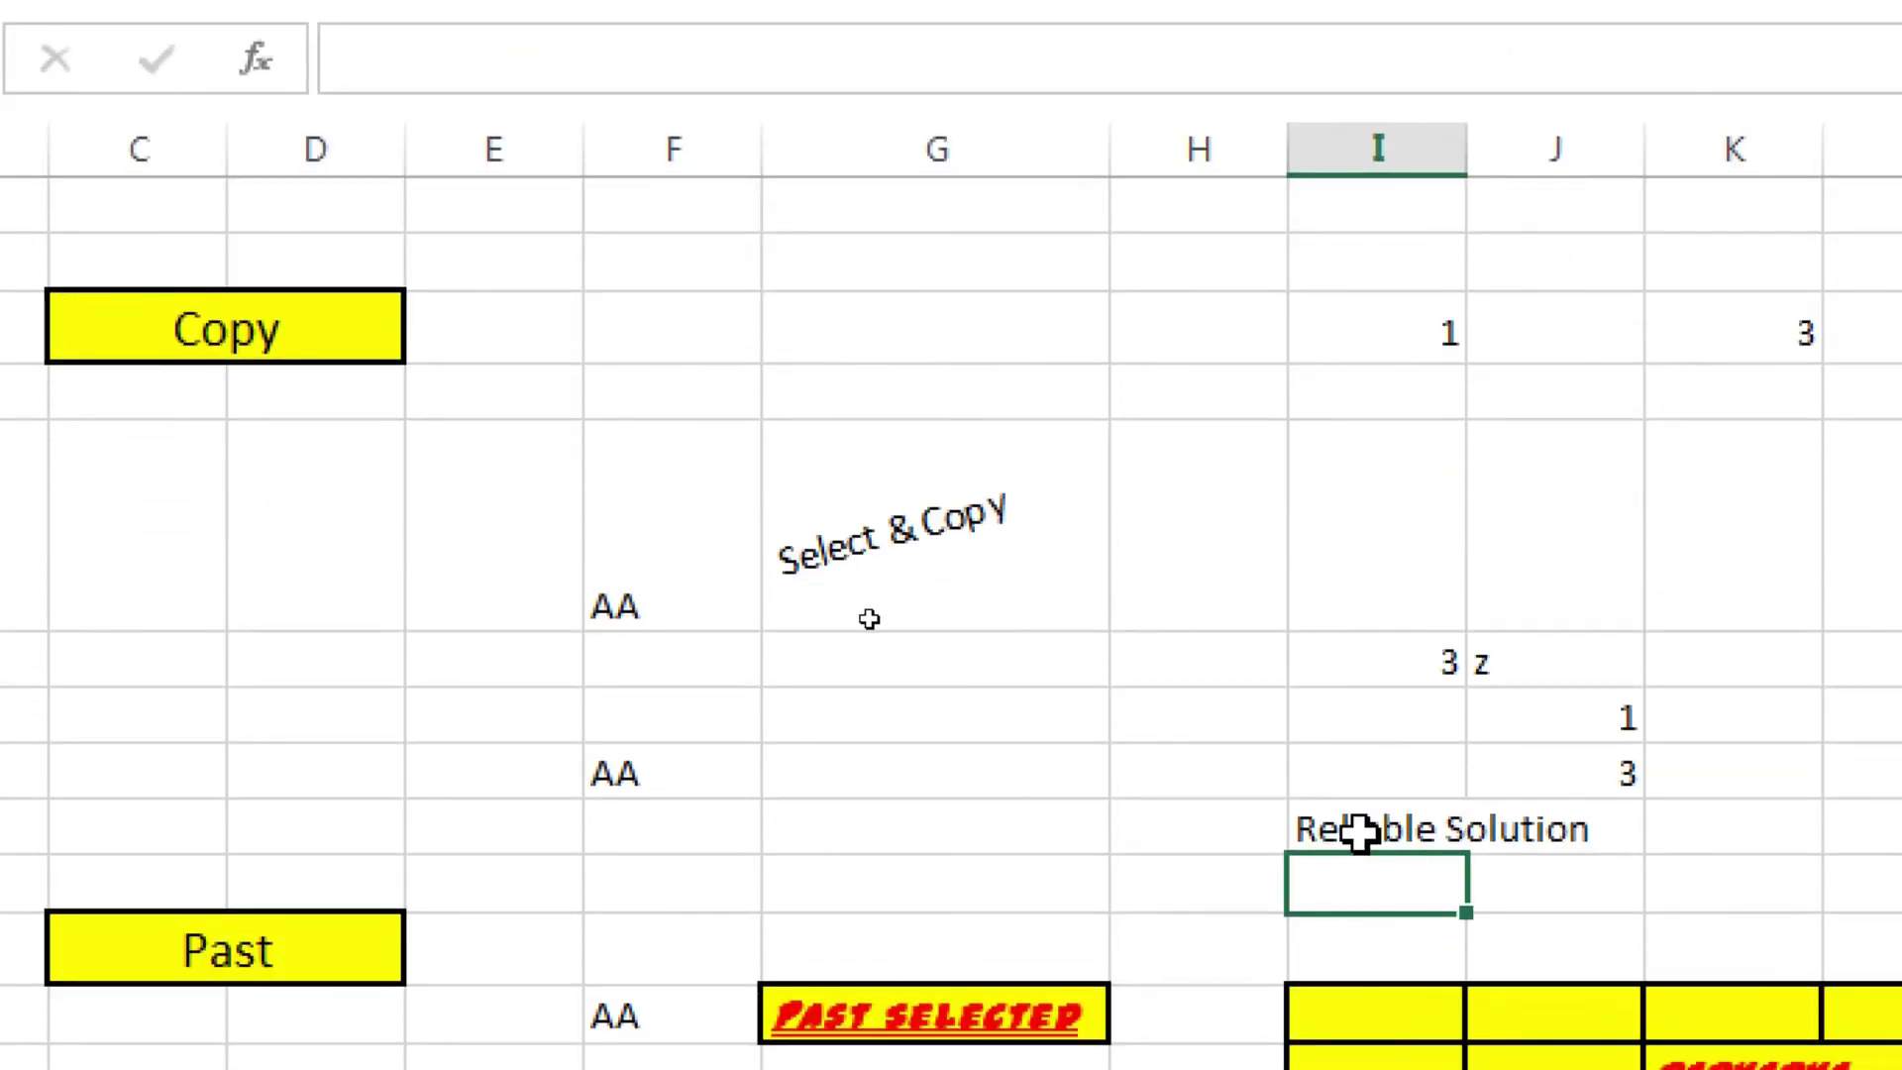
pyautogui.click(1358, 830)
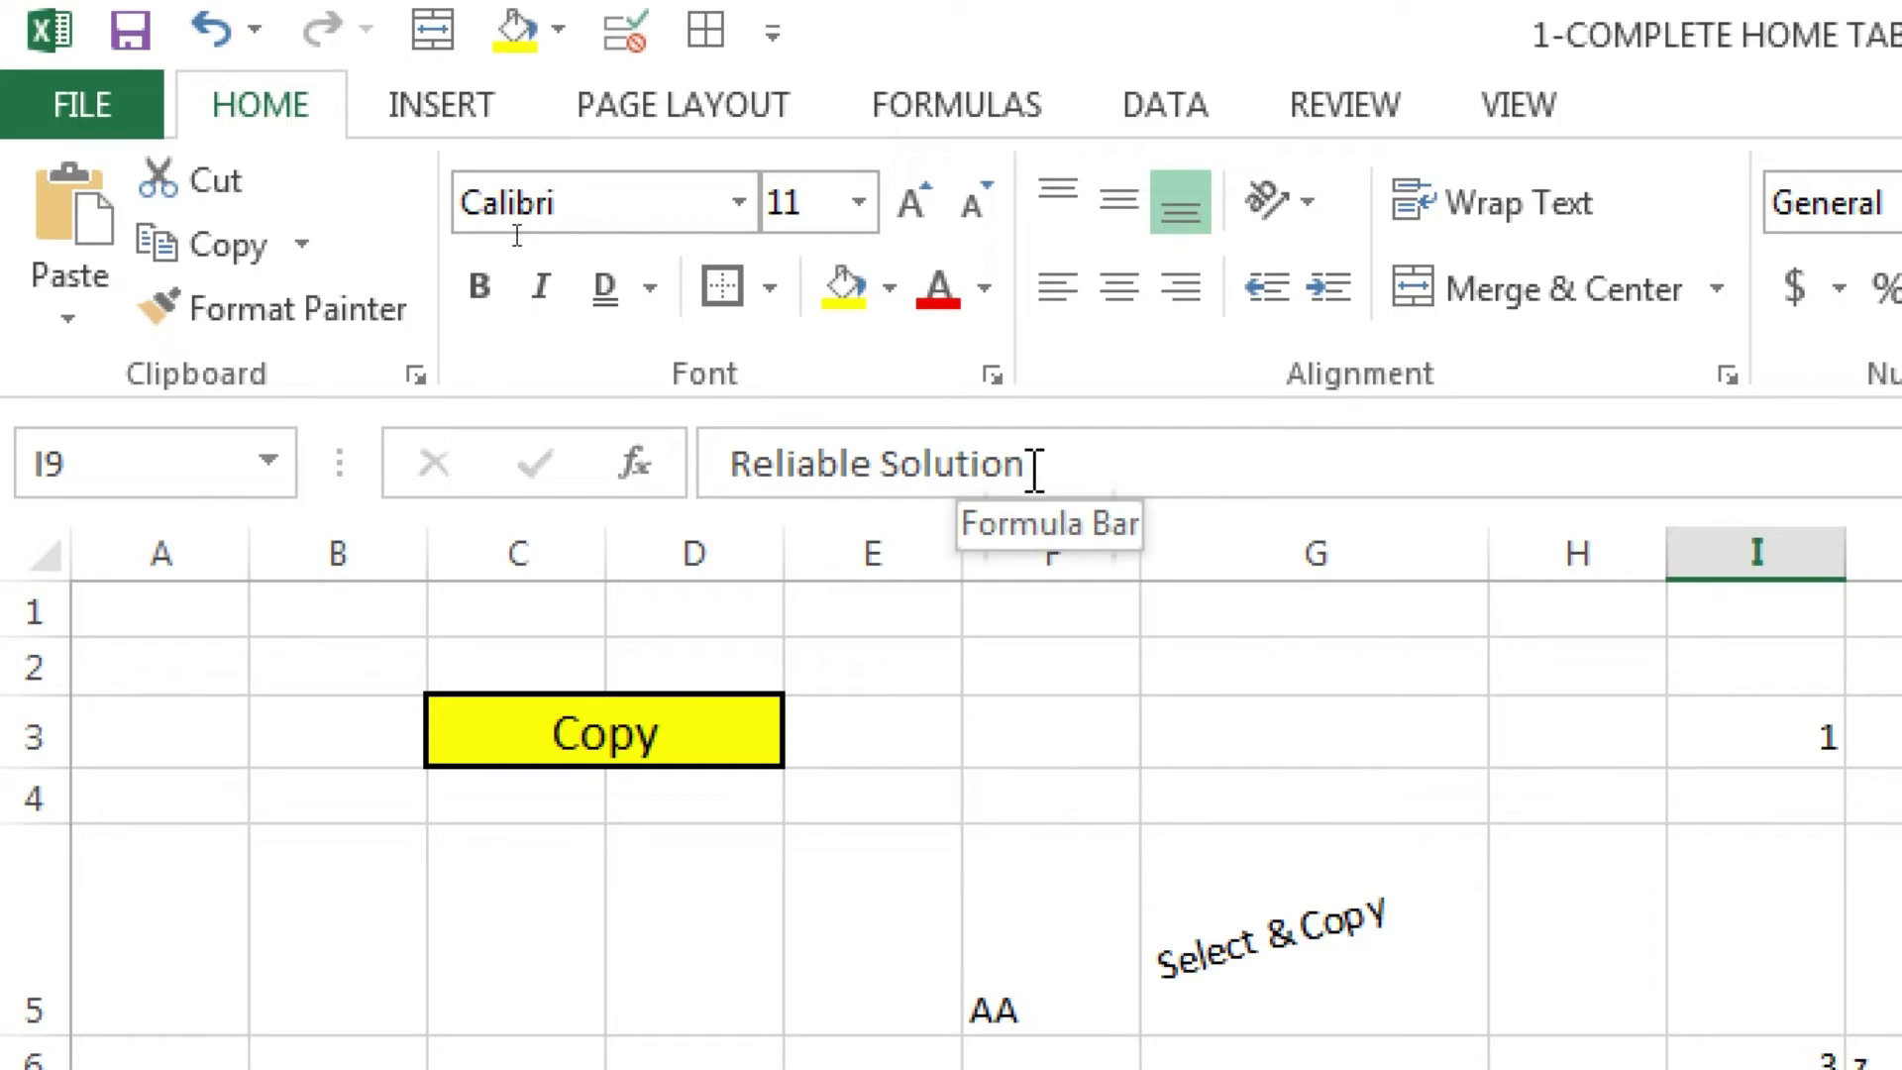
pyautogui.click(1033, 465)
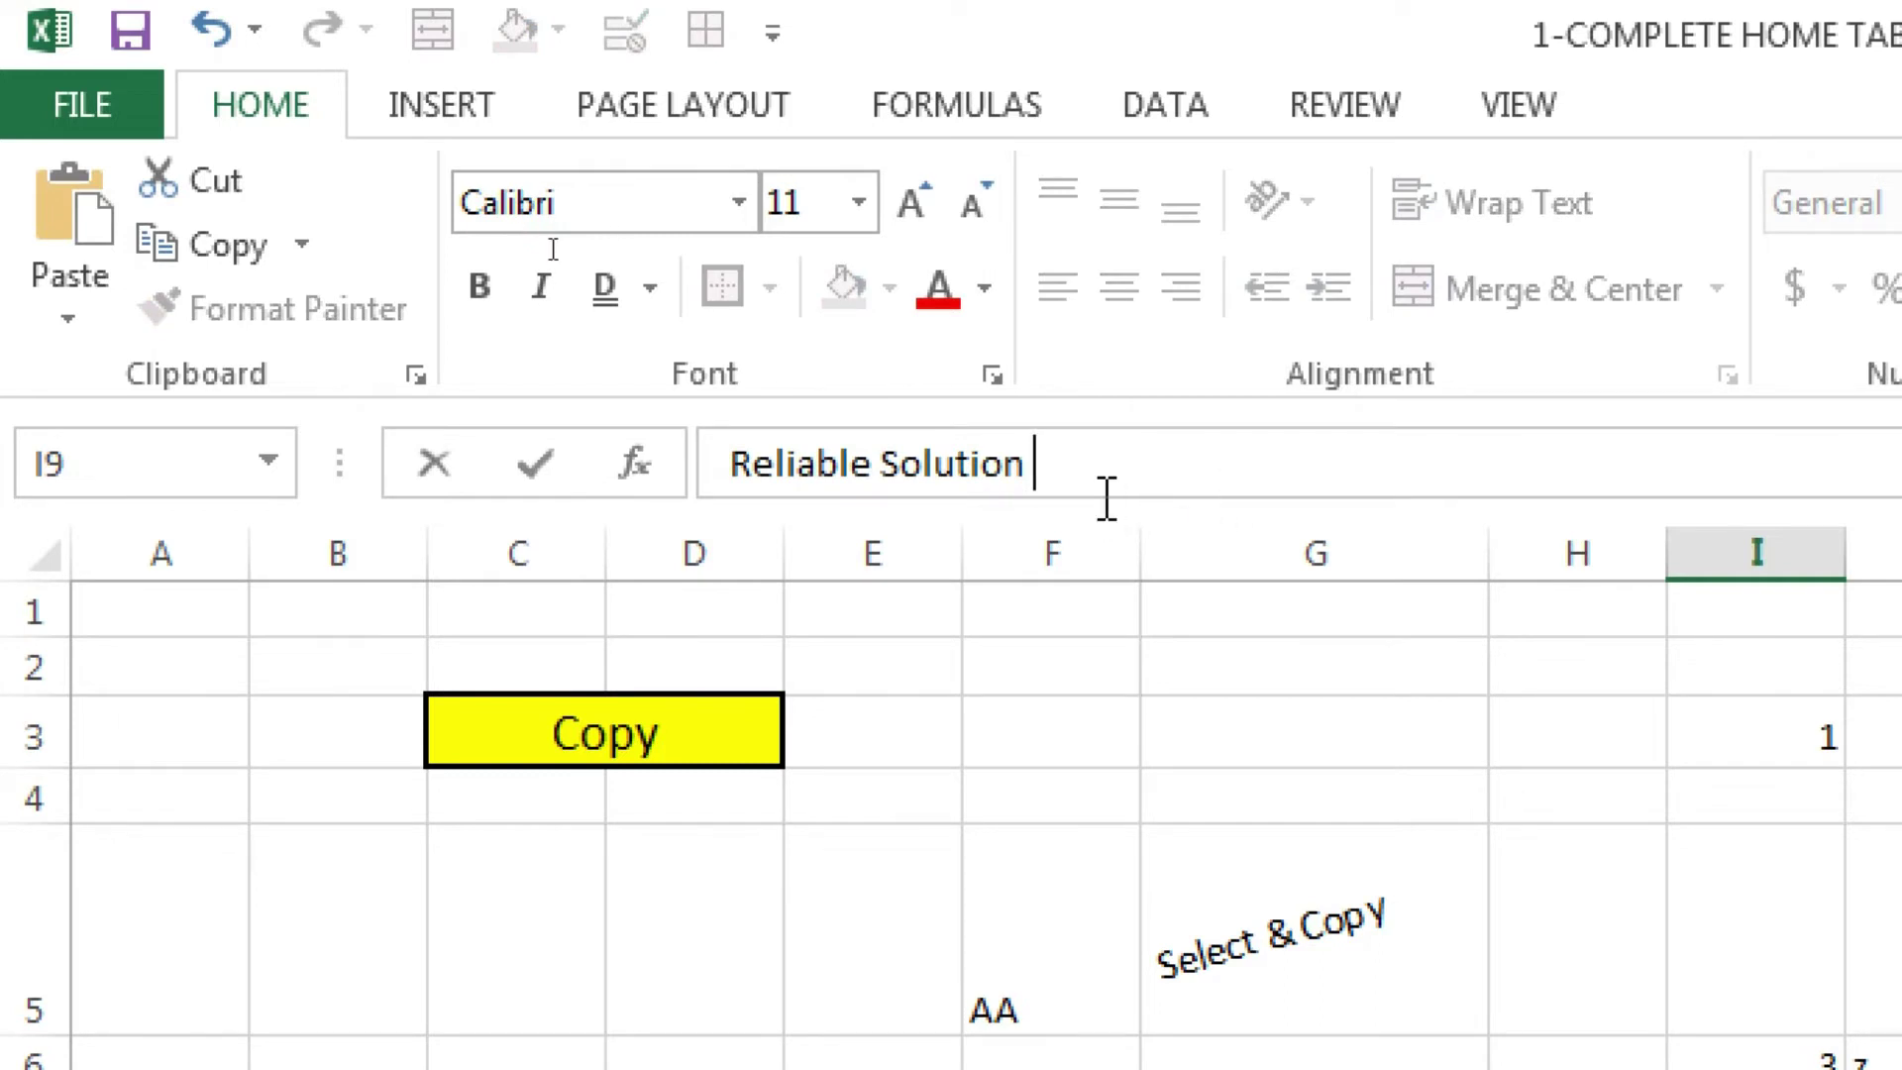
pyautogui.write('Computer clasess')
pyautogui.press('Return')
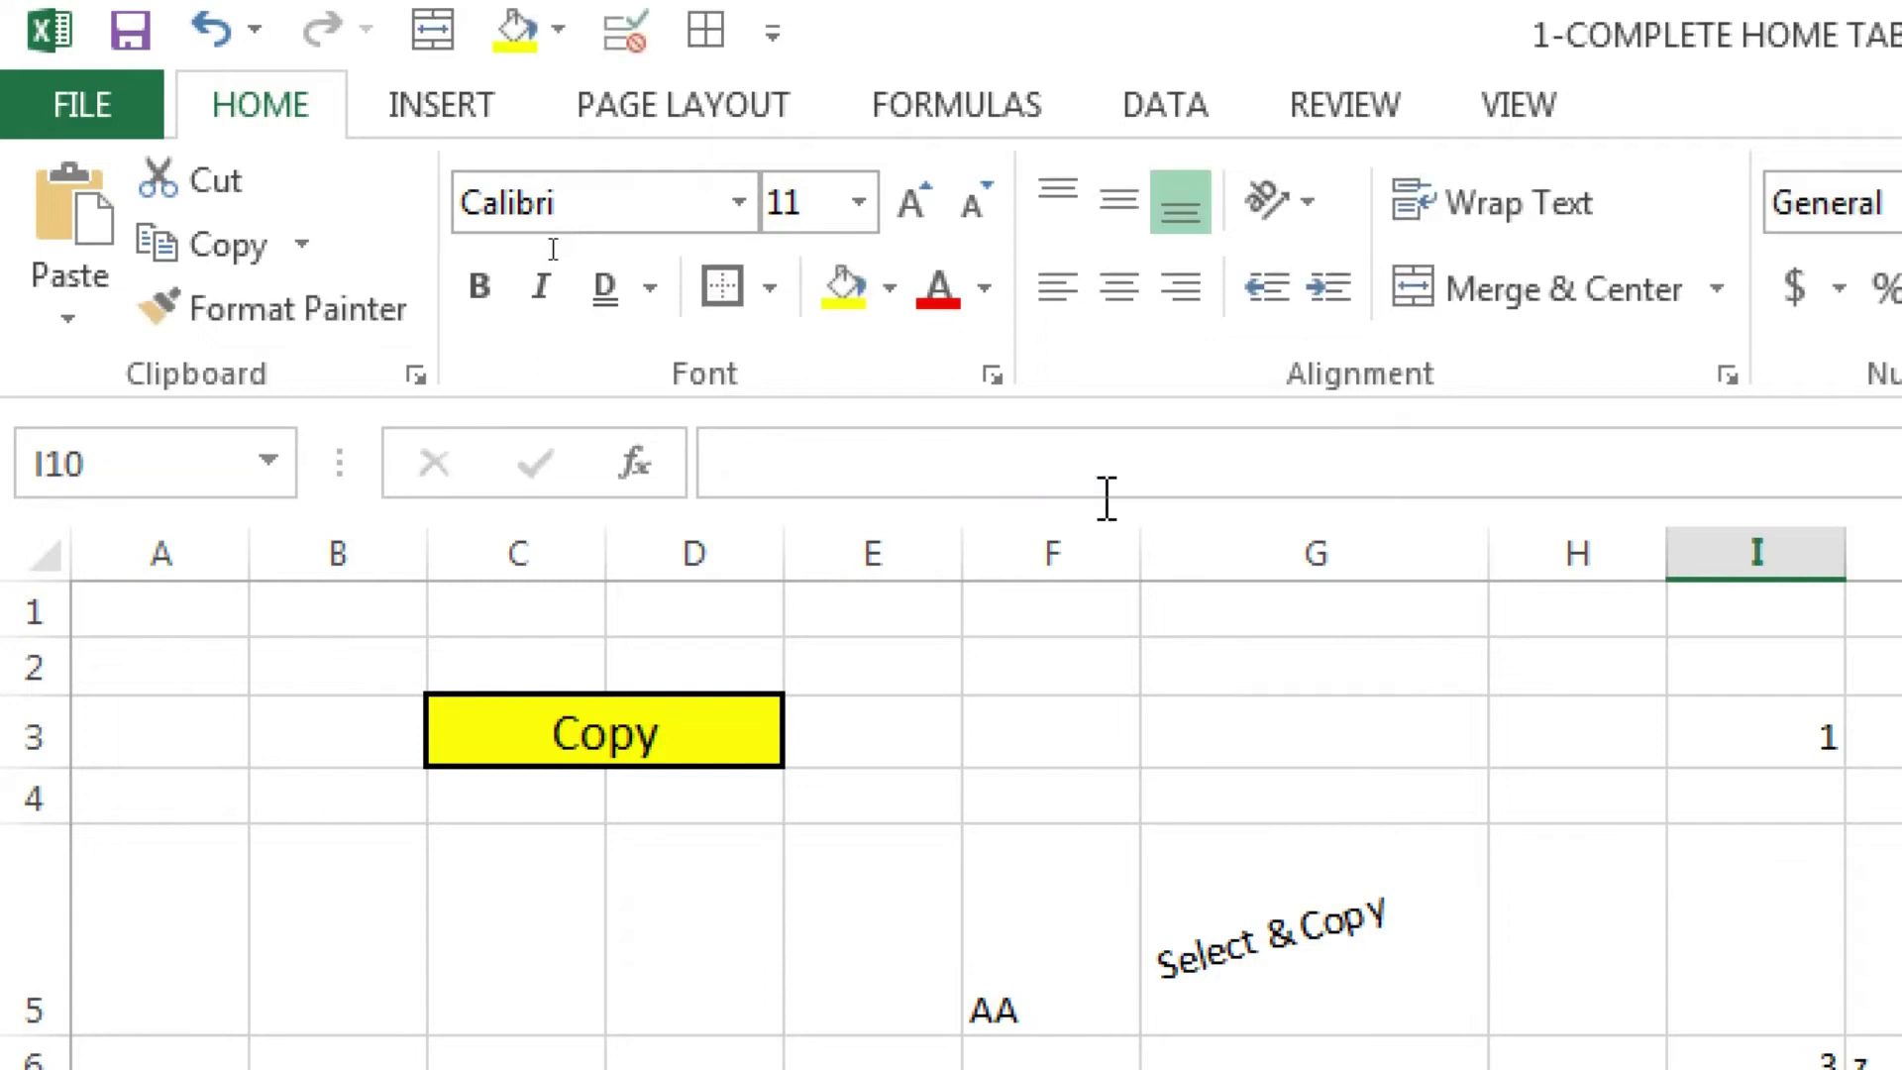
pyautogui.click(1579, 903)
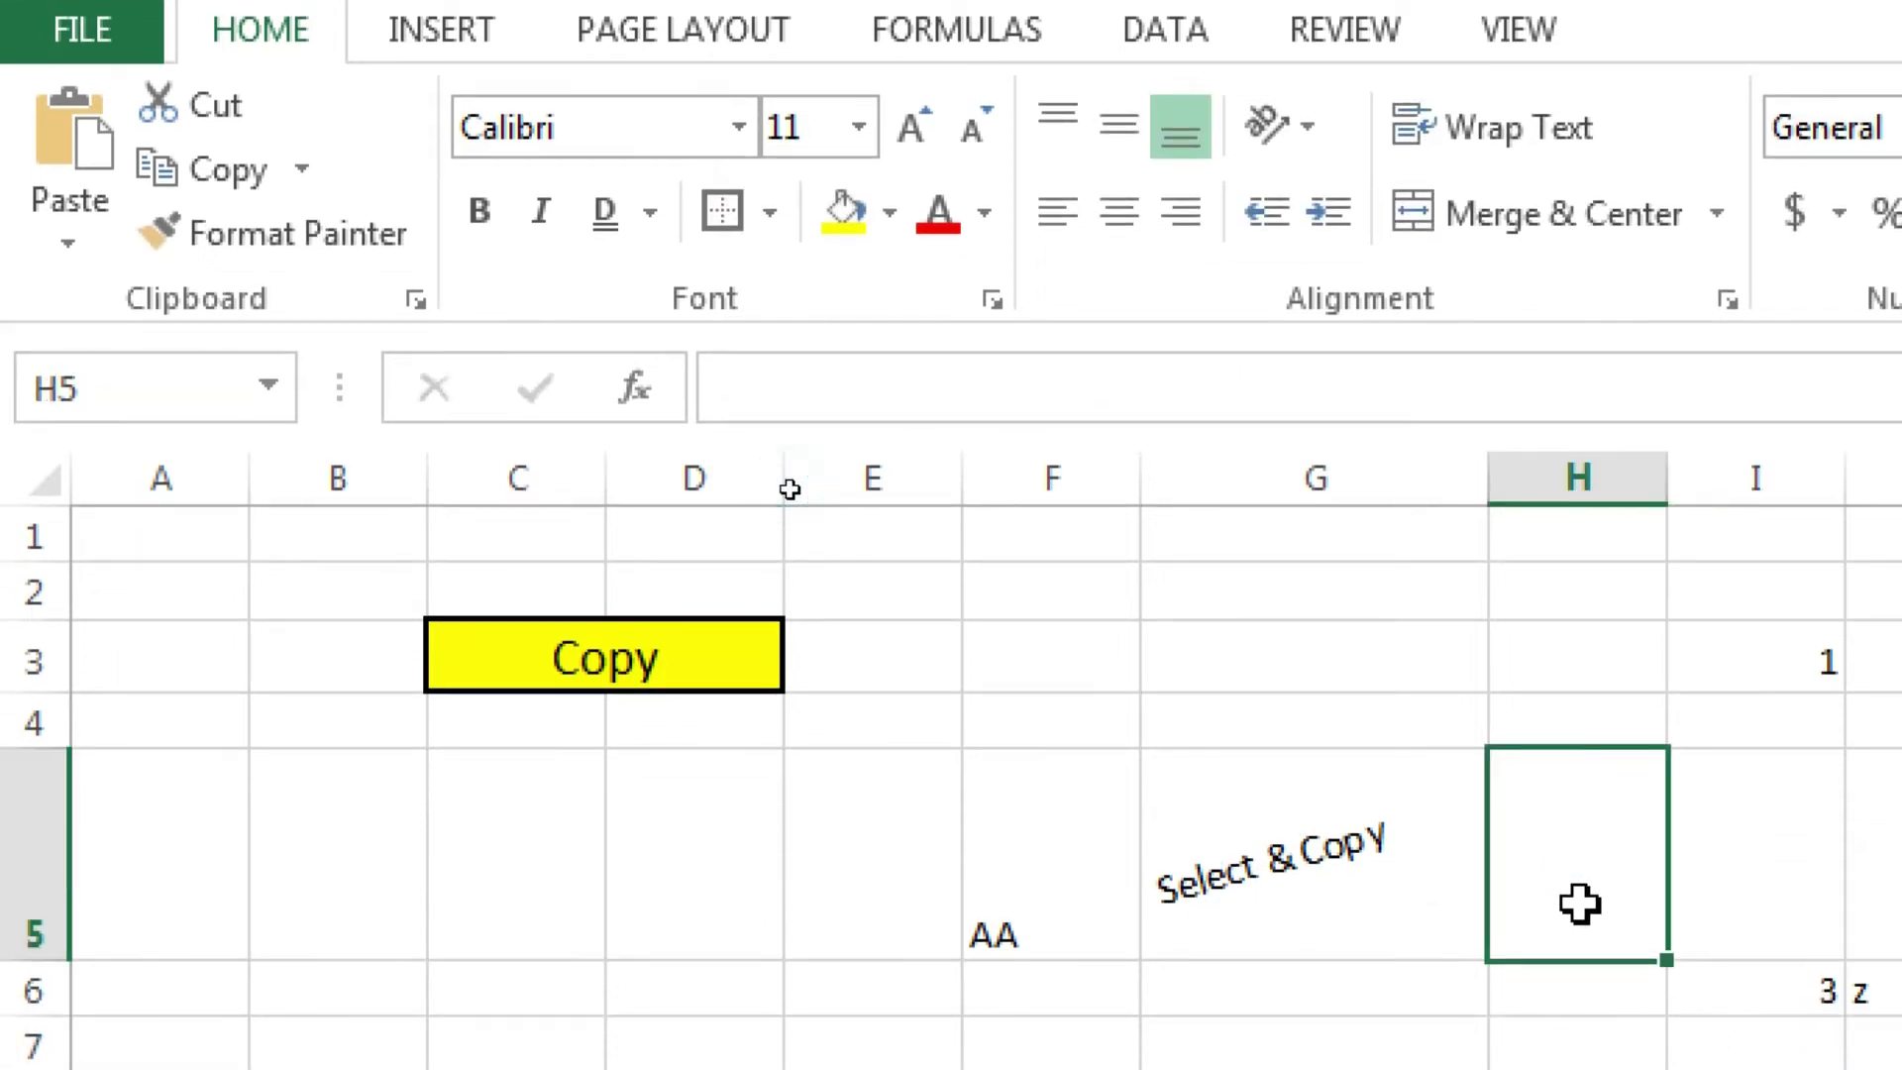
pyautogui.press('Down')
pyautogui.press('Down')
pyautogui.press('Down')
pyautogui.press('Down')
pyautogui.press('Down')
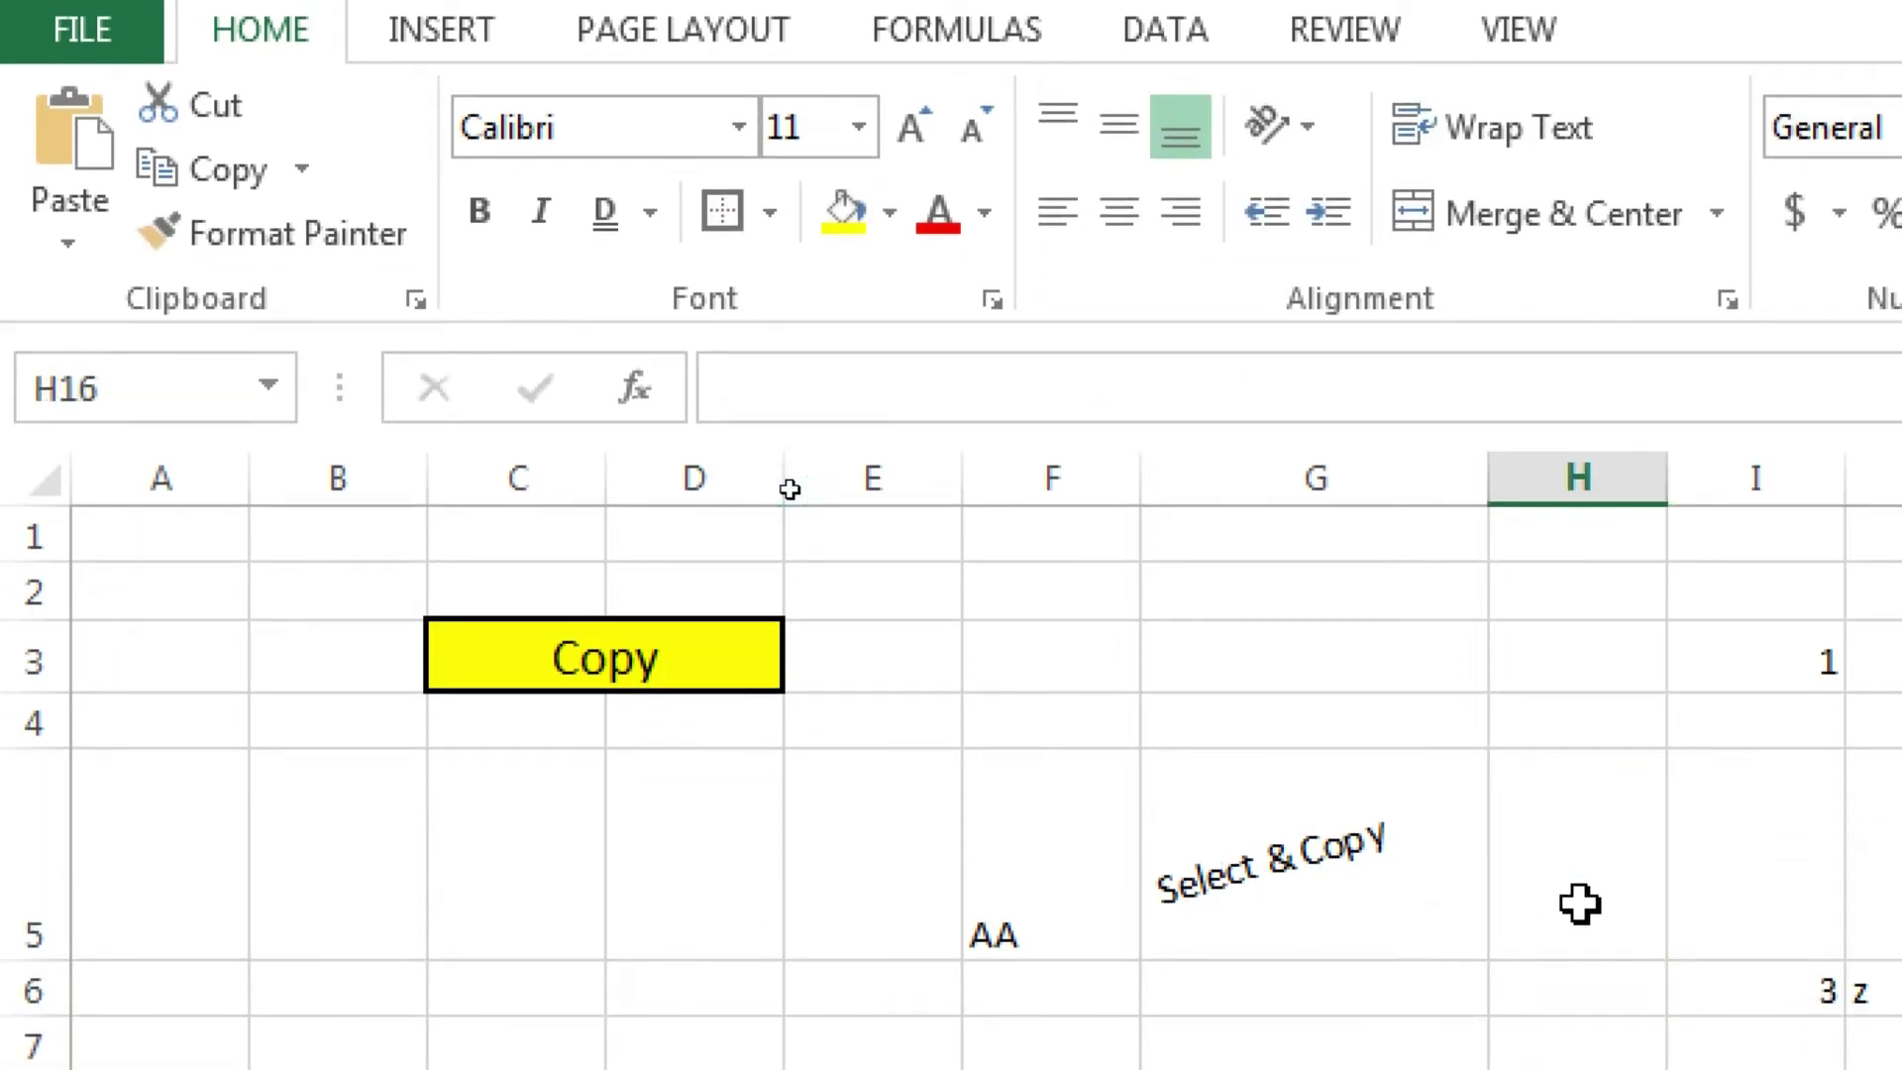
pyautogui.press('Down')
pyautogui.press('Down')
pyautogui.press('Down')
pyautogui.press('Down')
pyautogui.press('Down')
pyautogui.press('Down')
pyautogui.press('Down')
pyautogui.press('Down')
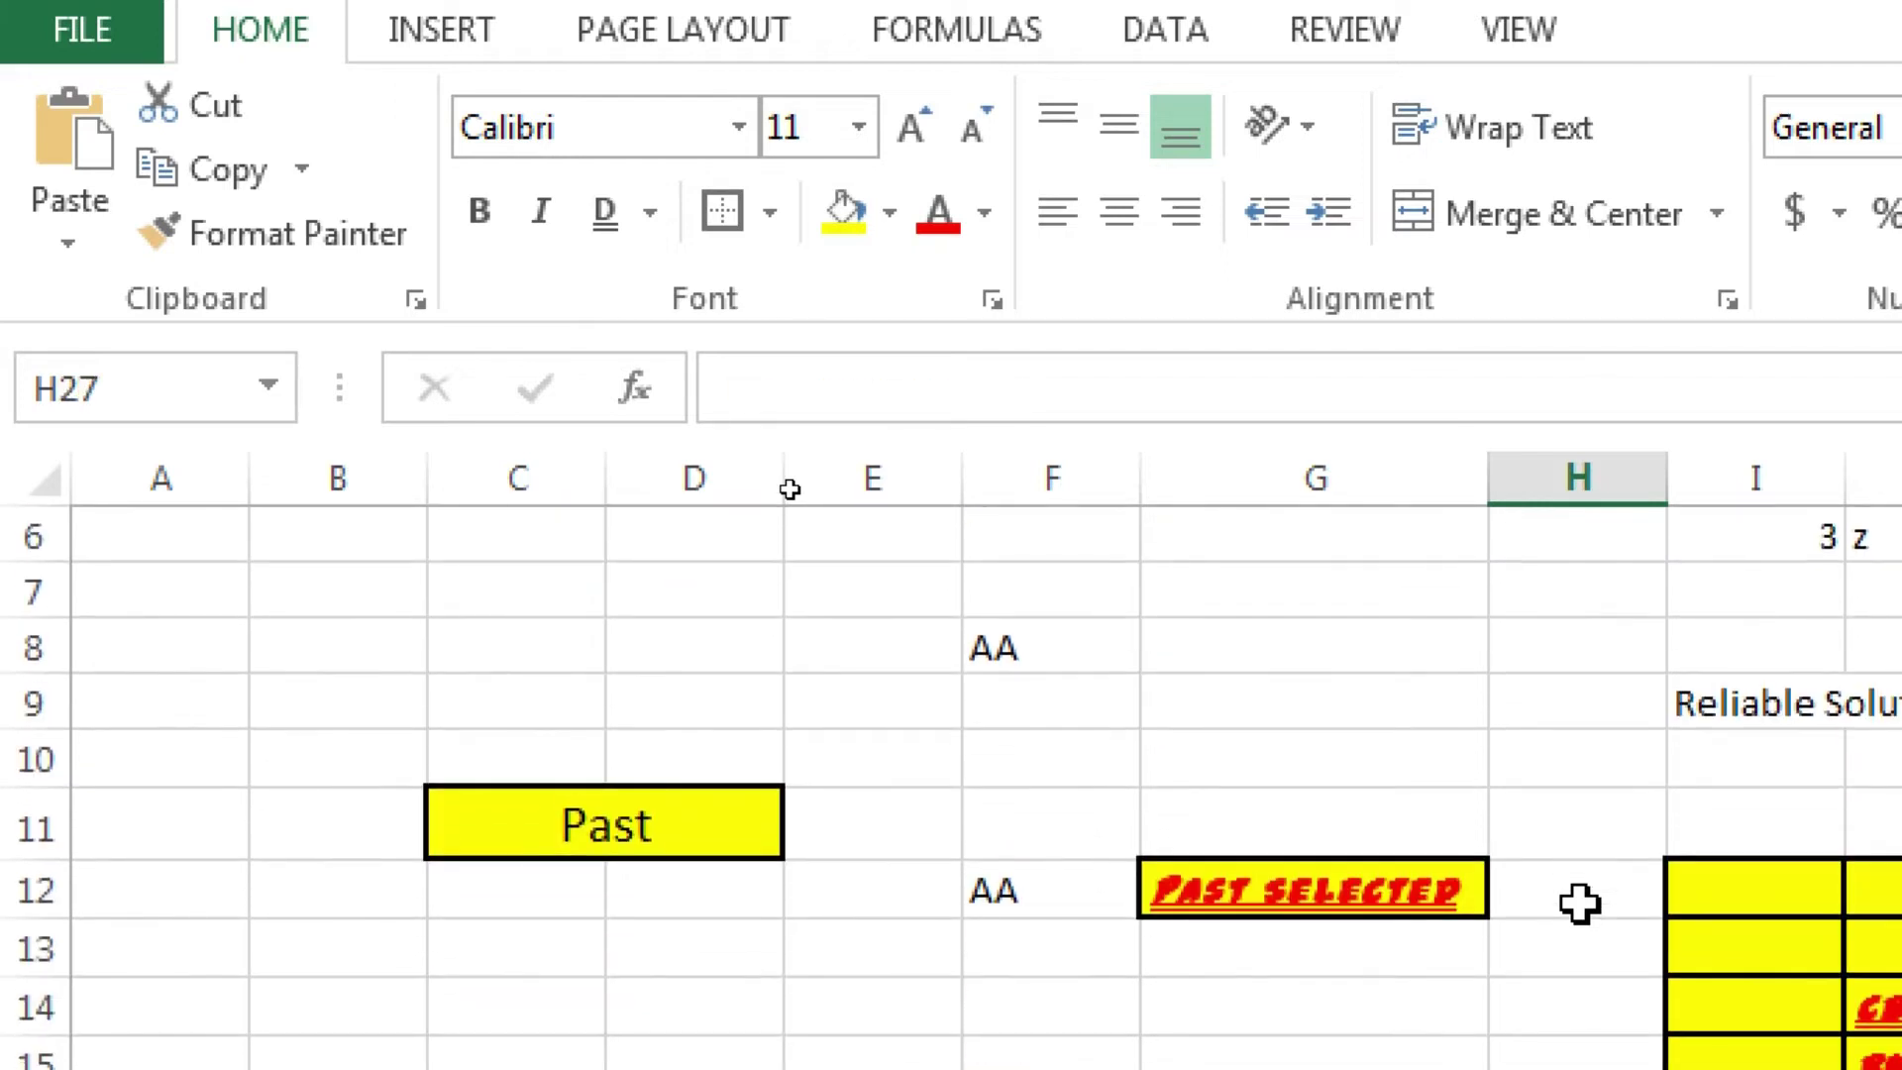
pyautogui.click(1639, 689)
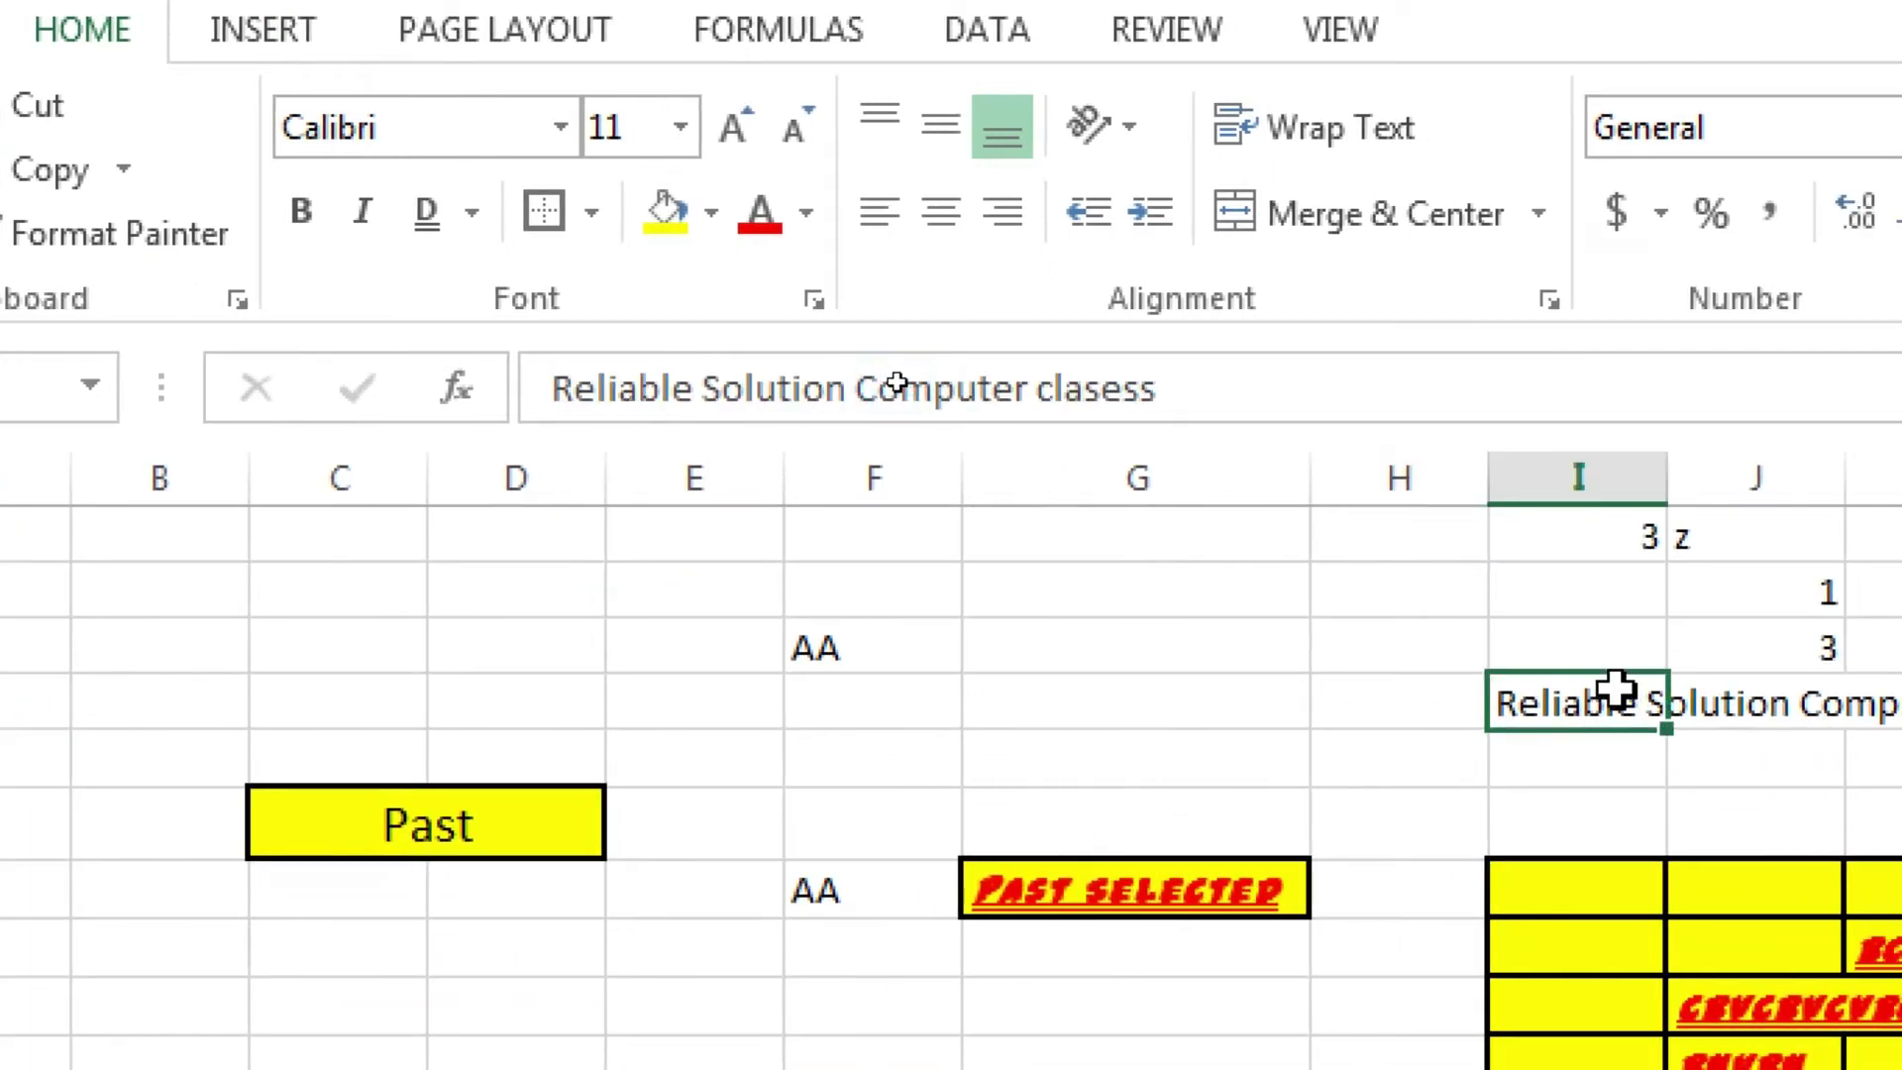
pyautogui.press('Right')
pyautogui.press('Right')
pyautogui.press('Right')
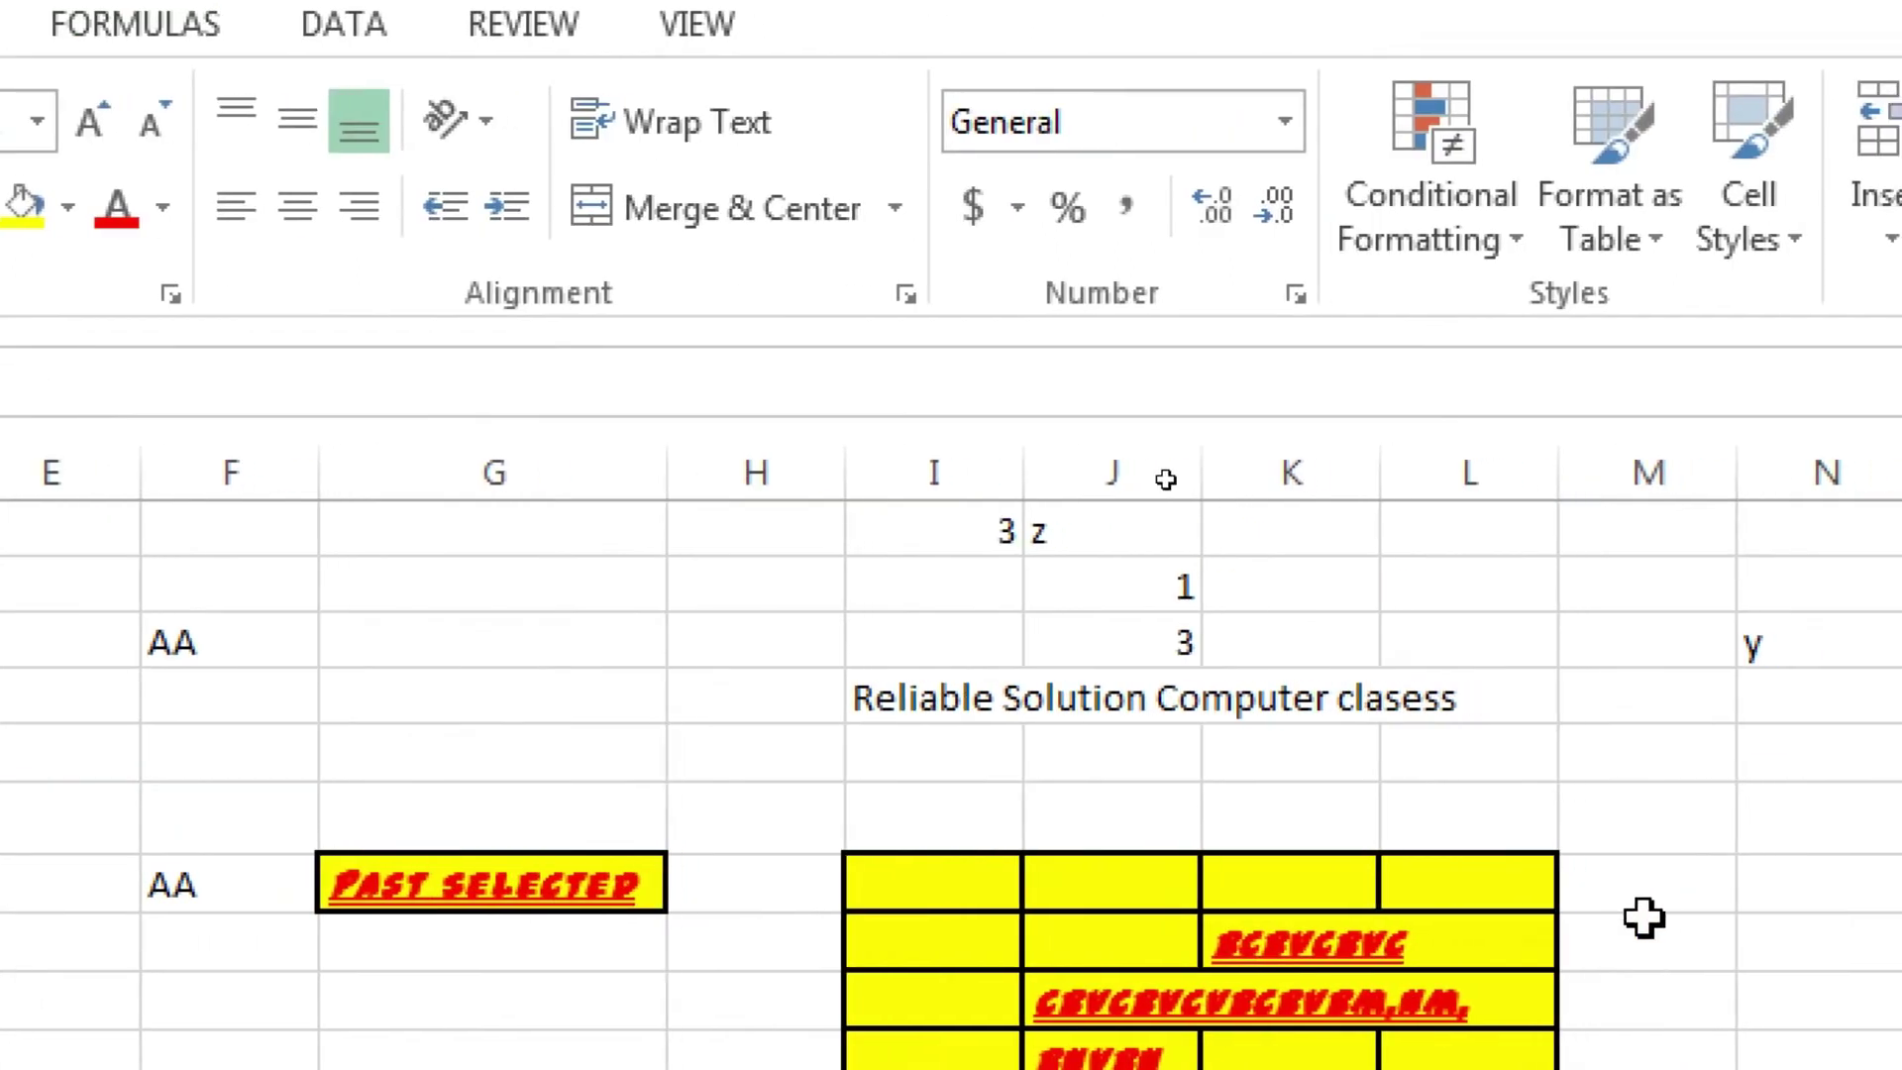
pyautogui.click(966, 684)
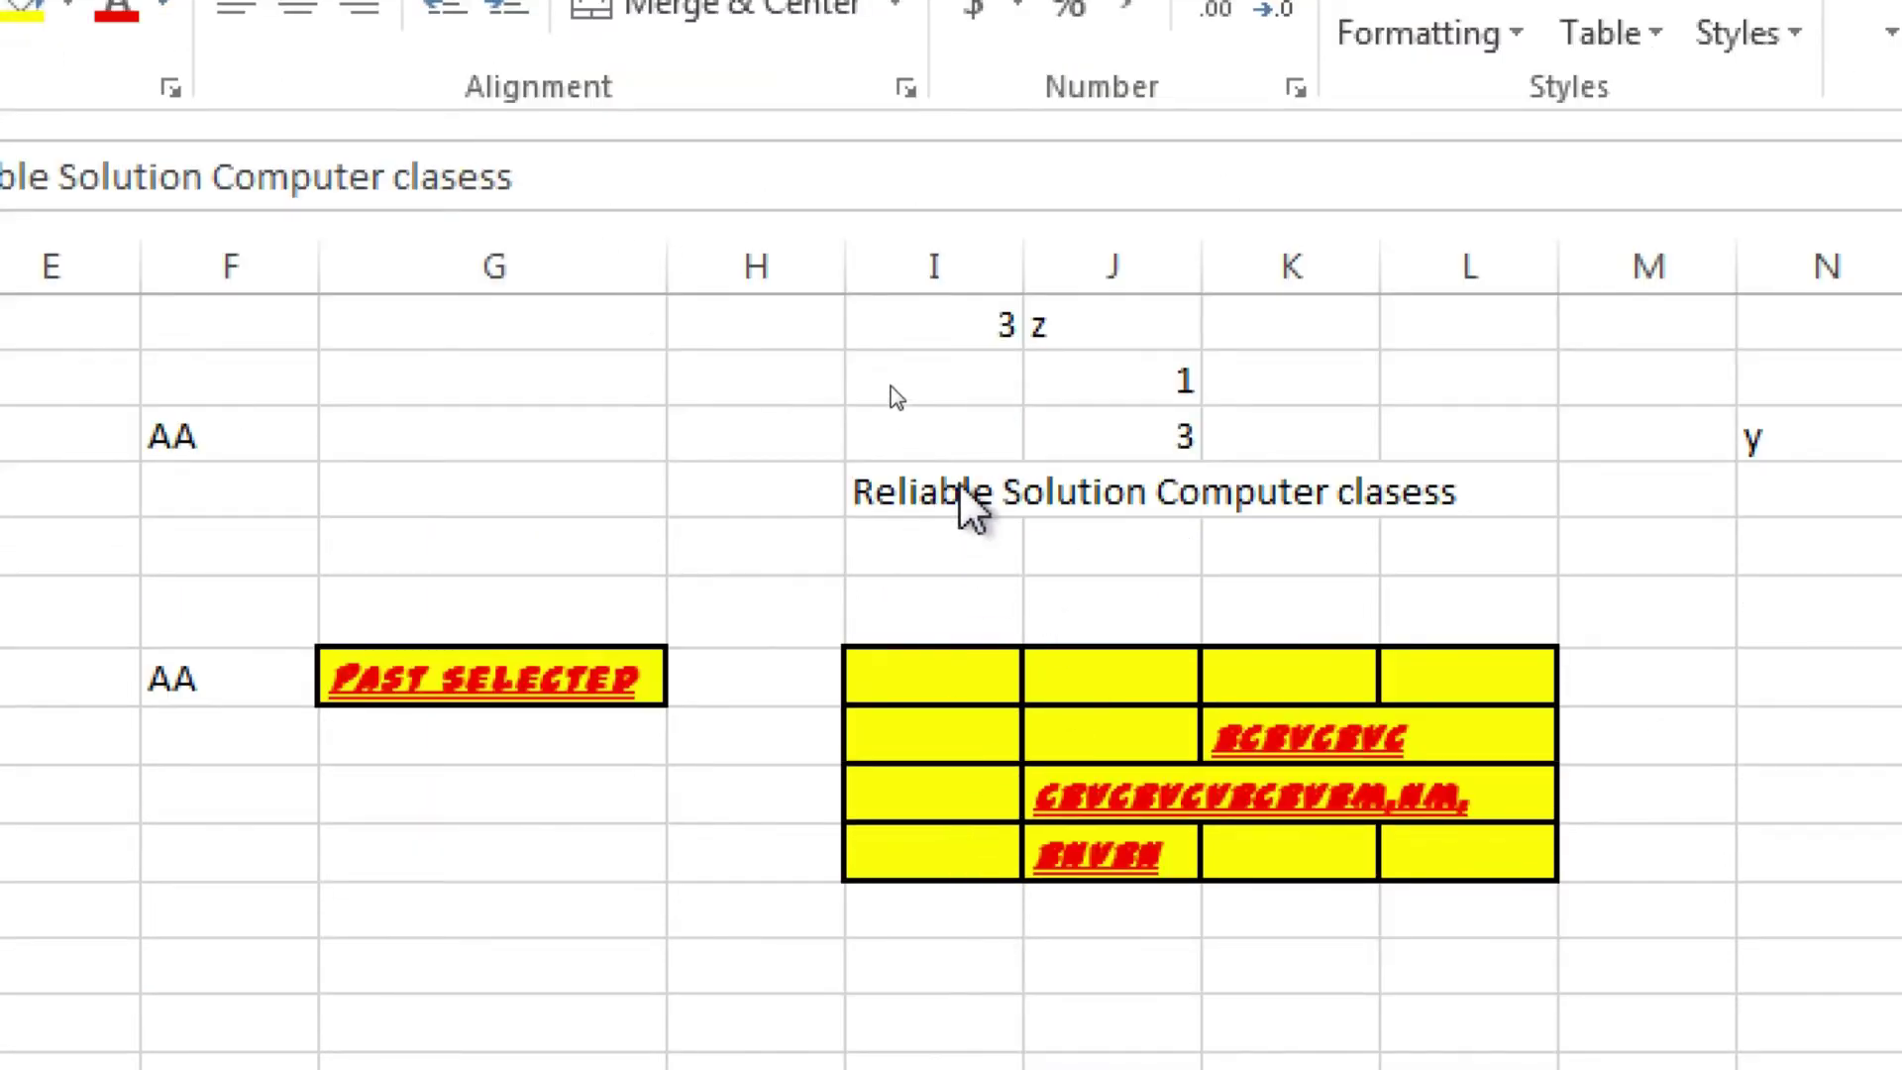
# - Wrap the 'Reliable Solution Computer clasess' text in I9, widen column I to about 17.71, and shorten row 9 to fit
pyautogui.click(969, 501)
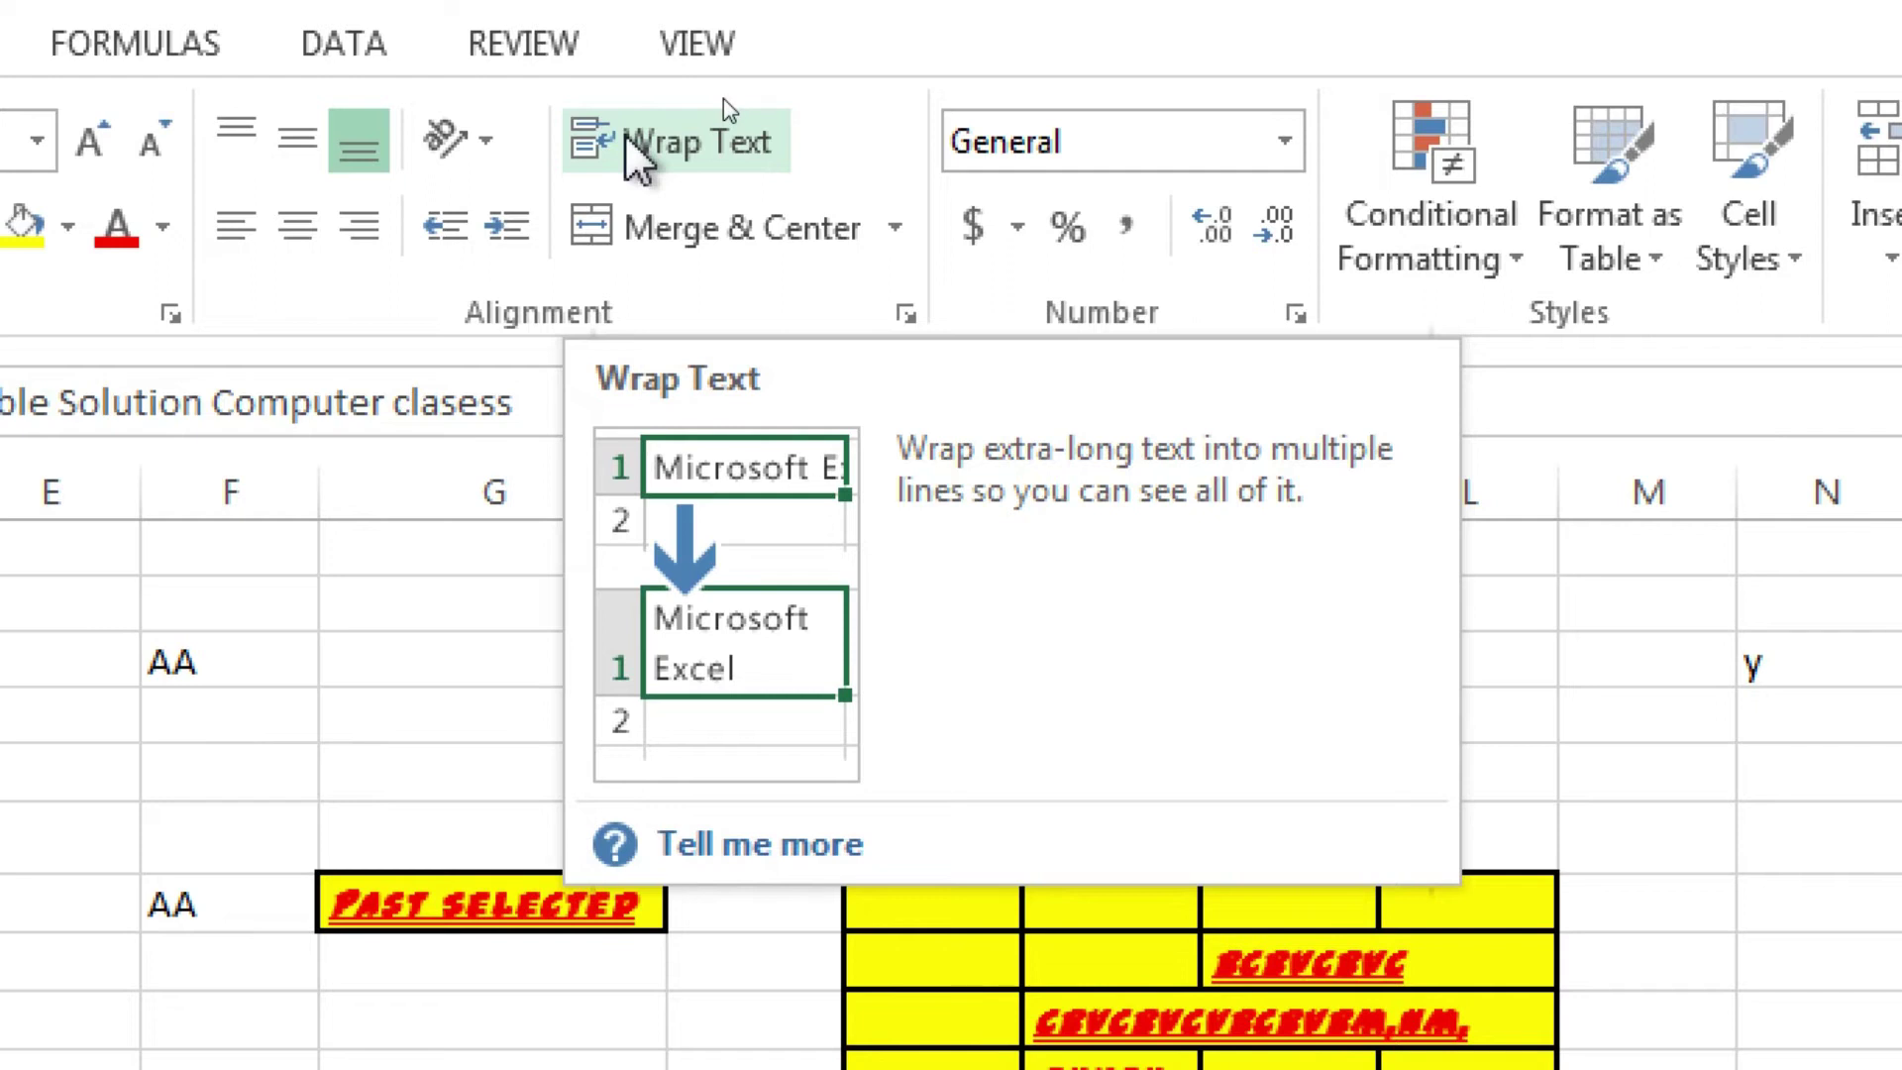
pyautogui.click(626, 141)
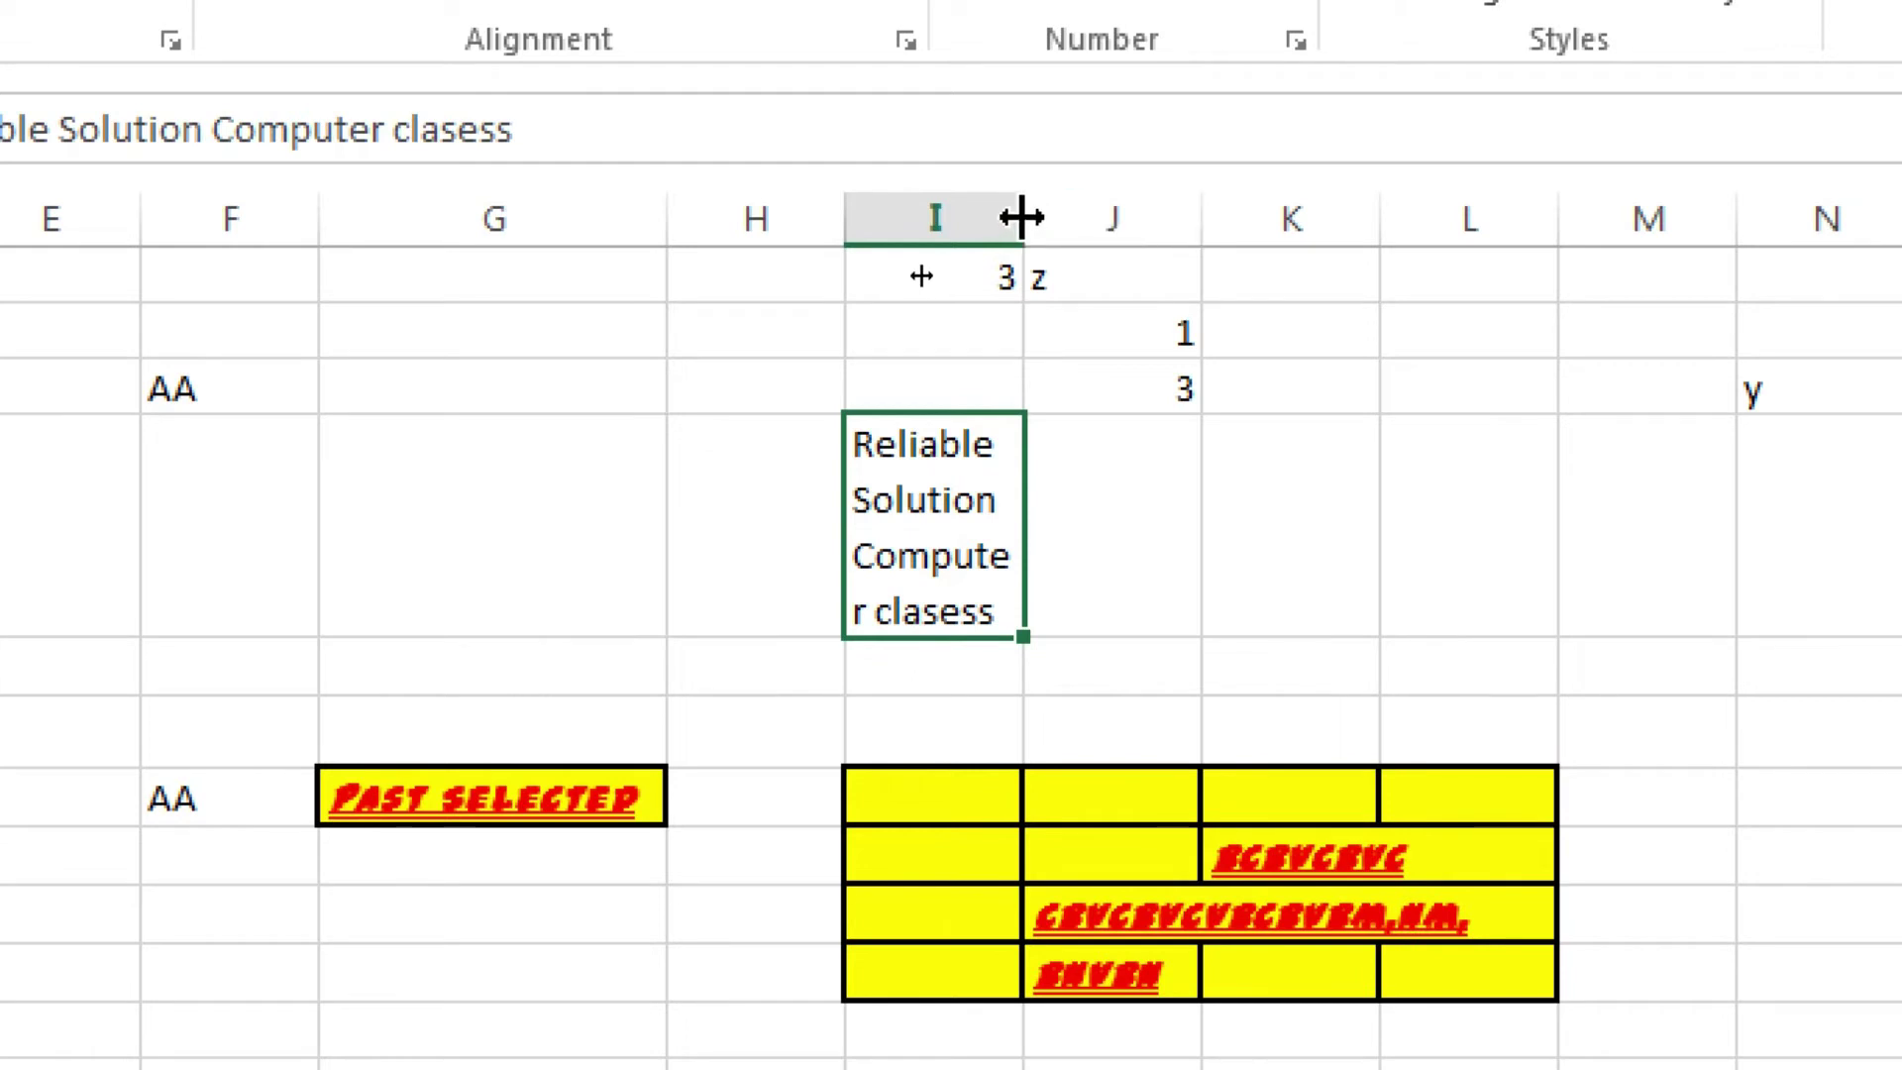
pyautogui.moveTo(1020, 217); pyautogui.dragTo(949, 236)
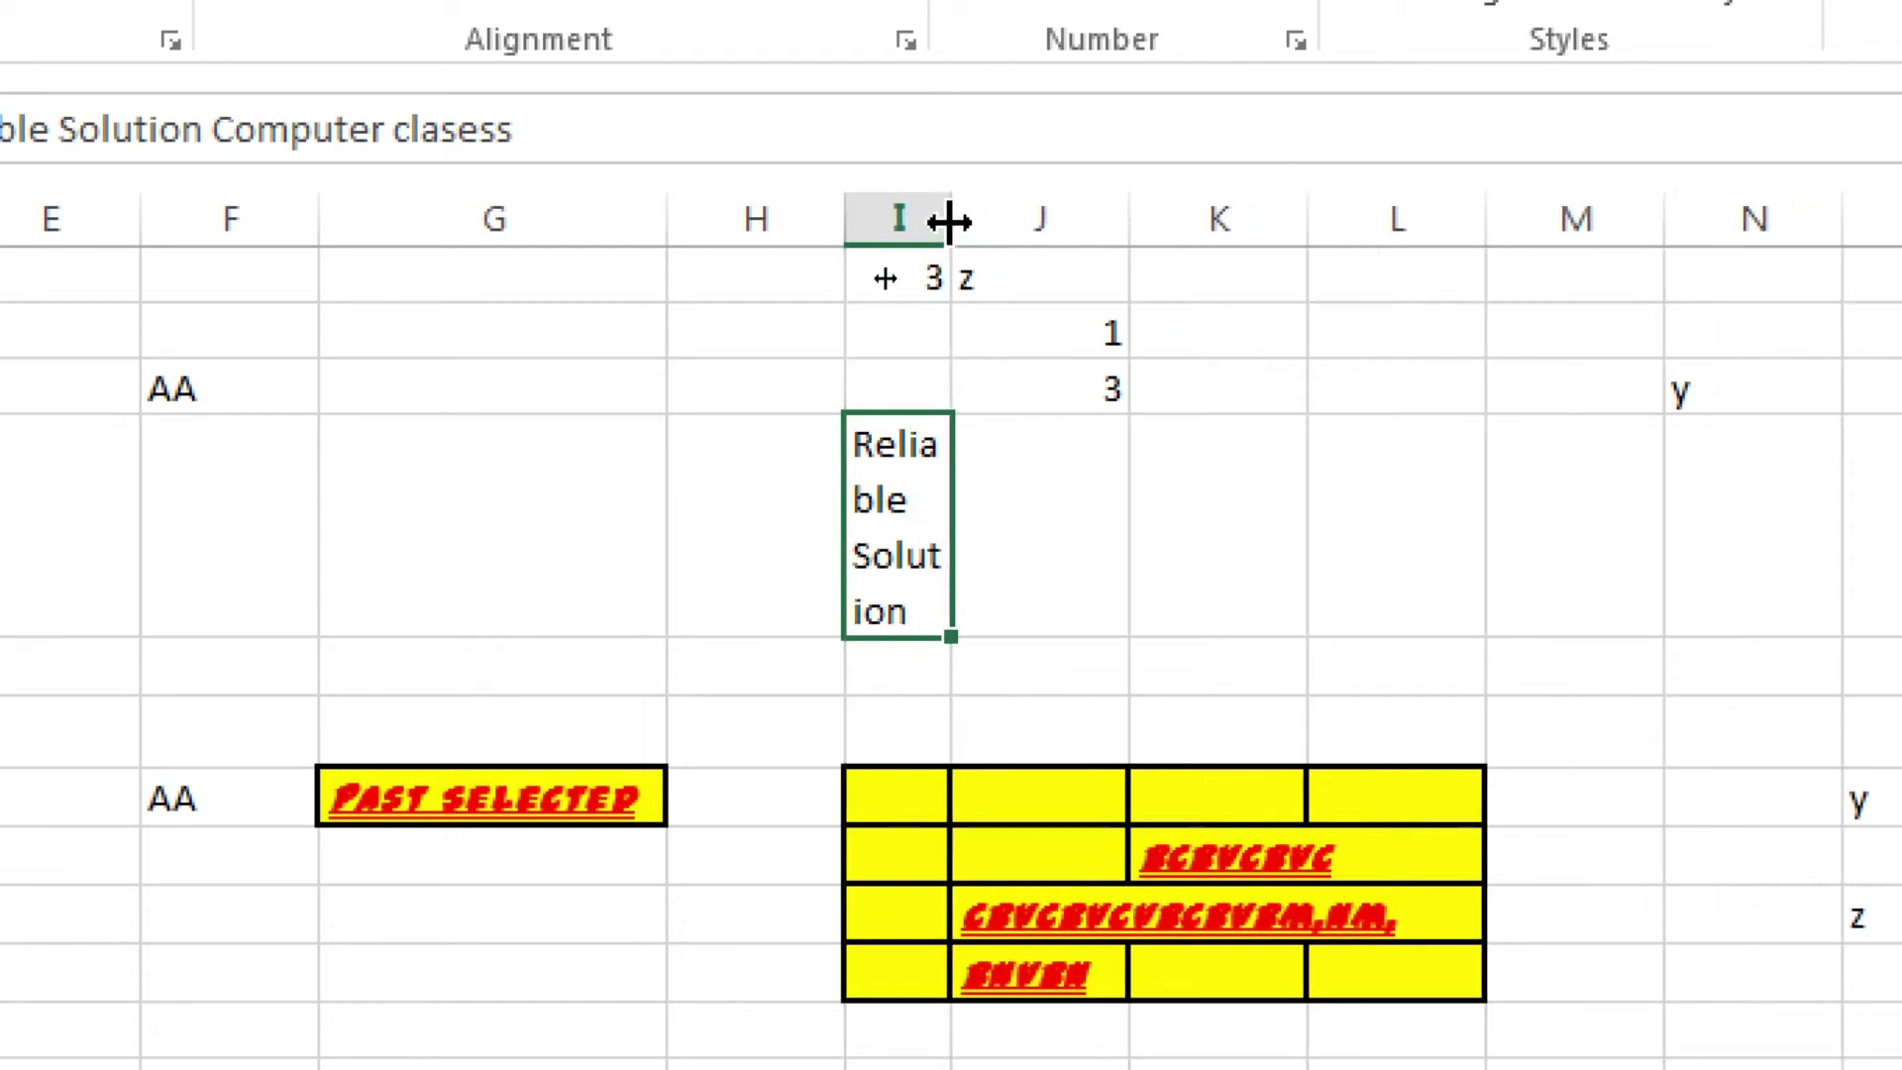
pyautogui.moveTo(950, 226); pyautogui.dragTo(1052, 209)
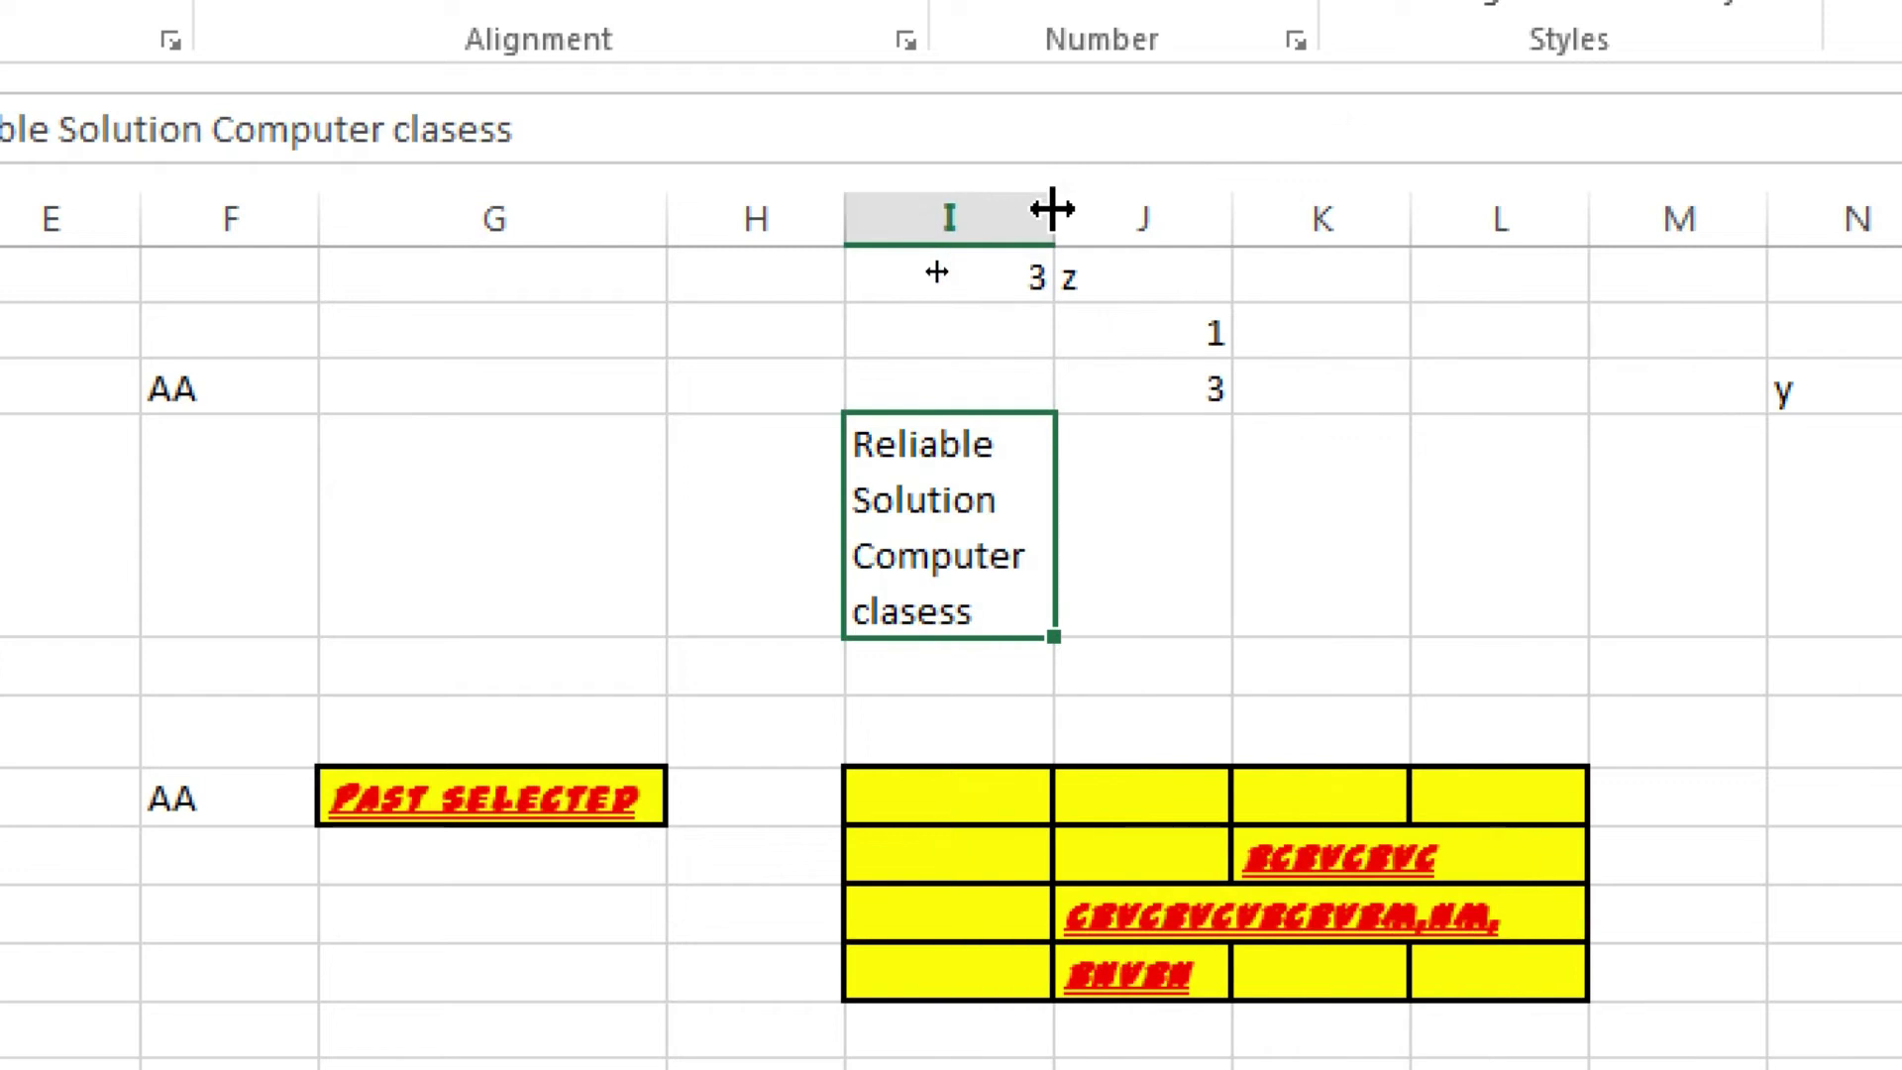
pyautogui.moveTo(1052, 209); pyautogui.dragTo(1148, 166)
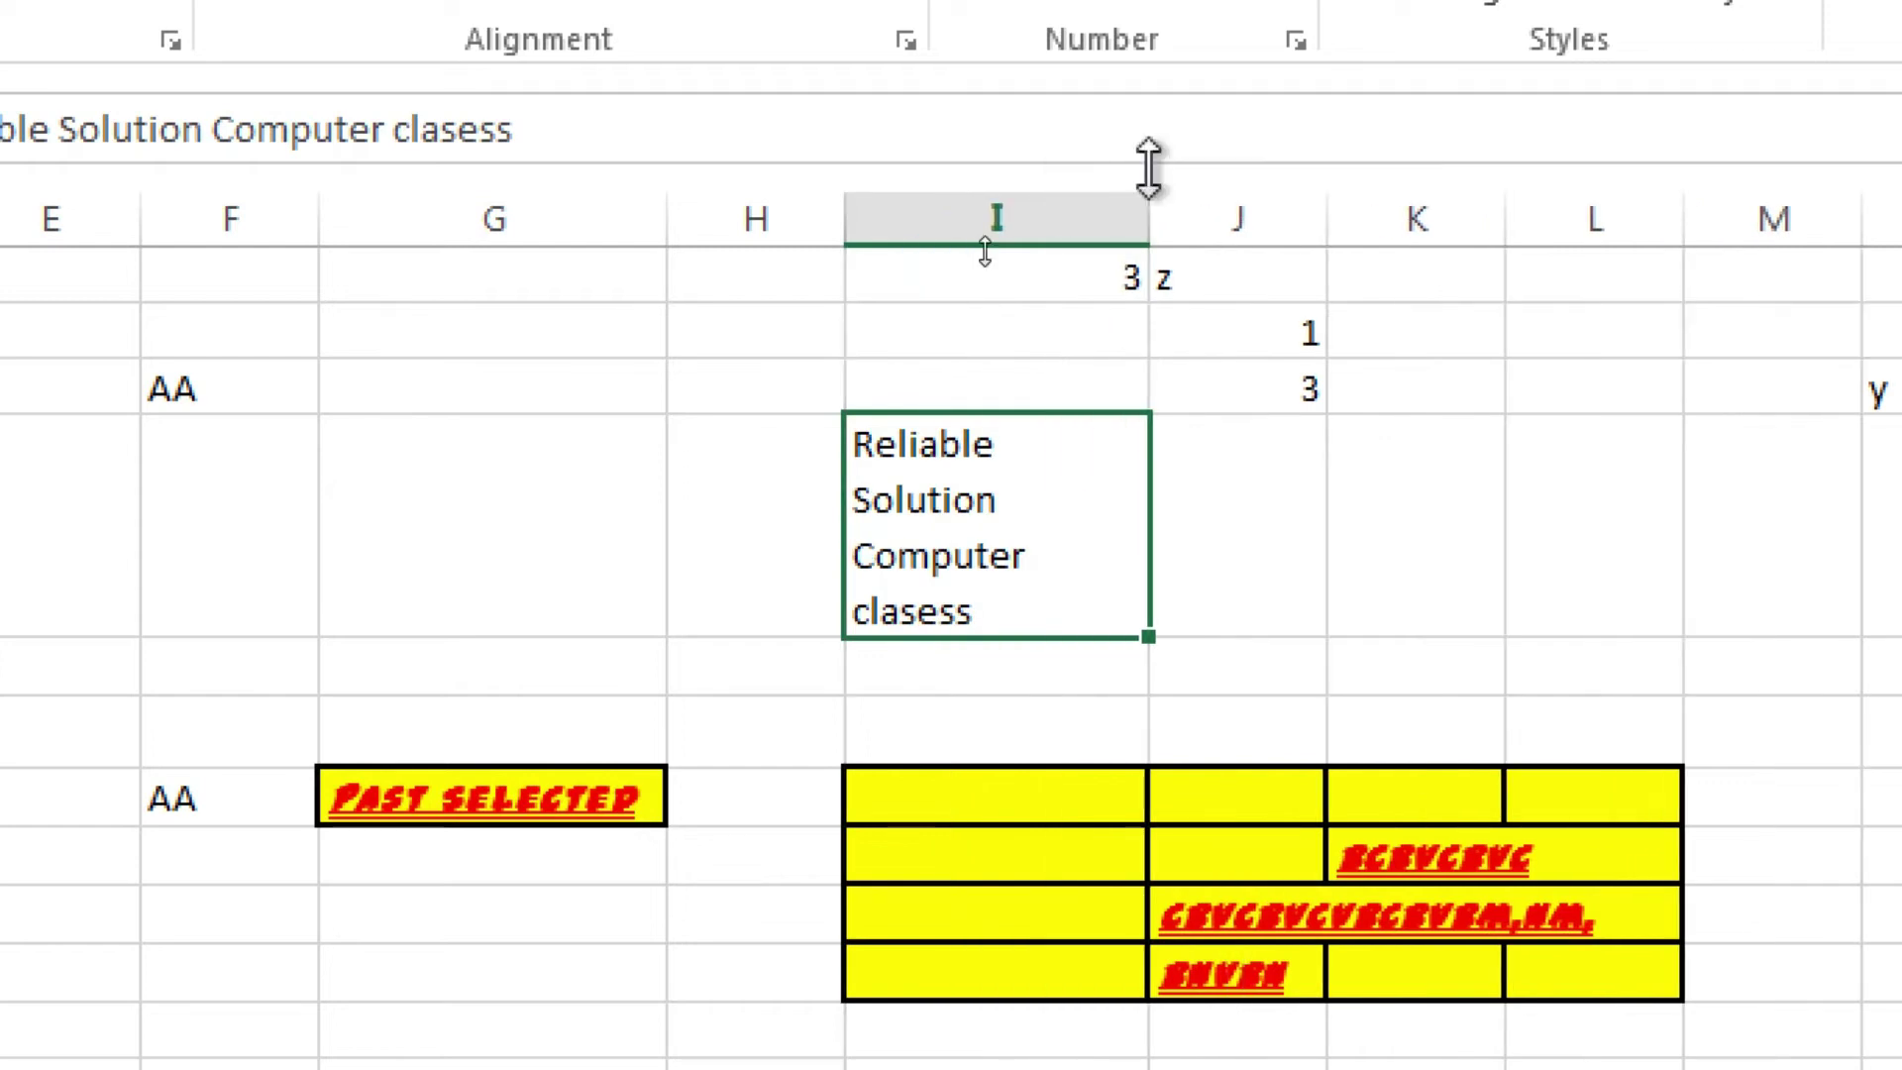
pyautogui.moveTo(1149, 228); pyautogui.dragTo(1207, 217)
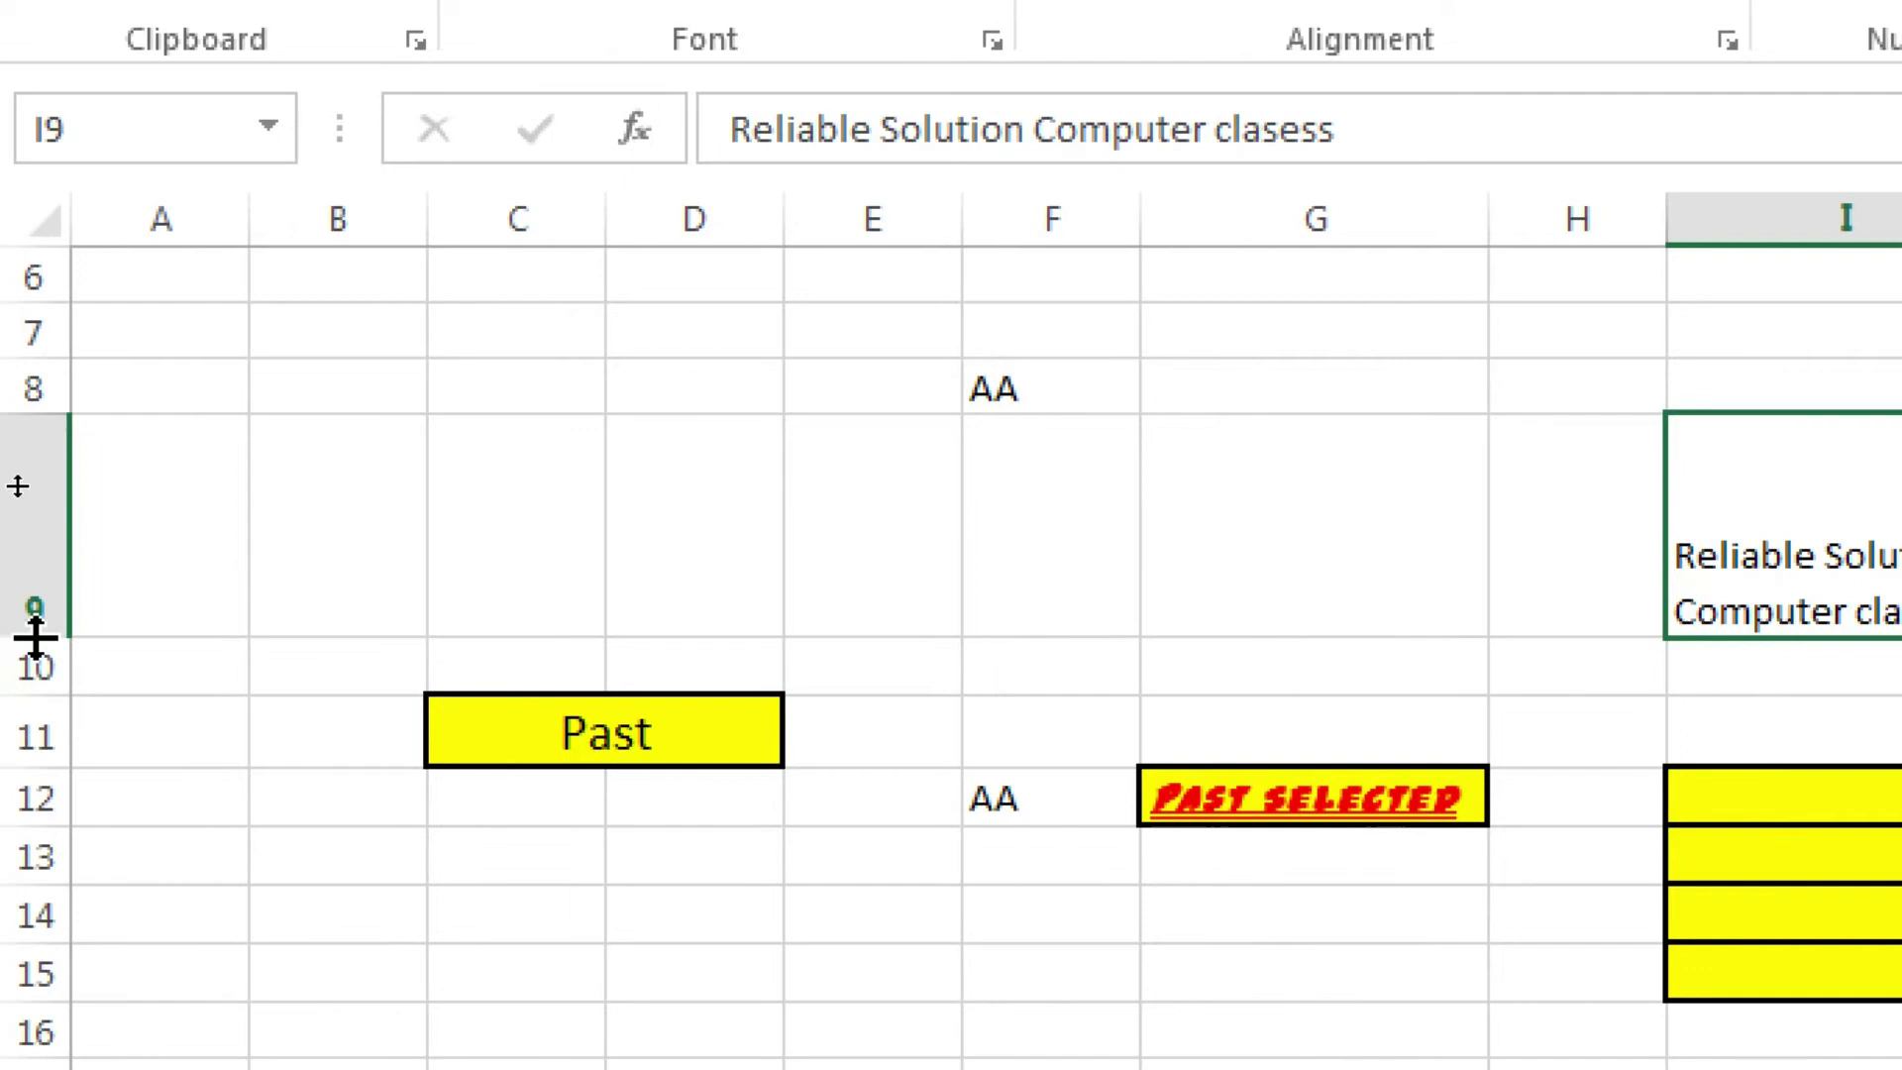
pyautogui.moveTo(34, 637); pyautogui.dragTo(29, 526)
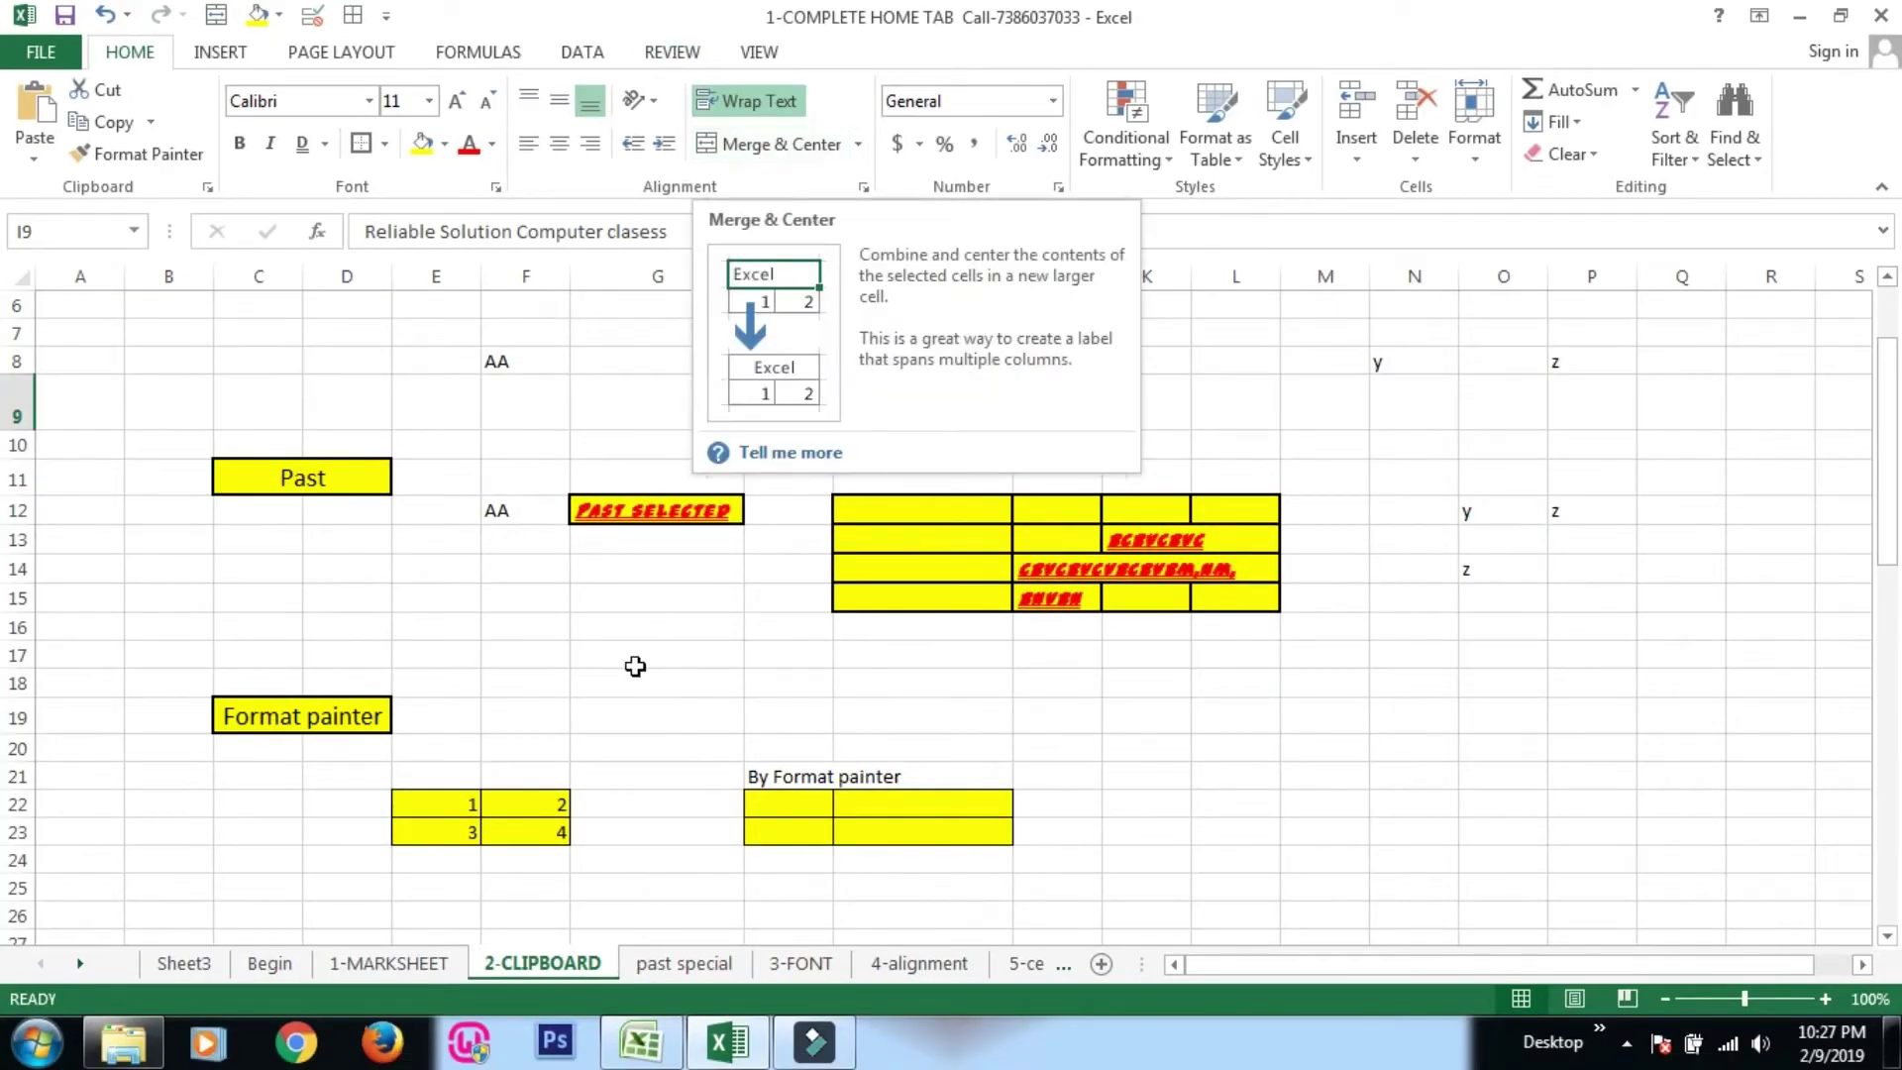
pyautogui.click(407, 909)
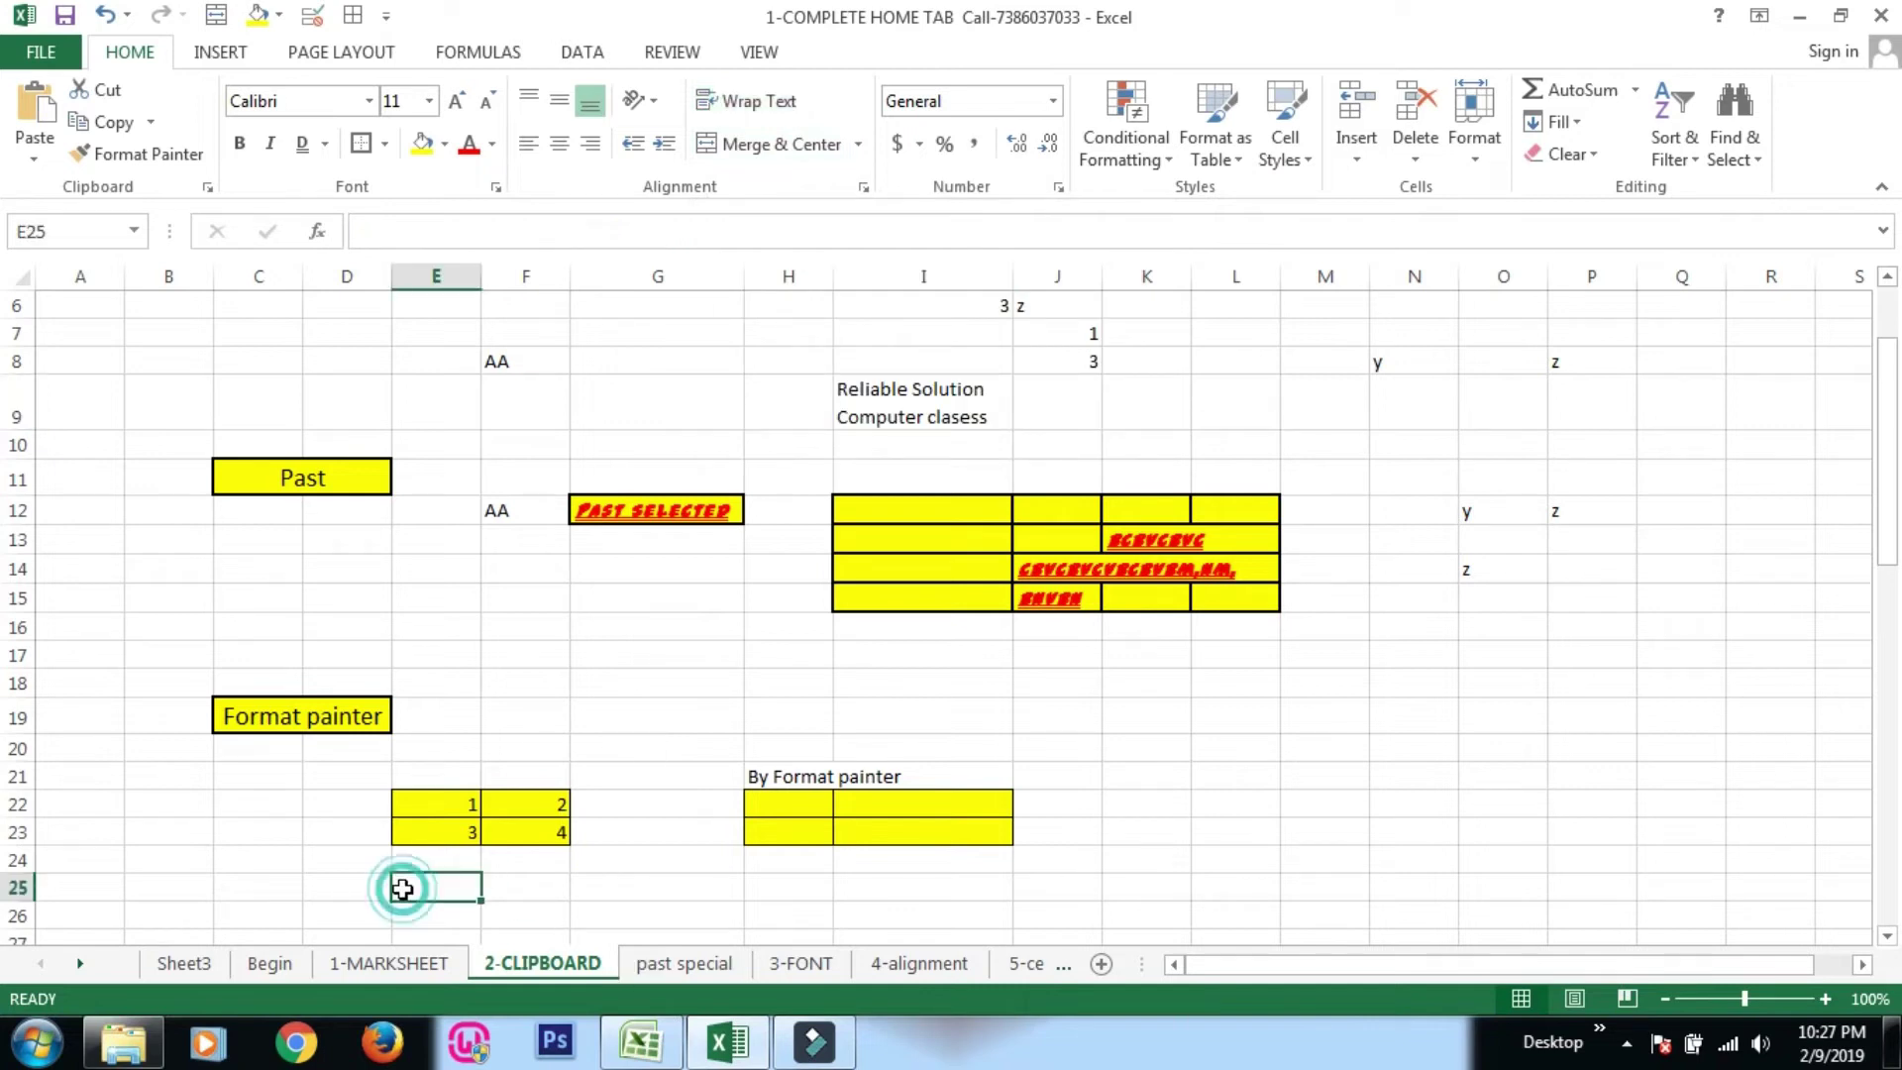
pyautogui.press('Down')
pyautogui.press('Down')
pyautogui.press('Down')
pyautogui.press('Down')
pyautogui.press('Down')
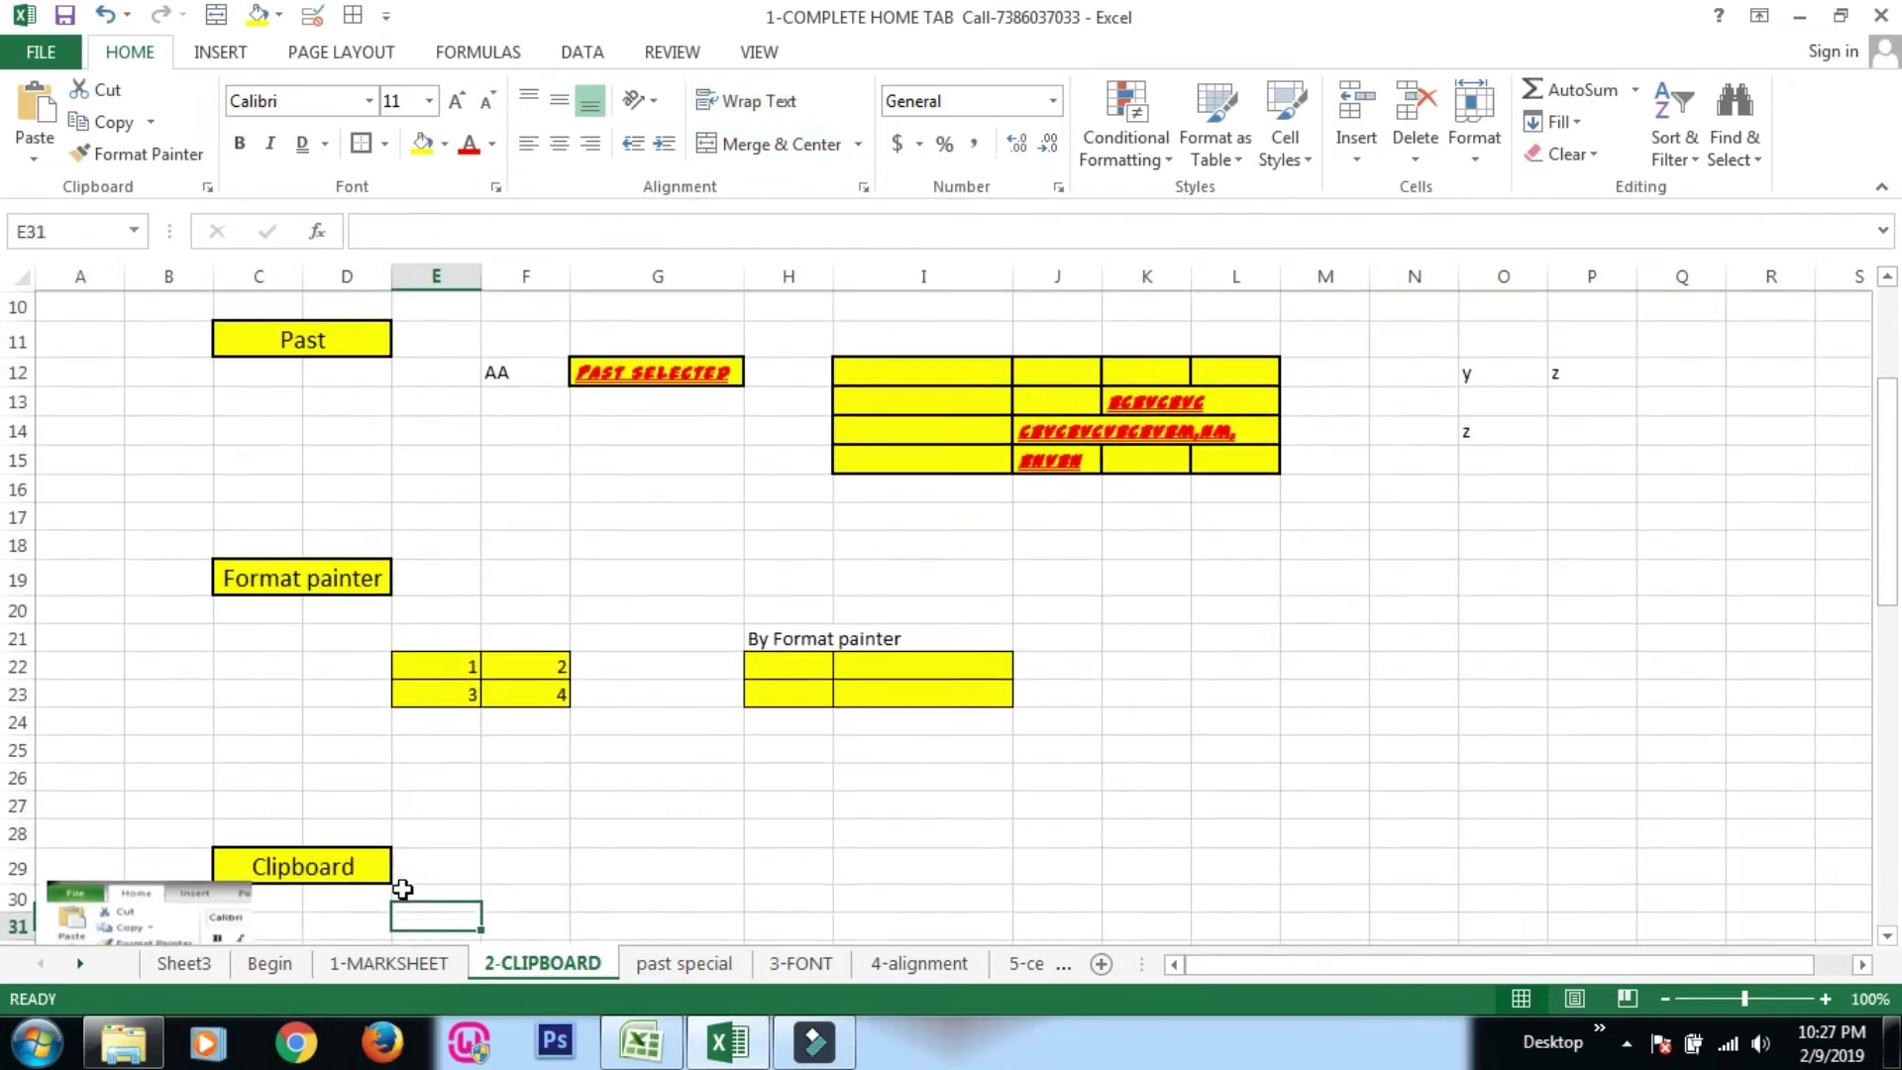
pyautogui.press('Down')
pyautogui.press('Down')
pyautogui.press('Down')
pyautogui.press('Down')
pyautogui.press('Down')
pyautogui.press('Down')
pyautogui.press('Down')
pyautogui.press('Down')
pyautogui.press('Down')
pyautogui.press('Down')
pyautogui.press('Down')
pyautogui.press('Down')
pyautogui.press('Down')
pyautogui.press('Down')
pyautogui.press('Down')
pyautogui.press('Down')
pyautogui.press('Down')
pyautogui.press('Down')
pyautogui.press('Down')
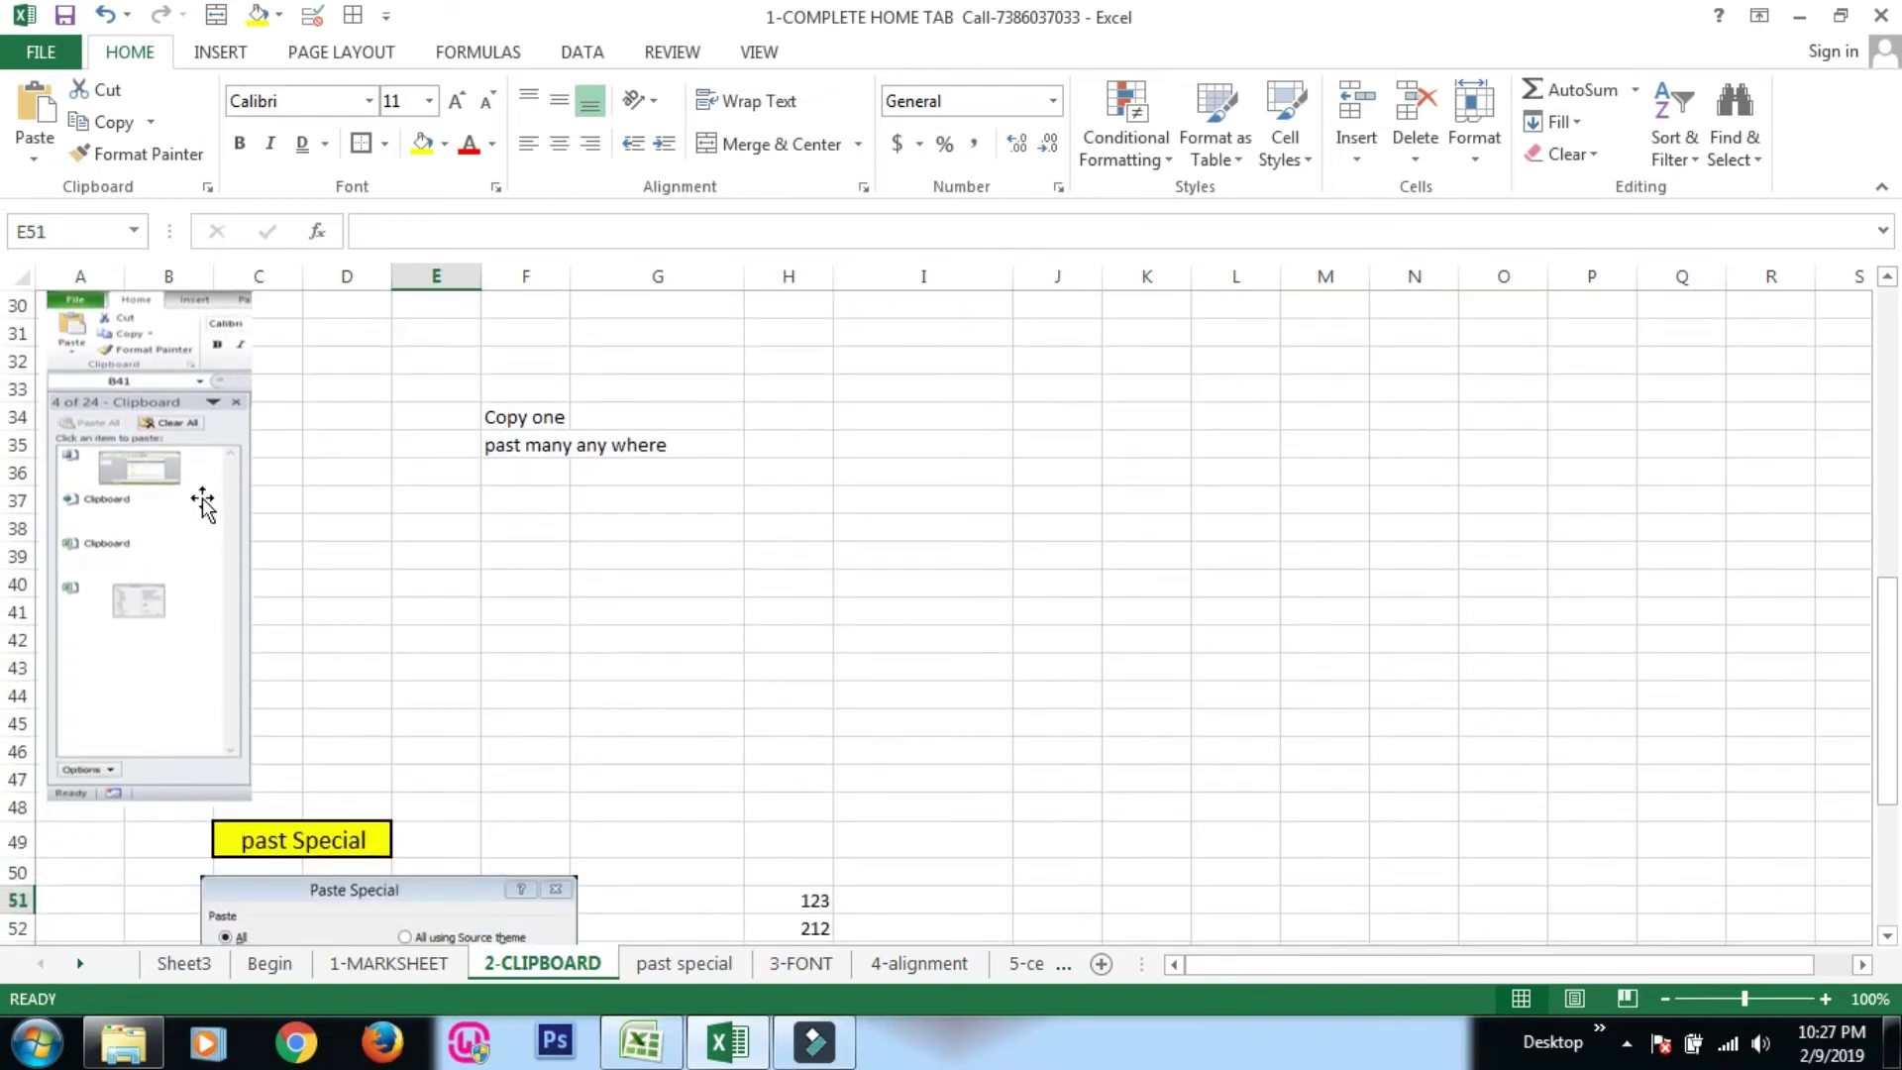
pyautogui.press('Down')
pyautogui.press('Down')
pyautogui.press('Down')
pyautogui.press('Down')
pyautogui.press('Down')
pyautogui.press('Down')
pyautogui.press('Down')
pyautogui.press('Down')
pyautogui.press('Down')
pyautogui.press('Down')
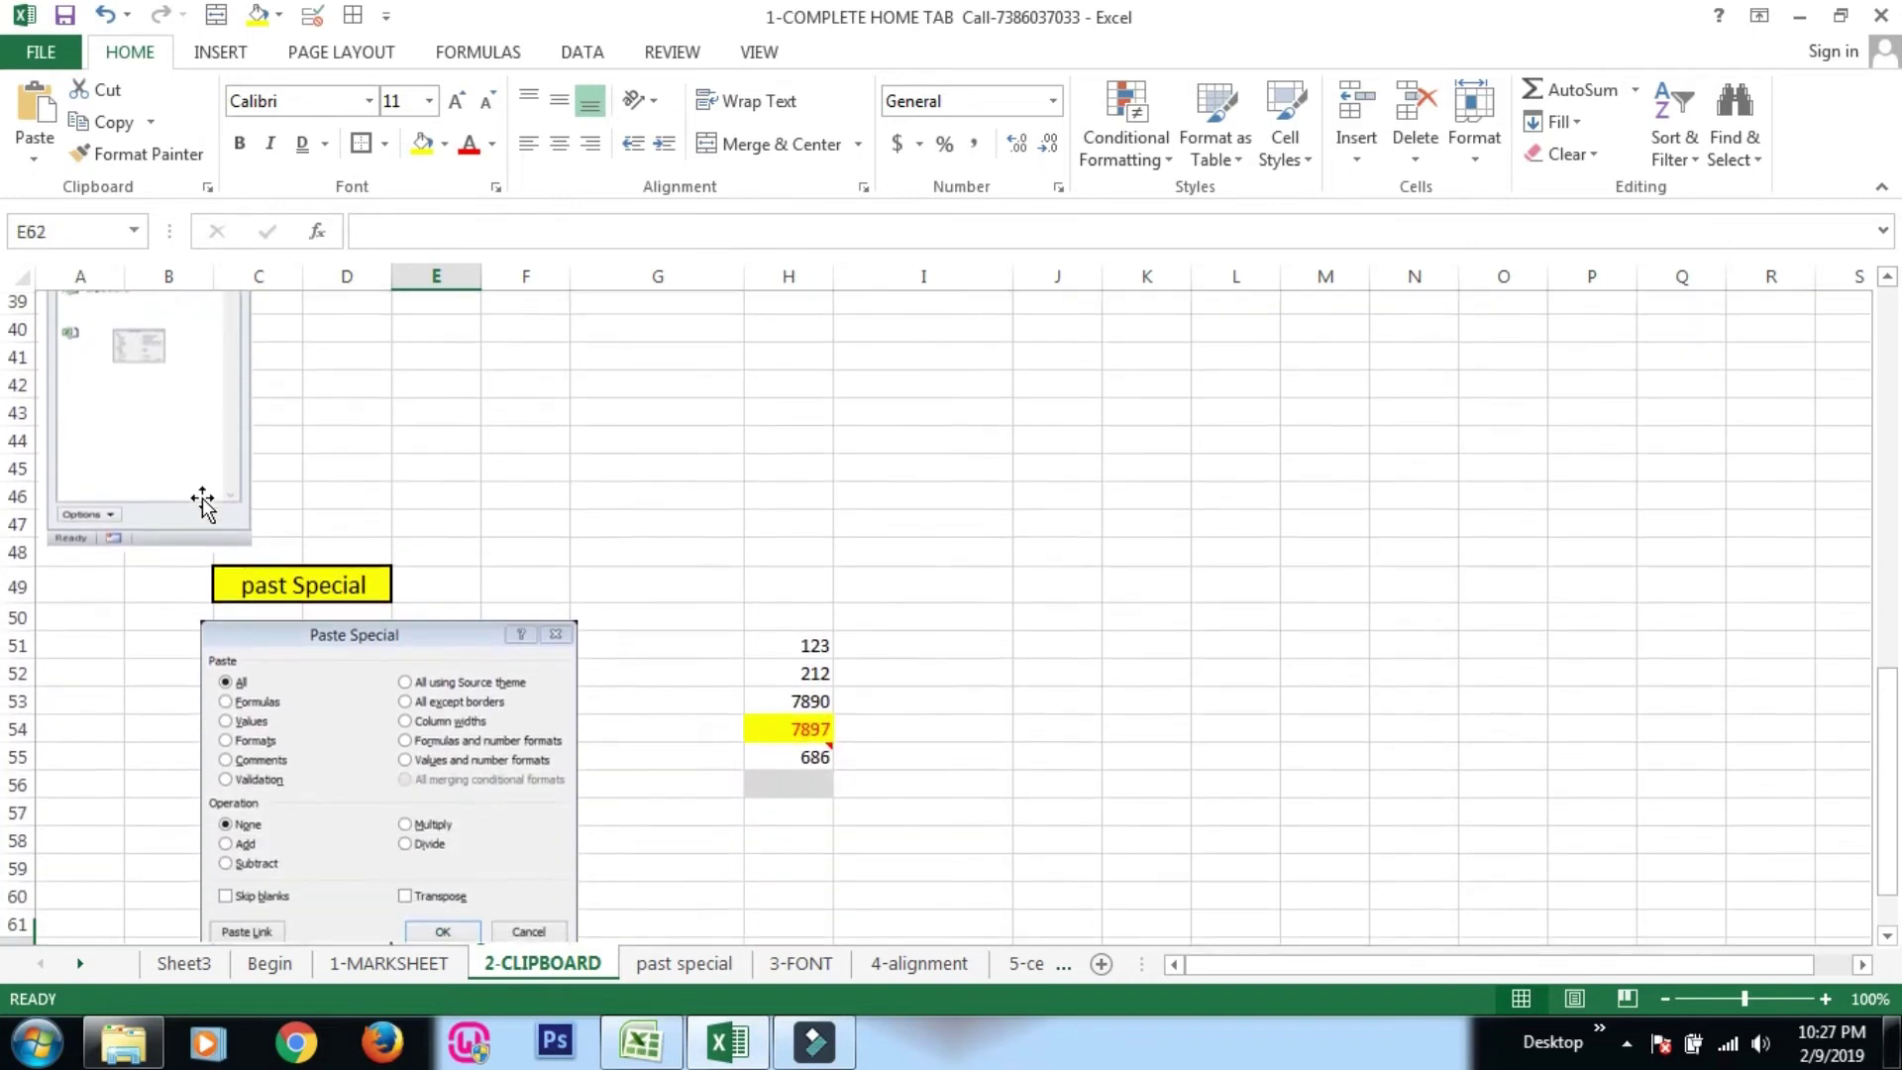
pyautogui.press('Down')
pyautogui.press('Down')
pyautogui.press('Down')
pyautogui.press('Down')
pyautogui.press('Down')
pyautogui.press('Down')
pyautogui.press('Down')
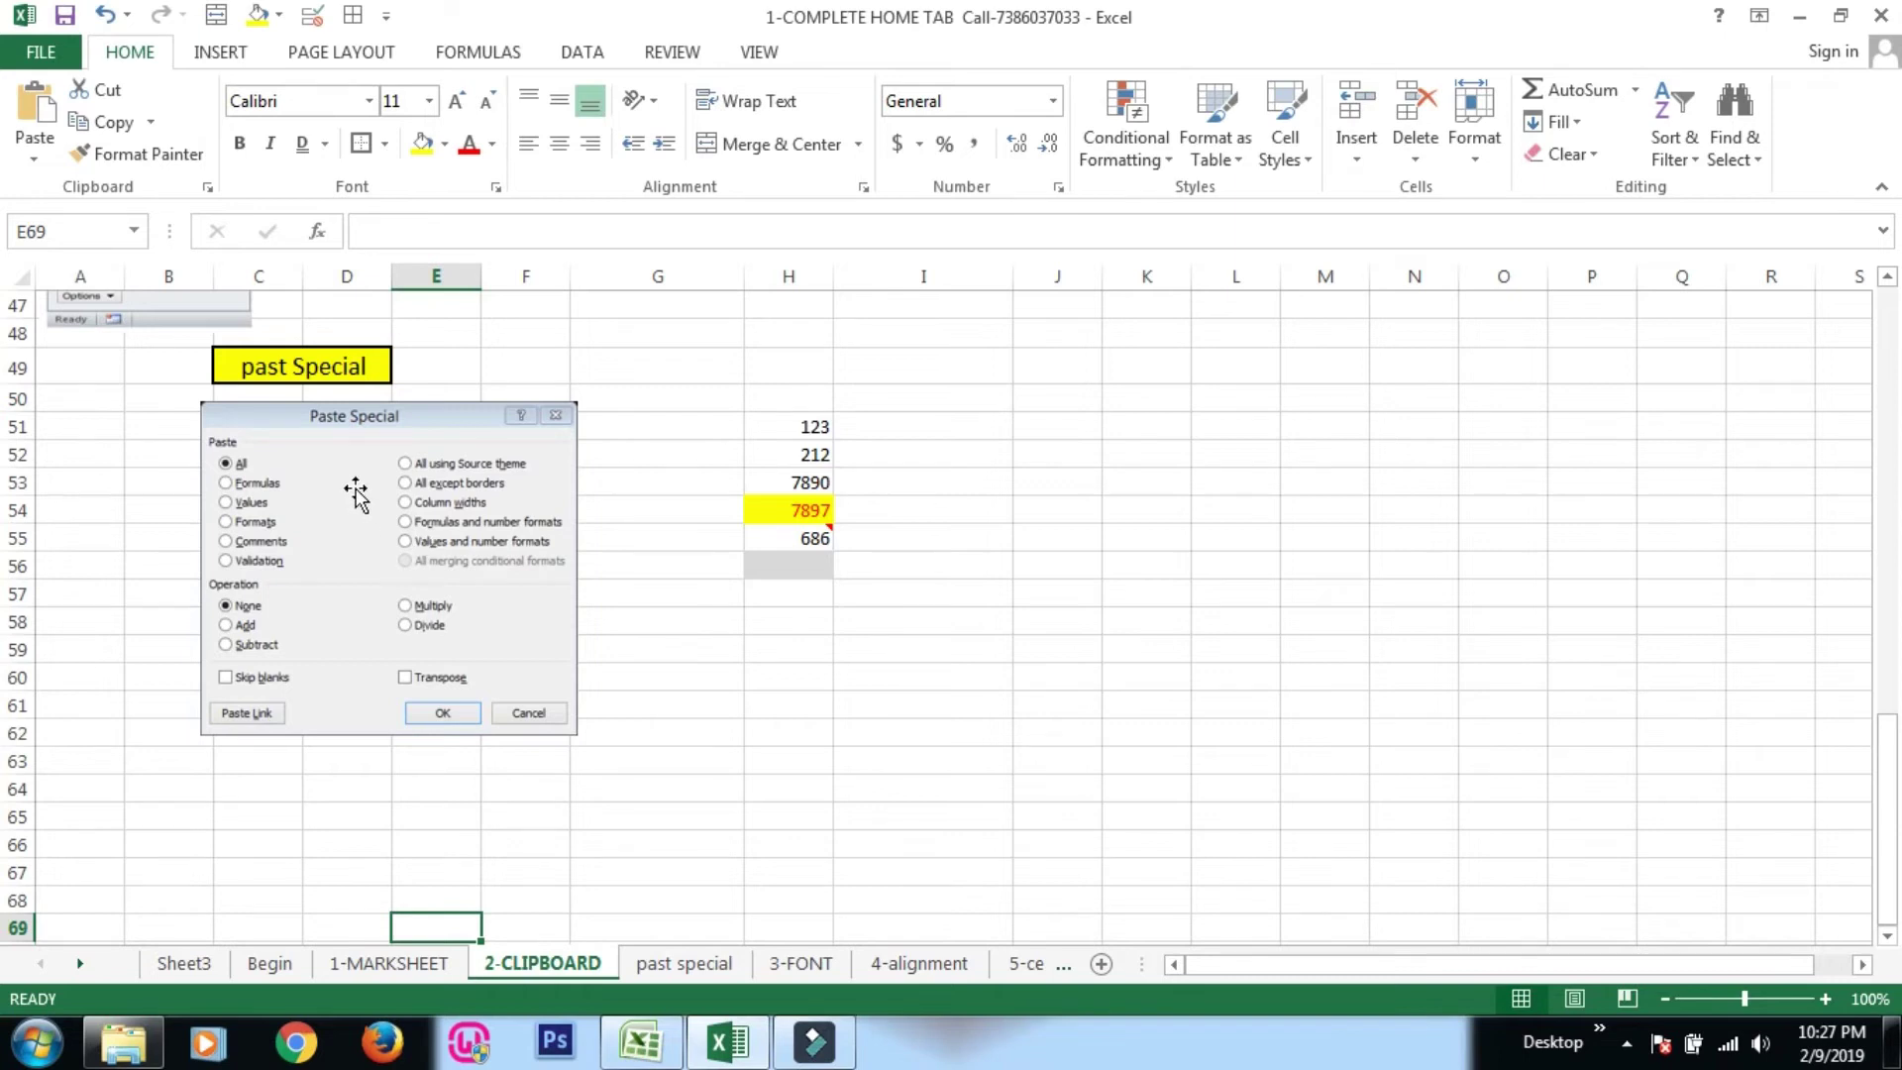
pyautogui.press('Down')
pyautogui.press('Down')
pyautogui.press('Down')
pyautogui.press('Down')
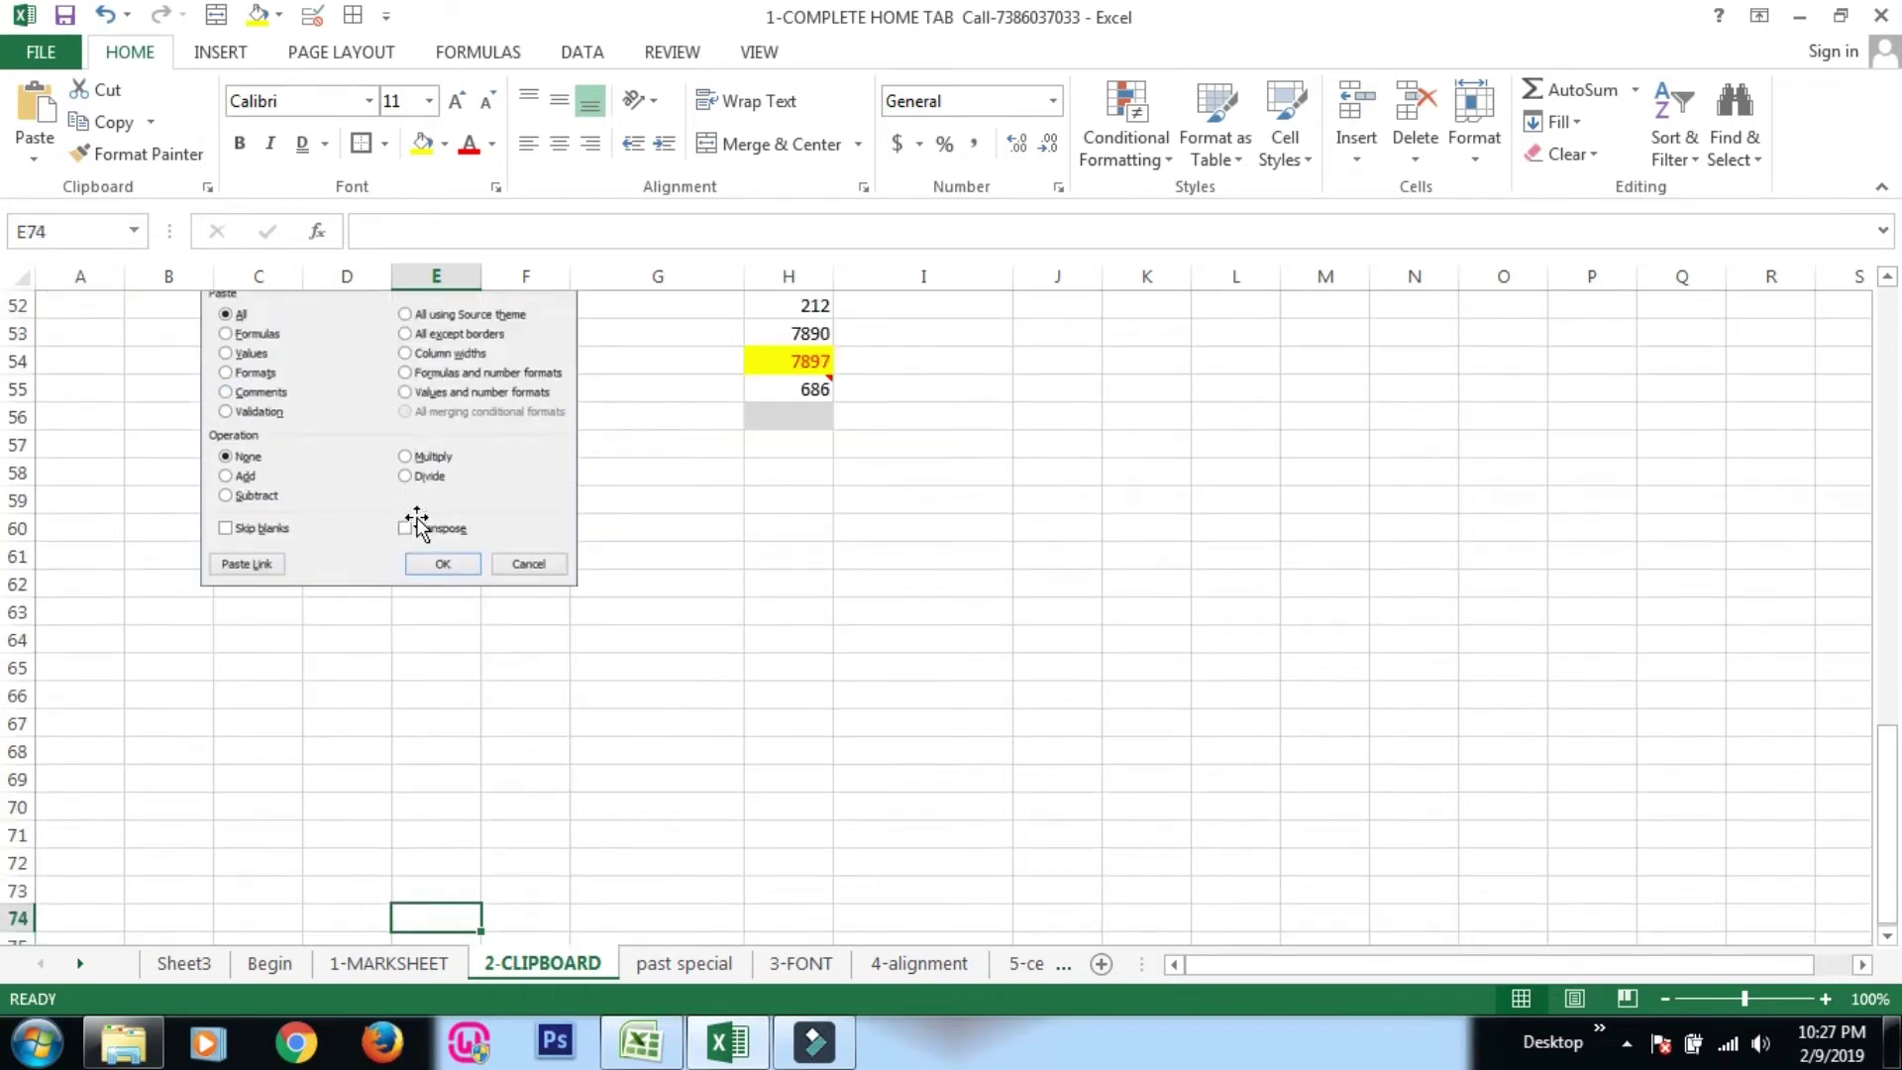
pyautogui.press('Down')
pyautogui.press('Down')
pyautogui.press('Down')
pyautogui.press('Down')
pyautogui.press('Down')
pyautogui.press('Down')
pyautogui.press('Down')
pyautogui.press('Down')
pyautogui.press('Down')
pyautogui.press('Down')
pyautogui.press('Down')
pyautogui.press('Down')
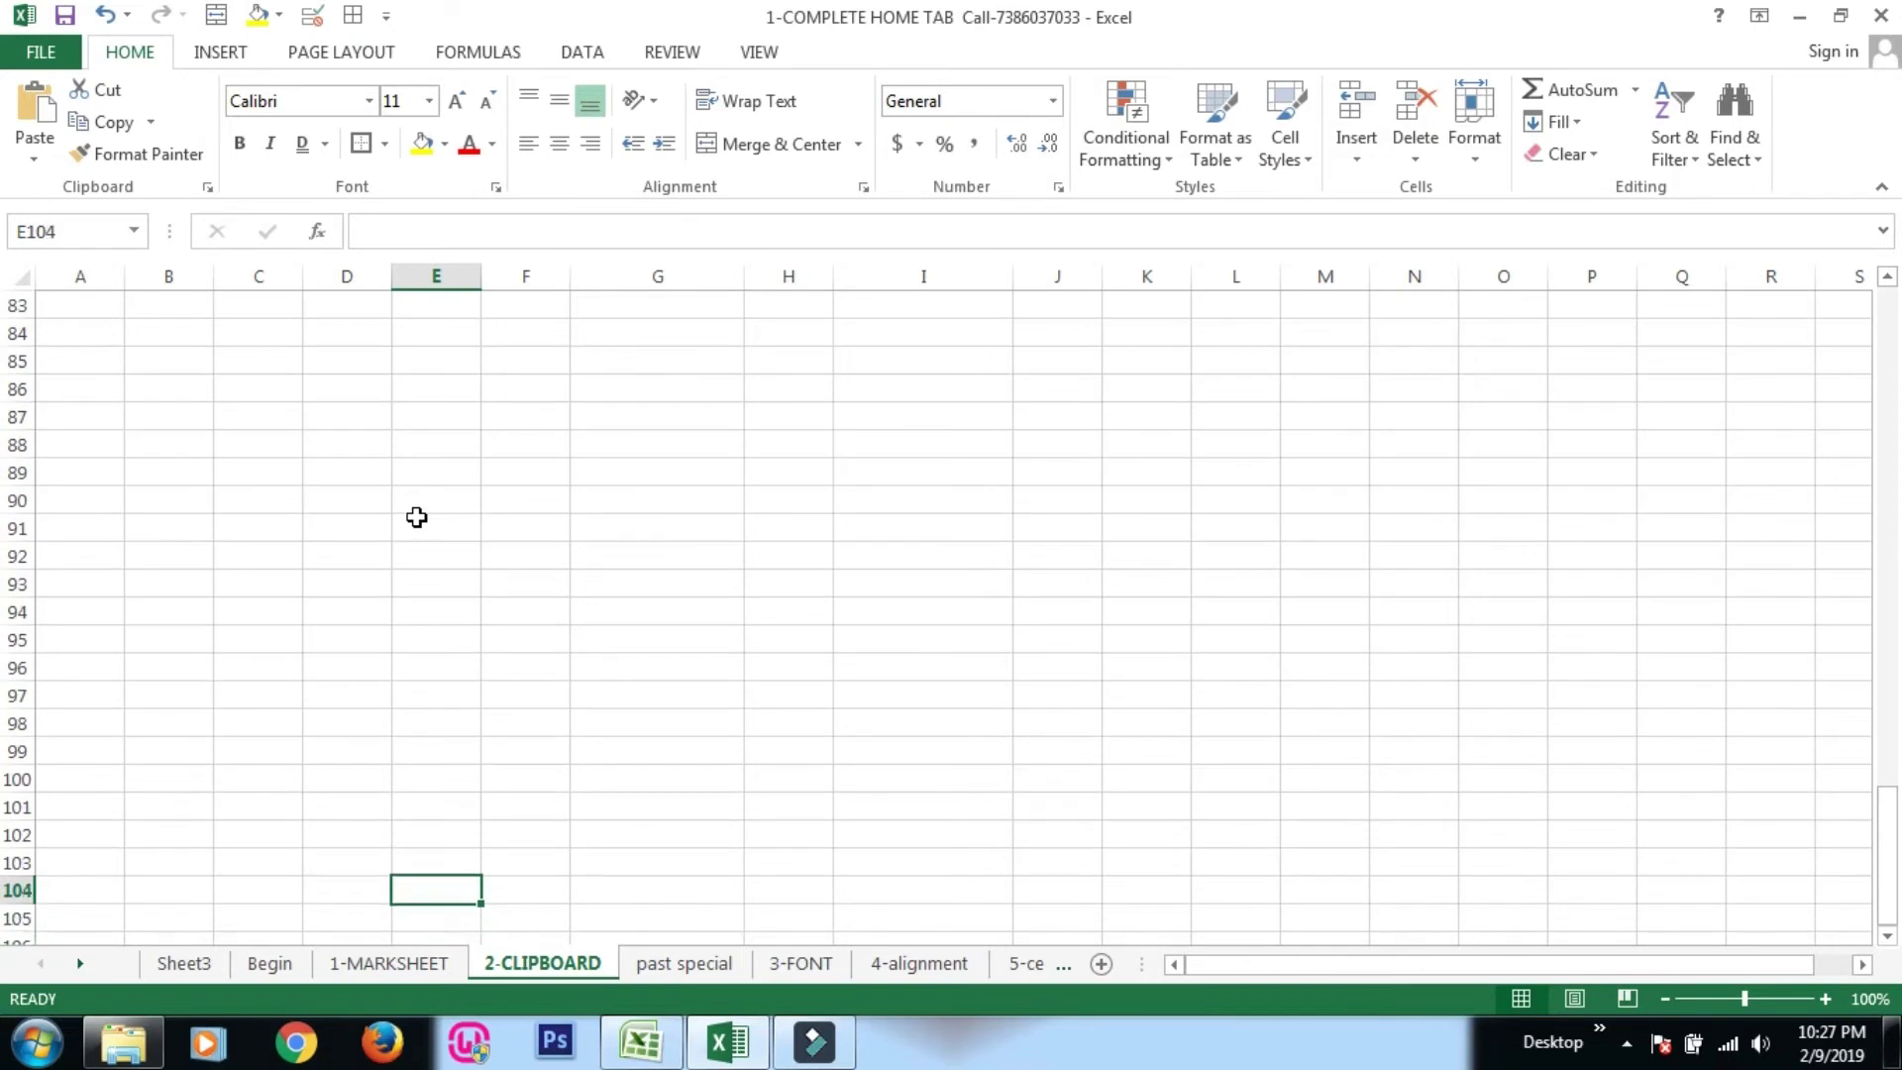
pyautogui.press('Up')
pyautogui.press('Up')
pyautogui.press('Up')
pyautogui.press('Up')
pyautogui.press('Up')
pyautogui.press('Up')
pyautogui.press('Up')
pyautogui.press('Up')
pyautogui.press('Up')
pyautogui.press('Up')
pyautogui.press('Up')
pyautogui.press('Up')
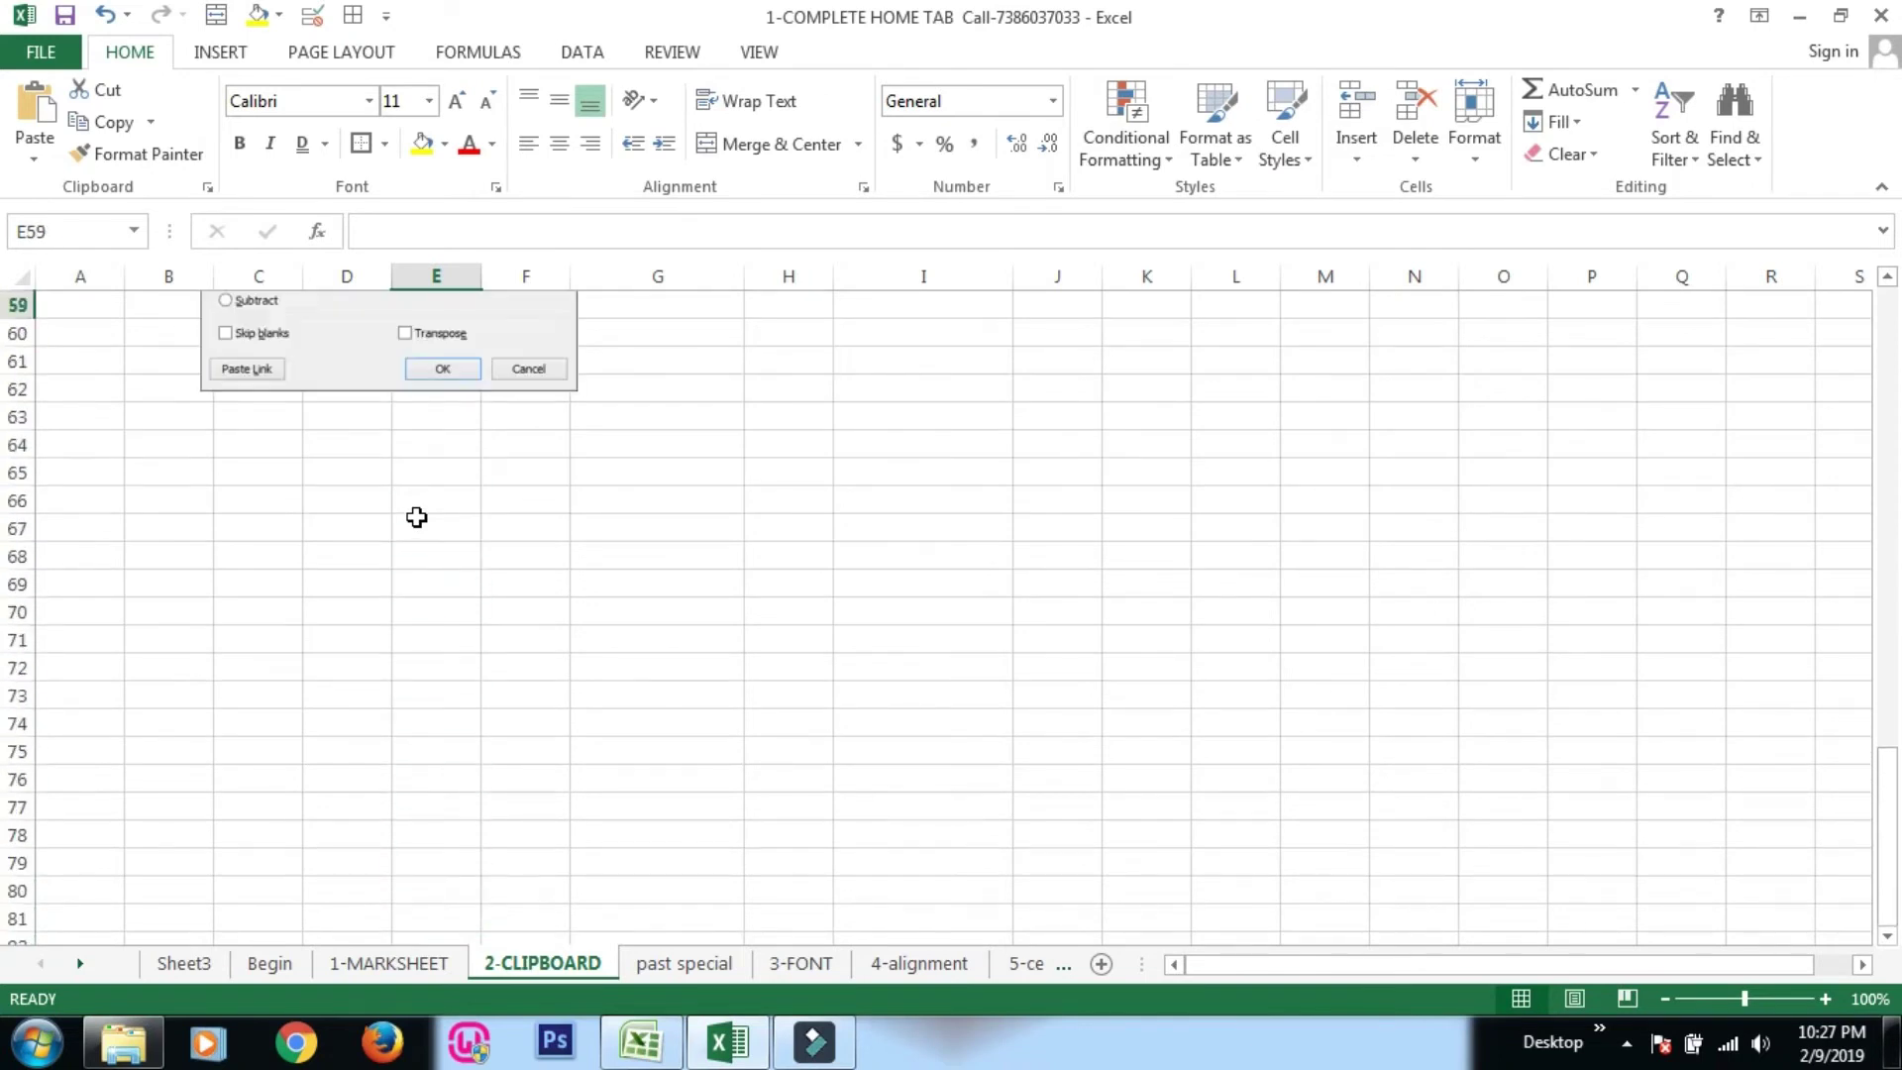
pyautogui.press('Up')
pyautogui.press('Up')
pyautogui.press('Up')
pyautogui.press('Up')
pyautogui.press('Up')
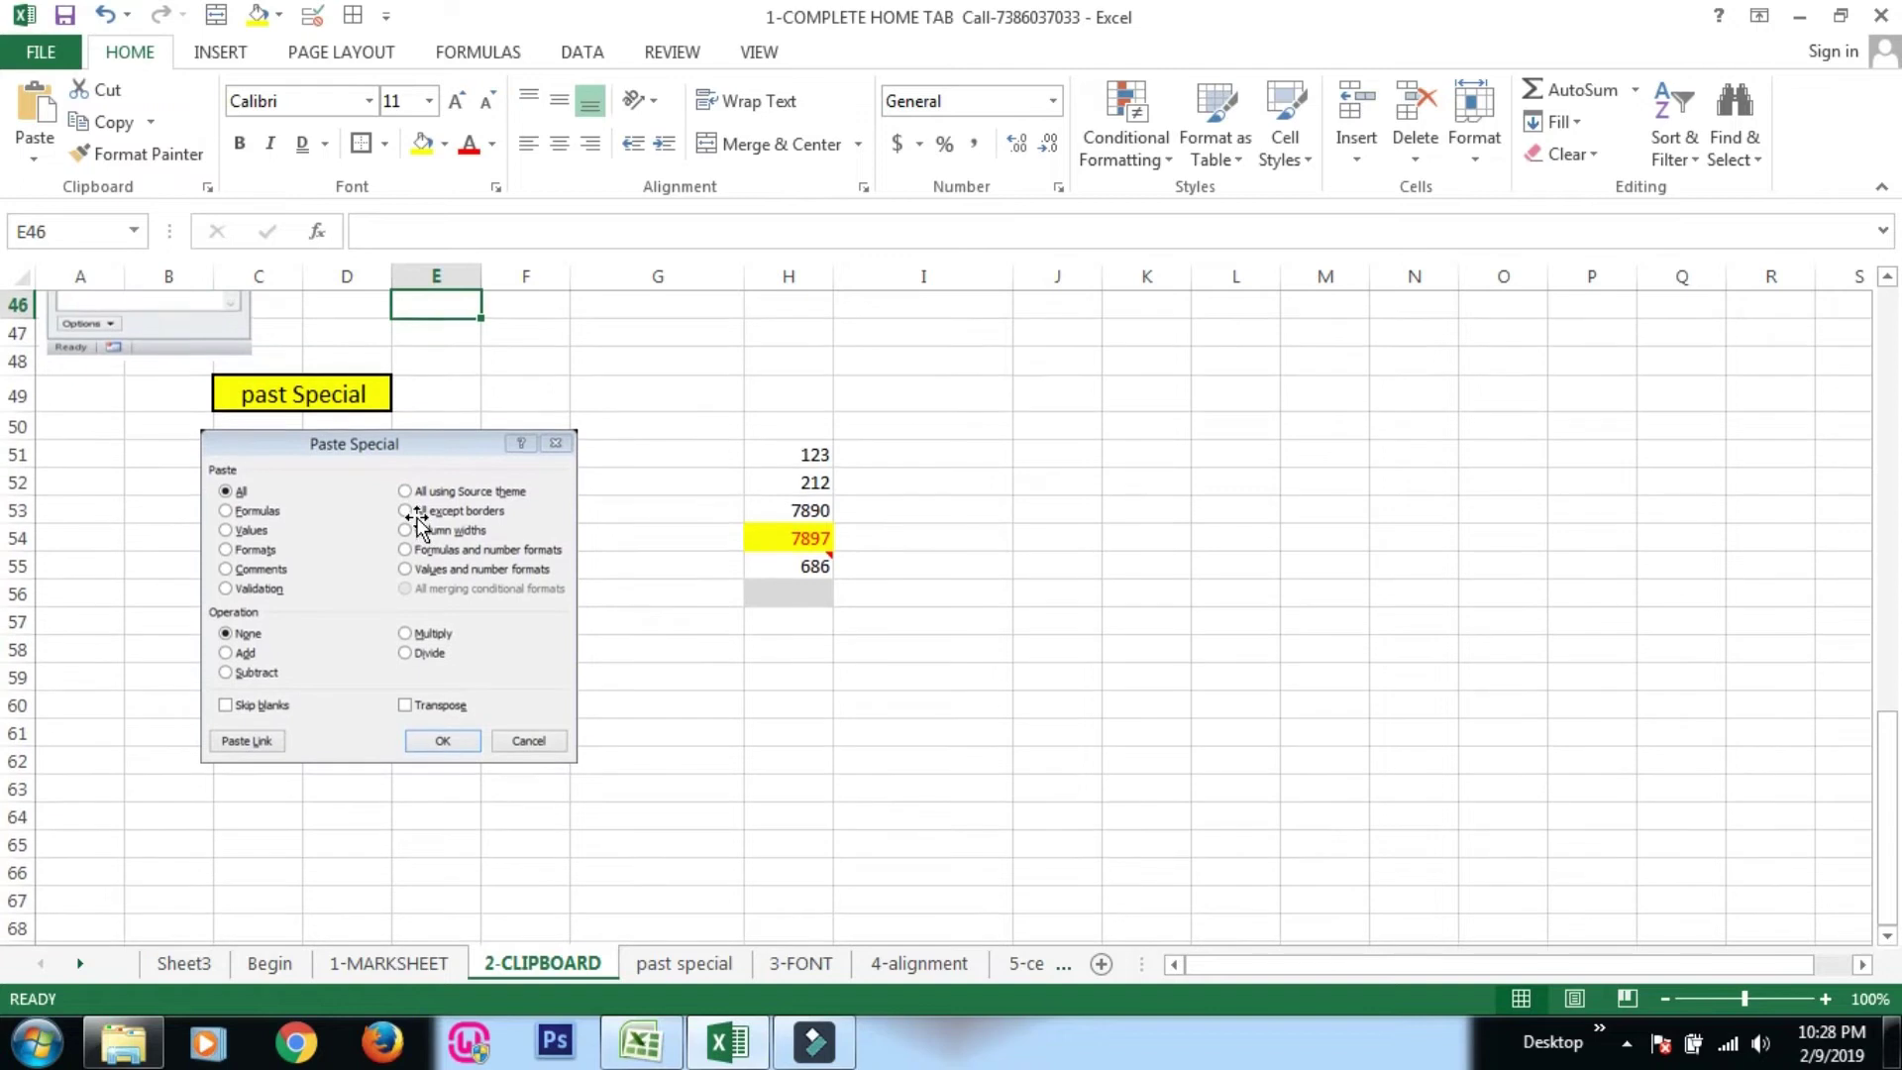
pyautogui.press('Up')
pyautogui.press('Up')
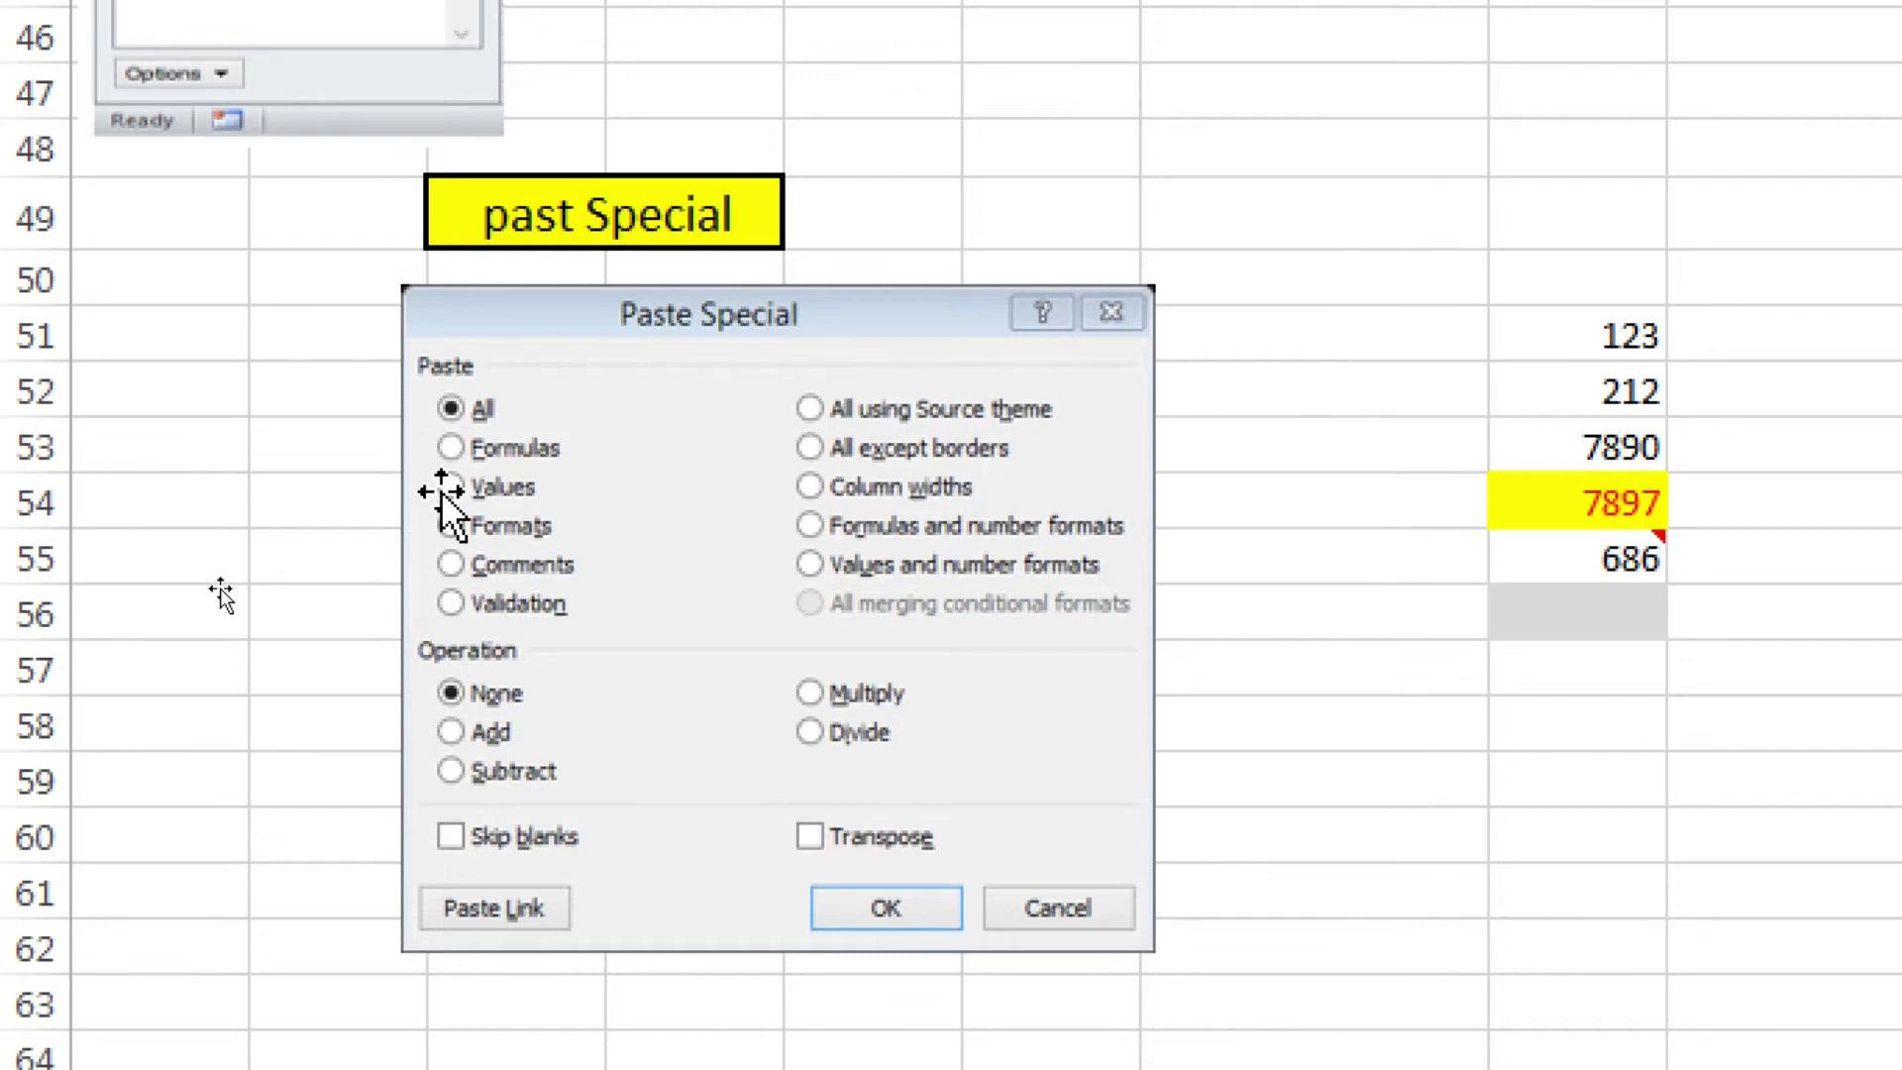
# - Try Paste Special from cell B52's shortcut menu, then cancel the web-format paste options
pyautogui.rightClick(221, 383)
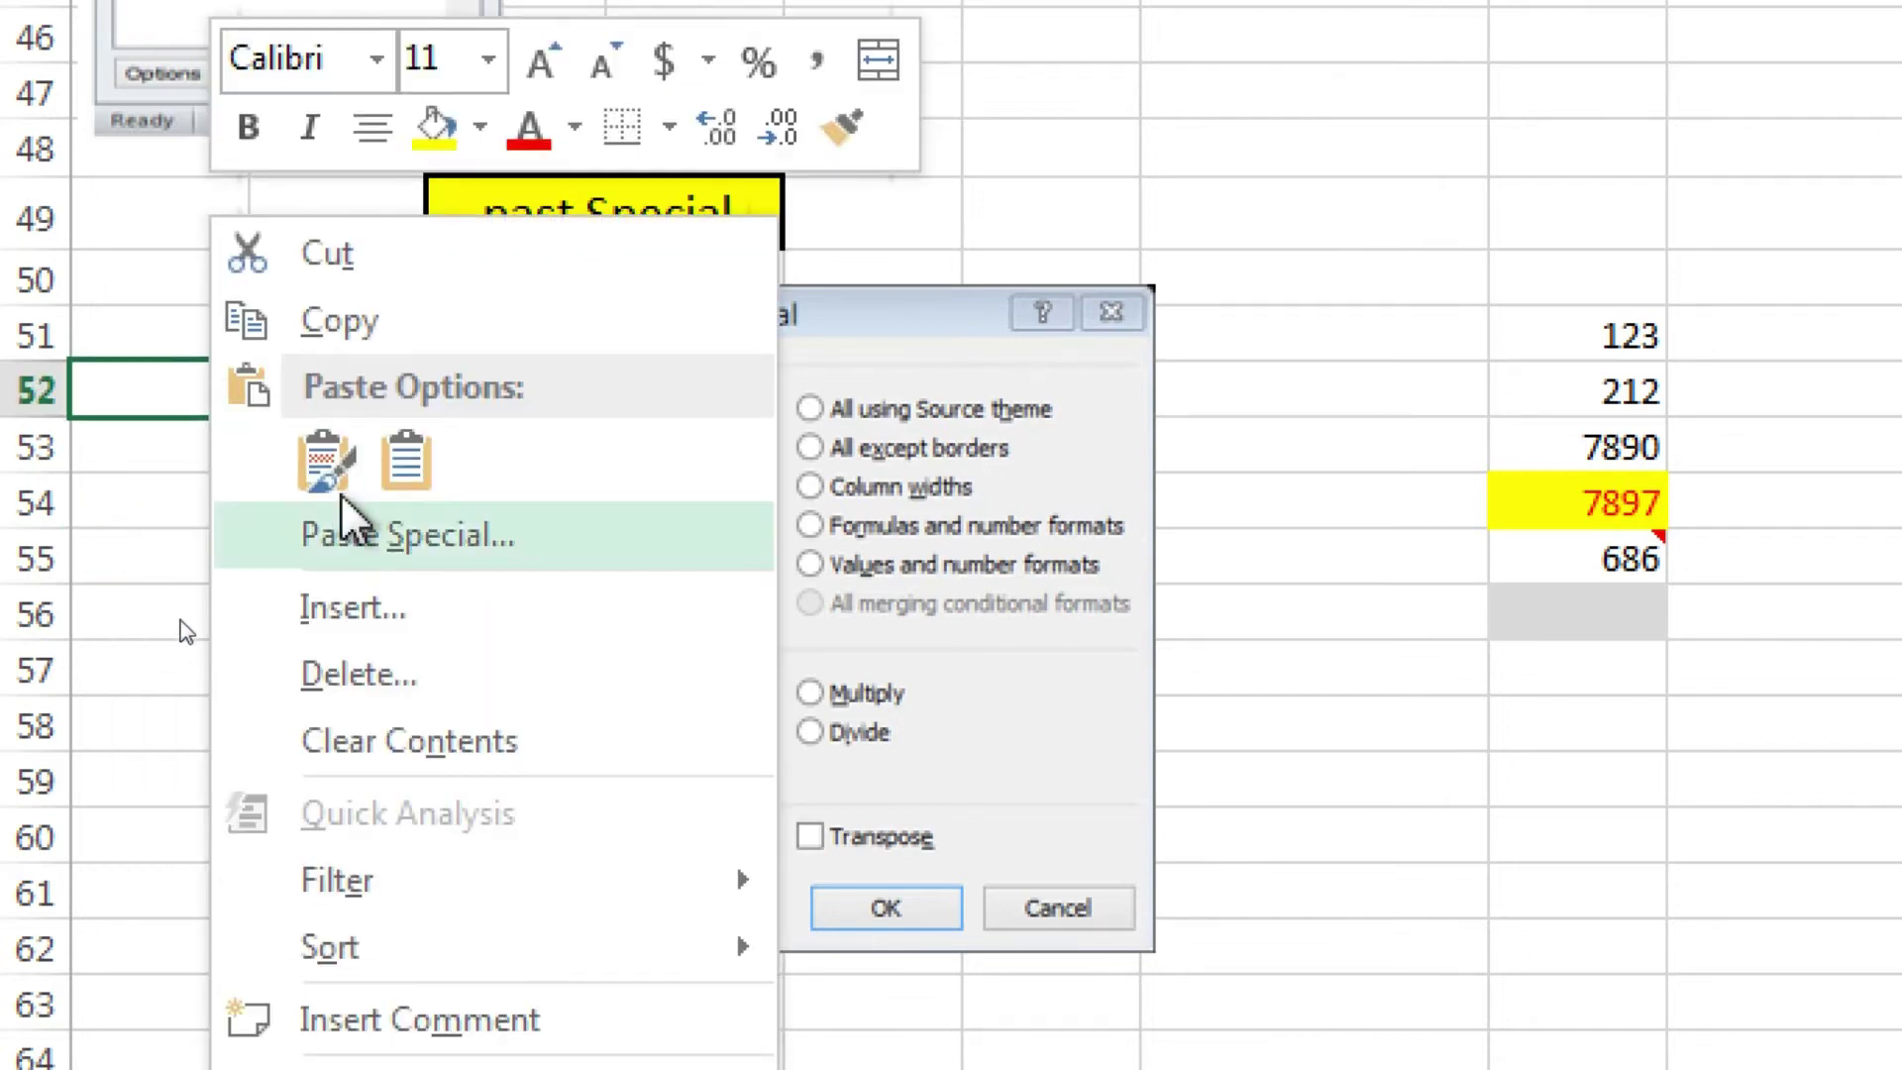
pyautogui.click(372, 542)
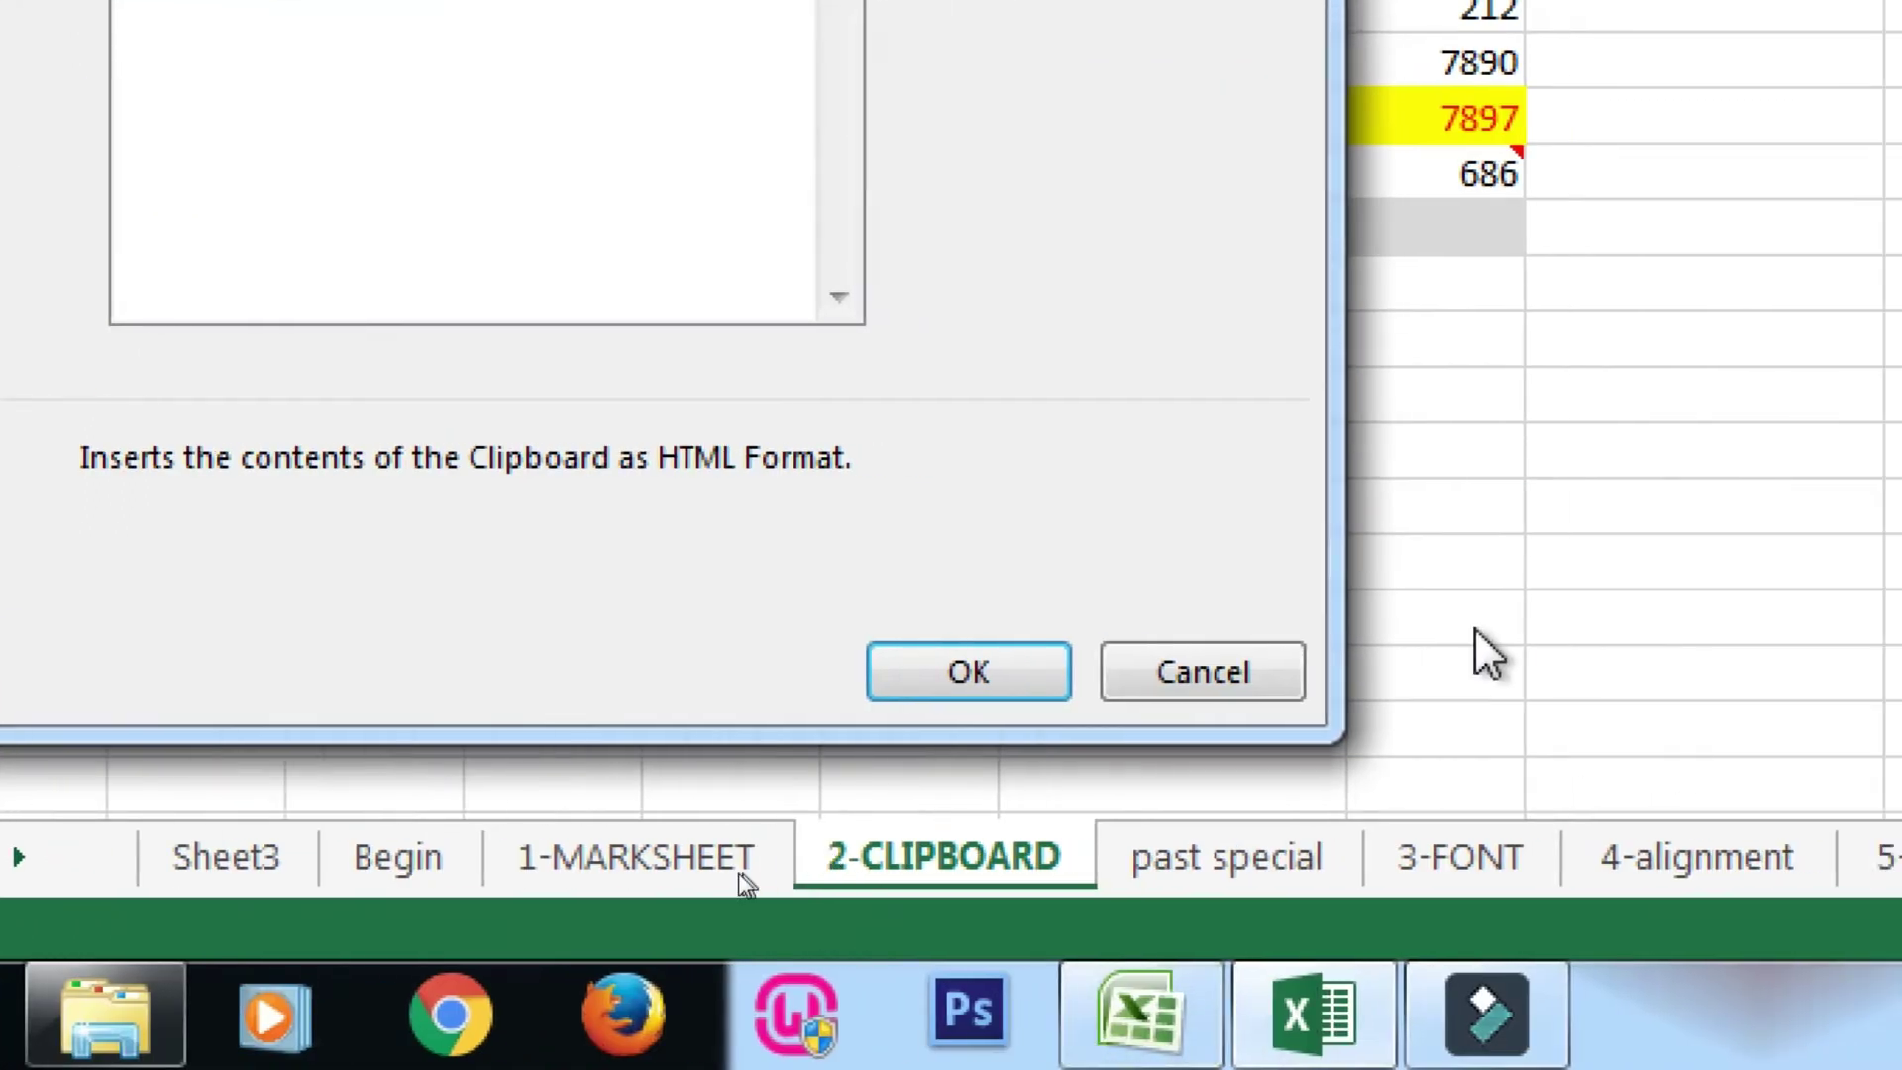
pyautogui.click(1268, 670)
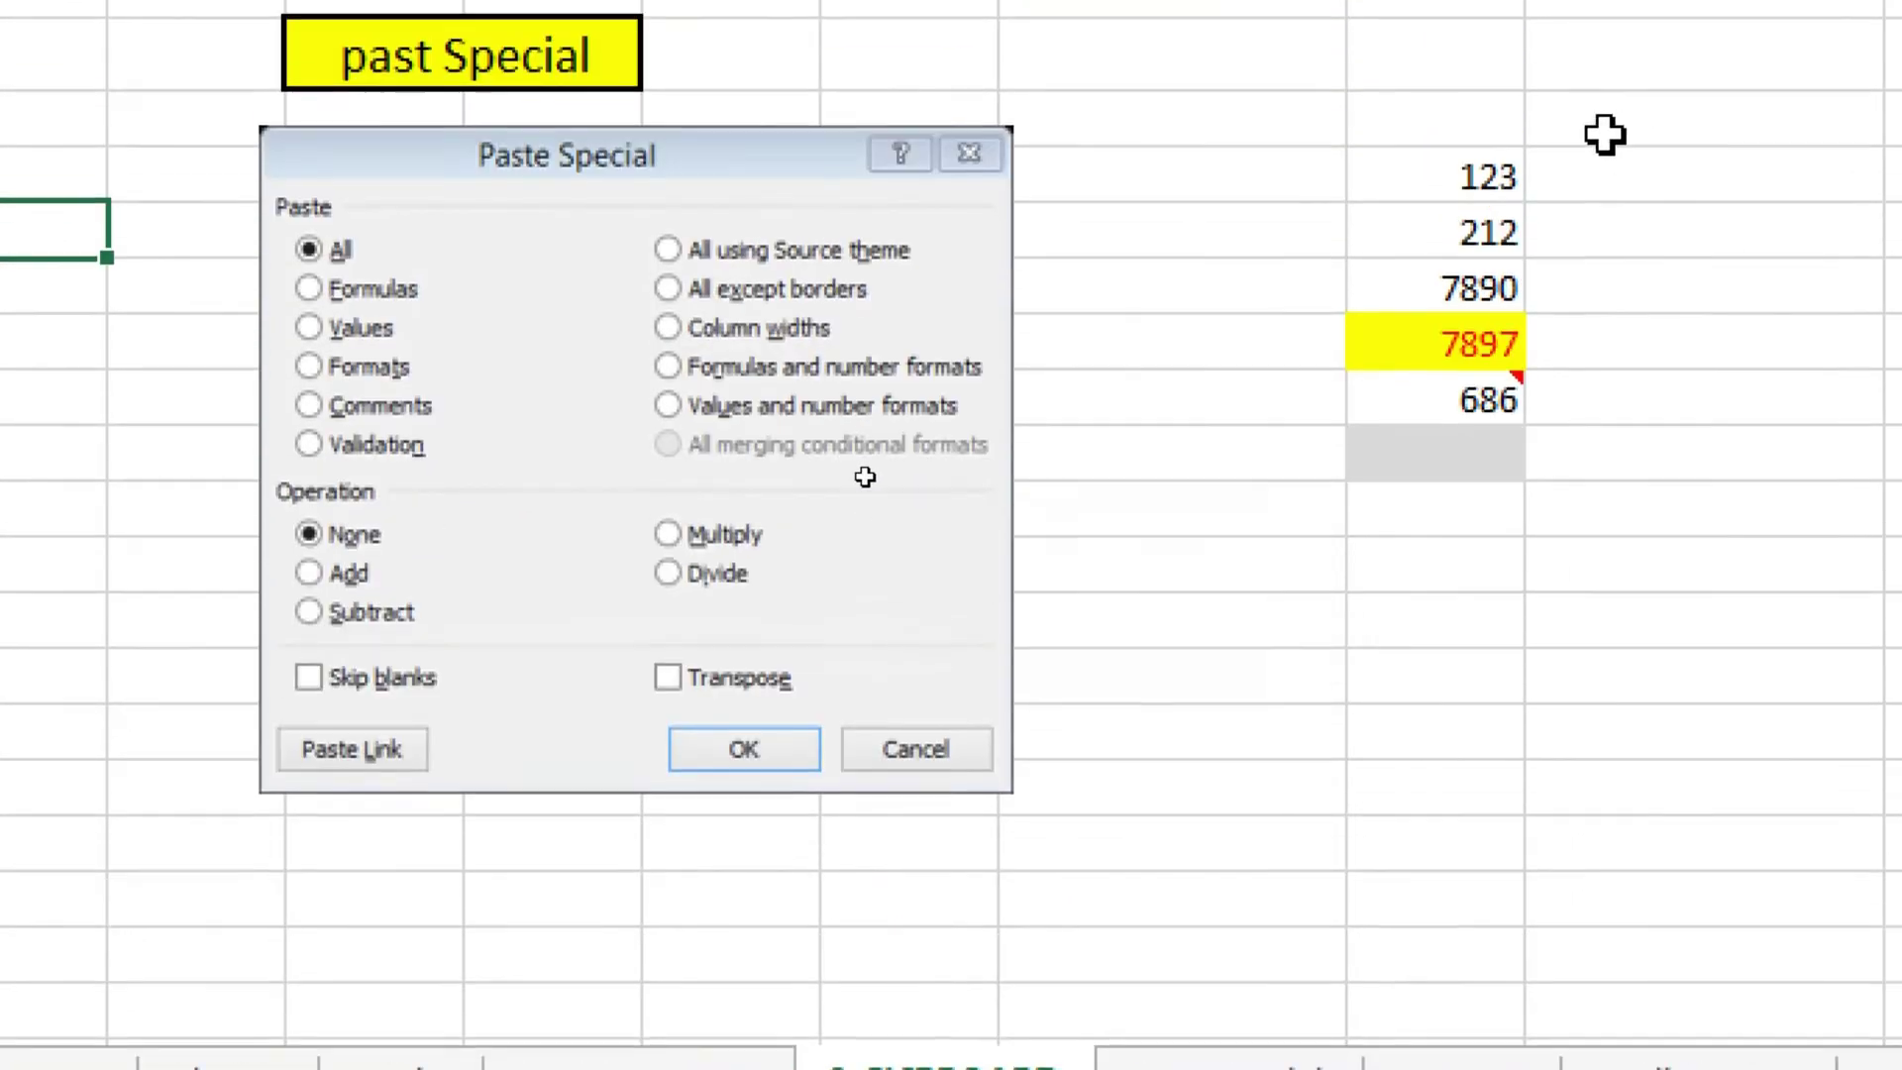
# - Copy the 7890 value and open the full Paste Special dialog on a destination cell
pyautogui.rightClick(1471, 327)
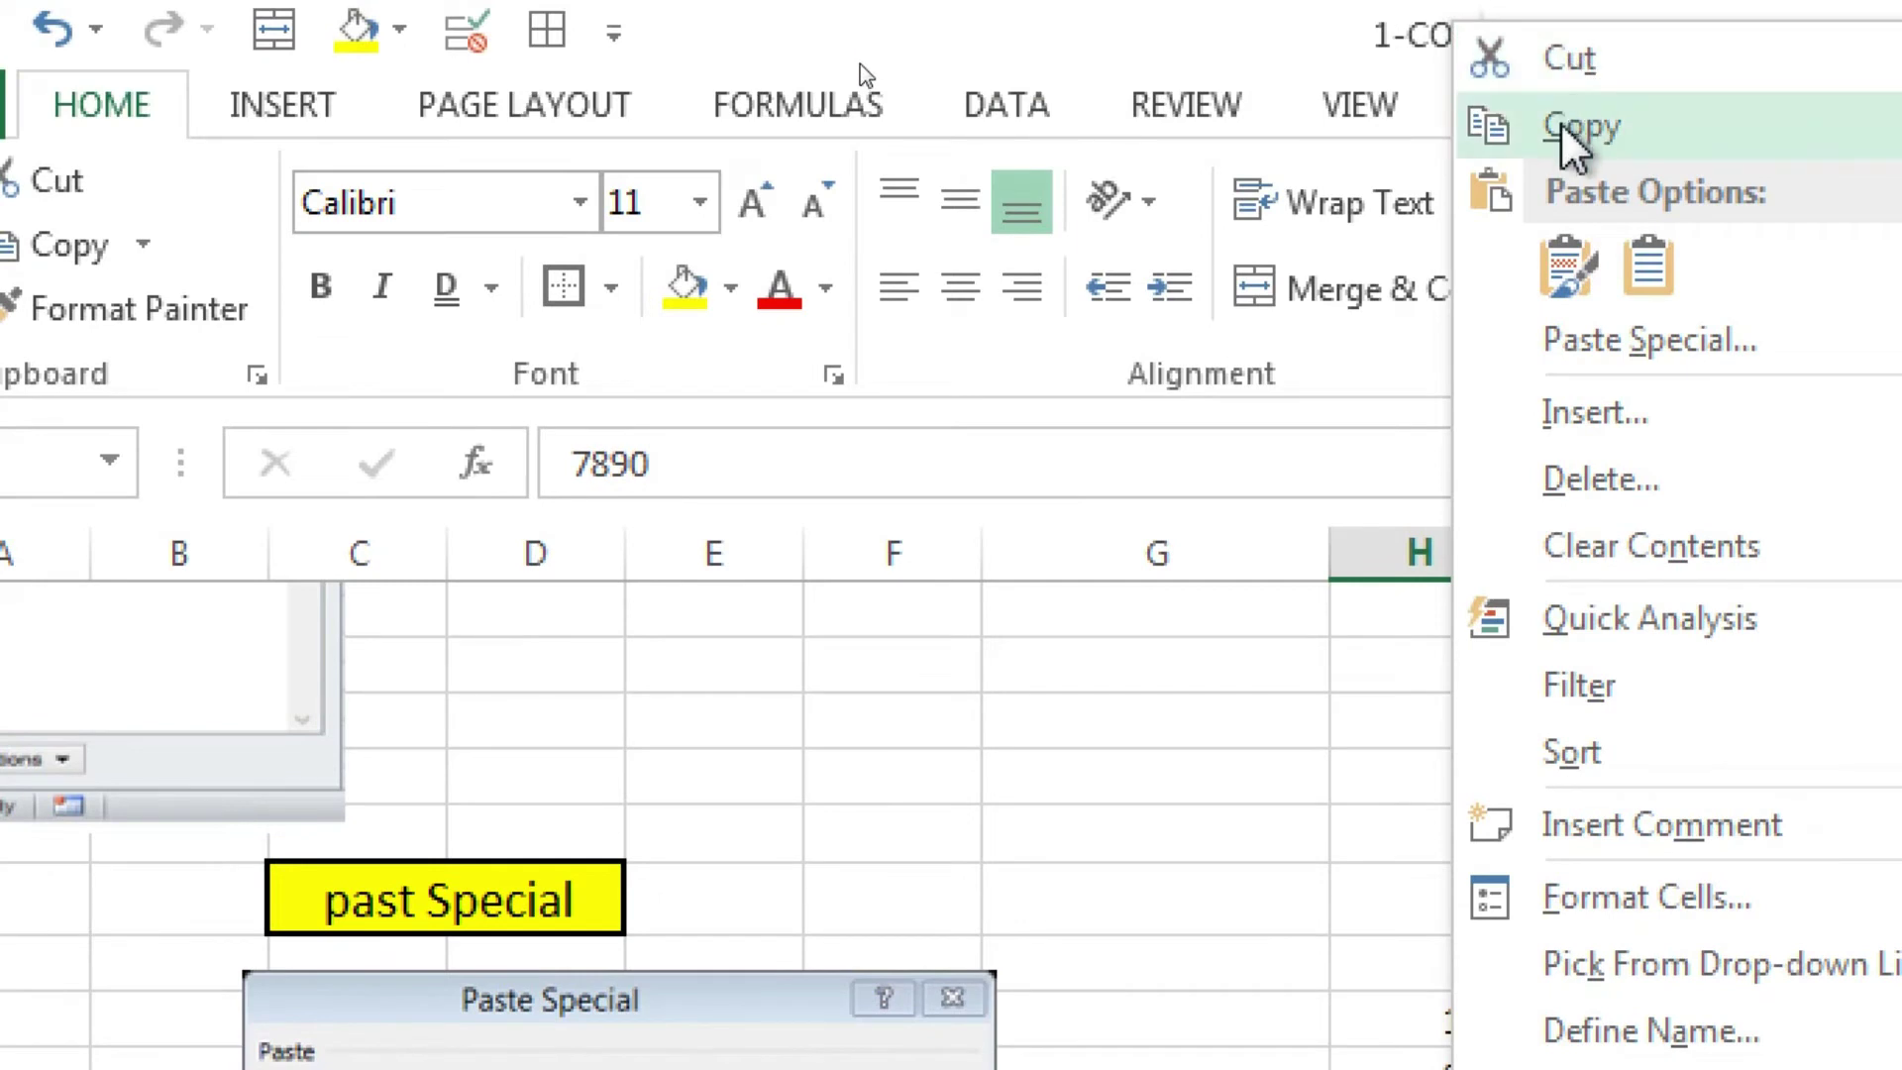
pyautogui.click(1576, 144)
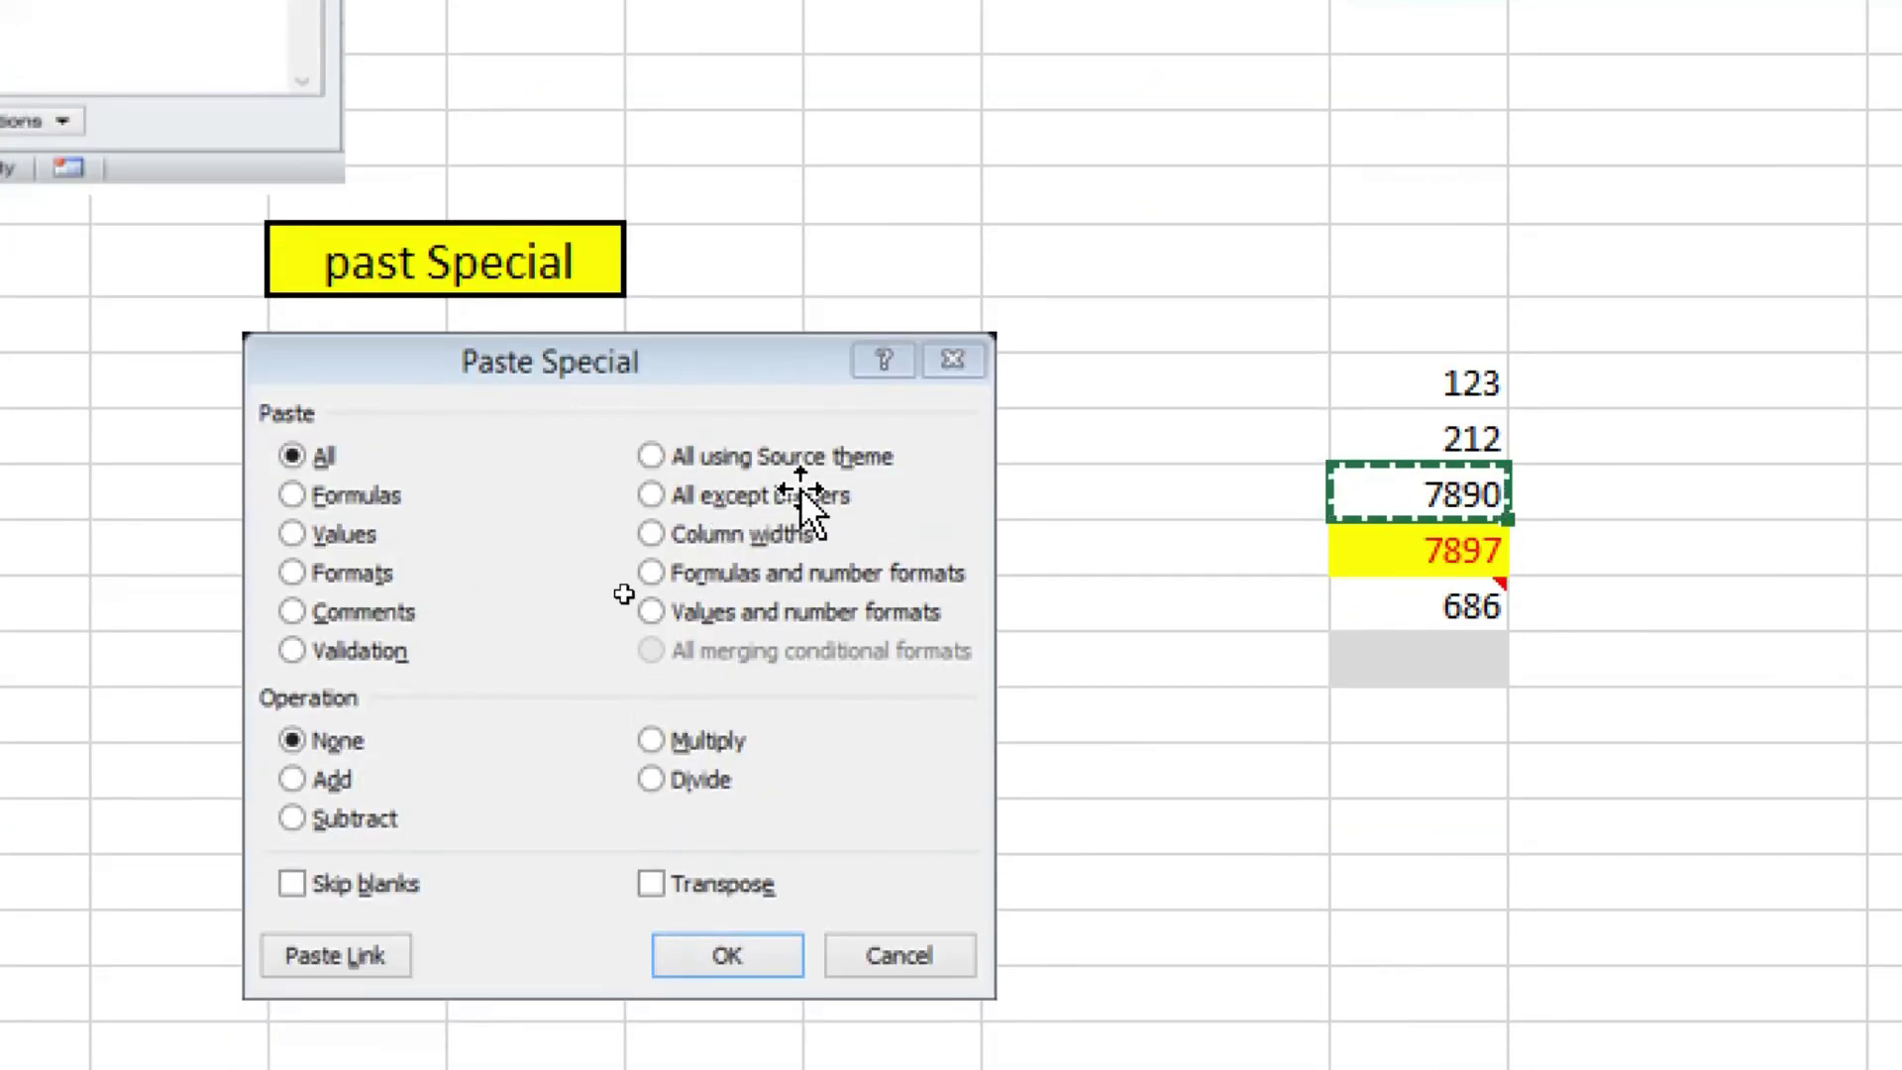
pyautogui.rightClick(1268, 488)
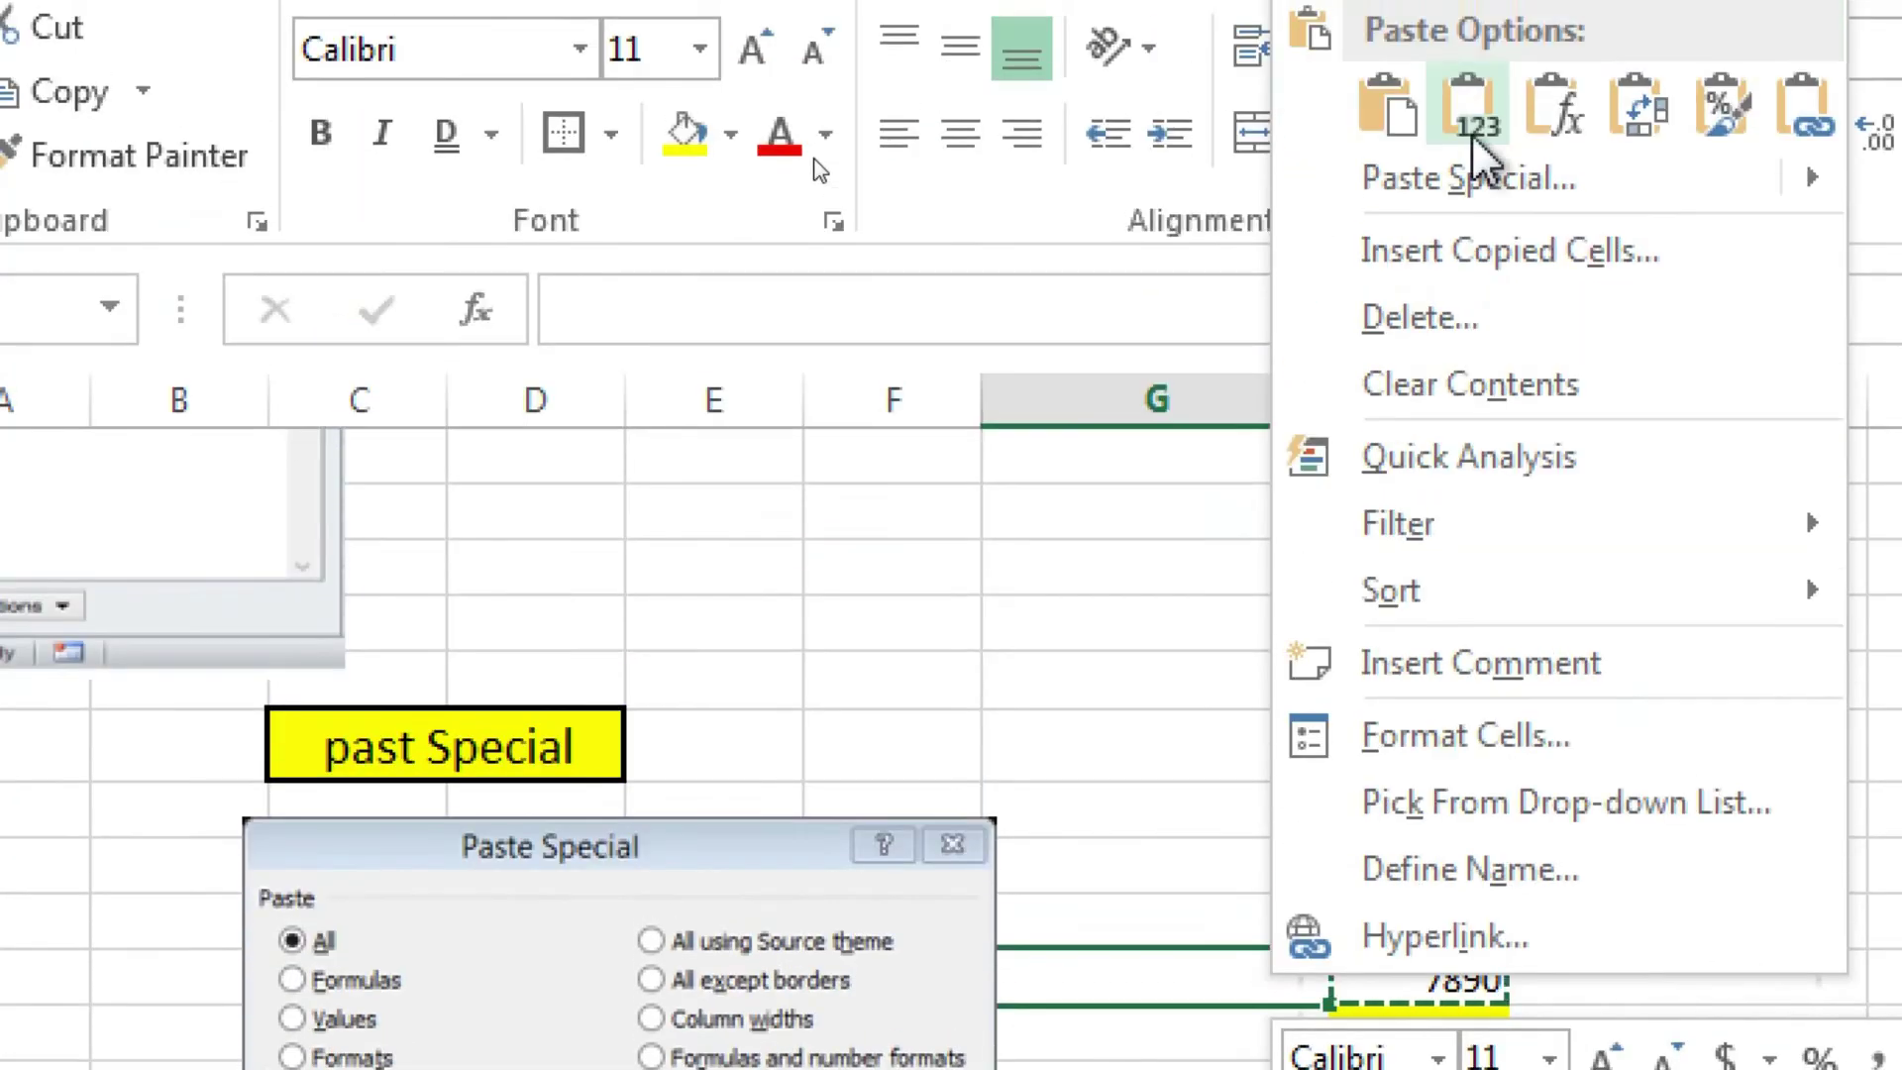
pyautogui.click(1414, 164)
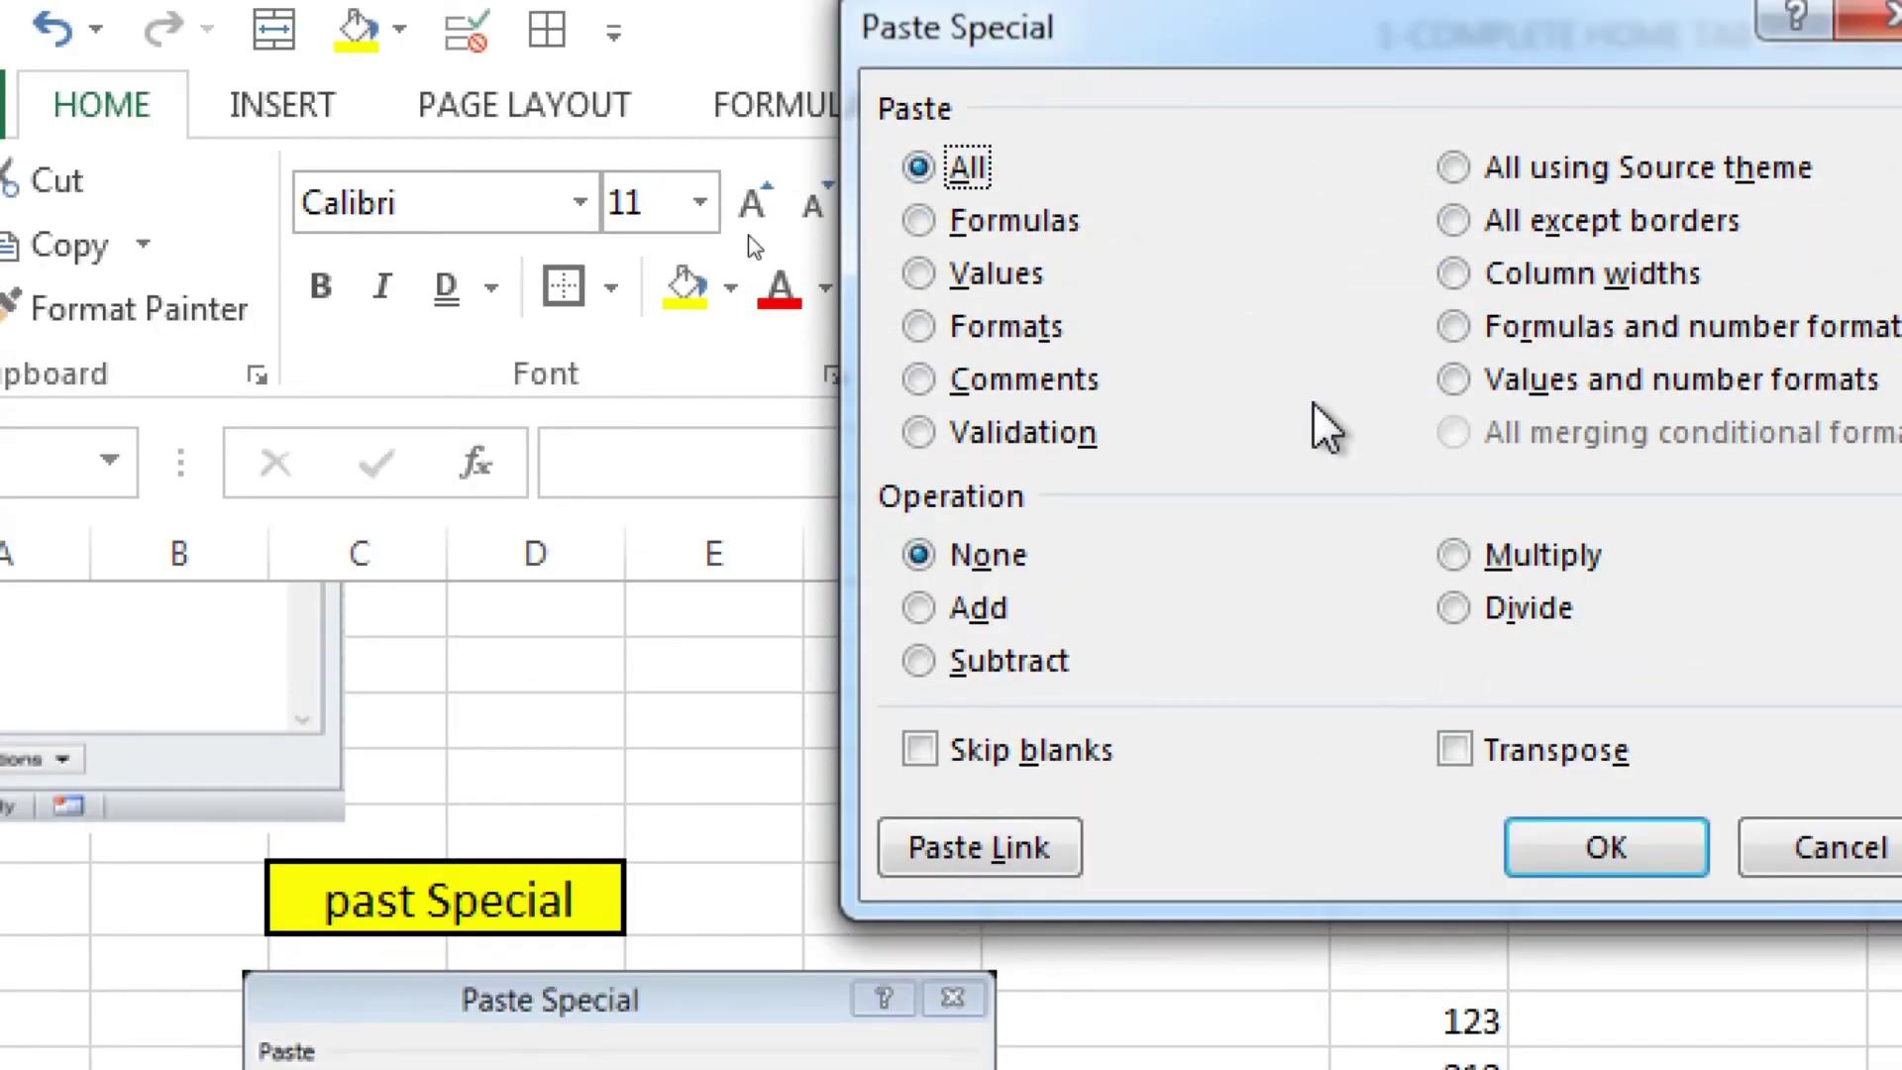
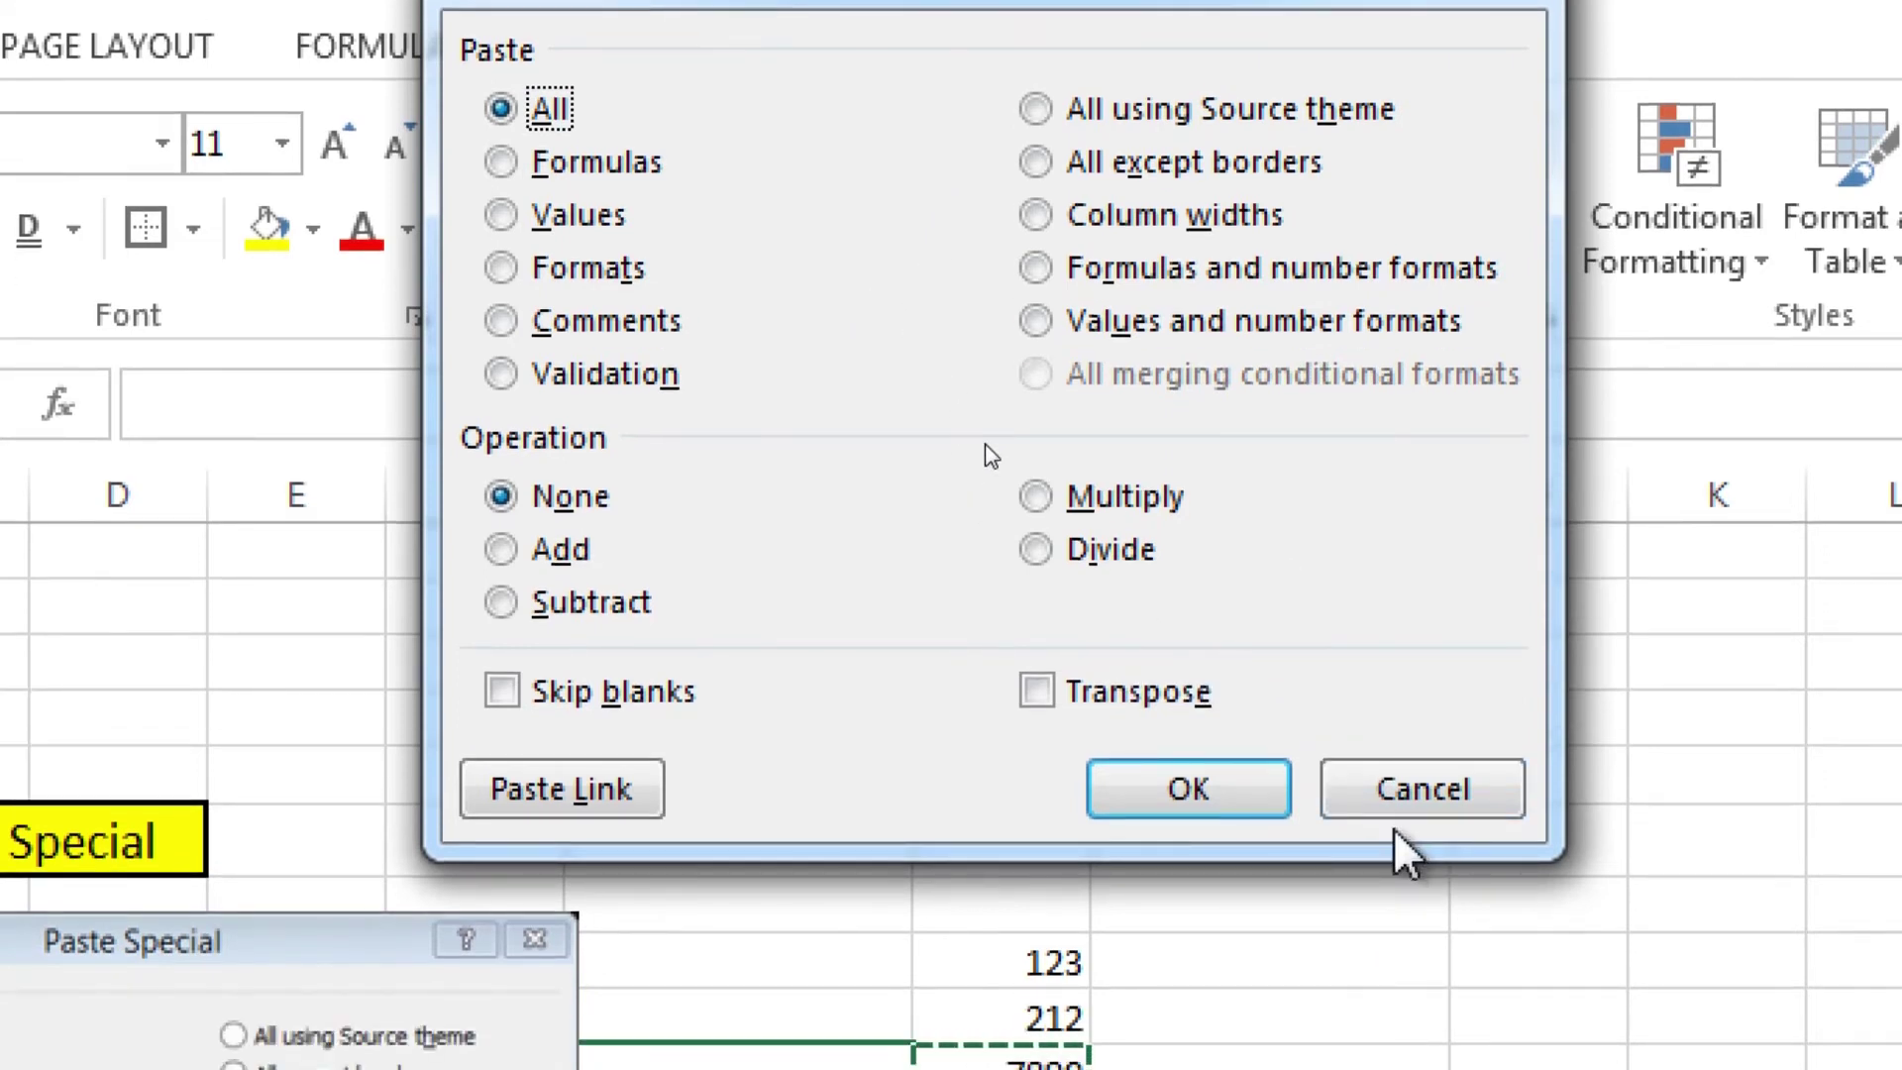
# - Cancel Paste Special, then copy H53 (7890) and clear the pending copy with Esc
pyautogui.click(1393, 812)
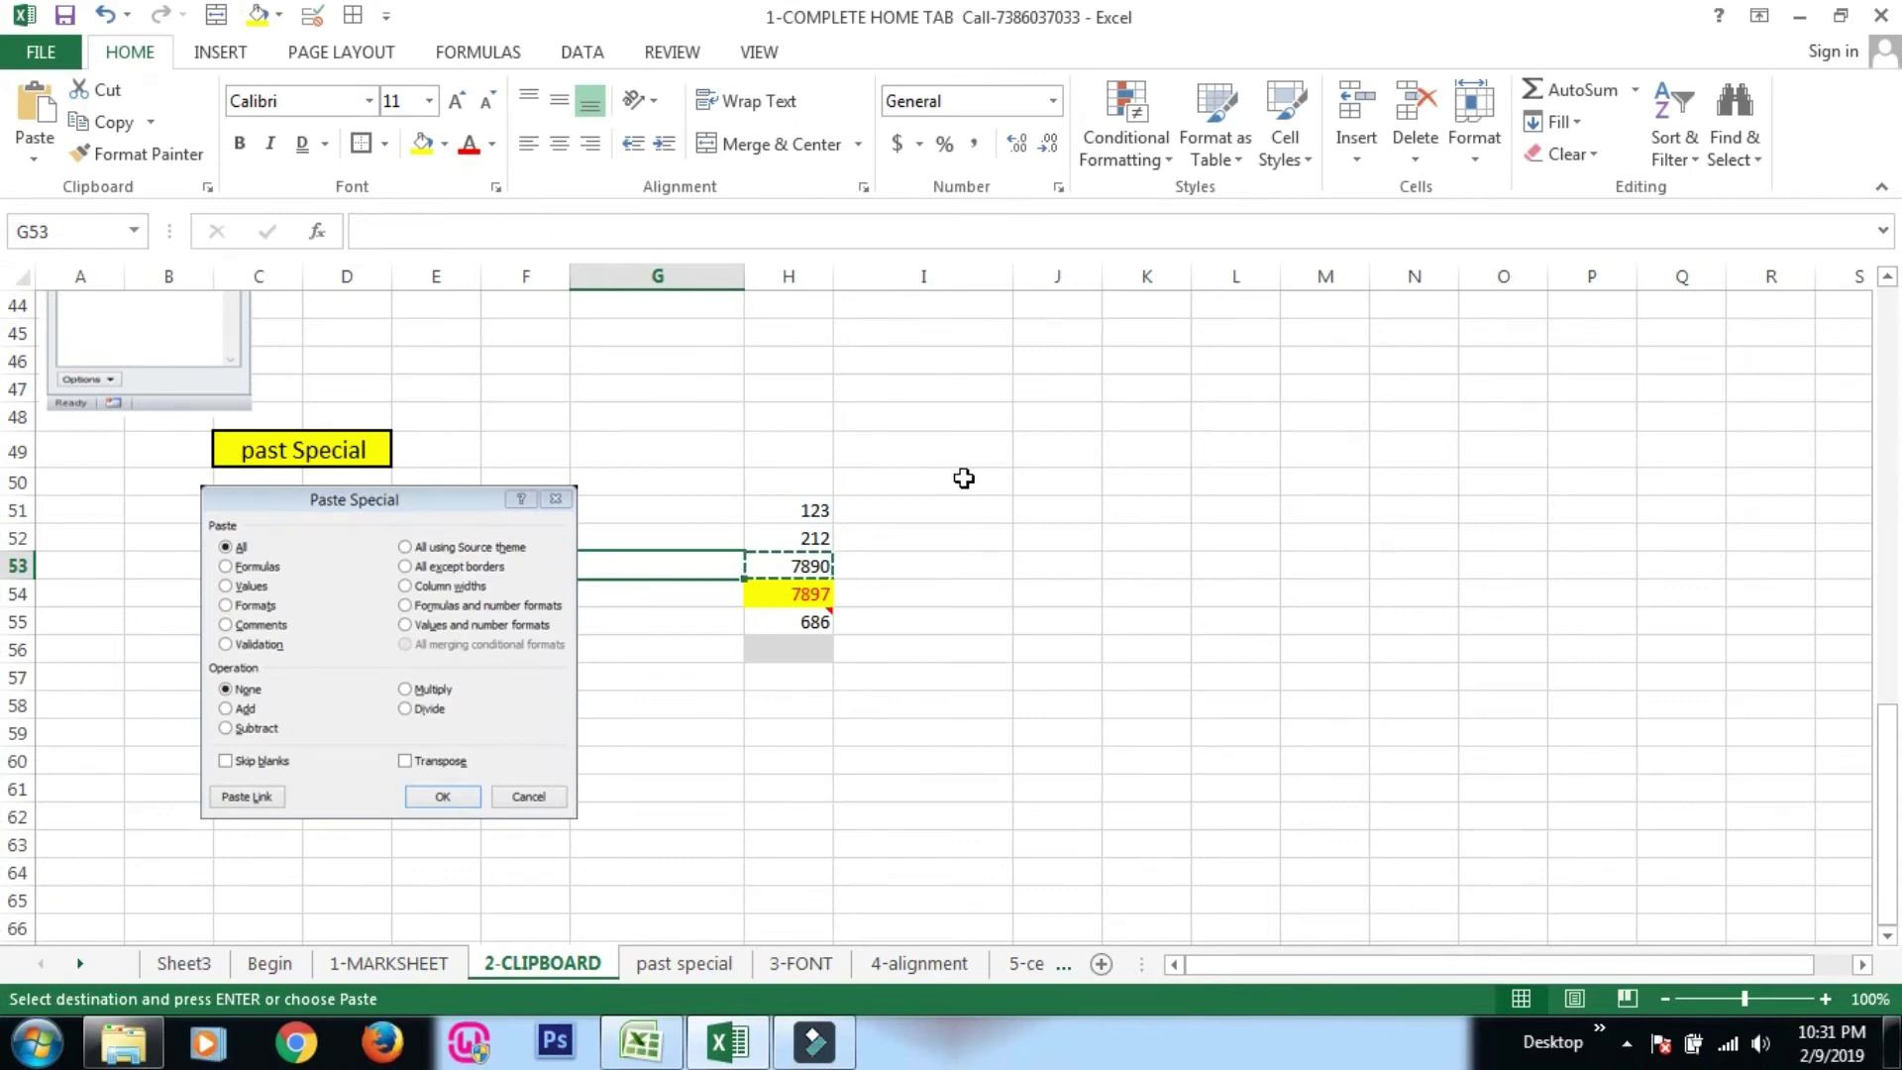
pyautogui.click(966, 479)
pyautogui.press('Escape')
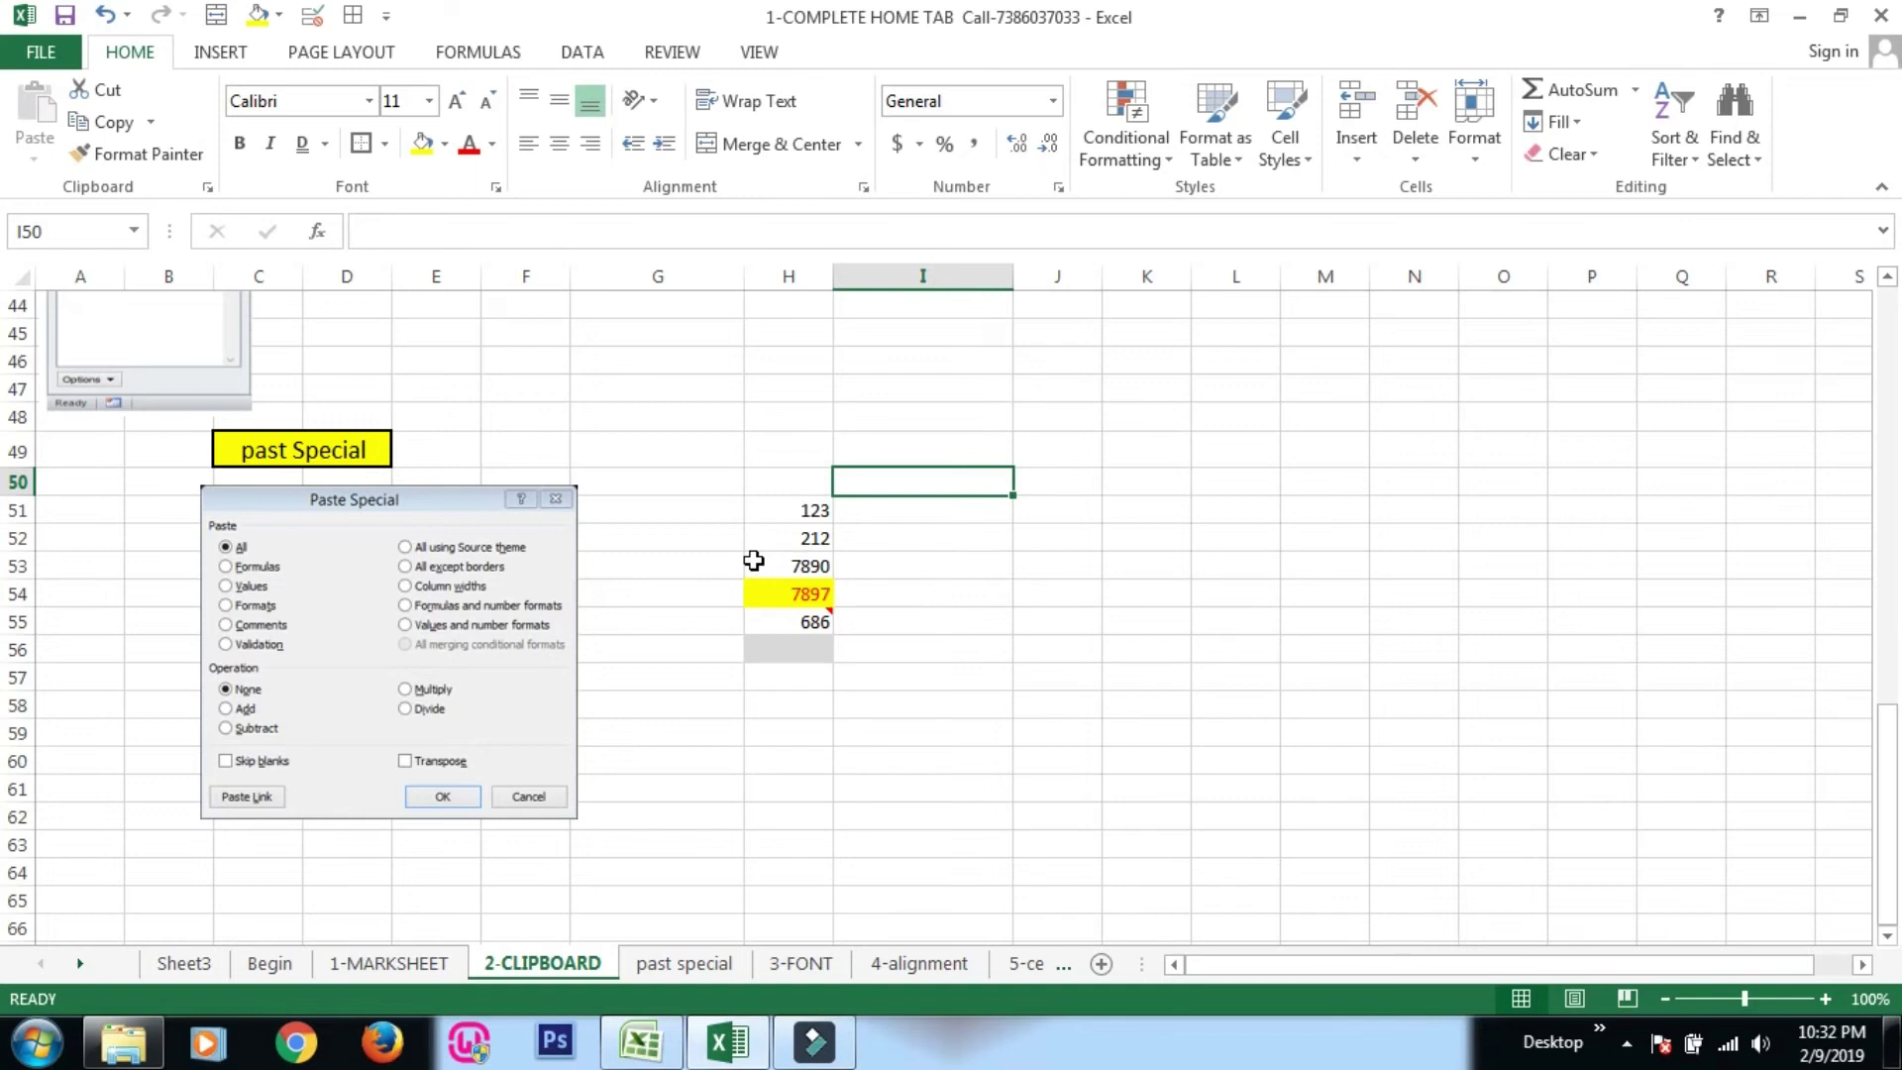
pyautogui.click(753, 561)
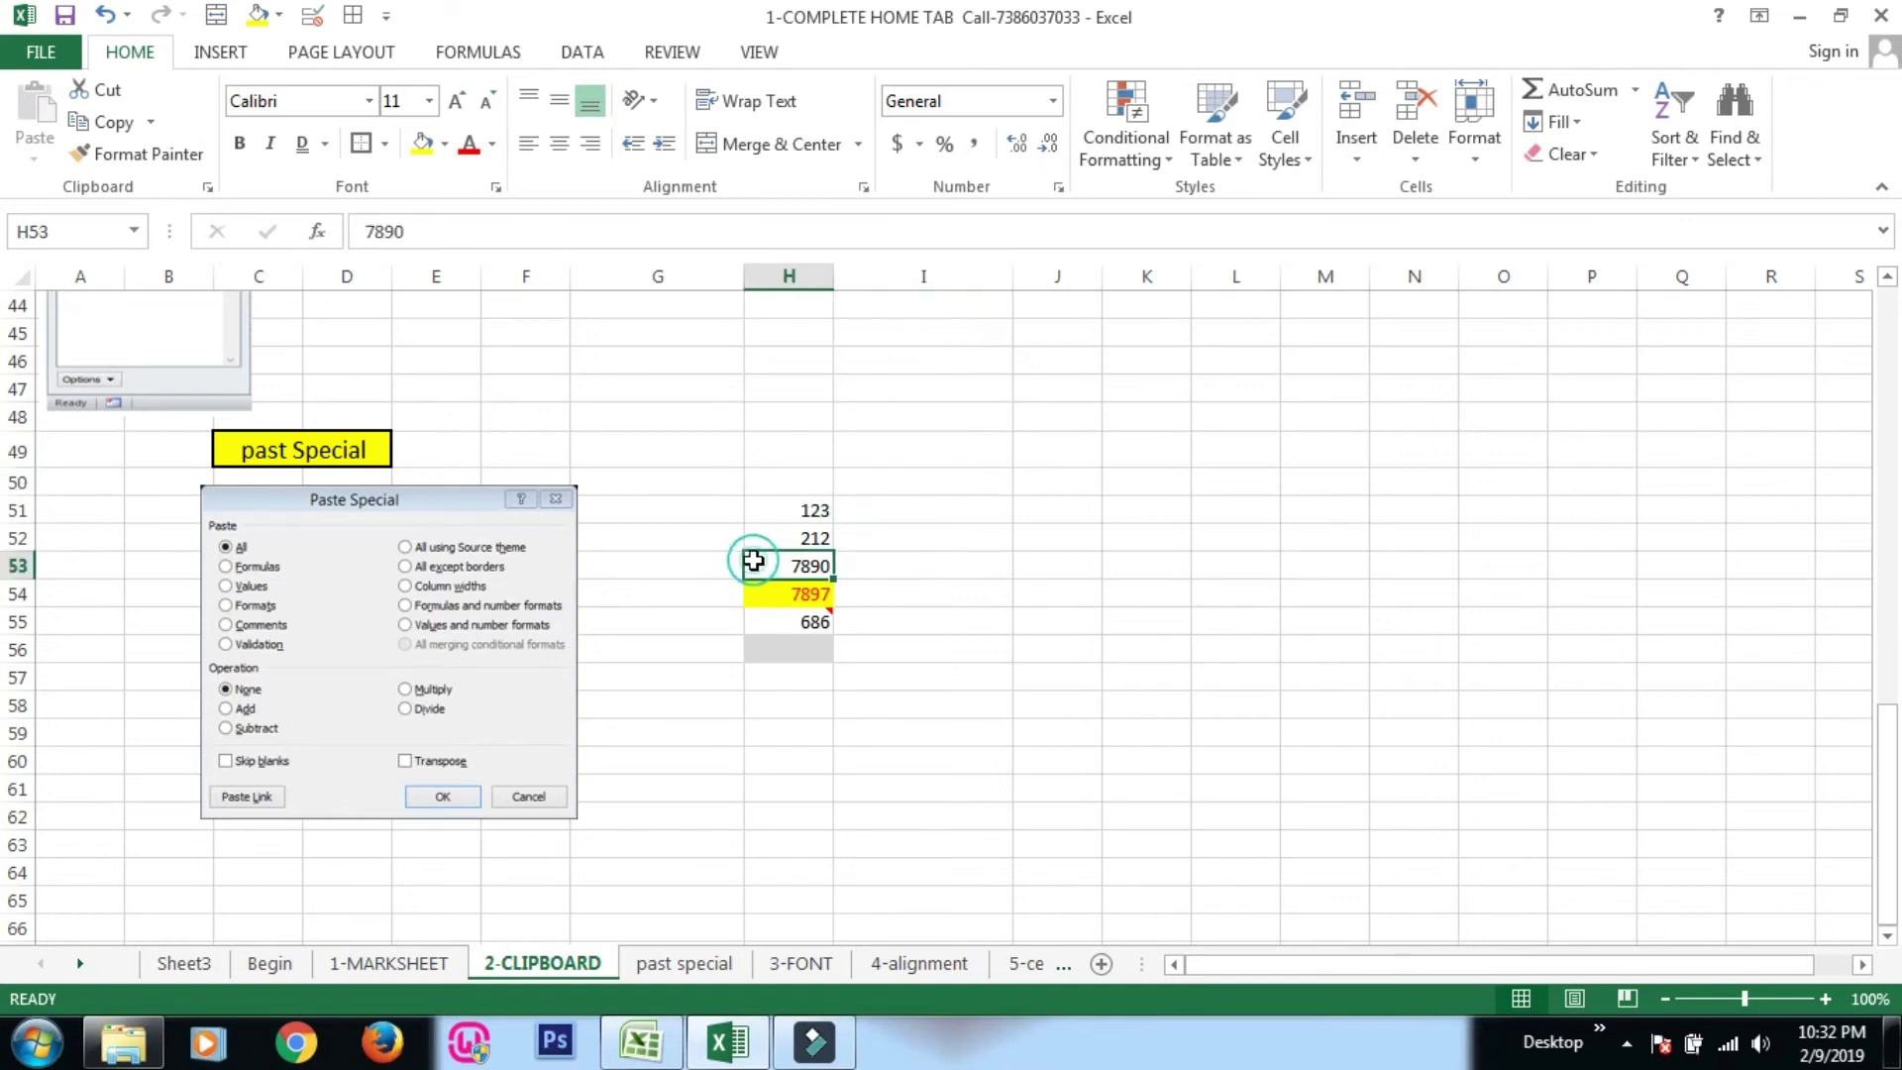
pyautogui.click(125, 124)
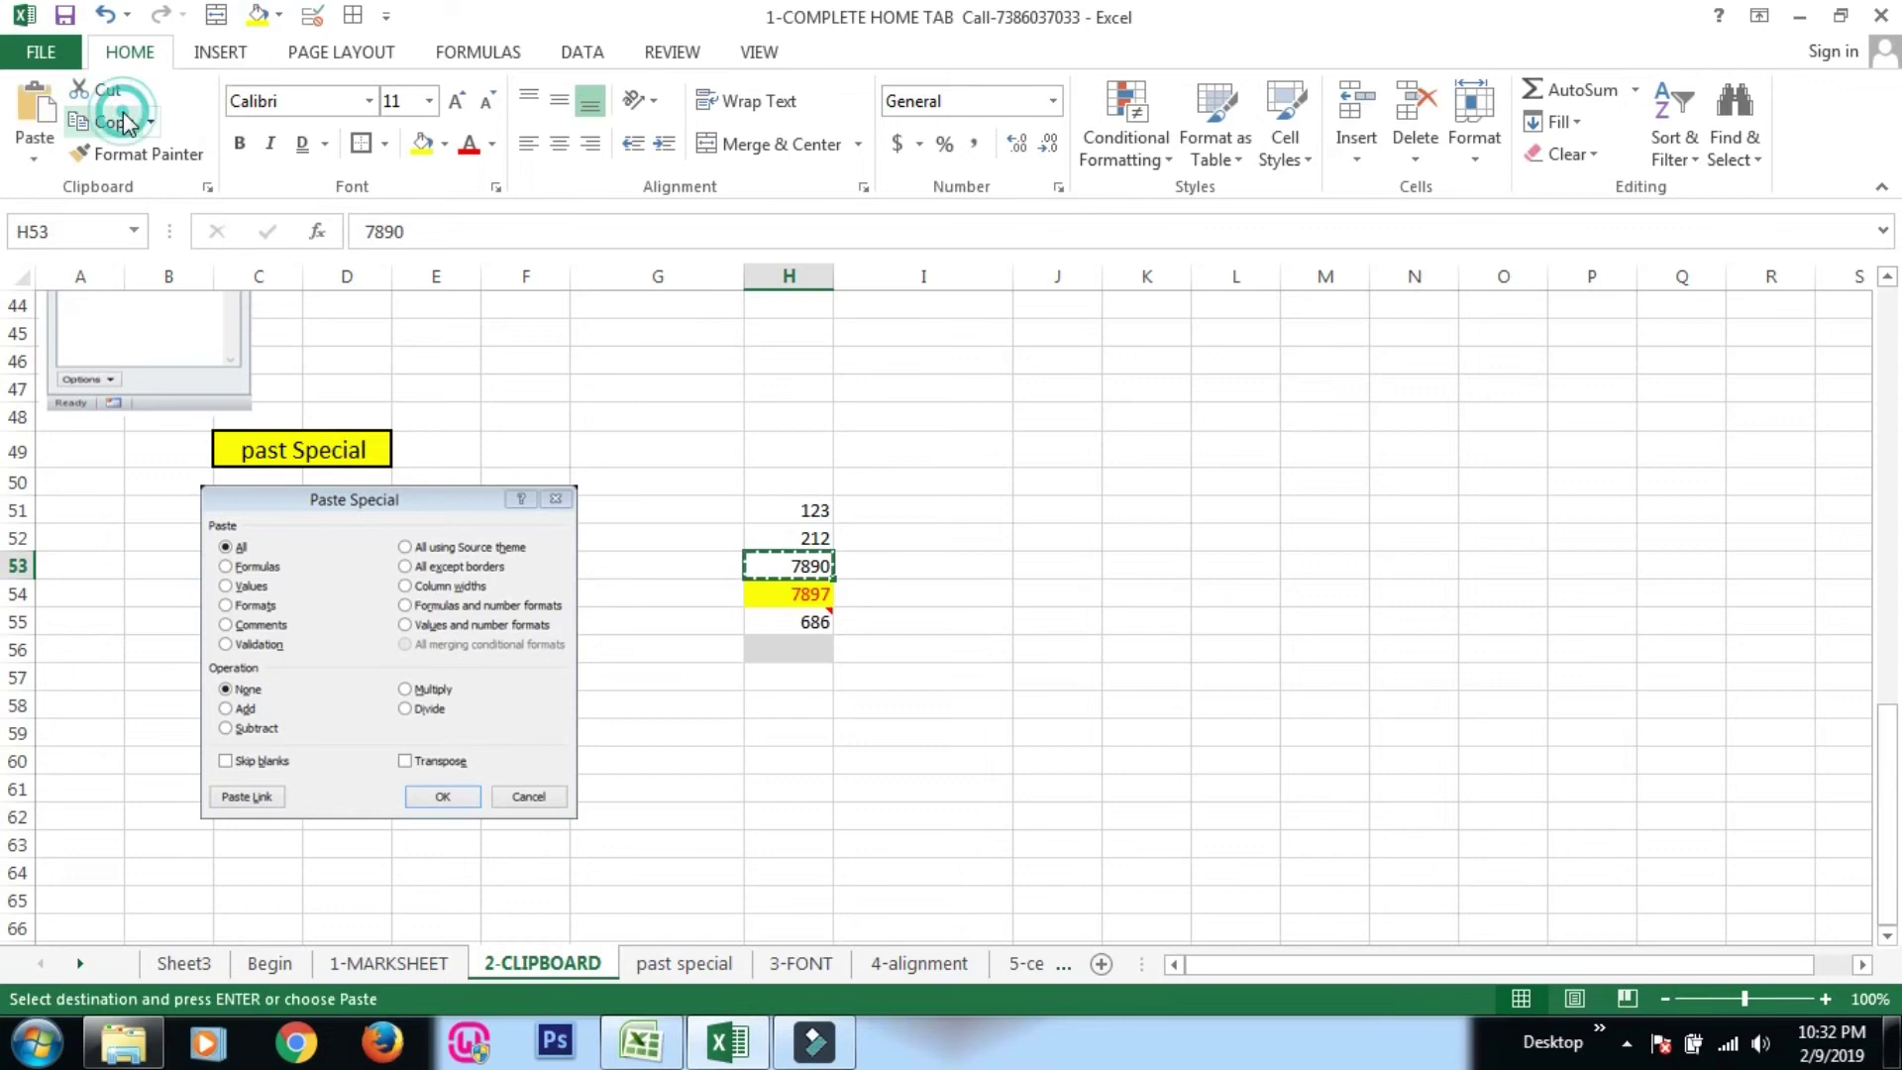
pyautogui.click(672, 475)
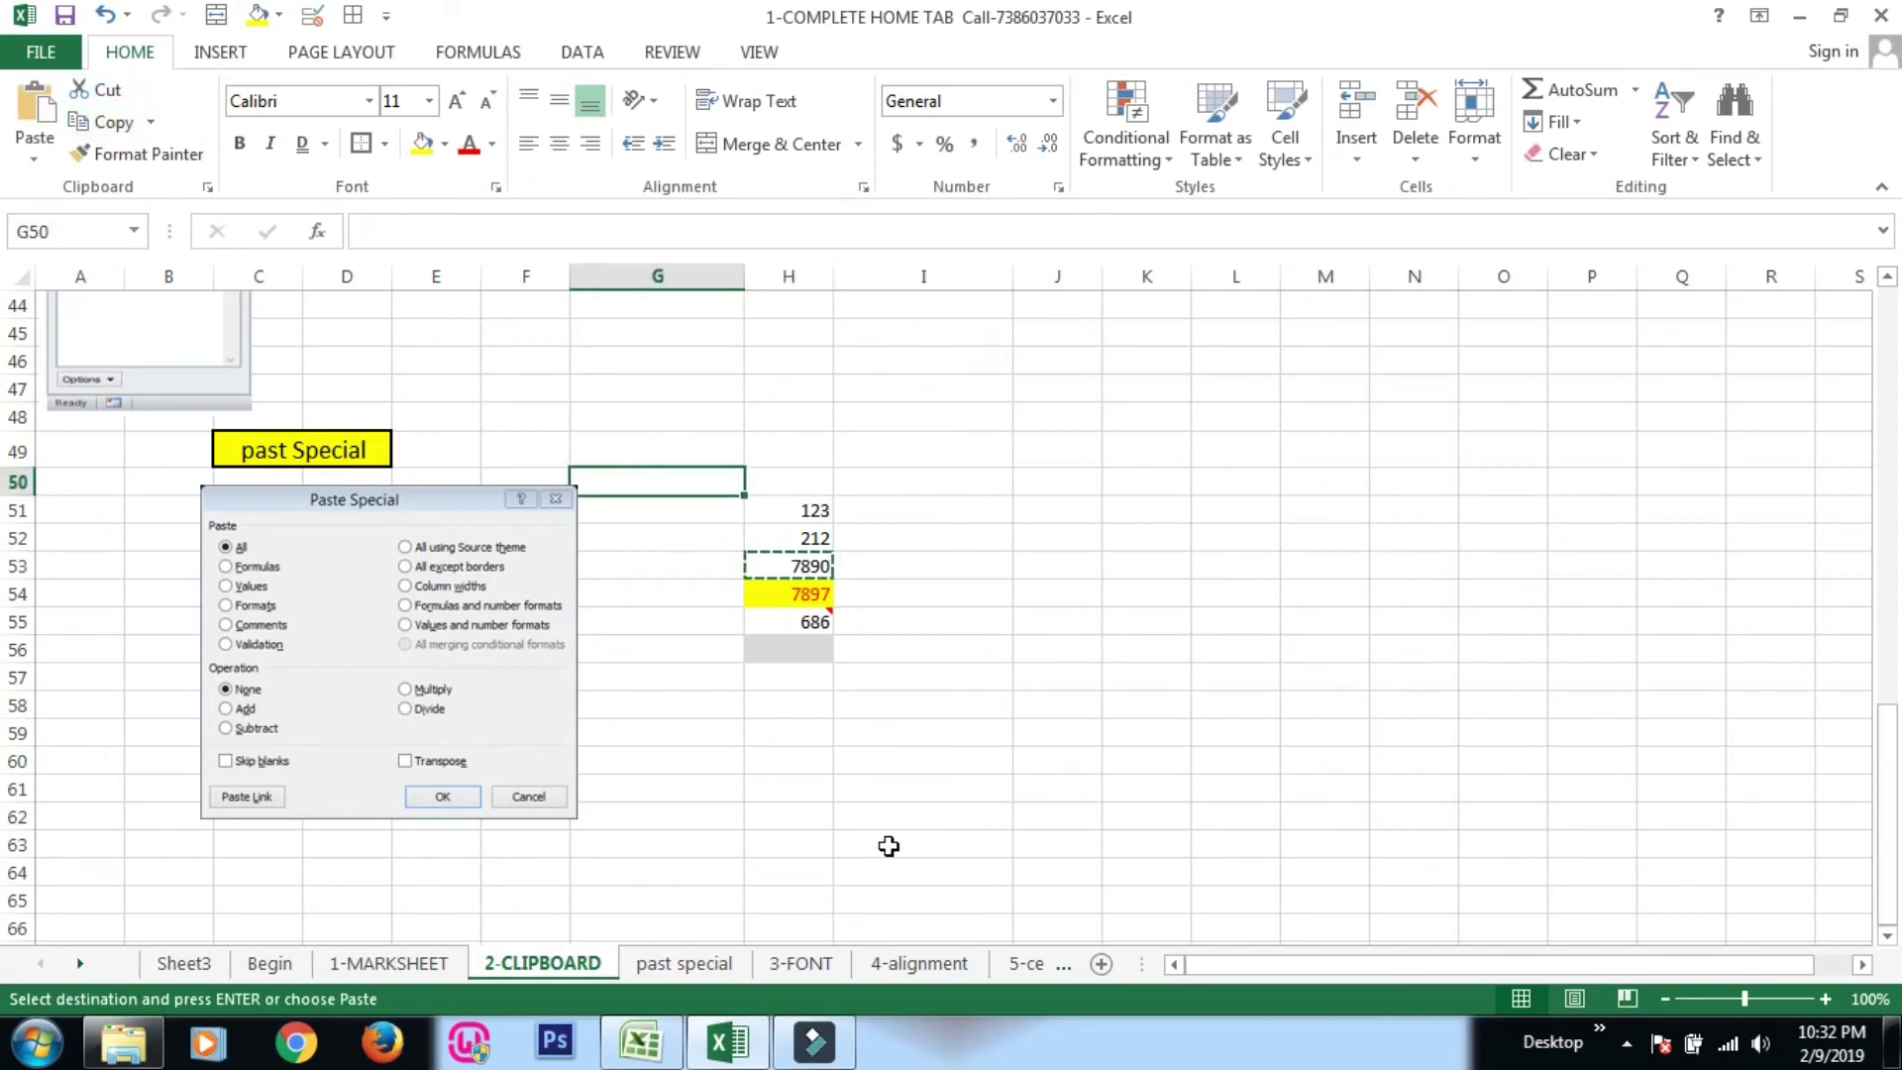
pyautogui.press('Escape')
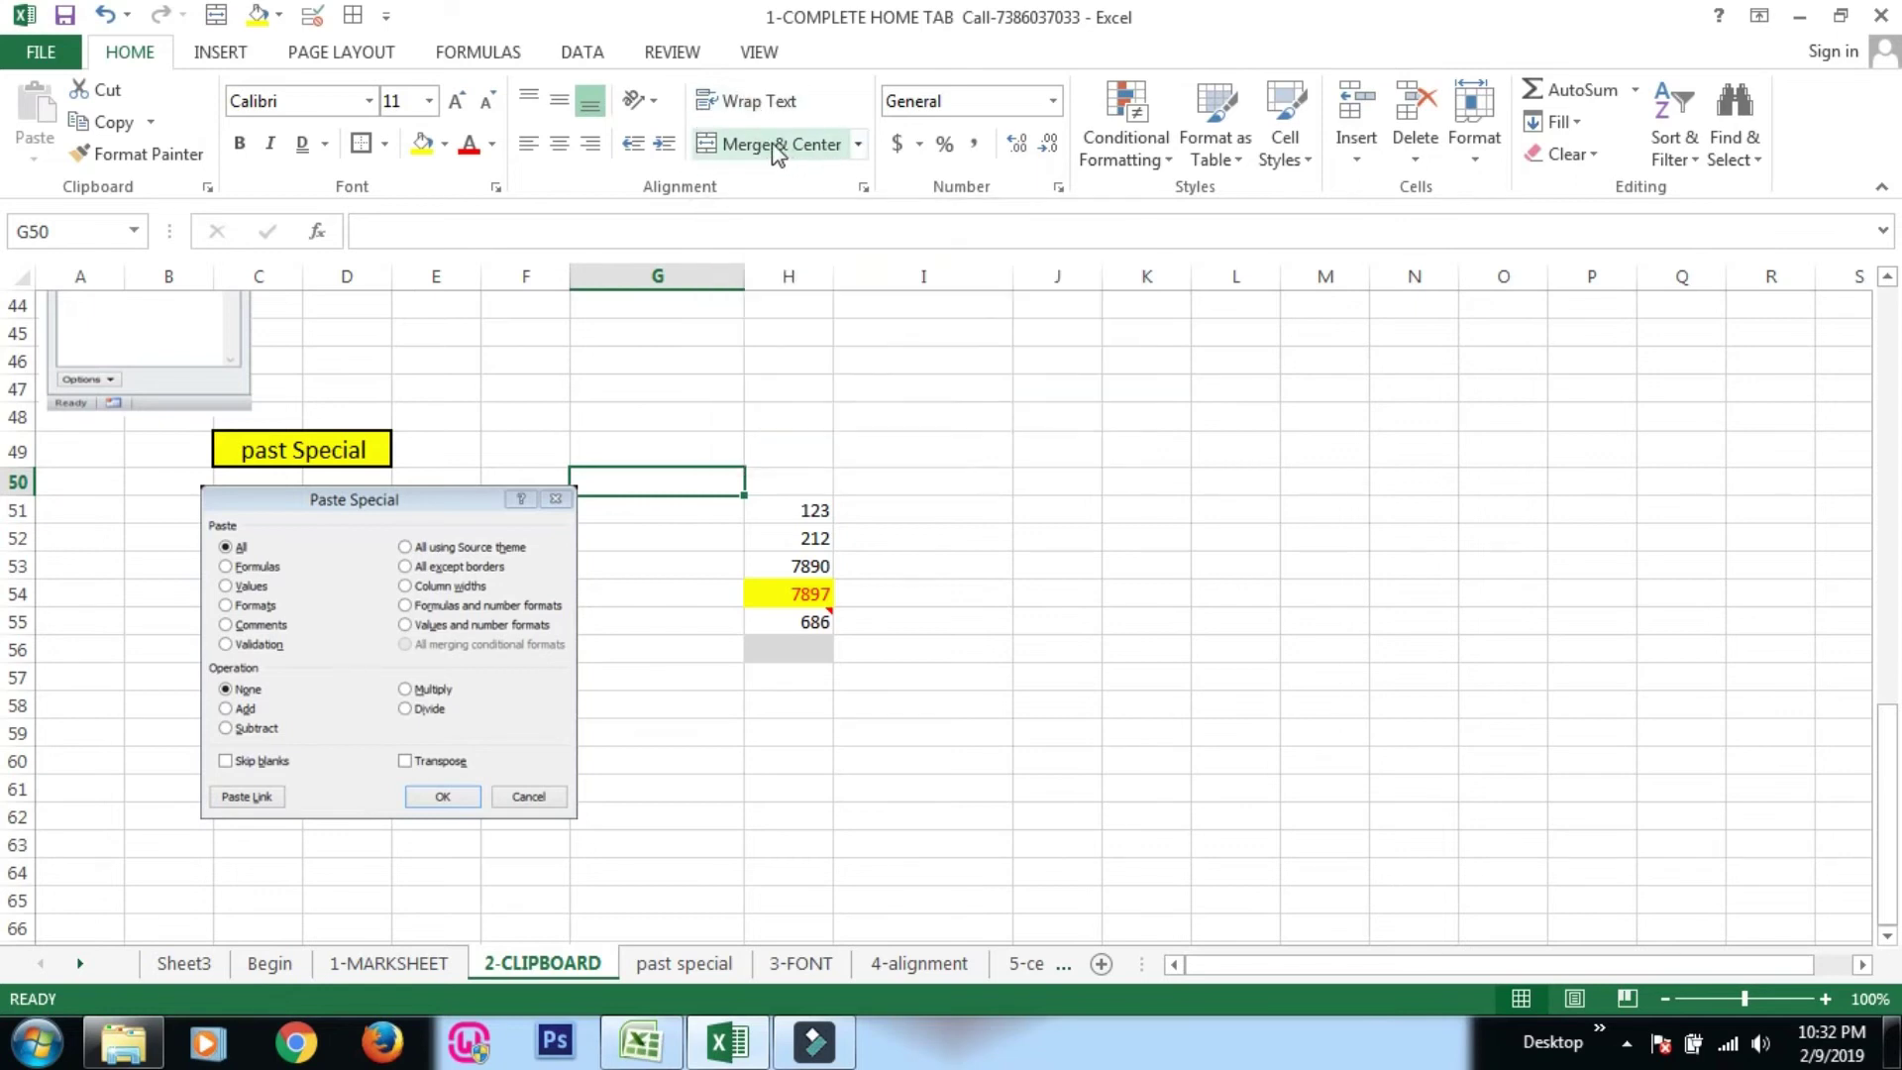
# - Go to the 4-alignment sheet and scroll down to the Merge & Center example
pyautogui.click(684, 962)
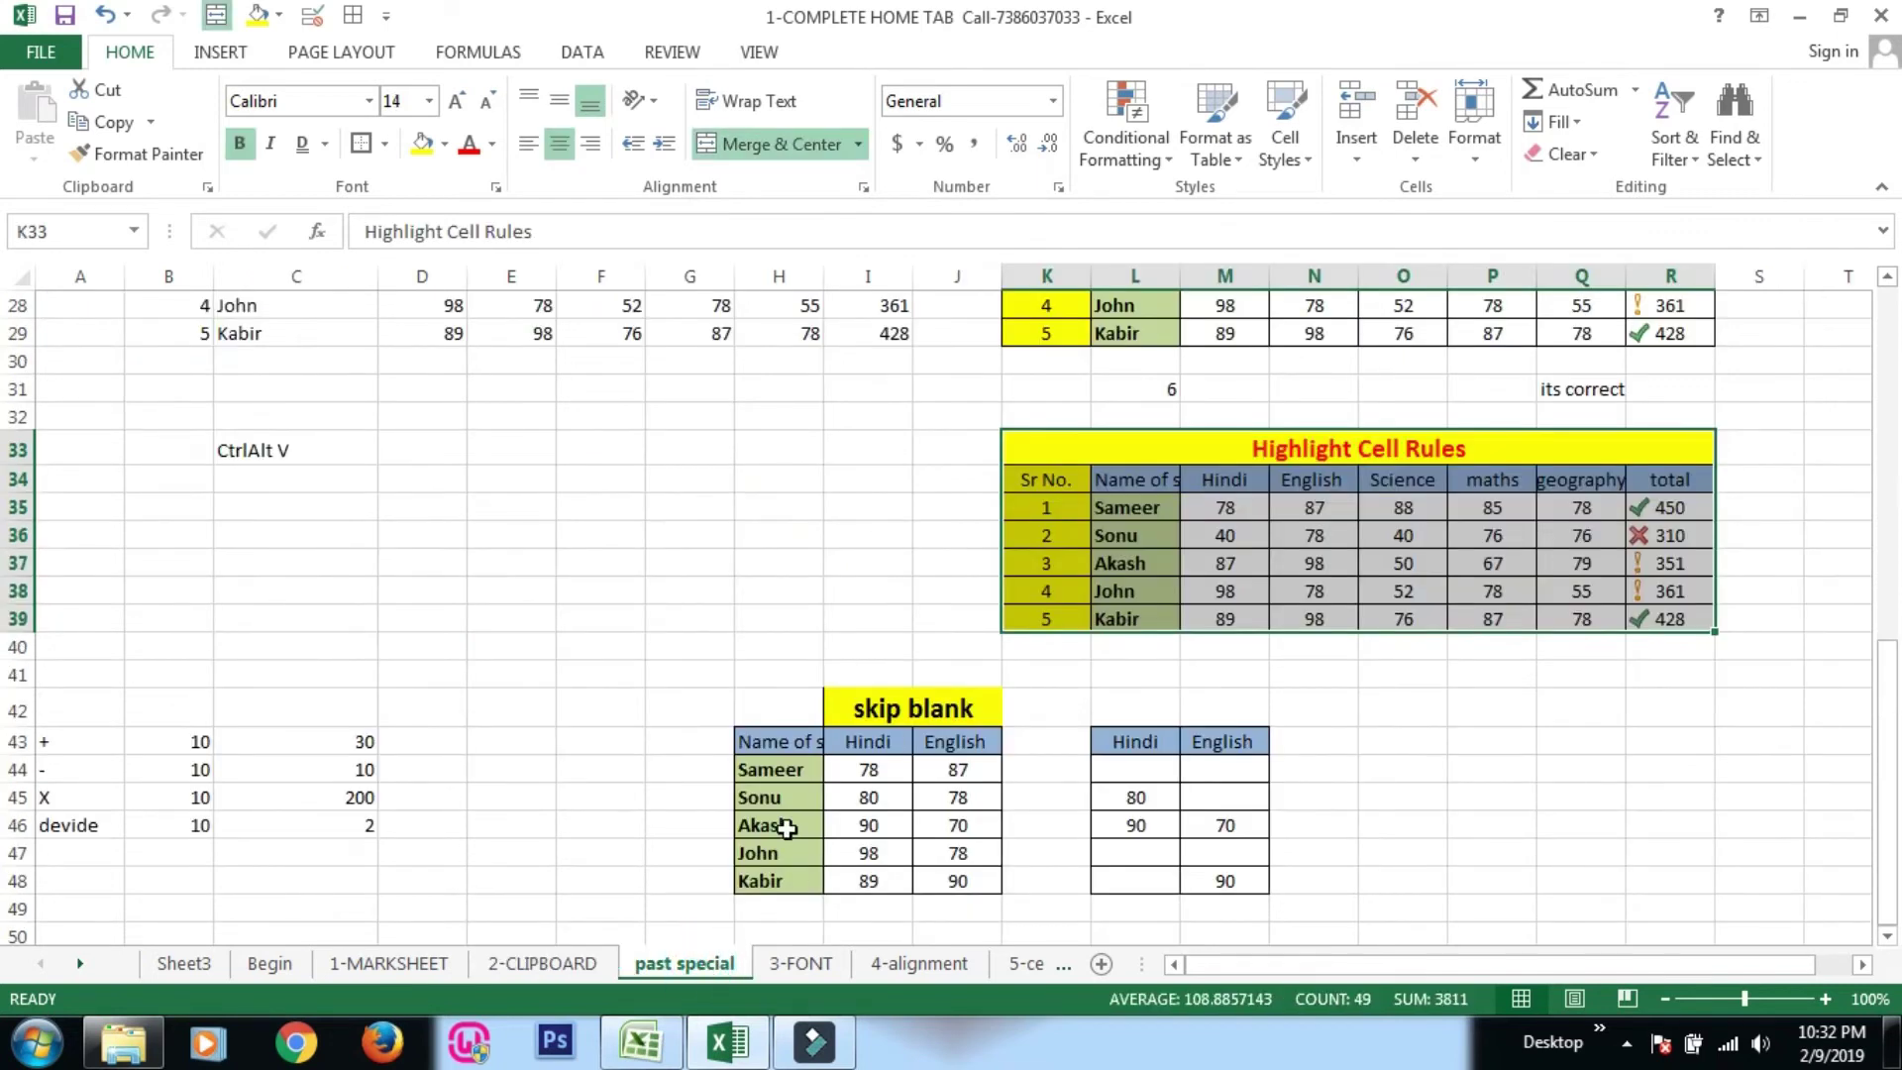
pyautogui.click(799, 963)
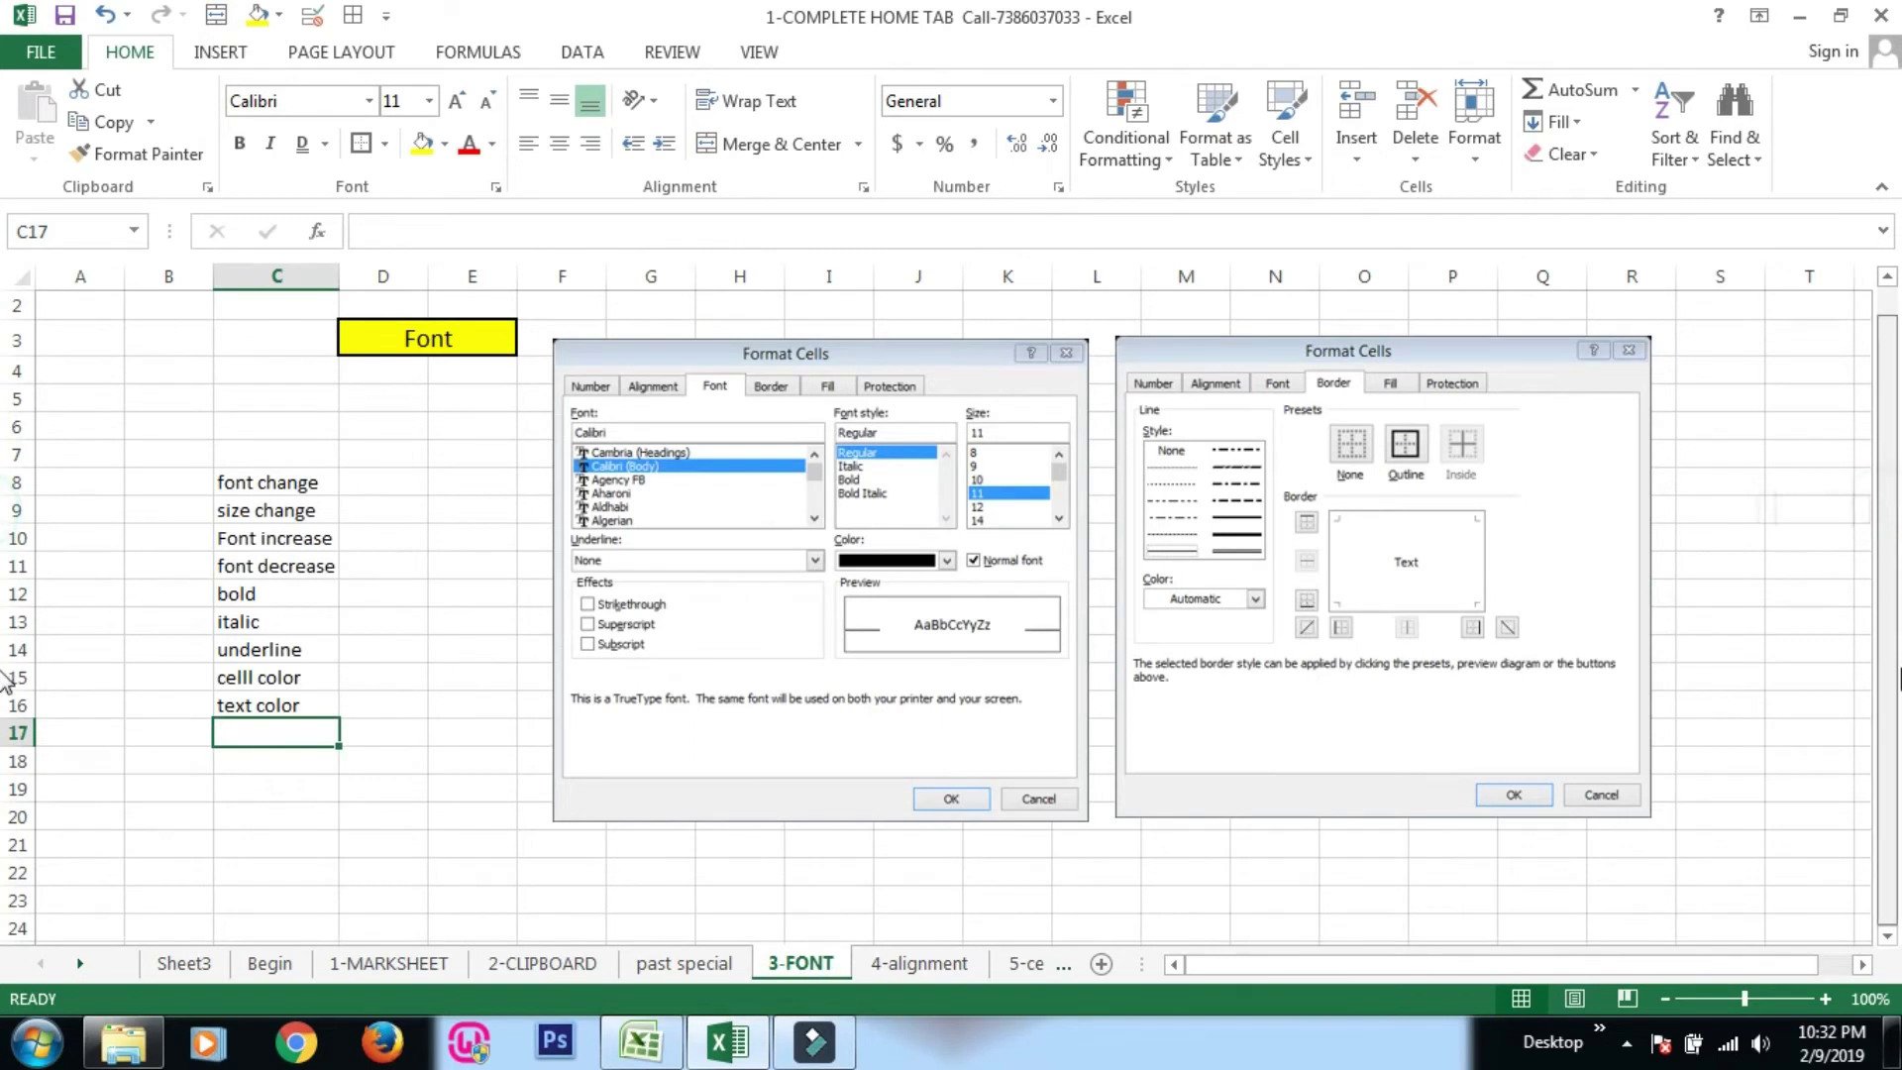
pyautogui.click(977, 964)
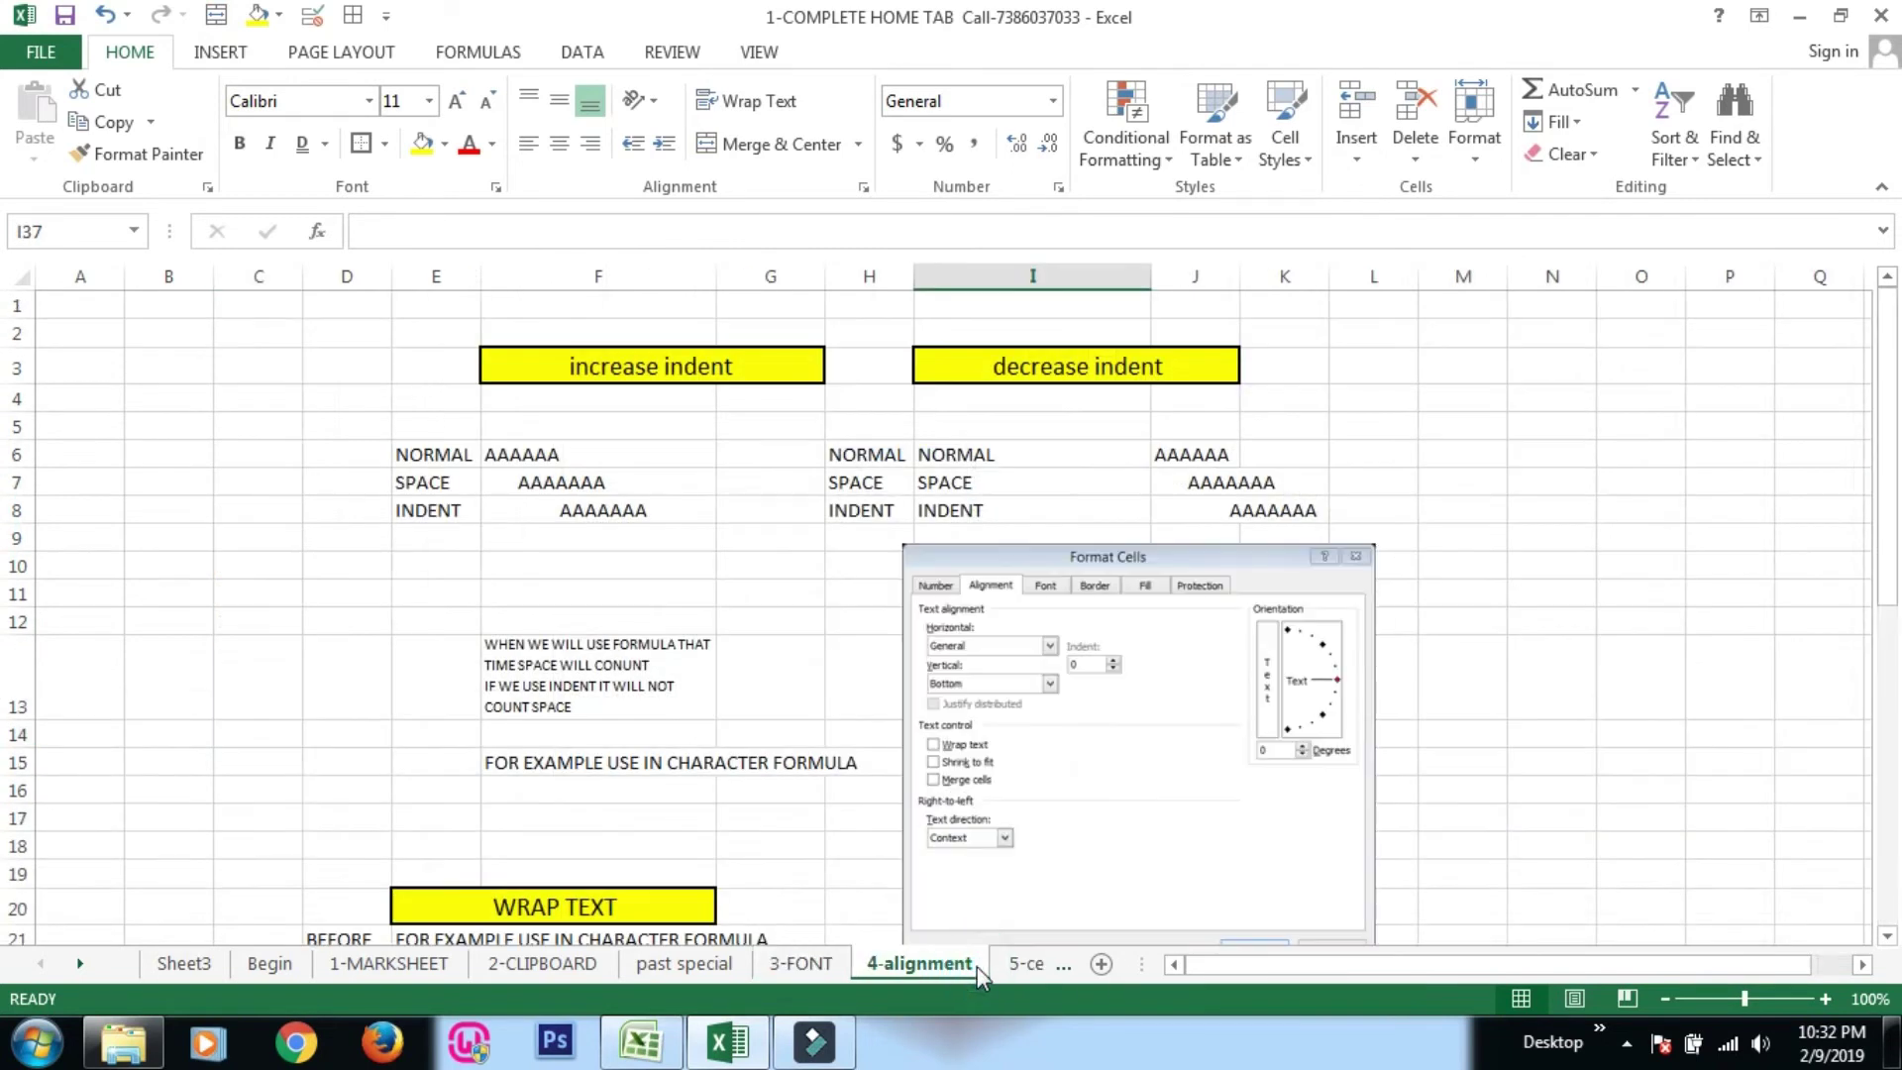
pyautogui.moveTo(1894, 406); pyautogui.dragTo(1897, 730)
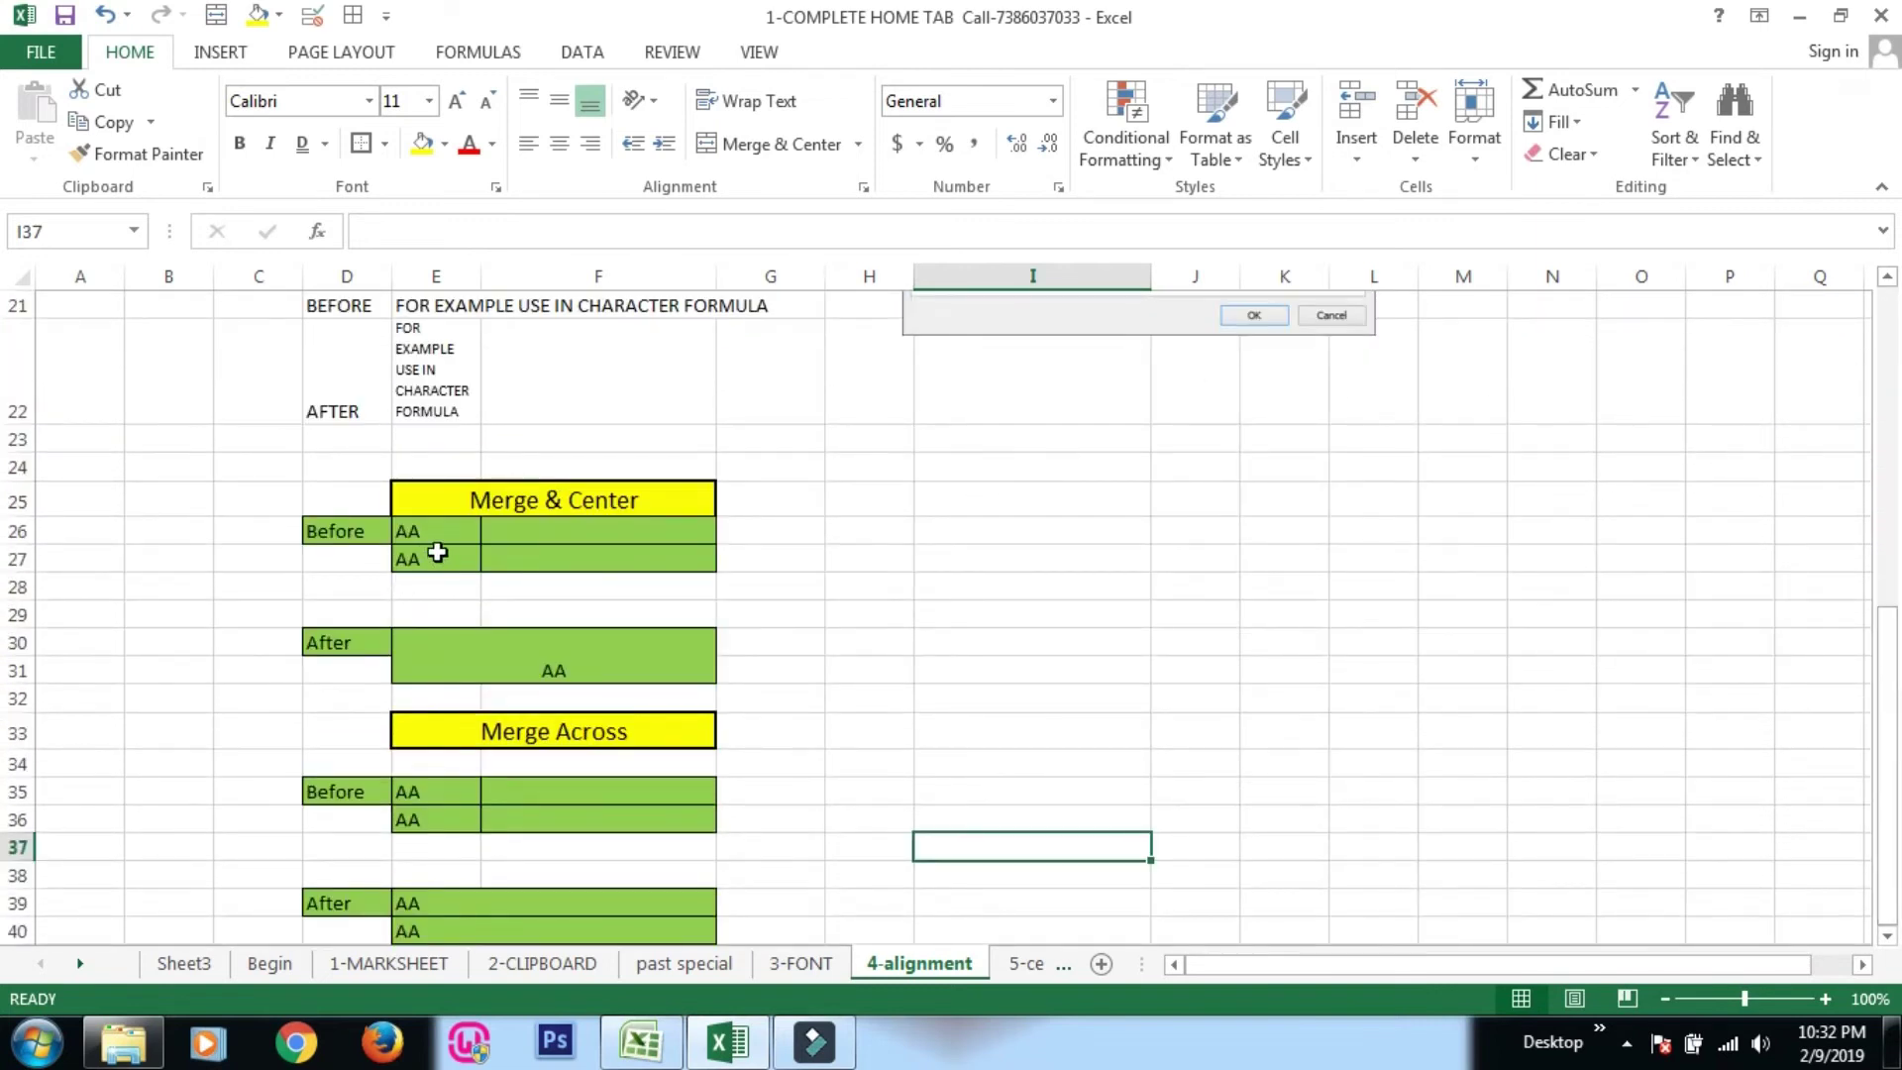
# - Copy the AA Before block E26:F27 and paste it into I26:J27
pyautogui.click(533, 529)
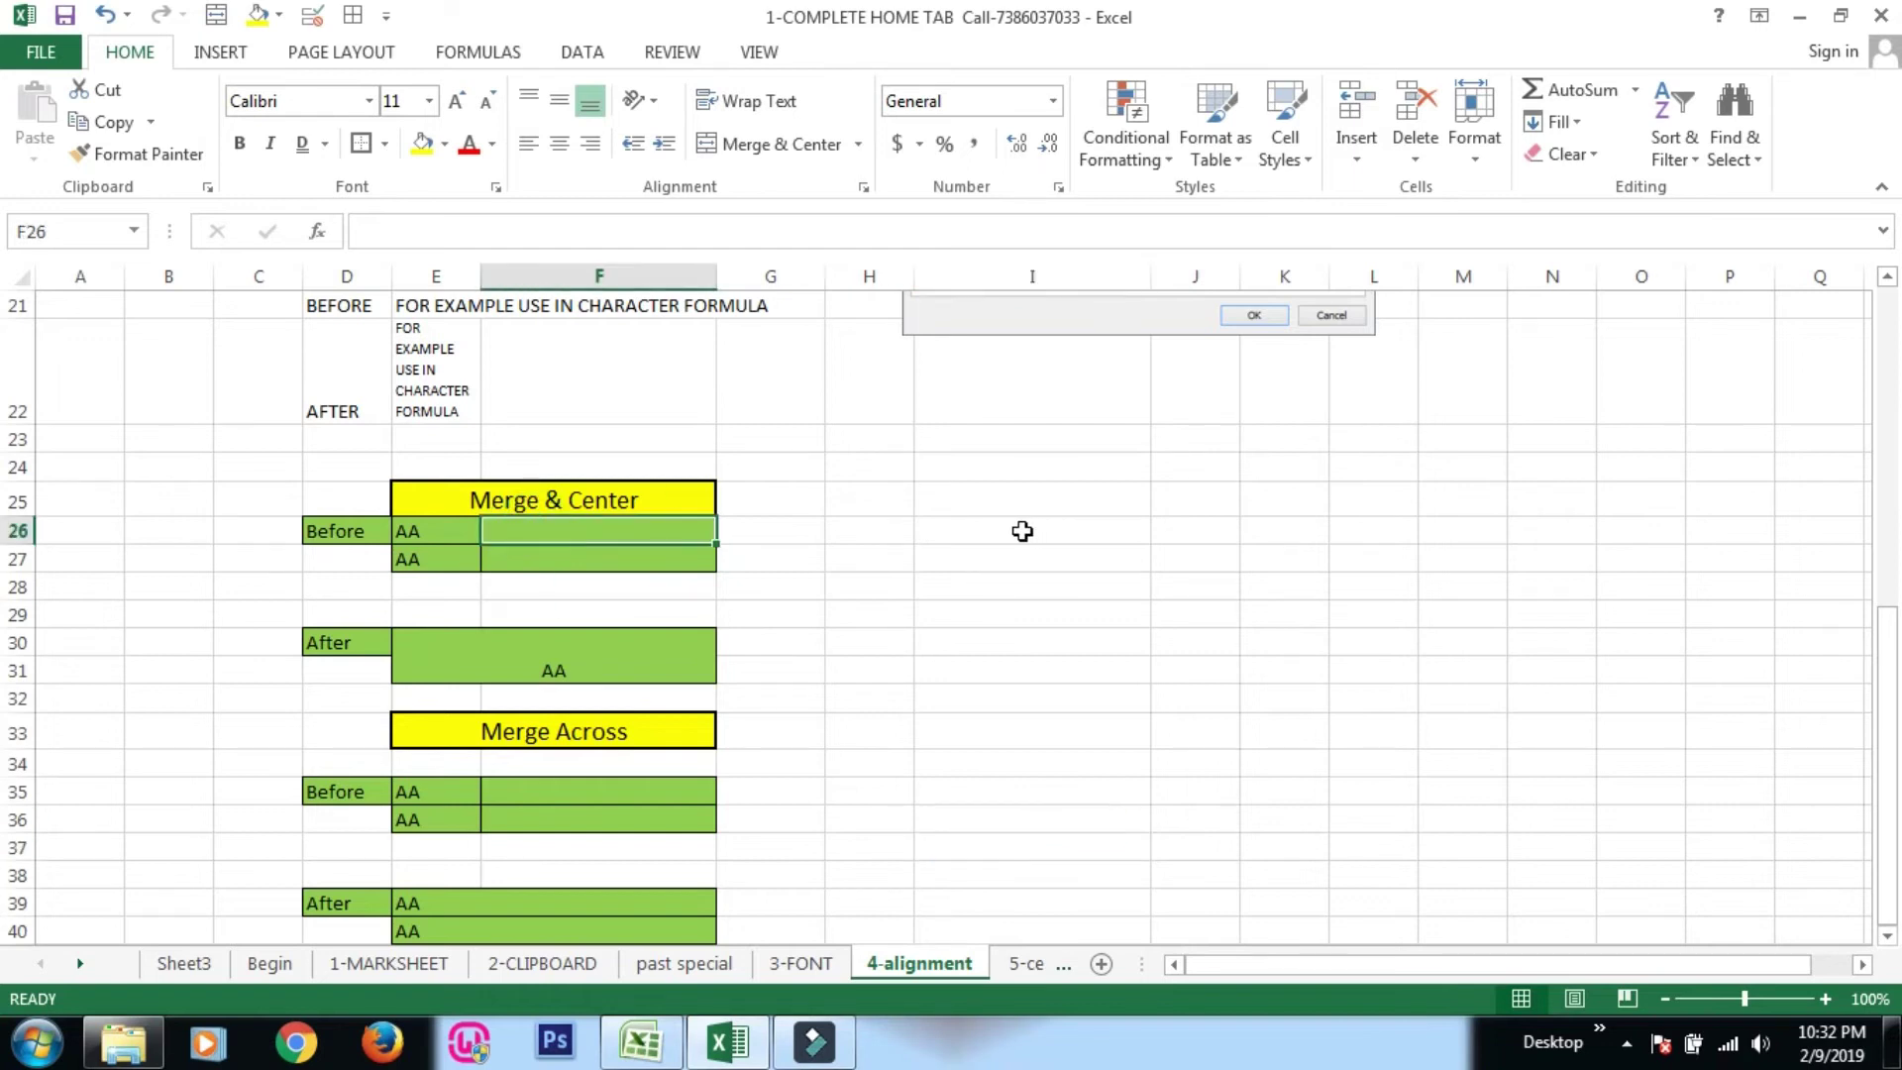
pyautogui.click(1022, 532)
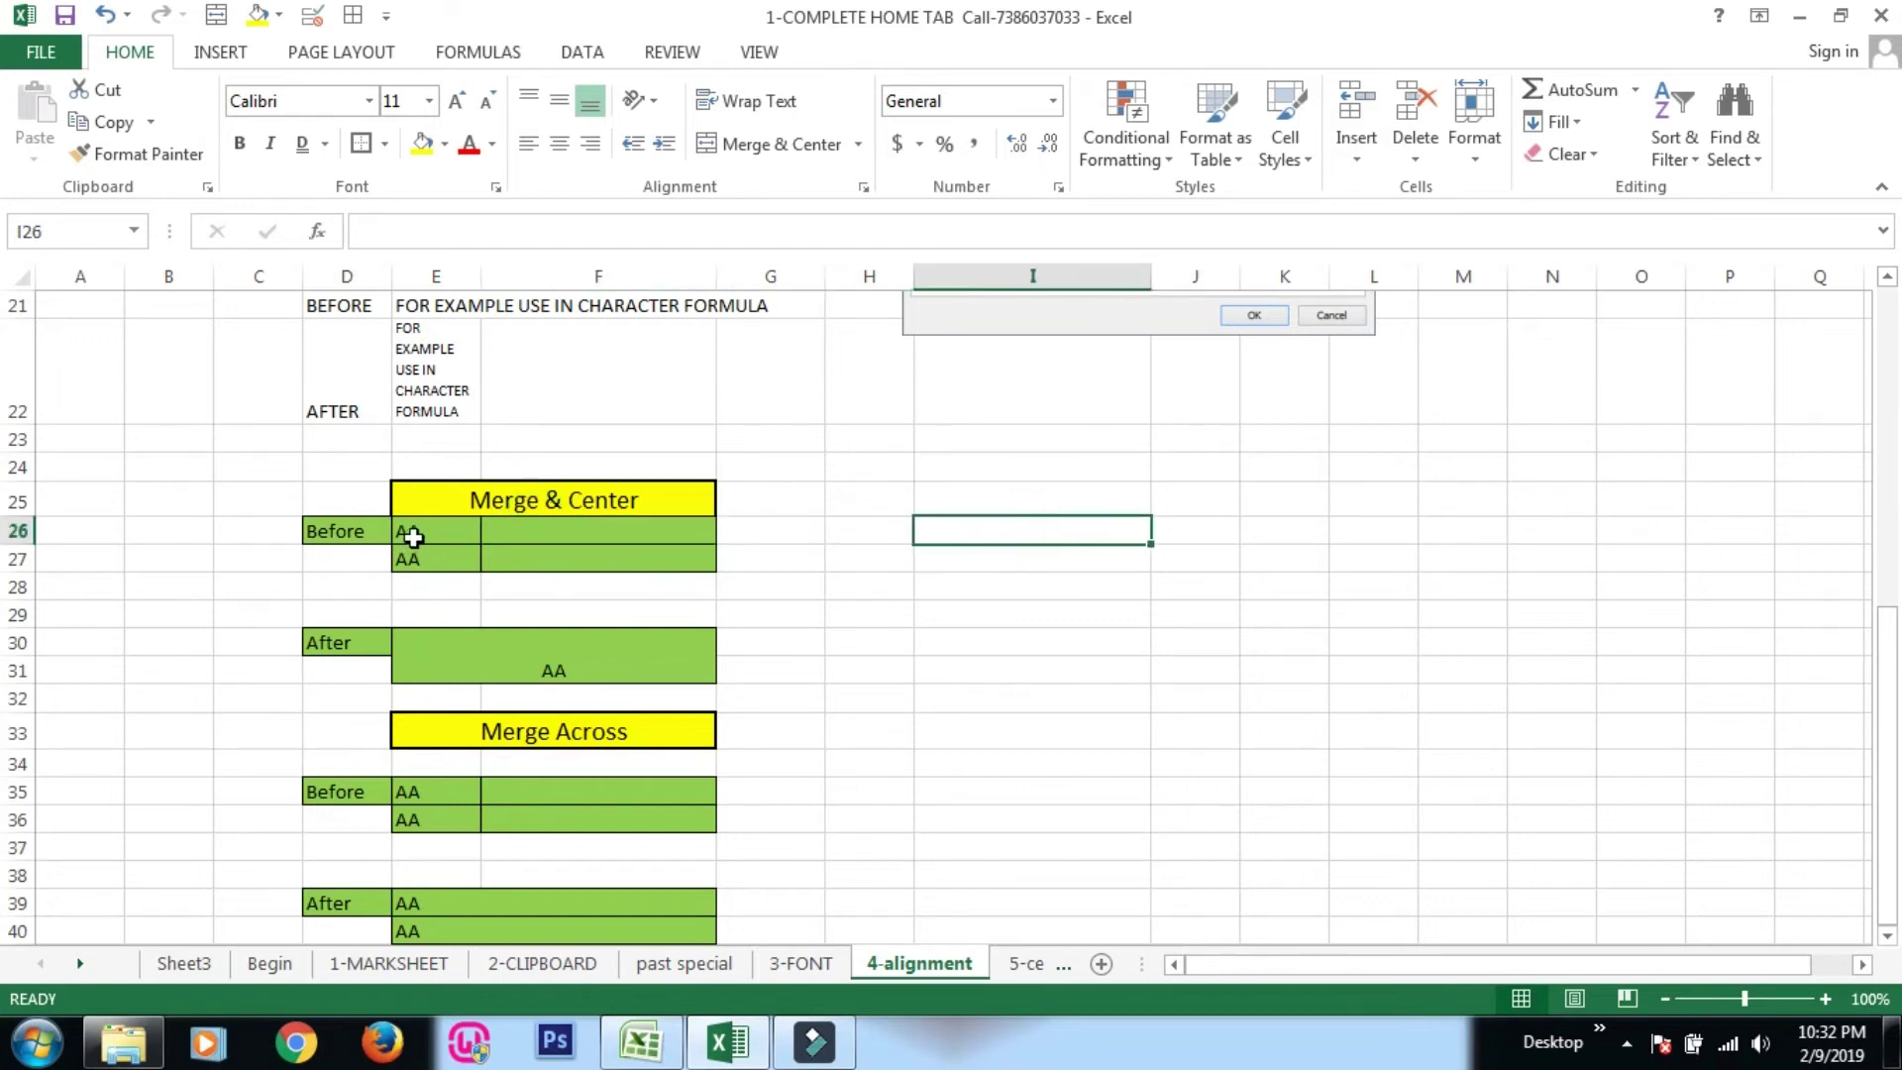
pyautogui.click(406, 534)
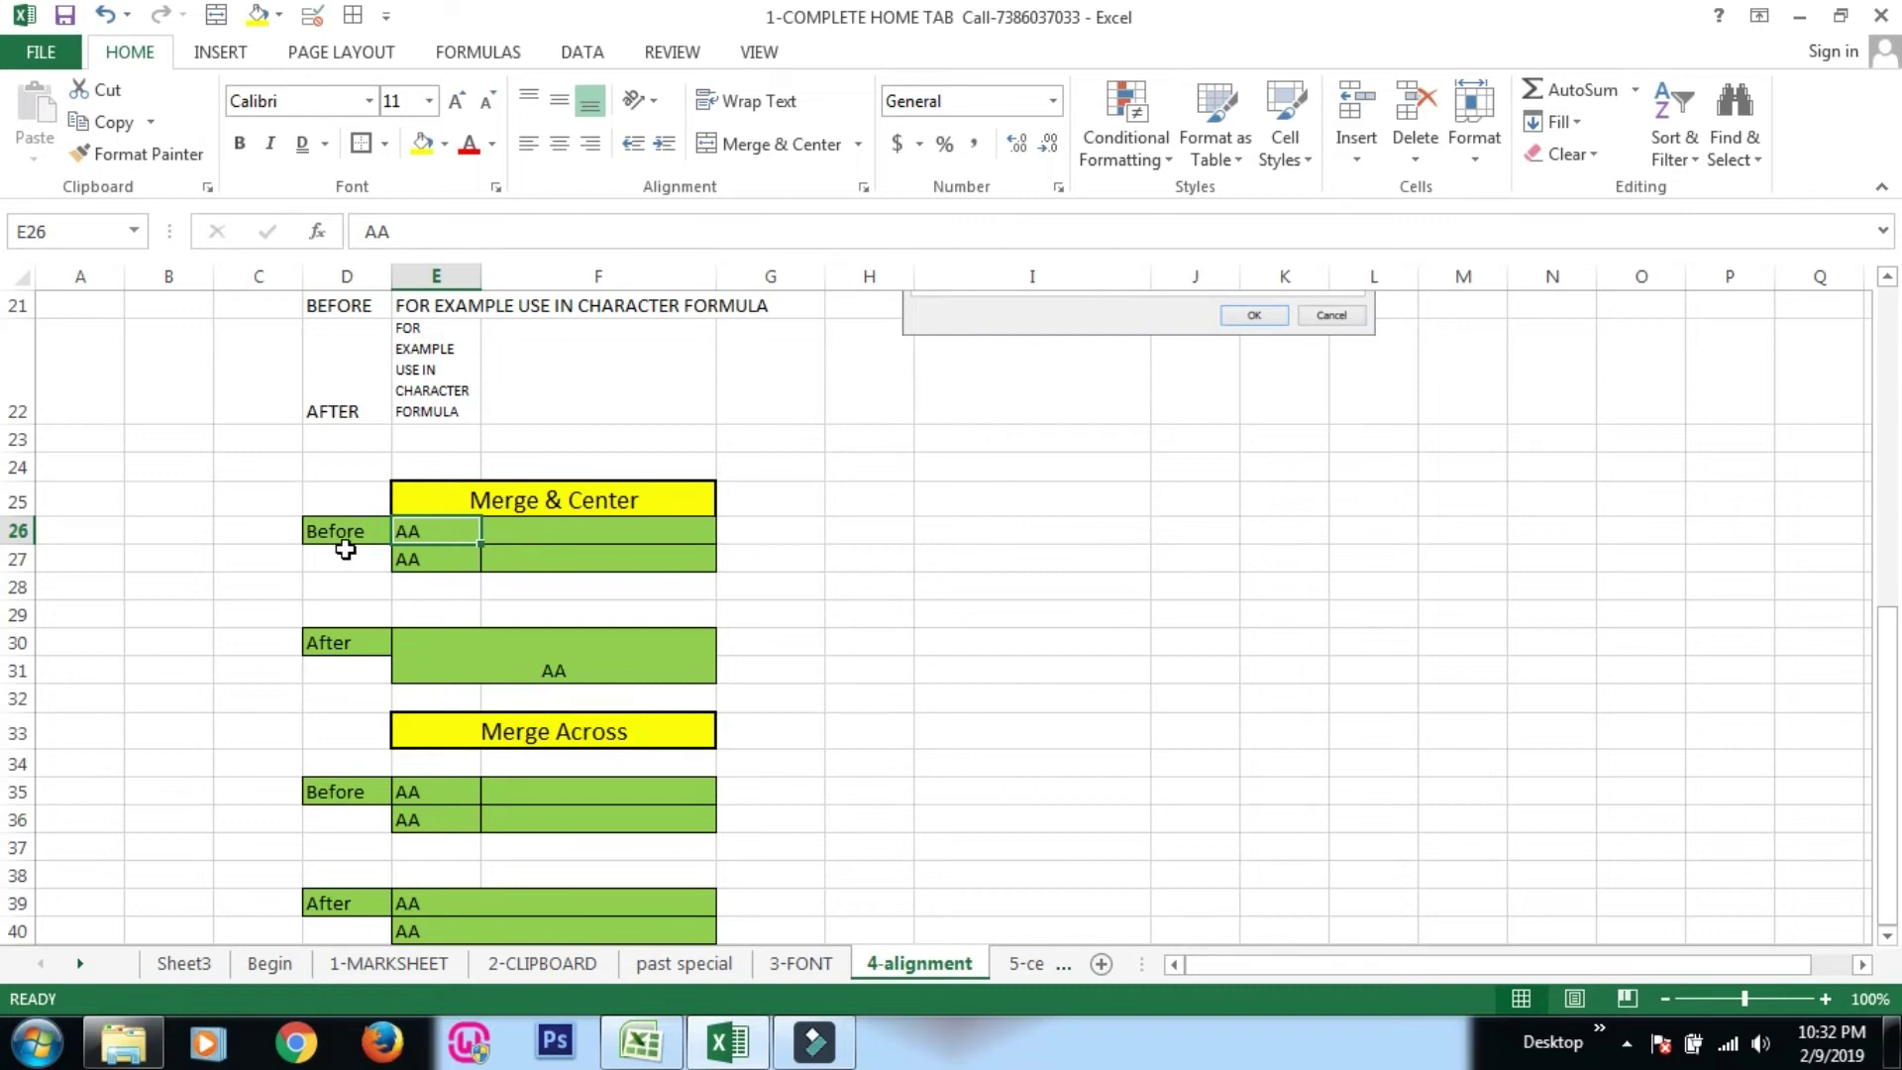
pyautogui.click(520, 533)
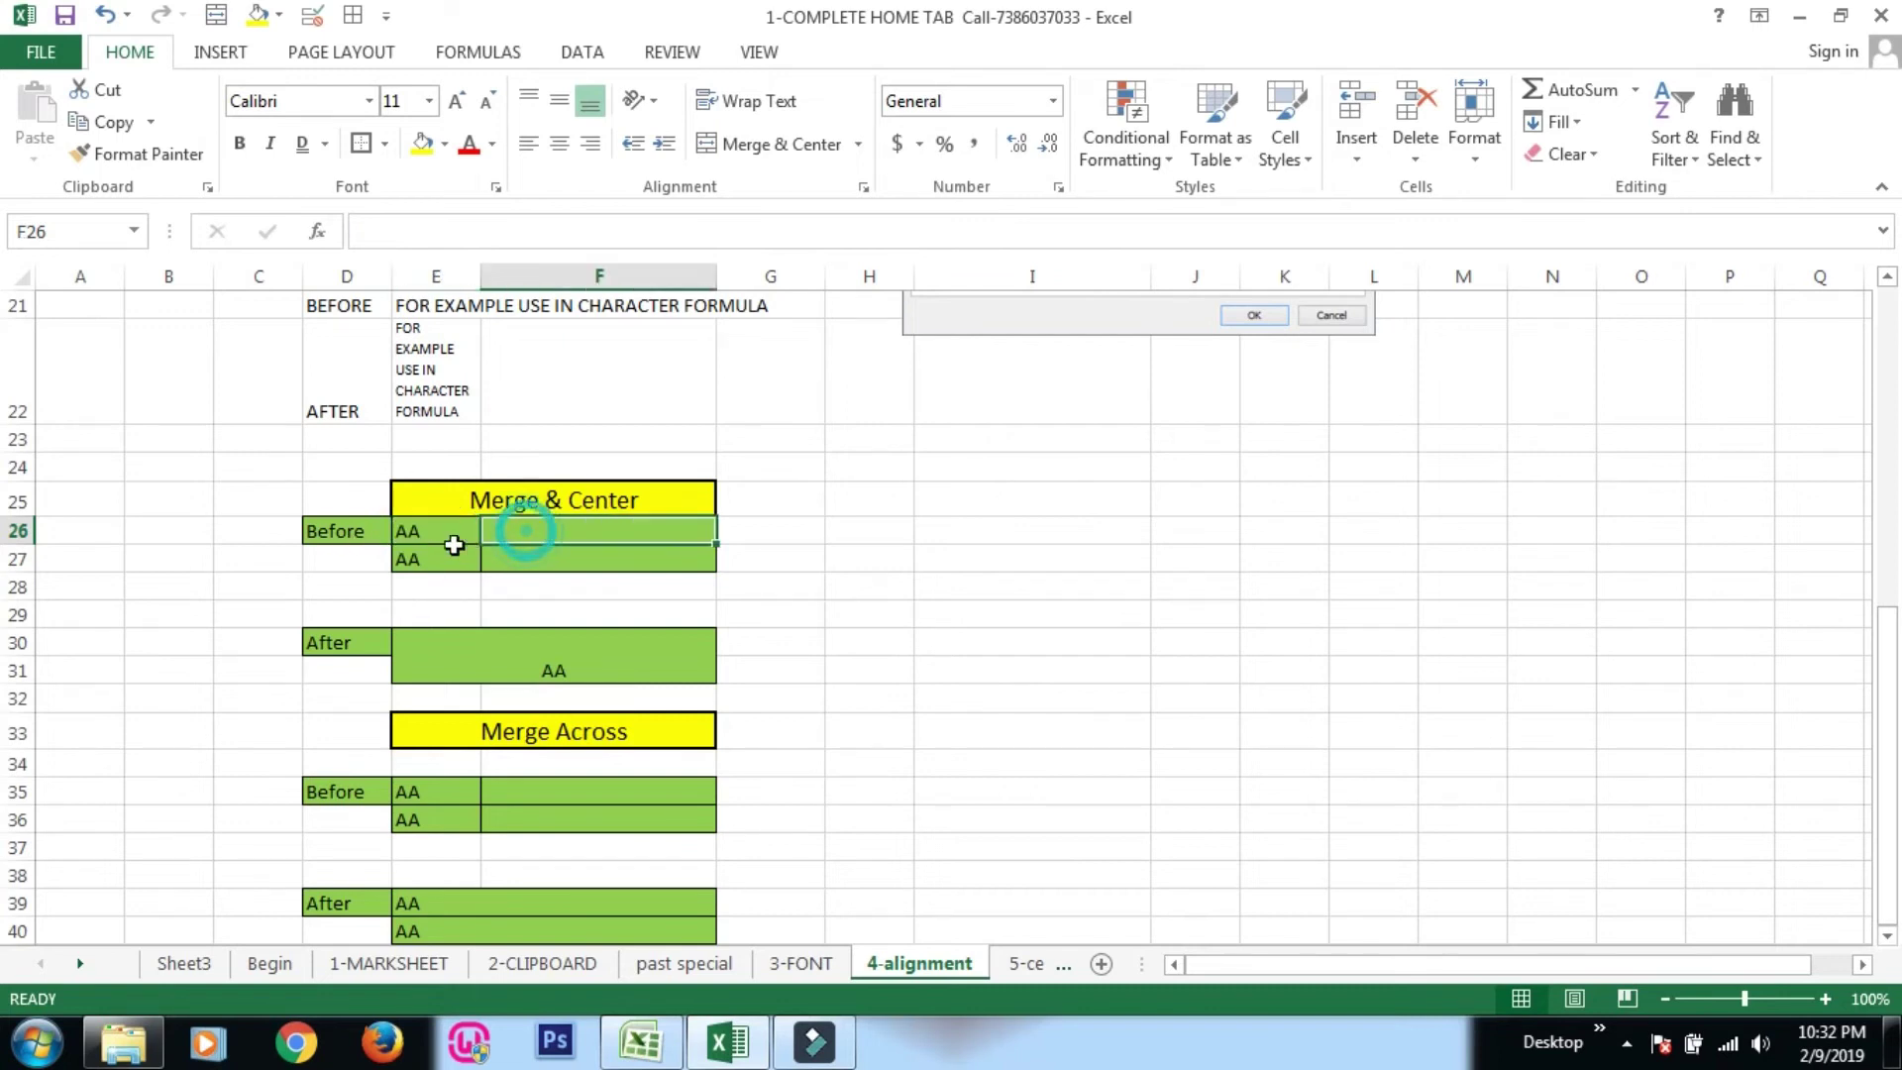
pyautogui.click(436, 535)
pyautogui.click(437, 557)
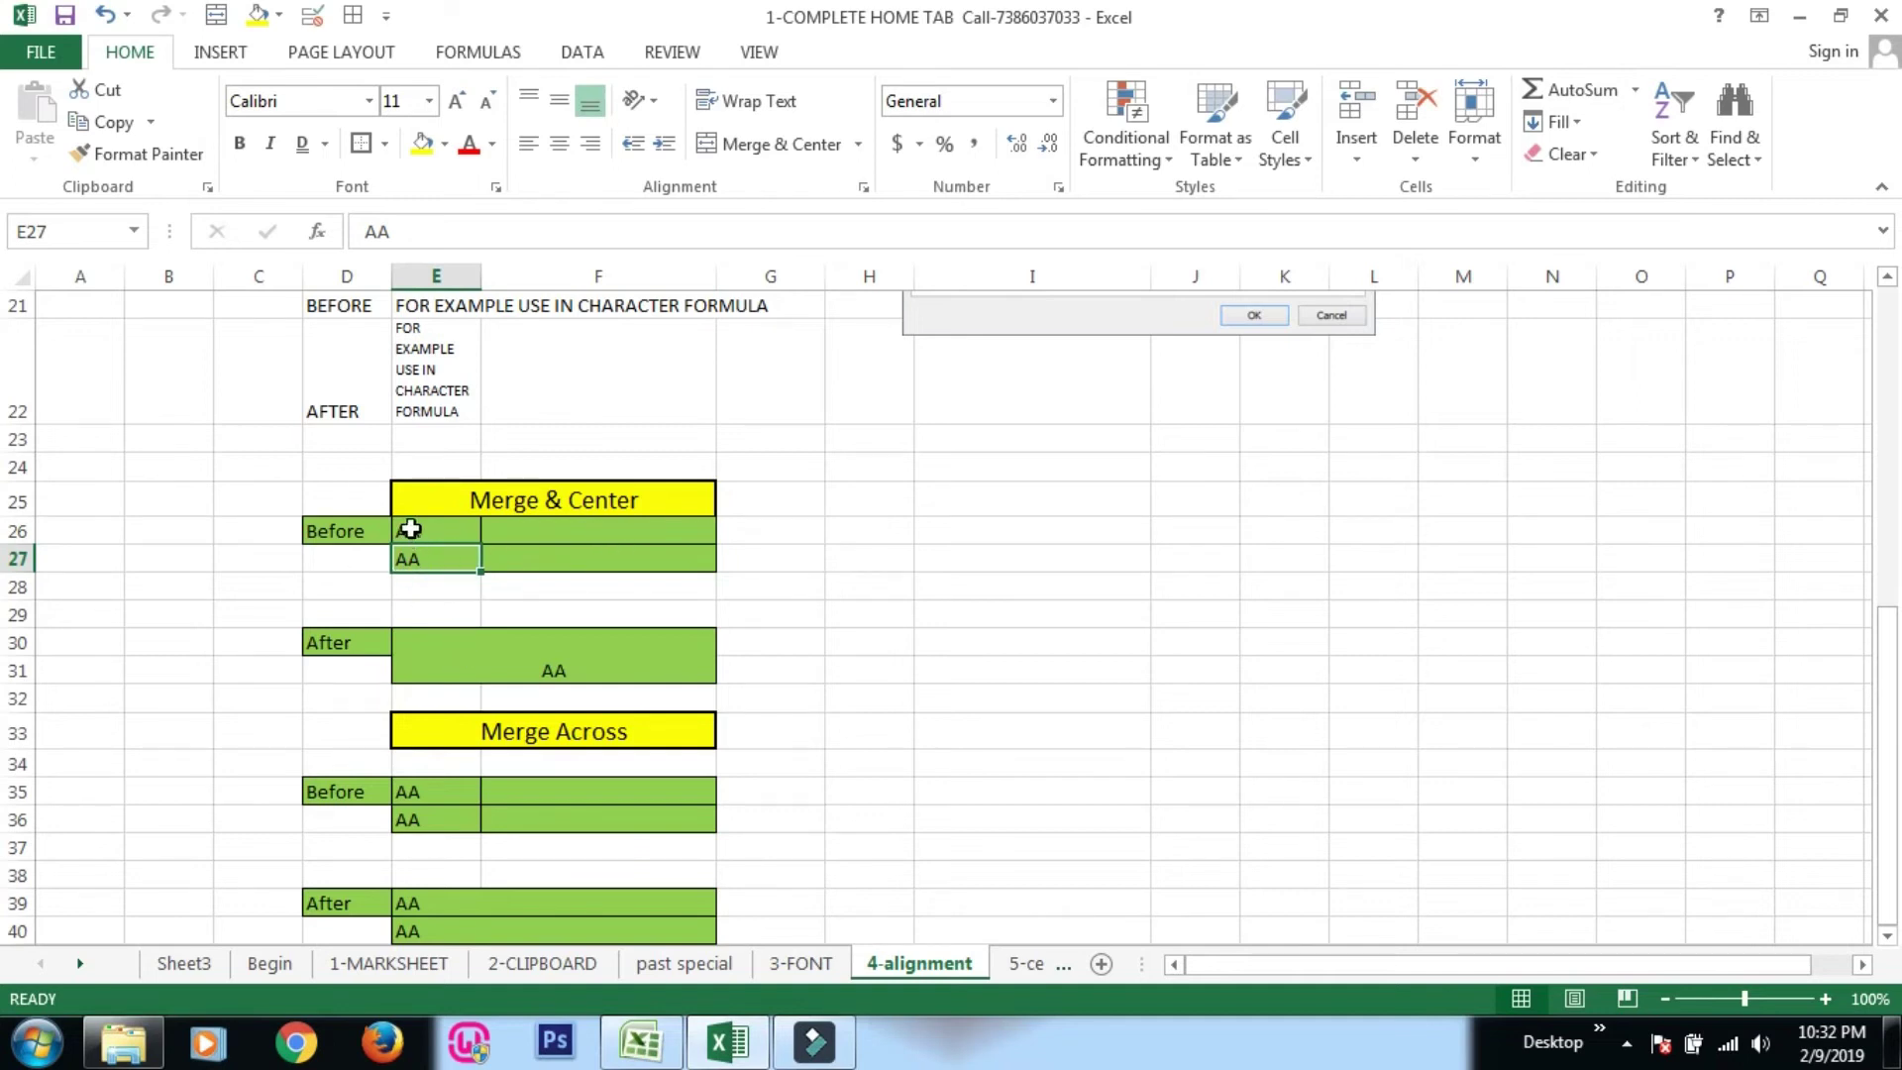
pyautogui.moveTo(411, 529); pyautogui.dragTo(537, 550)
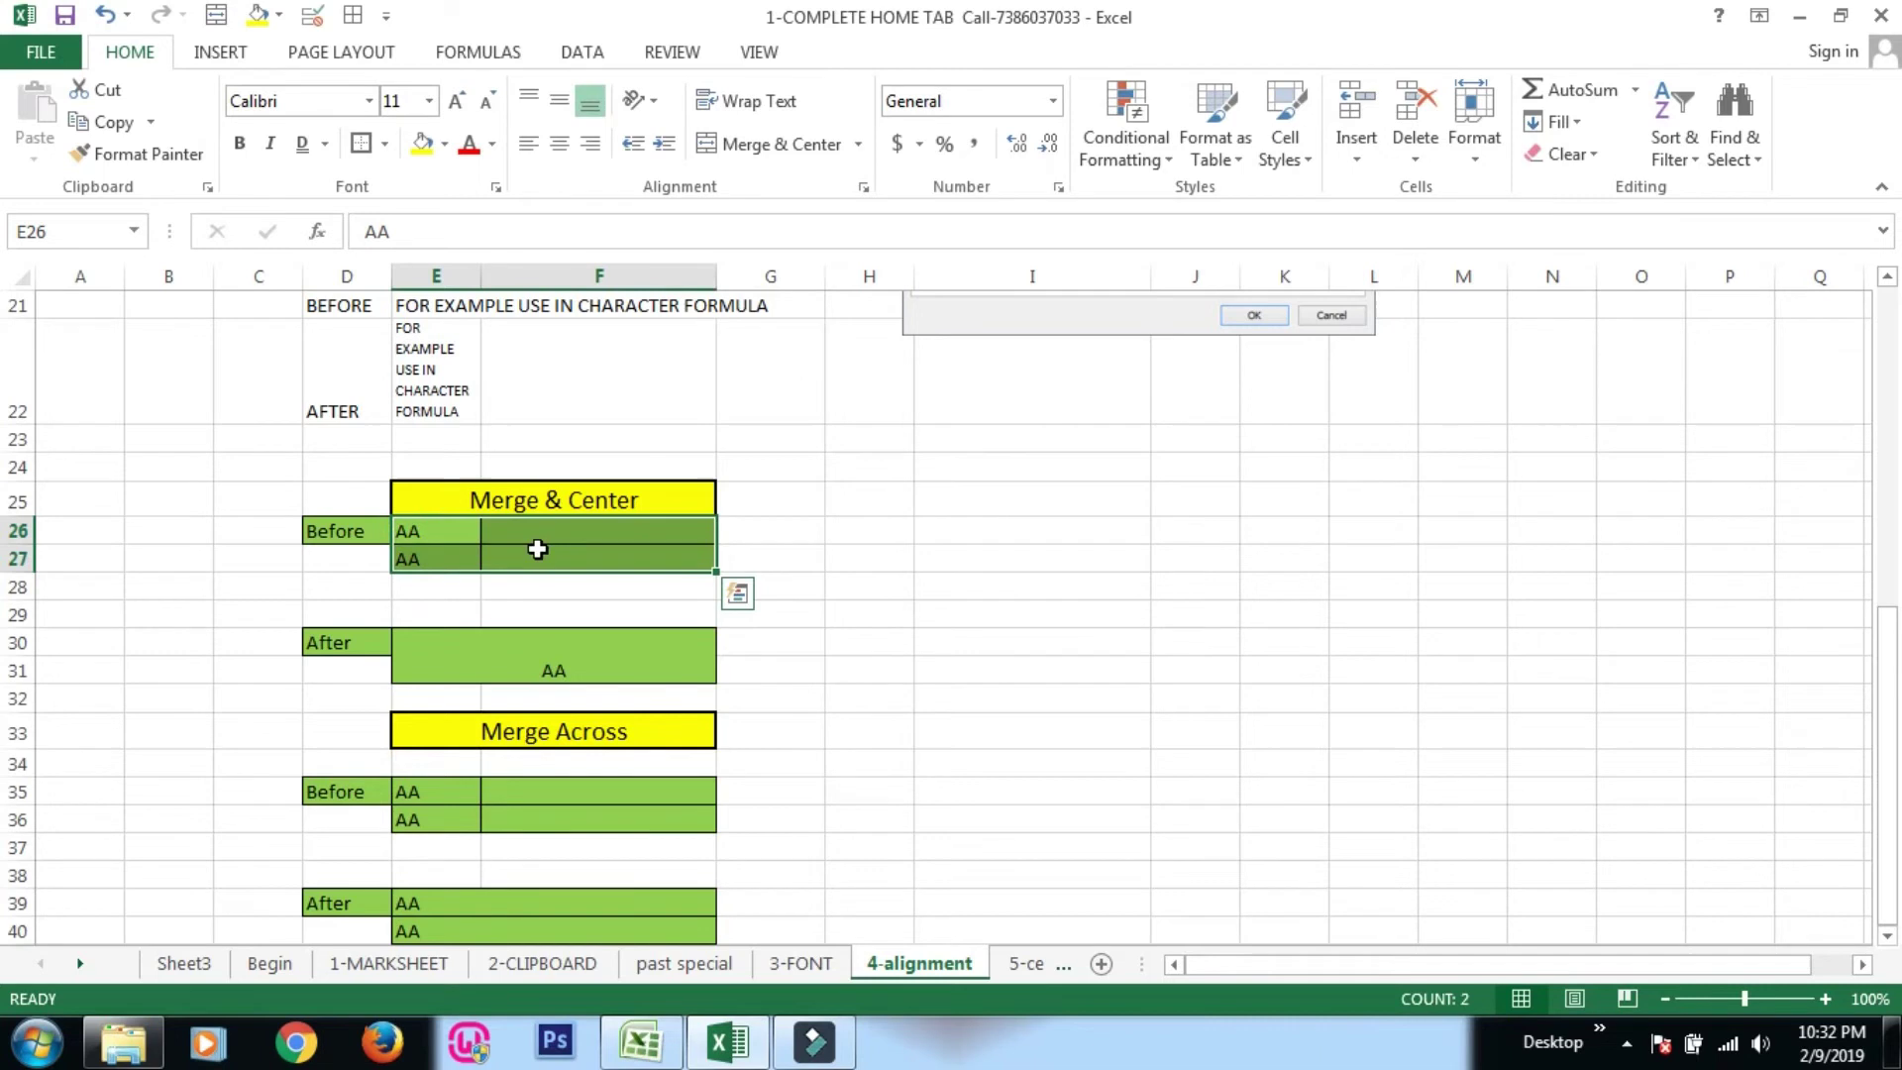
pyautogui.hotkey('ctrl', 'c')
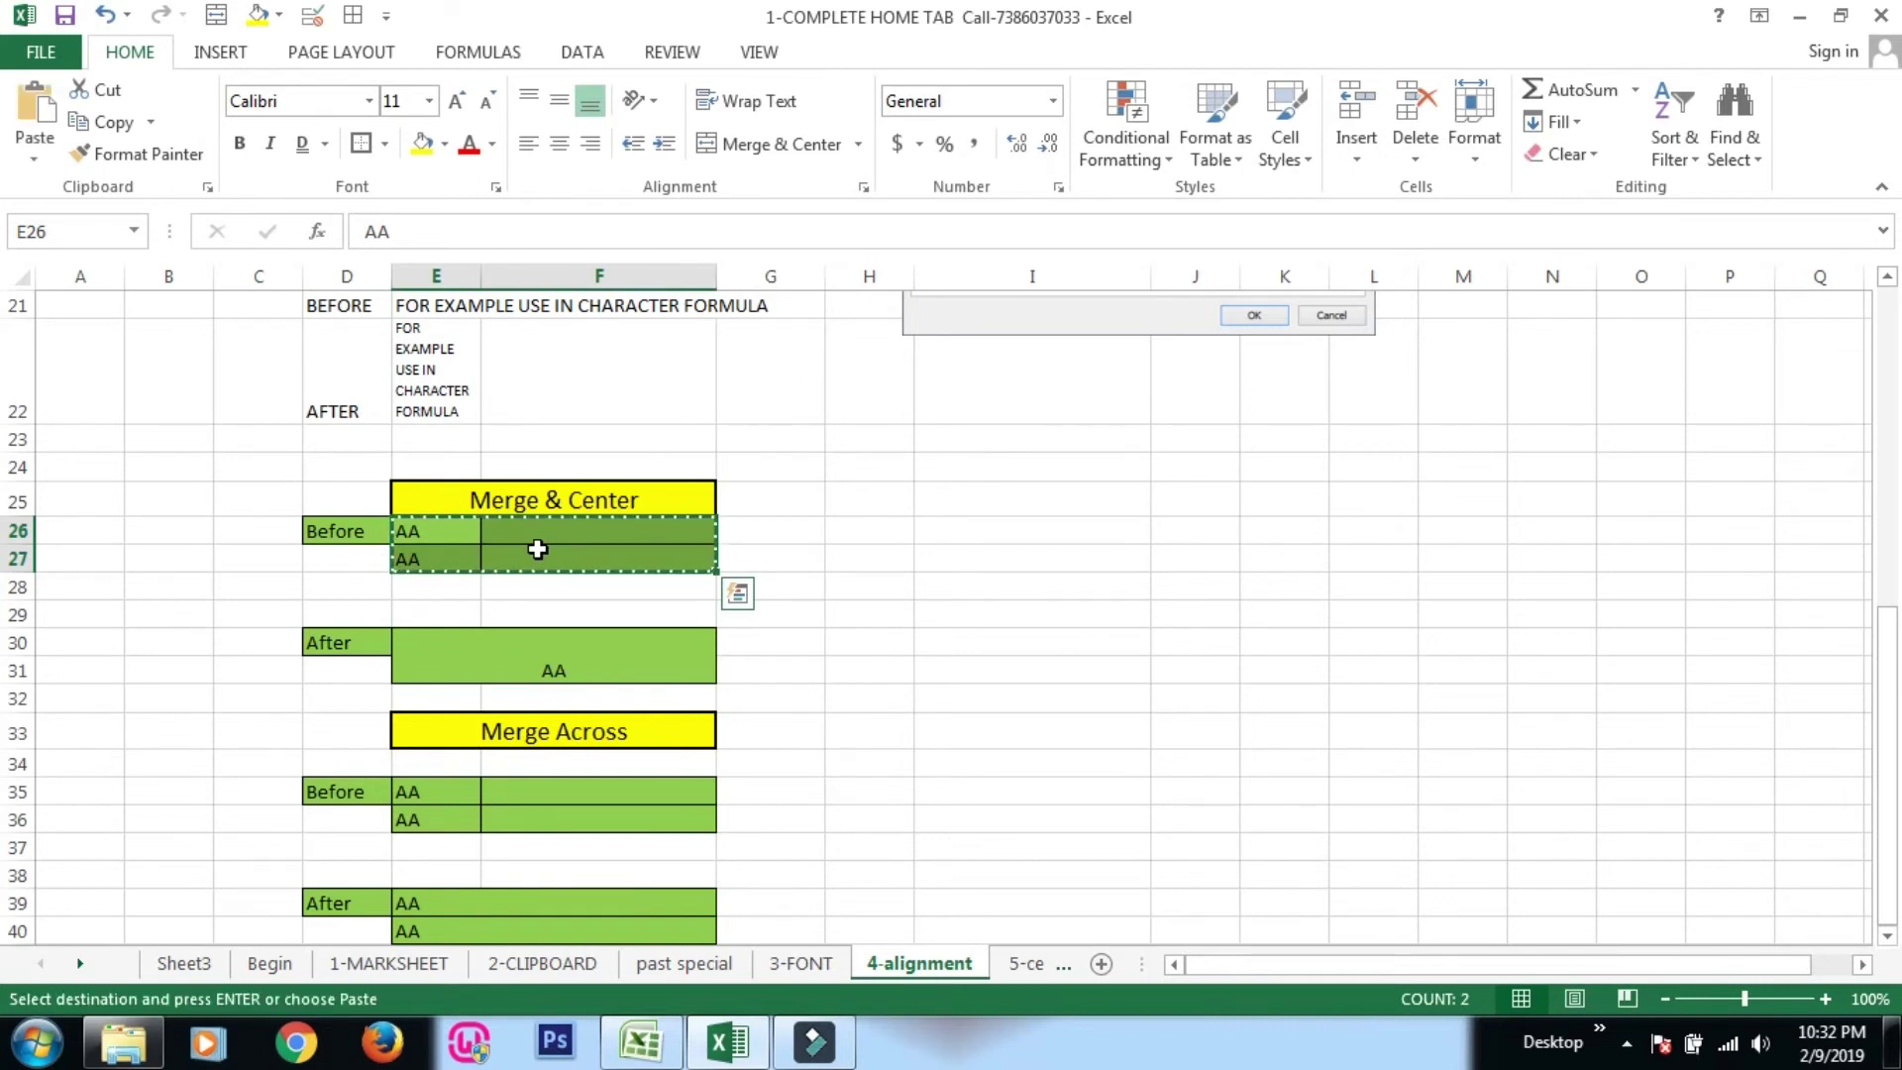
pyautogui.click(938, 529)
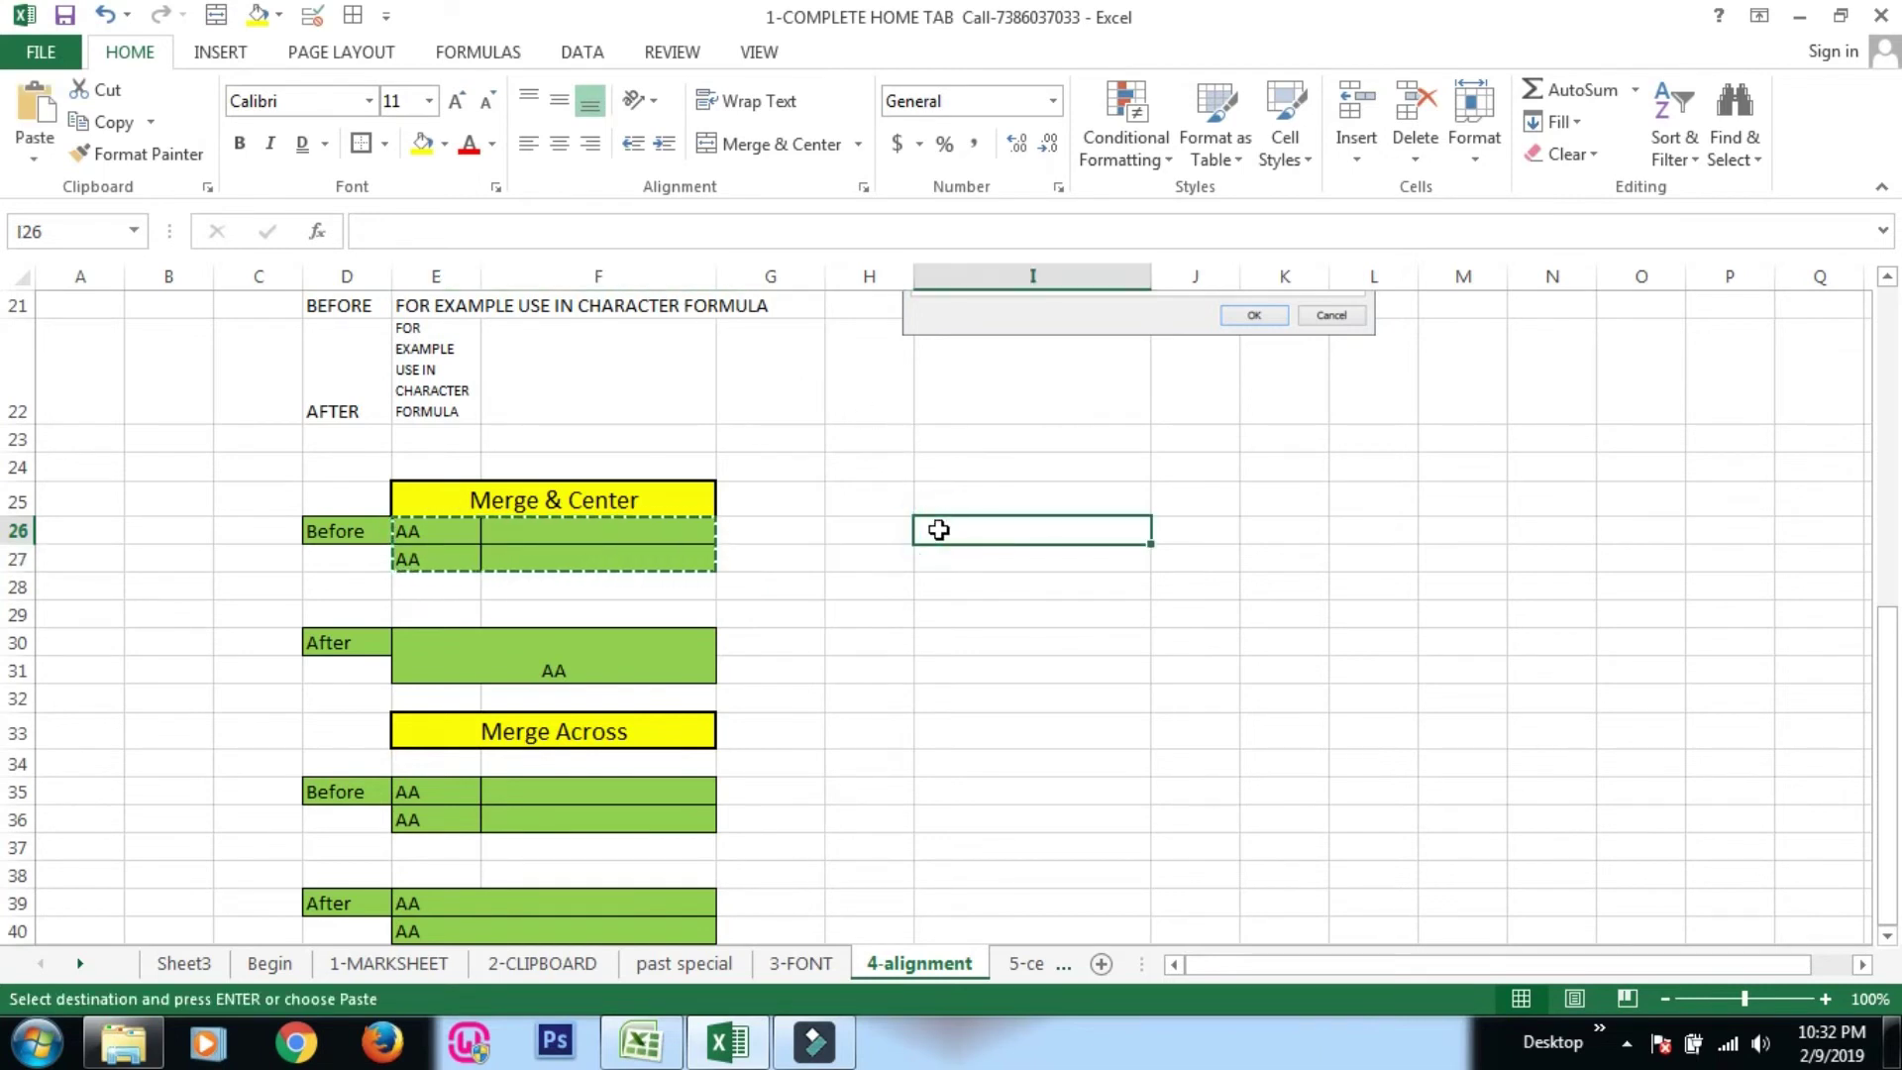
pyautogui.hotkey('ctrl', 'v')
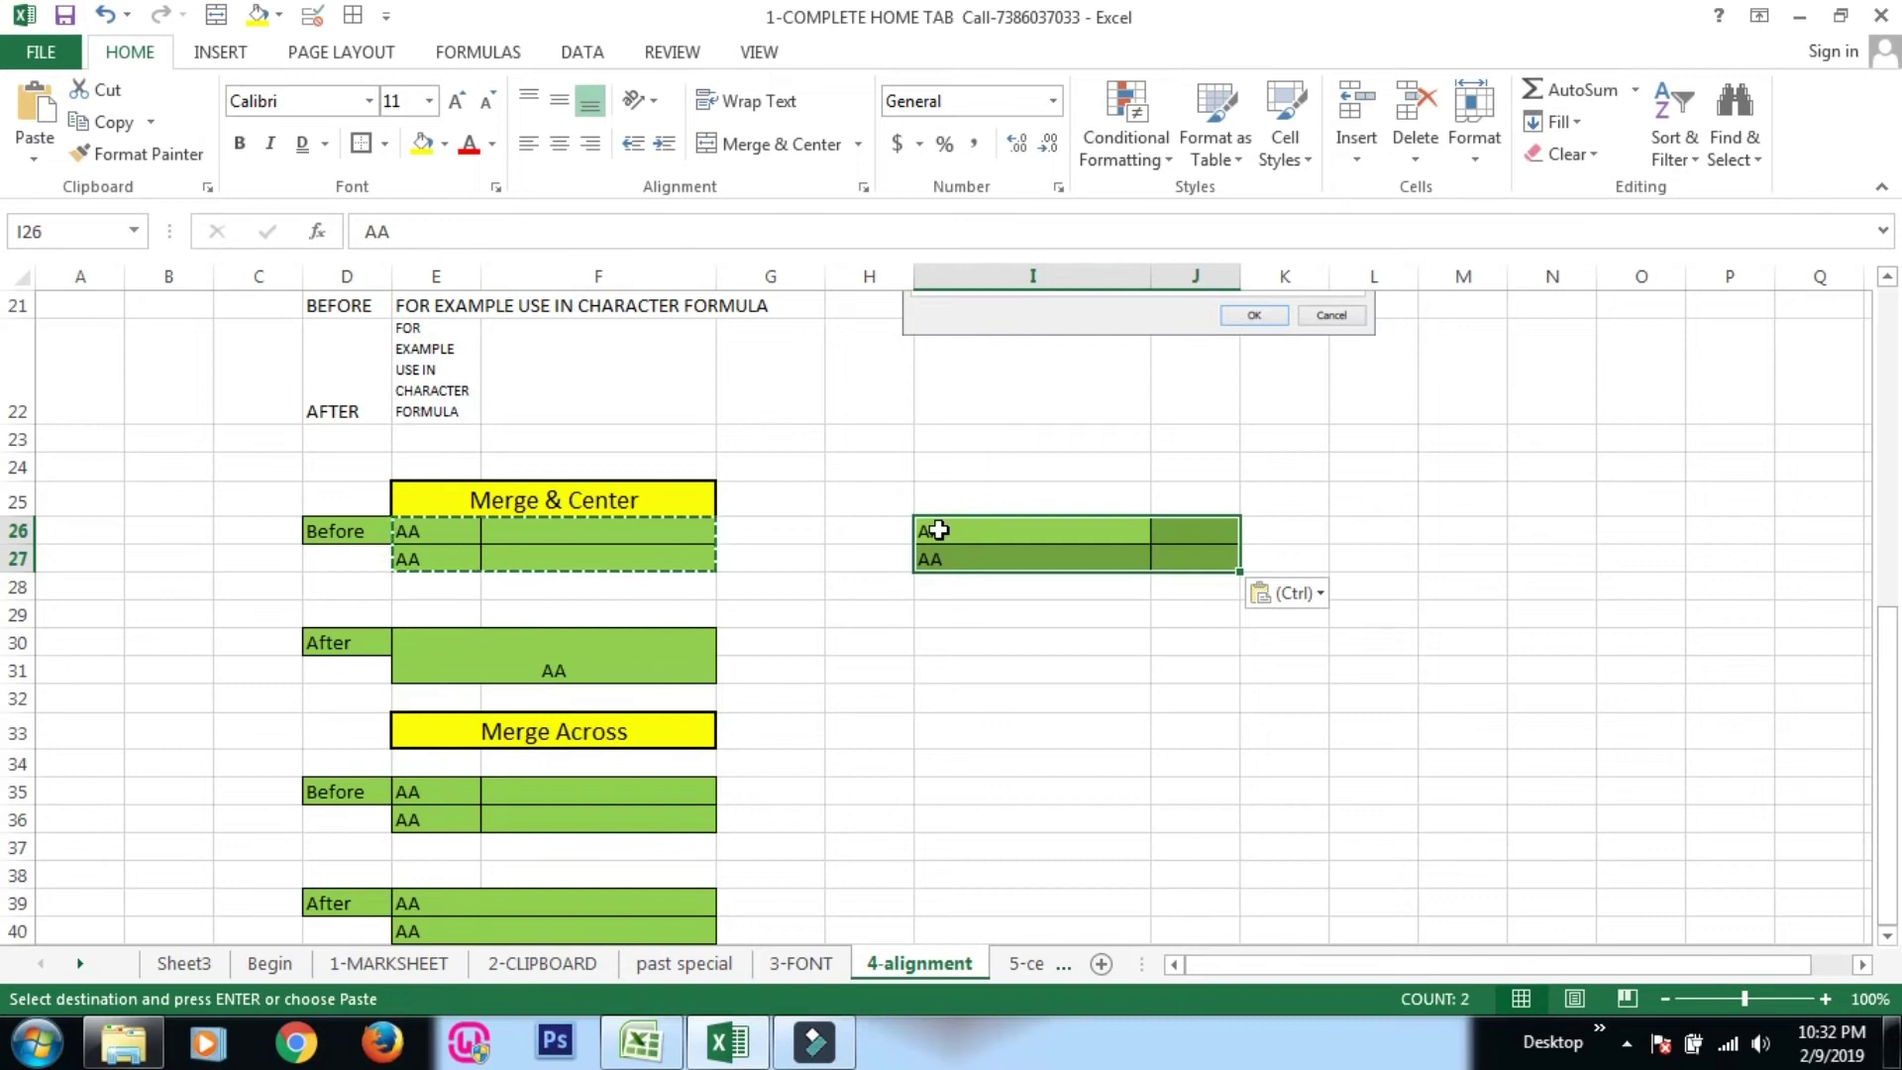
# - Merge and center I26:J27 into a single AA, then paste the Before block into L26:M27
pyautogui.click(750, 150)
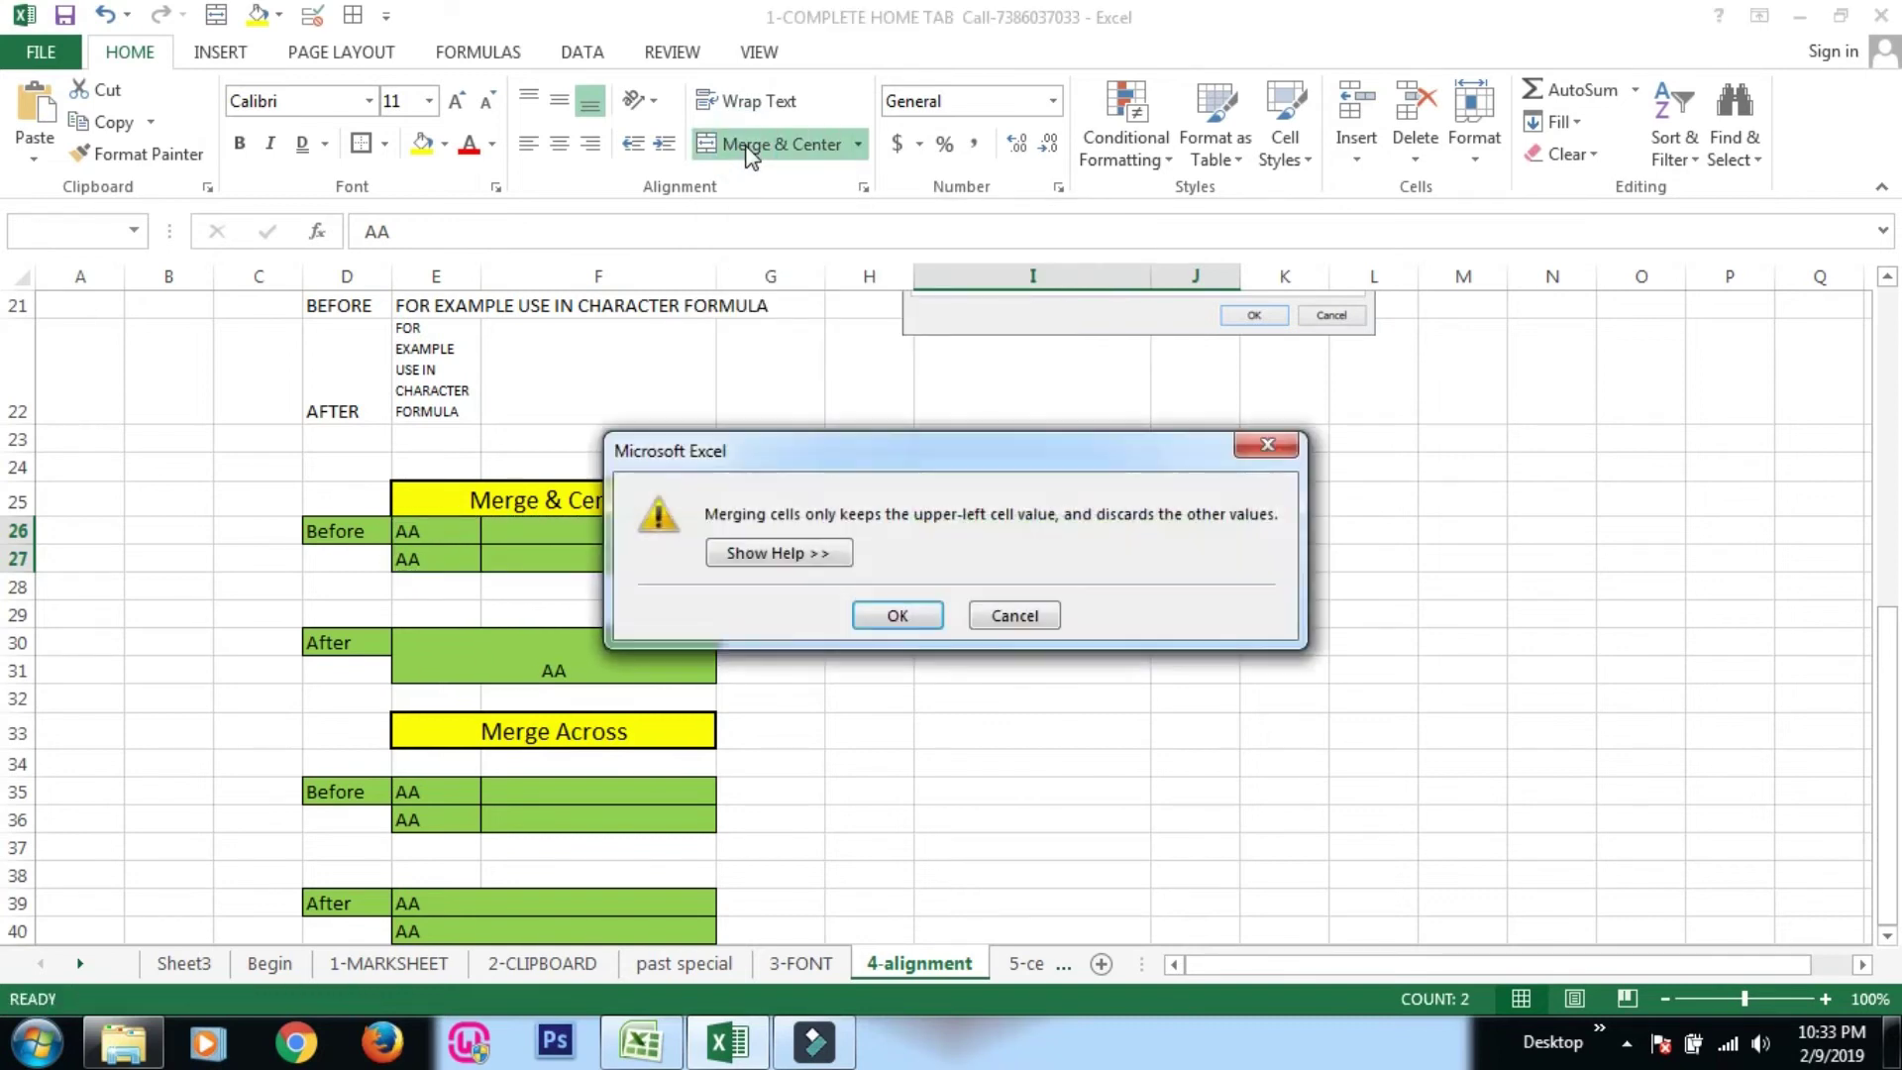
pyautogui.click(899, 618)
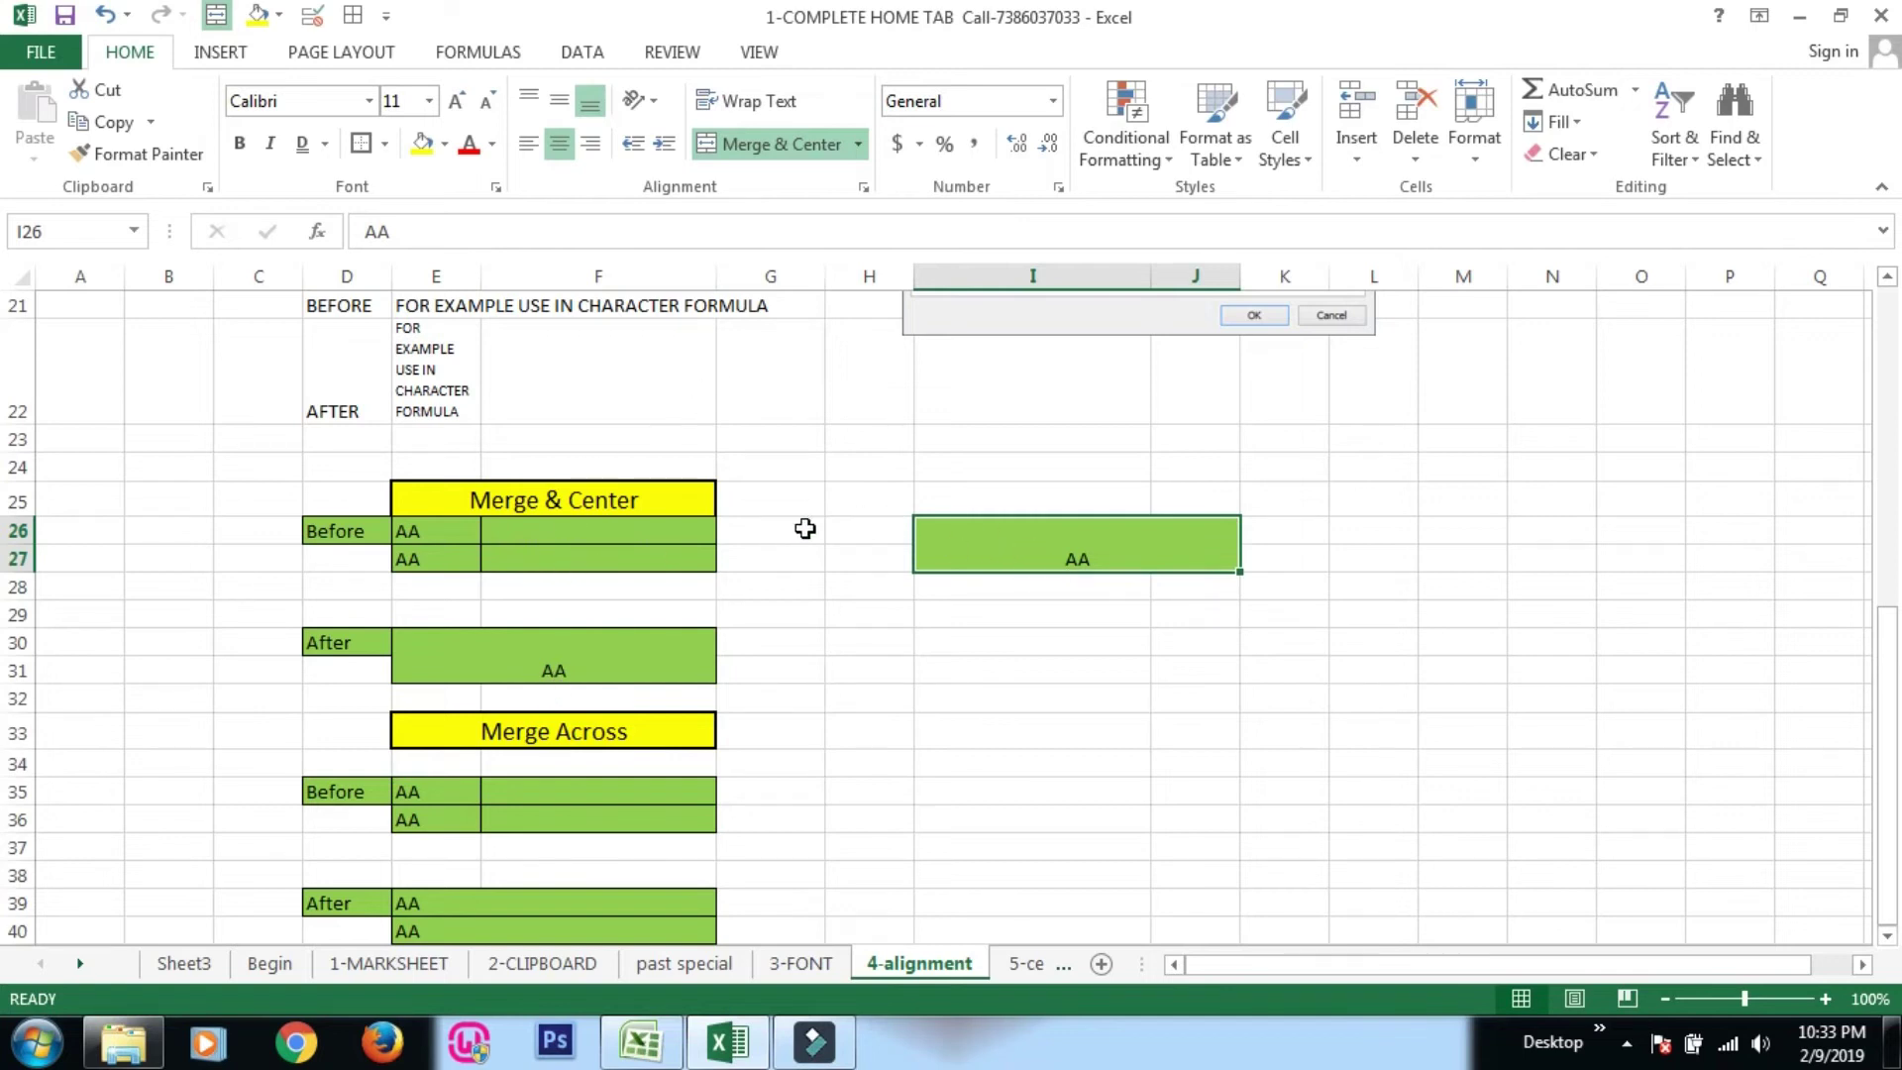
pyautogui.moveTo(434, 532); pyautogui.dragTo(563, 555)
pyautogui.hotkey('ctrl', 'c')
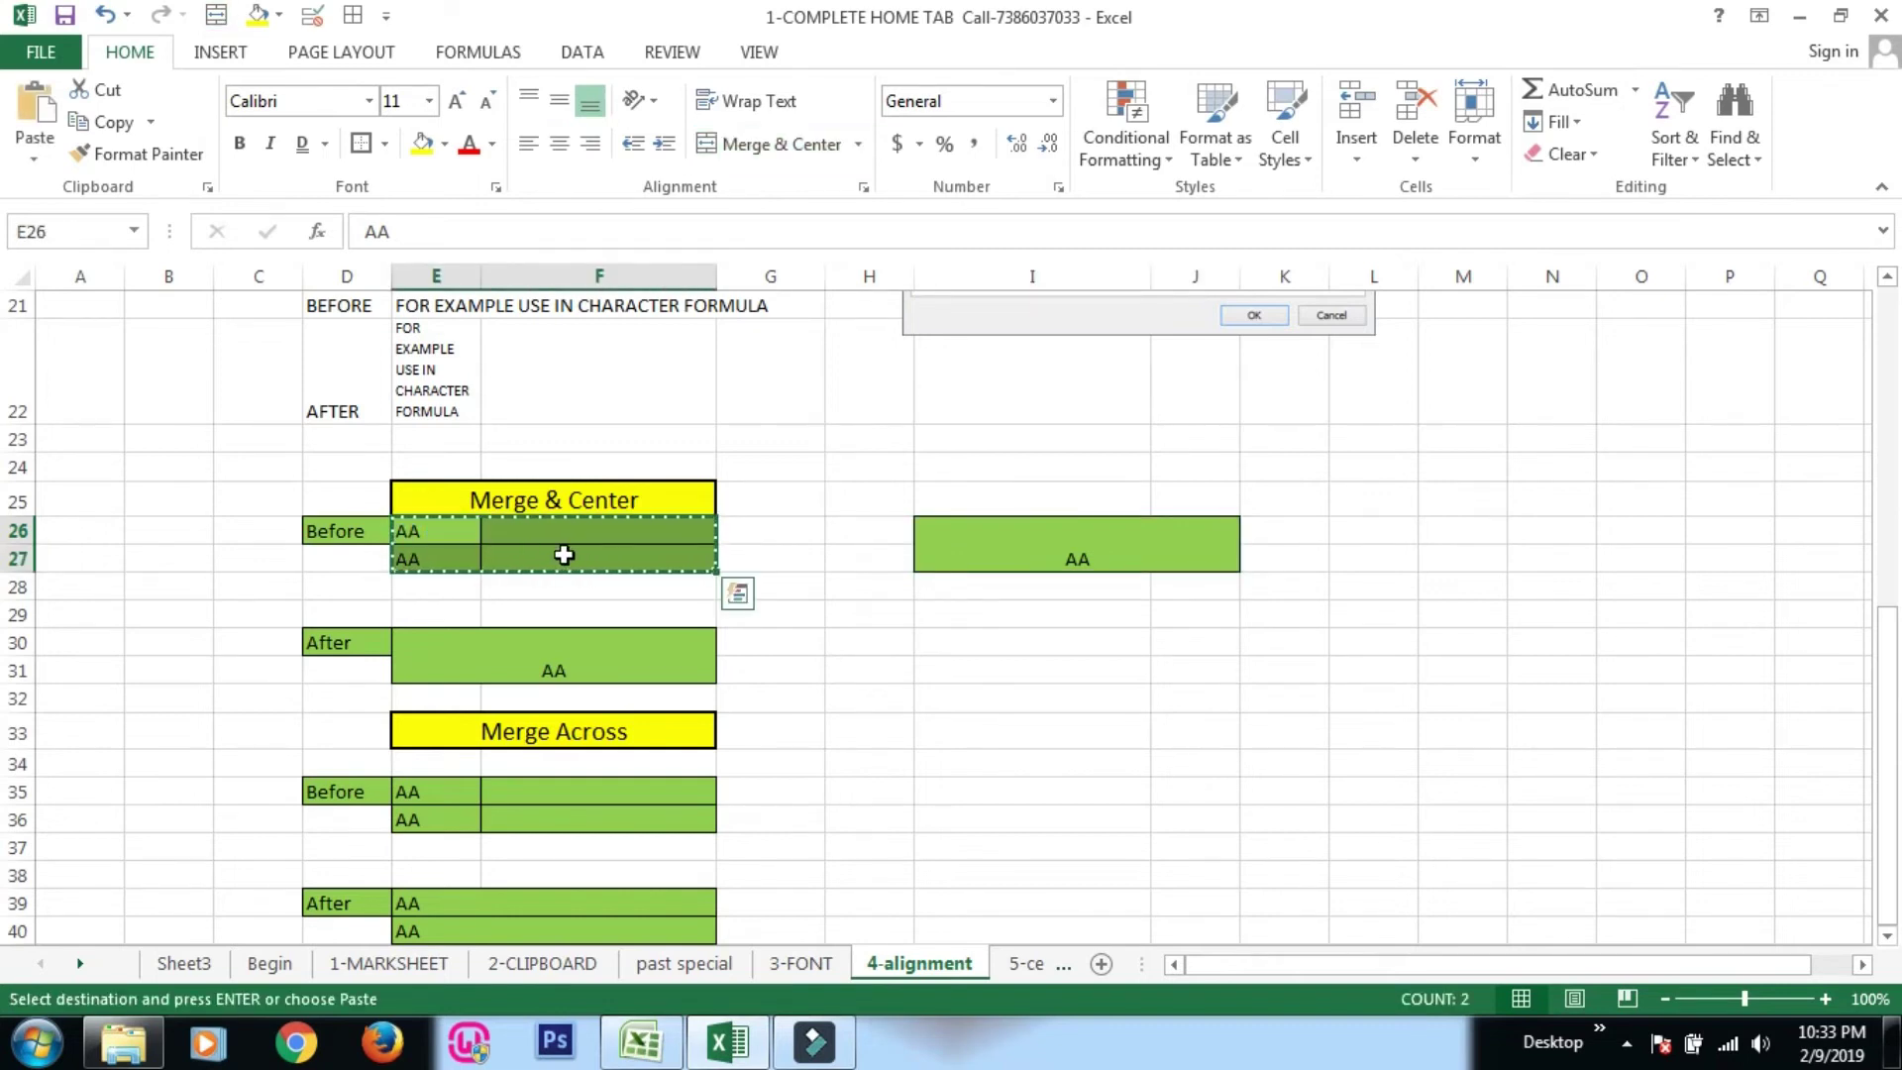
pyautogui.click(1383, 531)
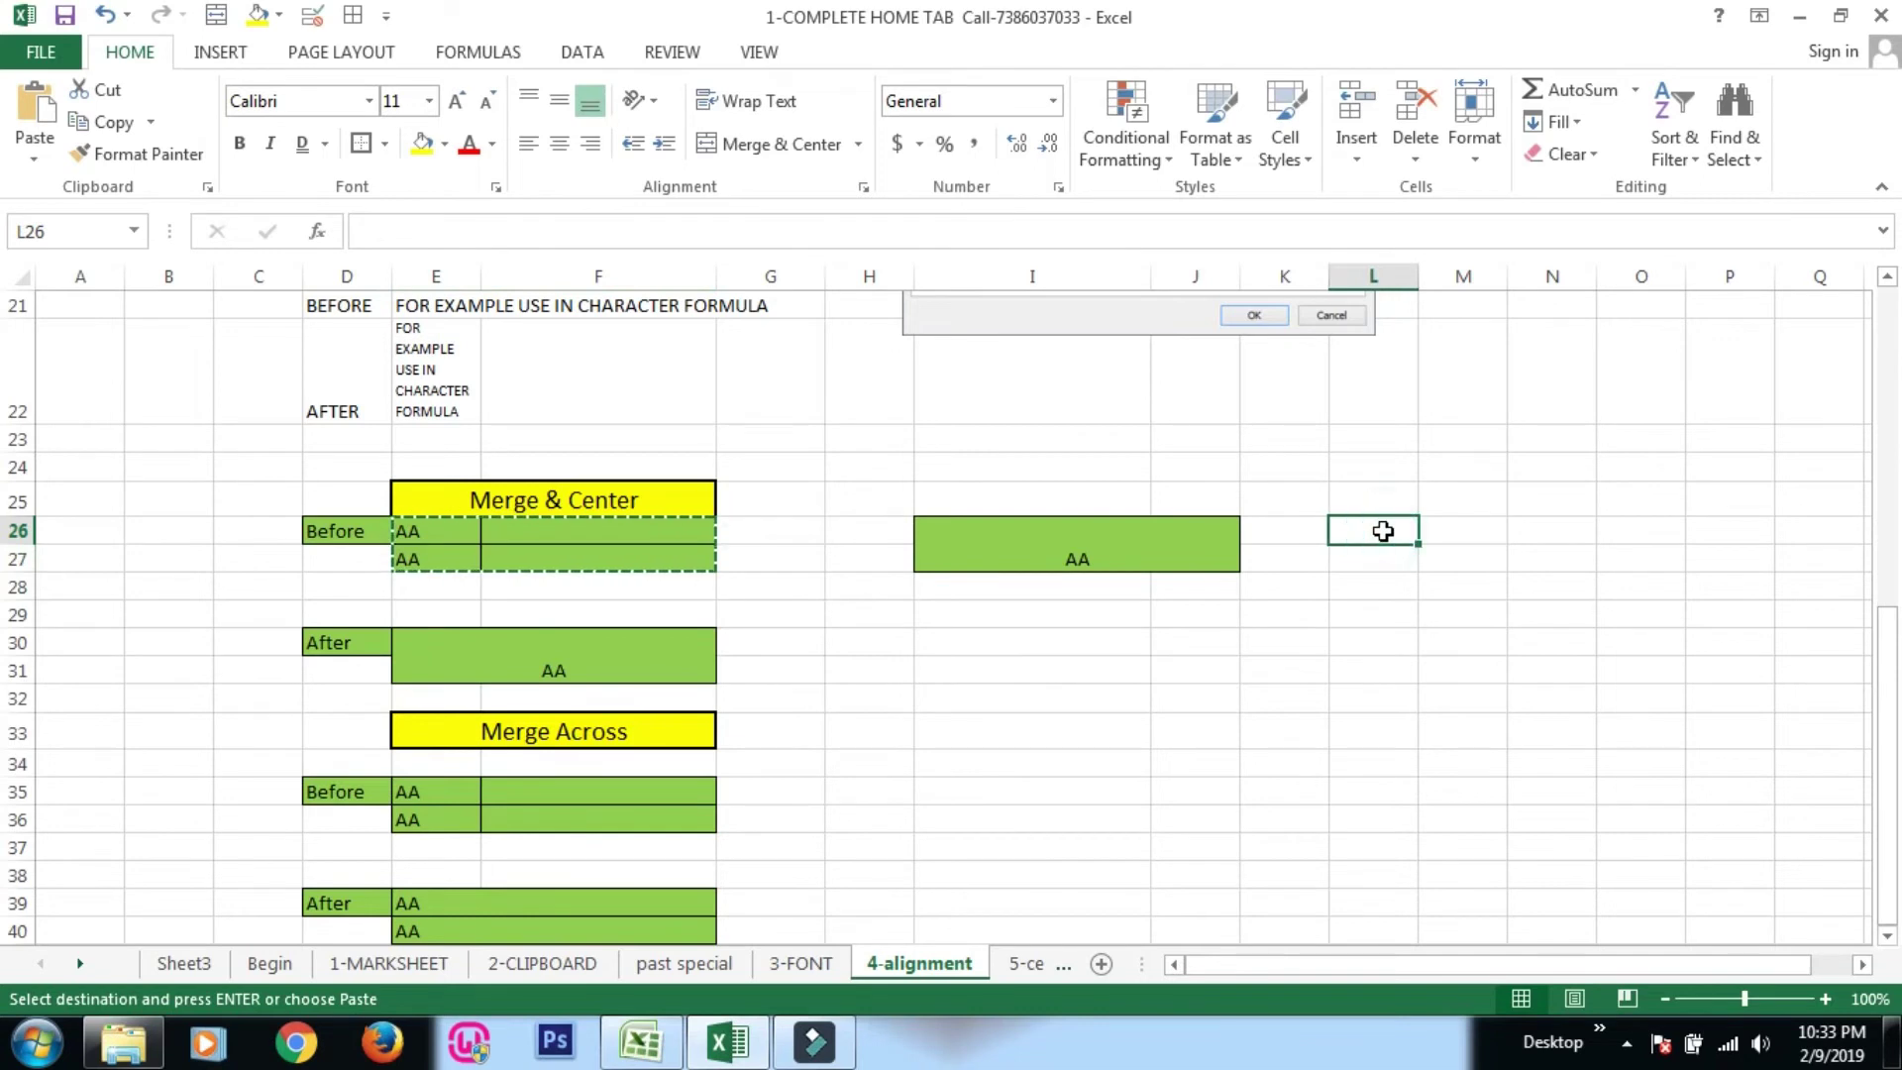
pyautogui.hotkey('ctrl', 'v')
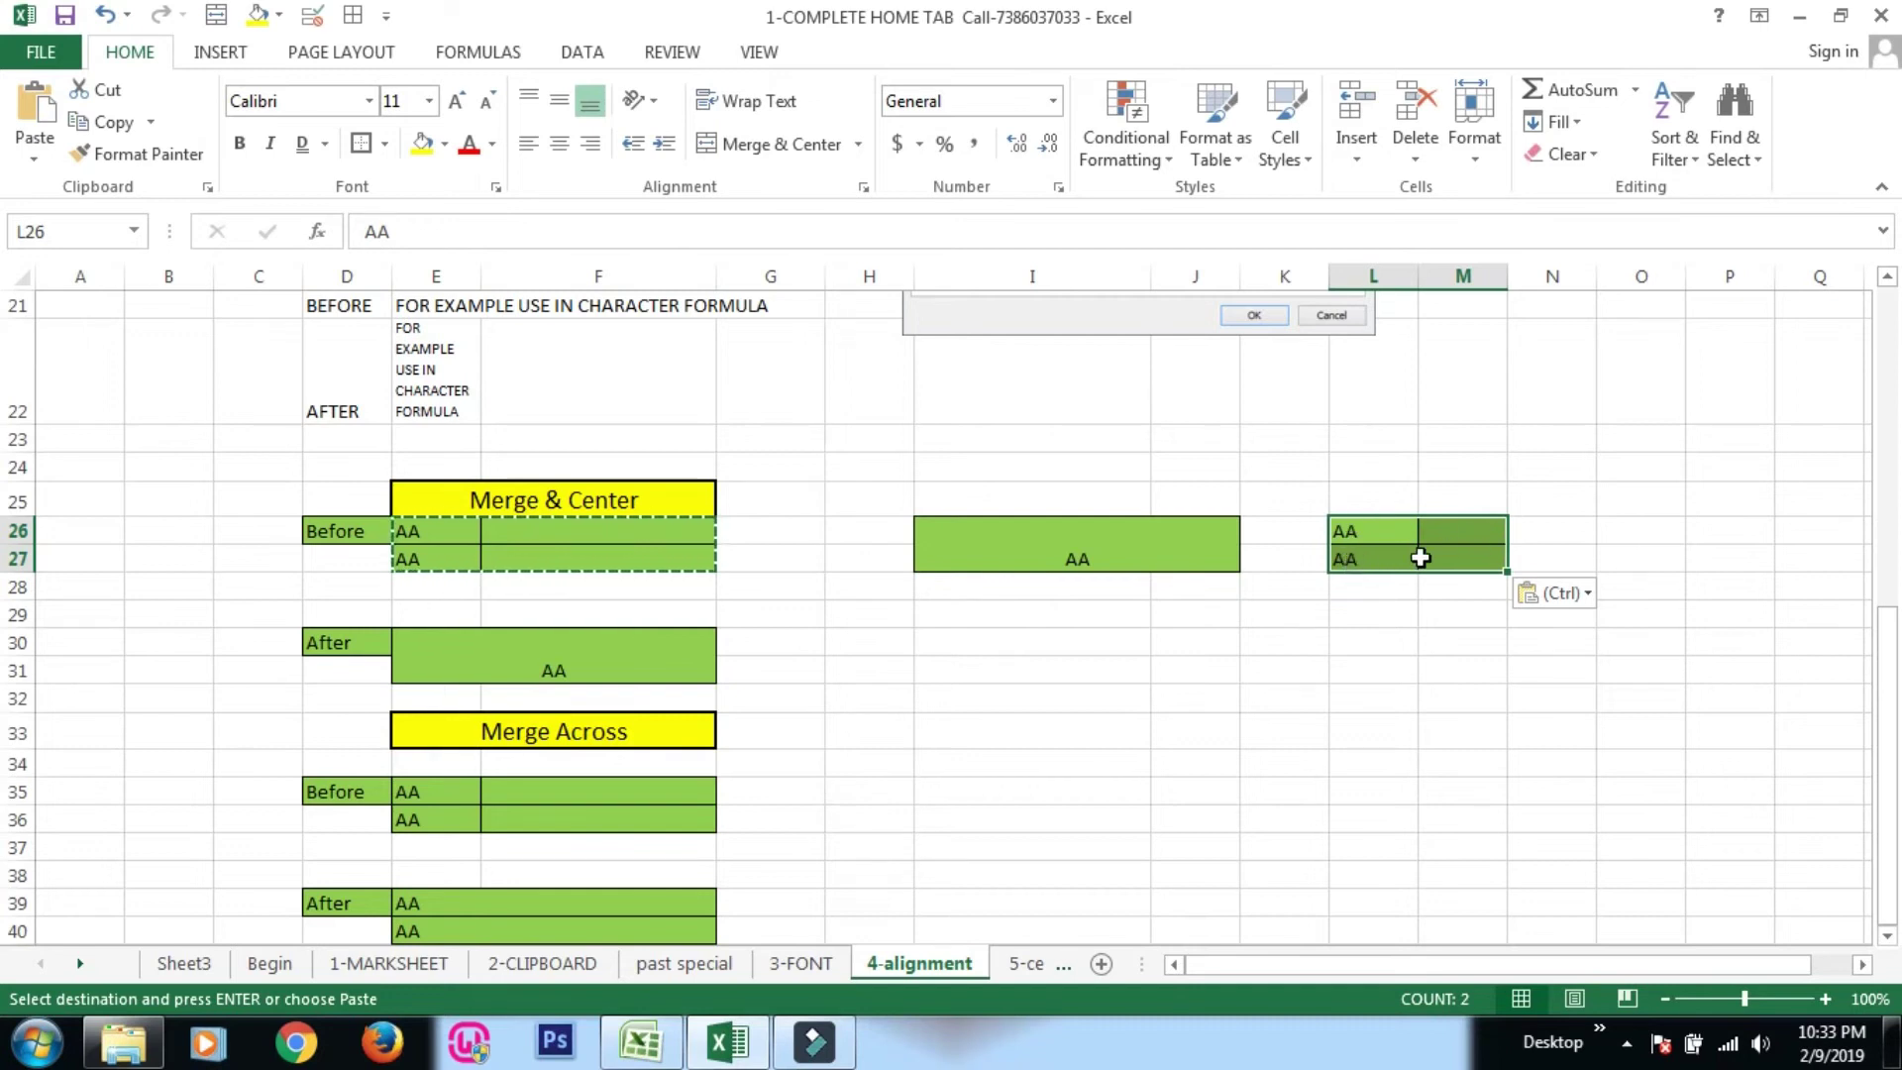
# - Copy L26:M27 into L29:M30 and select the new L29:M30 block
pyautogui.click(1353, 527)
pyautogui.moveTo(1415, 547); pyautogui.dragTo(1443, 562)
pyautogui.hotkey('ctrl', 'c')
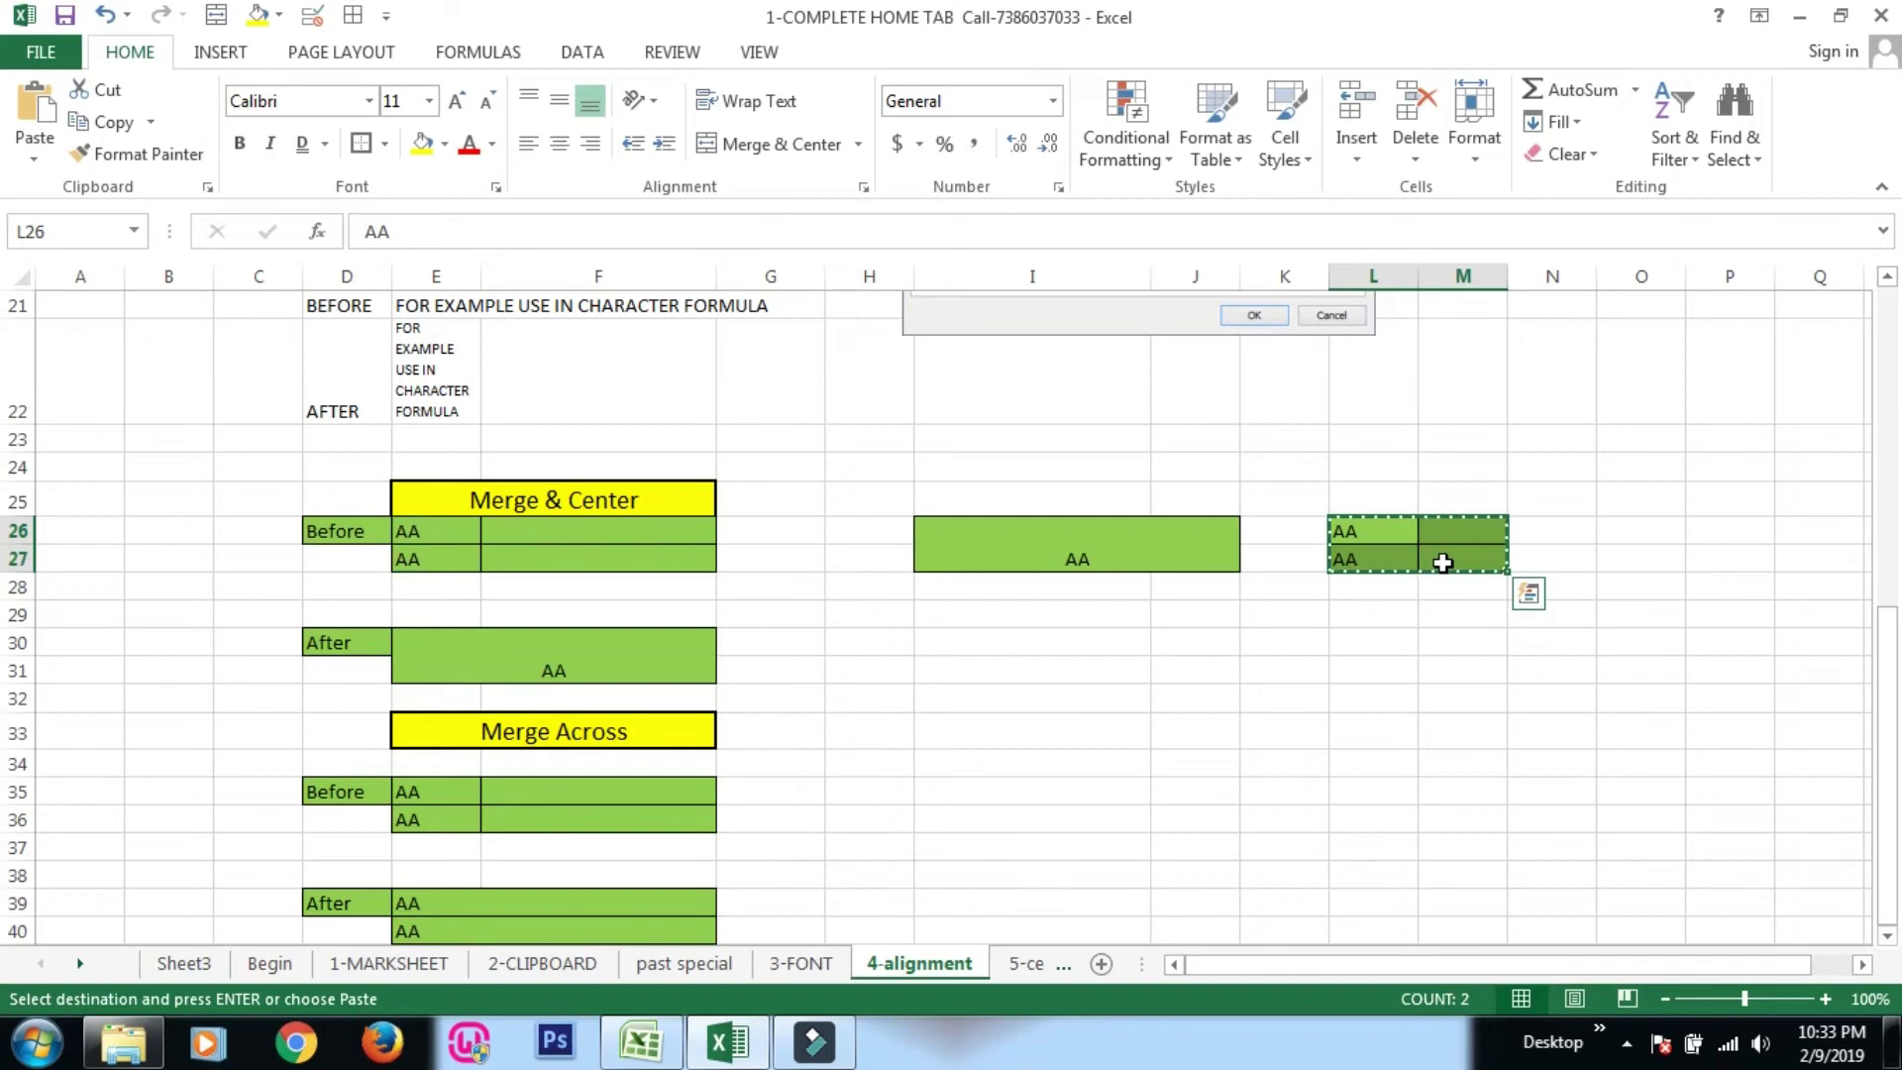
pyautogui.click(1374, 614)
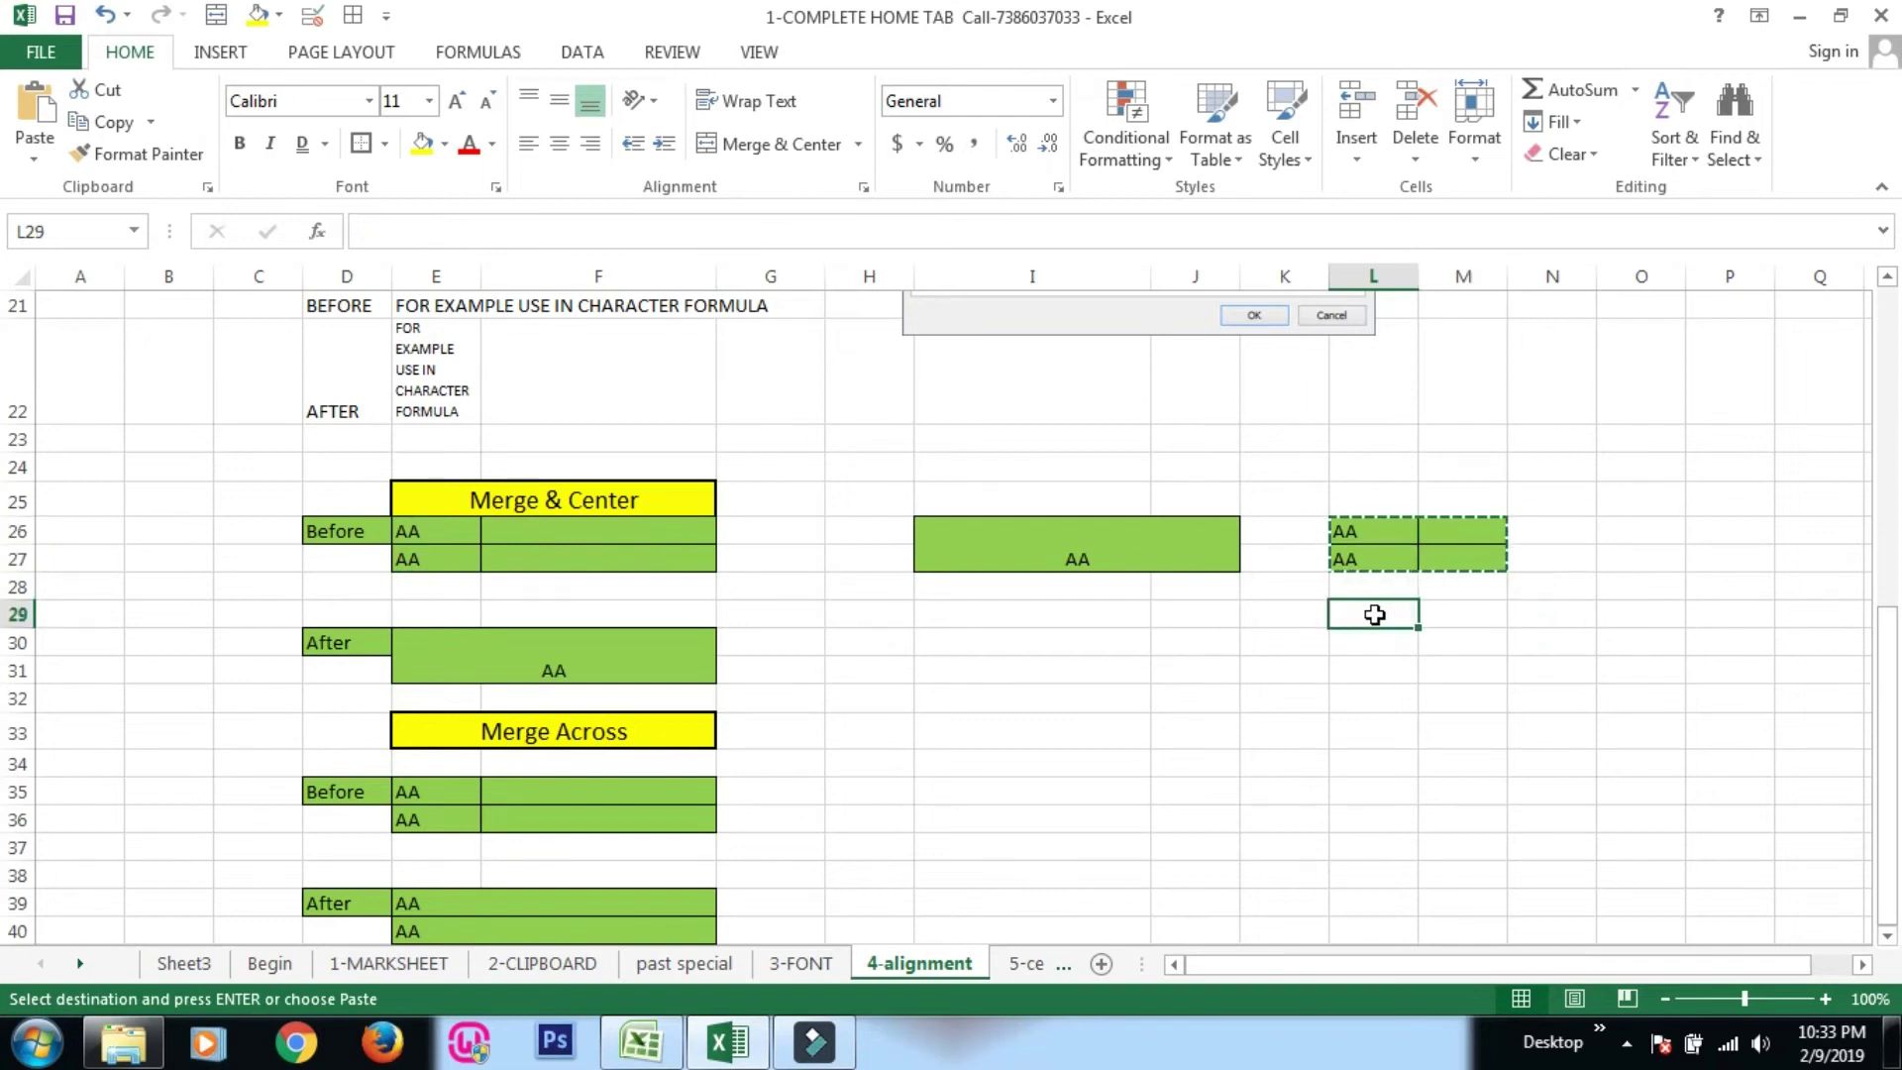
pyautogui.hotkey('ctrl', 'v')
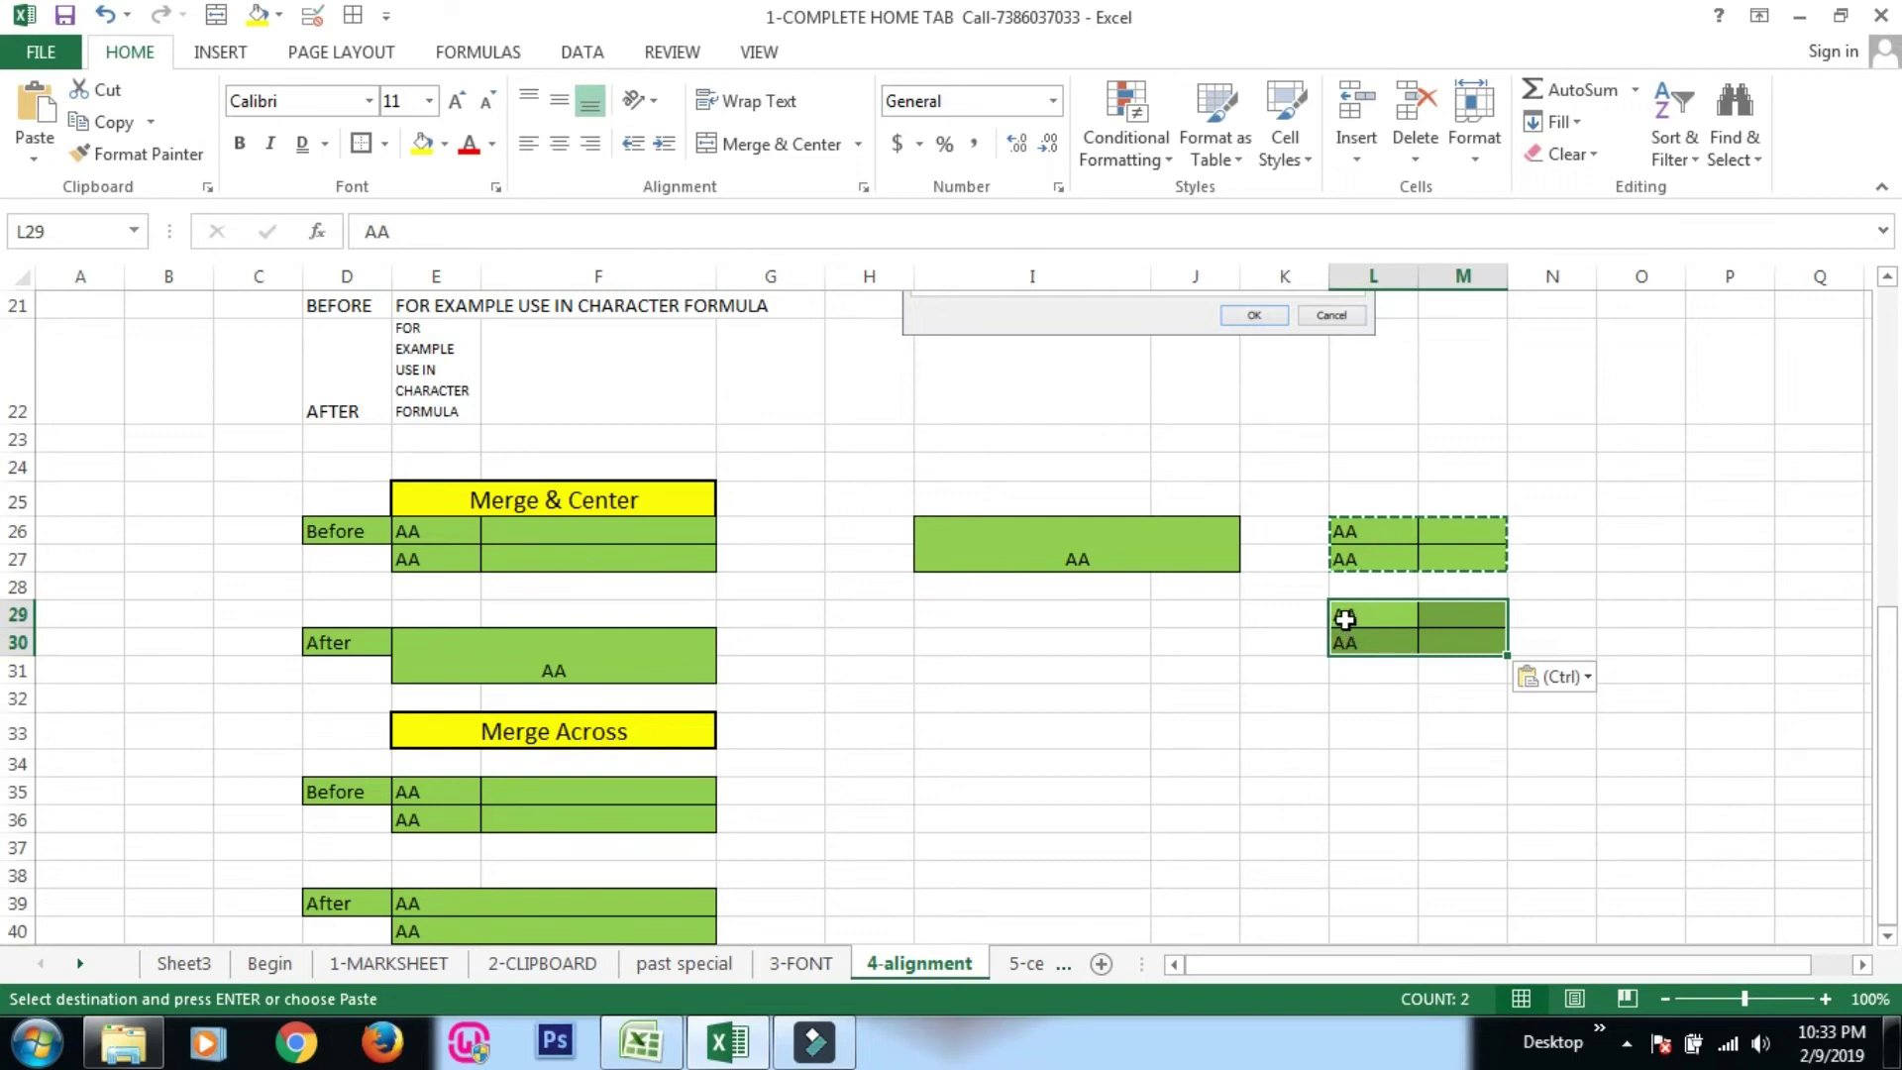
pyautogui.click(1344, 616)
pyautogui.moveTo(1404, 626); pyautogui.dragTo(1446, 644)
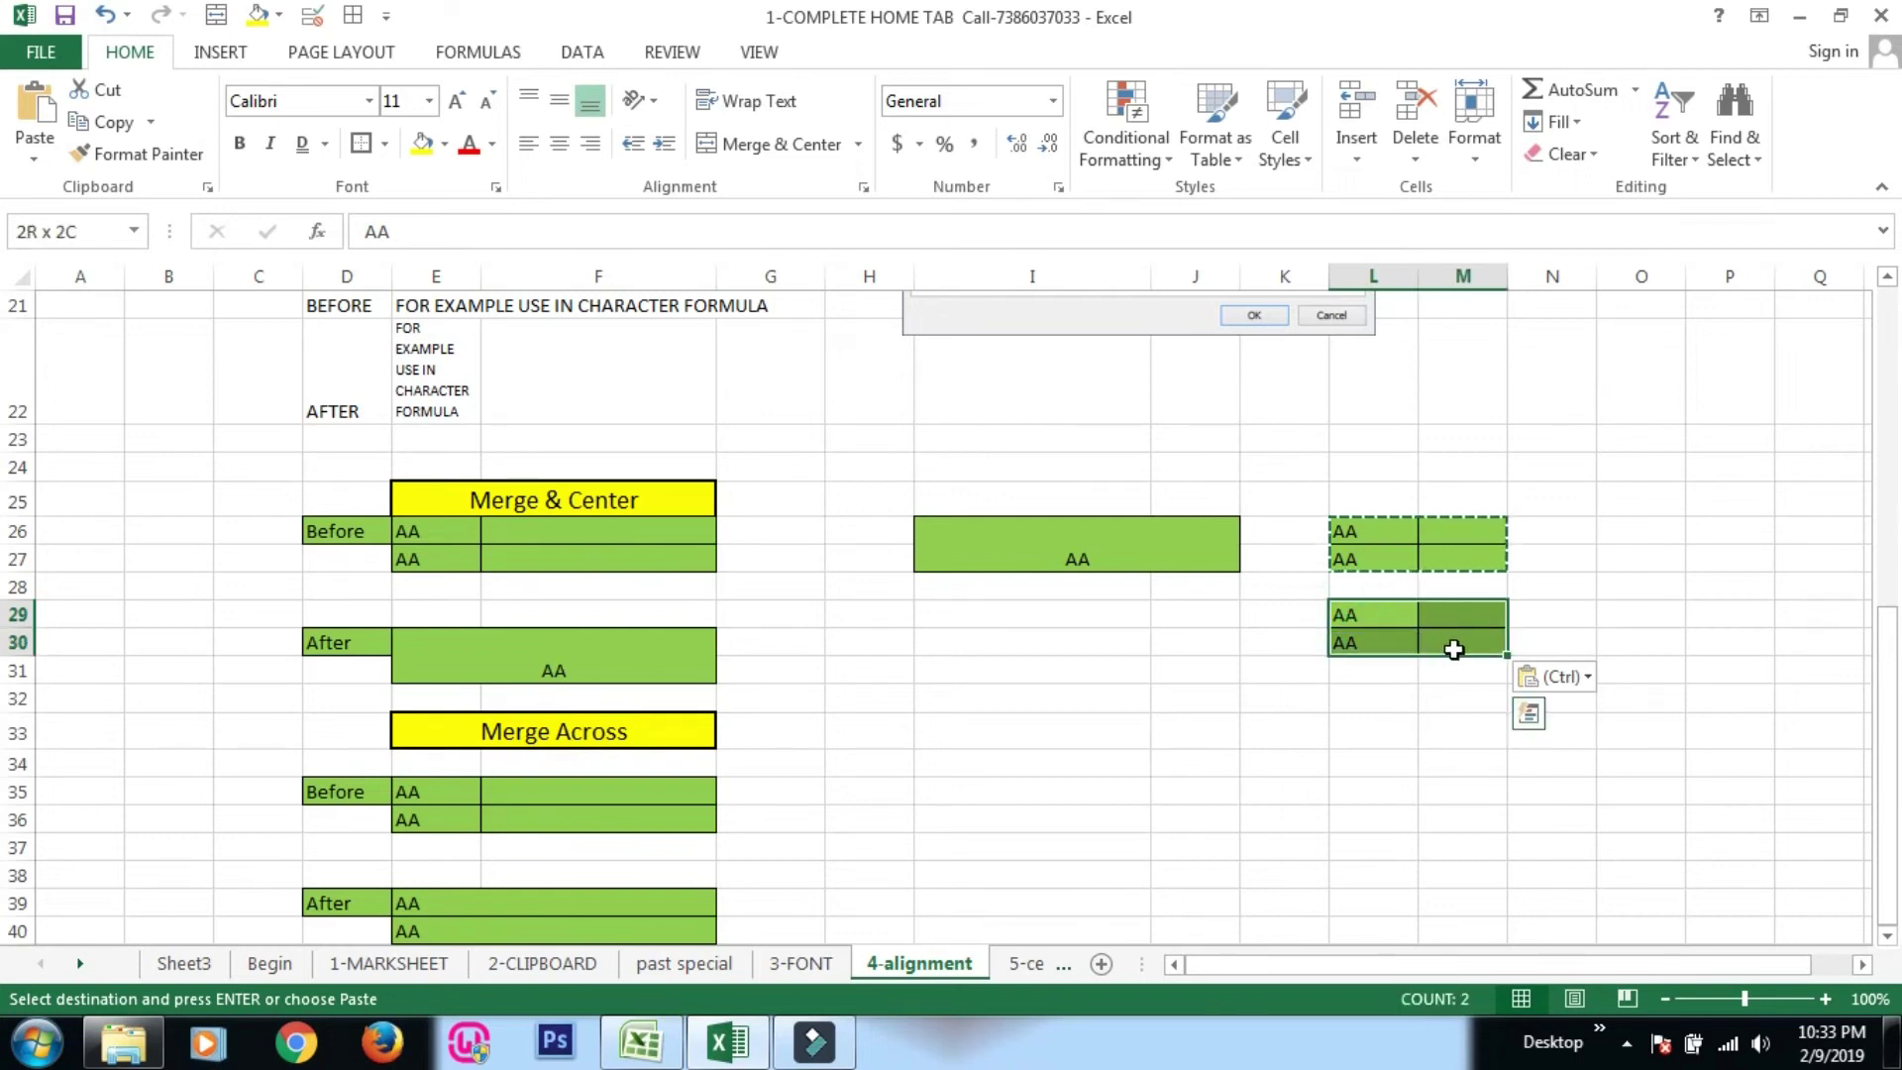
# - Dismiss the single-cell merge warning and apply Merge Across to L29:M30 instead
pyautogui.click(848, 149)
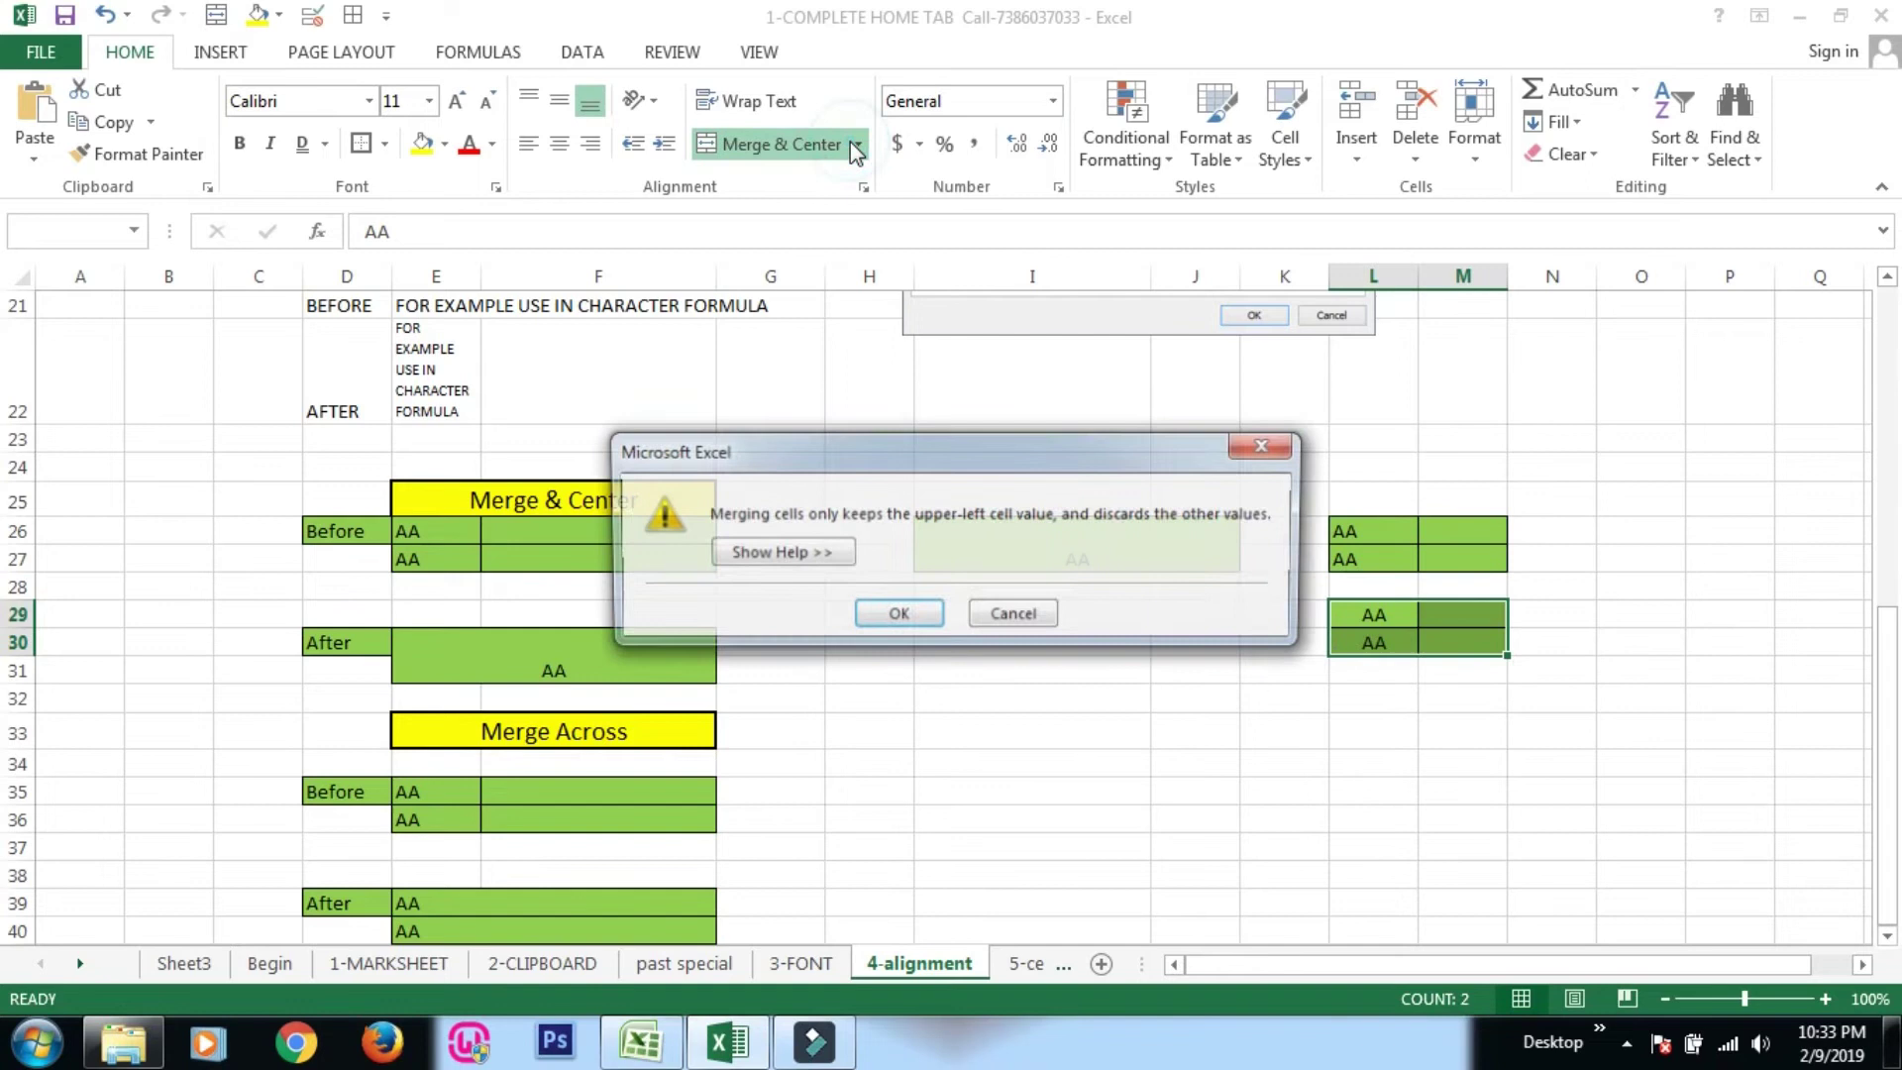
pyautogui.click(1013, 617)
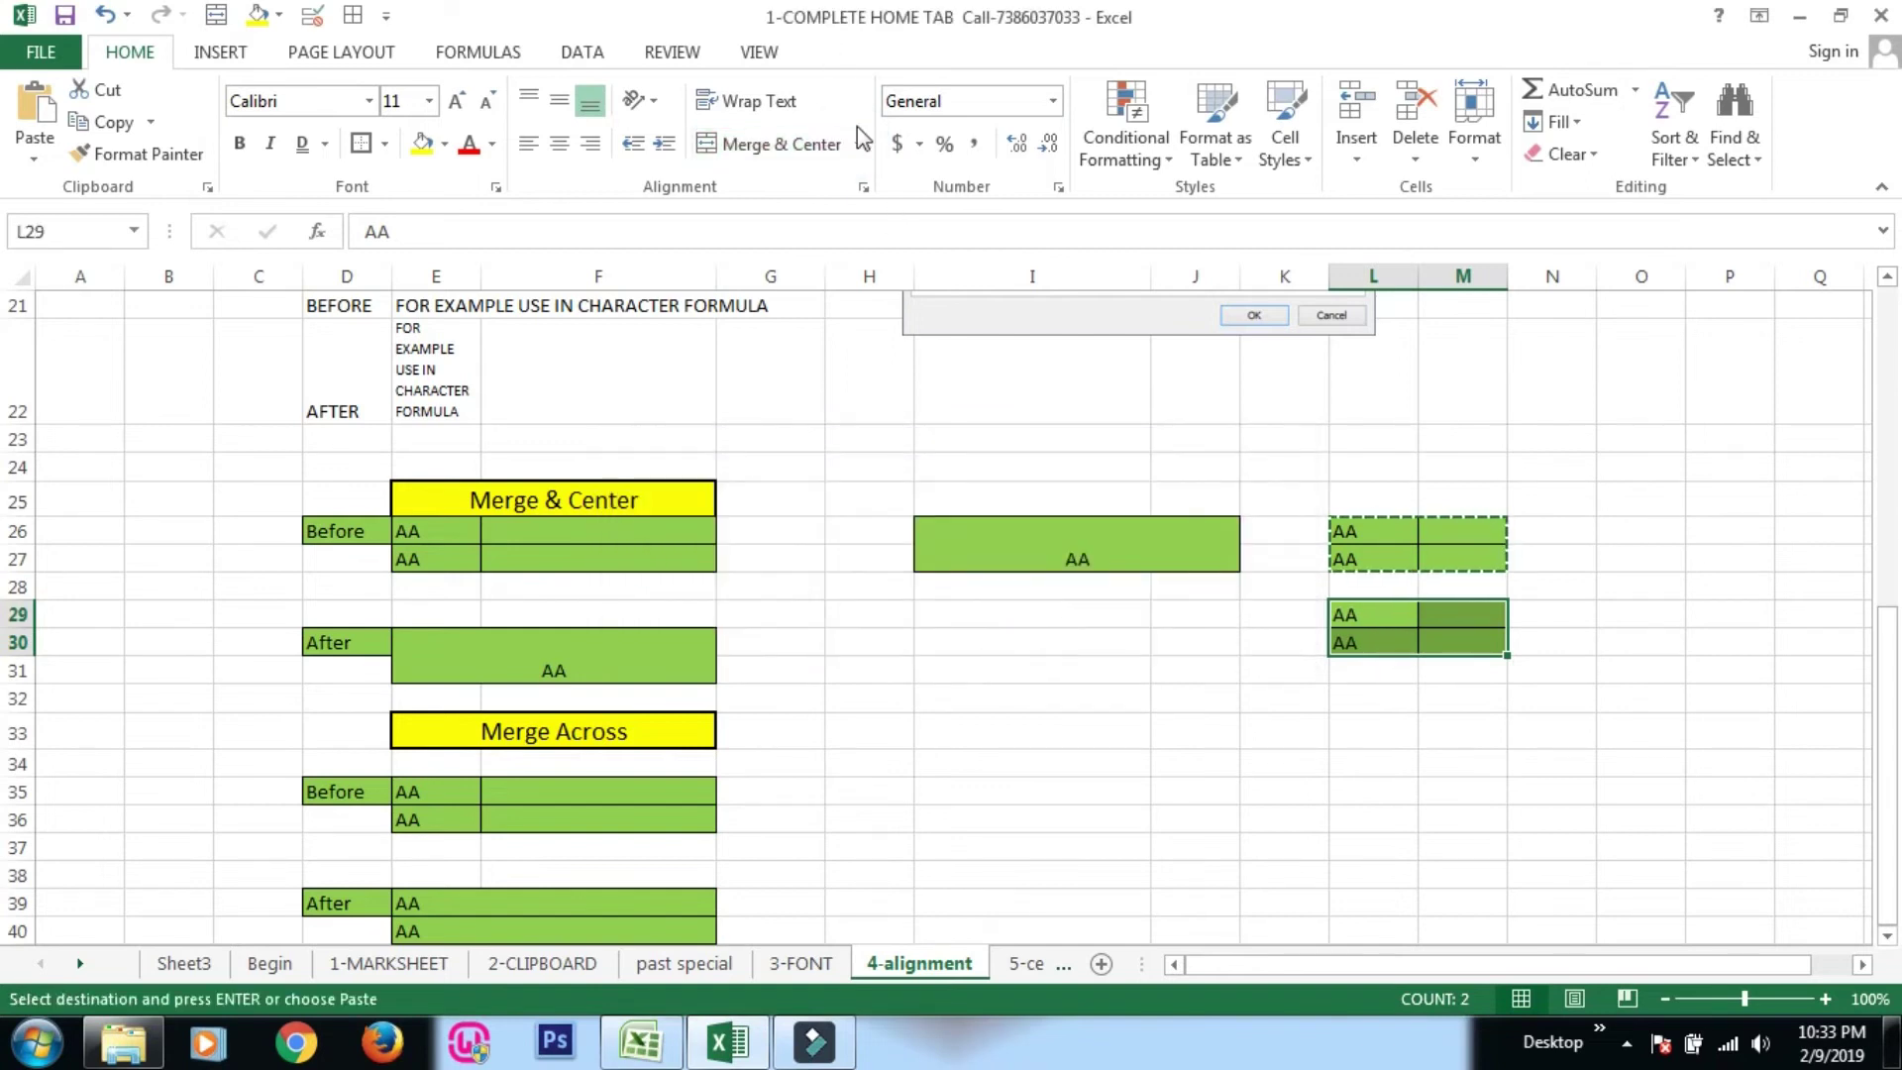
pyautogui.click(860, 146)
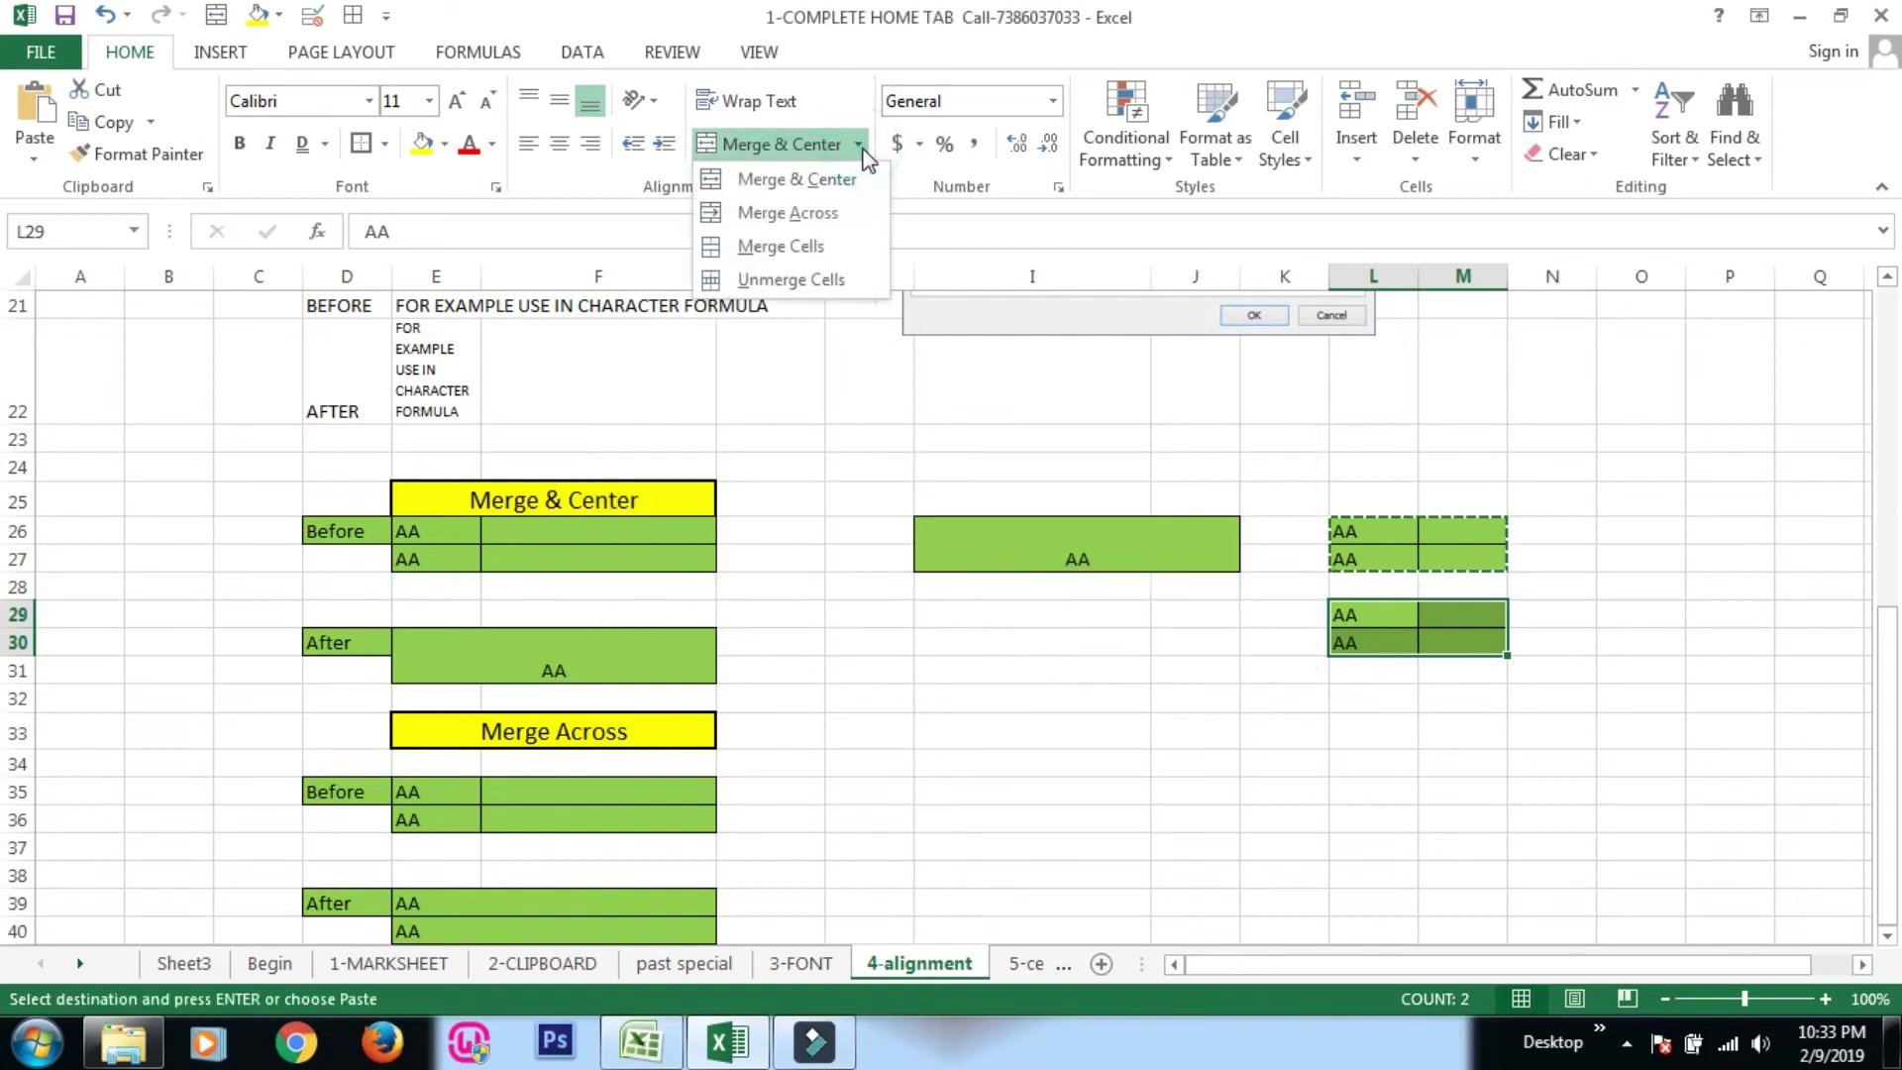
pyautogui.click(836, 211)
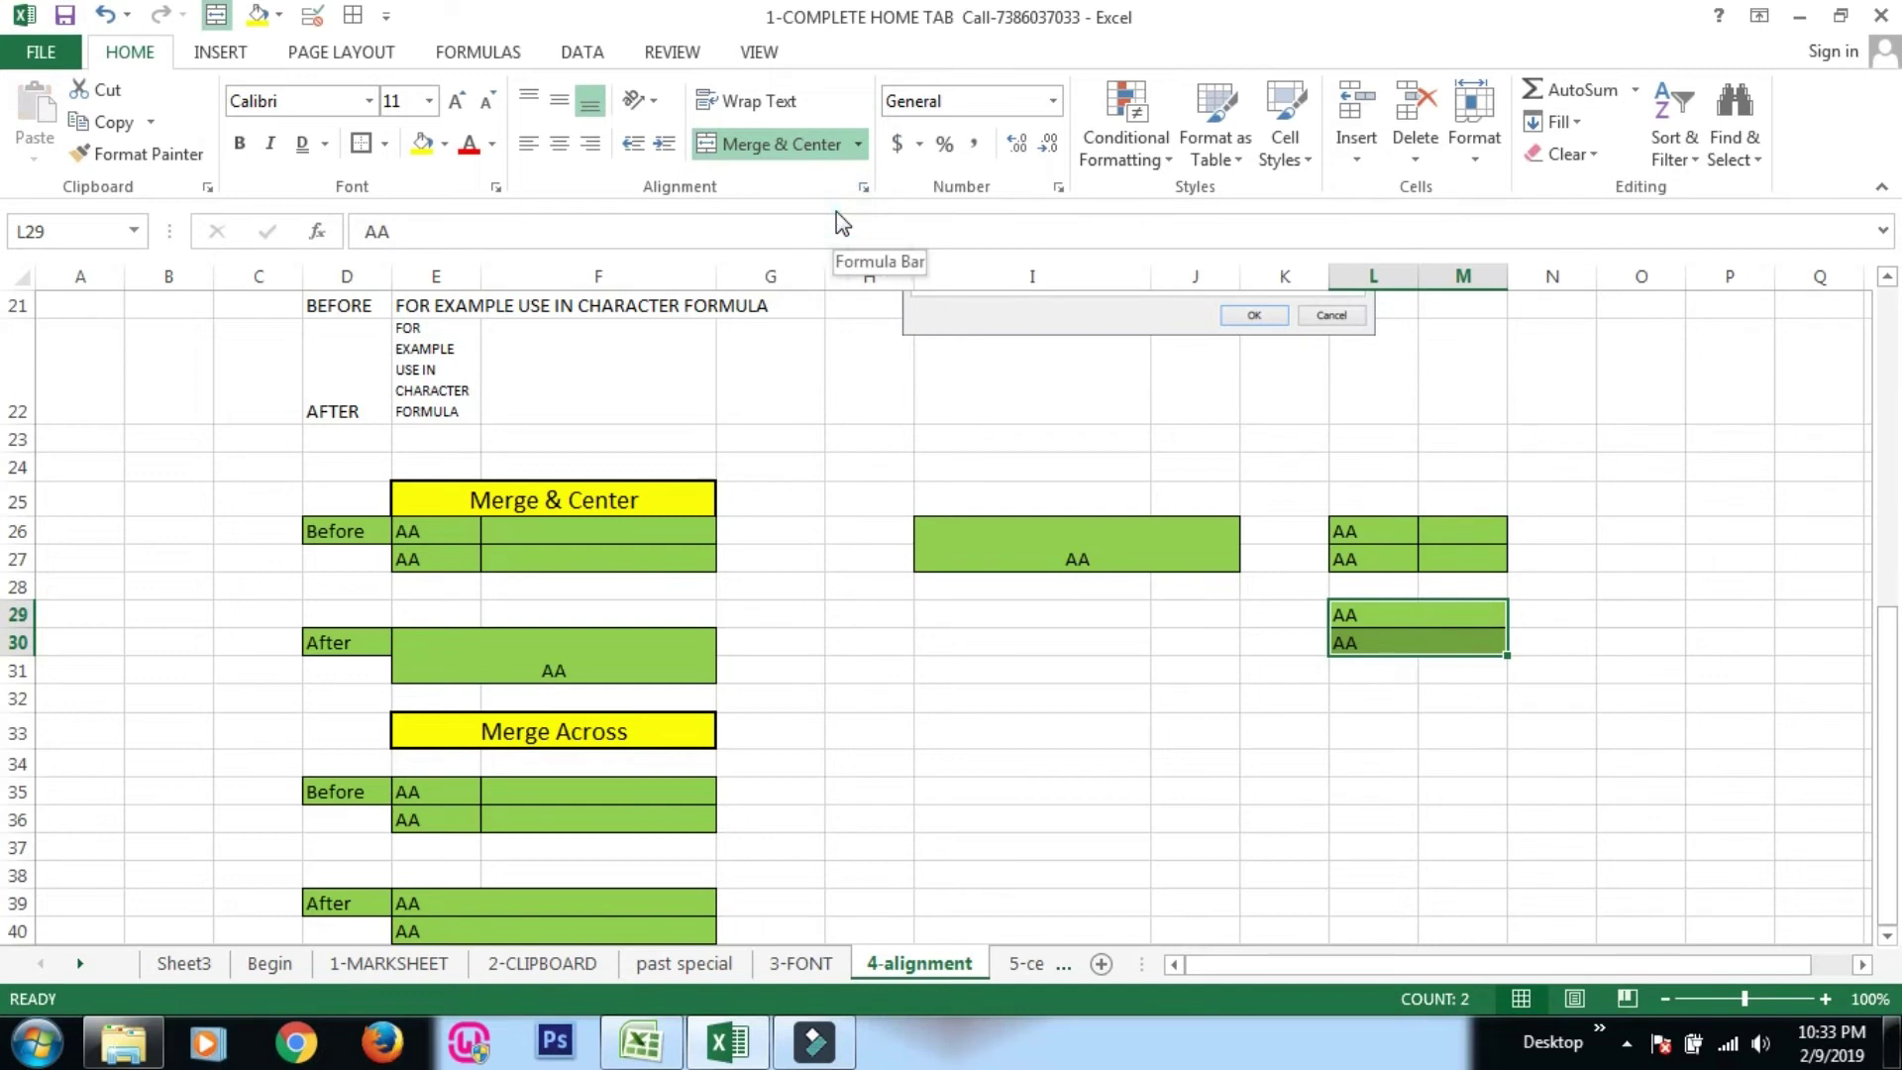
pyautogui.click(1255, 682)
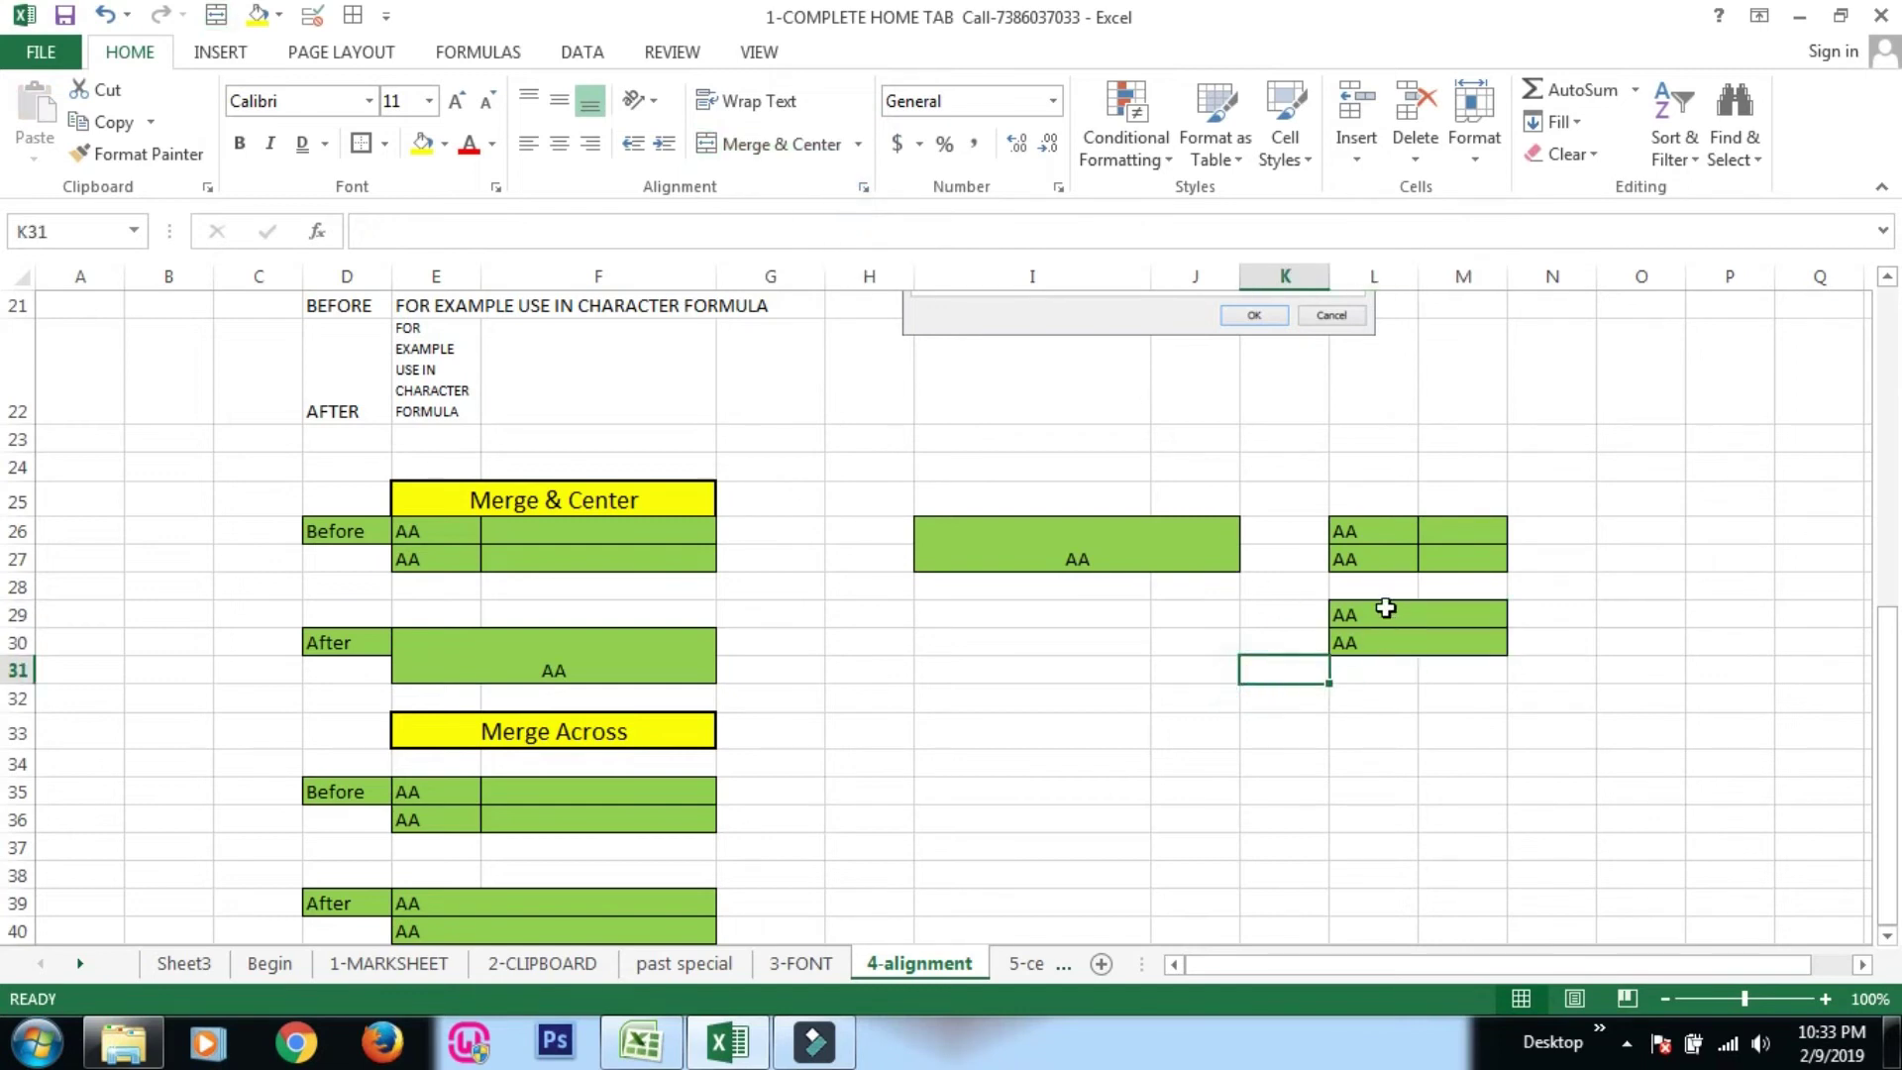
# - Inspect the merged row 29 and the Merge & Center and Merge Across example cells
pyautogui.click(1421, 612)
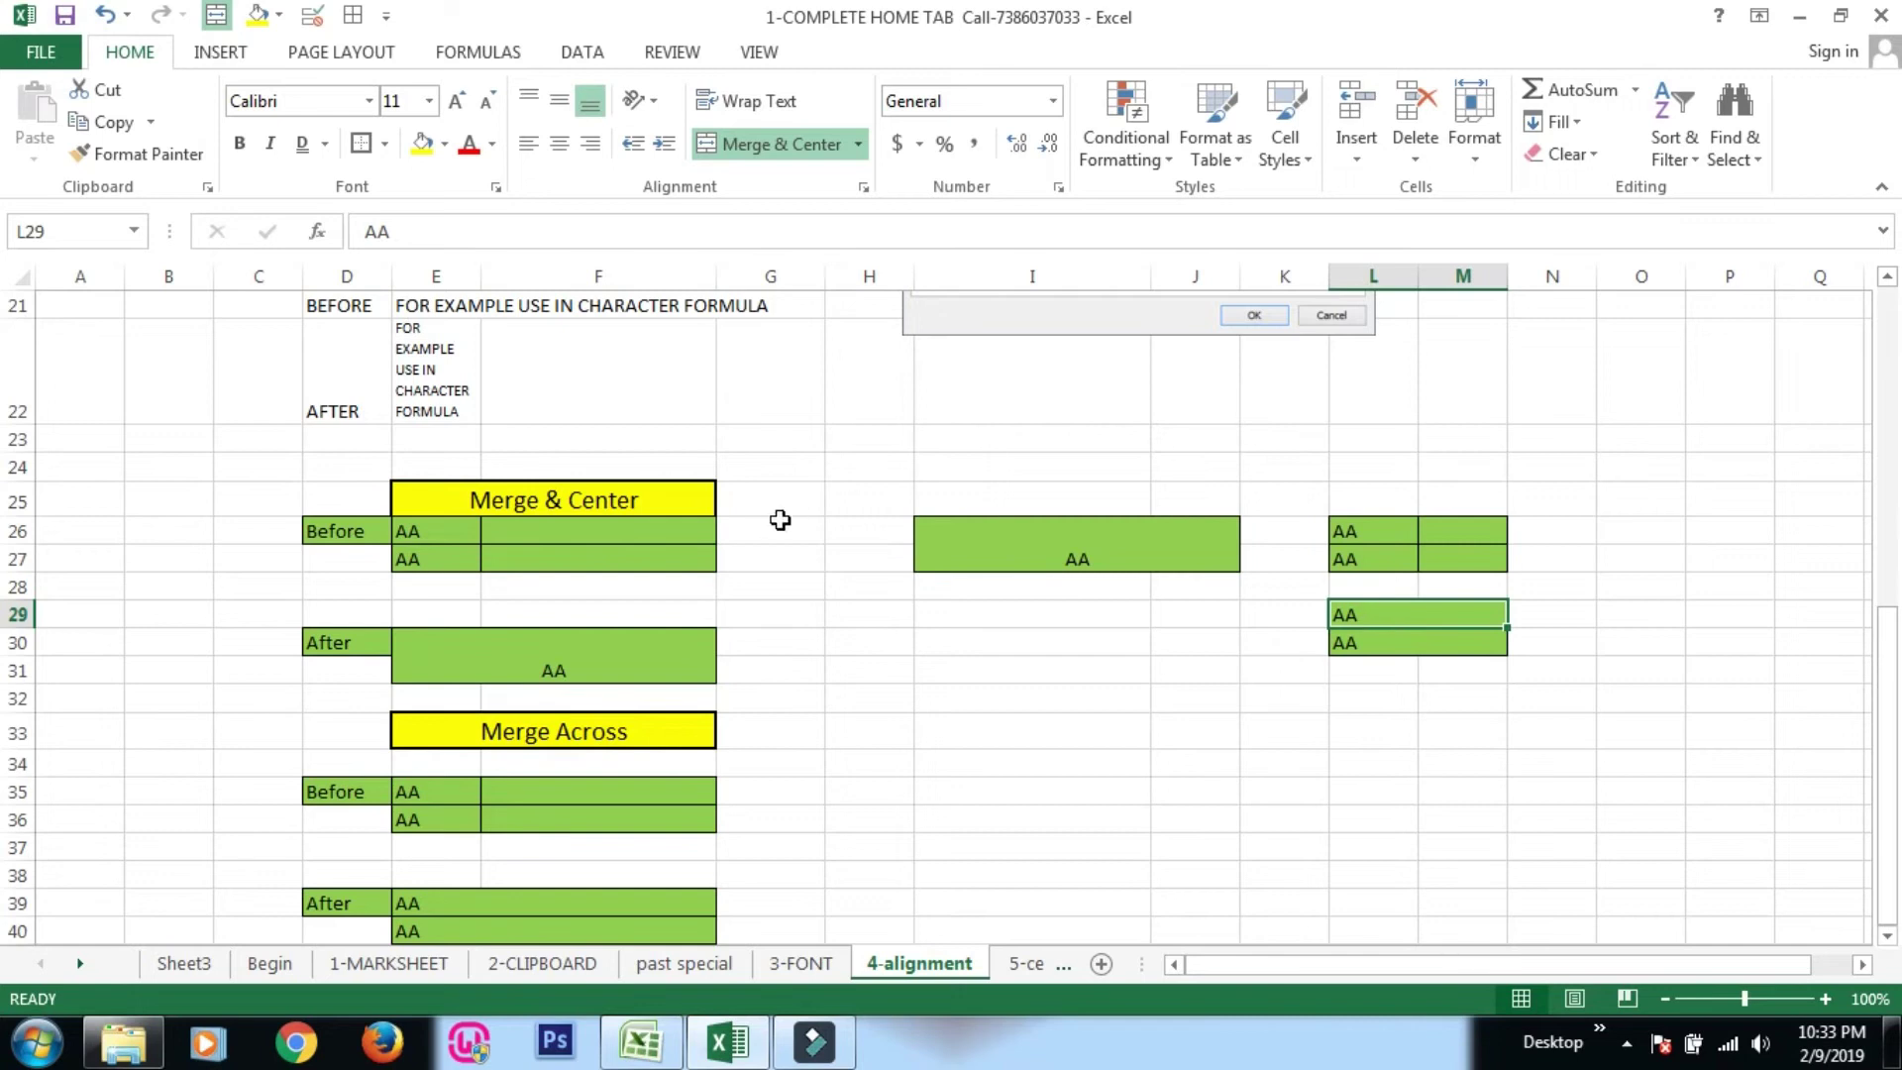
pyautogui.click(646, 498)
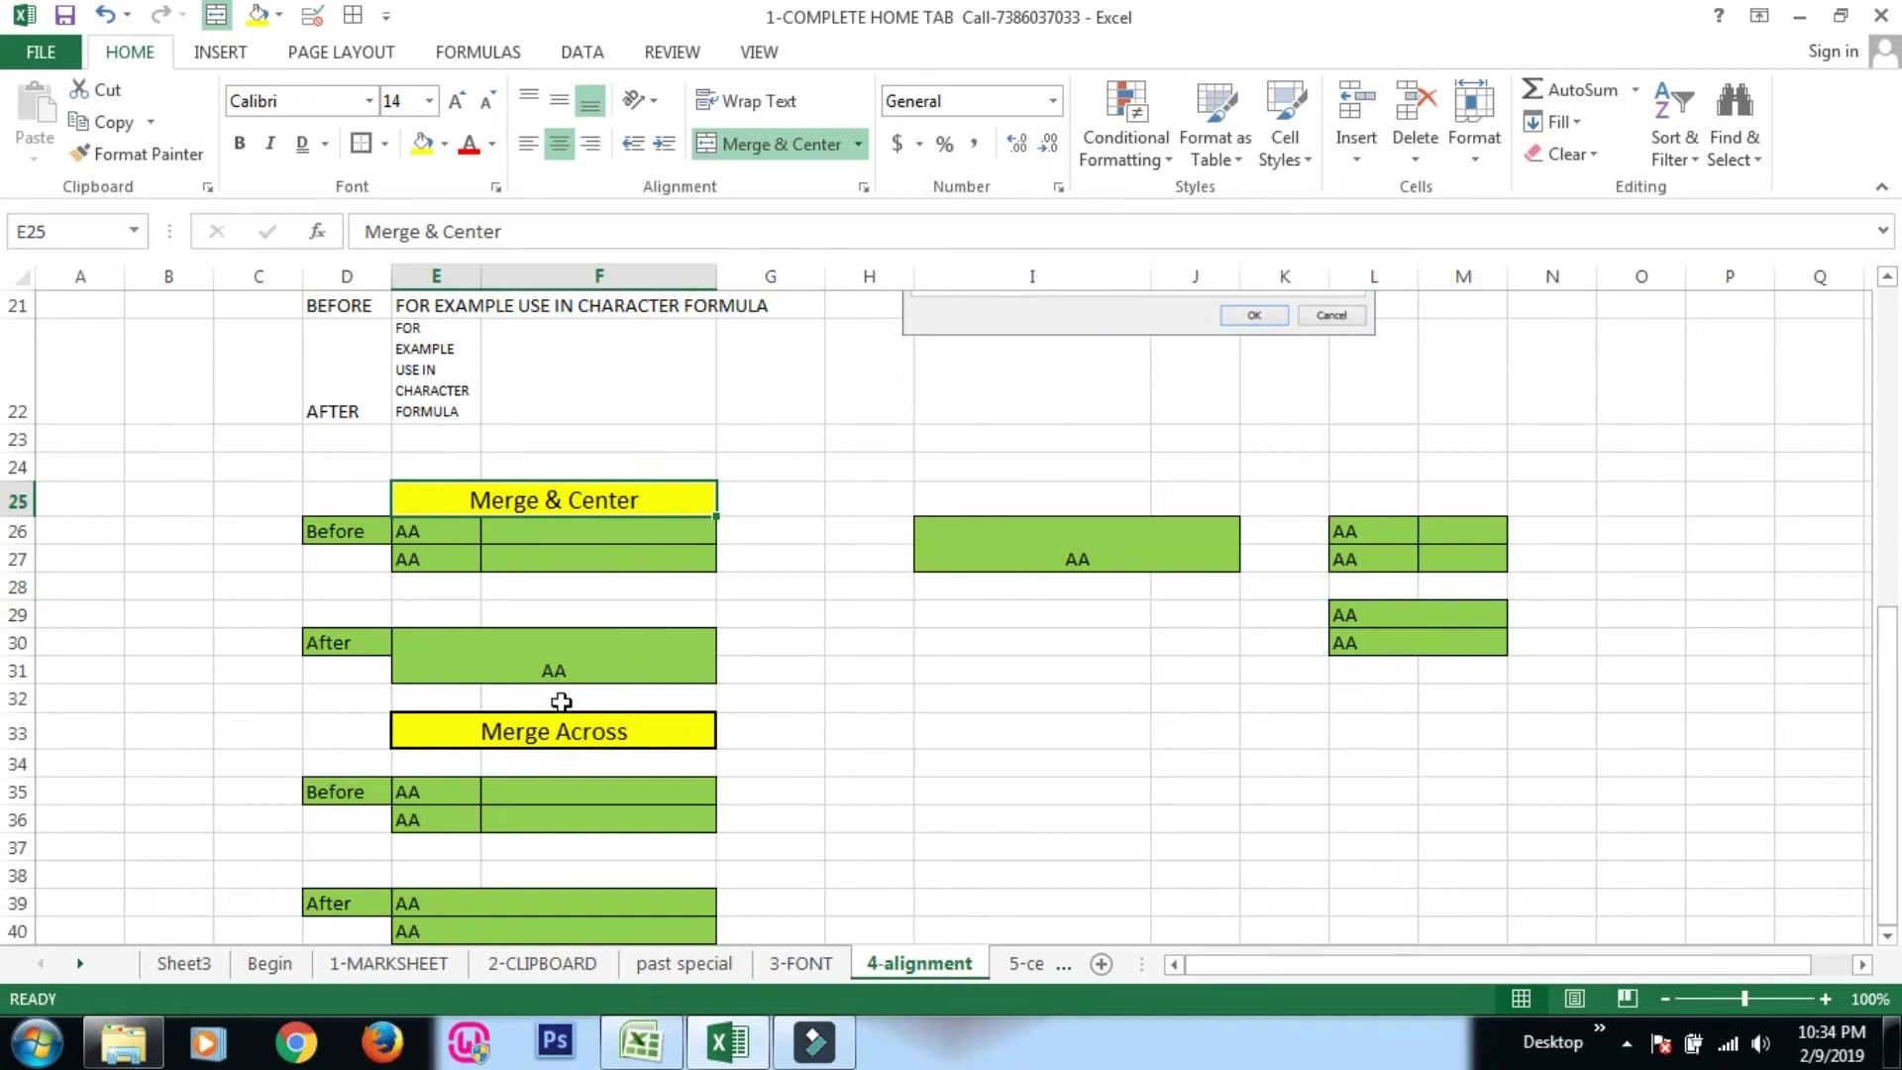
pyautogui.click(557, 733)
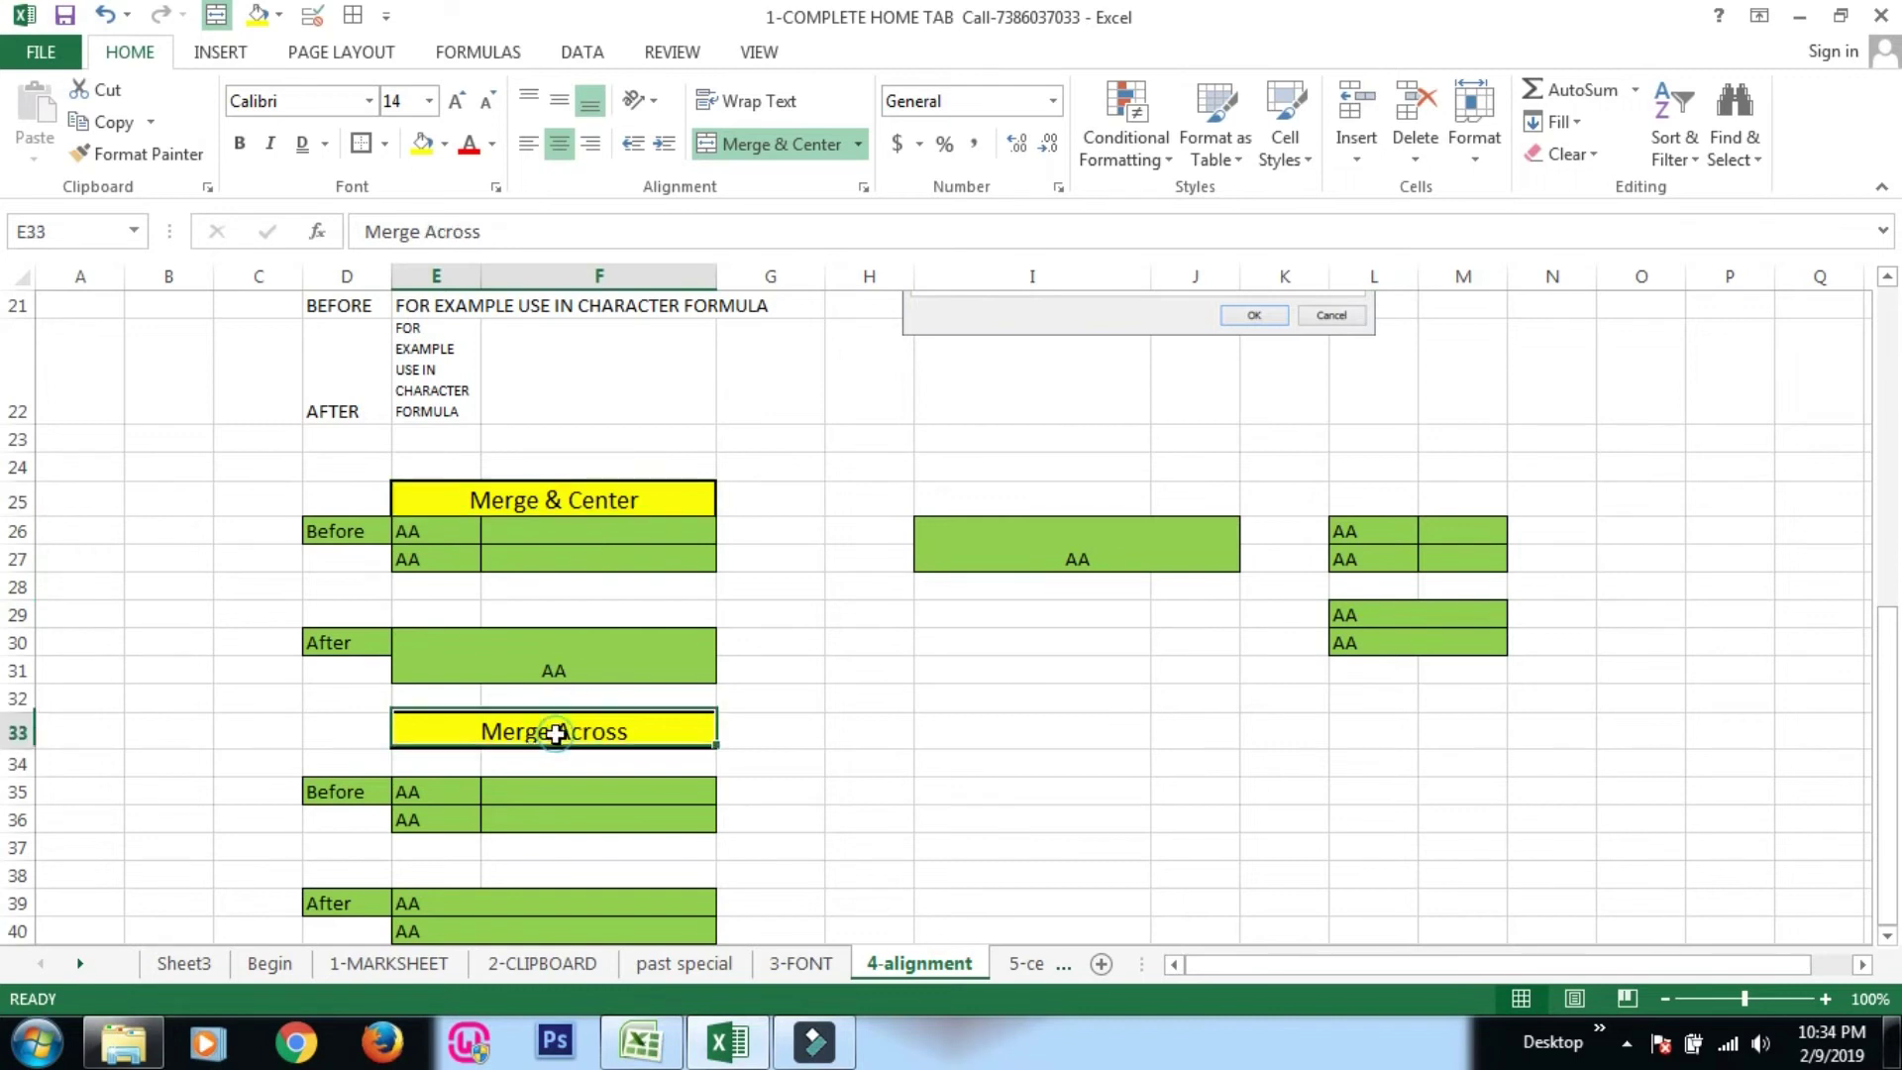
pyautogui.click(523, 644)
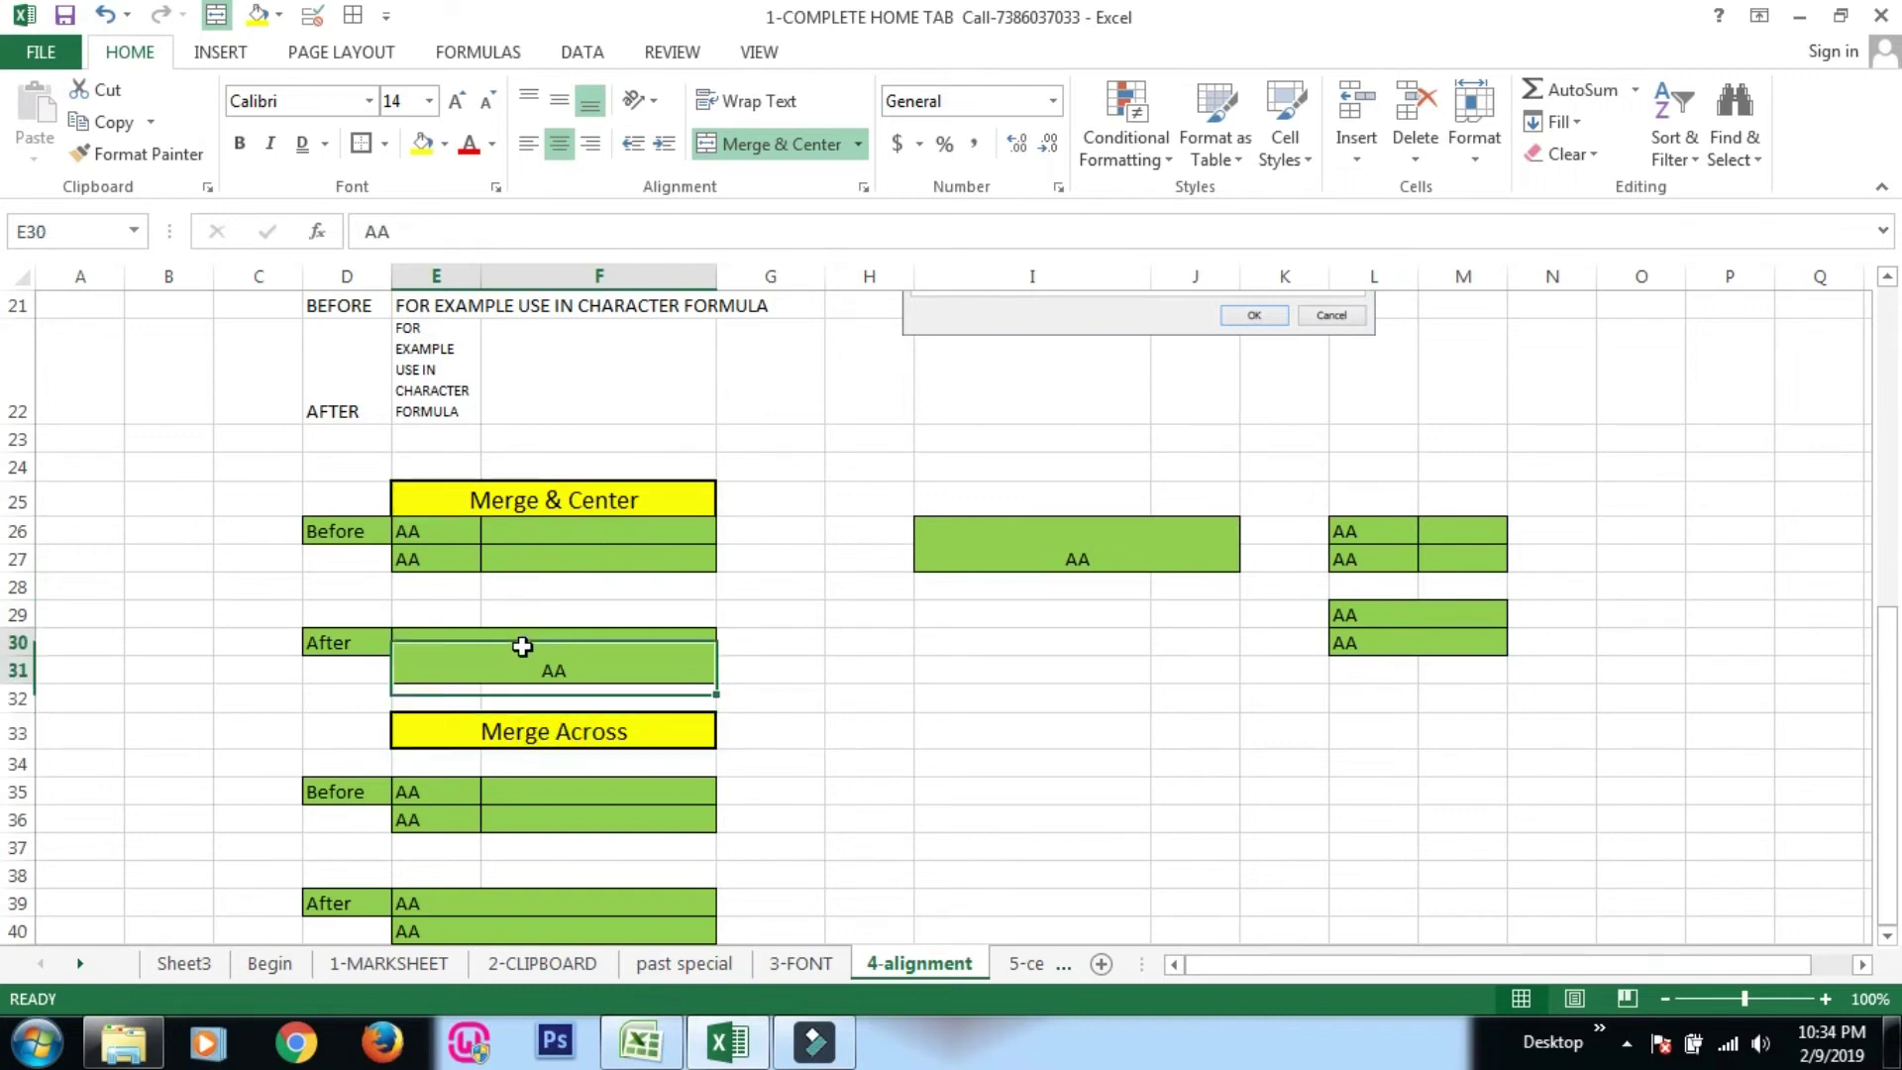
pyautogui.press('Down')
pyautogui.press('Down')
pyautogui.press('Down')
pyautogui.press('Down')
pyautogui.press('Down')
pyautogui.press('Down')
pyautogui.press('Down')
pyautogui.press('Down')
pyautogui.press('Down')
pyautogui.press('Down')
pyautogui.press('Down')
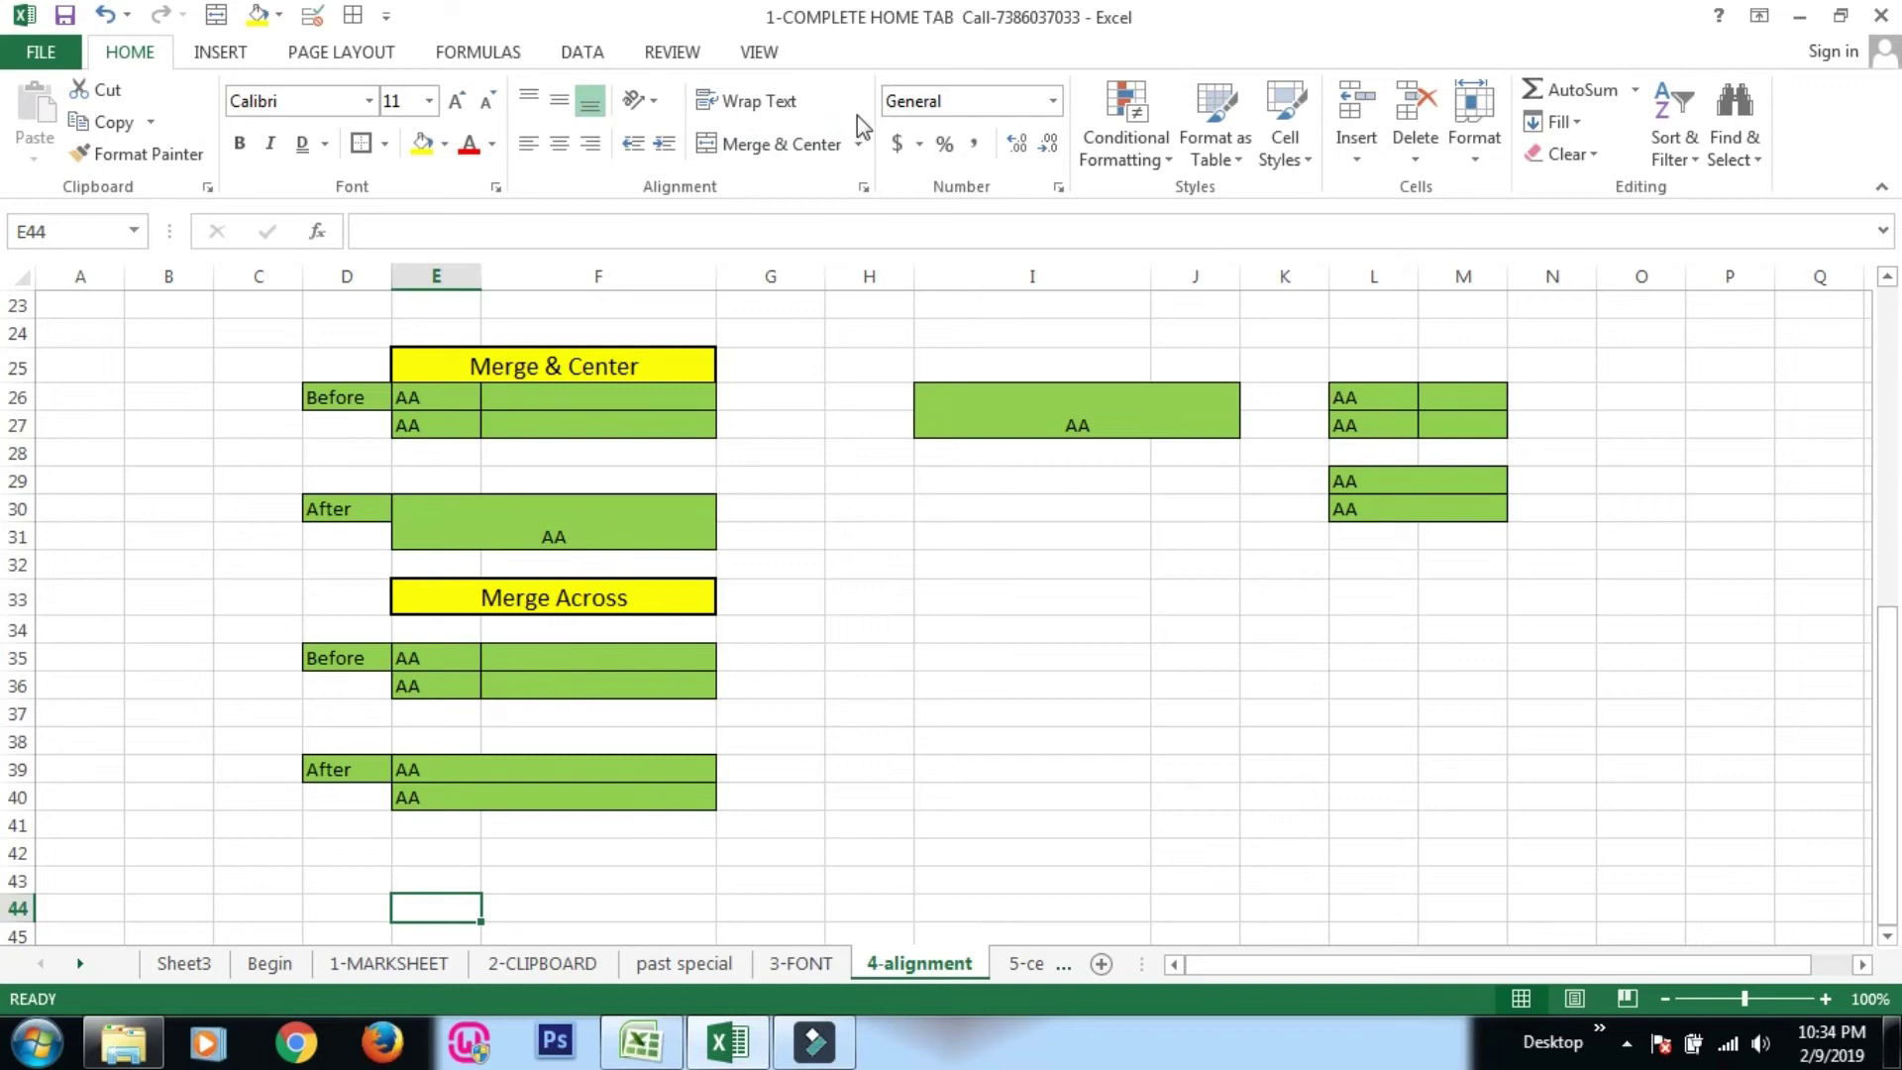
pyautogui.click(883, 654)
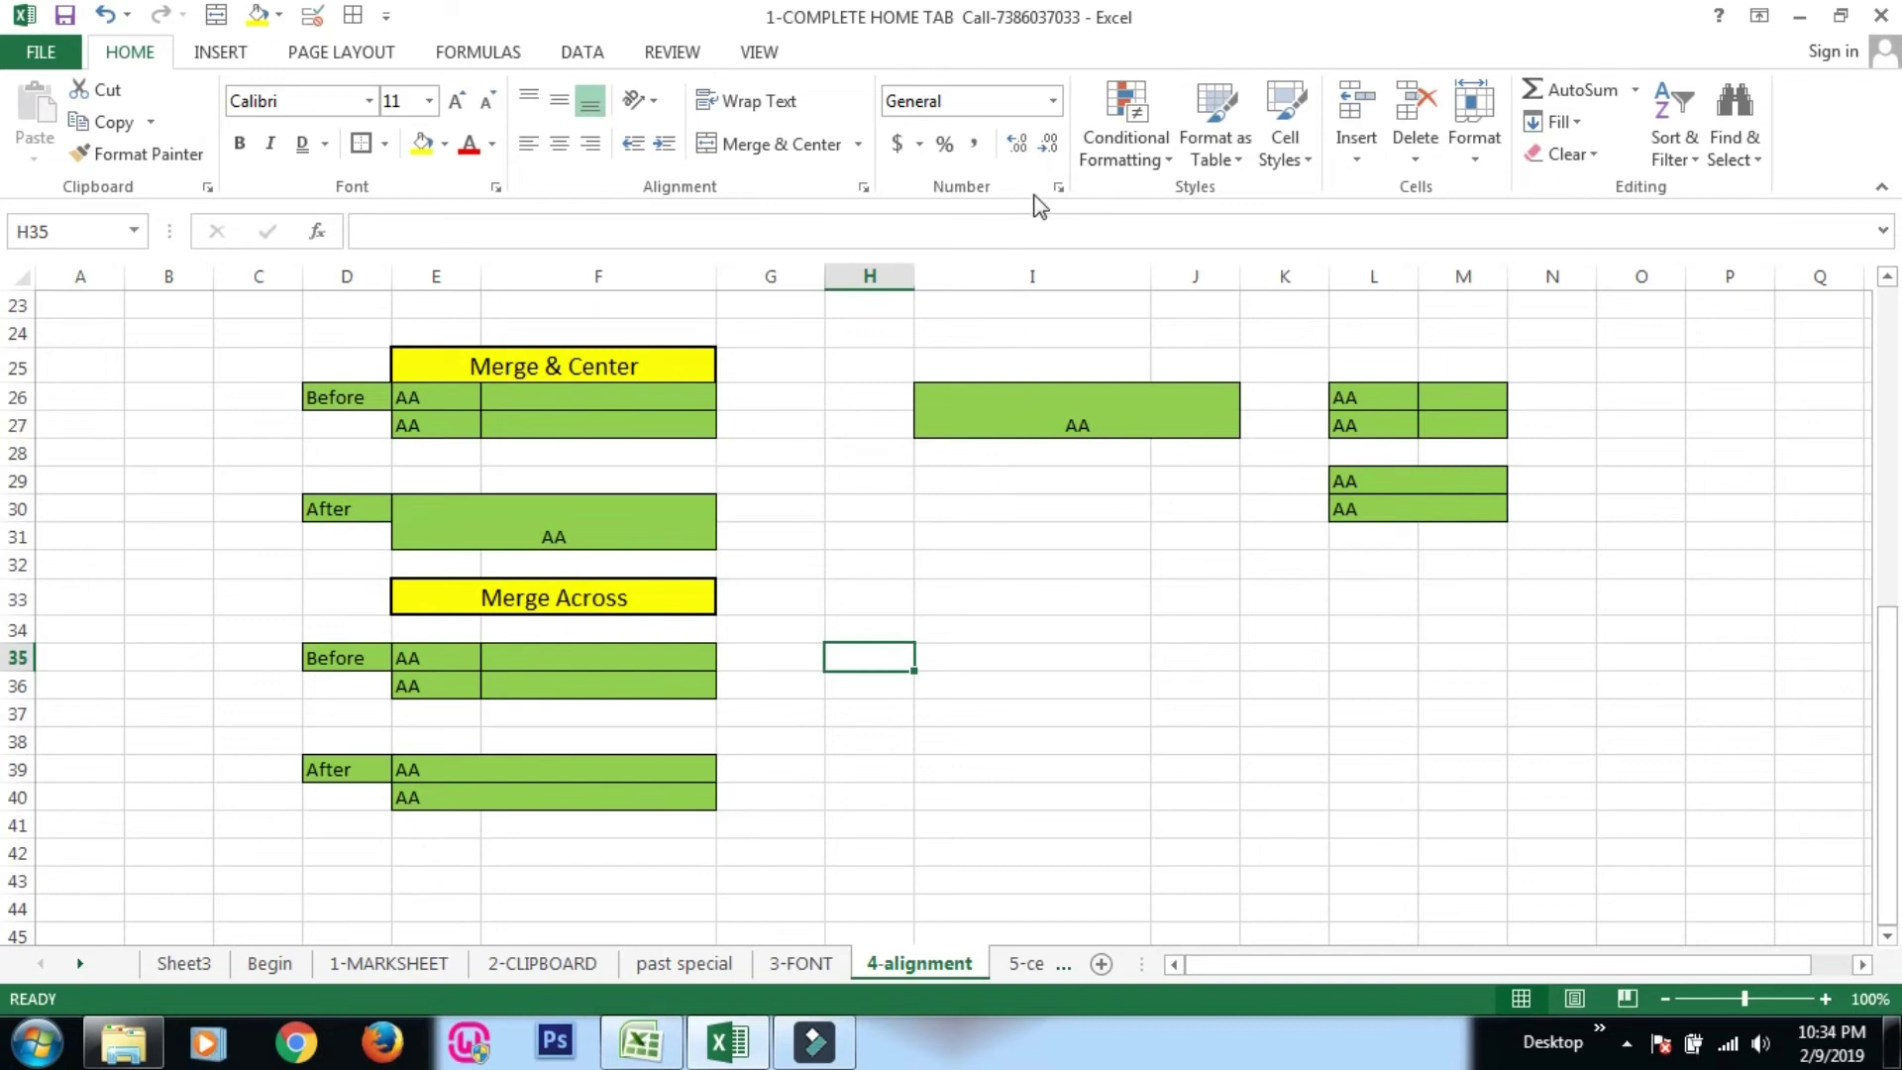
# - On the 5-cell format NUMBER sheet, enter 000301 beside Fraction in Y11, displaying 301
pyautogui.click(1032, 963)
pyautogui.hotkey('ctrl', '1')
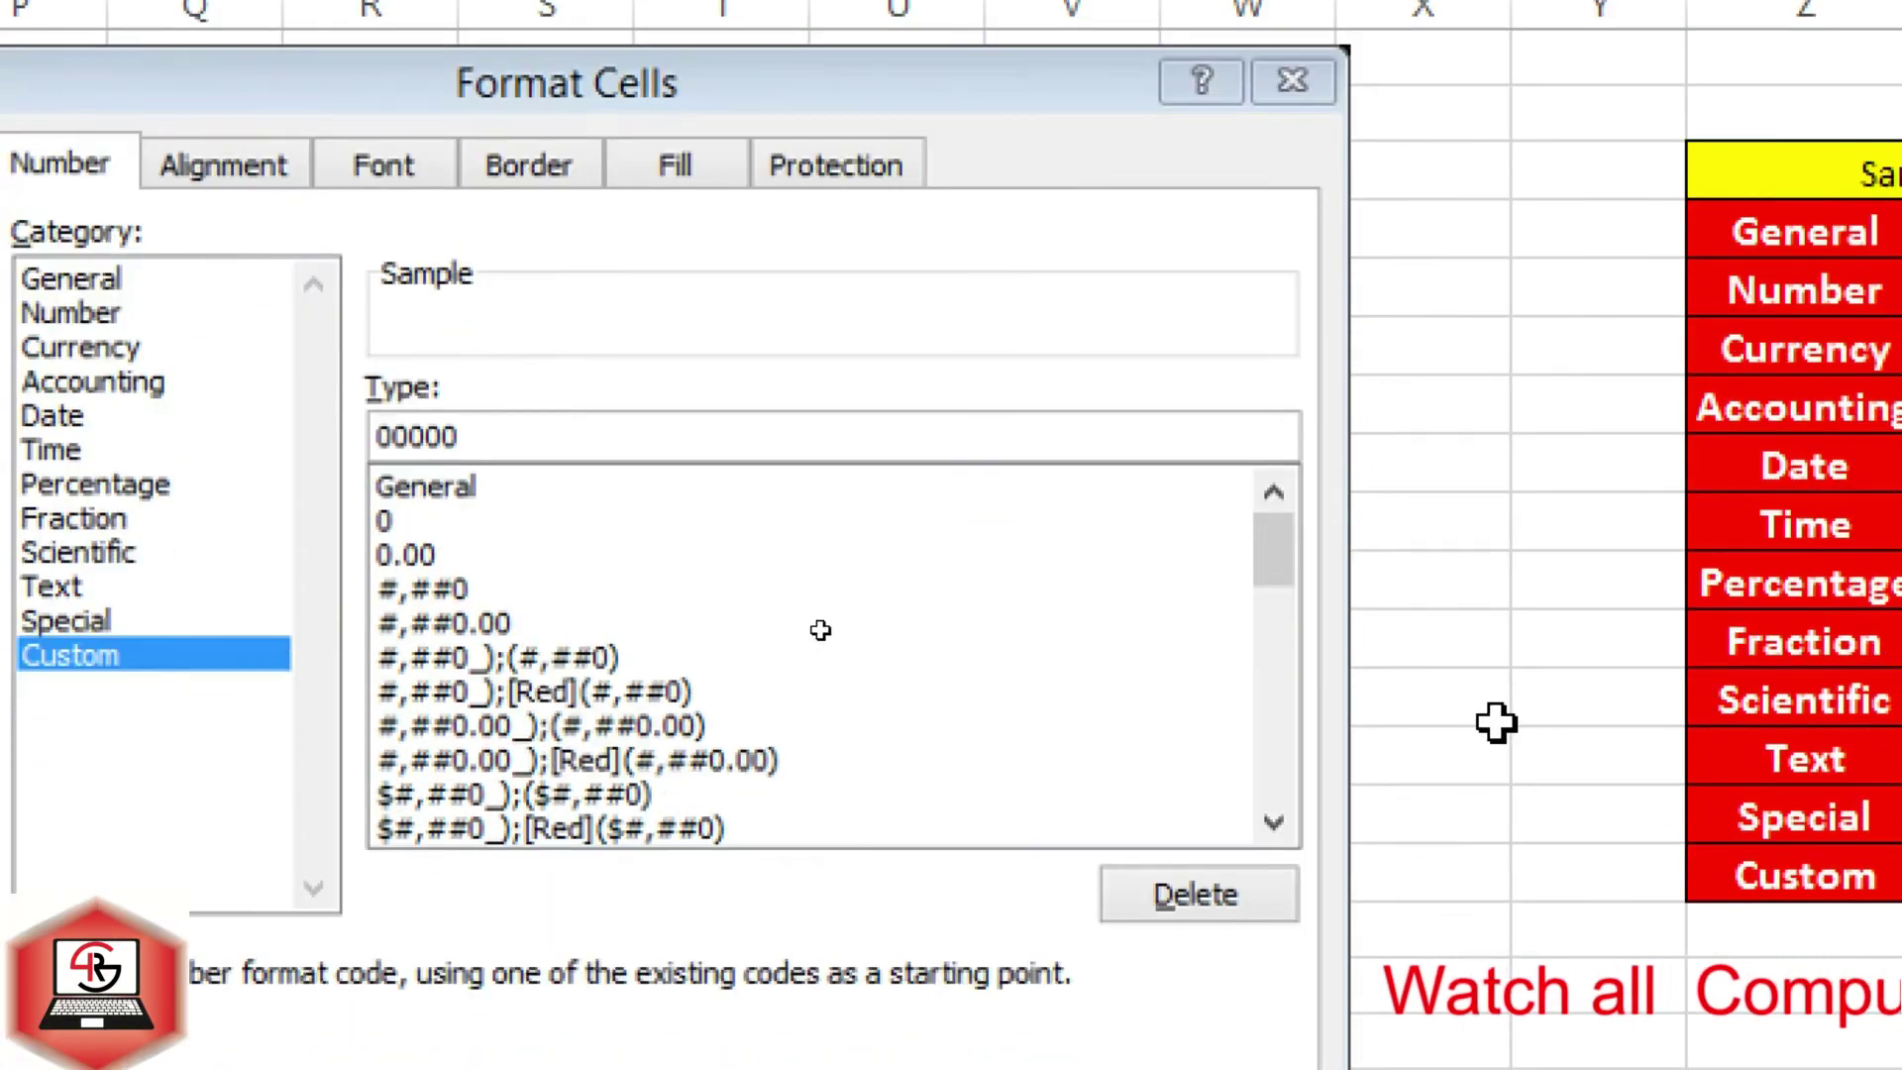
pyautogui.click(1521, 657)
pyautogui.write('000301')
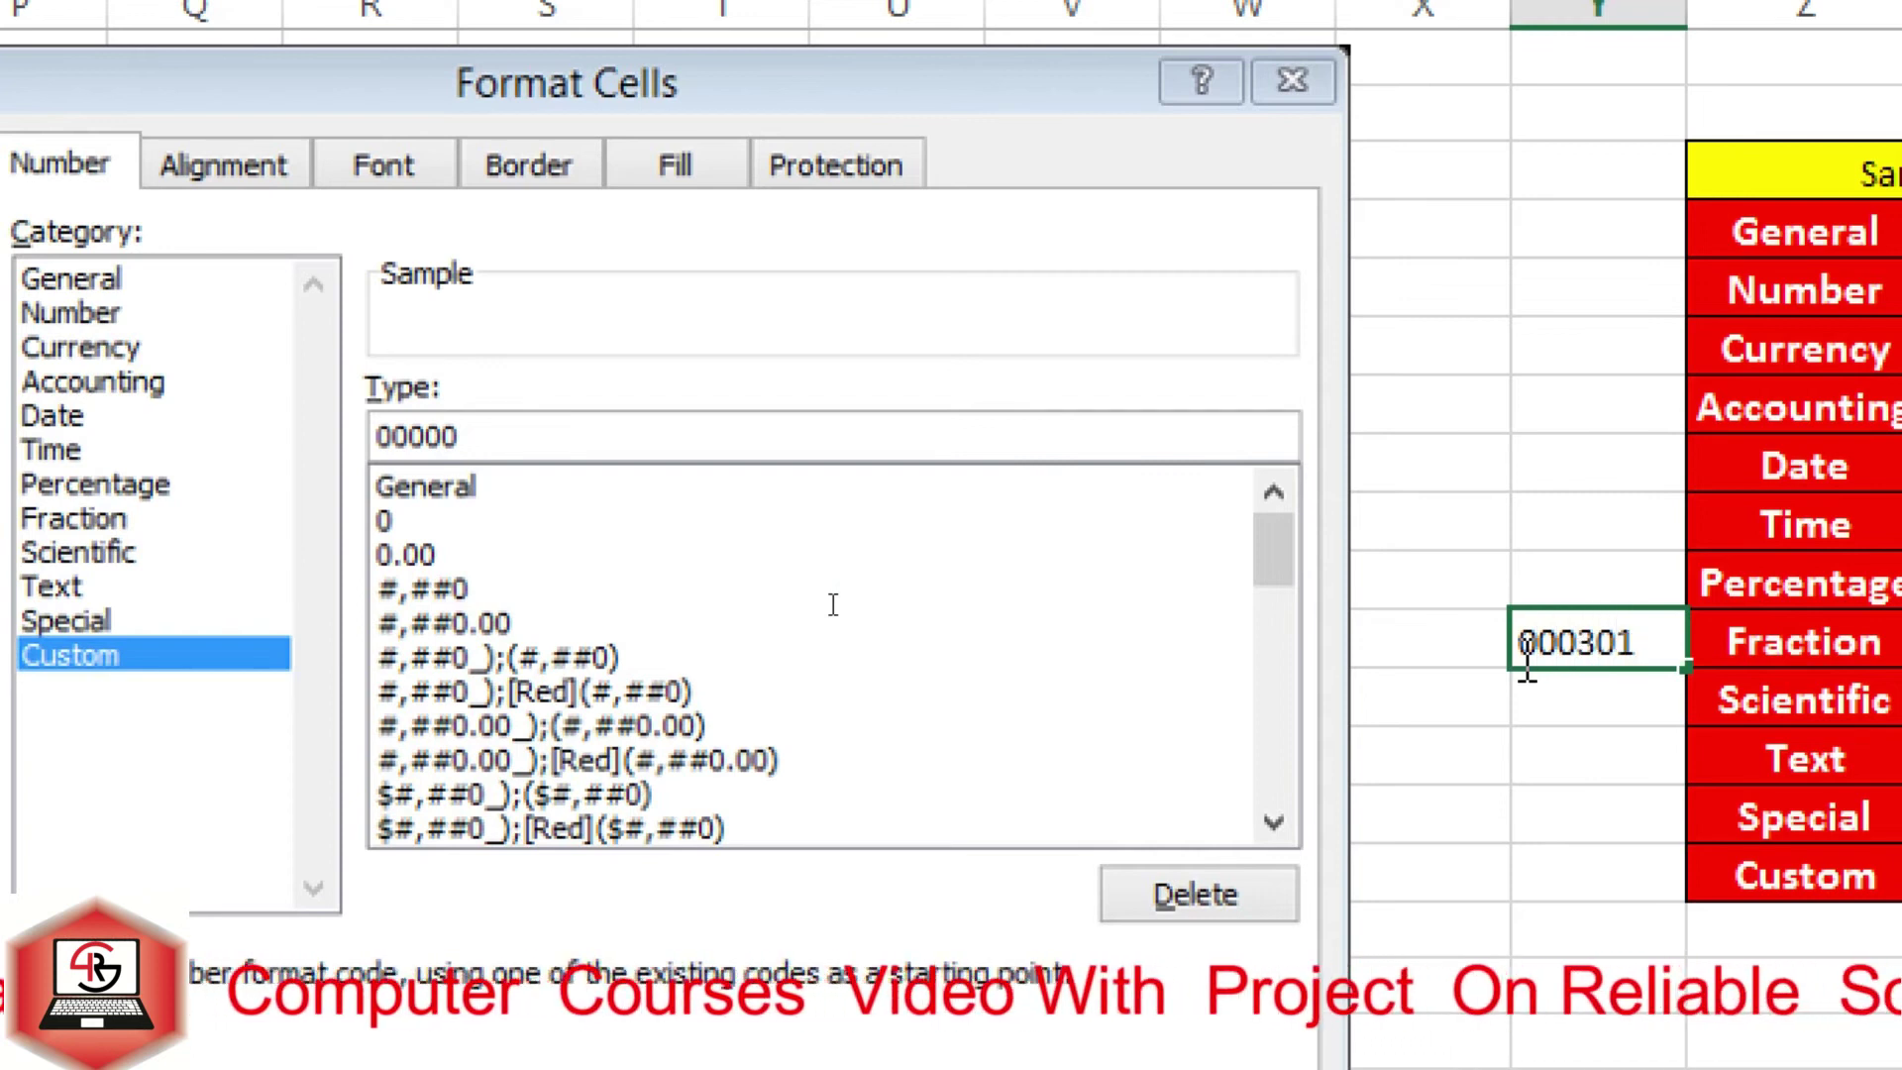
pyautogui.press('Return')
pyautogui.click(1574, 644)
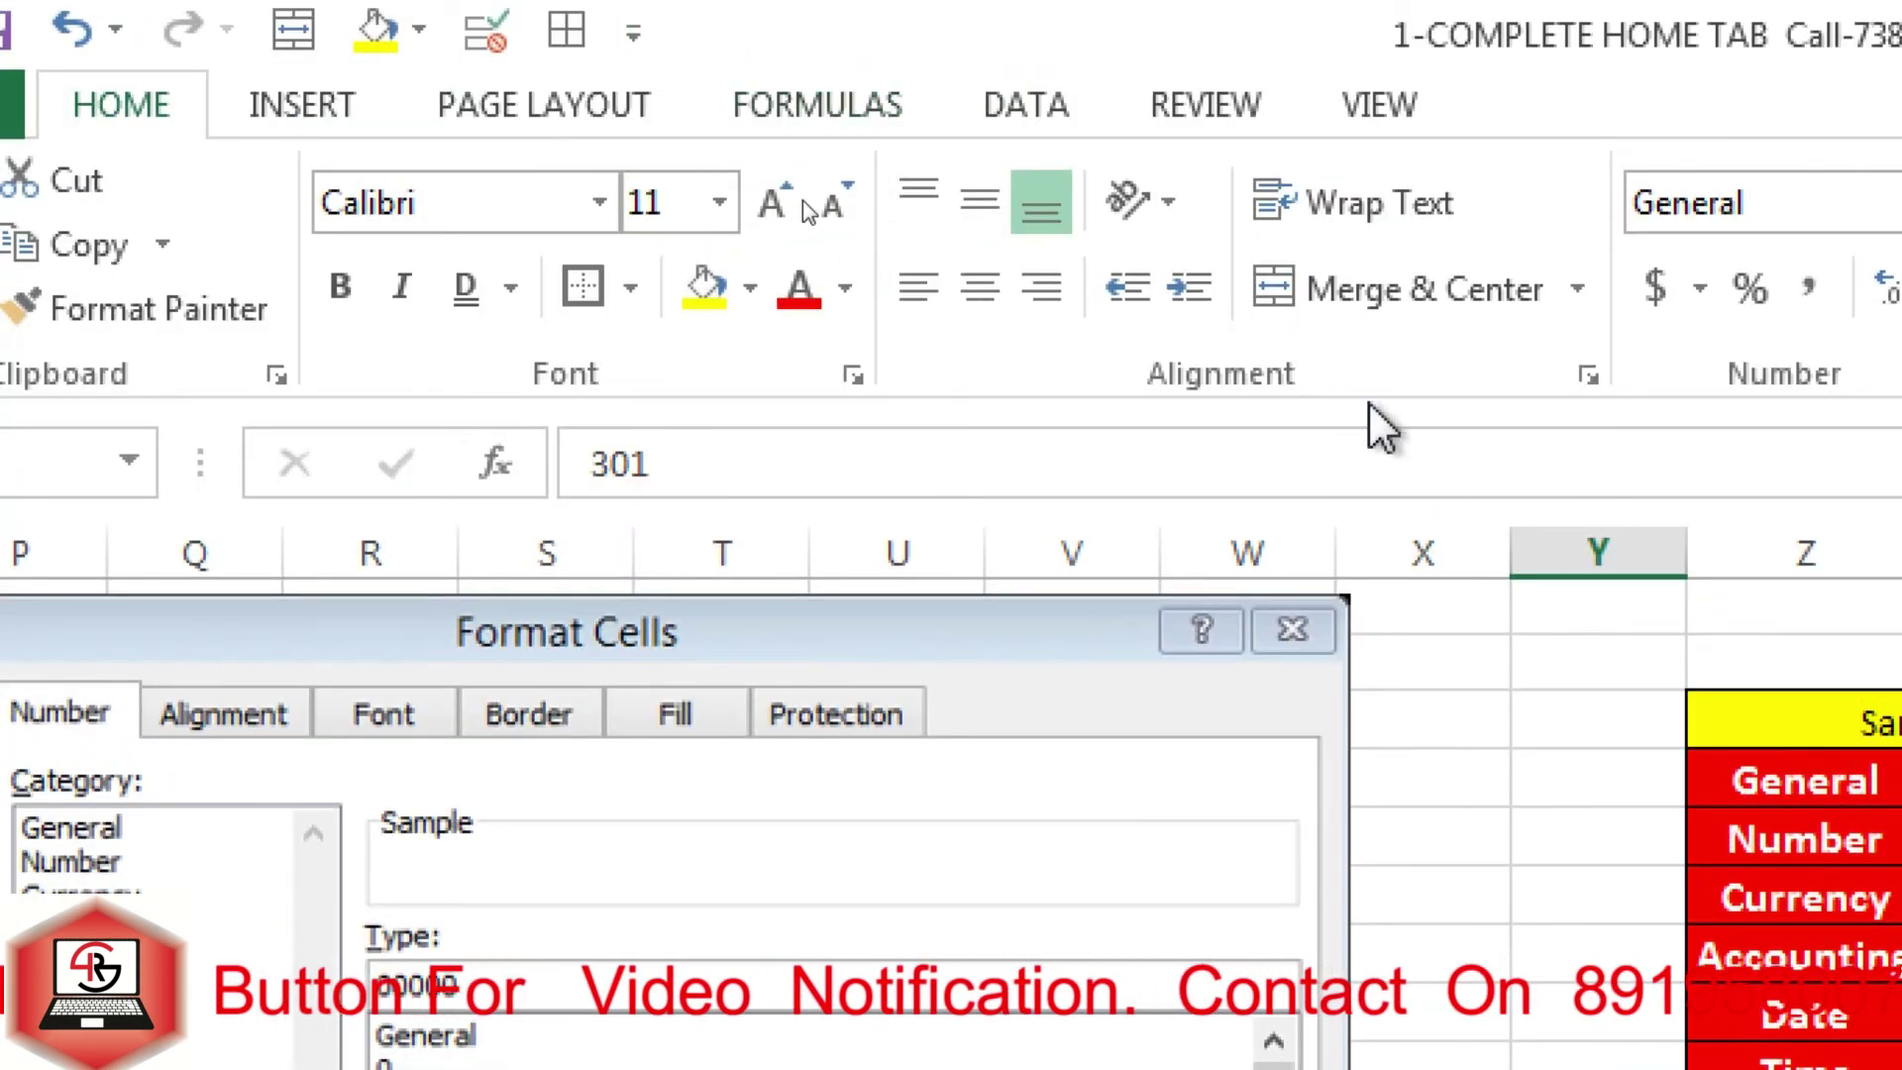
# - Open Format Cells for Y11 with the Number category selected on the Number tab
pyautogui.click(1585, 381)
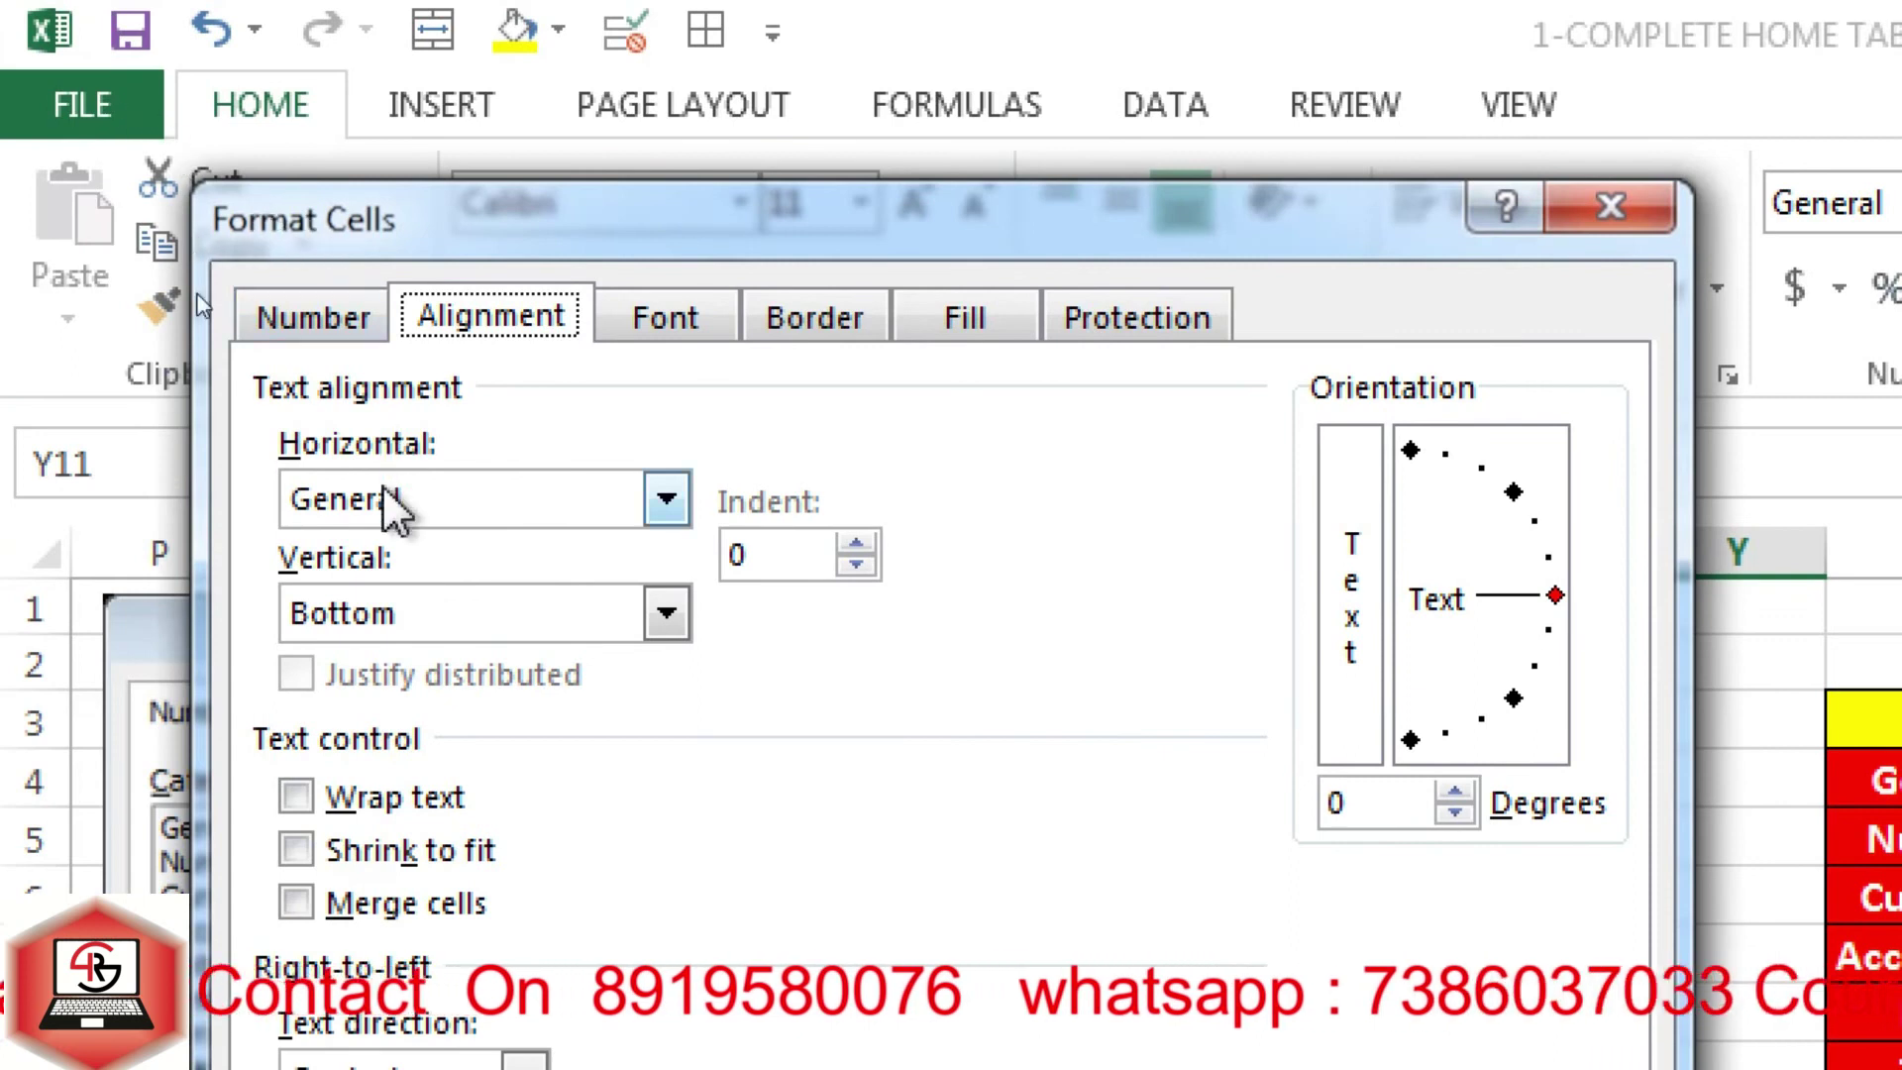
pyautogui.click(331, 339)
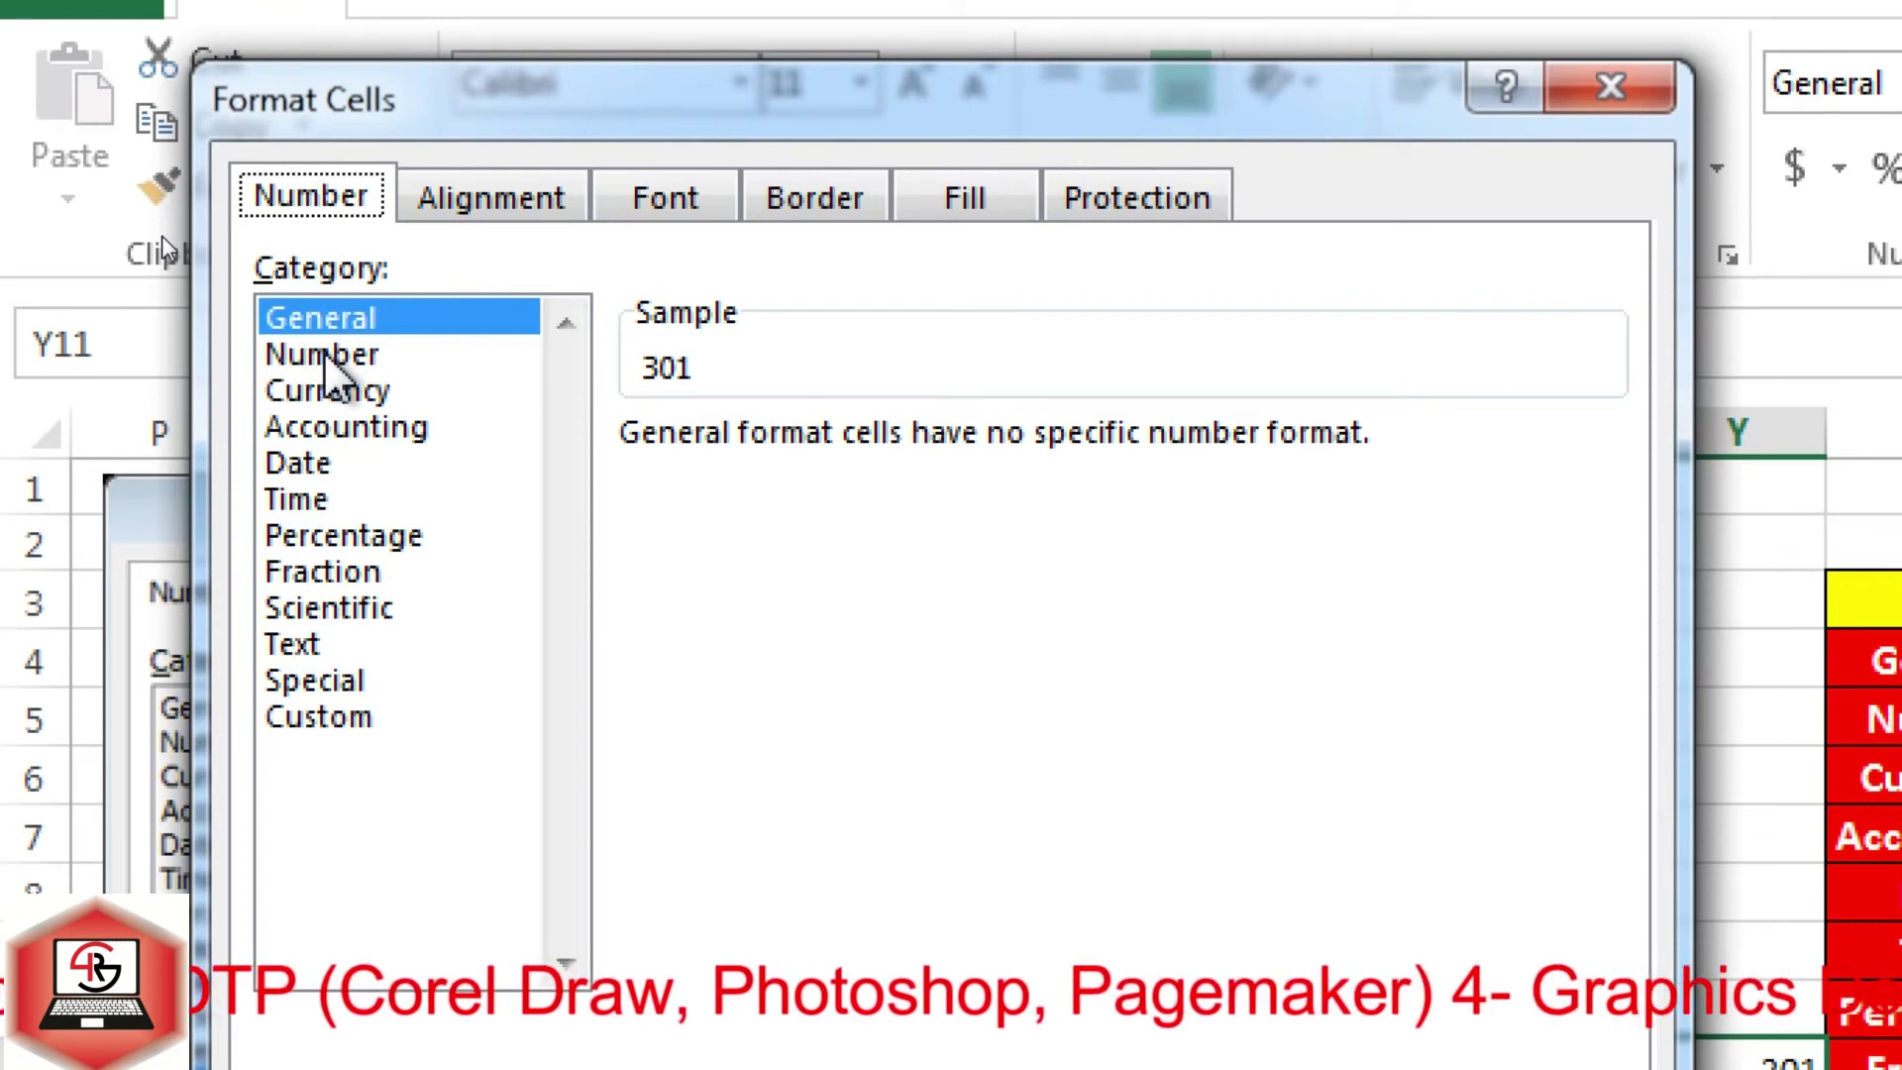
pyautogui.click(323, 354)
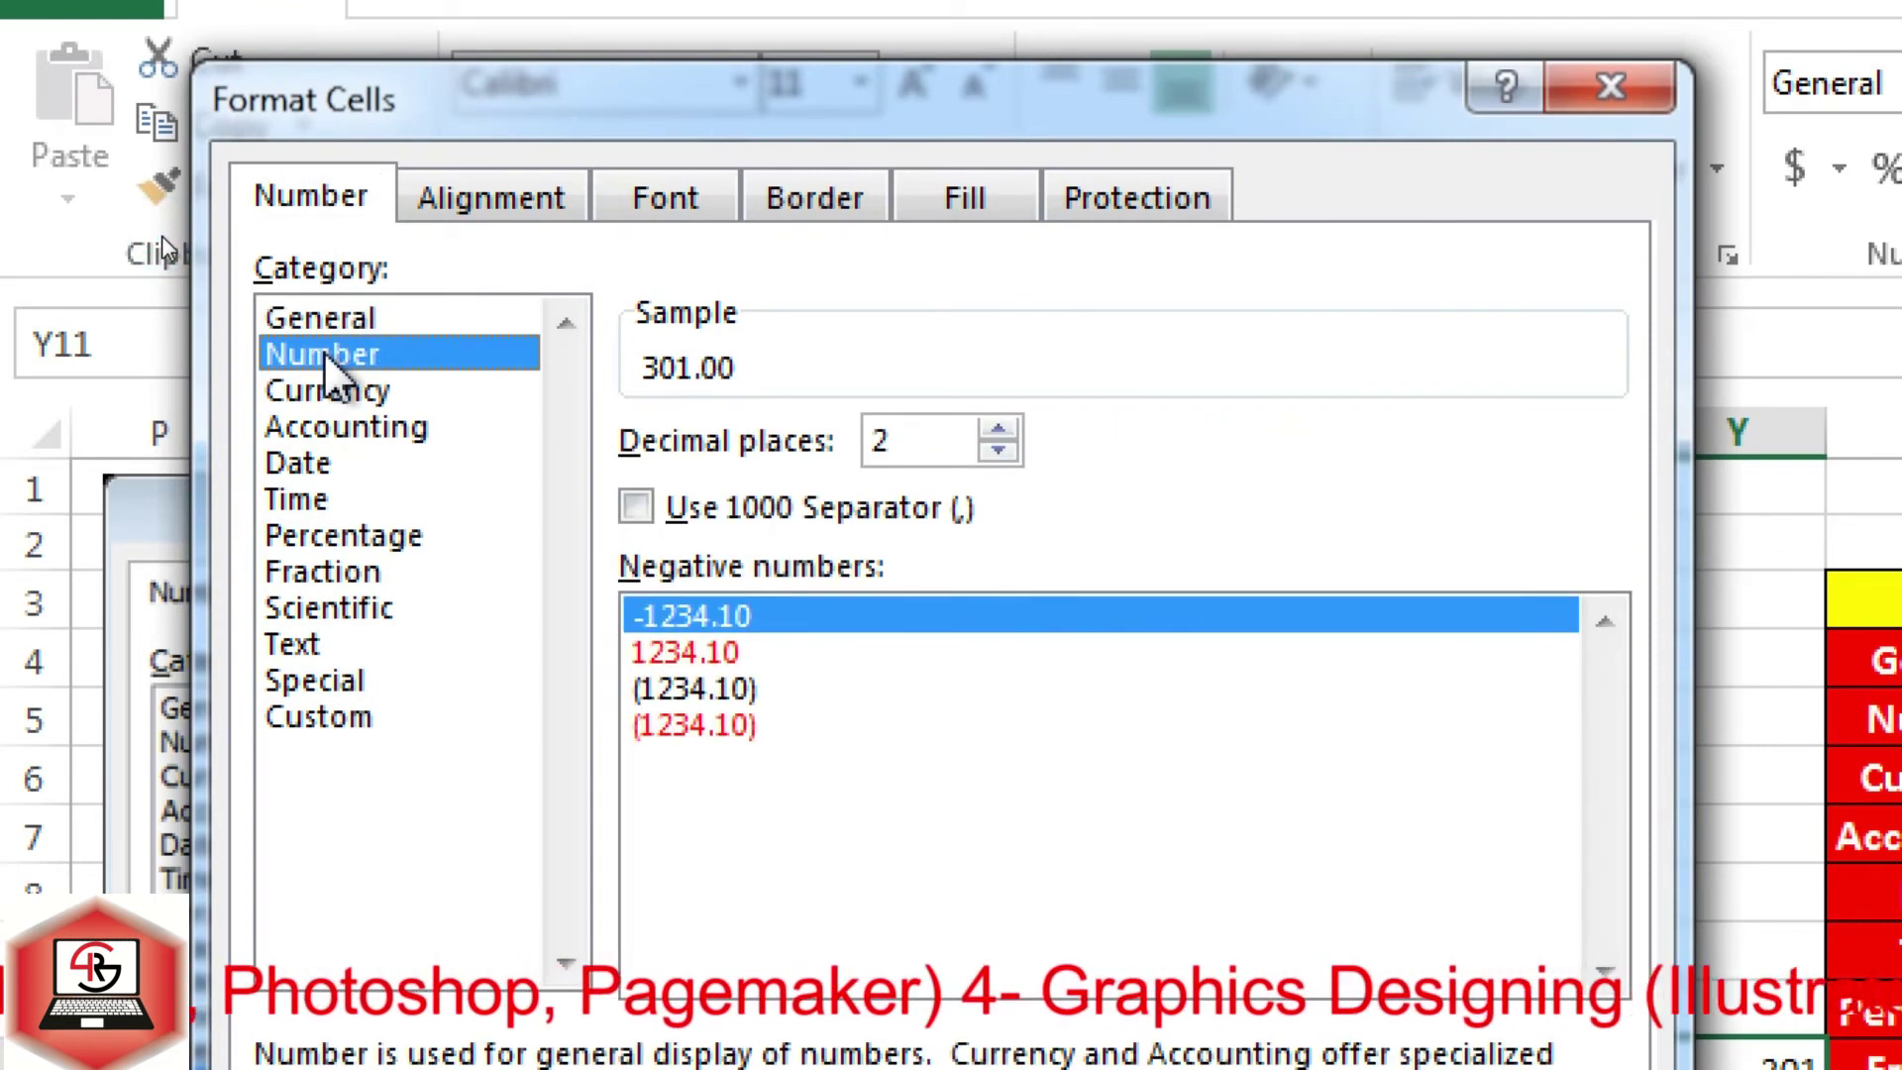
pyautogui.click(336, 318)
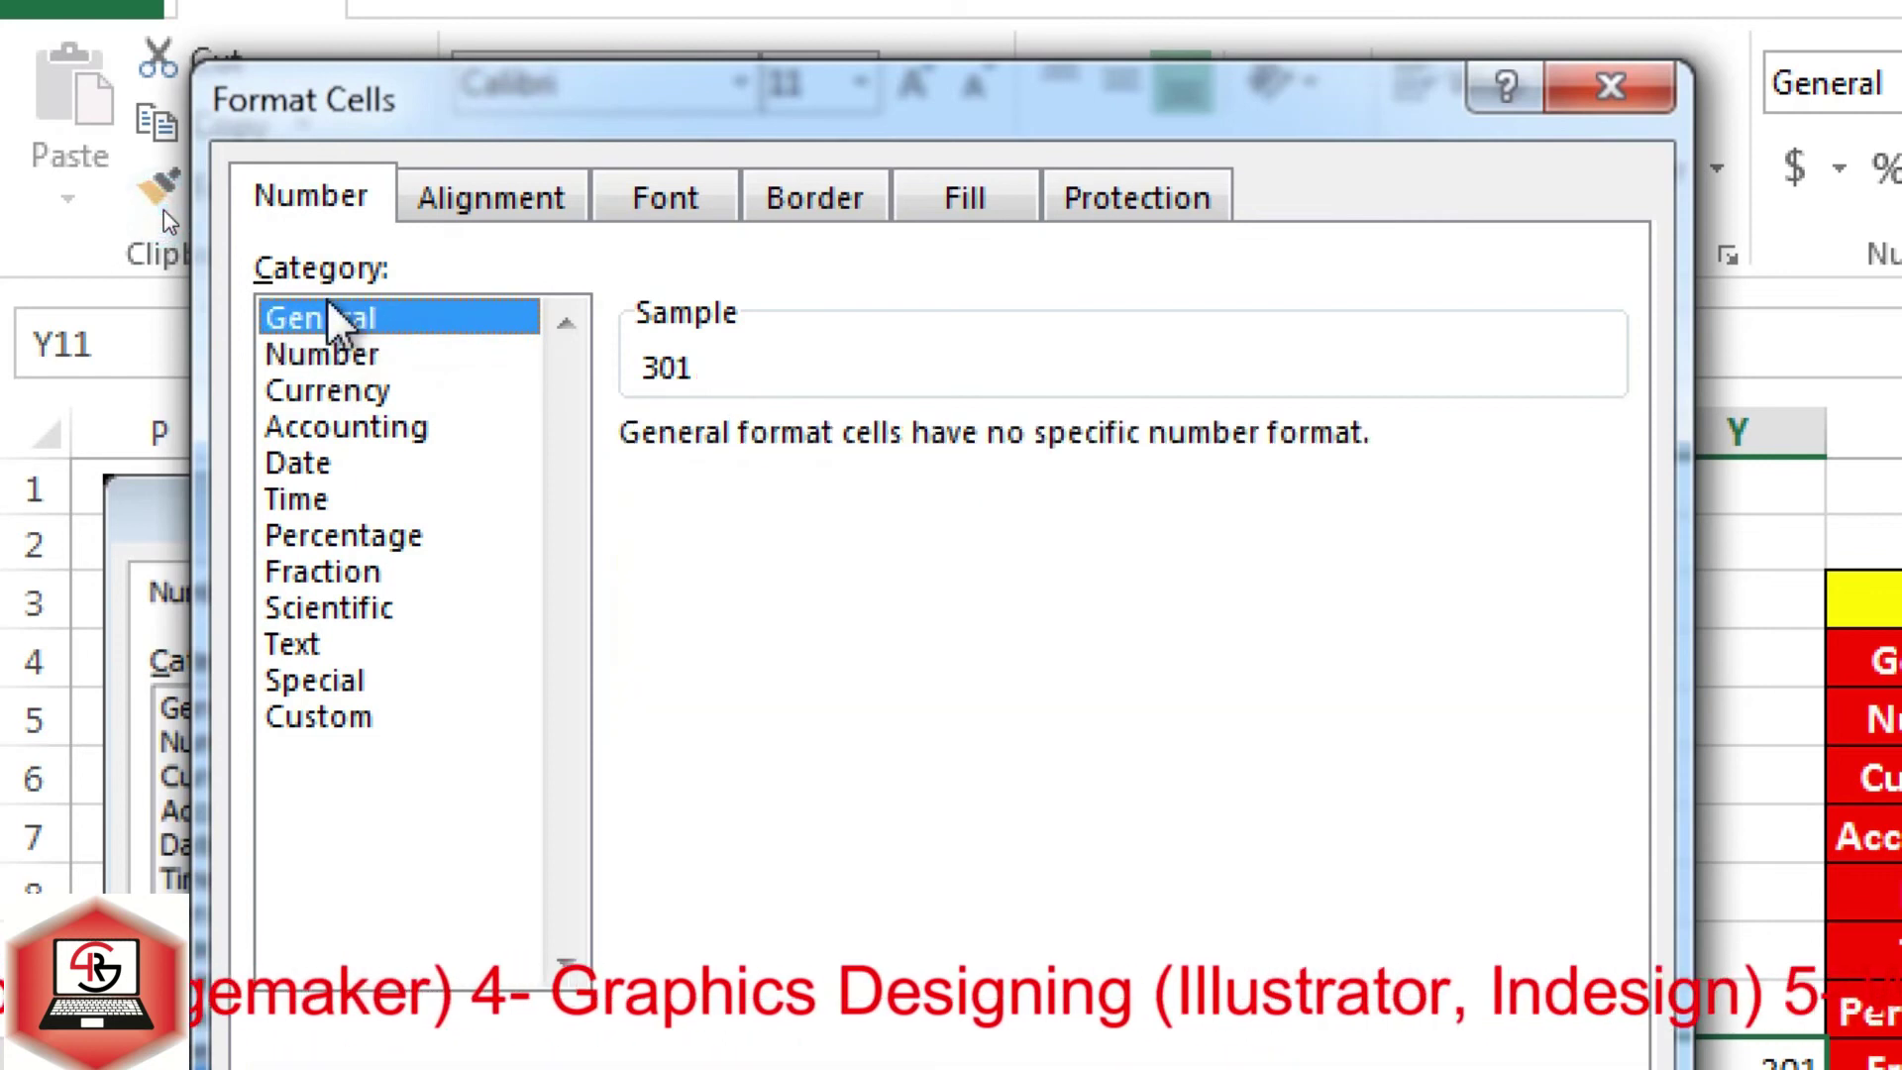
pyautogui.click(333, 356)
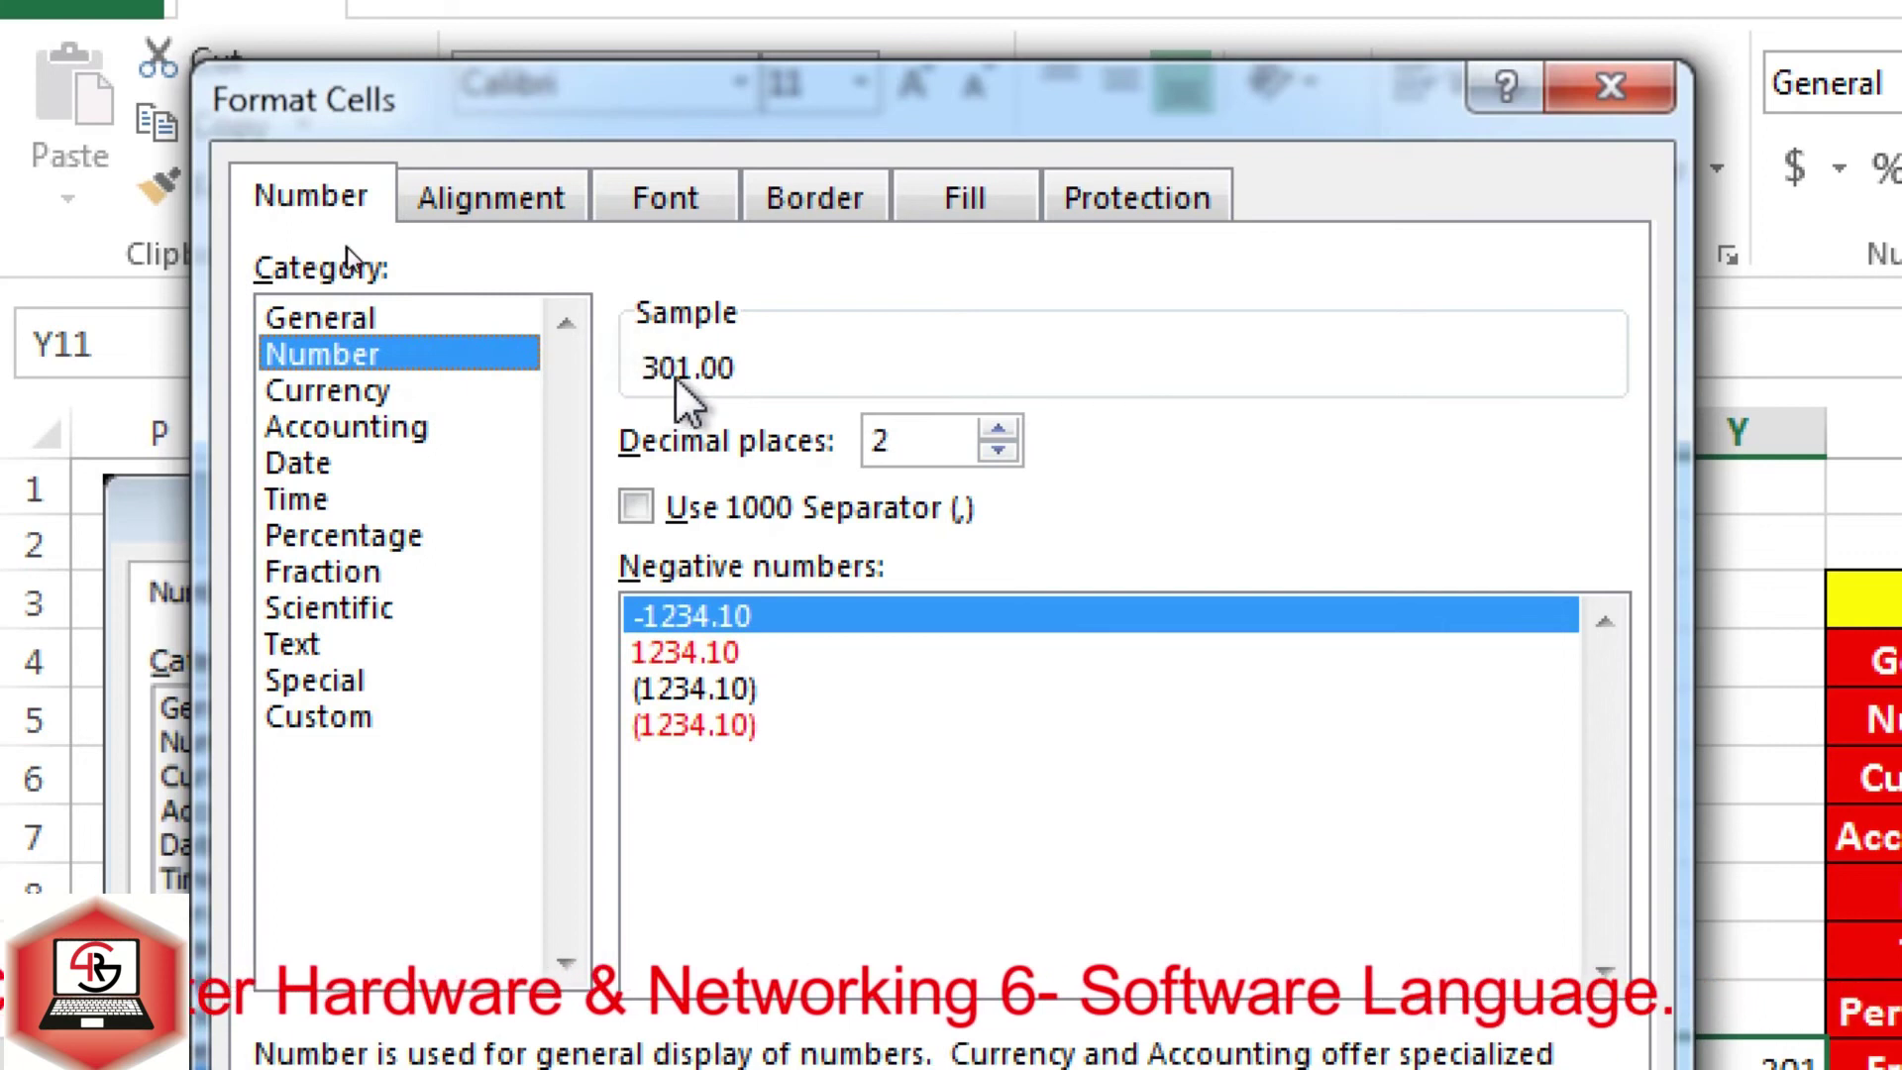
# - Lower the decimal places to 0, then raise them again to 3
pyautogui.click(999, 451)
pyautogui.click(998, 450)
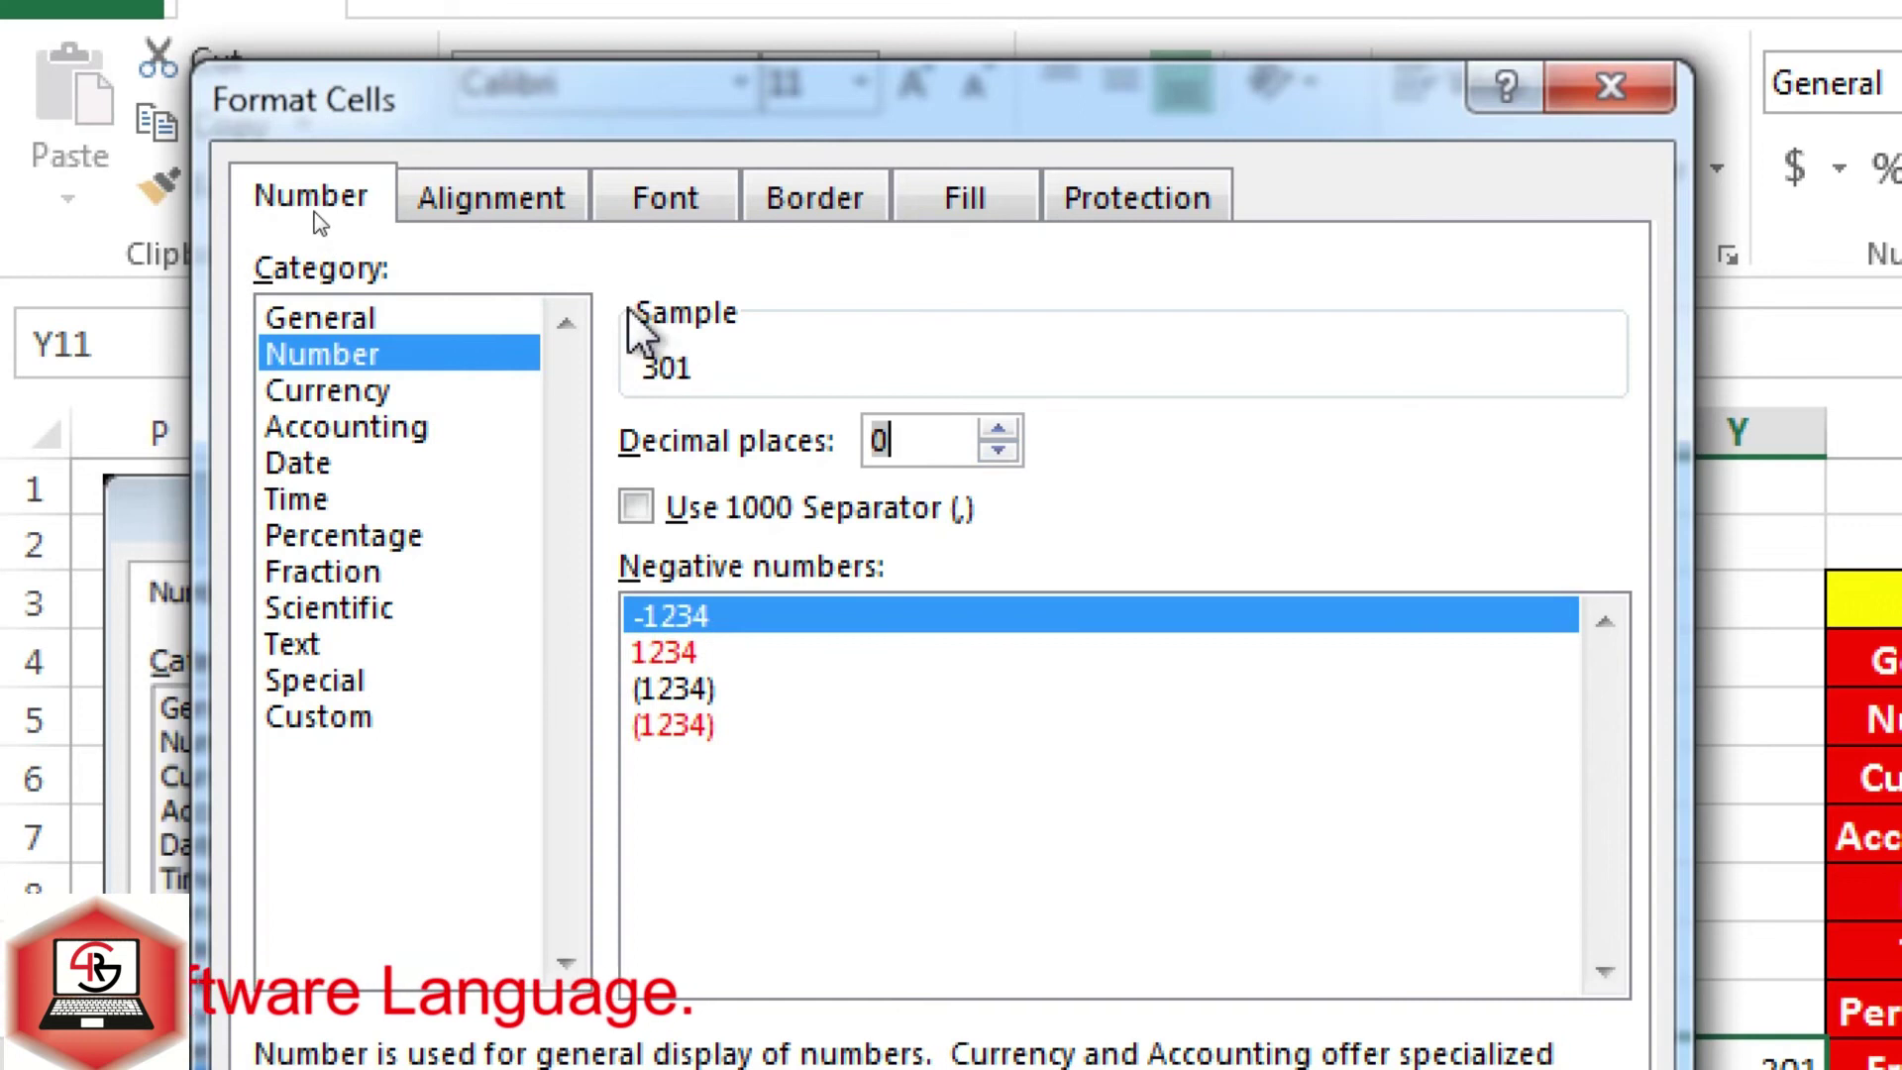
pyautogui.click(996, 433)
pyautogui.click(995, 433)
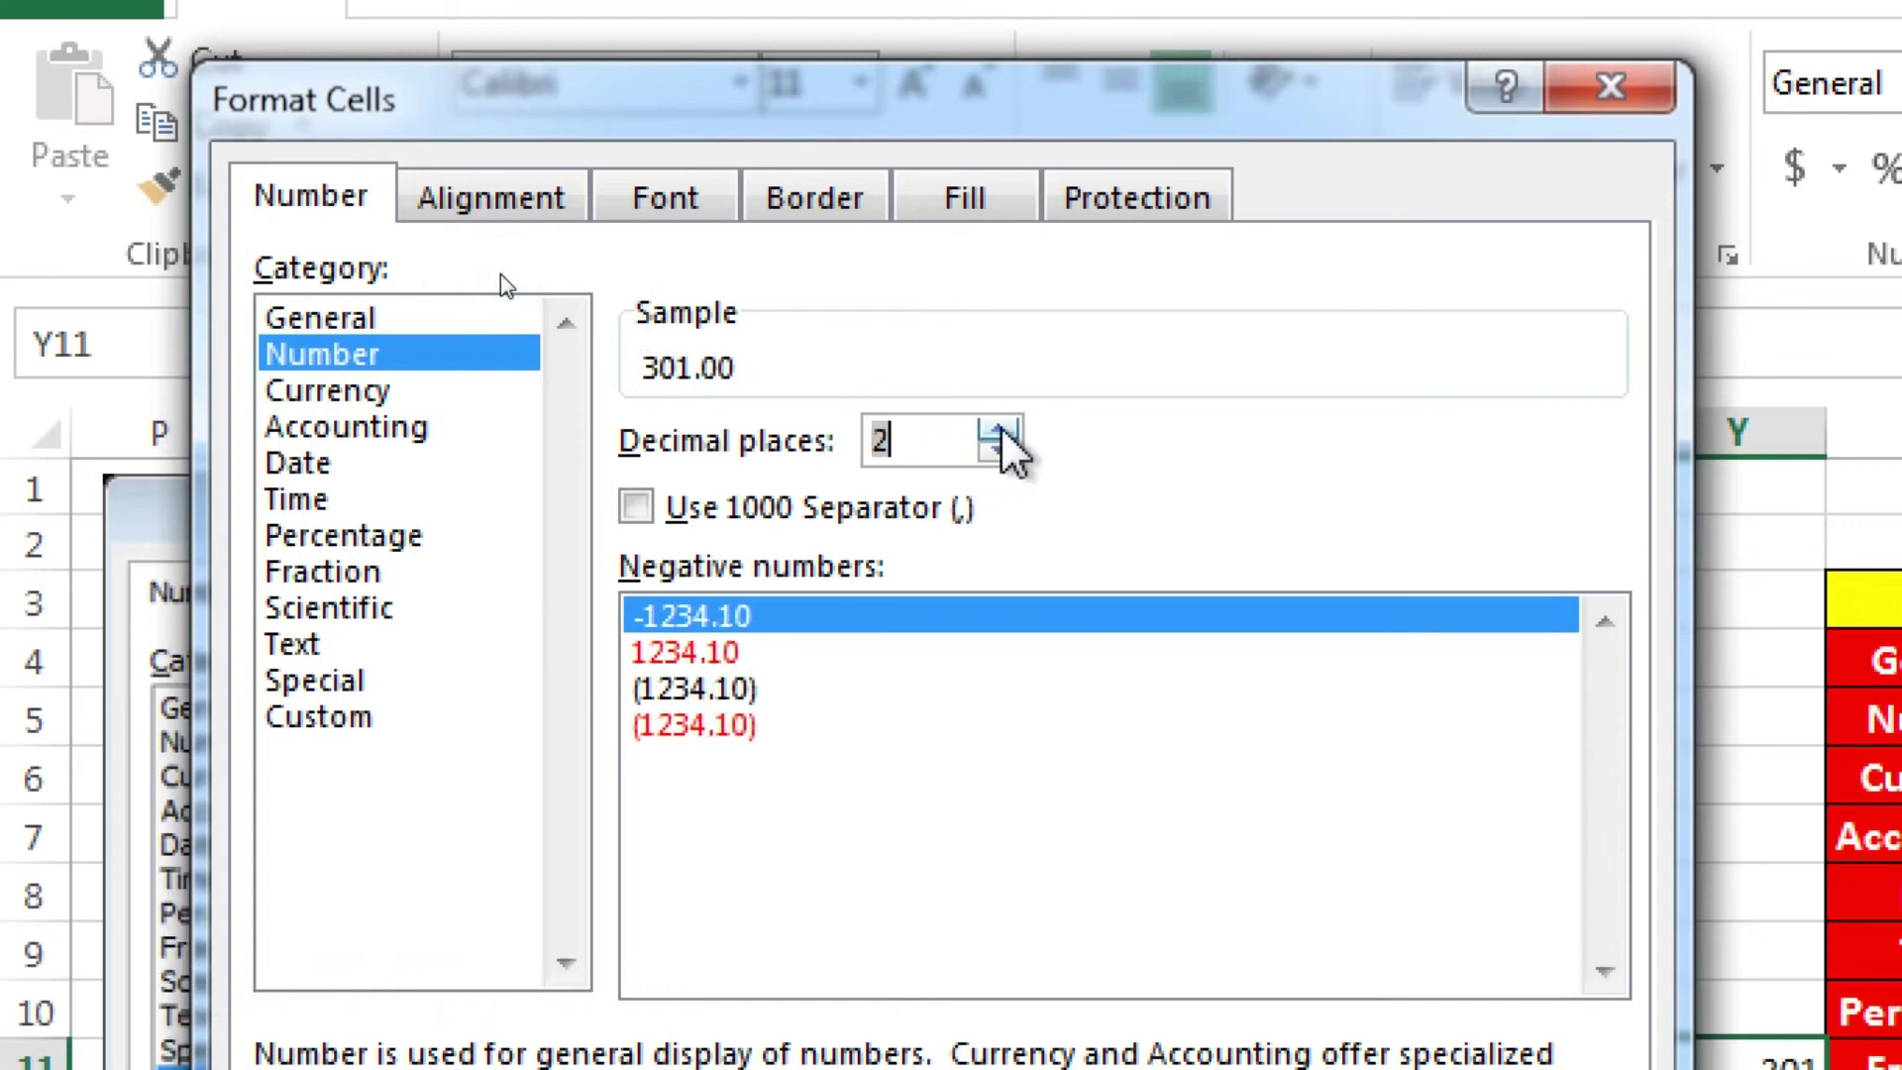
pyautogui.click(996, 433)
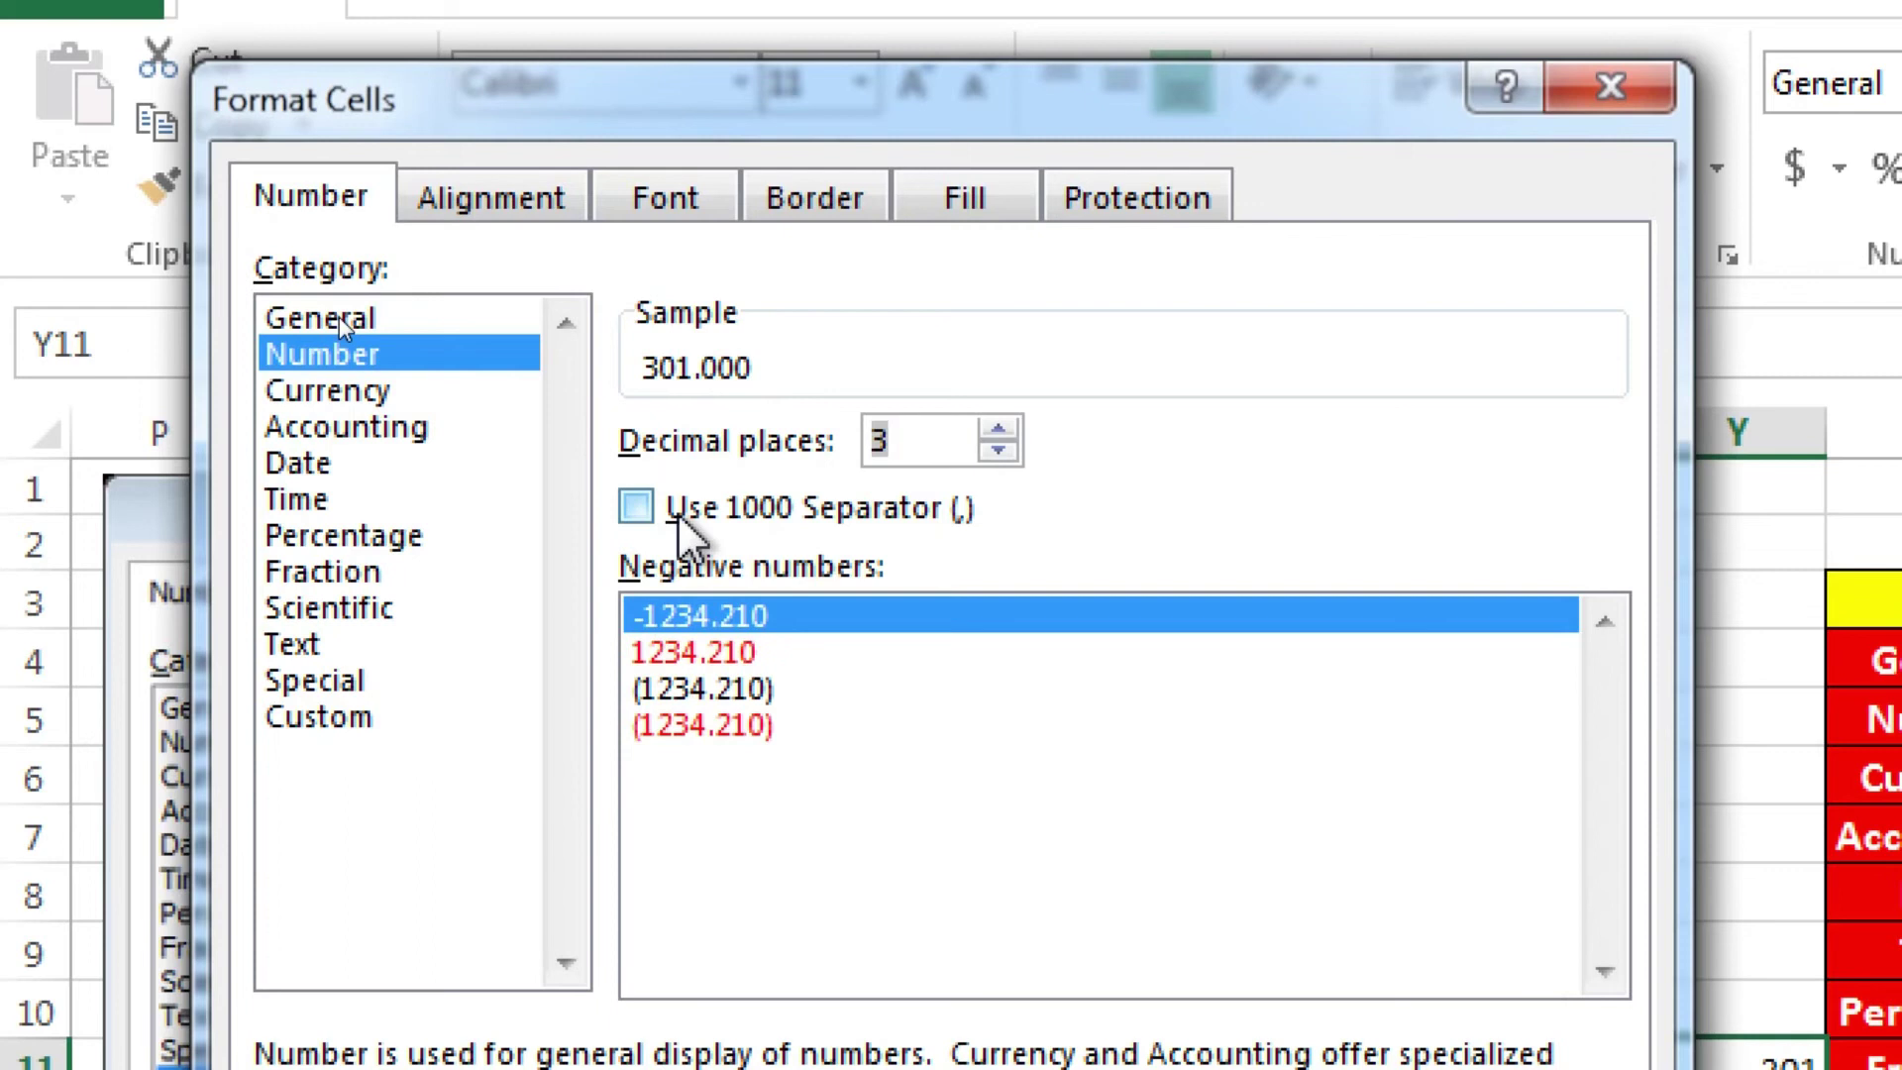
# - Toggle the 1000 separator off and back on for the 301 value
pyautogui.click(635, 506)
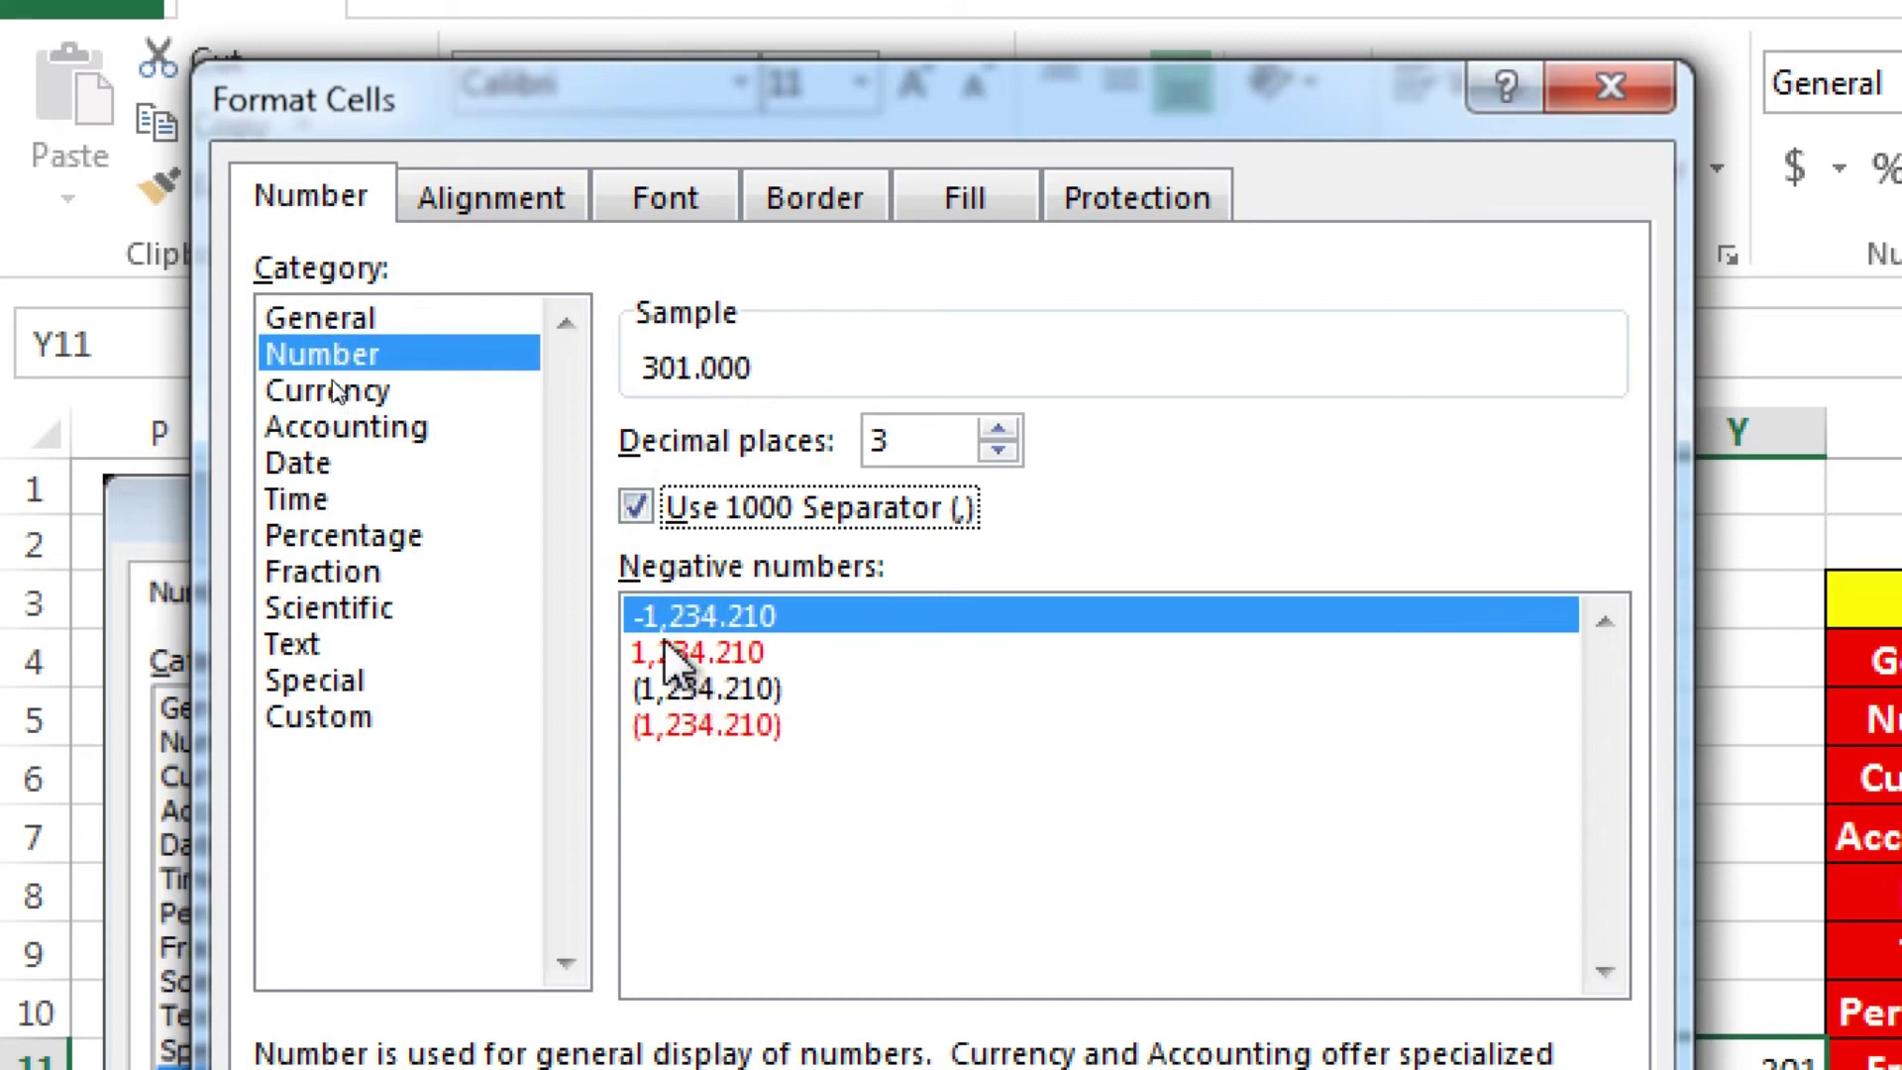
pyautogui.click(638, 507)
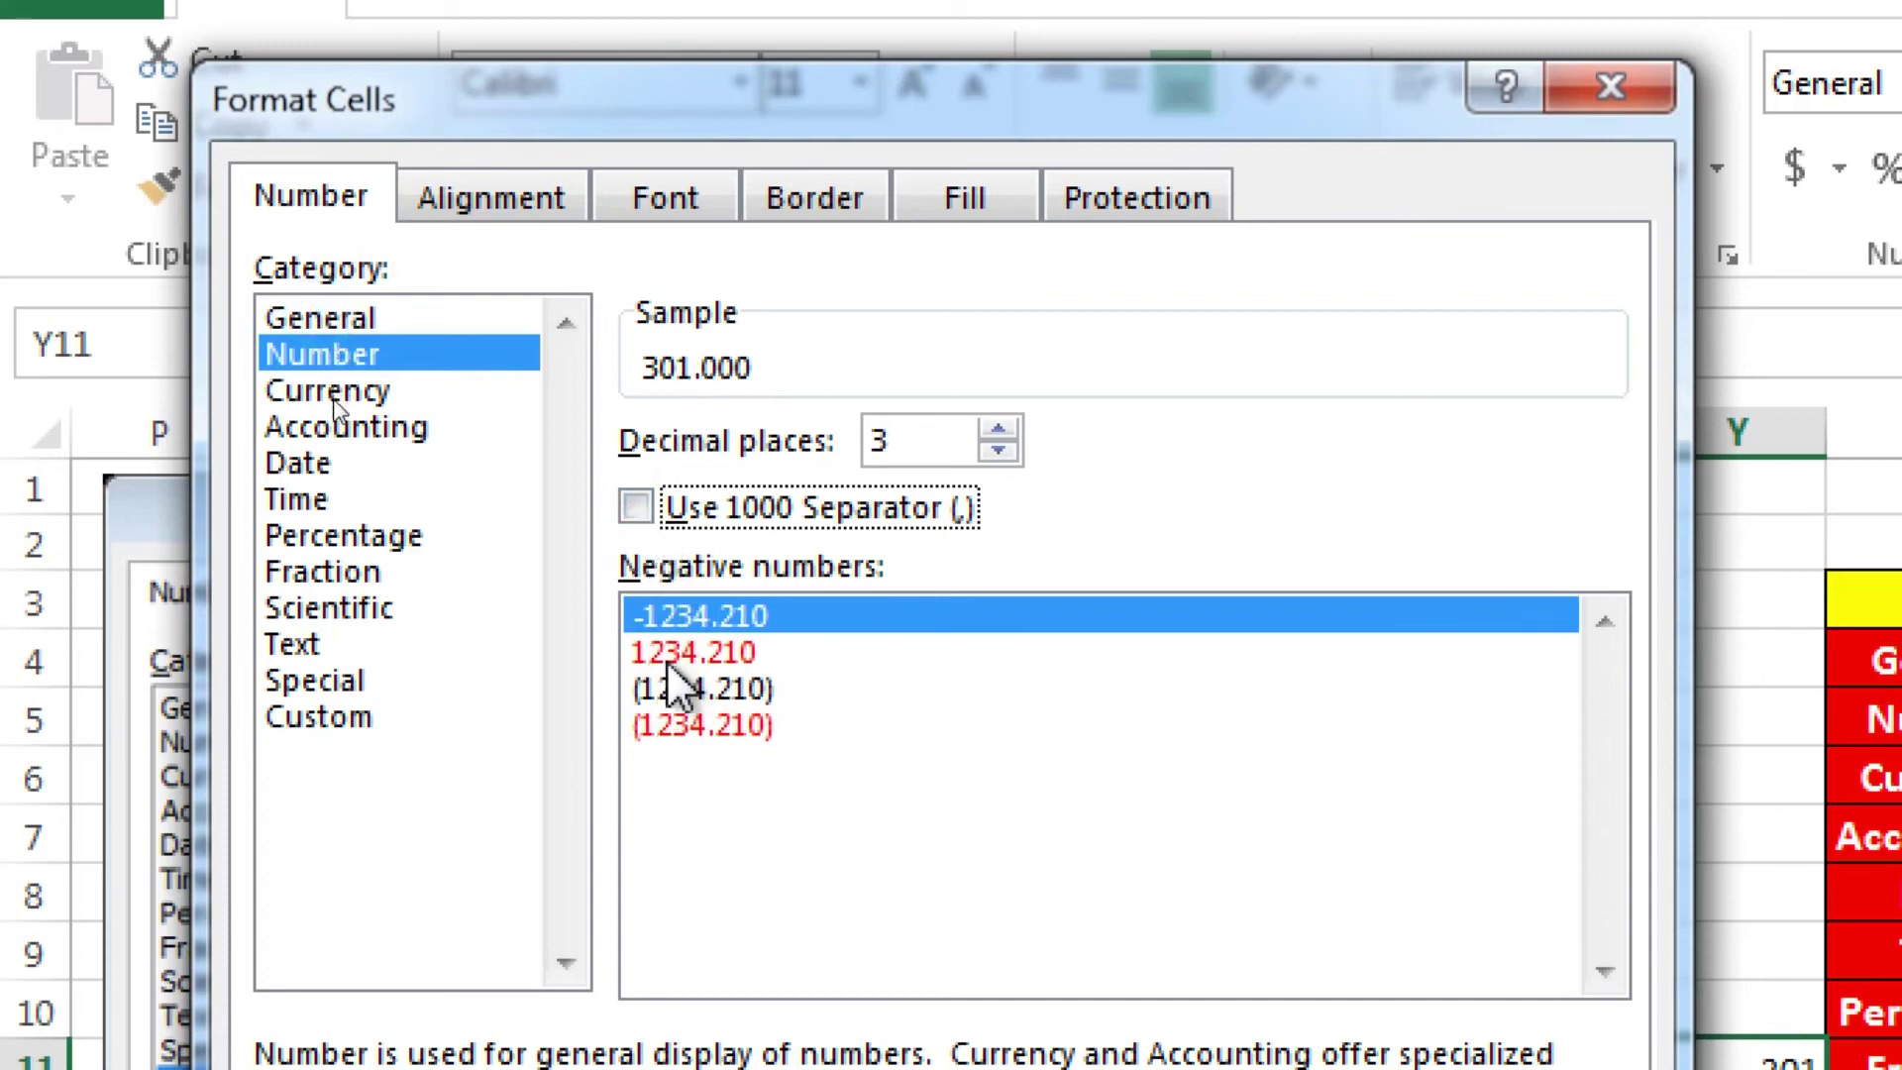
pyautogui.click(638, 507)
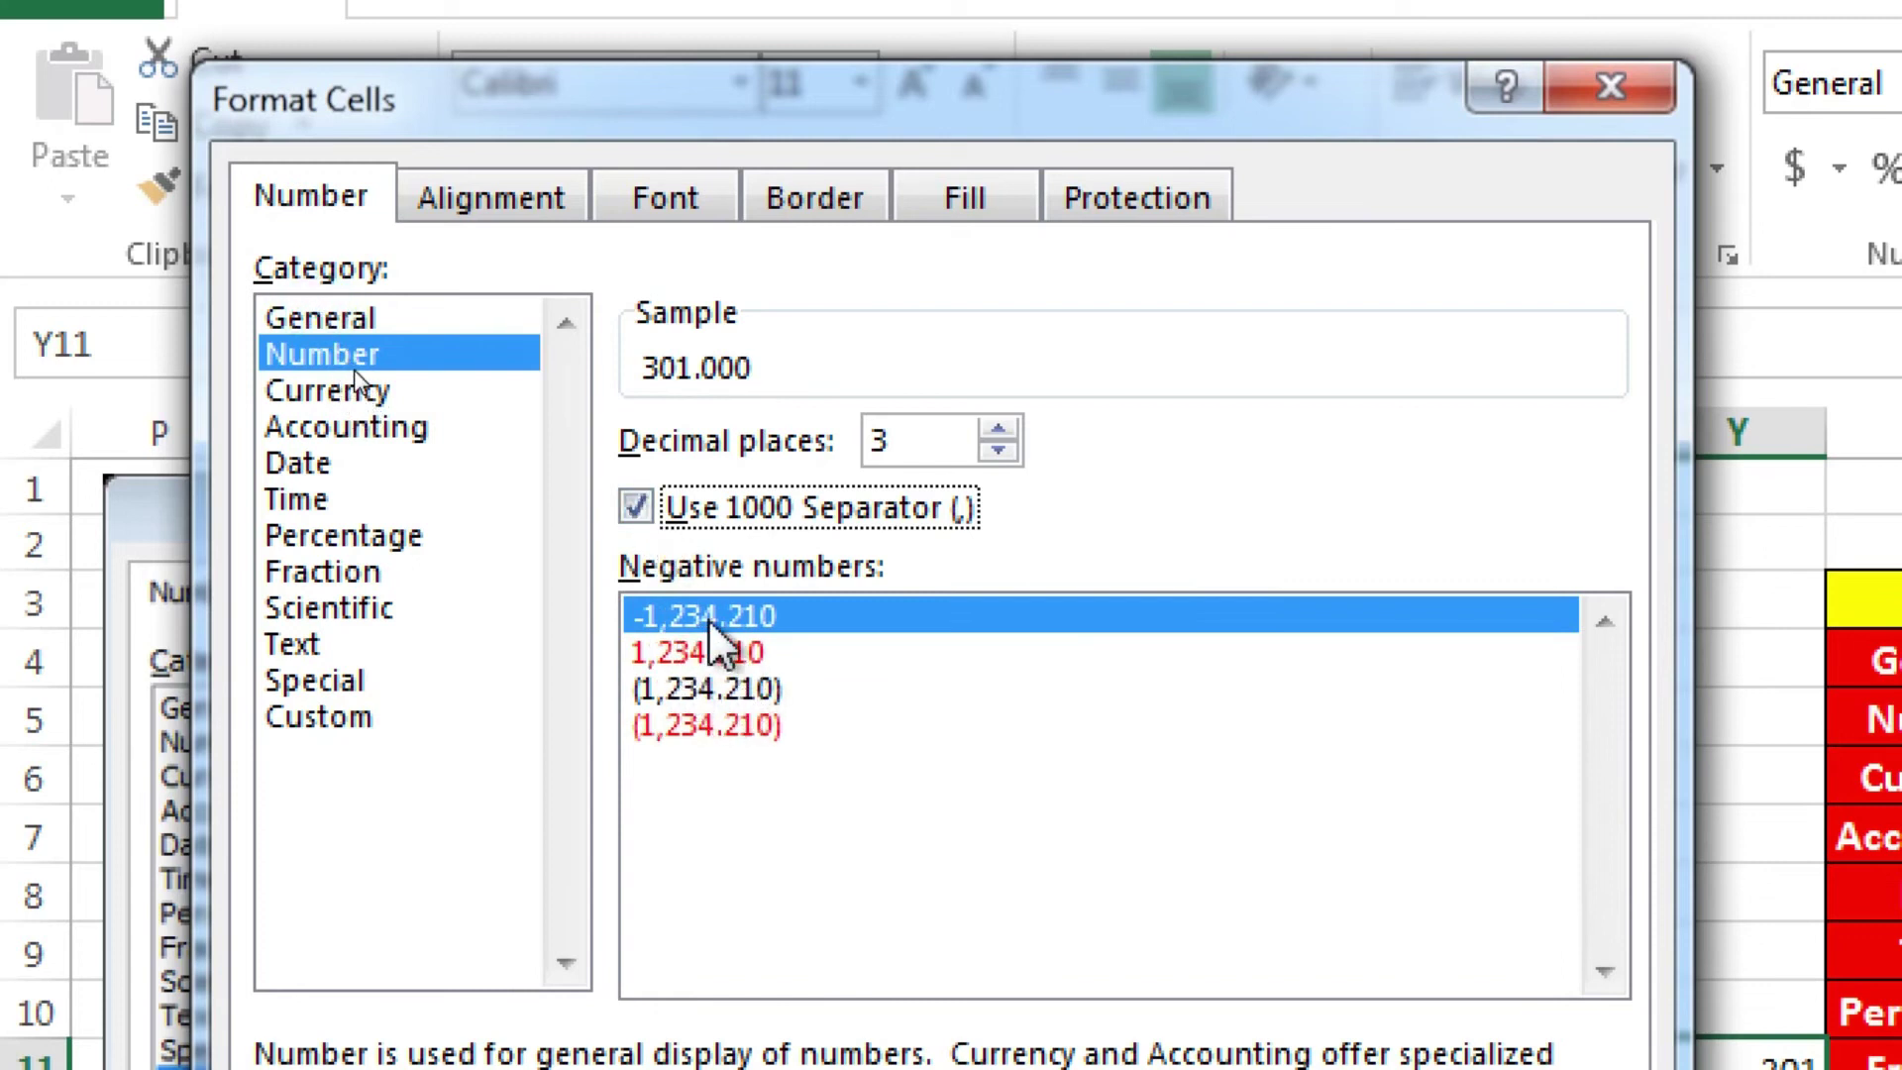
# - Try each negative-number style, ending on plain parentheses (1,234.210)
pyautogui.click(753, 902)
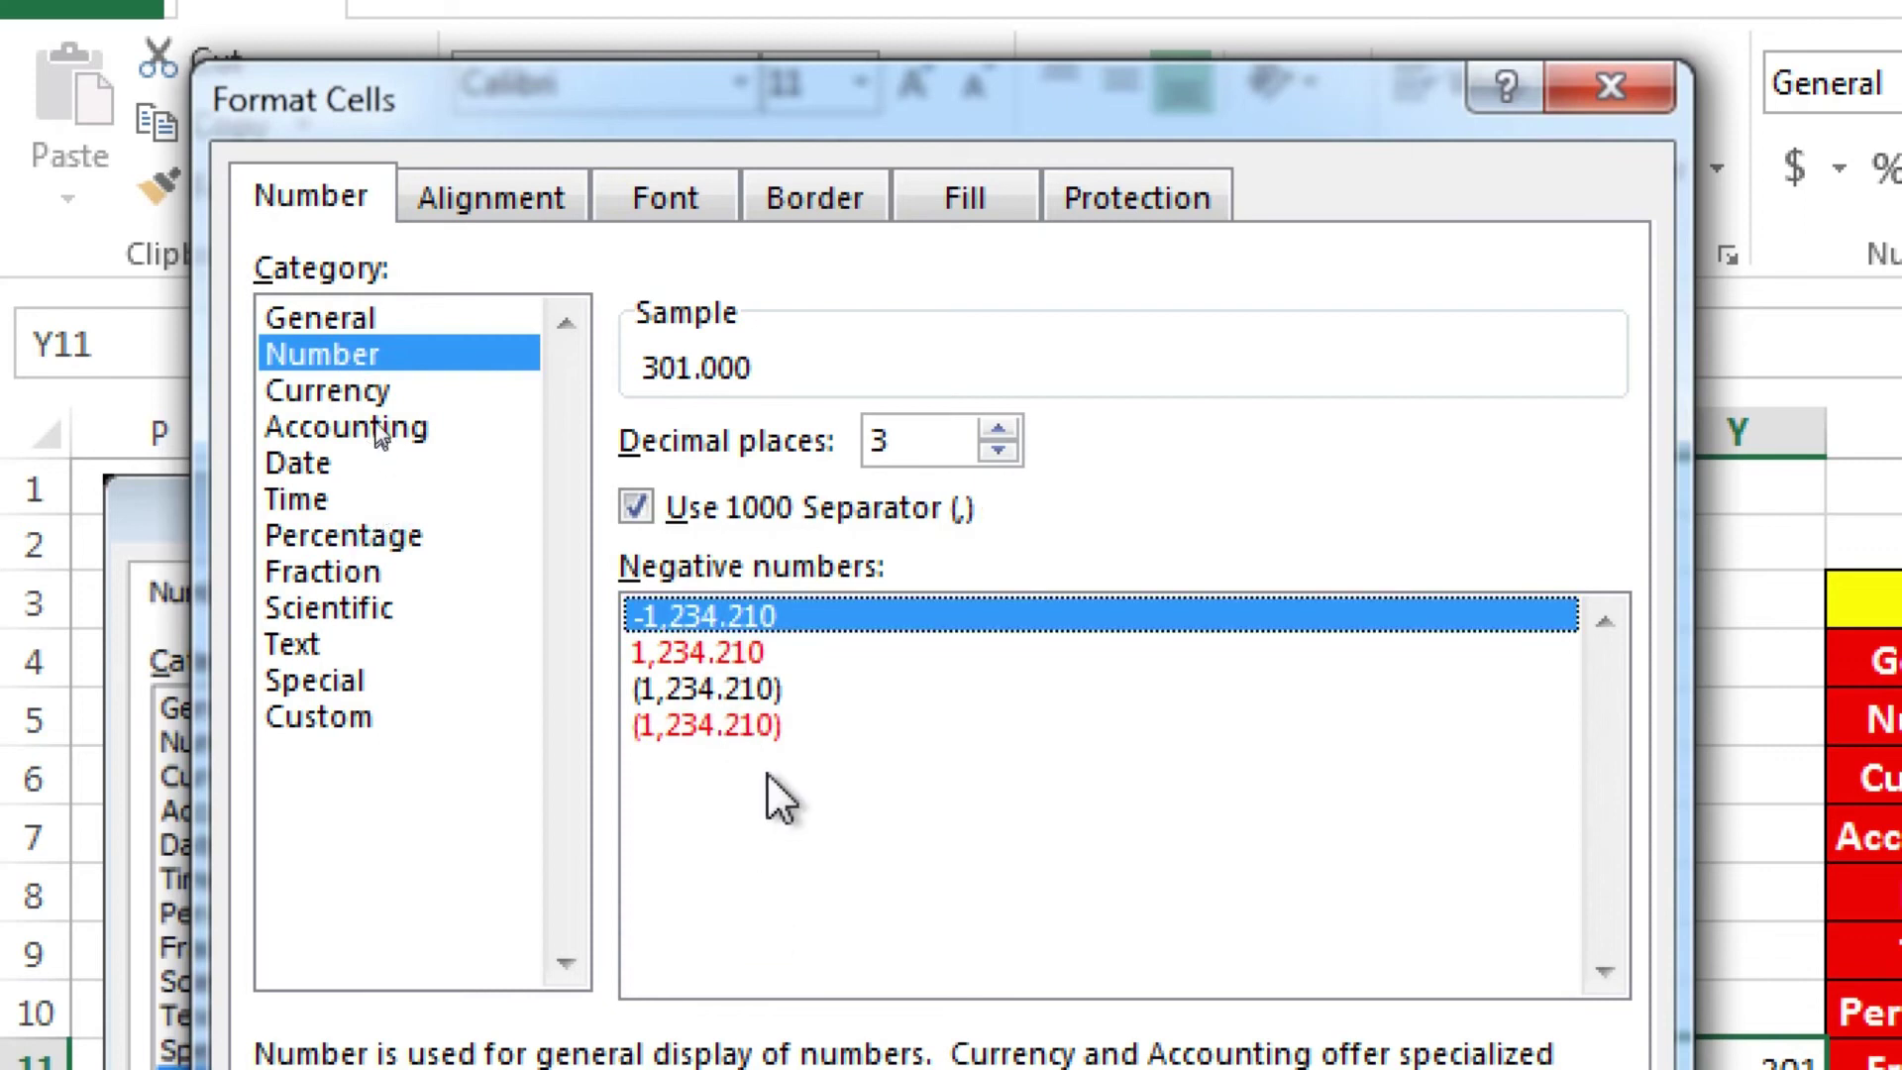
pyautogui.click(757, 690)
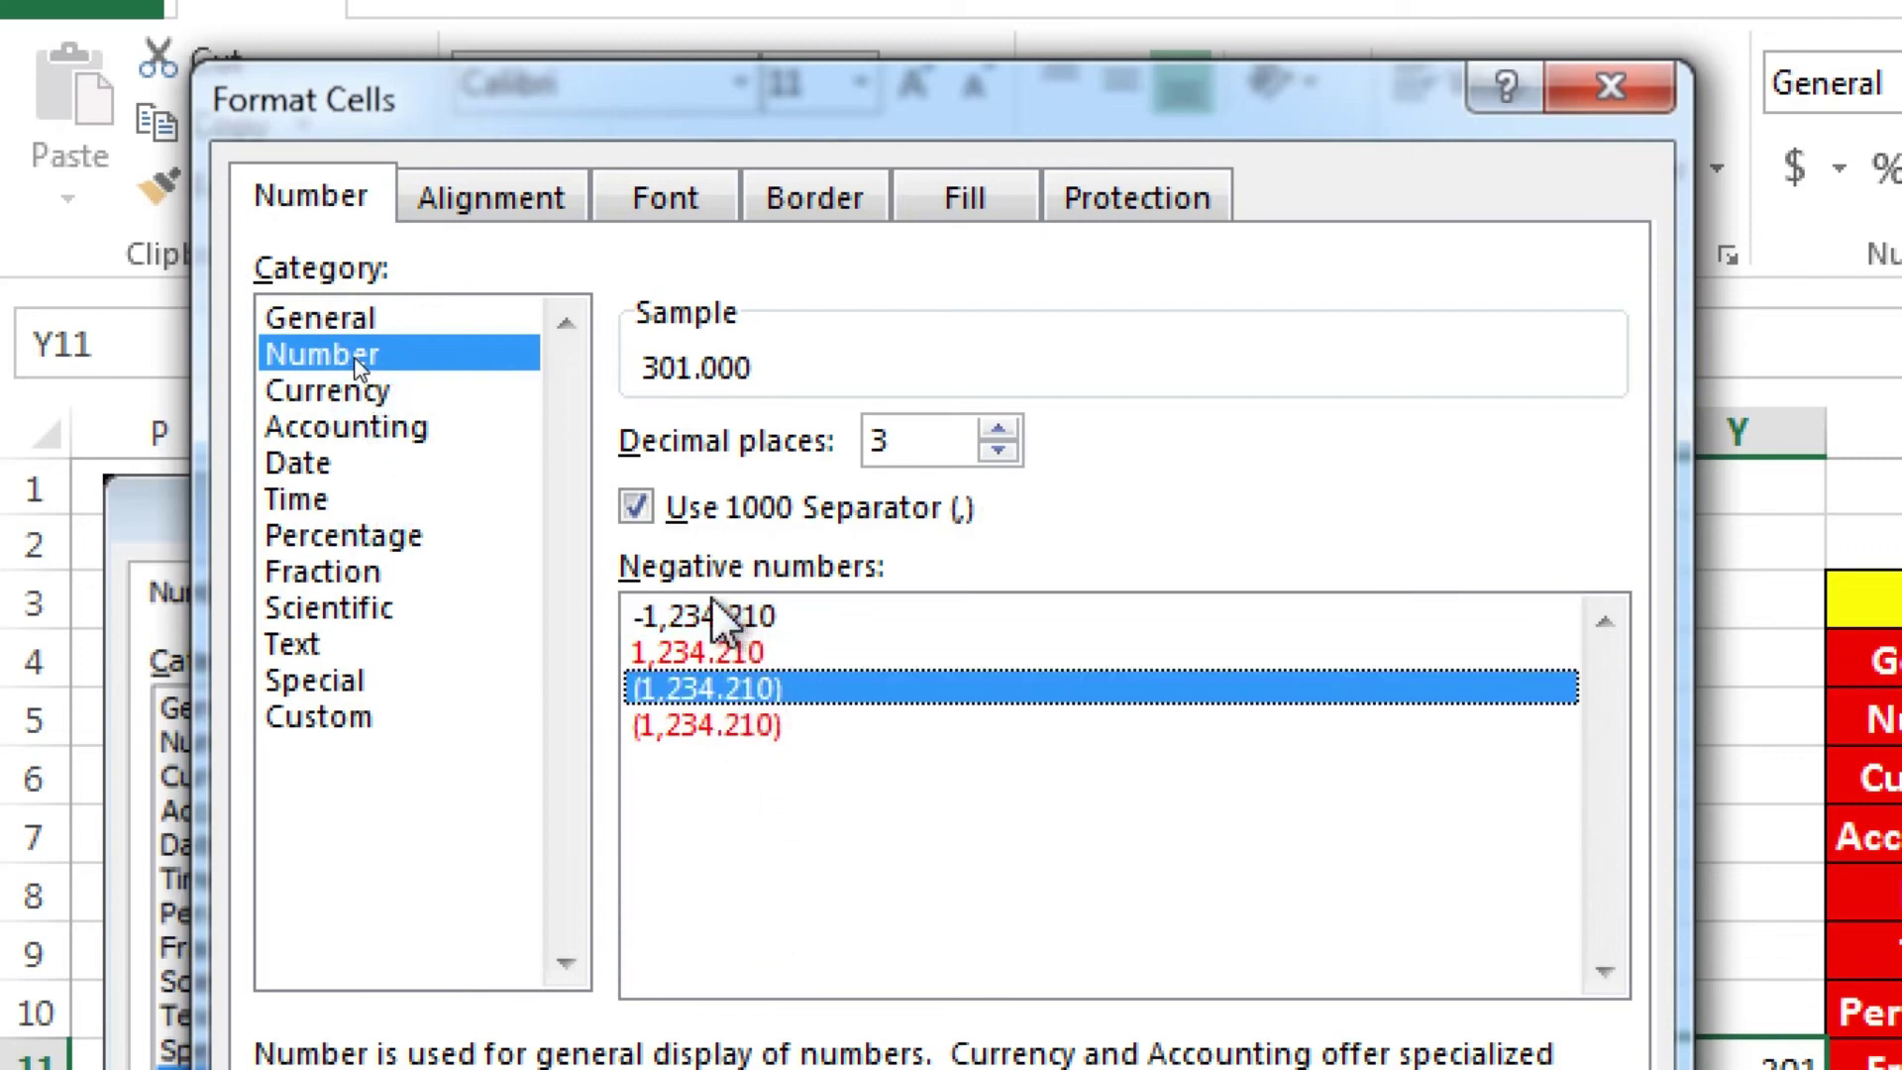
pyautogui.click(709, 652)
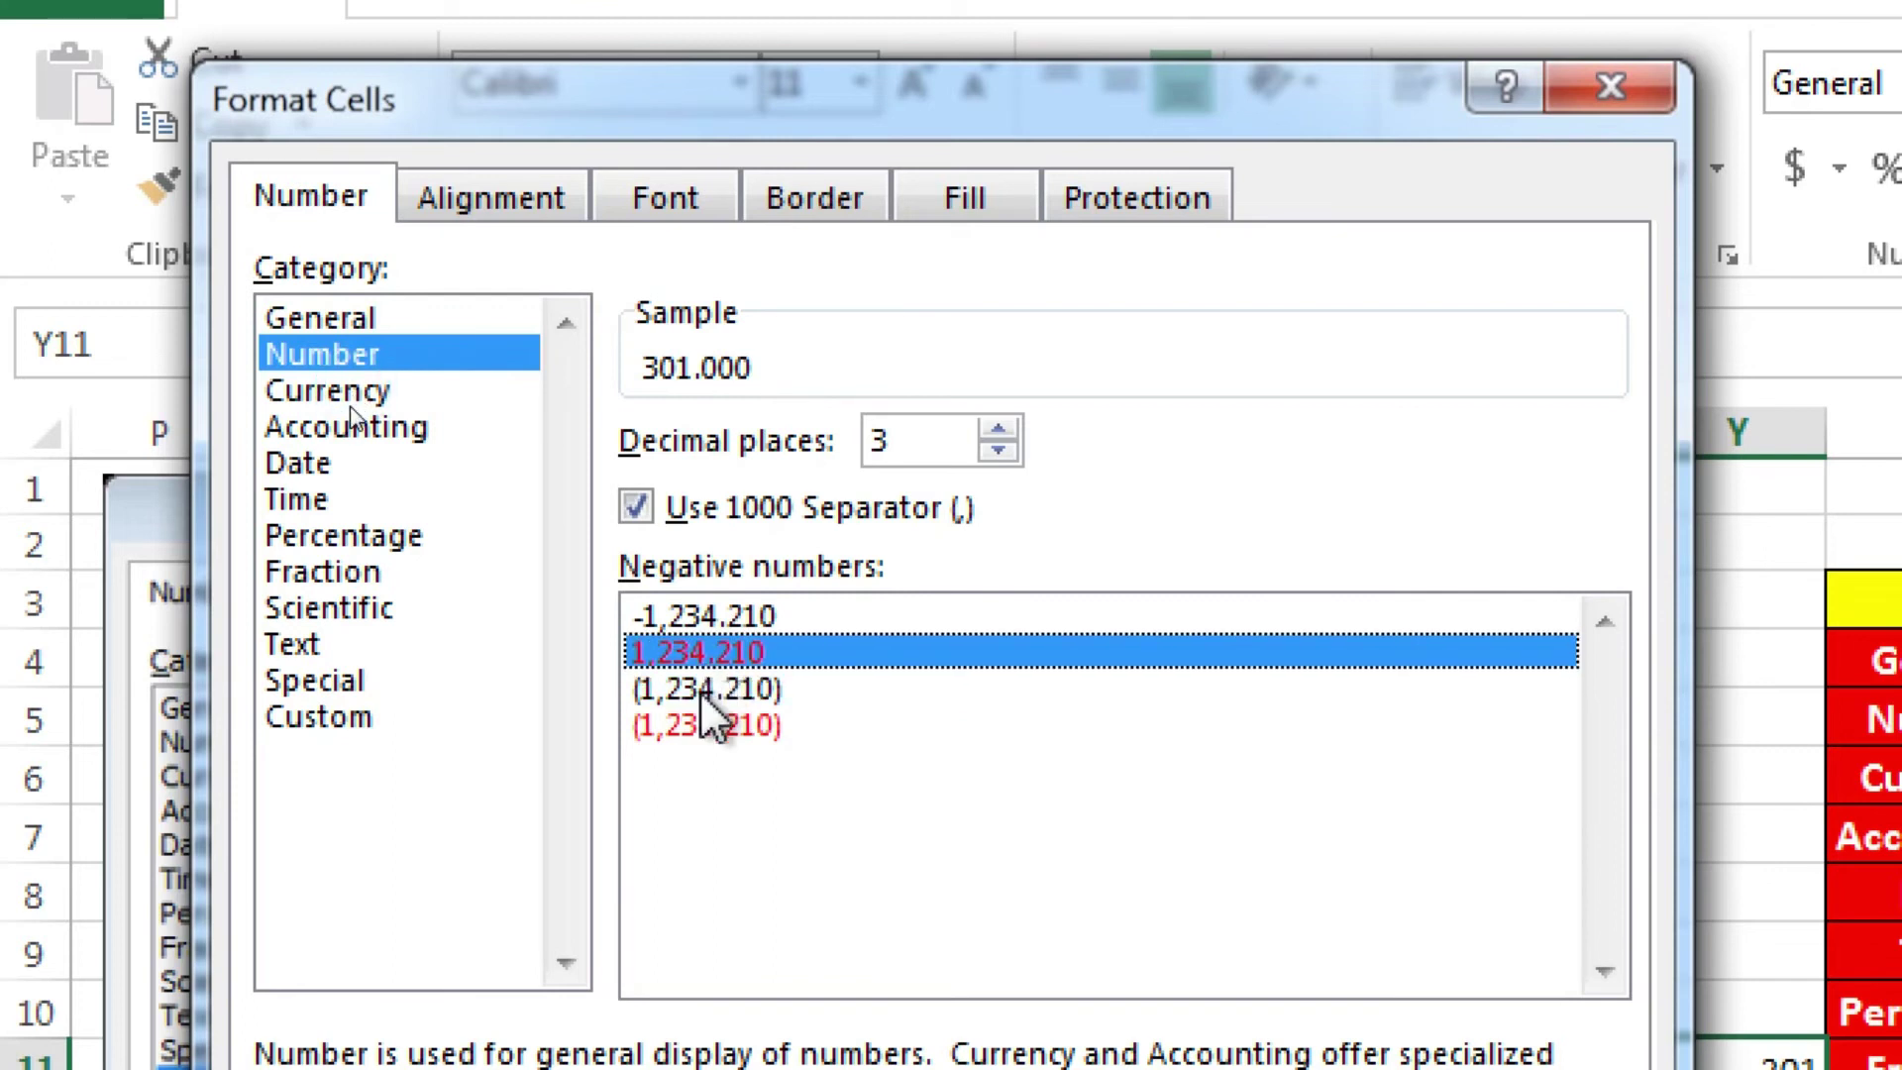
pyautogui.click(707, 689)
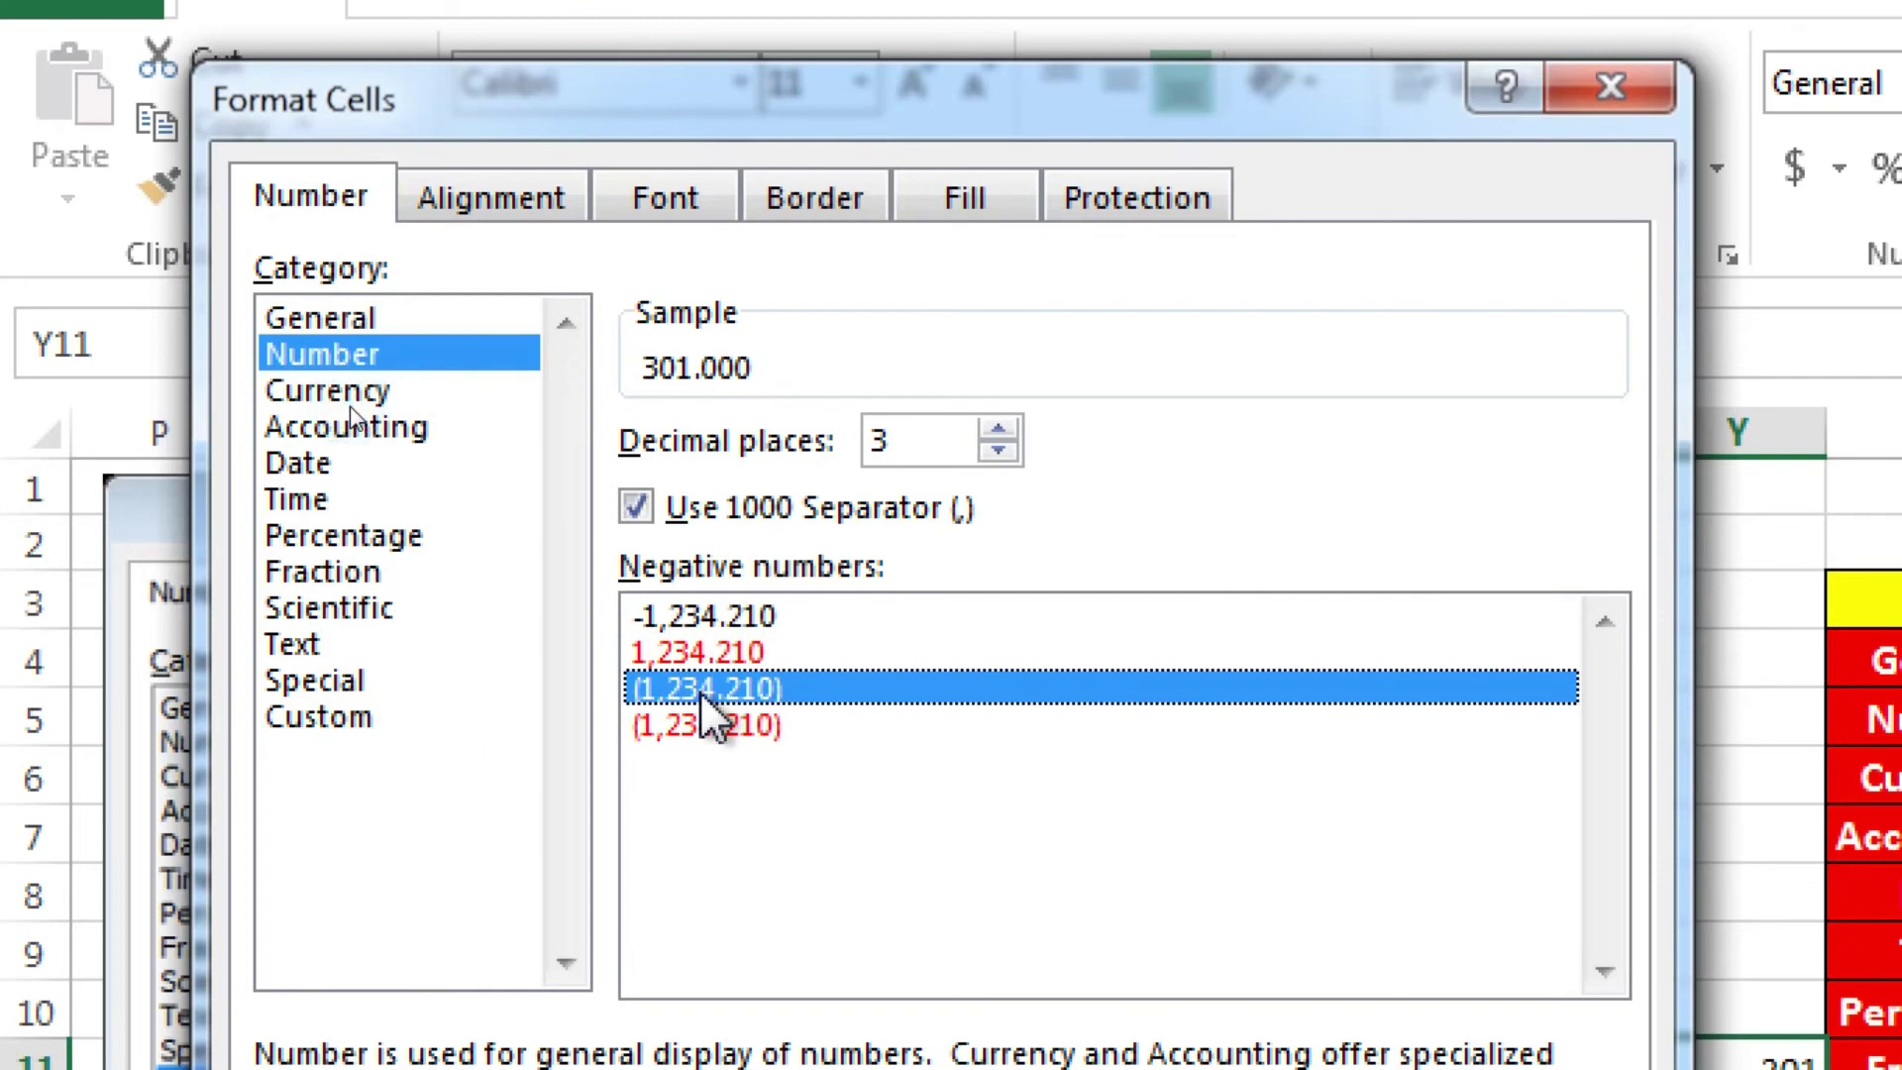
pyautogui.click(728, 733)
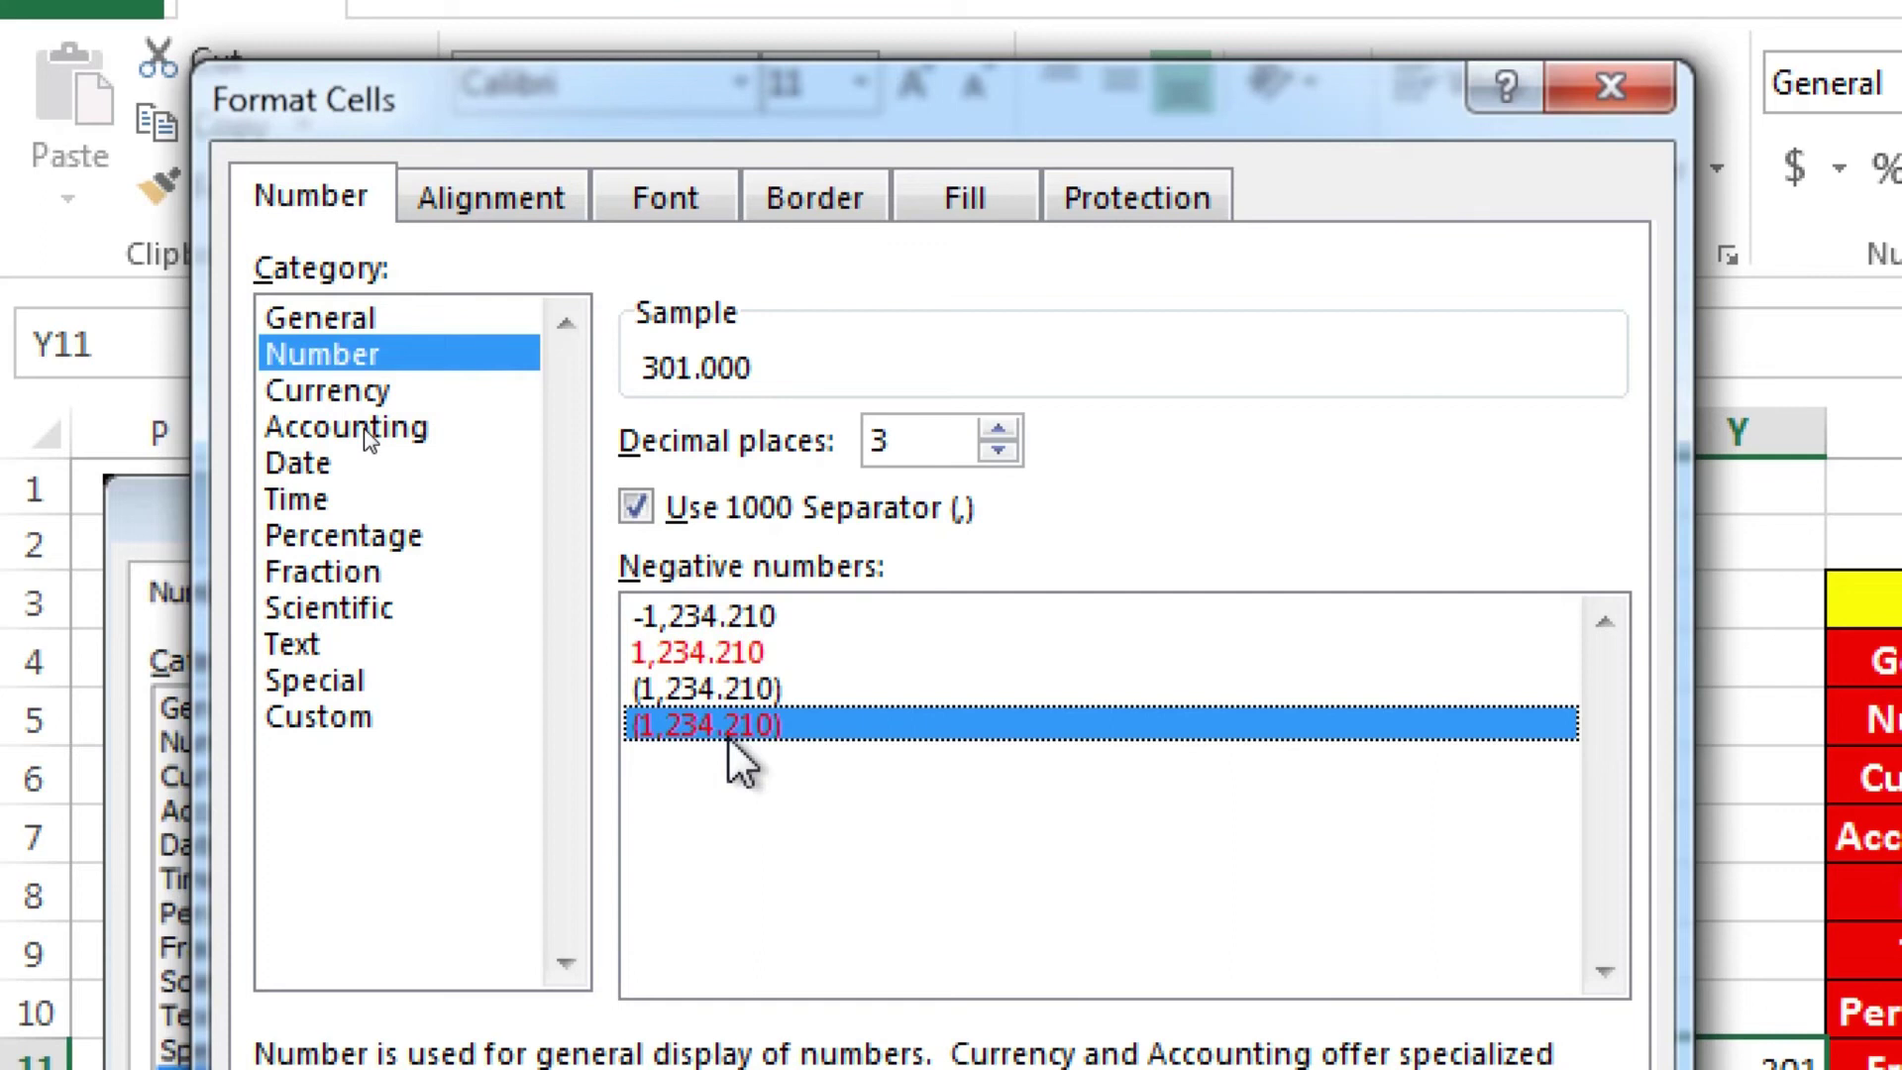
pyautogui.press('Up')
pyautogui.press('Up')
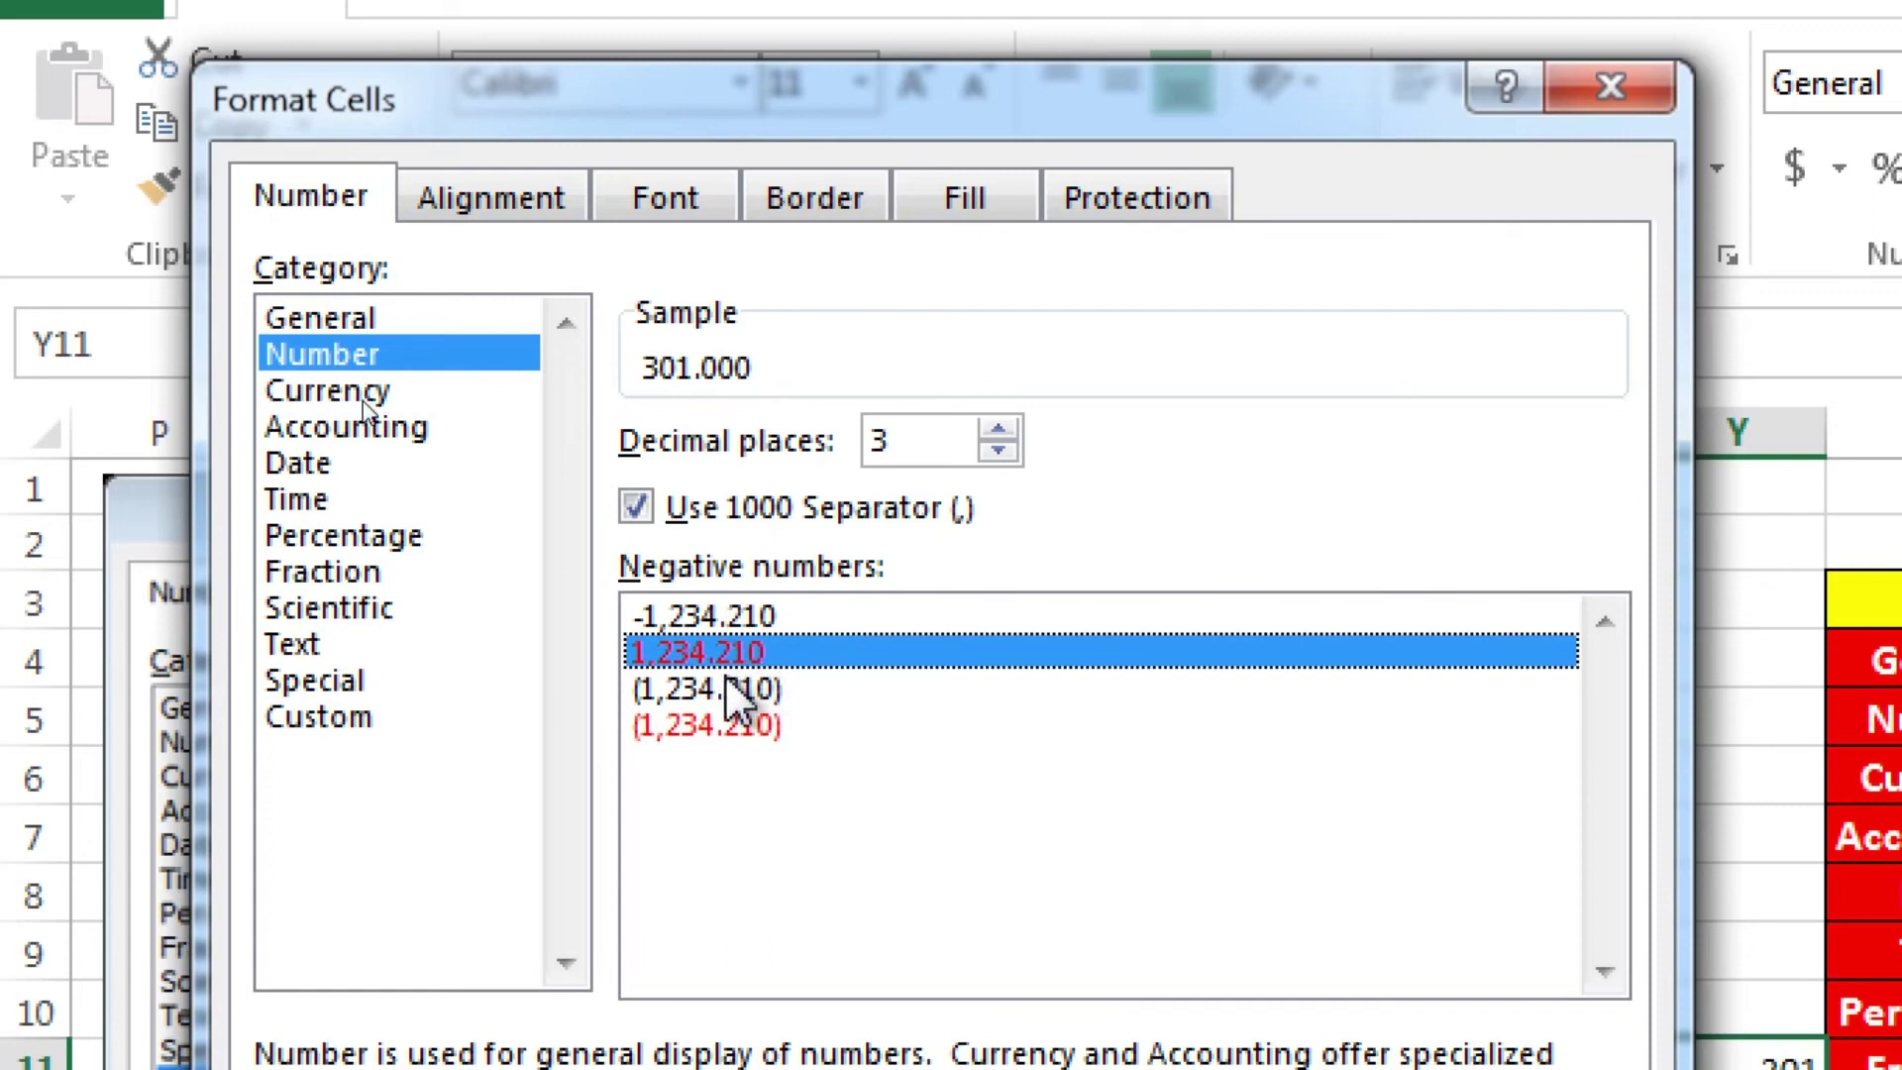
pyautogui.click(728, 687)
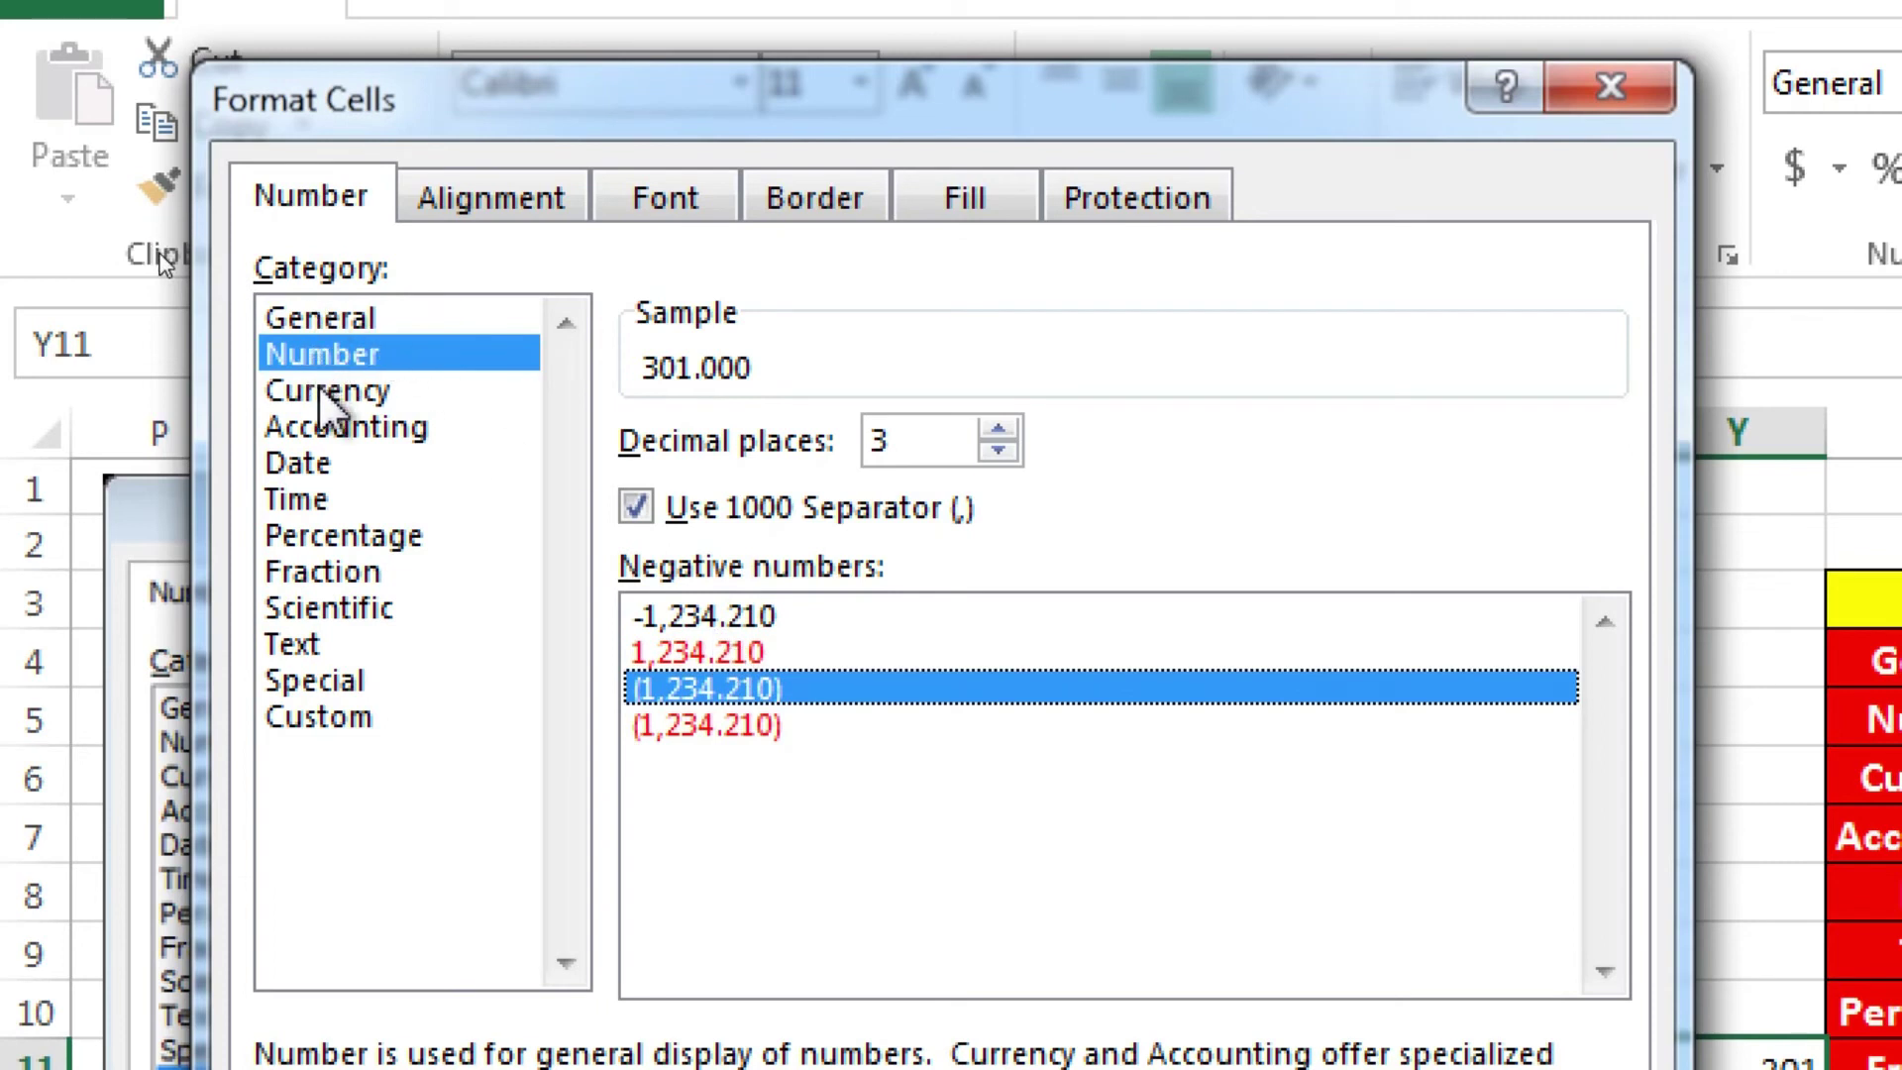
# - Apply Currency with the ₹ Gujarati, then ₹ English (India) symbol, and compare Accounting and Date
pyautogui.click(320, 393)
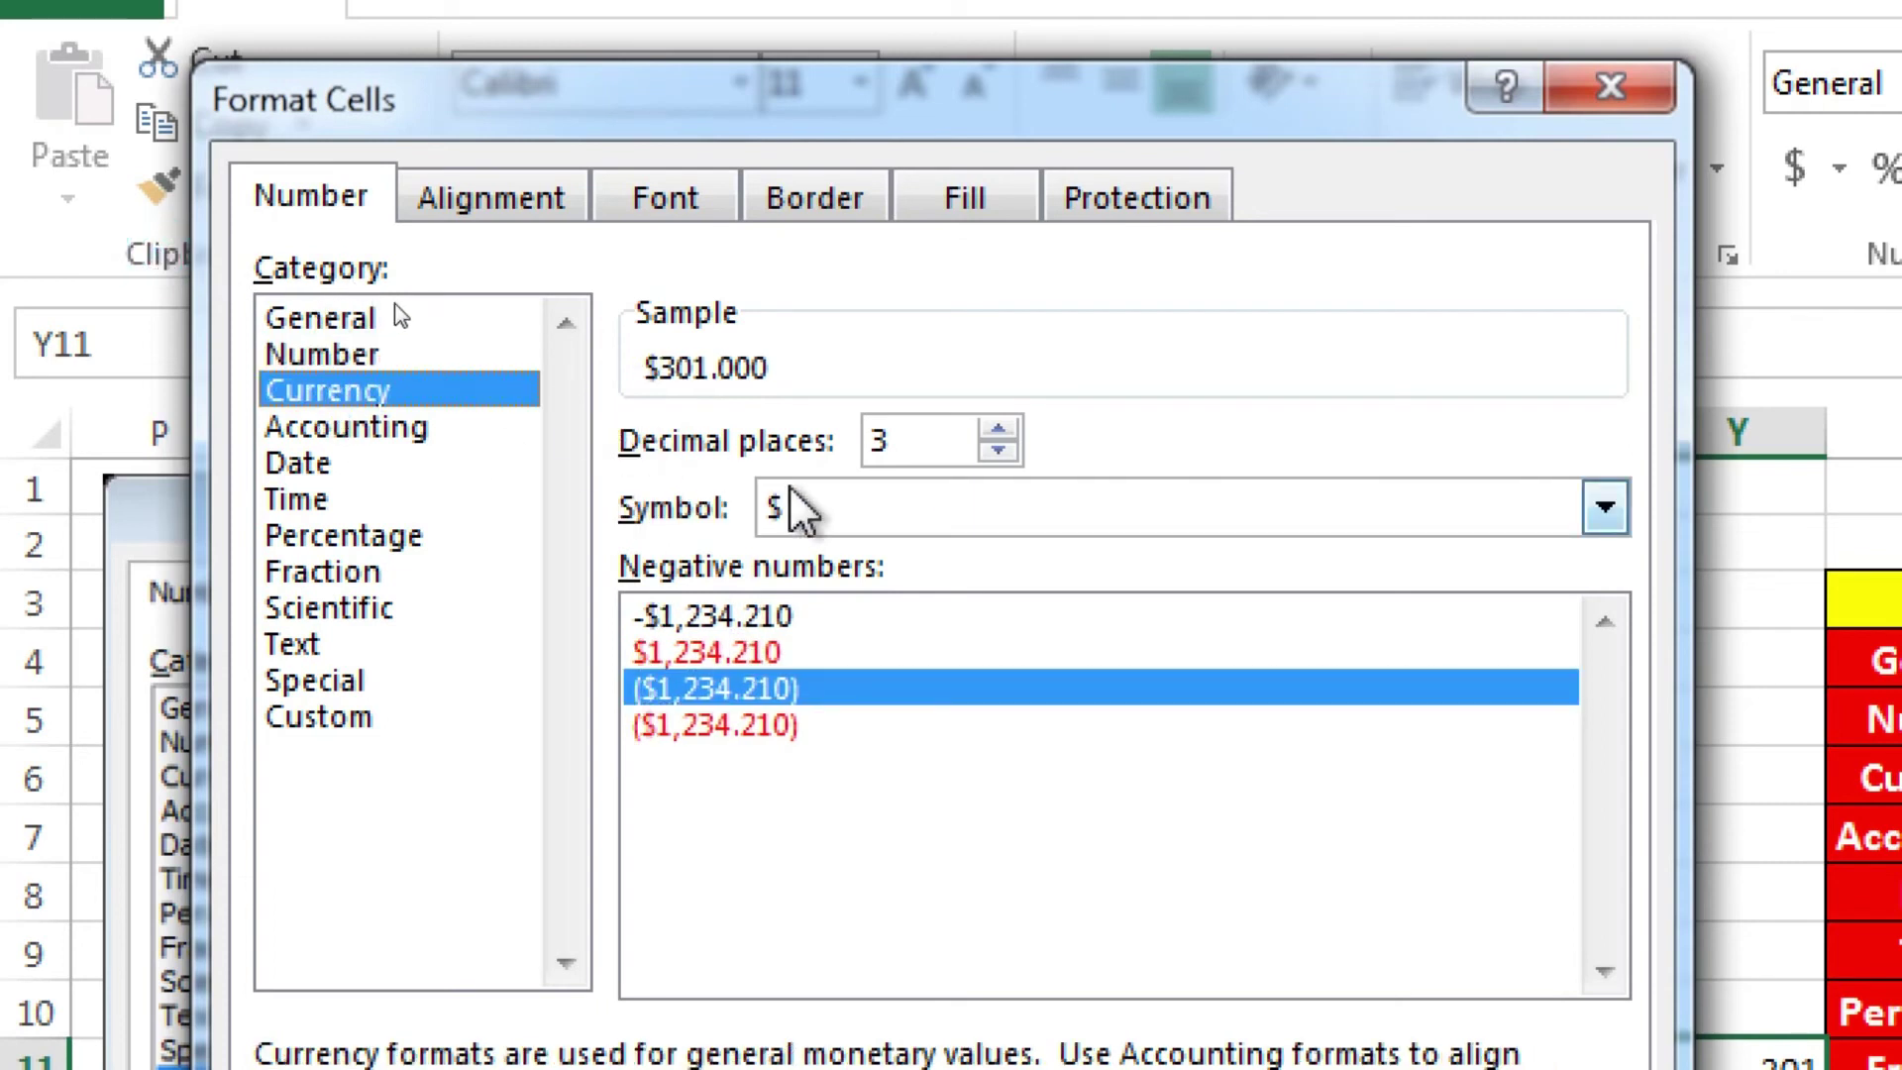
pyautogui.click(837, 506)
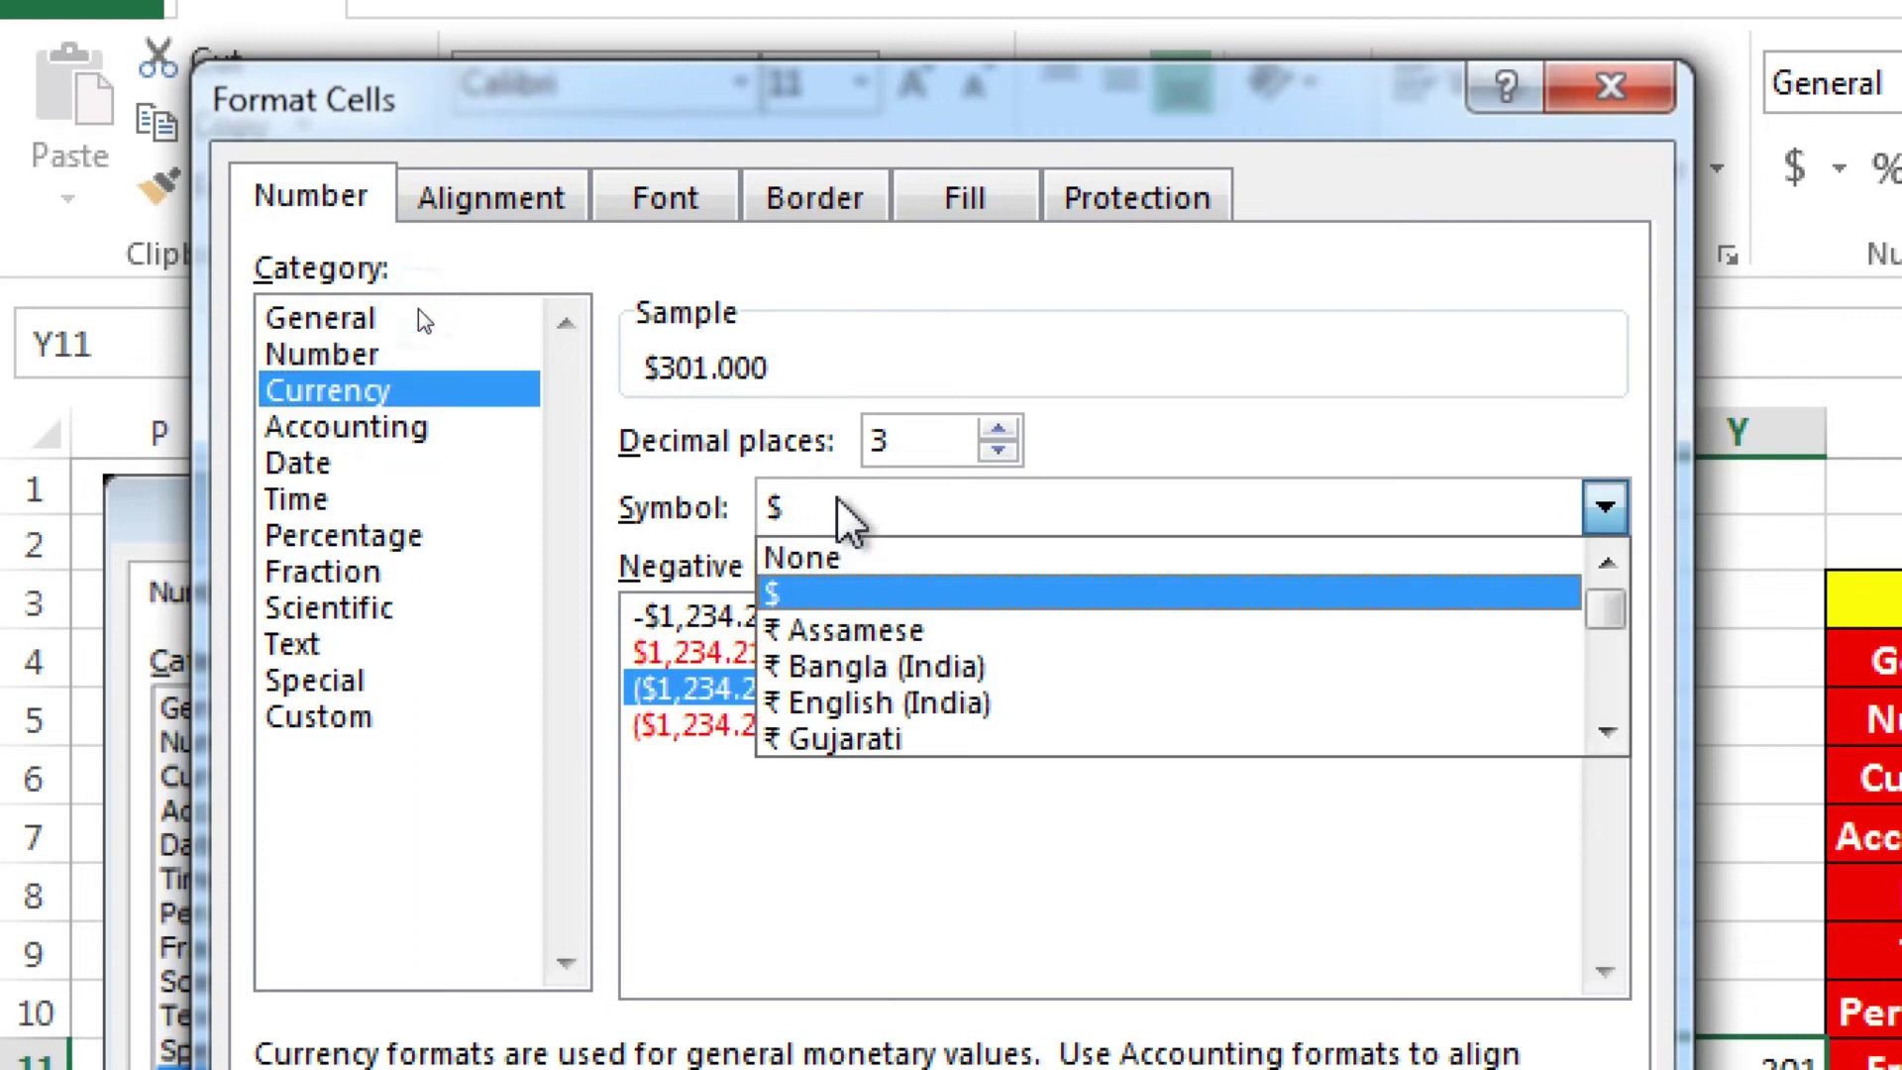
pyautogui.click(854, 739)
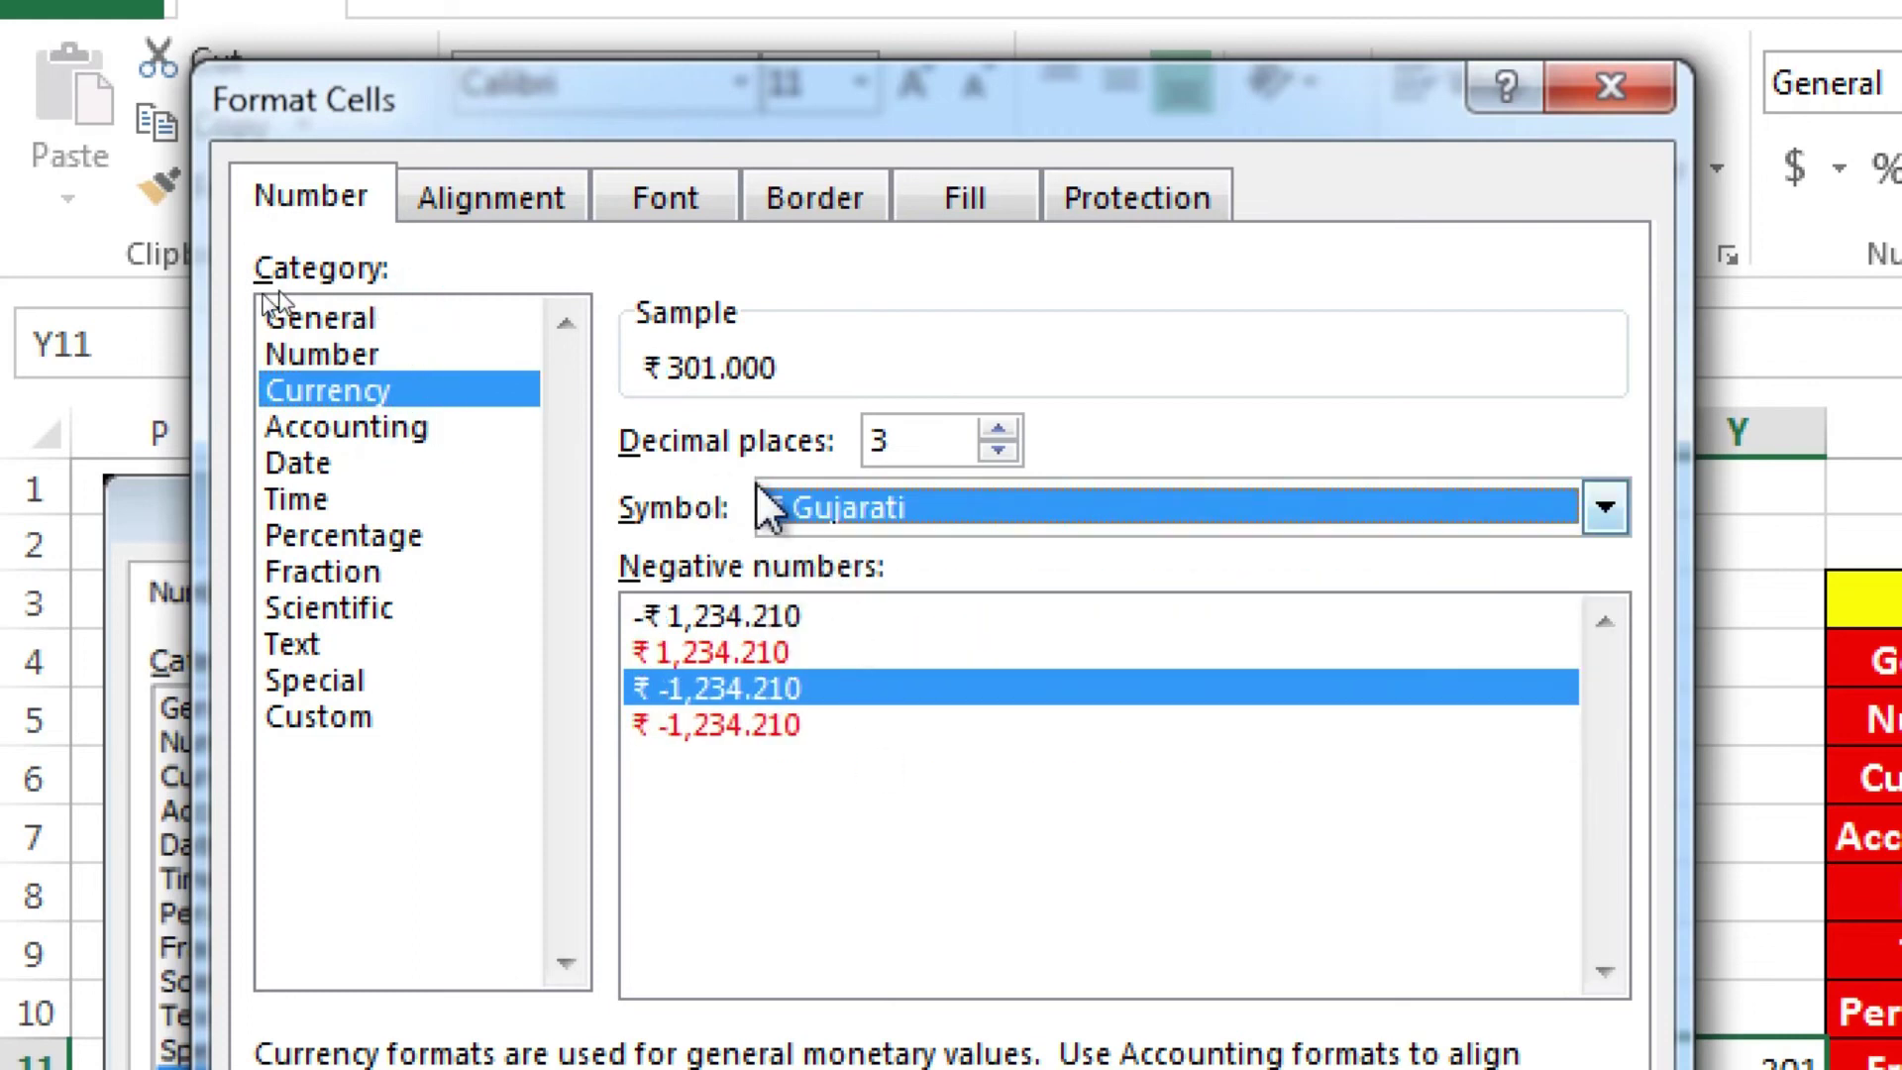
pyautogui.click(981, 517)
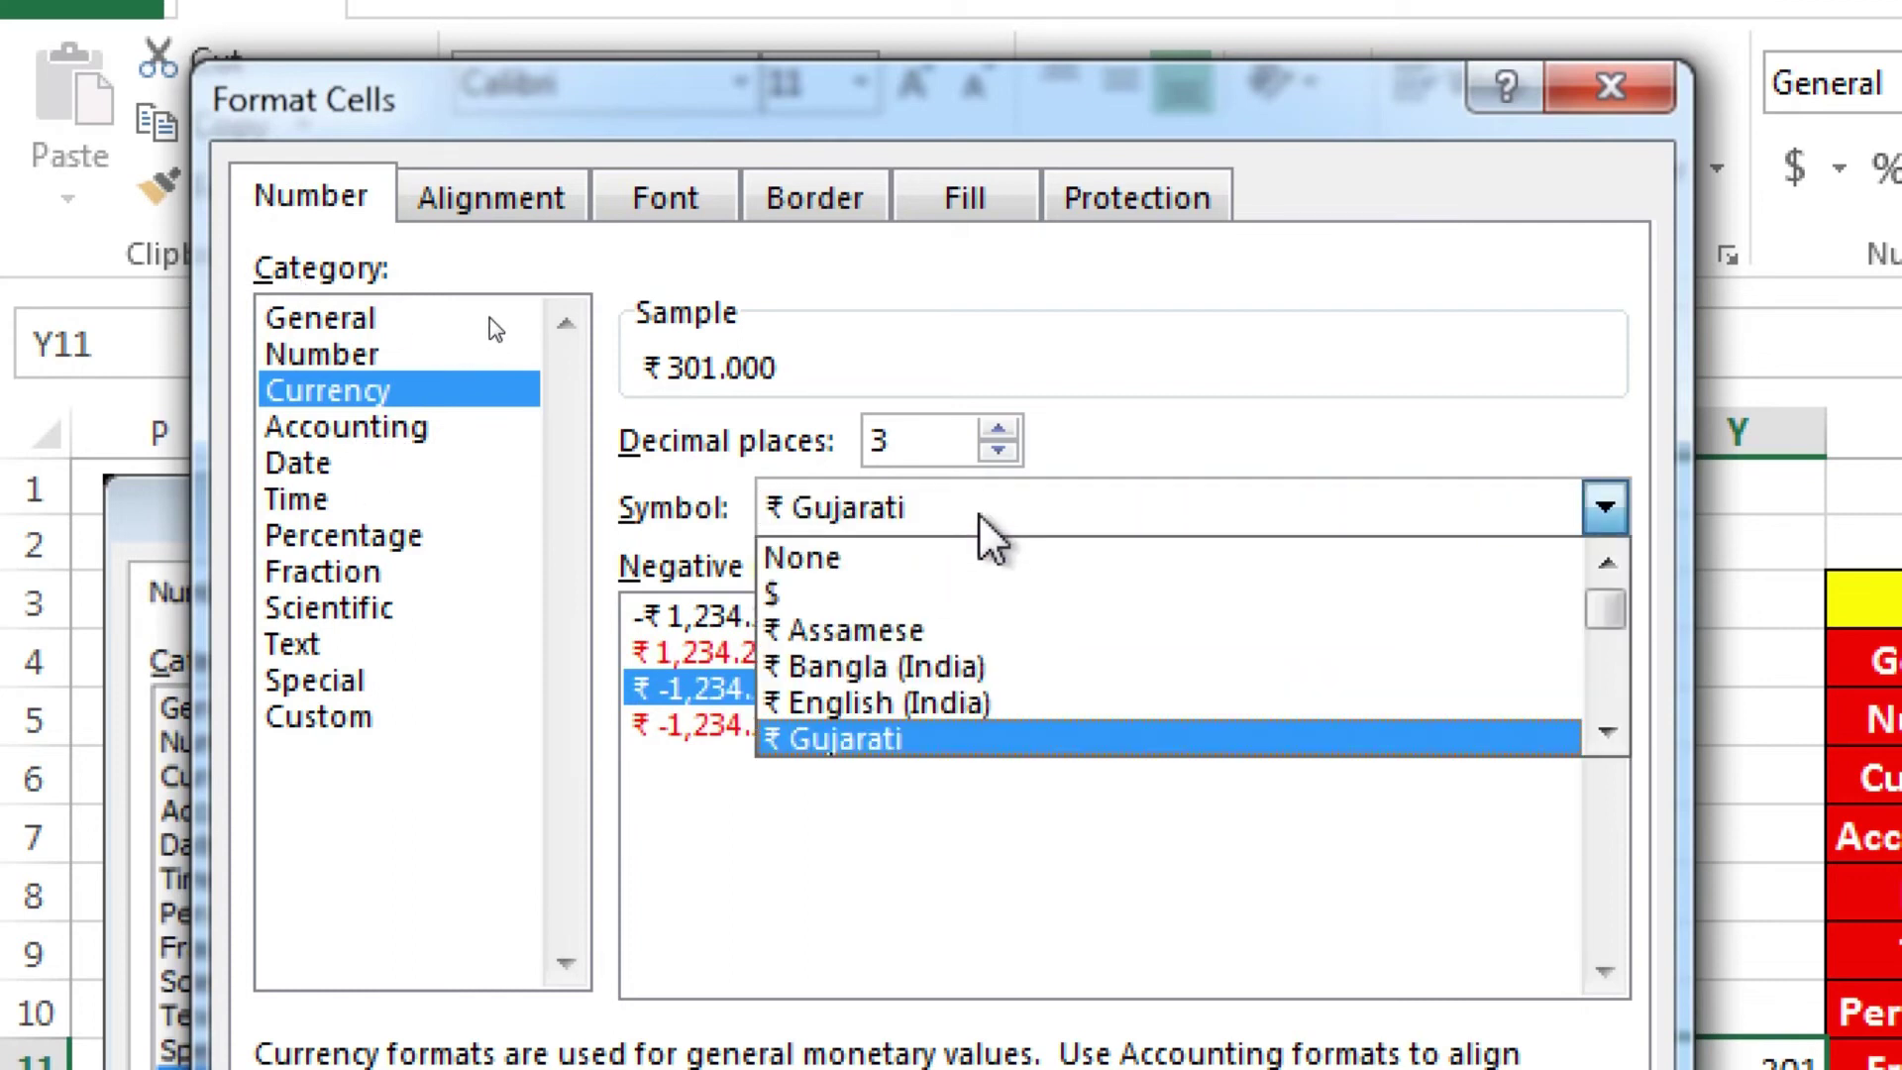
pyautogui.press('Up')
pyautogui.press('Return')
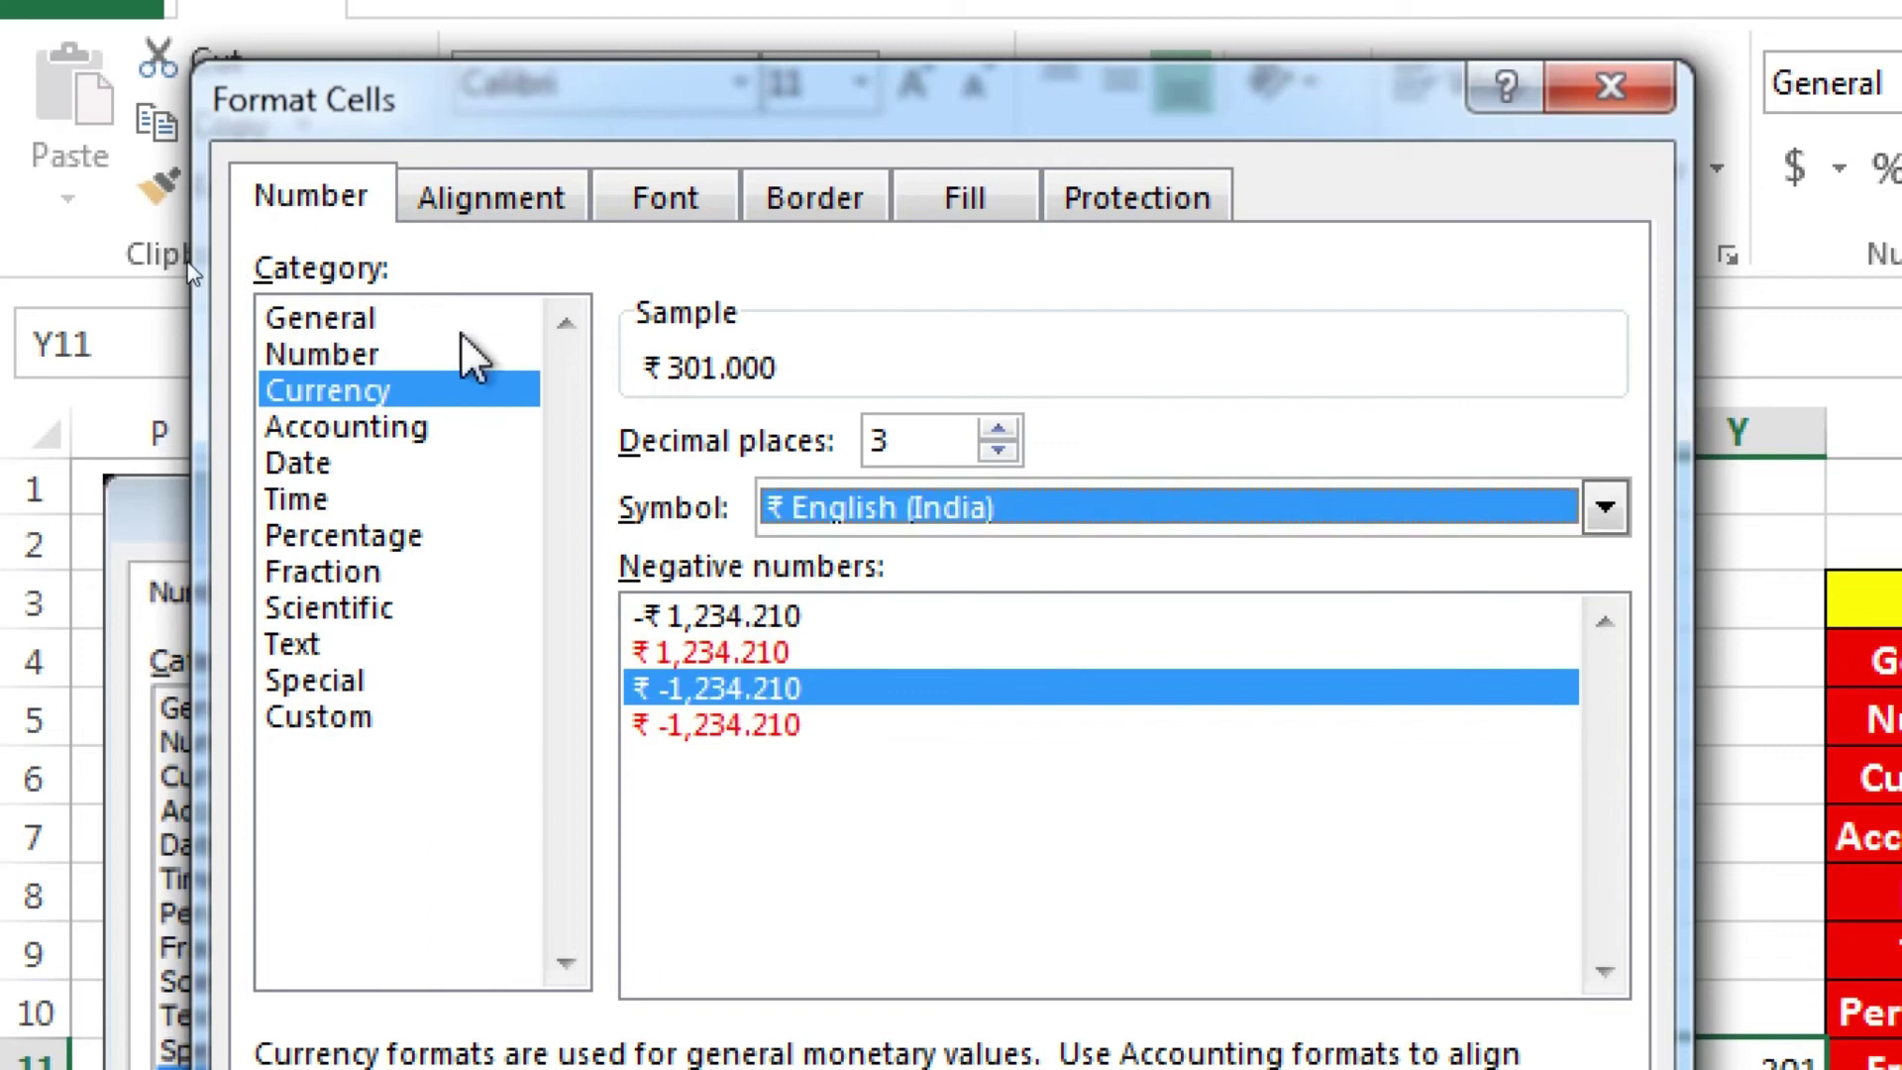
pyautogui.click(274, 424)
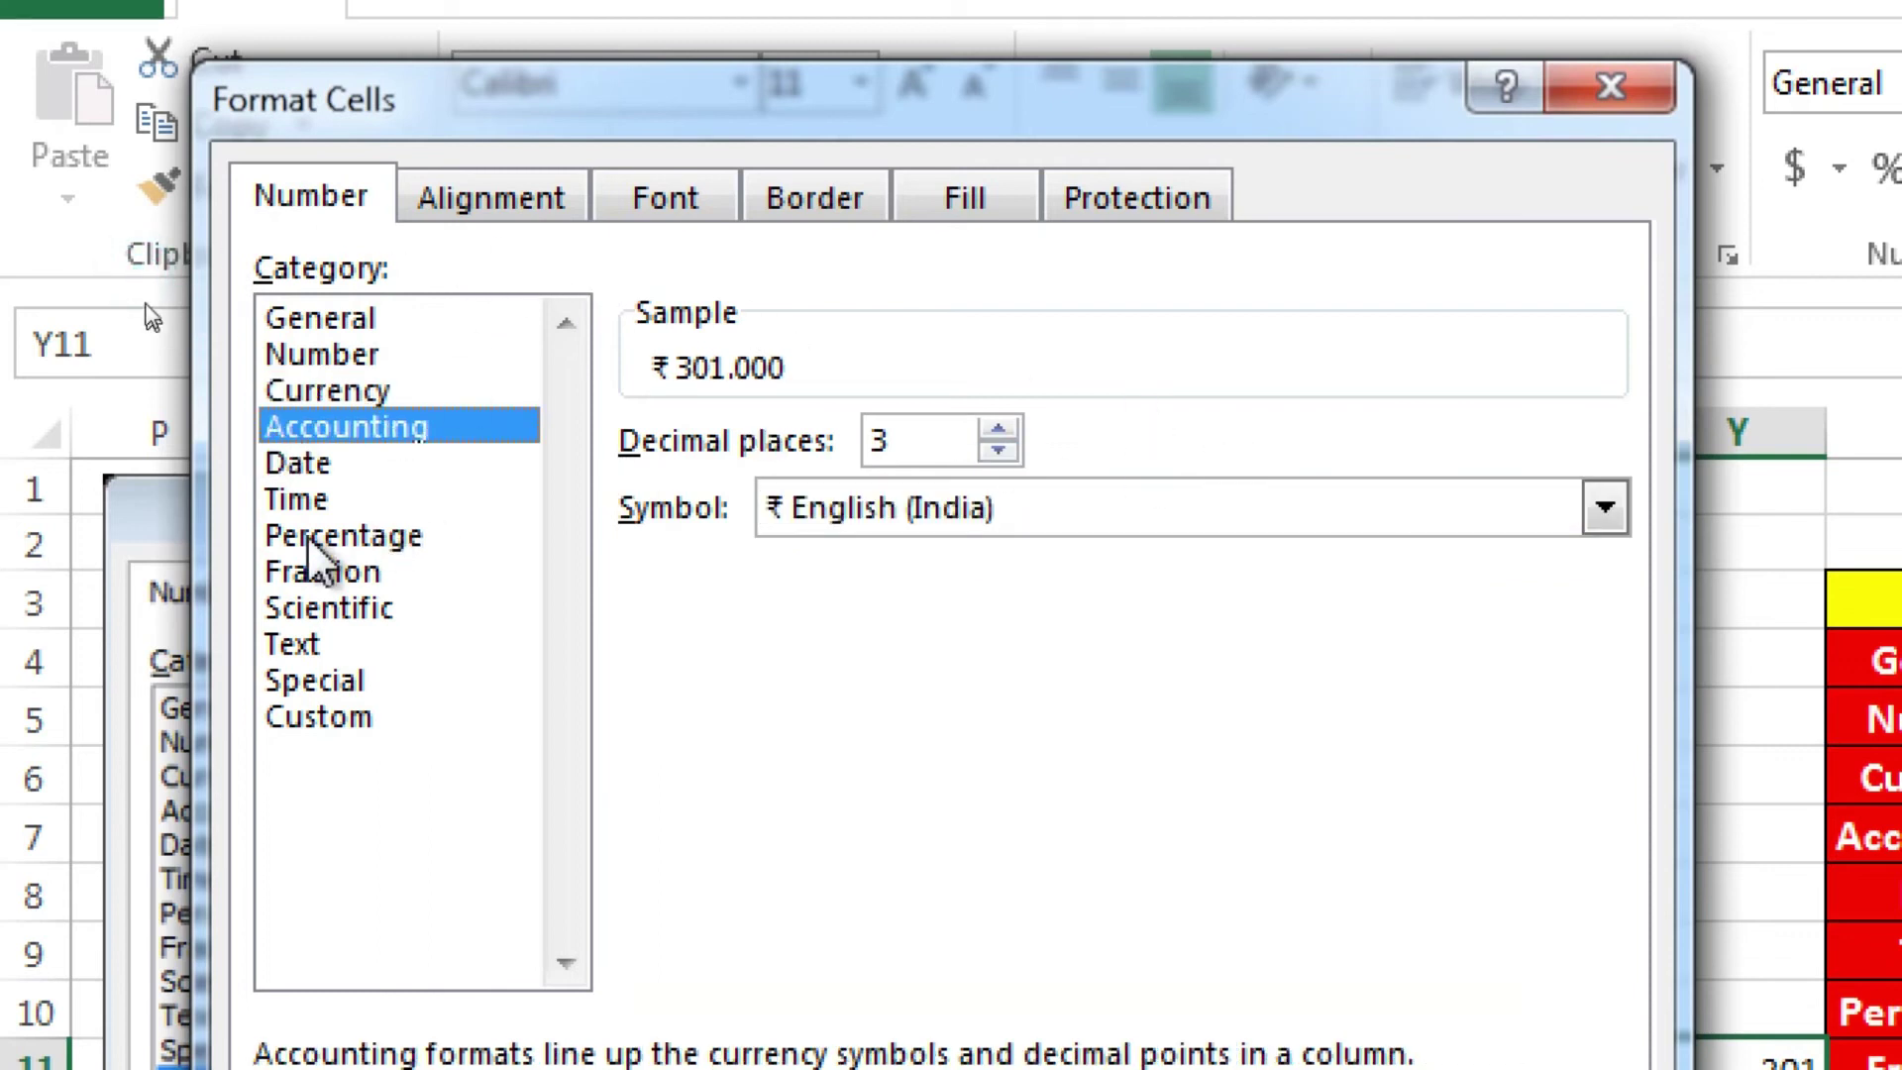
pyautogui.click(298, 464)
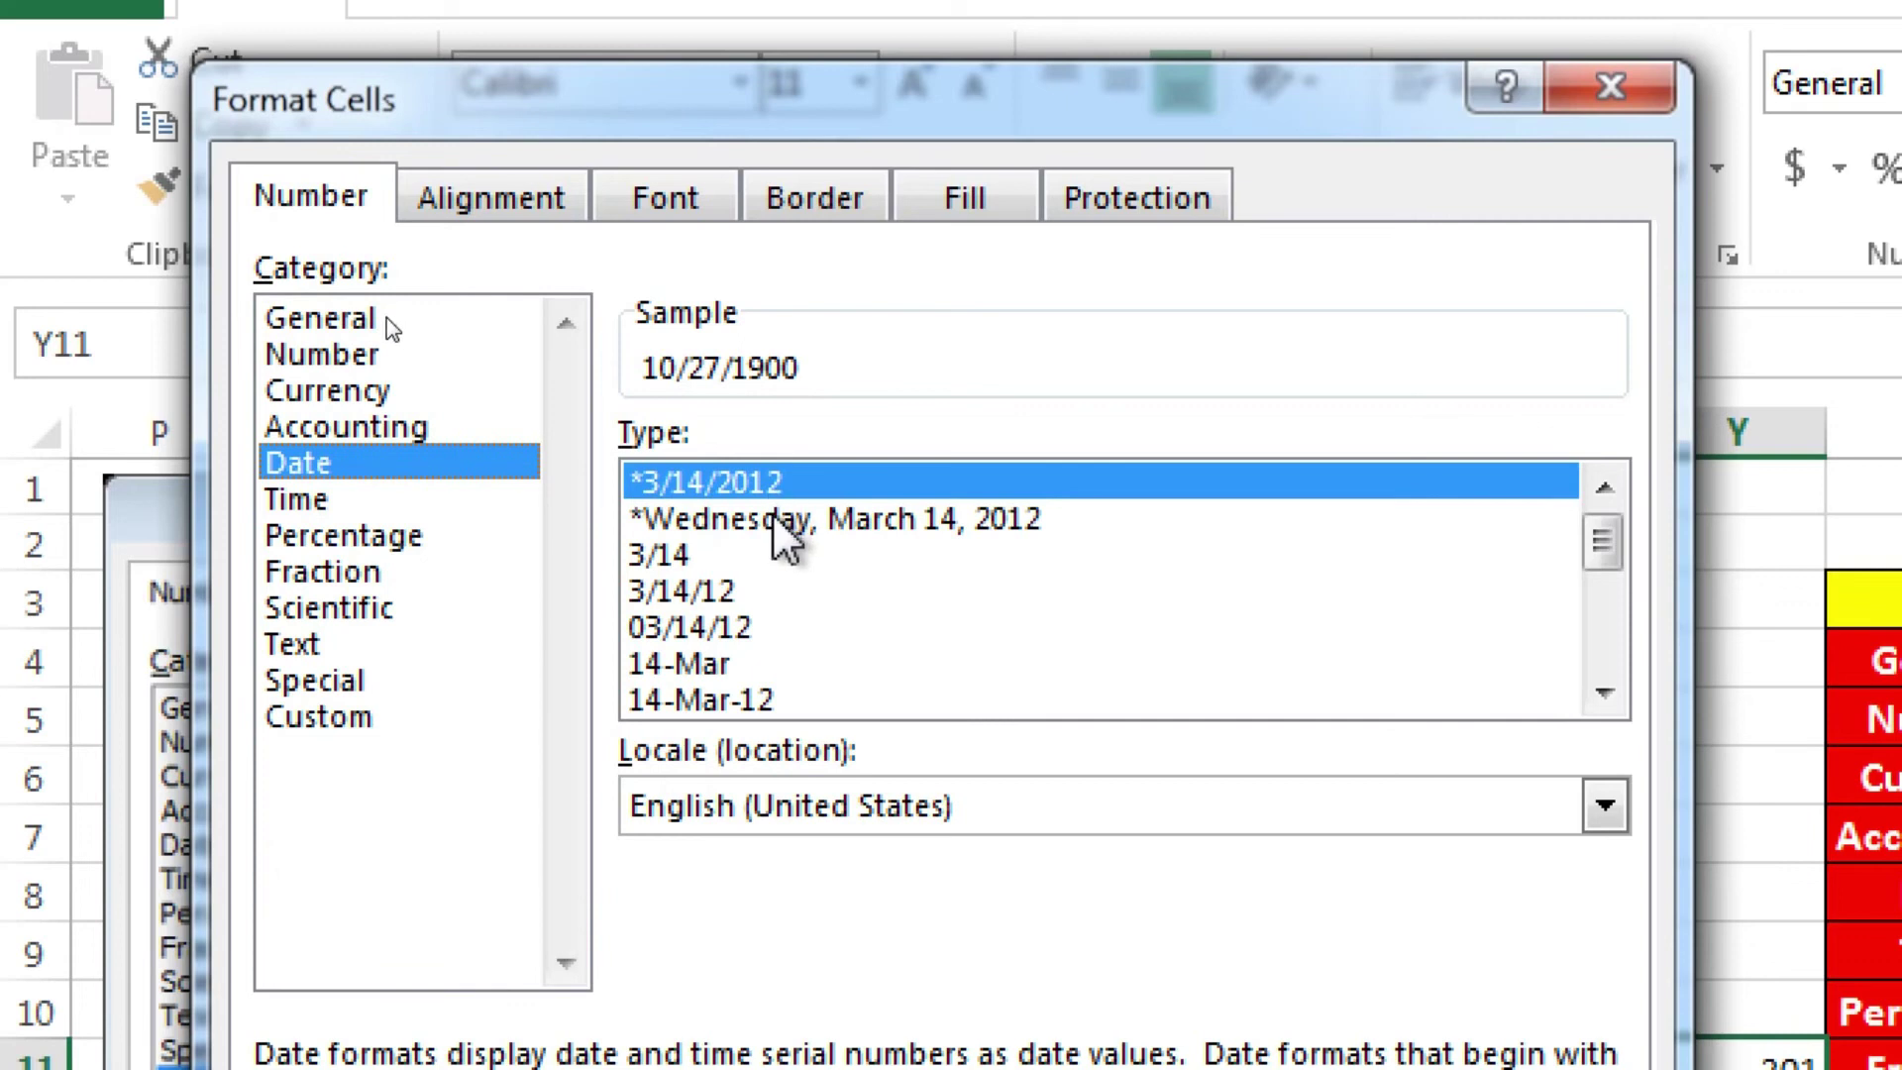
# - Preview the long weekday and short date styles, then enter 3/3/2019 in Y12
pyautogui.click(775, 519)
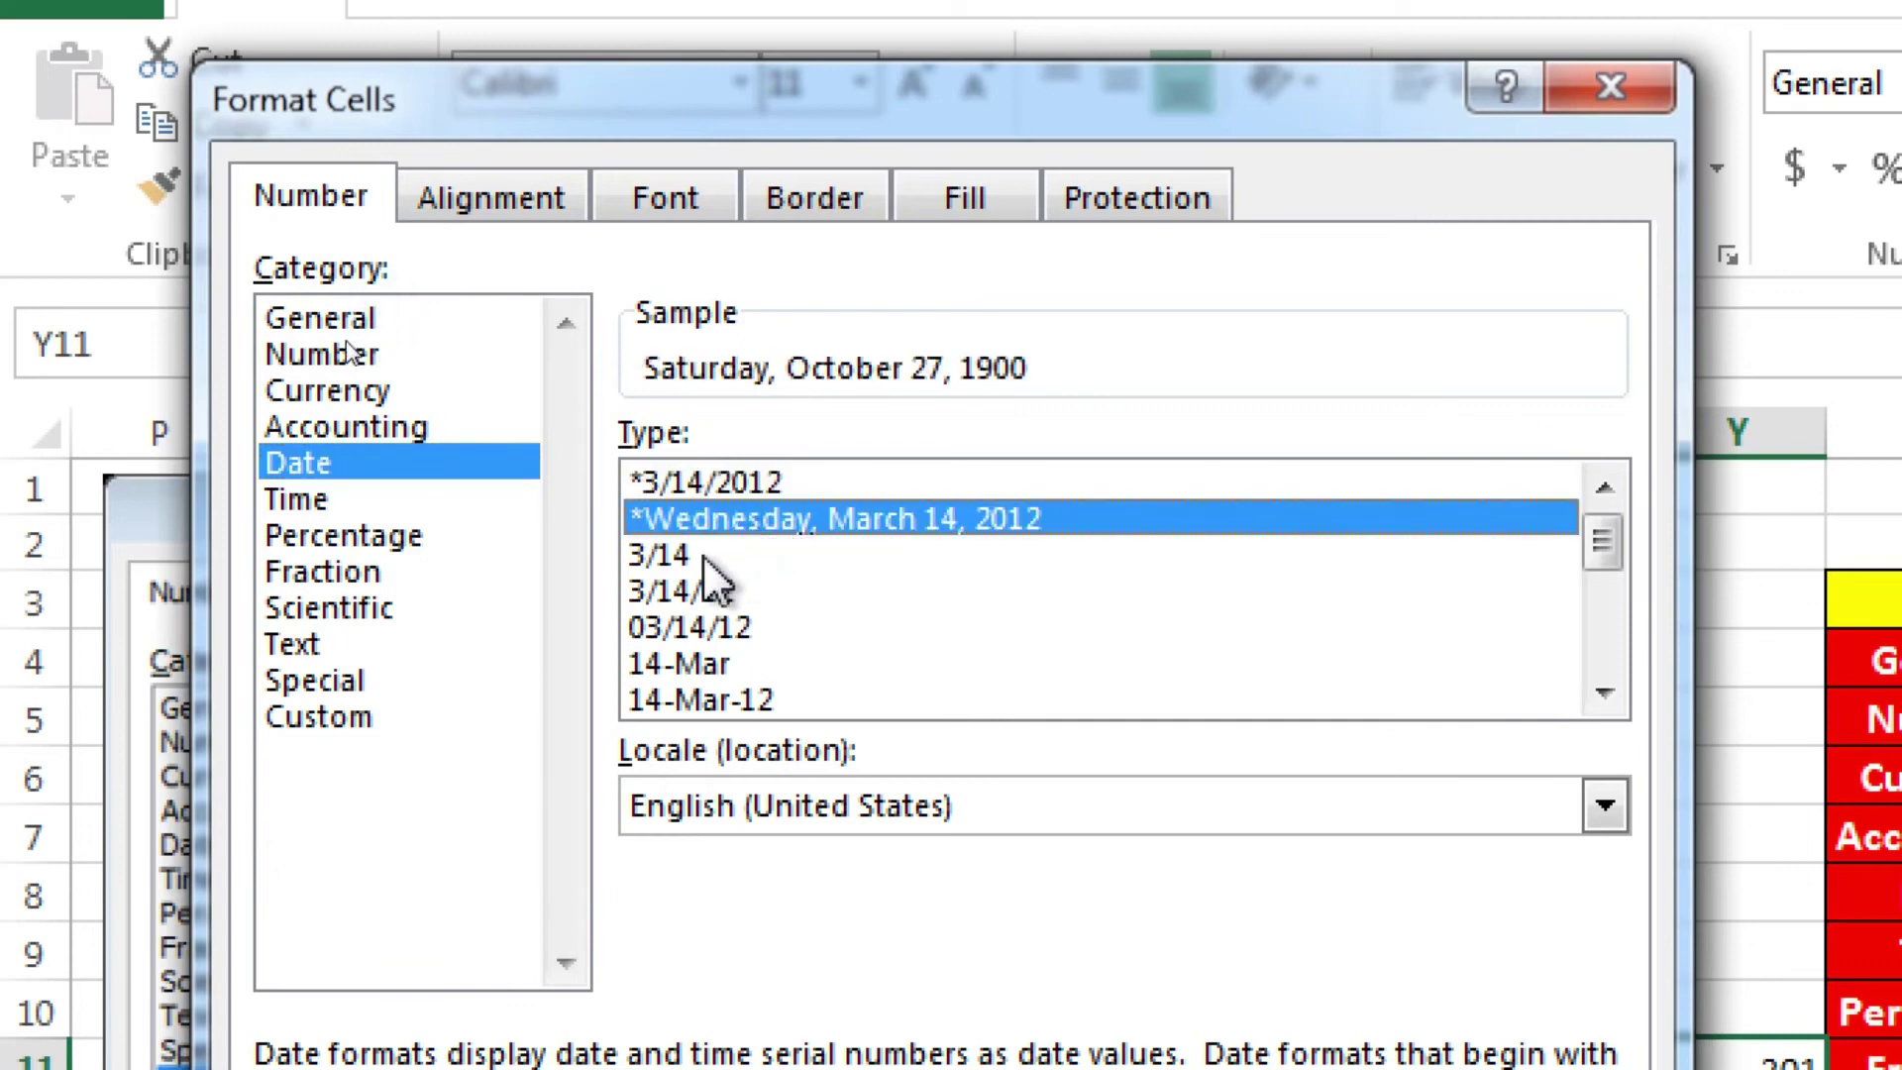
pyautogui.click(670, 564)
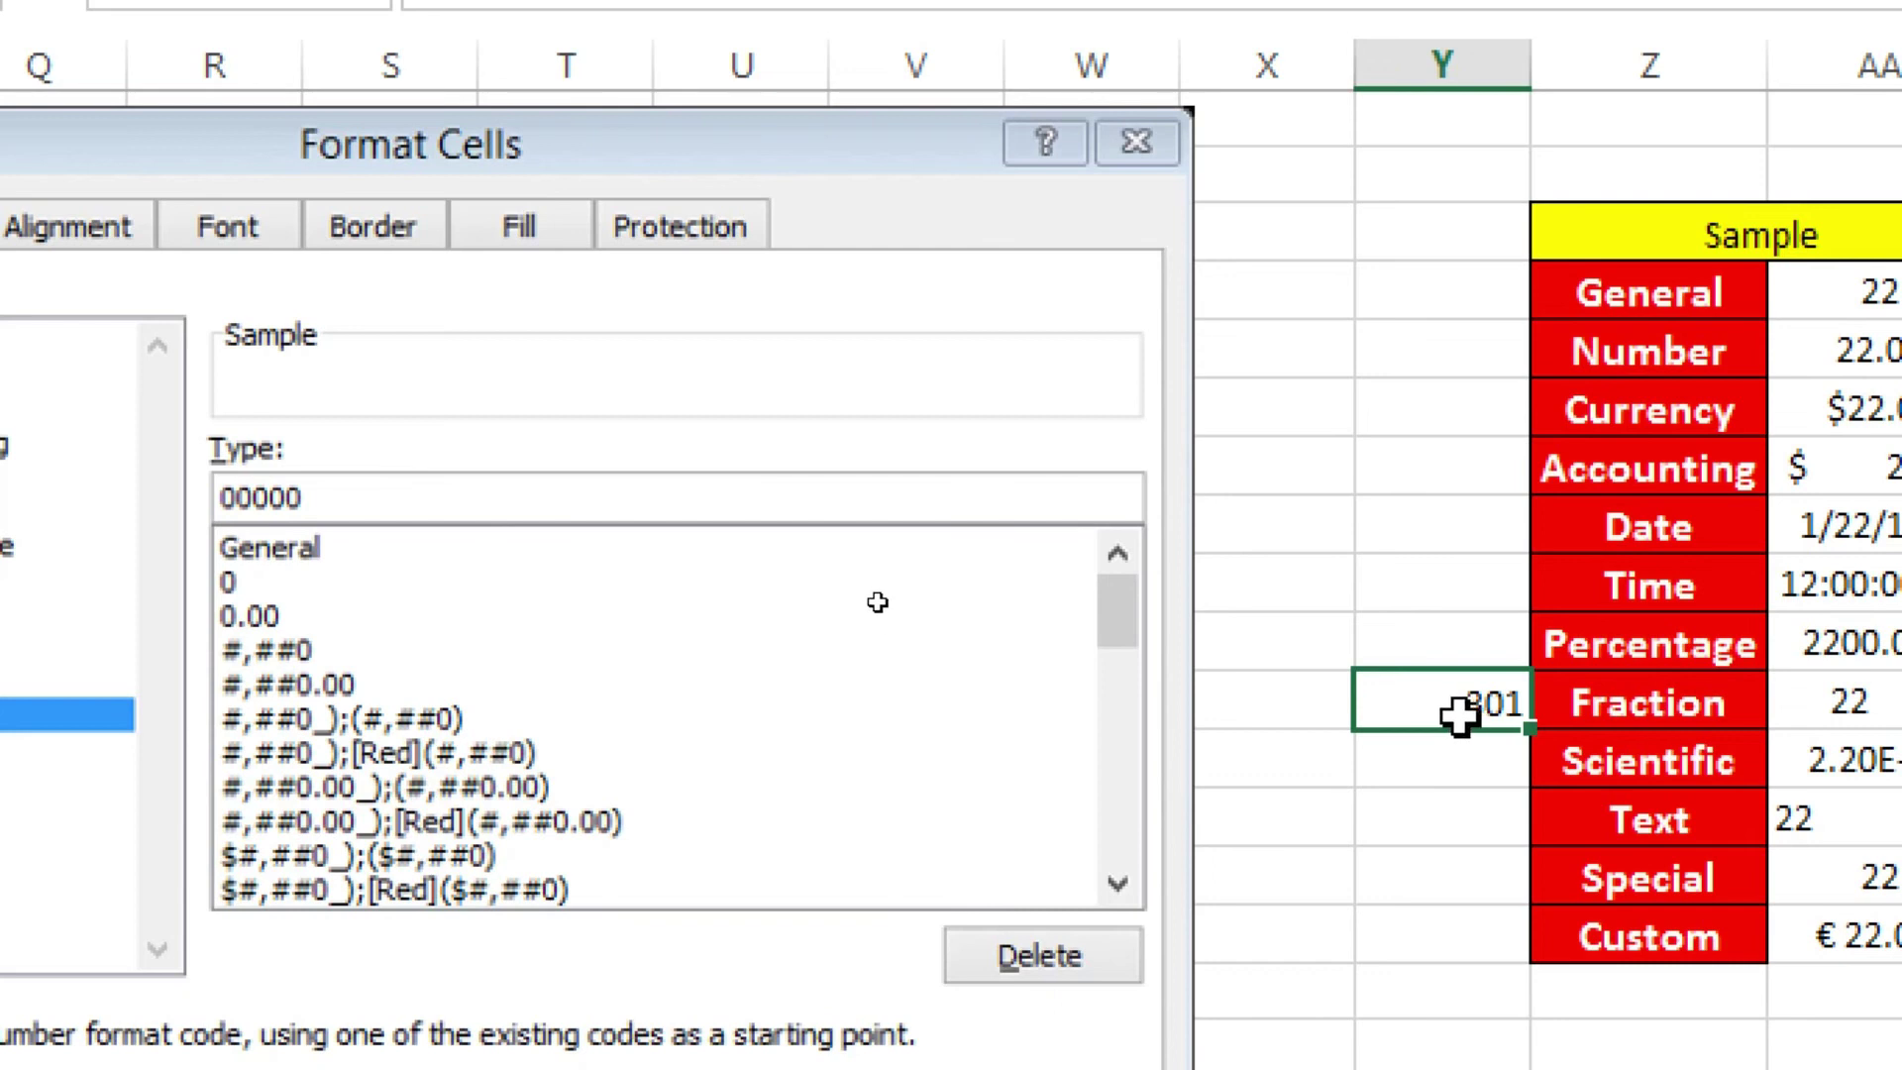
pyautogui.click(1412, 763)
pyautogui.write('3/3/2019')
pyautogui.hotkey('ctrl', 'Return')
pyautogui.press('Return')
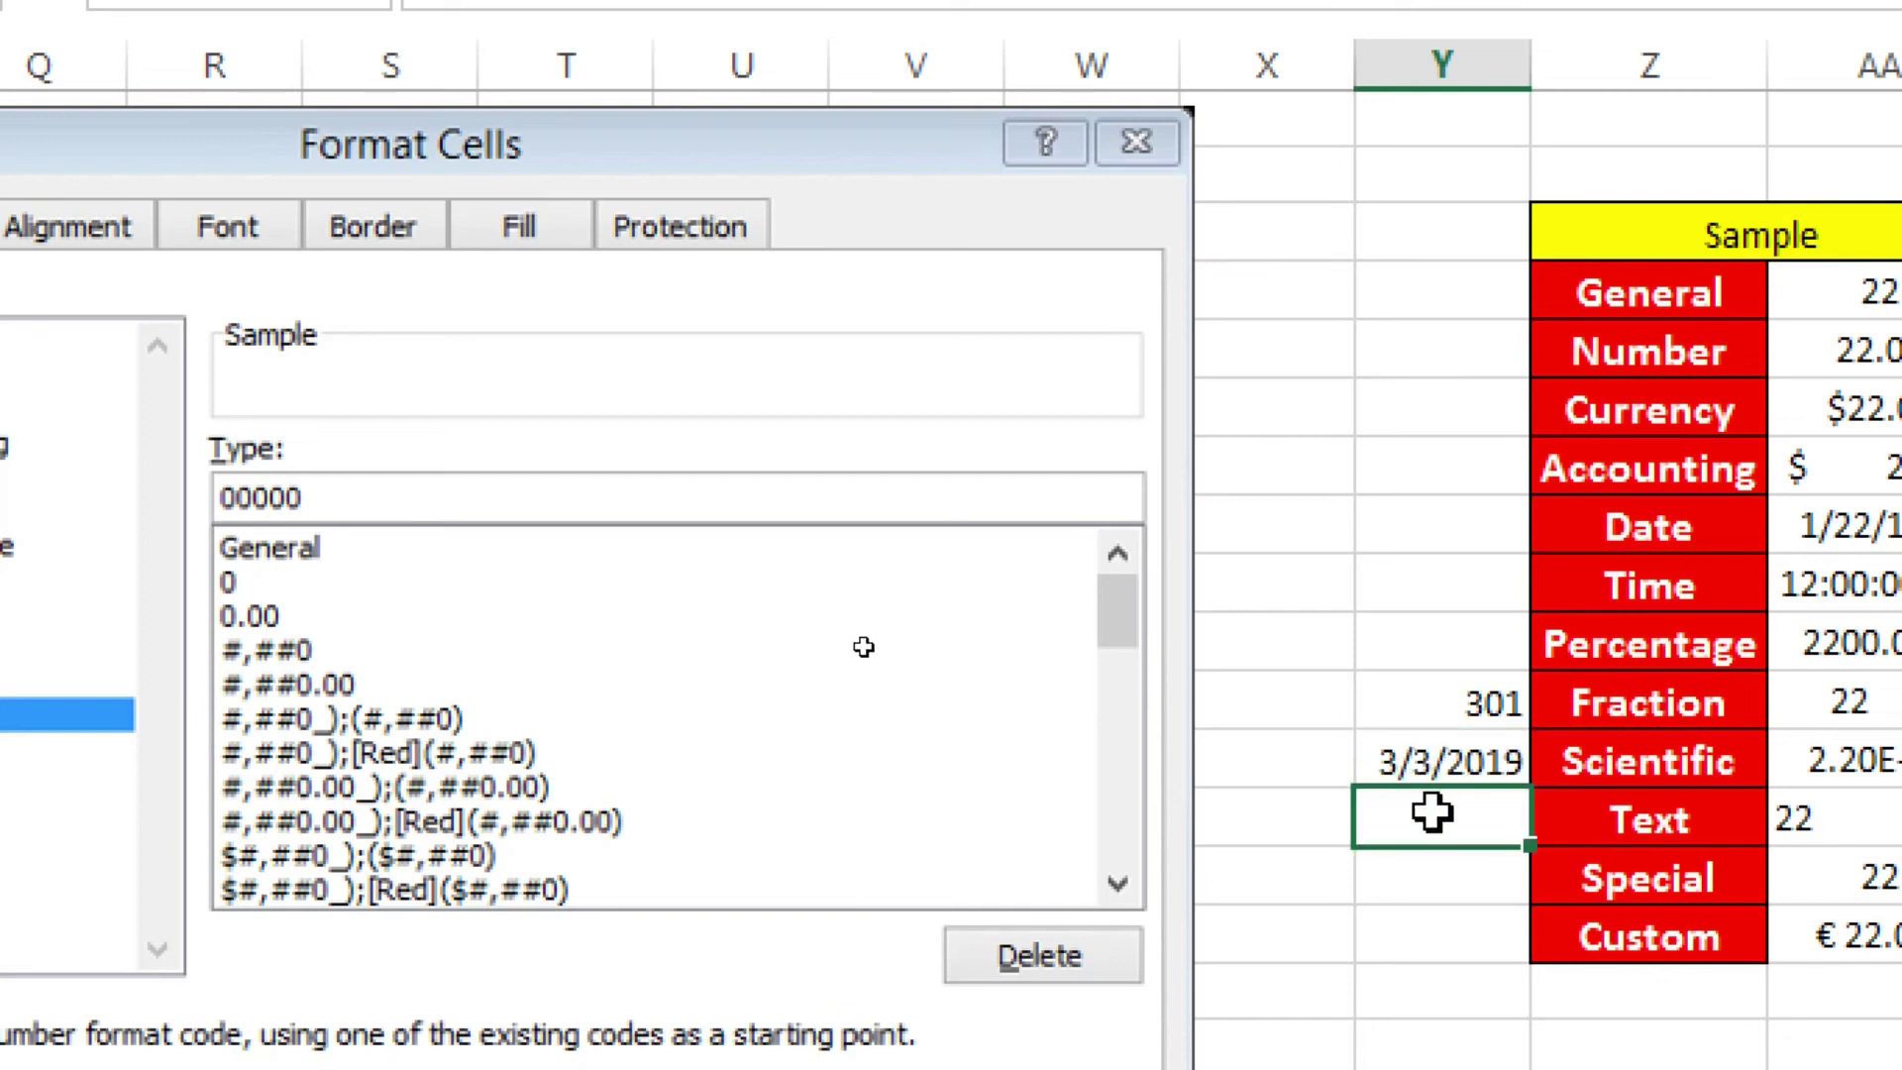
pyautogui.click(1441, 764)
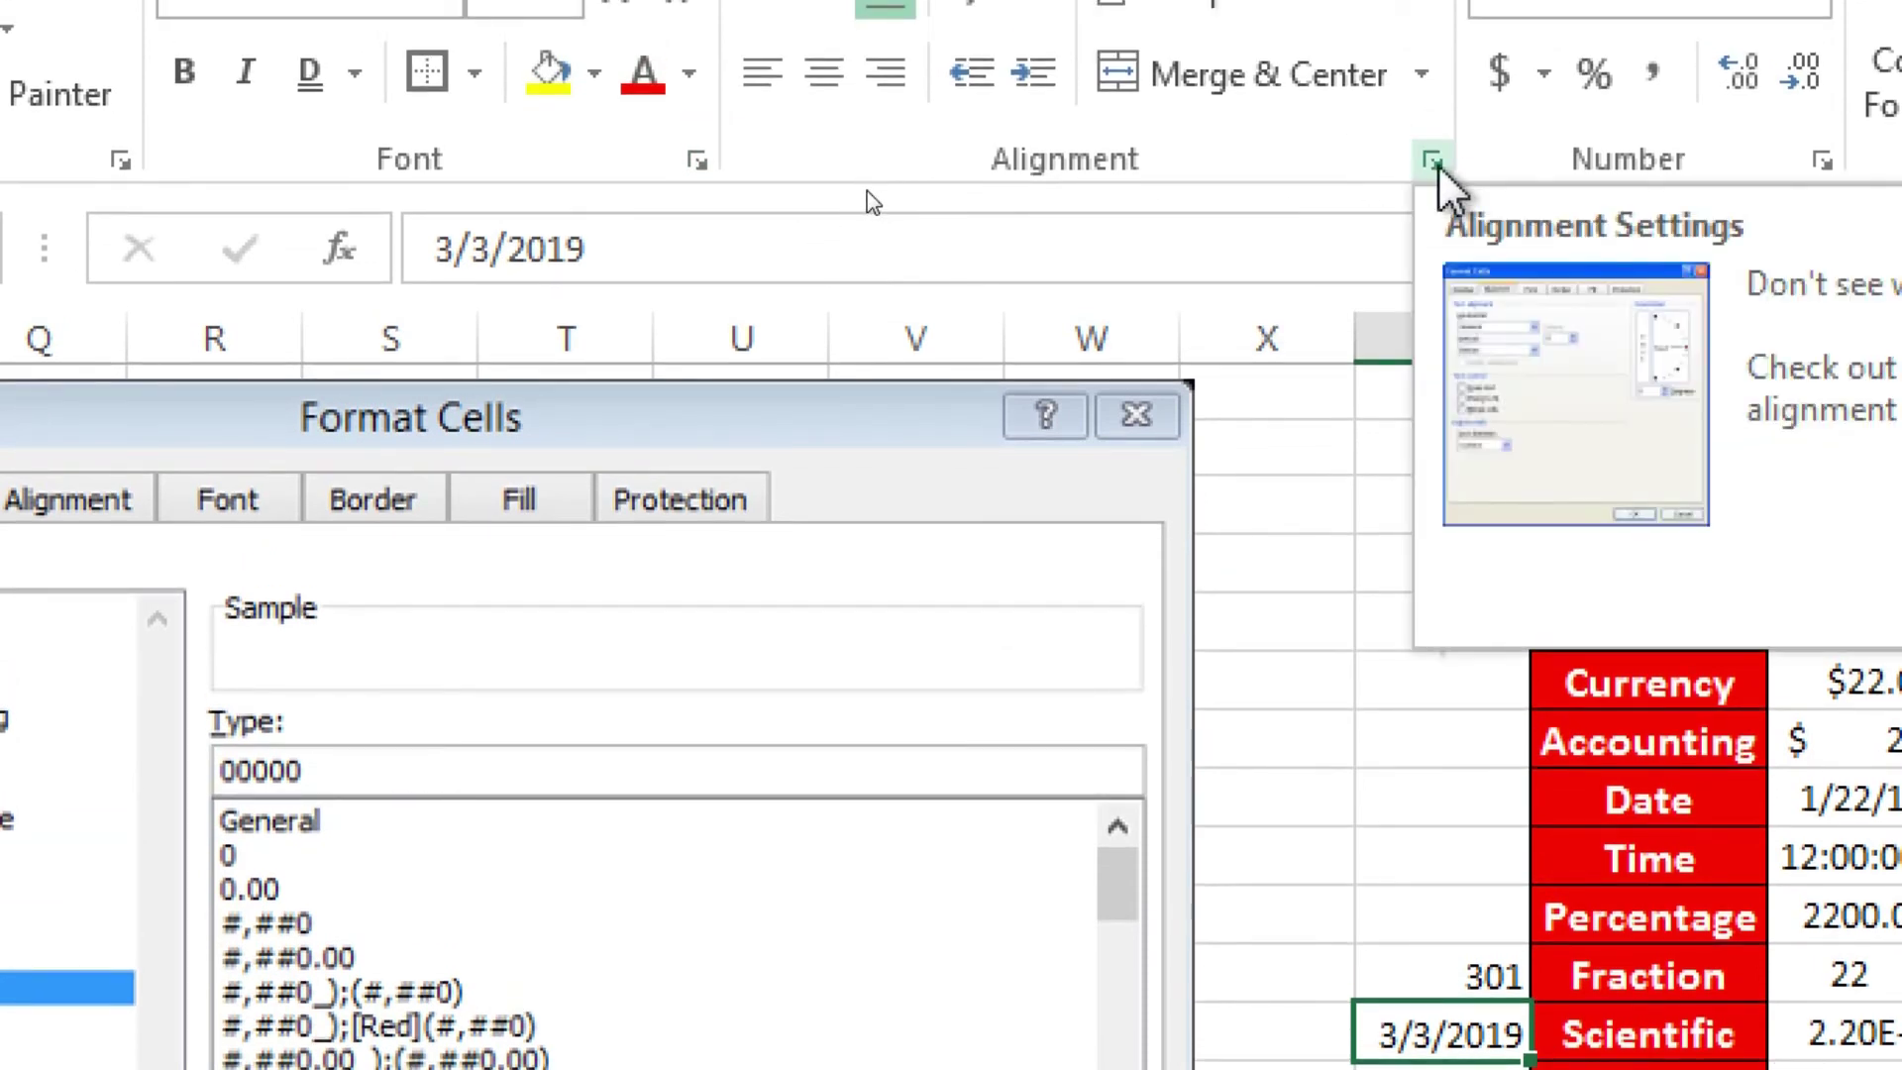
# - Format Y12 with the *Wednesday, March 14, 2012 date style, then select Y11 (301)
pyautogui.click(1434, 164)
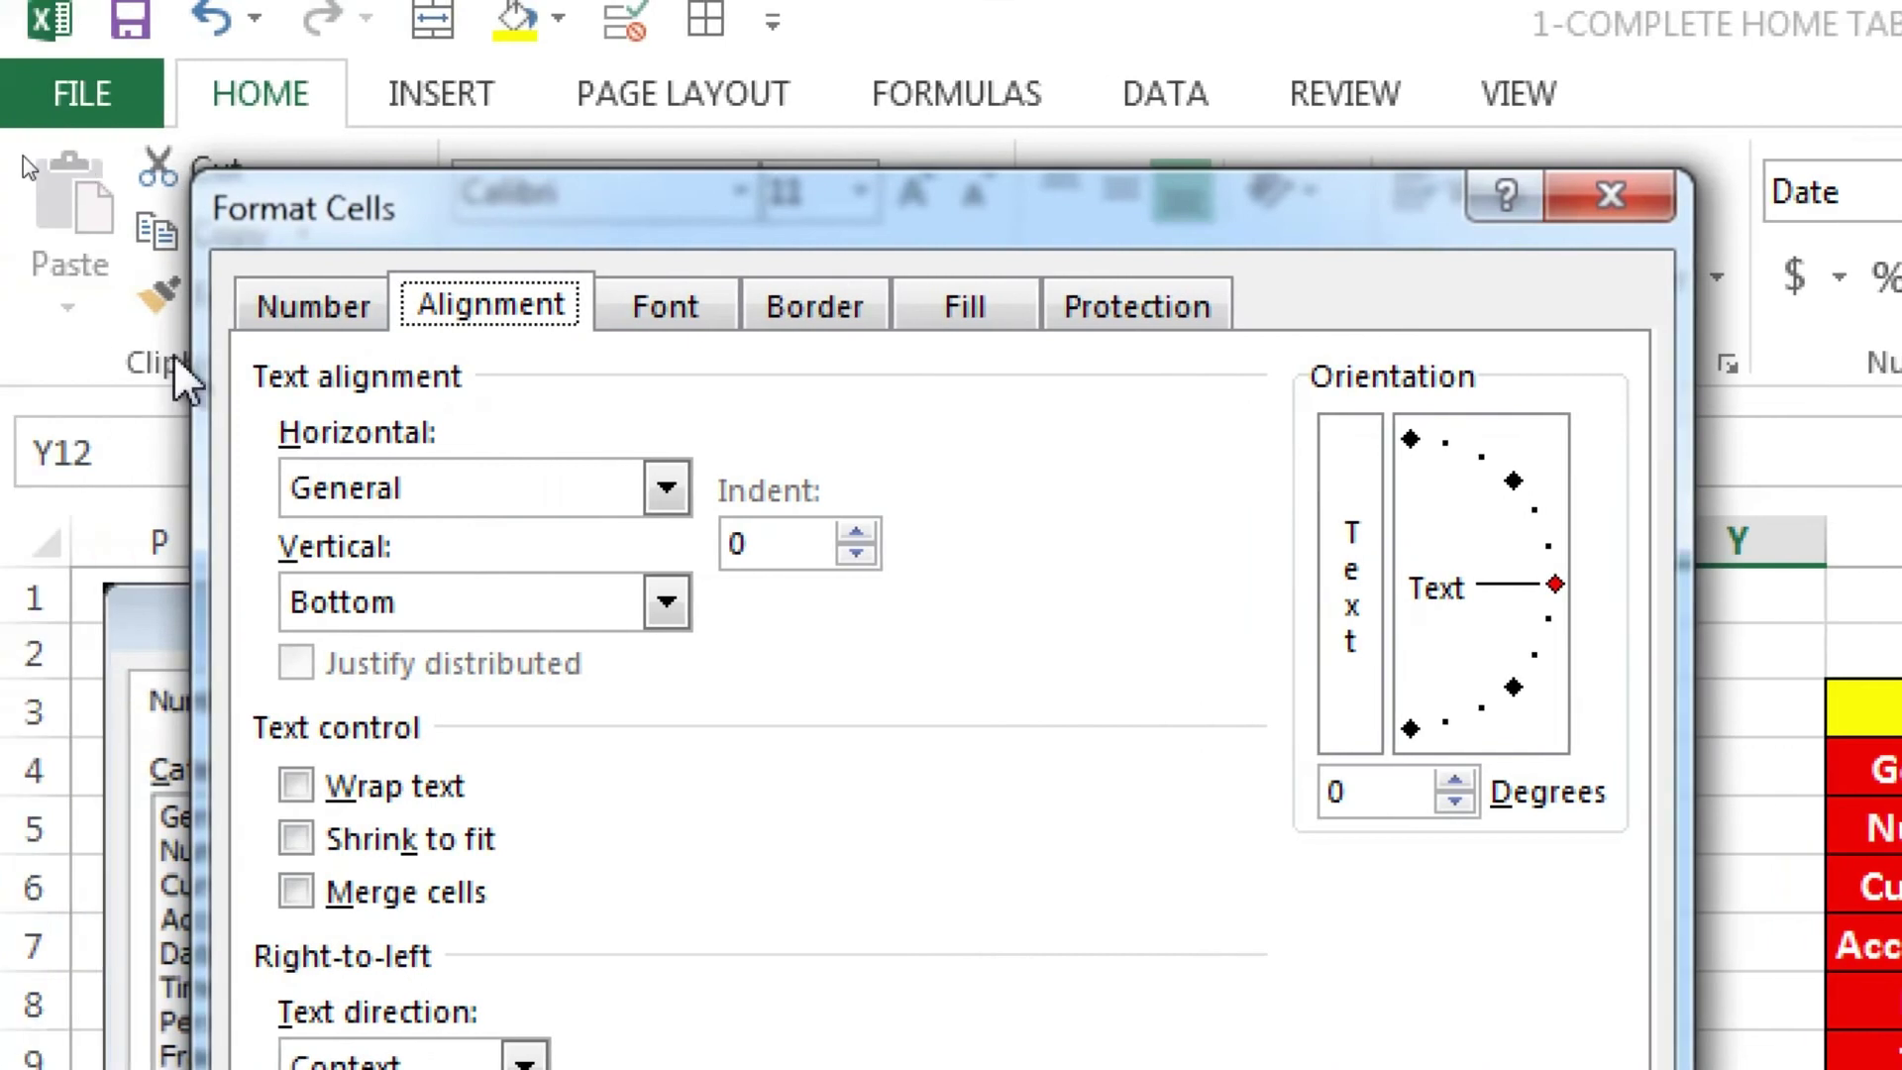
pyautogui.click(313, 309)
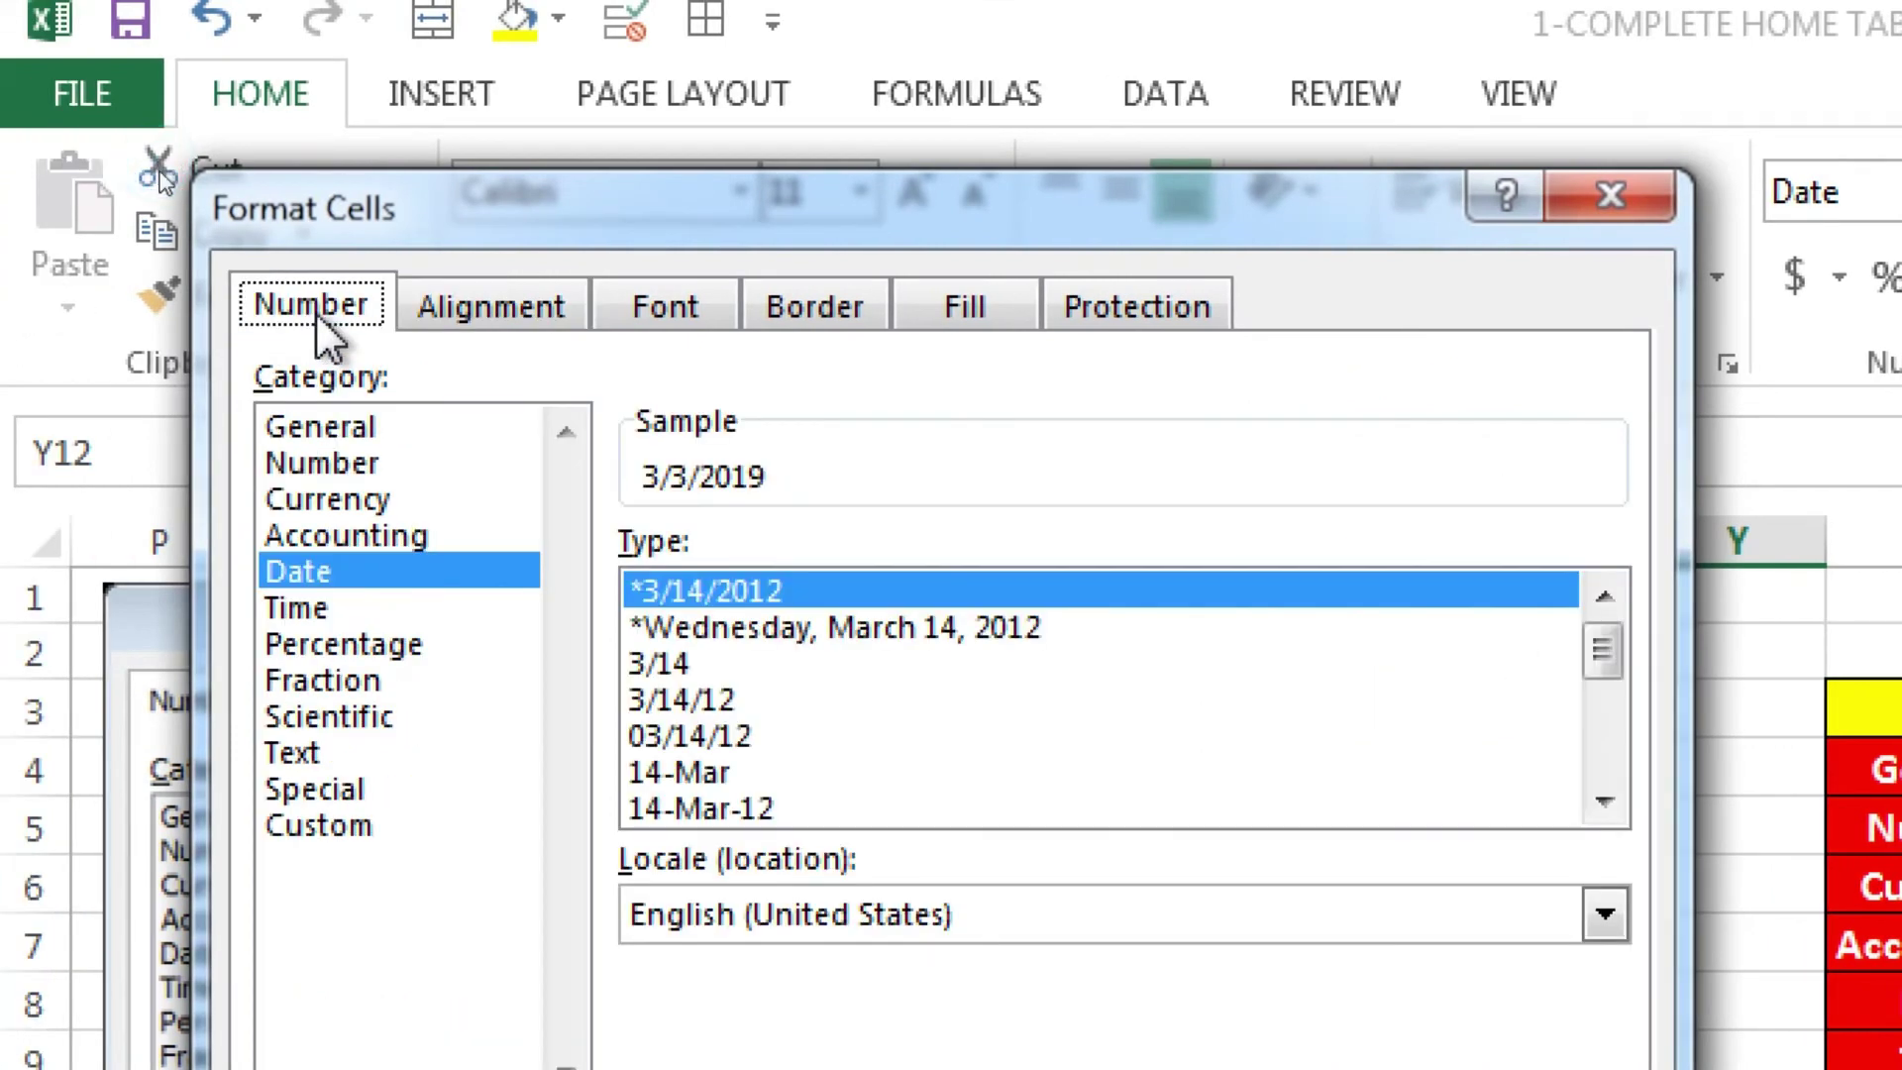
pyautogui.click(808, 627)
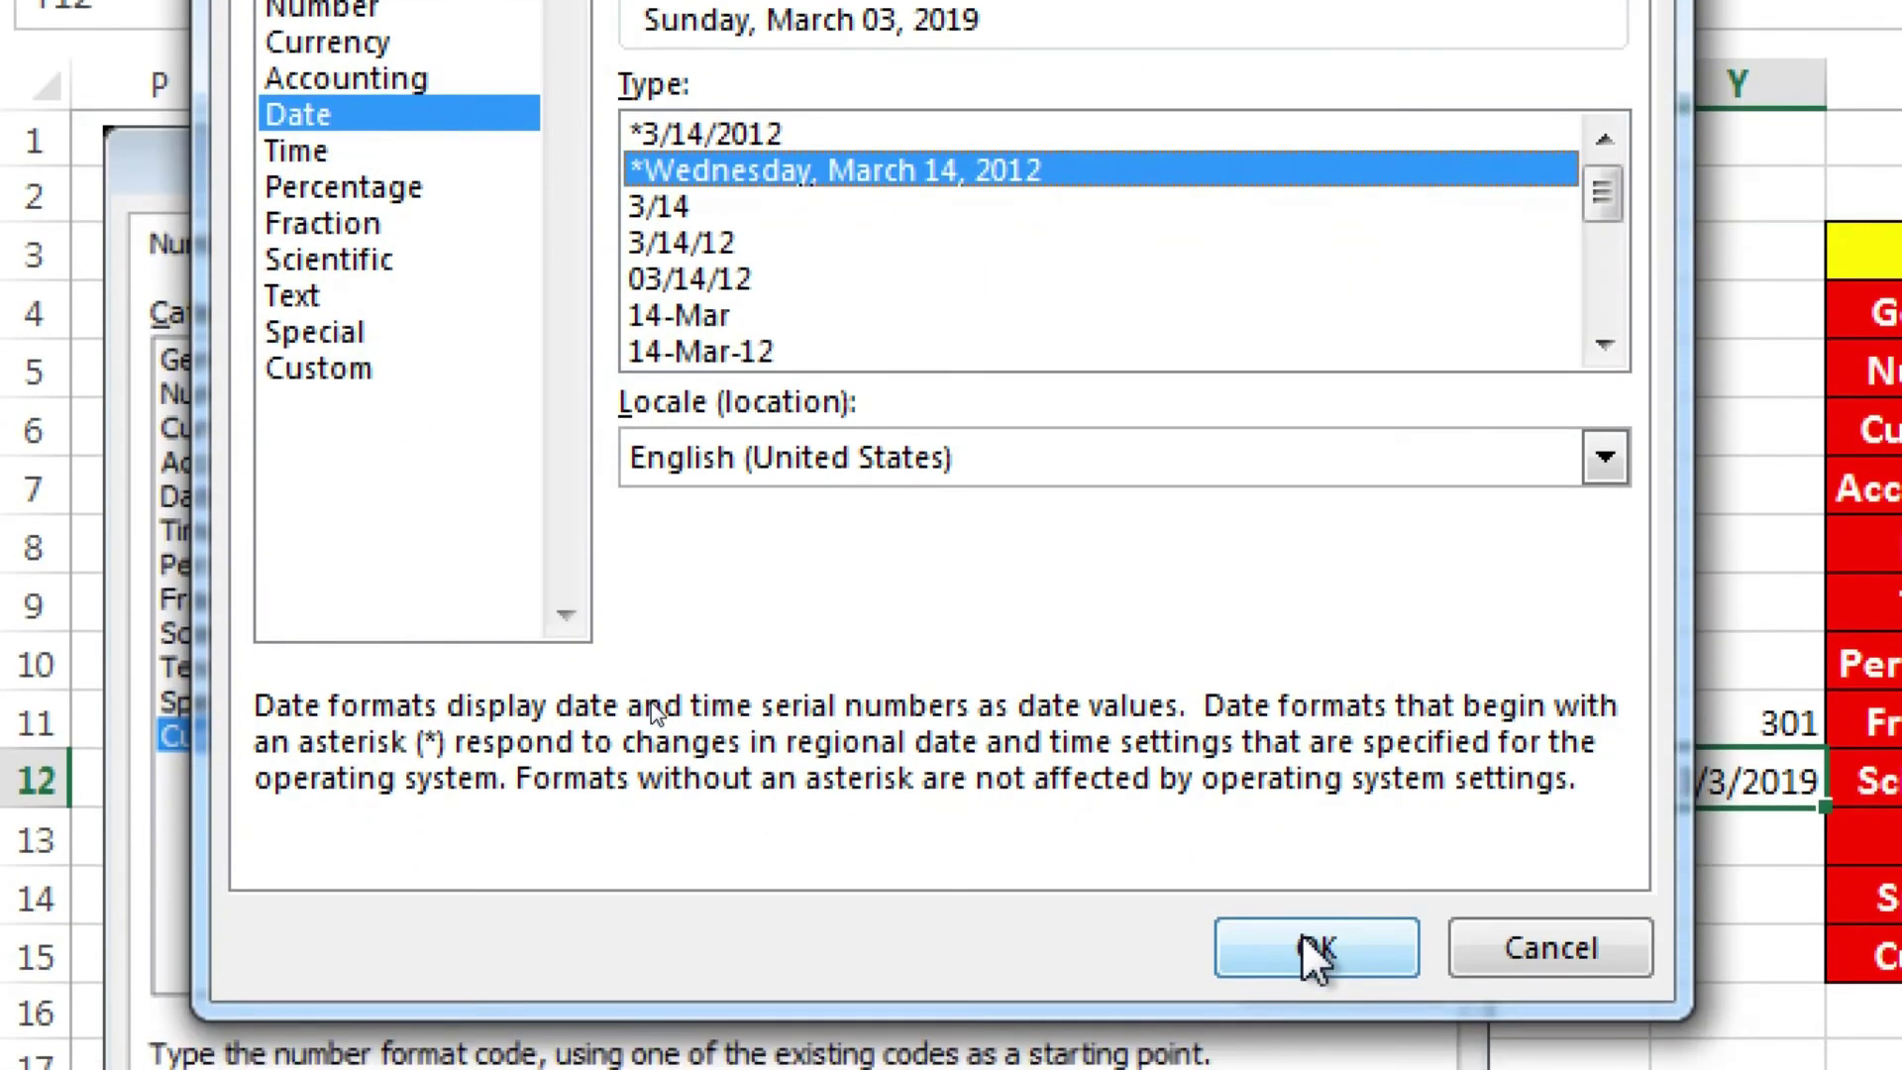
pyautogui.click(1322, 949)
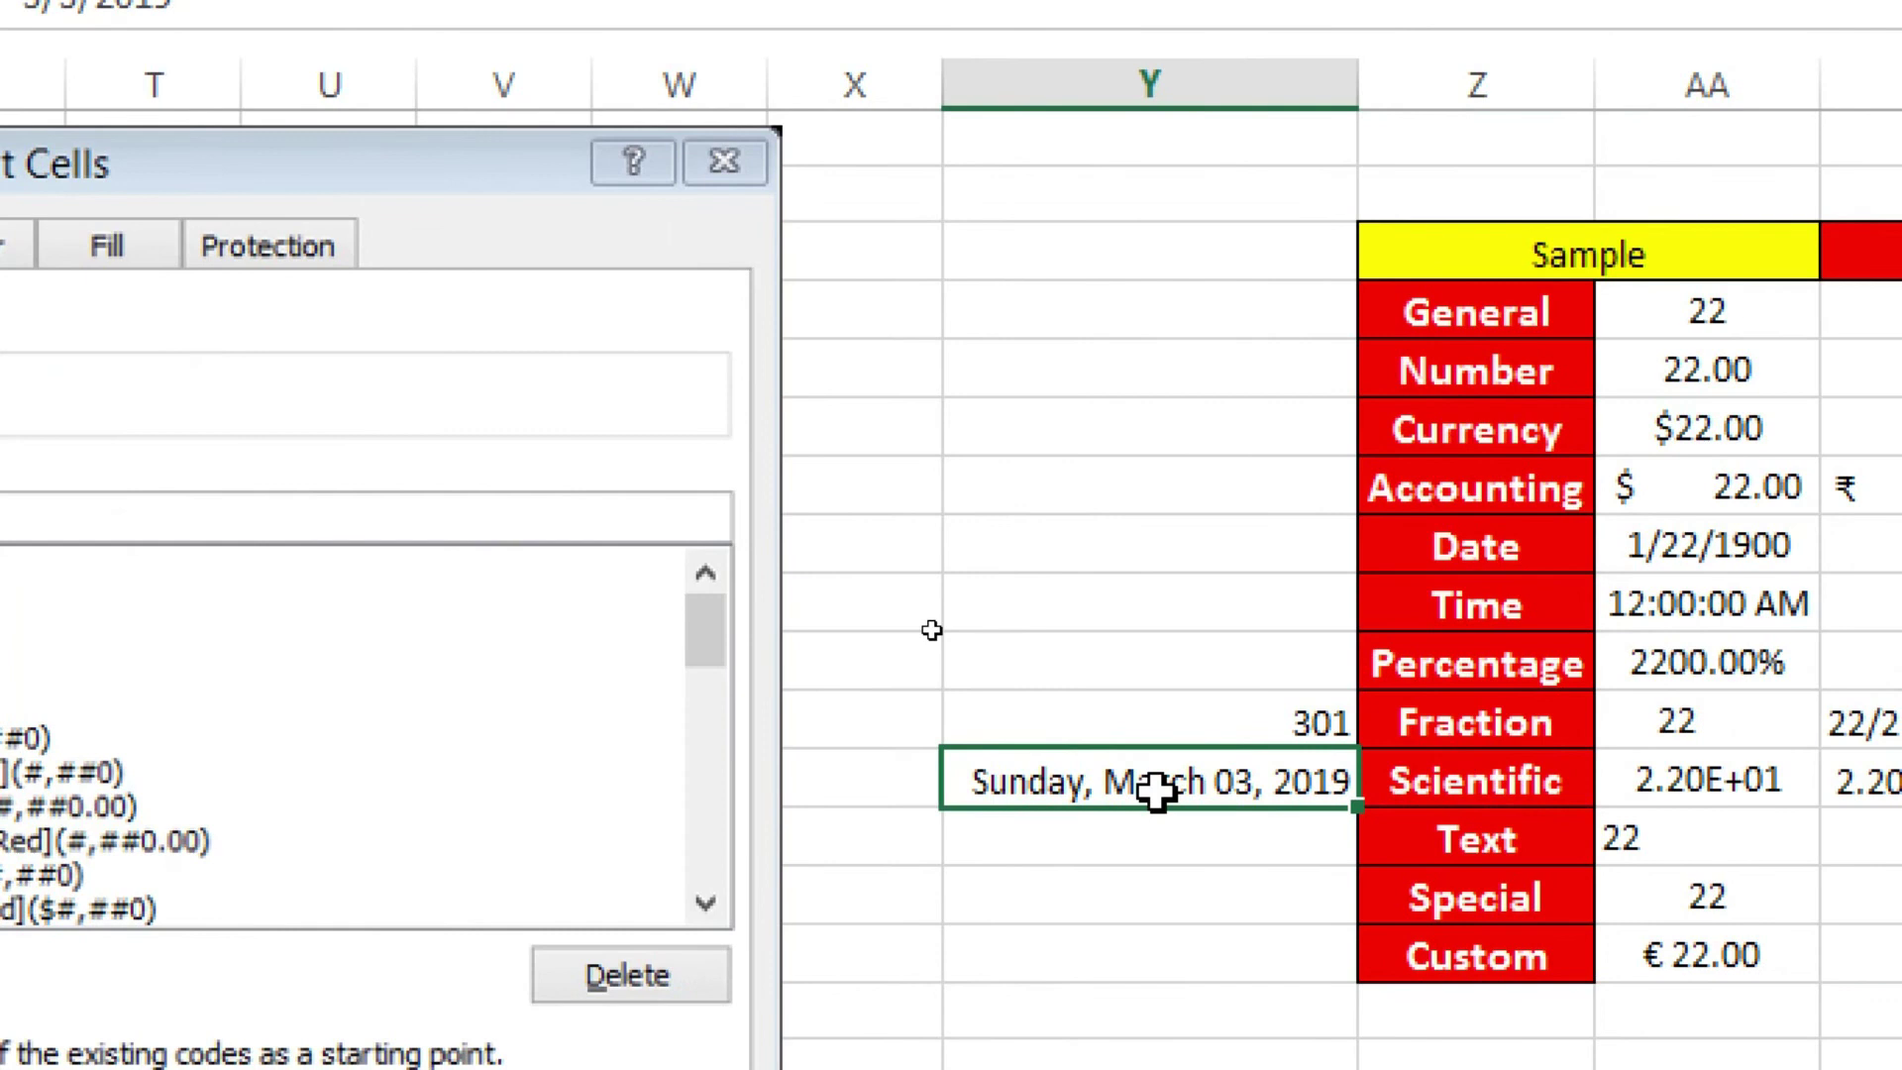
pyautogui.click(1186, 723)
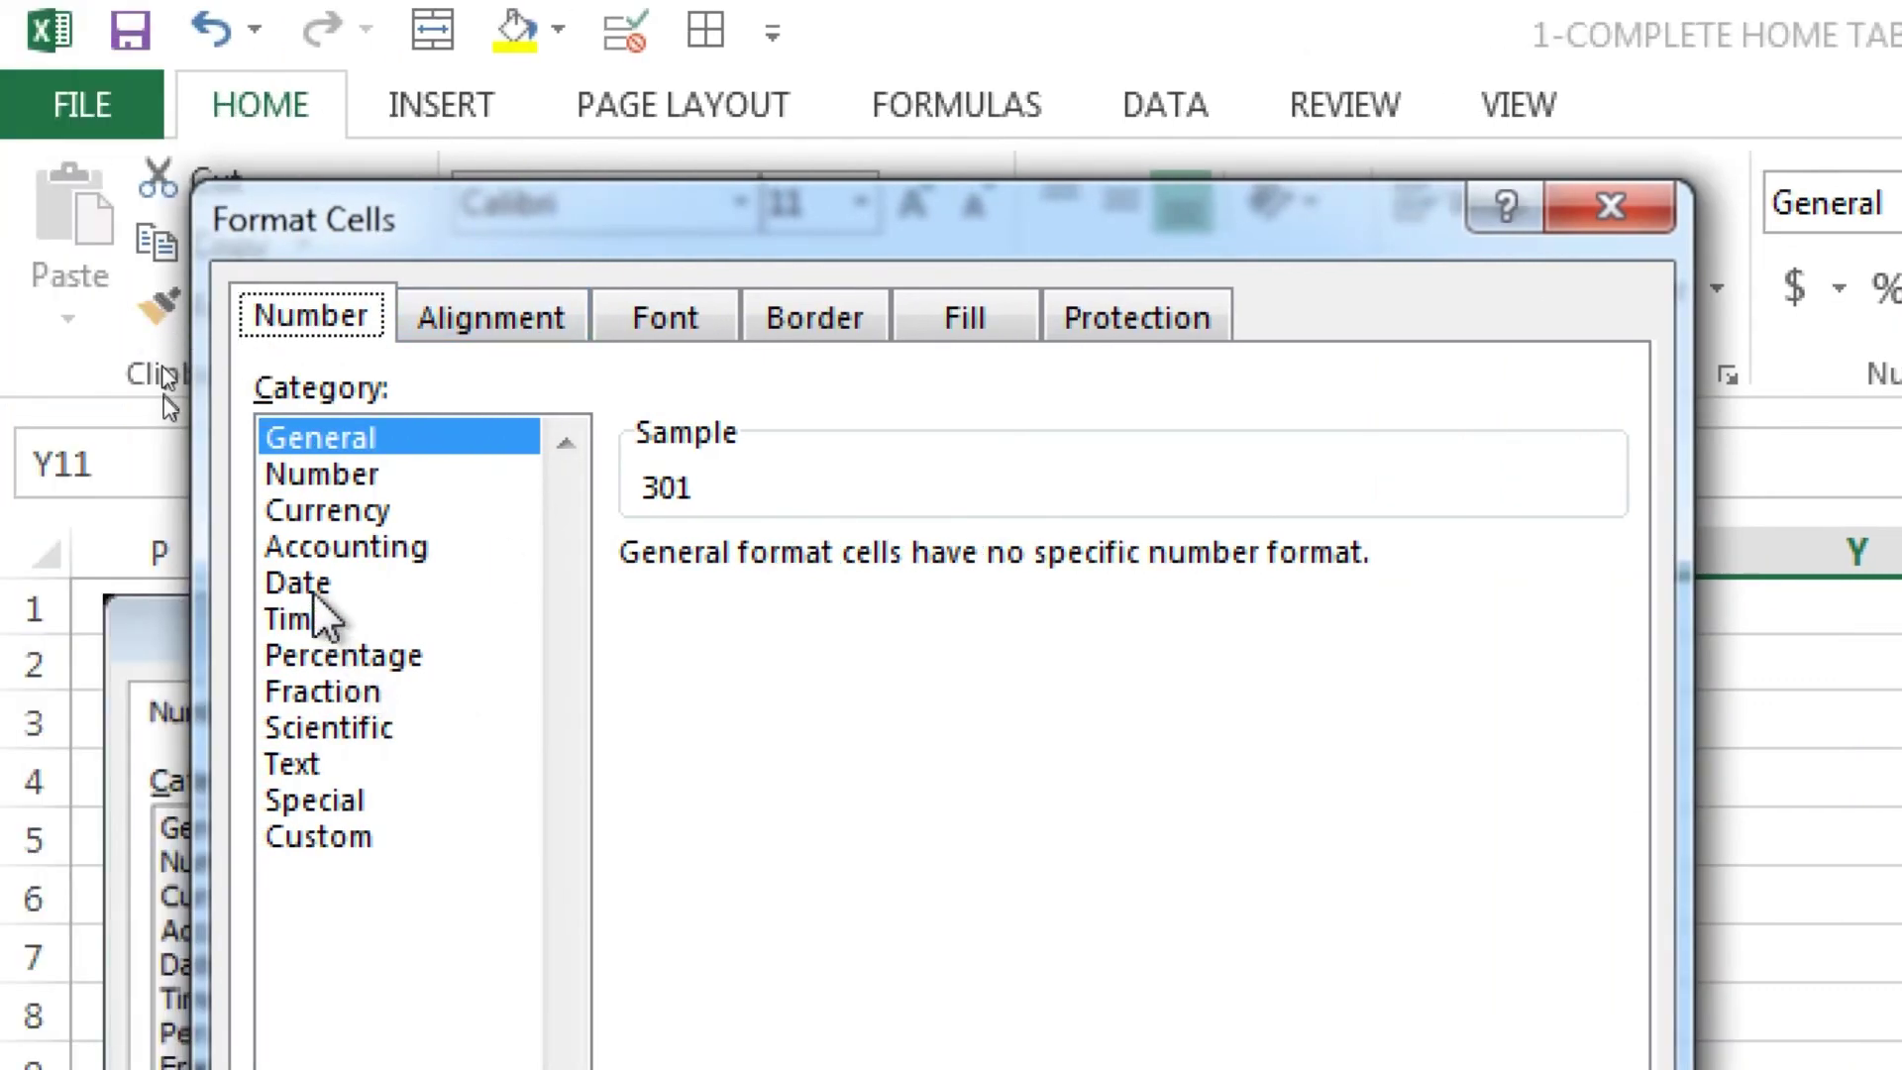
# - Give Y11 the custom number format 000000 so 301 displays as 000301
pyautogui.click(332, 840)
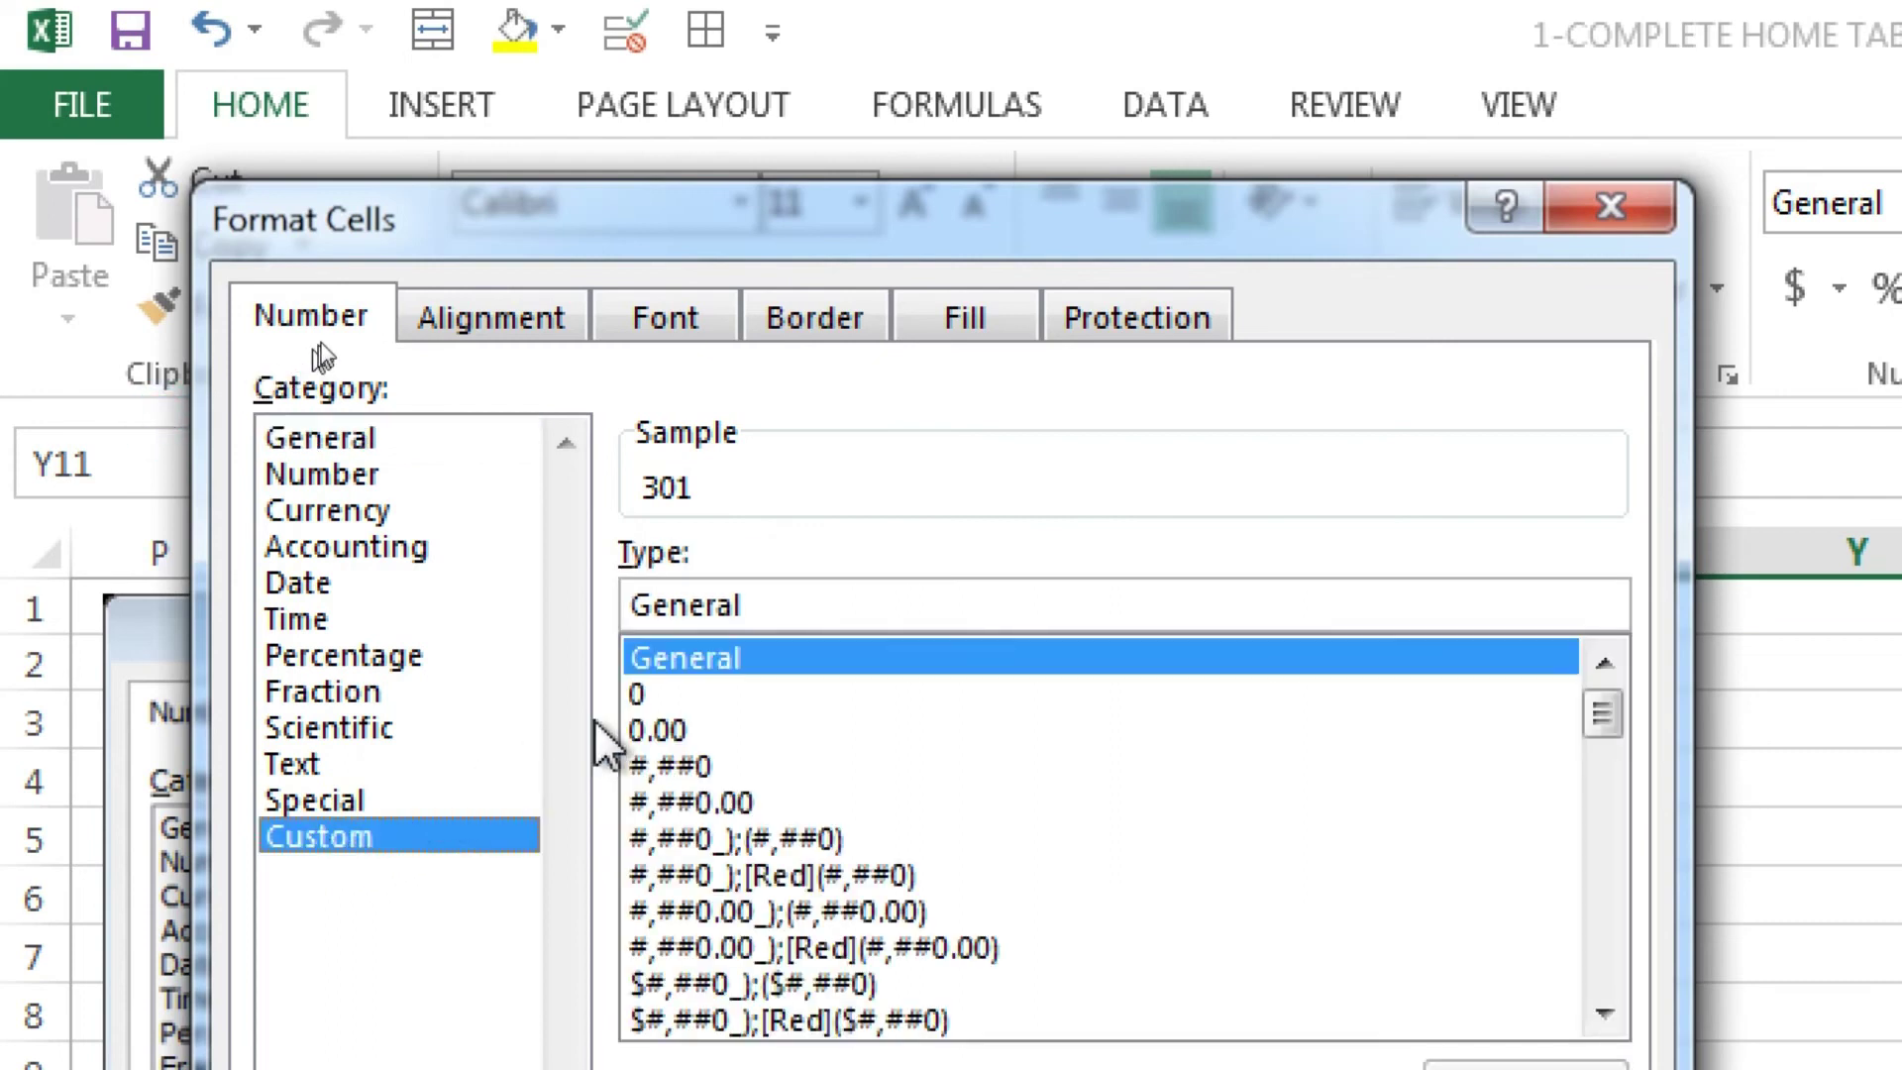
pyautogui.click(637, 693)
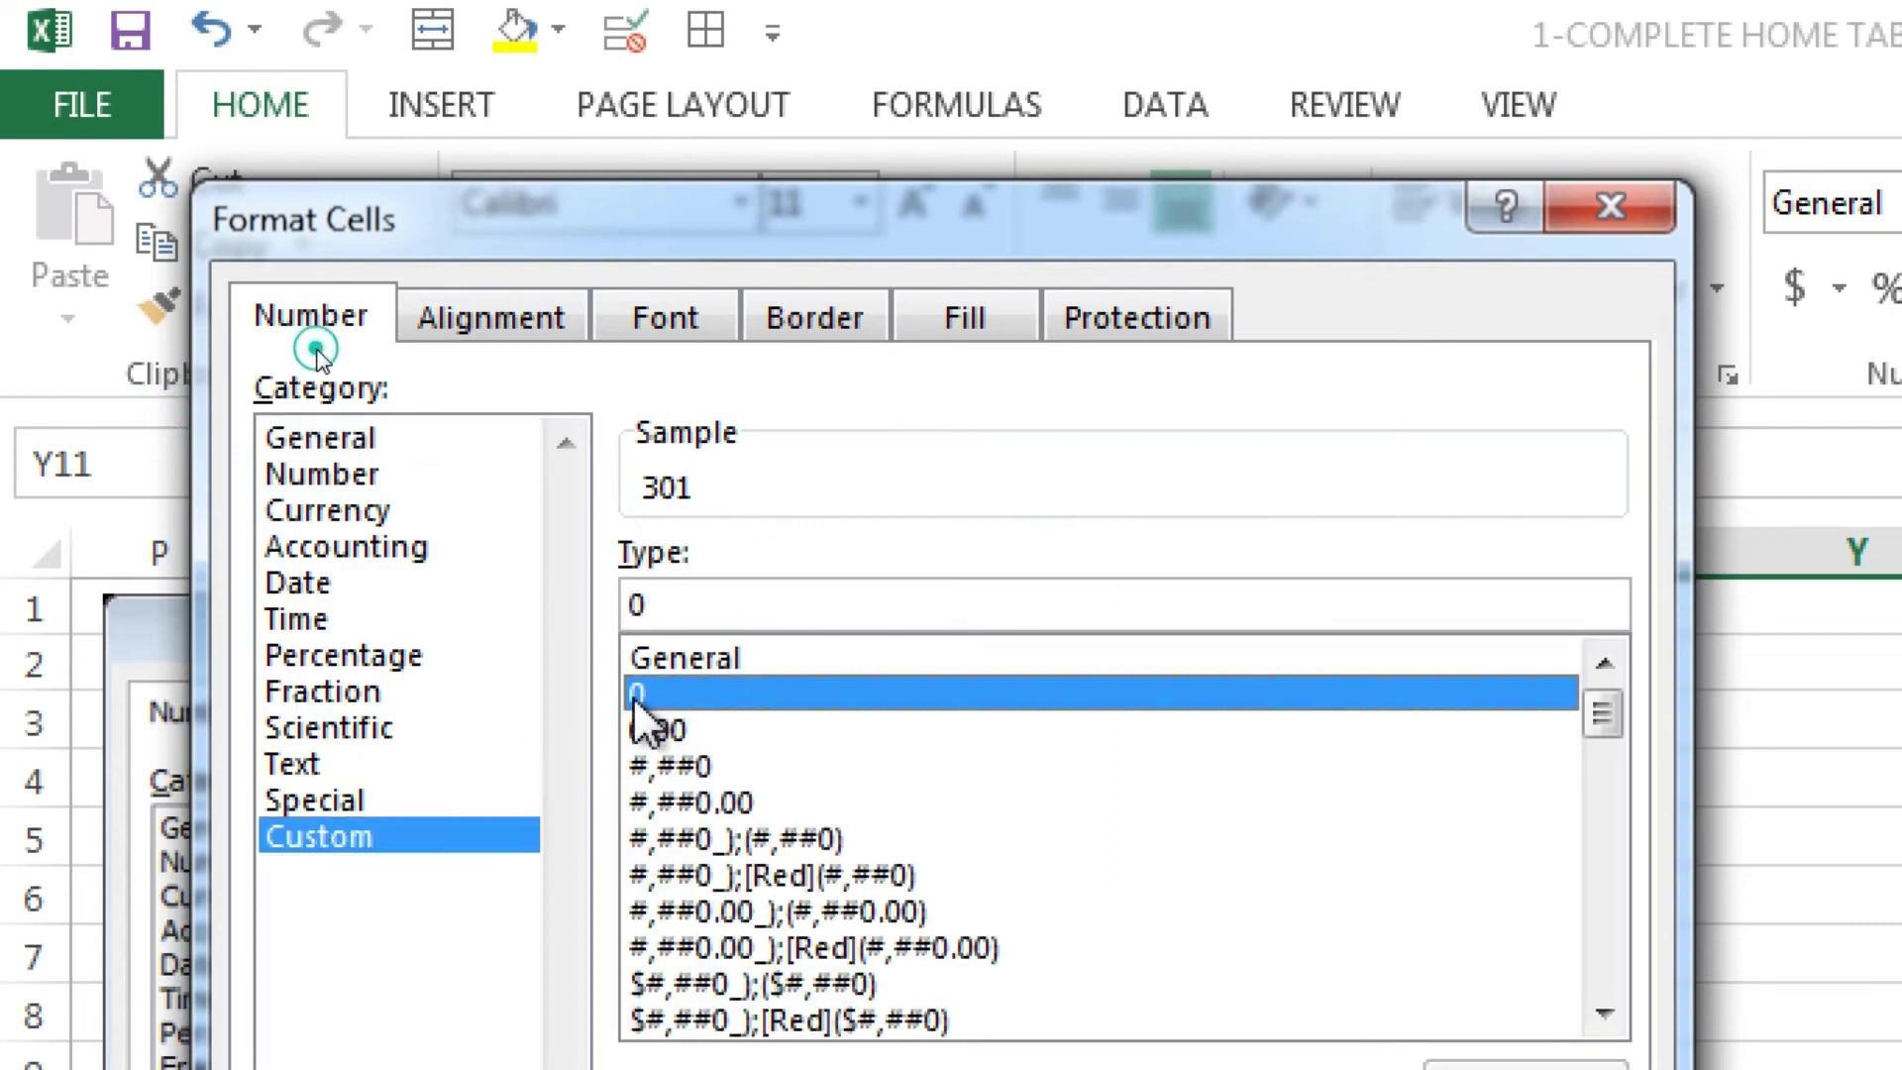
pyautogui.click(327, 298)
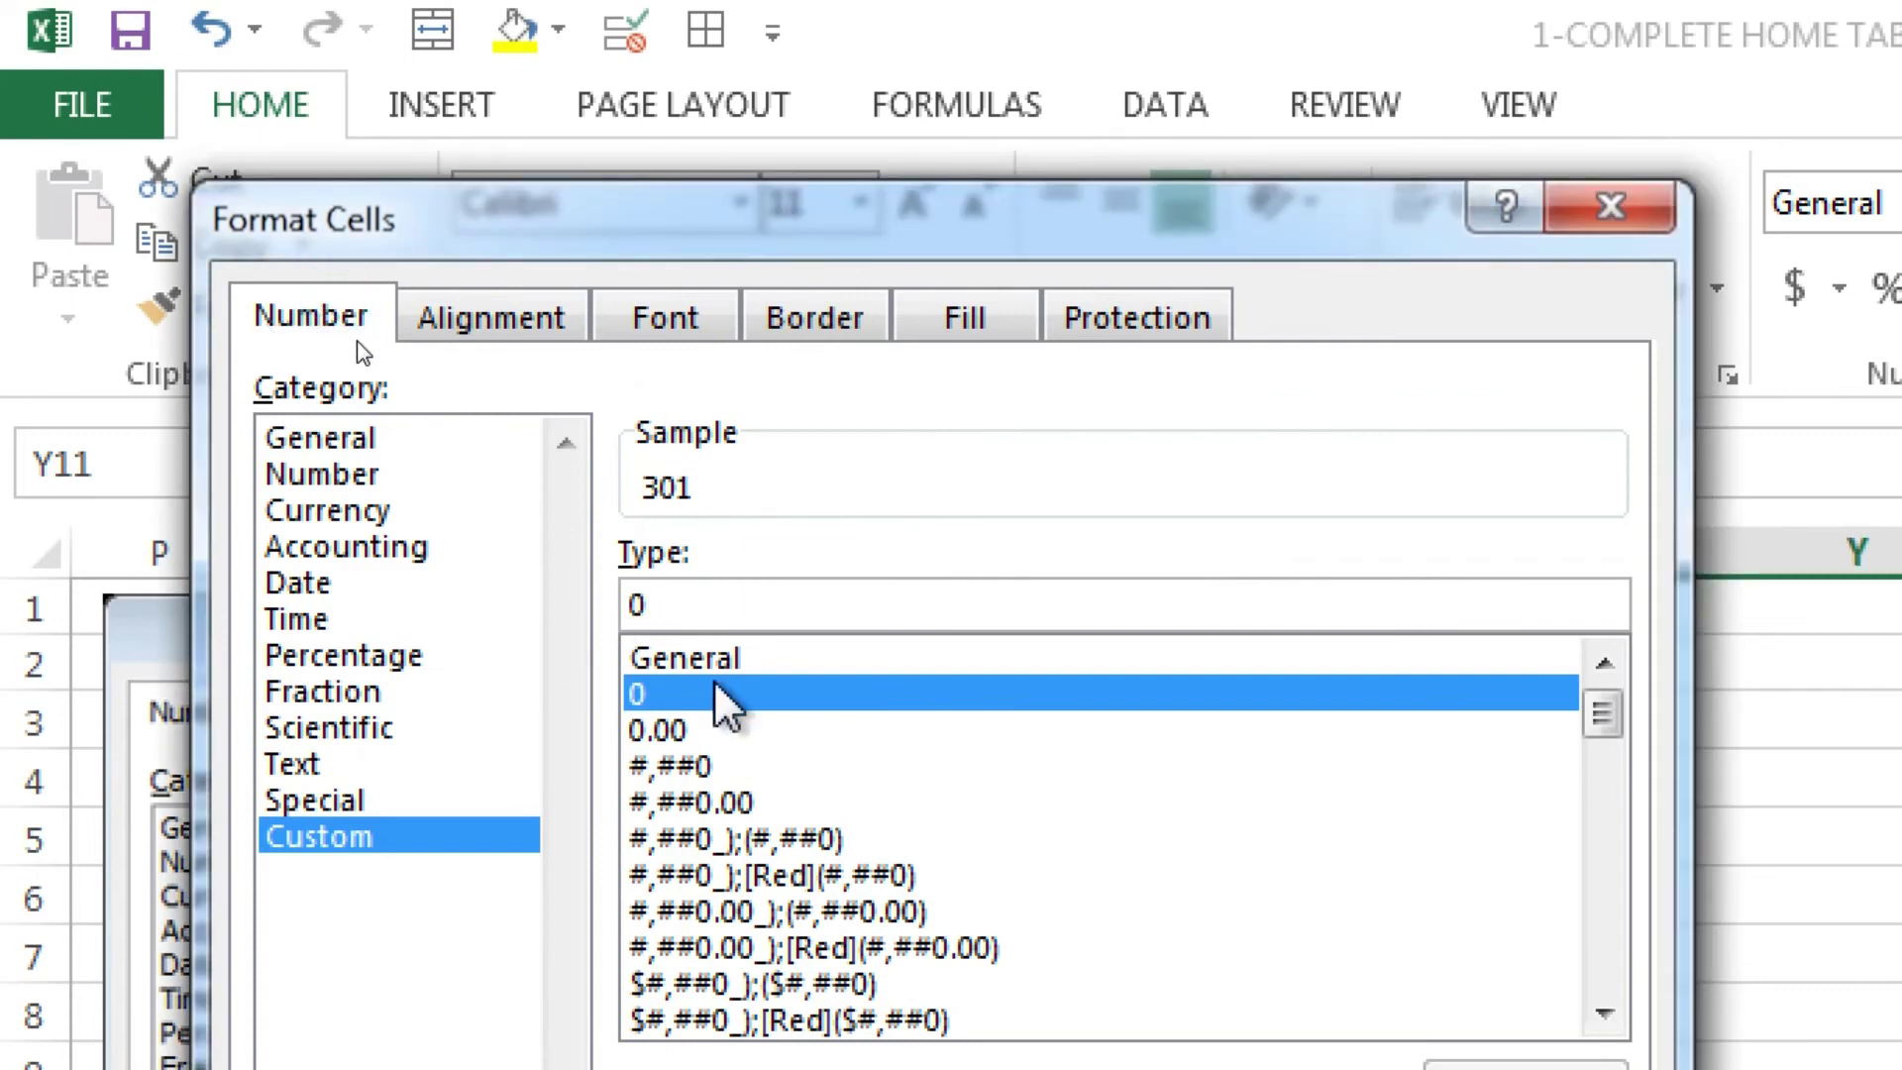
pyautogui.write('00000')
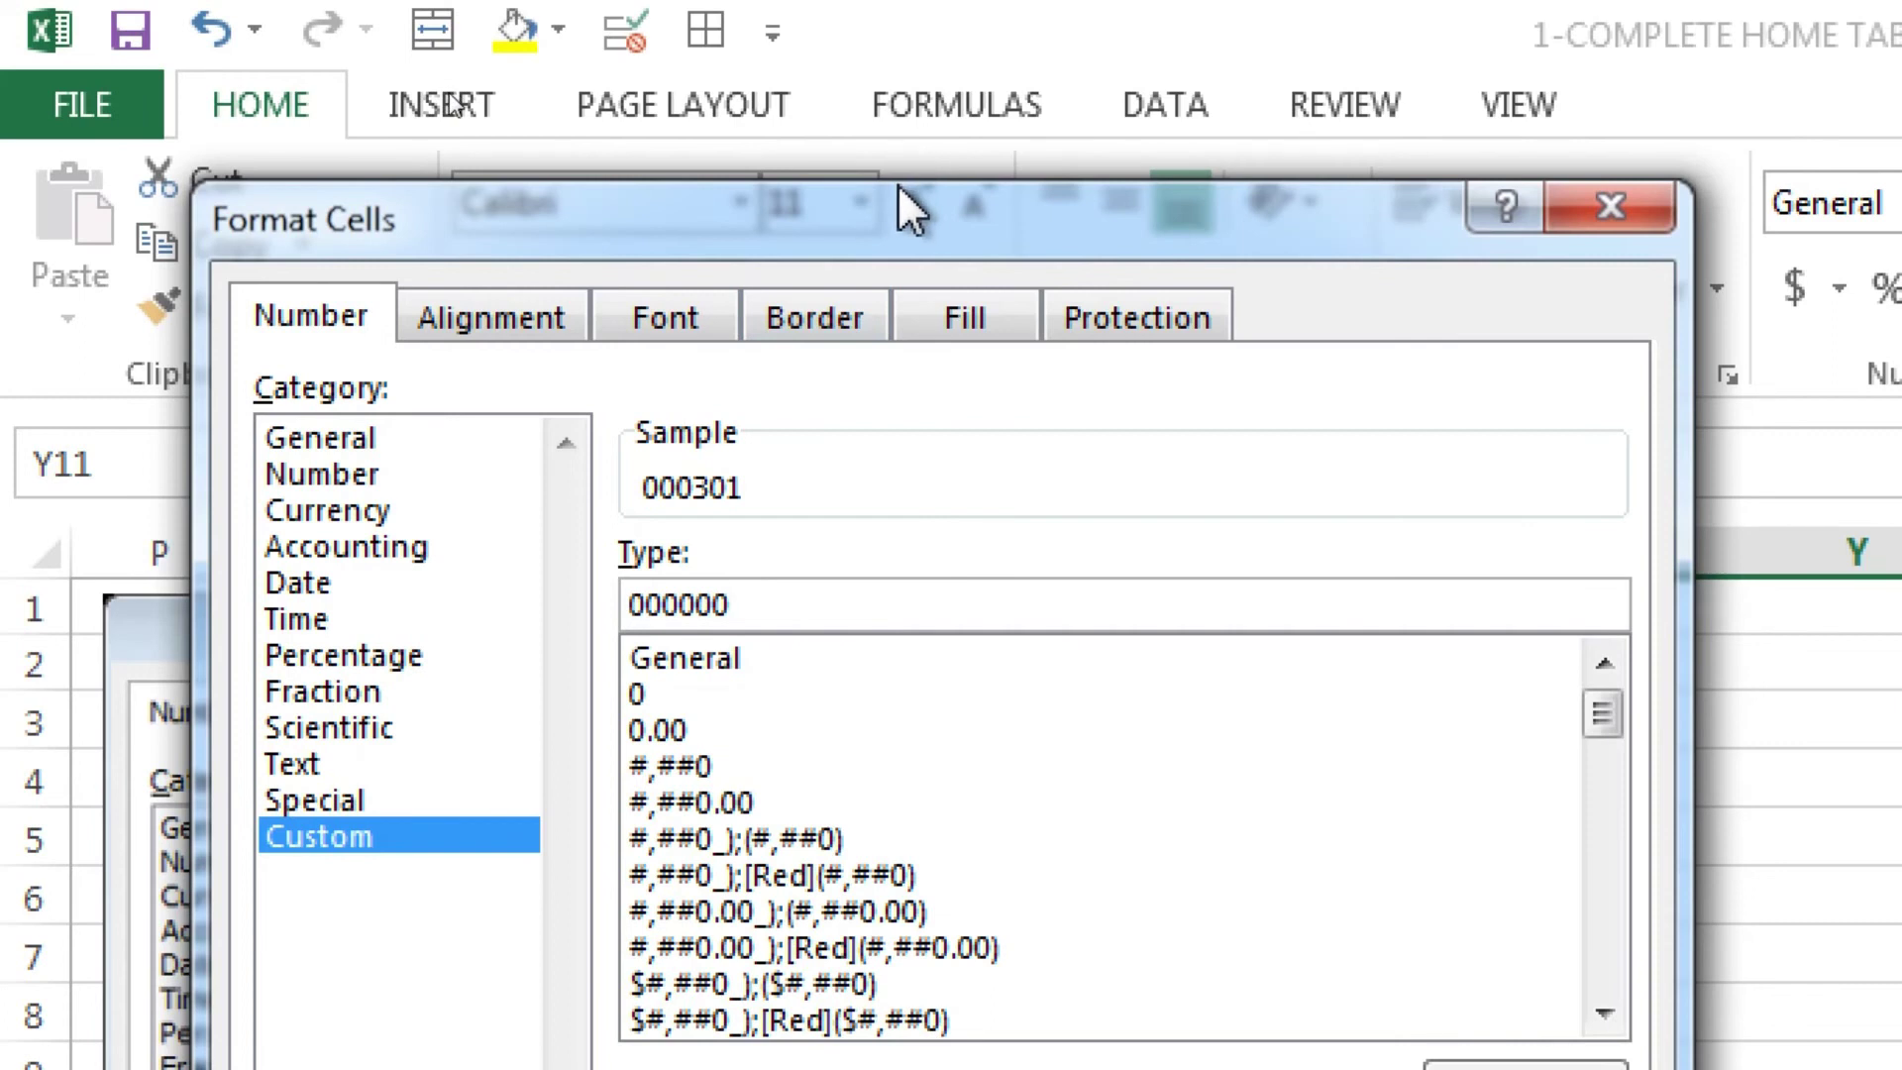
pyautogui.moveTo(899, 186); pyautogui.dragTo(855, 3)
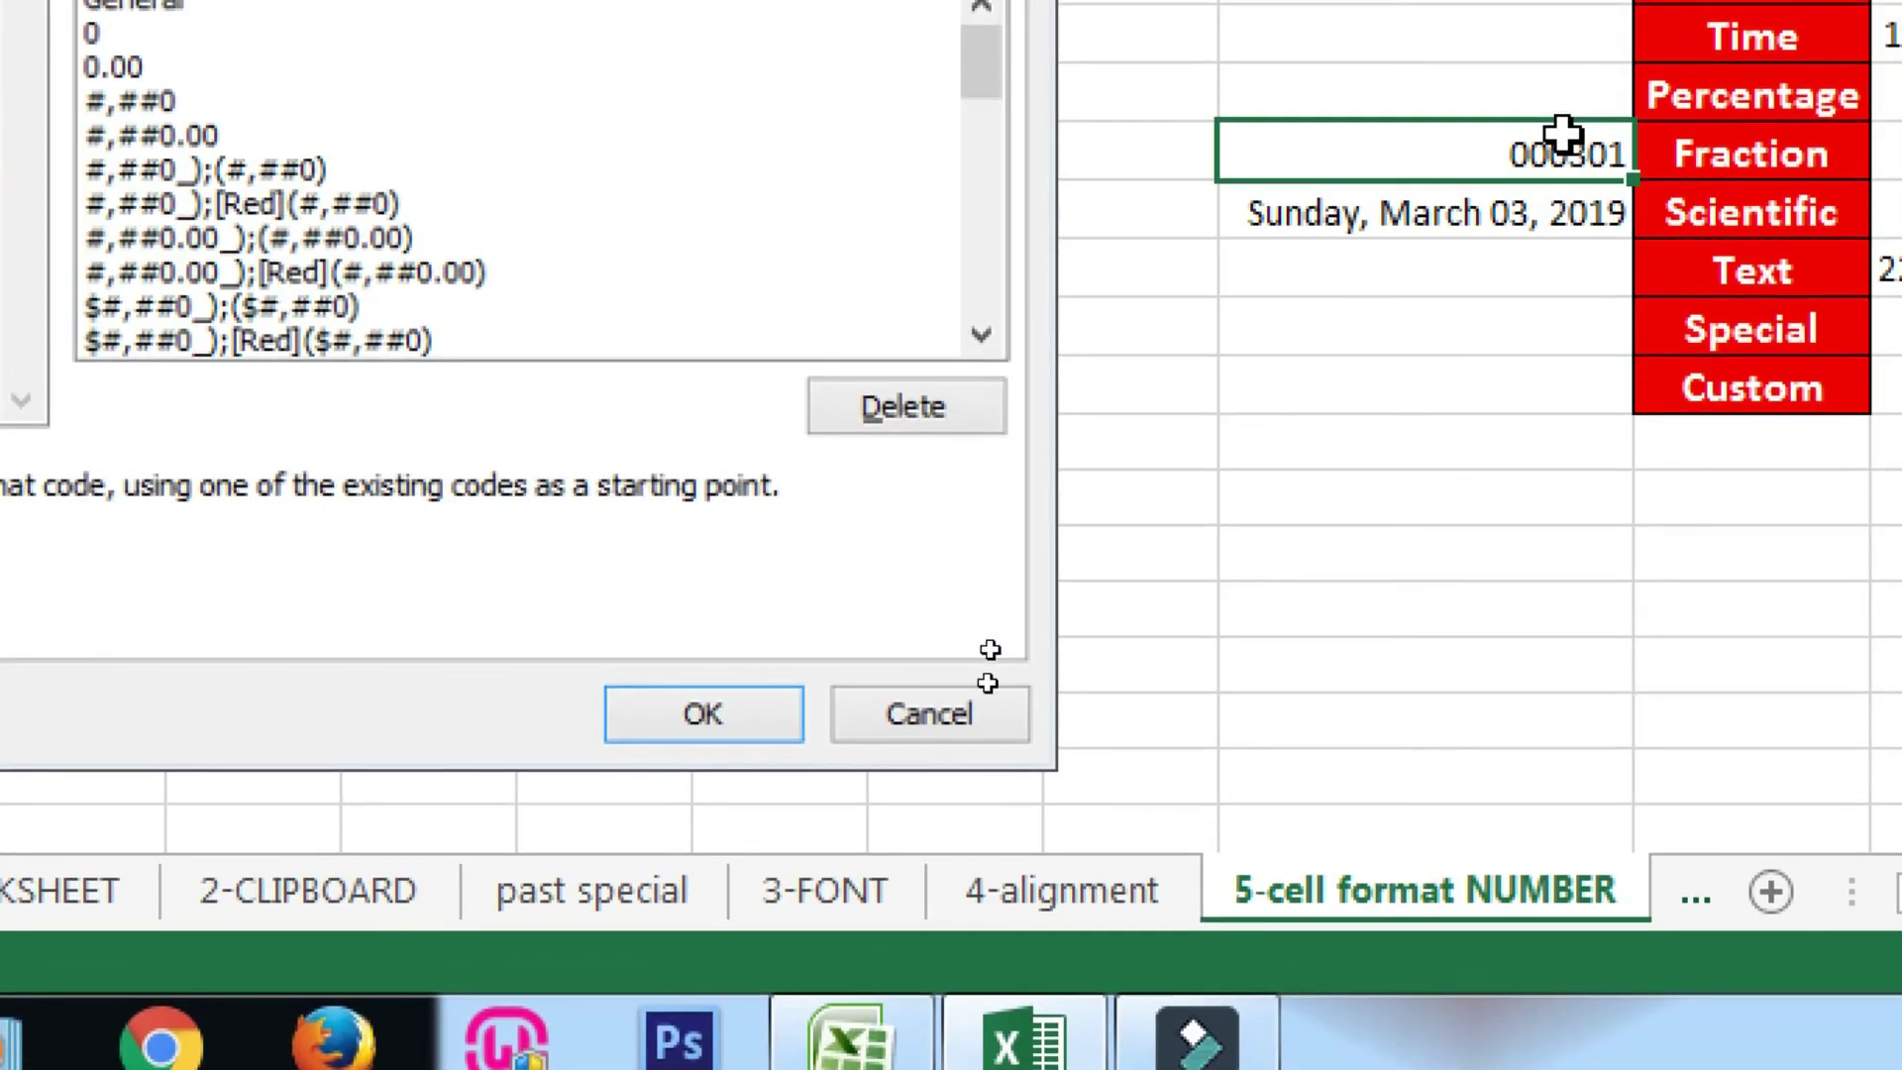
pyautogui.click(1704, 247)
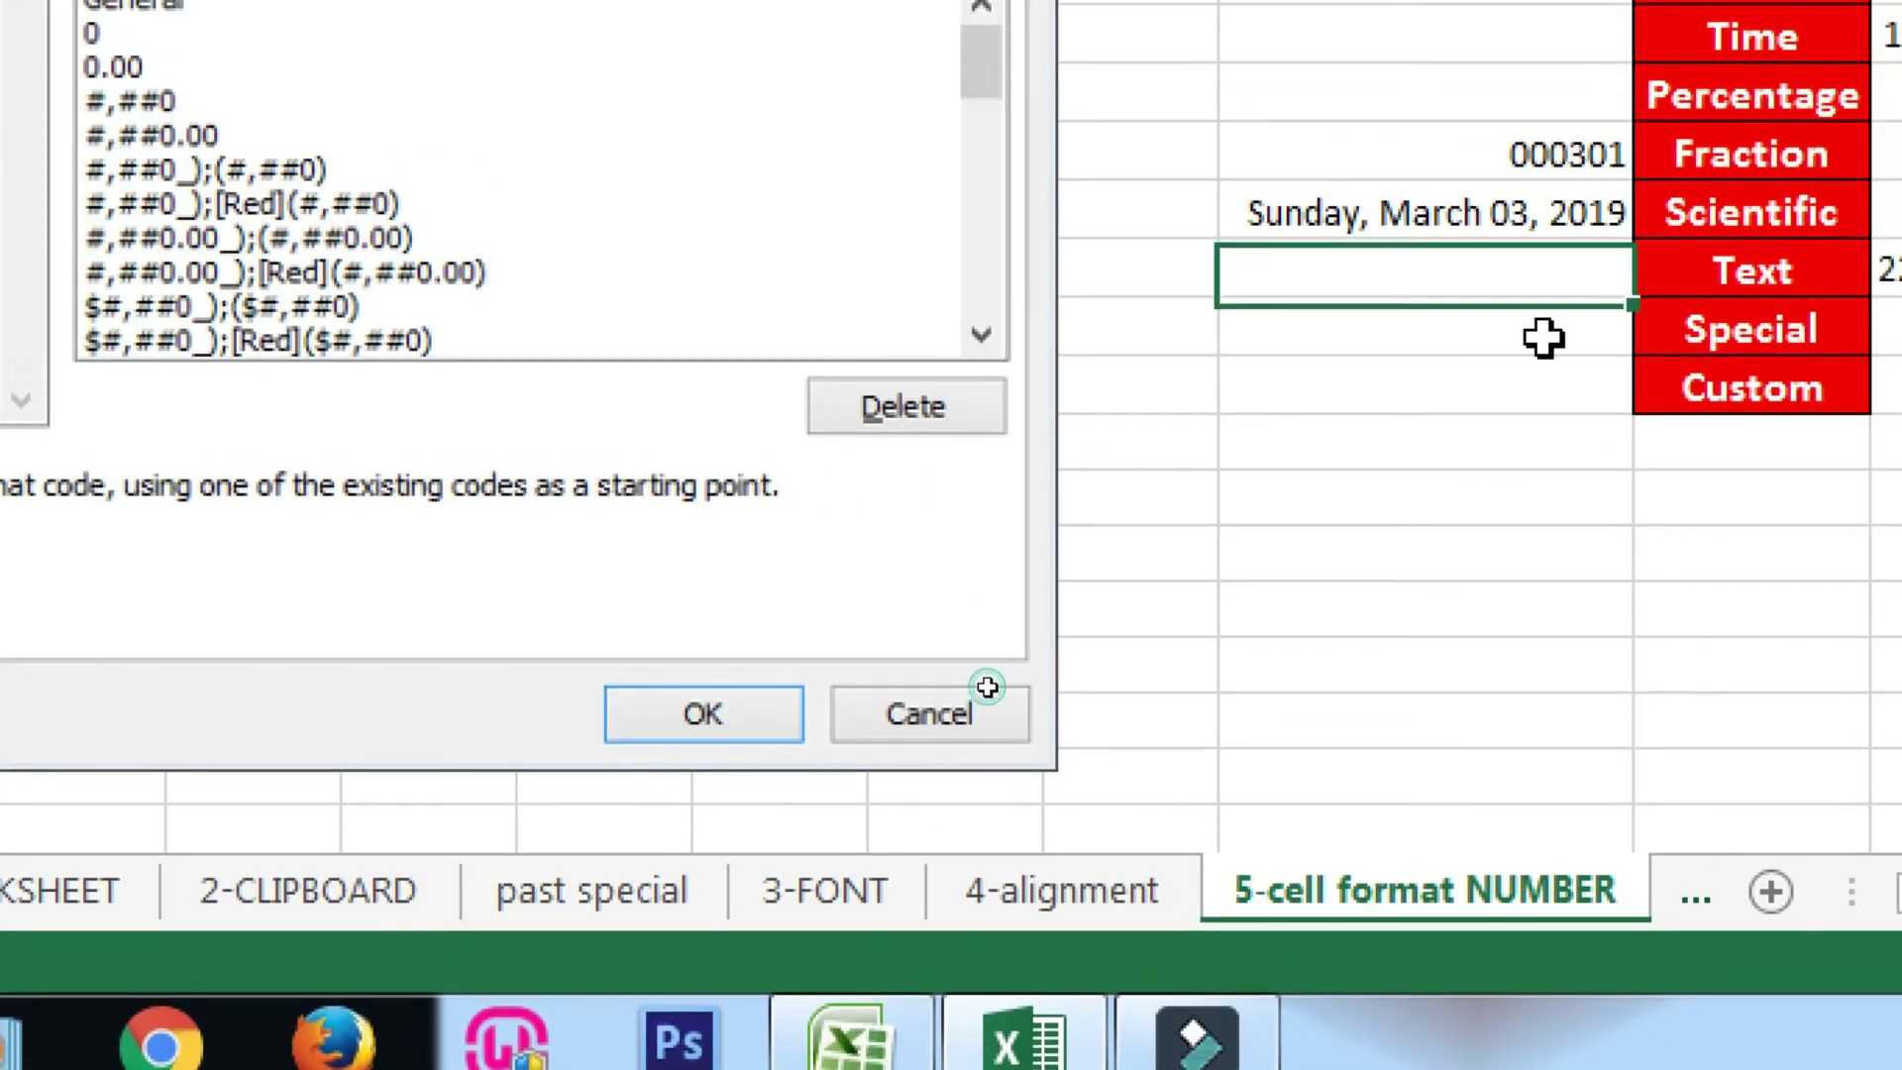
pyautogui.click(1541, 151)
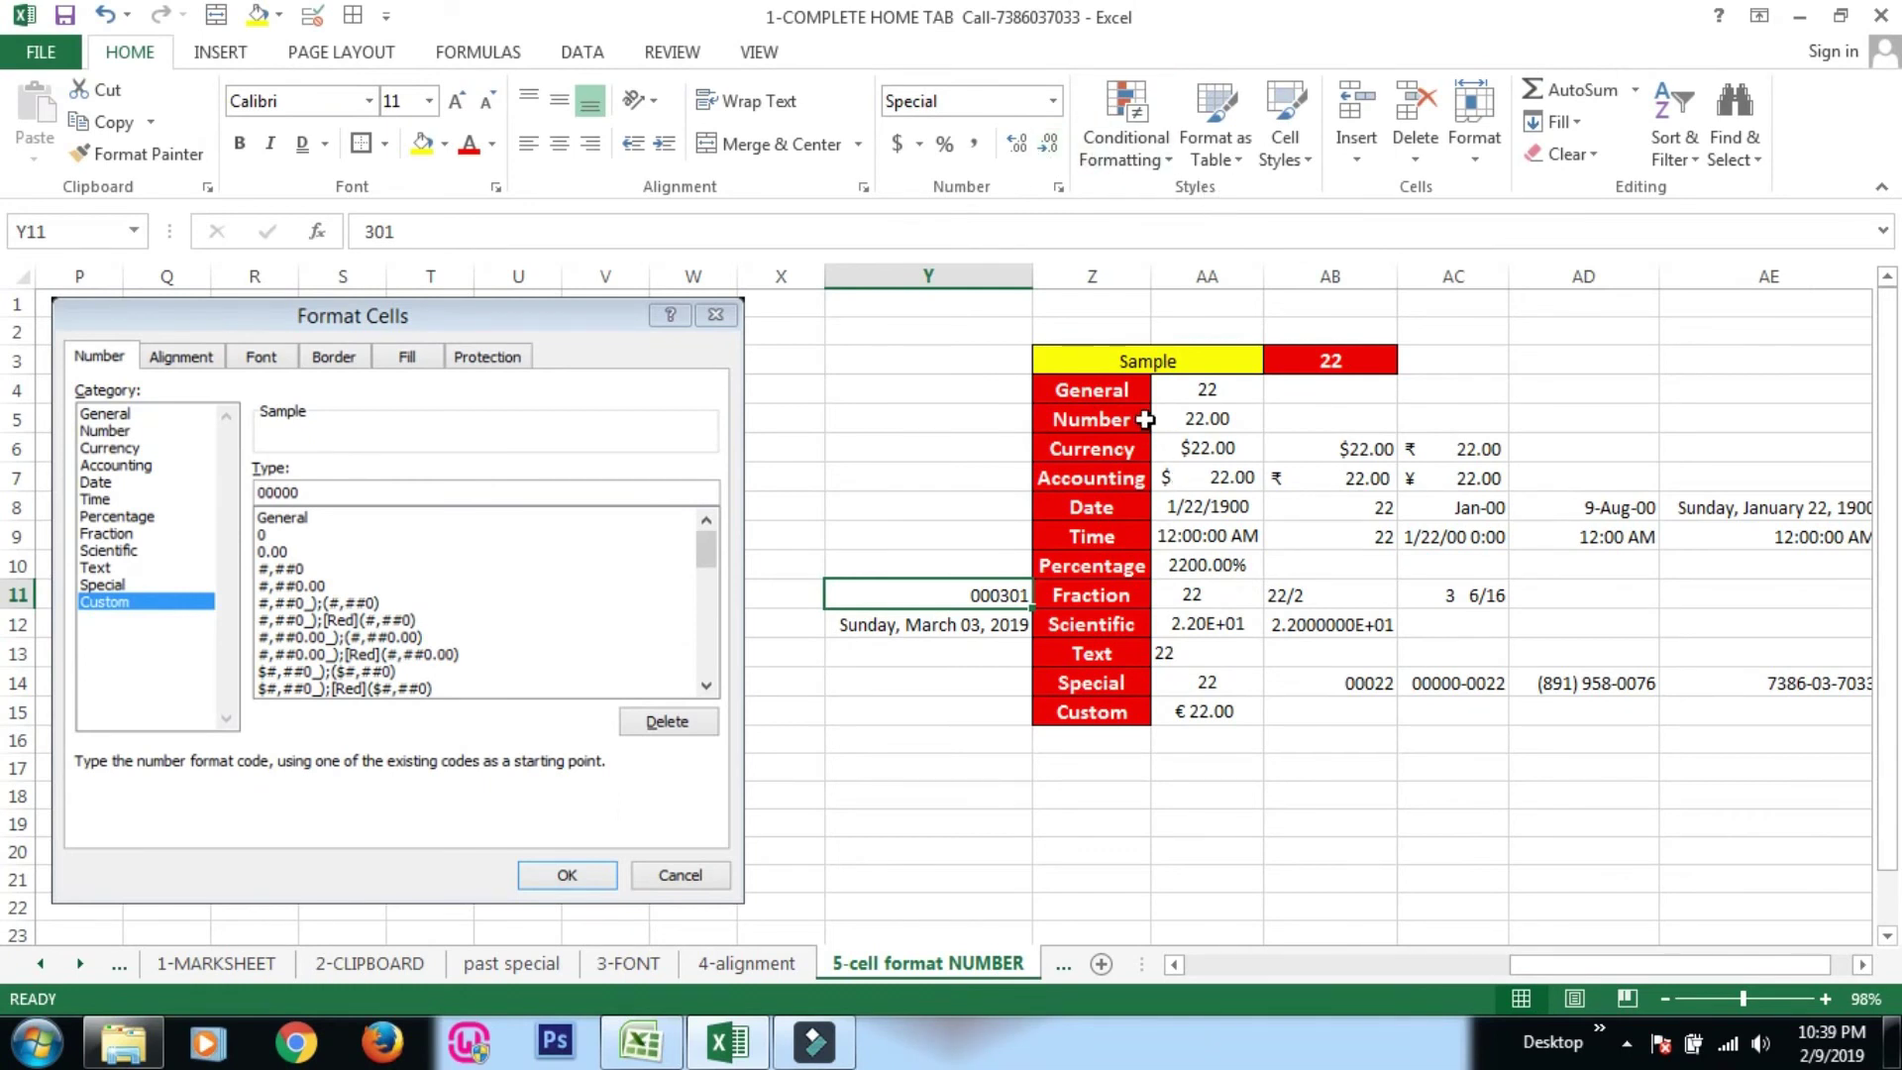
pyautogui.moveTo(1346, 440); pyautogui.dragTo(1467, 595)
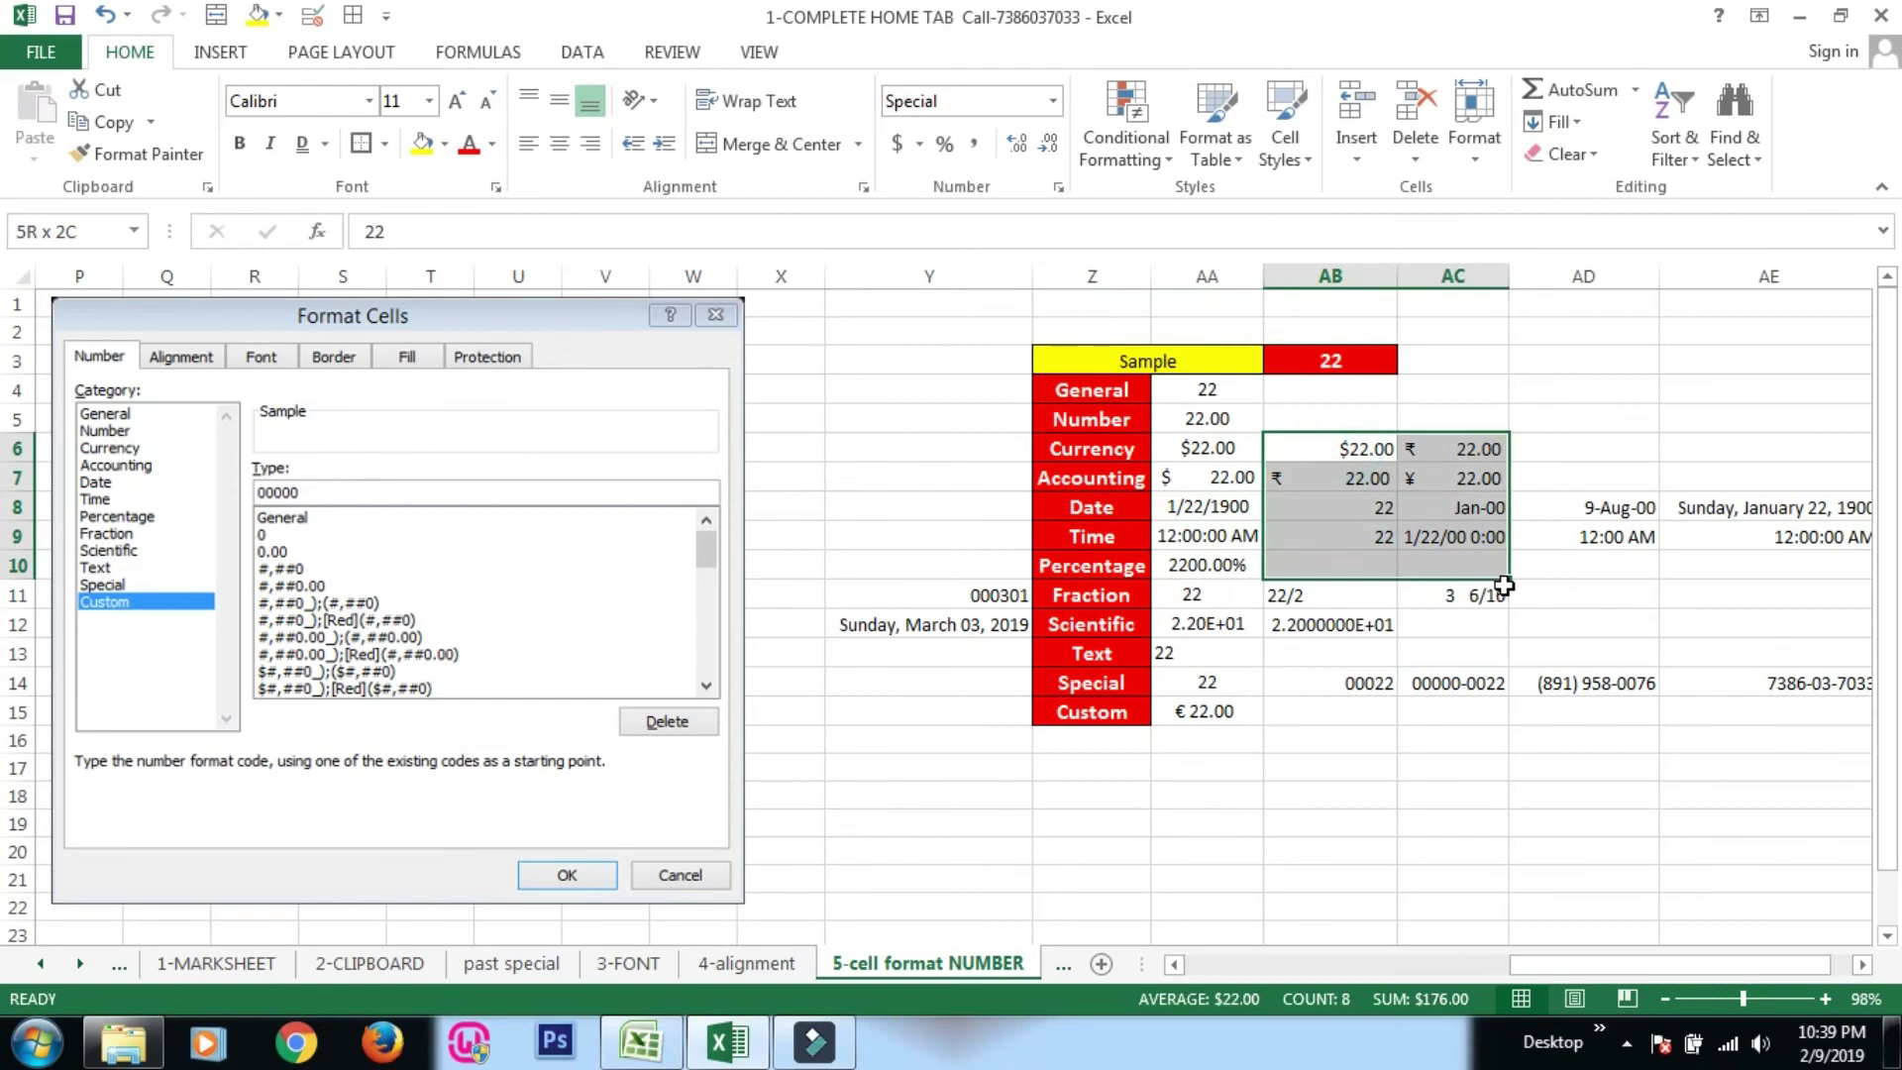
pyautogui.click(1331, 754)
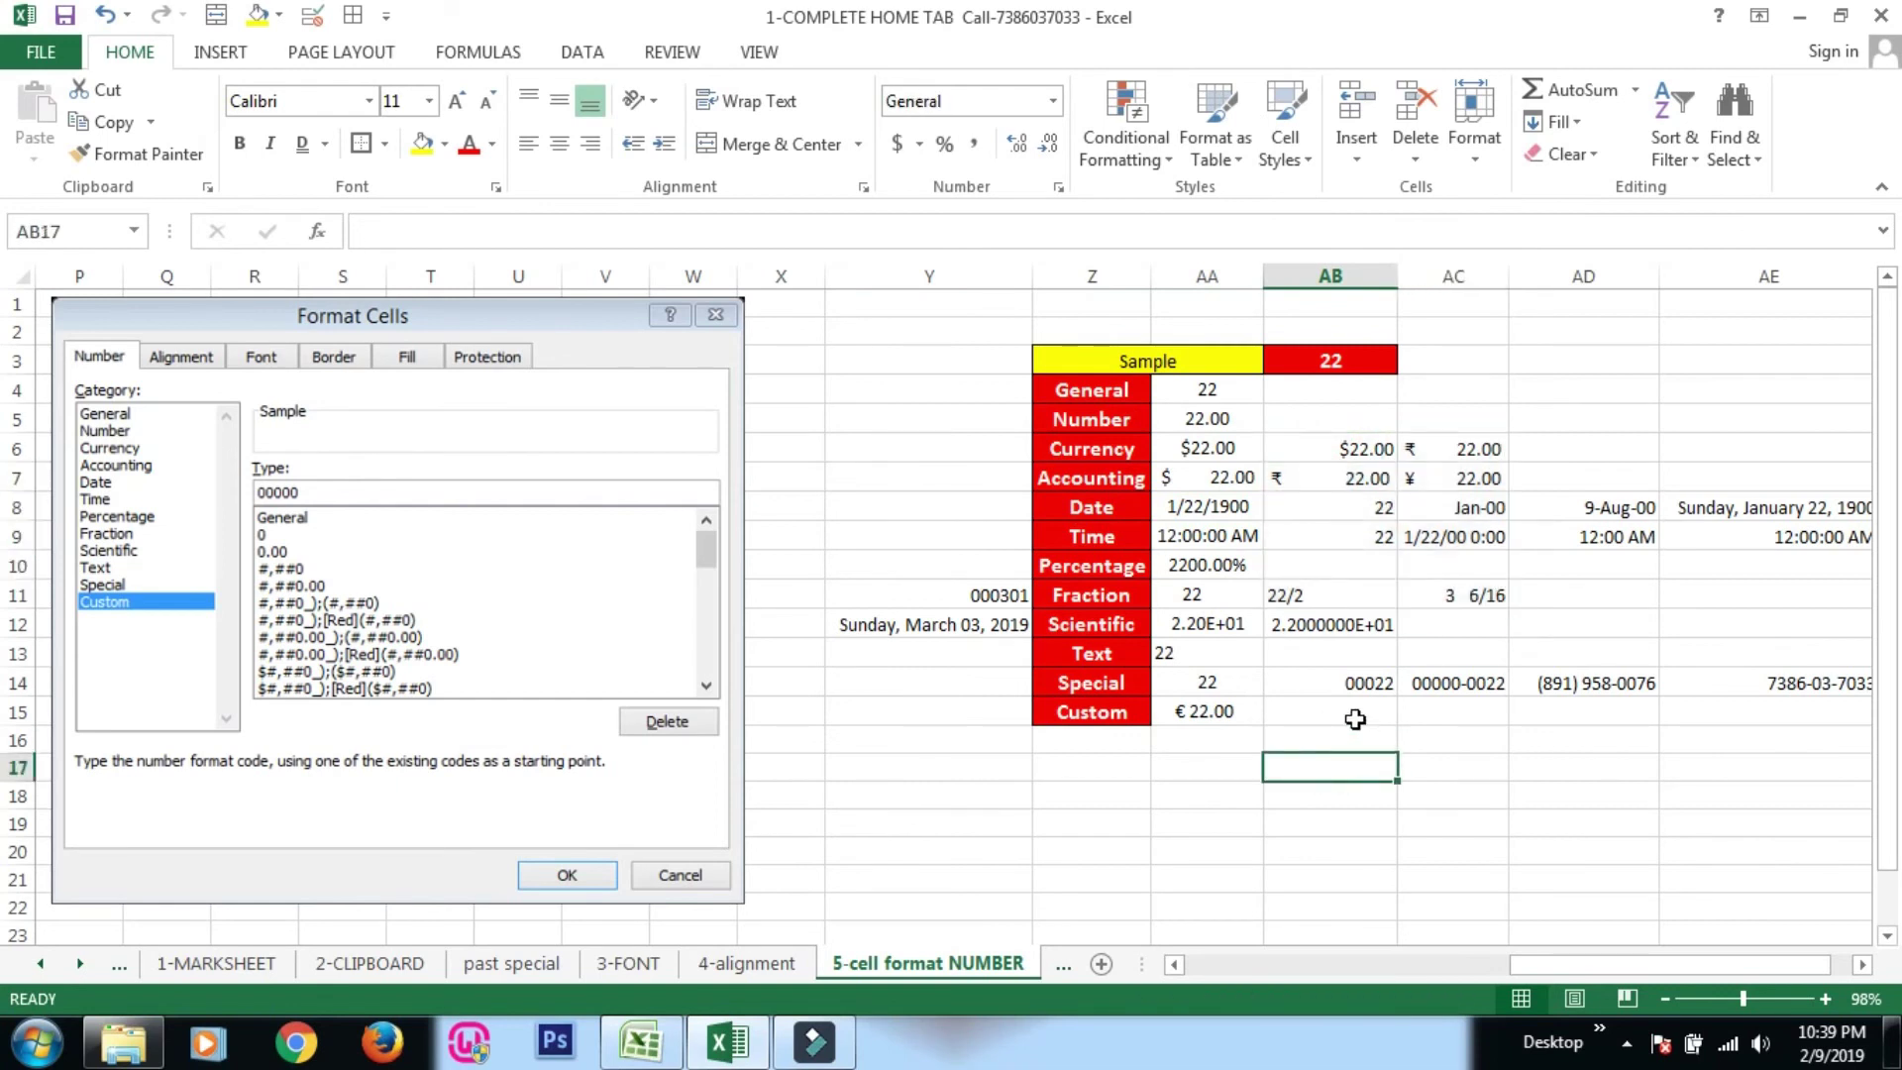
pyautogui.click(1356, 720)
pyautogui.press('Right')
pyautogui.press('Right')
pyautogui.press('Right')
pyautogui.press('Right')
pyautogui.press('Right')
pyautogui.press('Right')
pyautogui.press('Right')
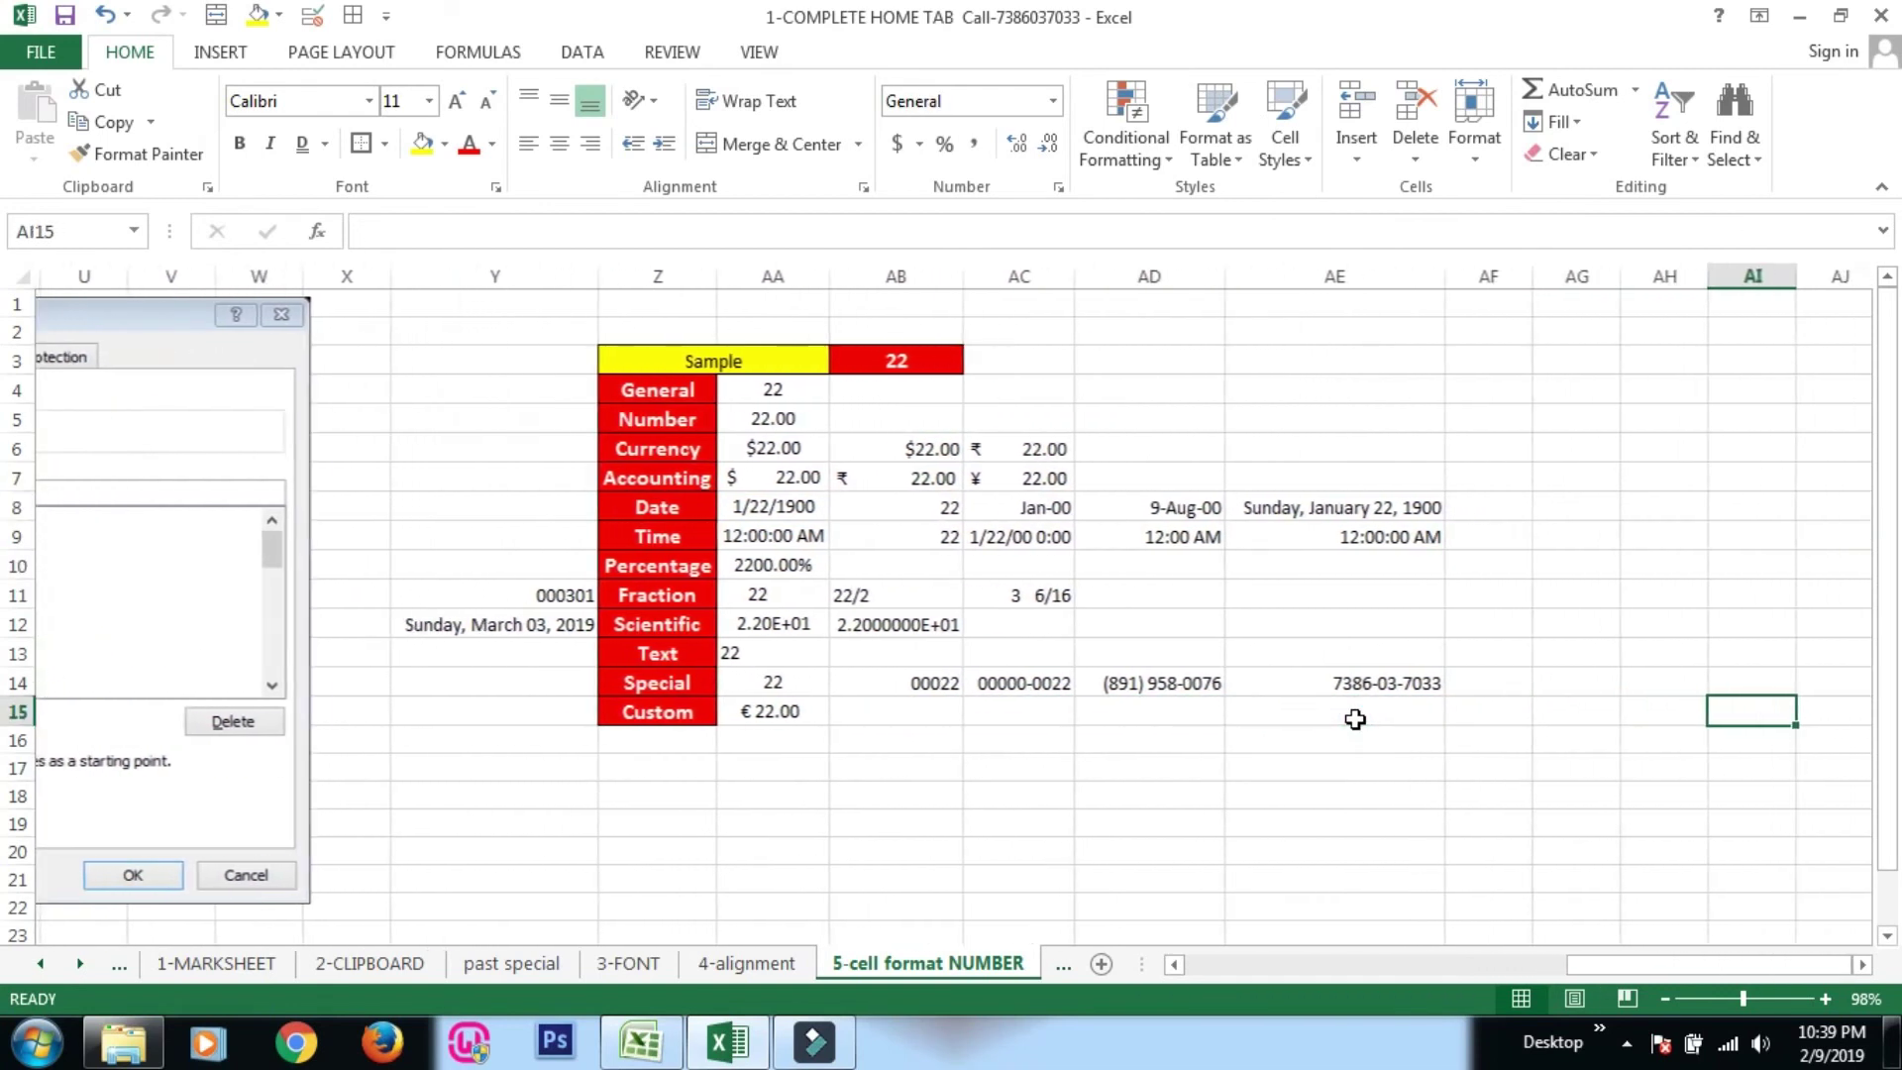
pyautogui.press('Right')
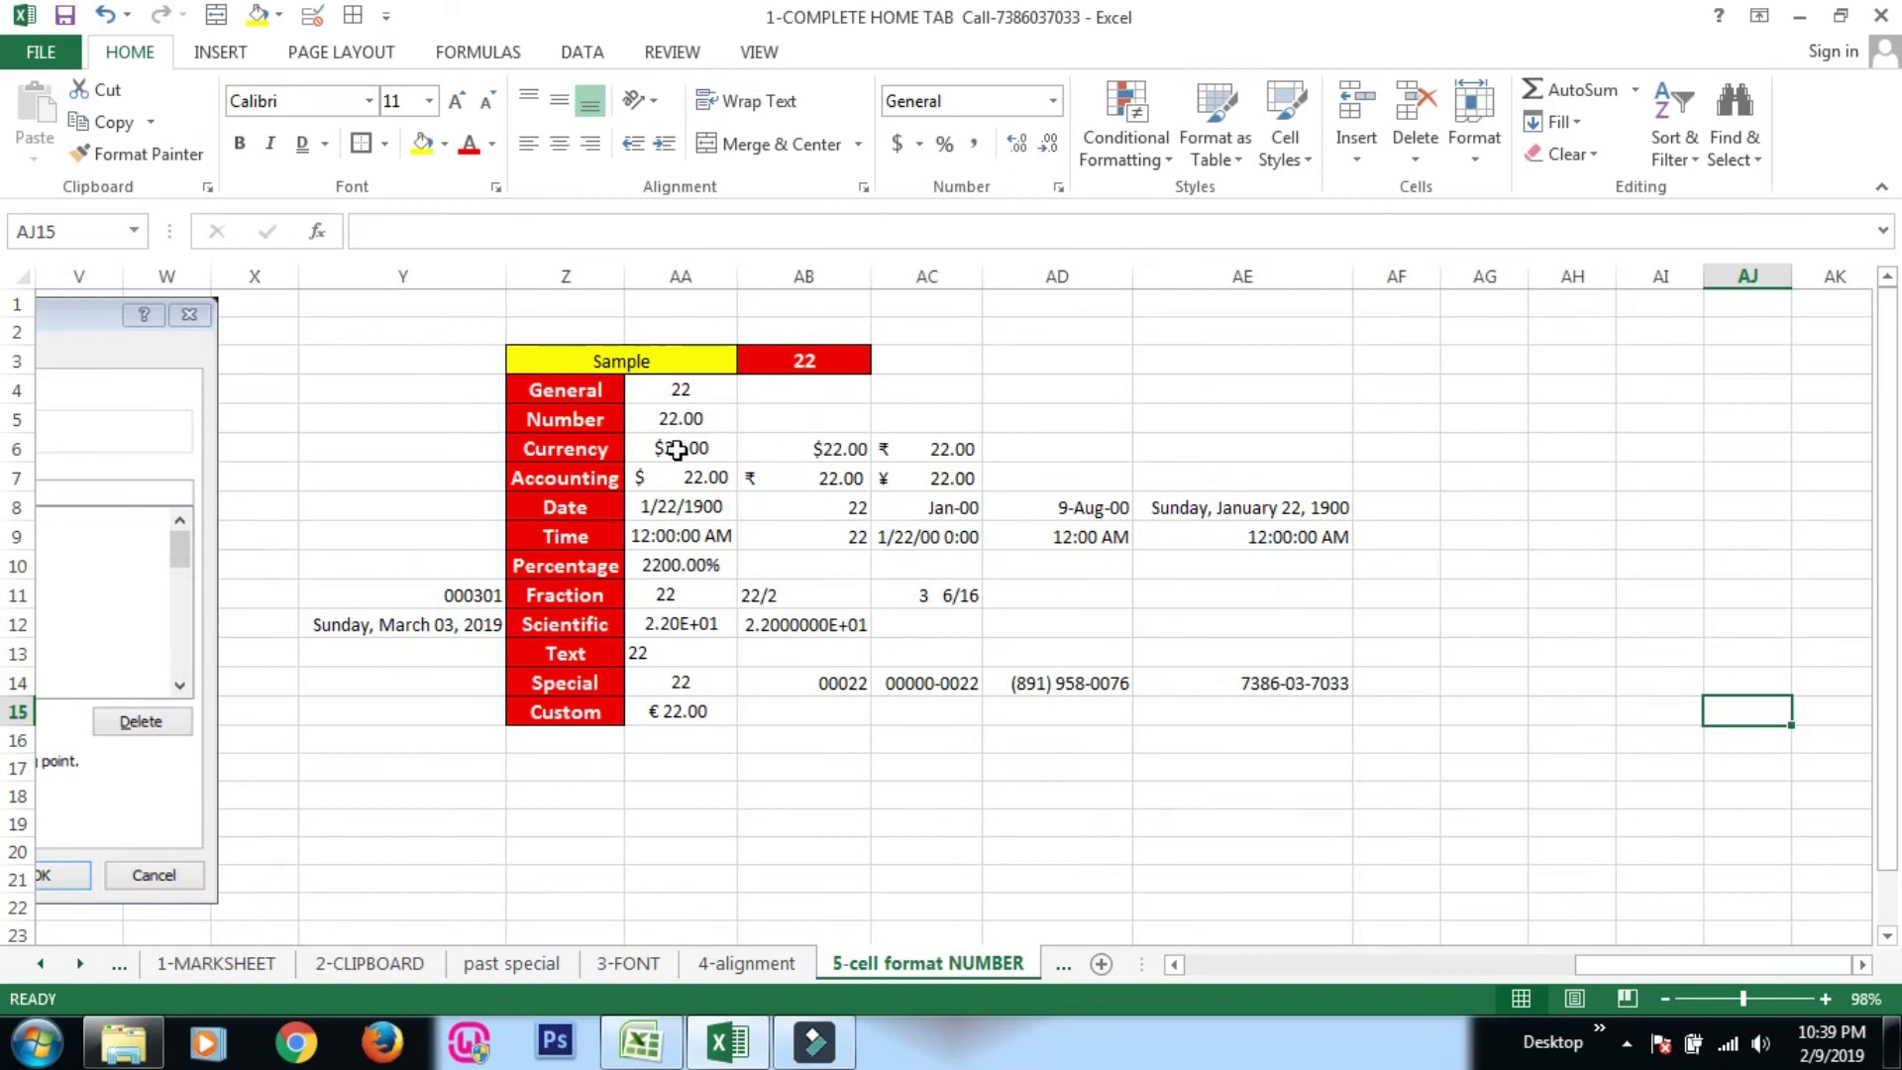
pyautogui.click(596, 682)
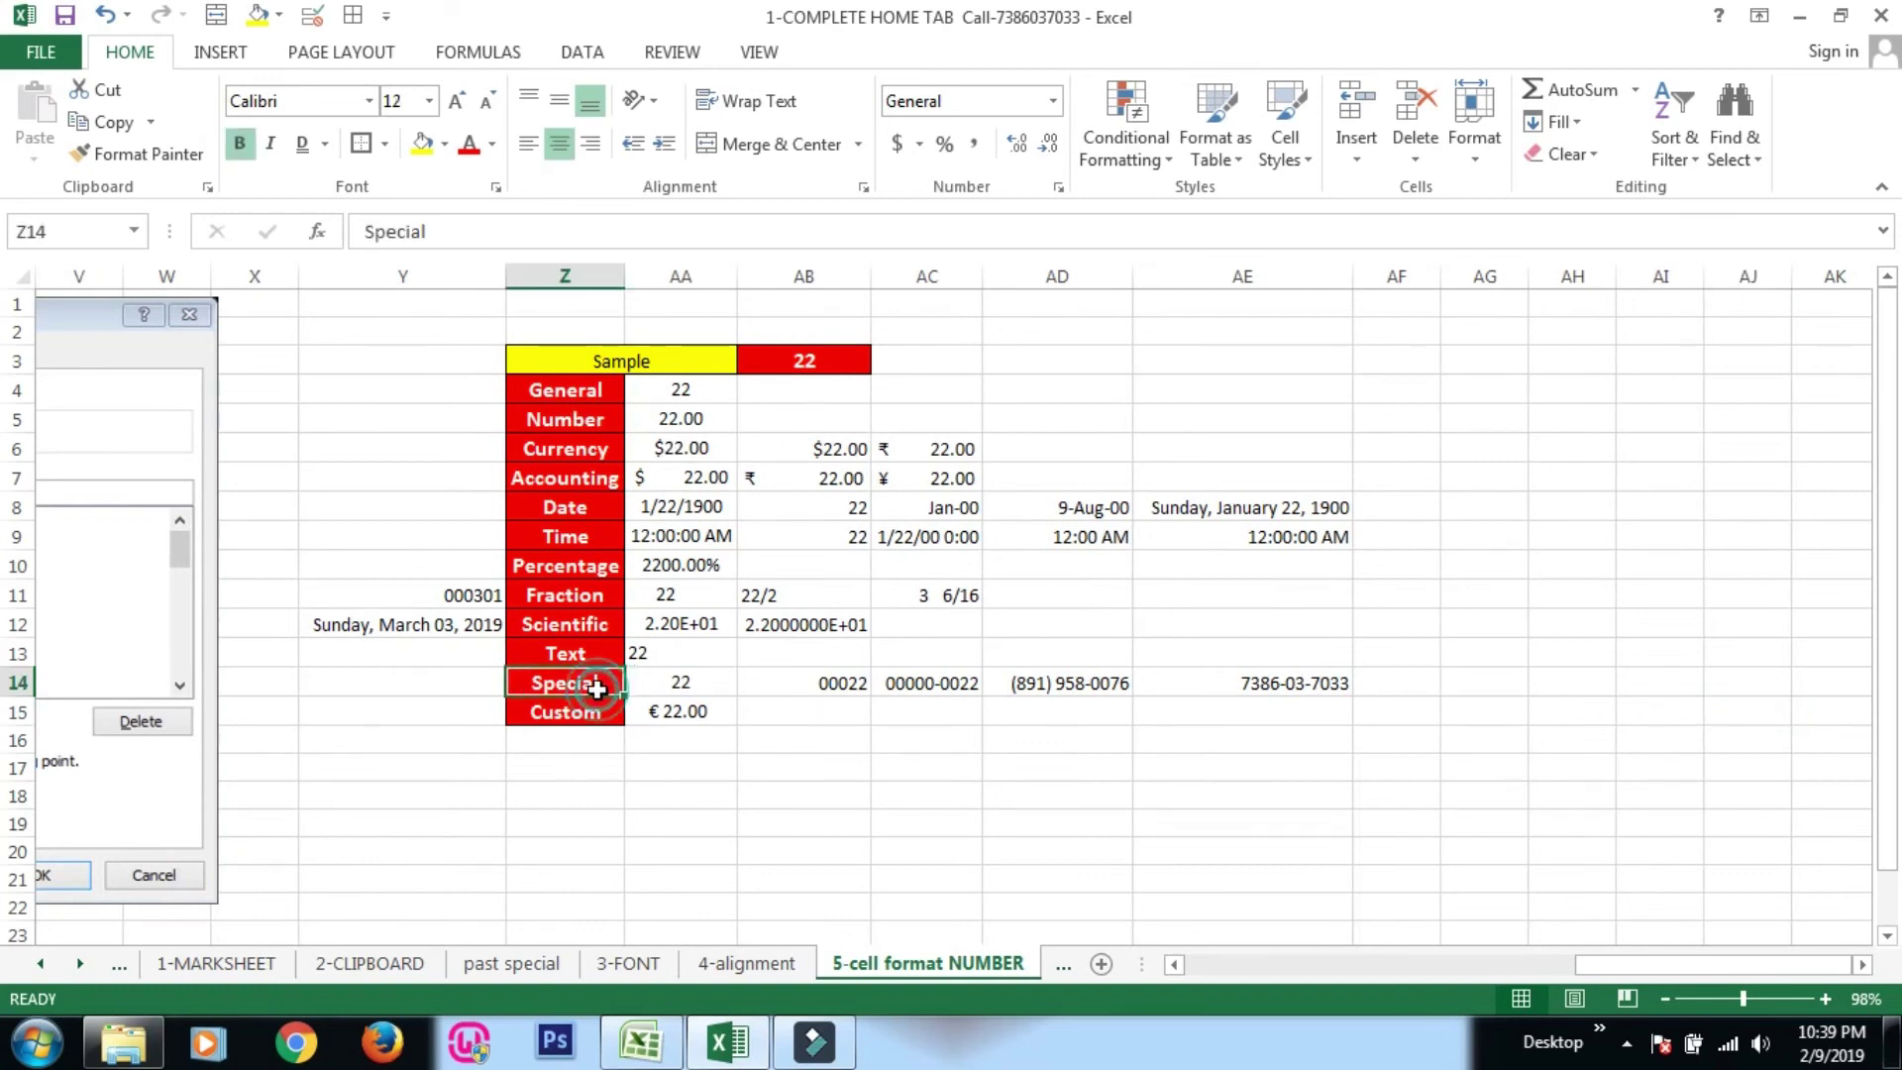
pyautogui.press('Right')
pyautogui.press('Right')
pyautogui.press('Right')
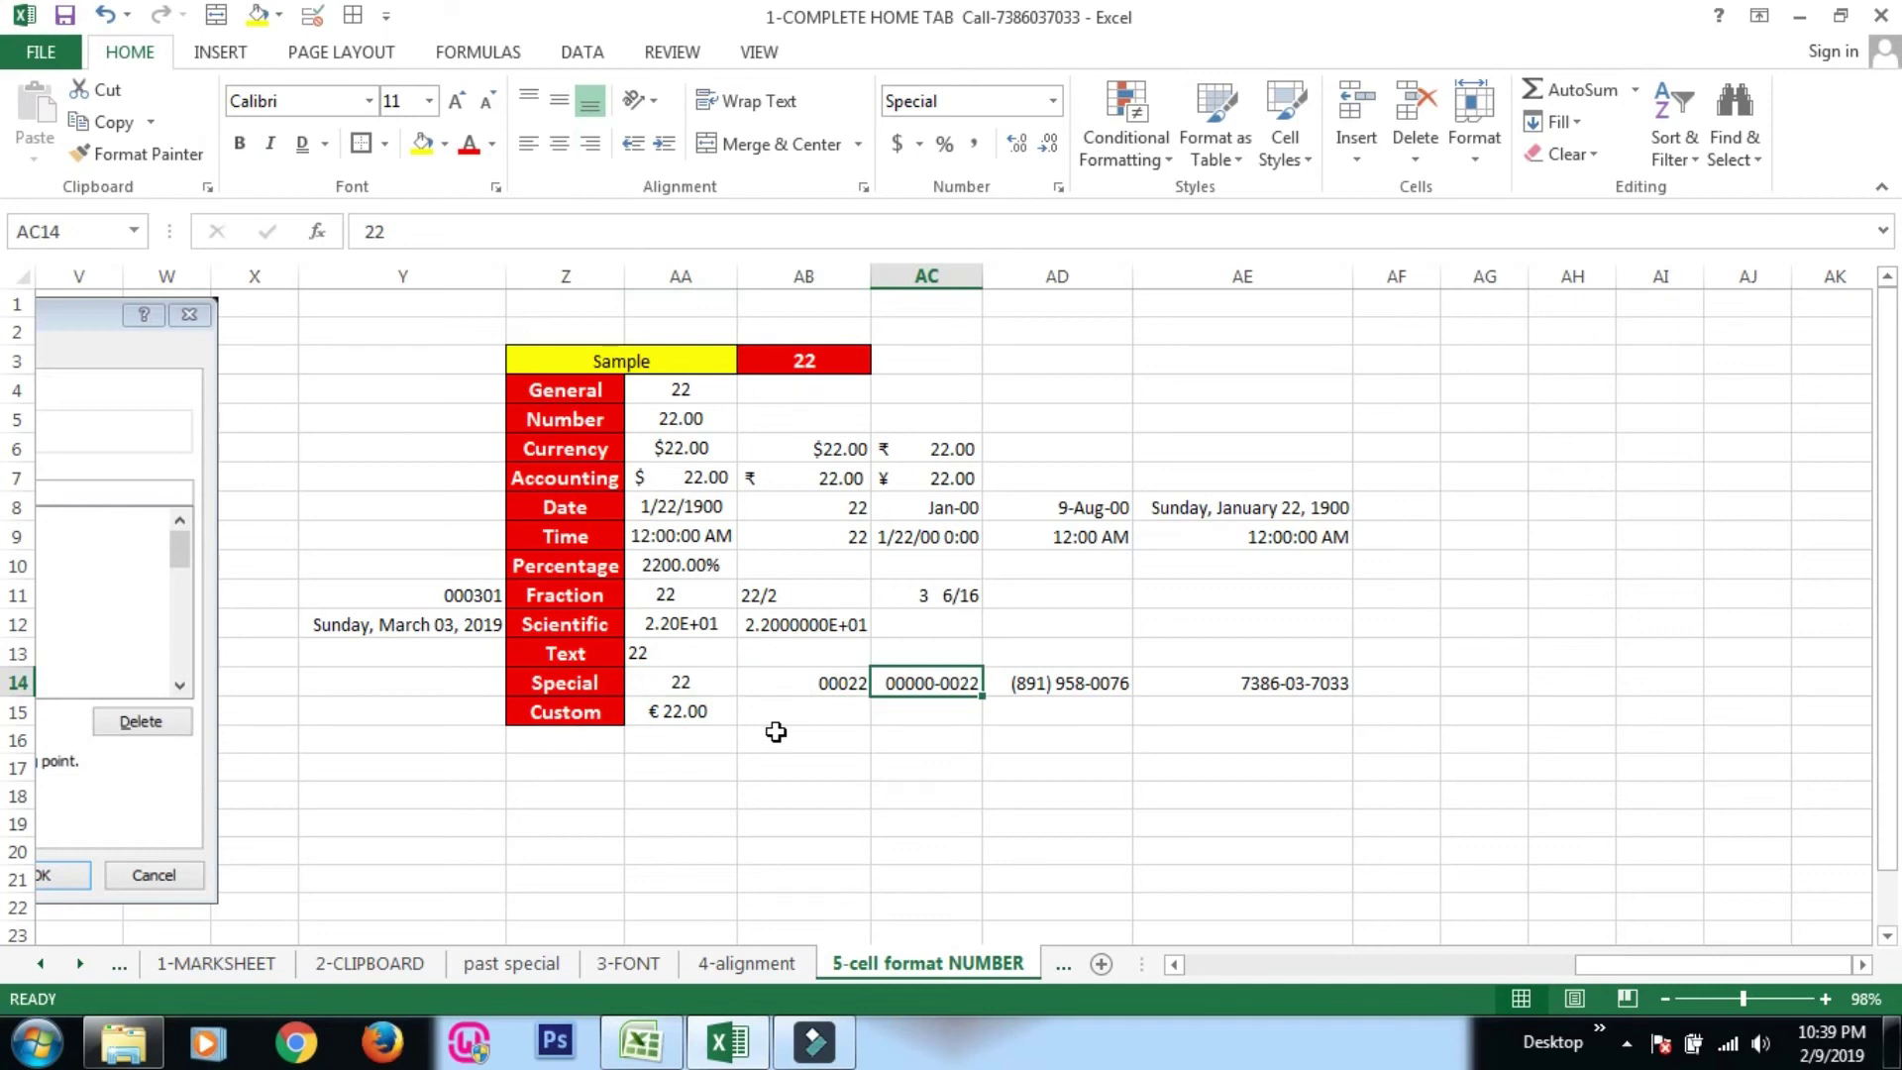
pyautogui.press('Right')
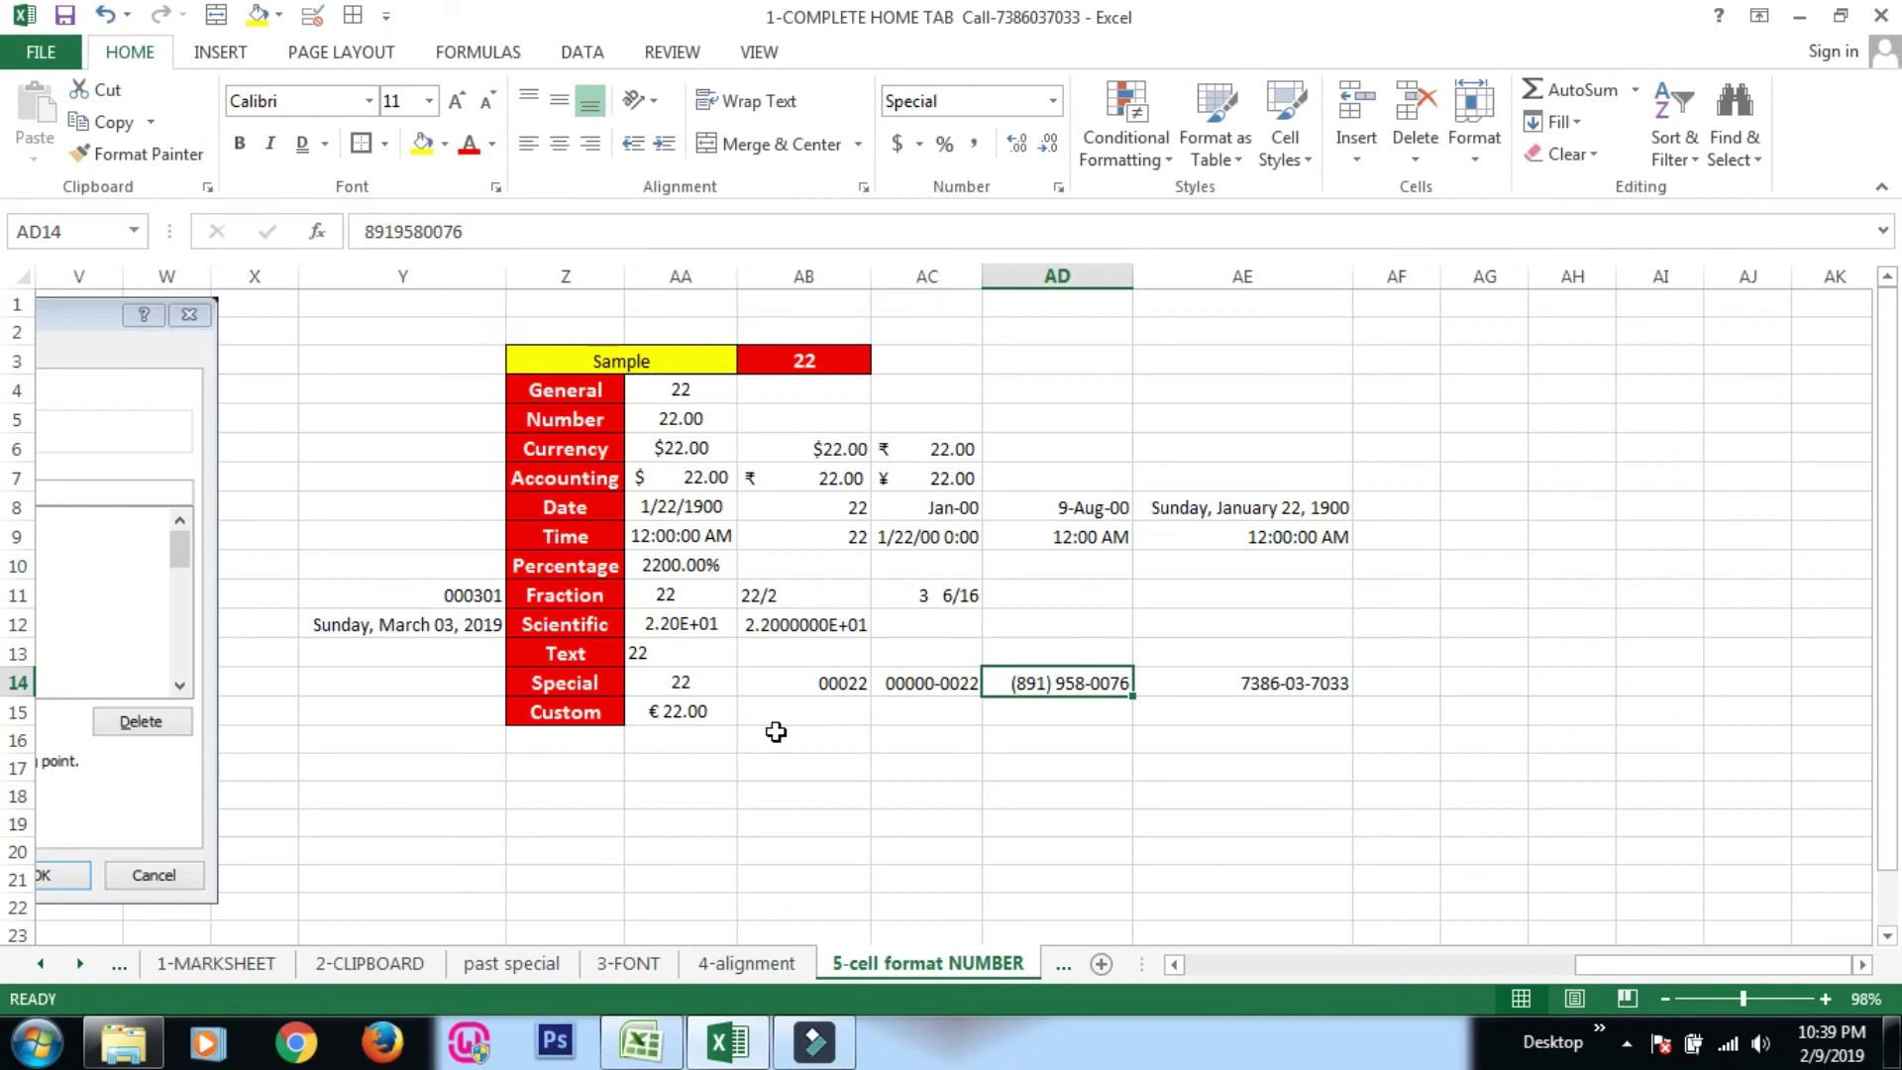
pyautogui.press('Right')
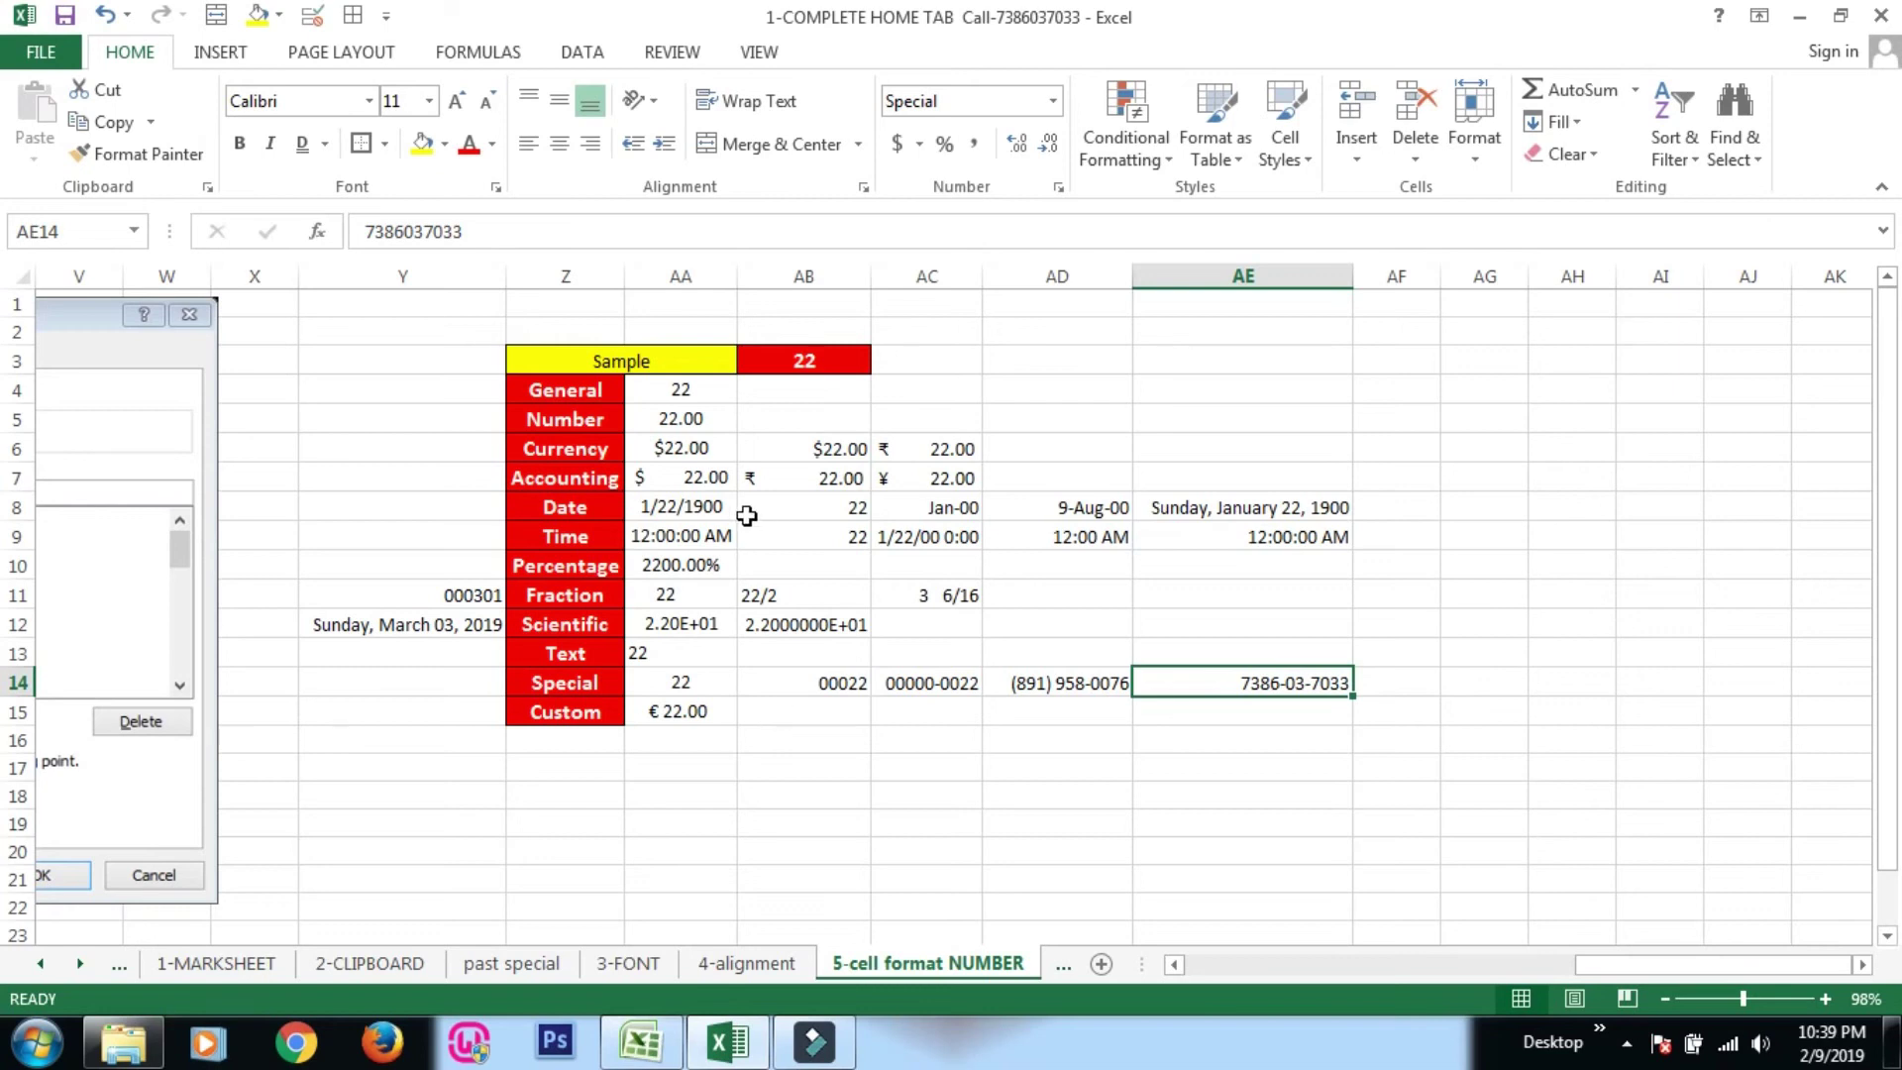
pyautogui.click(669, 710)
pyautogui.press('Up')
pyautogui.press('Up')
pyautogui.press('Up')
pyautogui.press('Up')
pyautogui.press('Up')
pyautogui.press('Up')
pyautogui.press('Up')
pyautogui.press('Up')
pyautogui.press('Right')
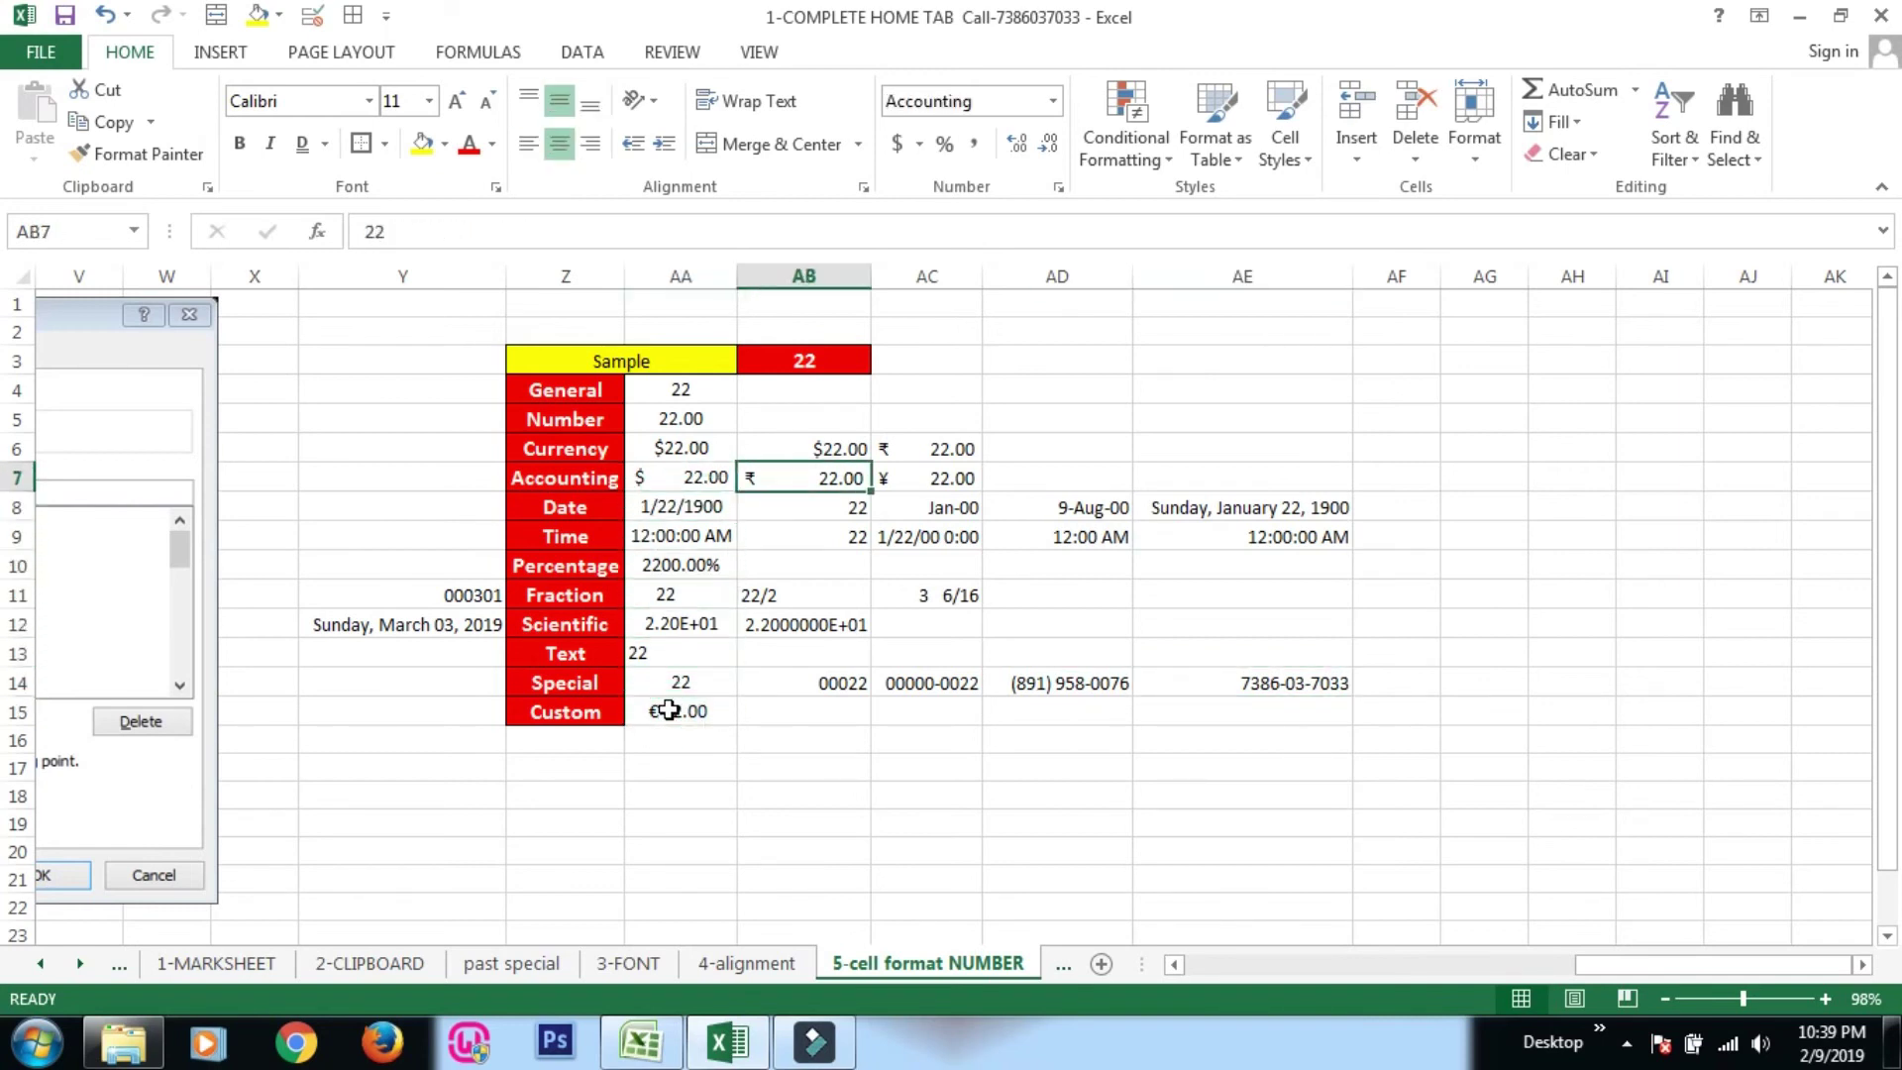
pyautogui.press('Right')
pyautogui.press('Right')
pyautogui.press('Right')
pyautogui.press('Right')
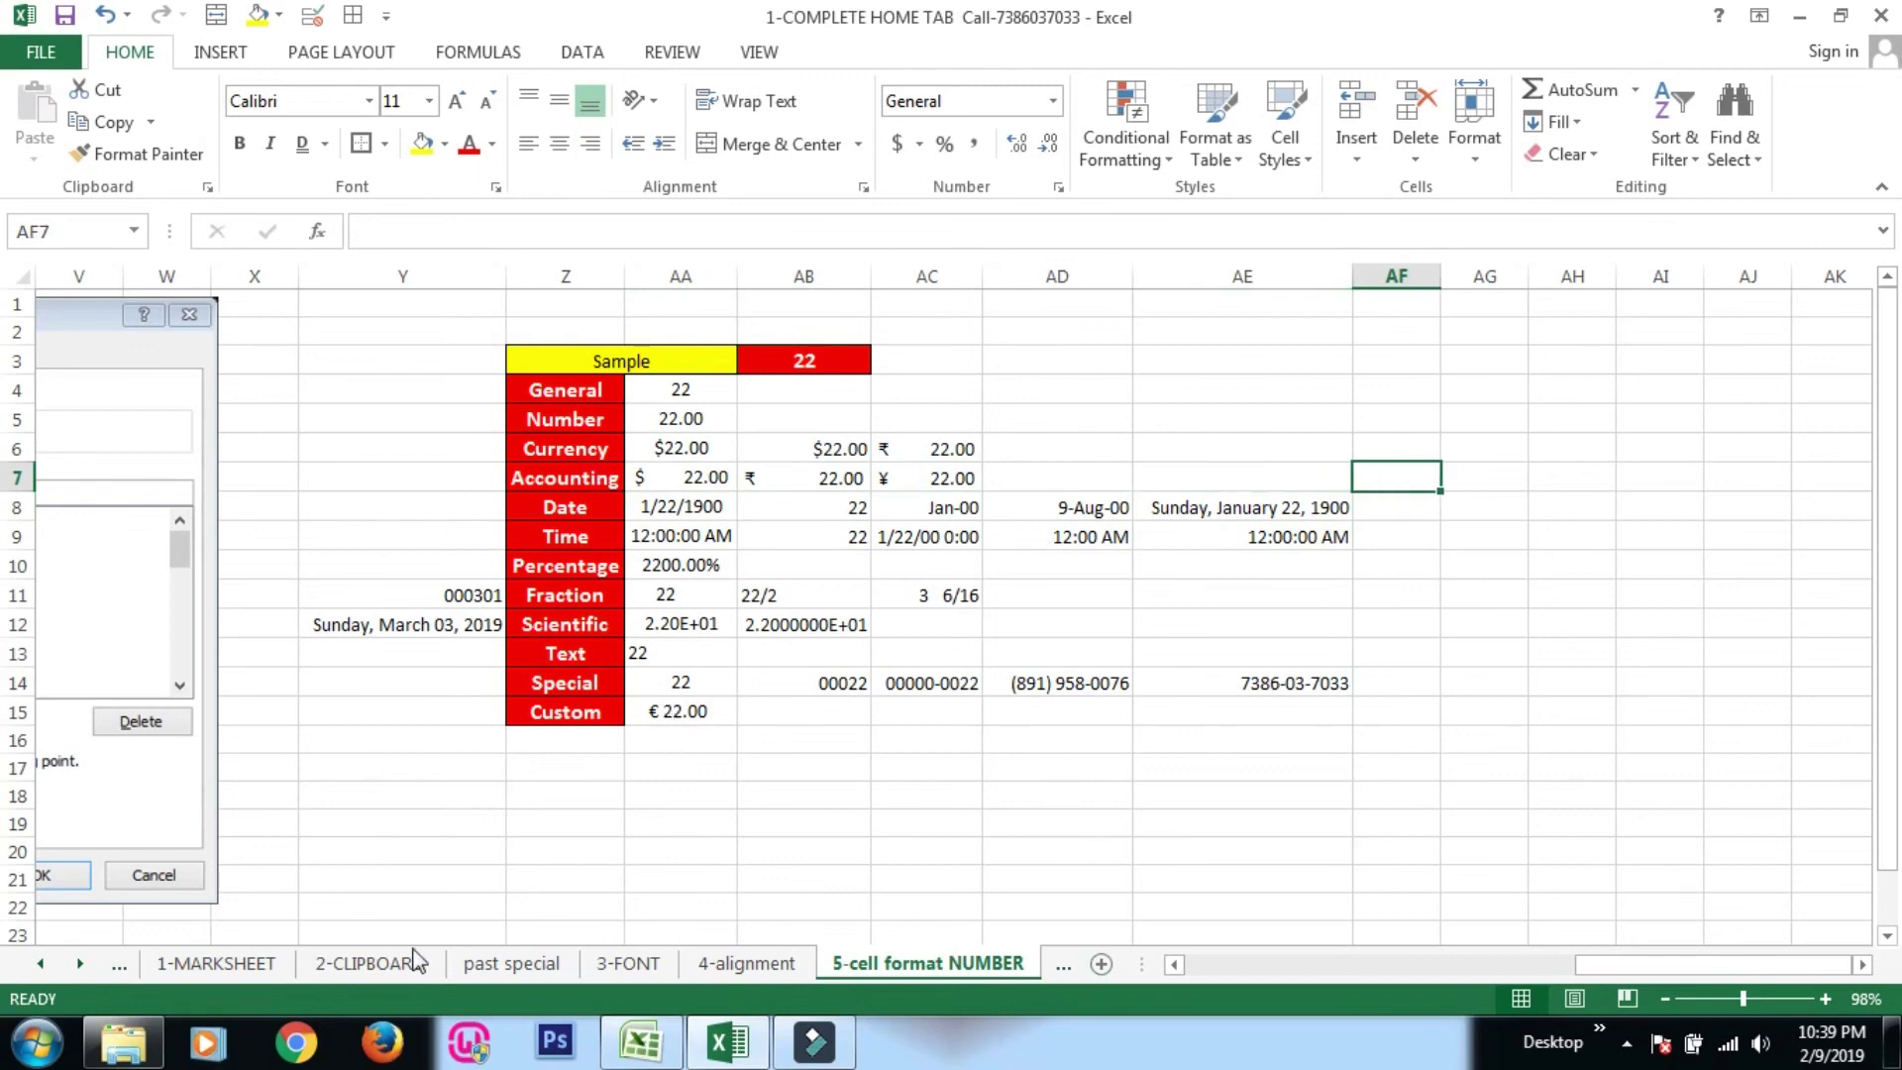
# - Scroll the sheet tabs and go to the 'conditional formating 1' sheet
pyautogui.click(81, 961)
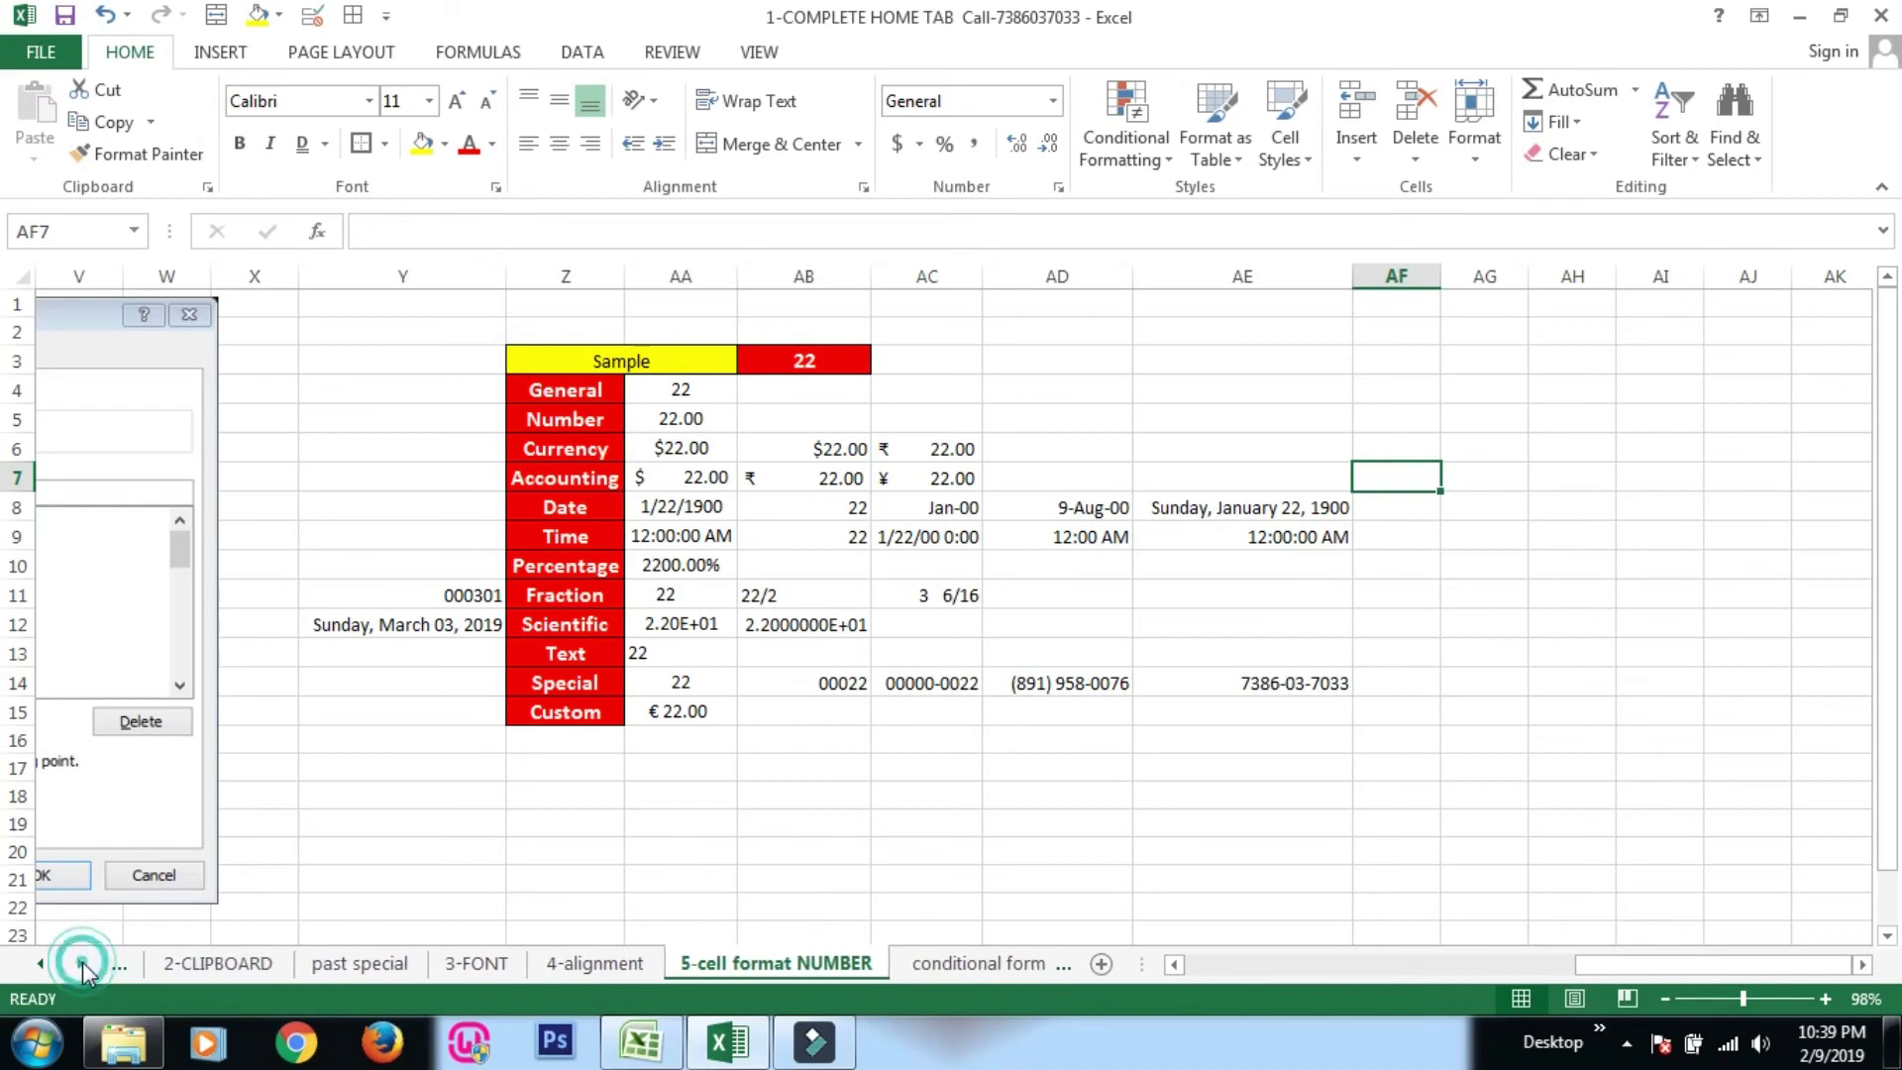
pyautogui.click(902, 966)
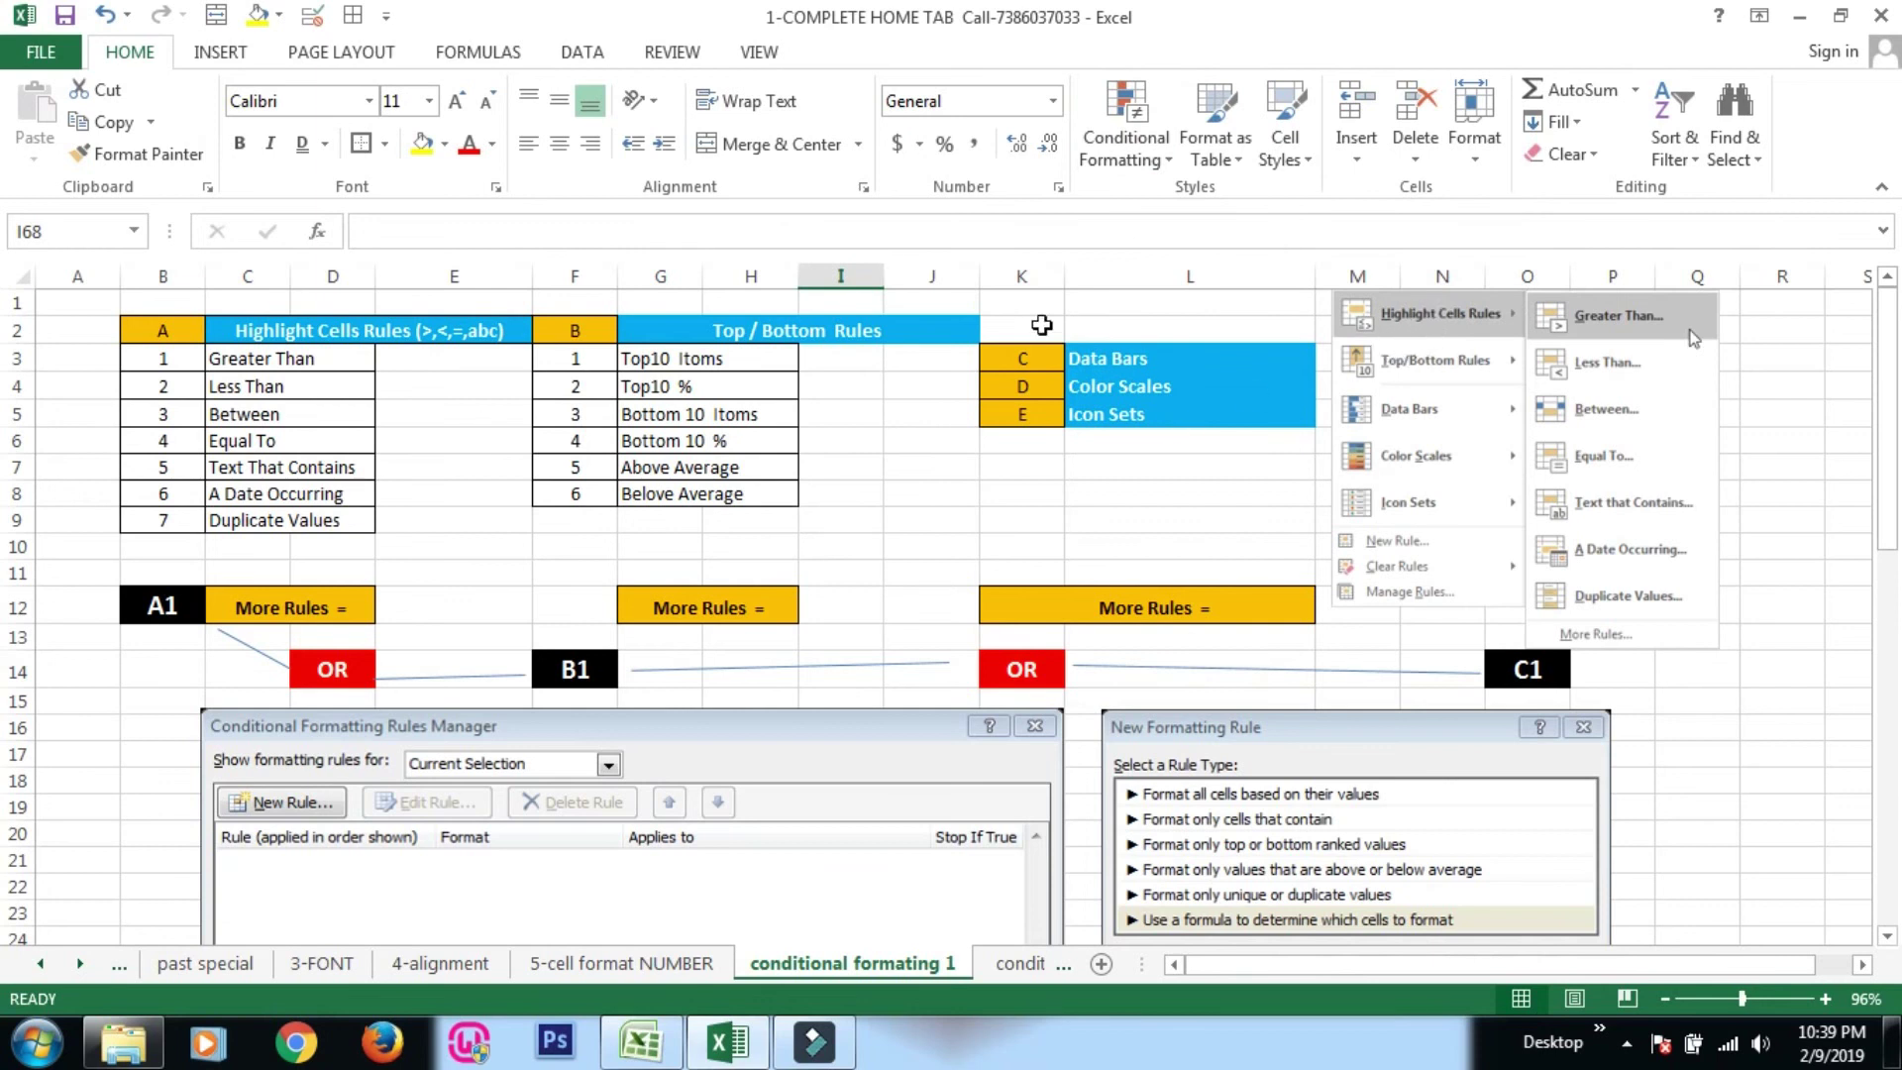
# - Look over the Conditional Formatting menu and the Greater Than and Top10 % rule labels
pyautogui.click(1140, 149)
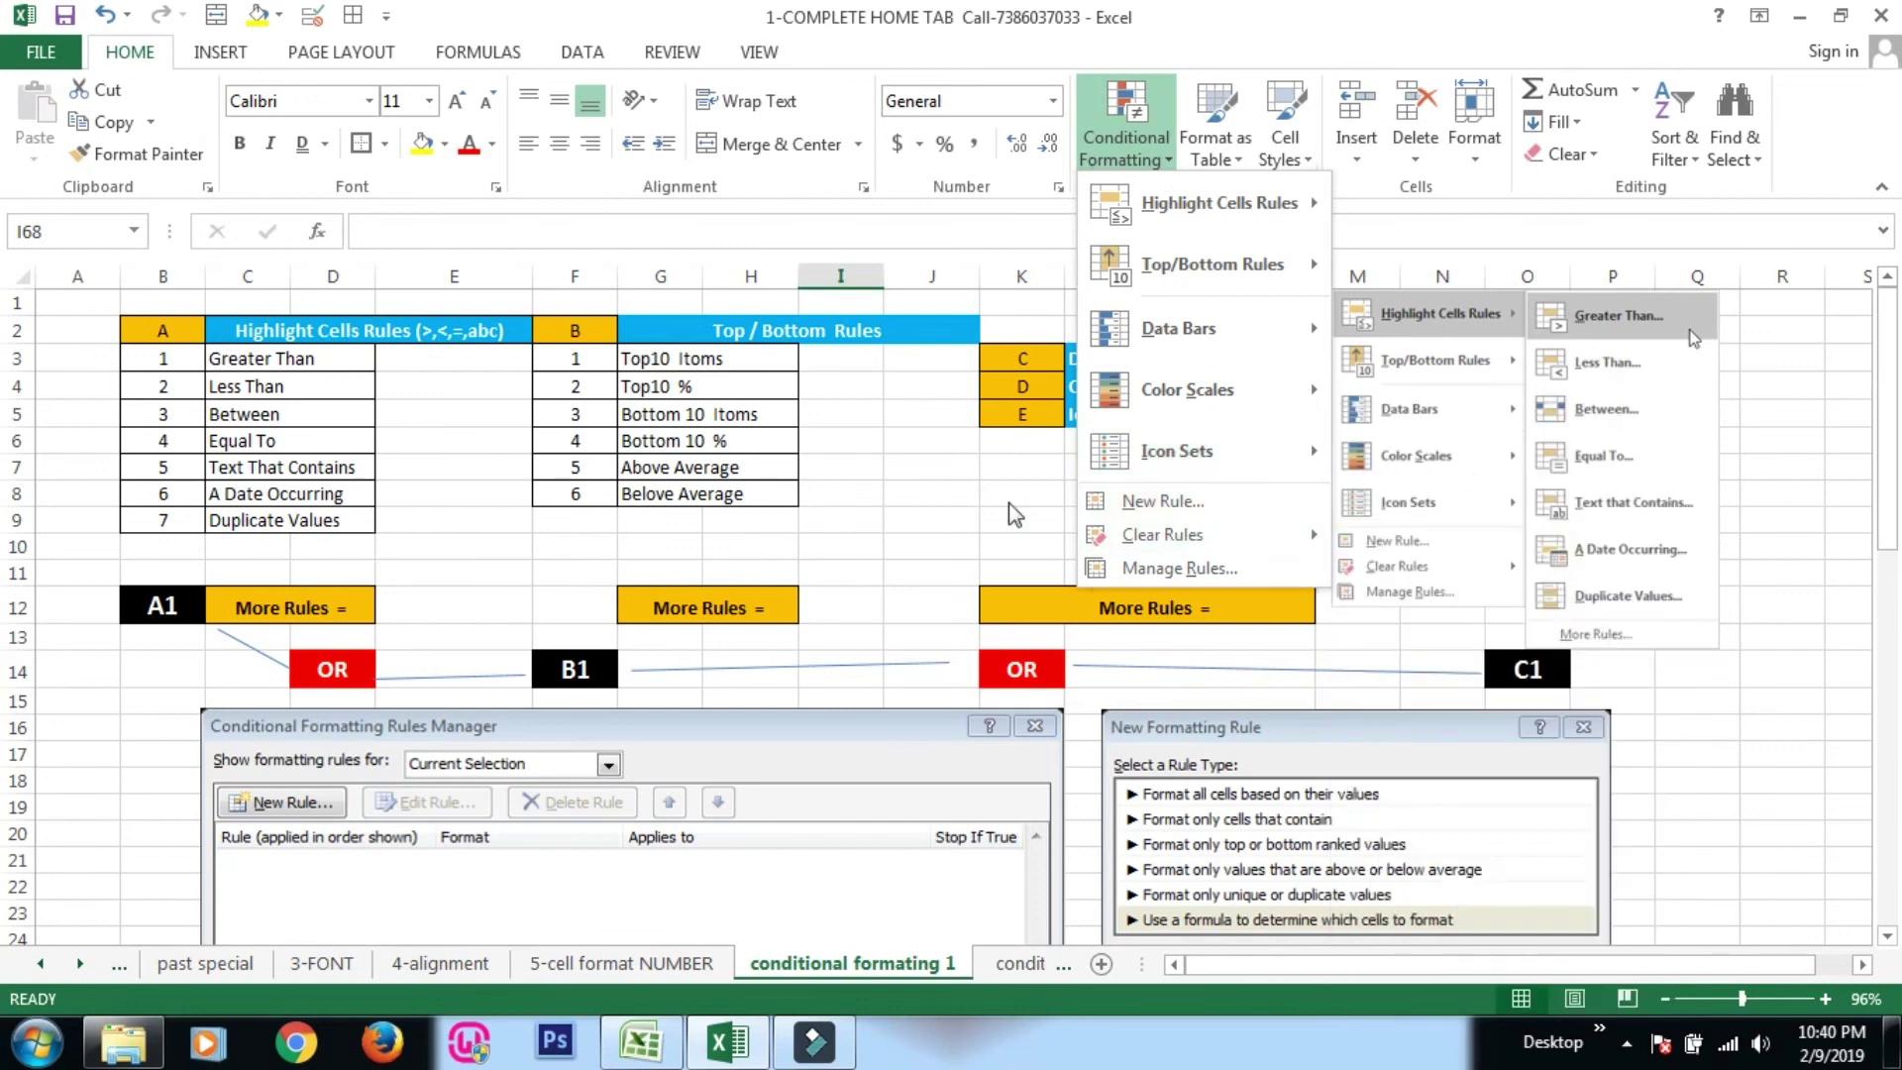
pyautogui.click(921, 540)
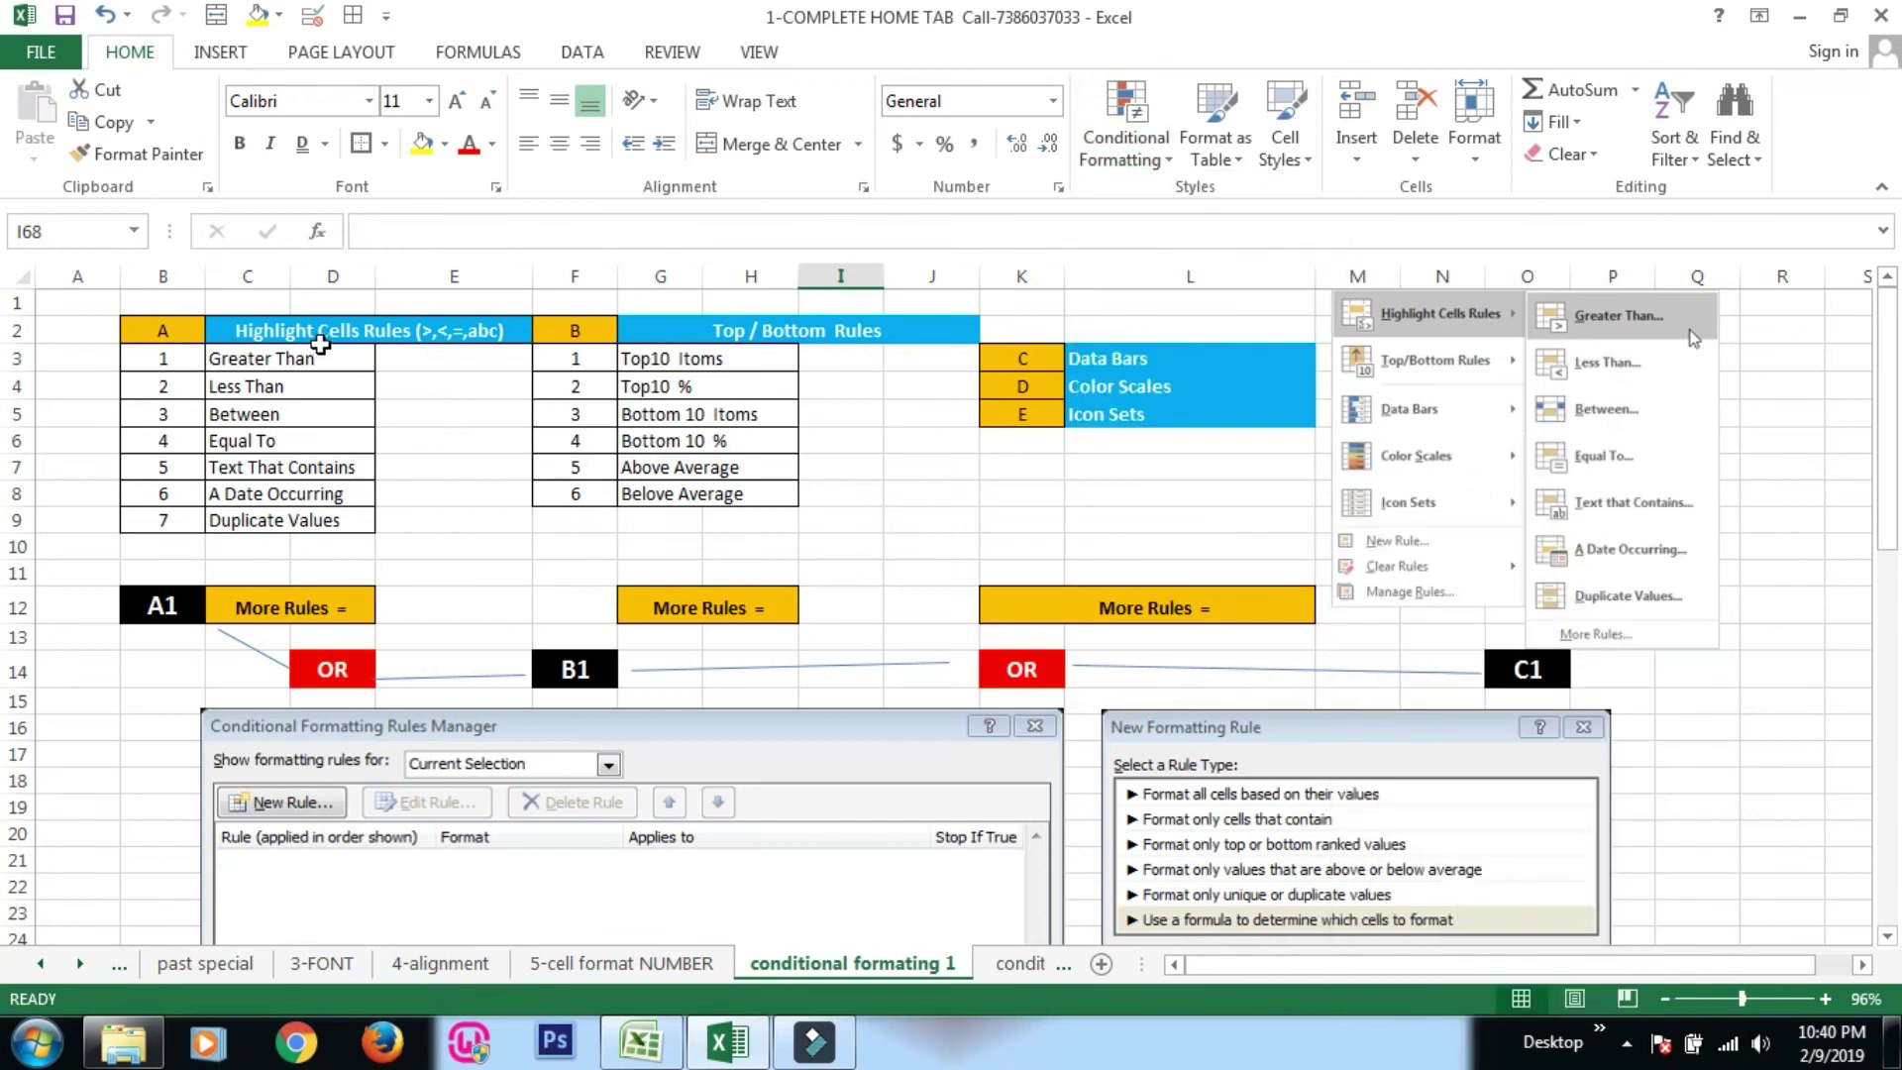
pyautogui.click(319, 357)
pyautogui.press('Up')
pyautogui.press('Up')
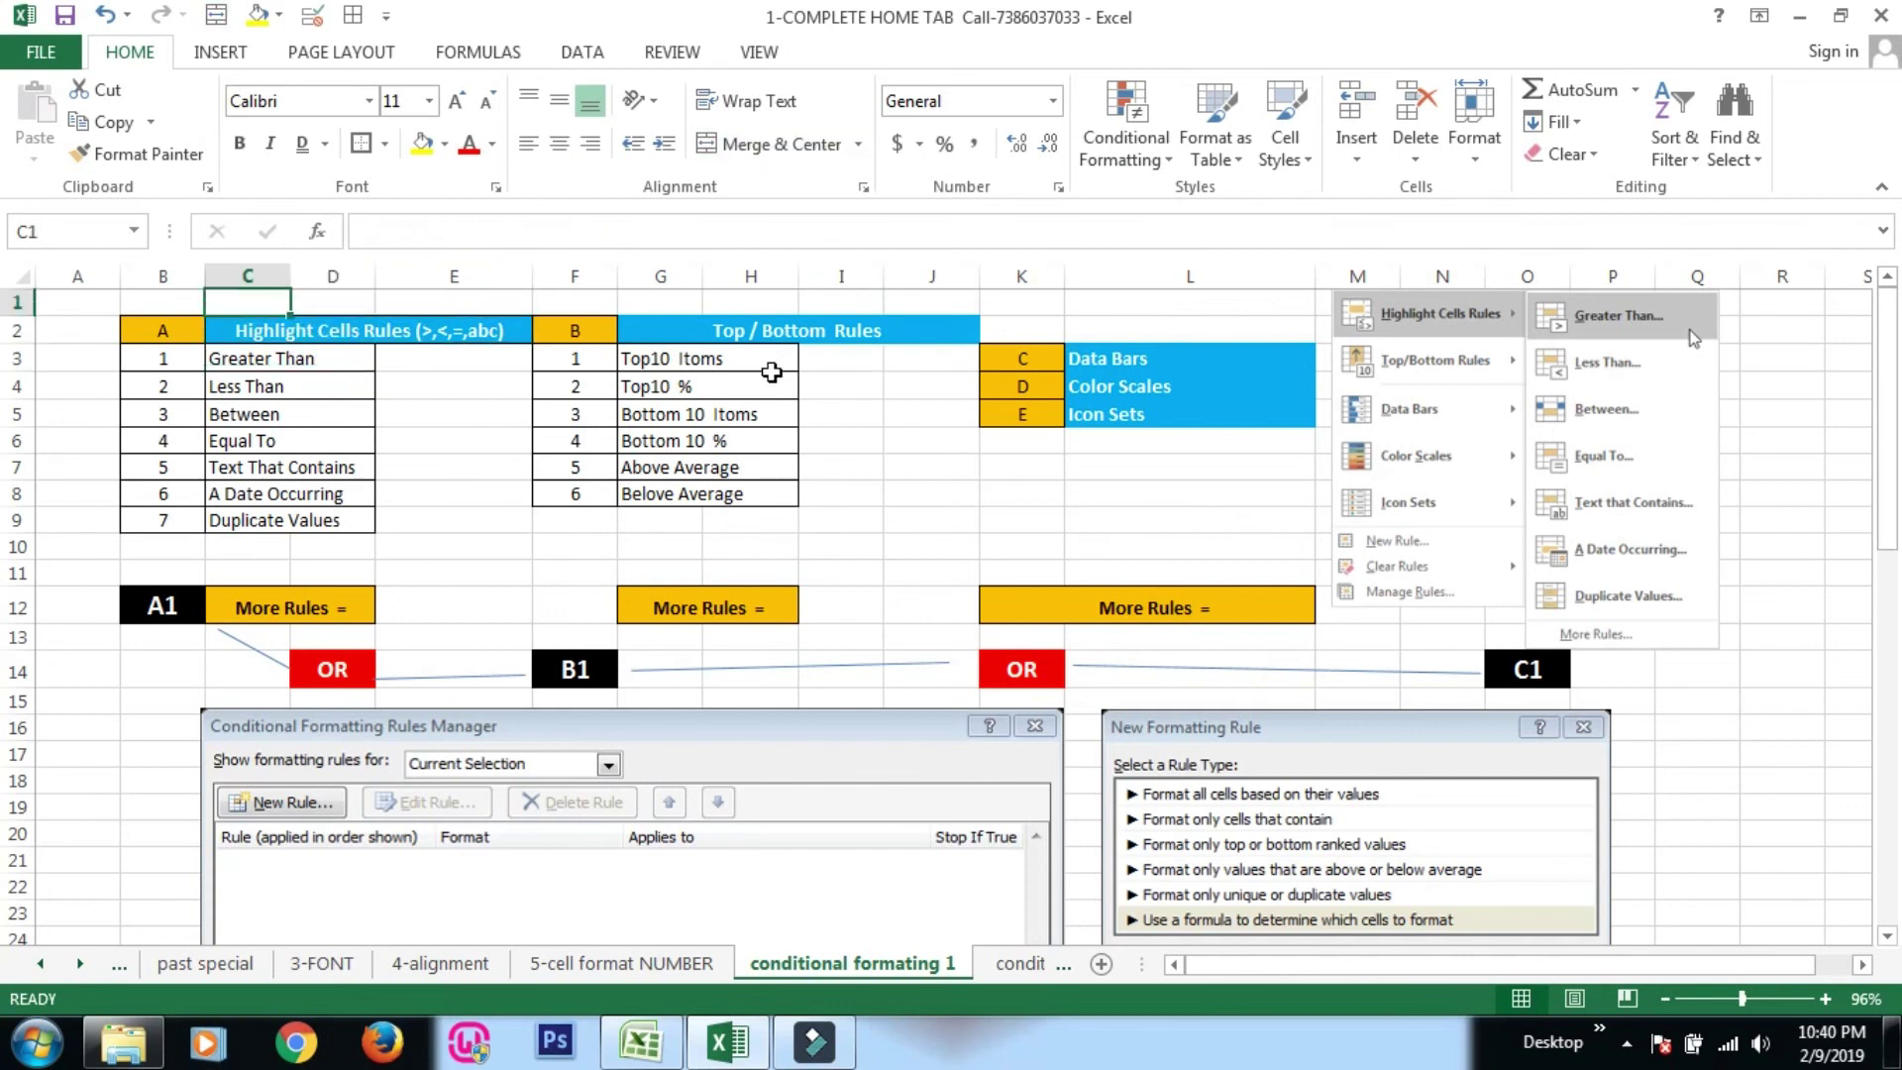
pyautogui.click(770, 378)
# - Move down the sheet to the student marks table around row 48
pyautogui.press('Down')
pyautogui.press('Down')
pyautogui.press('Down')
pyautogui.press('Down')
pyautogui.press('Down')
pyautogui.press('Down')
pyautogui.press('Down')
pyautogui.press('Down')
pyautogui.press('Down')
pyautogui.press('Down')
pyautogui.press('Down')
pyautogui.press('Down')
pyautogui.press('Down')
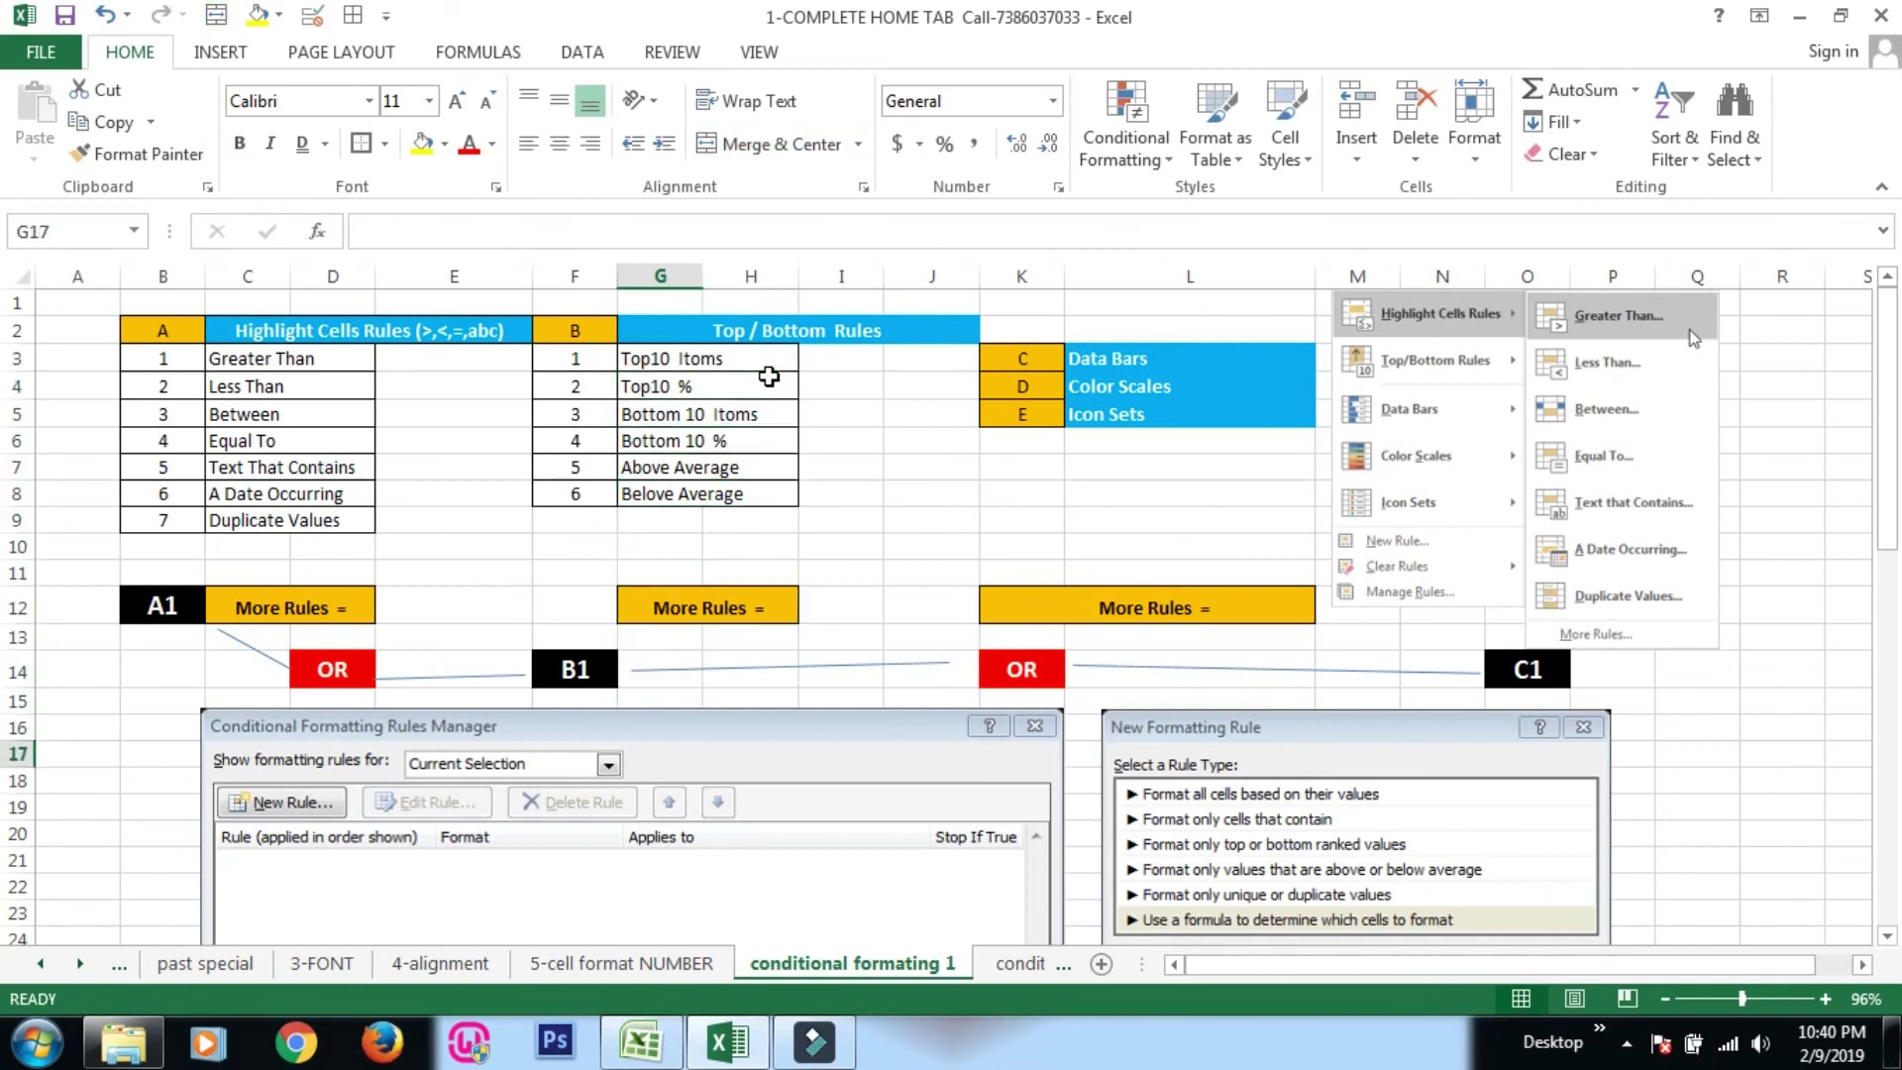
pyautogui.press('Down')
pyautogui.press('Down')
pyautogui.press('Down')
pyautogui.press('Down')
pyautogui.press('Down')
pyautogui.press('Down')
pyautogui.press('Down')
pyautogui.press('Down')
pyautogui.press('Down')
pyautogui.press('Down')
pyautogui.press('Down')
pyautogui.press('Down')
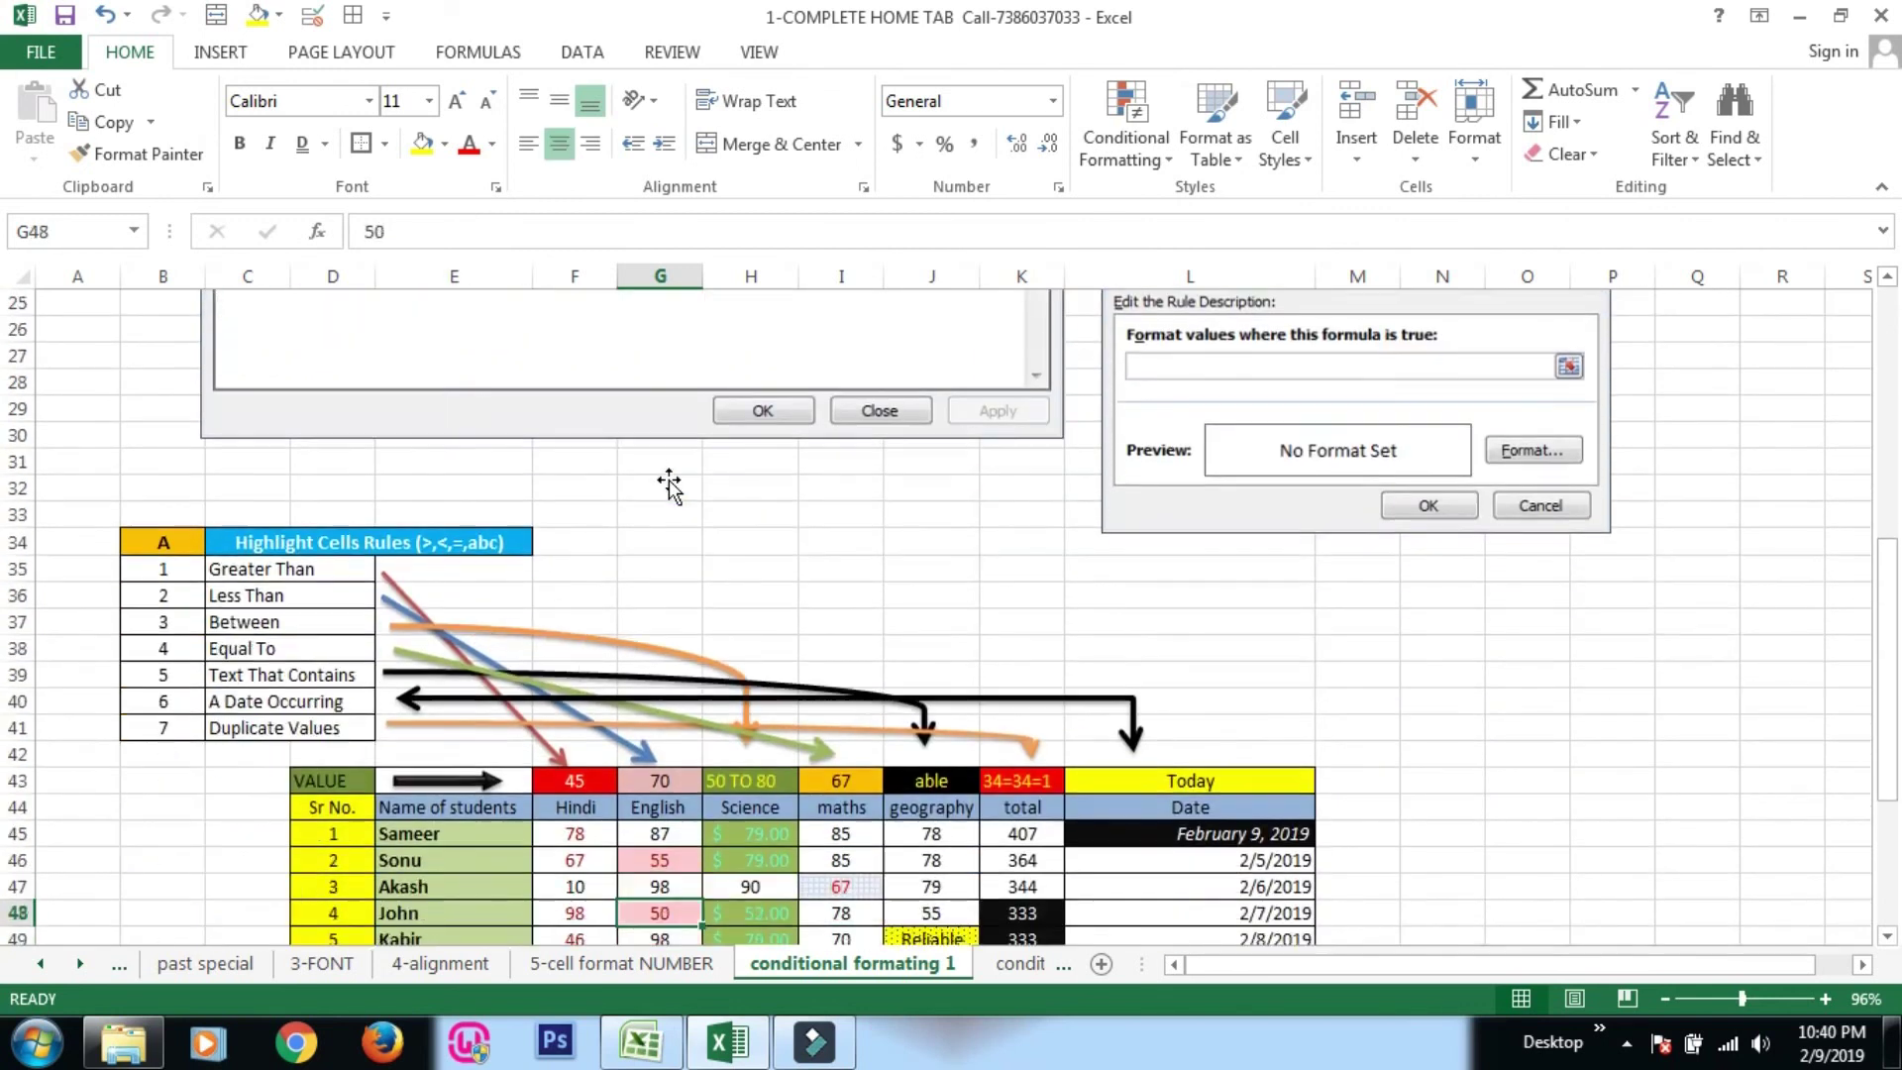
pyautogui.press('Down')
pyautogui.press('Down')
pyautogui.press('Down')
pyautogui.press('Down')
pyautogui.press('Down')
# - Change the Science mark in H48 from 52 to 100
pyautogui.press('Up')
pyautogui.press('Up')
pyautogui.press('Up')
pyautogui.press('Up')
pyautogui.press('Up')
pyautogui.press('Up')
pyautogui.press('Down')
pyautogui.press('Down')
pyautogui.press('Down')
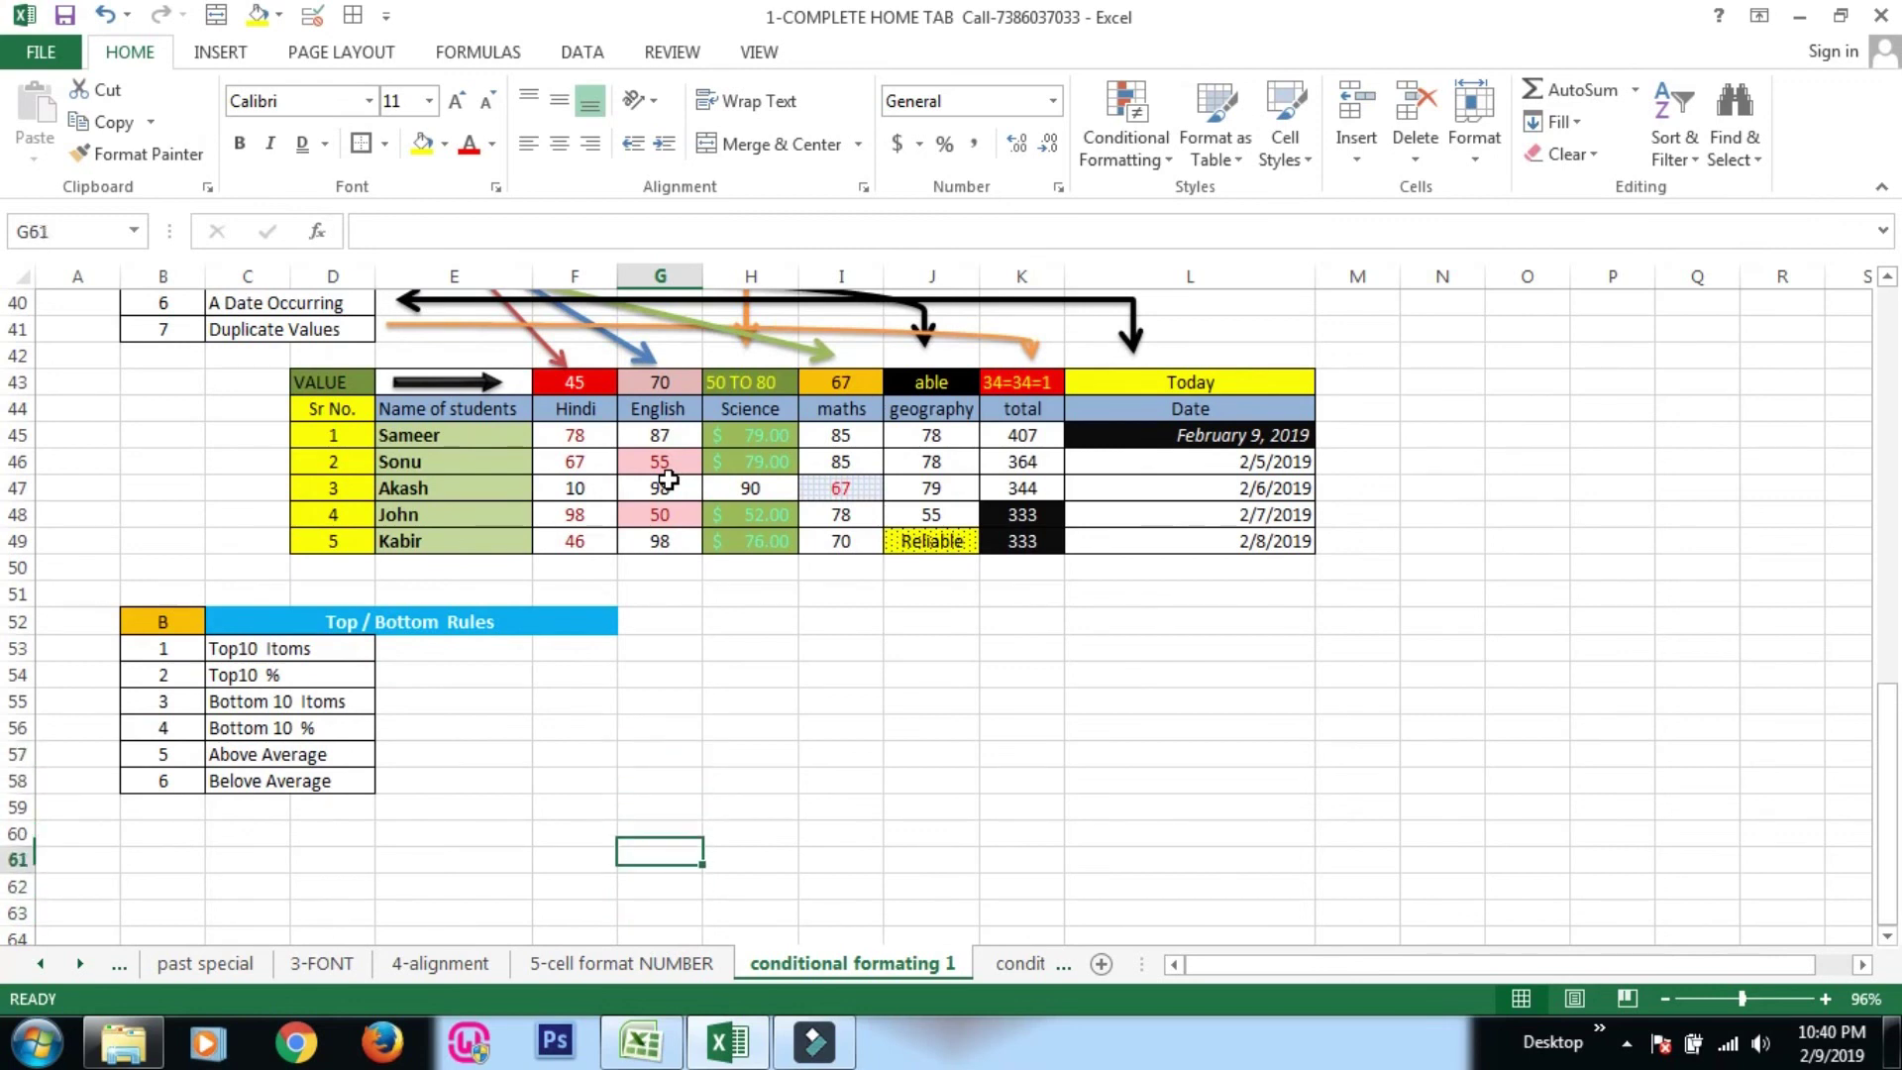
pyautogui.press('Down')
pyautogui.press('Down')
pyautogui.press('Down')
pyautogui.press('Down')
pyautogui.press('Down')
pyautogui.press('Down')
pyautogui.press('Up')
pyautogui.press('Up')
pyautogui.press('Up')
pyautogui.press('Up')
pyautogui.press('Up')
pyautogui.press('Up')
pyautogui.press('Up')
pyautogui.press('Up')
pyautogui.press('Up')
pyautogui.press('Up')
pyautogui.press('Up')
pyautogui.press('Up')
pyautogui.press('Up')
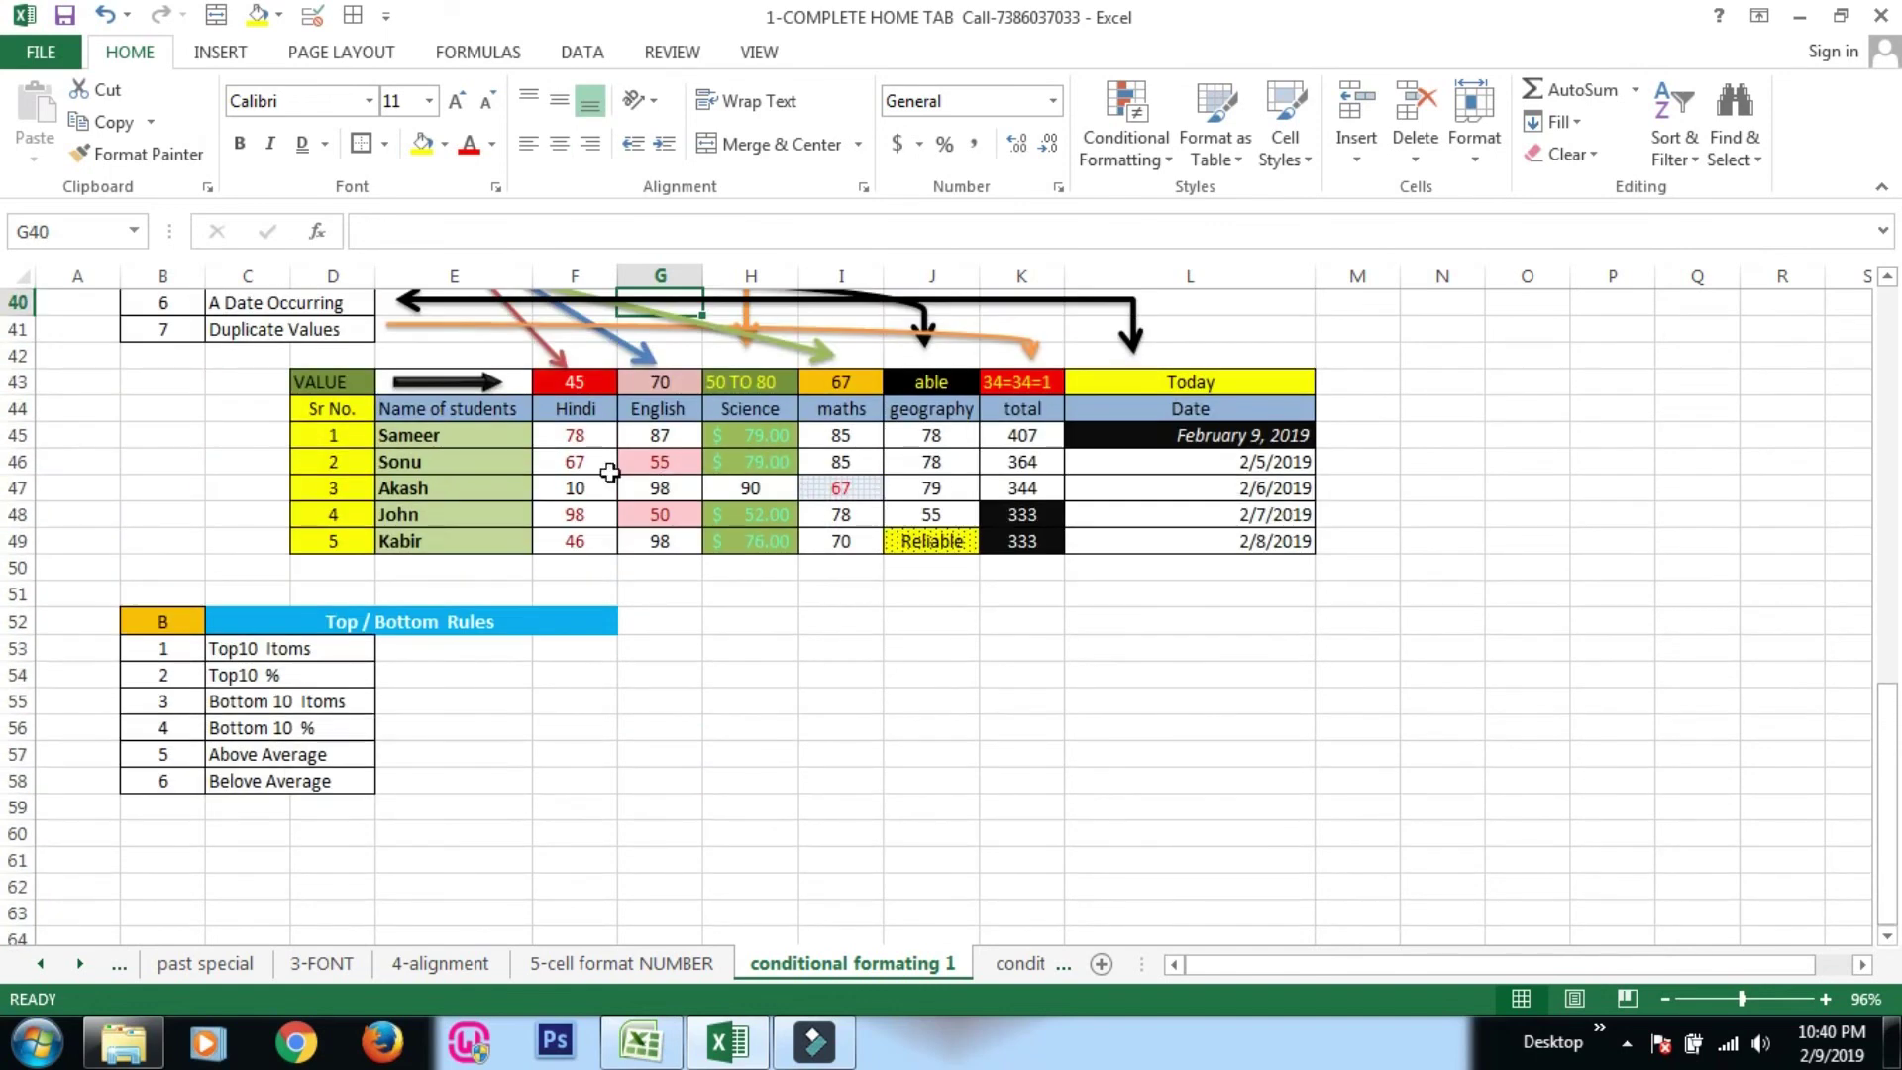
pyautogui.click(634, 488)
pyautogui.click(743, 513)
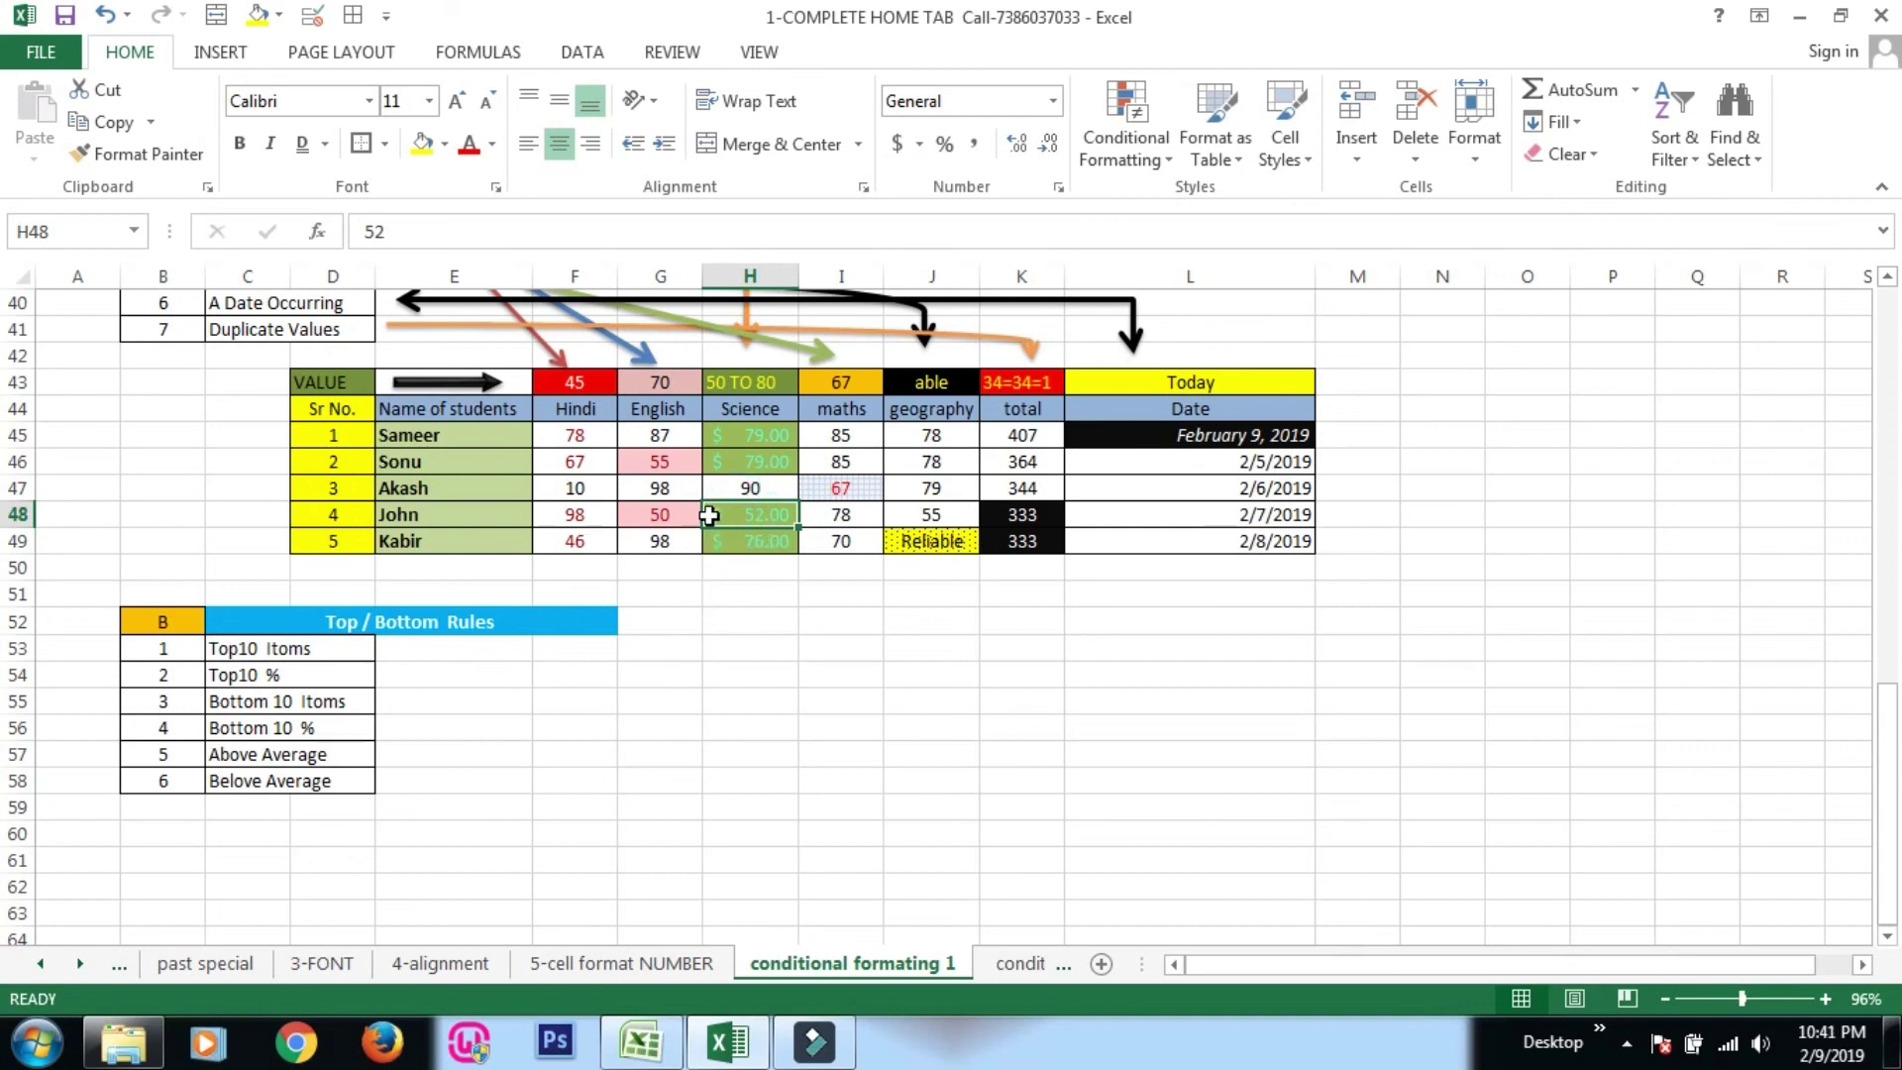
pyautogui.write('1')
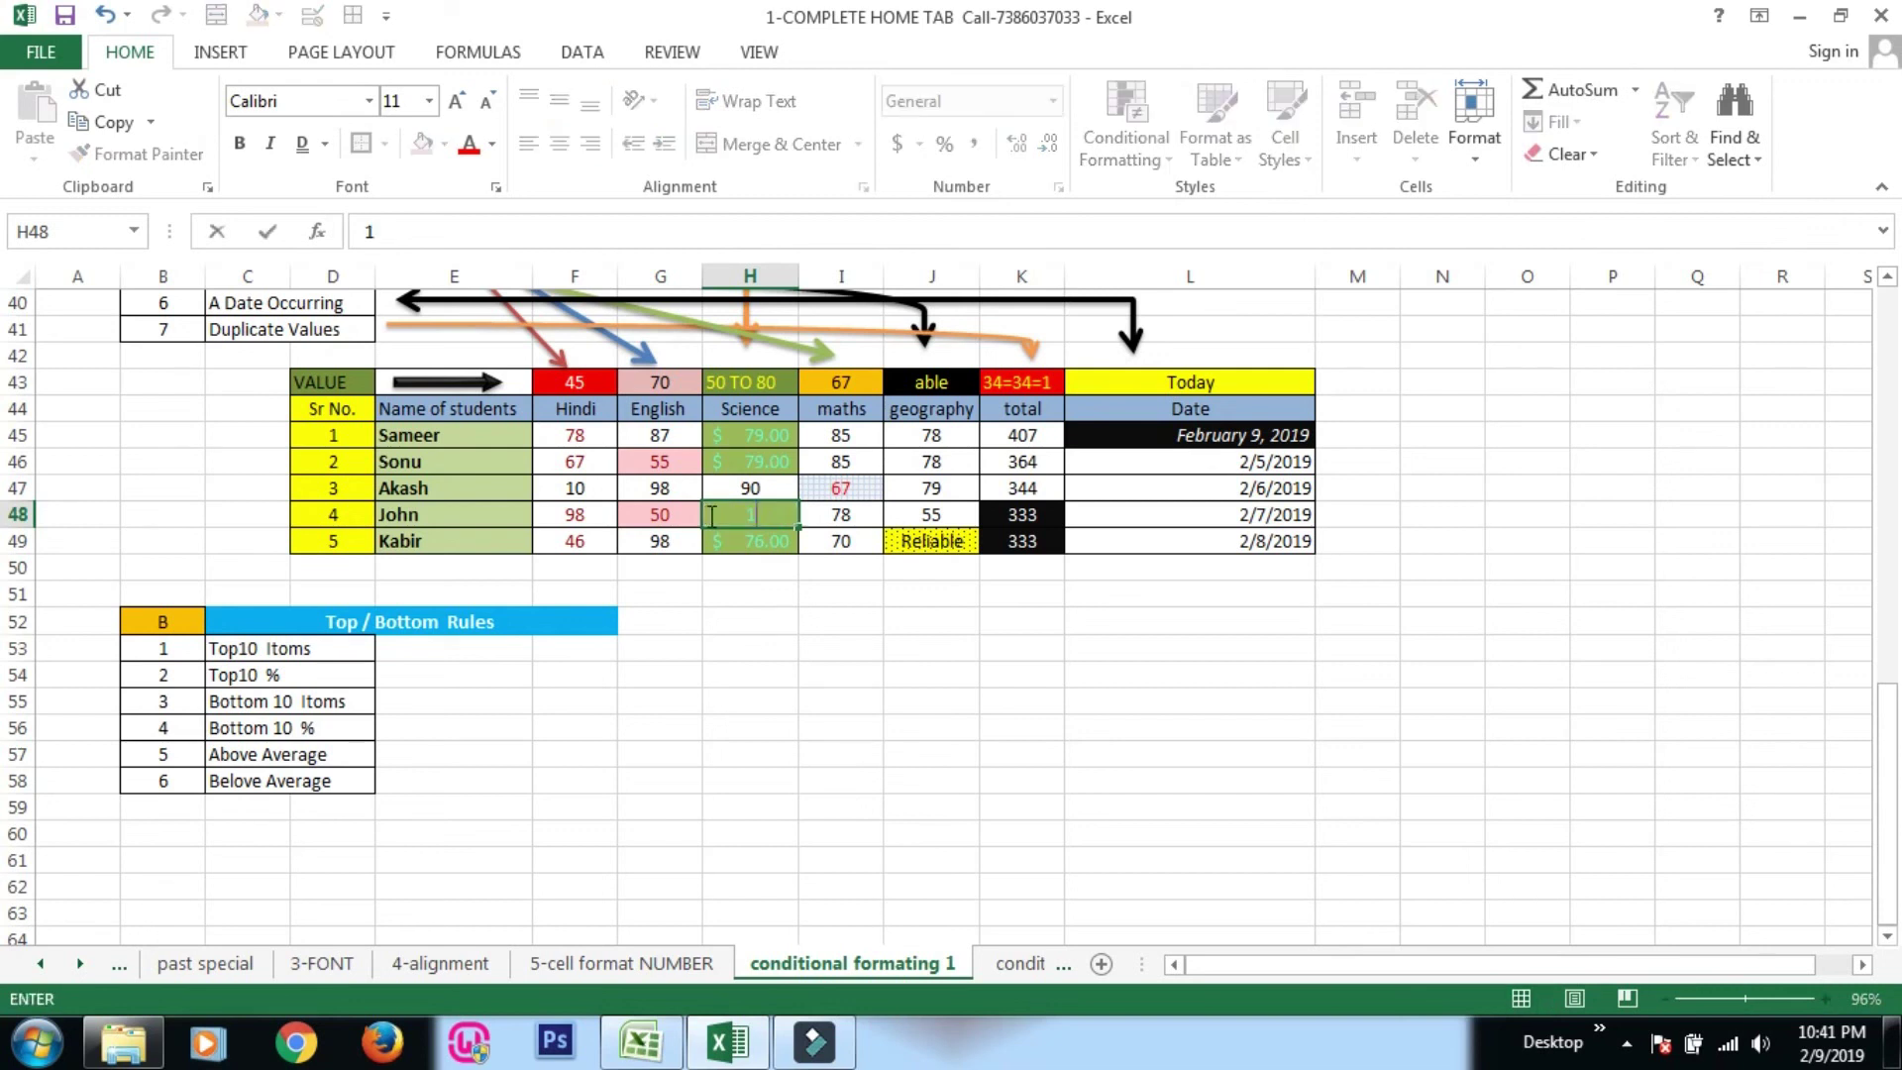
pyautogui.write('00')
pyautogui.press('Return')
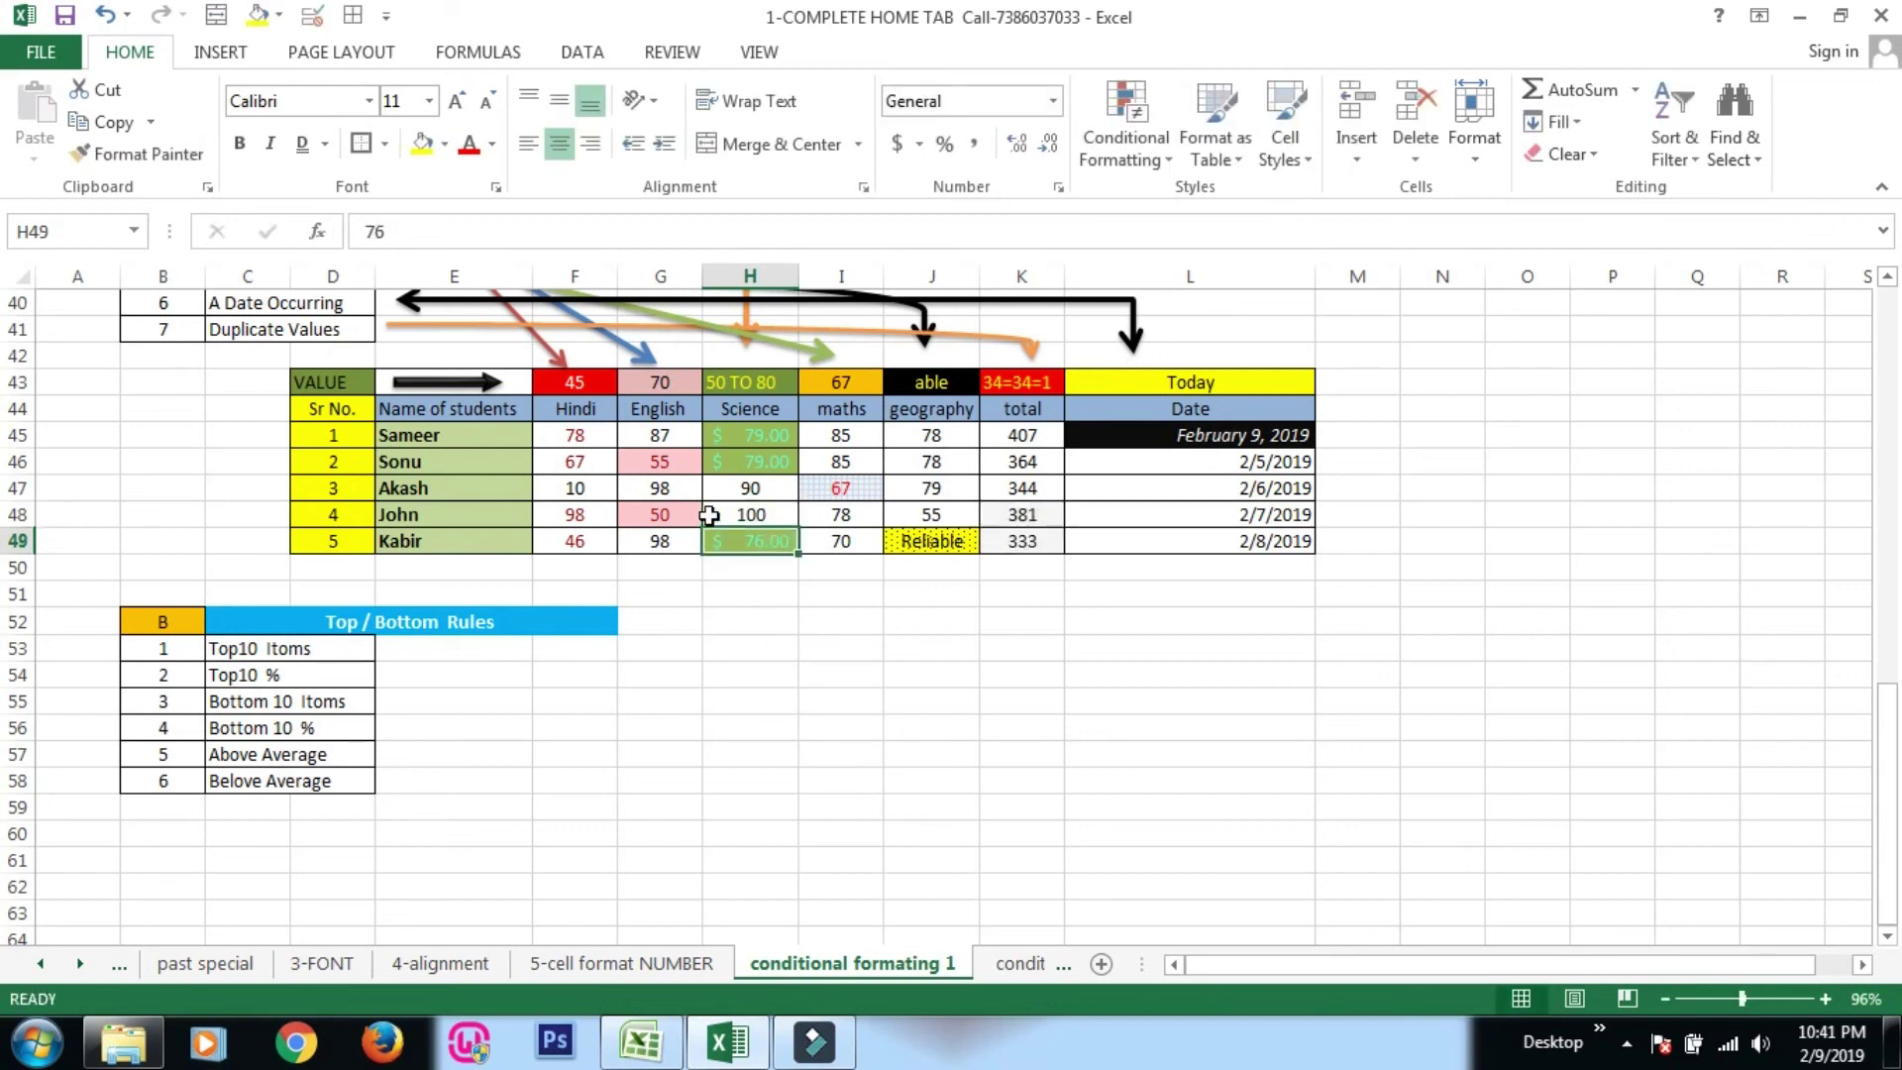
pyautogui.click(753, 513)
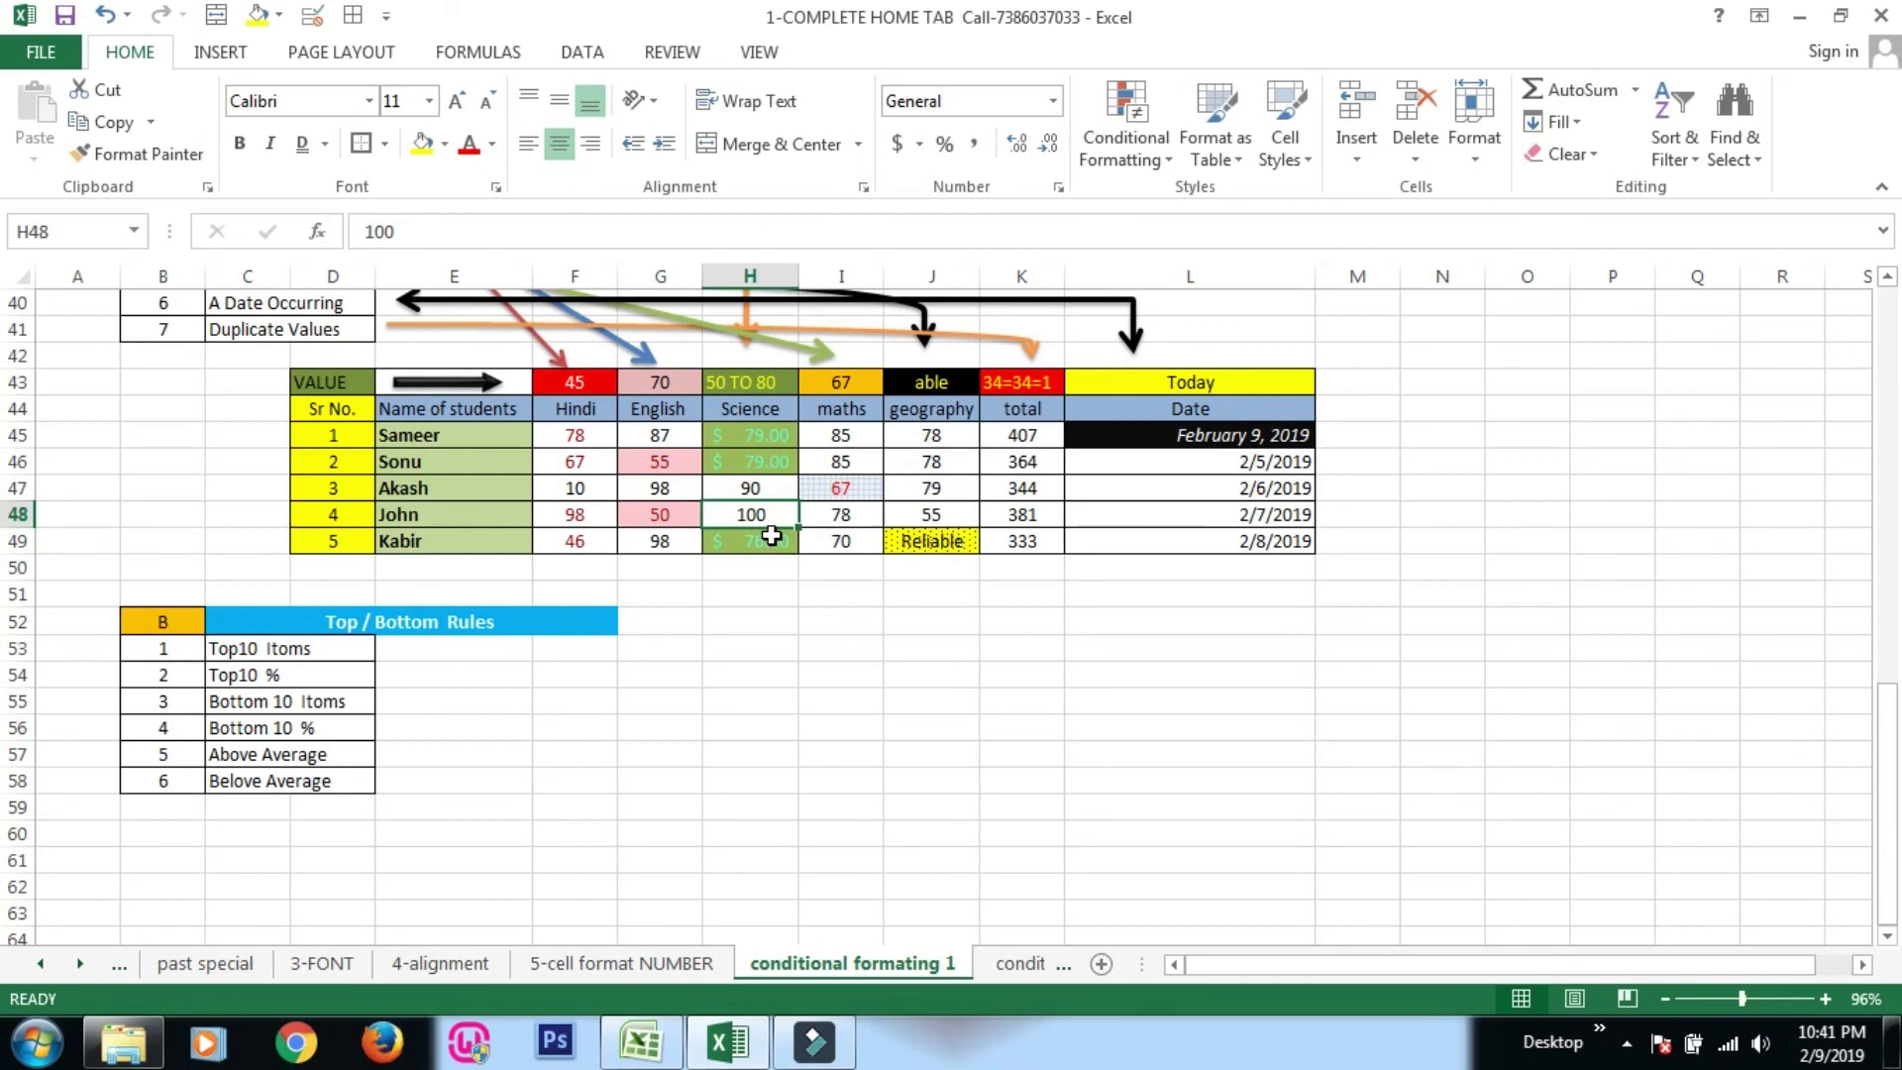
# - Set H49's Science mark to 100, then correct it to 50
pyautogui.click(777, 540)
pyautogui.write('1')
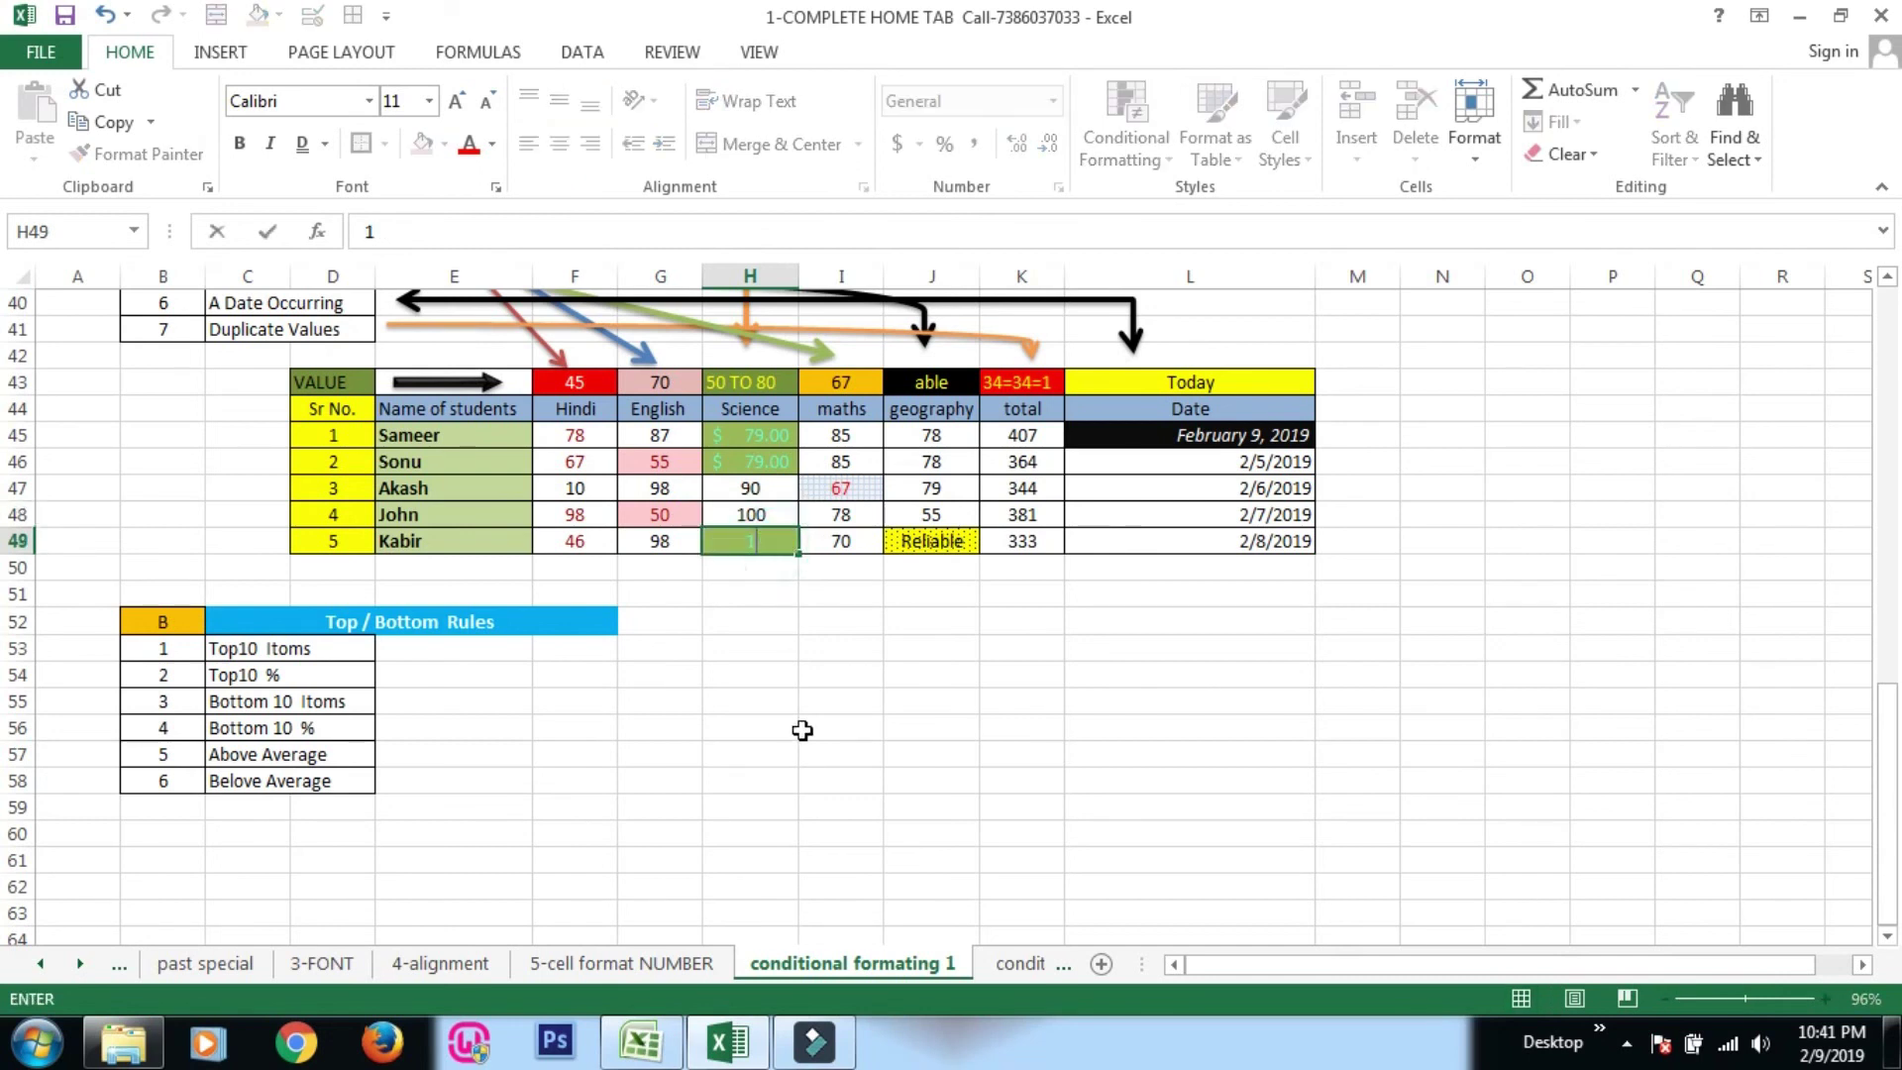
pyautogui.write('00')
pyautogui.press('Return')
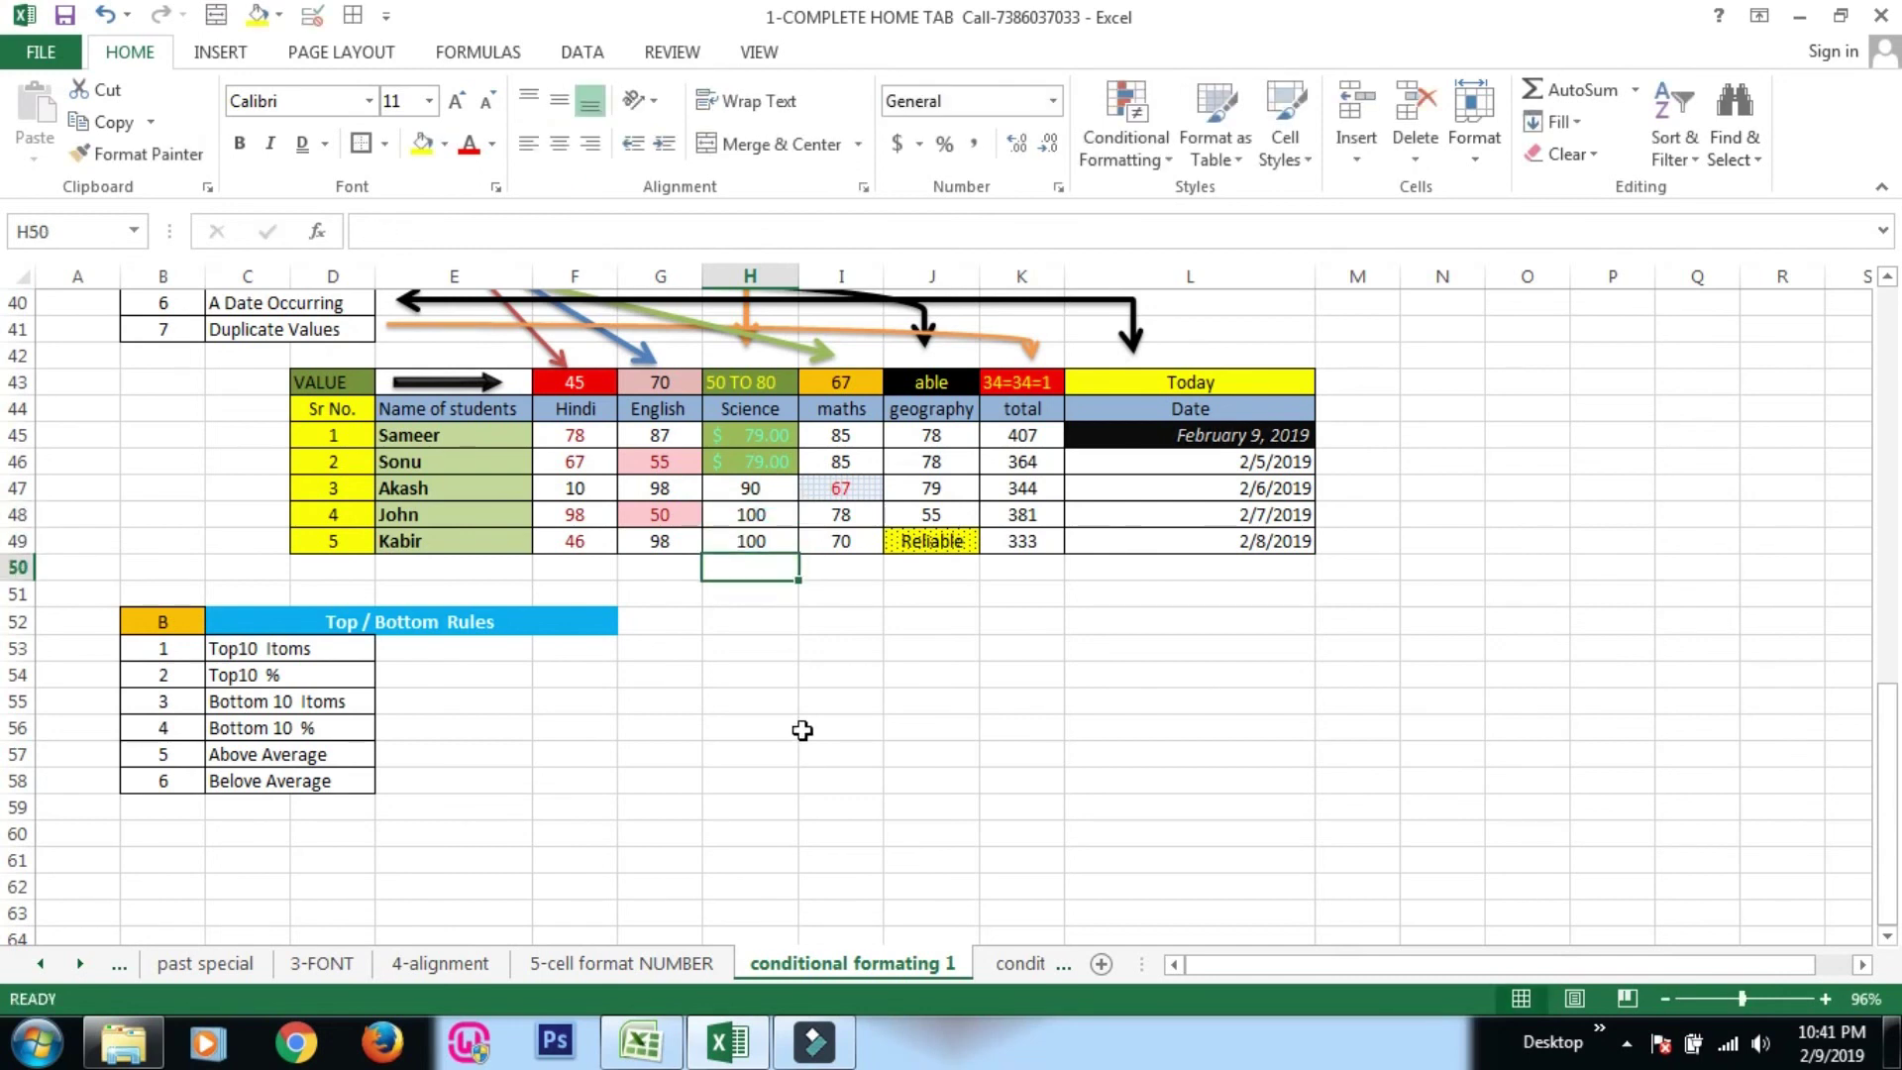
pyautogui.click(768, 539)
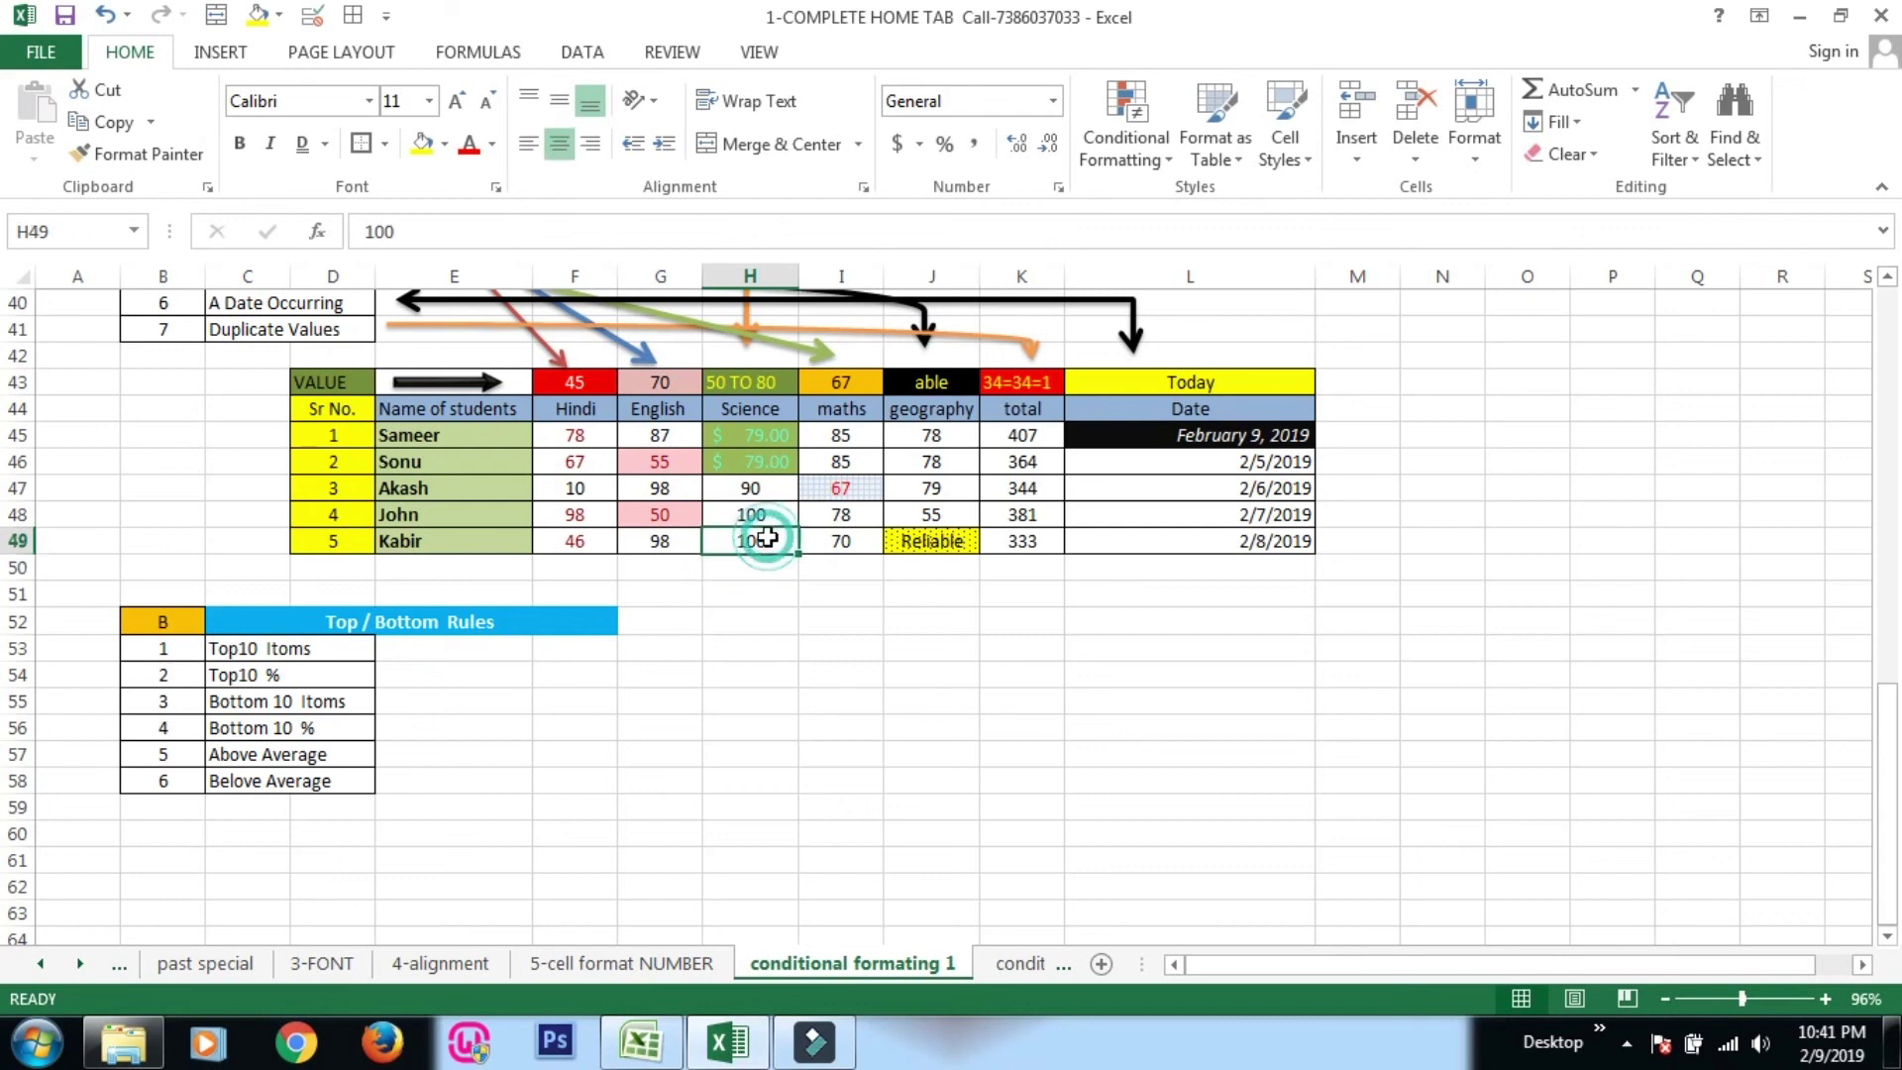
pyautogui.write('50')
pyautogui.press('Return')
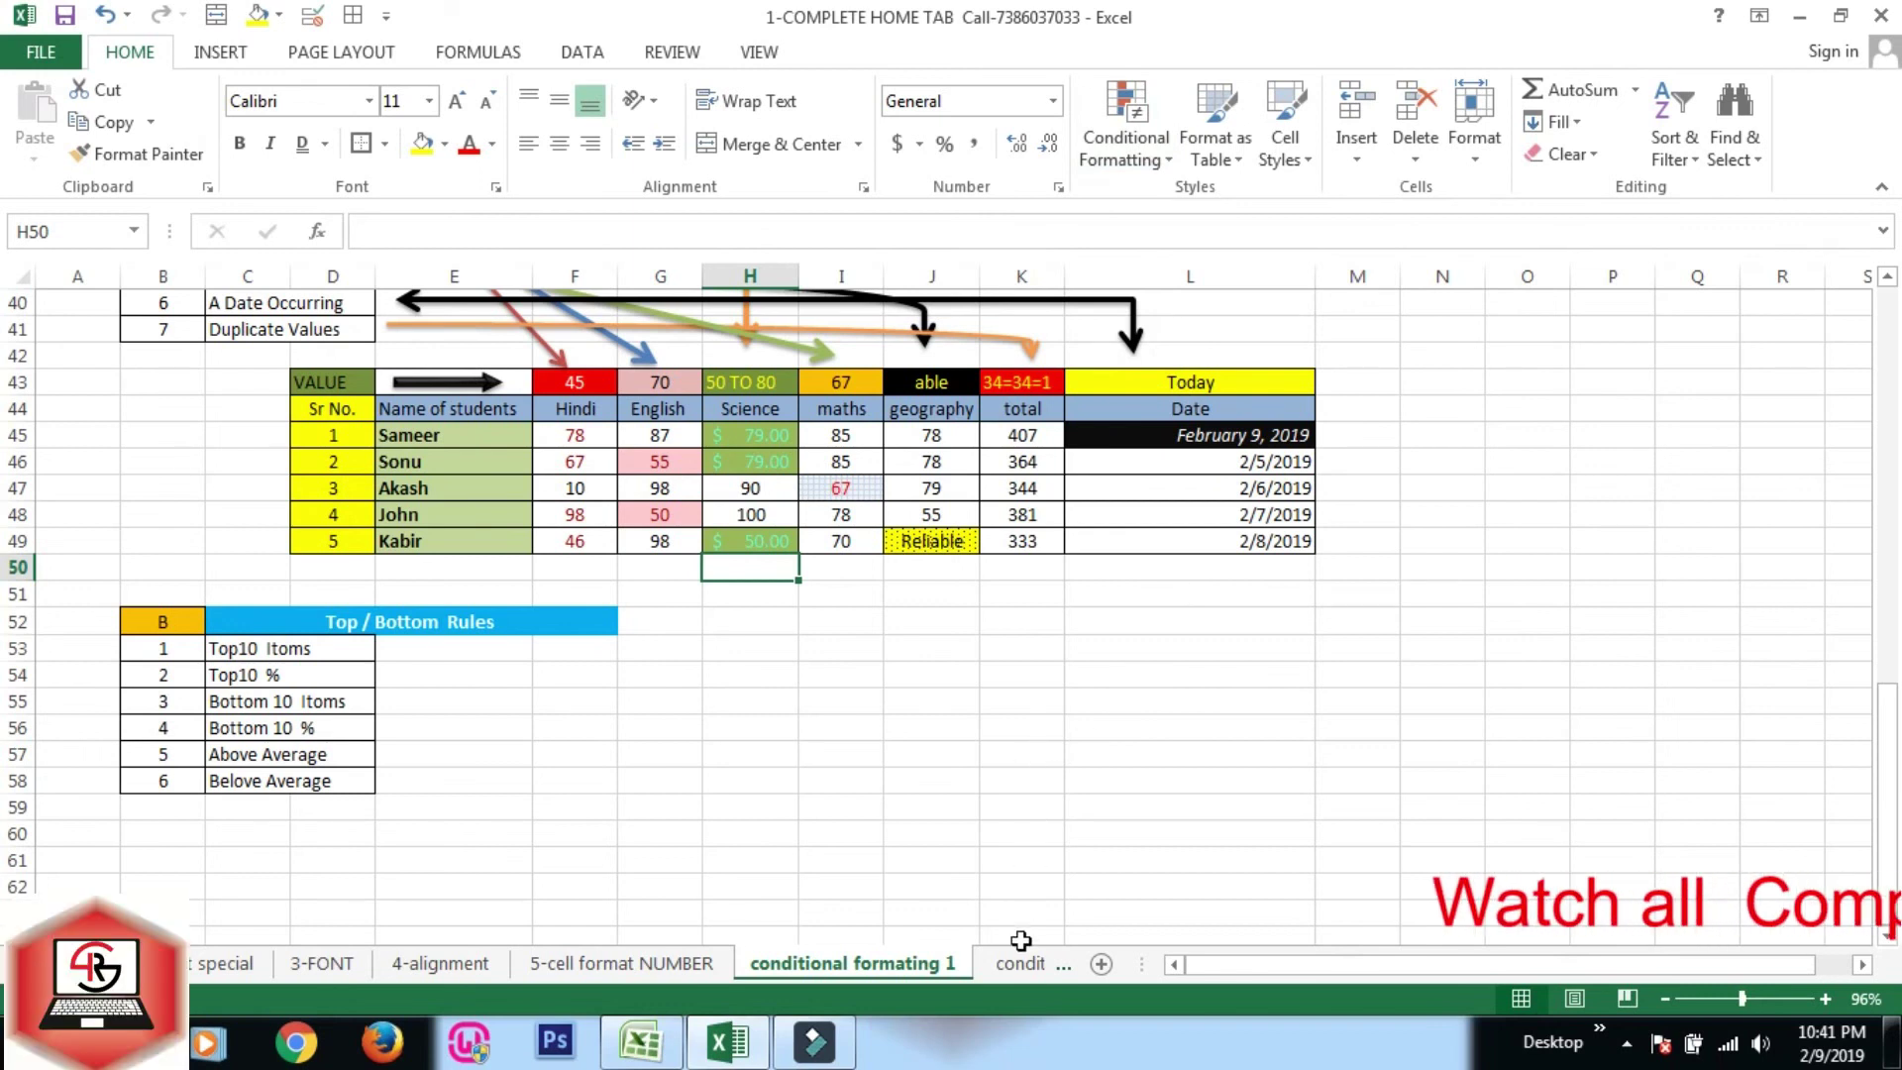
# - Preview the Conditional Formatting, Format as Table, Cell Styles, Insert, Delete and Format menus
pyautogui.moveTo(1888, 703); pyautogui.dragTo(1892, 609)
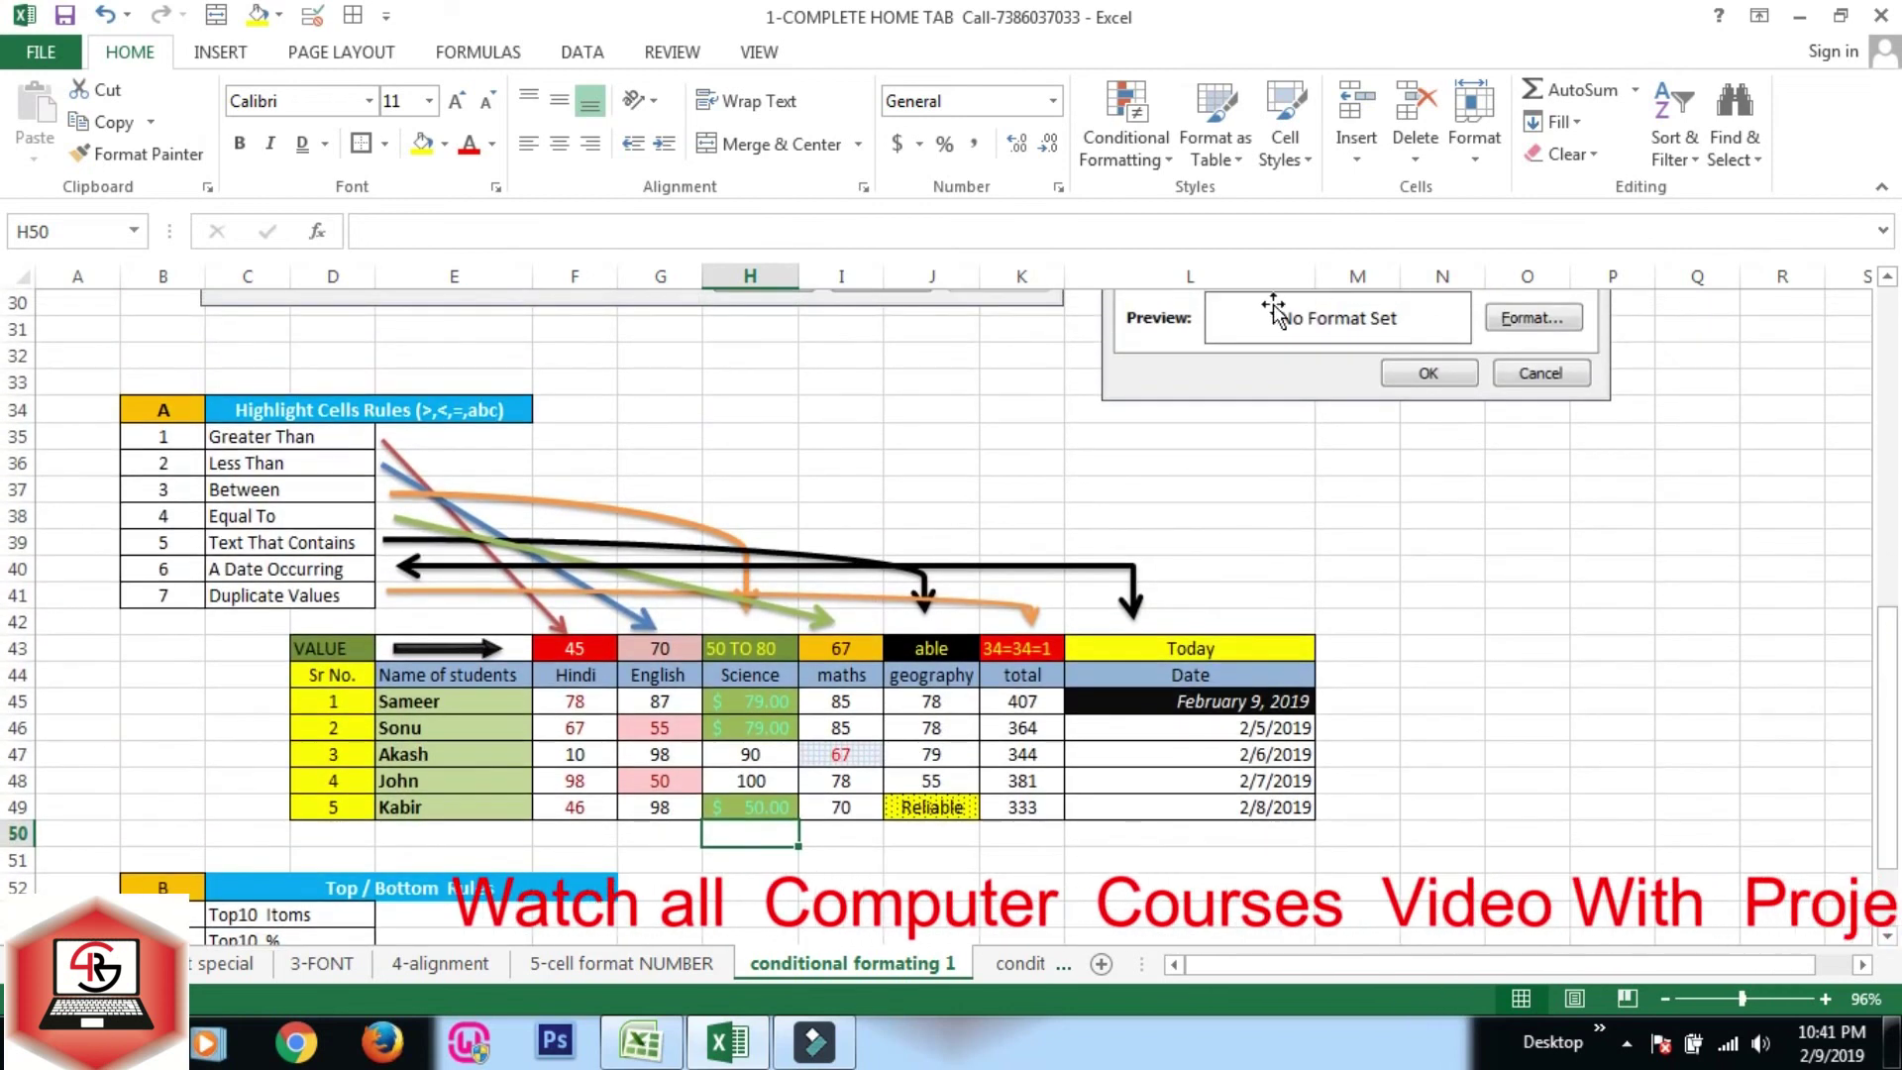
pyautogui.click(1169, 162)
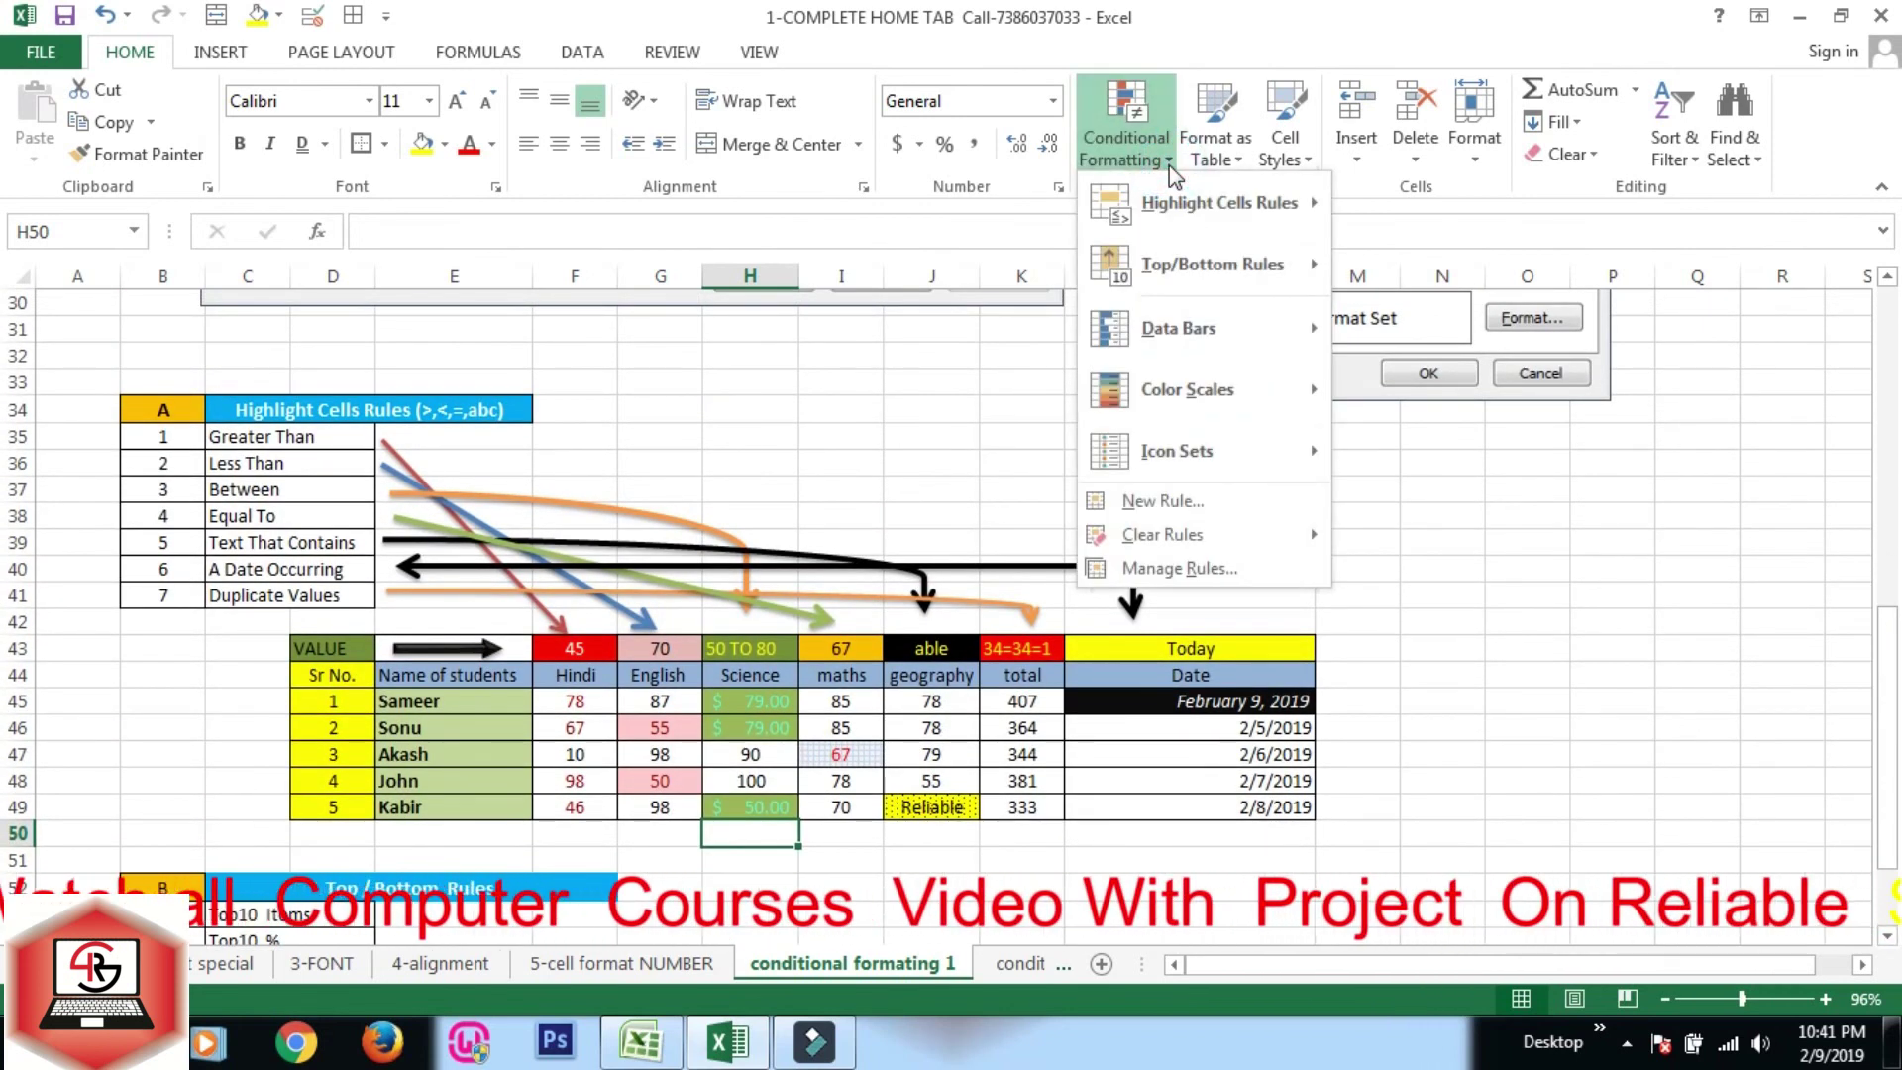
pyautogui.click(1231, 162)
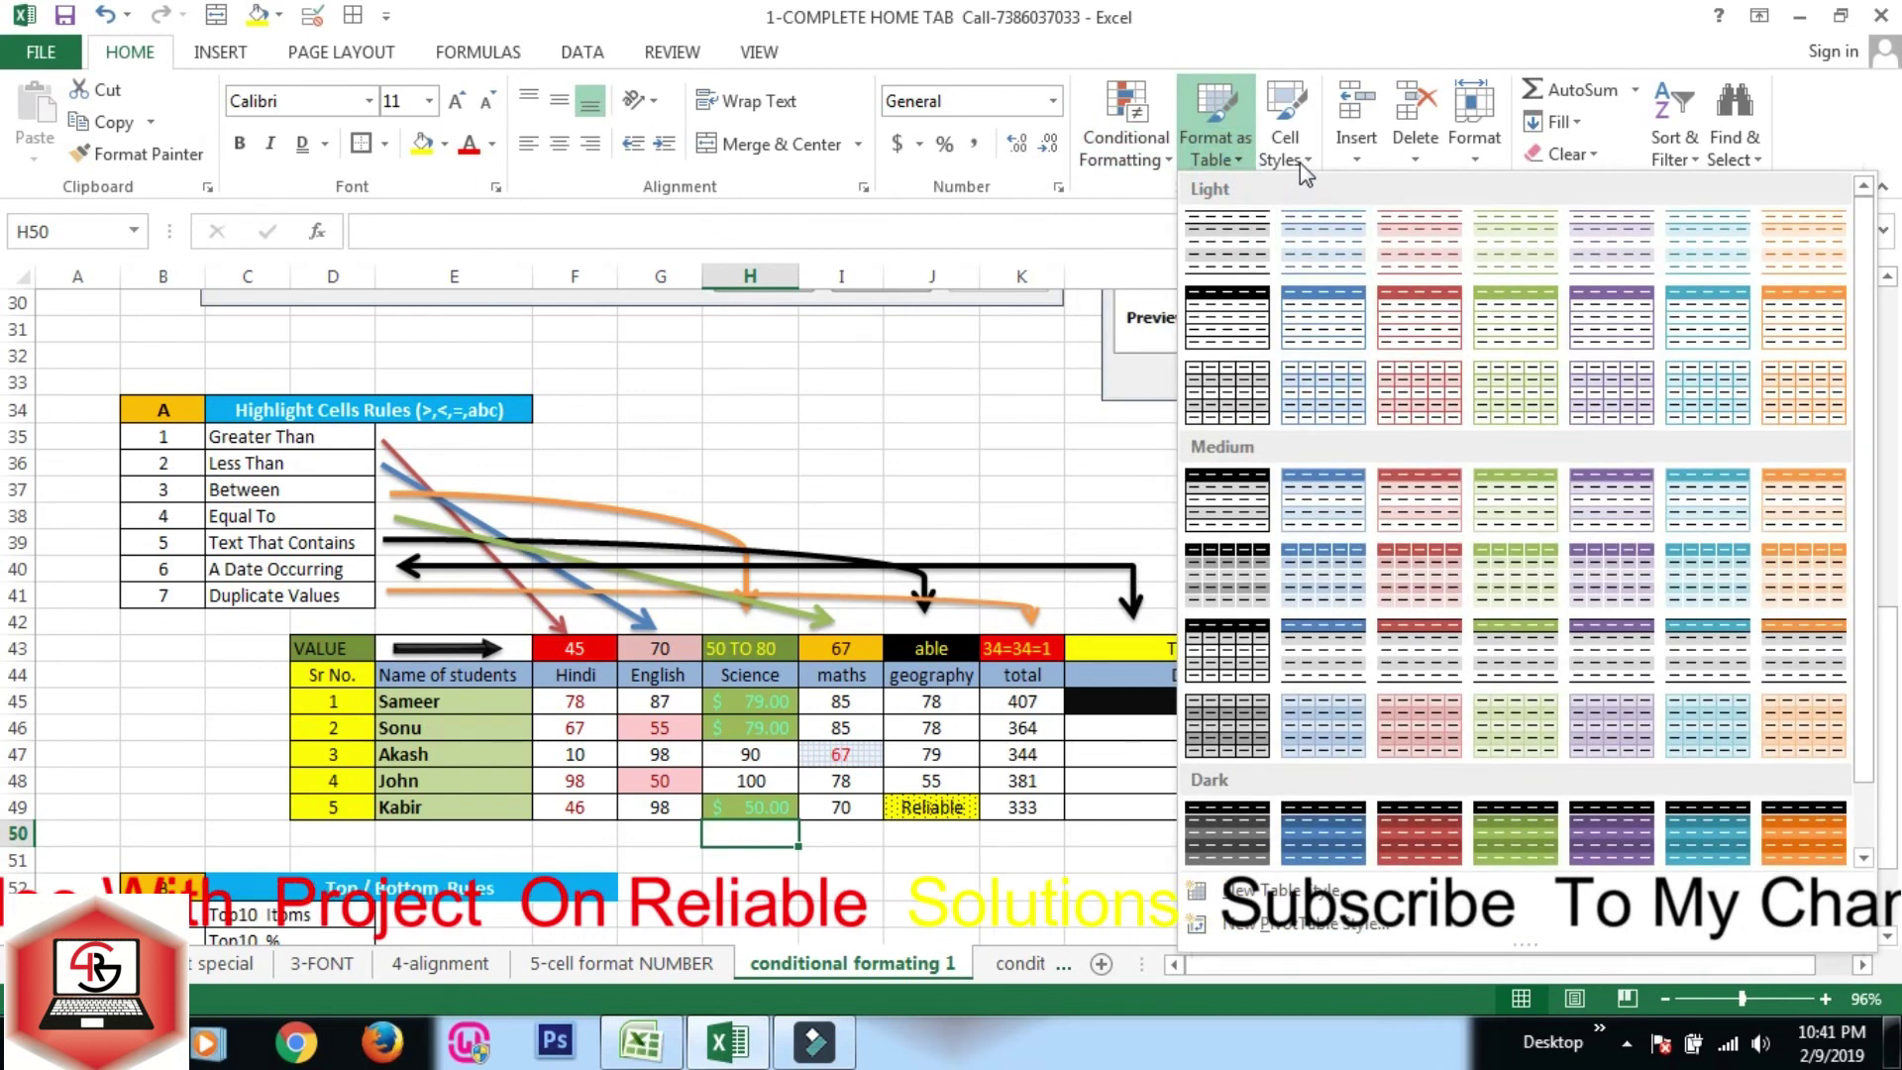
pyautogui.click(1300, 162)
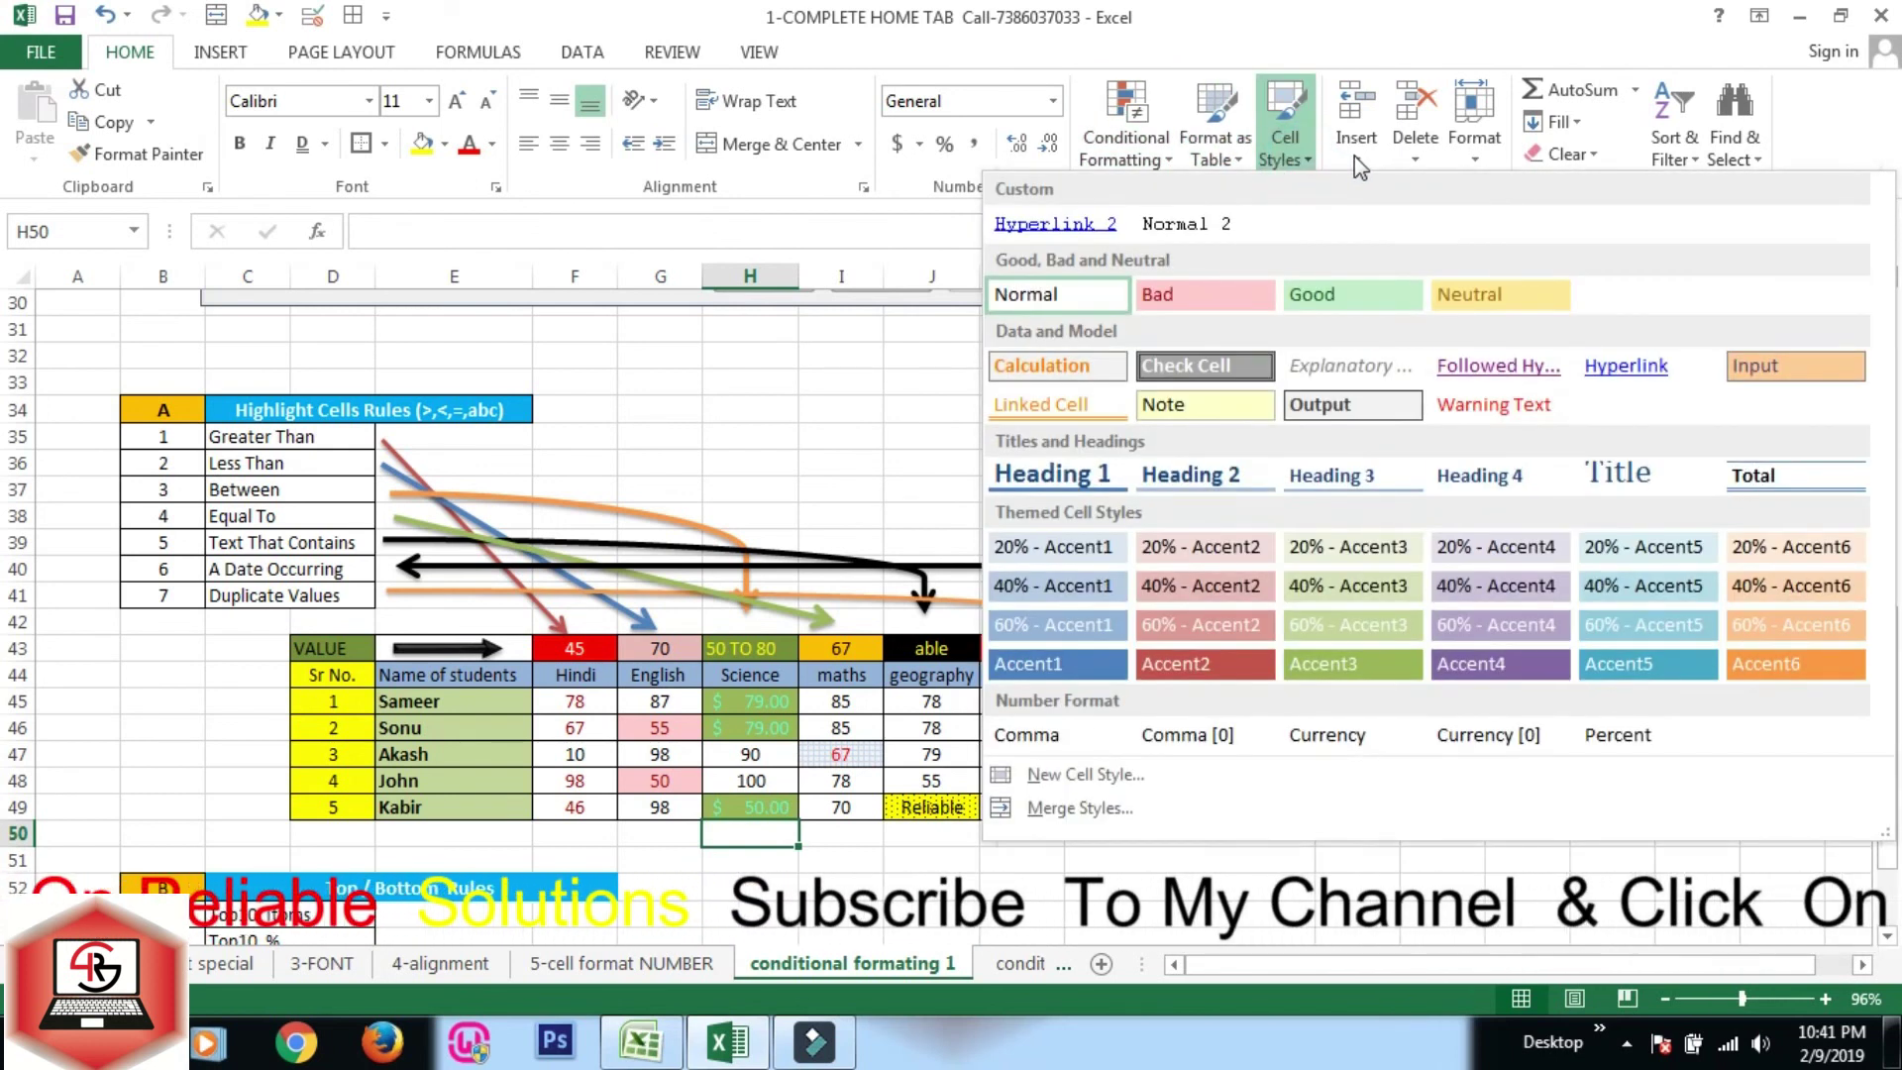
pyautogui.click(1353, 157)
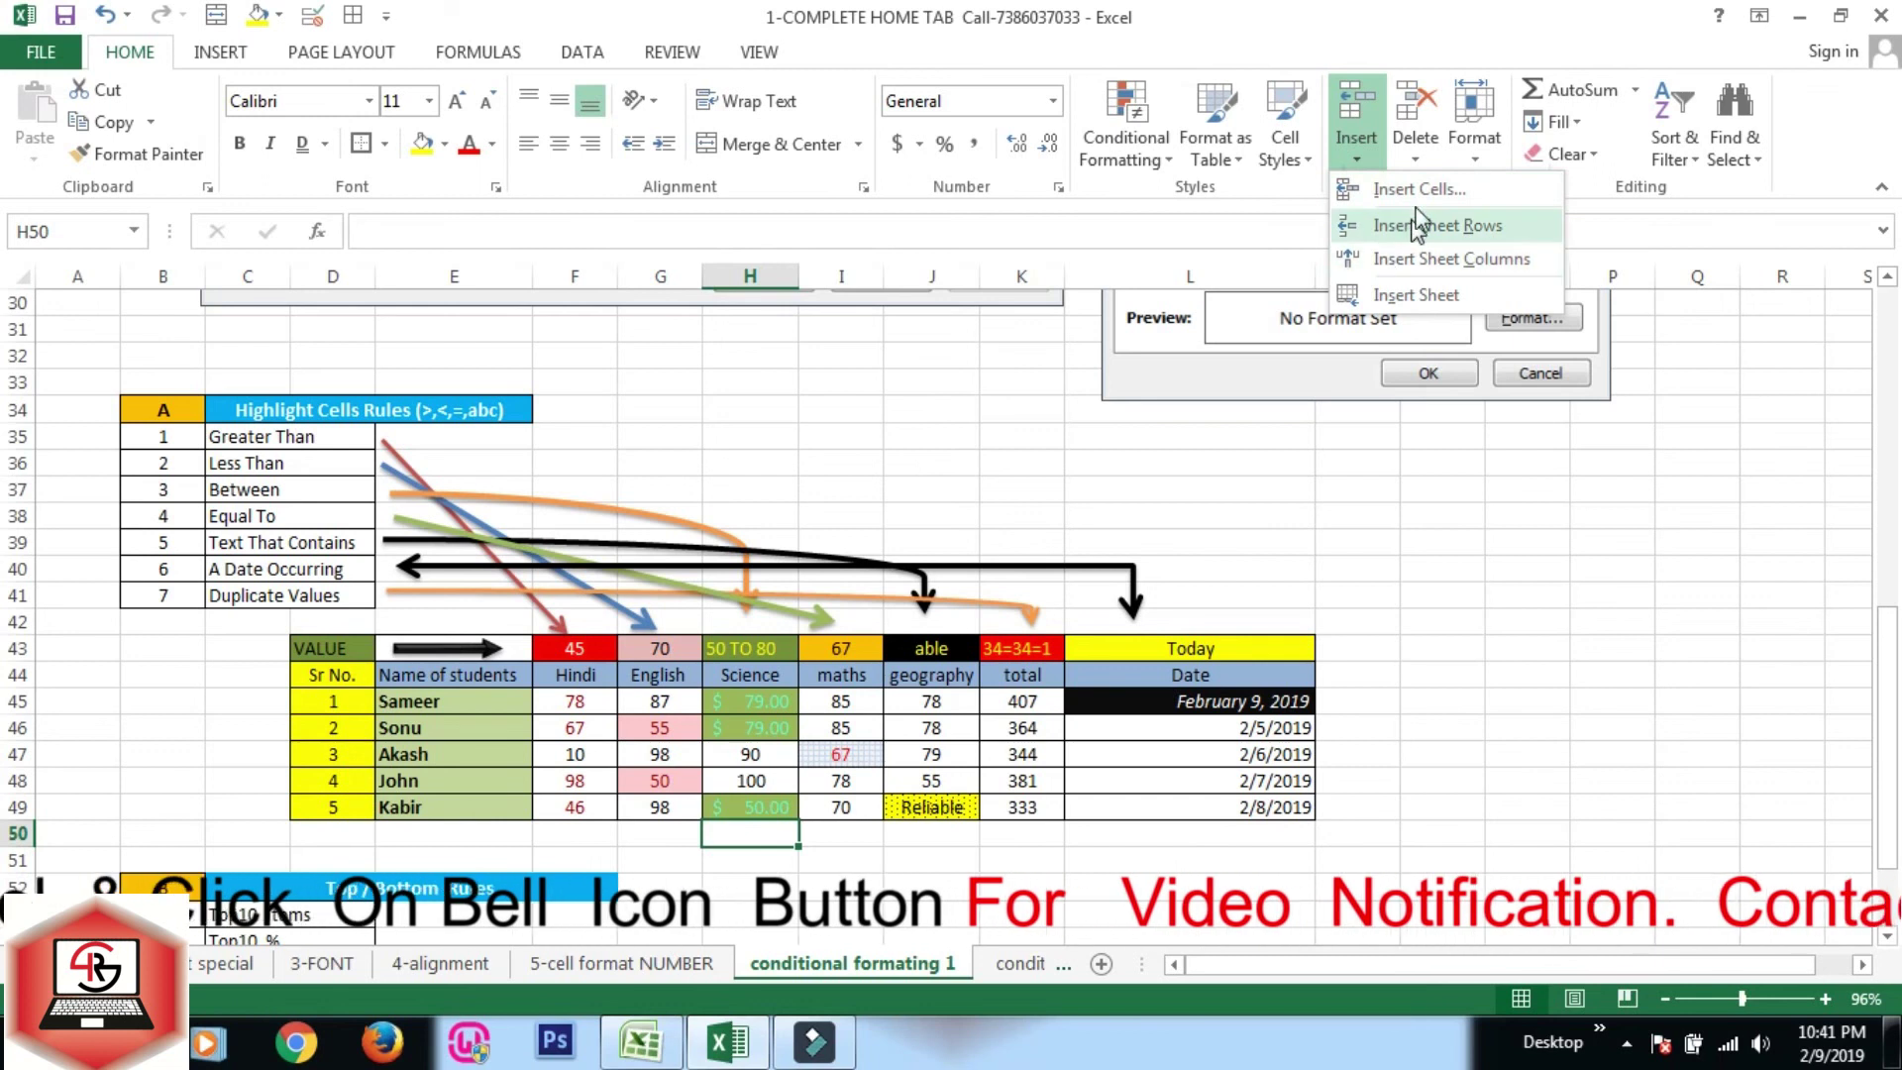
pyautogui.click(1418, 163)
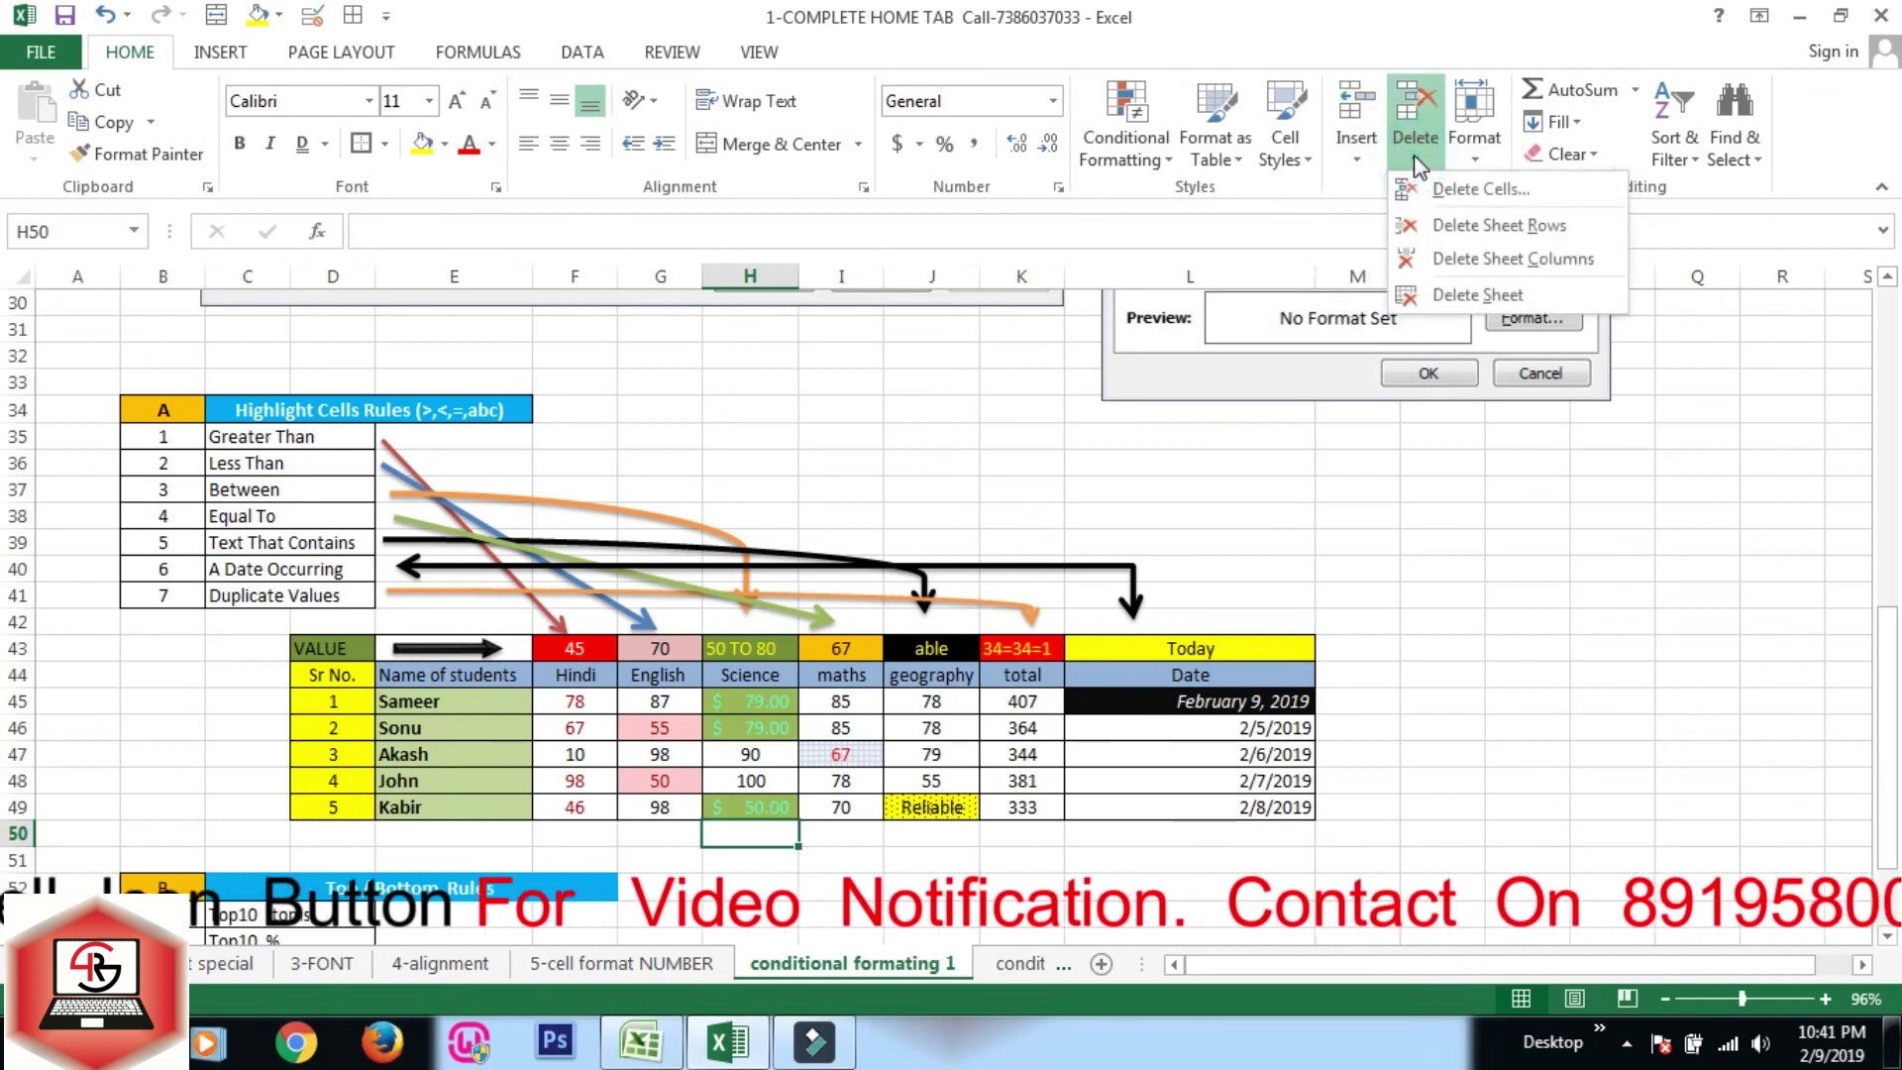
pyautogui.click(1470, 159)
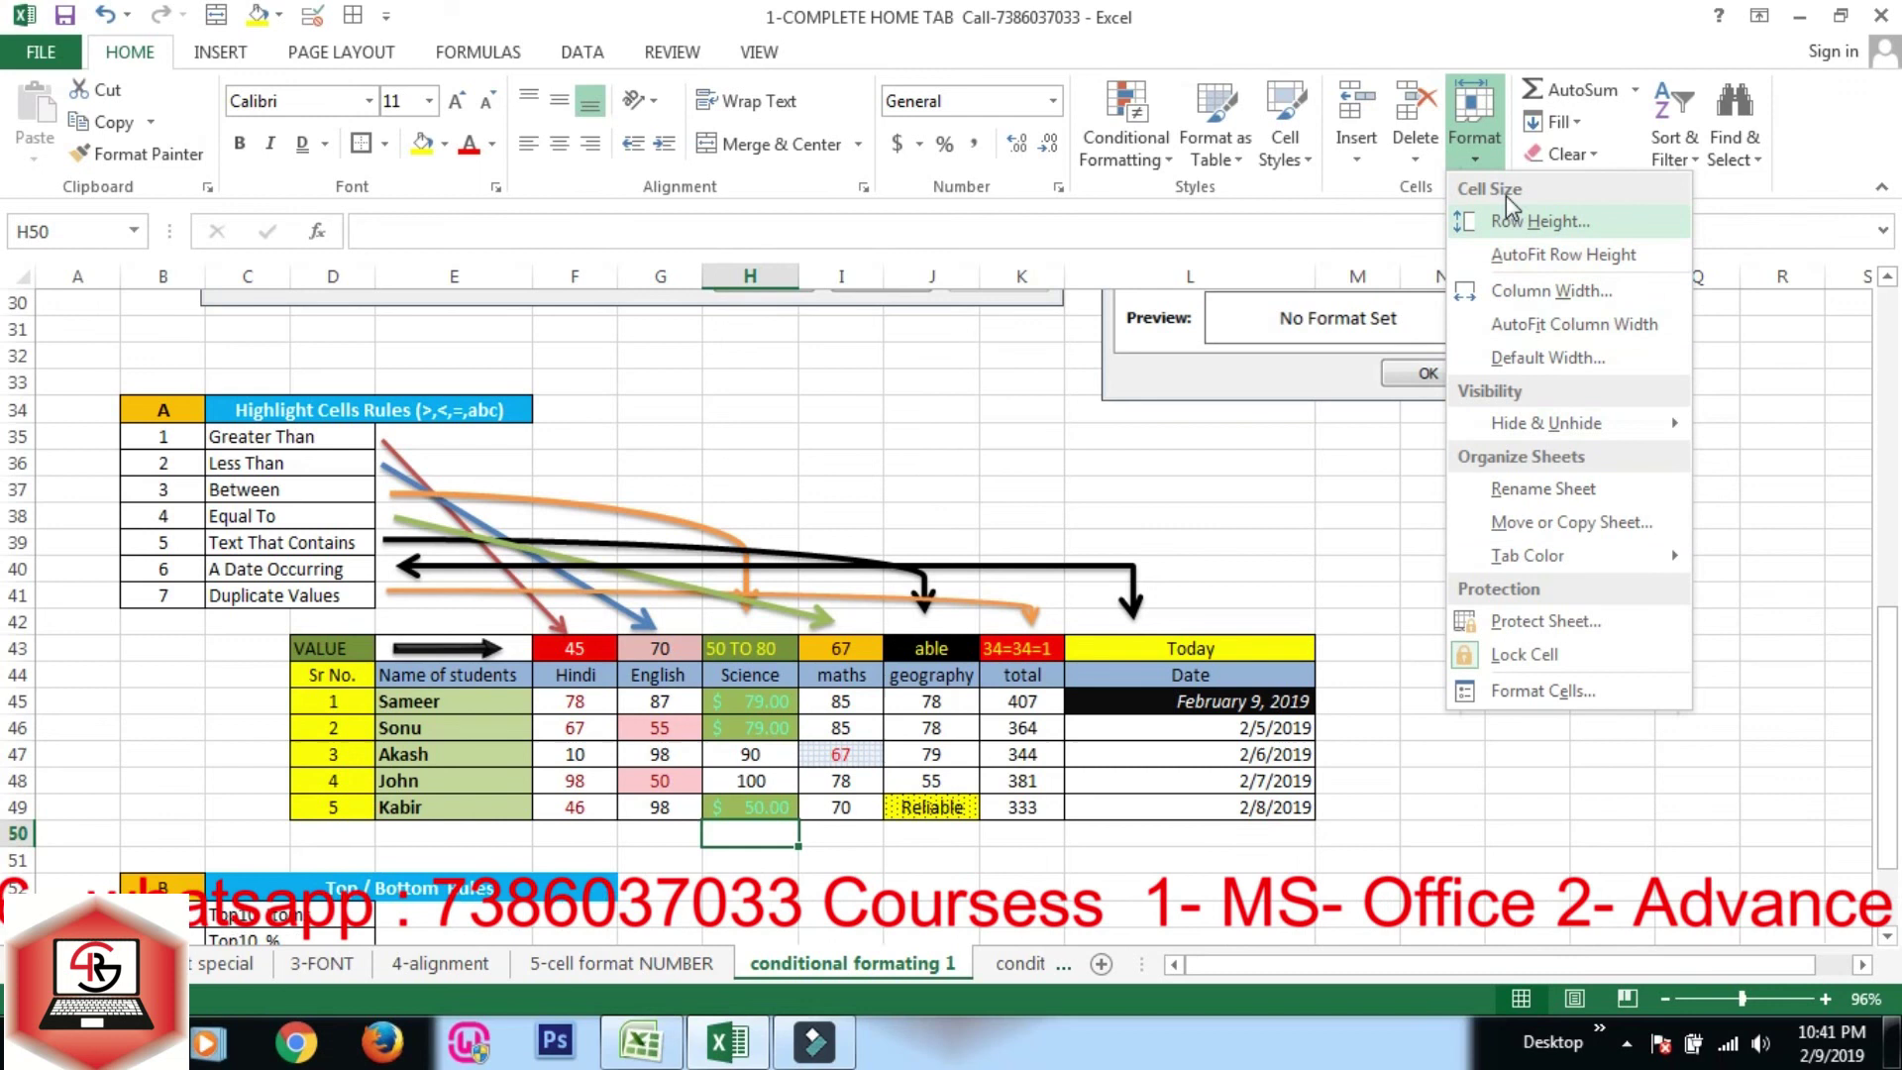
# - Protect the sheet, entering and confirming a protection password
pyautogui.click(1520, 624)
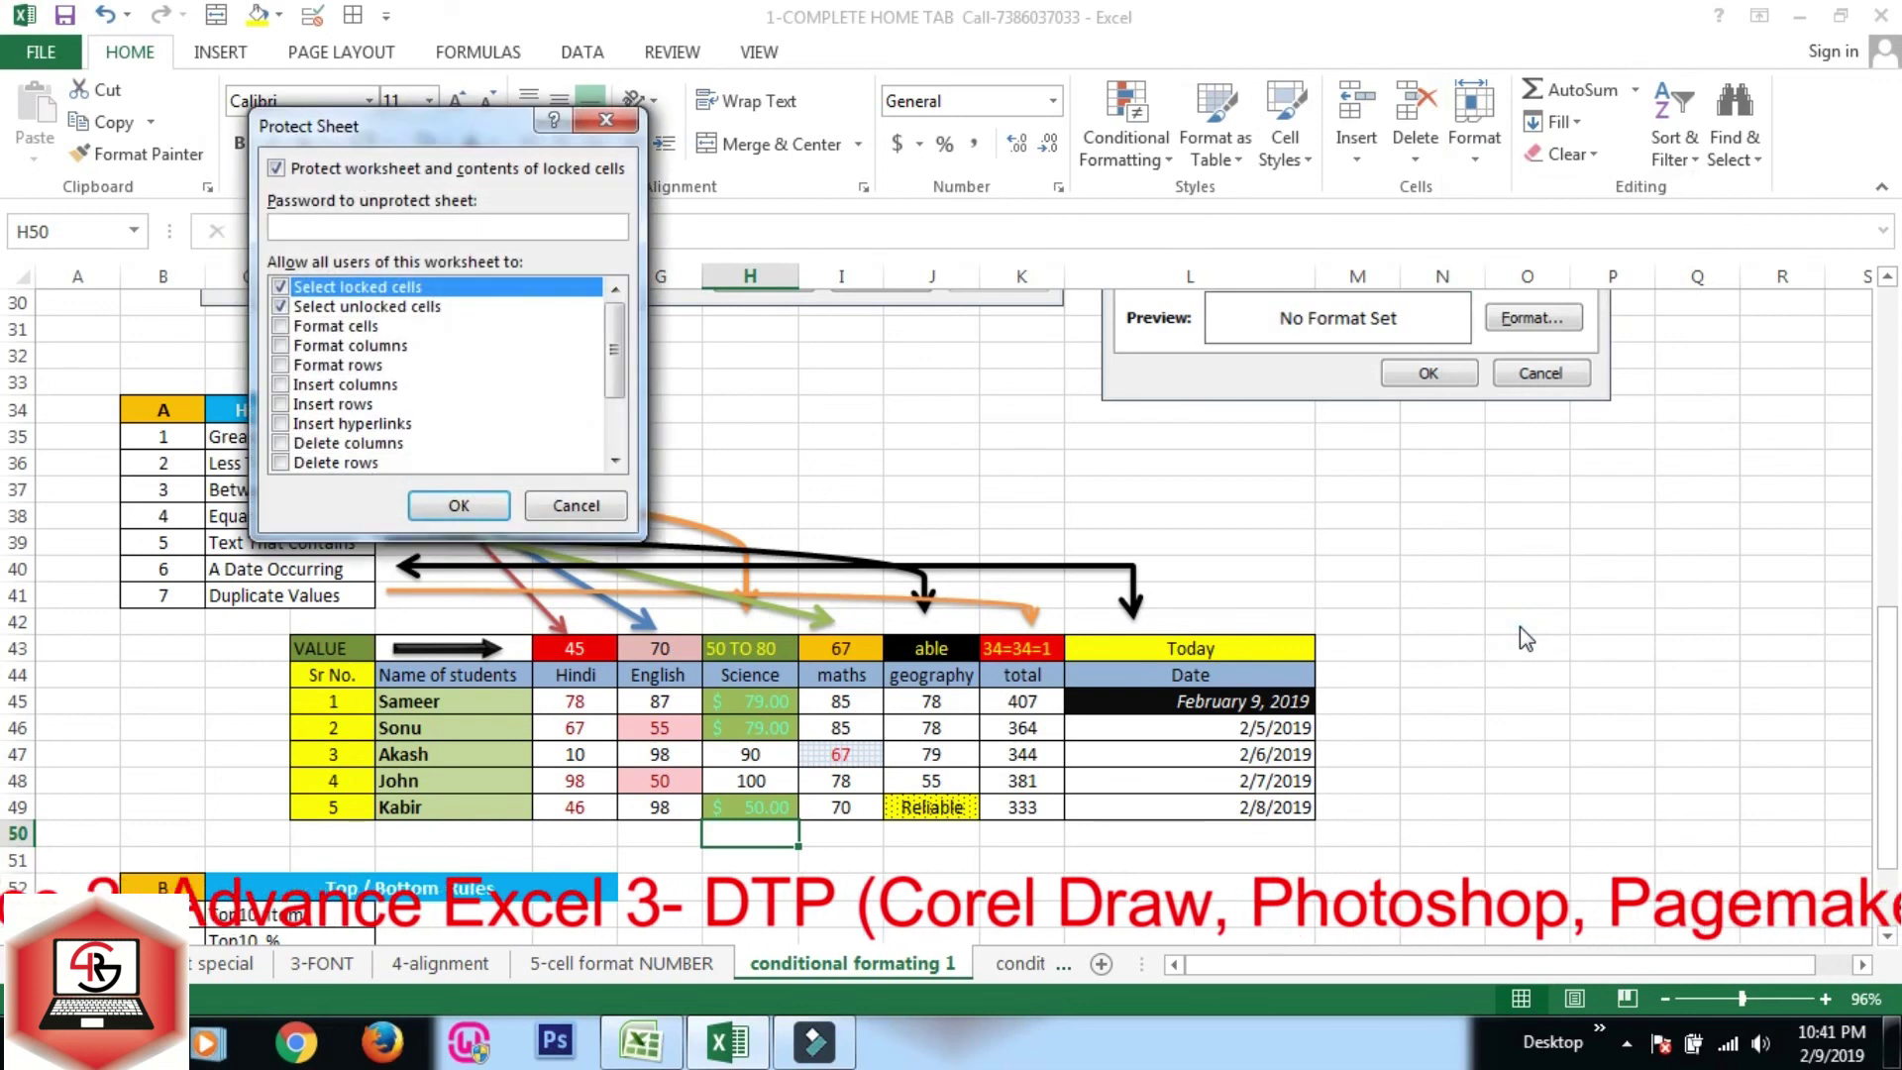
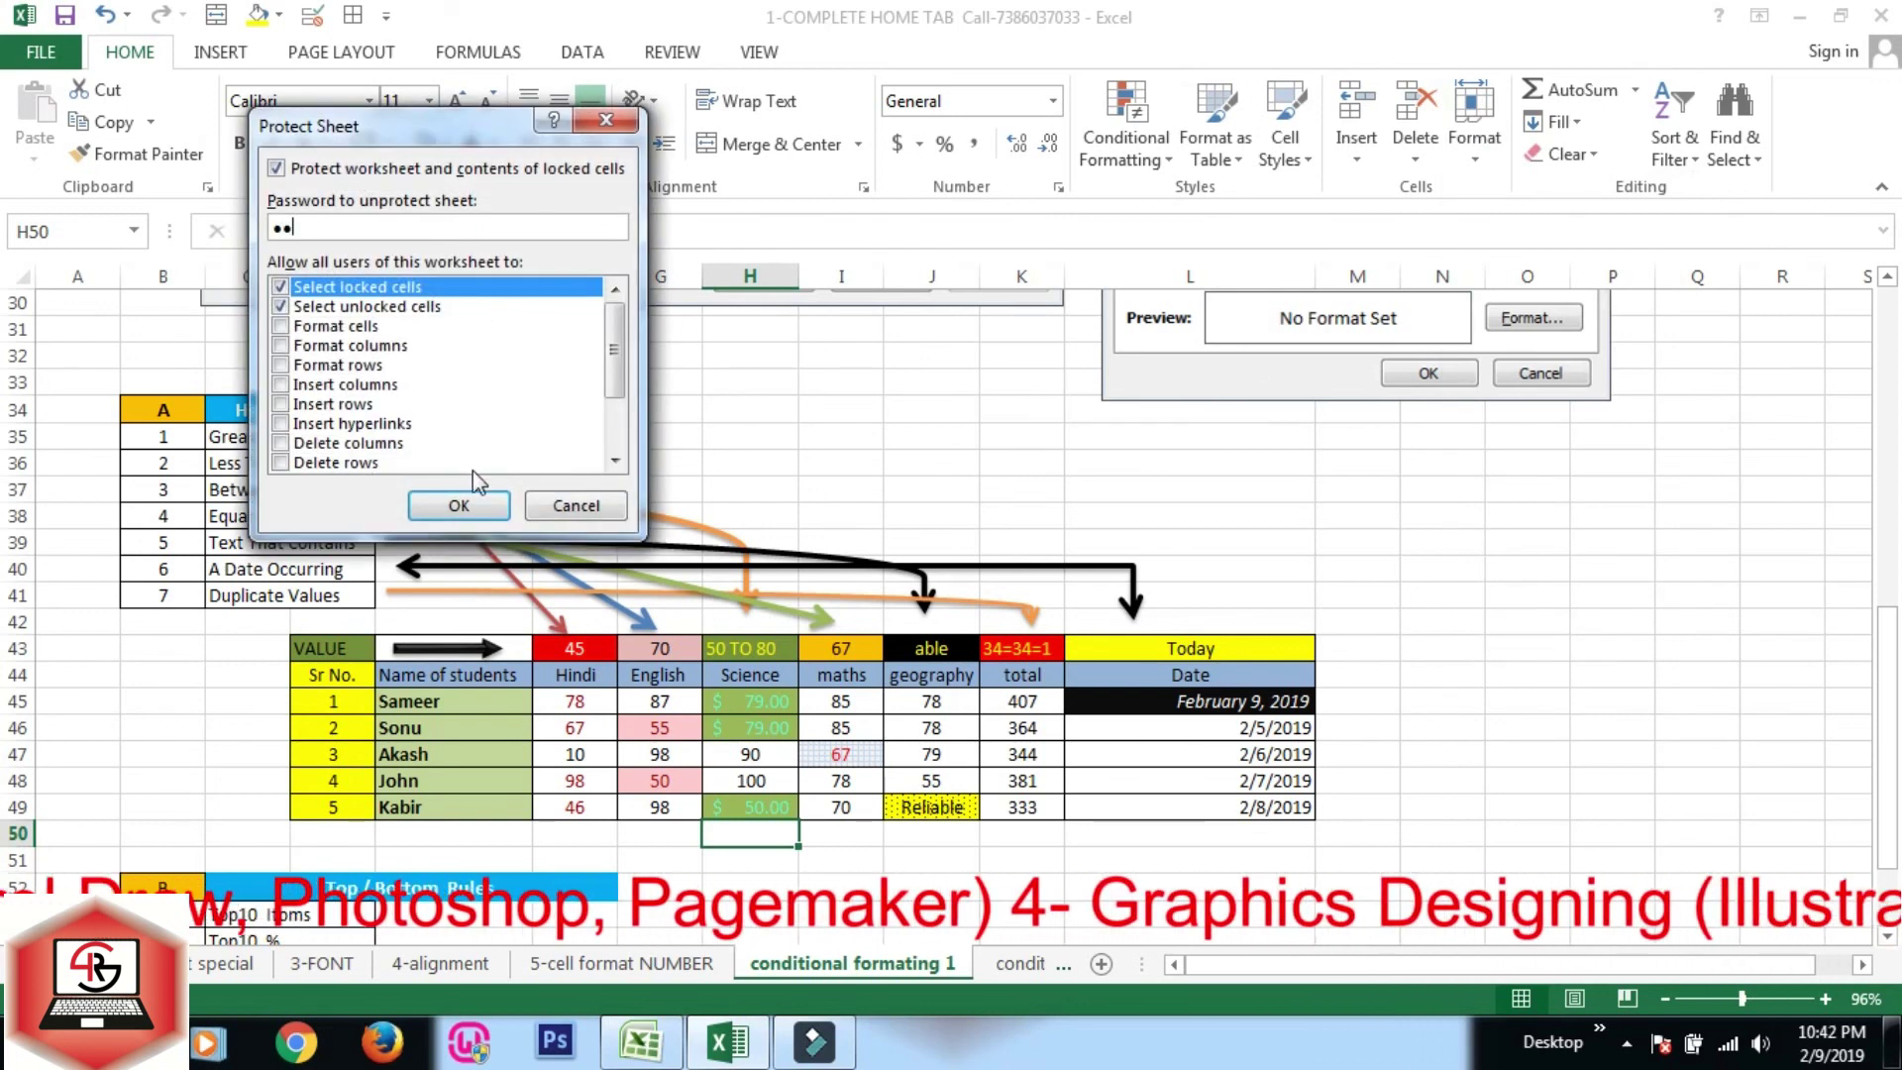
pyautogui.click(467, 501)
pyautogui.click(479, 424)
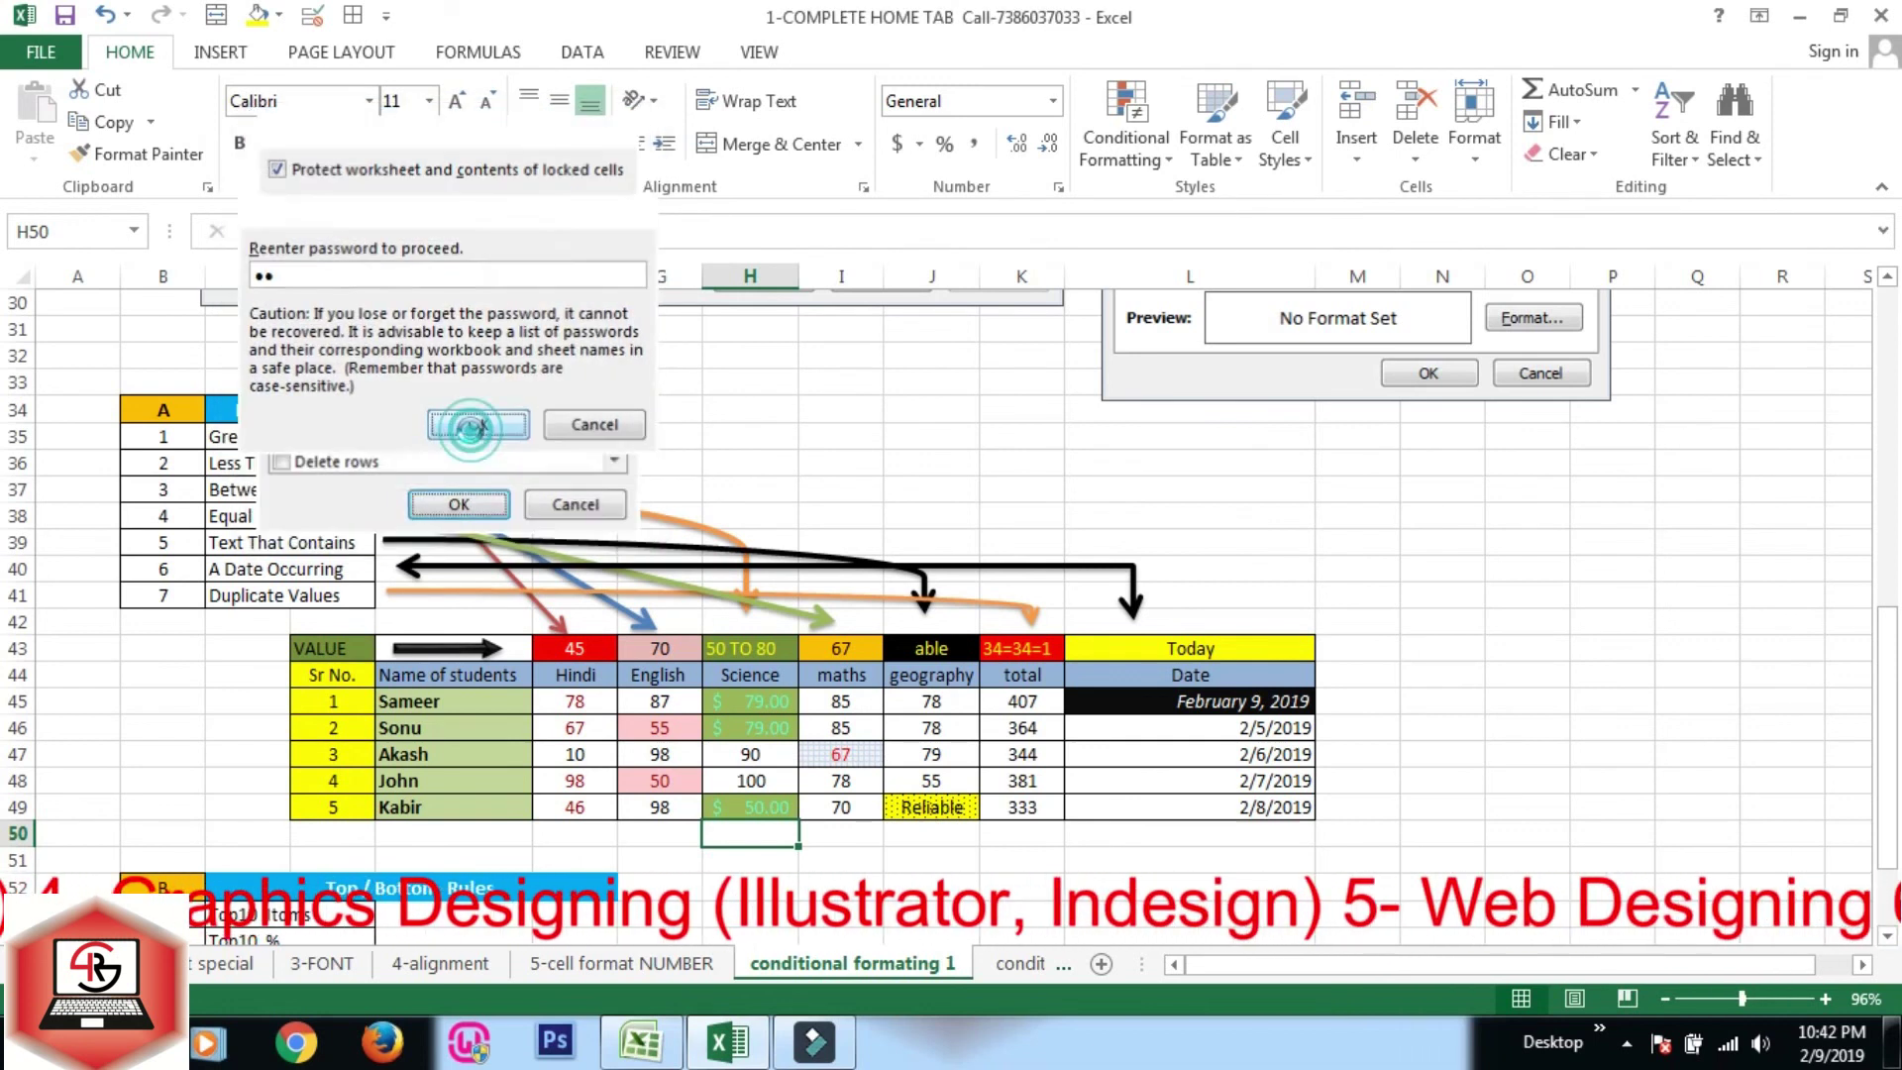
# - Try editing cell H33 and dismiss the protected-sheet warnings
pyautogui.click(733, 396)
pyautogui.doubleClick(733, 395)
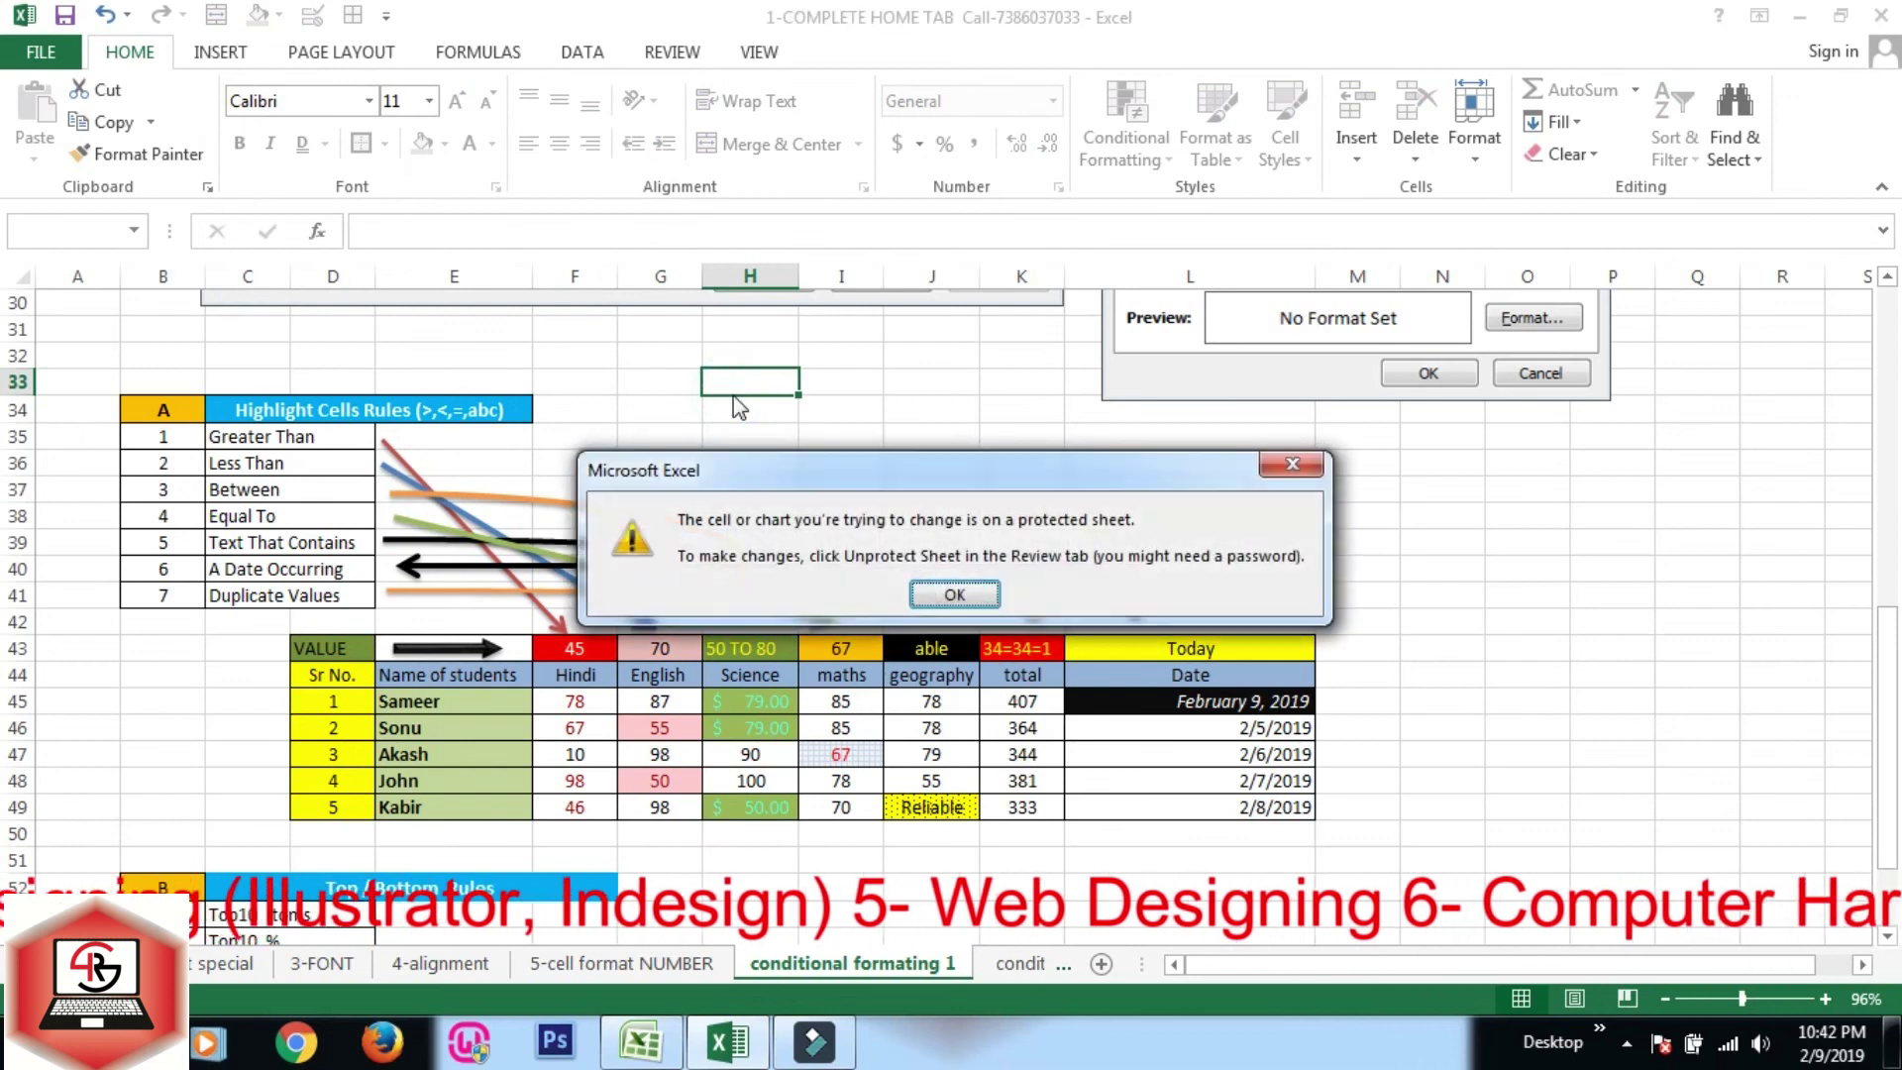
pyautogui.click(936, 592)
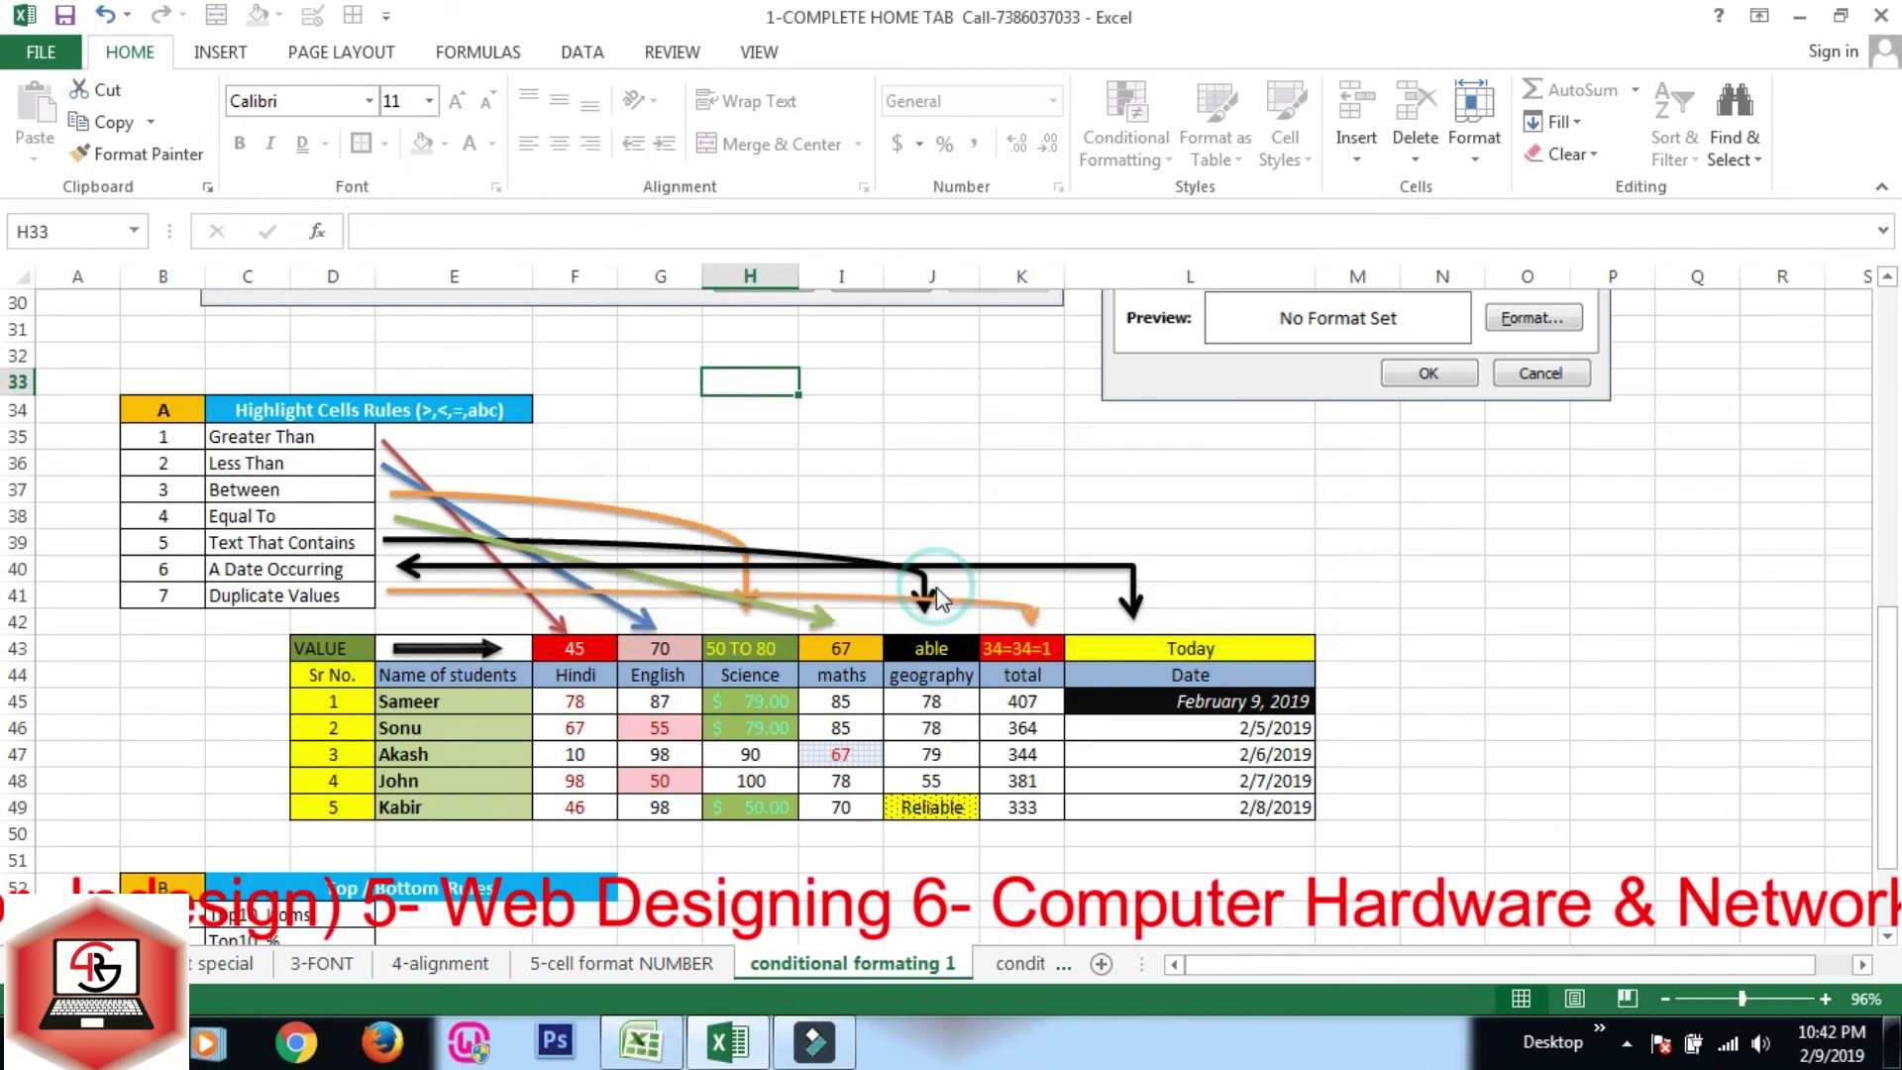
pyautogui.click(936, 592)
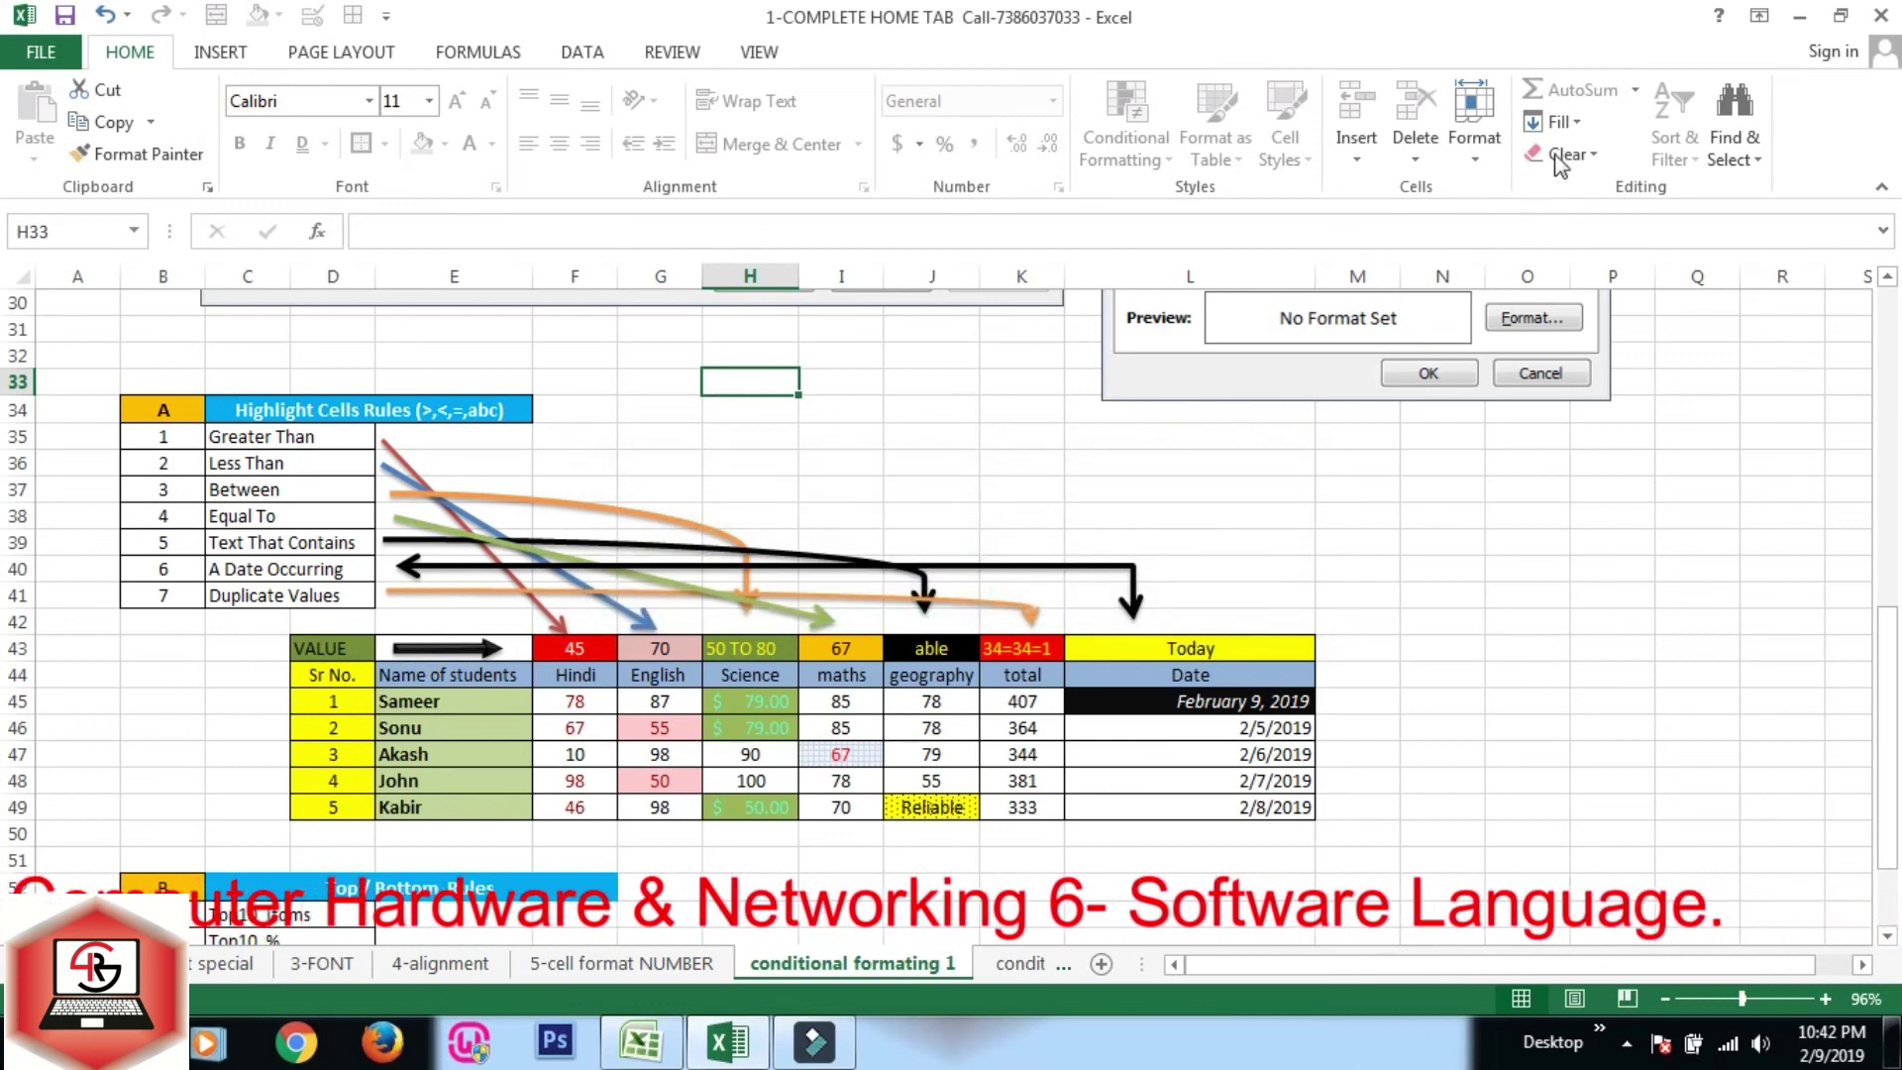
# - Unprotect the sheet by entering its password
pyautogui.click(1474, 124)
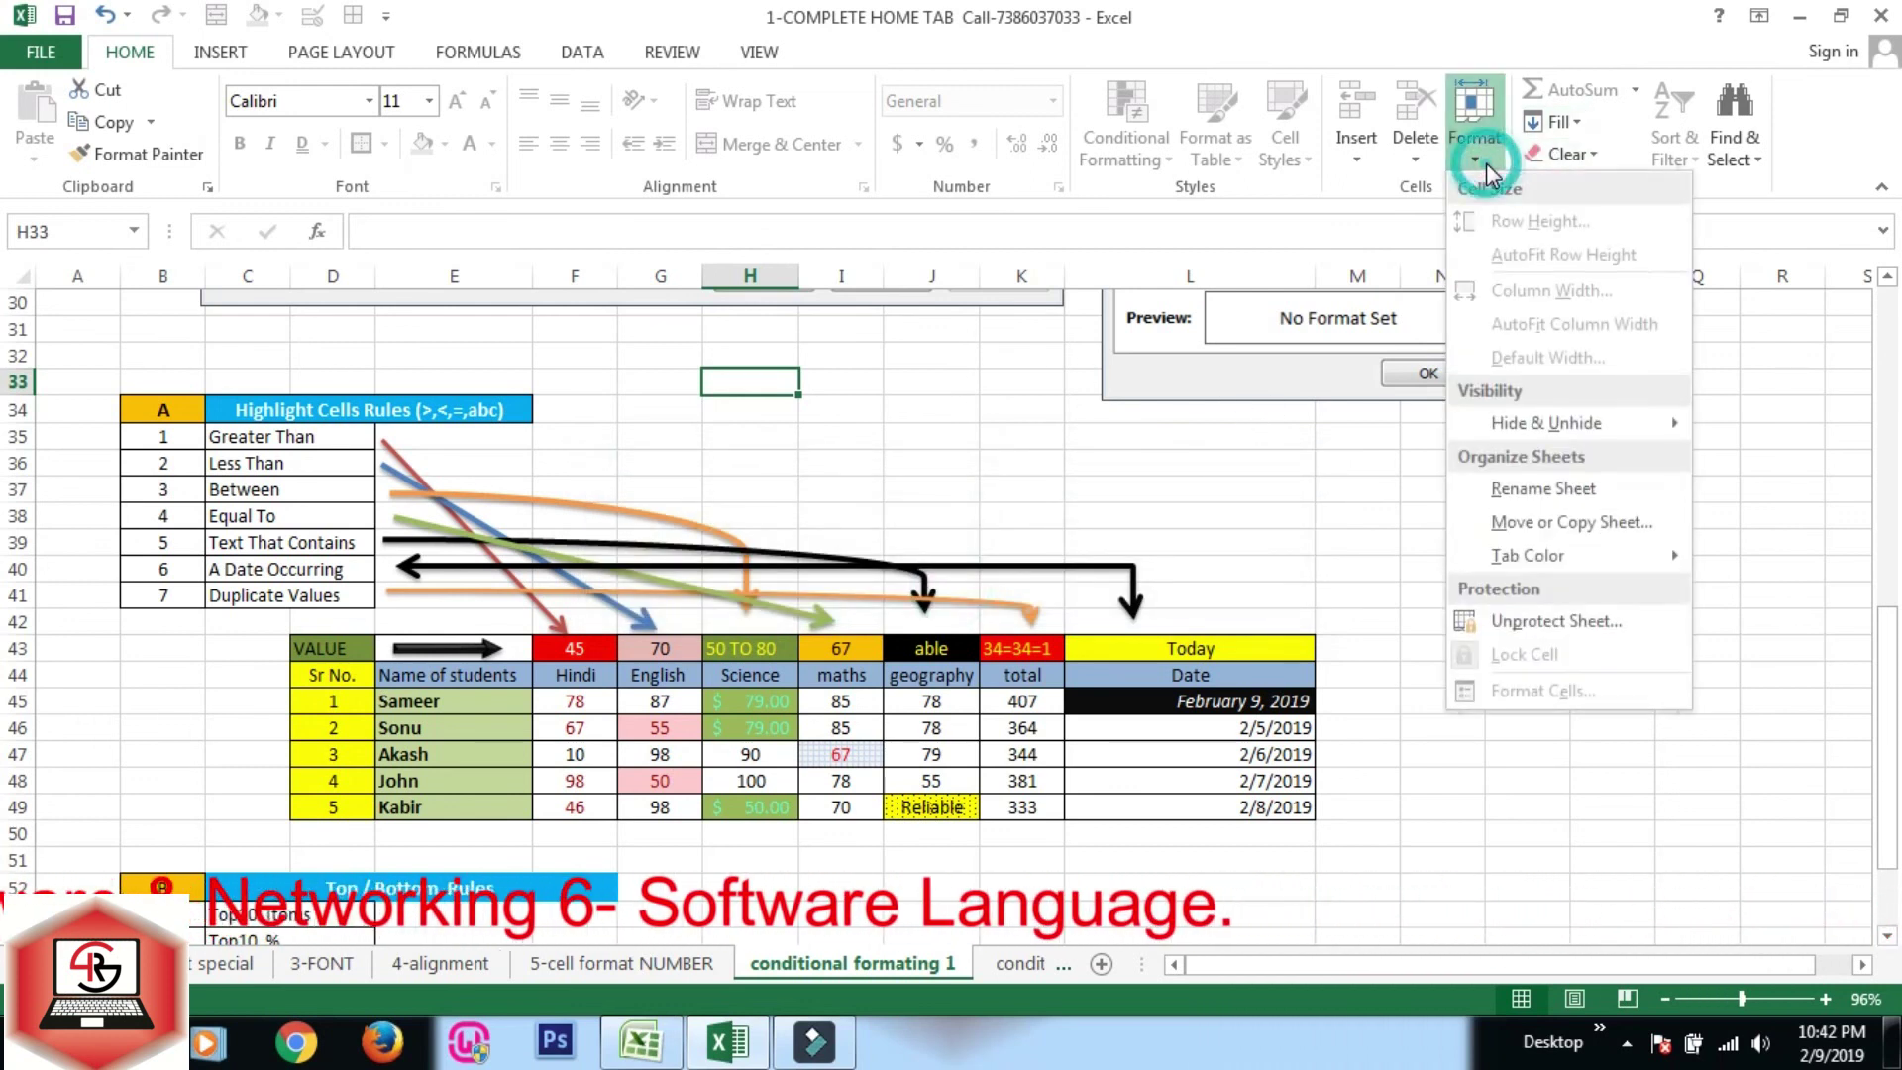
pyautogui.click(1547, 633)
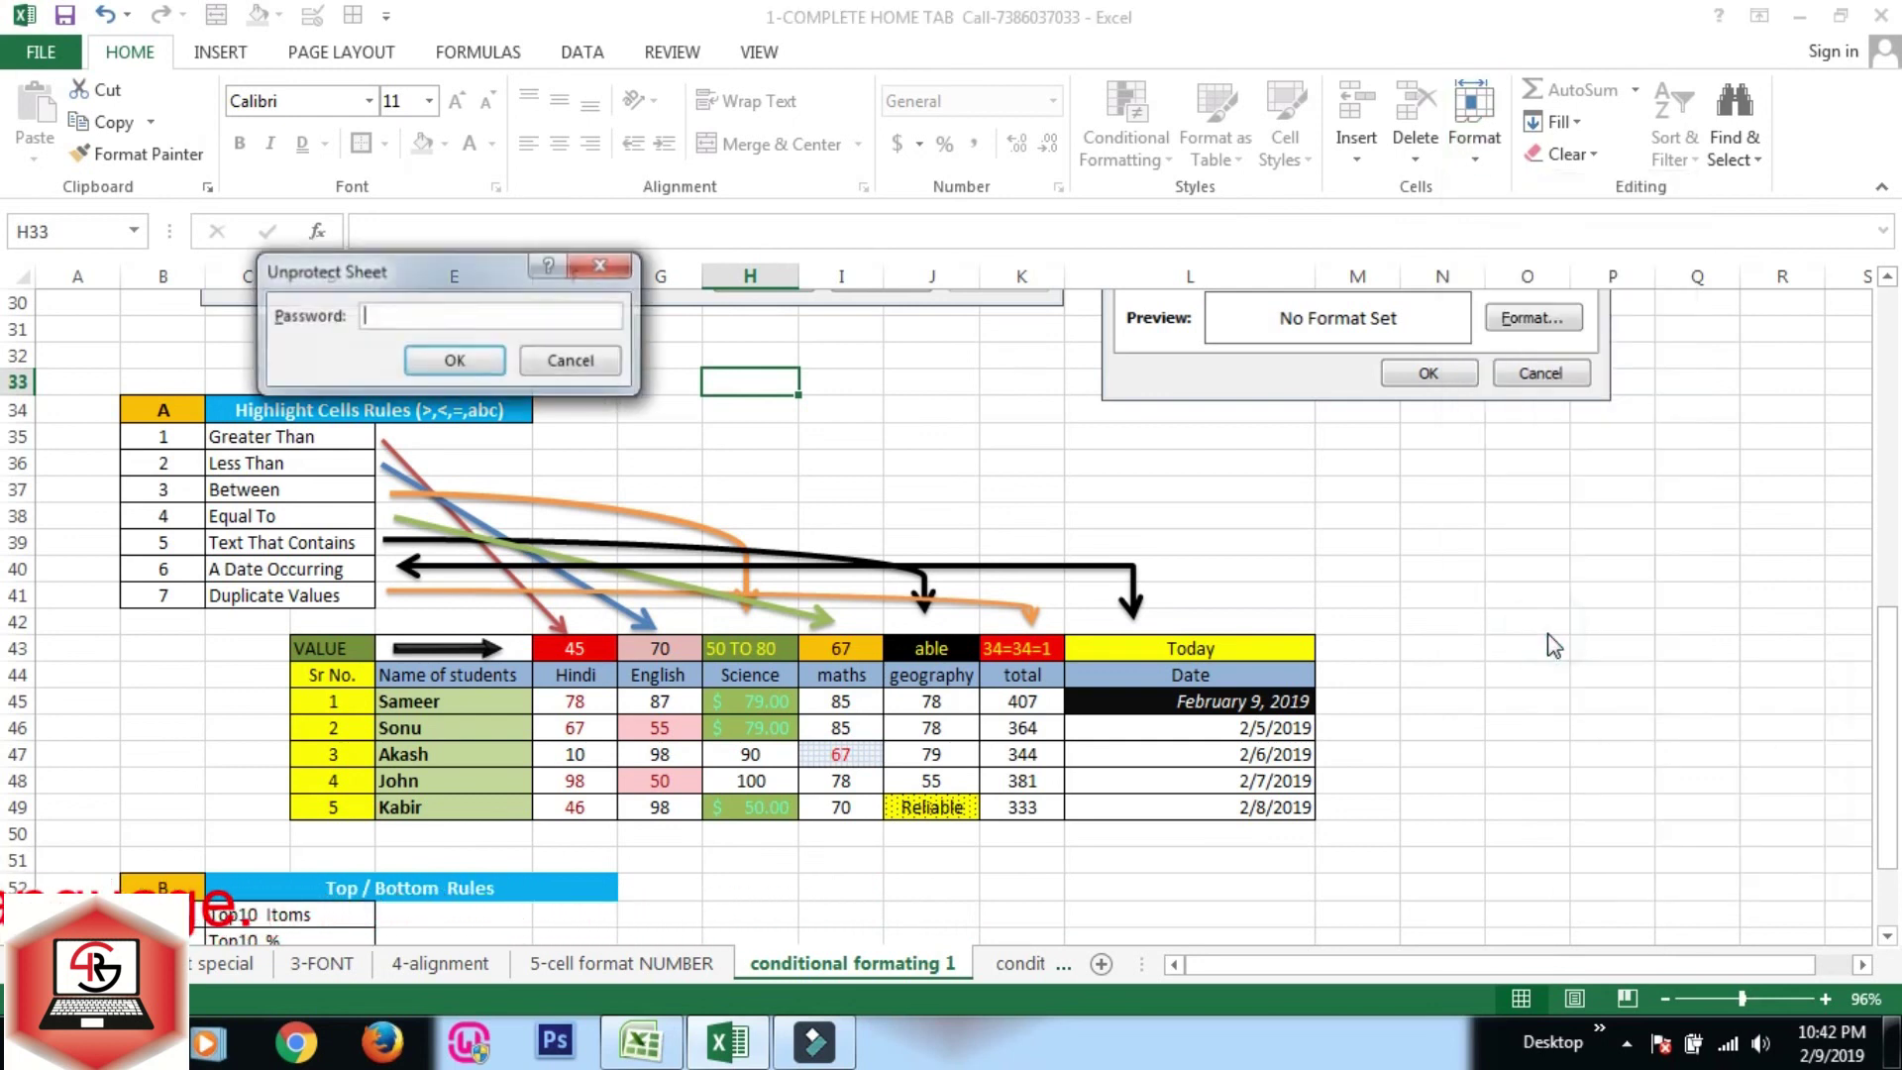
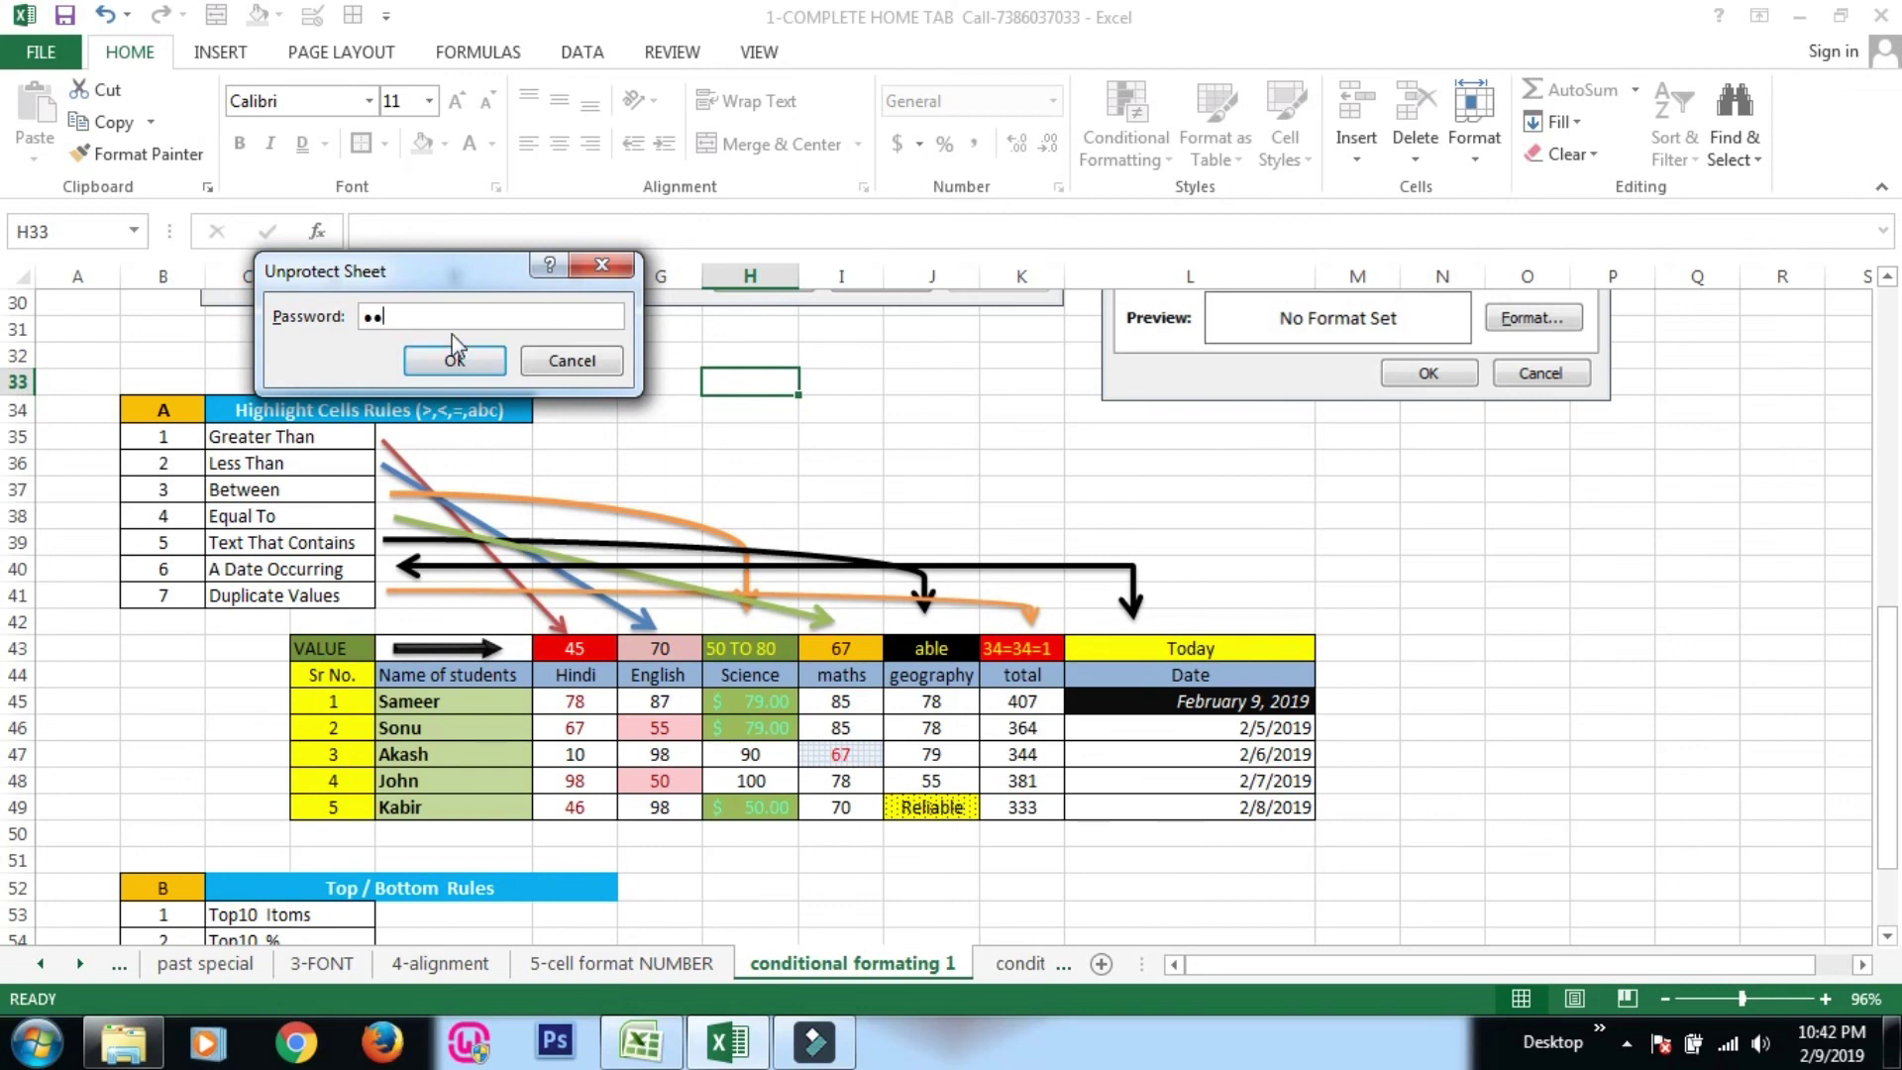
pyautogui.click(454, 359)
# - Test editing by typing text into I34, then cancel the entry
pyautogui.click(862, 412)
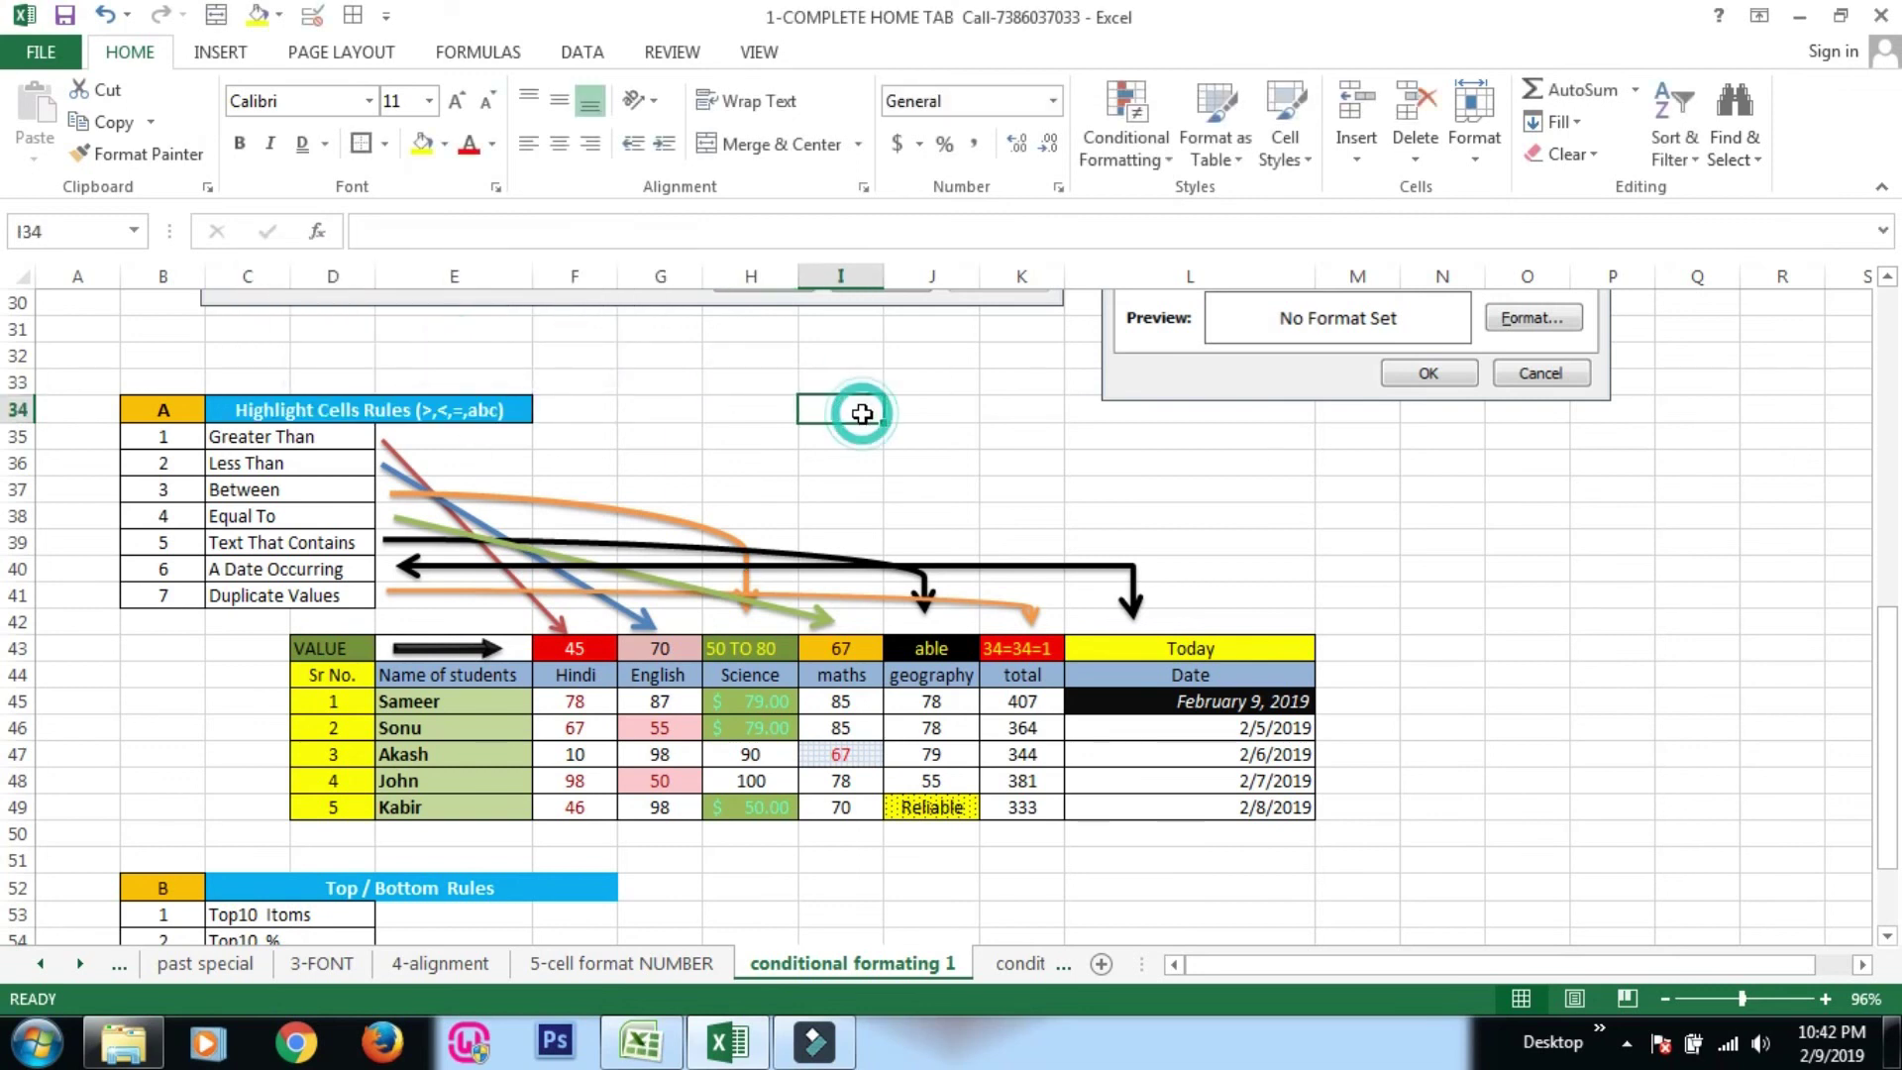
pyautogui.write('fgf')
pyautogui.press('BackSpace')
pyautogui.press('BackSpace')
pyautogui.press('BackSpace')
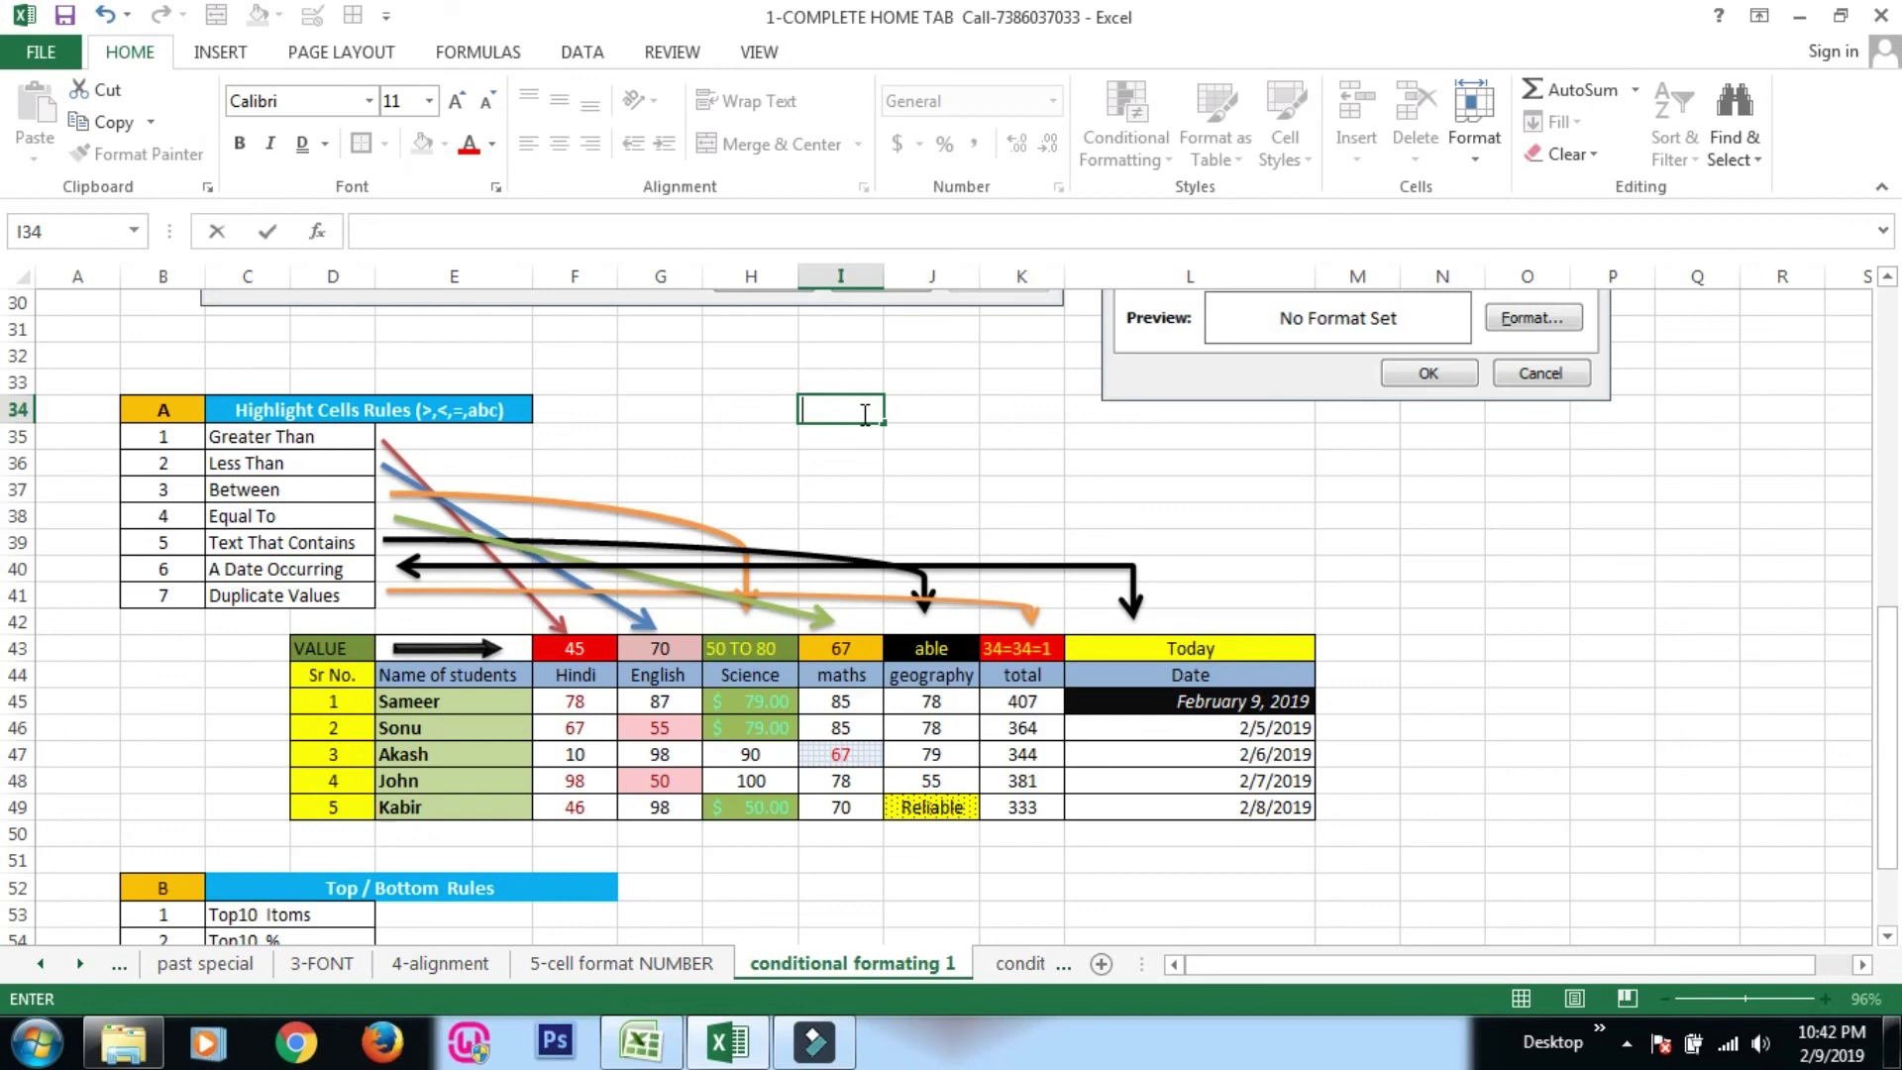
pyautogui.click(1387, 563)
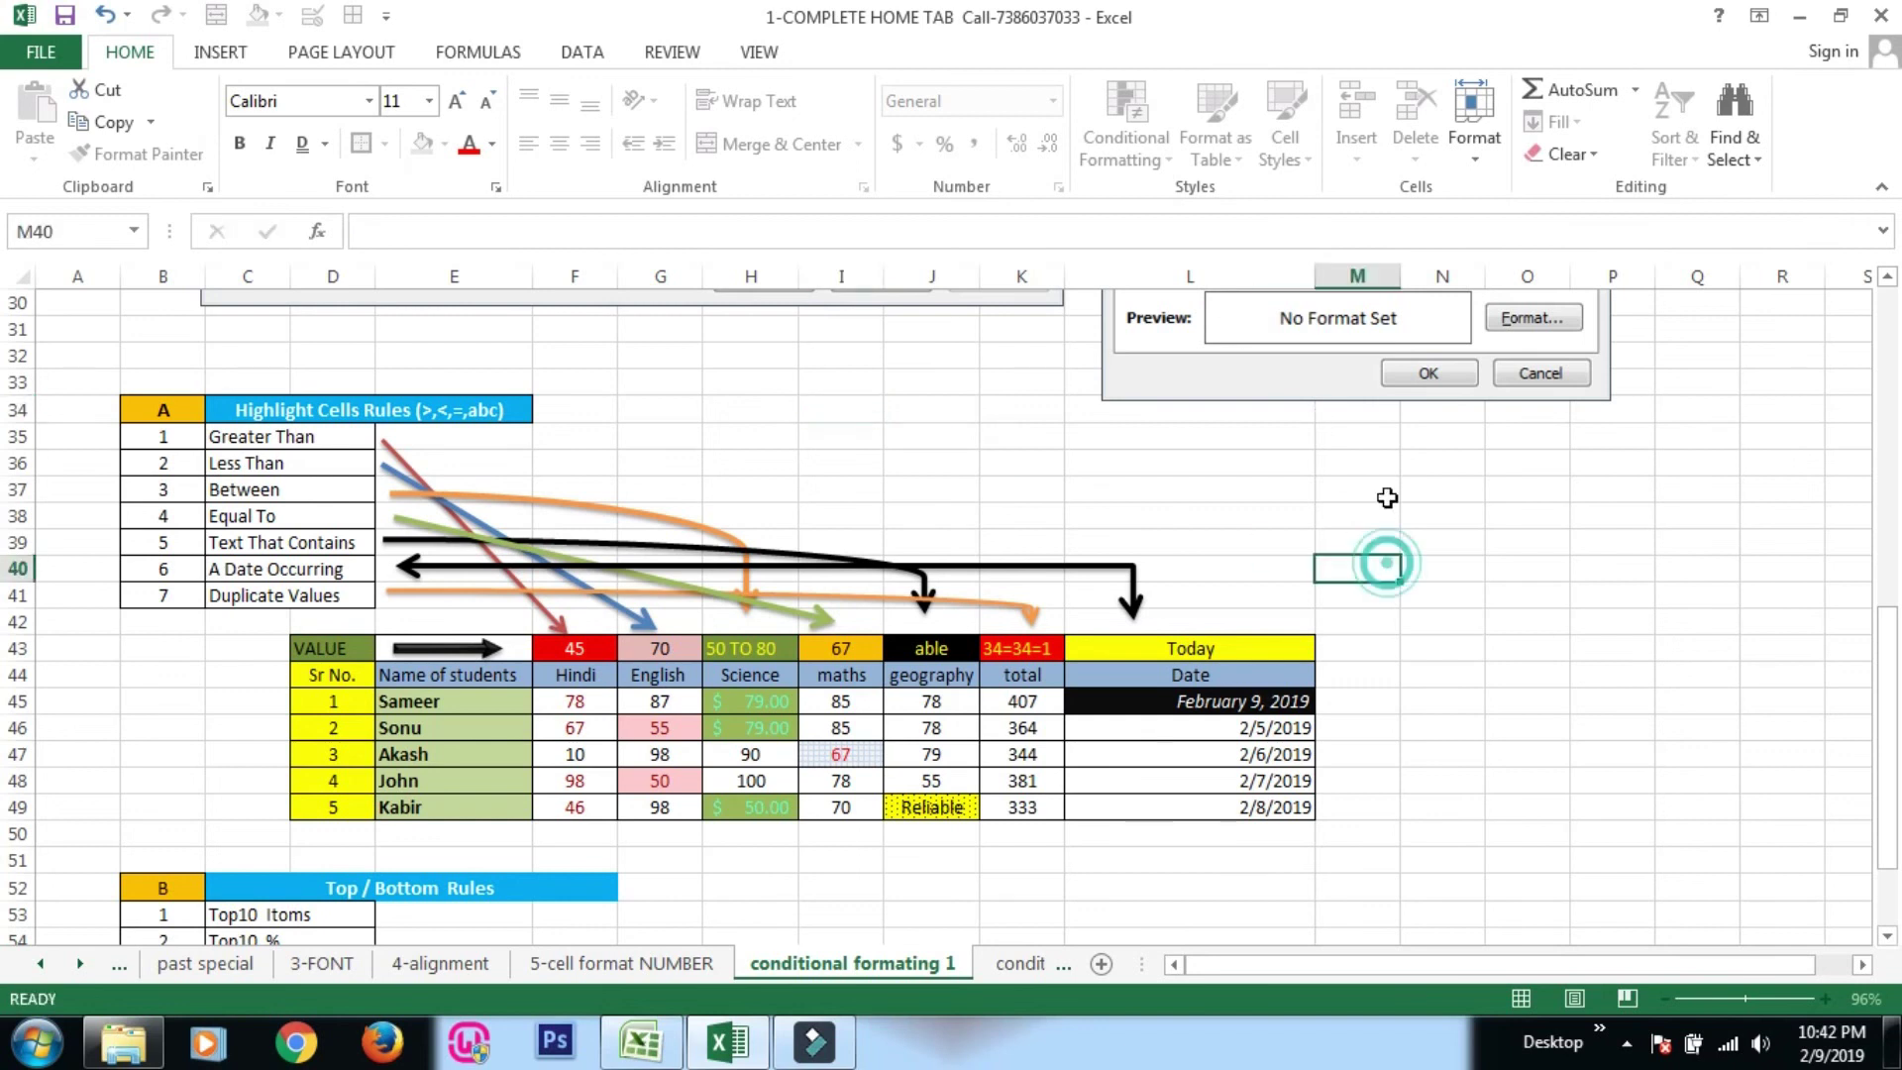
pyautogui.click(1484, 164)
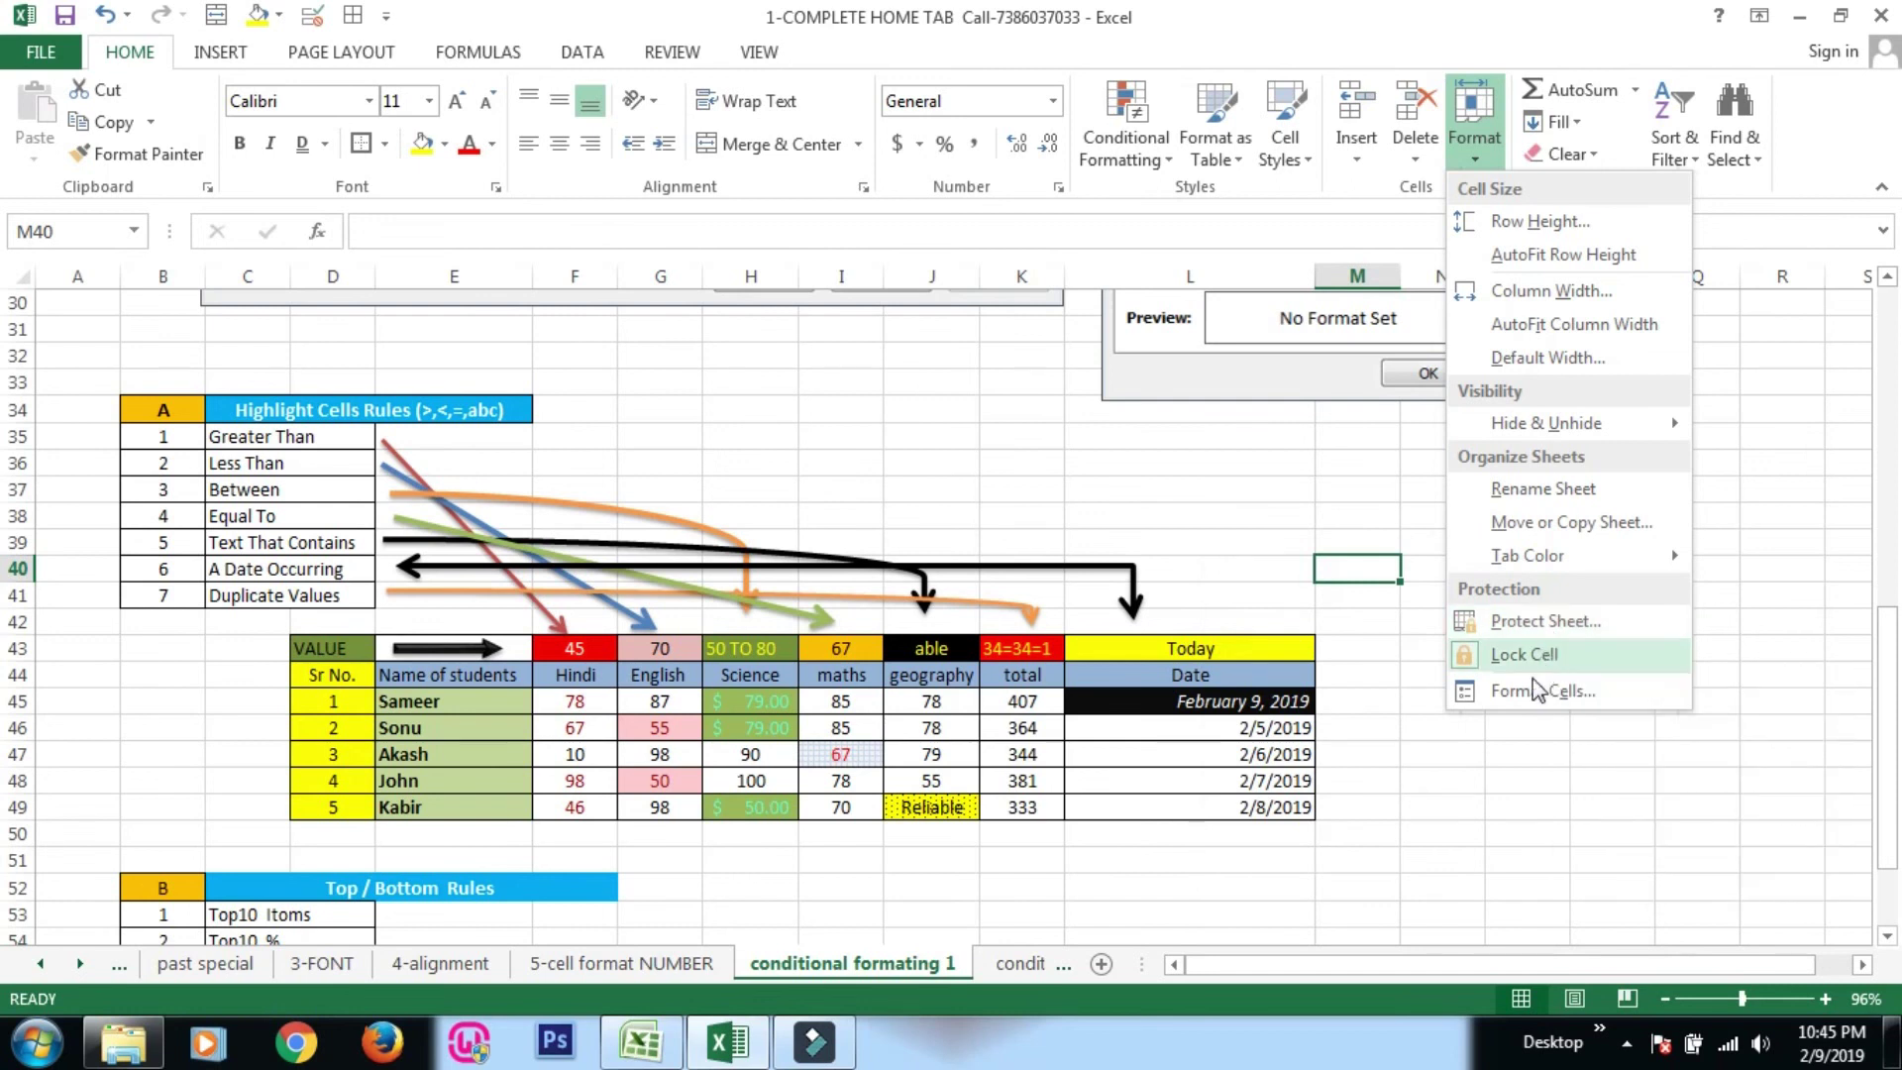
# - Close the Format menu and preview the AutoSum, Fill, Clear, Sort & Filter and Find & Select dropdowns
pyautogui.click(1286, 454)
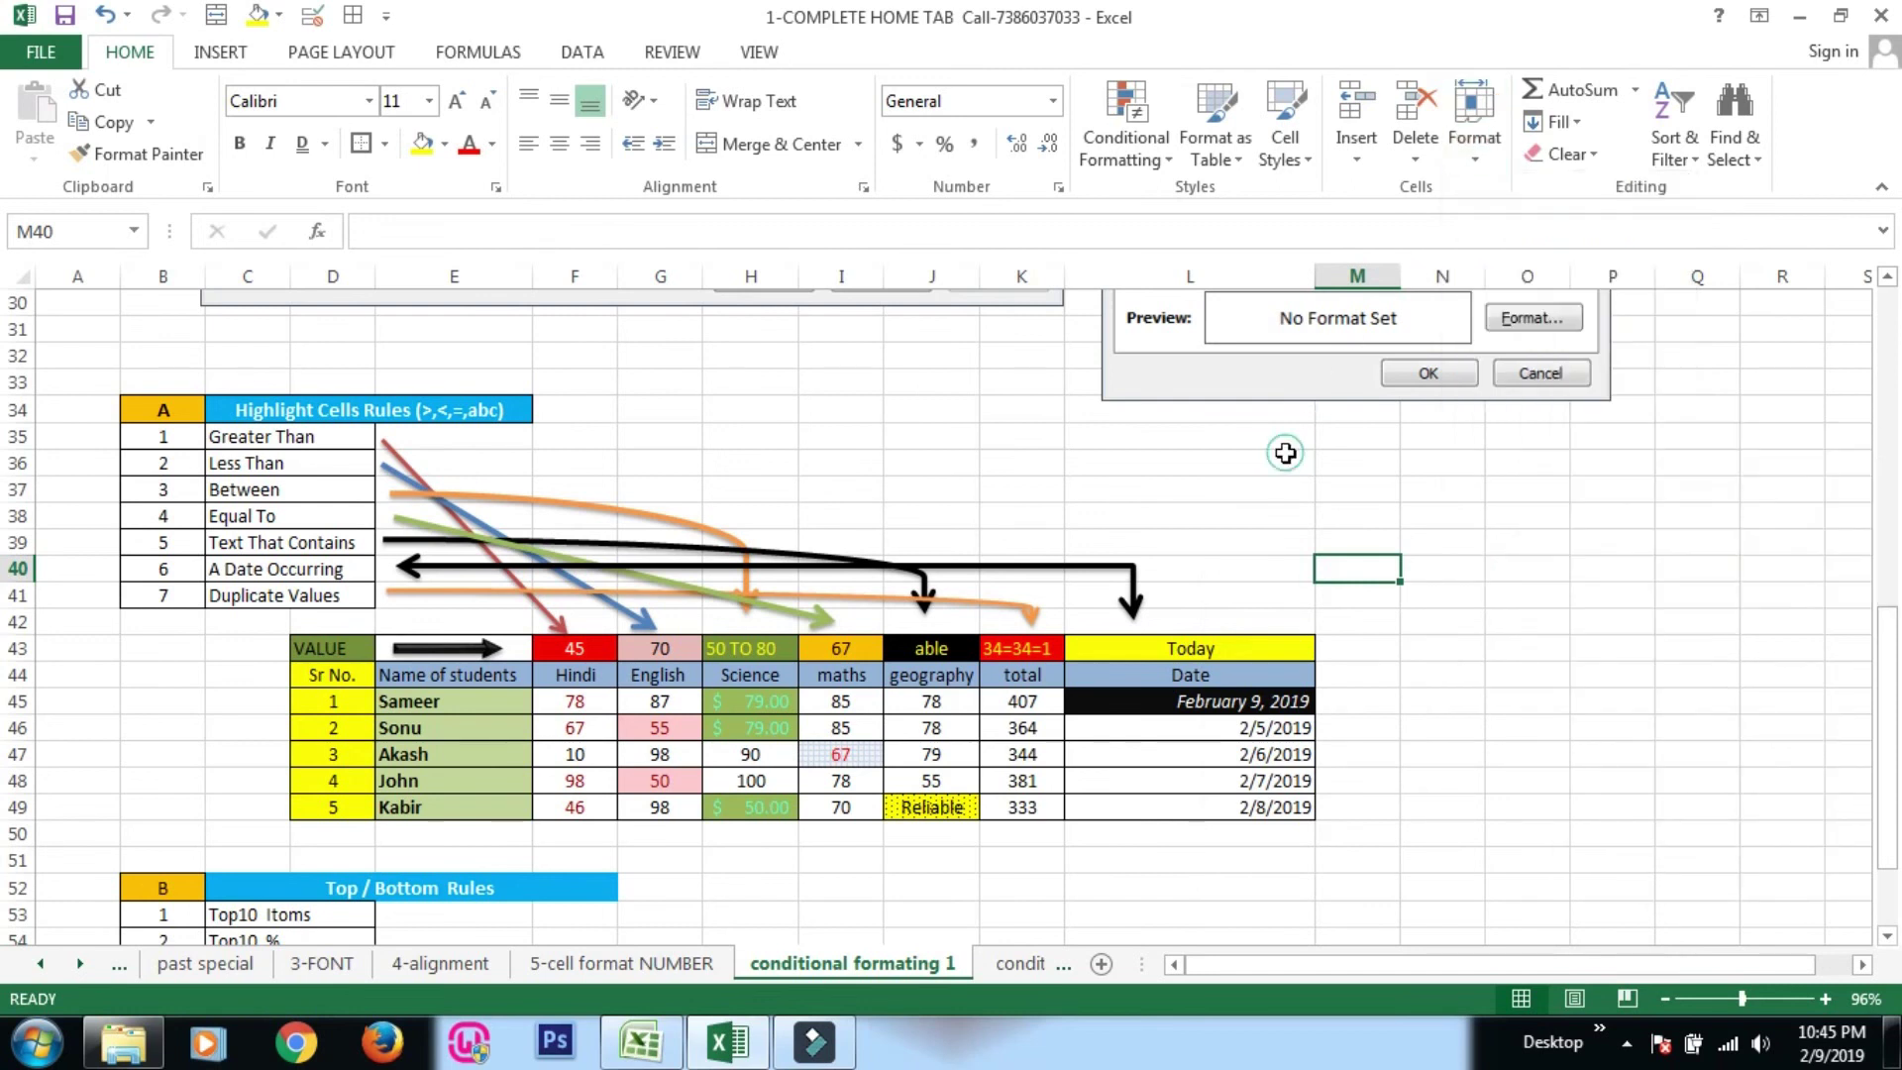
pyautogui.click(1634, 94)
pyautogui.click(1610, 517)
pyautogui.click(1578, 115)
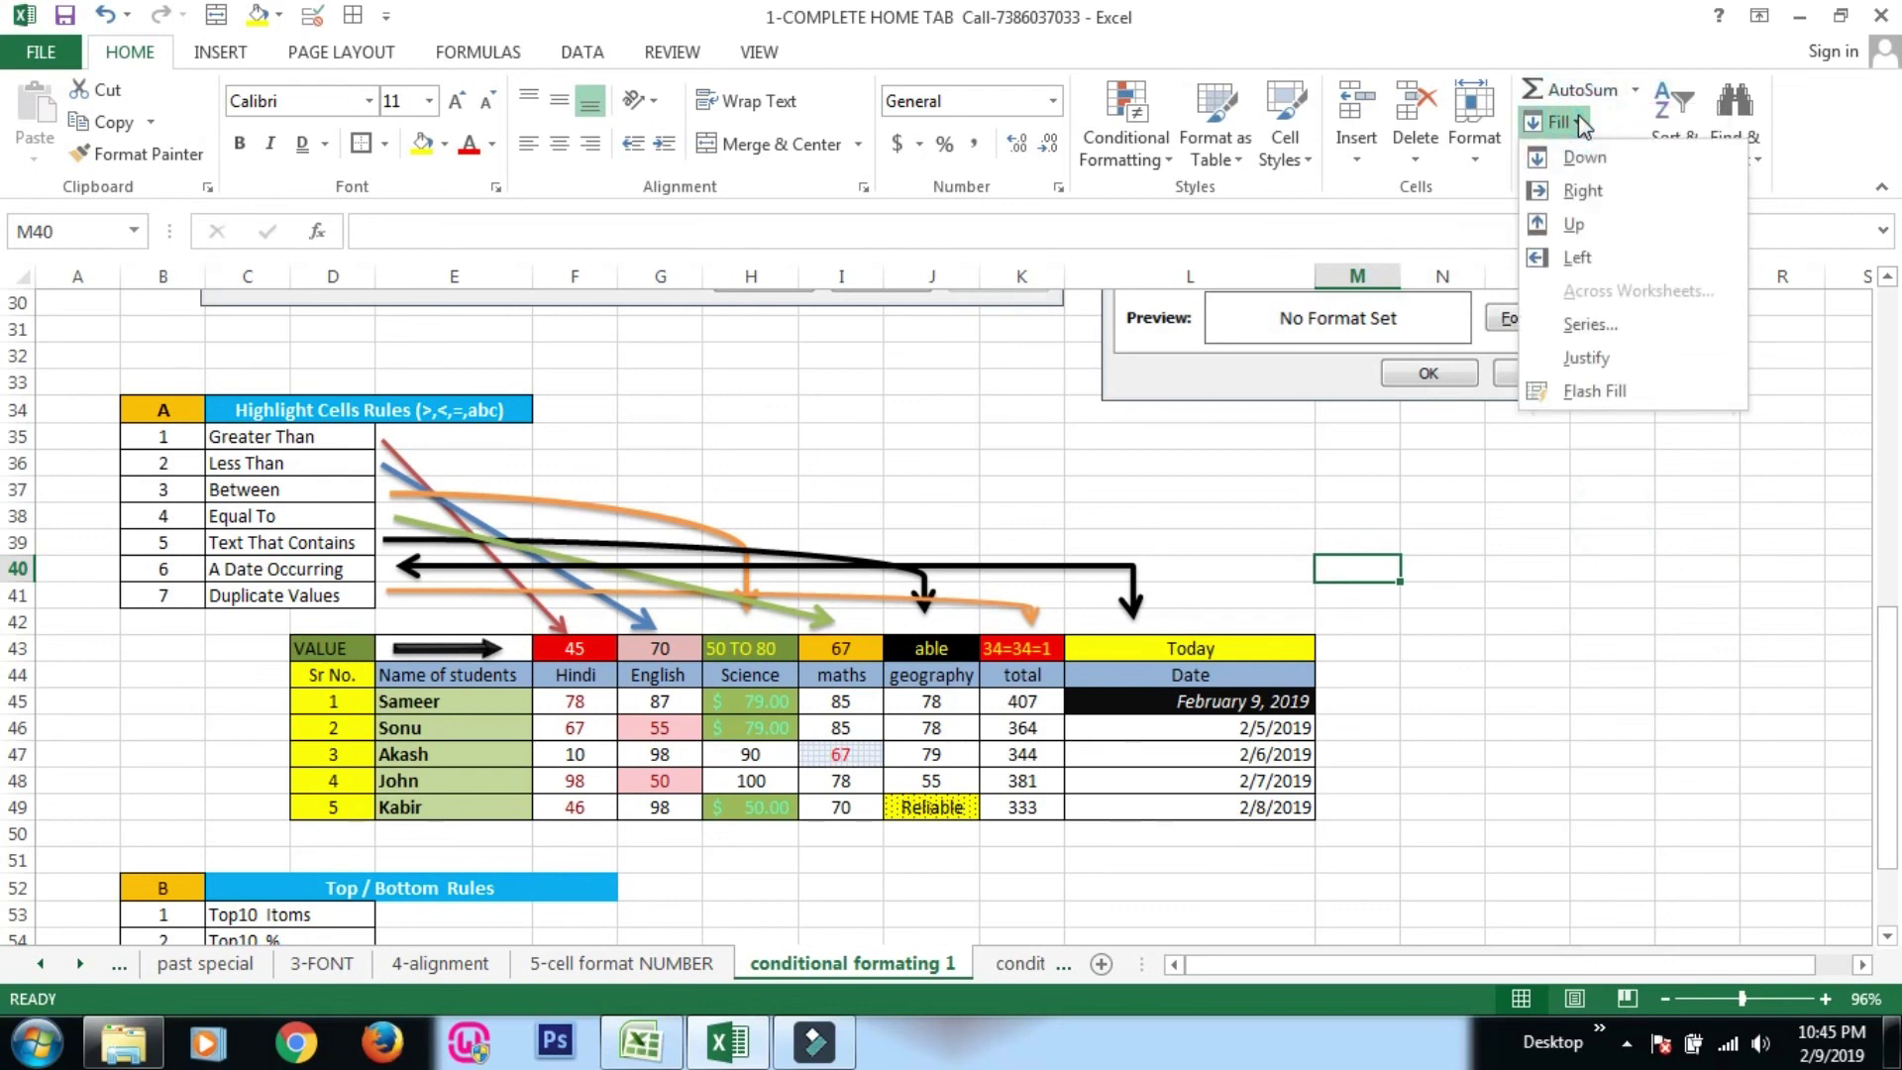
pyautogui.click(1618, 501)
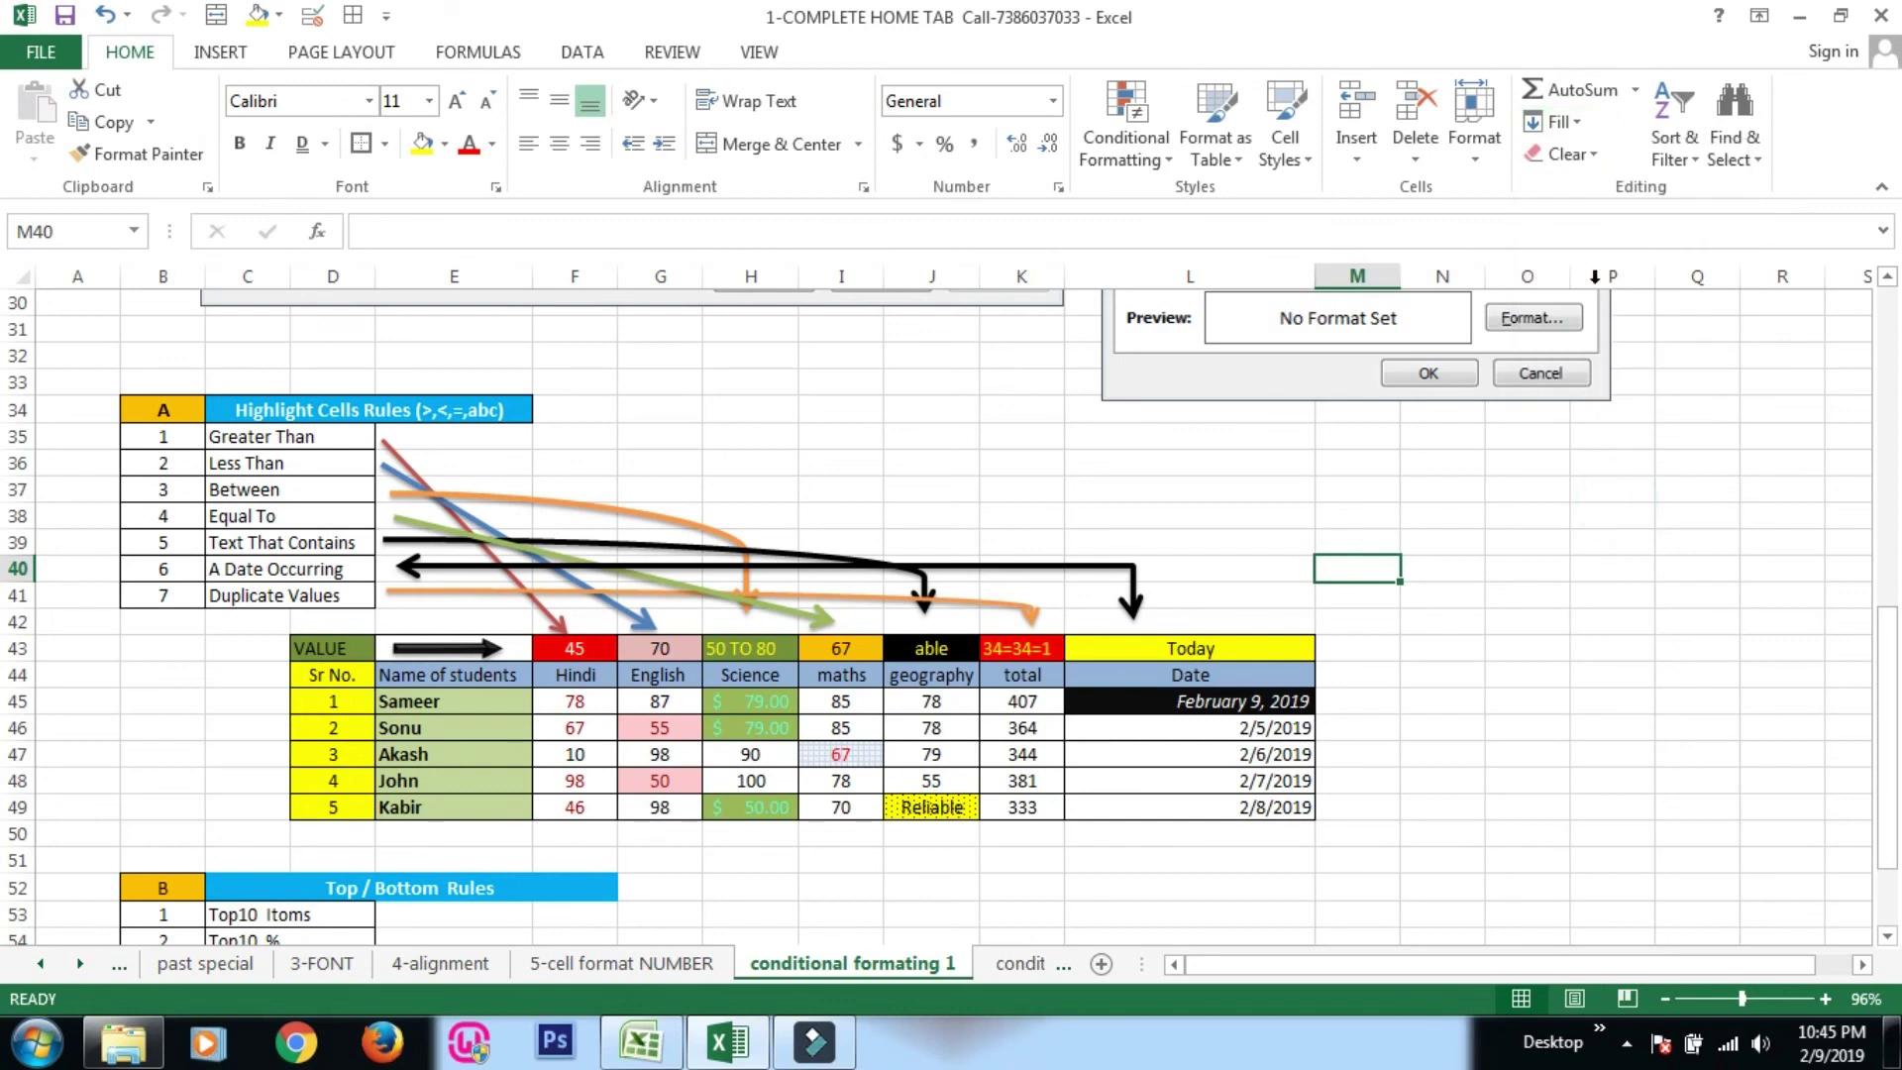
pyautogui.click(1592, 162)
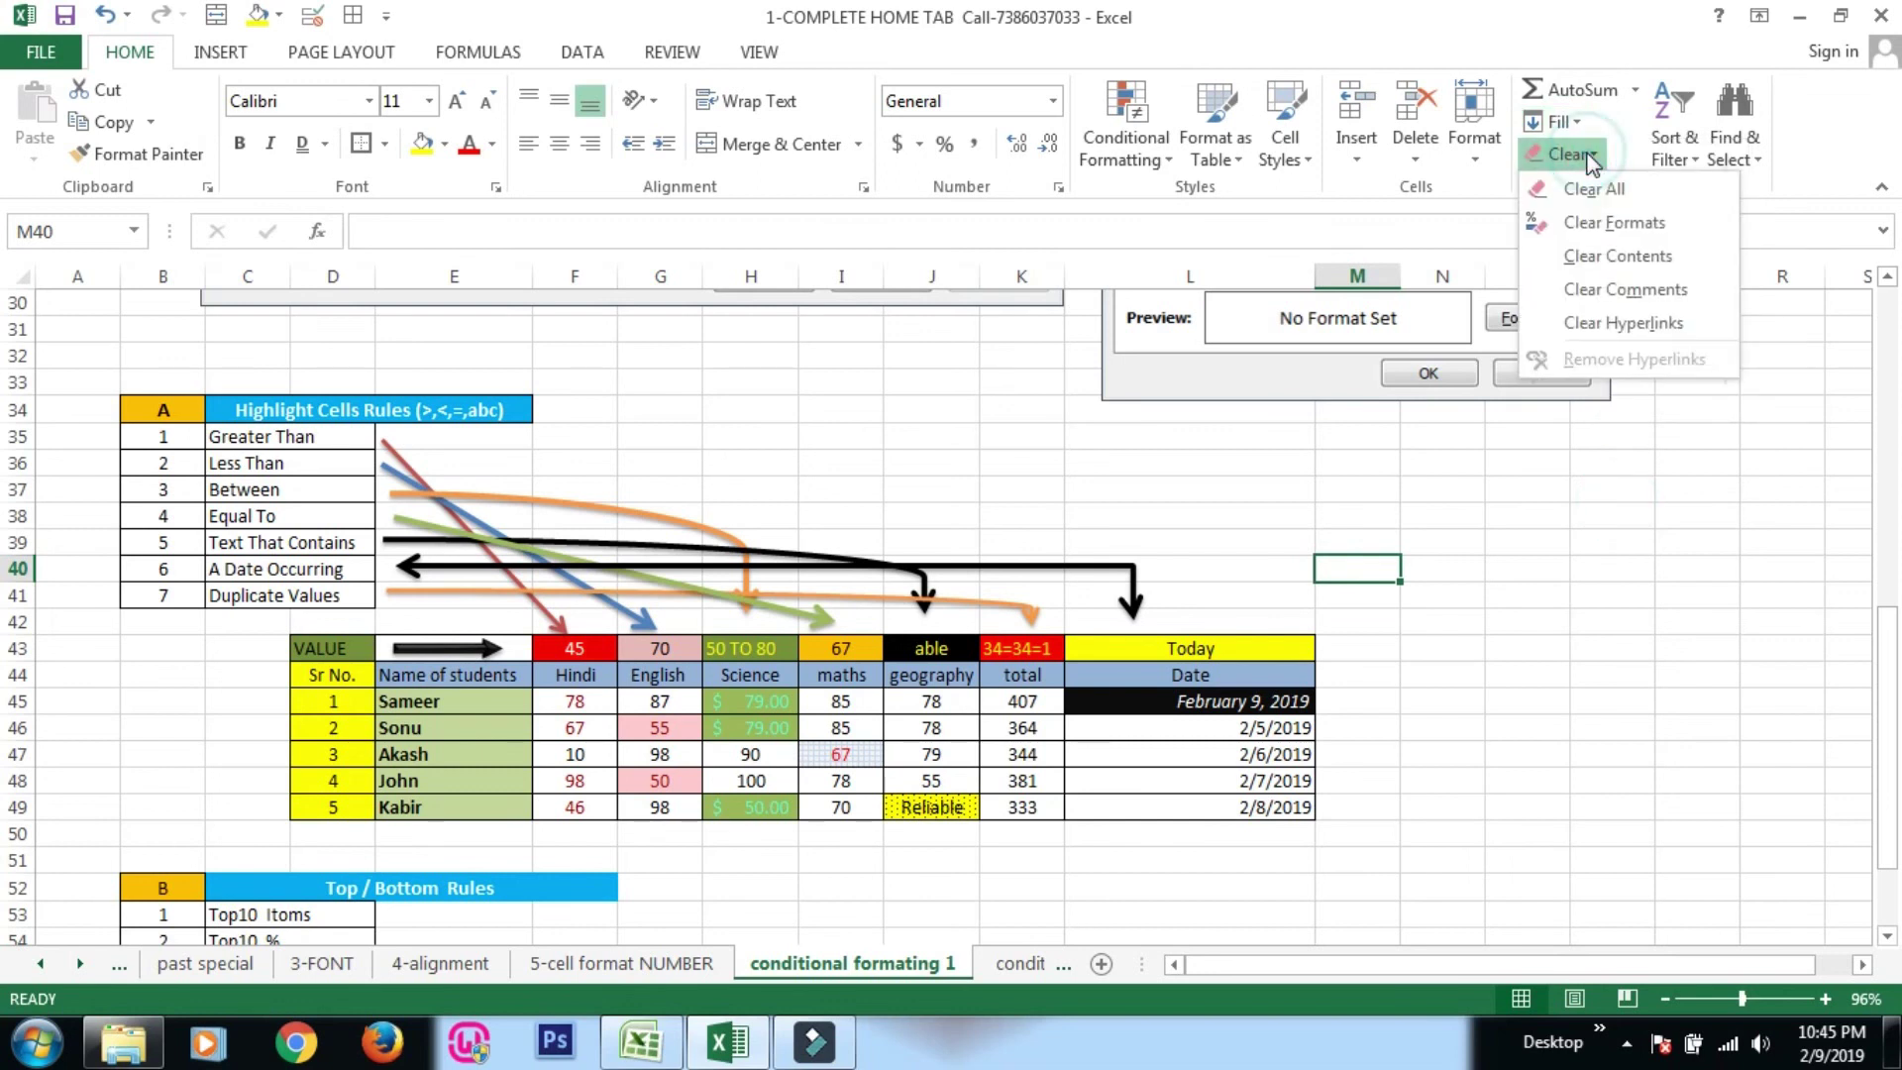
pyautogui.click(1639, 554)
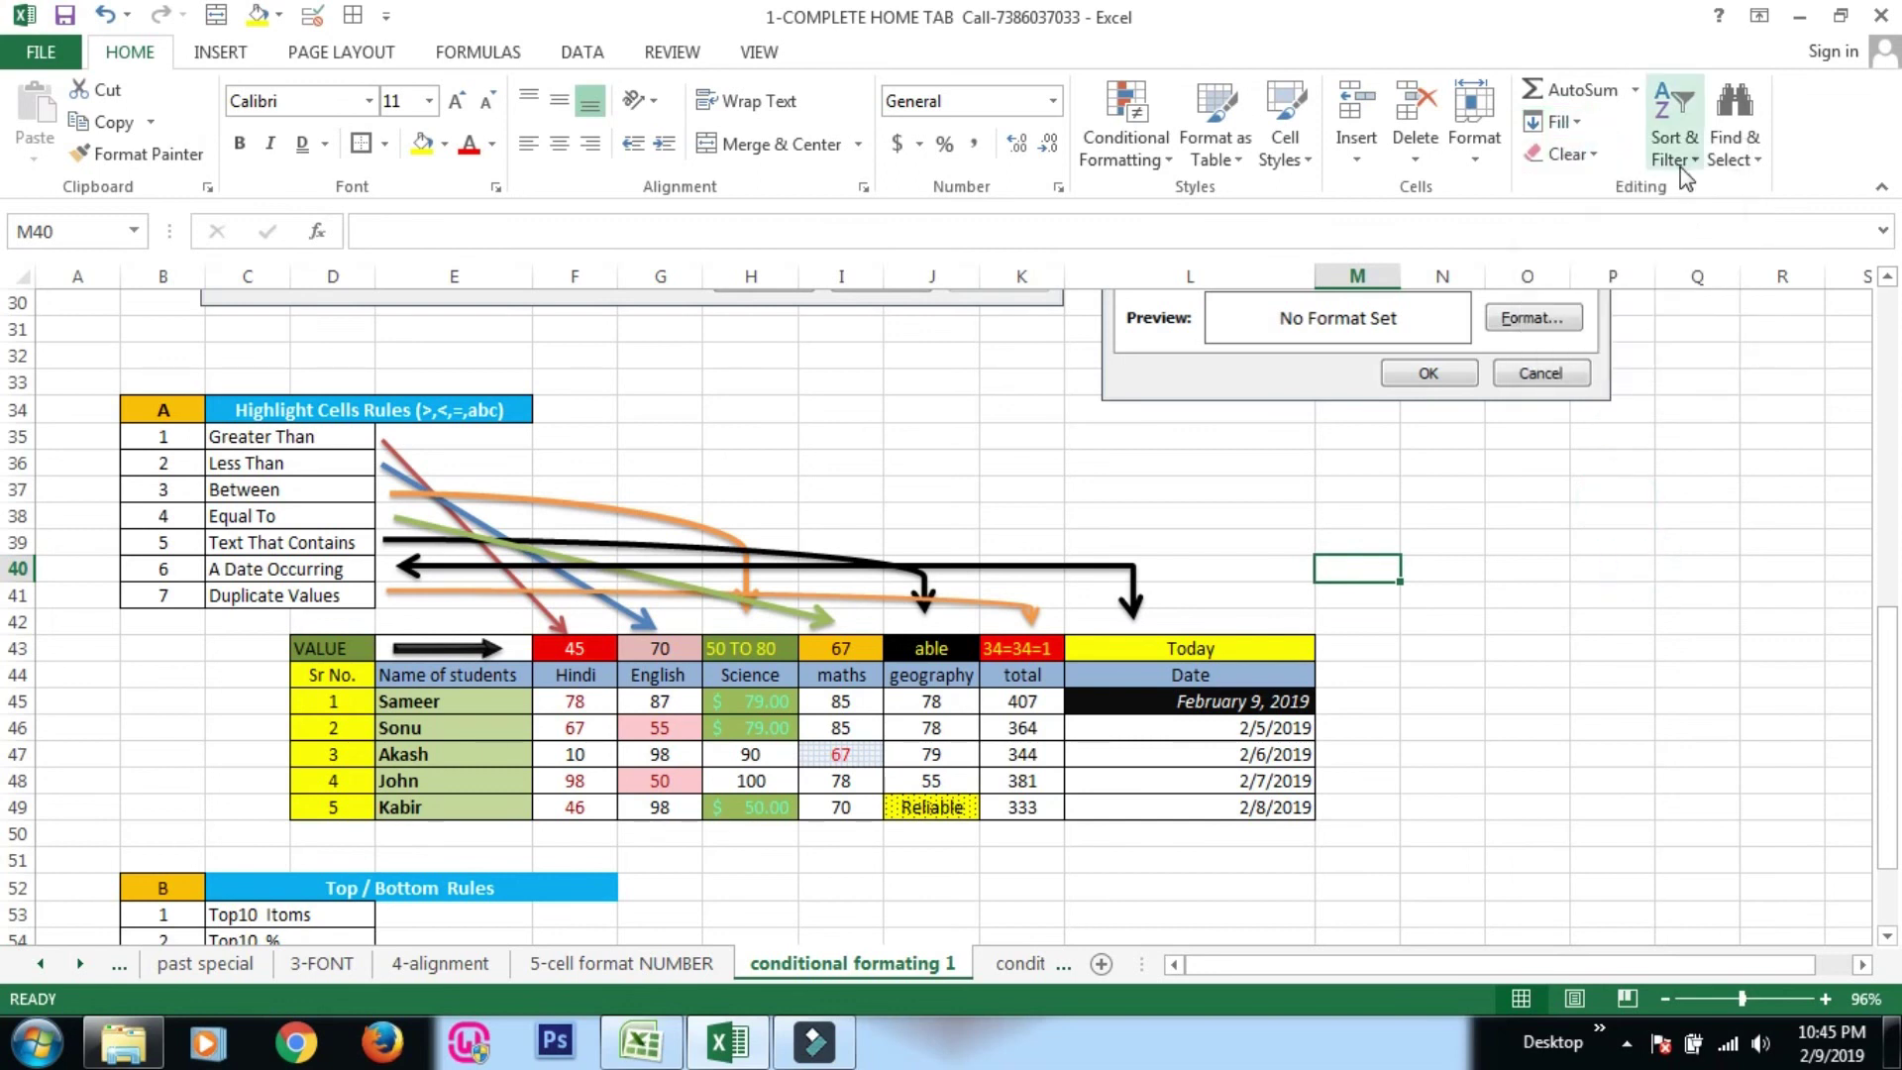
pyautogui.click(1680, 166)
pyautogui.click(1660, 566)
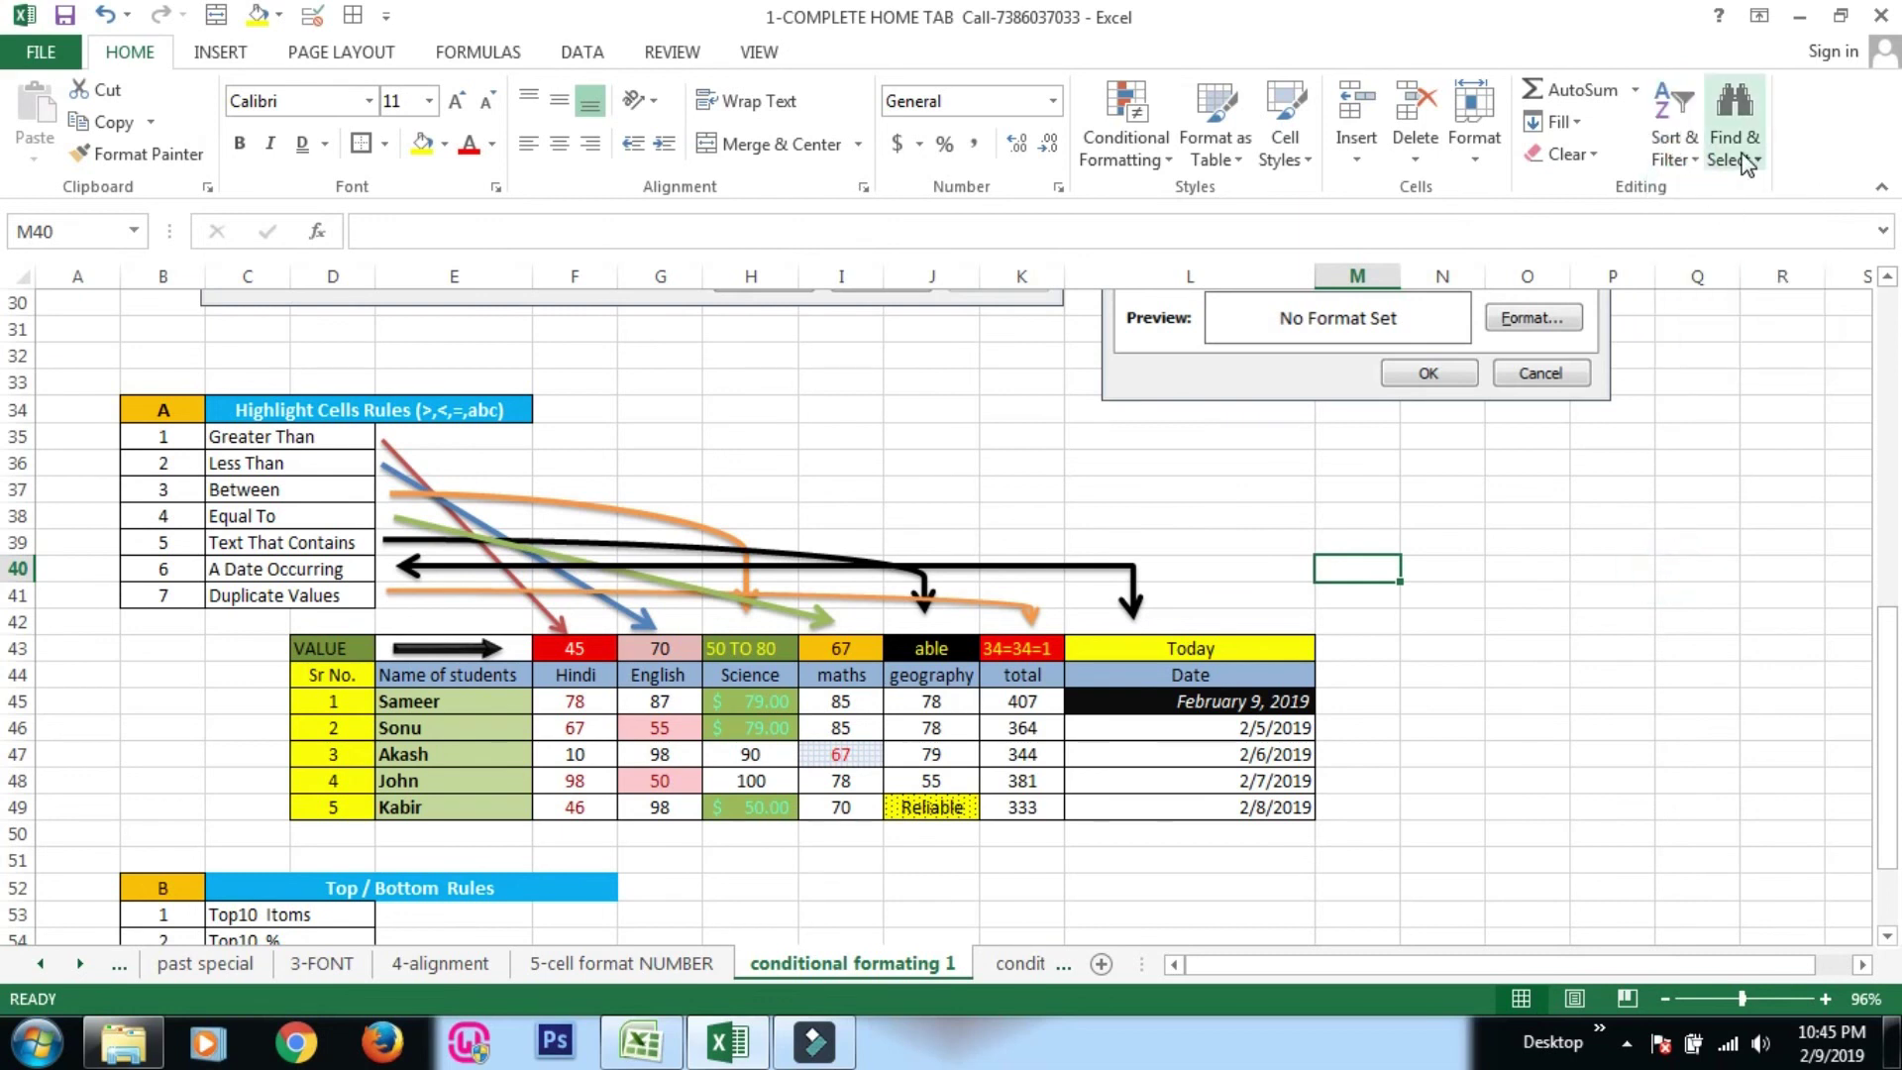
pyautogui.click(1746, 161)
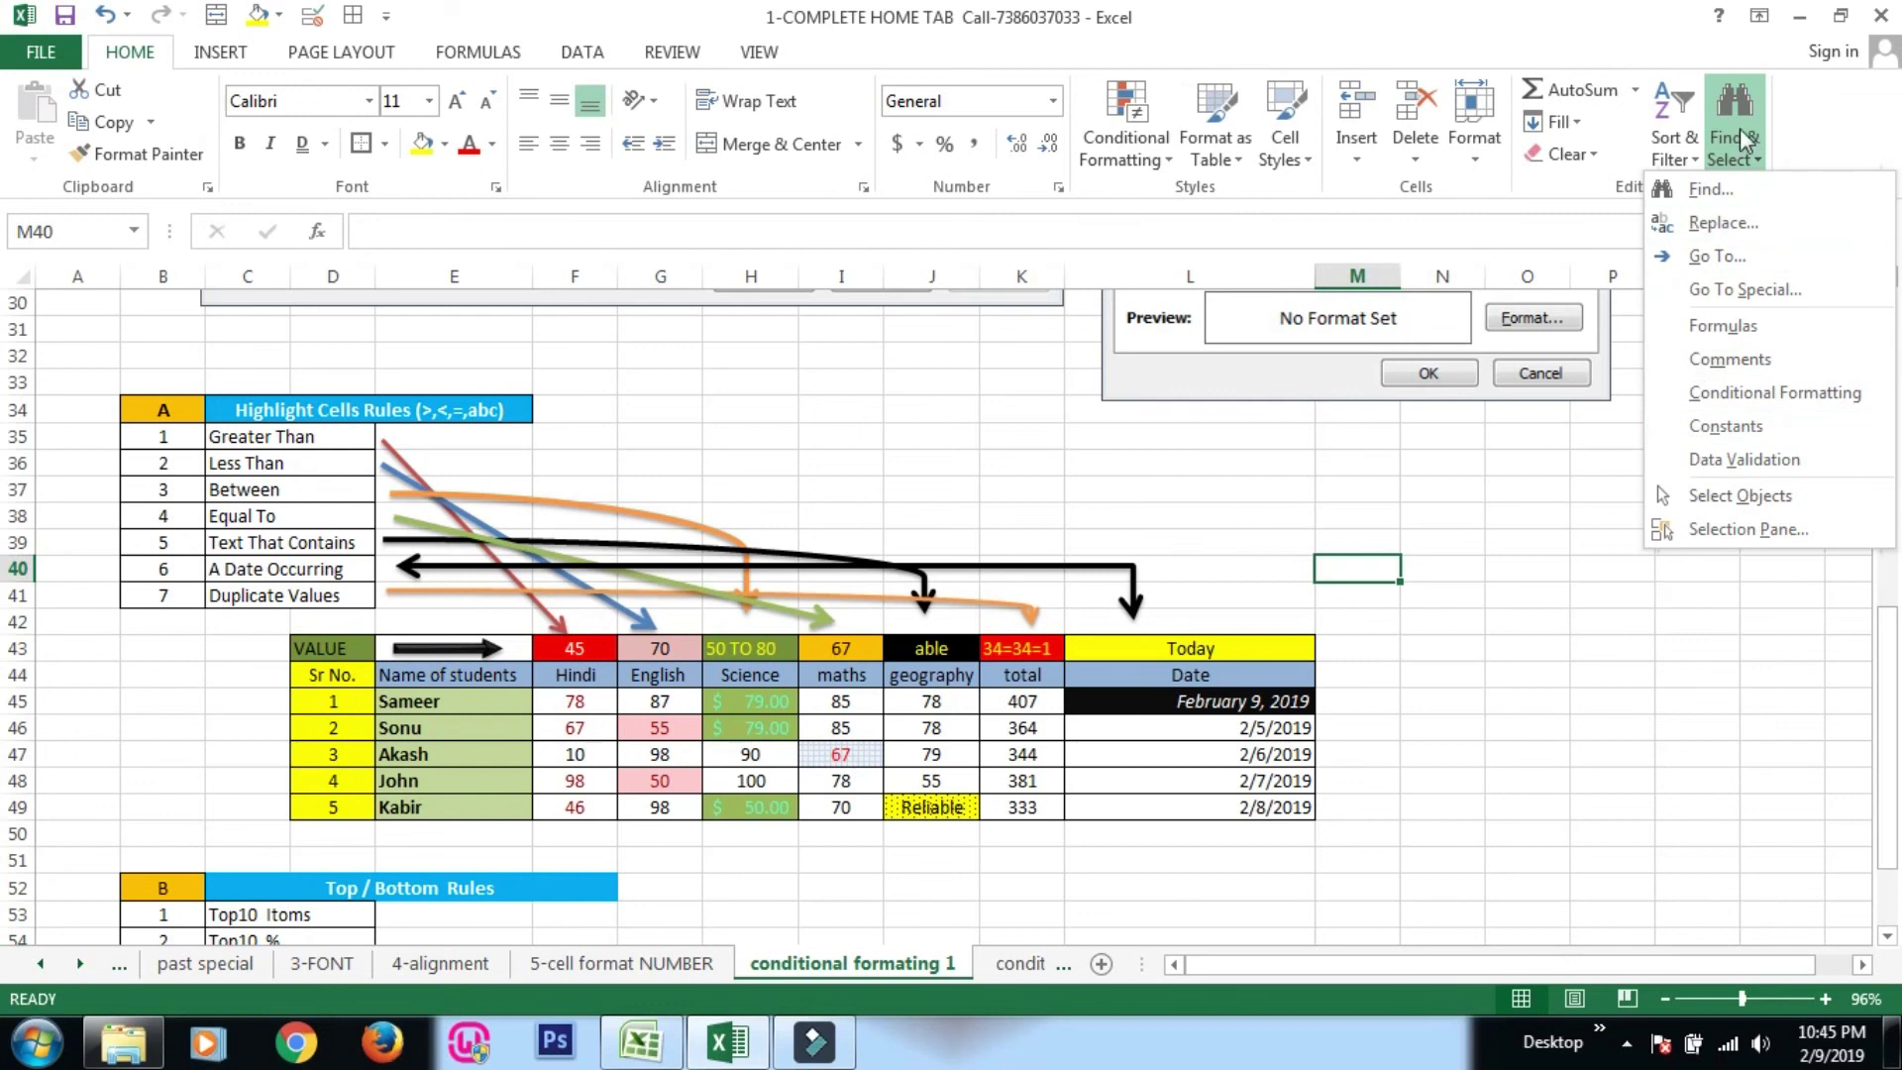
pyautogui.click(1537, 587)
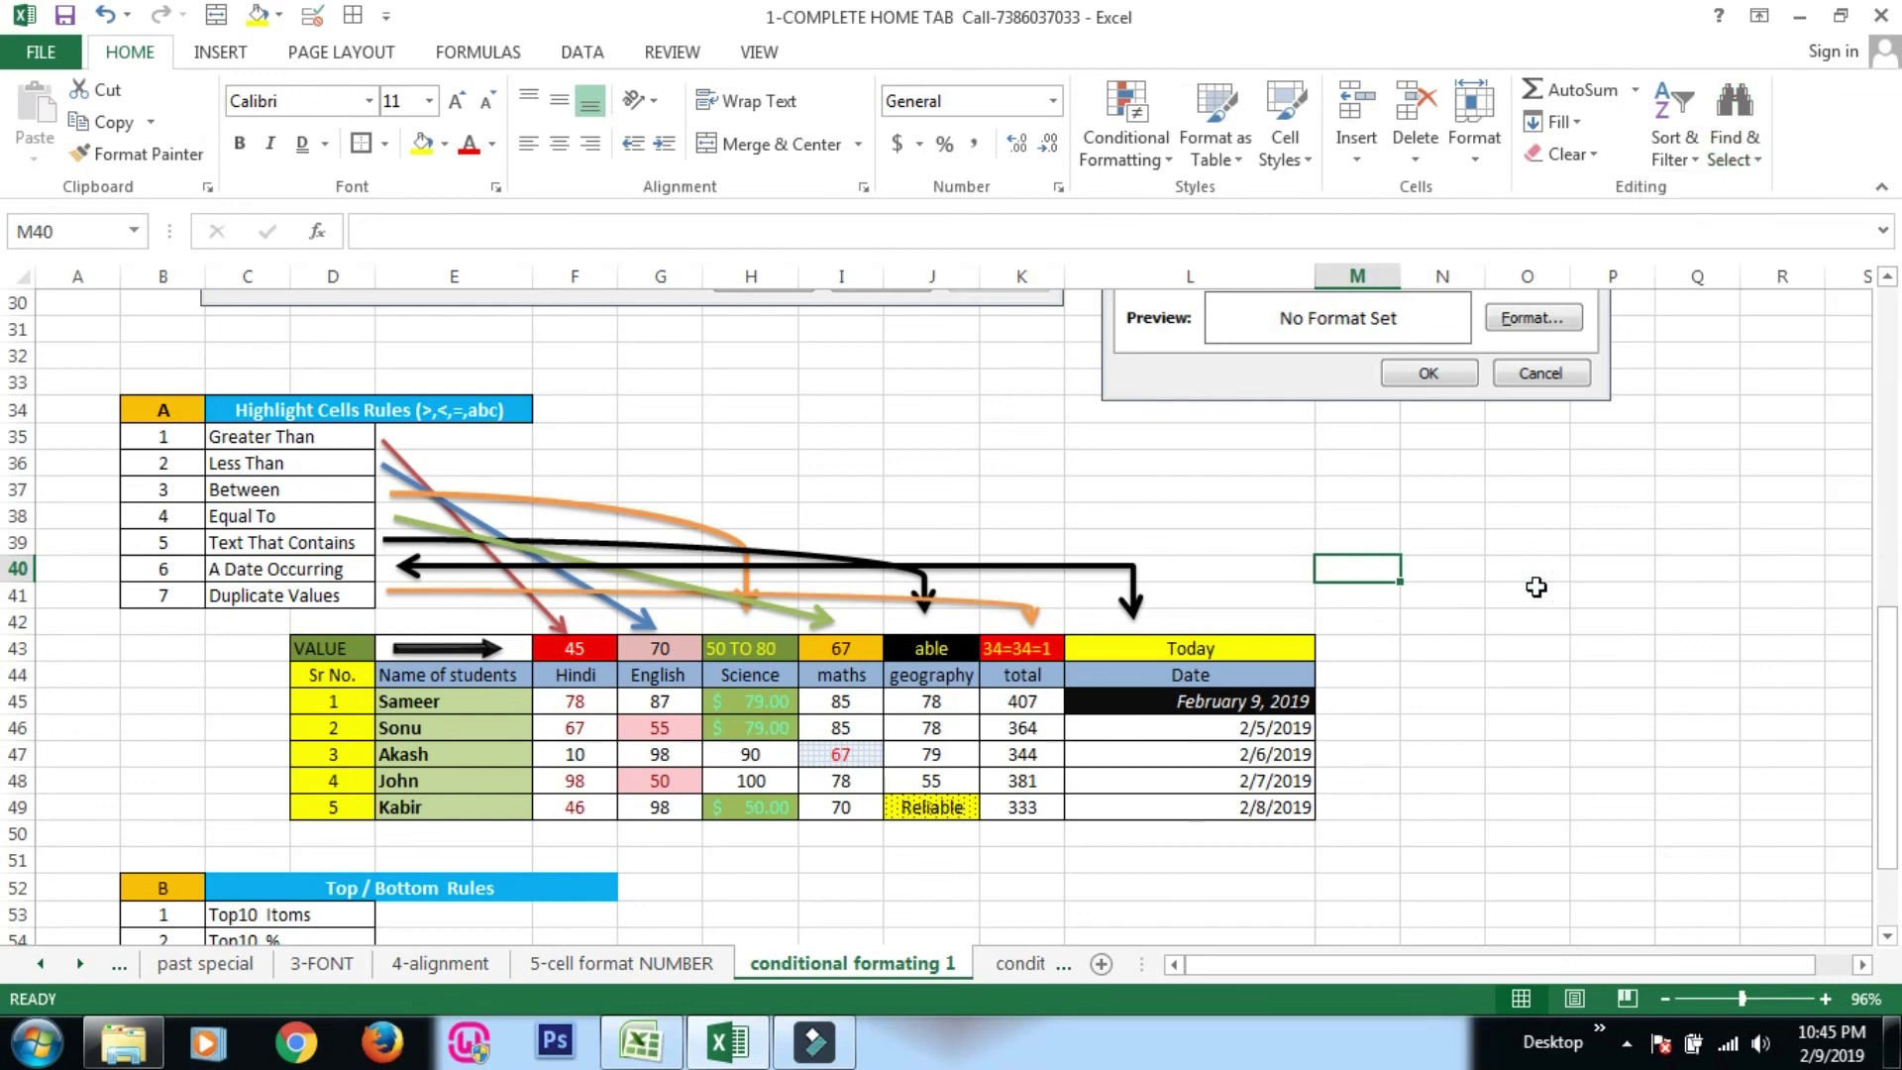